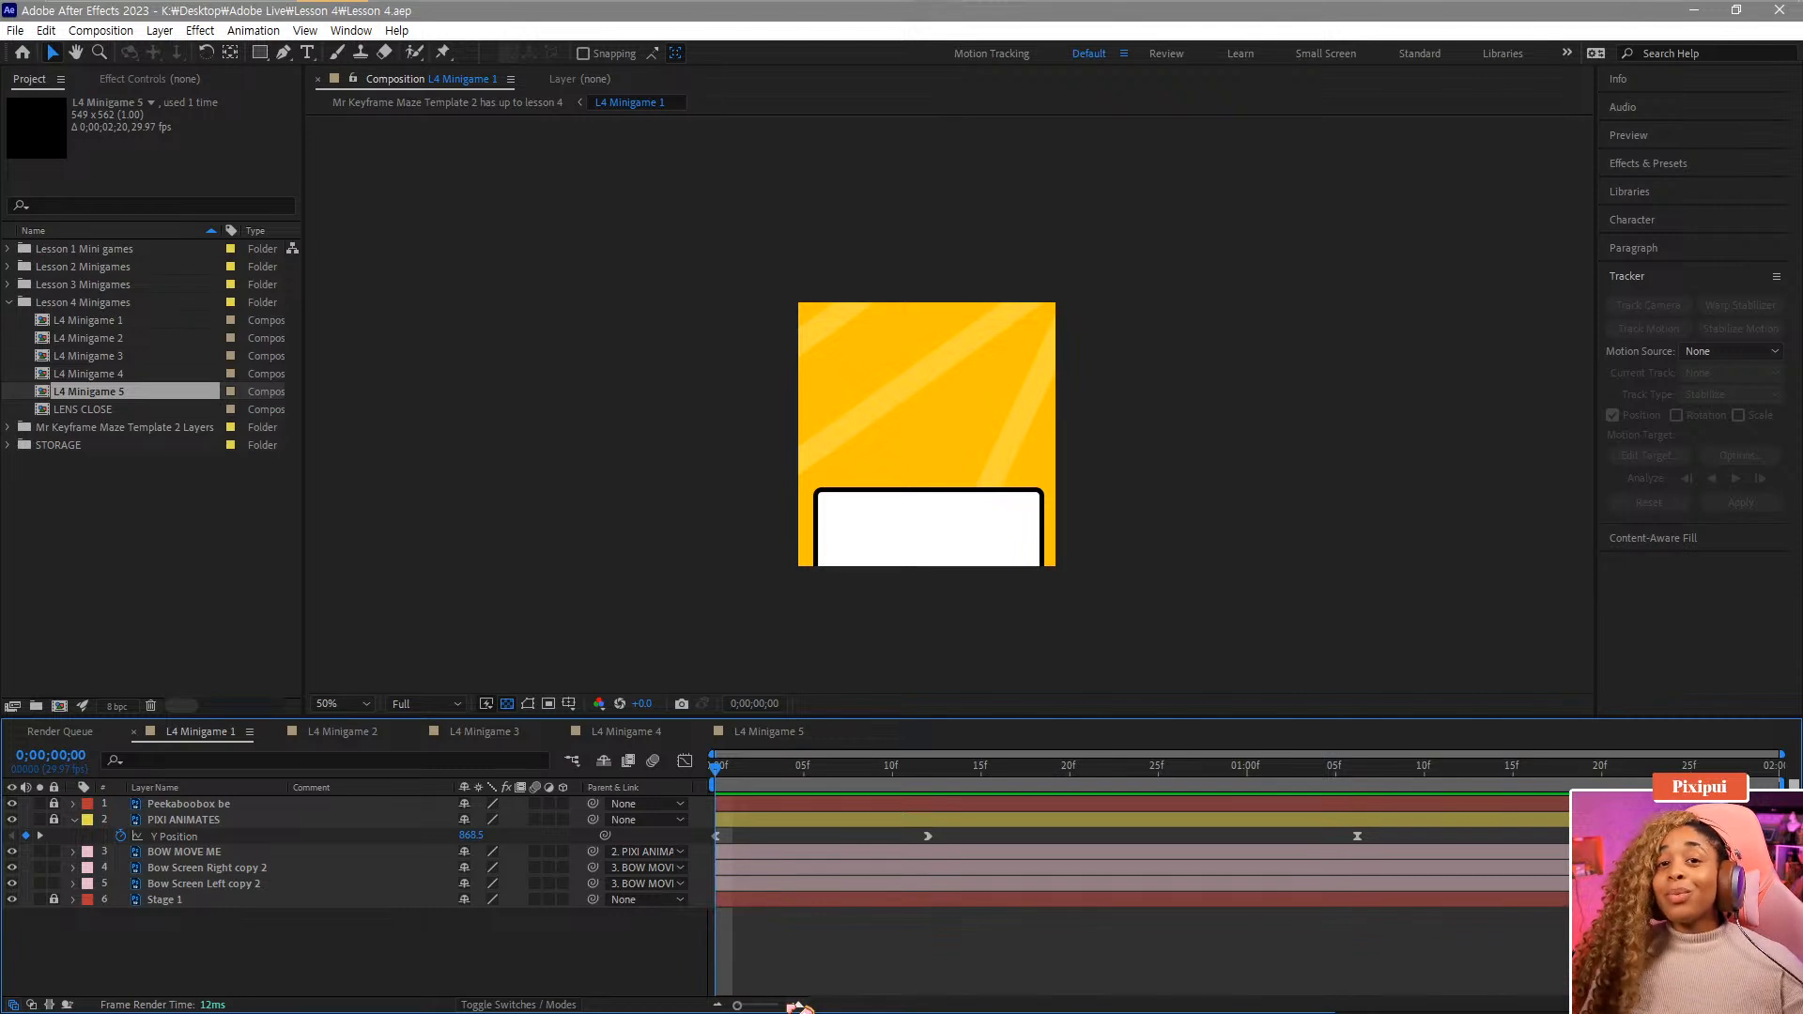
Preview the composition's animation and return the current time to the start.
click(798, 1006)
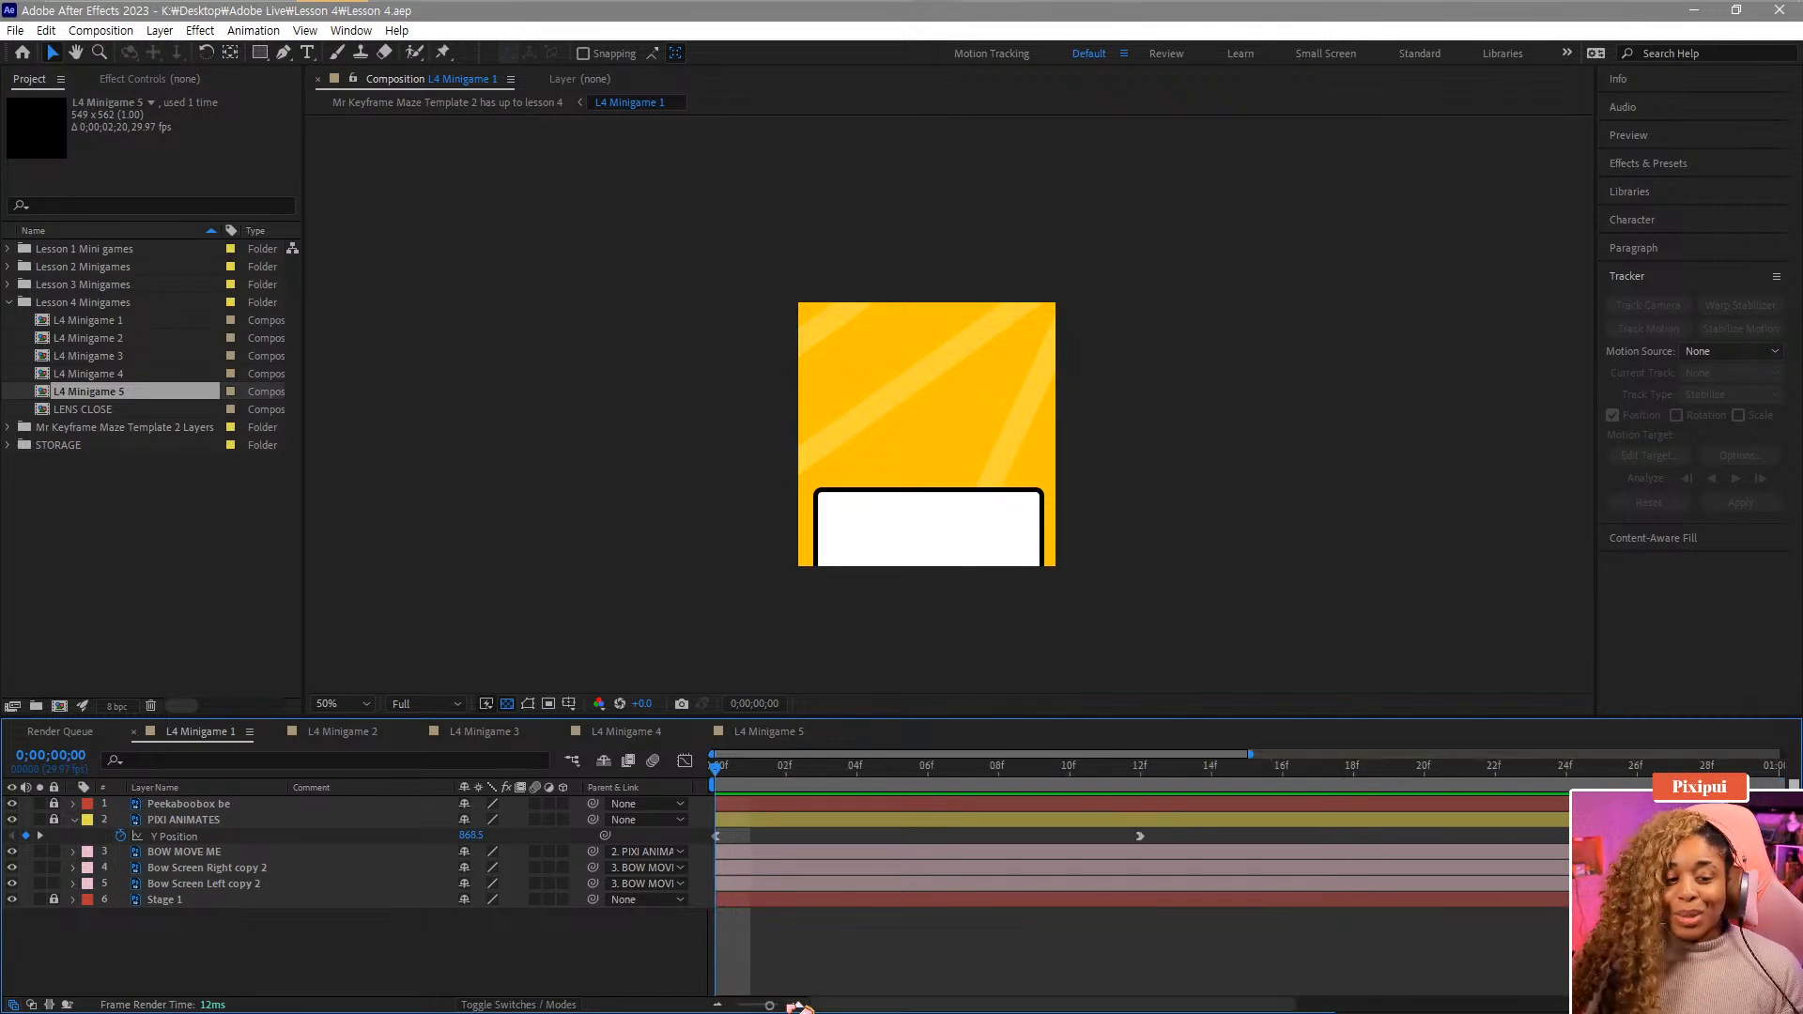
key(space)
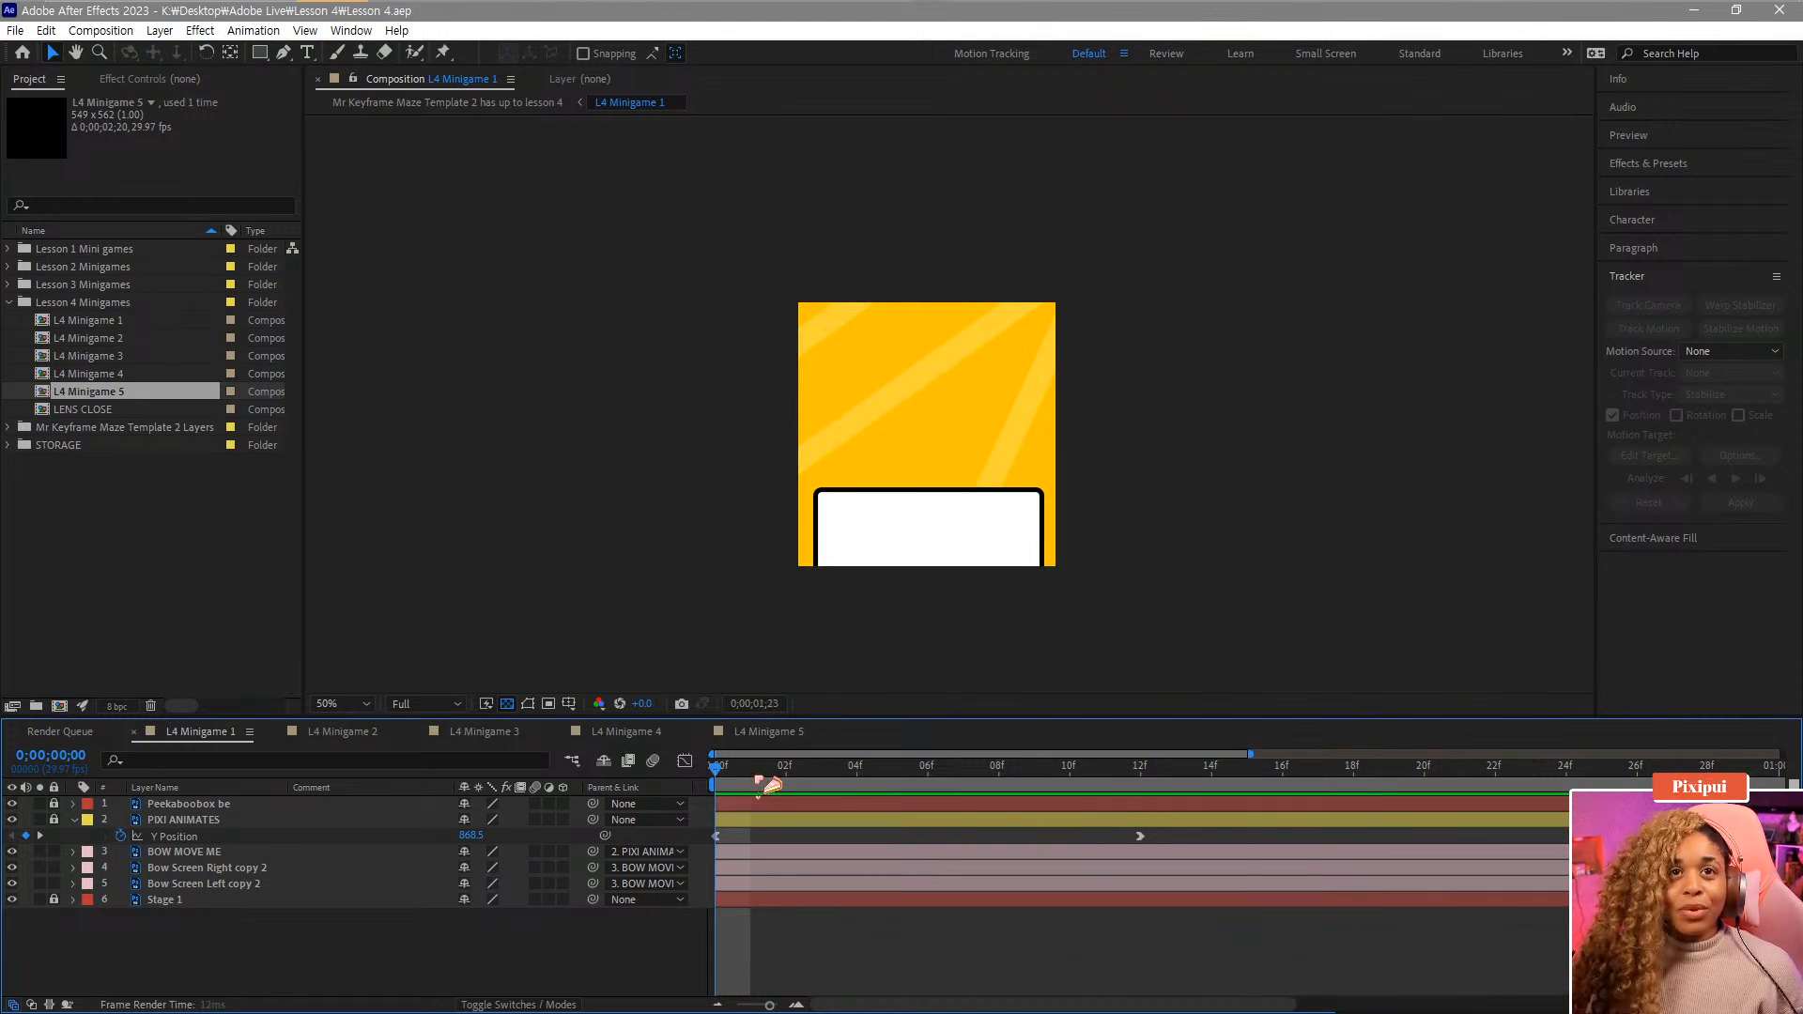
key(space)
drag(787, 774, 710, 787)
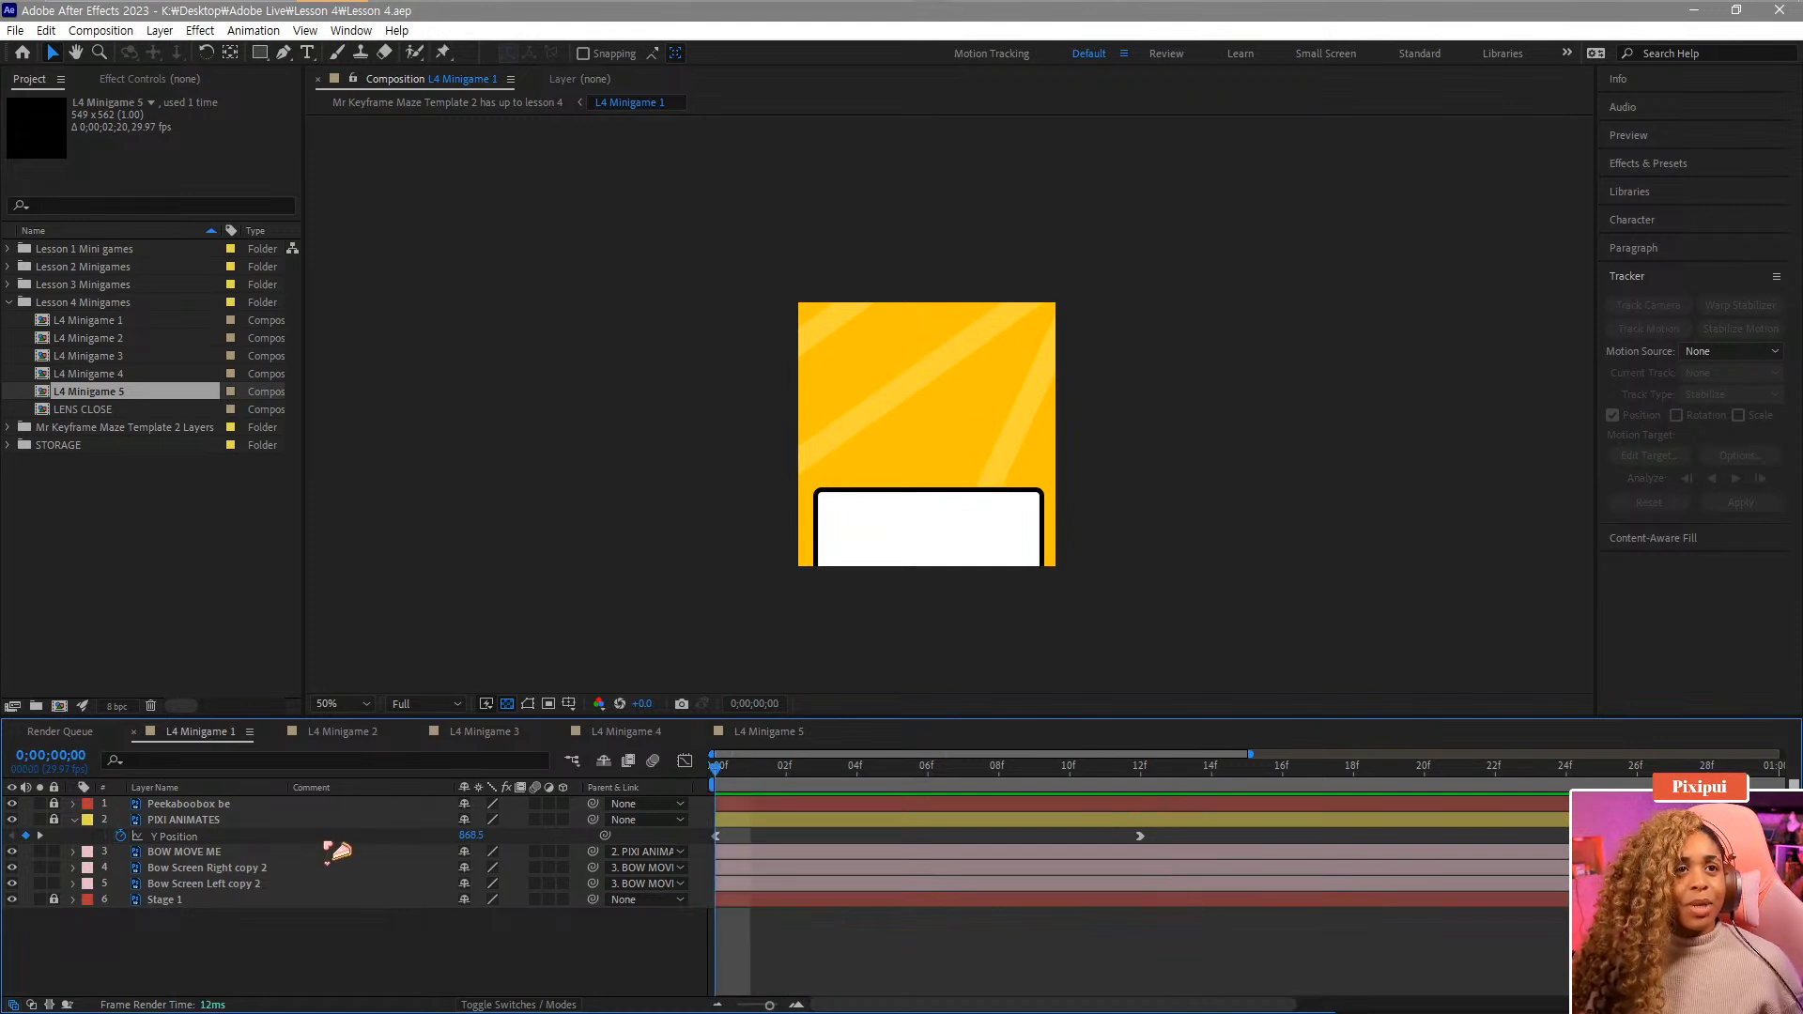
Show the BOW MOVE ME layer's X and Y Position properties and go to frame 12.
click(235, 854)
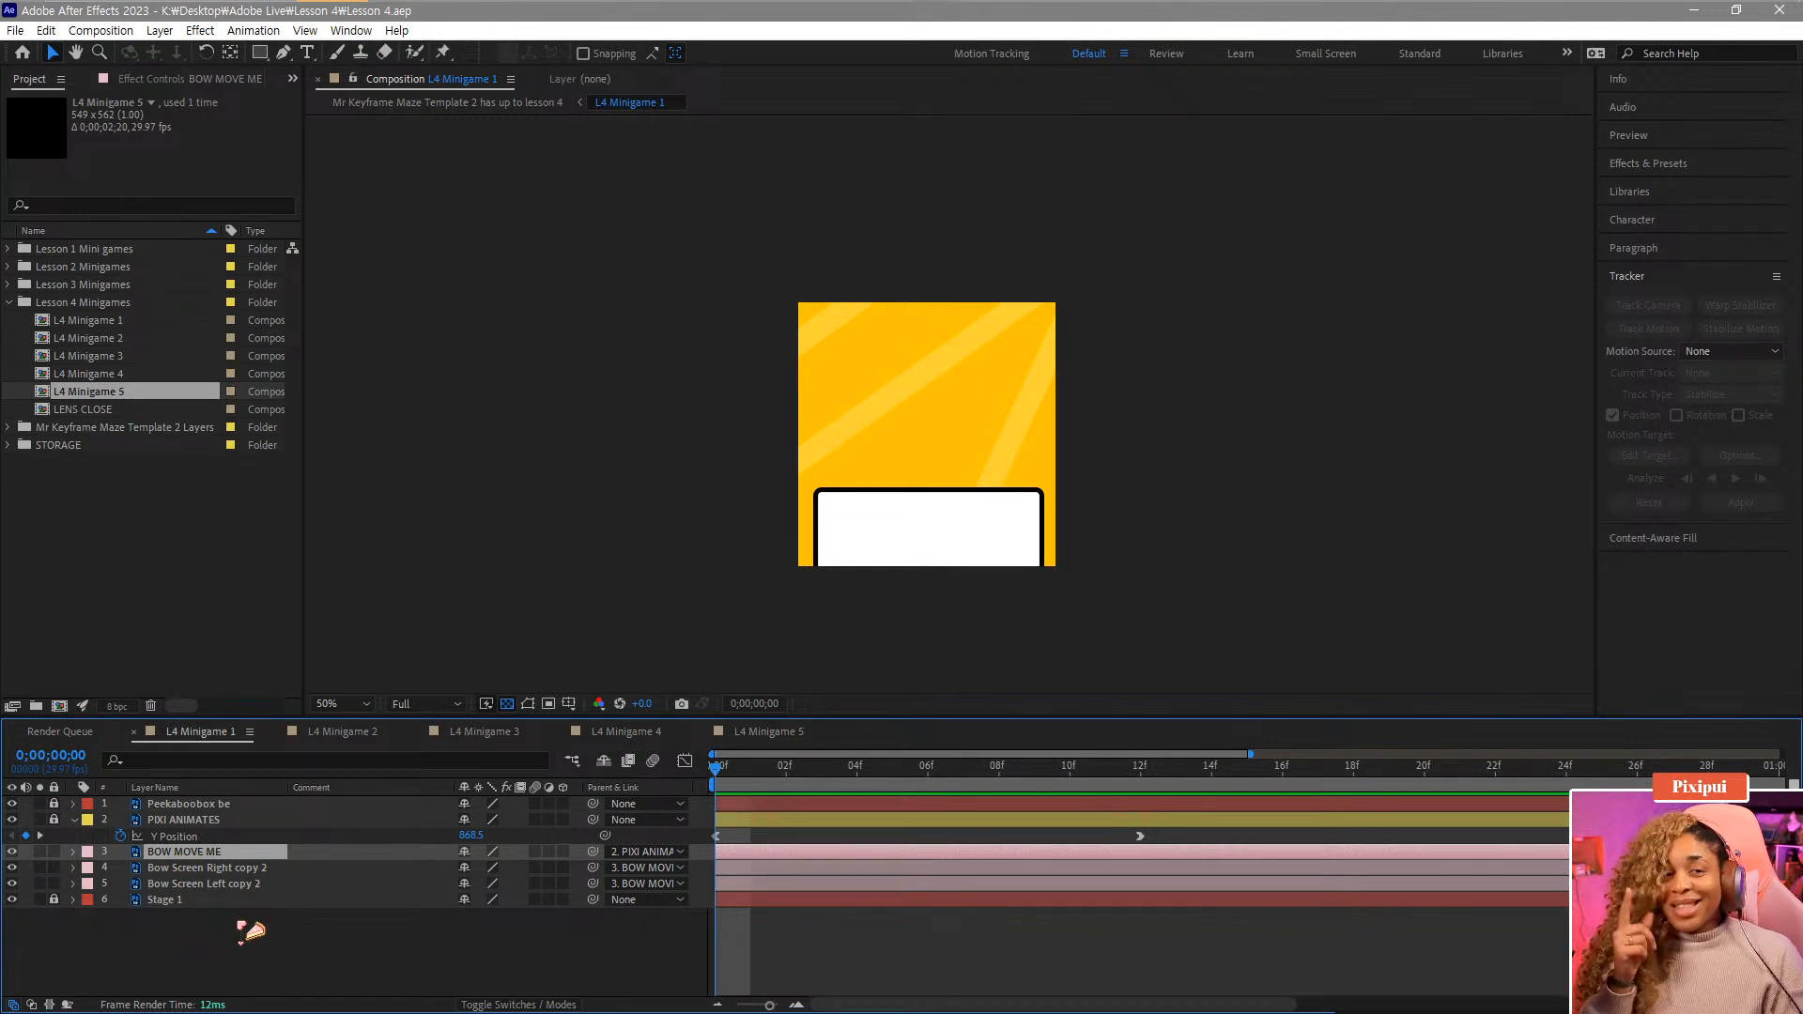
key(p)
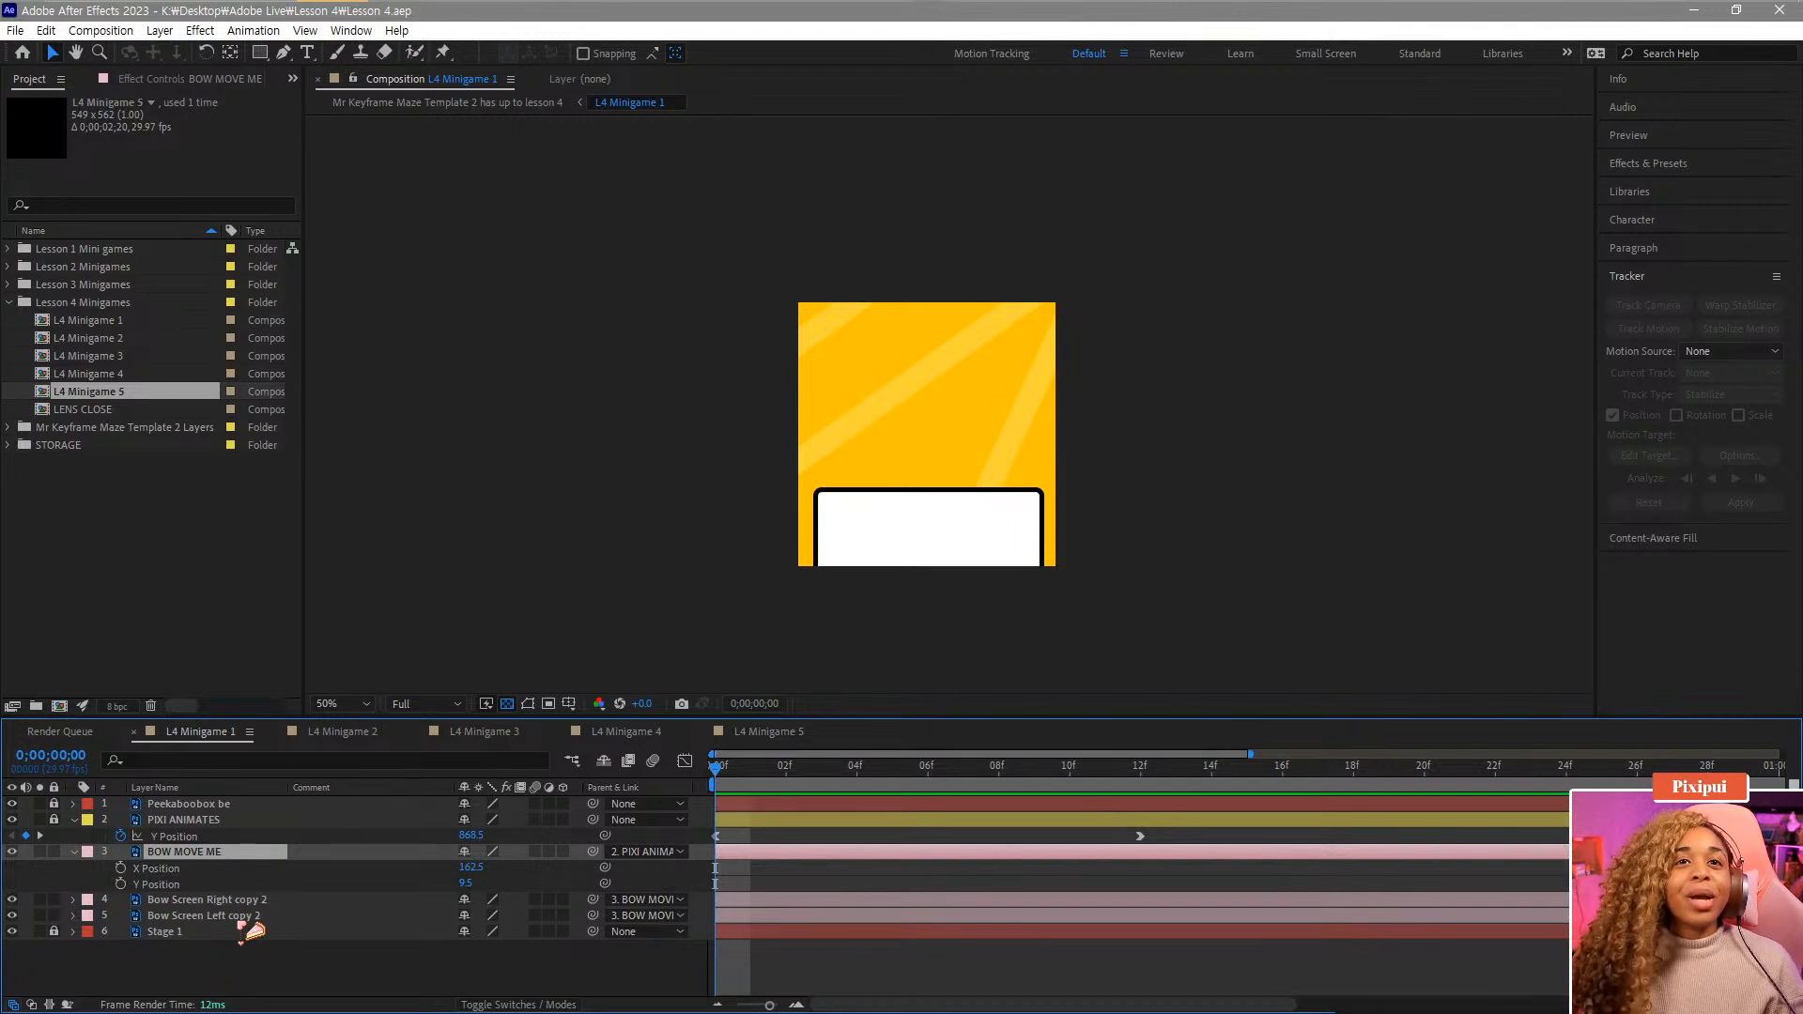
click(751, 768)
drag(763, 779, 923, 782)
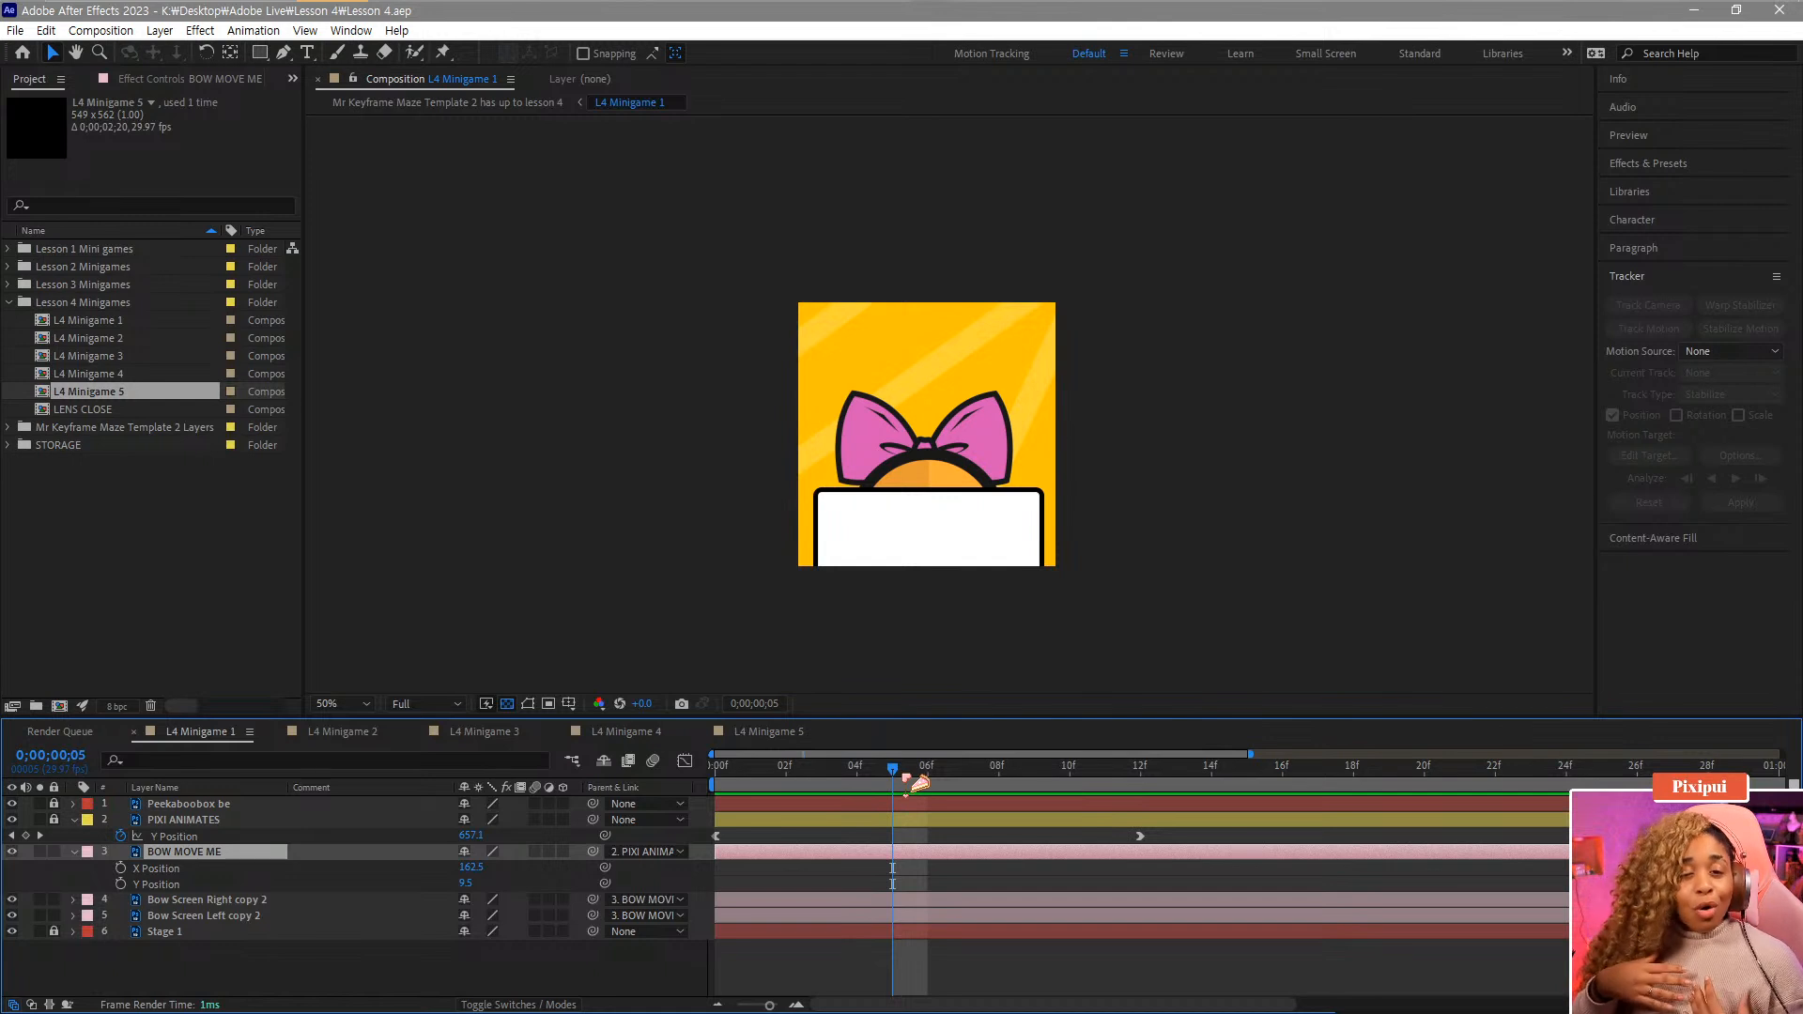
drag(916, 784, 1146, 796)
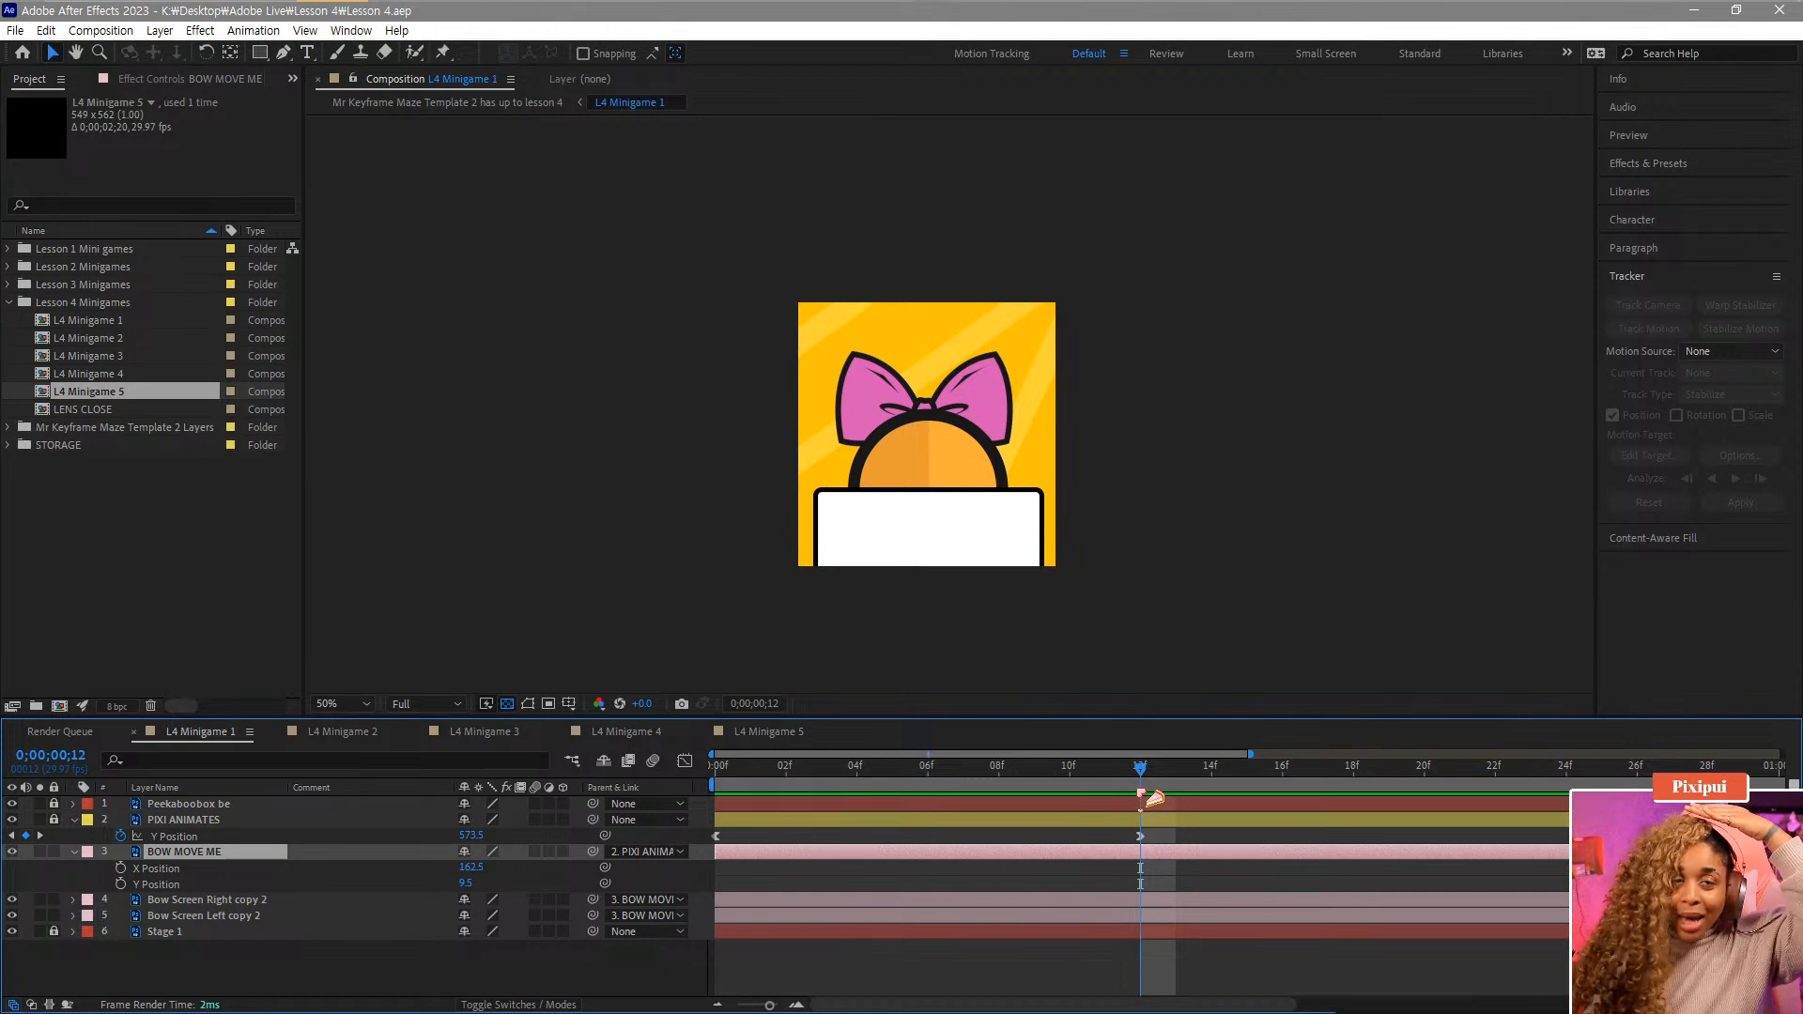
click(179, 871)
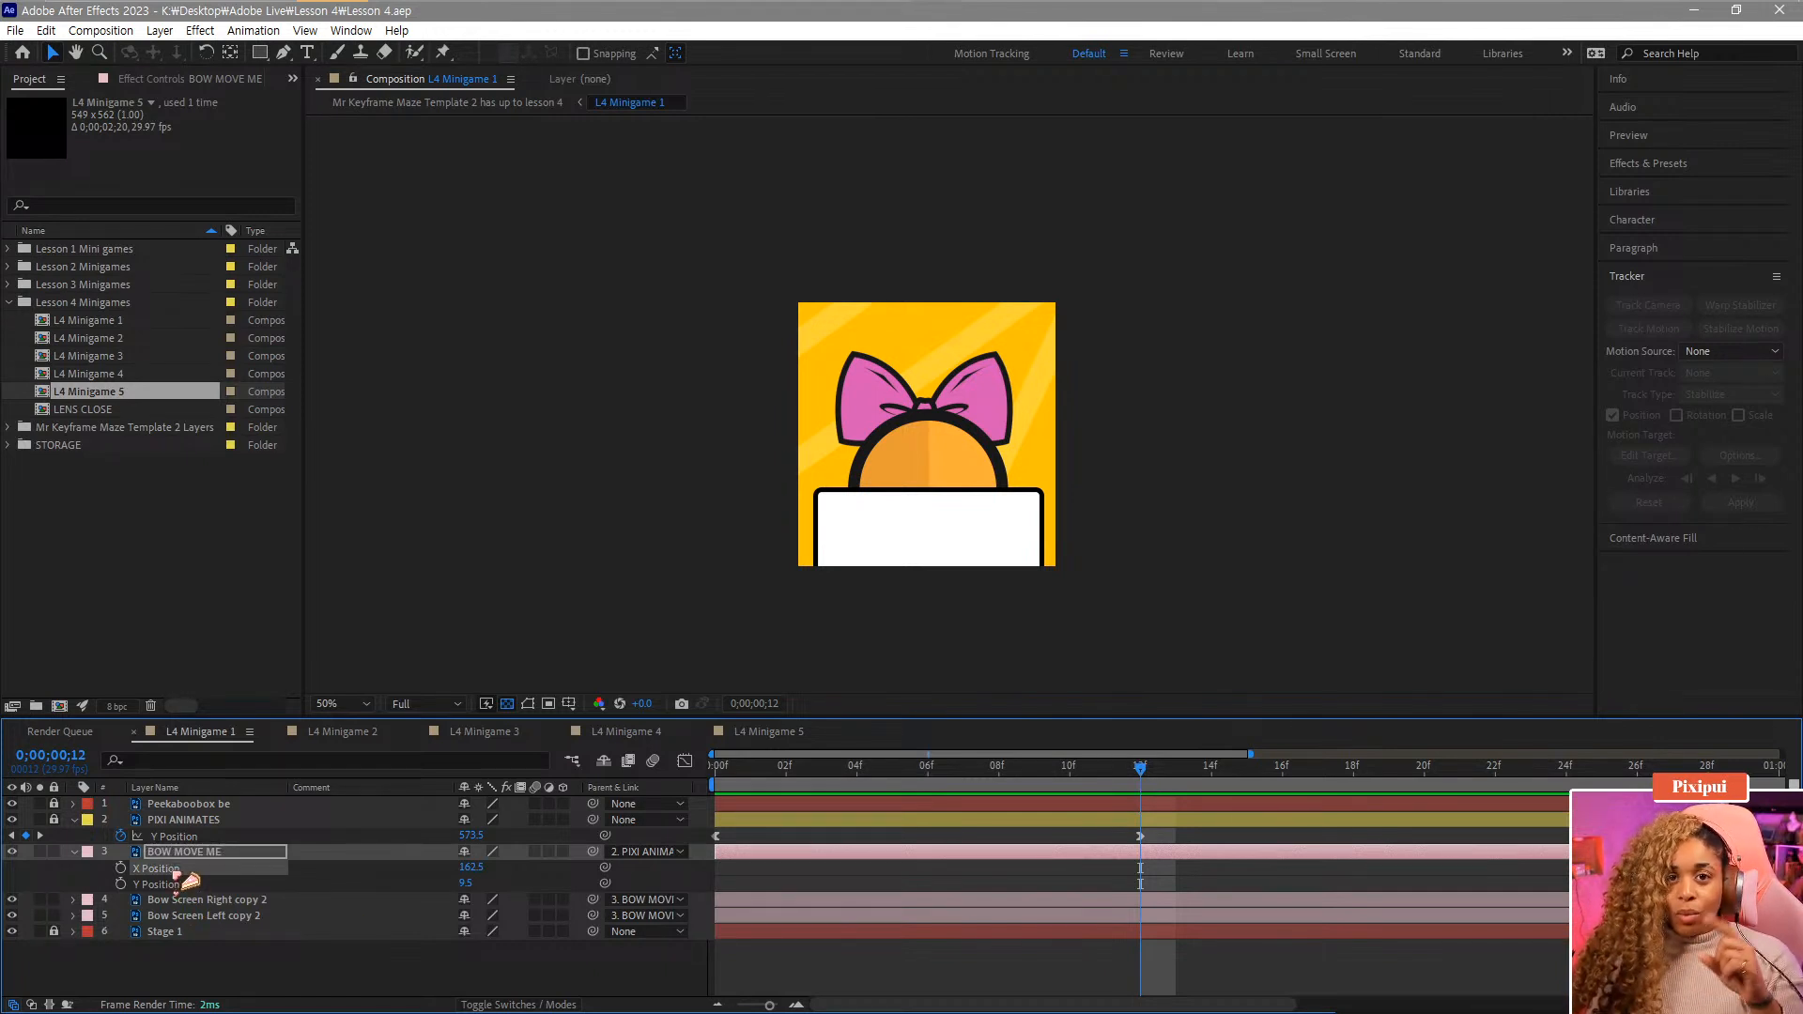
drag(470, 867, 473, 868)
key(ctrl+z)
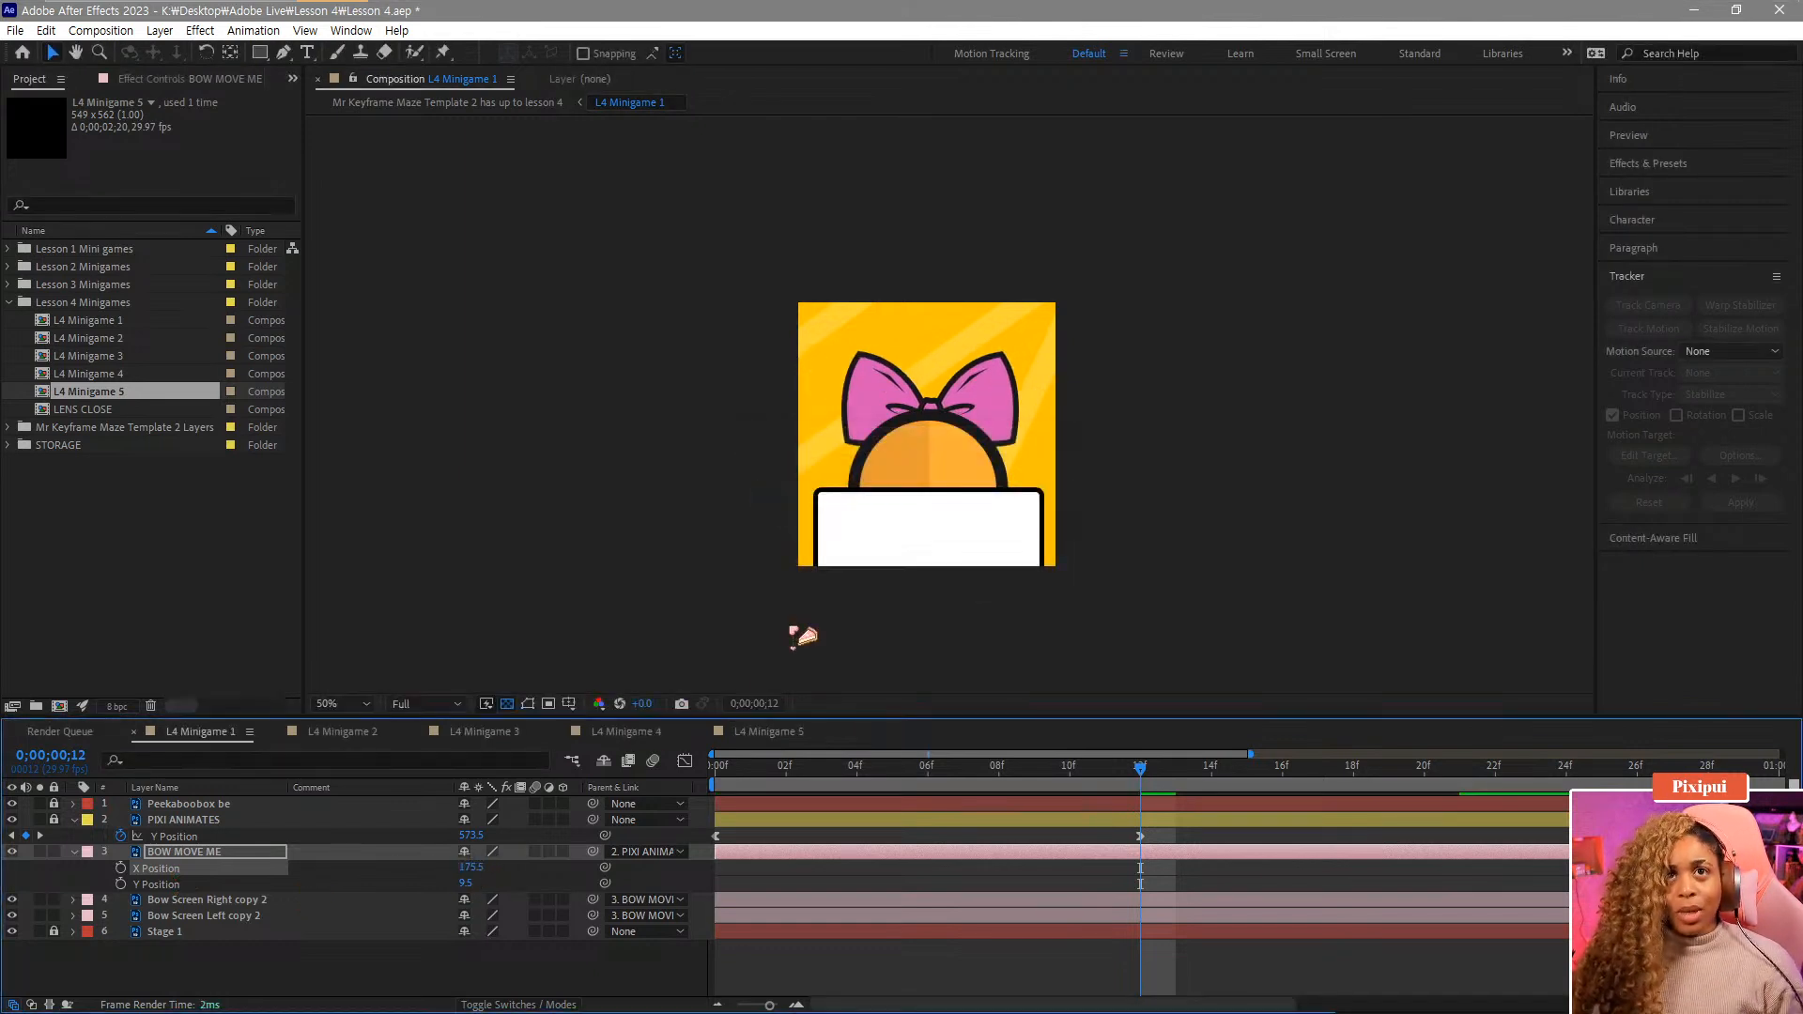
key(ctrl+z)
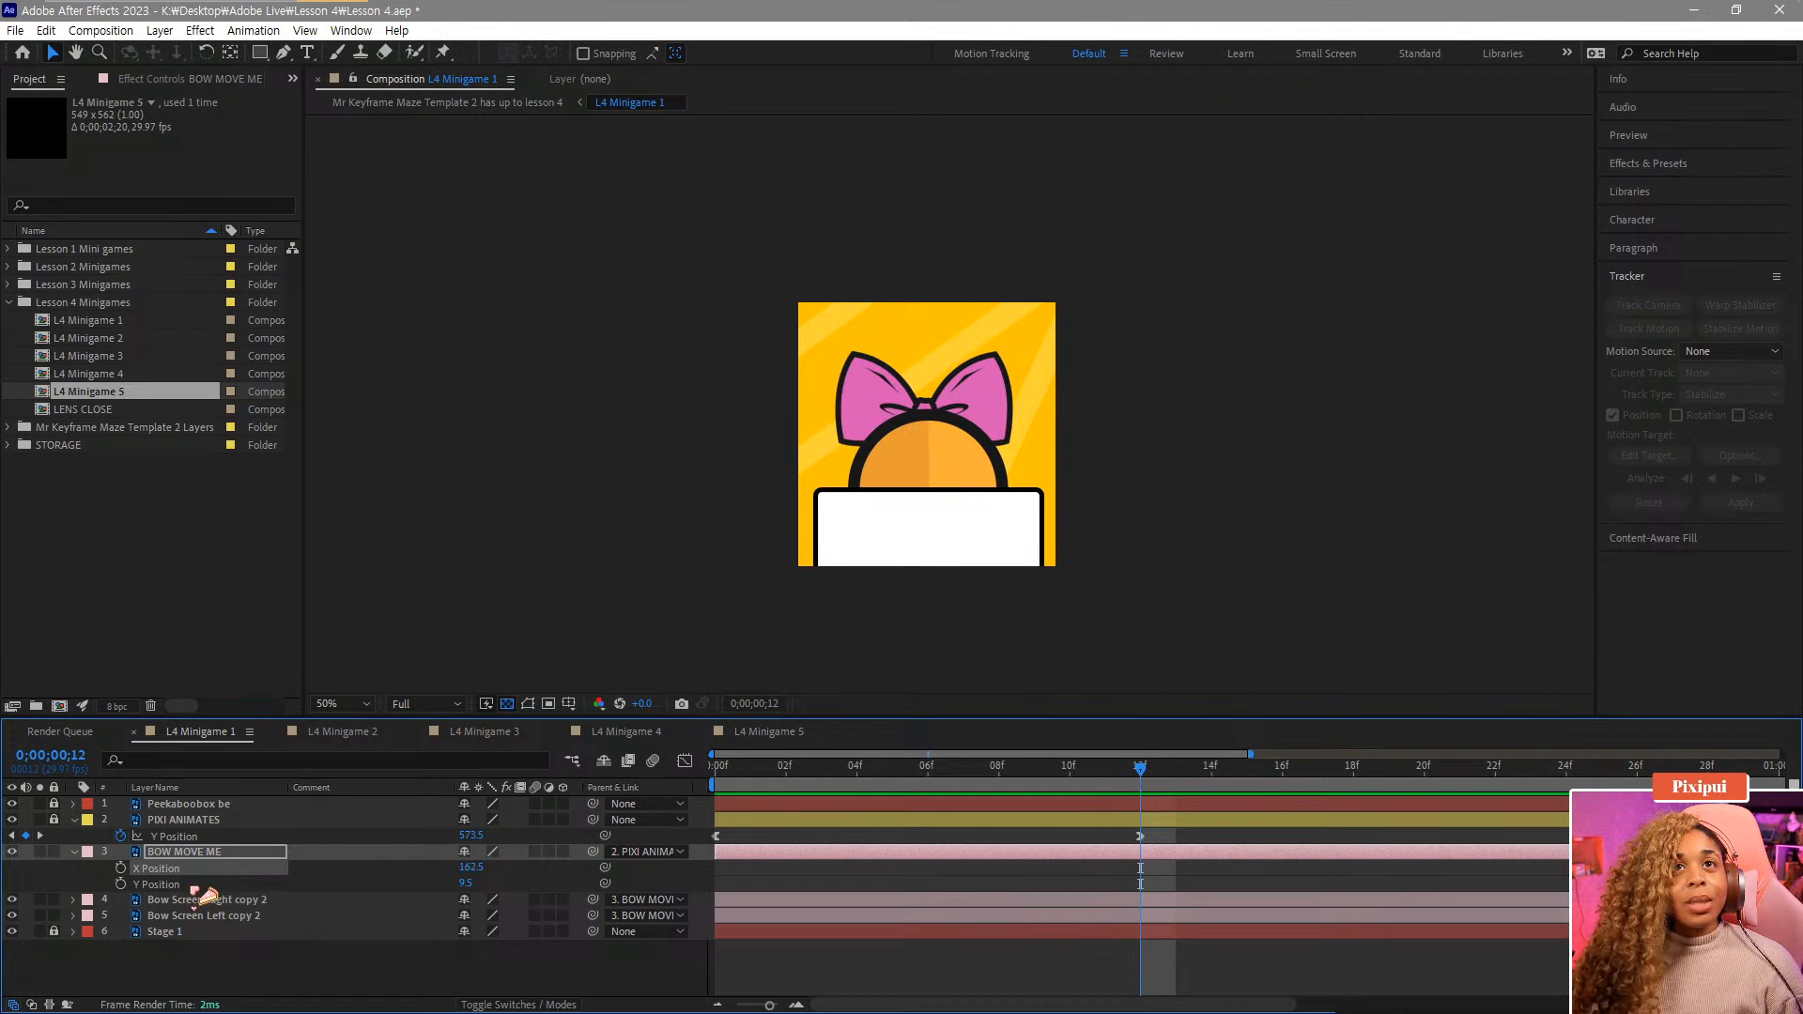
Add a Y Position keyframe at frame 12, then at frame 4 set the Y Position to 247.5.
click(198, 888)
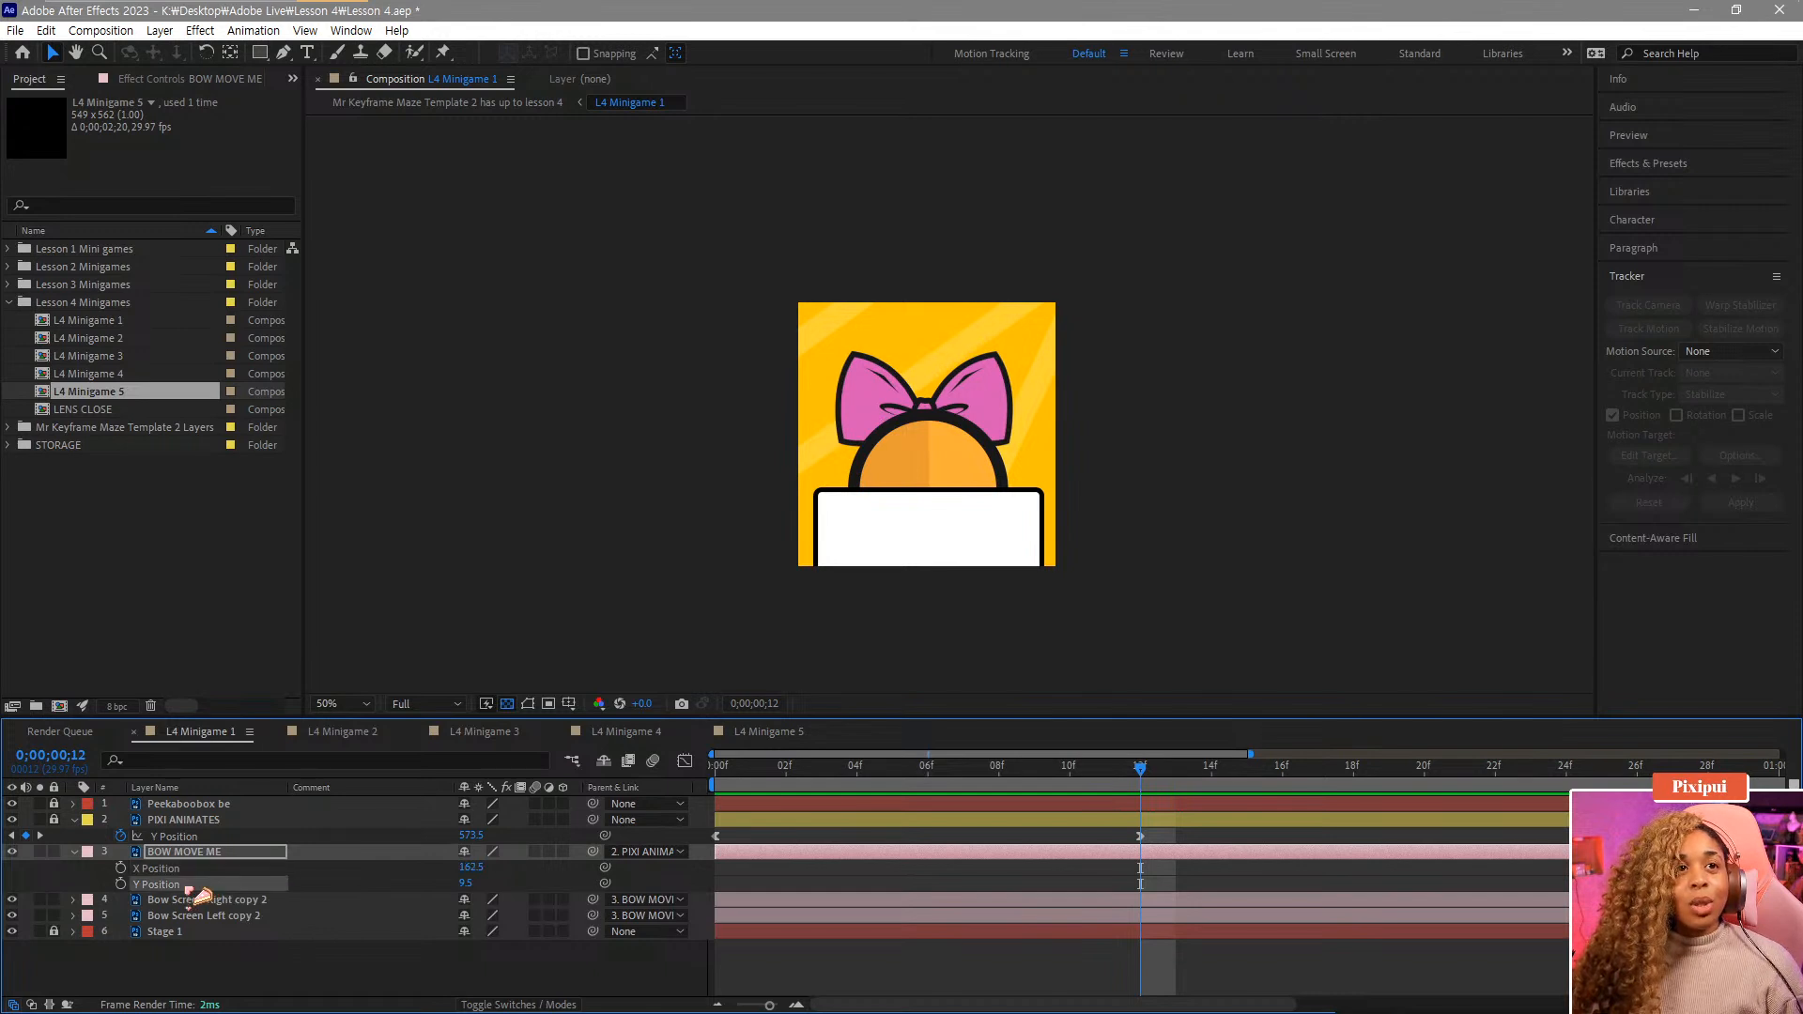
click(121, 884)
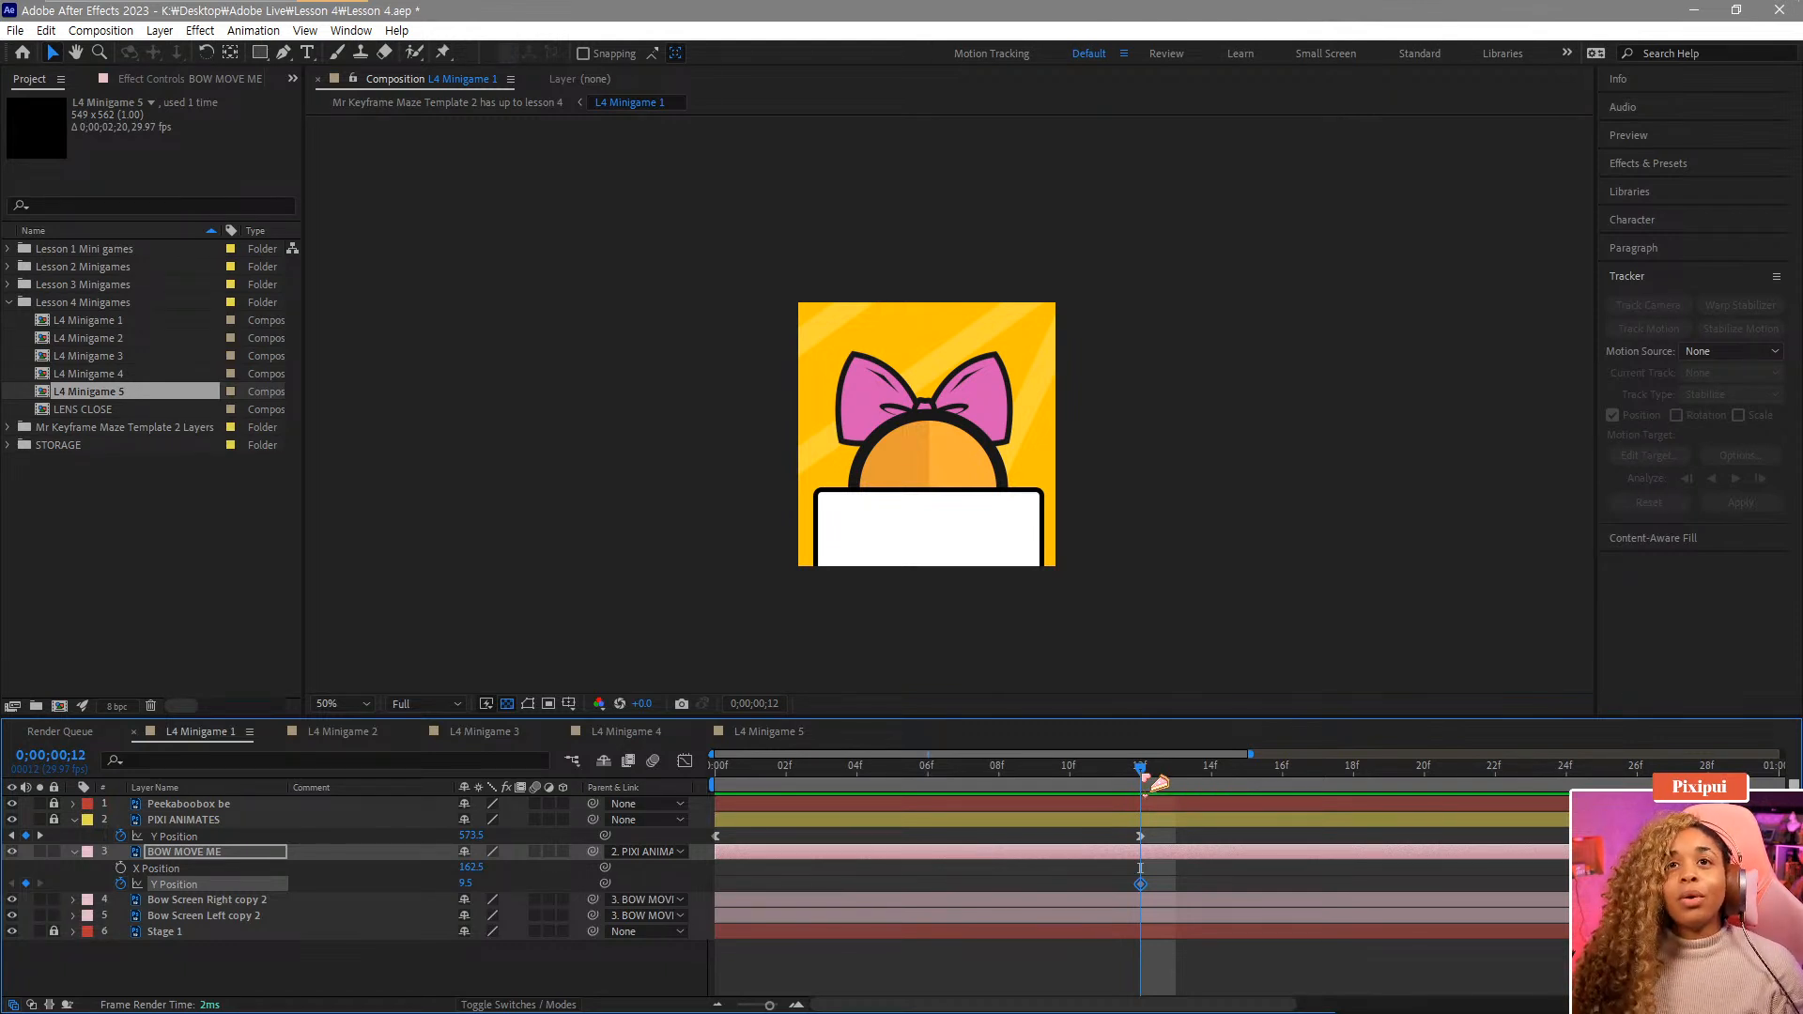
drag(1146, 775, 857, 800)
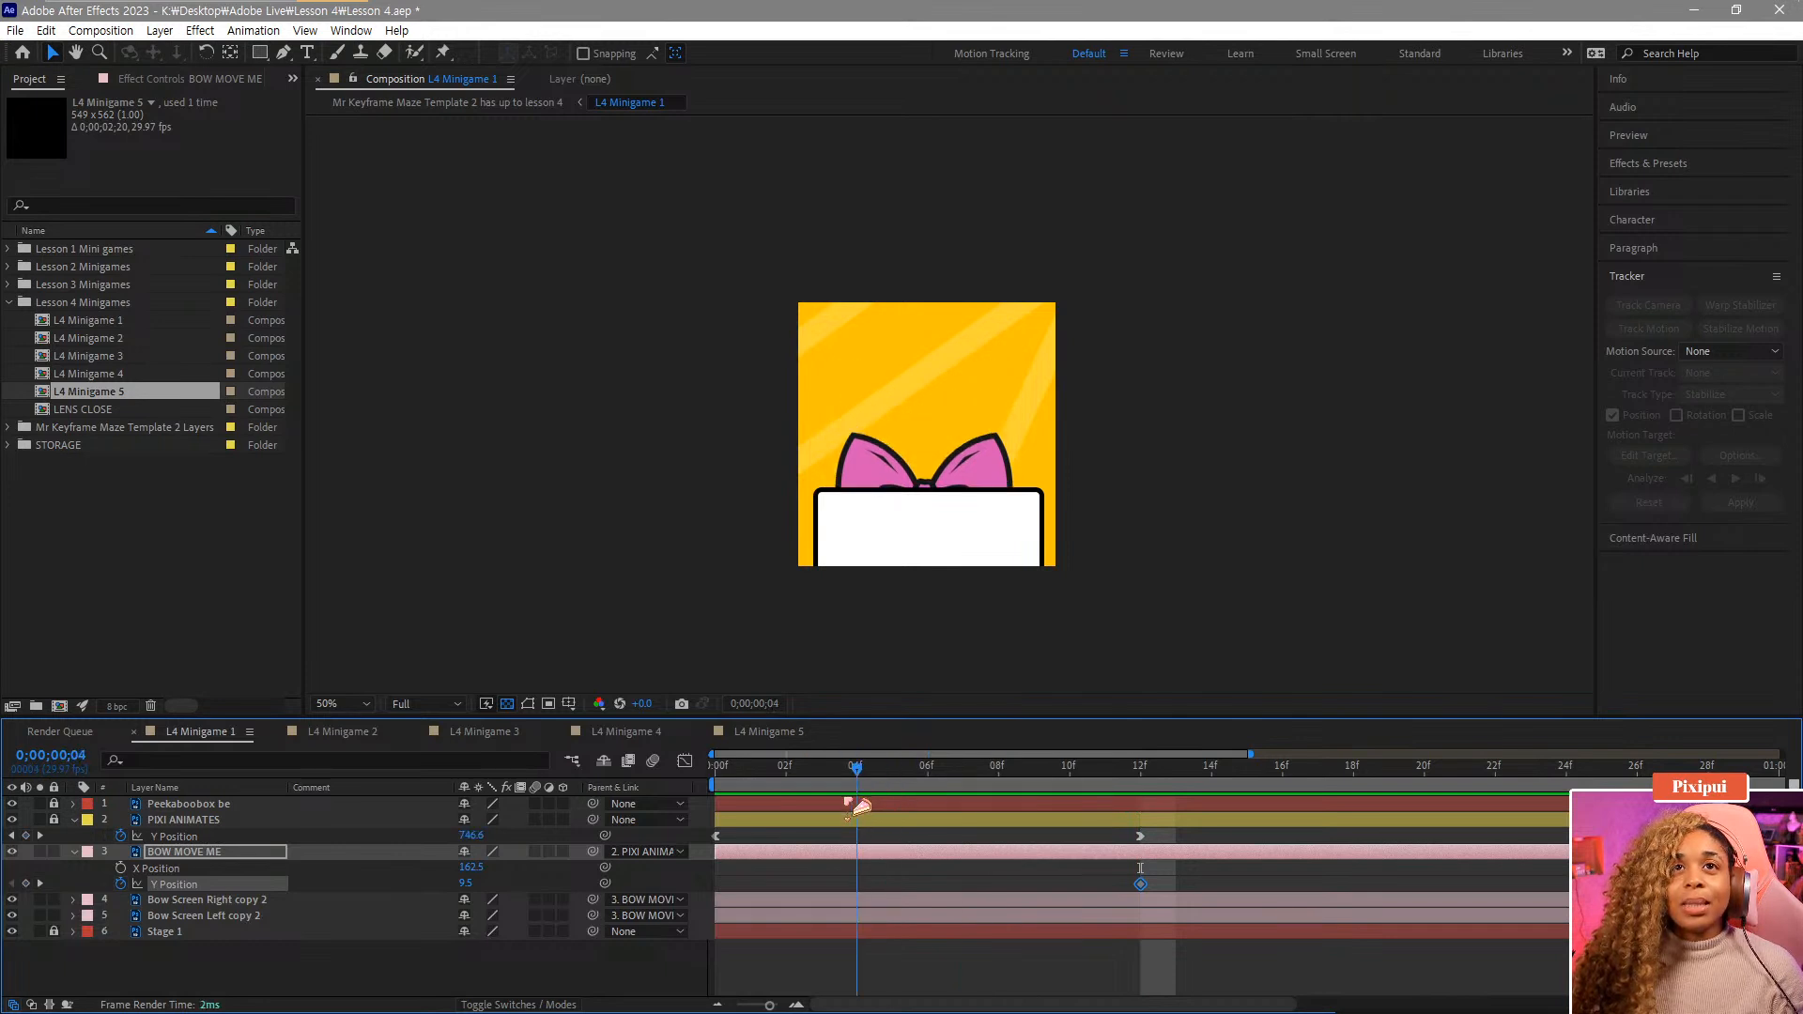
drag(470, 886, 544, 885)
drag(464, 731, 524, 708)
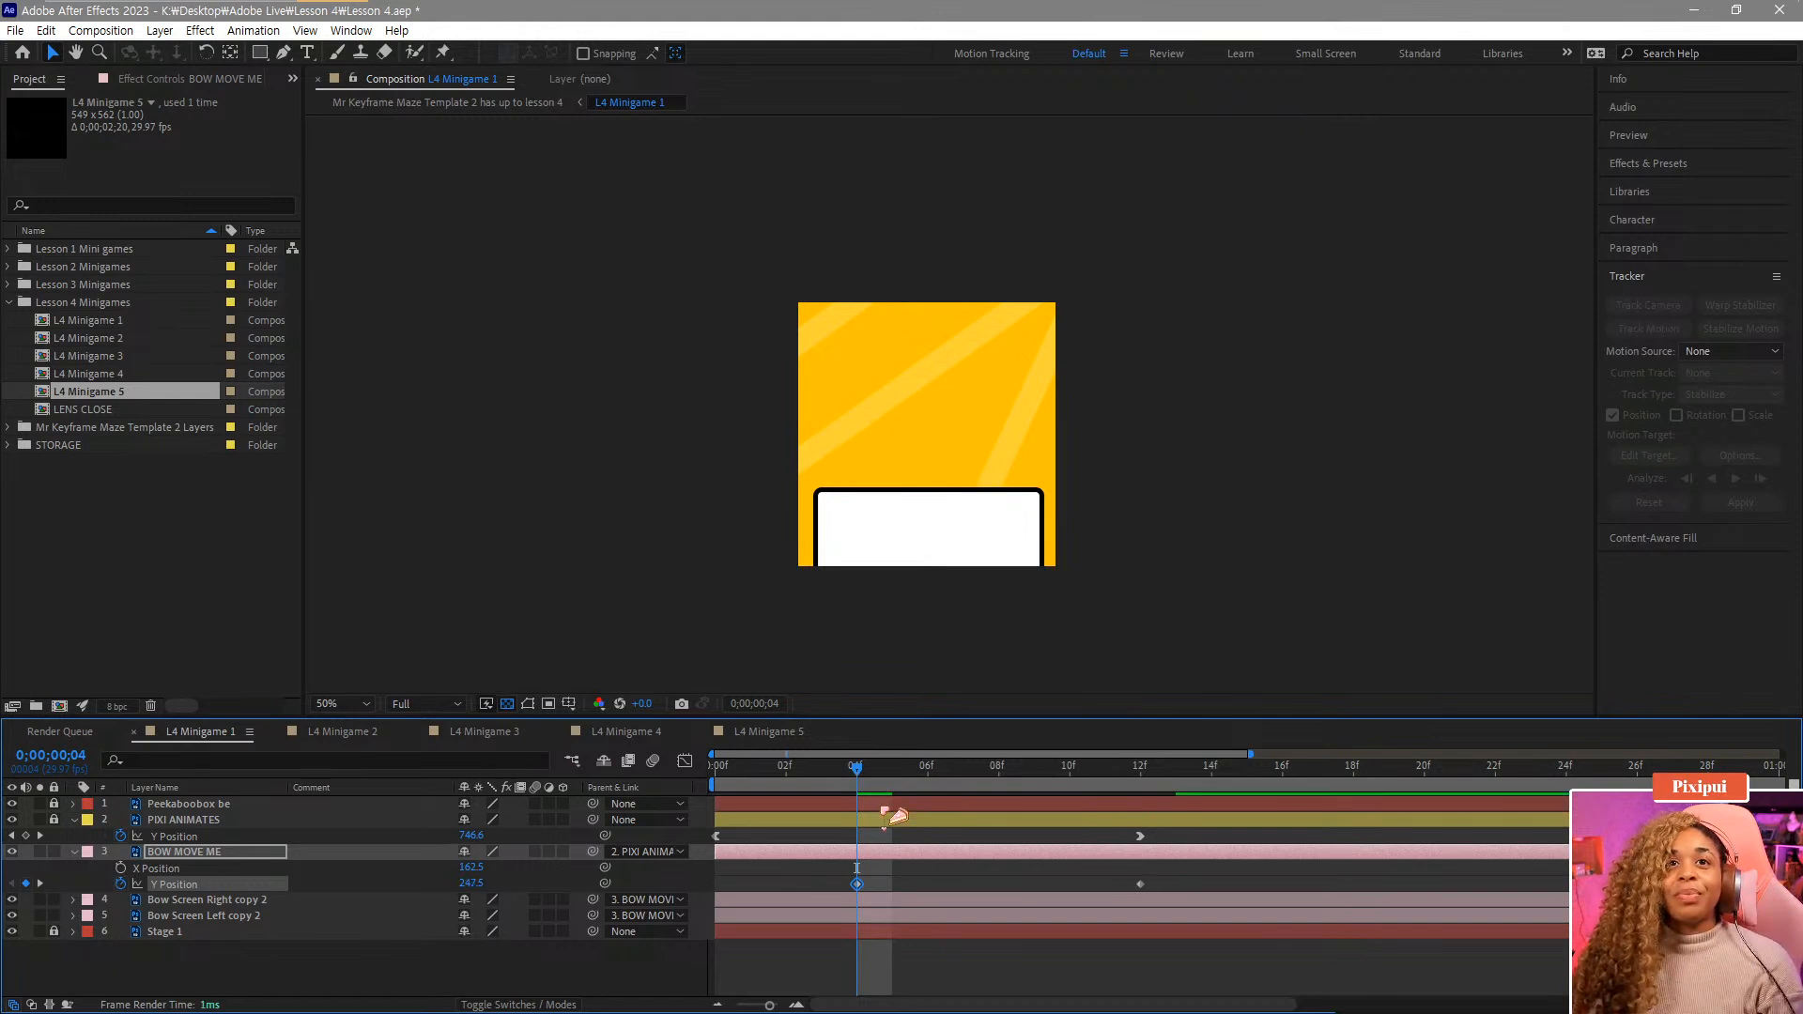
Move the frame-12 Y Position keyframe to about frame 21, paste a copy at frame 12 and set it to -31.5.
drag(916, 775, 1146, 804)
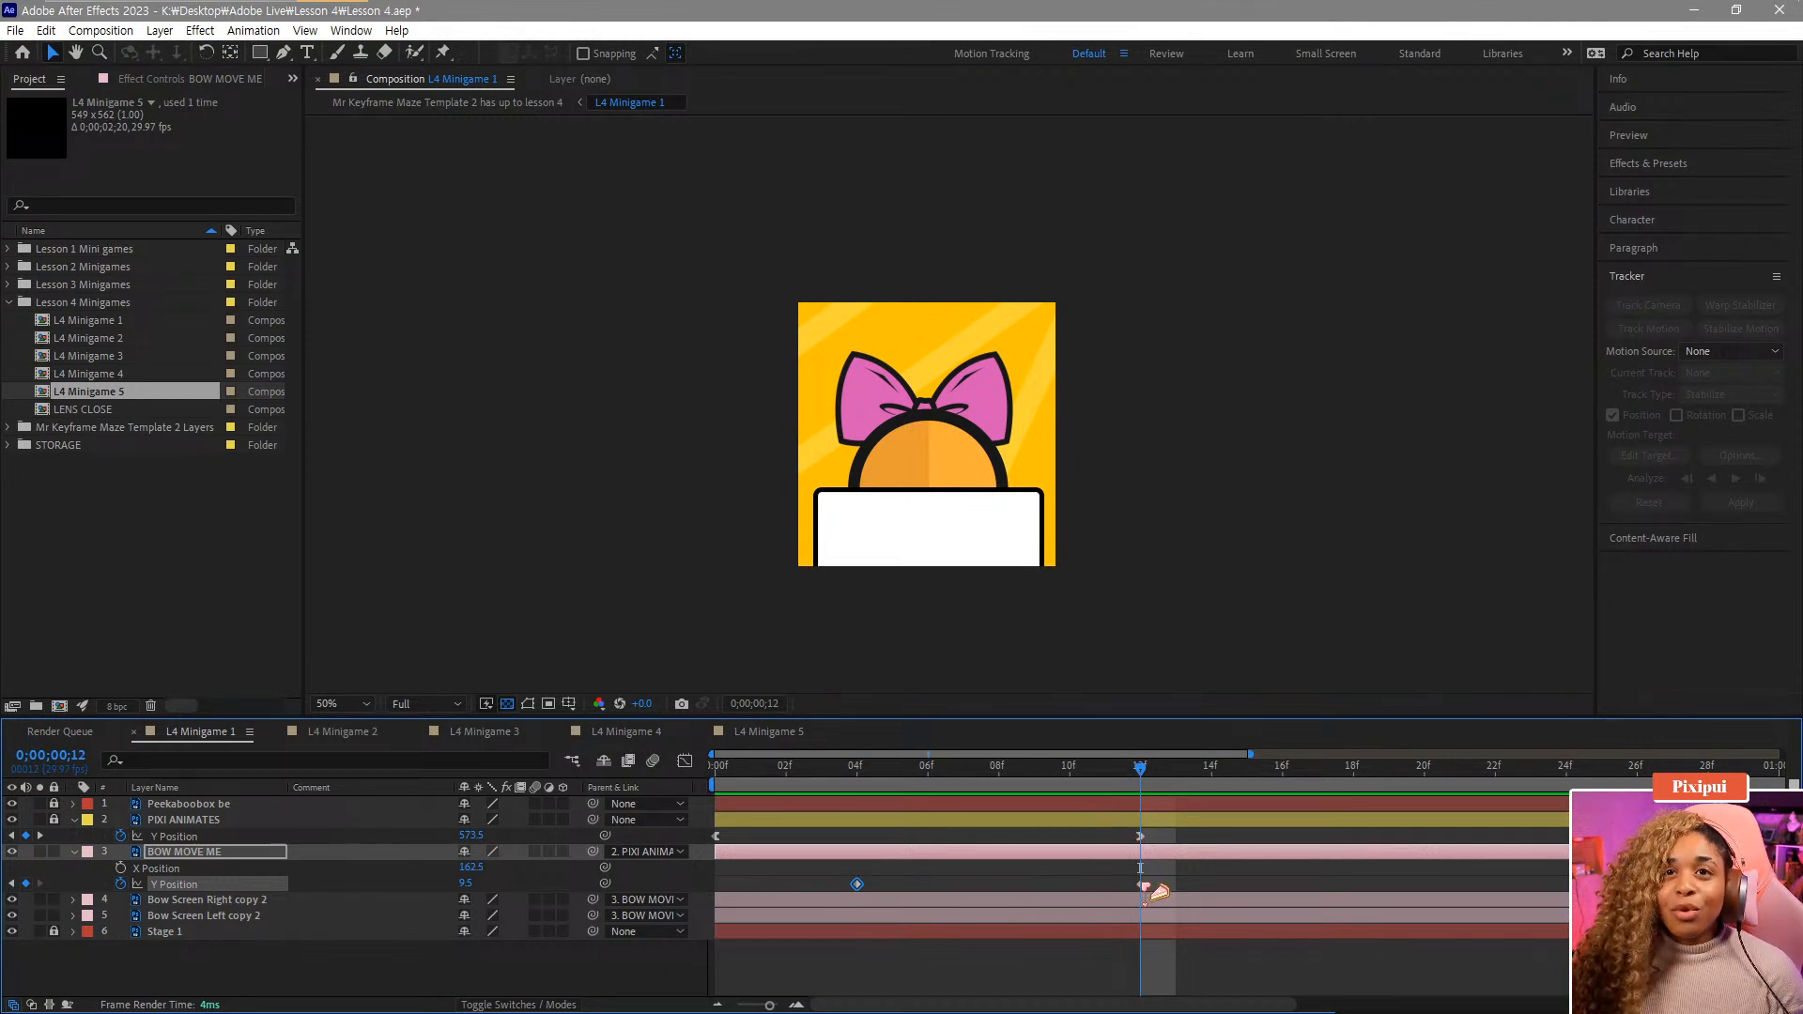
drag(1143, 886, 1212, 885)
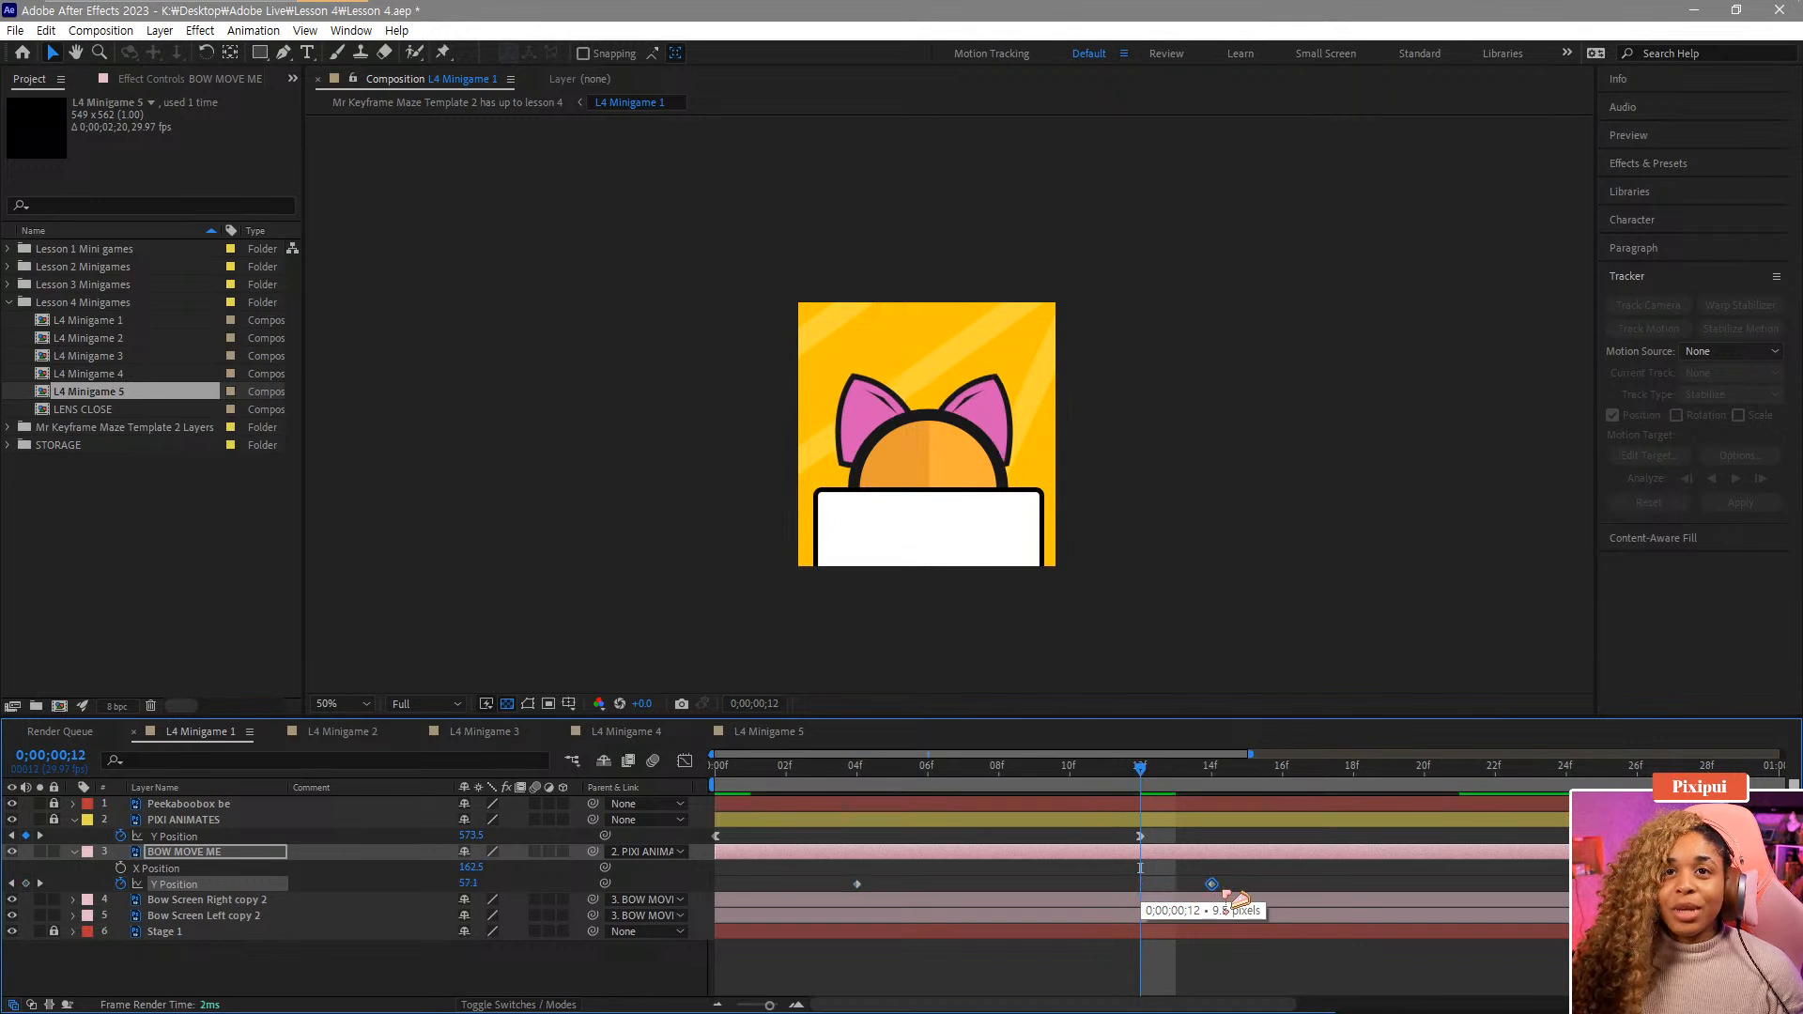
mouse_move(1140, 770)
mouse_down()
mouse_move(1237, 821)
mouse_move(783, 834)
mouse_move(966, 792)
mouse_move(1147, 804)
mouse_up()
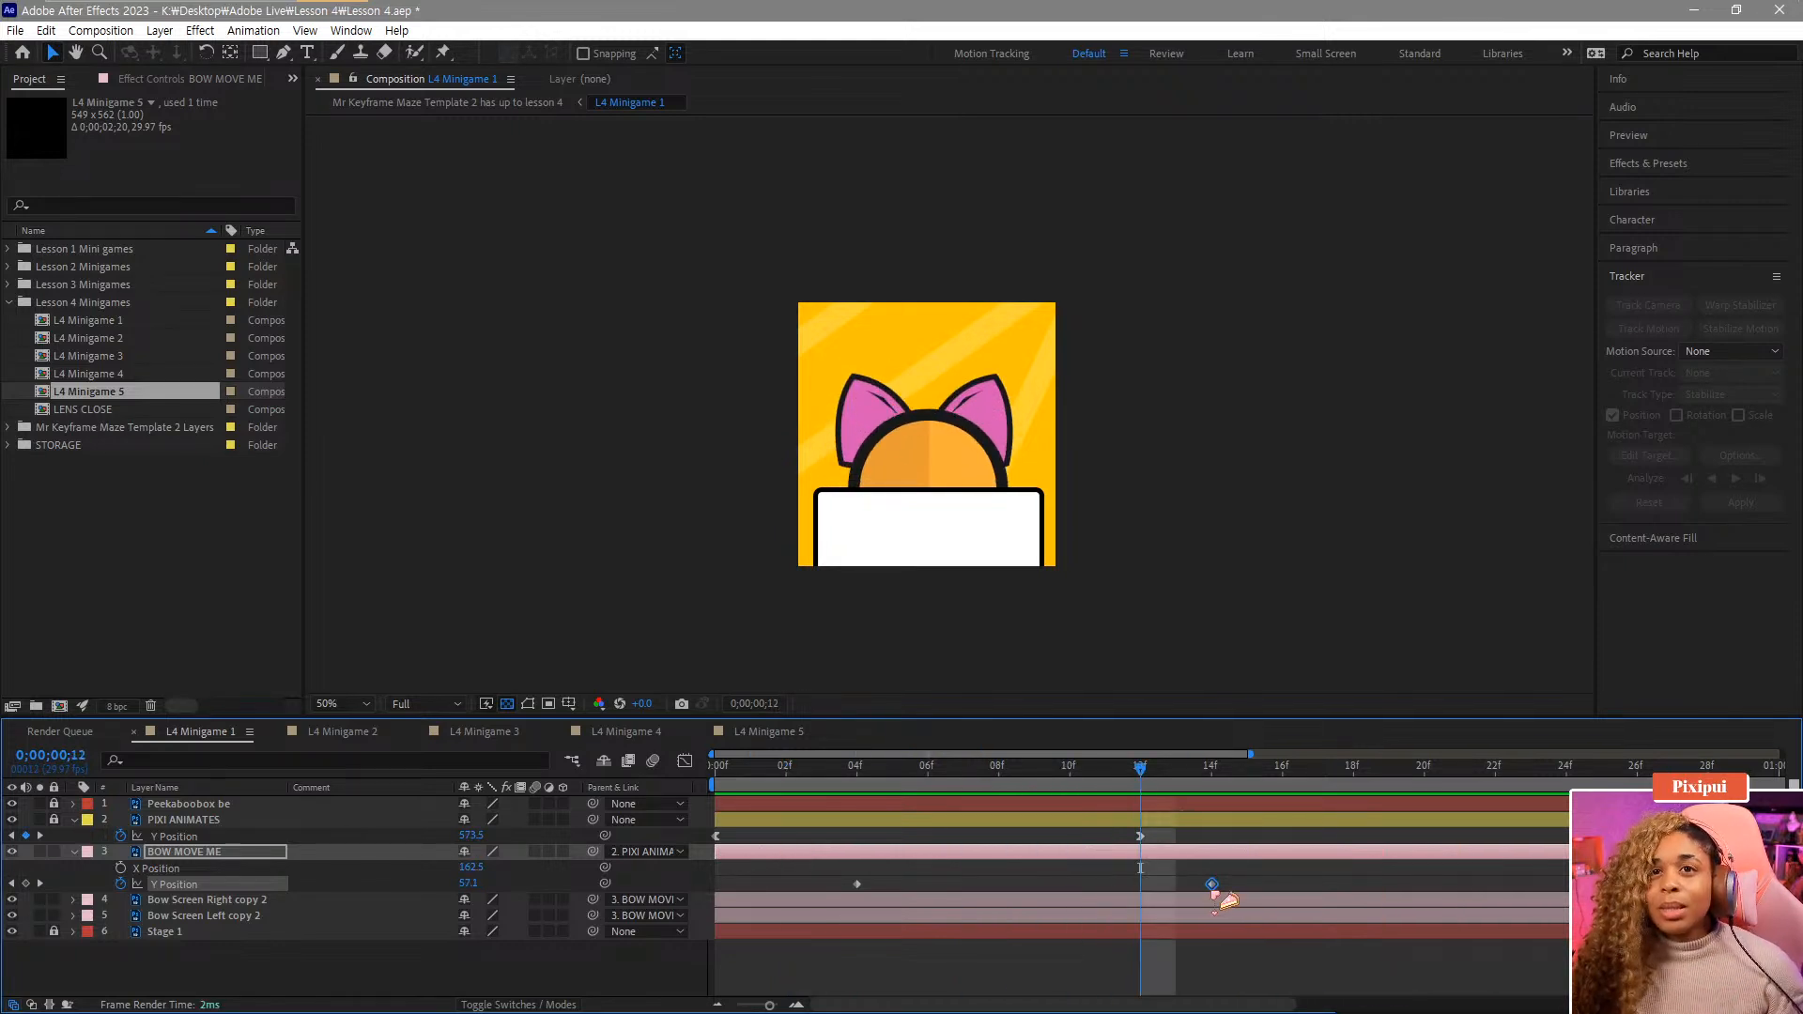
drag(1213, 886, 1476, 890)
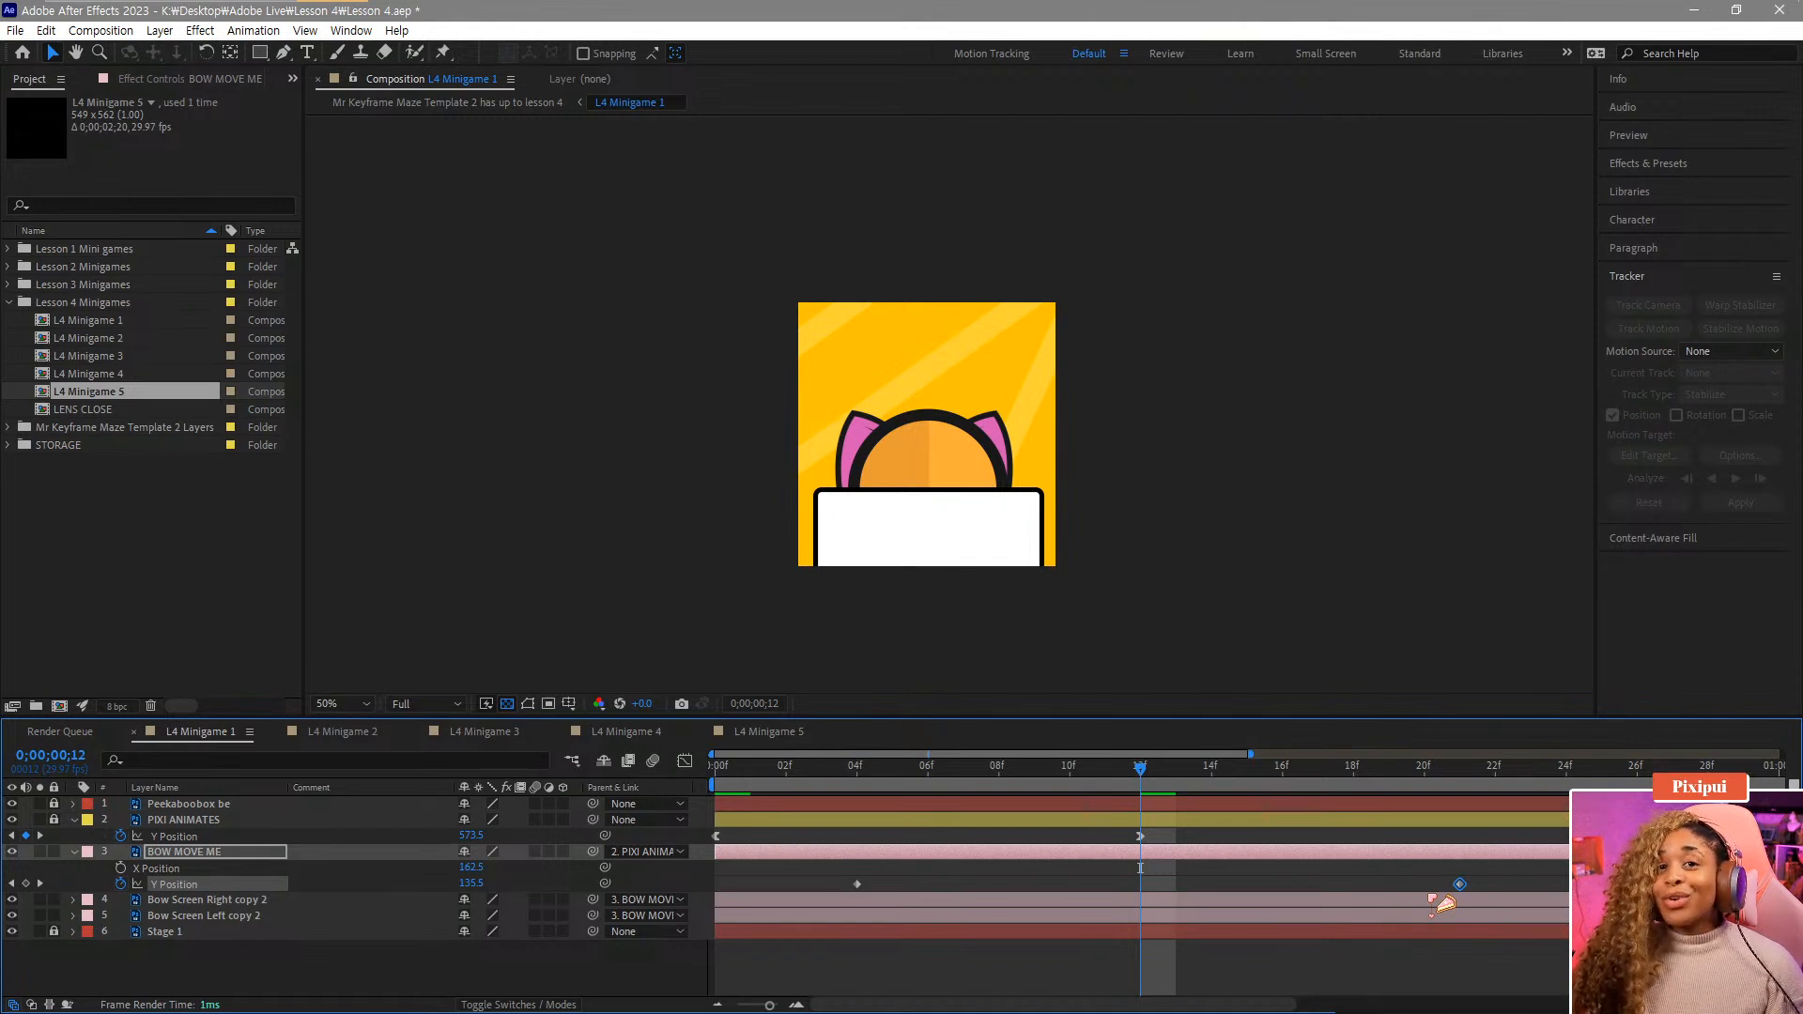
key(ctrl+v)
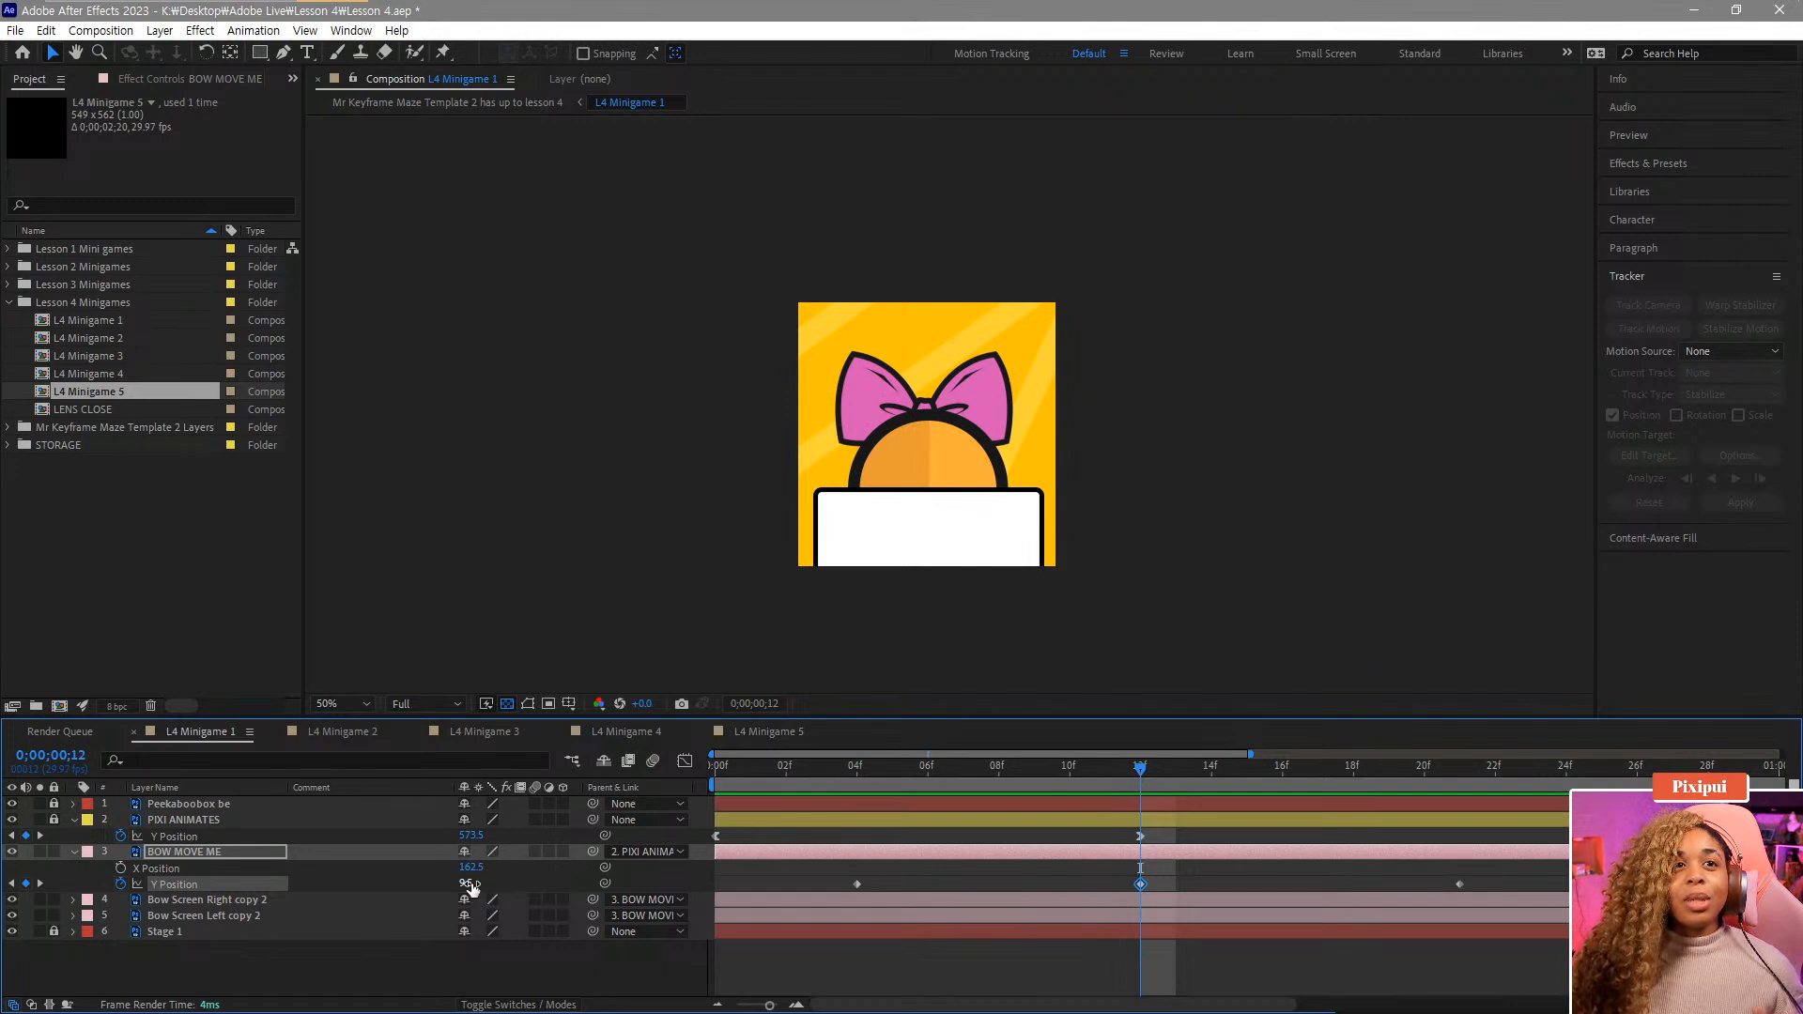
mouse_move(461, 885)
mouse_down()
mouse_move(473, 873)
mouse_move(429, 874)
mouse_up()
Paste another Y Position keyframe at frame 15 and set its value to 61.5.
drag(822, 775, 1247, 785)
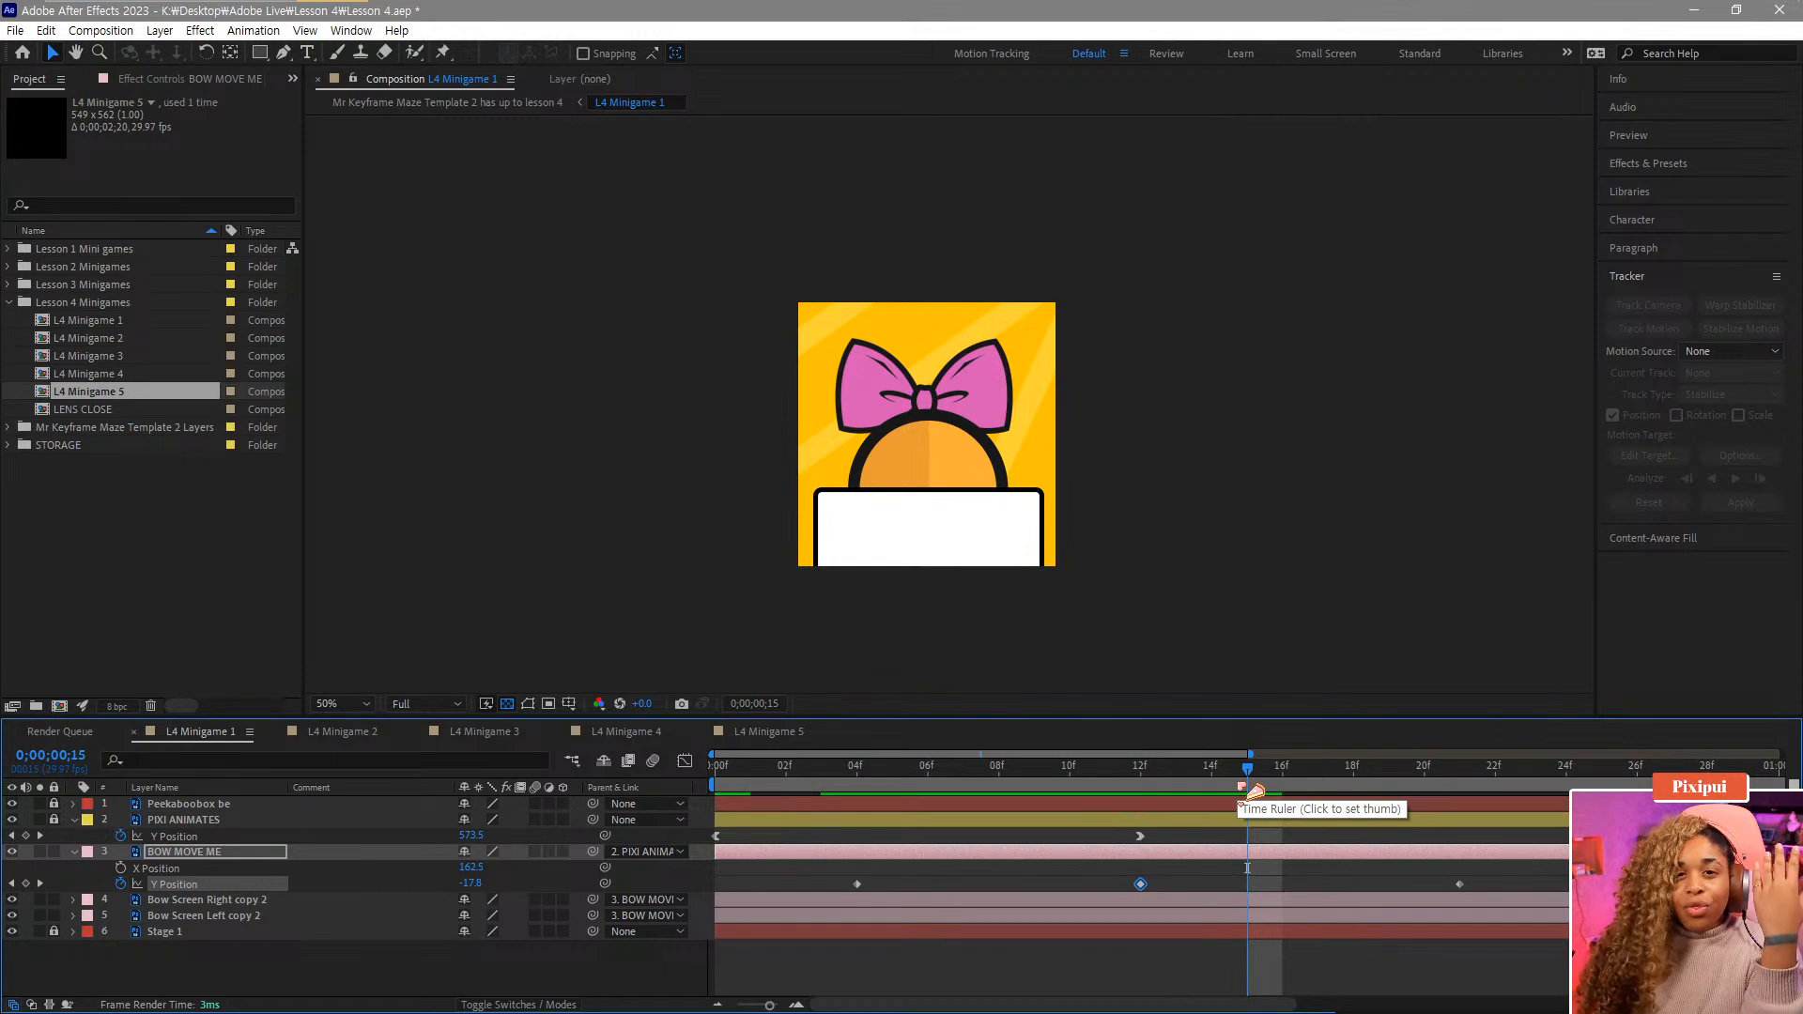
click(1459, 883)
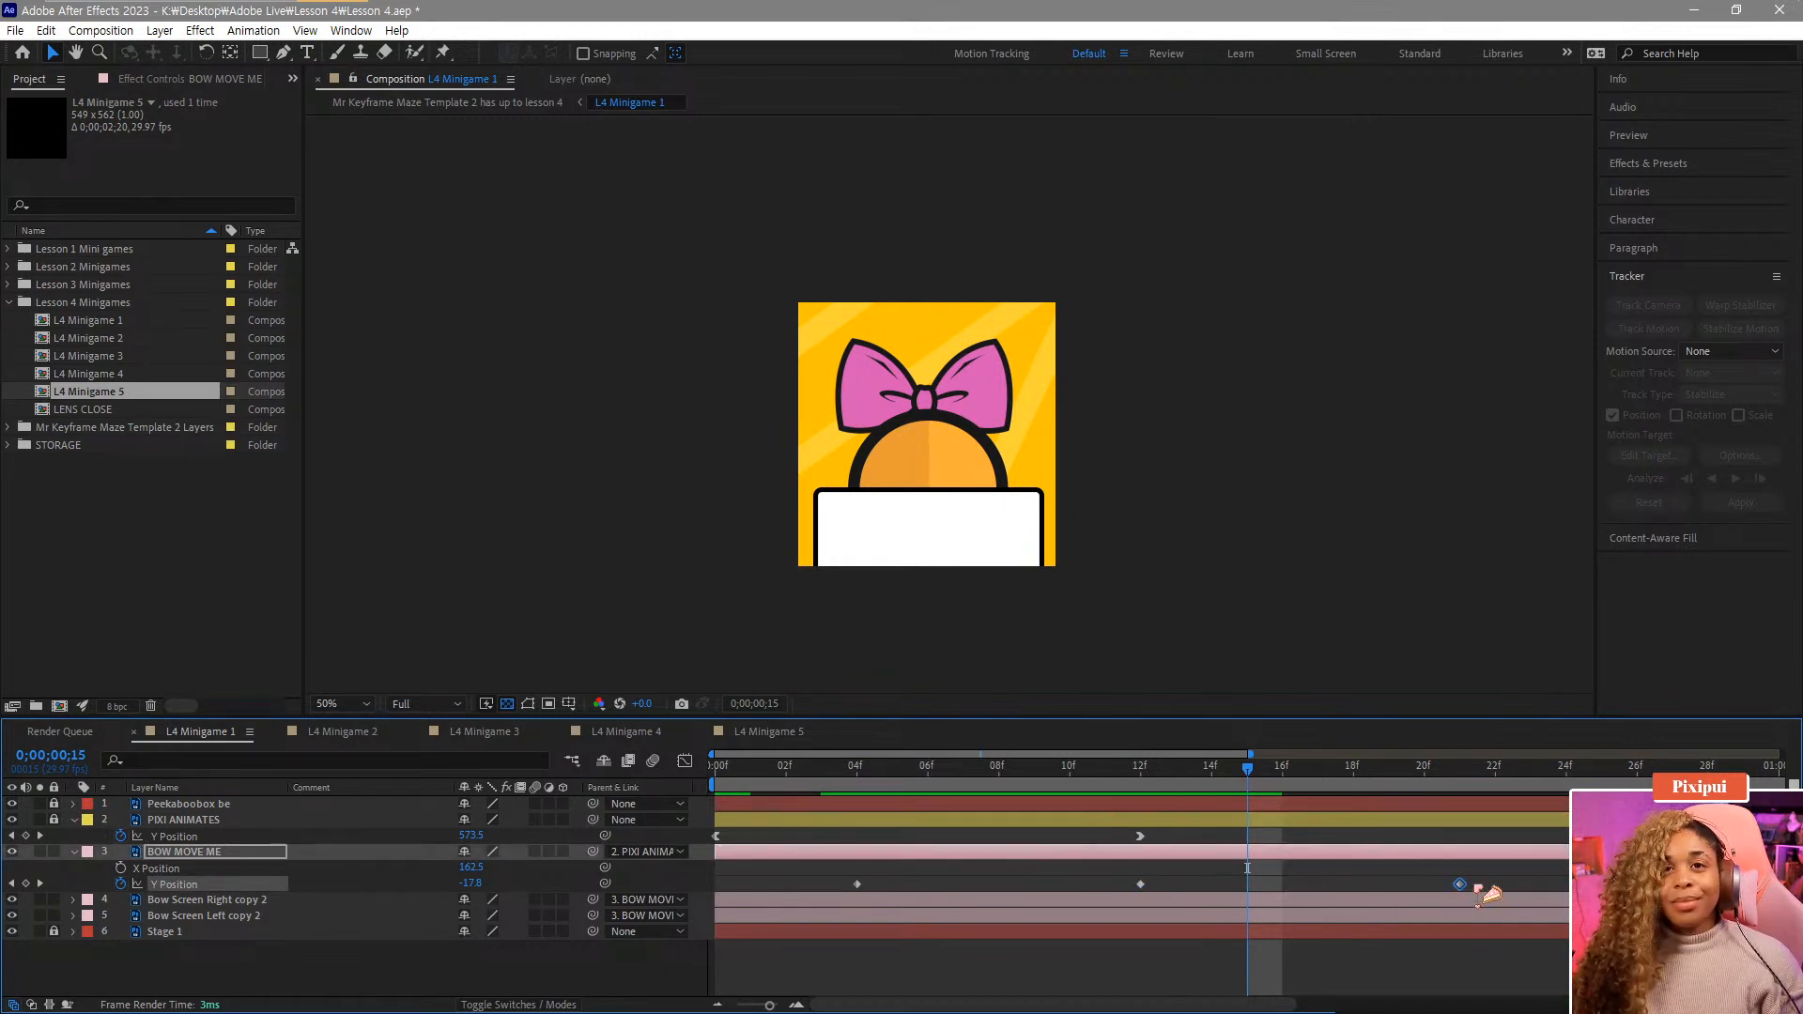
key(ctrl+v)
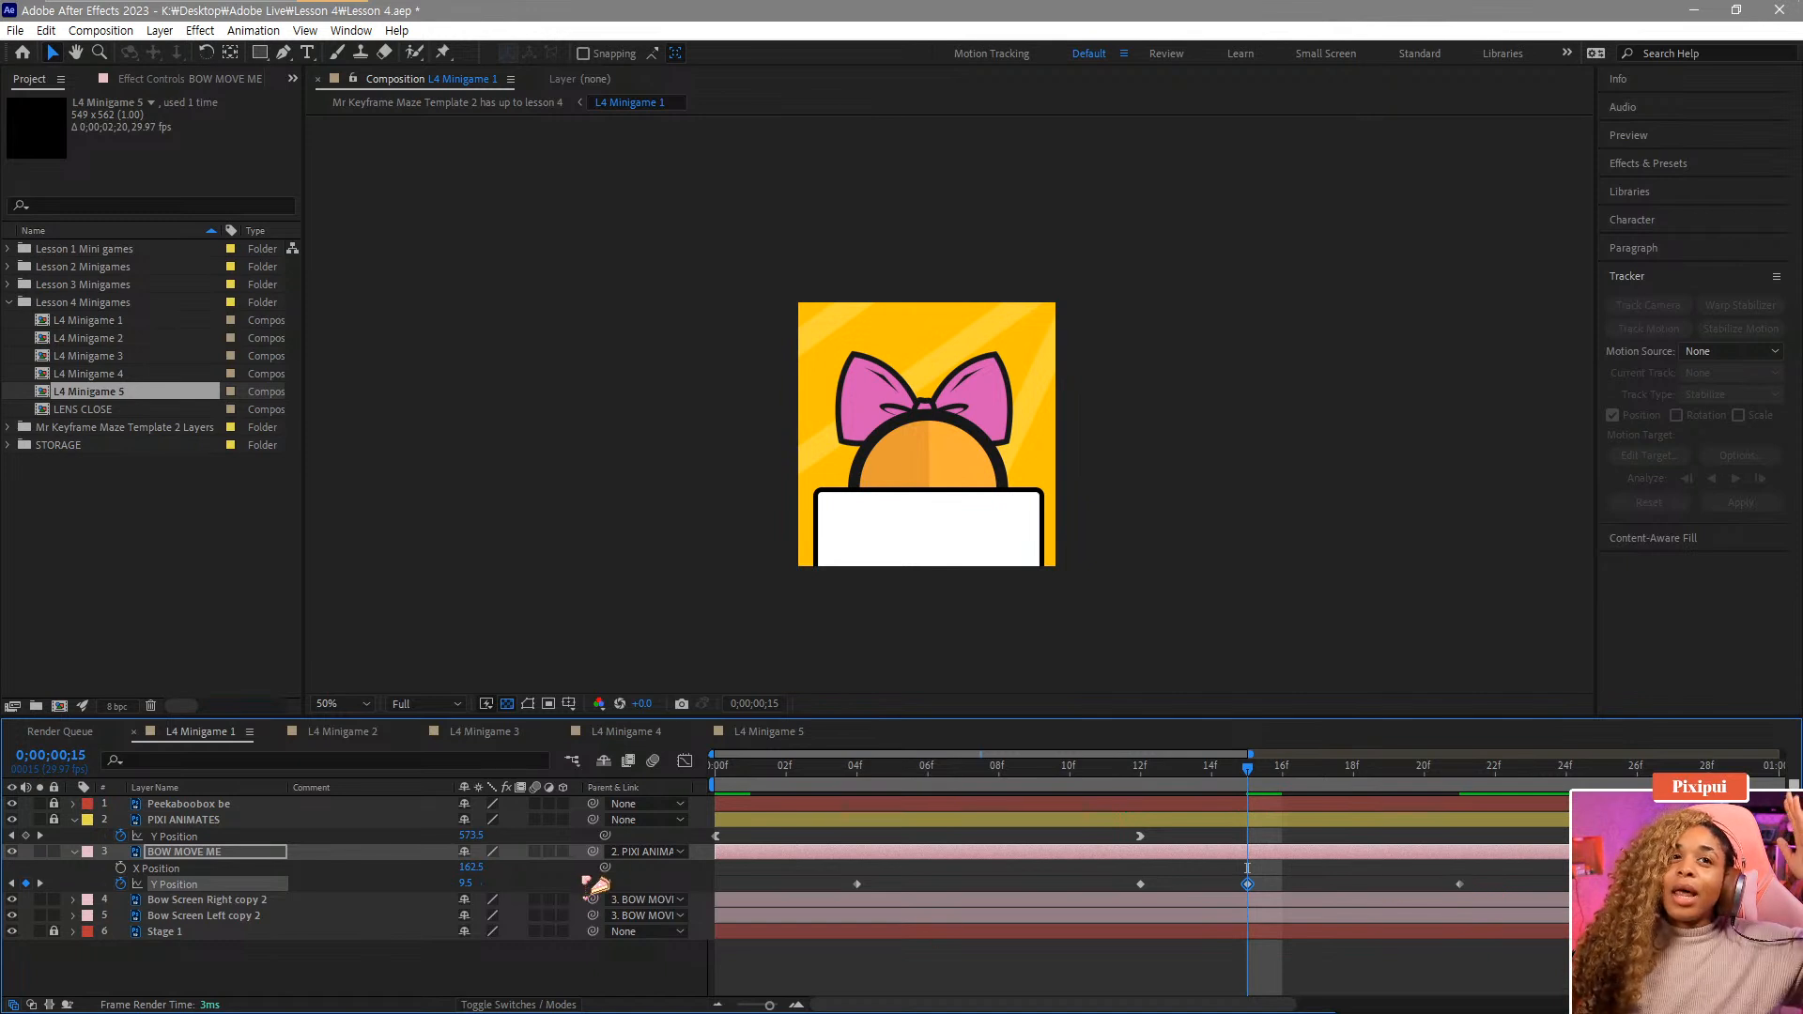
drag(467, 887, 498, 861)
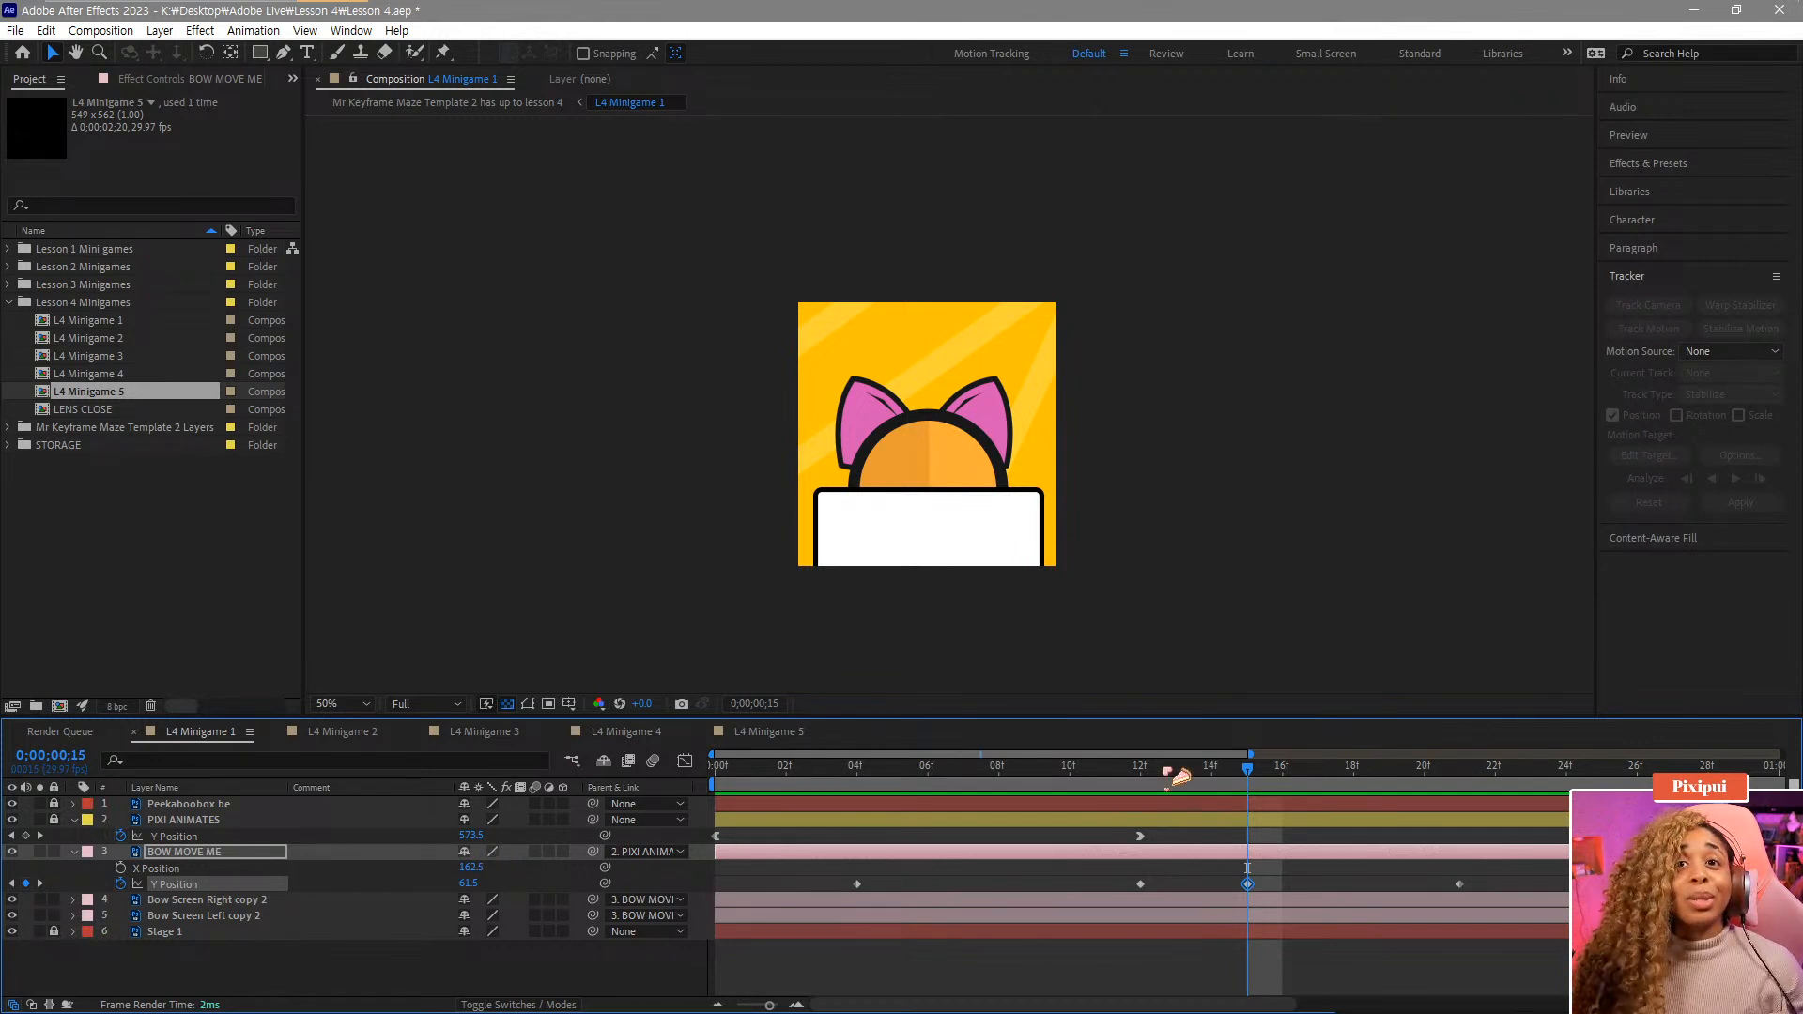
Play back the bow's pop-up animation and step through it around frame 12.
key(space)
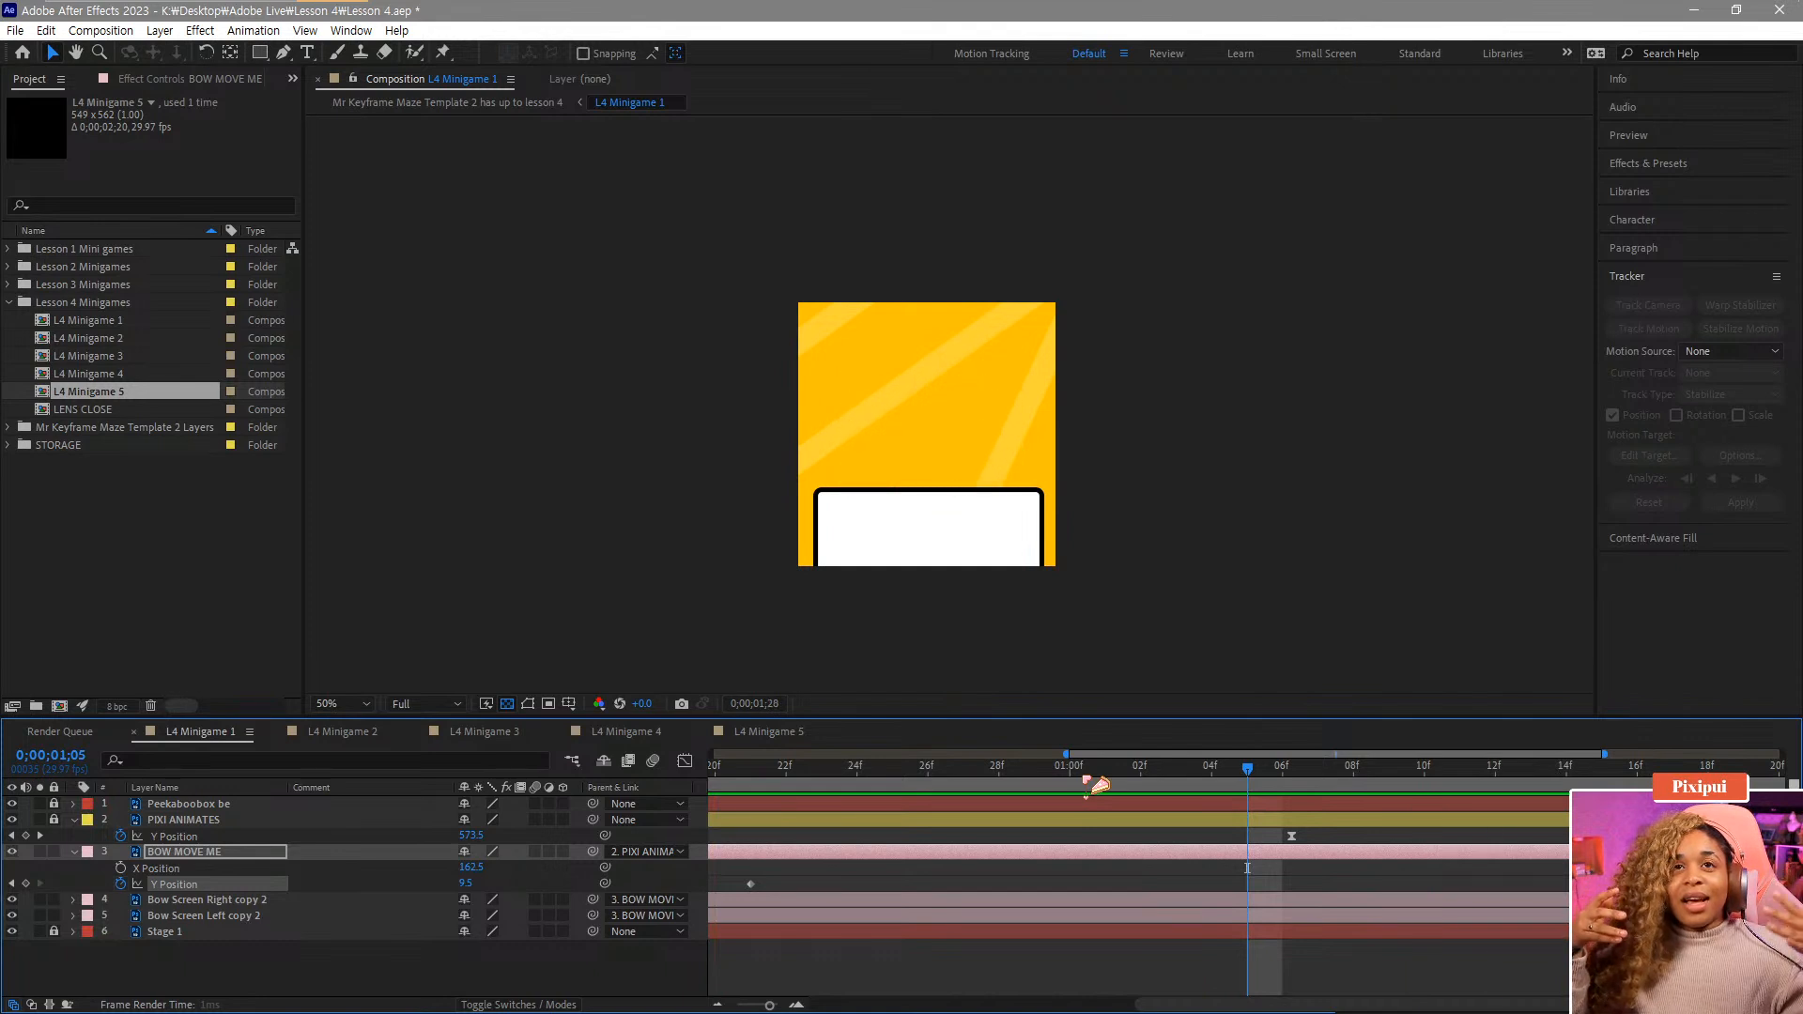
key(space)
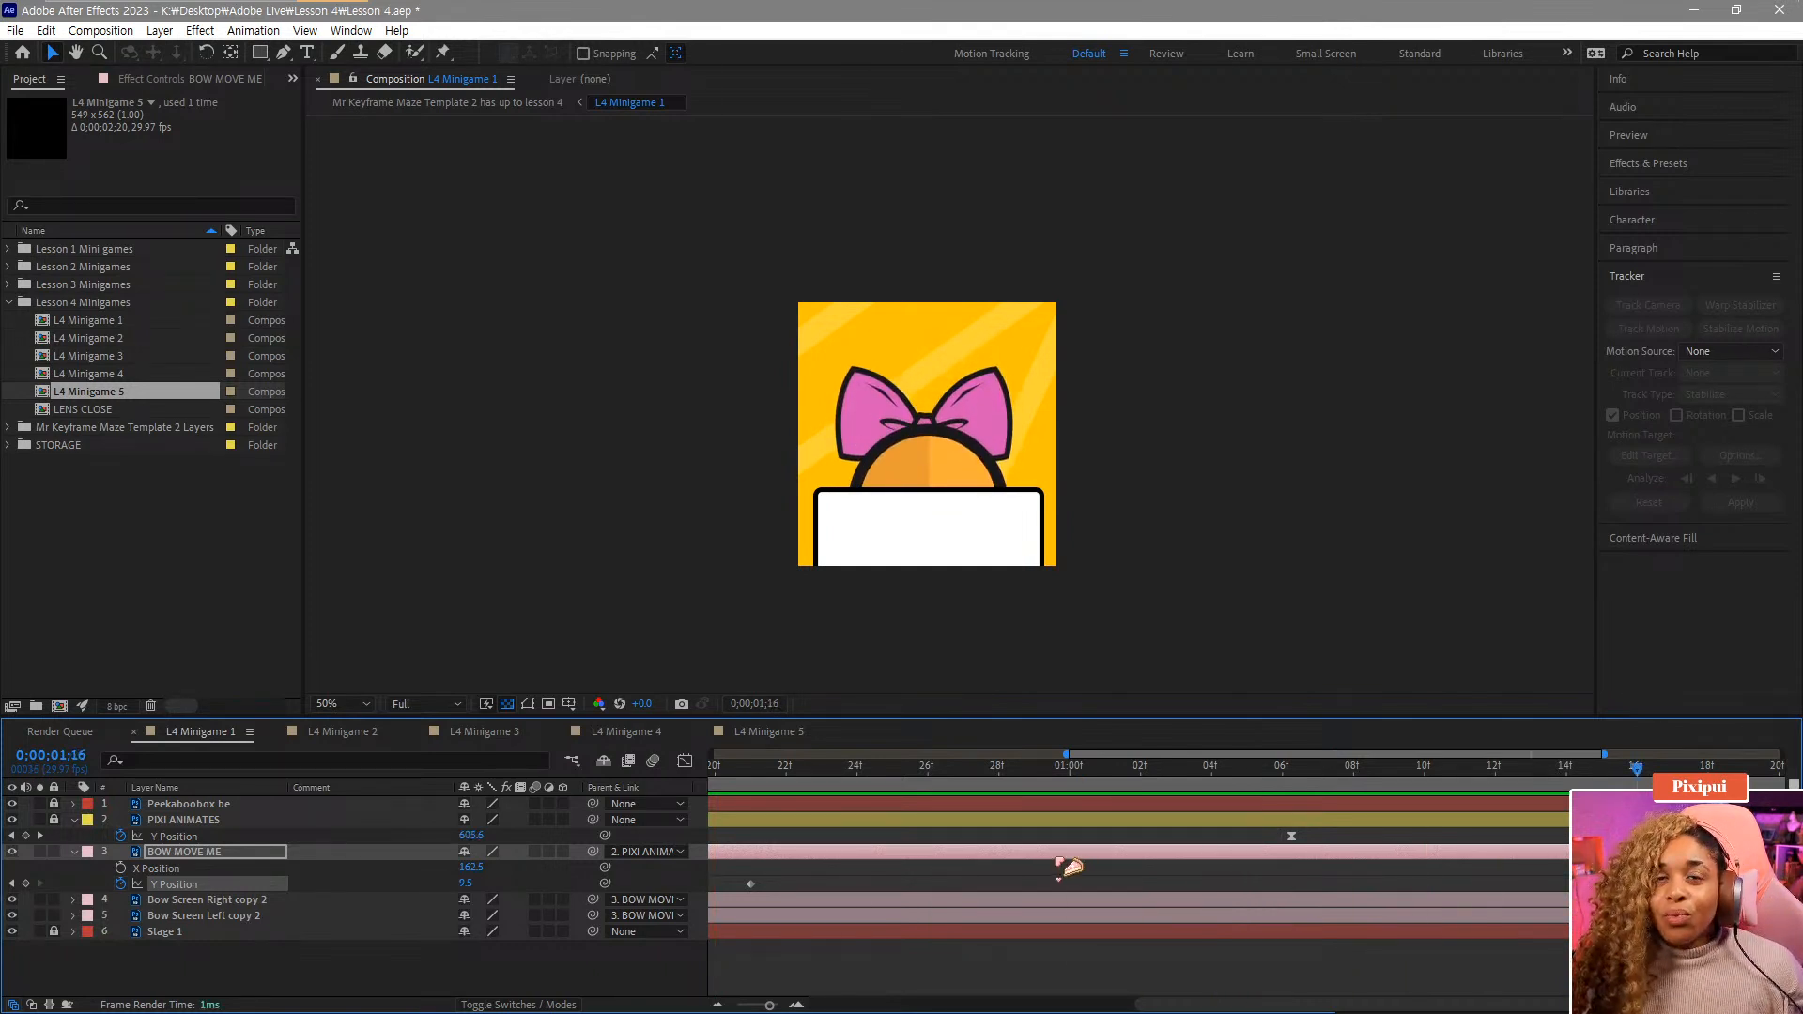
key(minus)
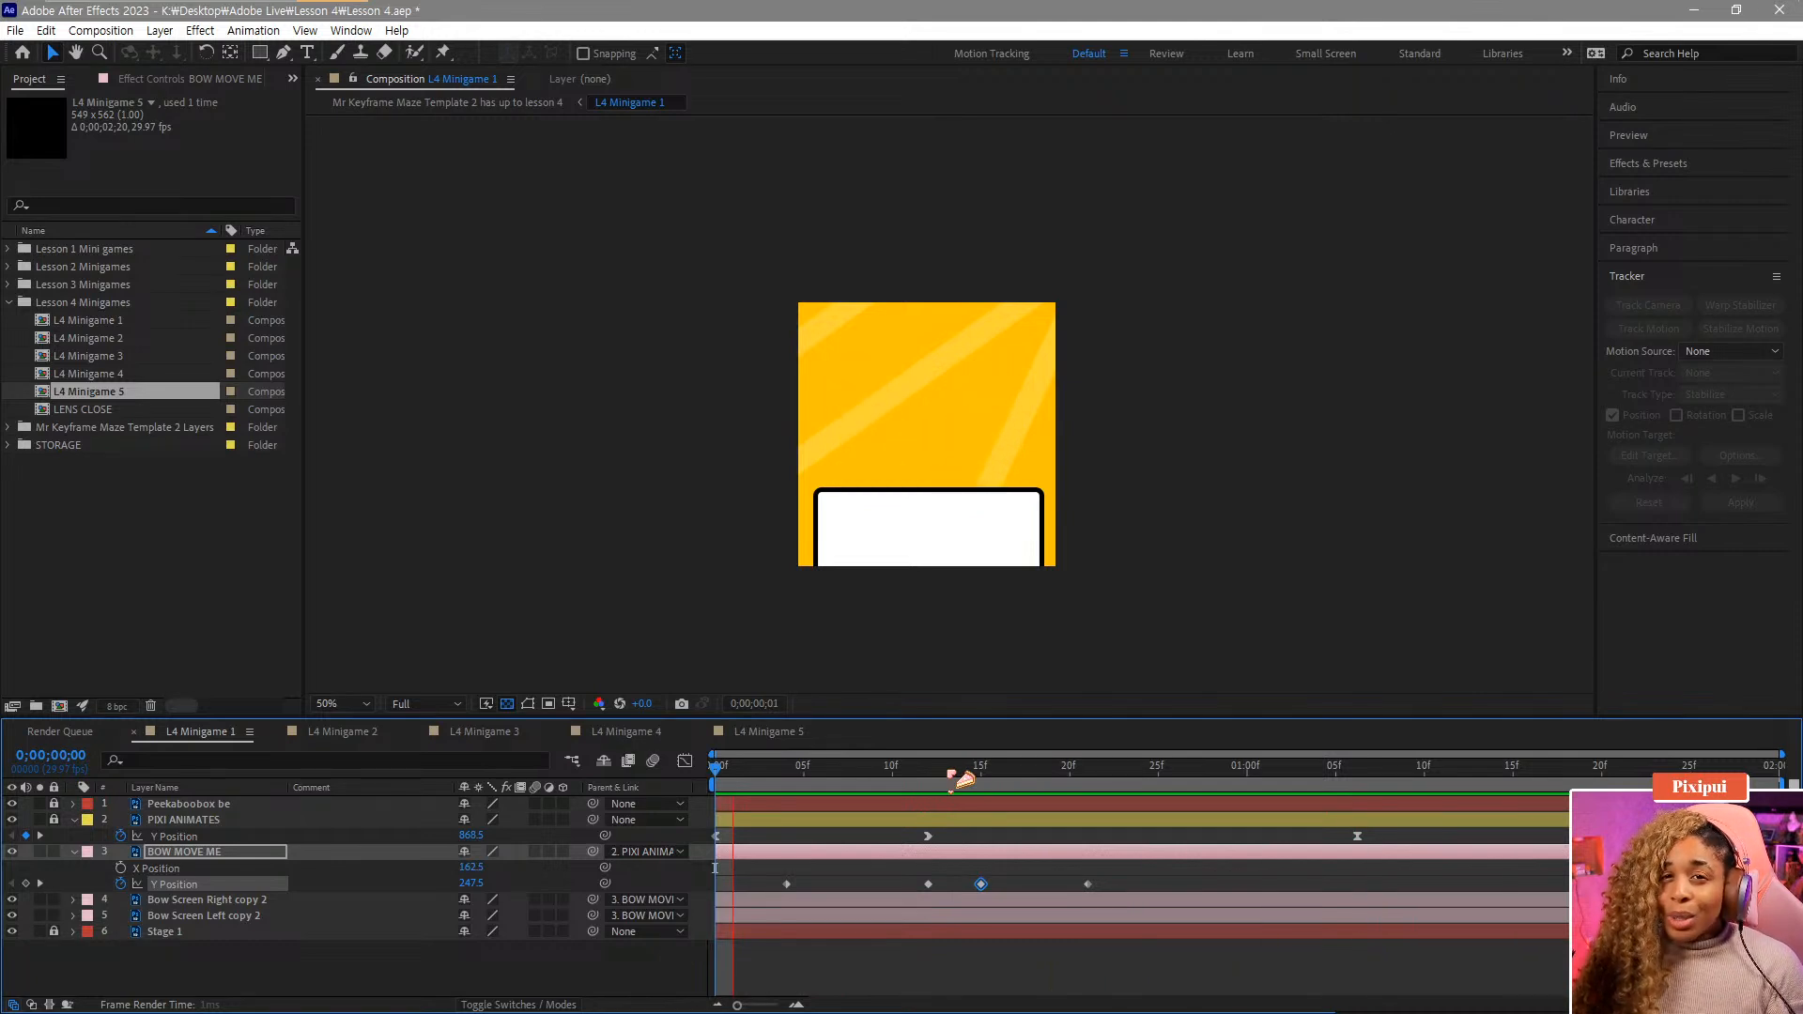
click(820, 776)
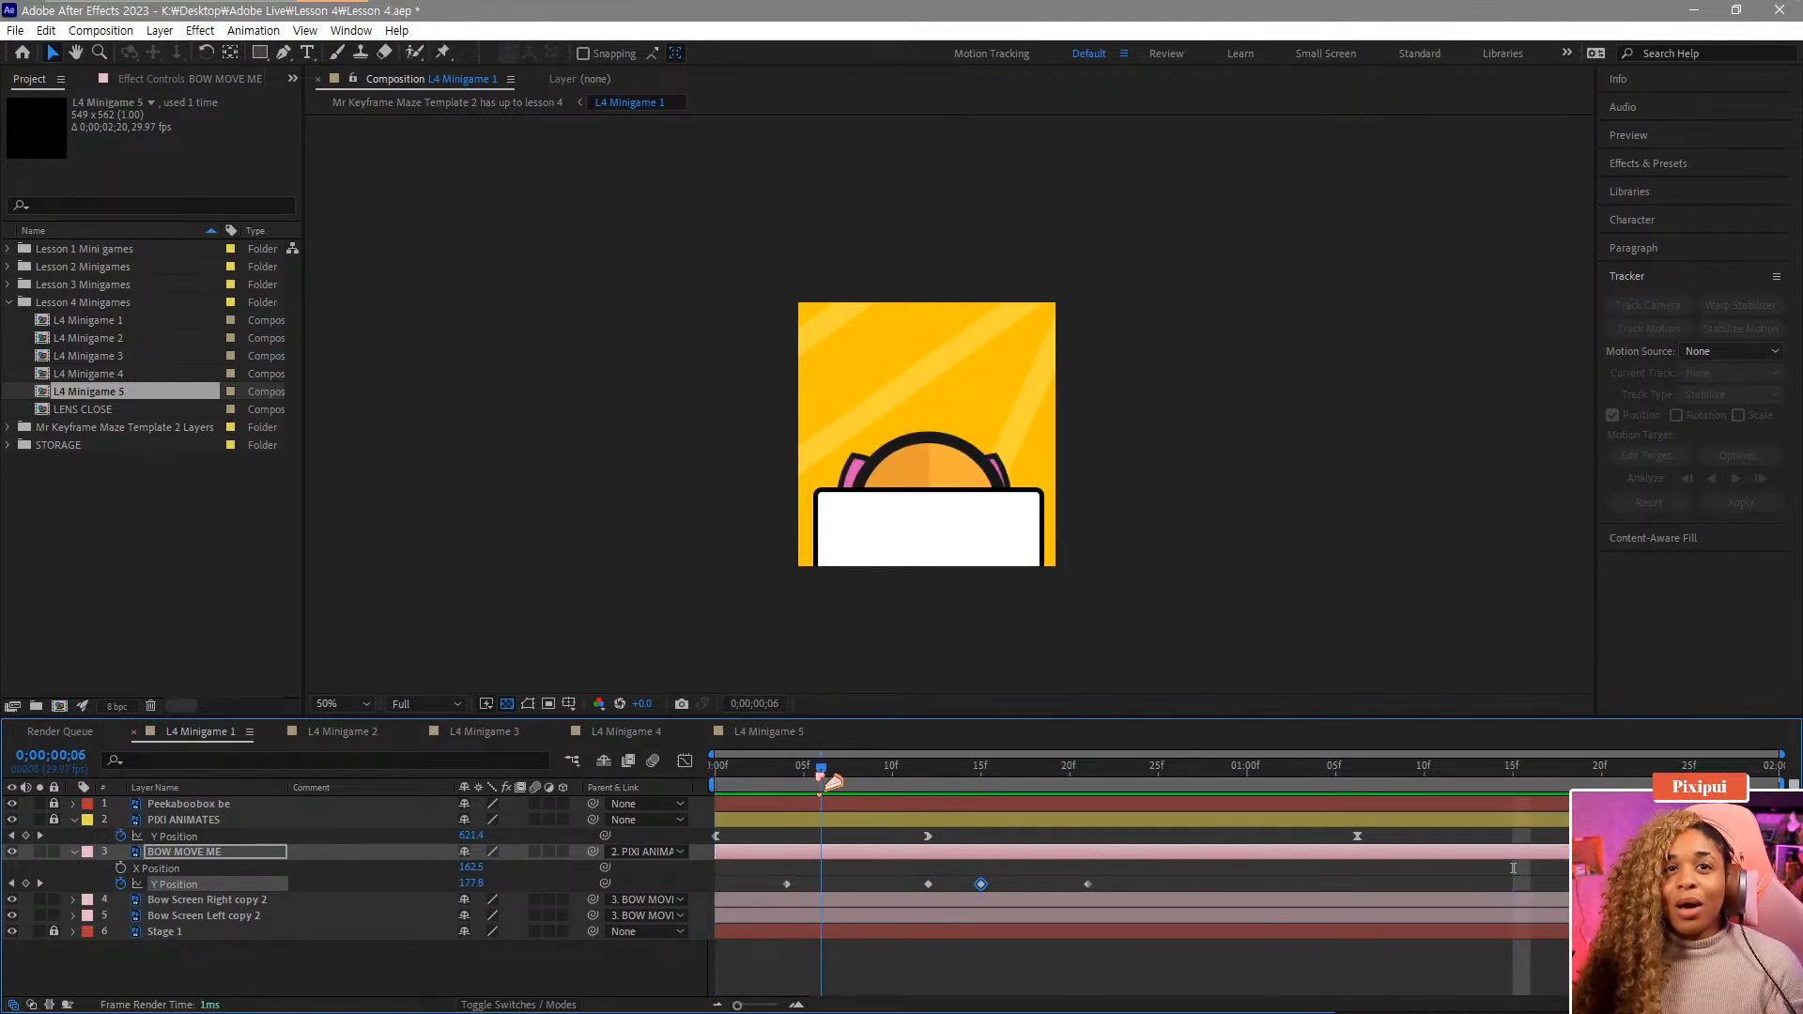
drag(821, 776, 928, 776)
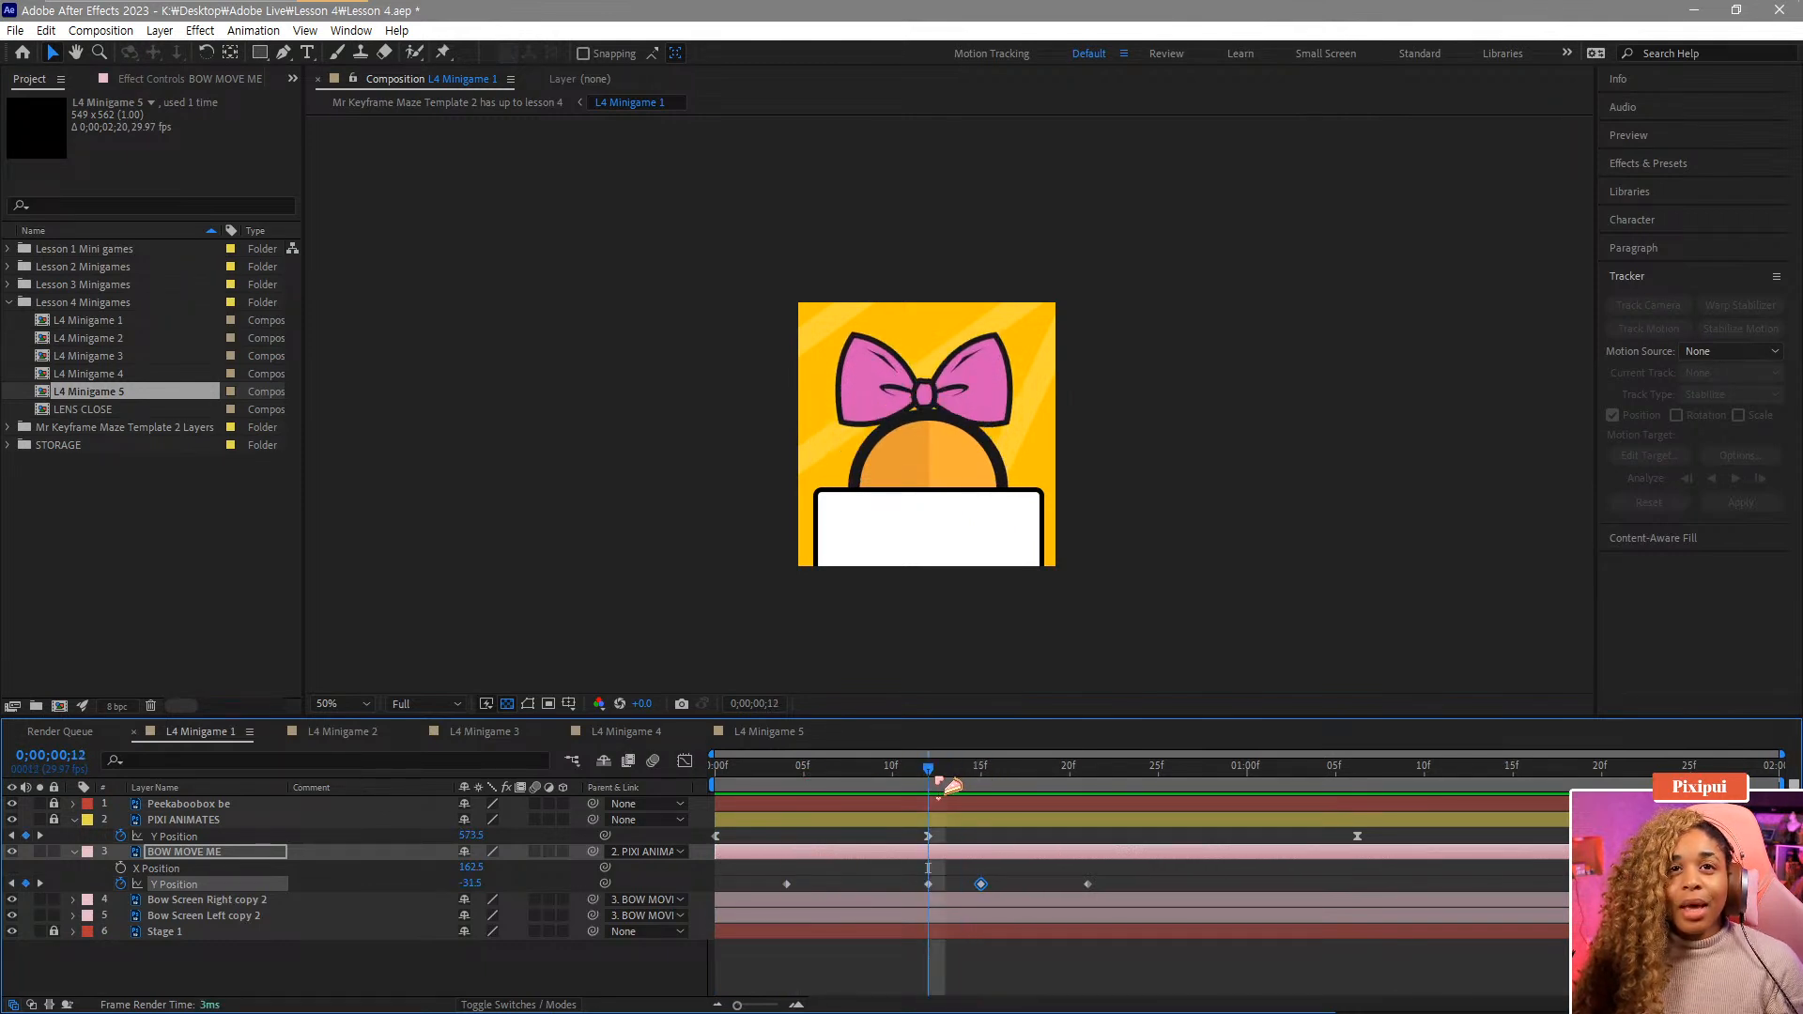
Open the Graph Editor for the bow's Y Position and apply easing to the low keyframe at frame 12.
click(787, 884)
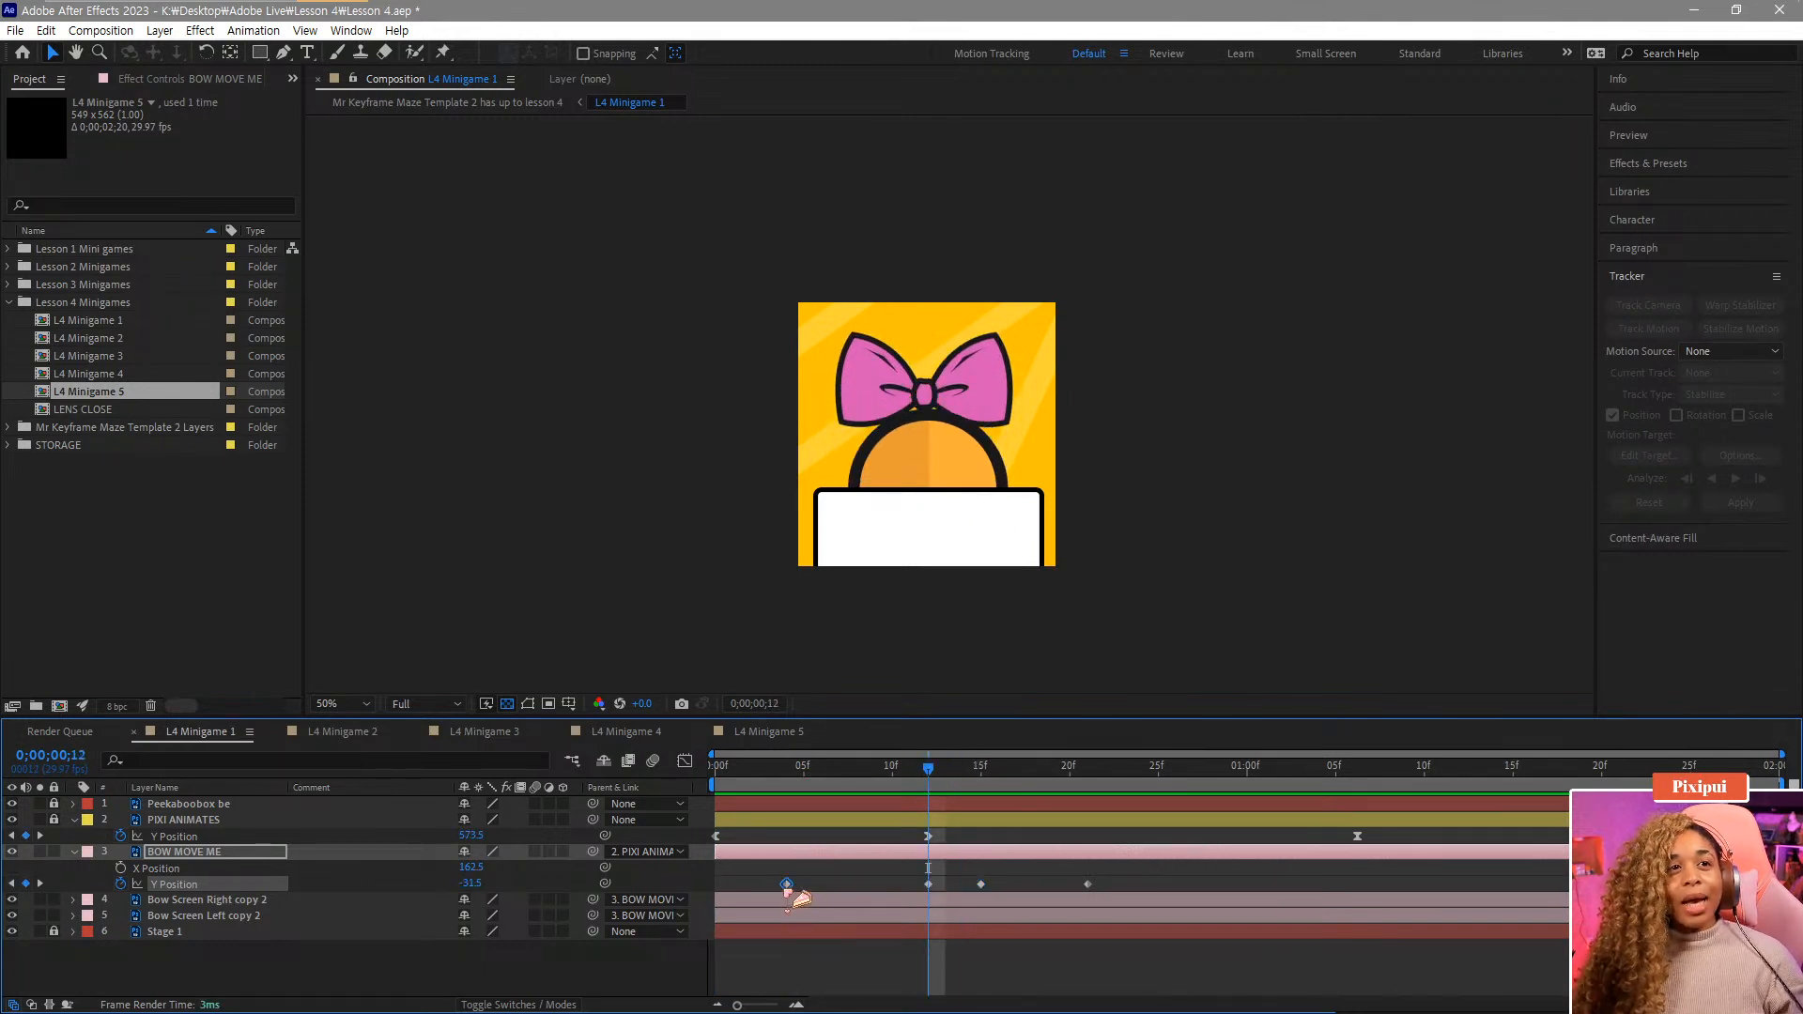
mouse_move(788, 887)
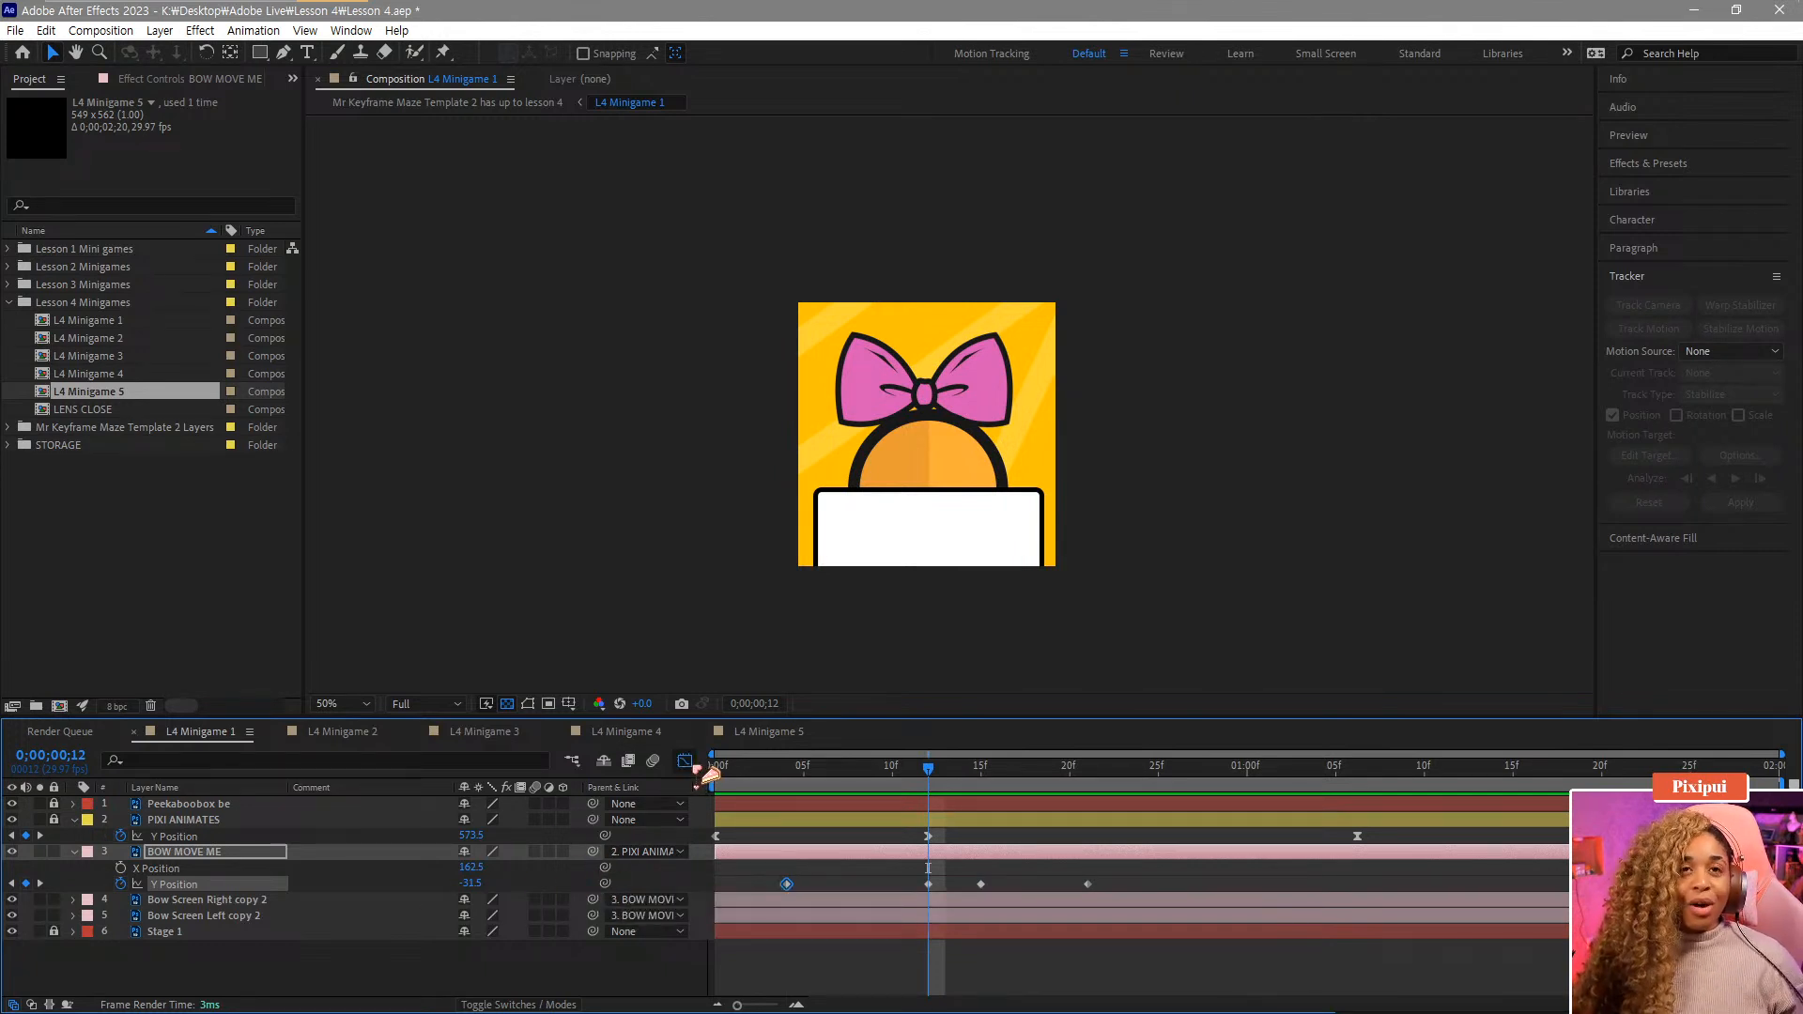
click(685, 761)
click(803, 781)
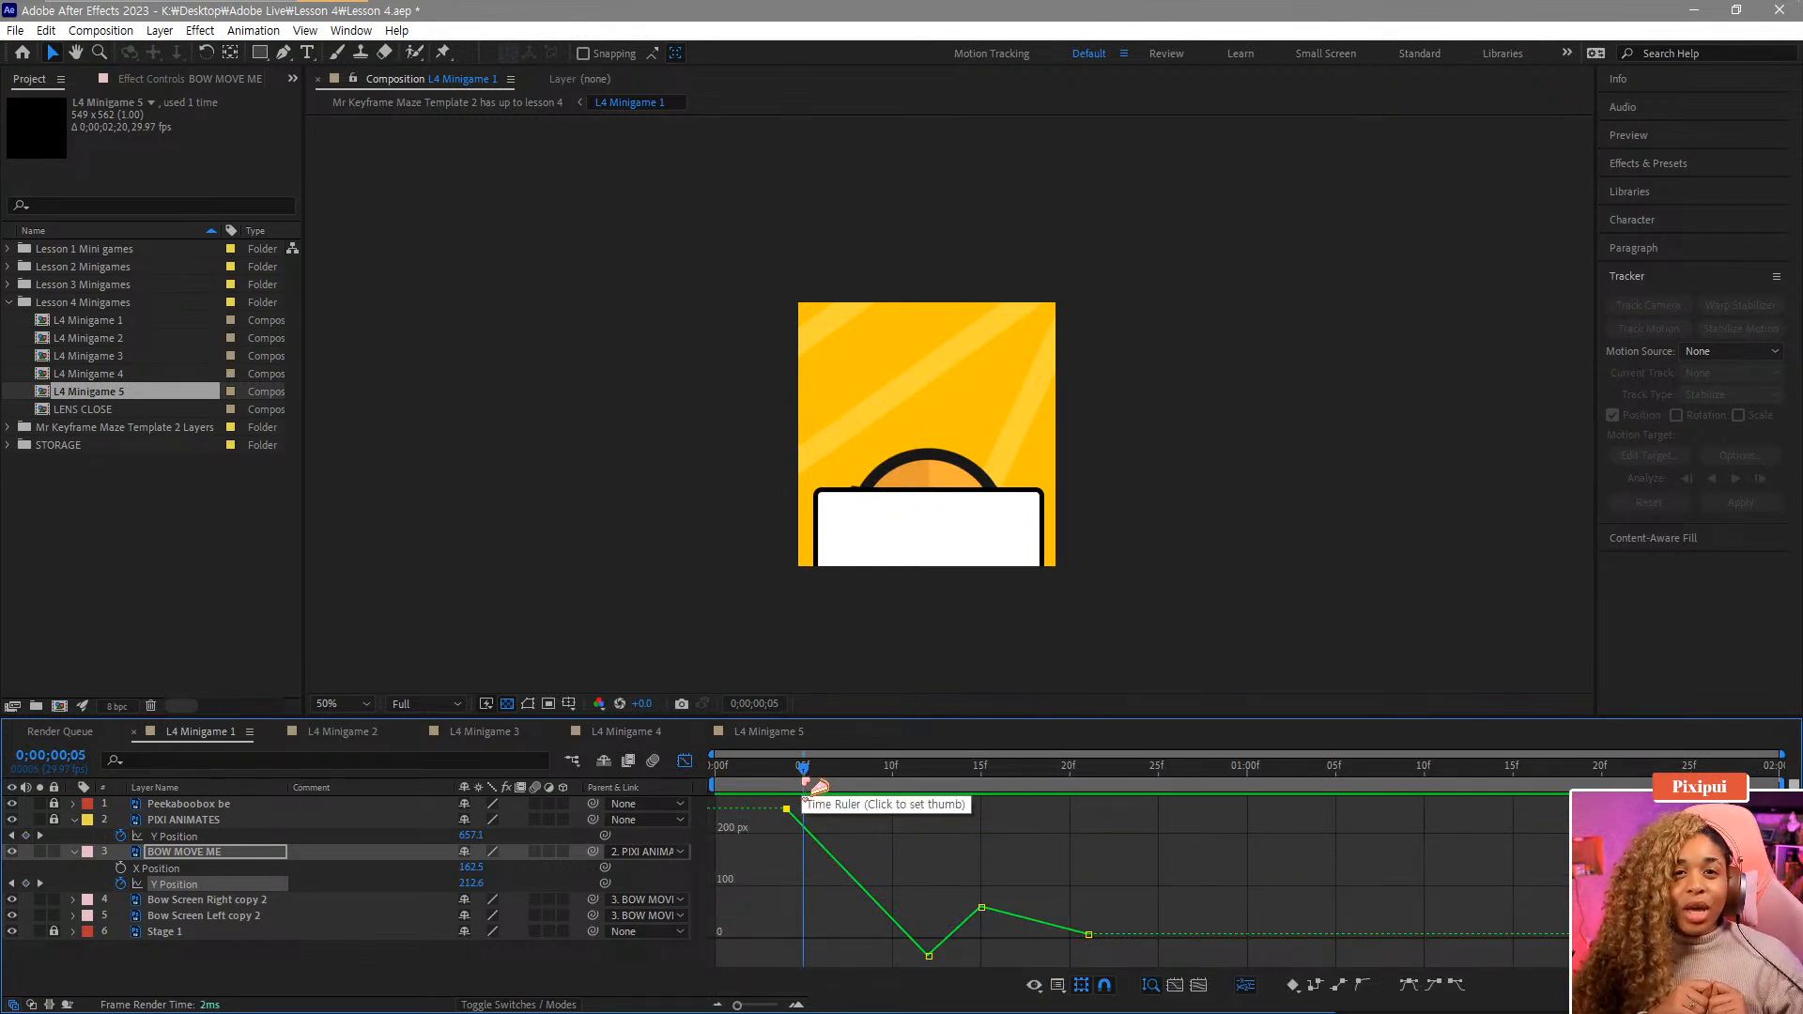
mouse_move(794, 815)
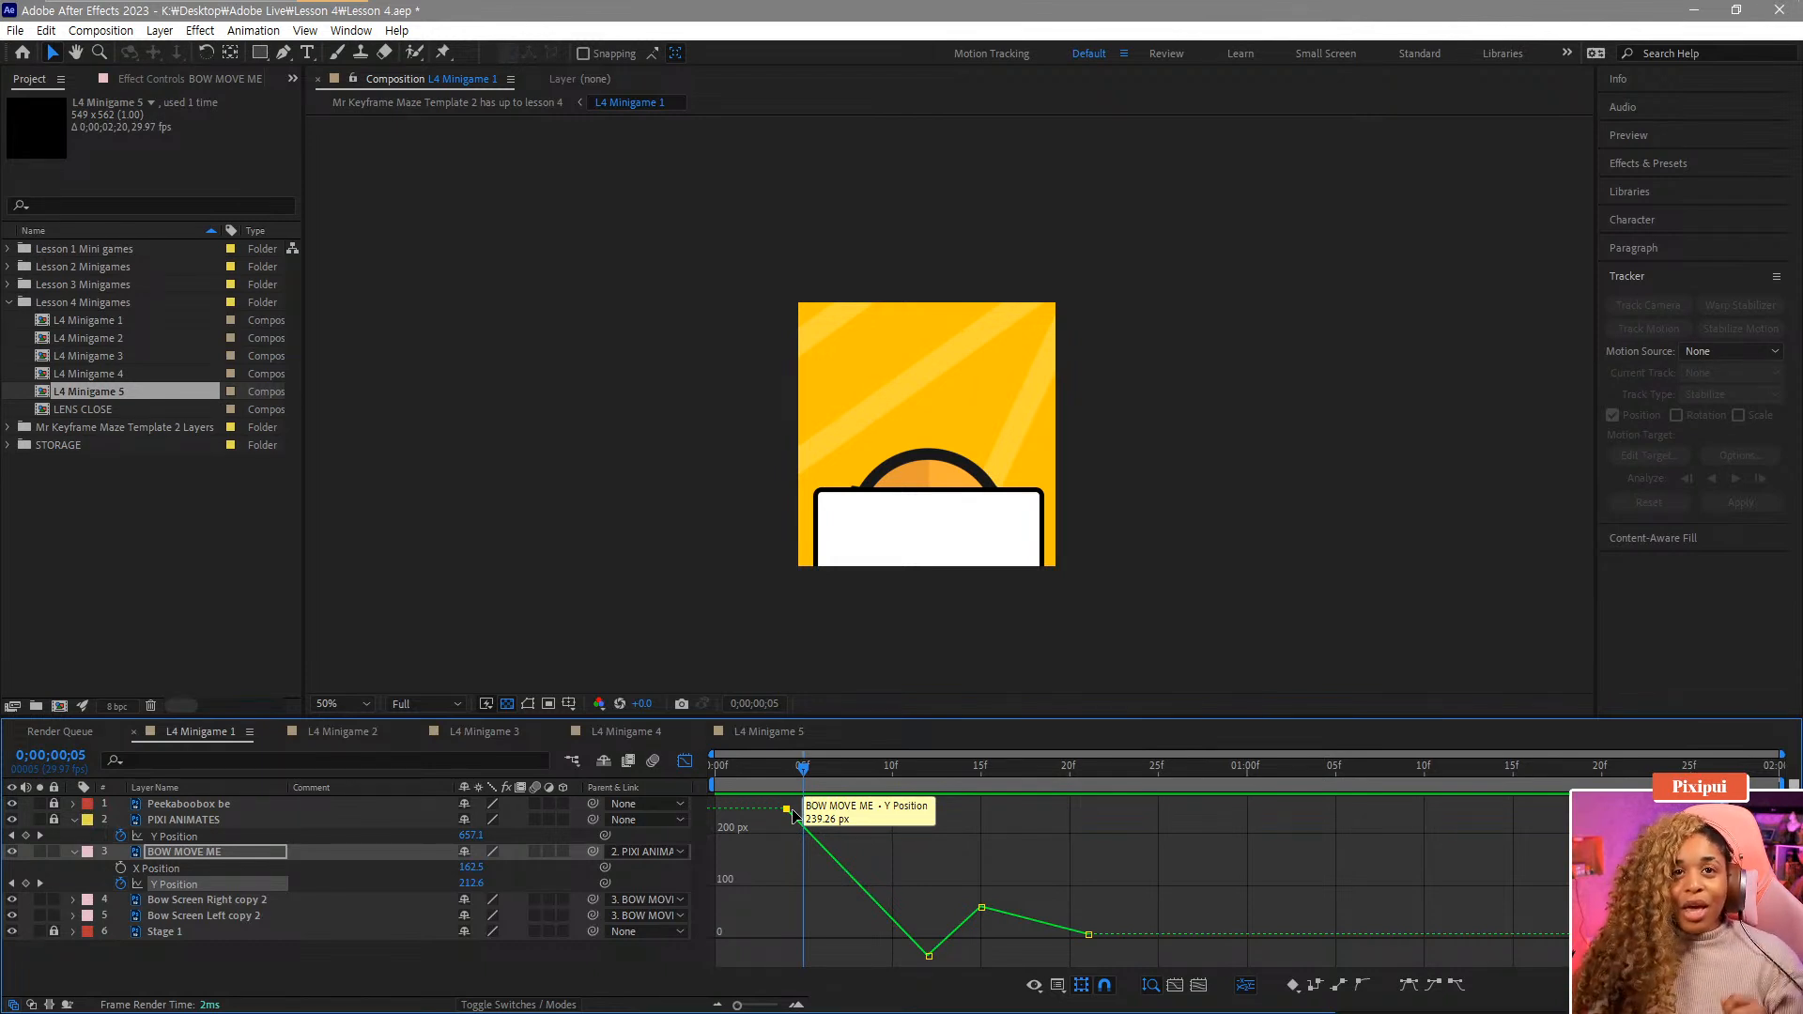
drag(841, 874, 767, 791)
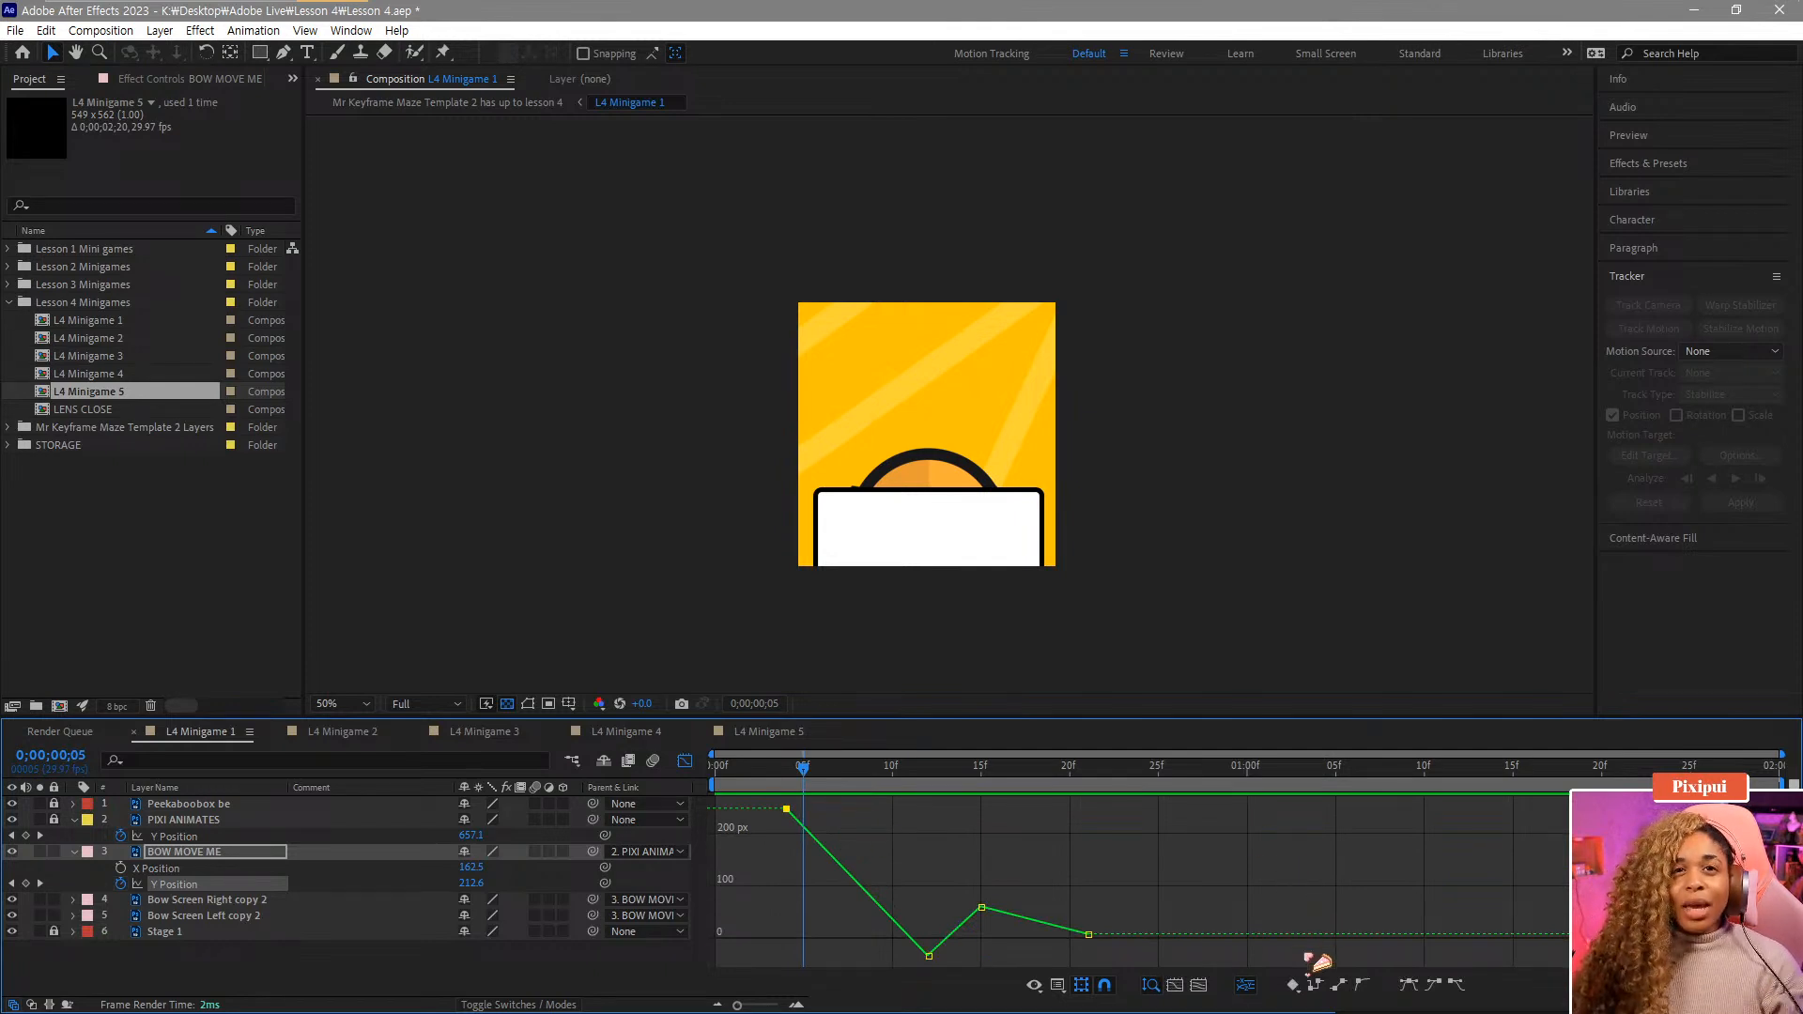
drag(923, 869, 958, 977)
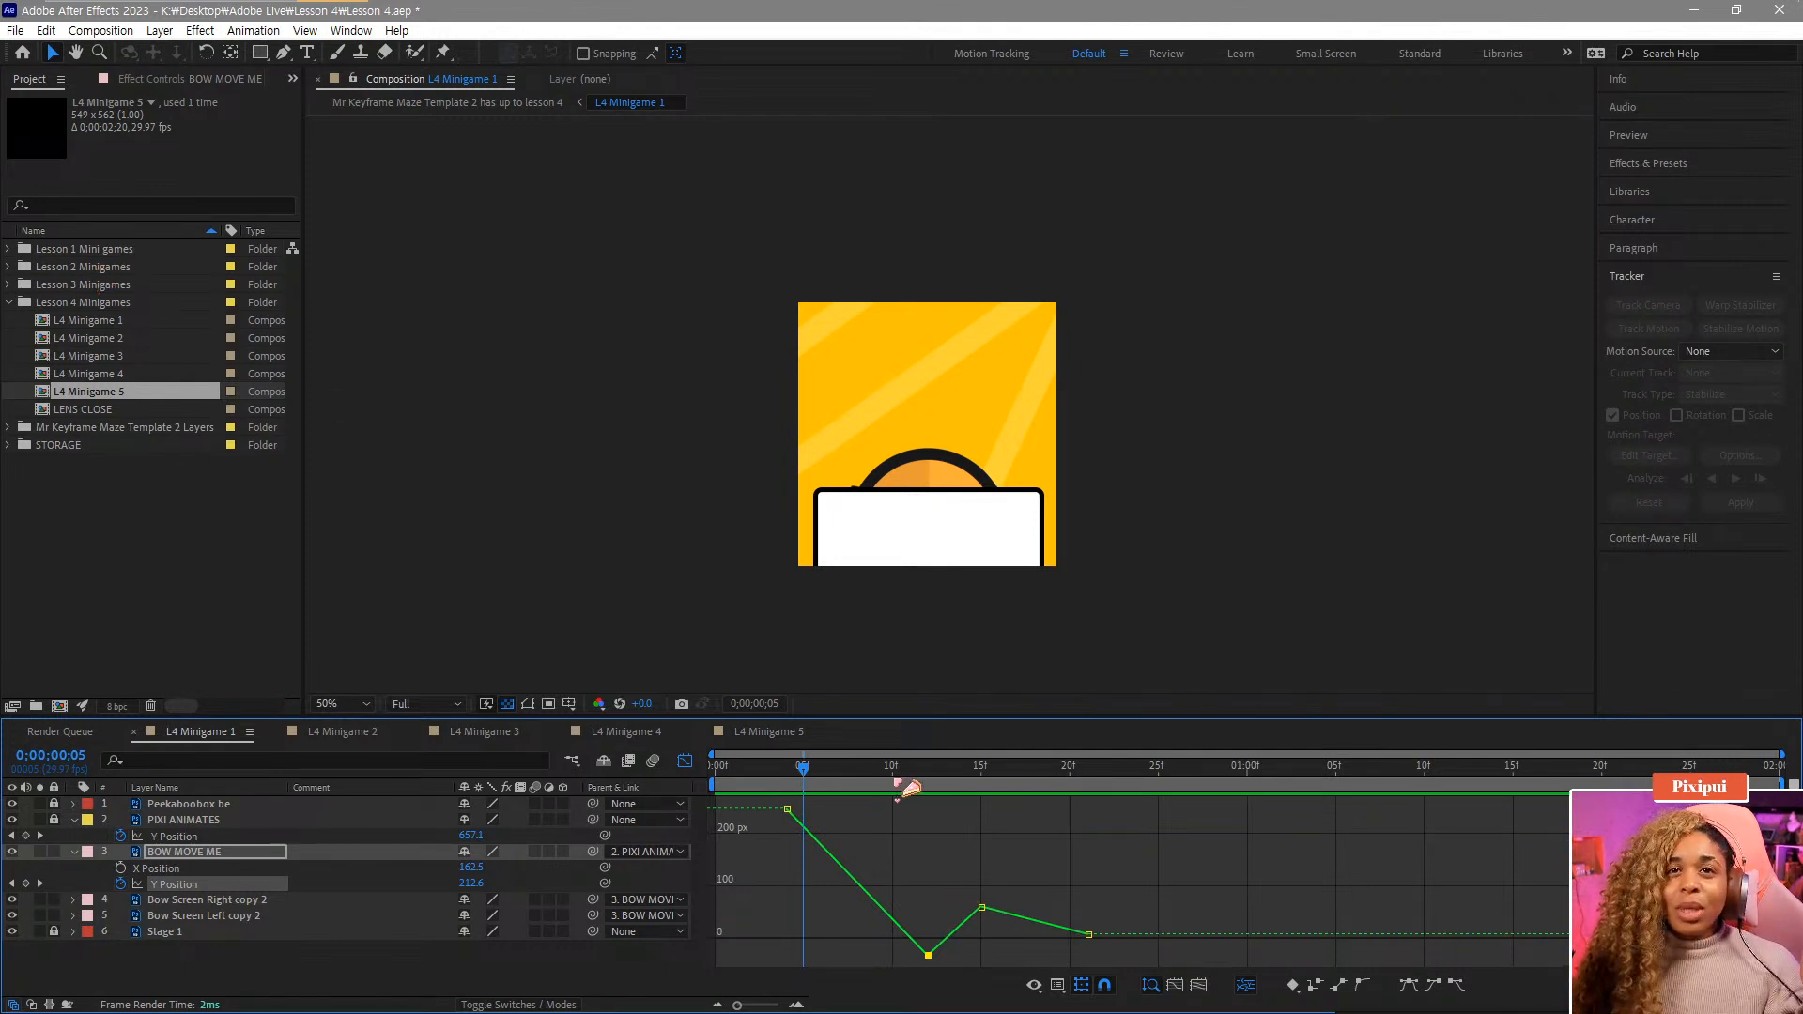
drag(909, 787, 944, 793)
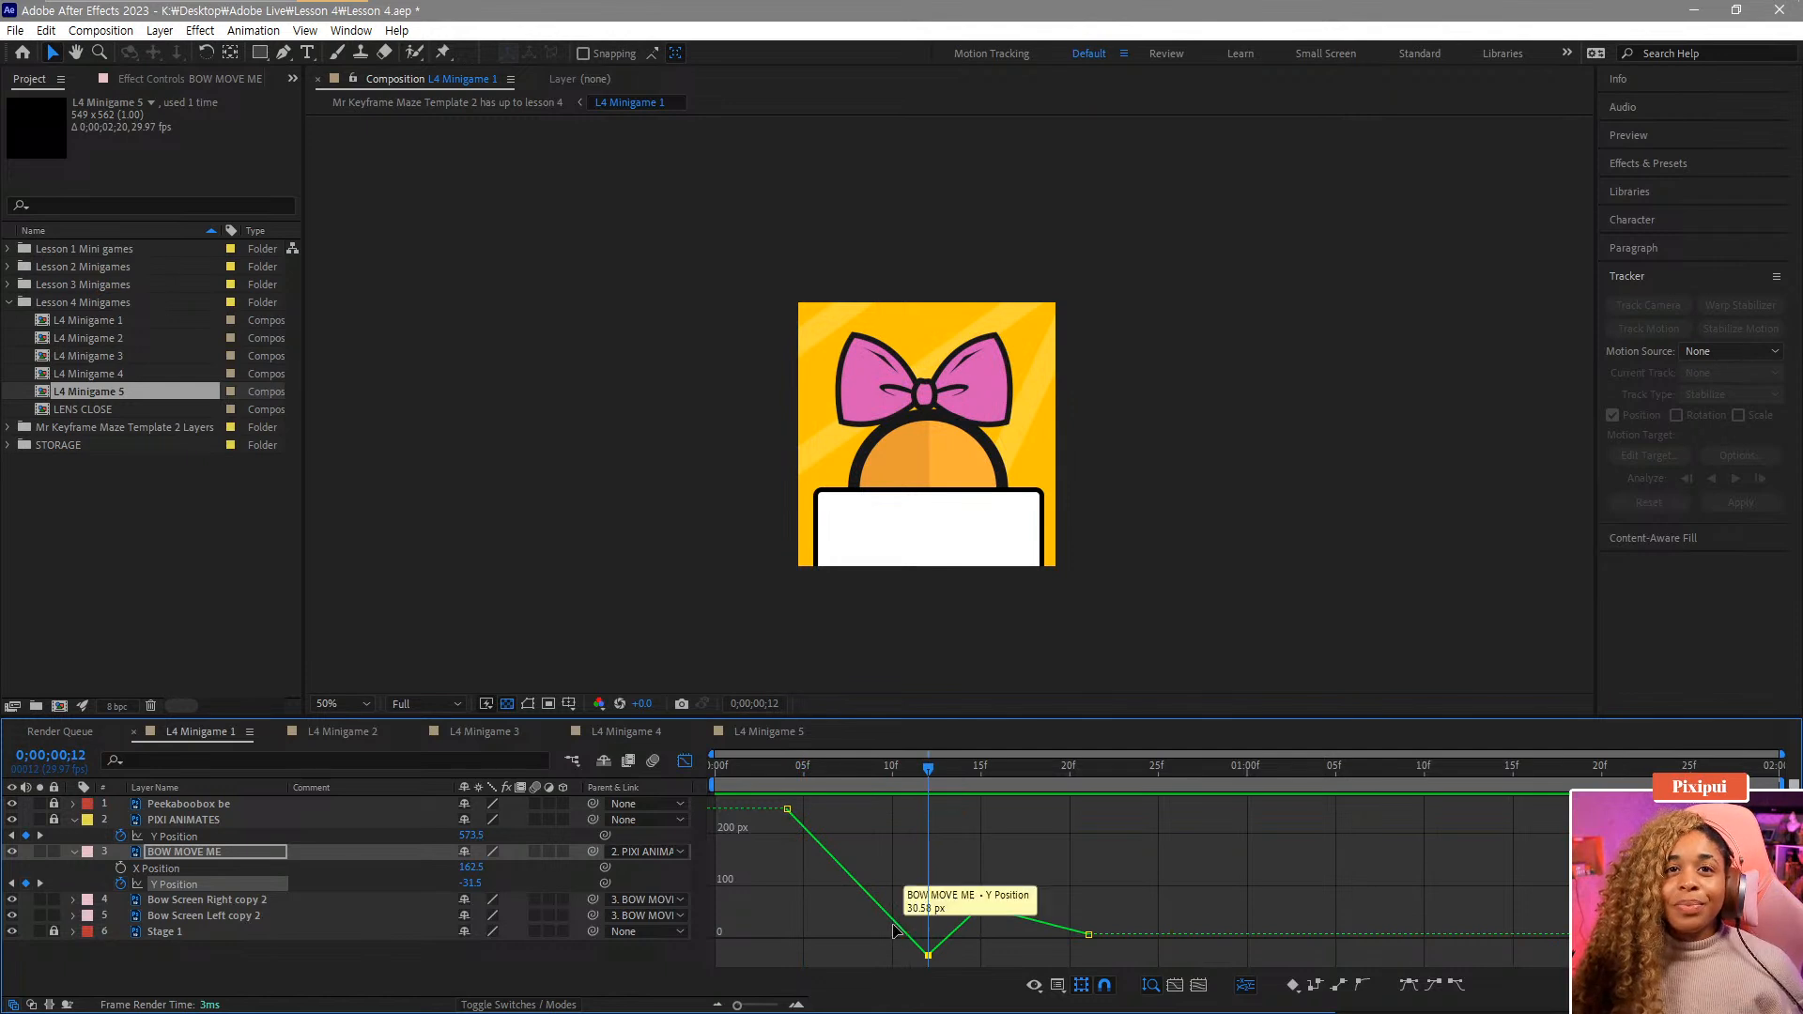
drag(866, 922, 964, 978)
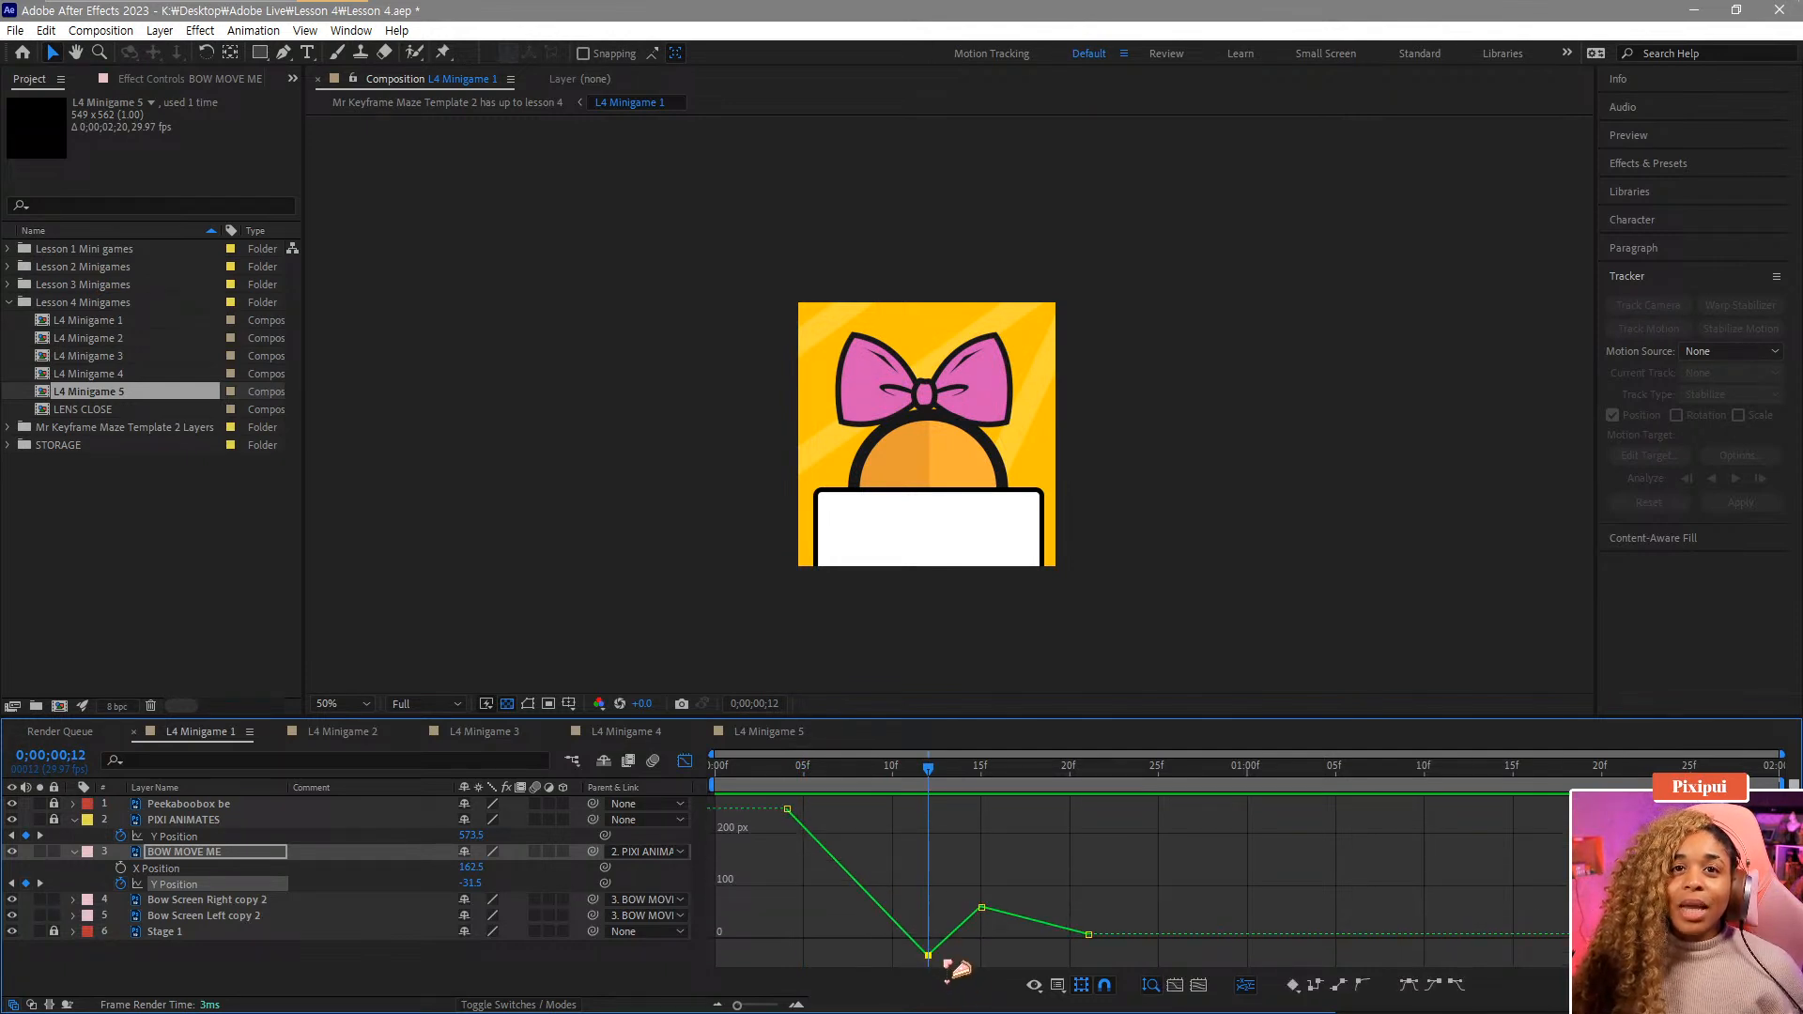
click(1434, 986)
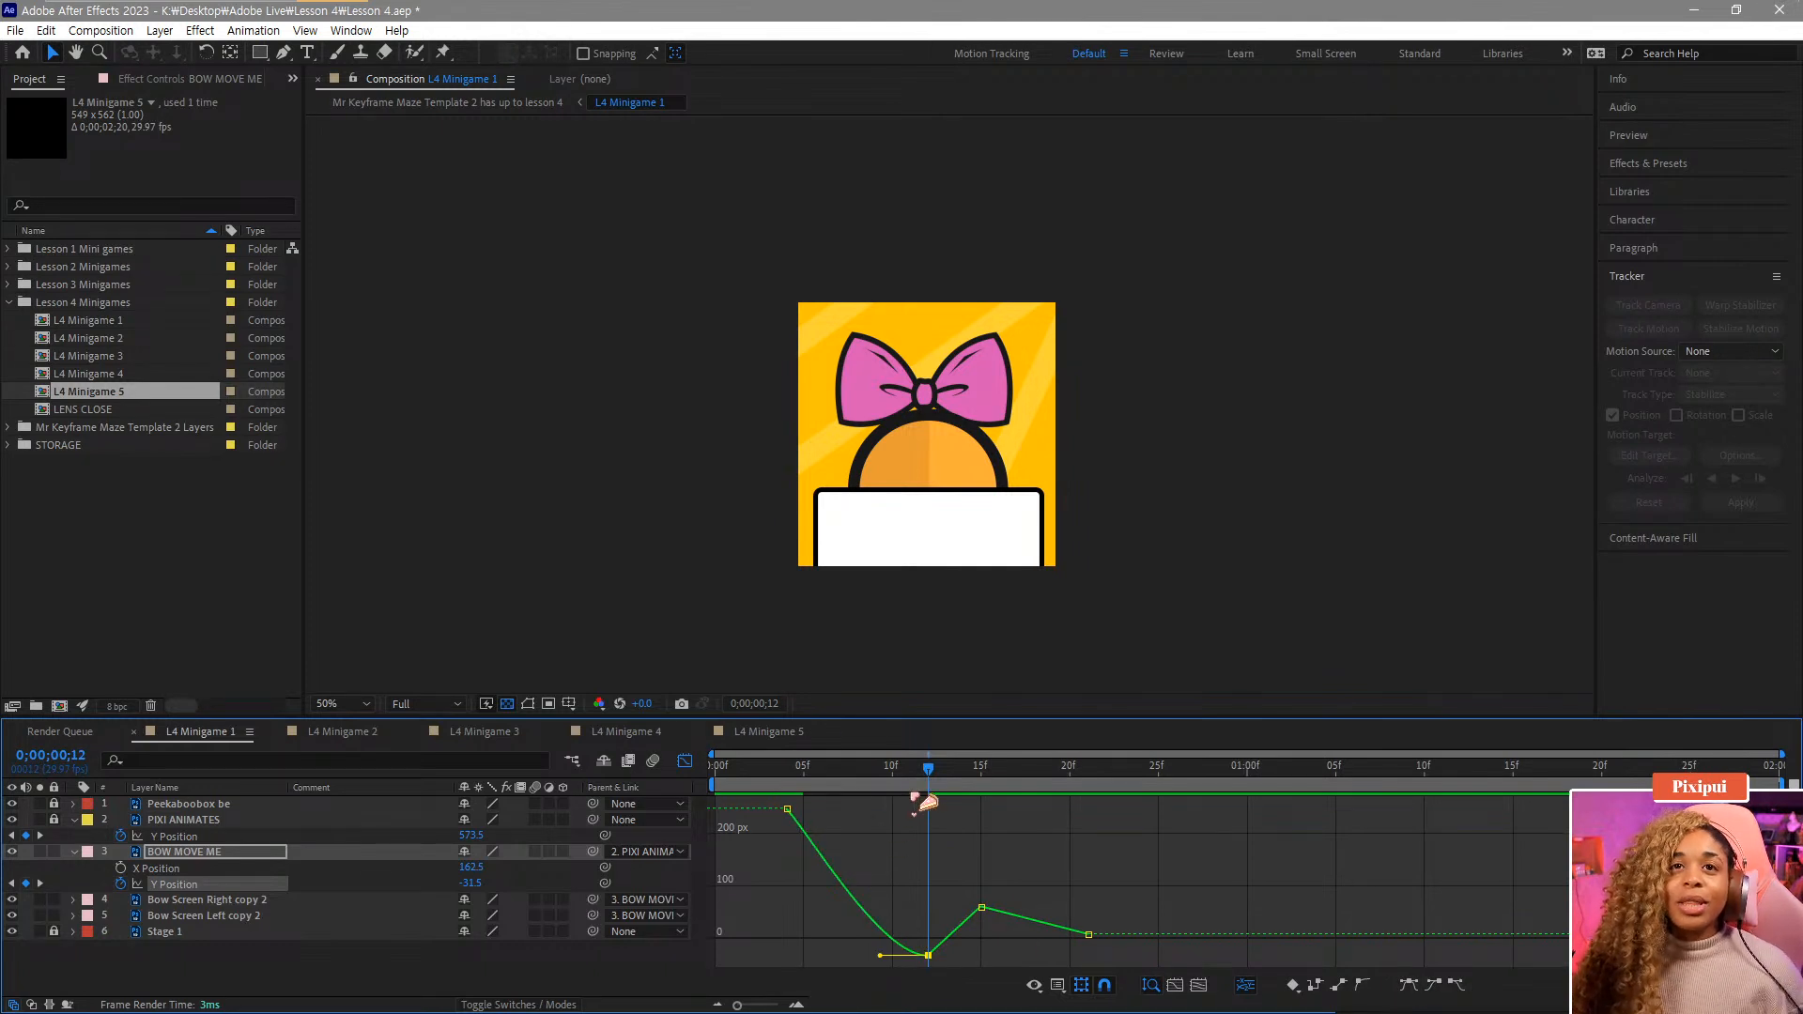
Lengthen the frame-12 keyframe's incoming influence handle and preview the motion from frame 5.
mouse_move(928, 768)
mouse_down()
mouse_move(789, 768)
mouse_move(927, 768)
mouse_up()
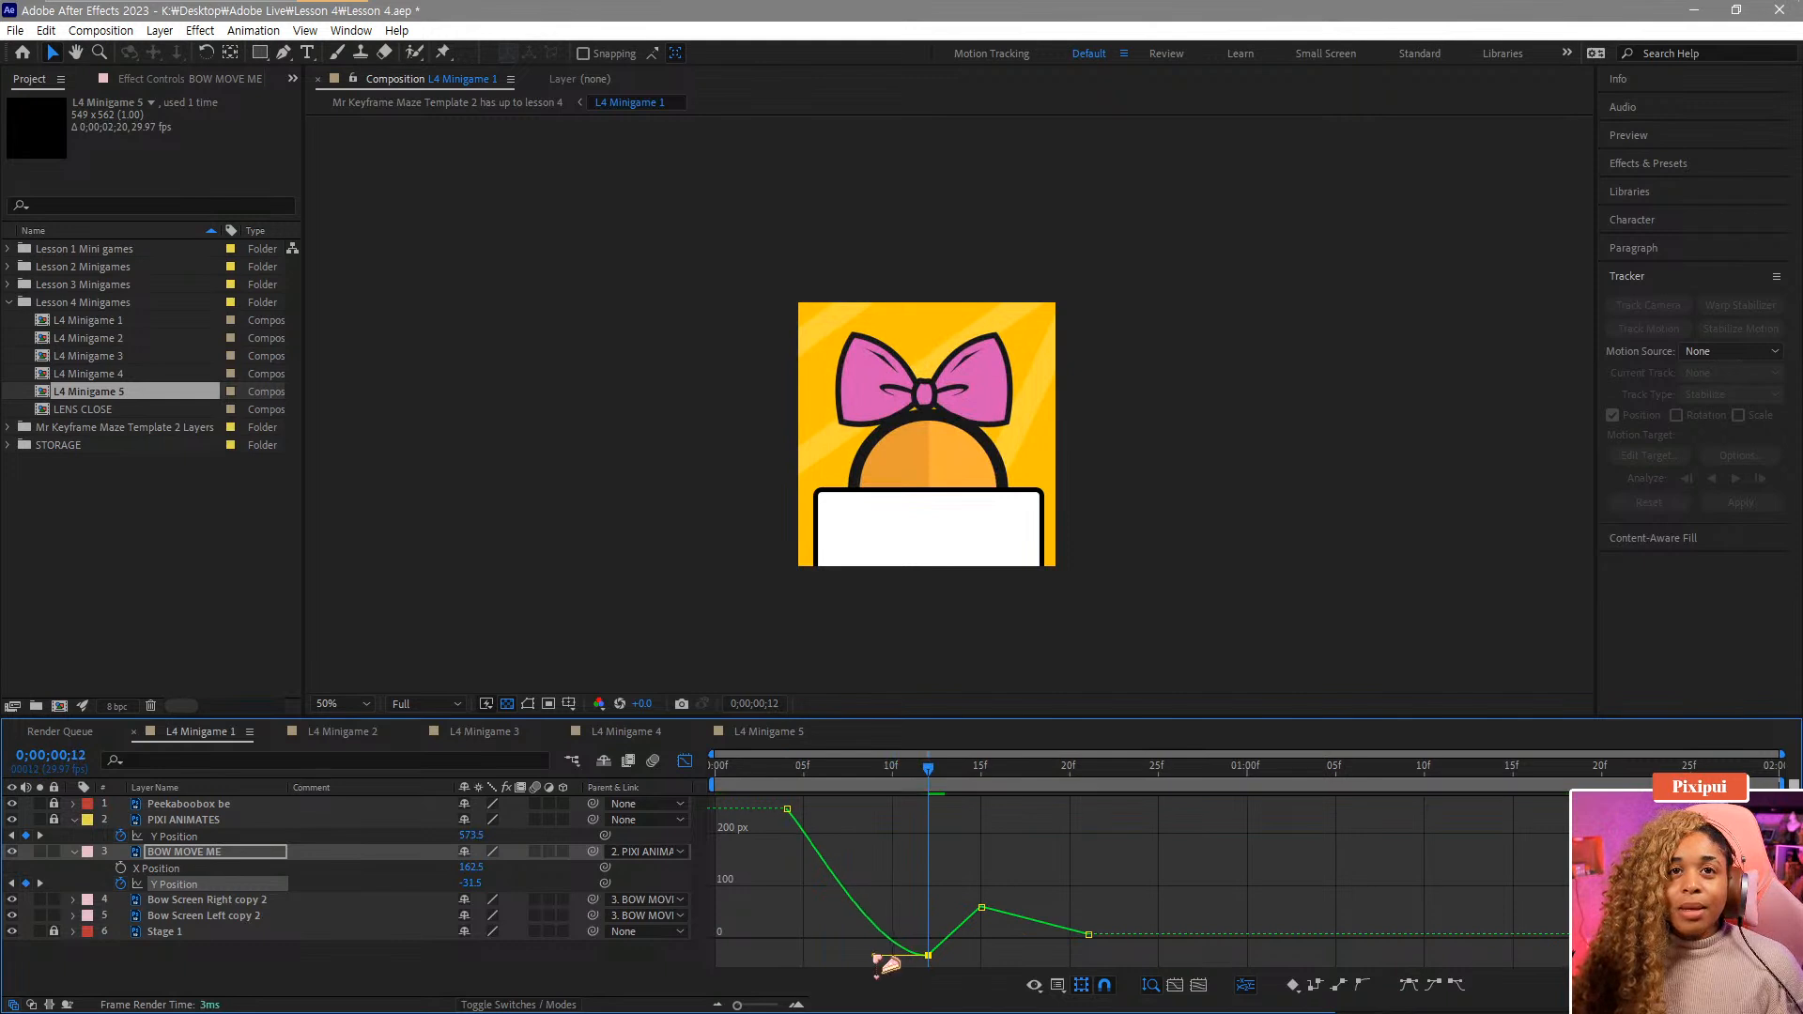
drag(880, 956, 857, 956)
key(alt+Tab)
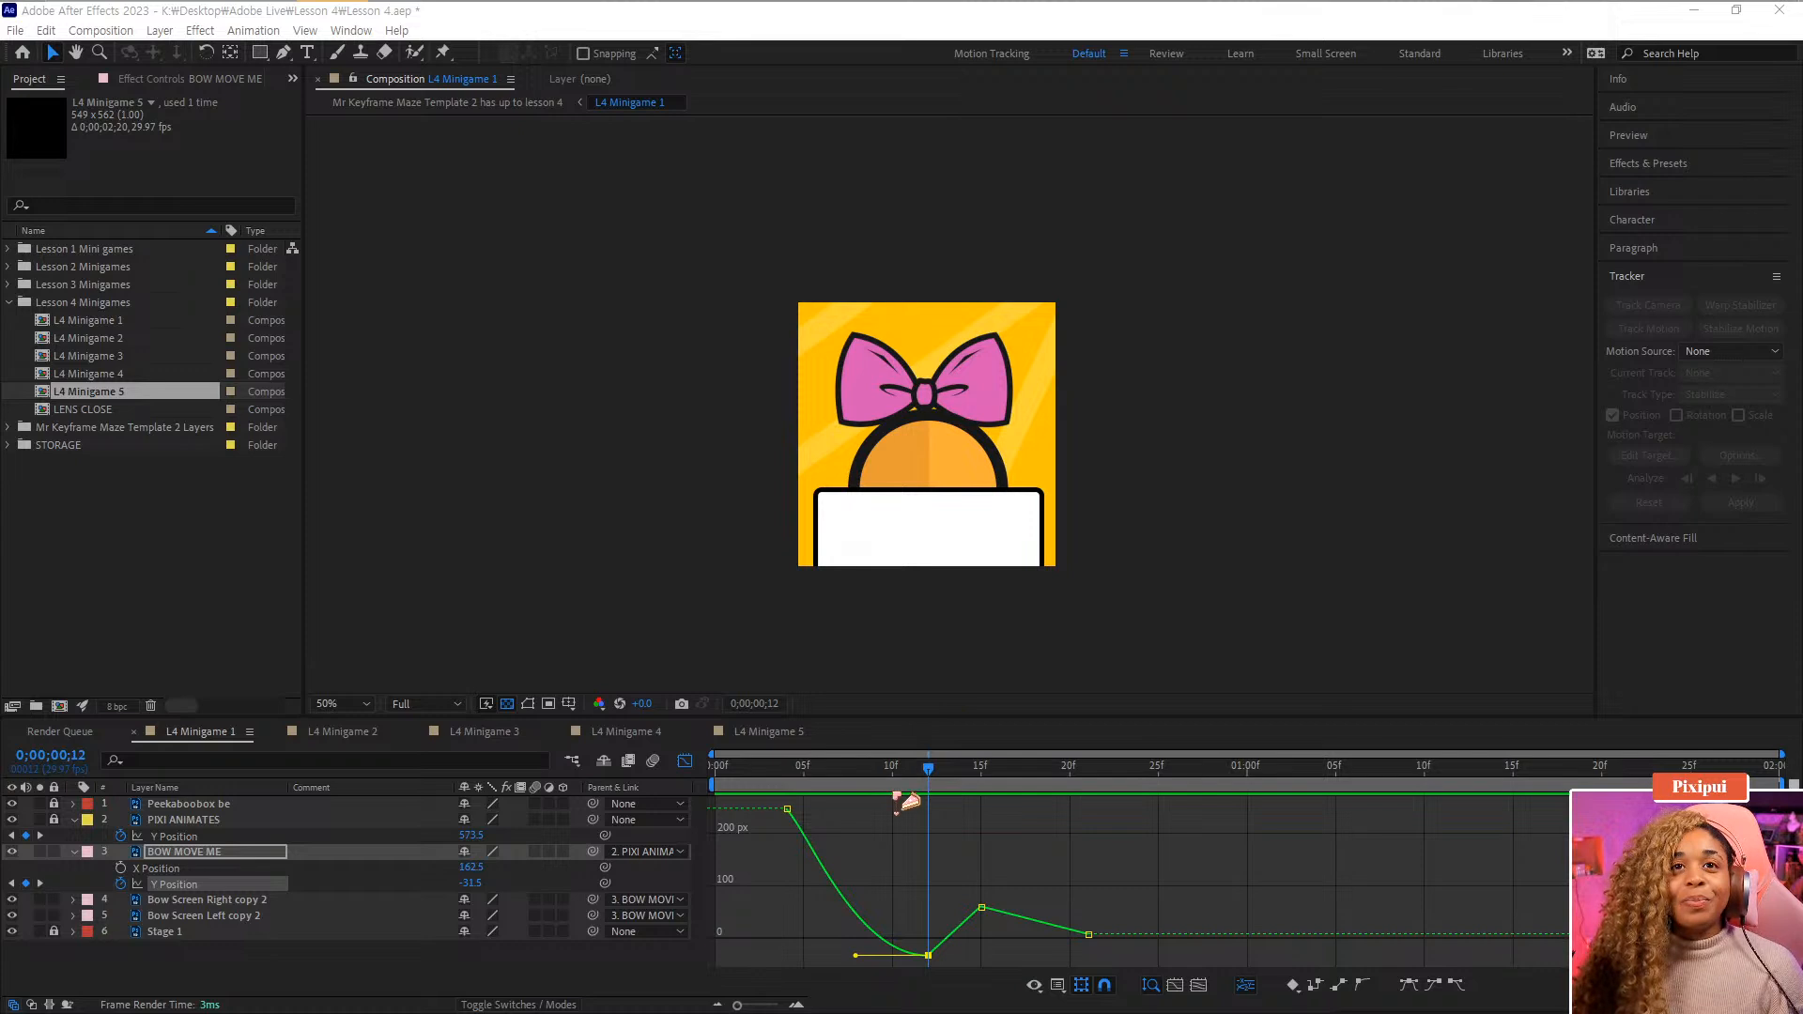
drag(928, 784, 817, 794)
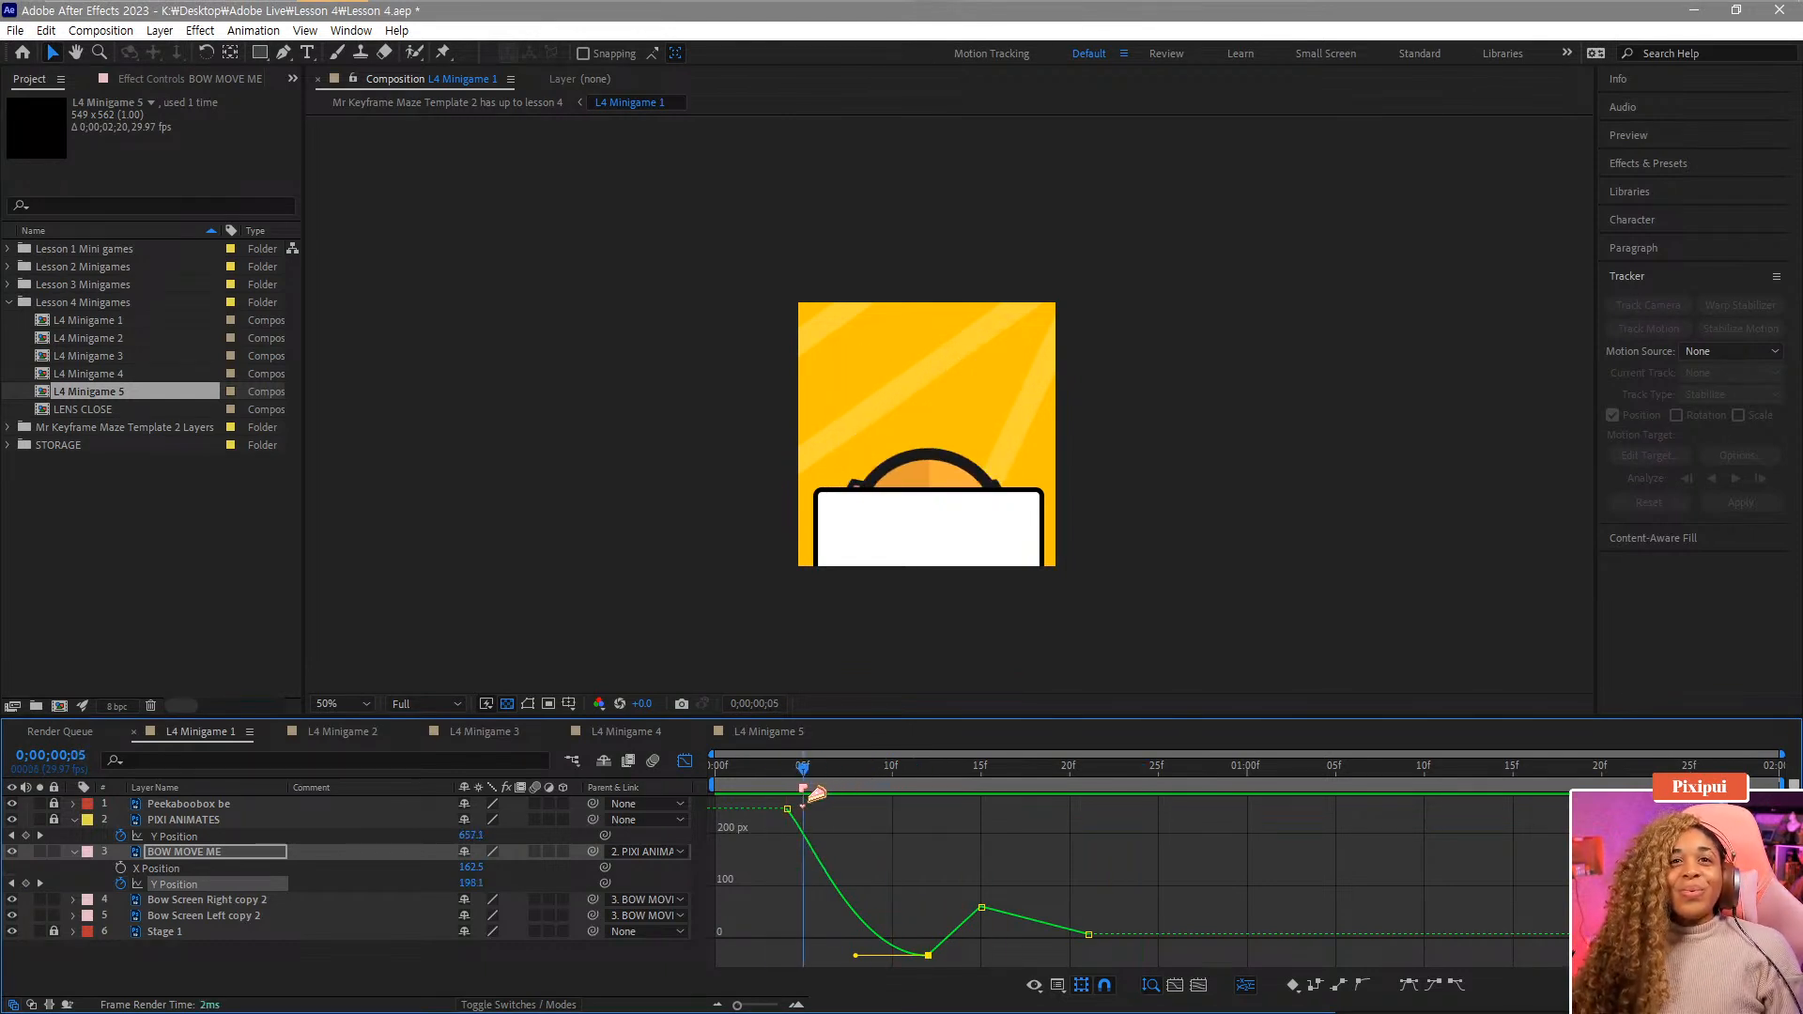
key(space)
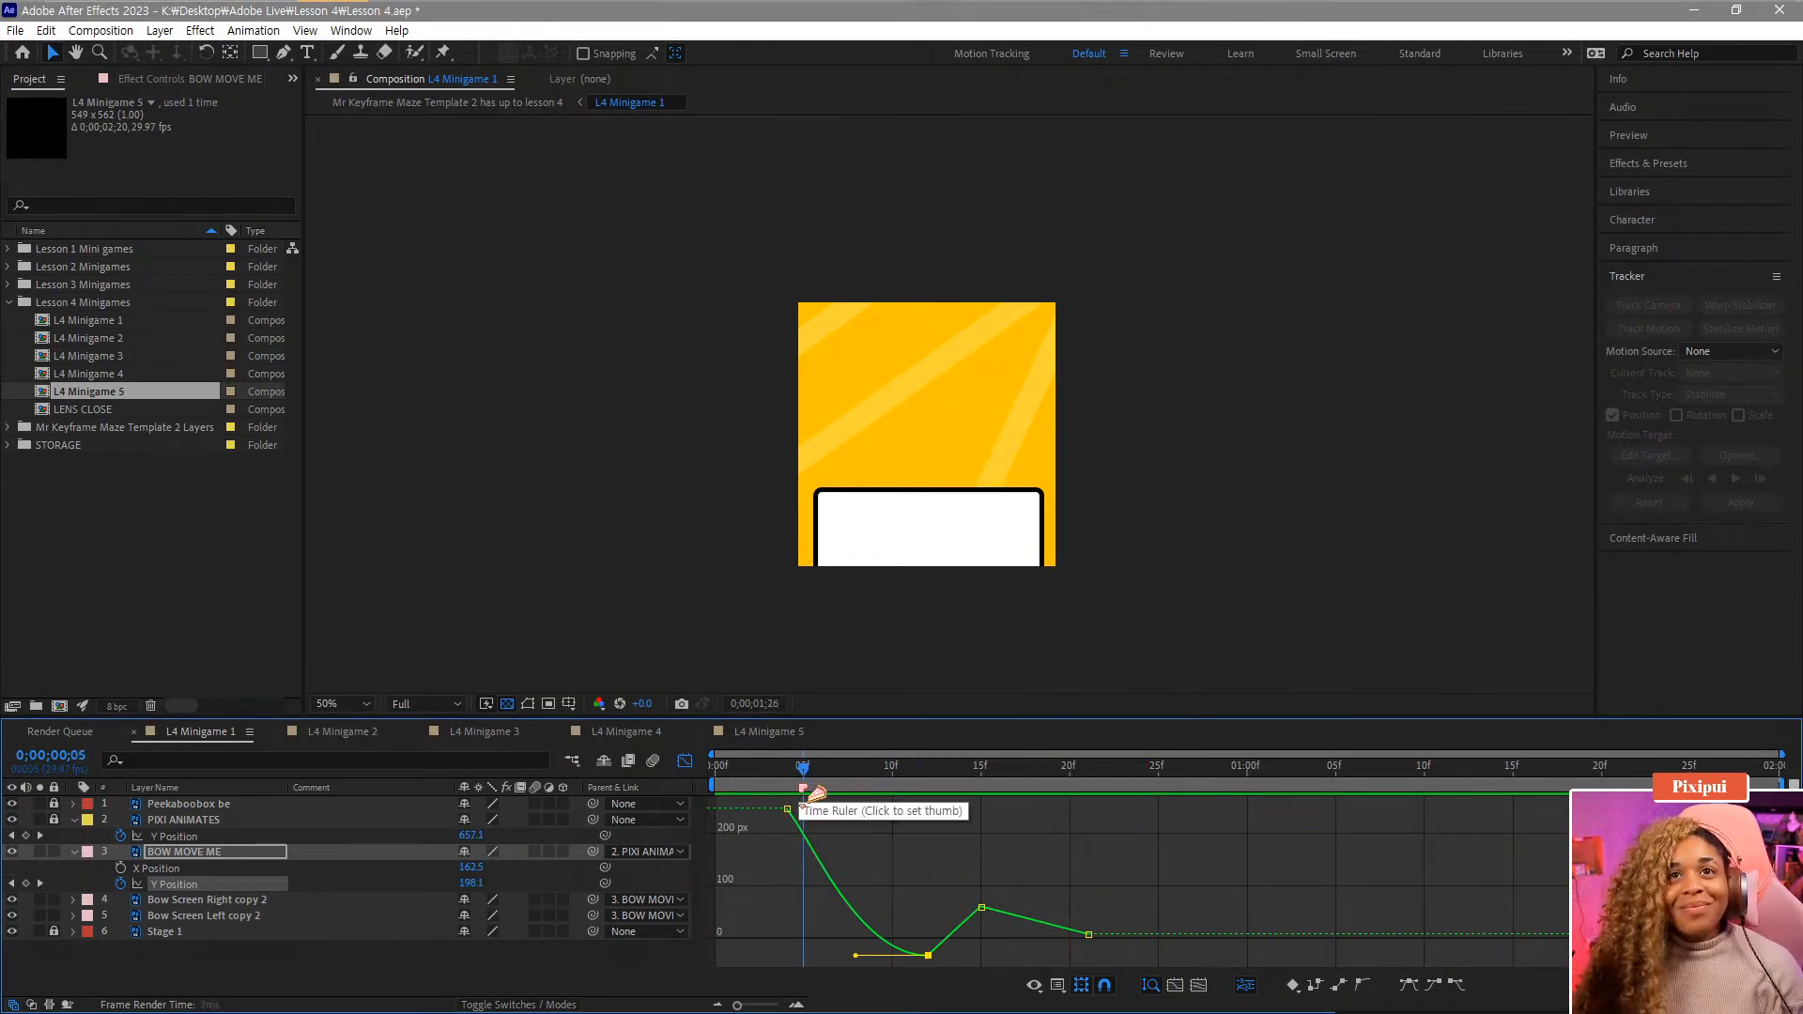
Stretch the frame-12 keyframe's incoming handle further and play back the pop-up.
drag(816, 793, 979, 797)
drag(1025, 868, 964, 908)
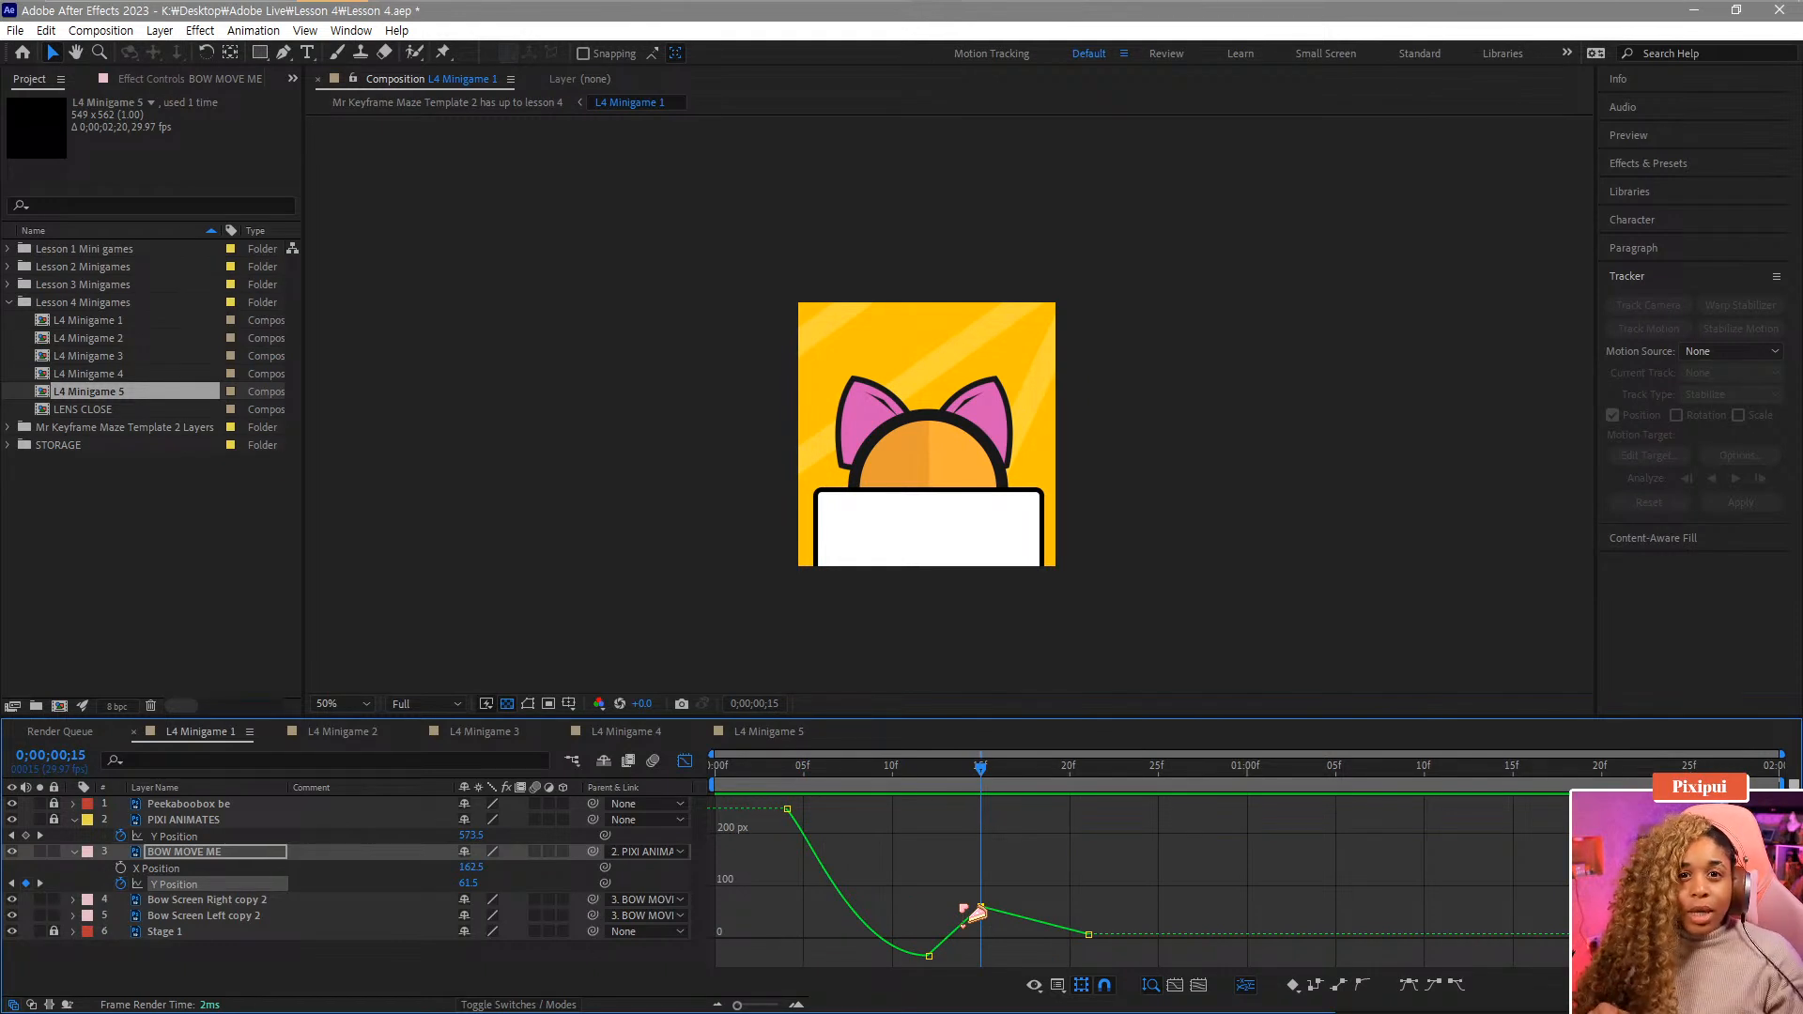
drag(894, 925, 952, 970)
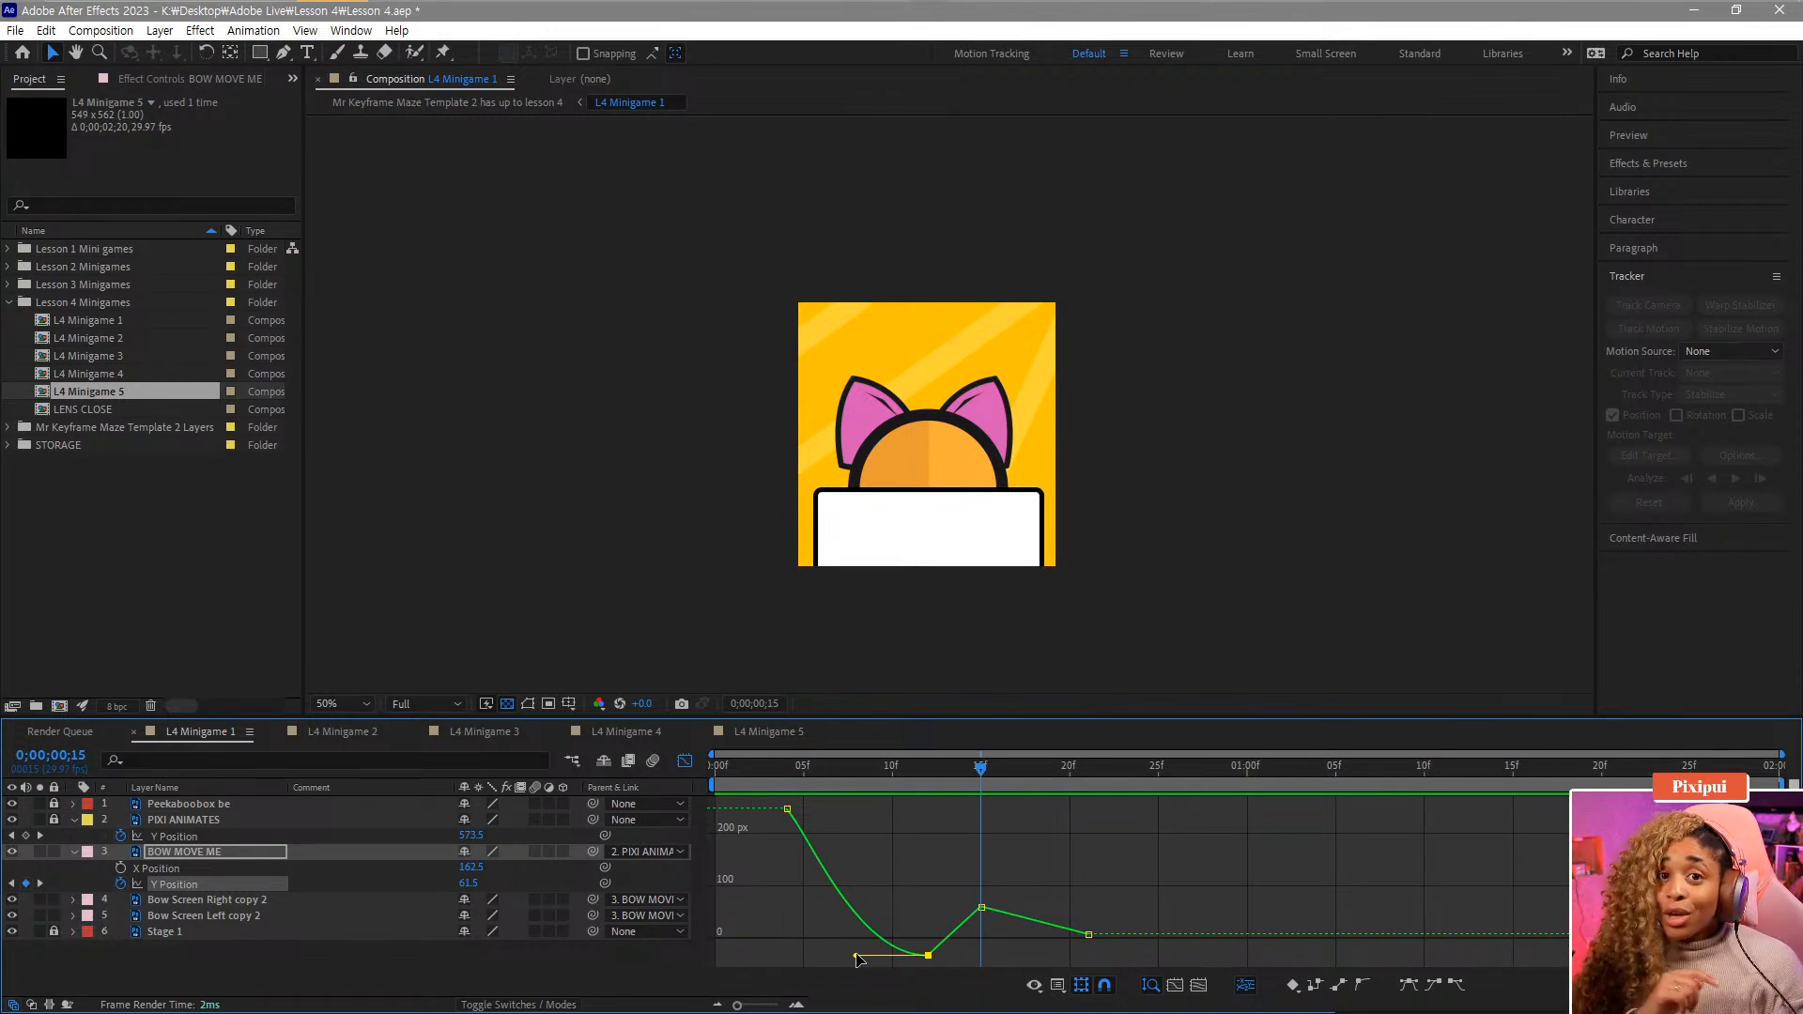
drag(857, 958, 808, 955)
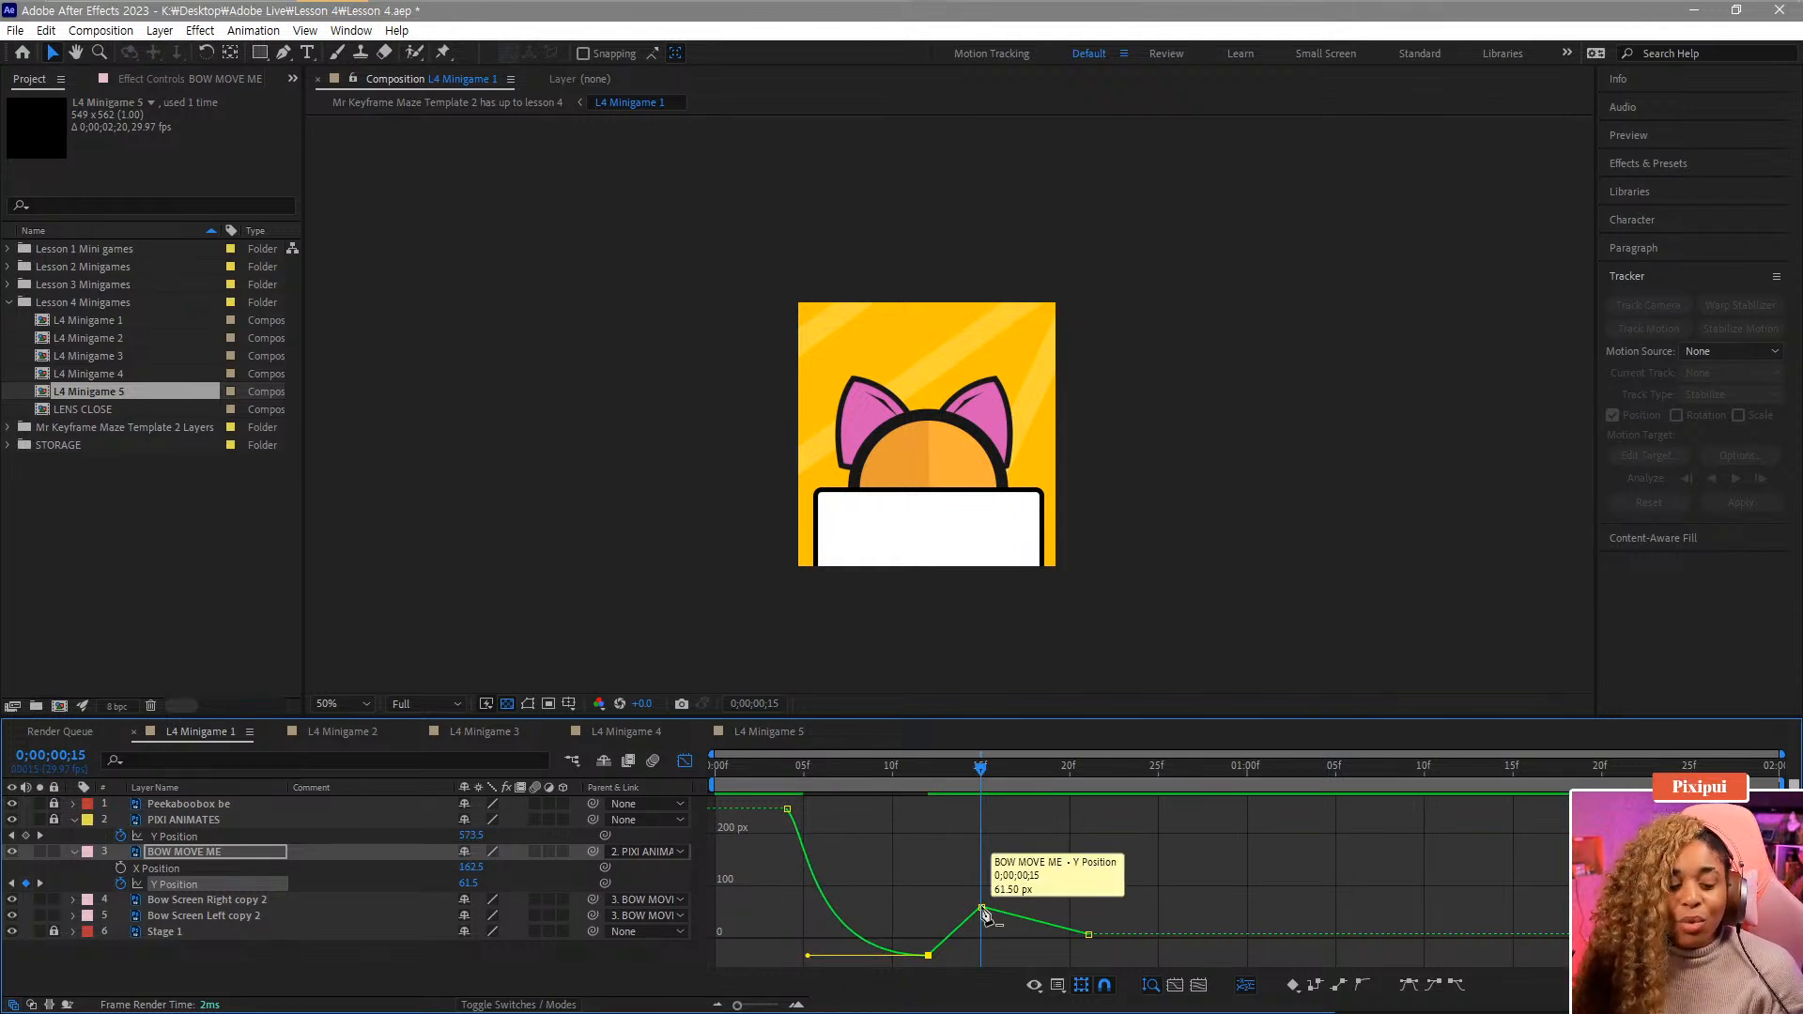
key(ctrl+z)
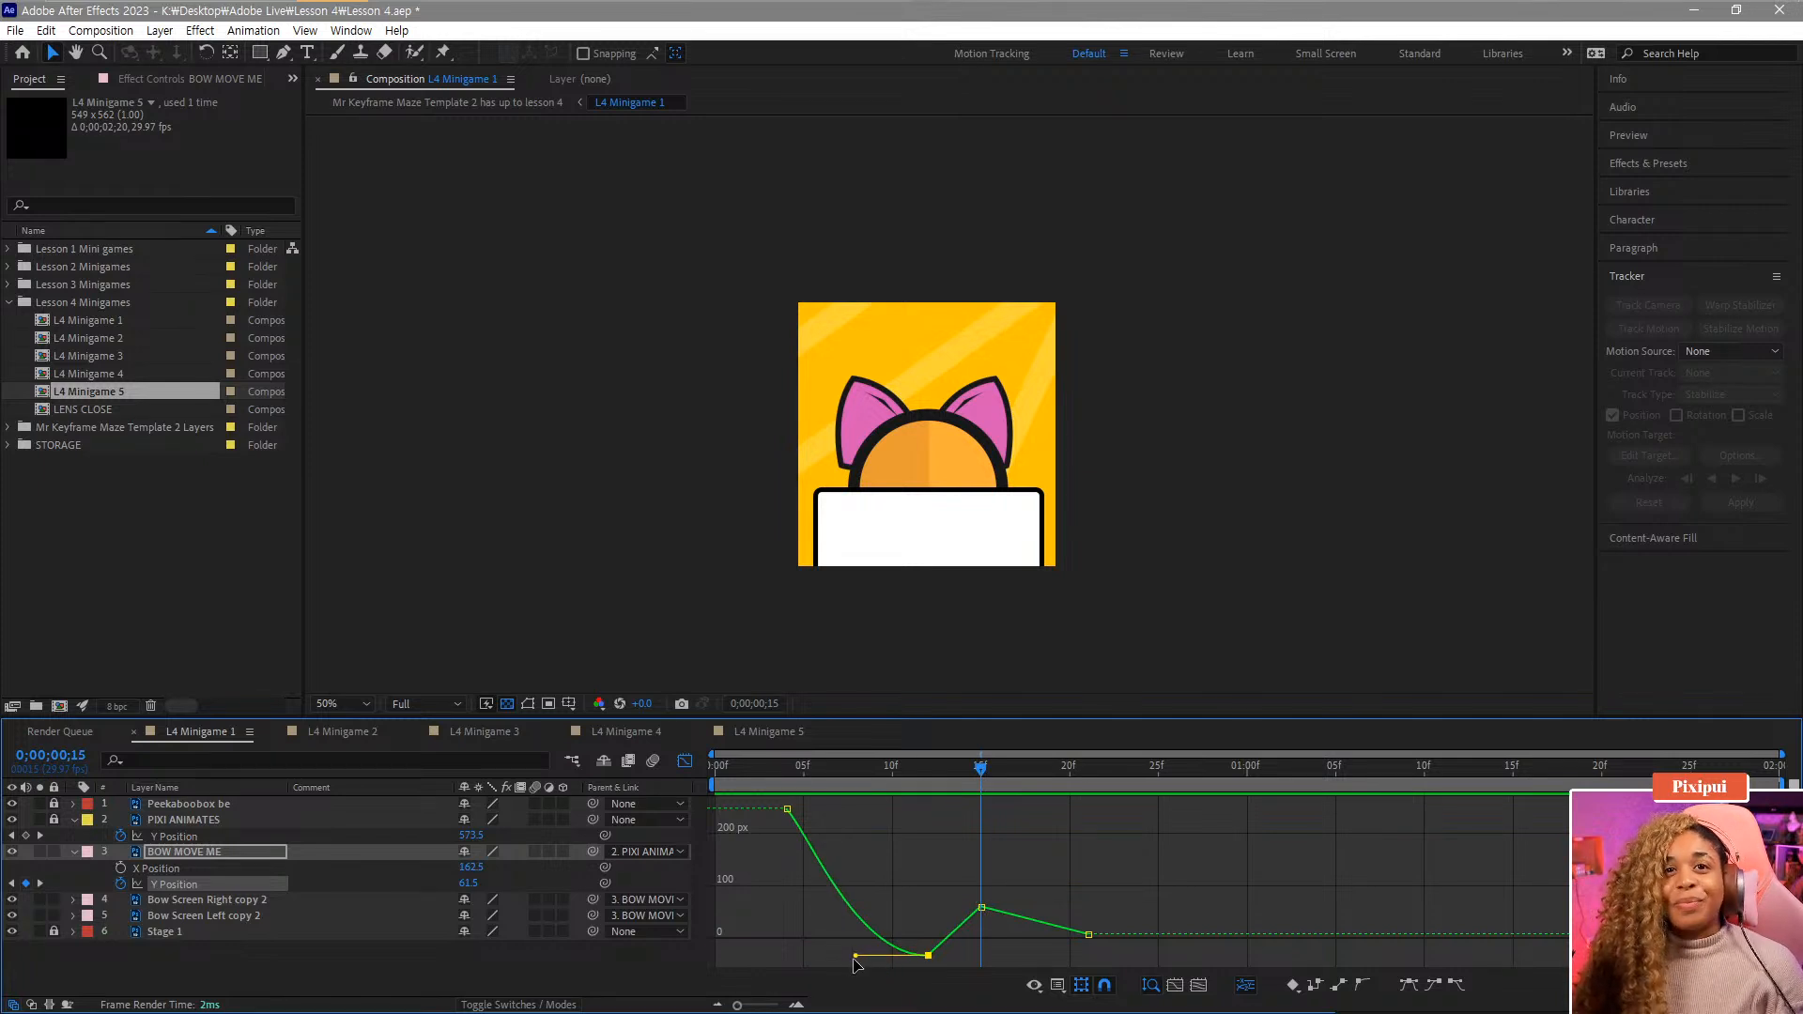
drag(855, 956, 794, 956)
click(804, 768)
drag(803, 769, 933, 951)
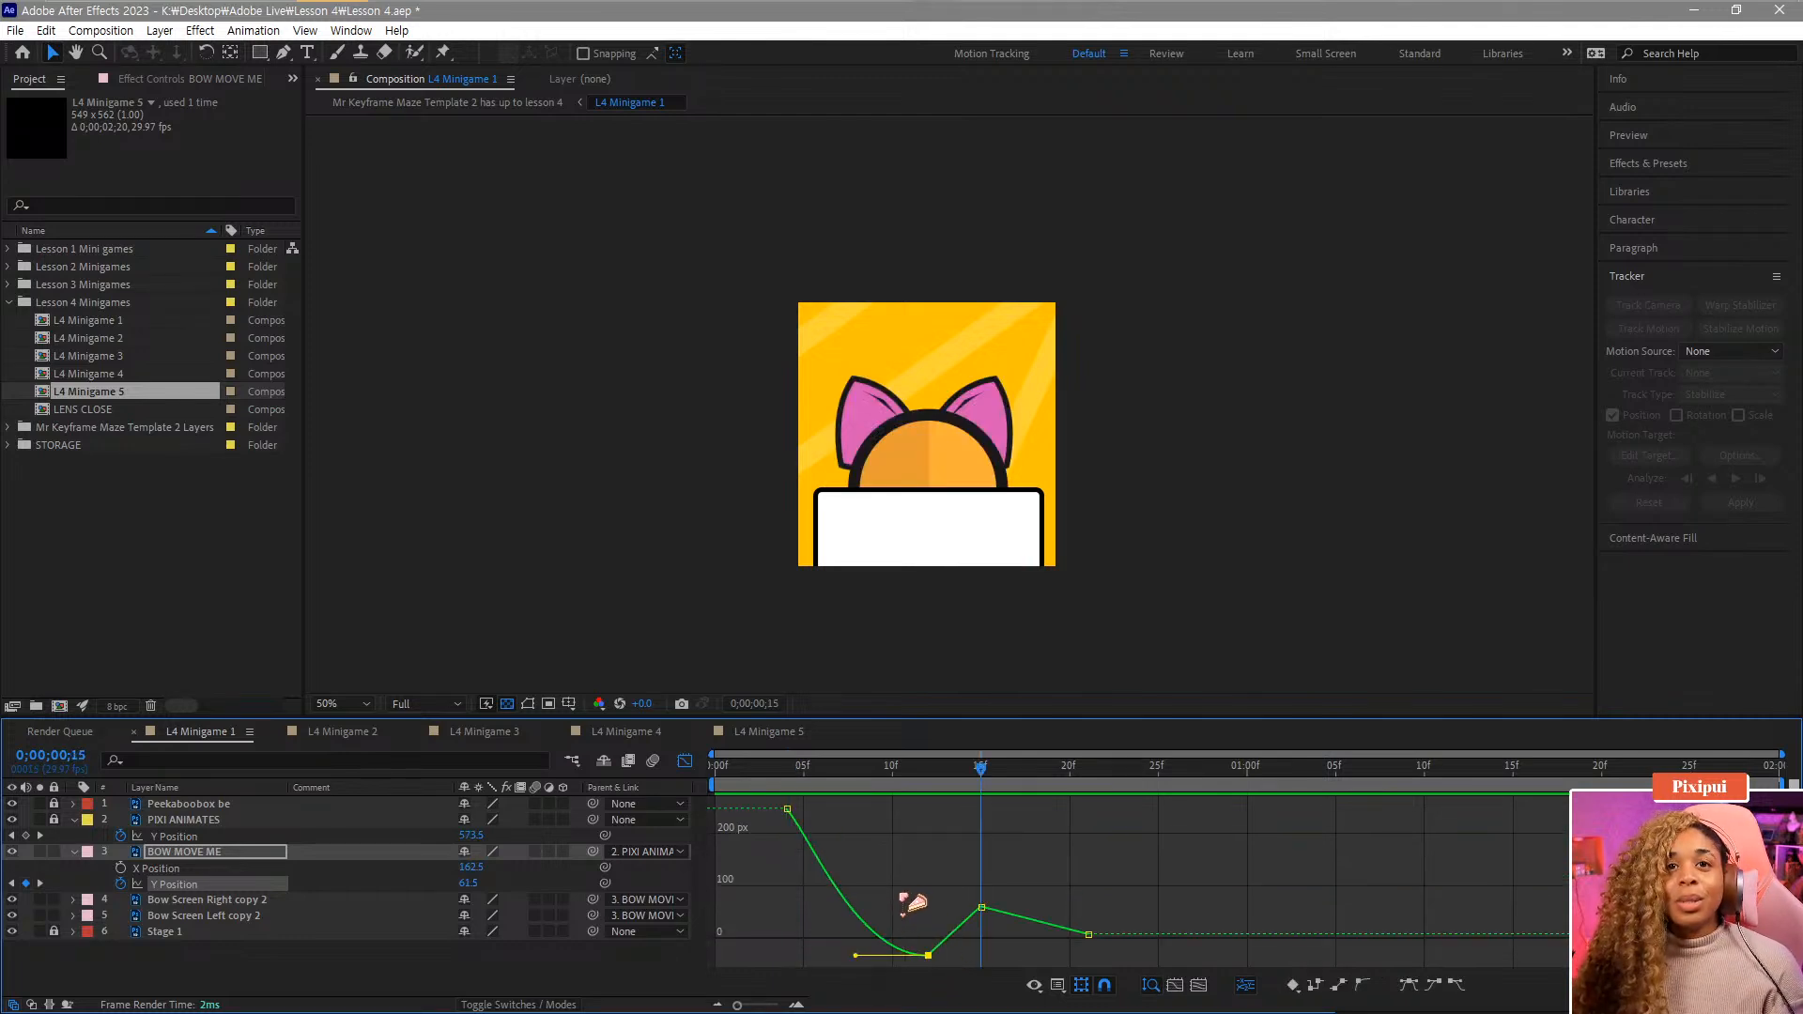
drag(910, 787, 854, 794)
key(space)
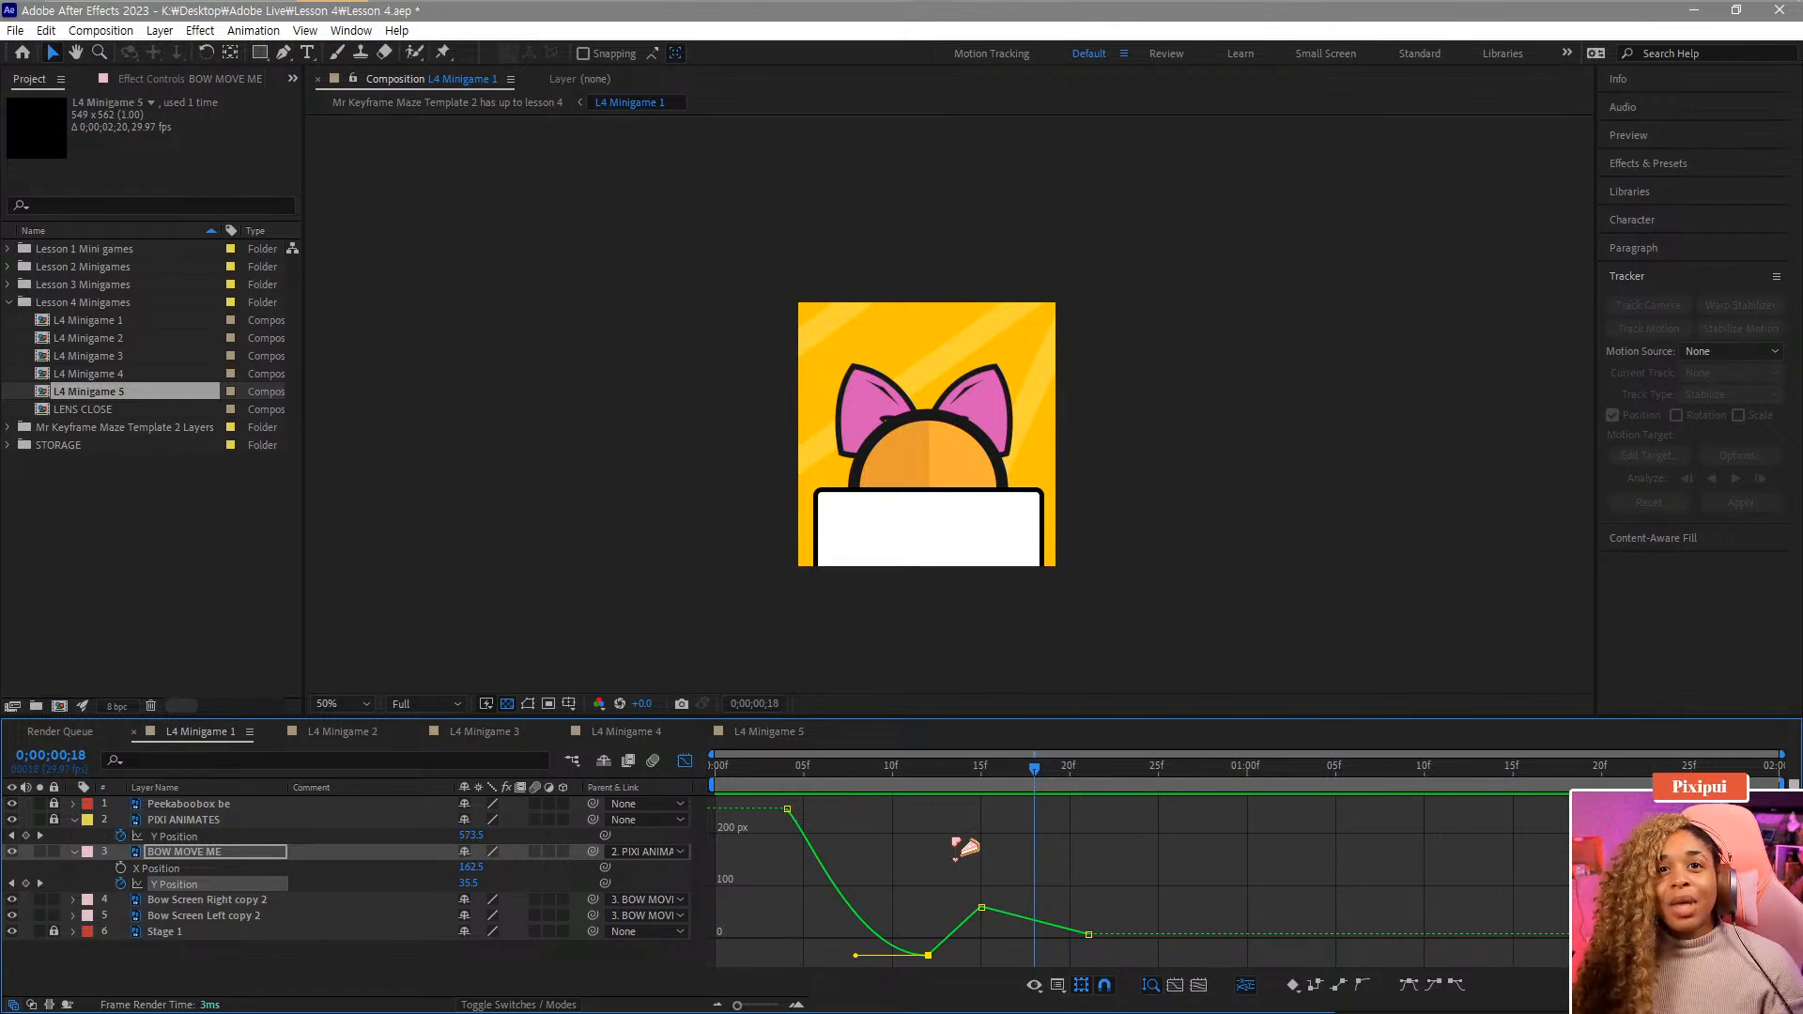
Apply easing to the frame-15 Y Position keyframe and preview the result.
click(981, 908)
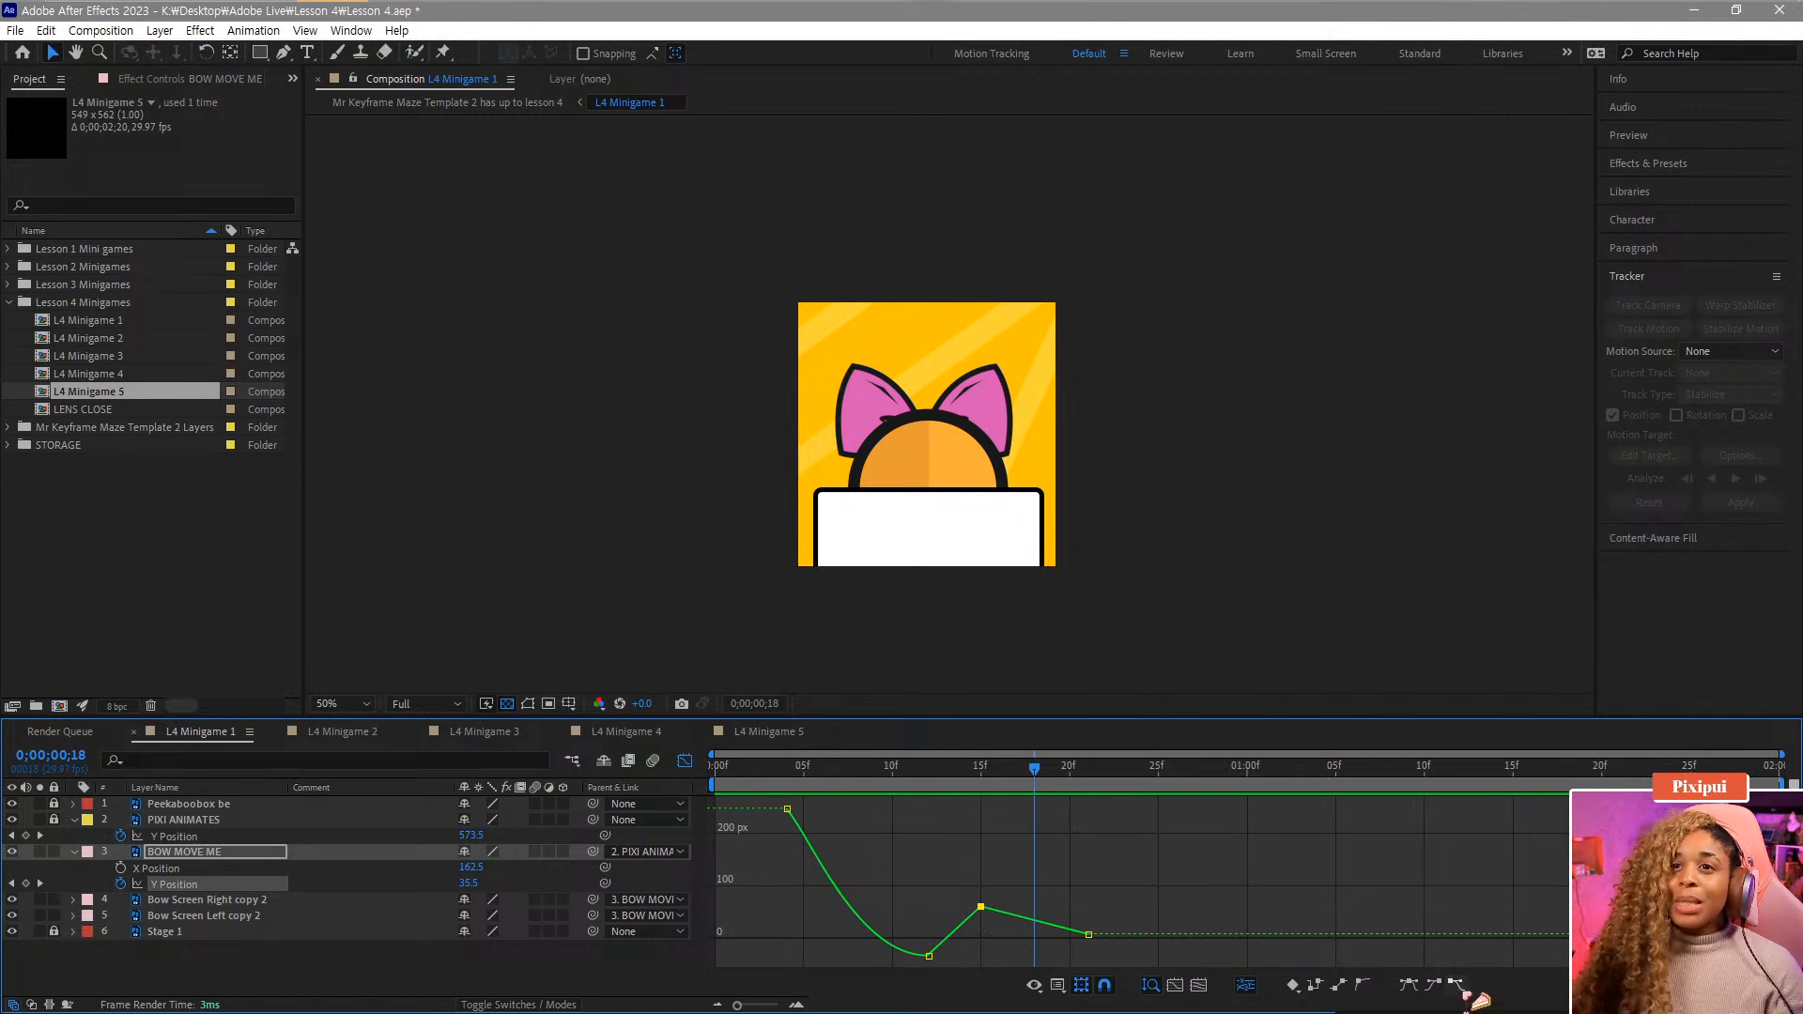
click(1458, 986)
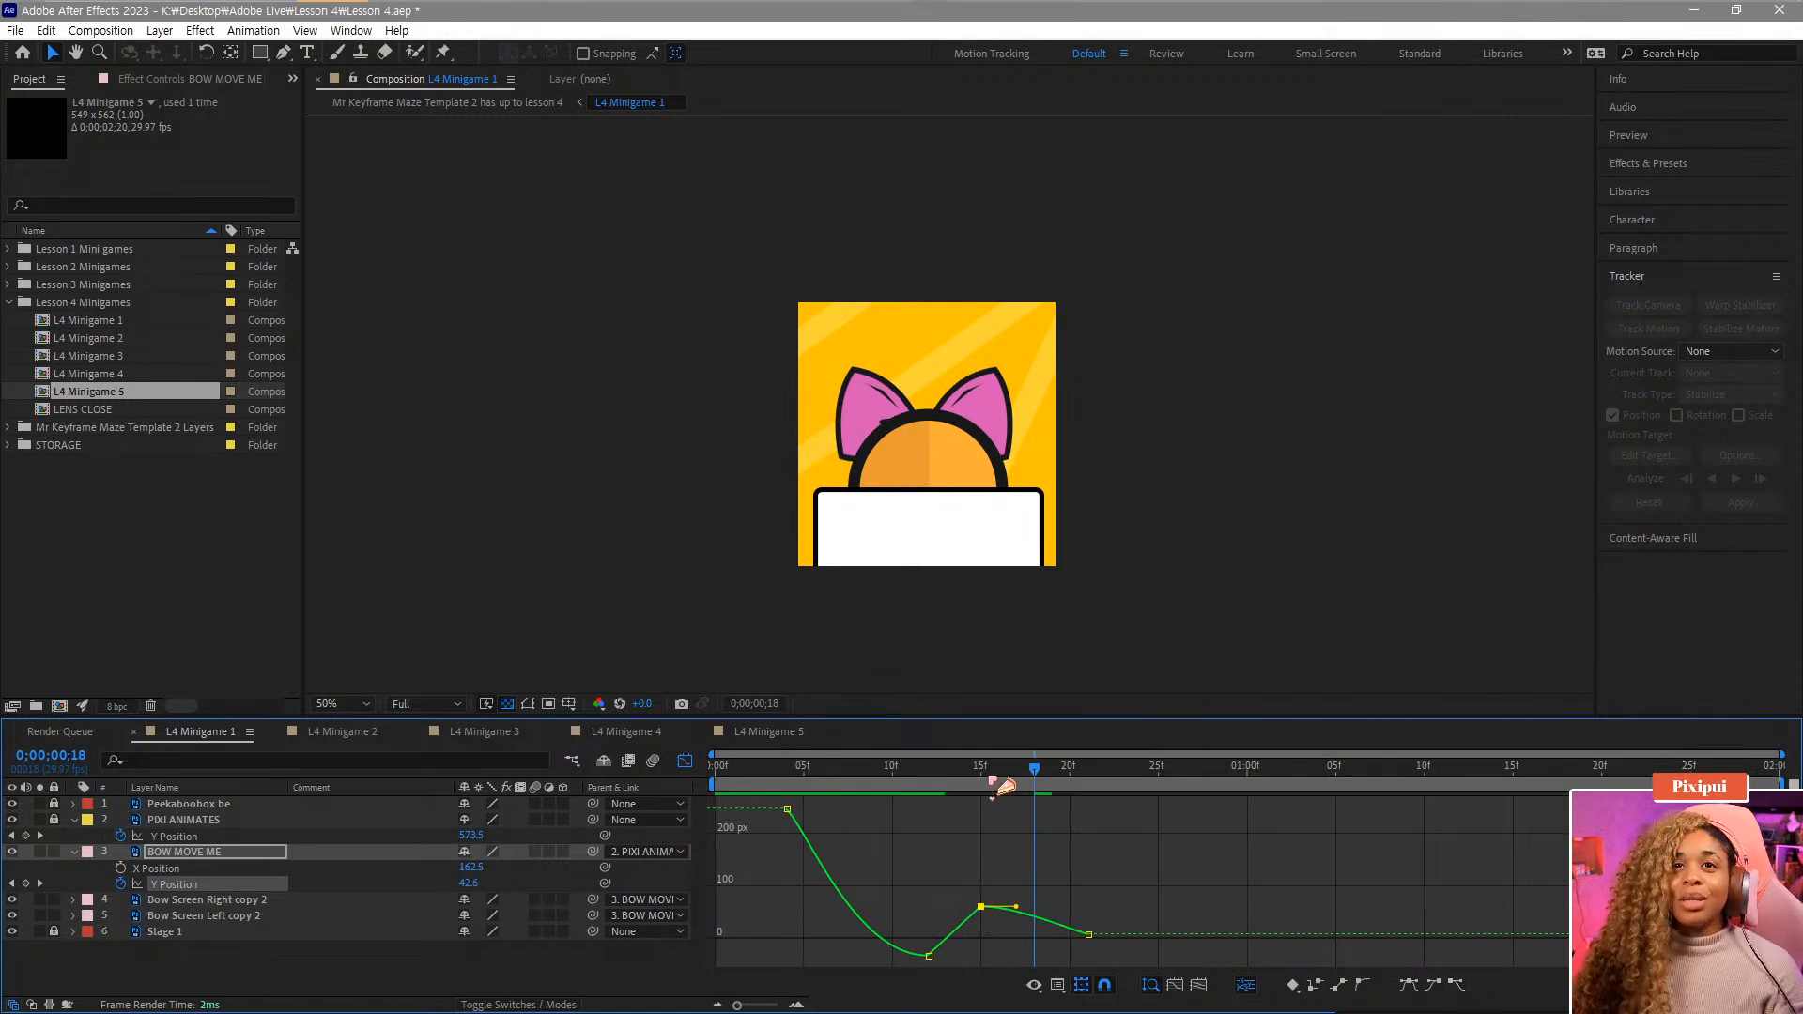
drag(1000, 789, 911, 797)
key(space)
Apply Easy Ease to the final Y Position keyframe at frame 21 and play back the animation.
drag(916, 797, 1080, 815)
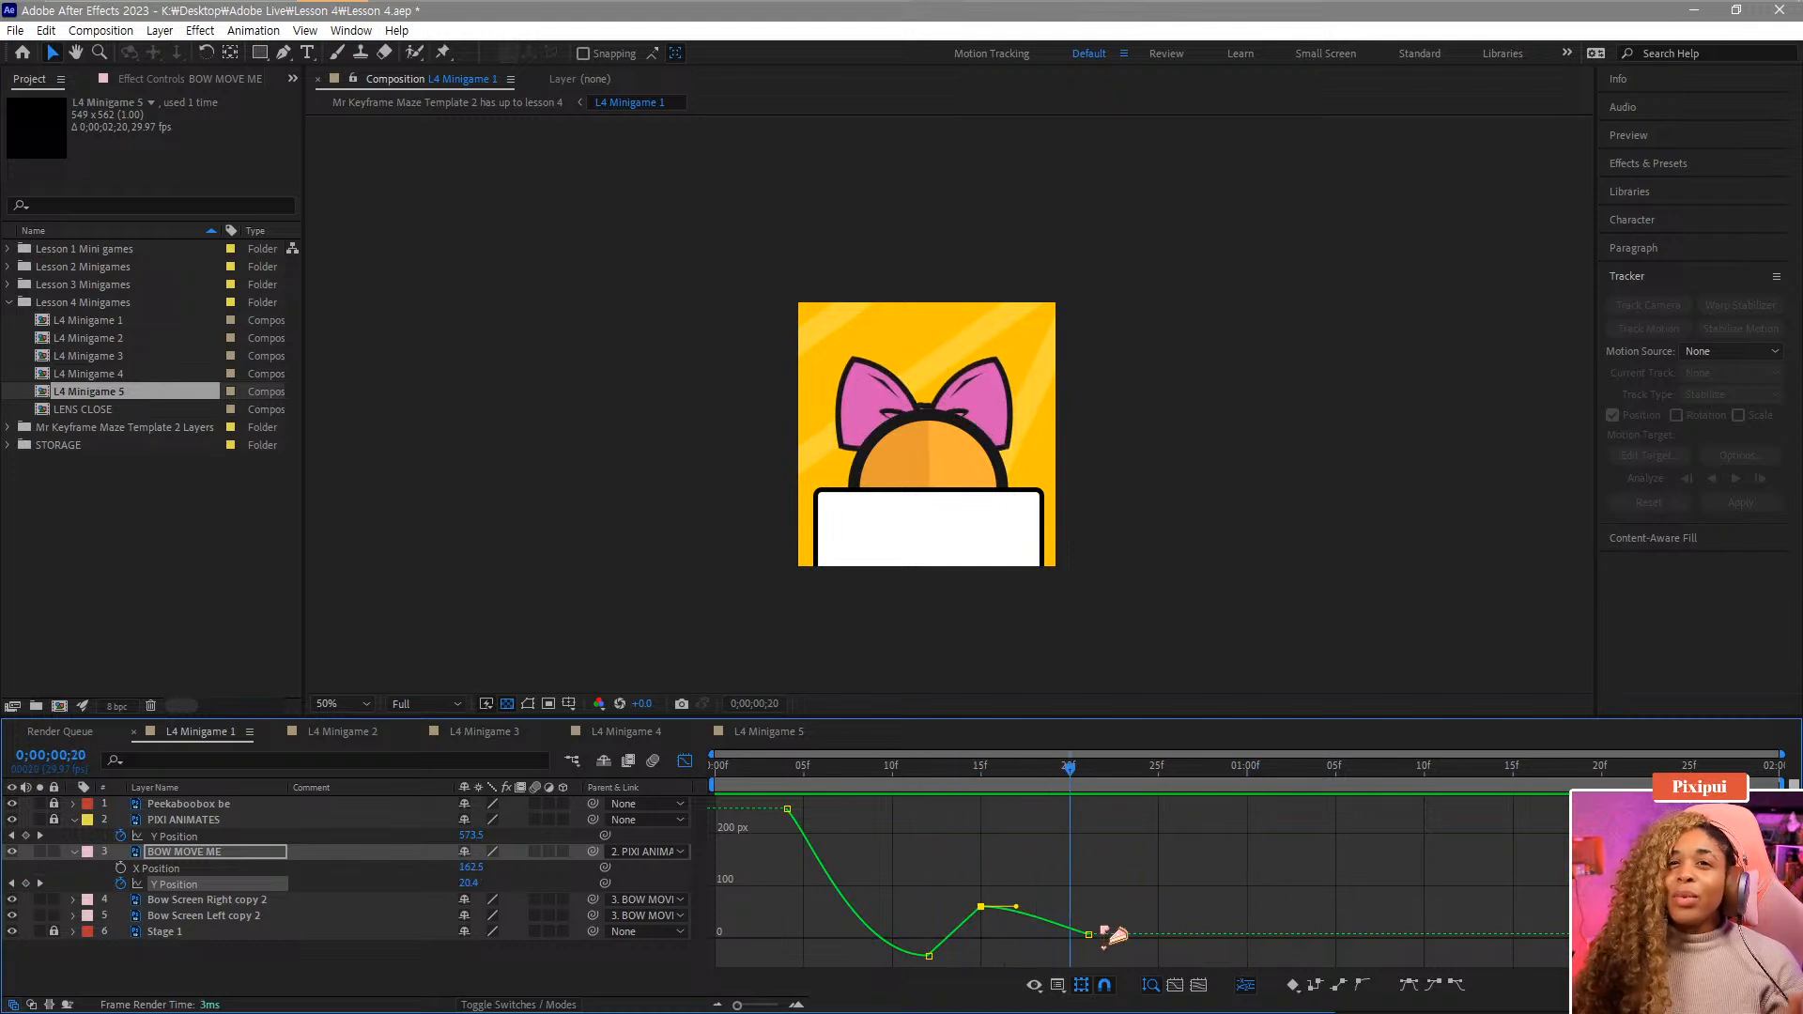
drag(1125, 906, 1061, 982)
click(1409, 985)
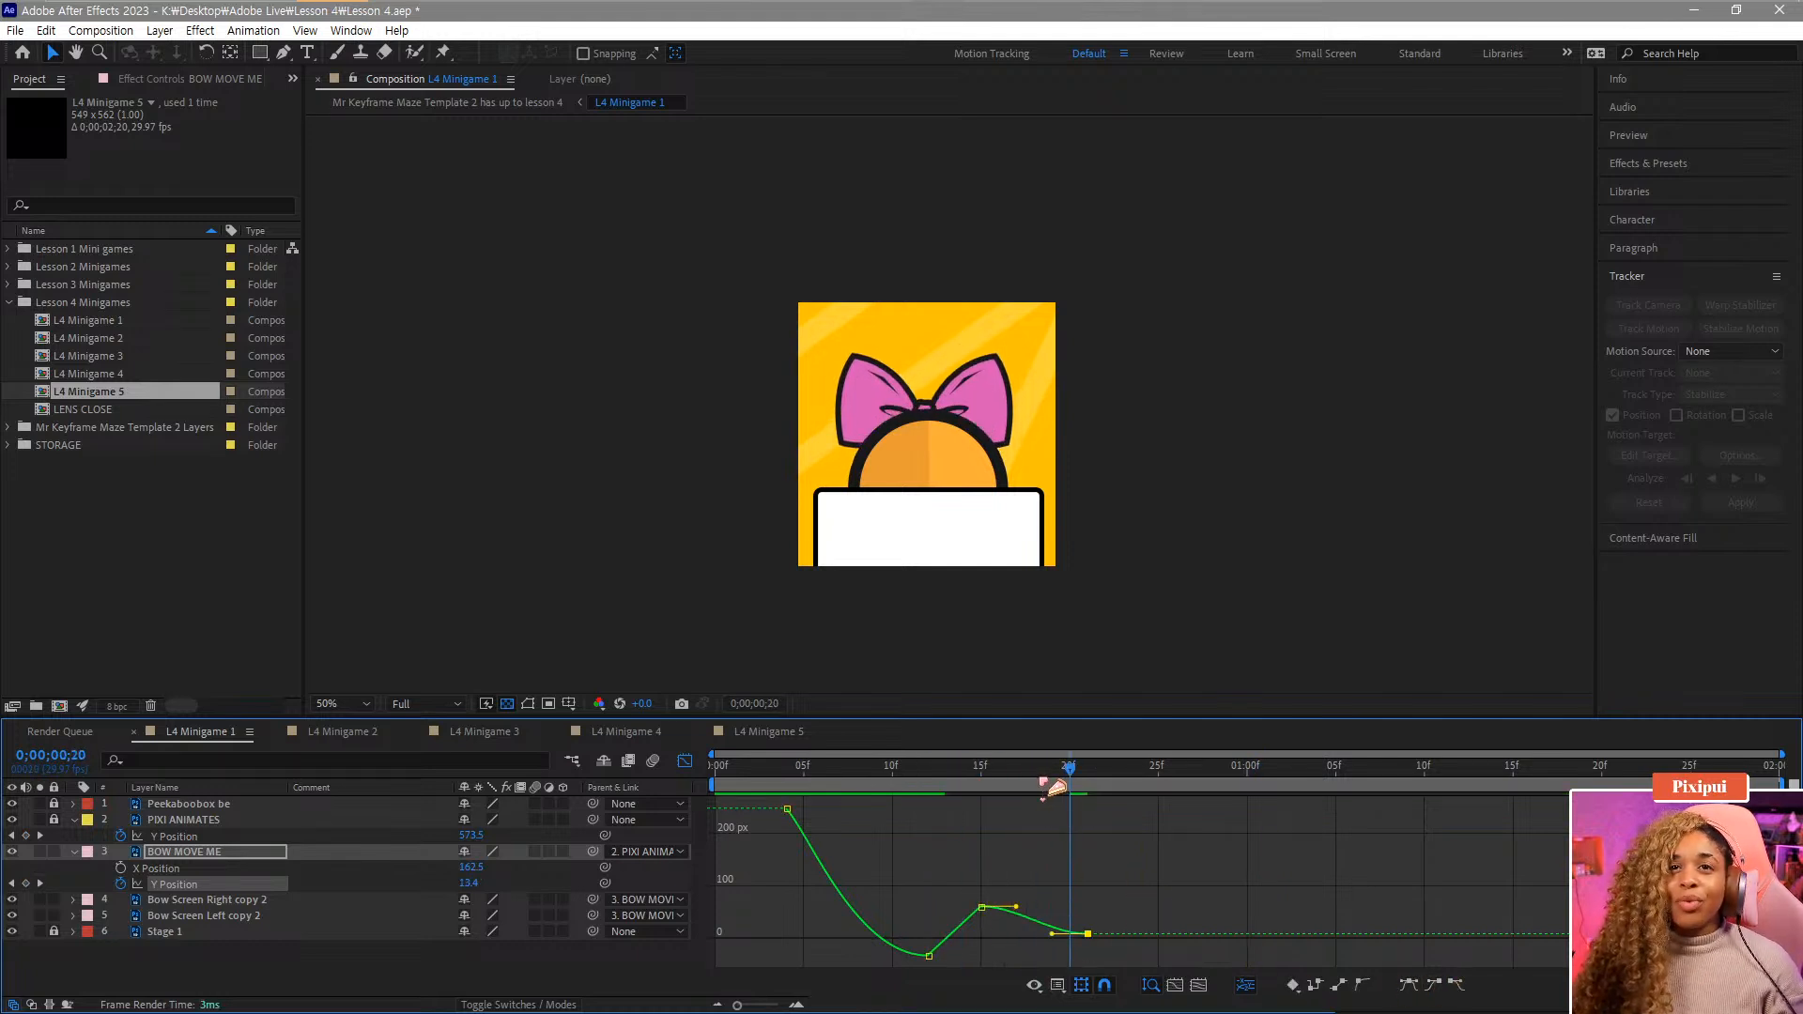
drag(1054, 789, 512, 841)
key(space)
key(space)
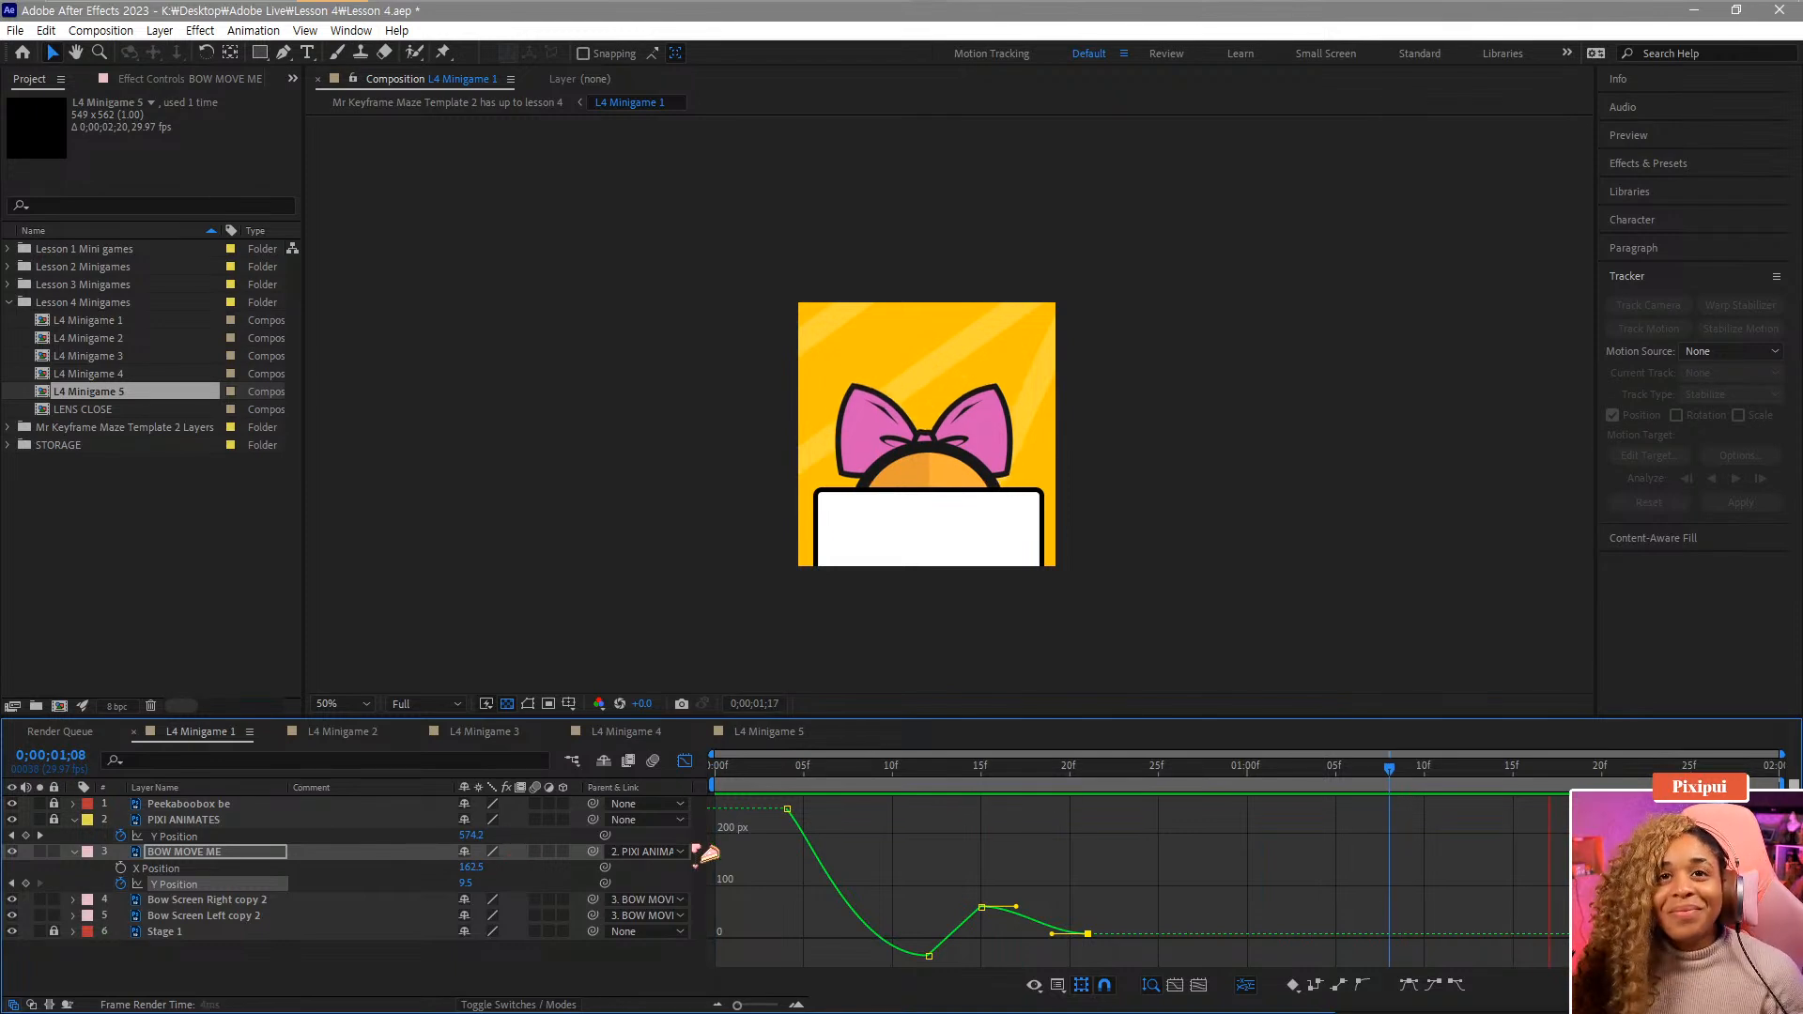
key(space)
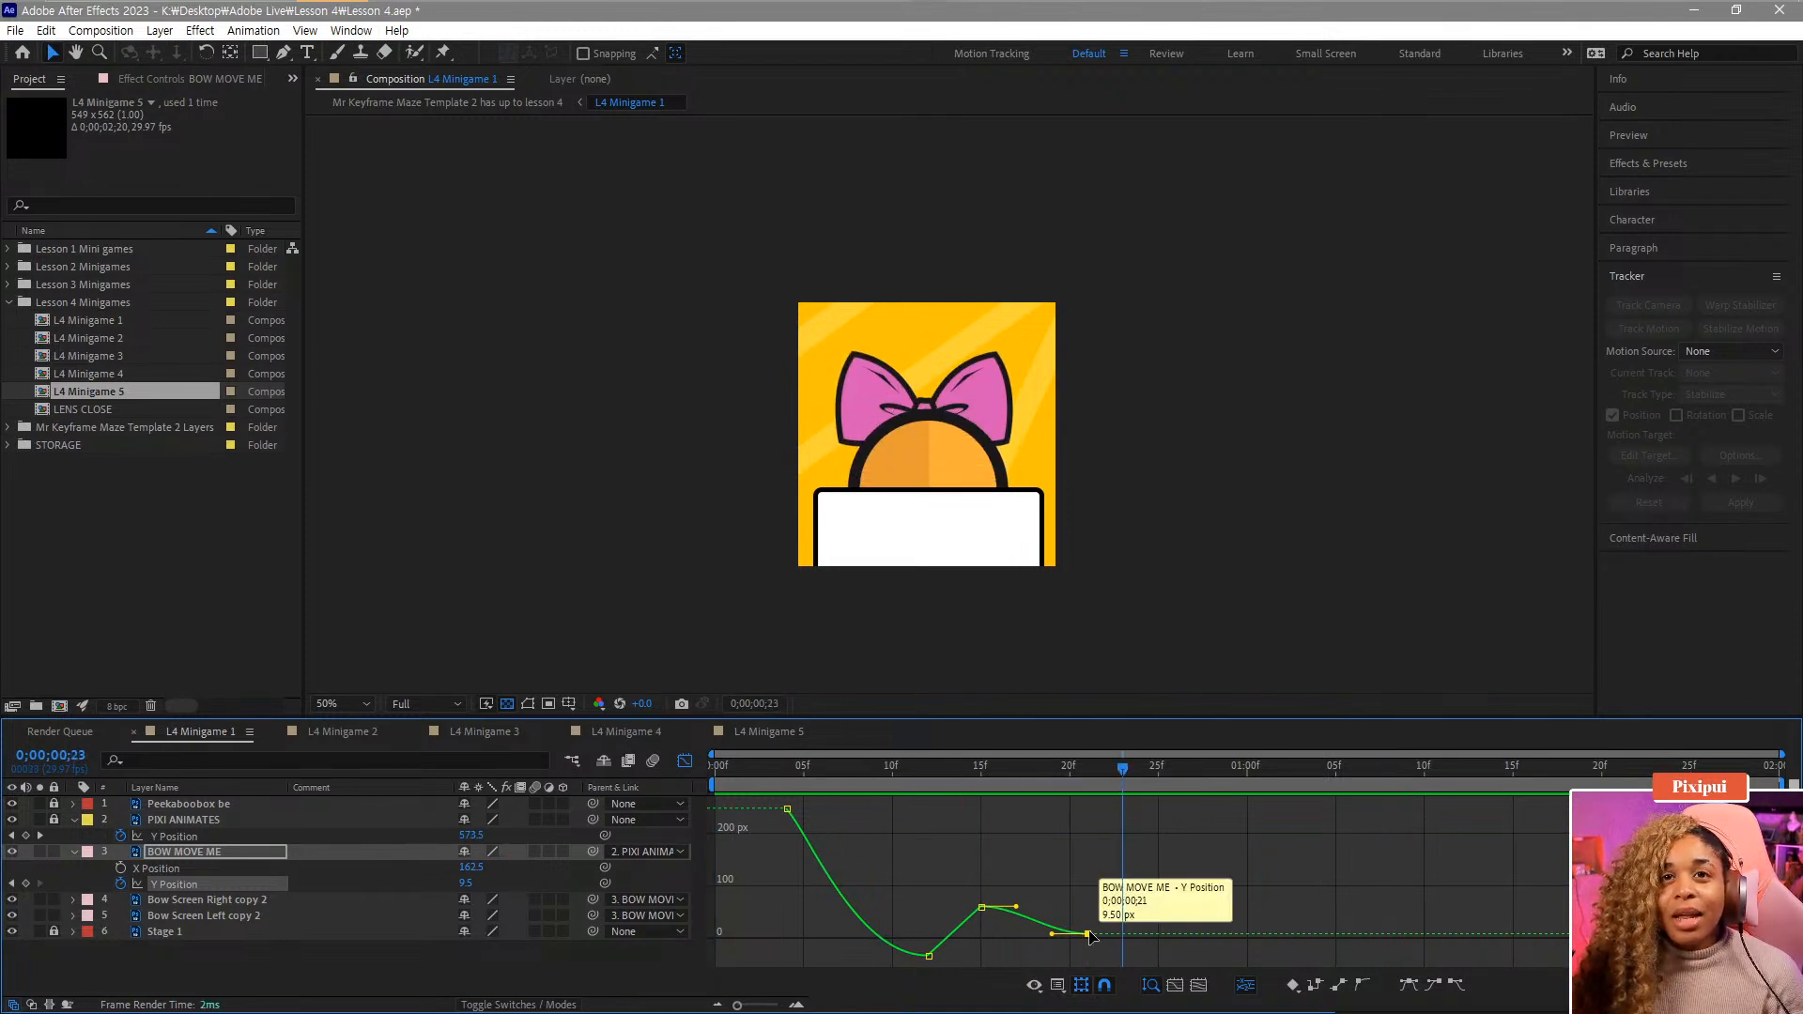
Lengthen the influence handles between the frame-15 and frame-21 keyframes and replay the bounce from frame 0.
click(1096, 917)
scroll(1095, 917, up, 1)
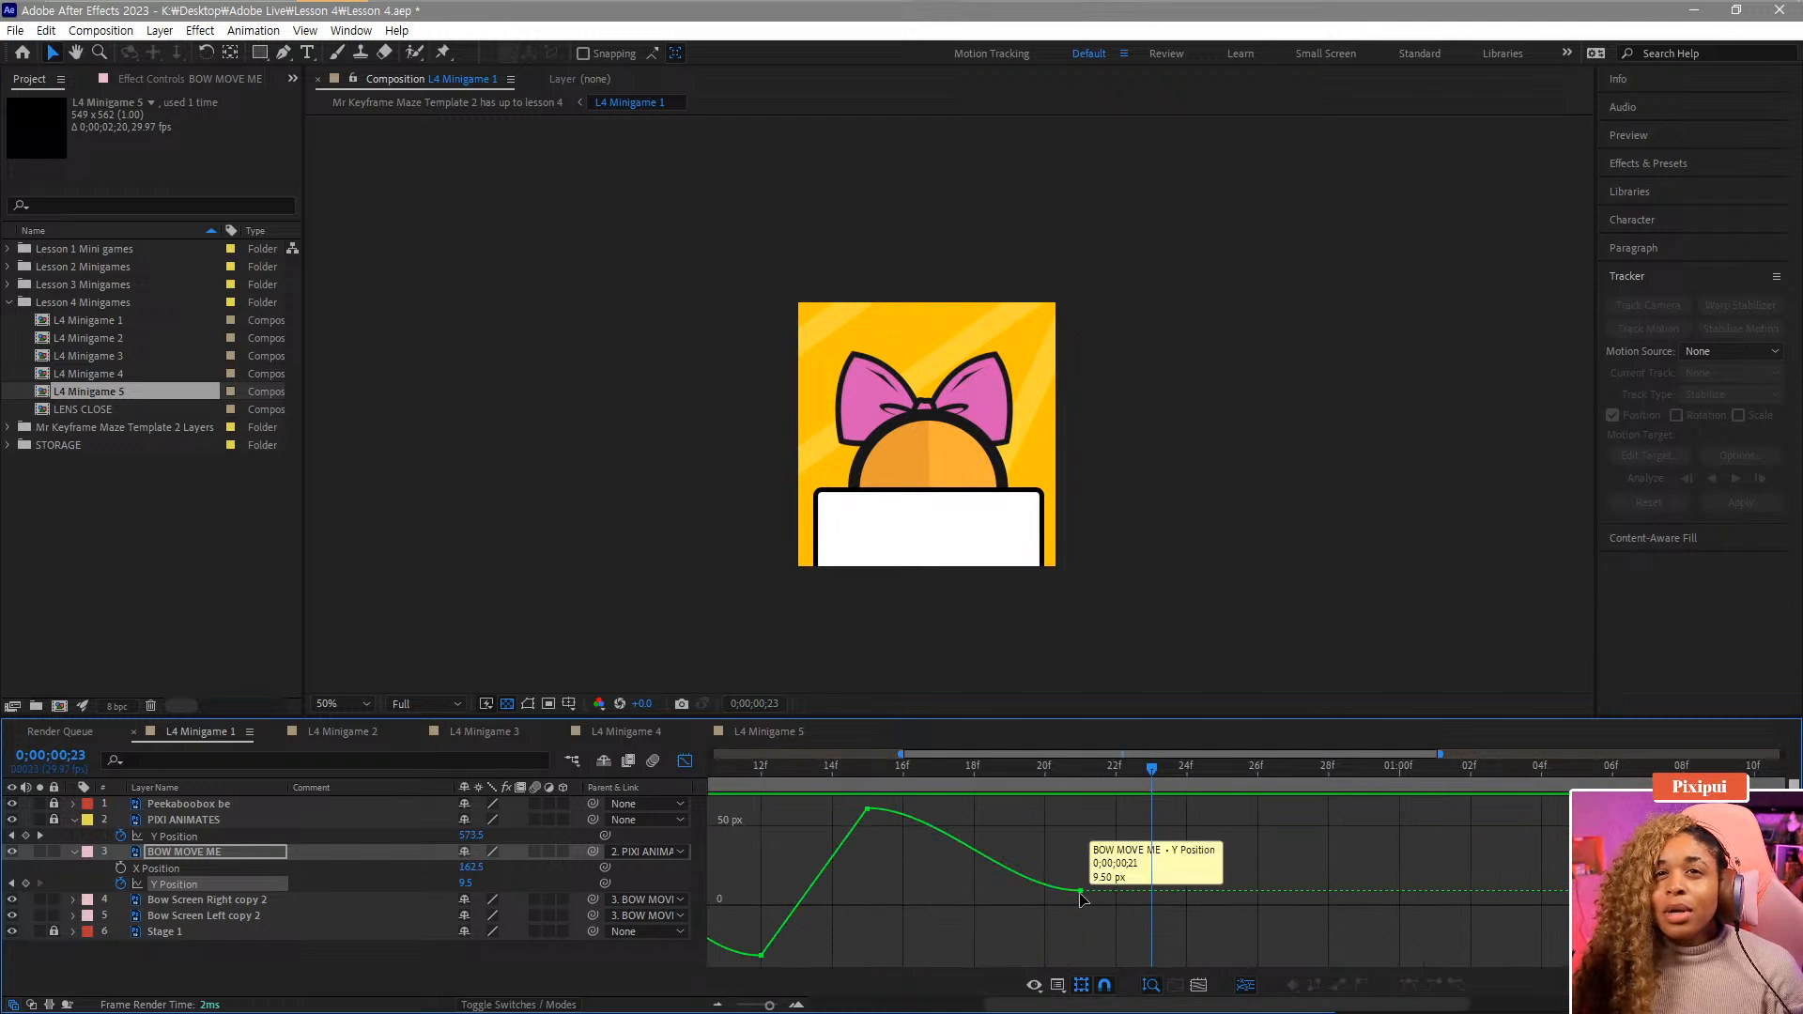
drag(1082, 899, 1166, 908)
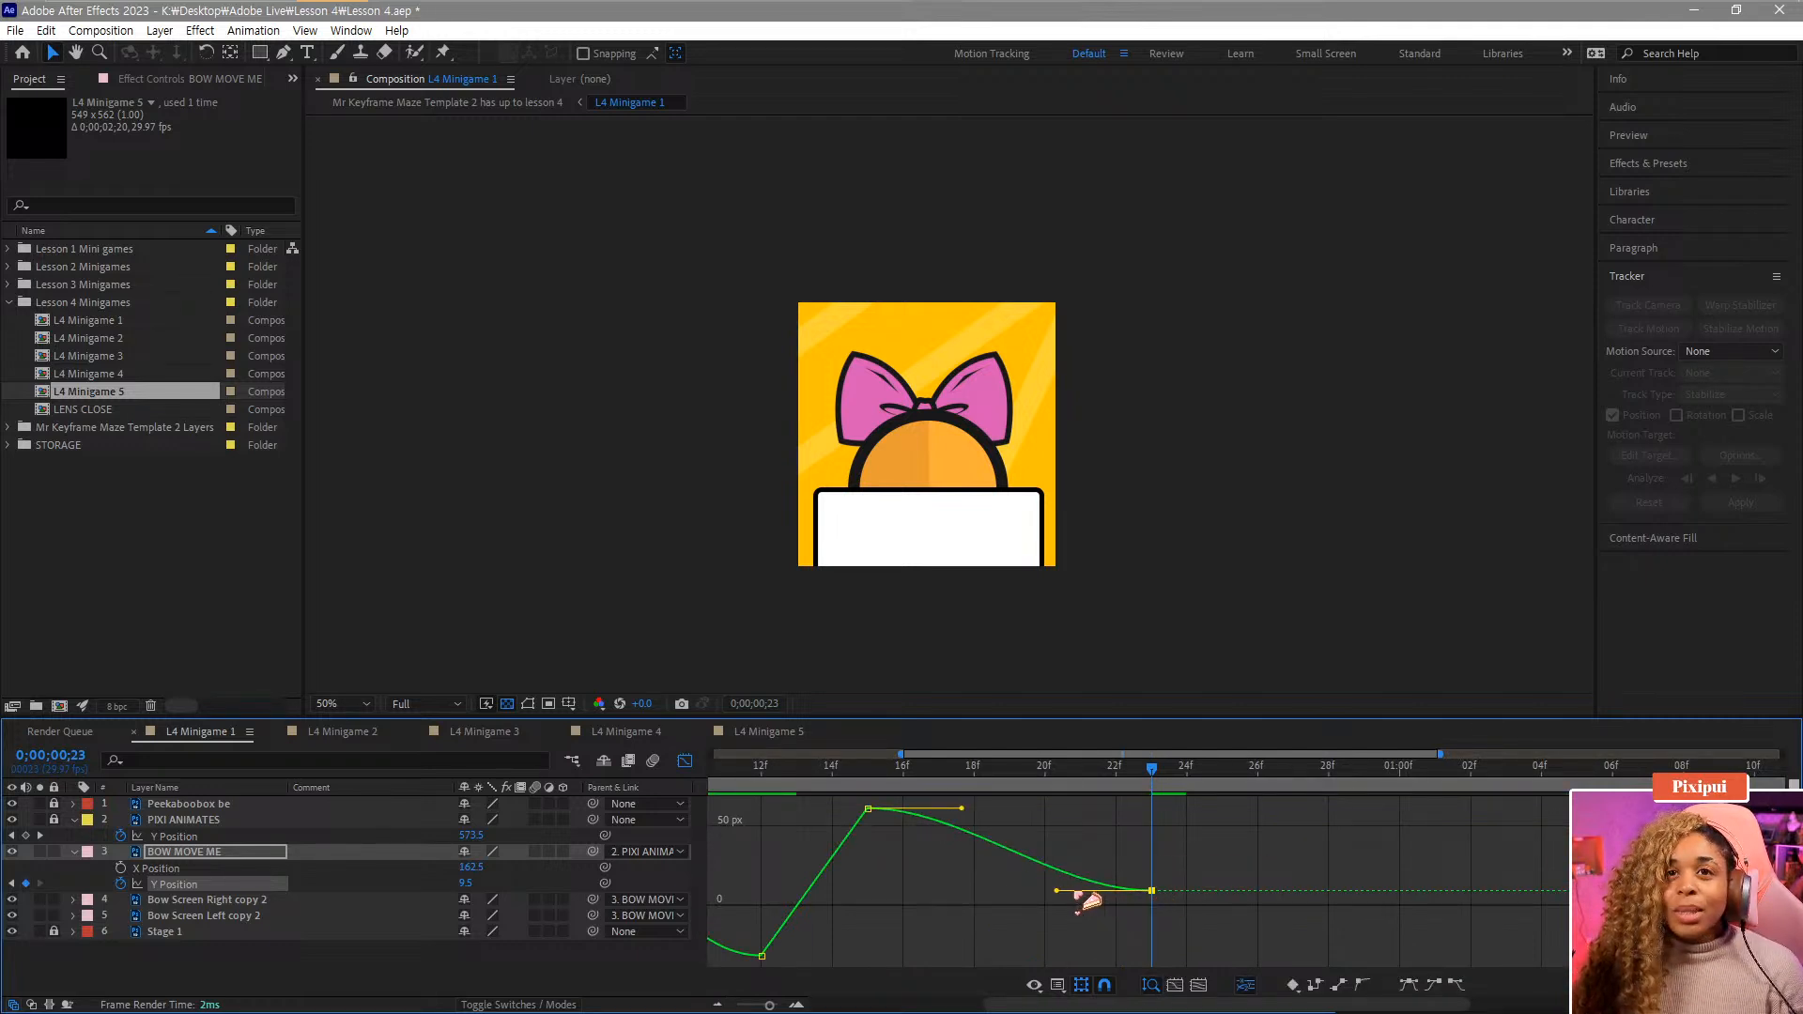
drag(1056, 890, 994, 892)
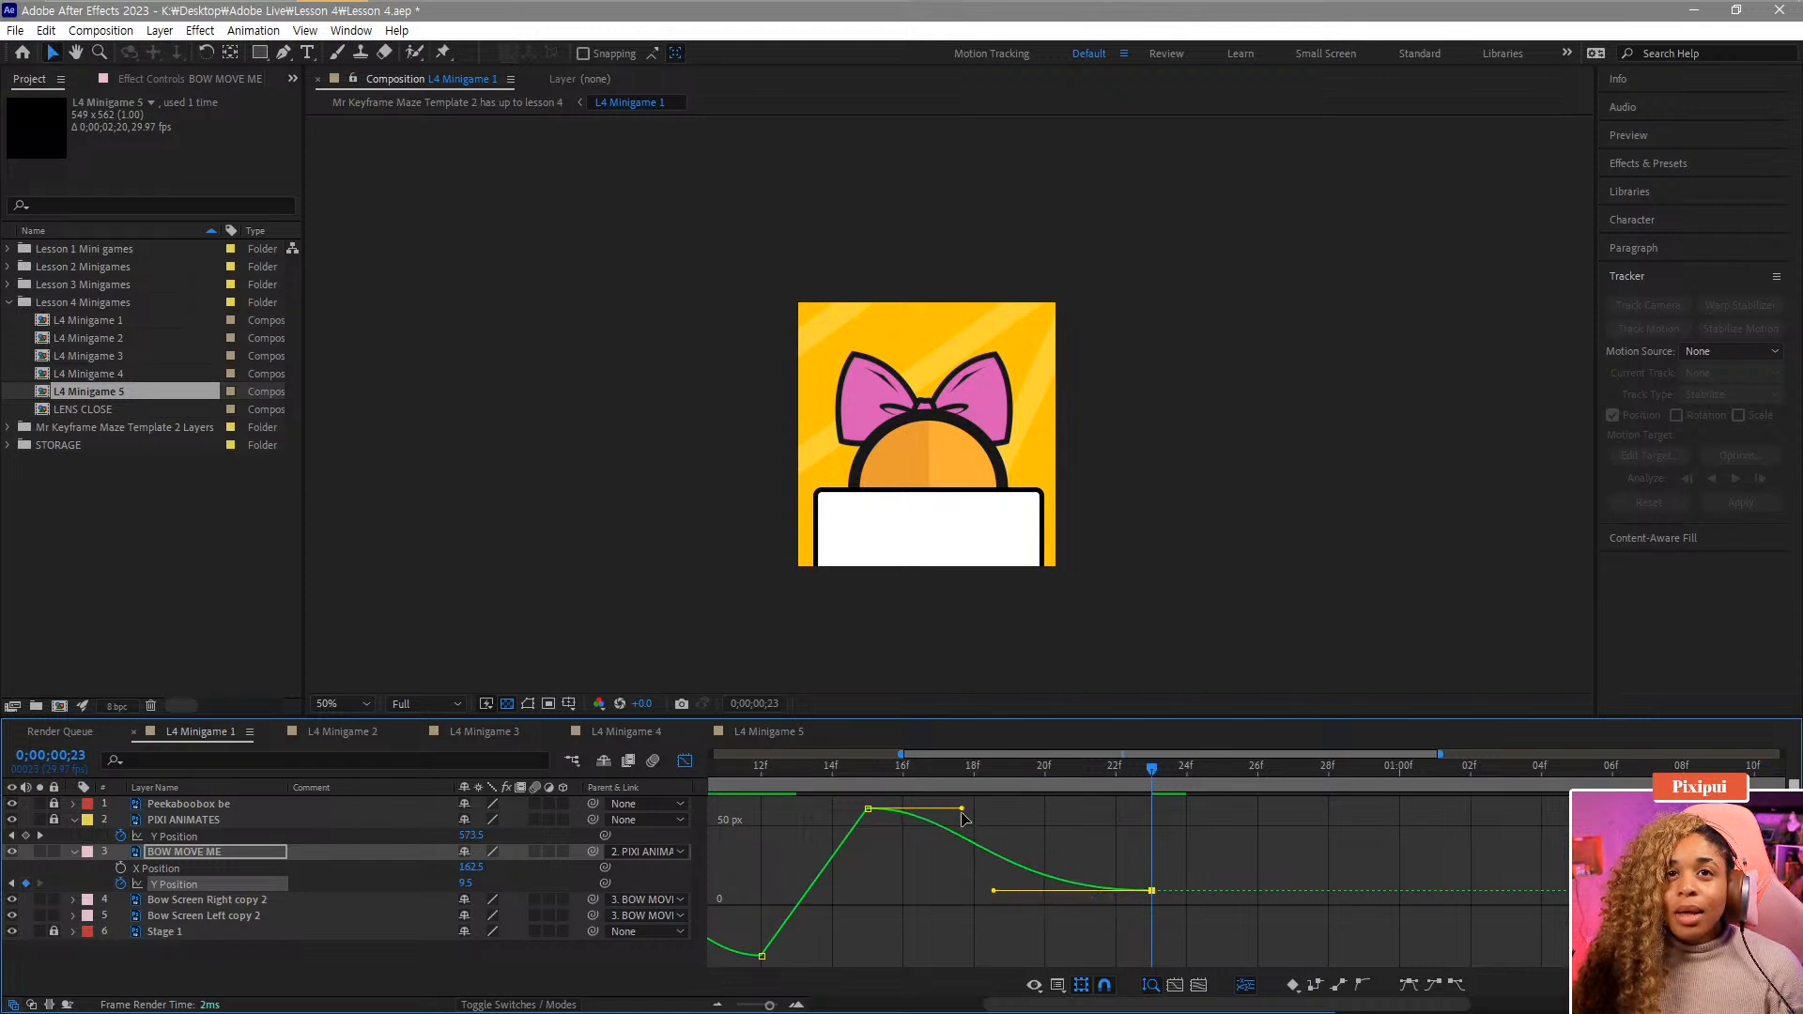
drag(962, 809, 1013, 808)
drag(901, 778, 1191, 813)
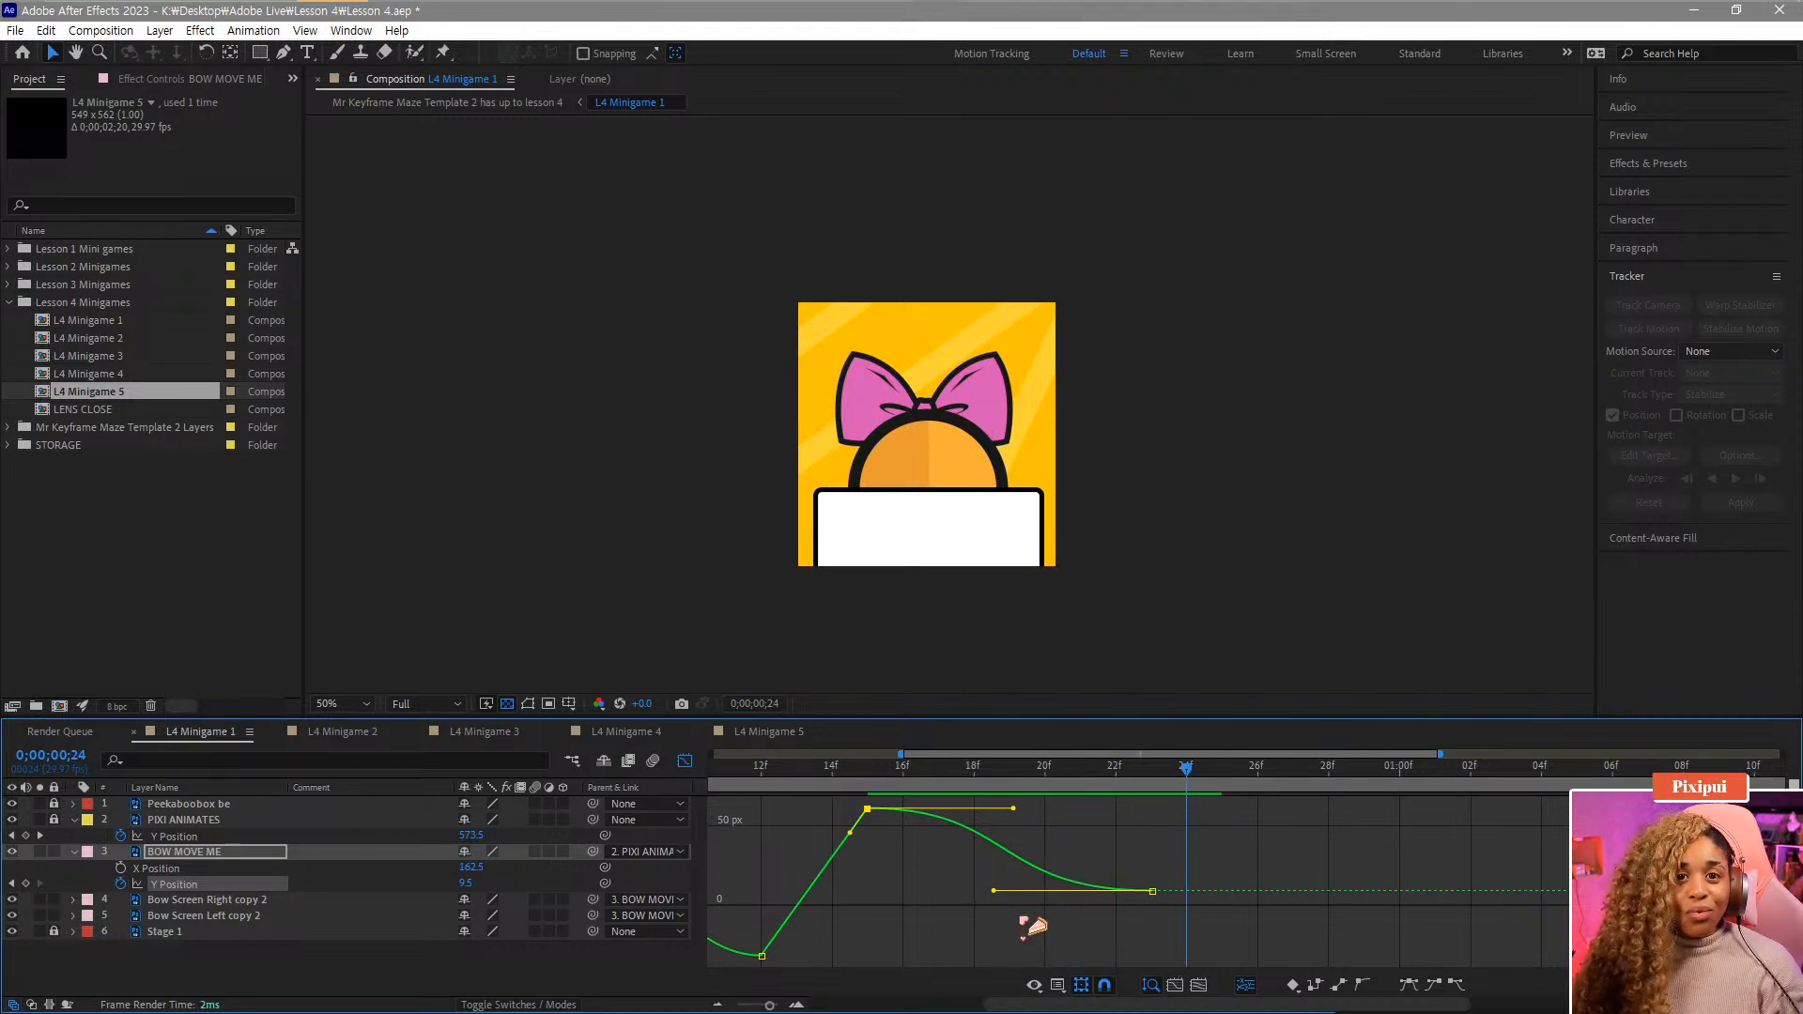
key(minus)
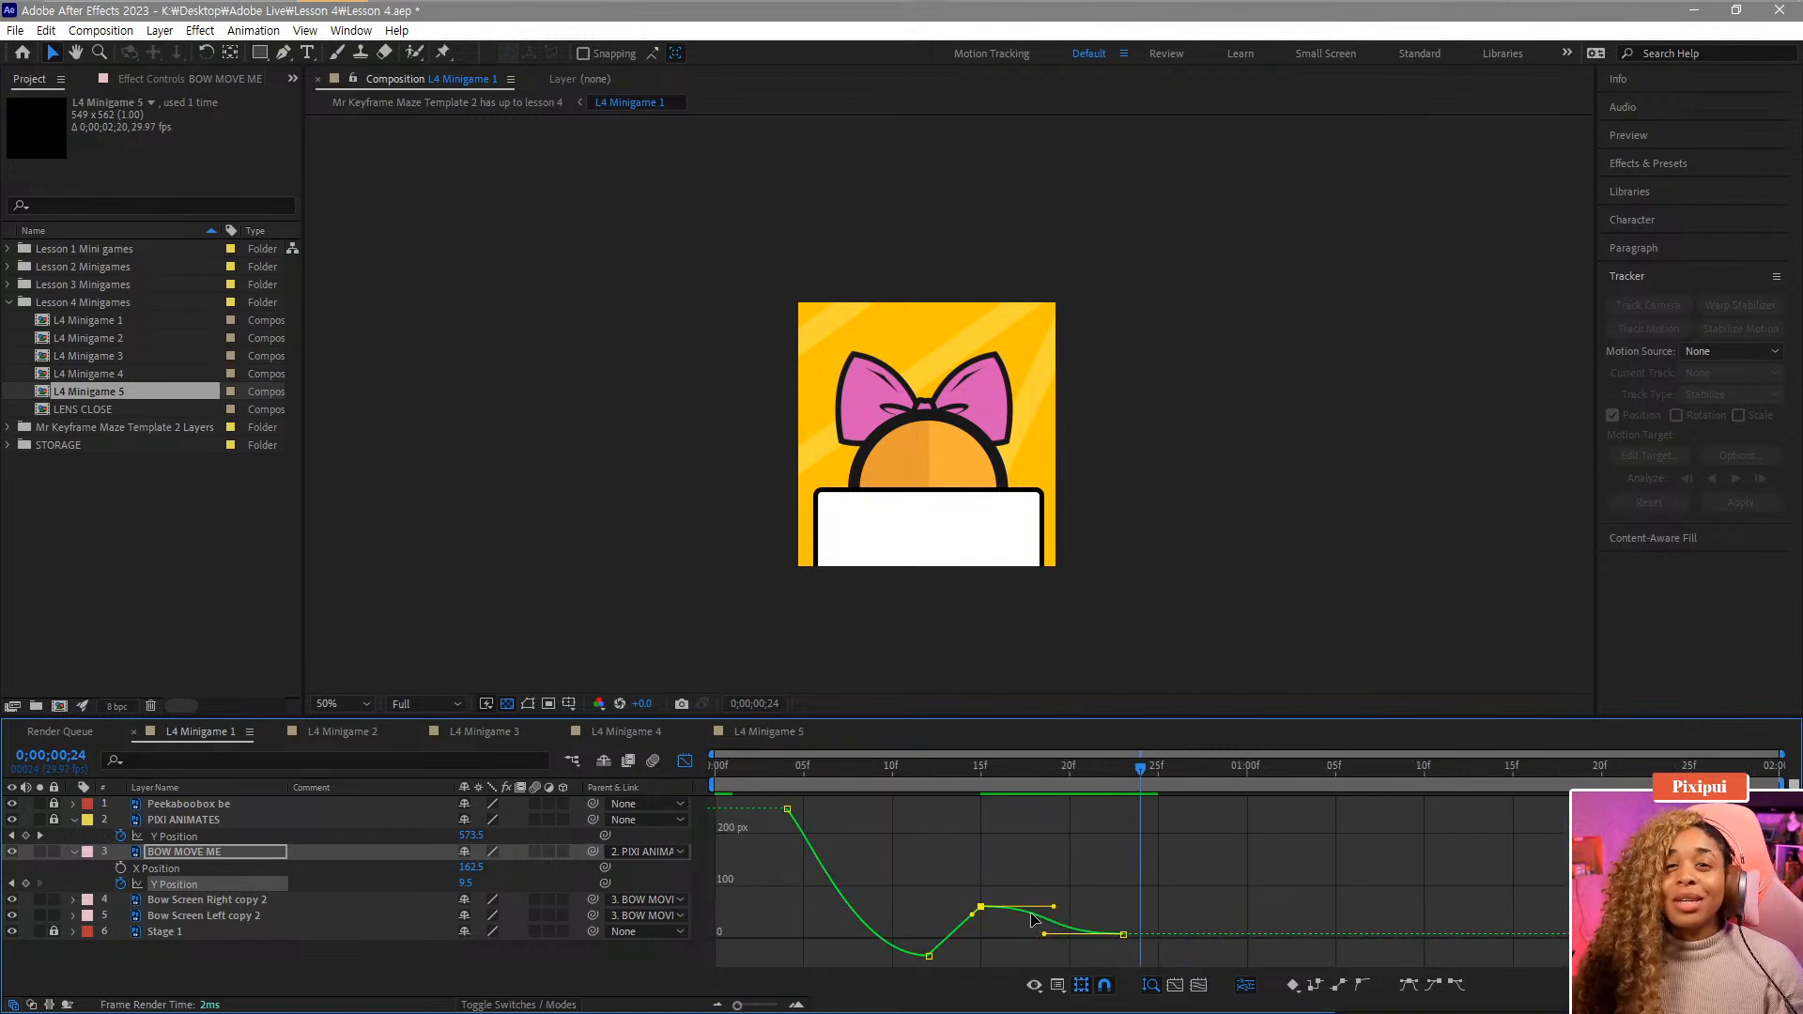
drag(952, 775, 718, 795)
key(space)
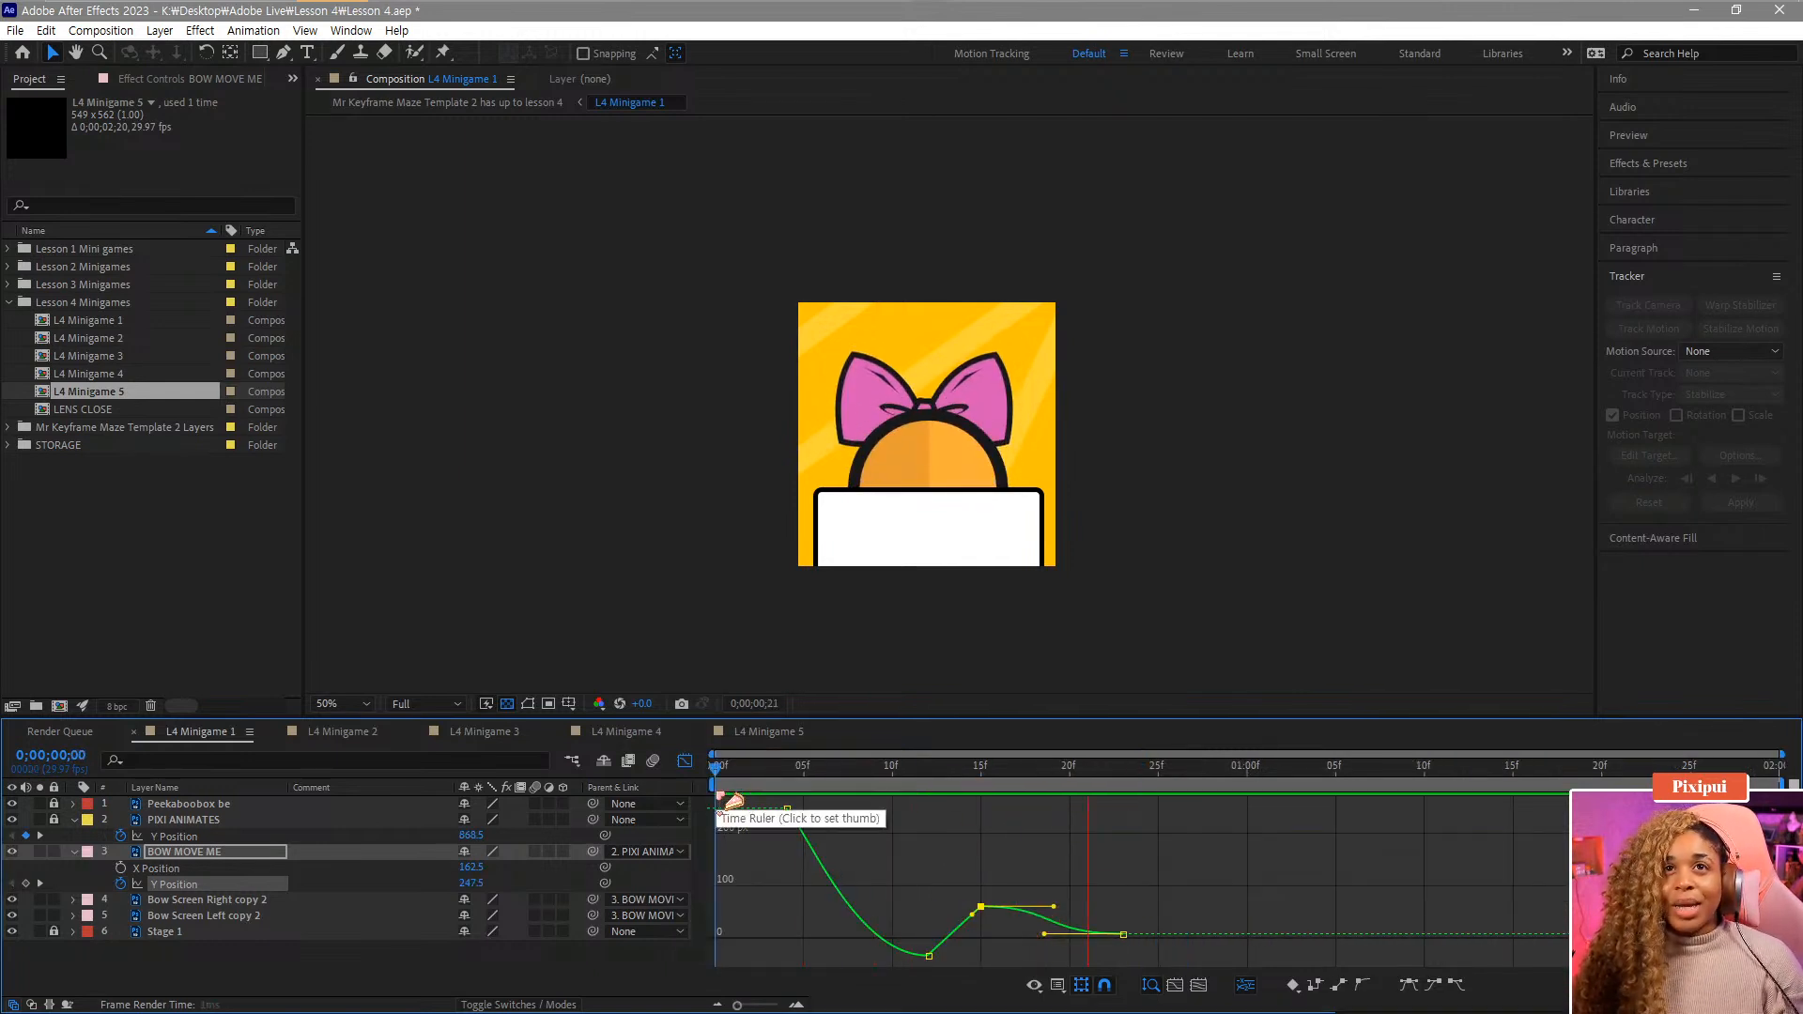
Select the frame-15 Y Position keyframe and scrub through the bounce around frames 7 to 15.
drag(1034, 779, 986, 780)
click(1003, 780)
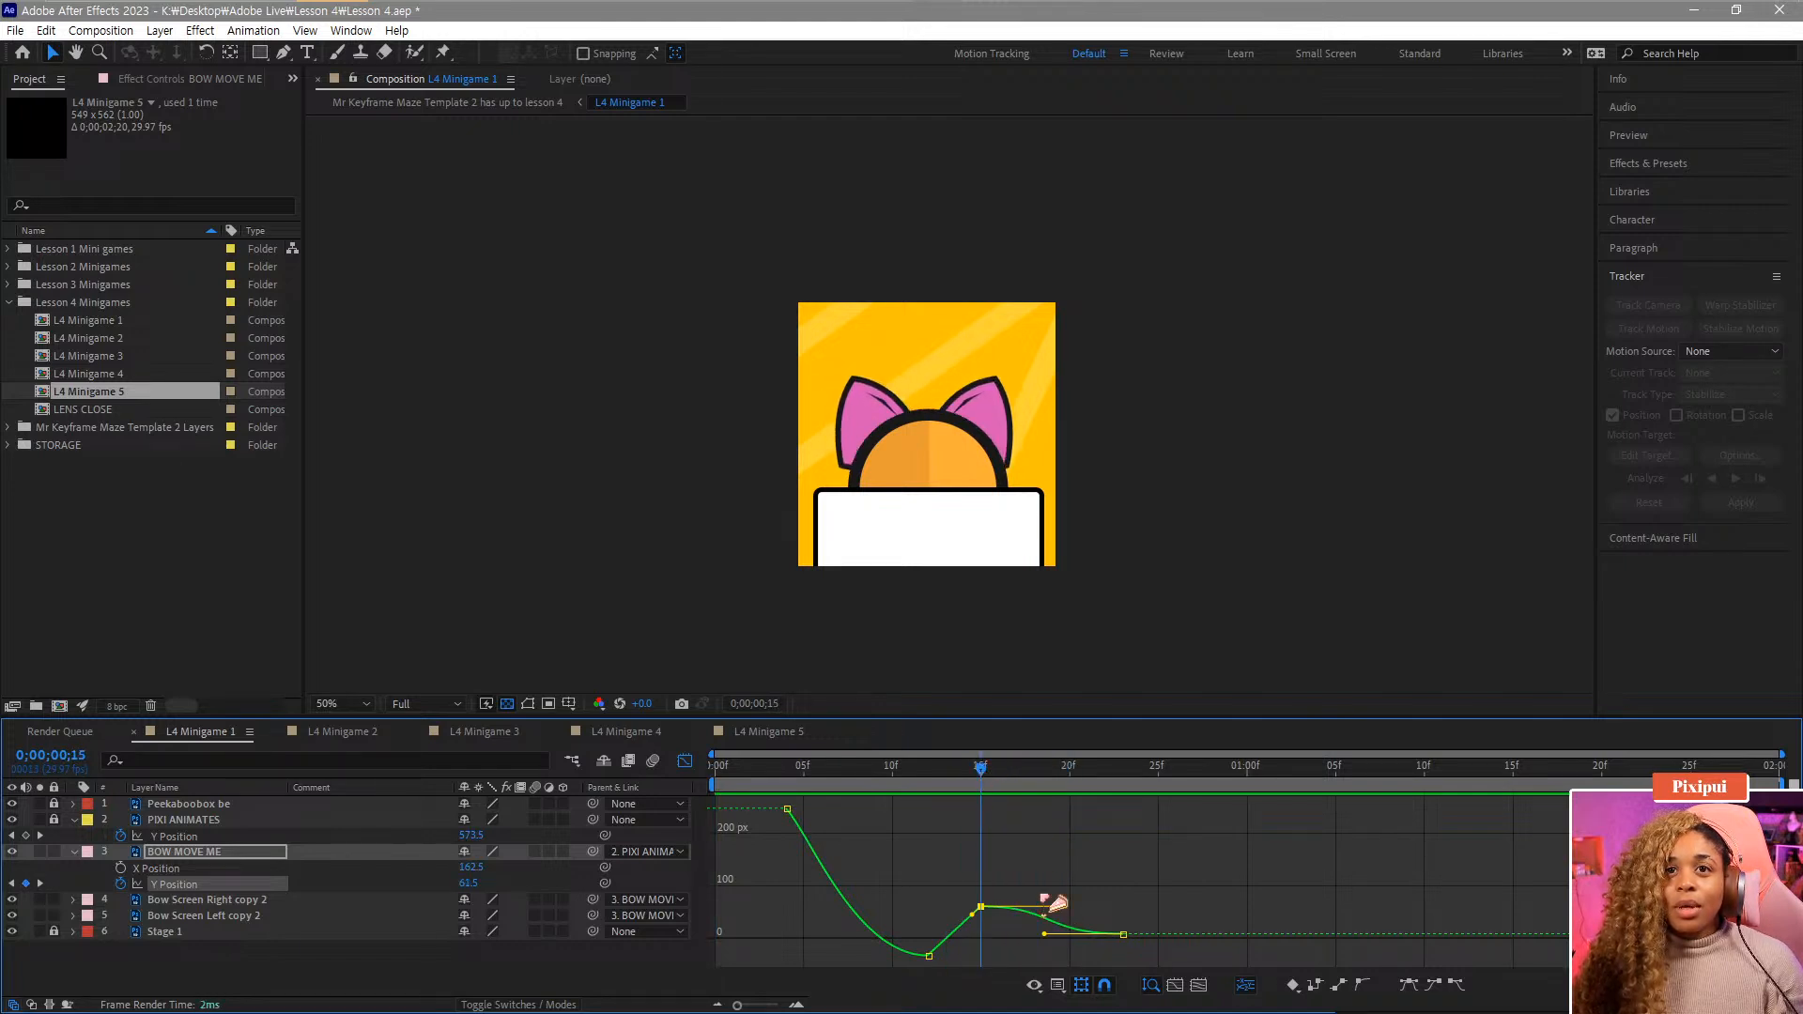
drag(1045, 908, 984, 938)
key(space)
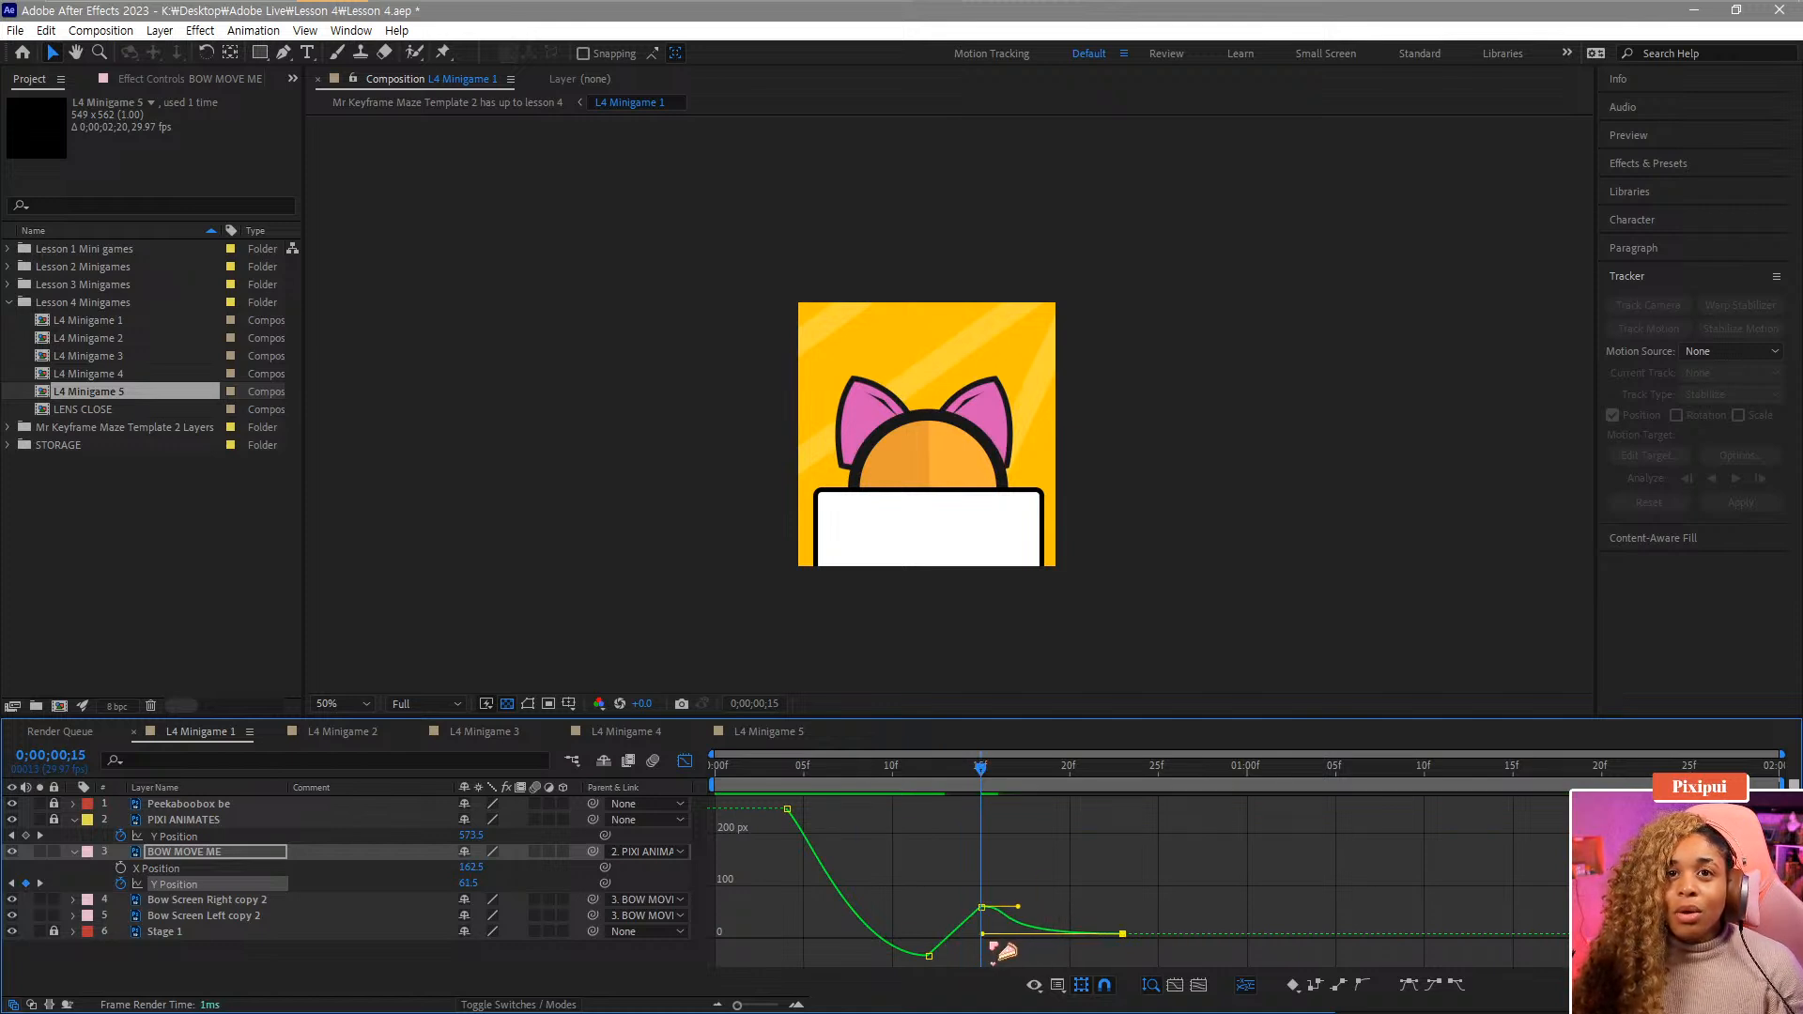
click(910, 784)
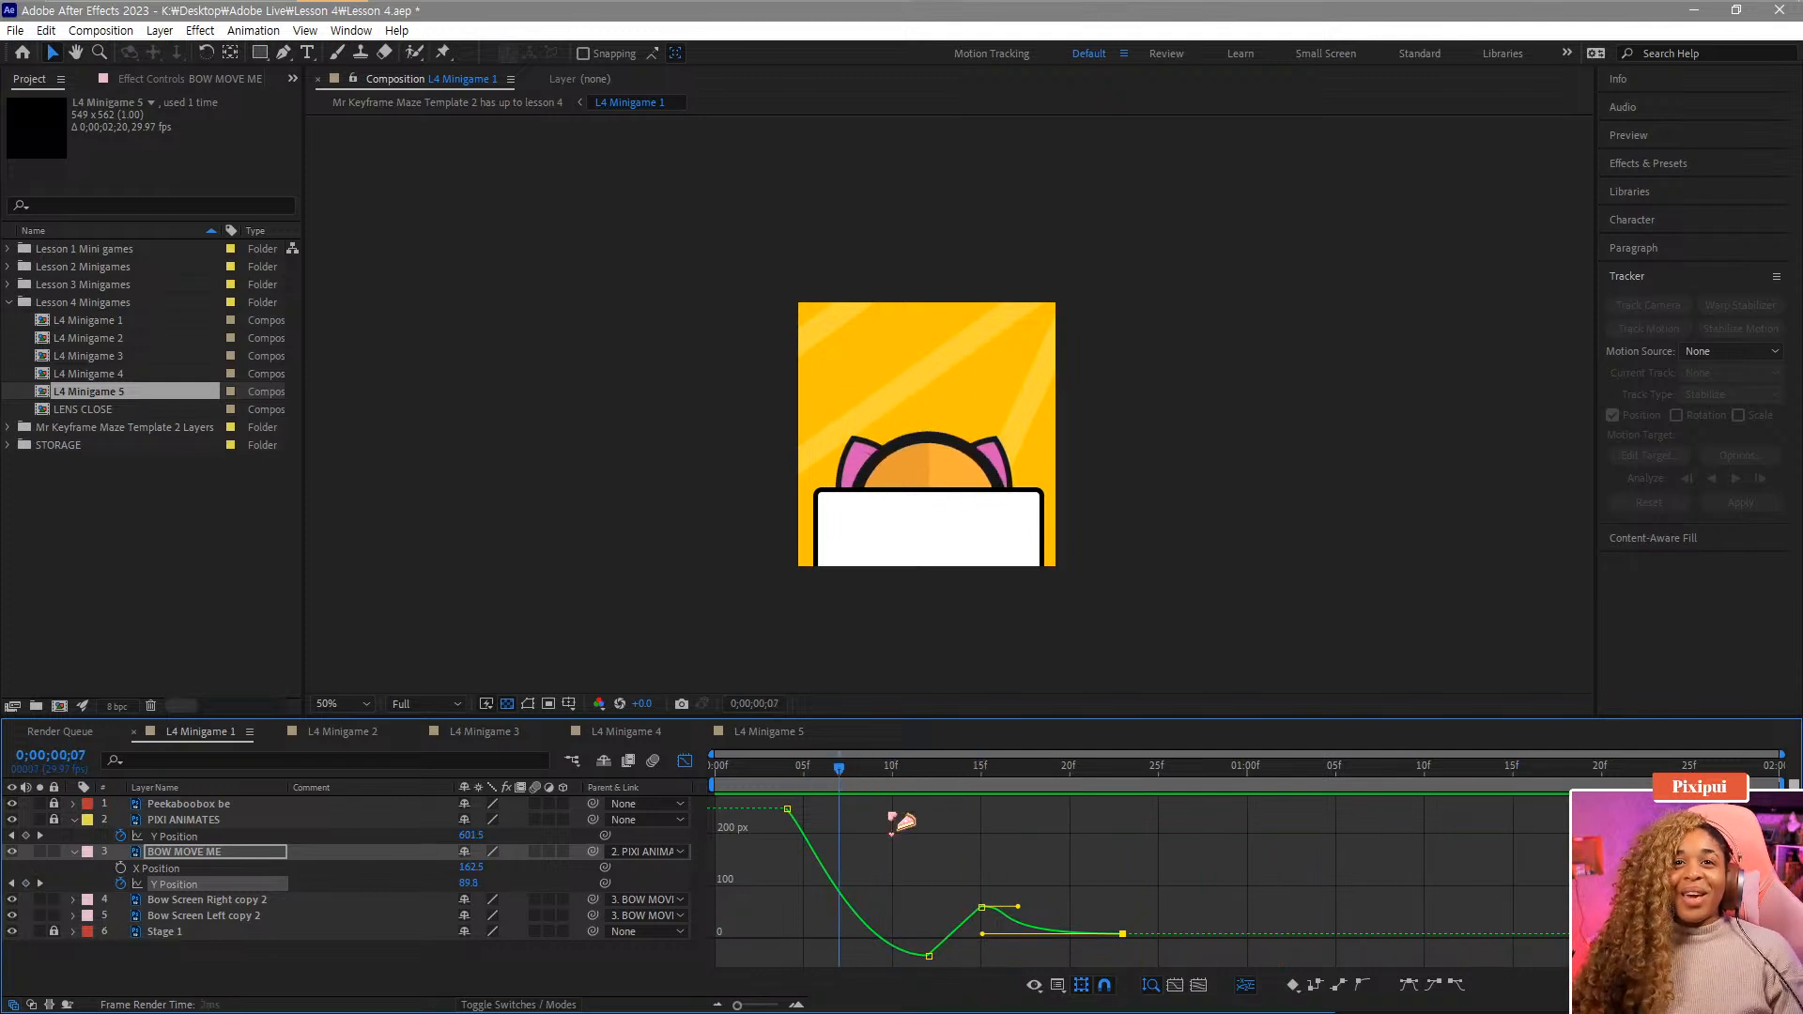
scroll(1020, 894, up, 3)
scroll(1020, 894, down, 3)
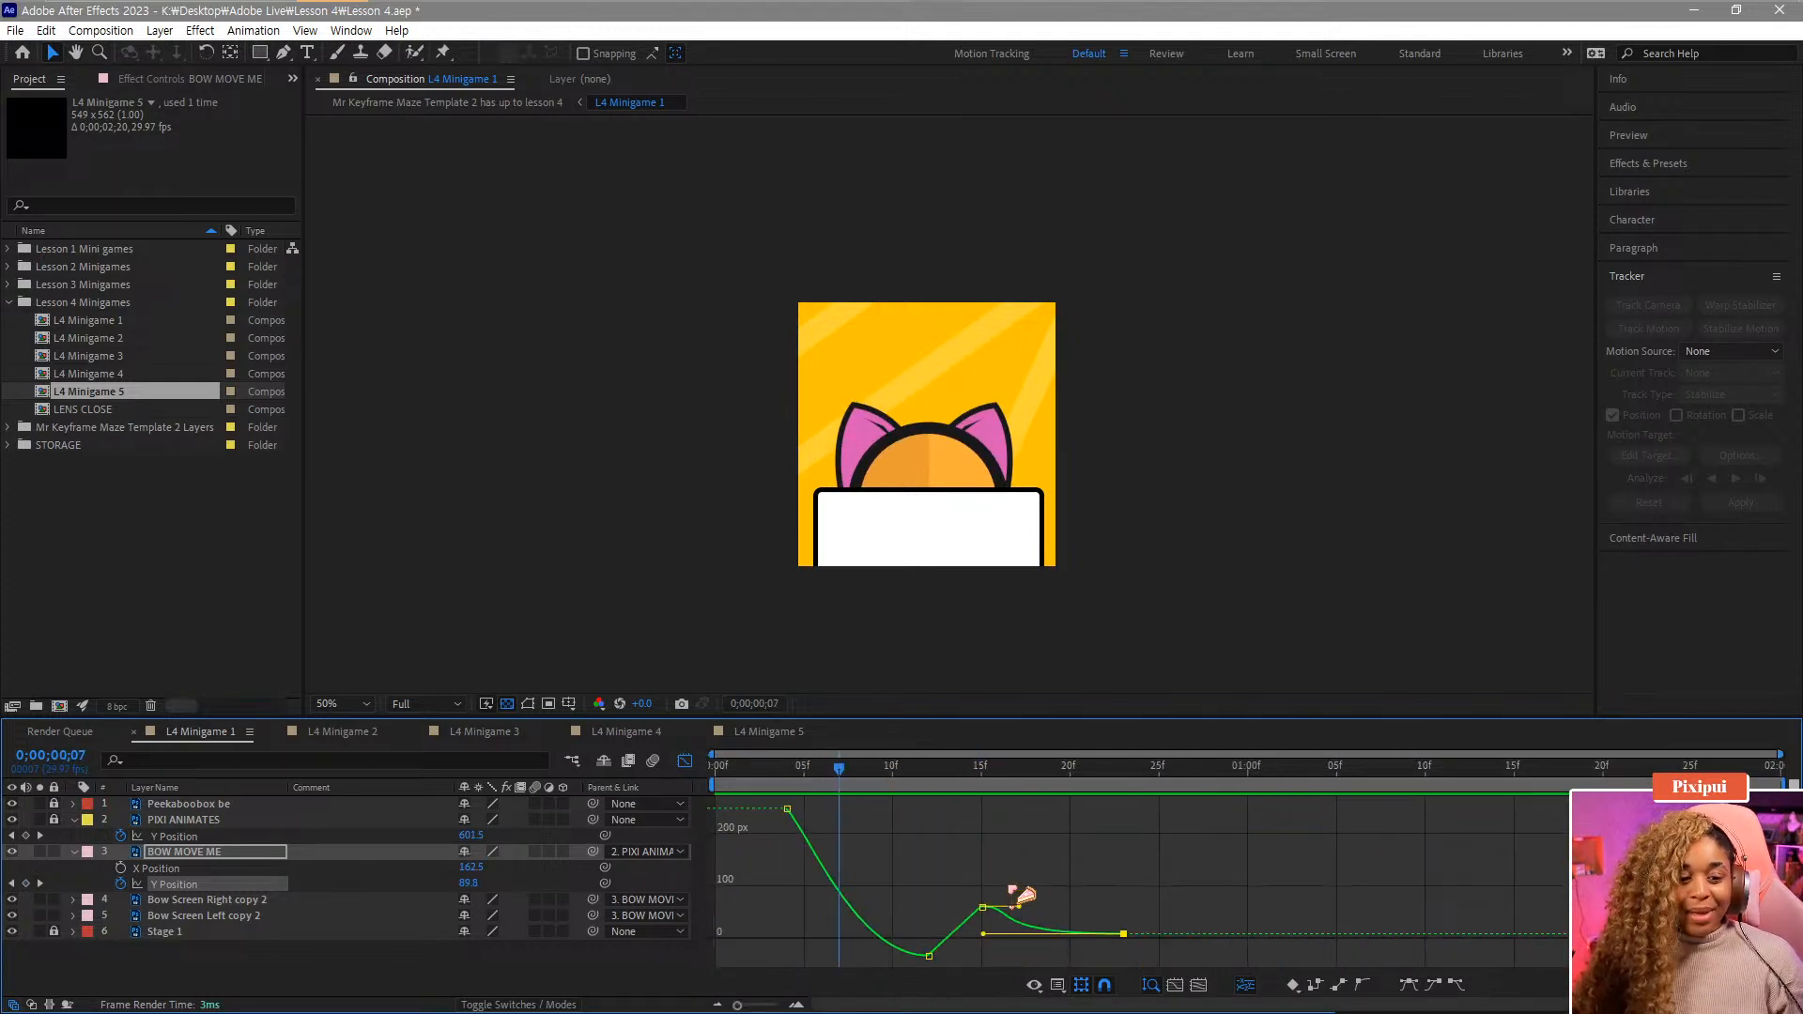
Replay the bow animation from the first frame in the layer view and save the project.
key(space)
drag(805, 778, 736, 778)
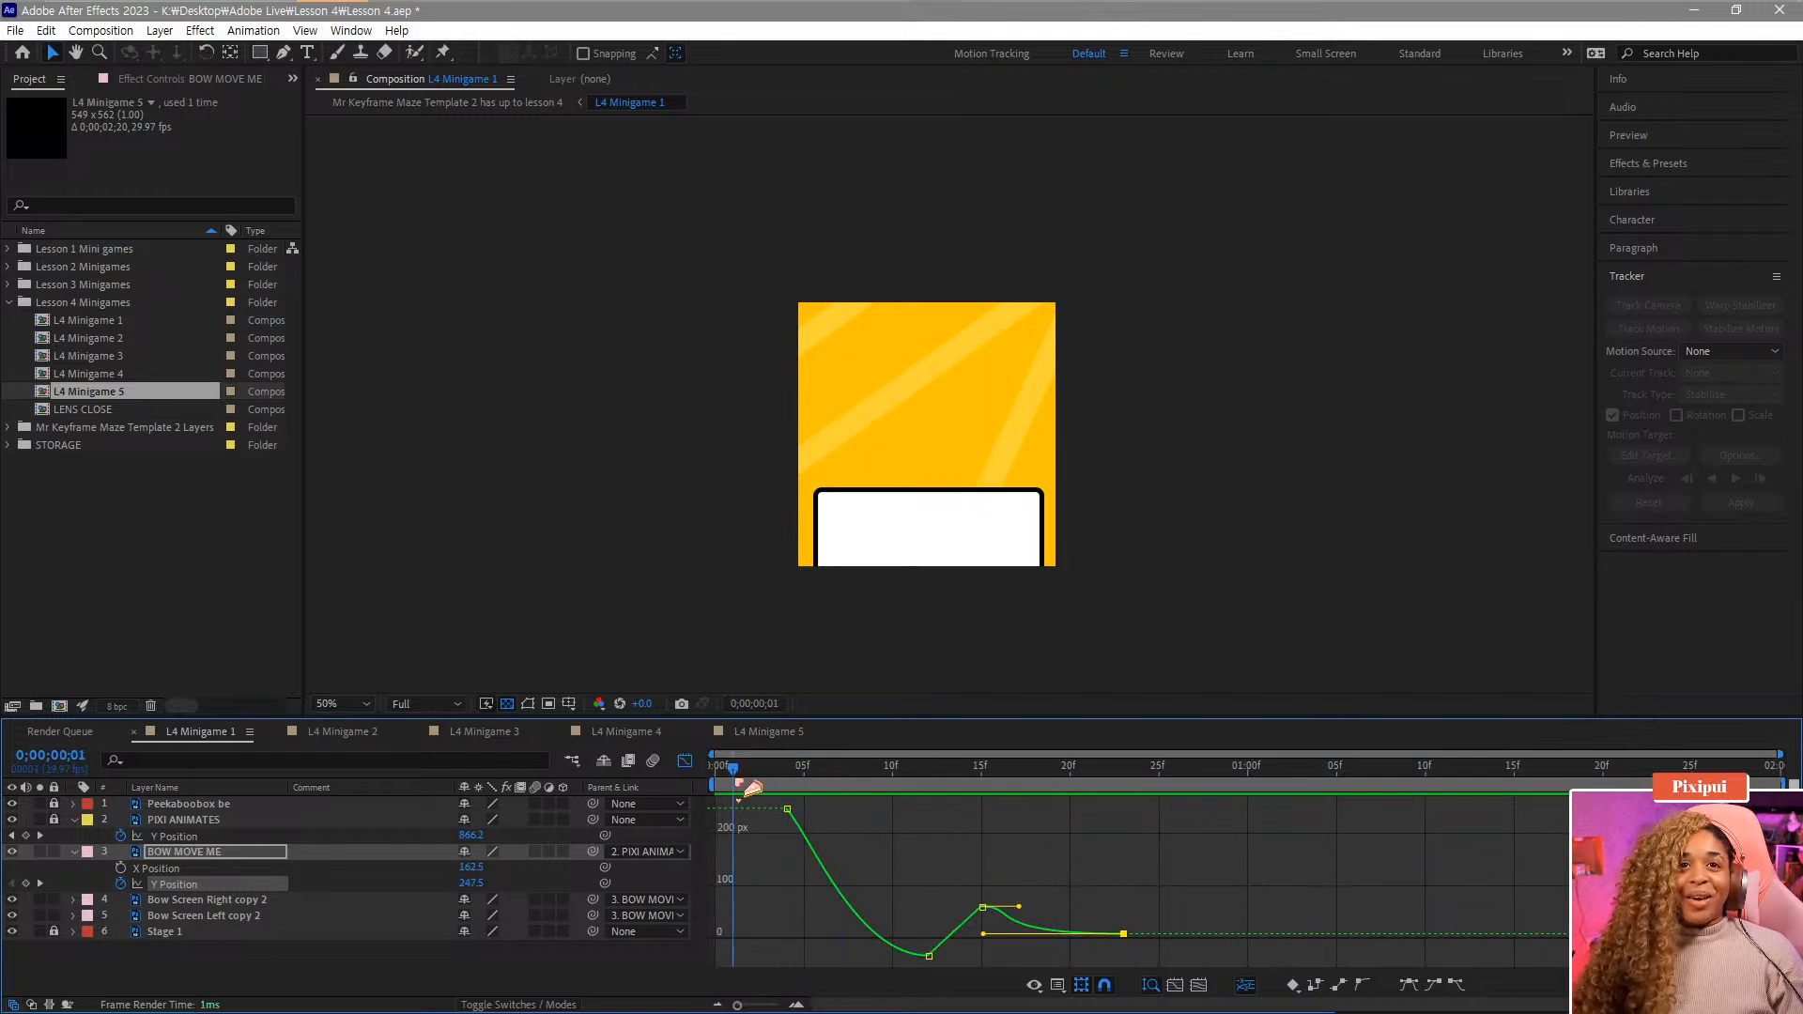
click(685, 762)
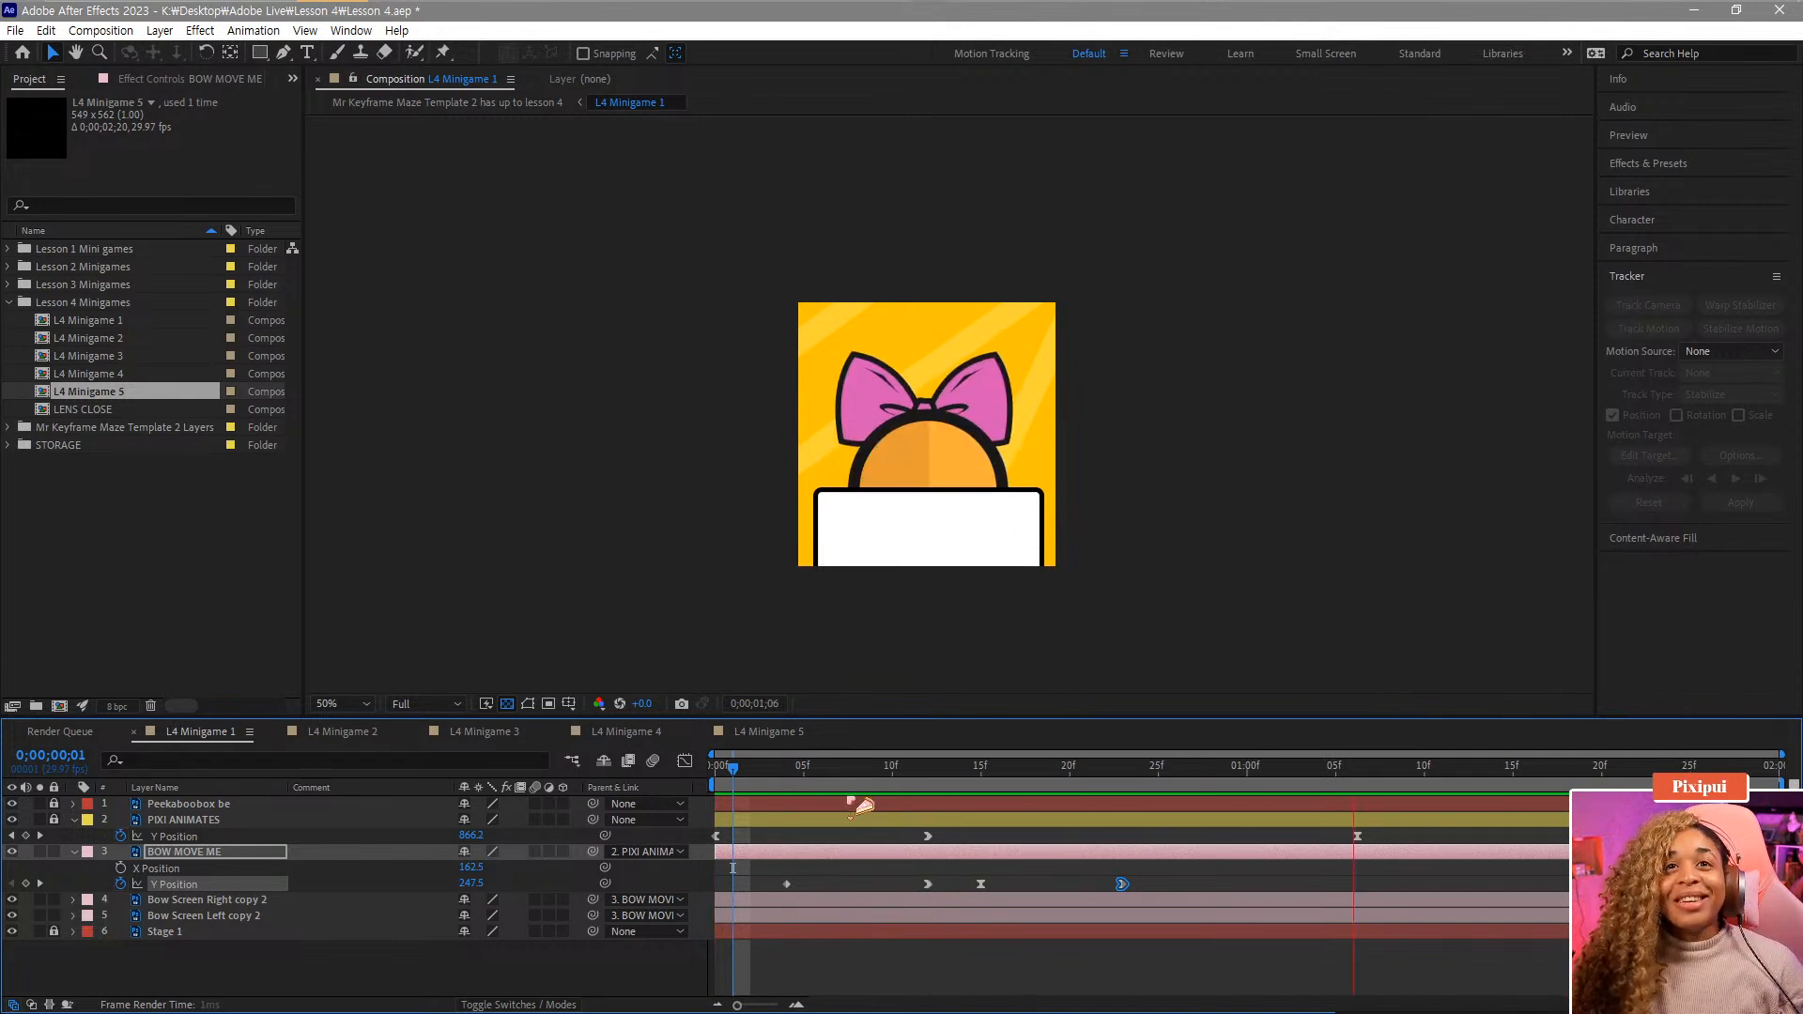
key(space)
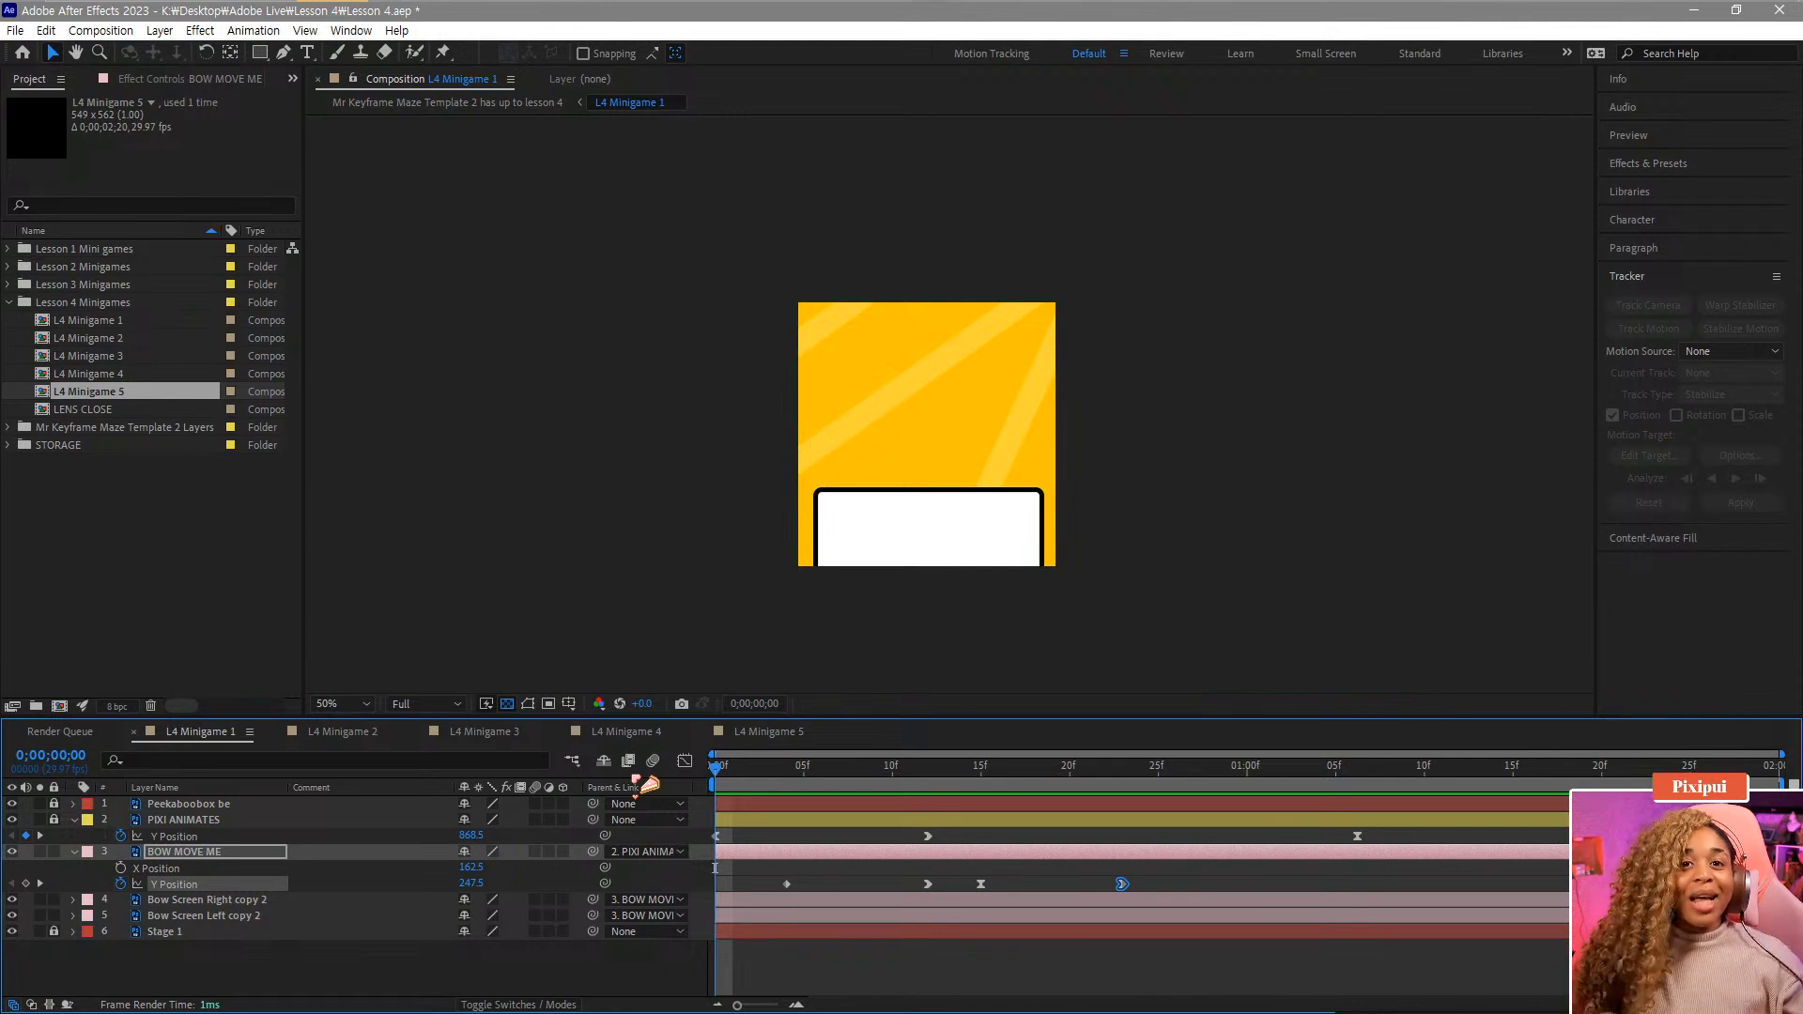
key(ctrl+s)
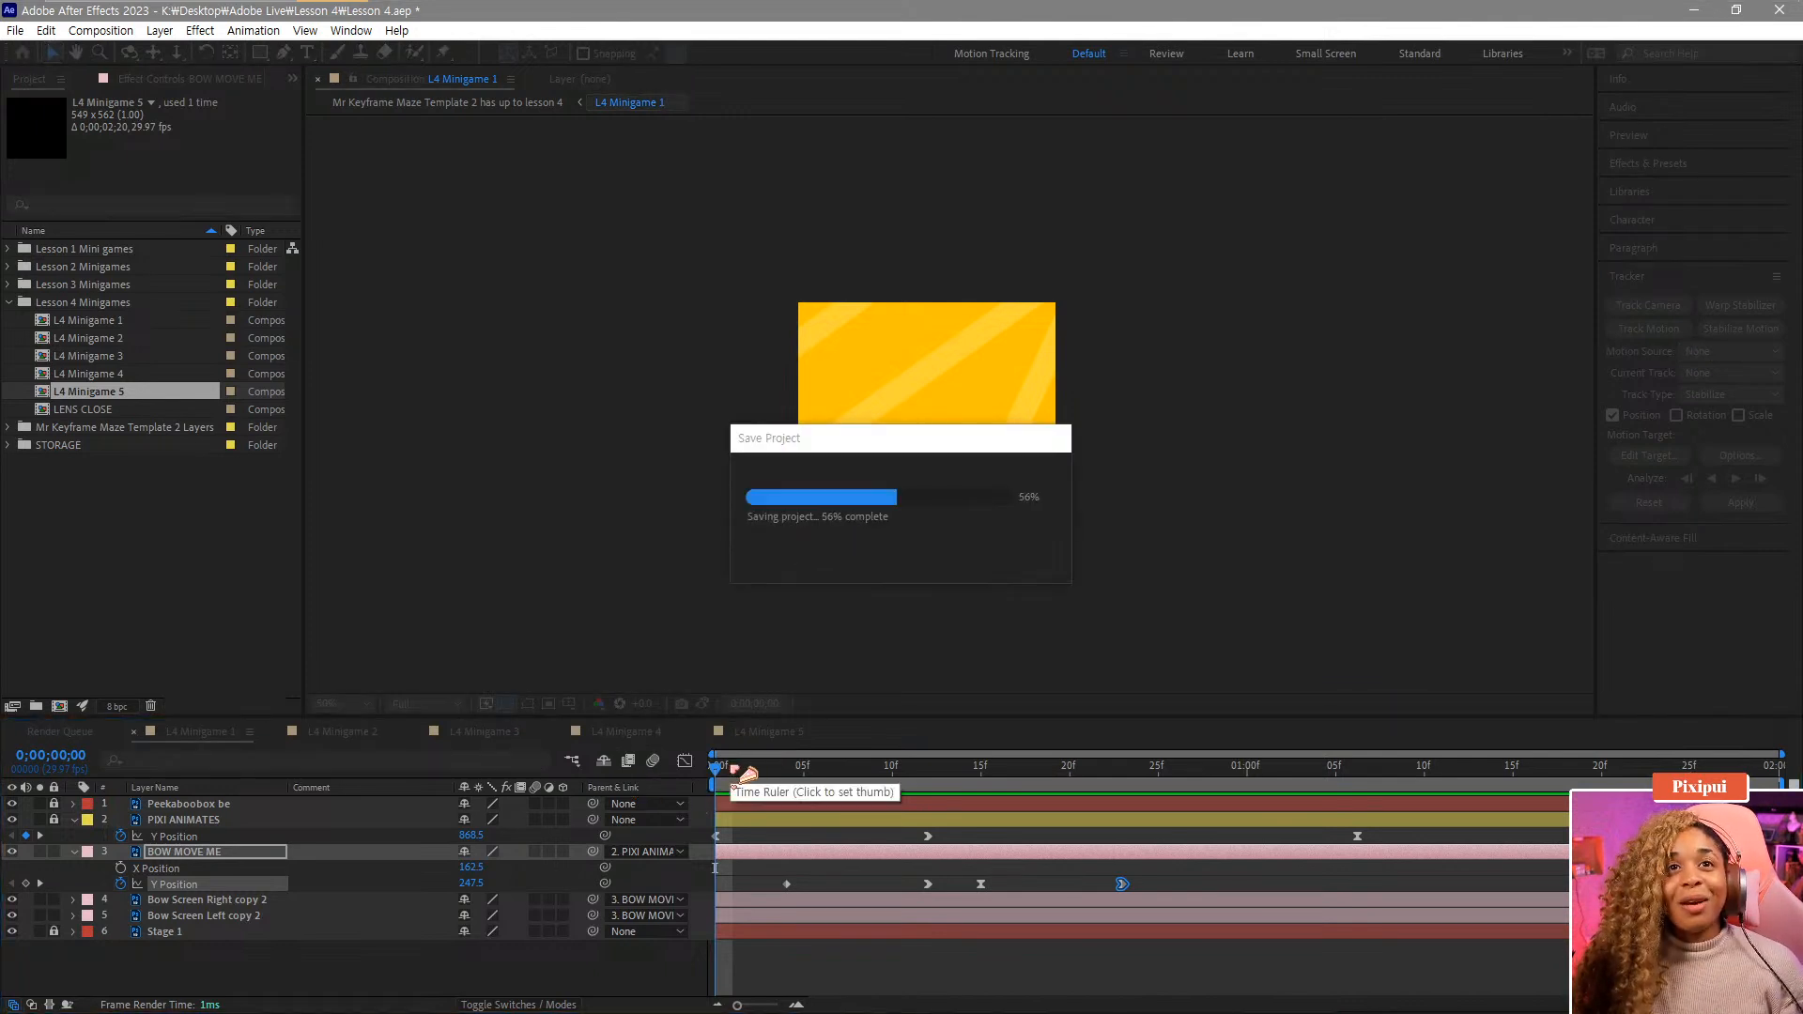
Select the Bow Screen Right copy 2 and Bow Screen Left copy 2 layers and reveal their Rotation properties.
drag(752, 772, 937, 805)
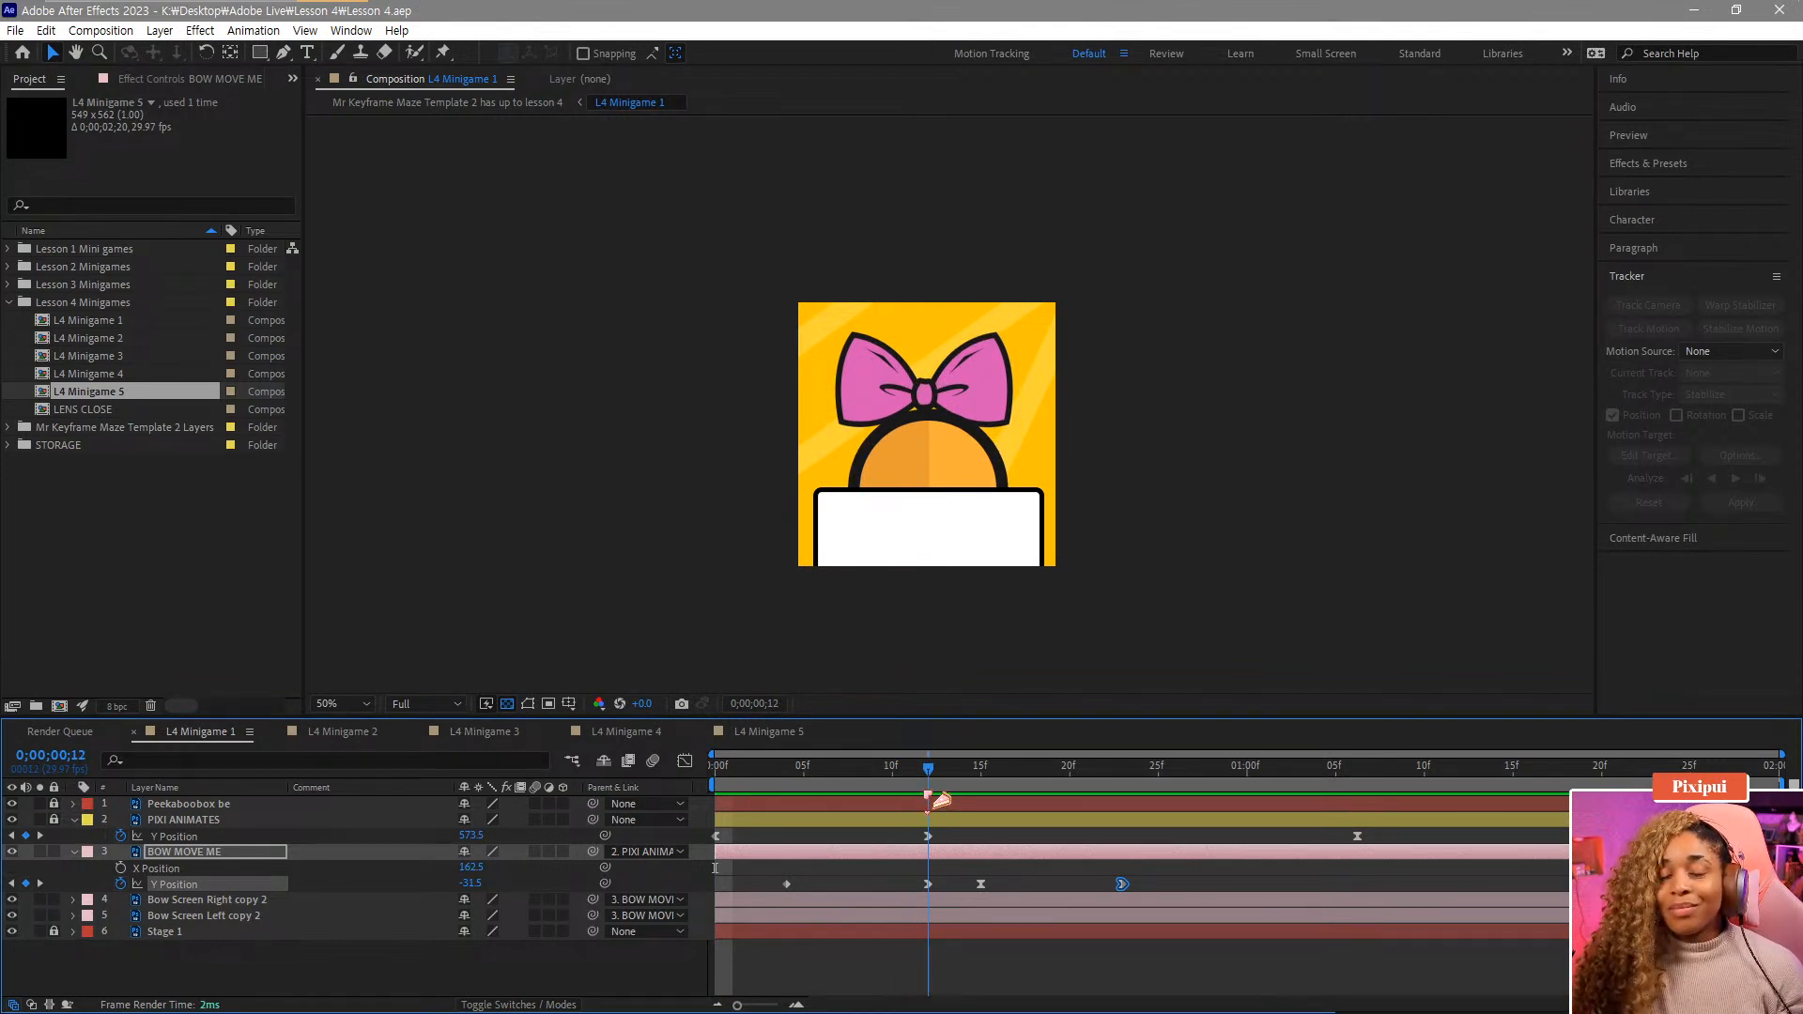
mouse_move(940, 800)
mouse_down()
mouse_move(723, 800)
mouse_move(955, 826)
mouse_move(921, 823)
mouse_up()
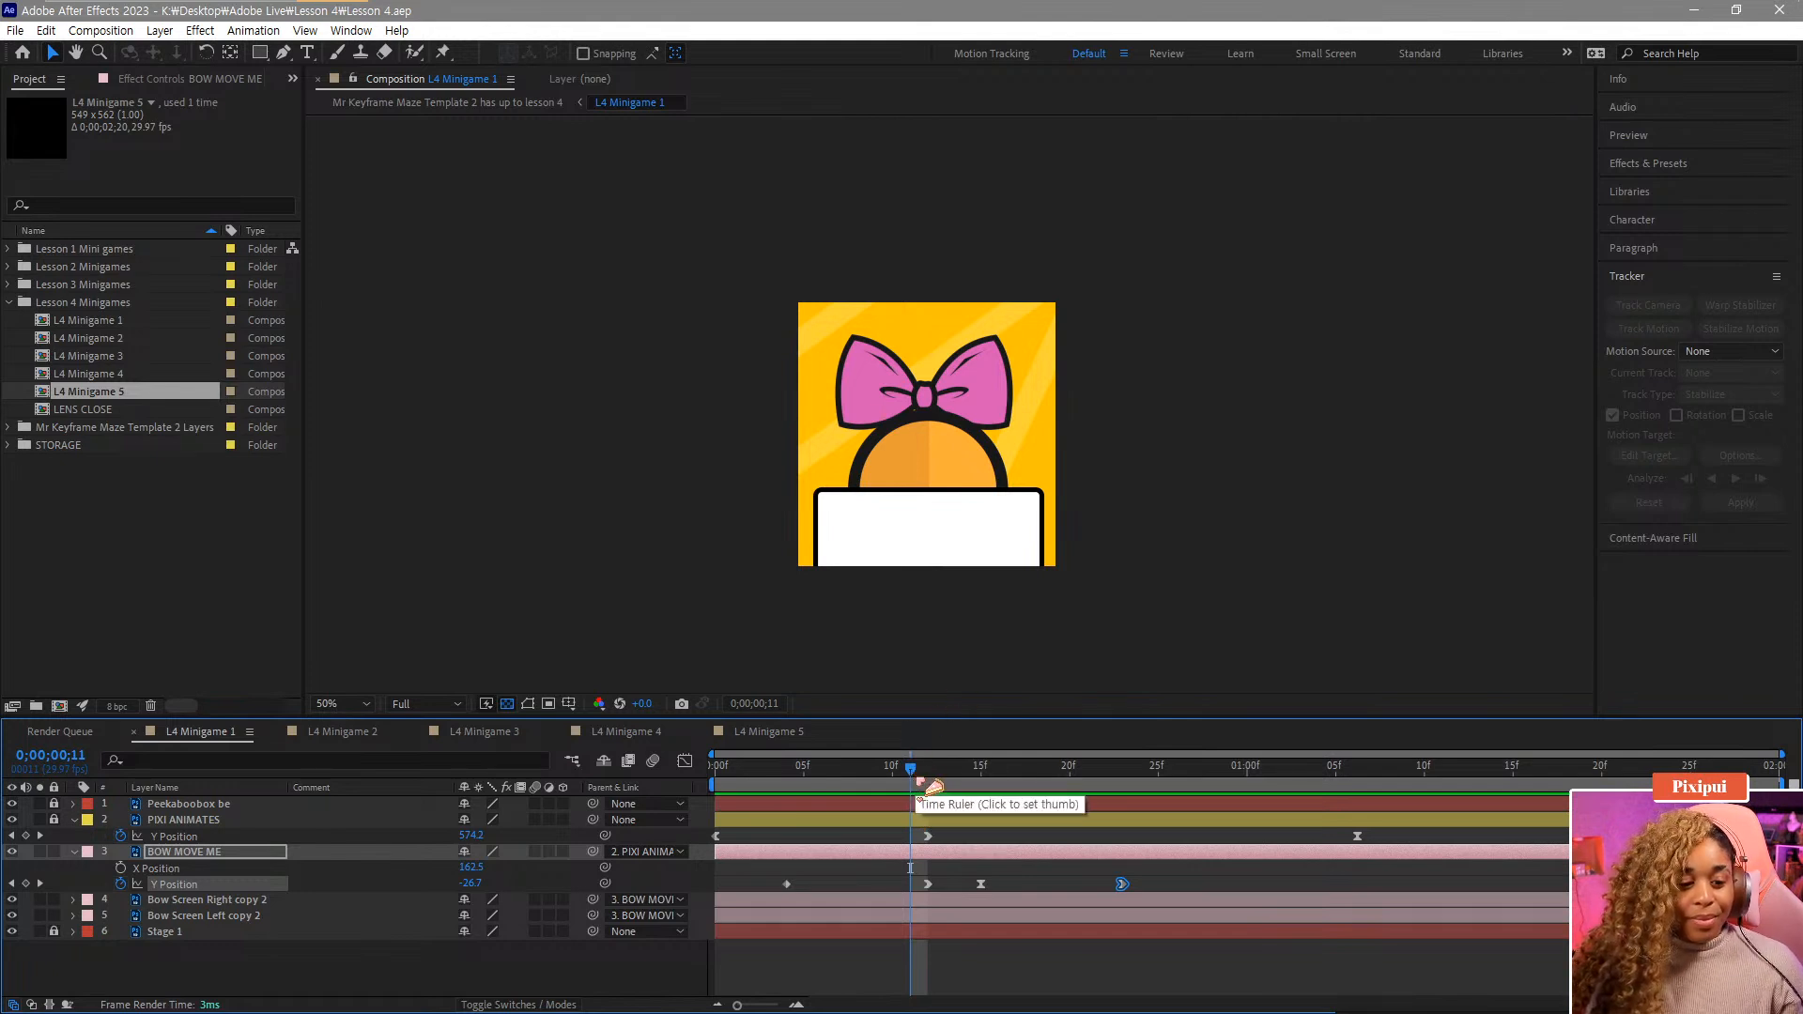
mouse_move(920, 781)
mouse_down()
mouse_move(894, 796)
mouse_move(943, 805)
mouse_up()
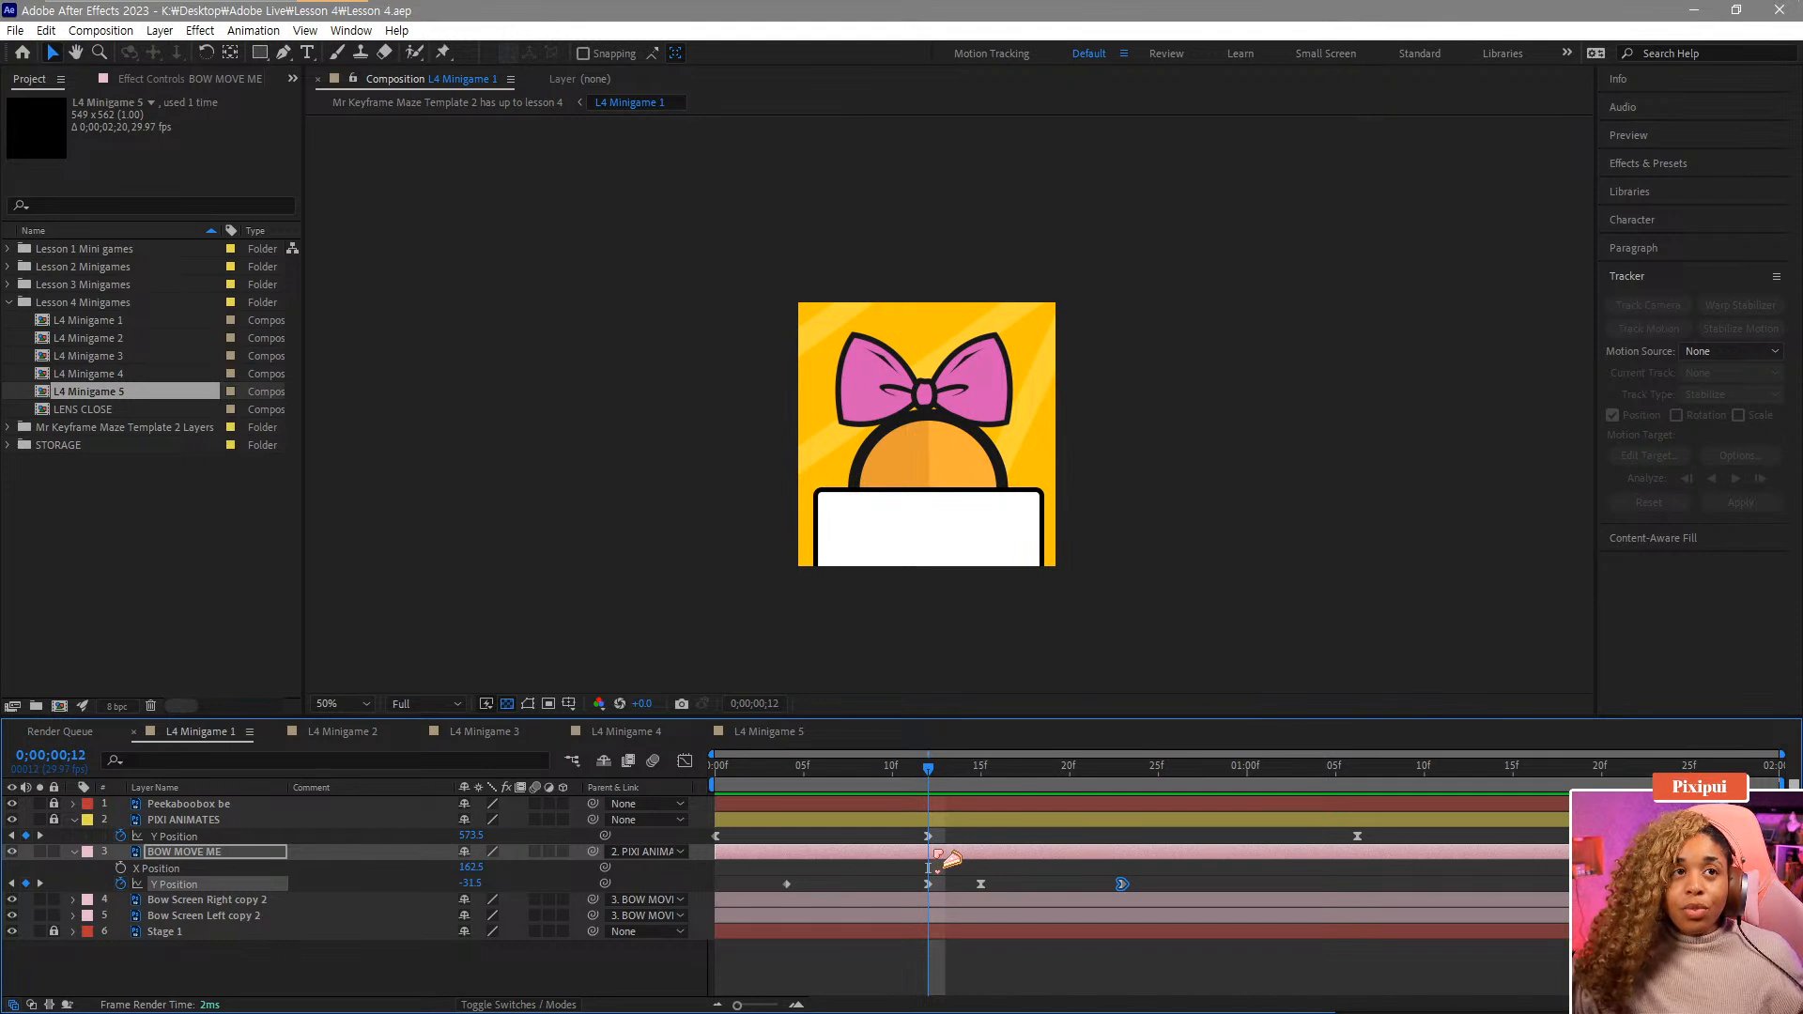
click(195, 855)
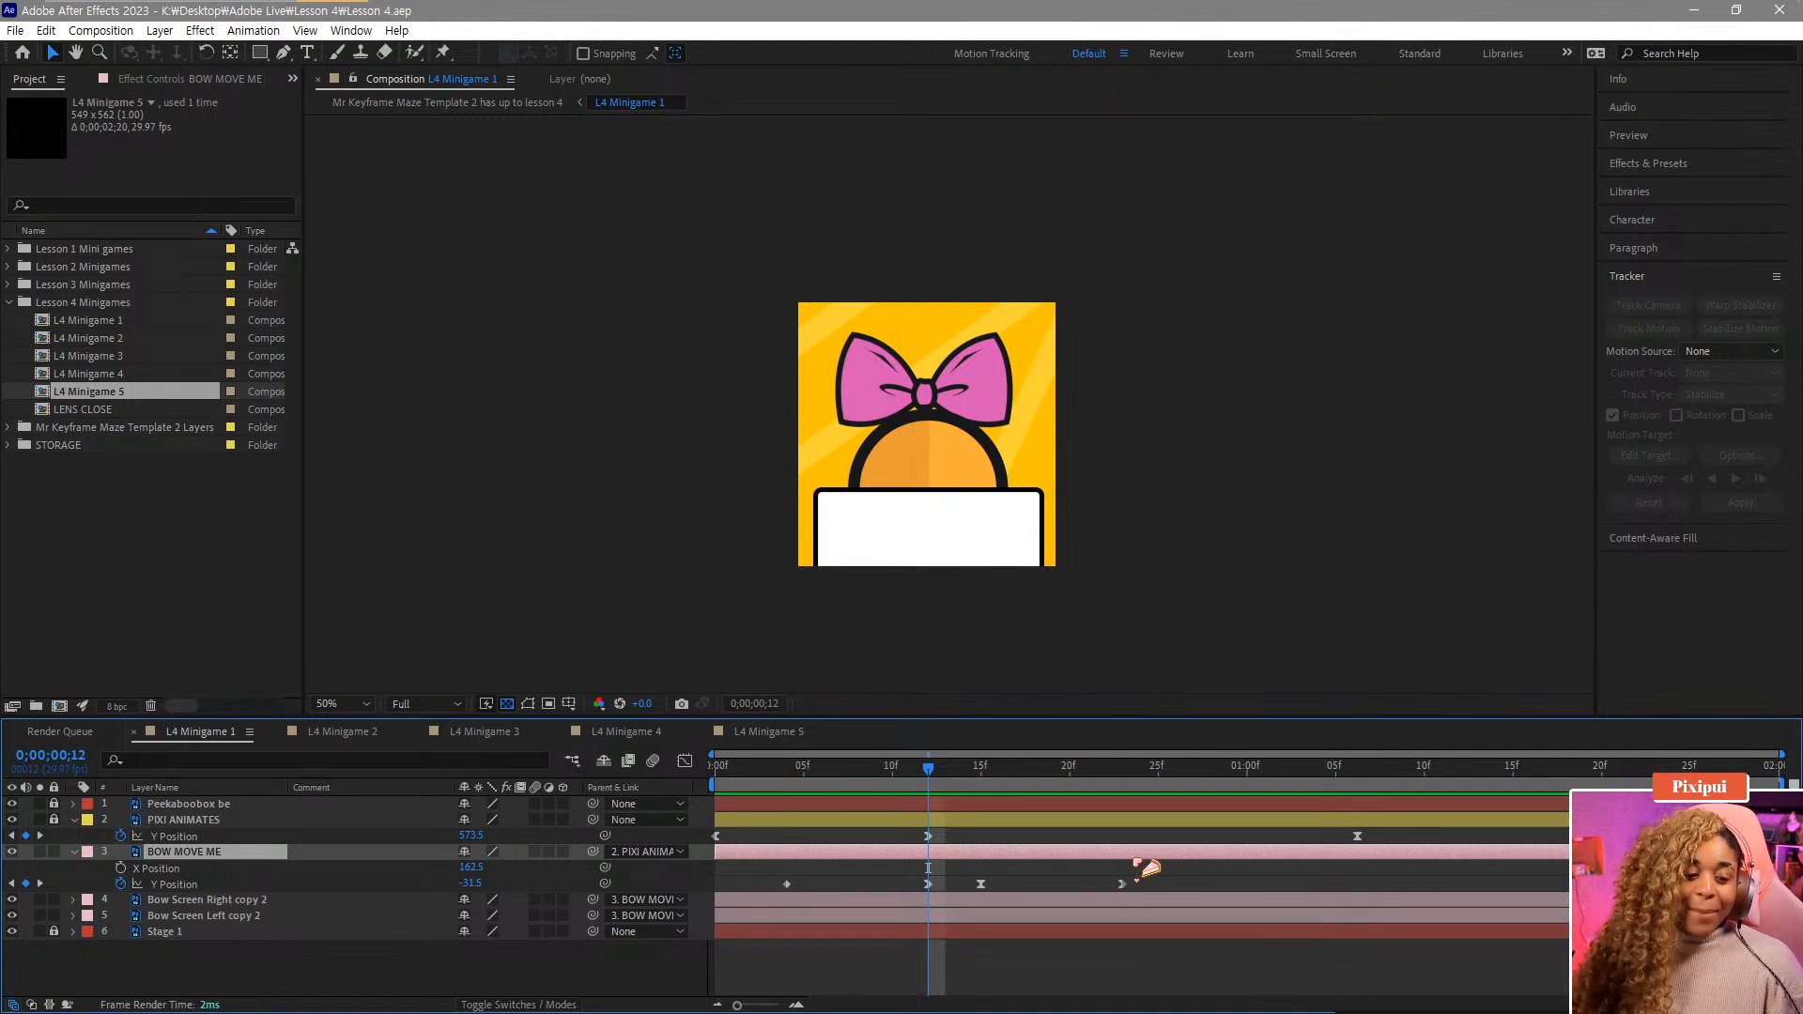
click(219, 904)
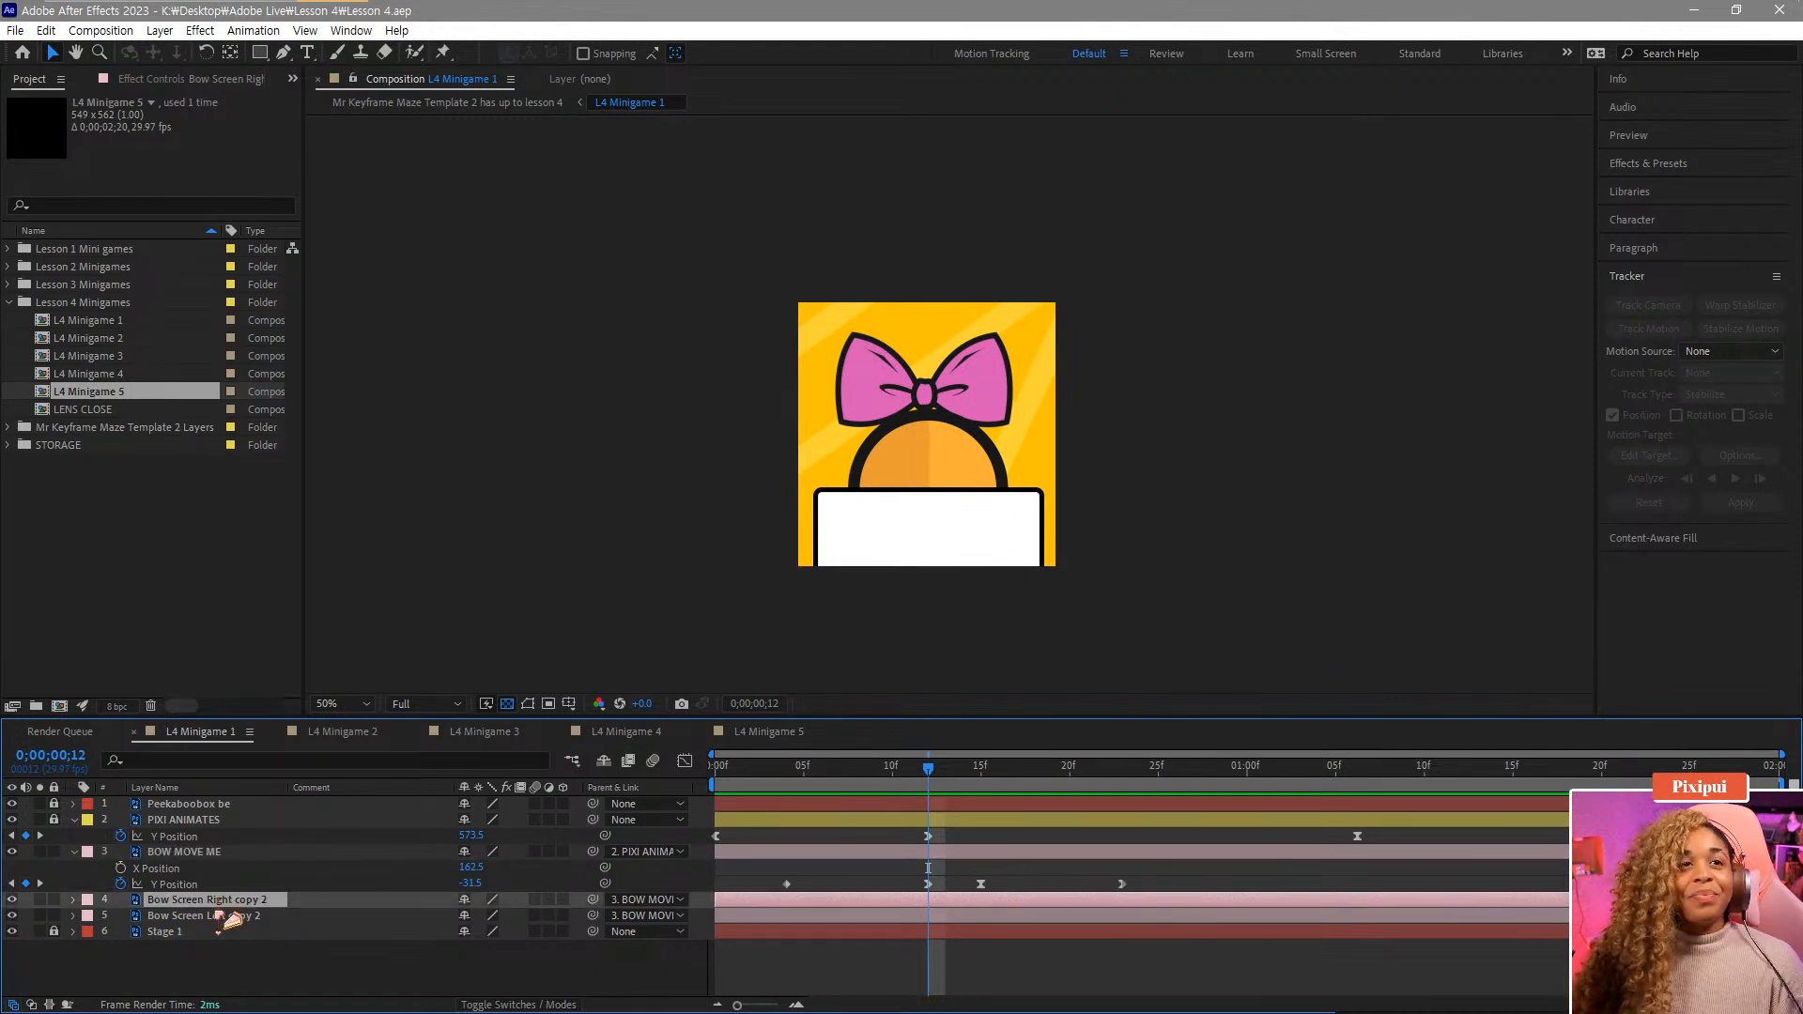
shift+click(223, 919)
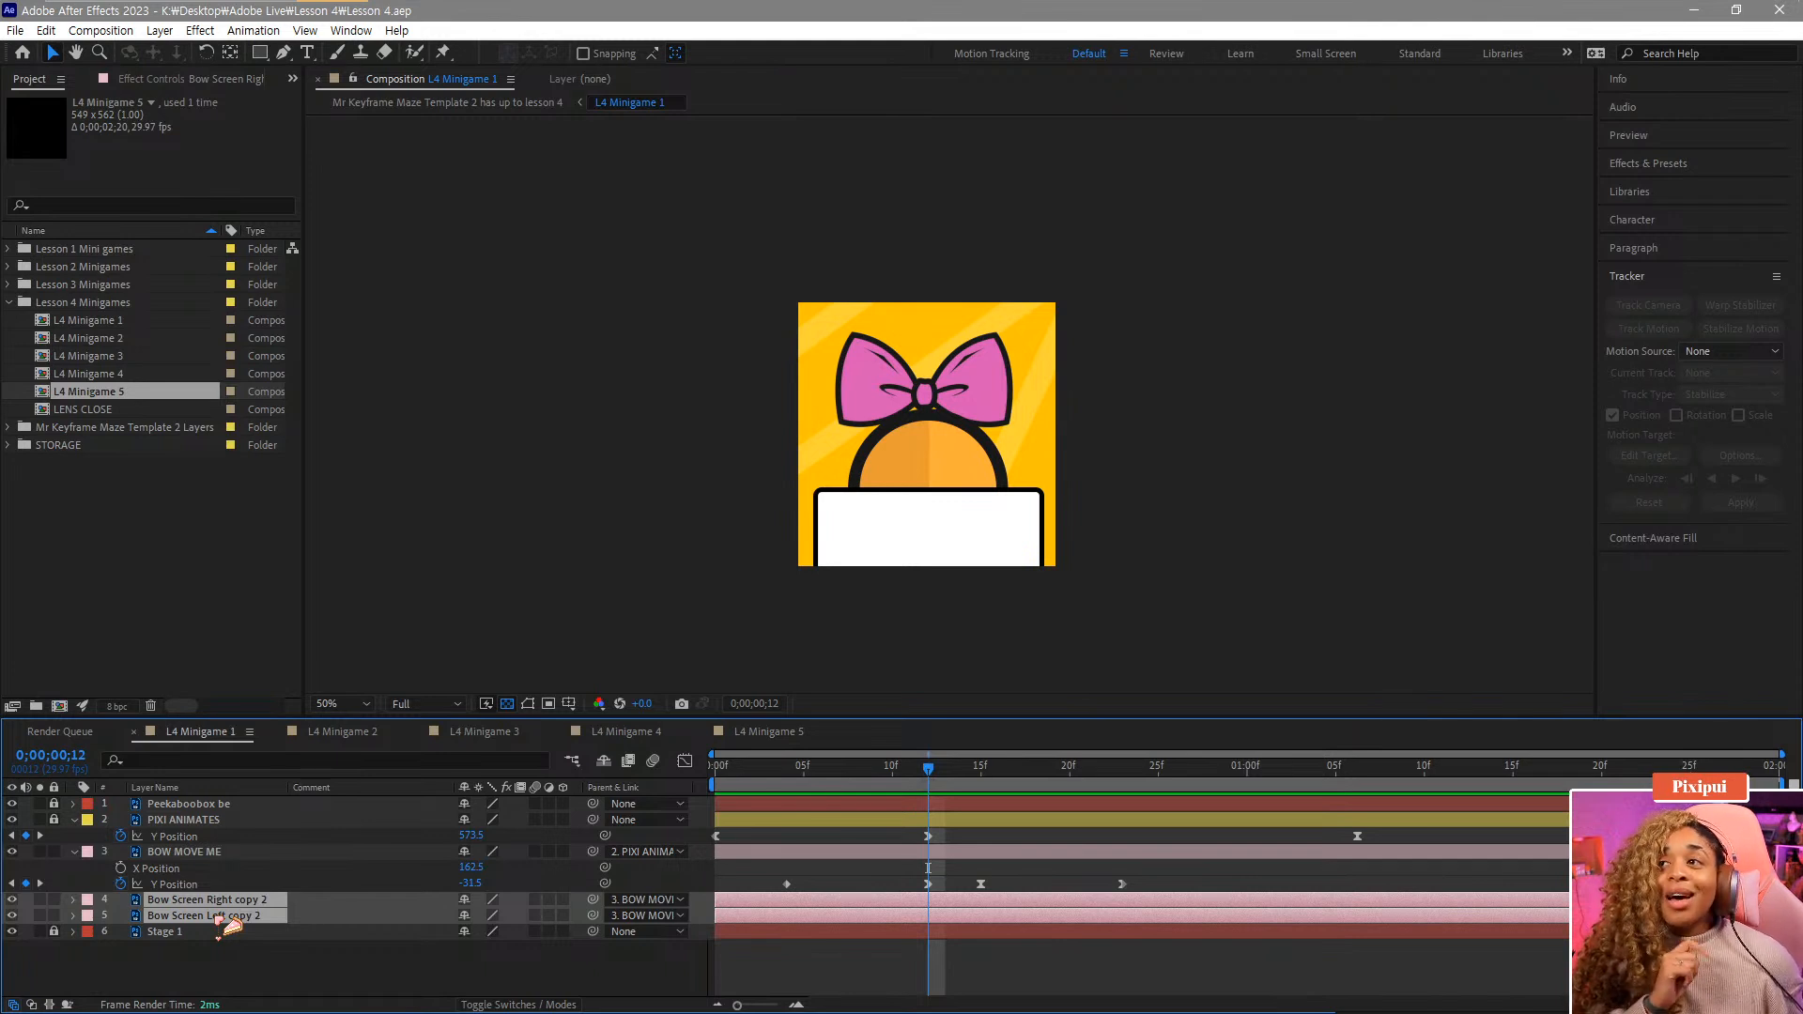
key(r)
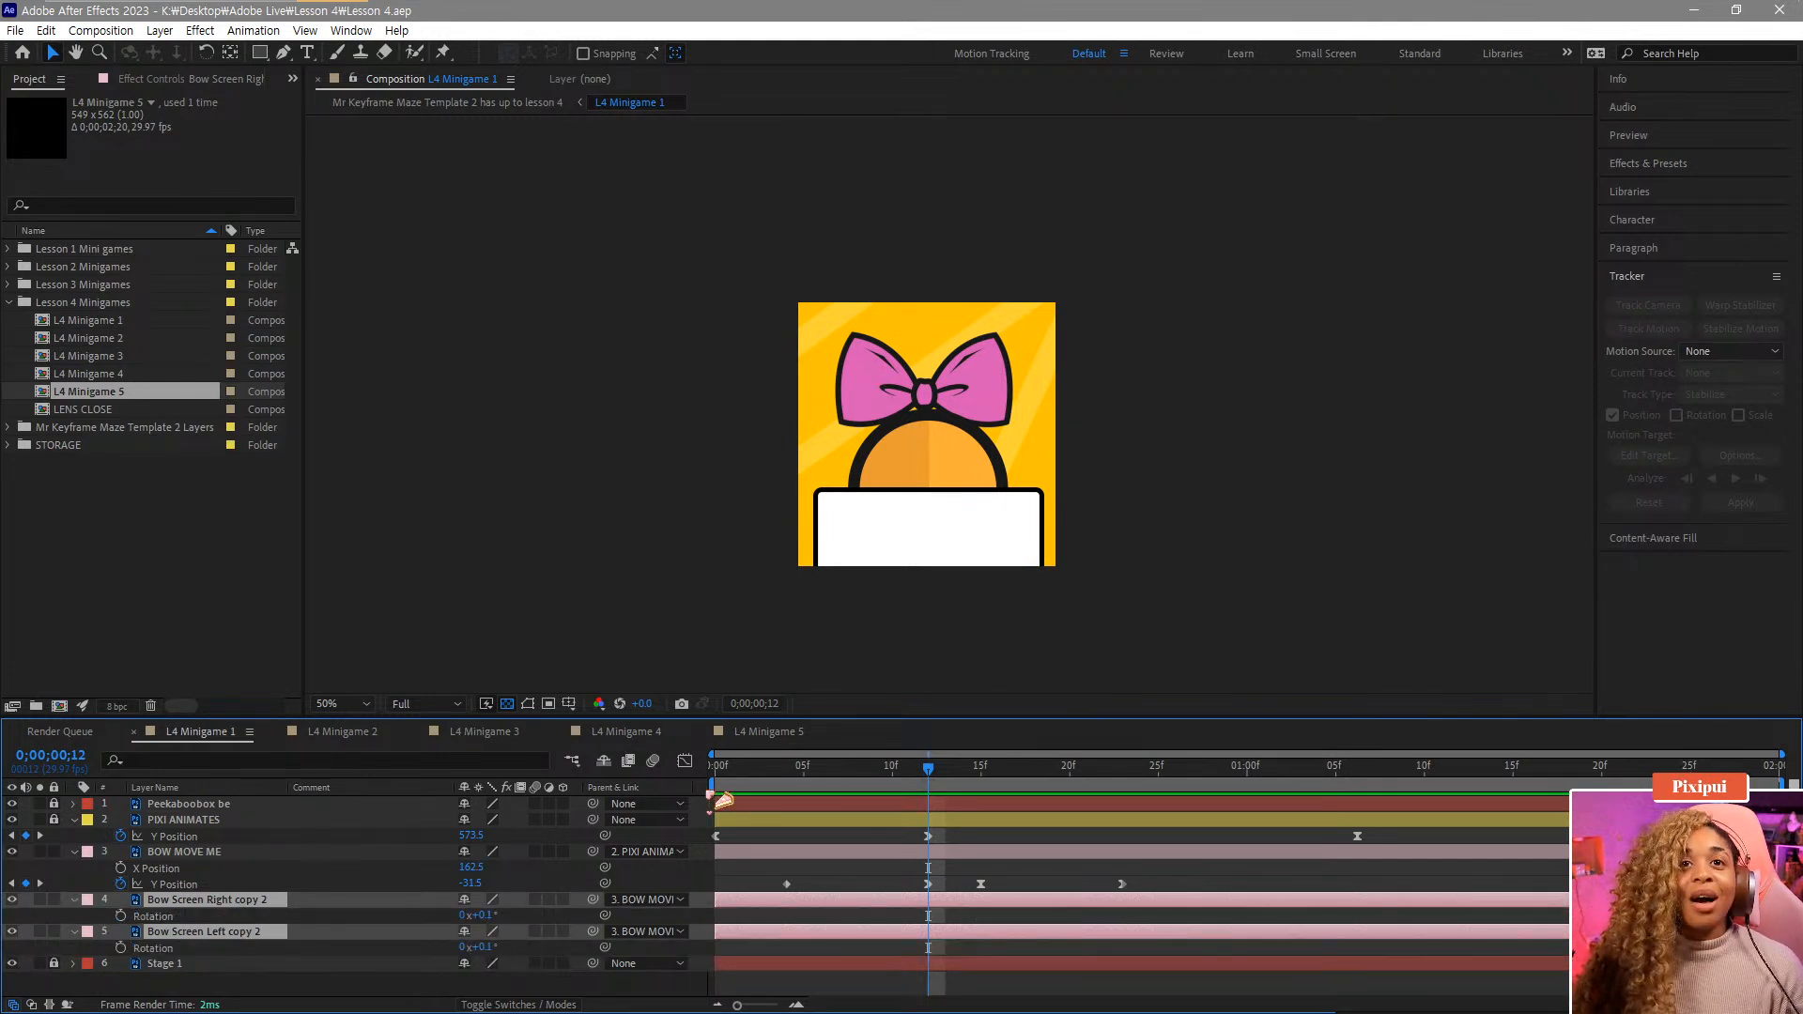
Start Rotation keyframing at frame 7 on both bow side layers.
click(907, 783)
drag(900, 783, 858, 789)
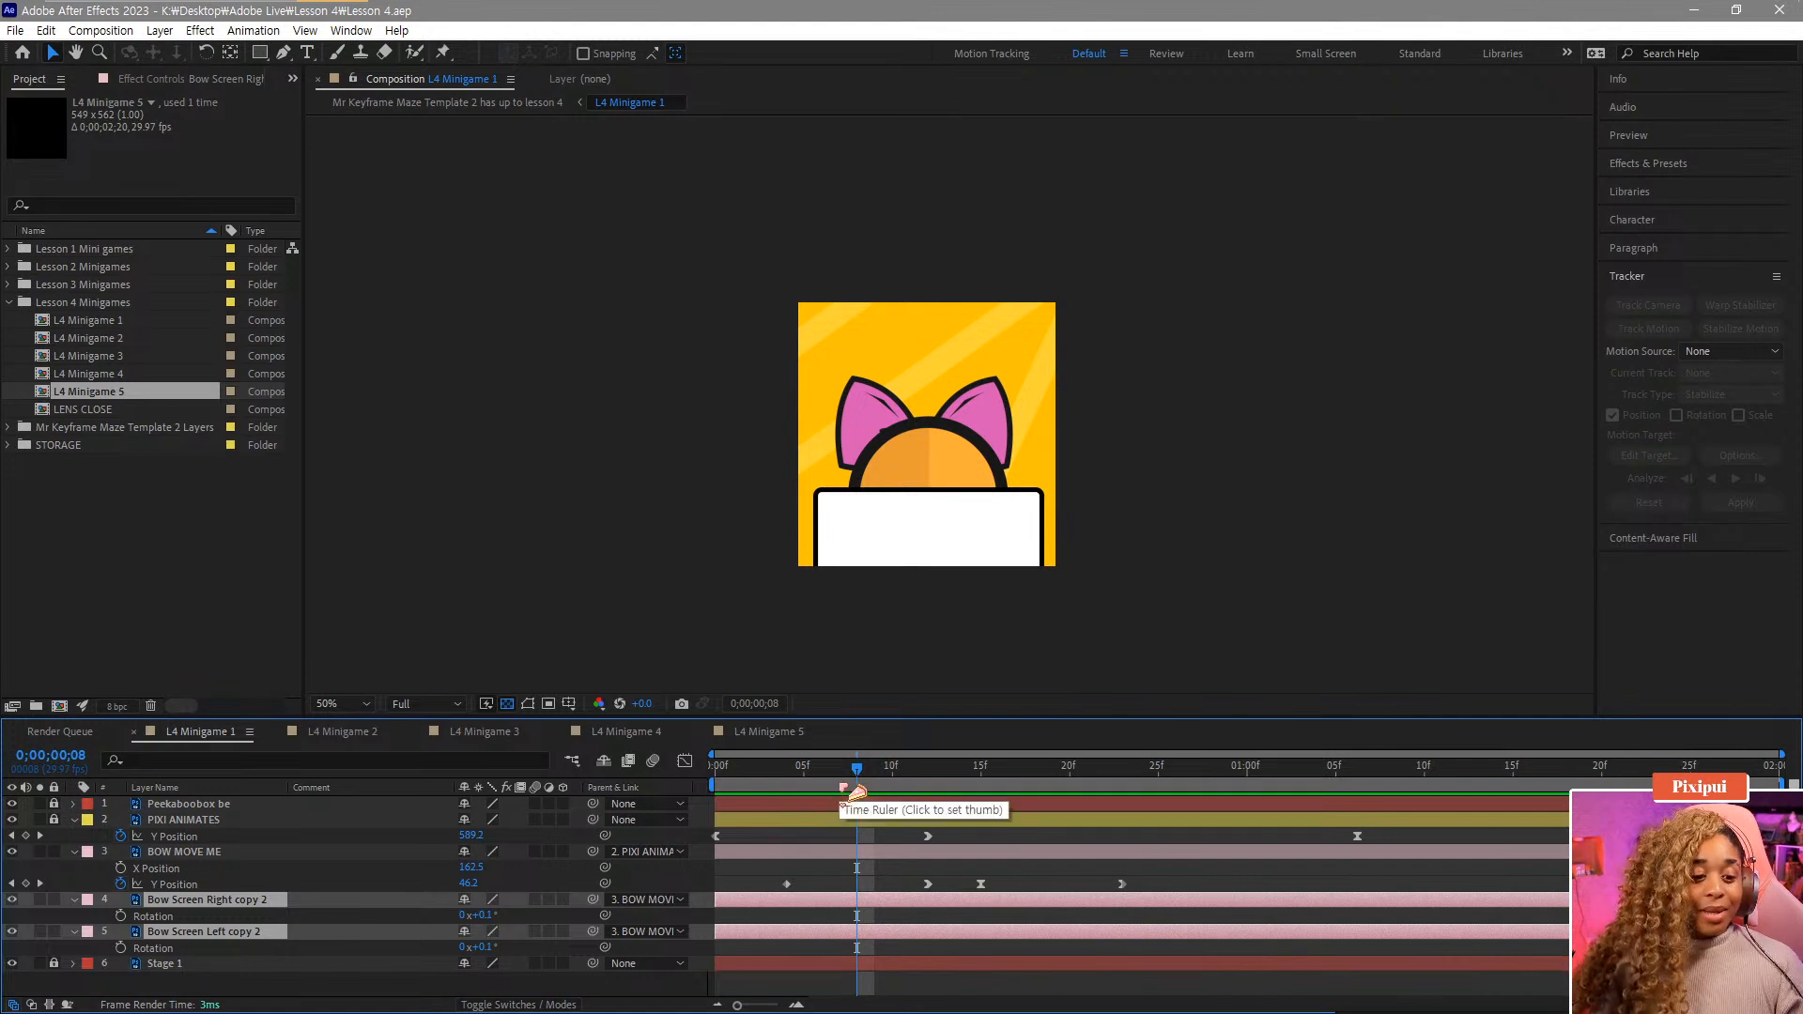
click(857, 921)
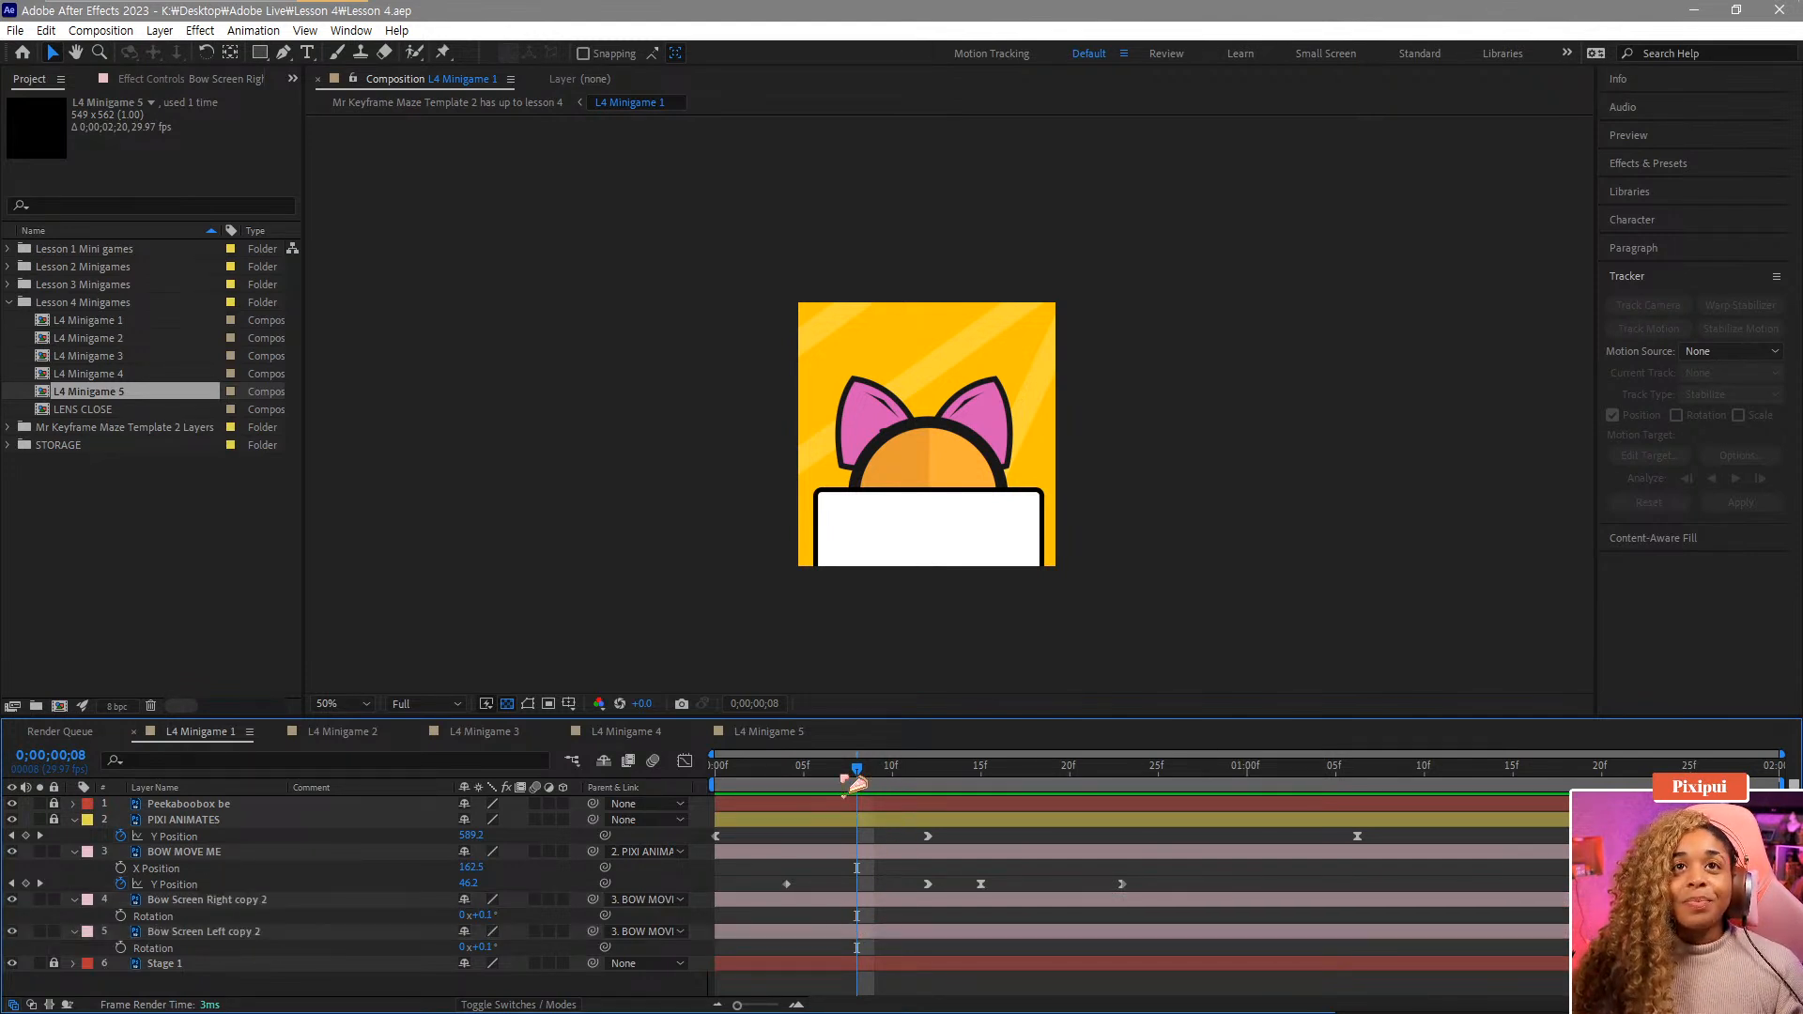
drag(853, 772, 839, 769)
click(122, 916)
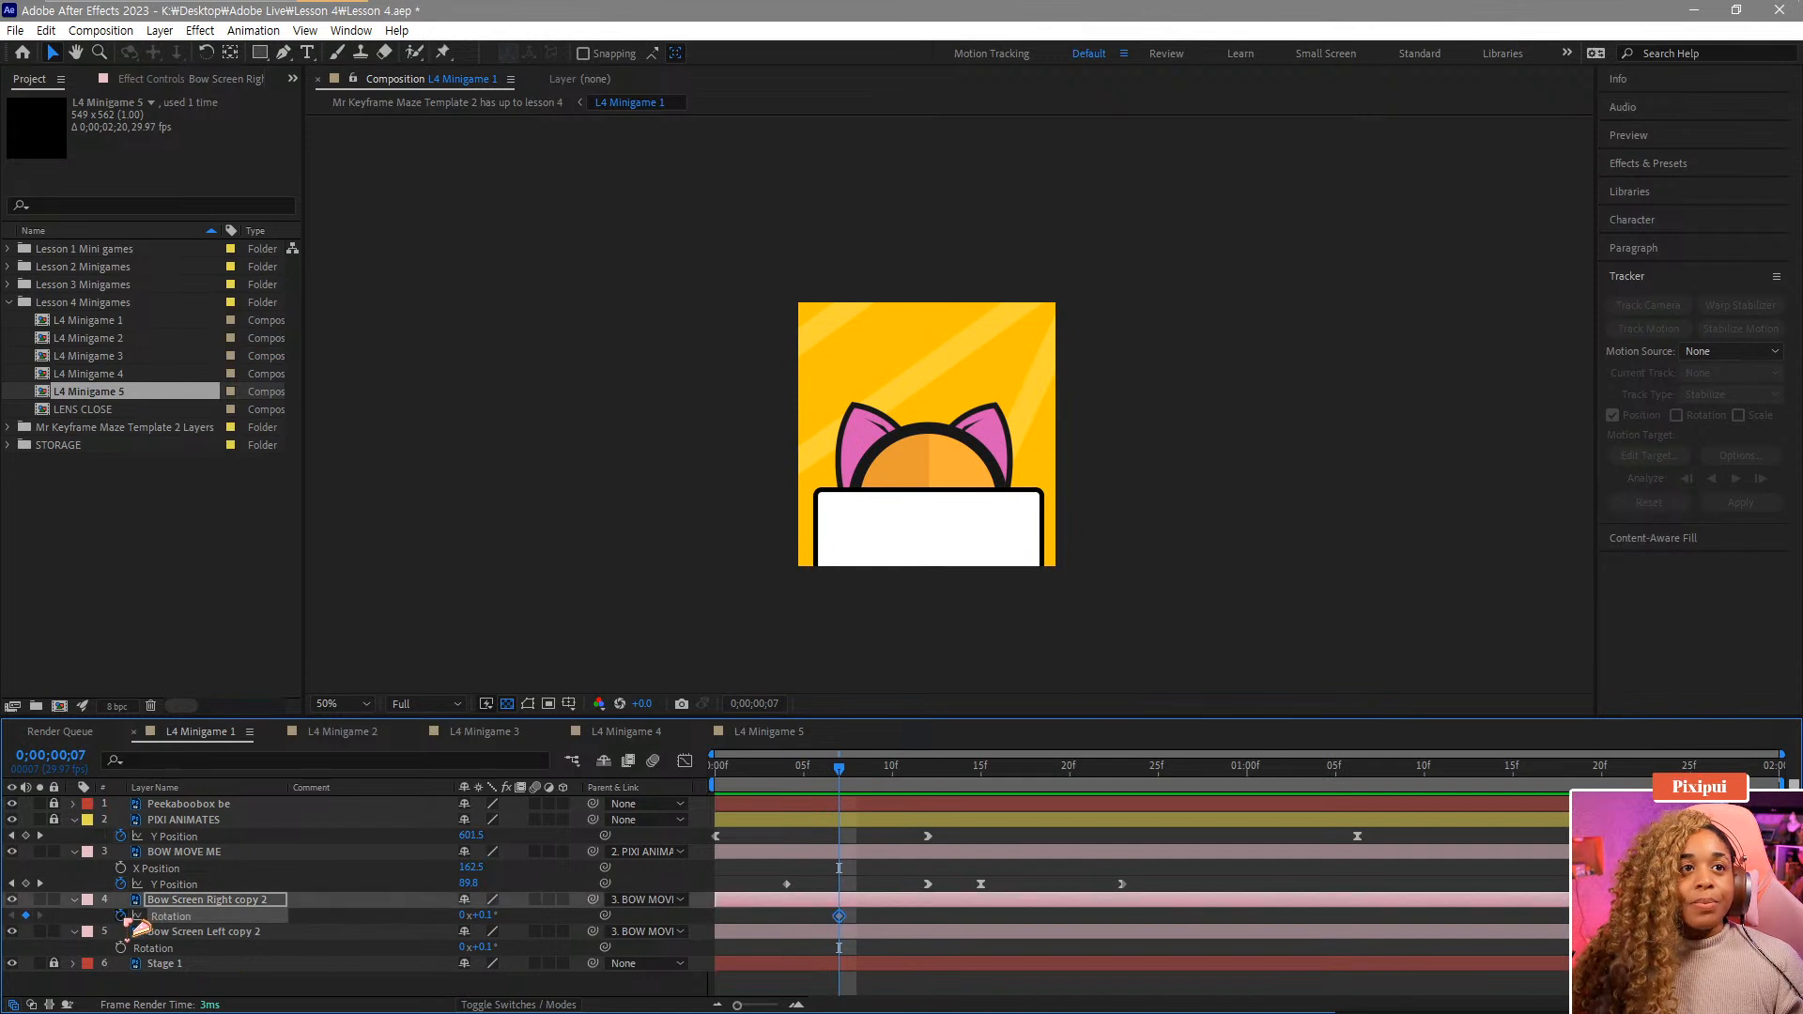
click(121, 948)
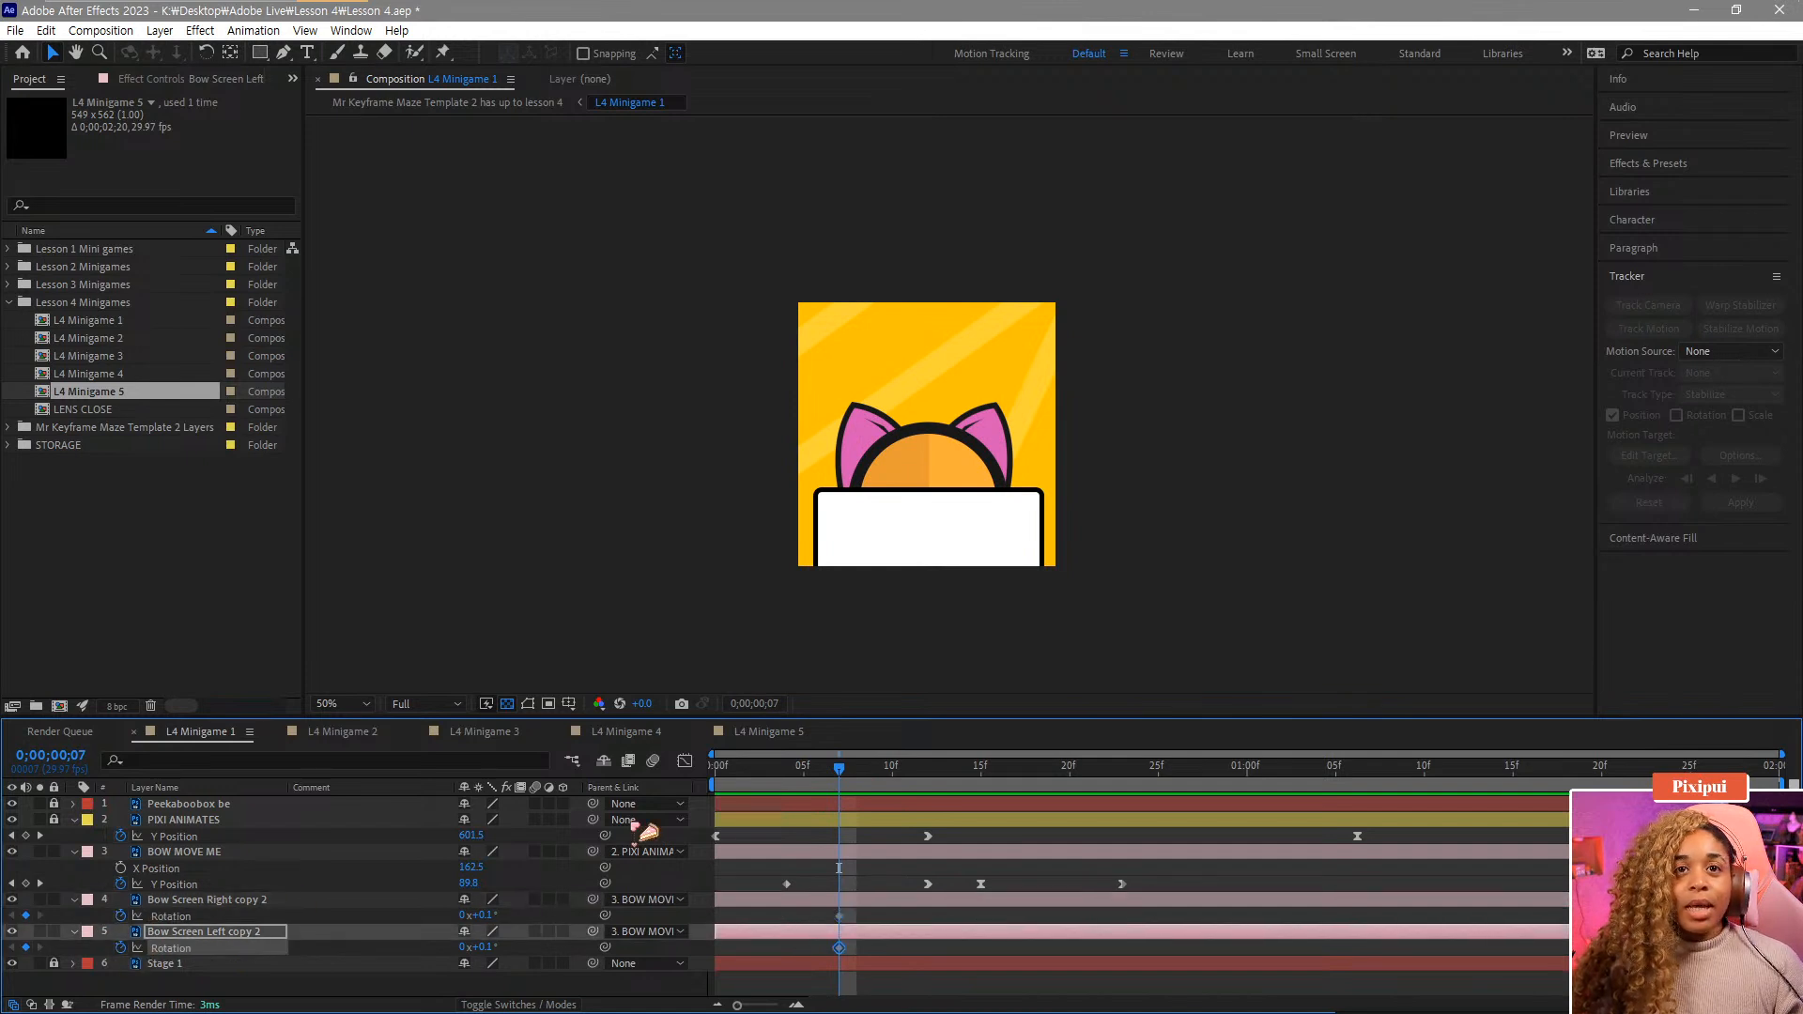
Move both layers' frame-7 Rotation keyframes later, to about 1 second 11 frames.
shift+click(840, 916)
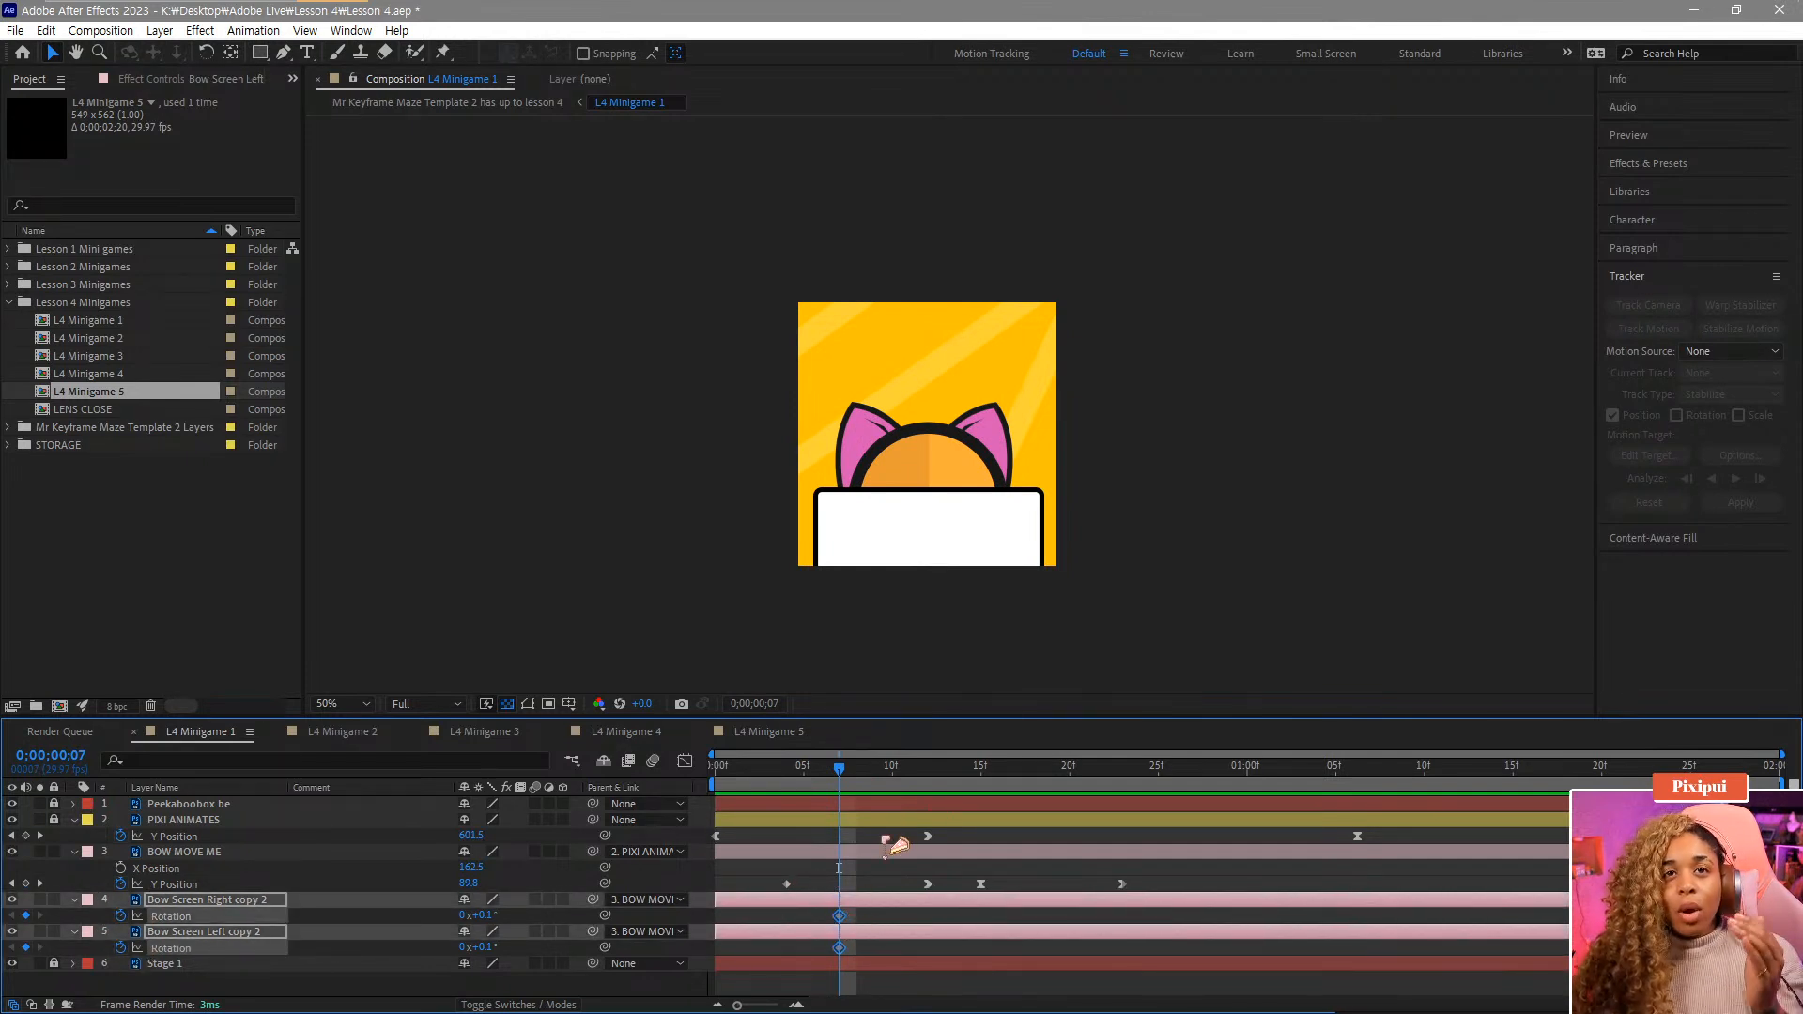
drag(939, 772, 1196, 771)
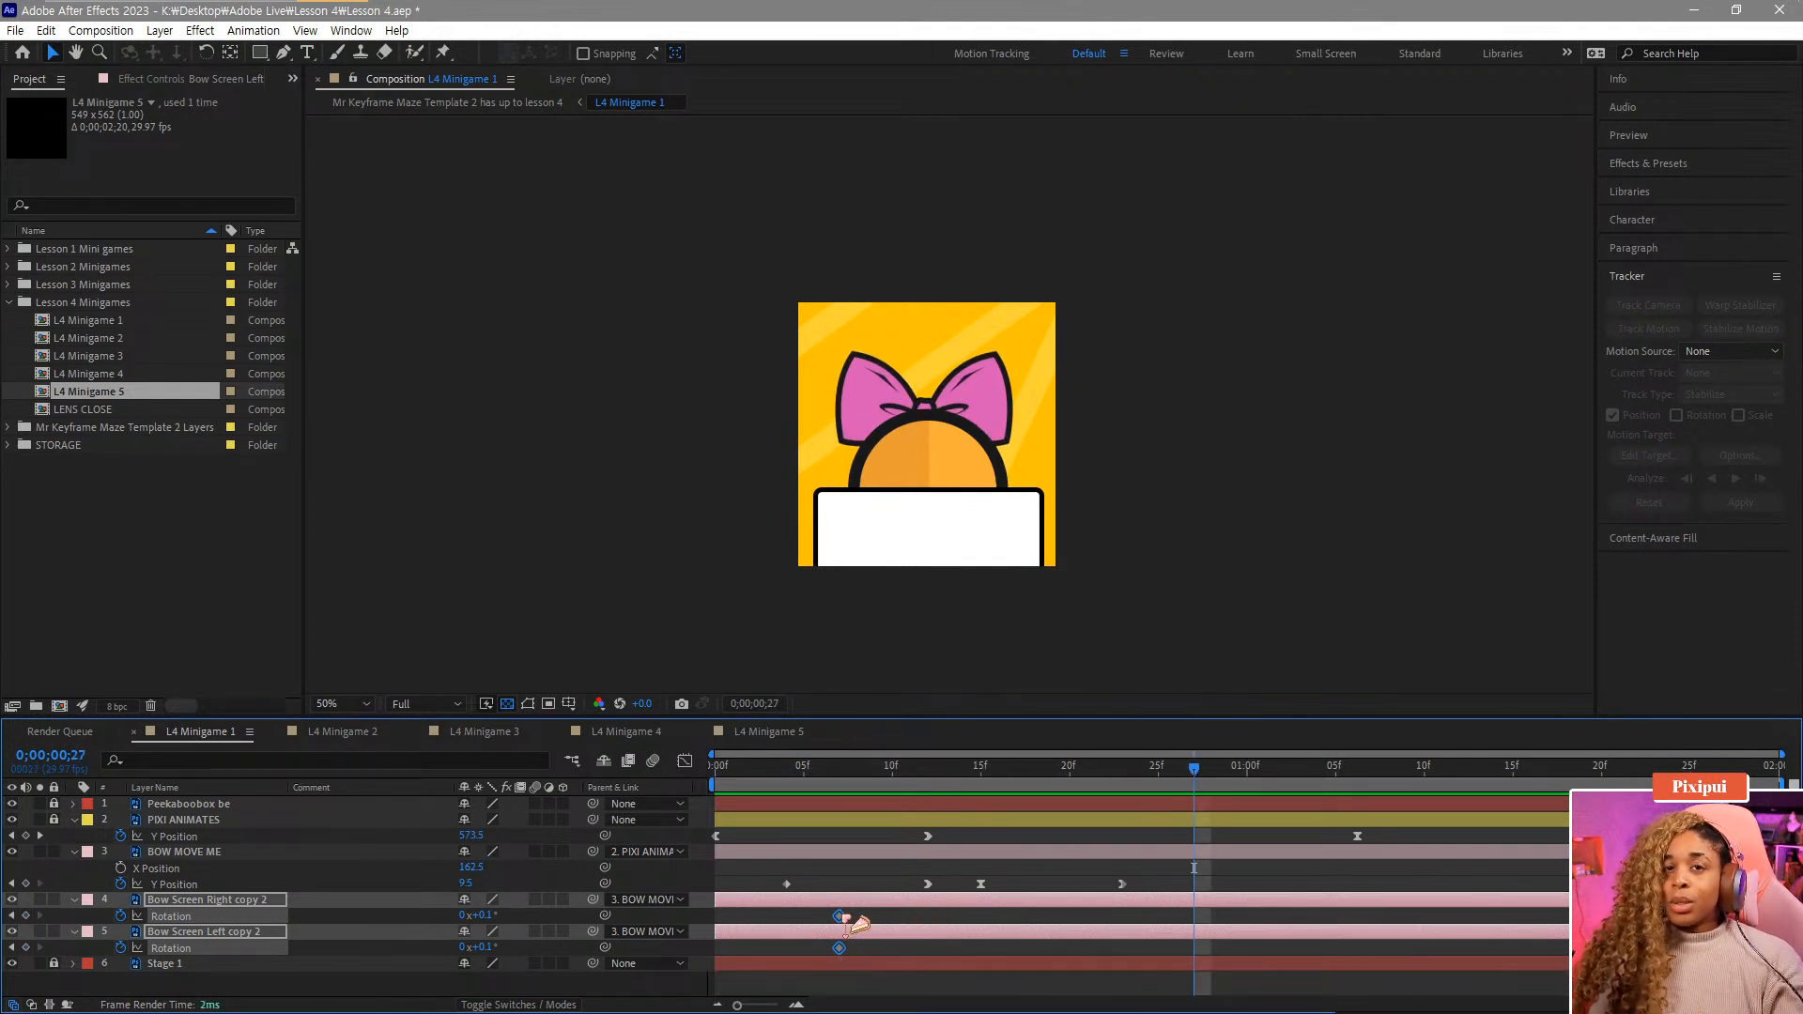
drag(843, 919, 1458, 929)
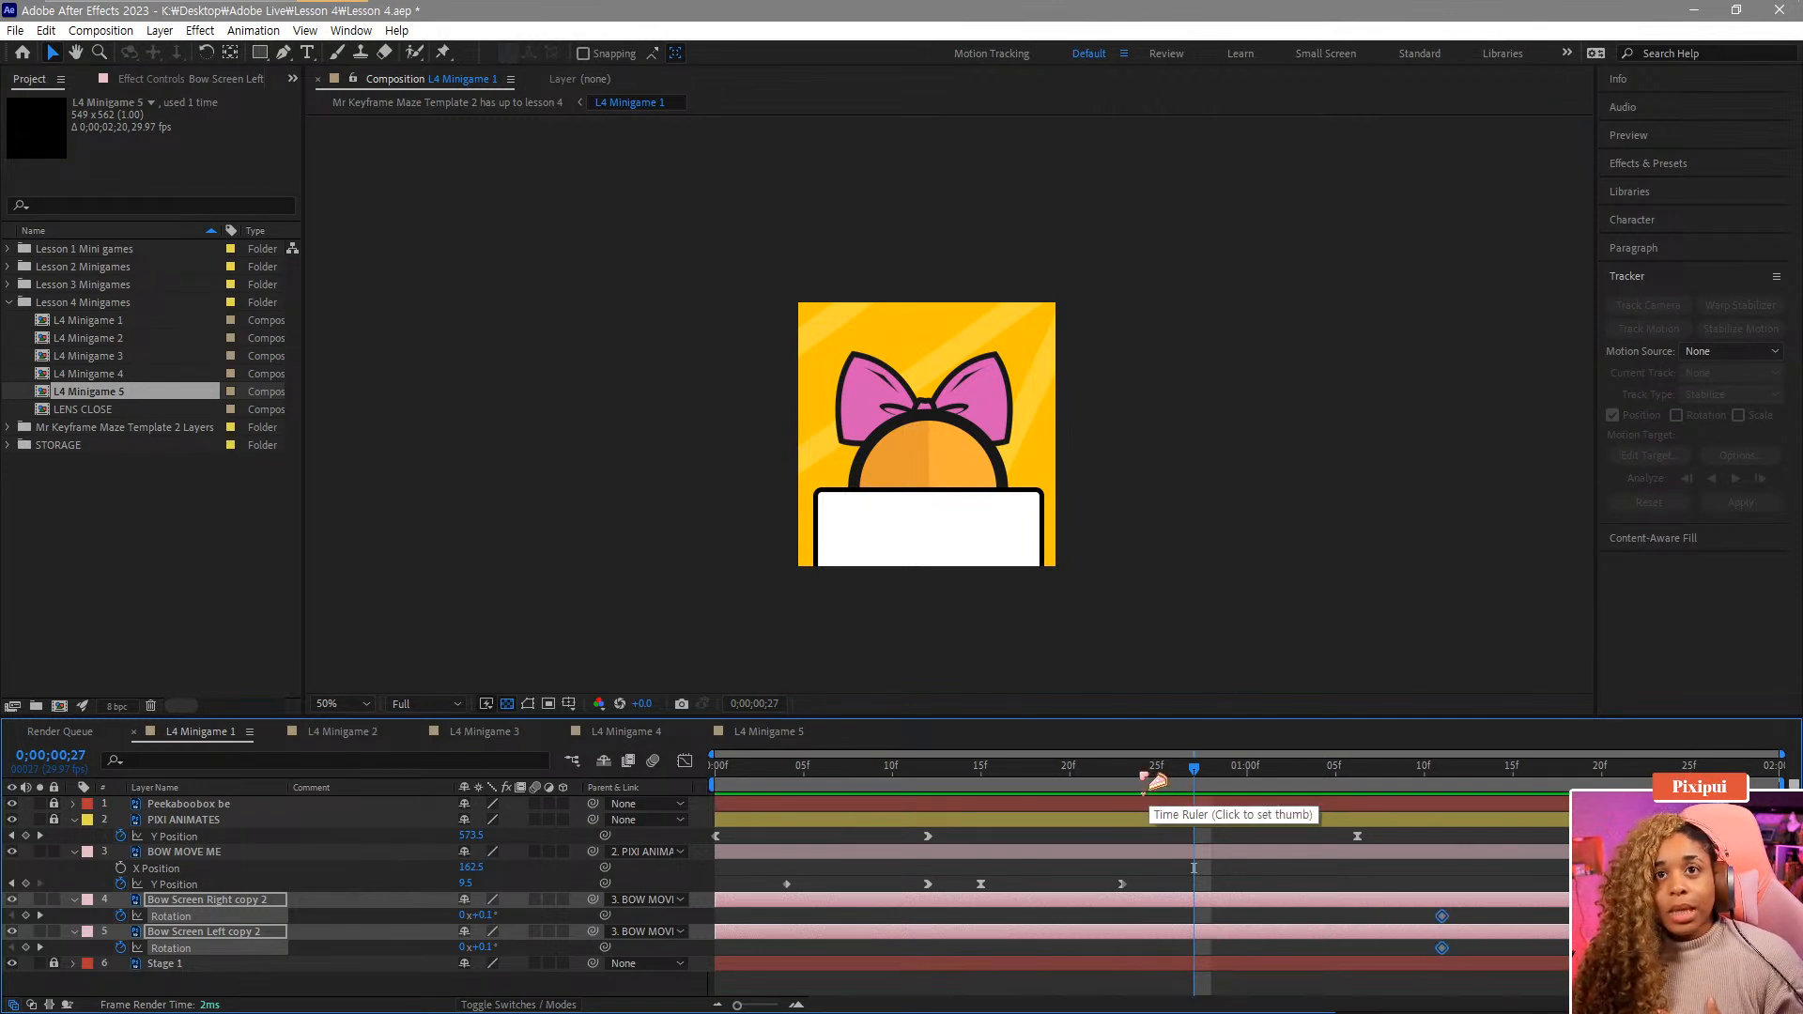
Add Rotation keyframes at frame 16 on both bow side layers.
click(1140, 776)
drag(1150, 777, 999, 777)
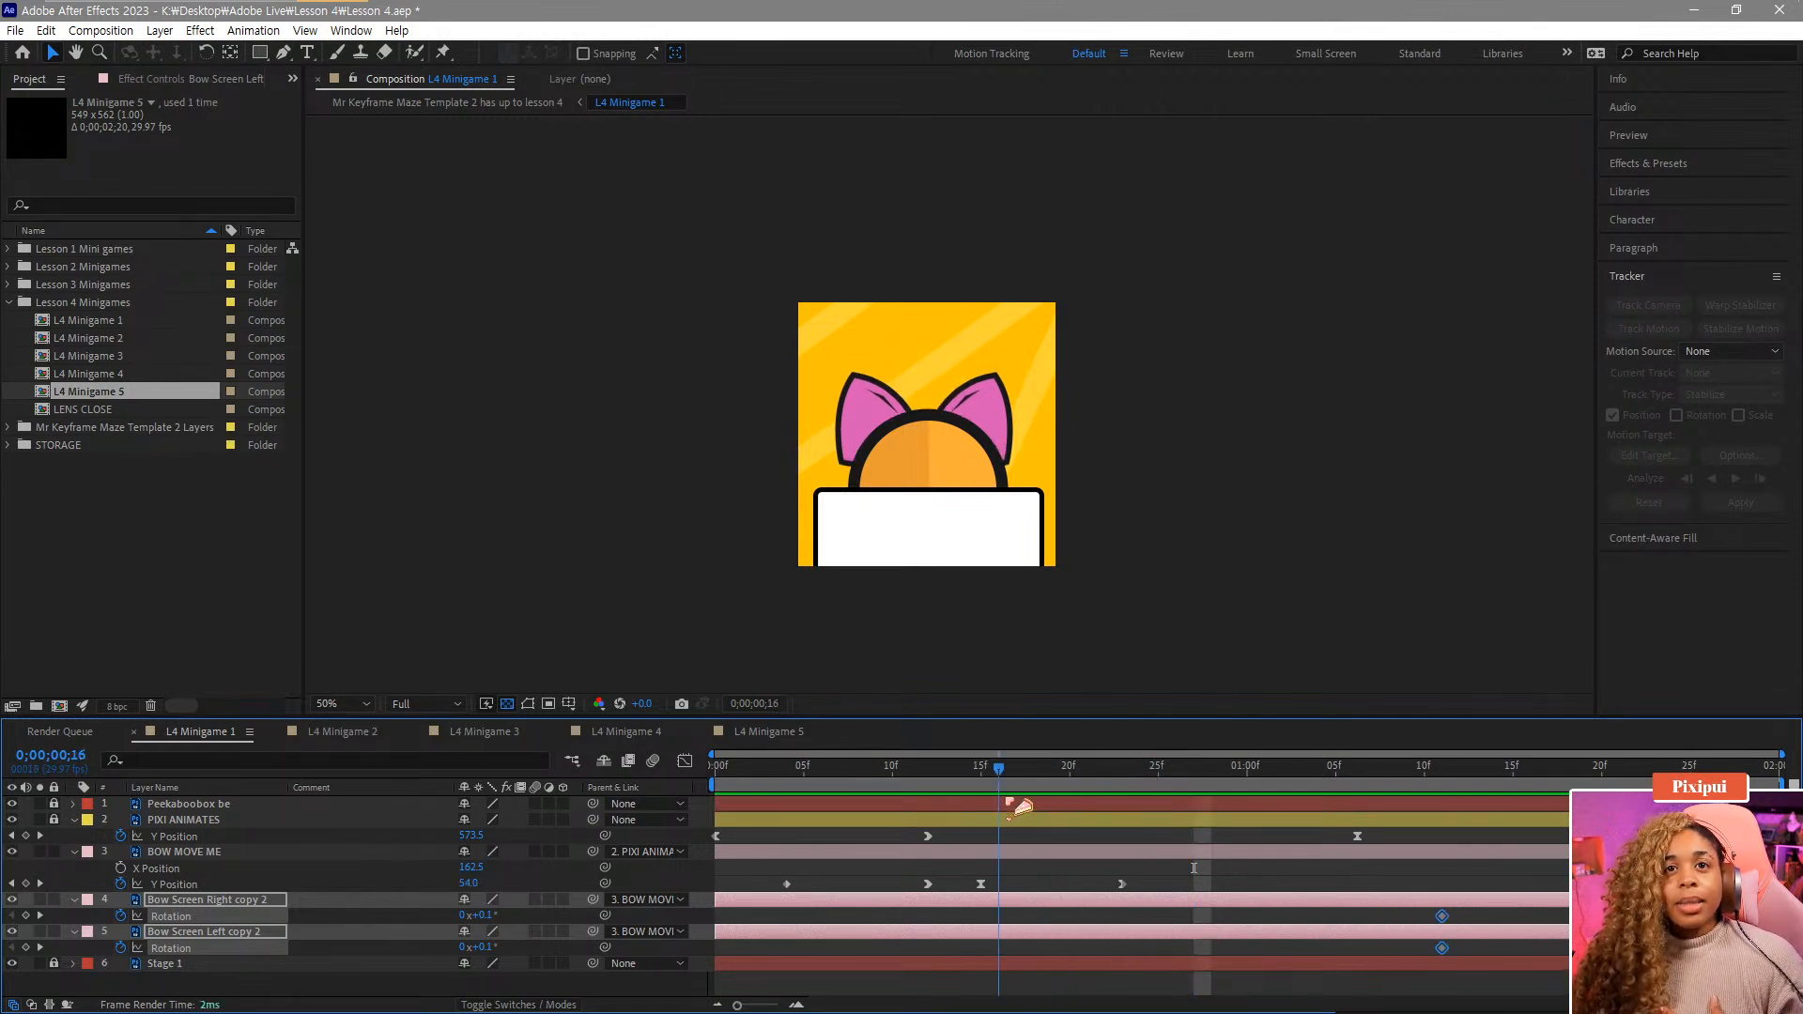
click(25, 915)
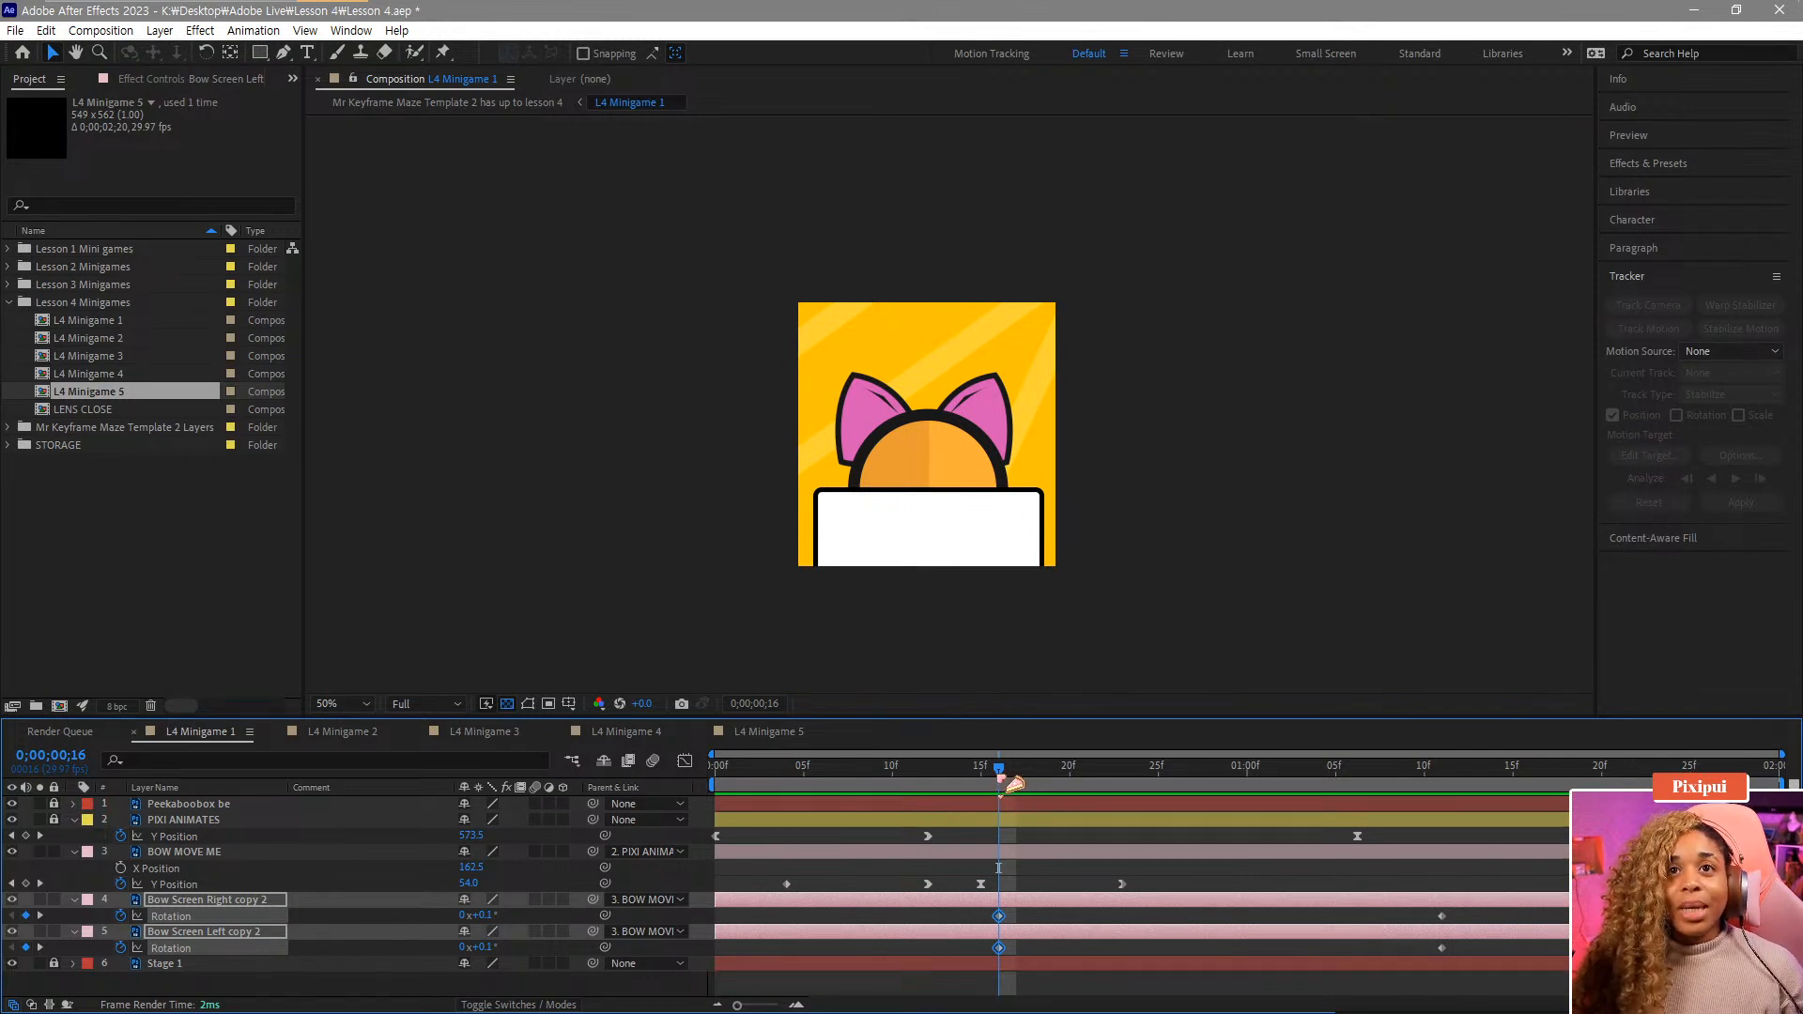
At frame 12, set the Rotation to 57.3° on the right bow layer and -64.9° on the left bow layer.
drag(1014, 782, 980, 786)
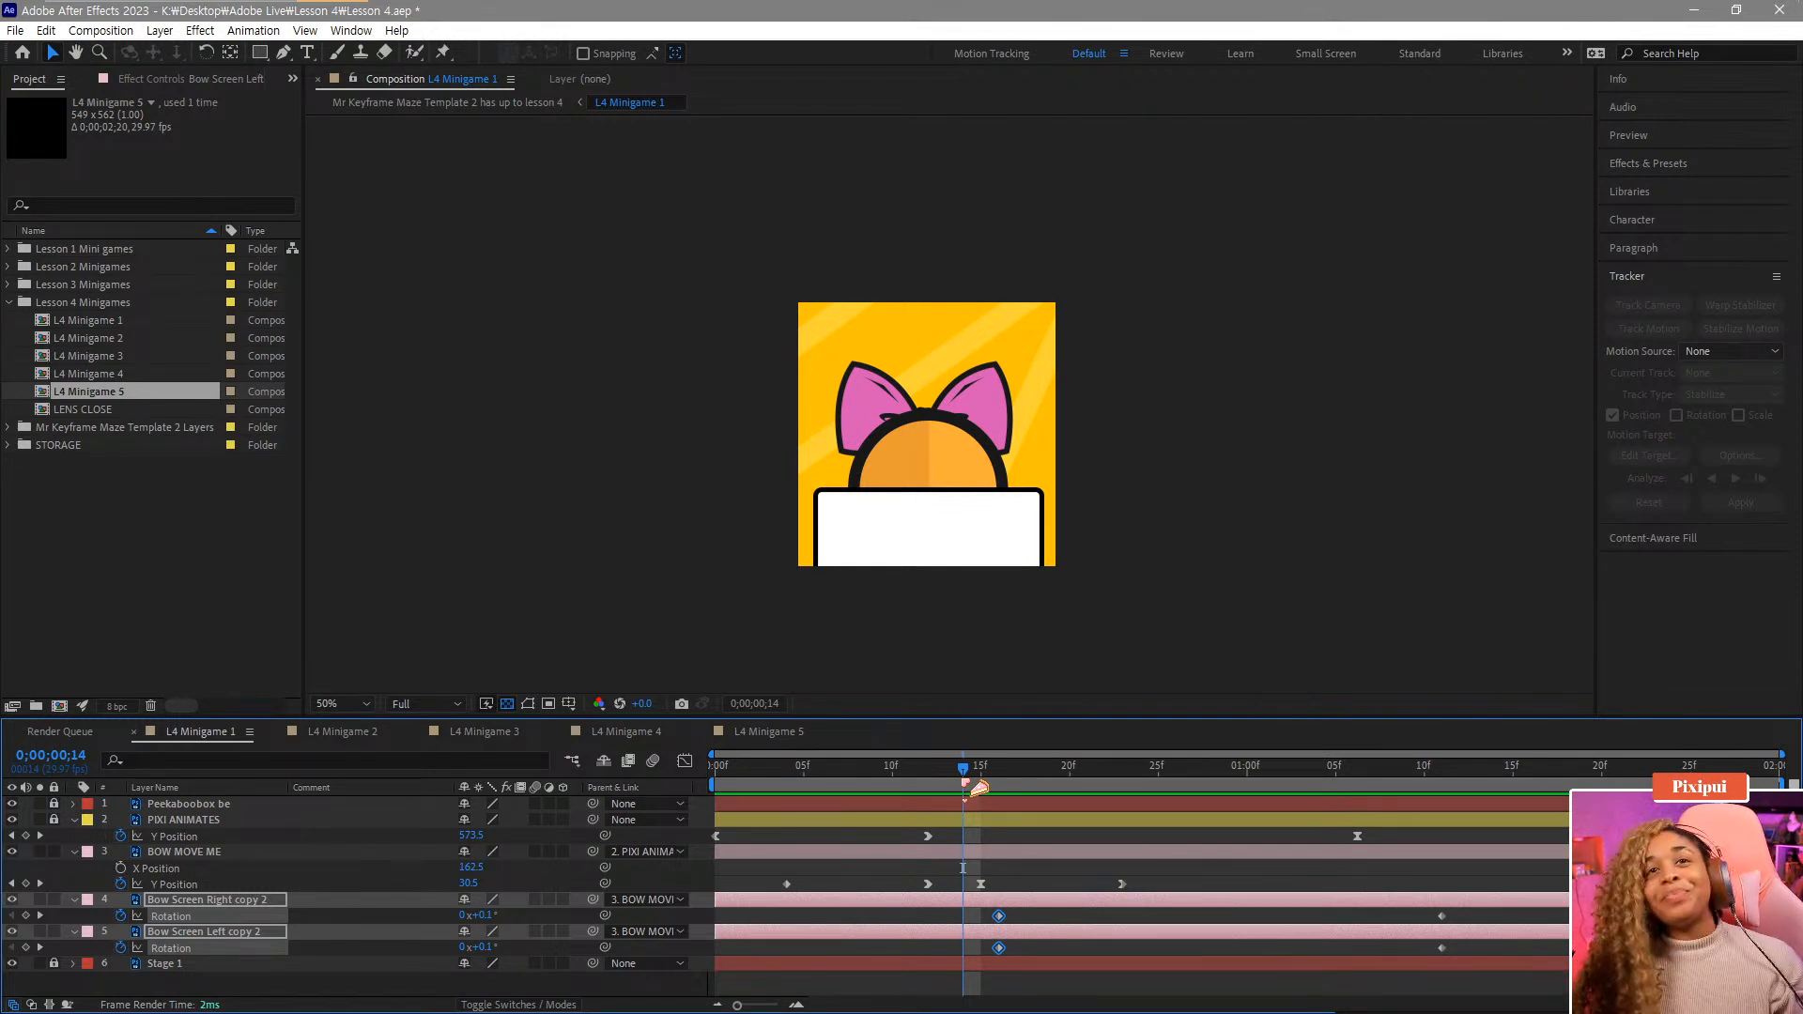
drag(976, 784, 952, 781)
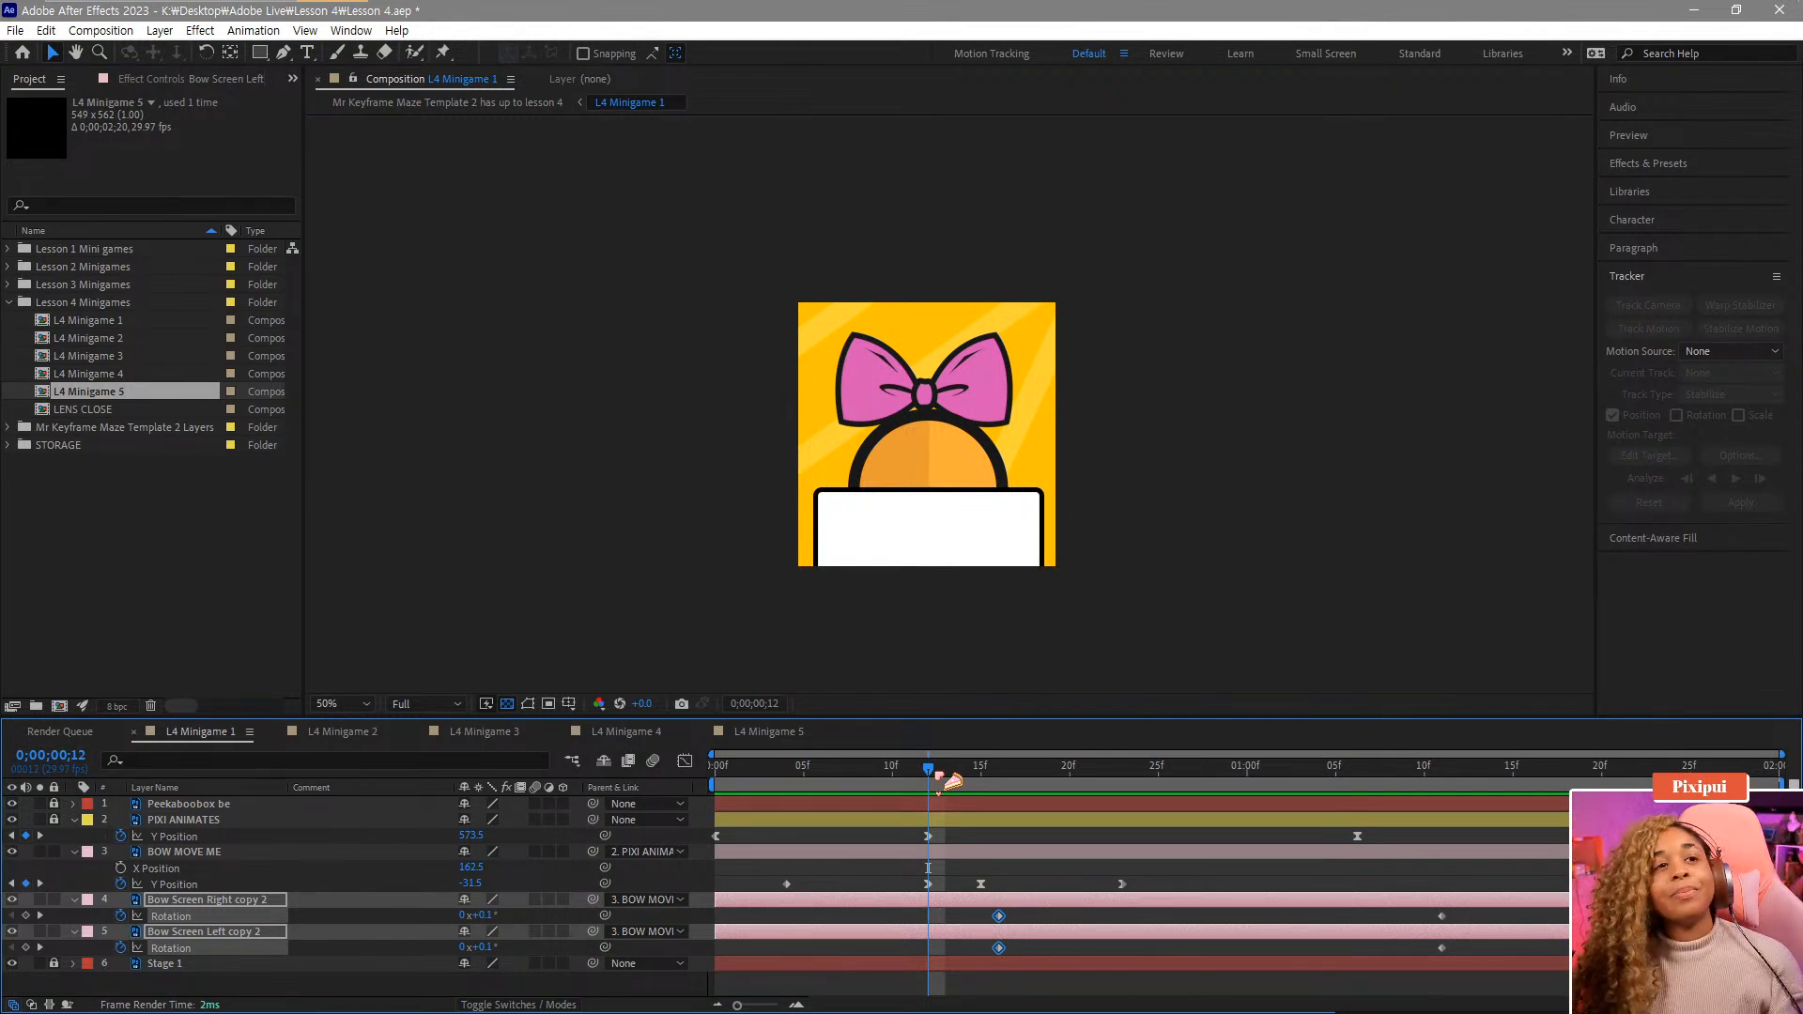
drag(477, 946, 423, 954)
key(ctrl+z)
click(434, 928)
click(509, 925)
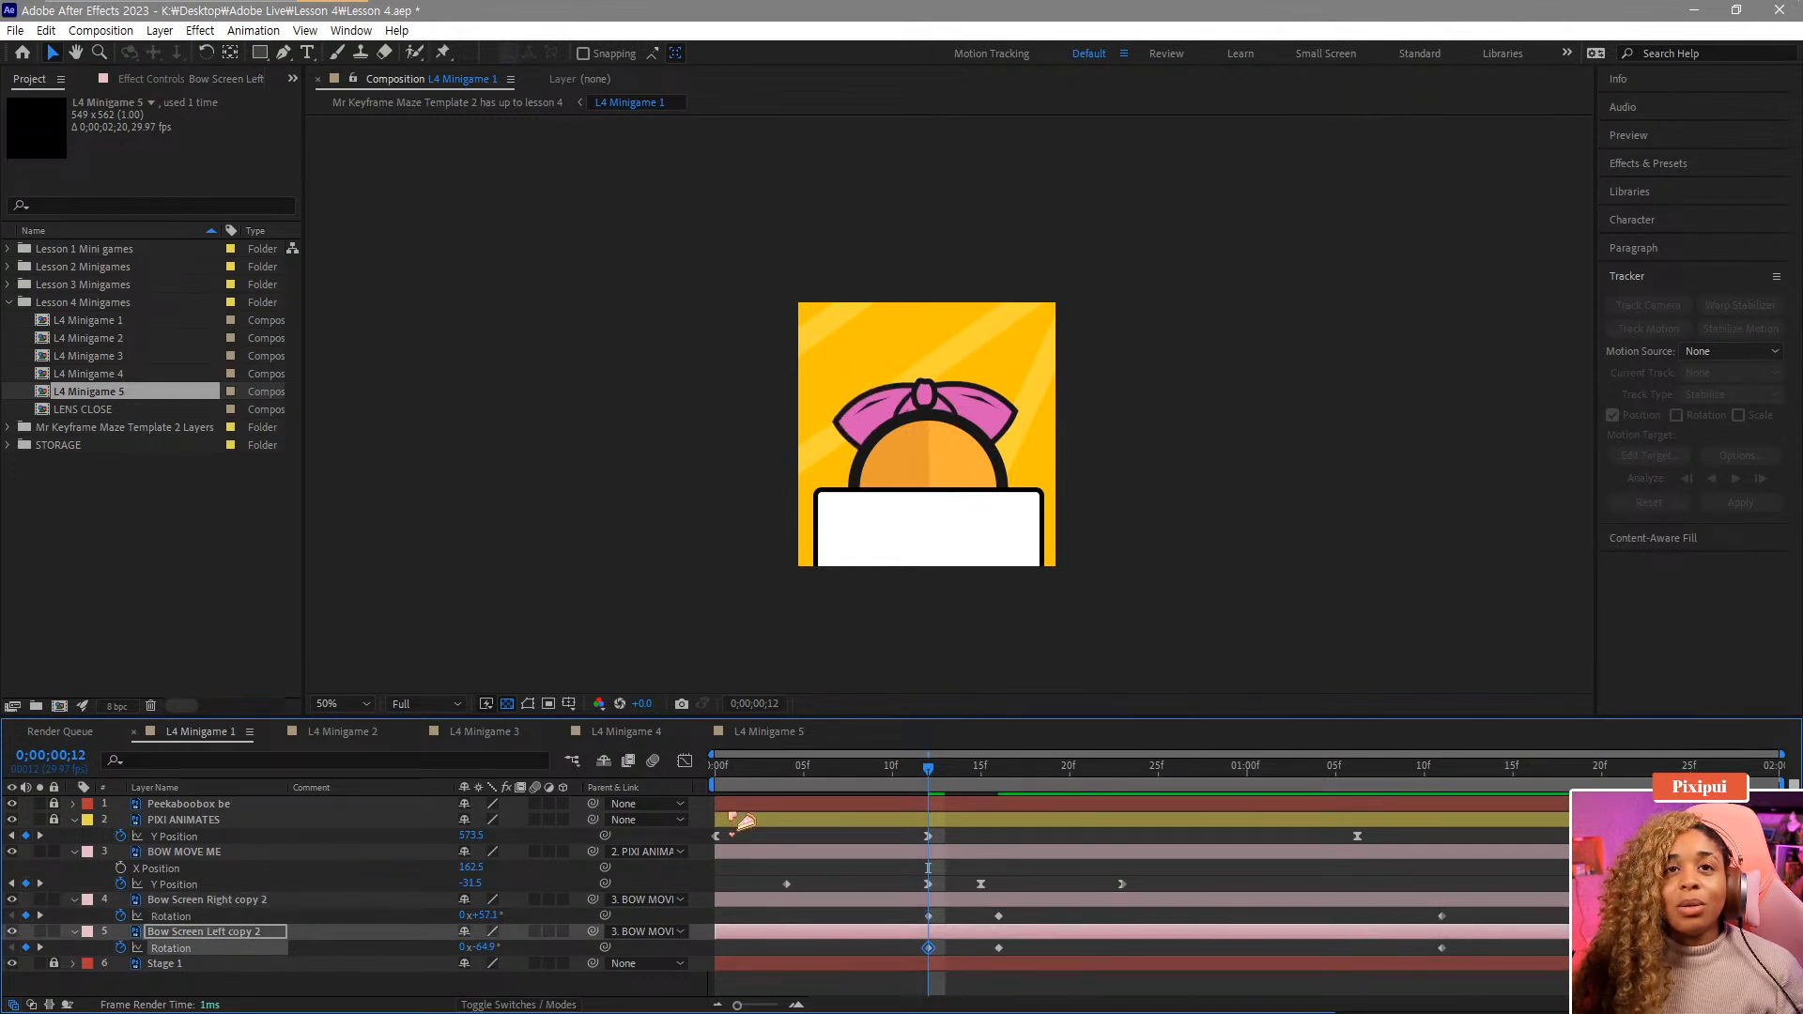
Move the angled Rotation keyframes of both bow layers to frame 8.
drag(742, 768, 863, 949)
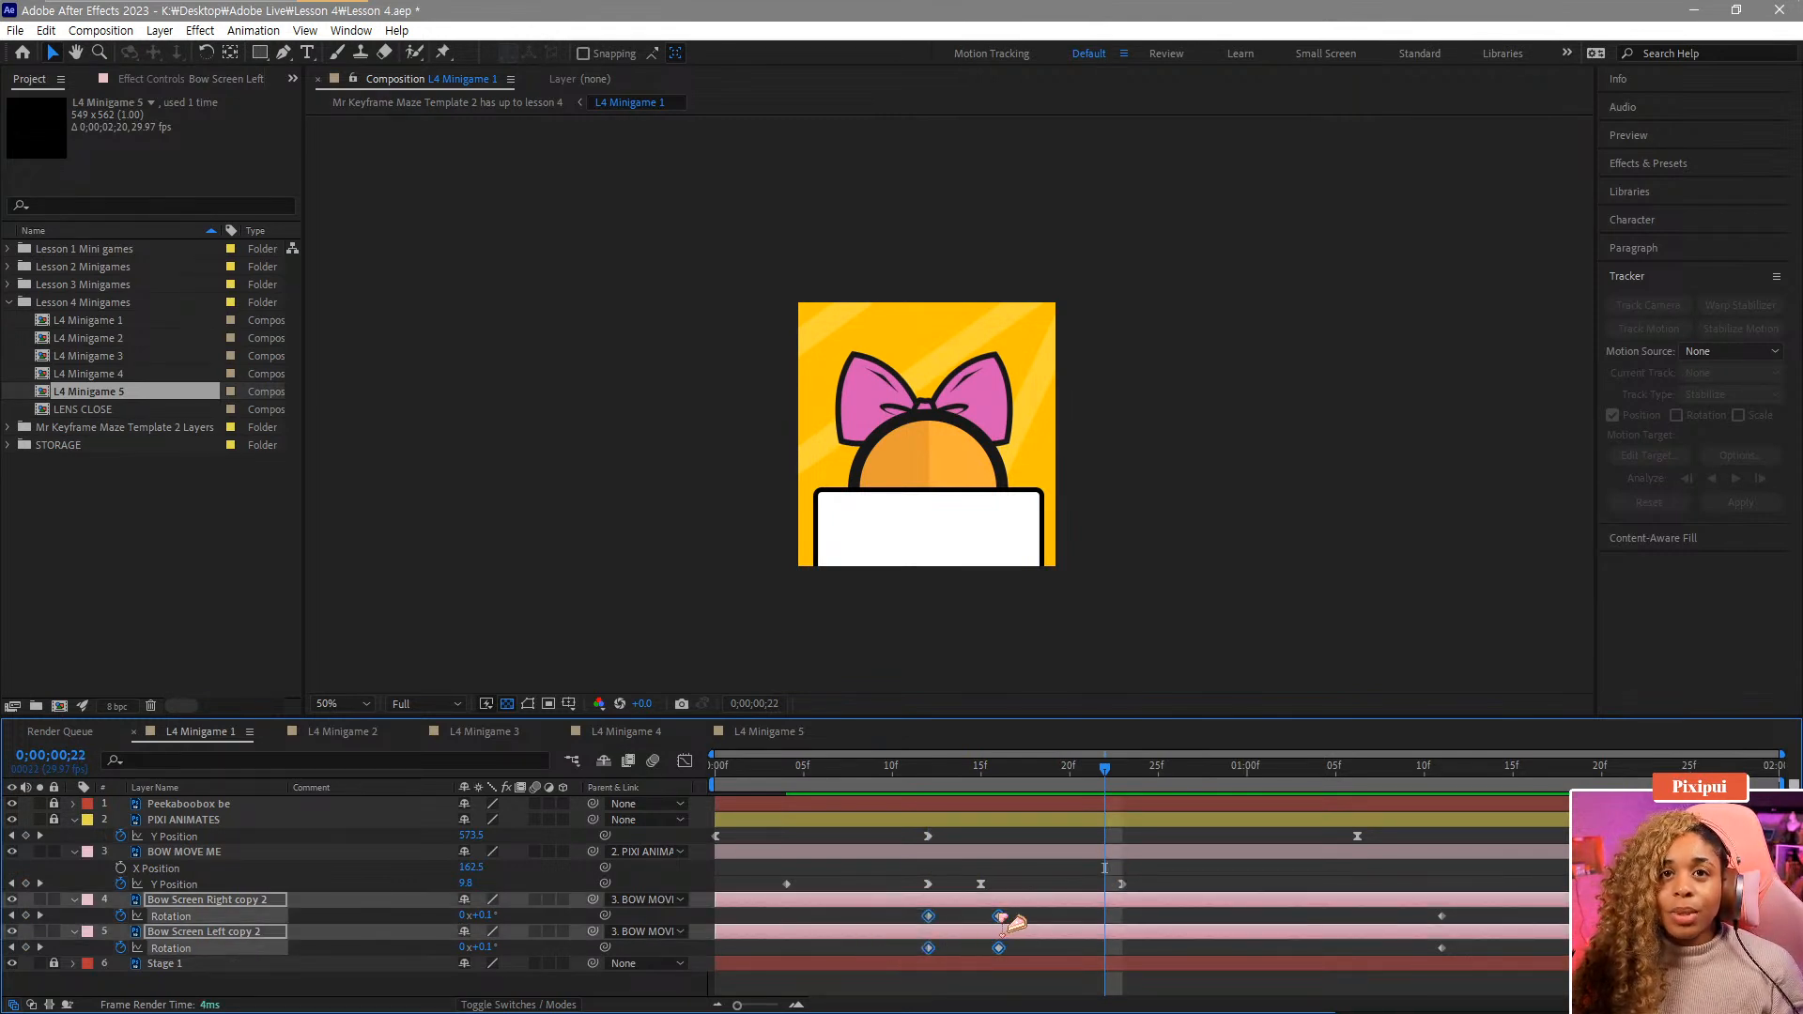
drag(1015, 924, 981, 950)
click(985, 944)
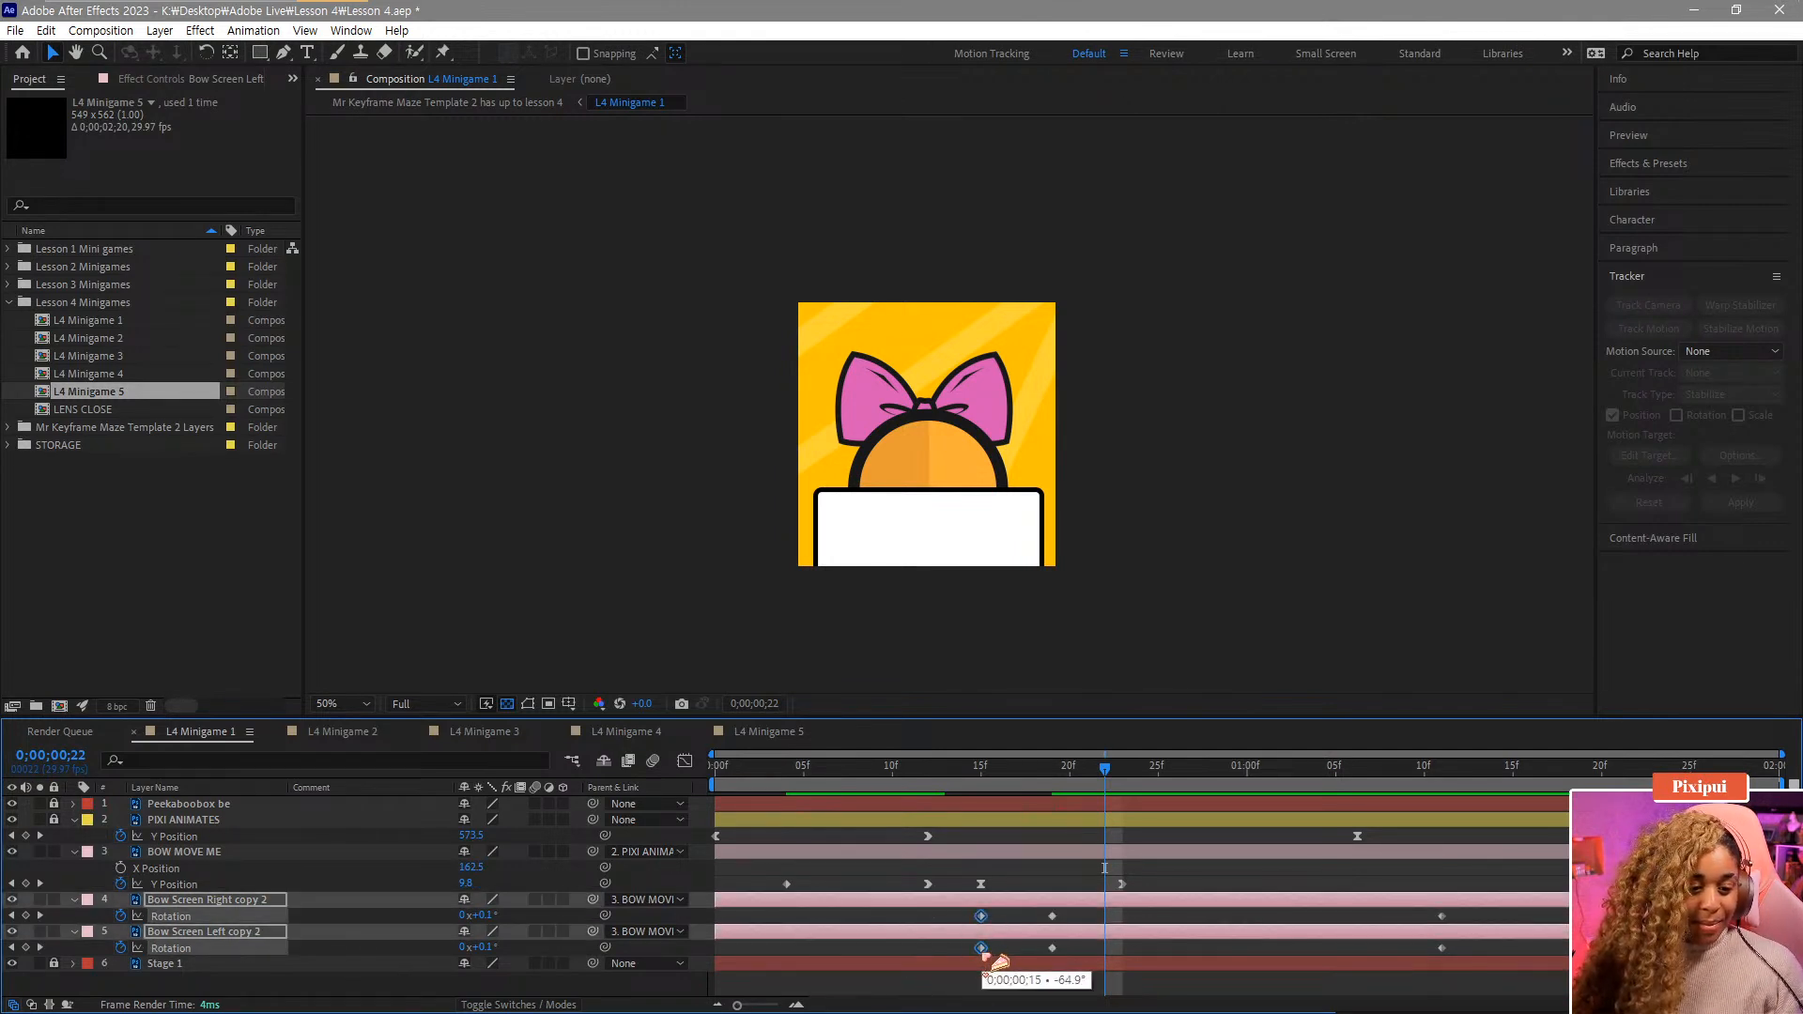
drag(985, 950, 855, 944)
Move the remaining frame-19 Rotation keyframes of both bow layers to frame 12.
drag(823, 773, 933, 803)
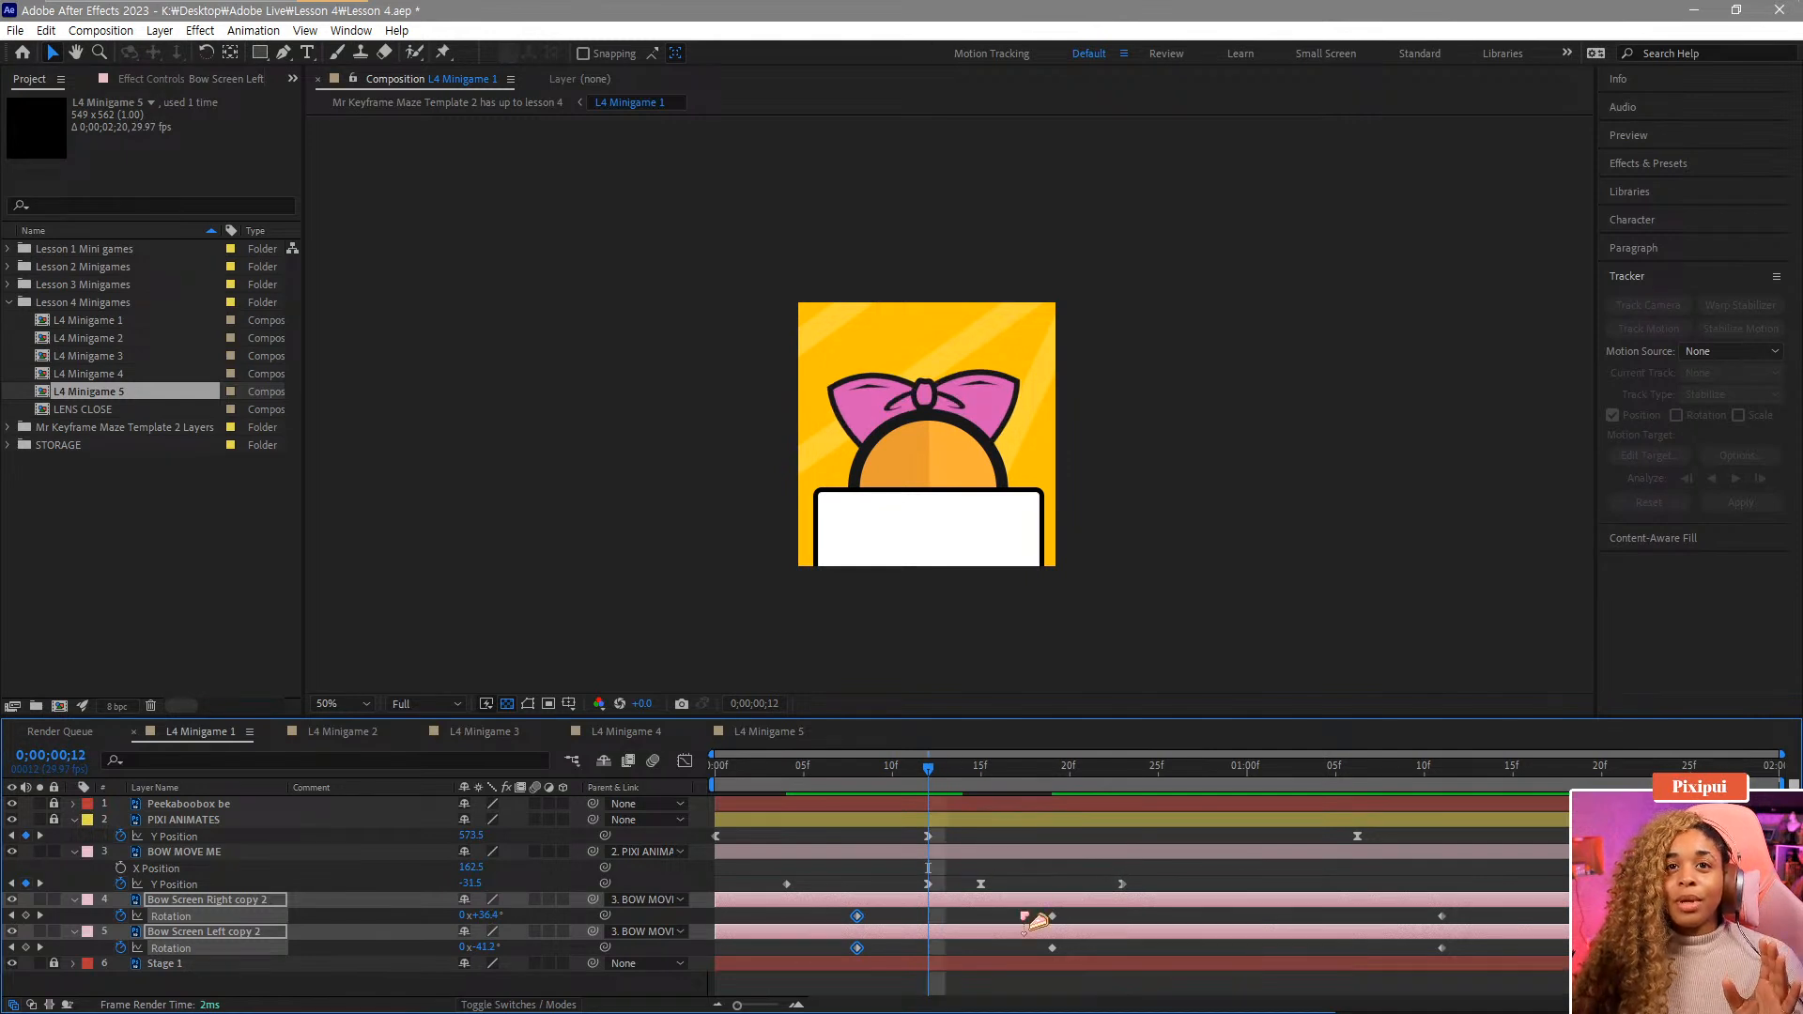
click(1029, 916)
click(1051, 917)
shift+click(1052, 949)
drag(1052, 949, 933, 935)
Move both bow layers' frame-12 Rotation keyframes to frame 22.
drag(832, 778, 936, 800)
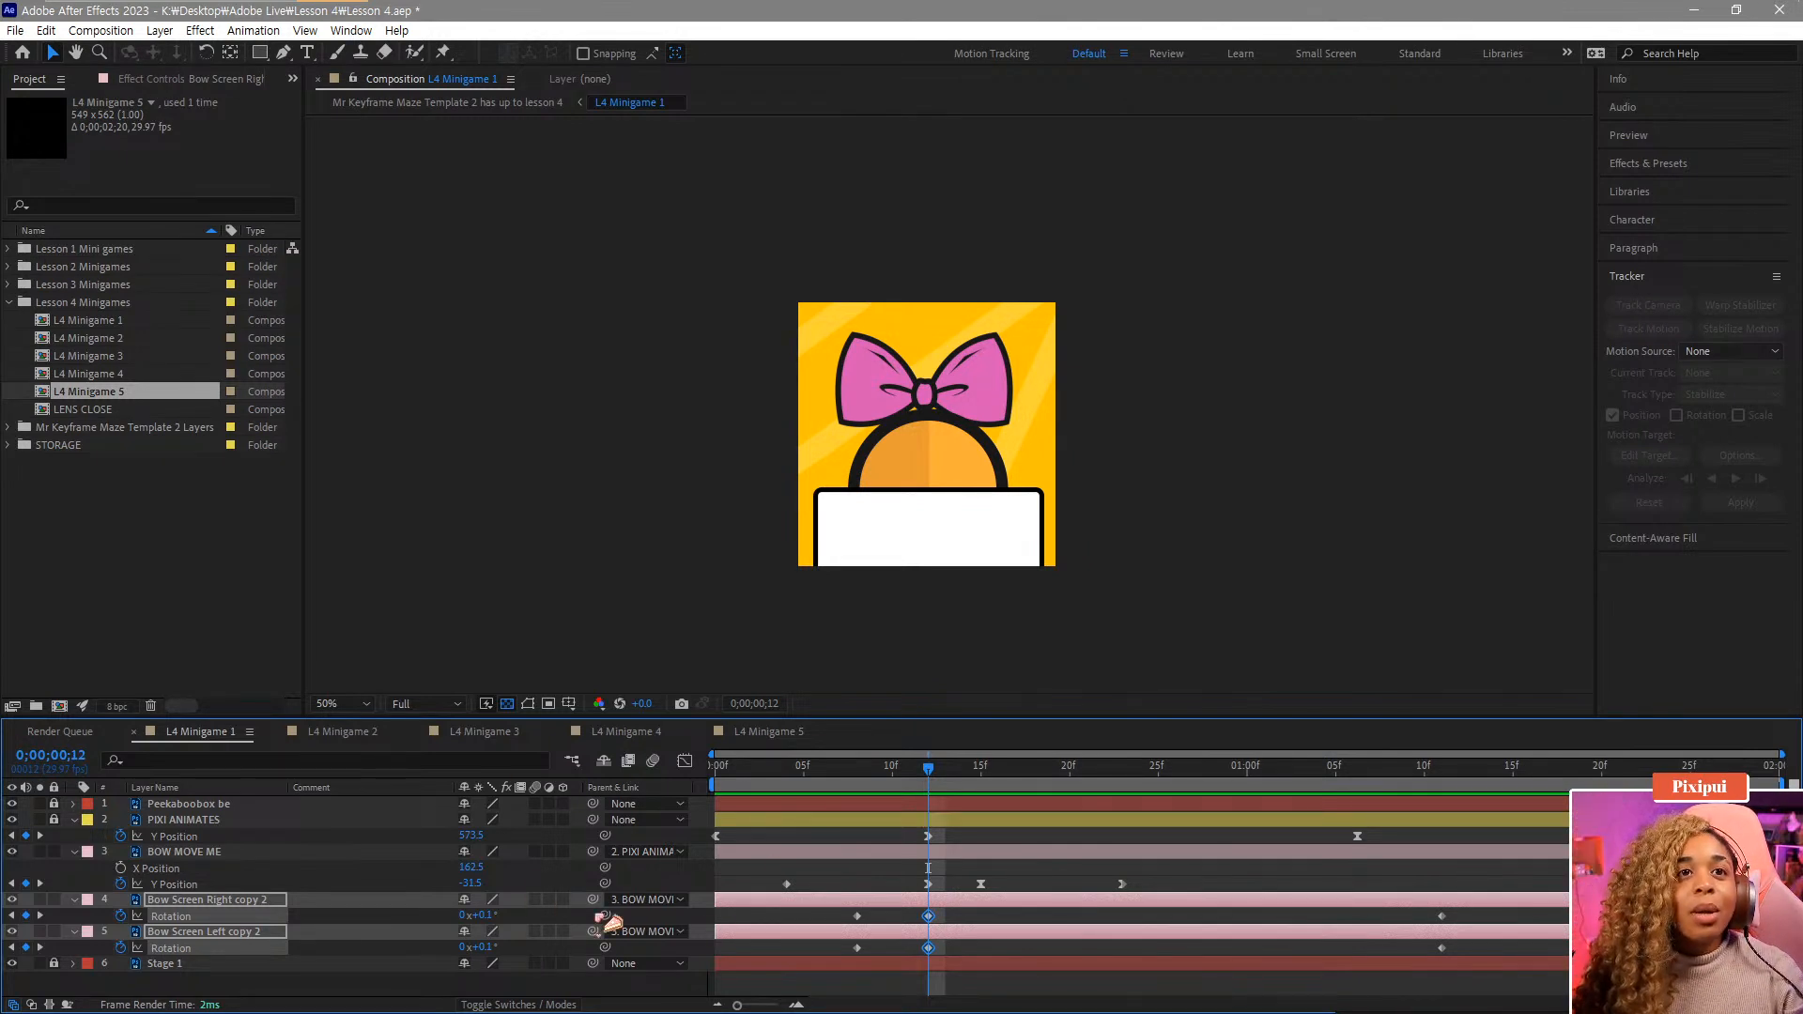
click(512, 918)
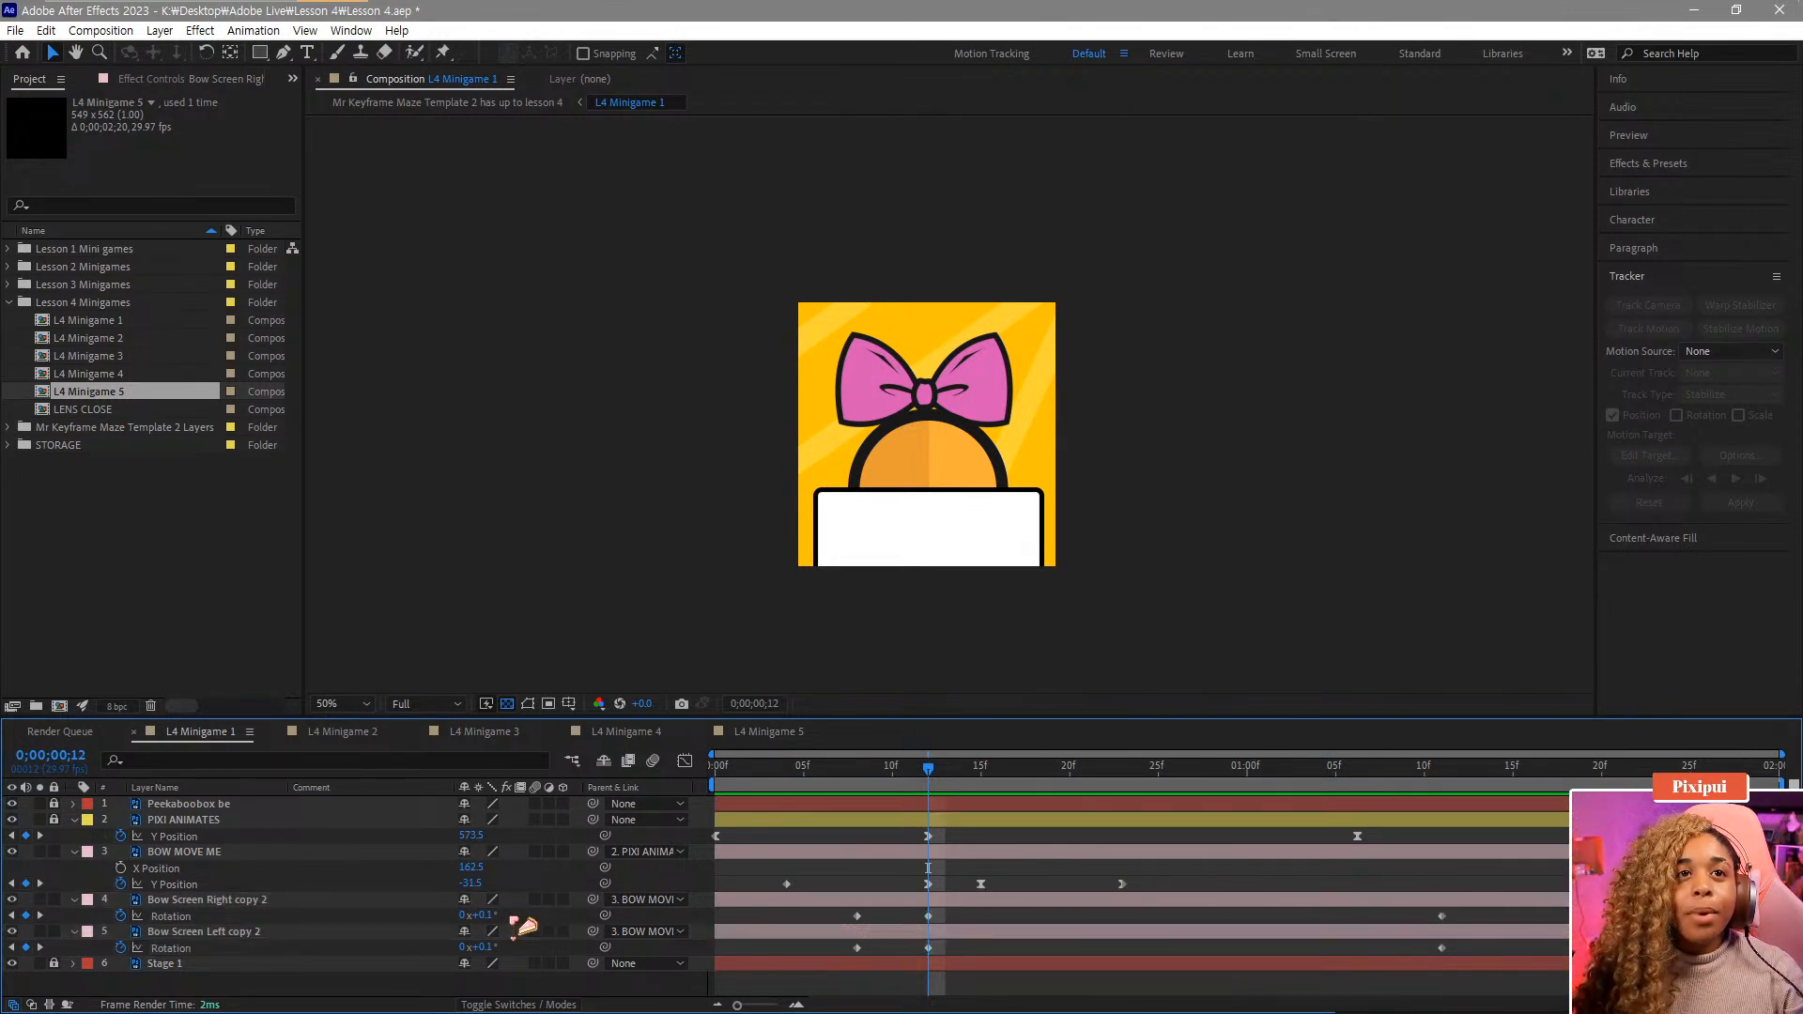
click(930, 916)
shift+click(929, 949)
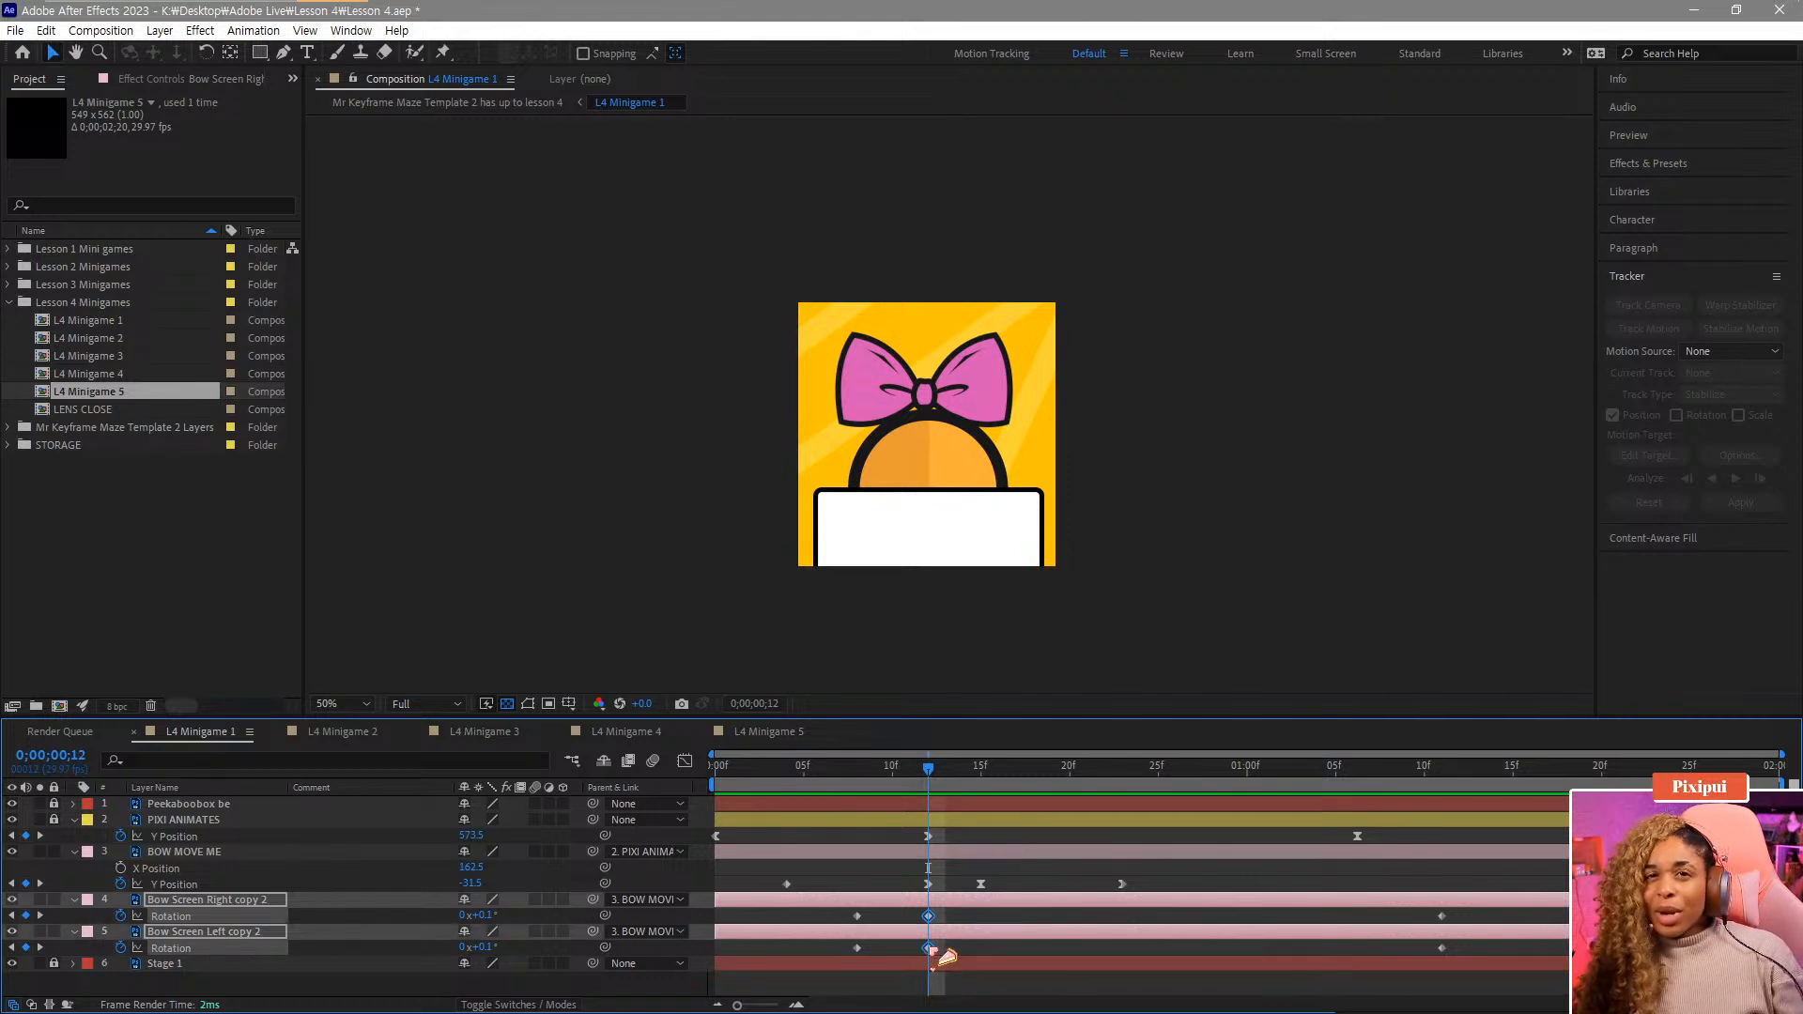
drag(930, 949, 1118, 951)
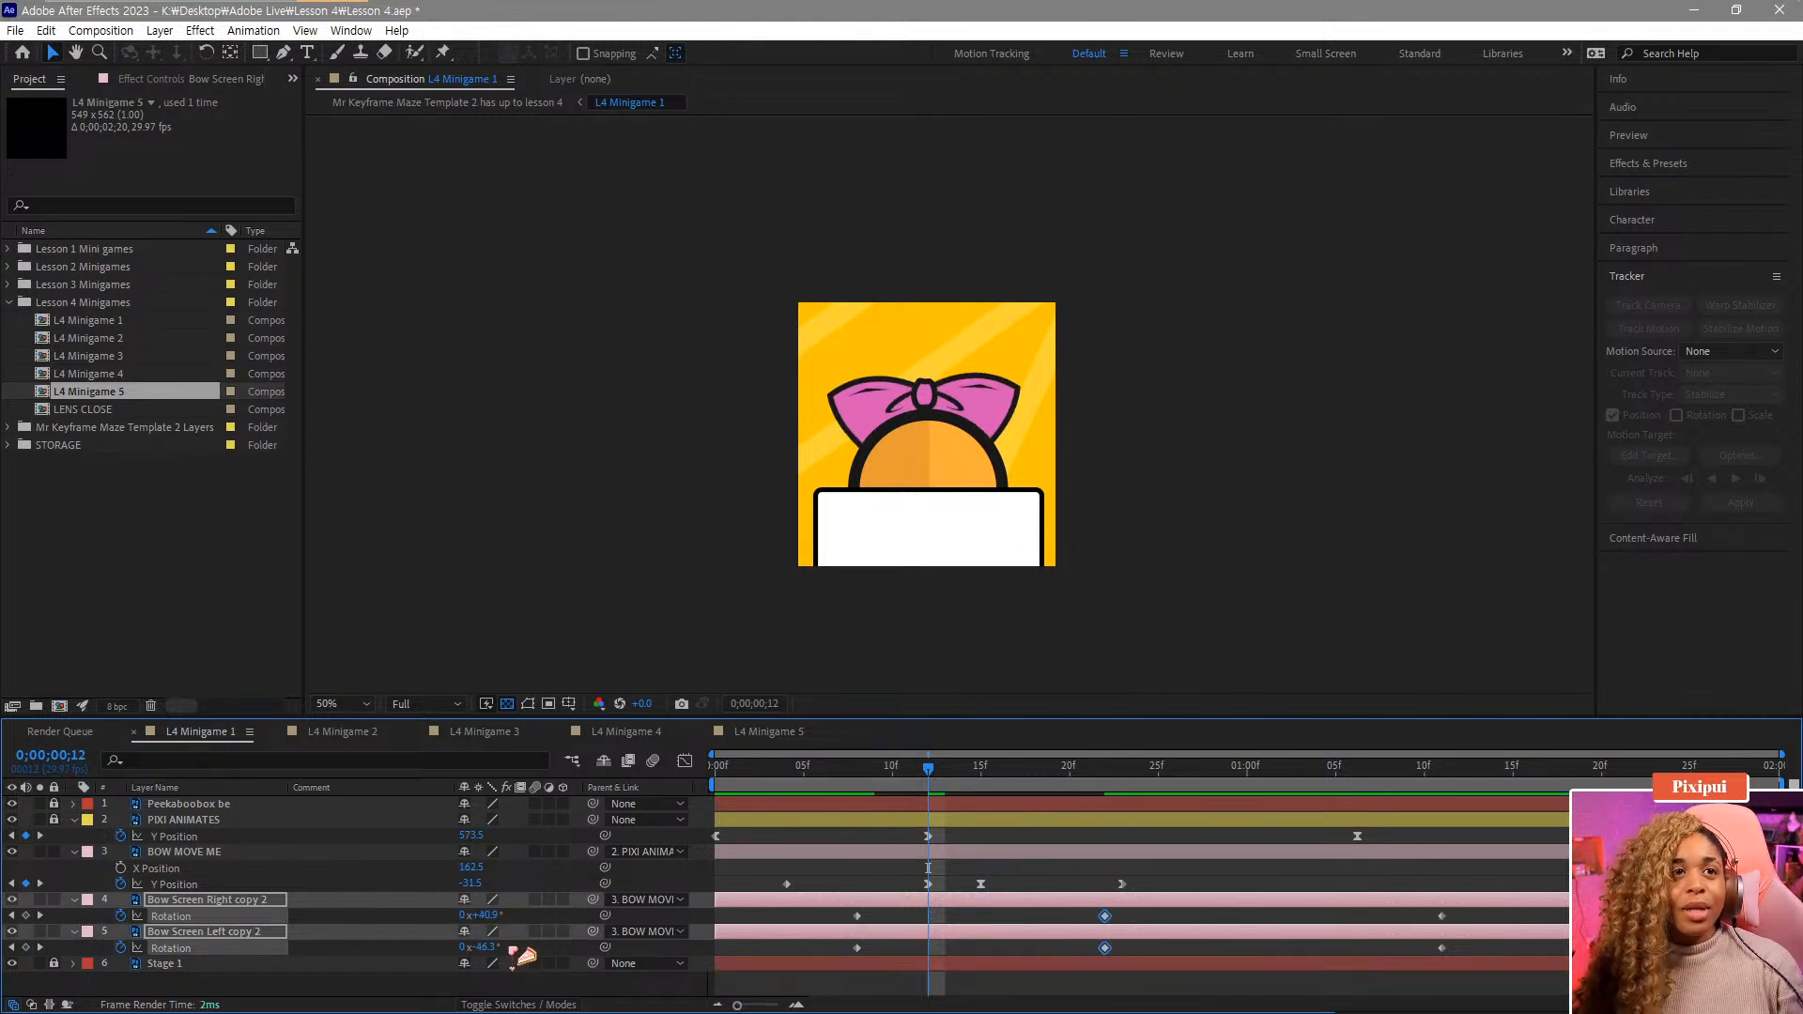
drag(953, 912, 1119, 921)
Copy each bow layer's frame-22 Rotation keyframe to frame 12 and adjust the angles there.
key(ctrl+c)
key(ctrl+v)
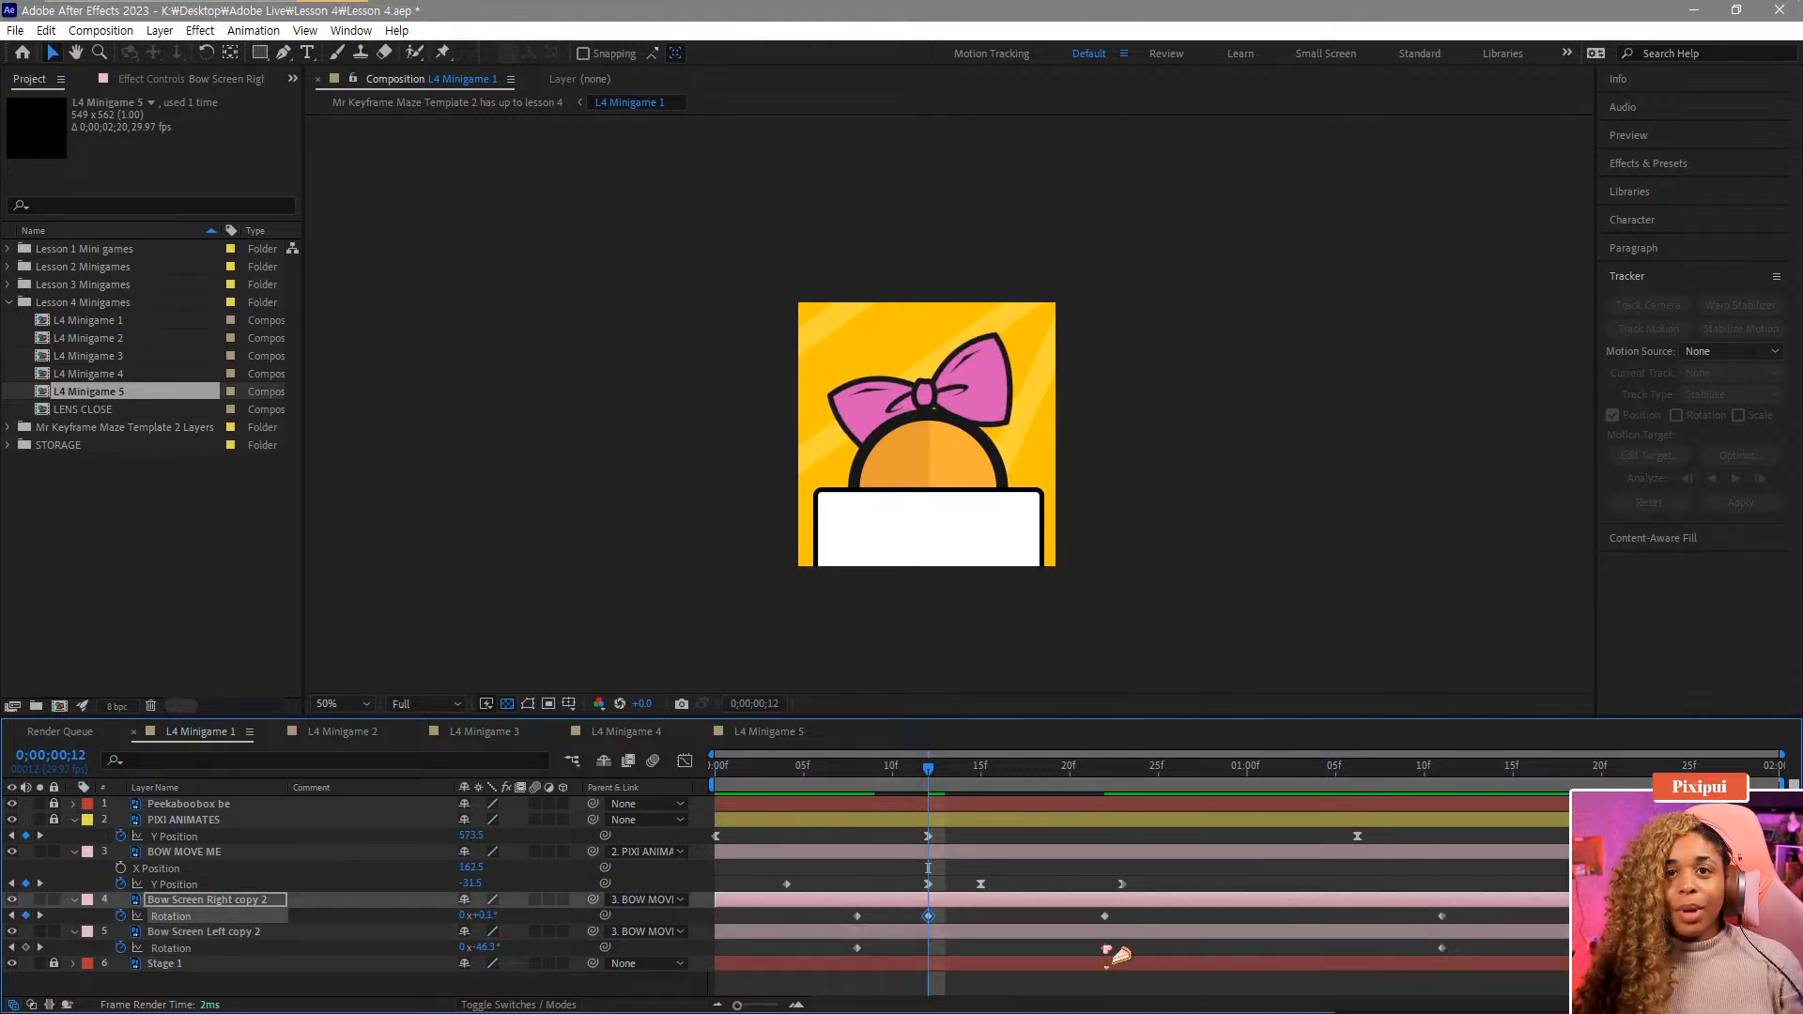
click(1104, 949)
key(ctrl+c)
key(ctrl+v)
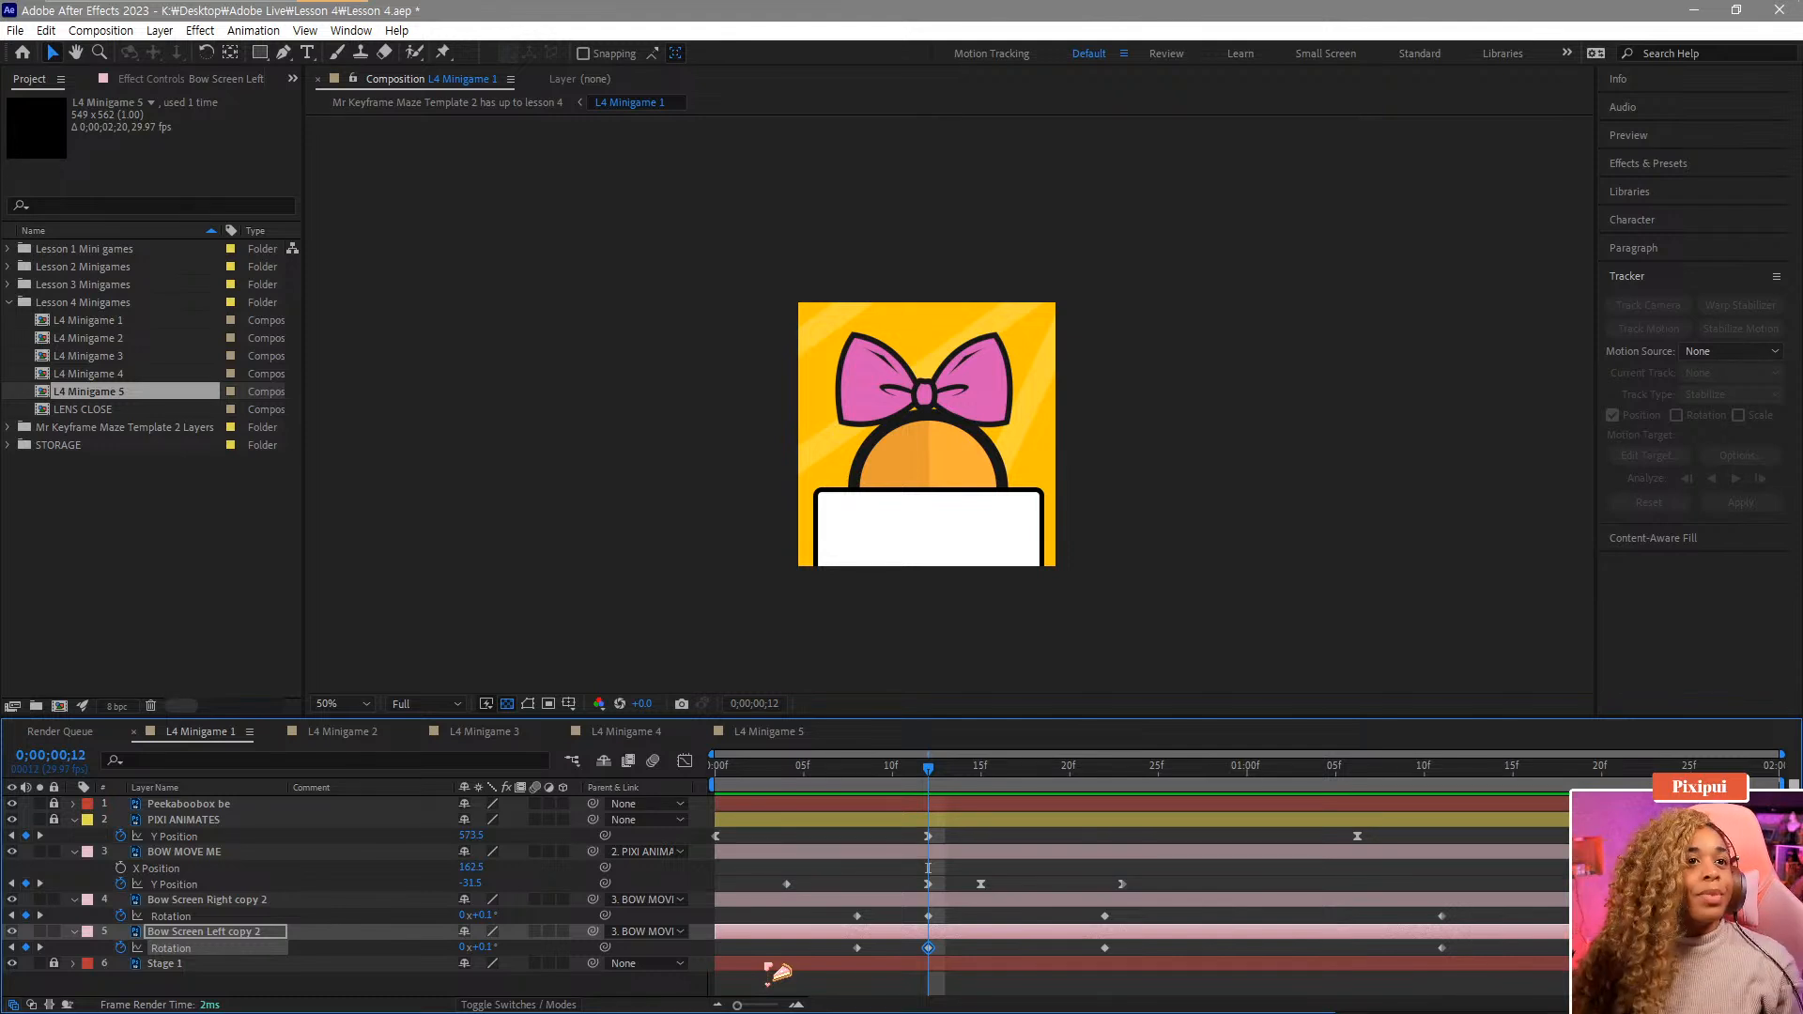
mouse_move(477, 947)
mouse_down()
mouse_move(514, 939)
mouse_move(487, 923)
mouse_up()
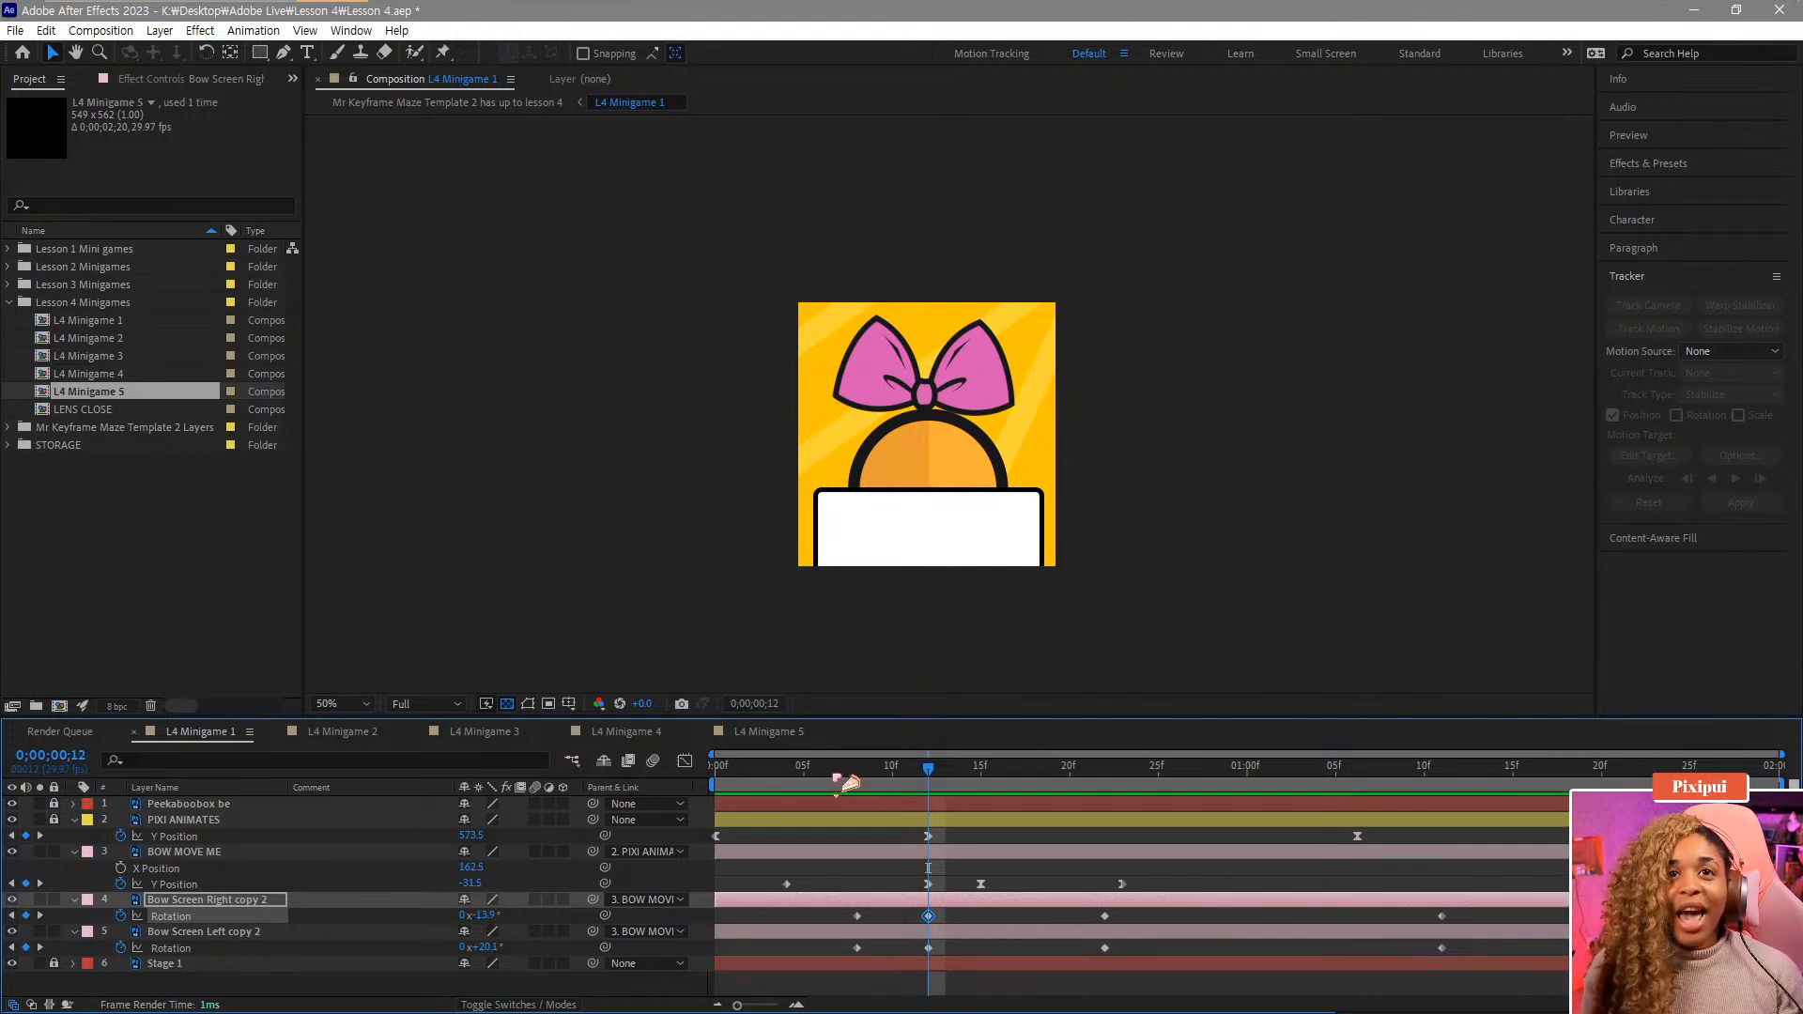
Paste Rotation keyframes at frame 15 on both bow side layers.
drag(834, 773, 986, 801)
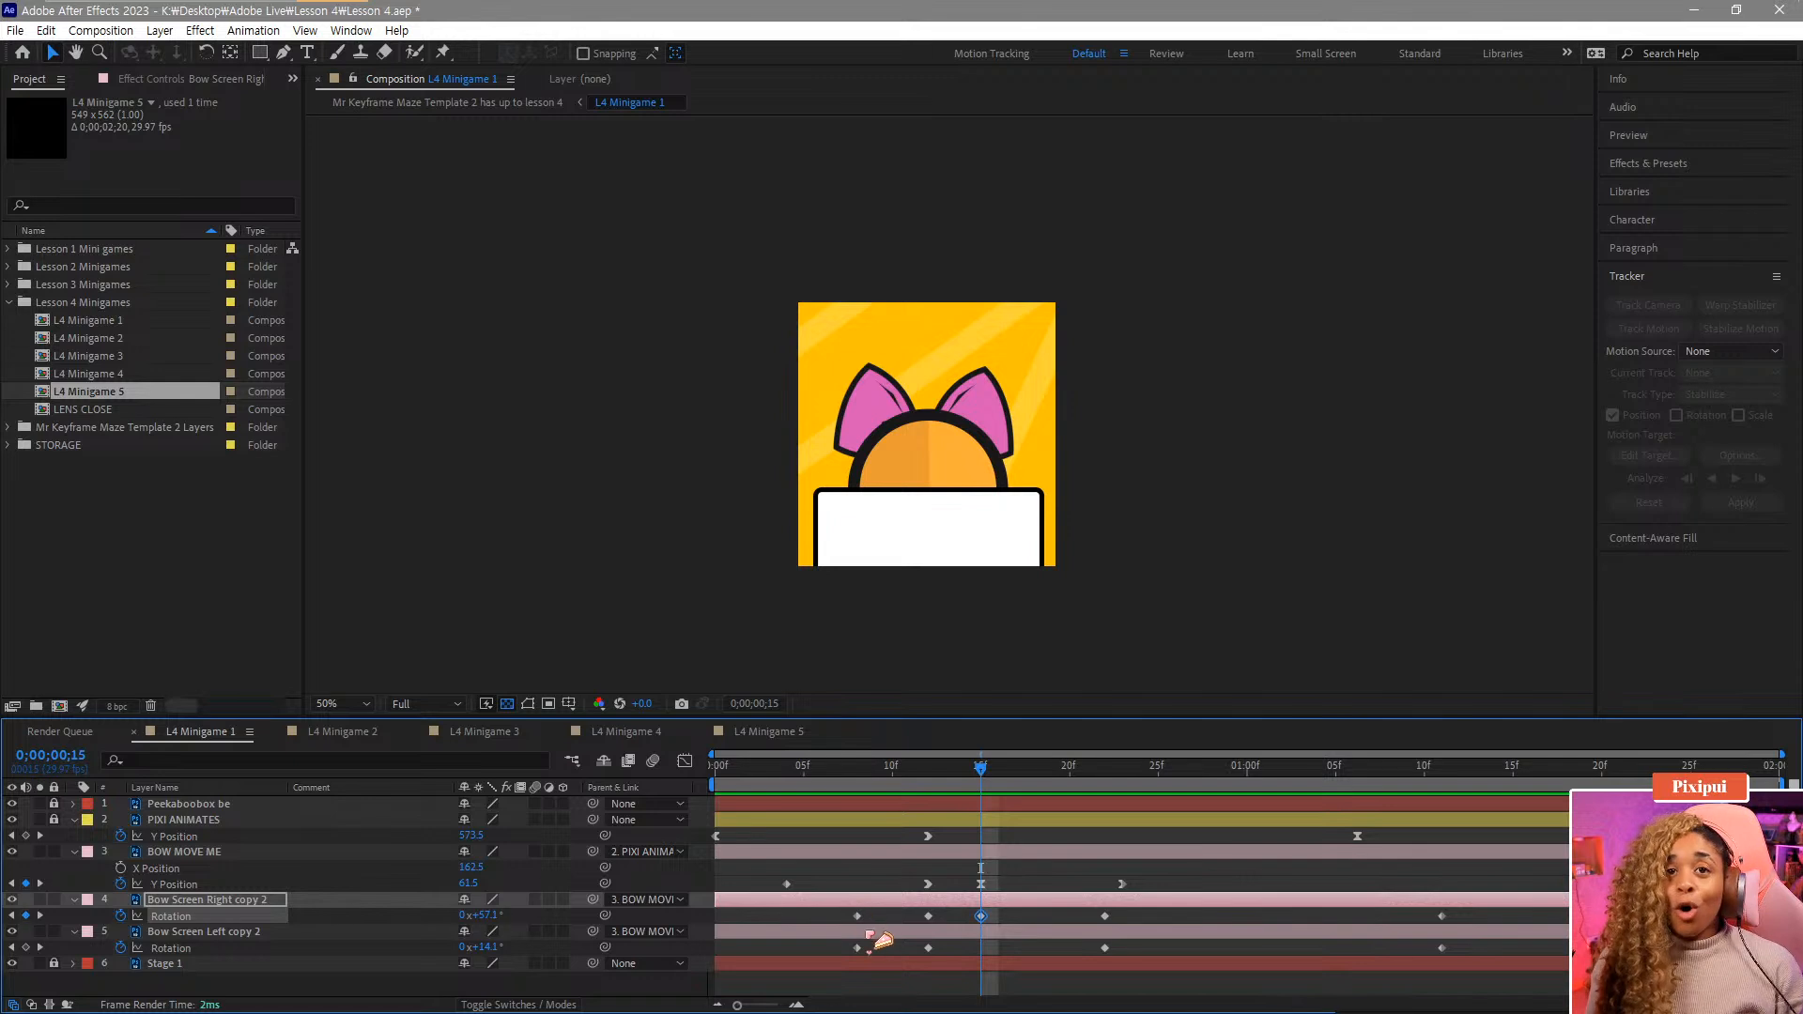
key(ctrl+v)
click(883, 951)
key(ctrl+v)
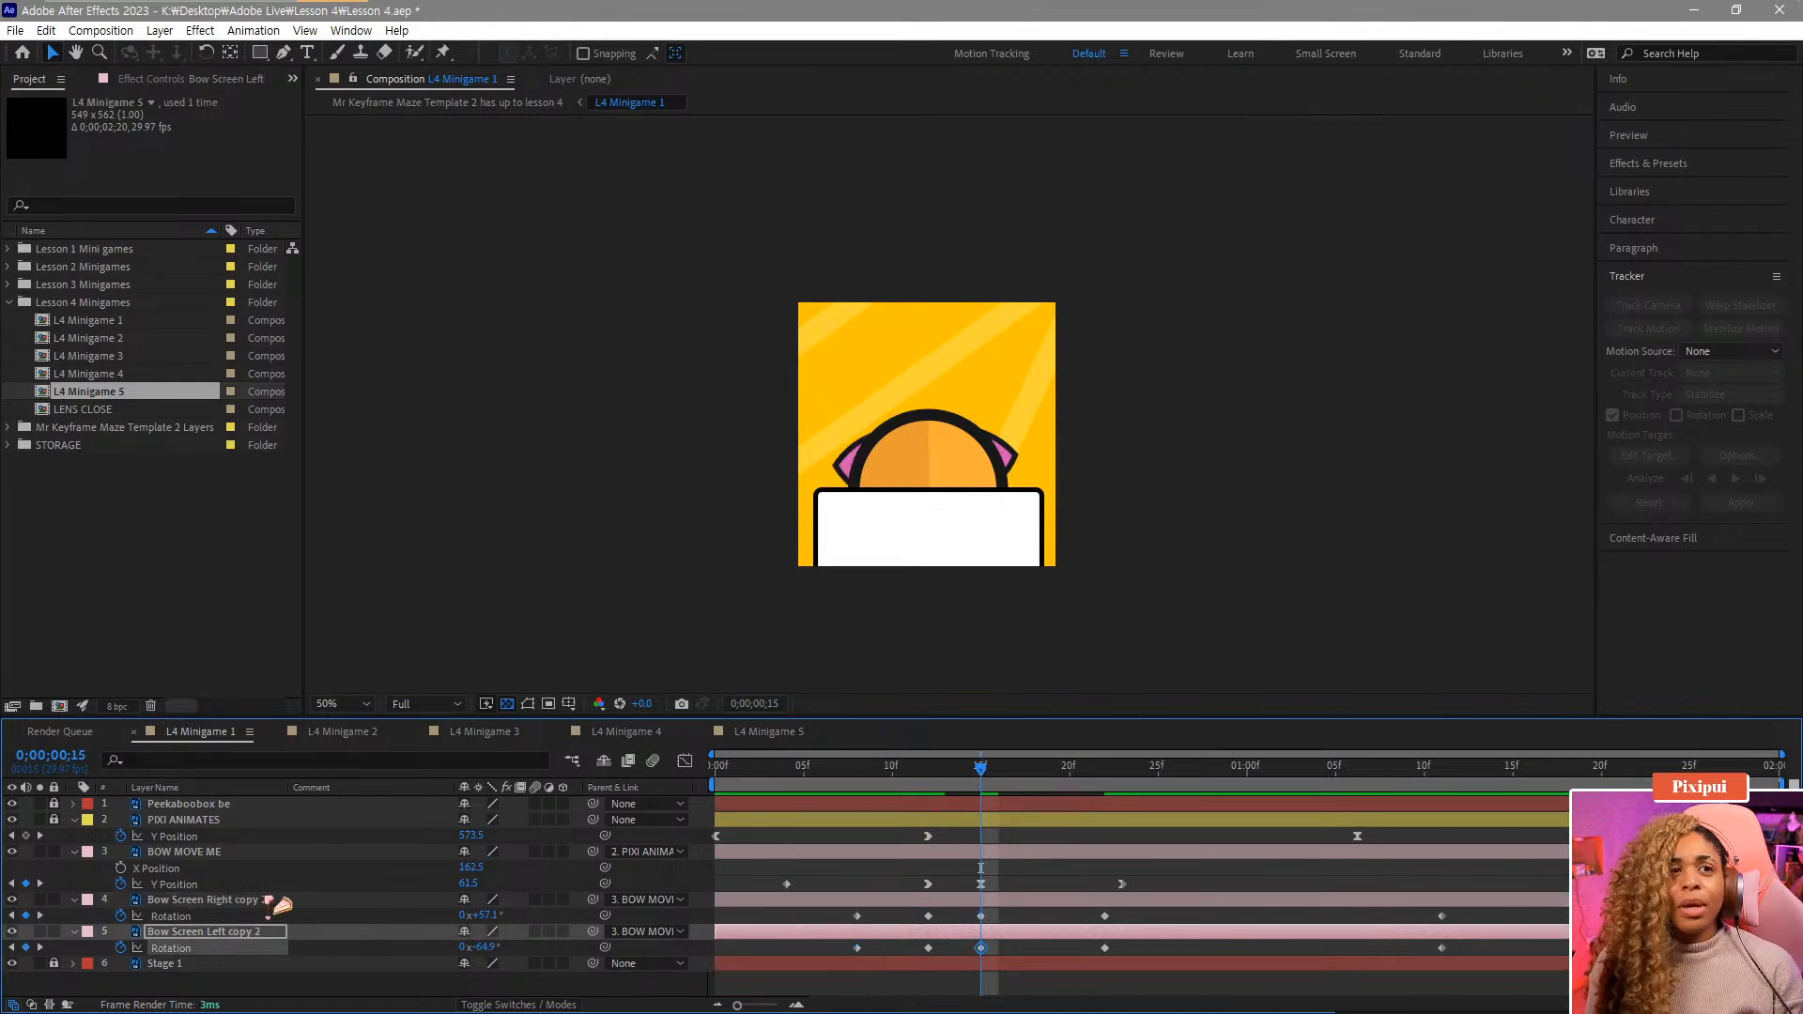
Adjust the left bow's Rotation at frame 15, then move both bow layers' frame-15 Rotation keyframes to frame 18.
mouse_move(479, 946)
mouse_down()
mouse_move(534, 949)
mouse_move(467, 920)
mouse_up()
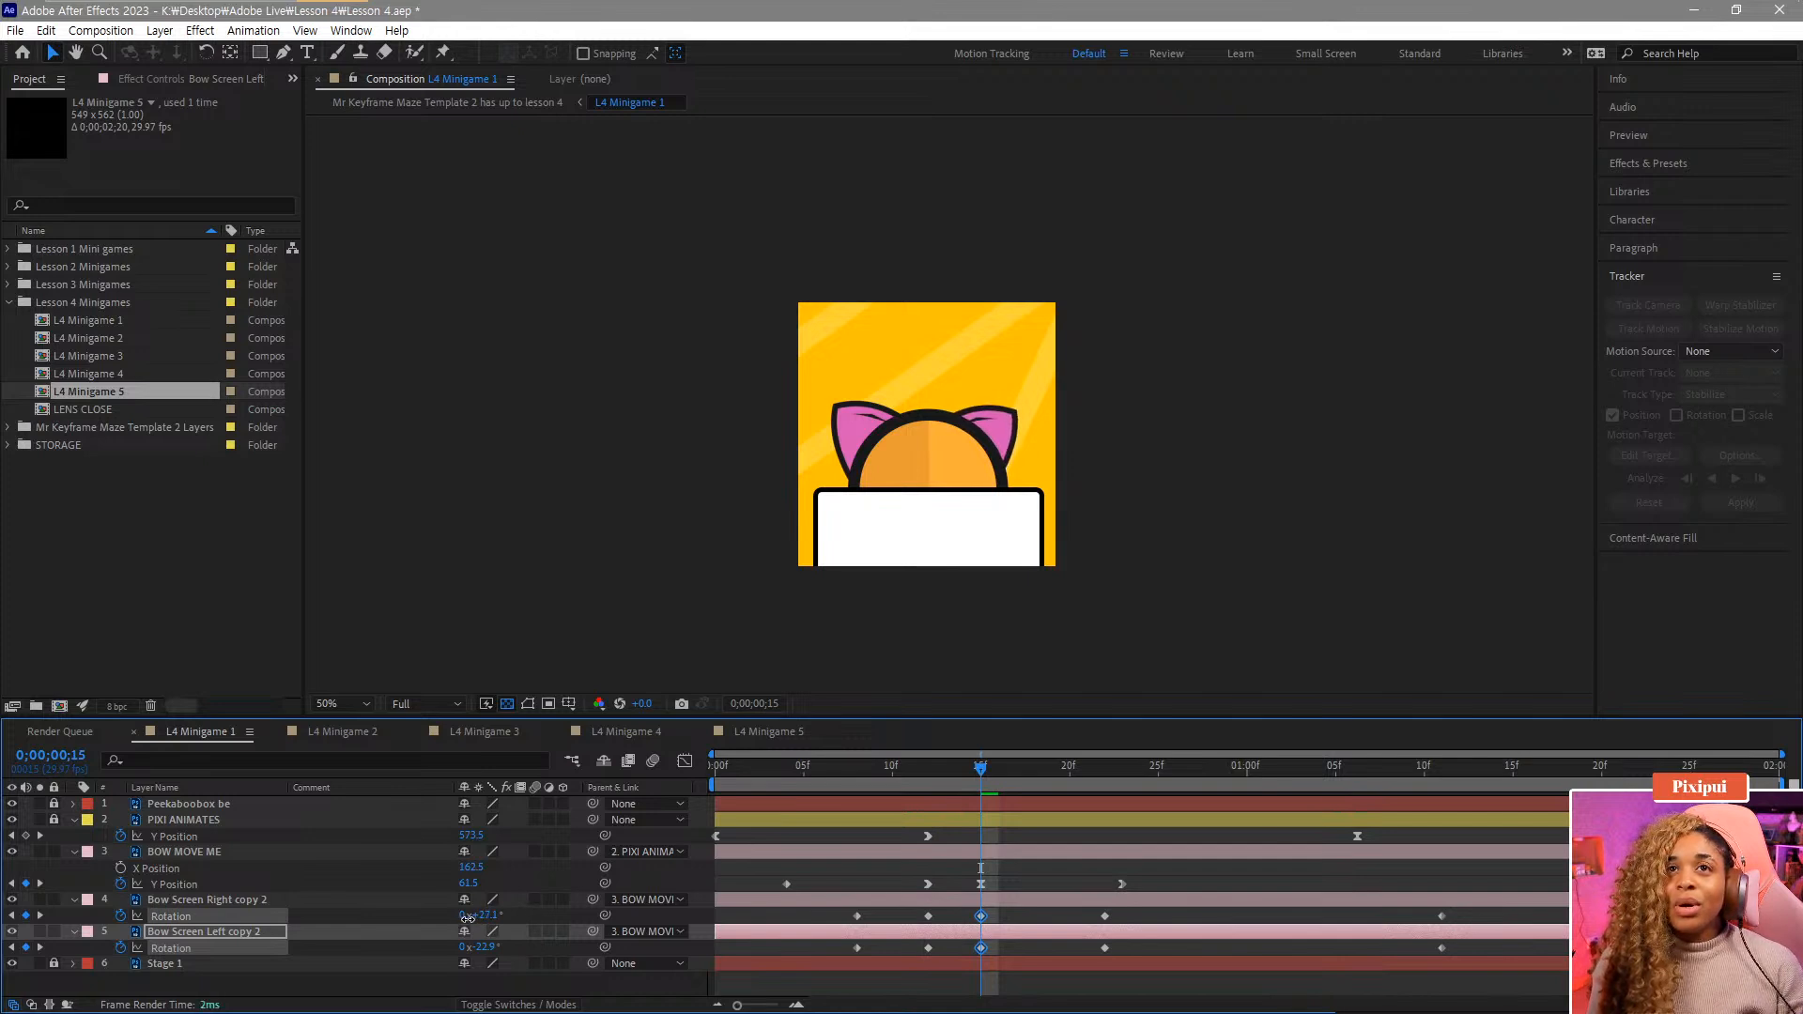
drag(850, 776, 968, 837)
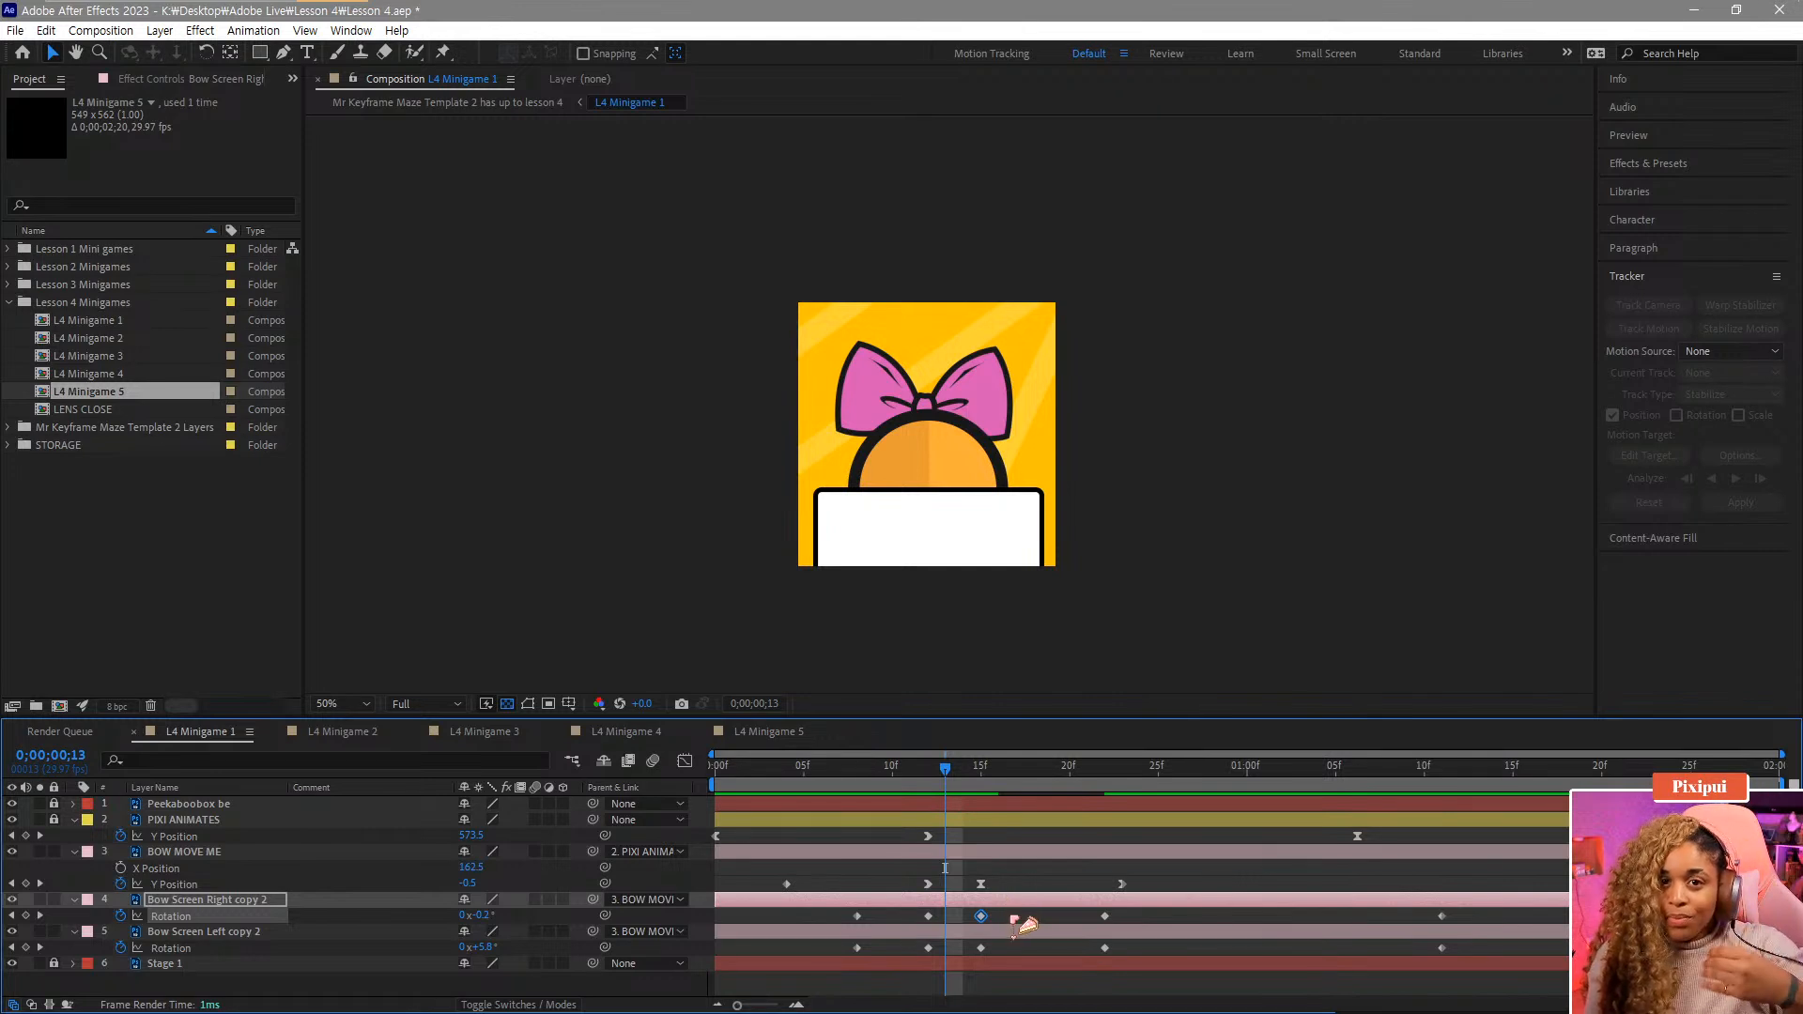
drag(1017, 914, 983, 950)
drag(1032, 956, 1036, 953)
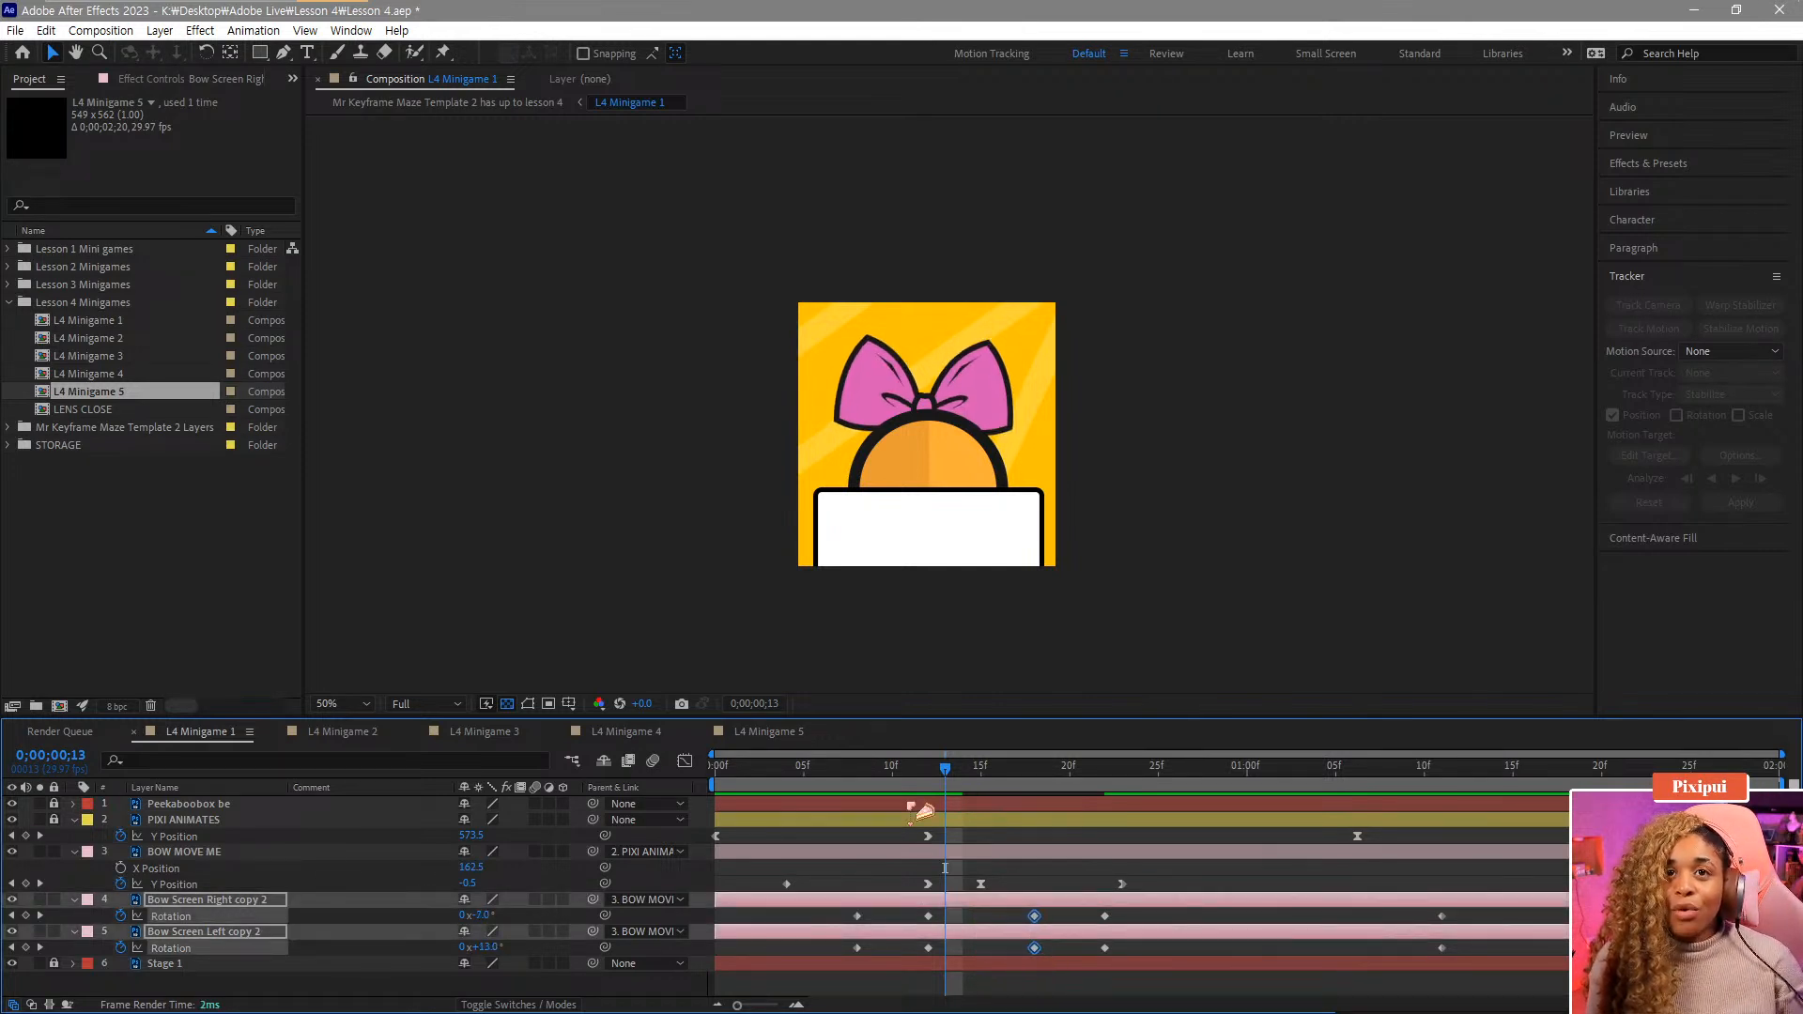
Move both bow layers' frame-22 Rotation keyframes to frame 25.
drag(914, 774, 1158, 949)
click(1105, 917)
shift+click(1105, 948)
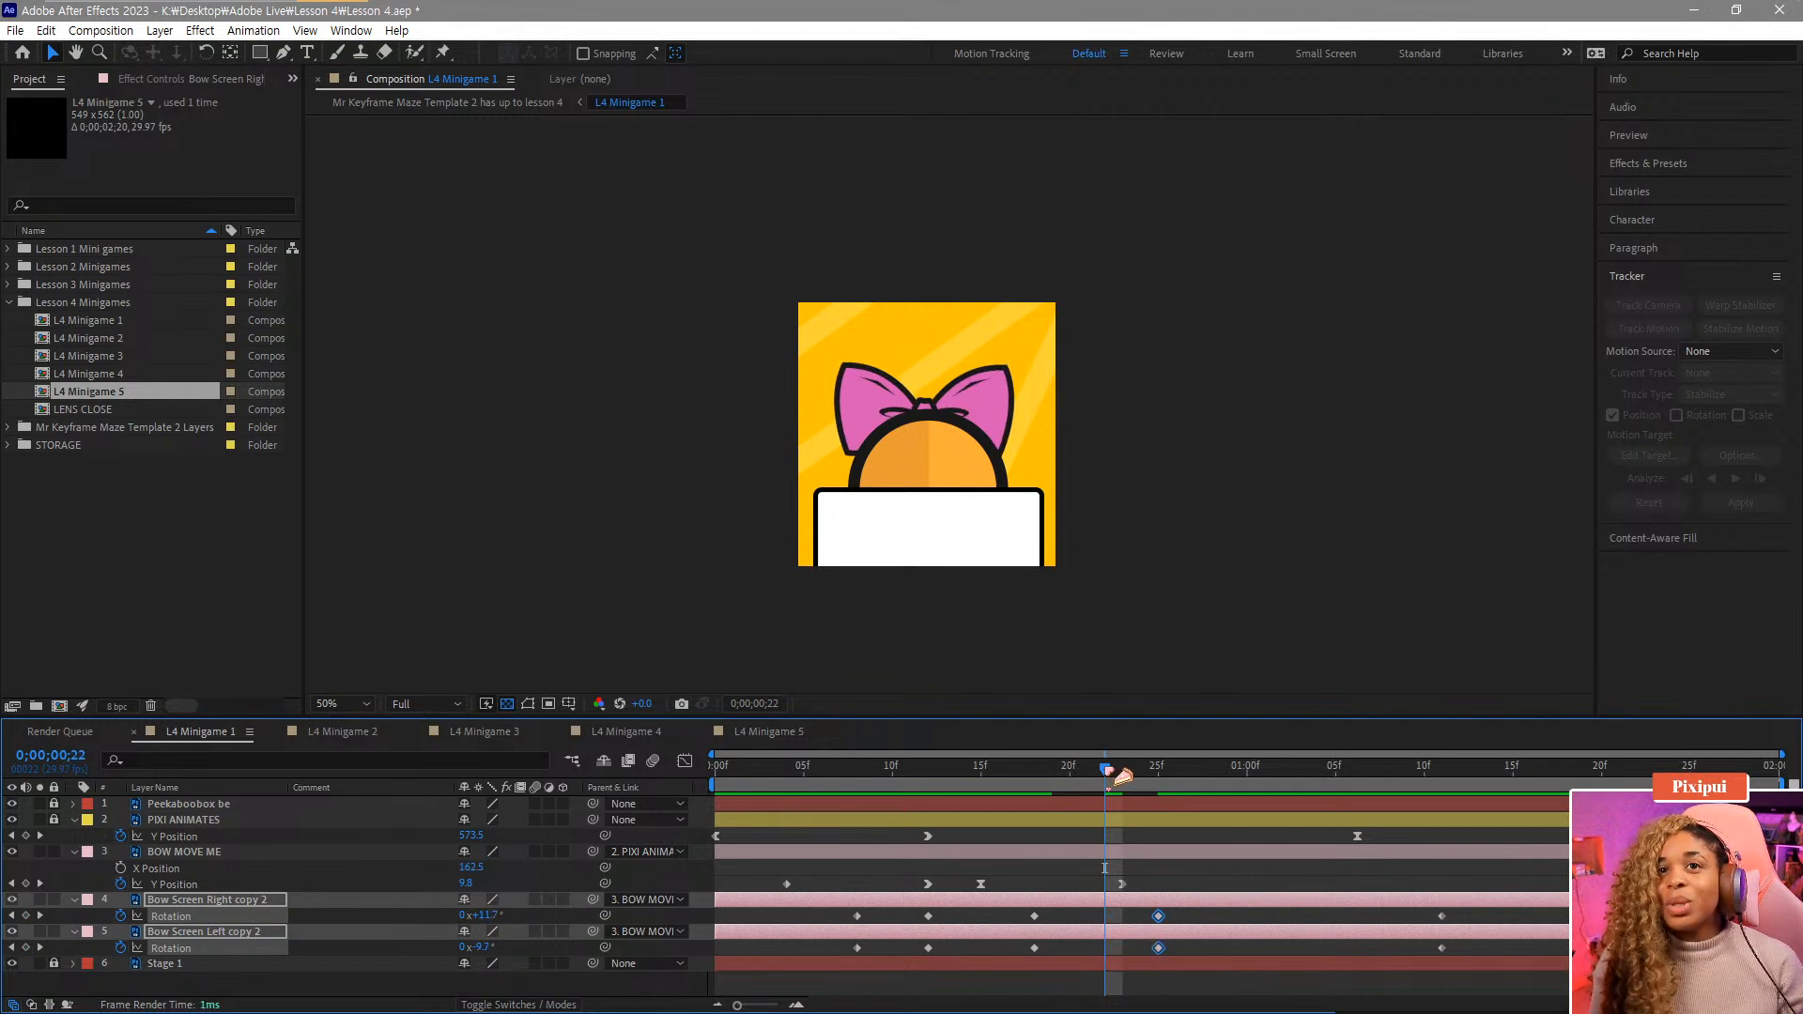
drag(1115, 776, 1162, 805)
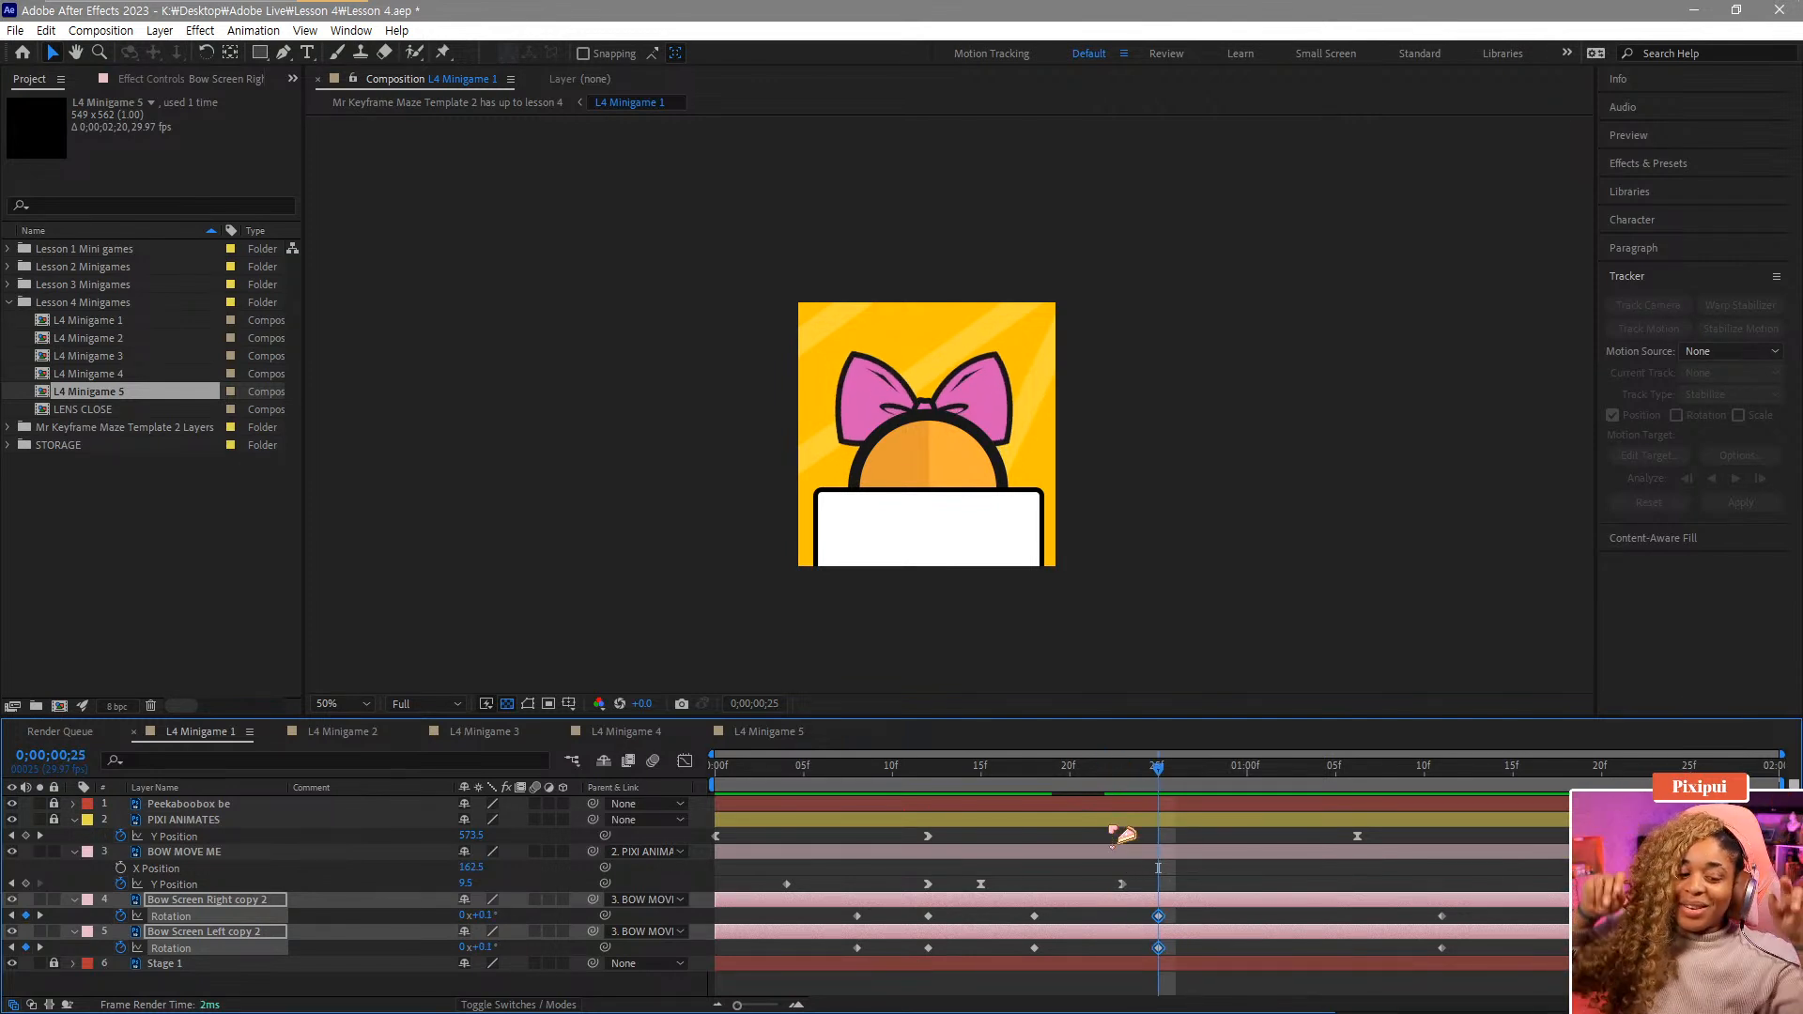
Play back the bow animation from the start.
drag(894, 763, 551, 807)
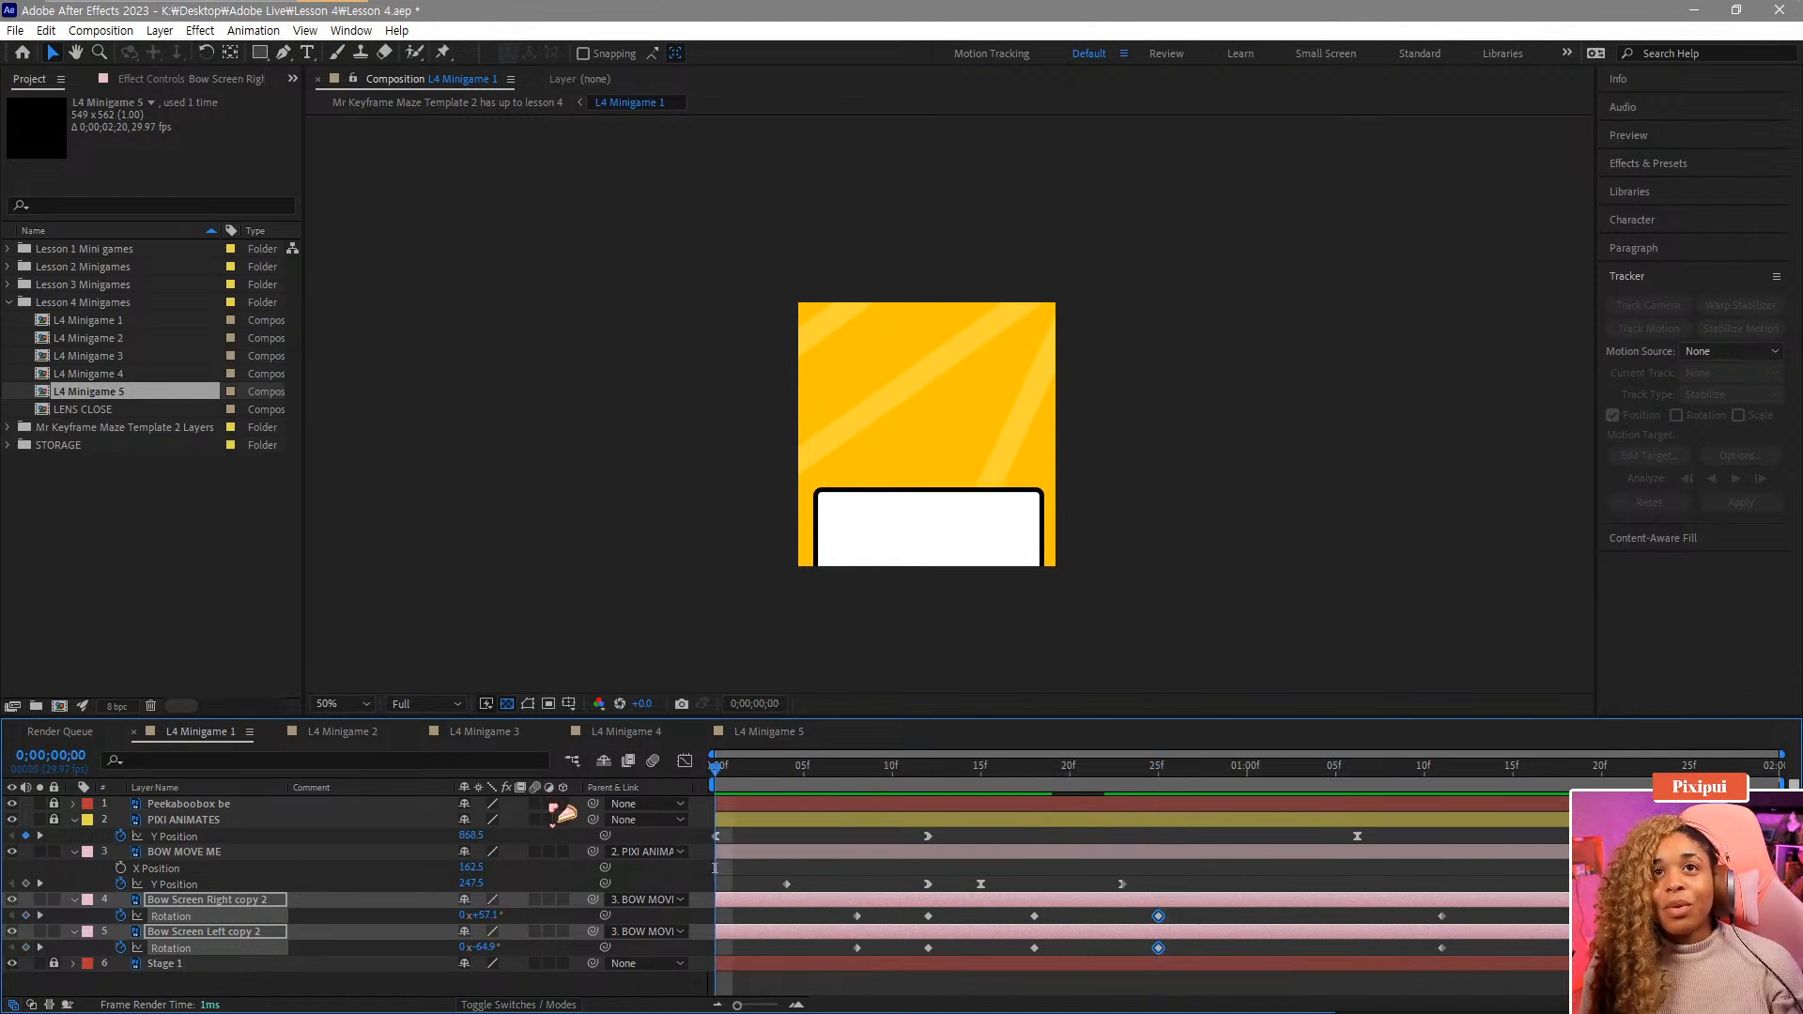
key(space)
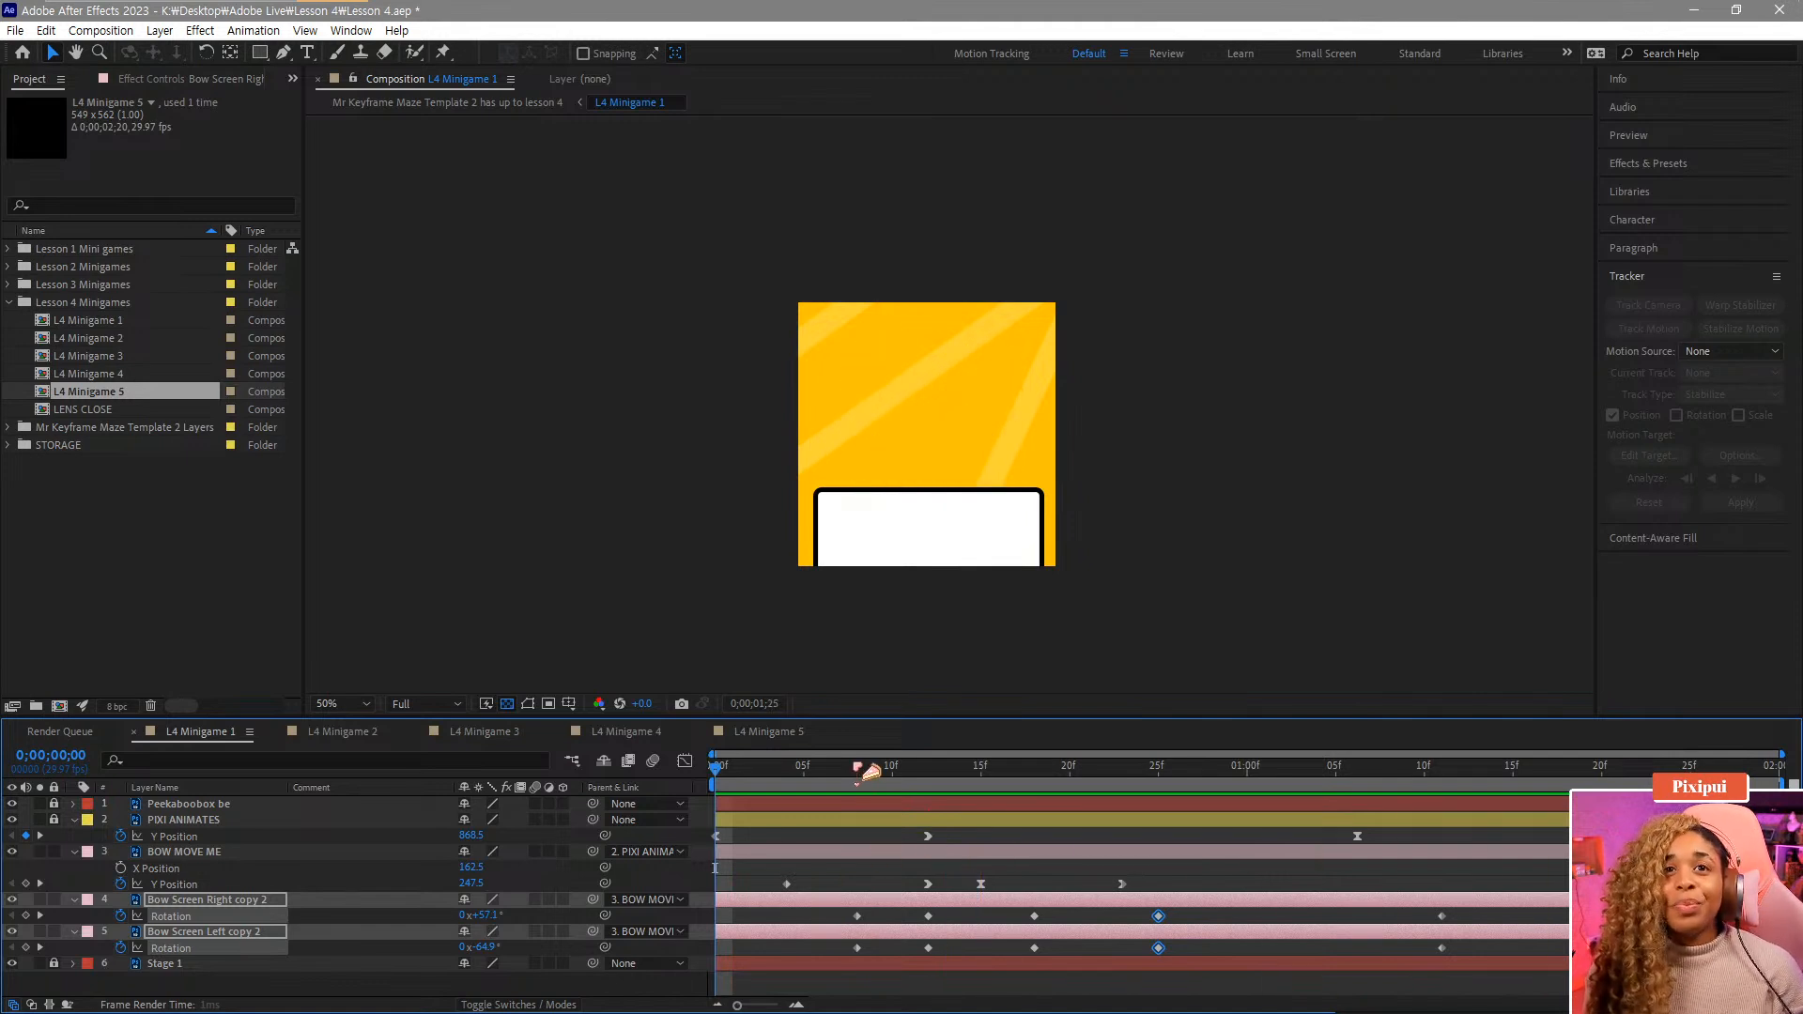
drag(868, 768, 930, 787)
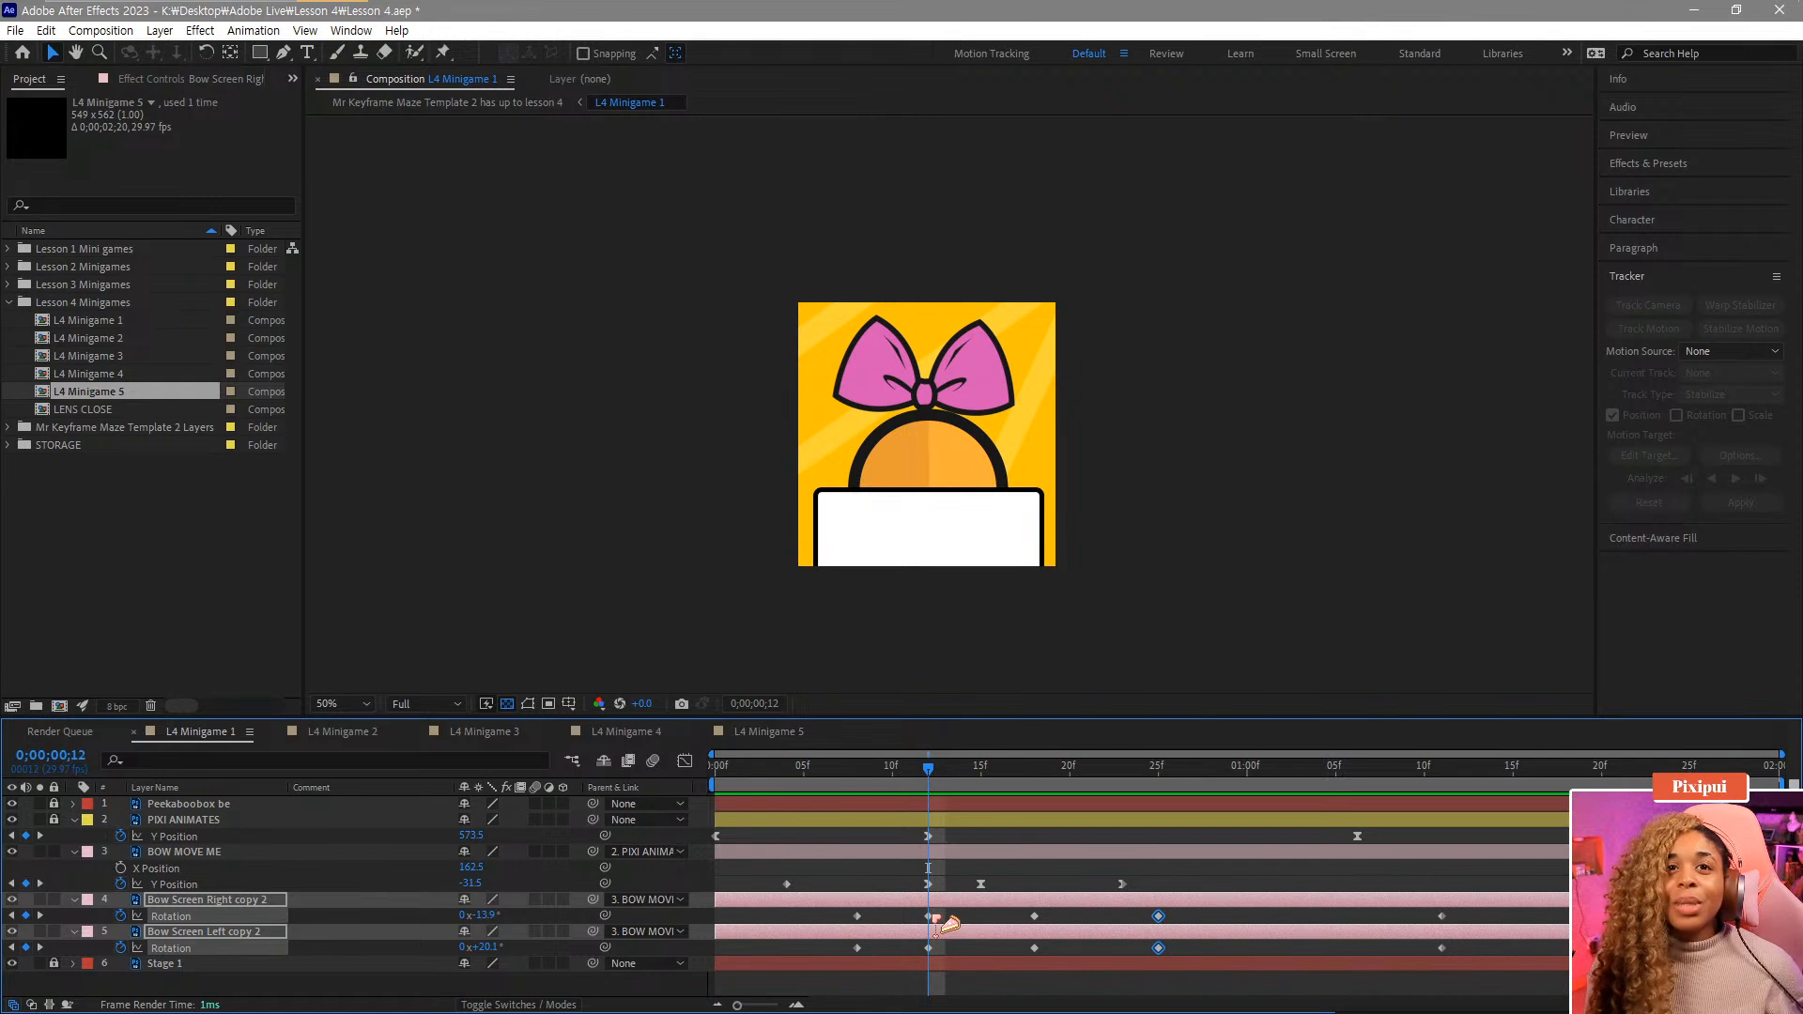
In the Graph Editor, apply Easy Ease to the bow Rotation keyframes at frames 12, 25 and 18.
click(686, 762)
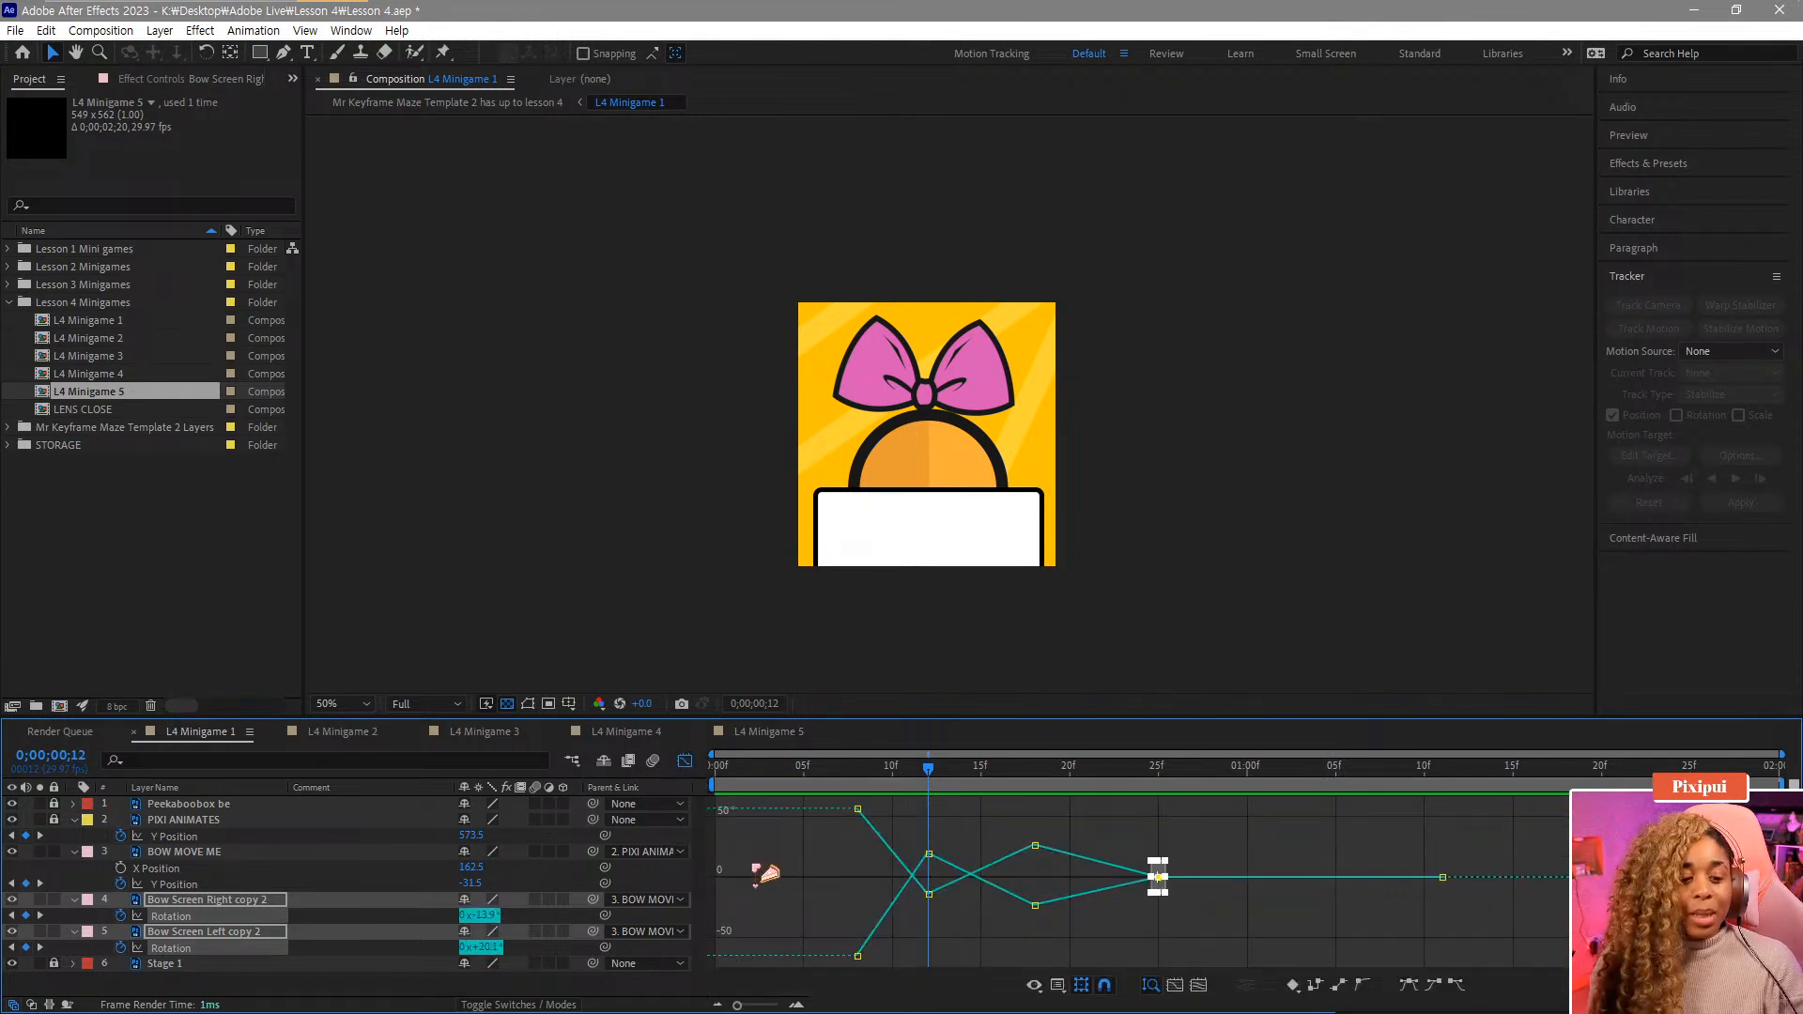
drag(939, 929, 908, 809)
click(1413, 986)
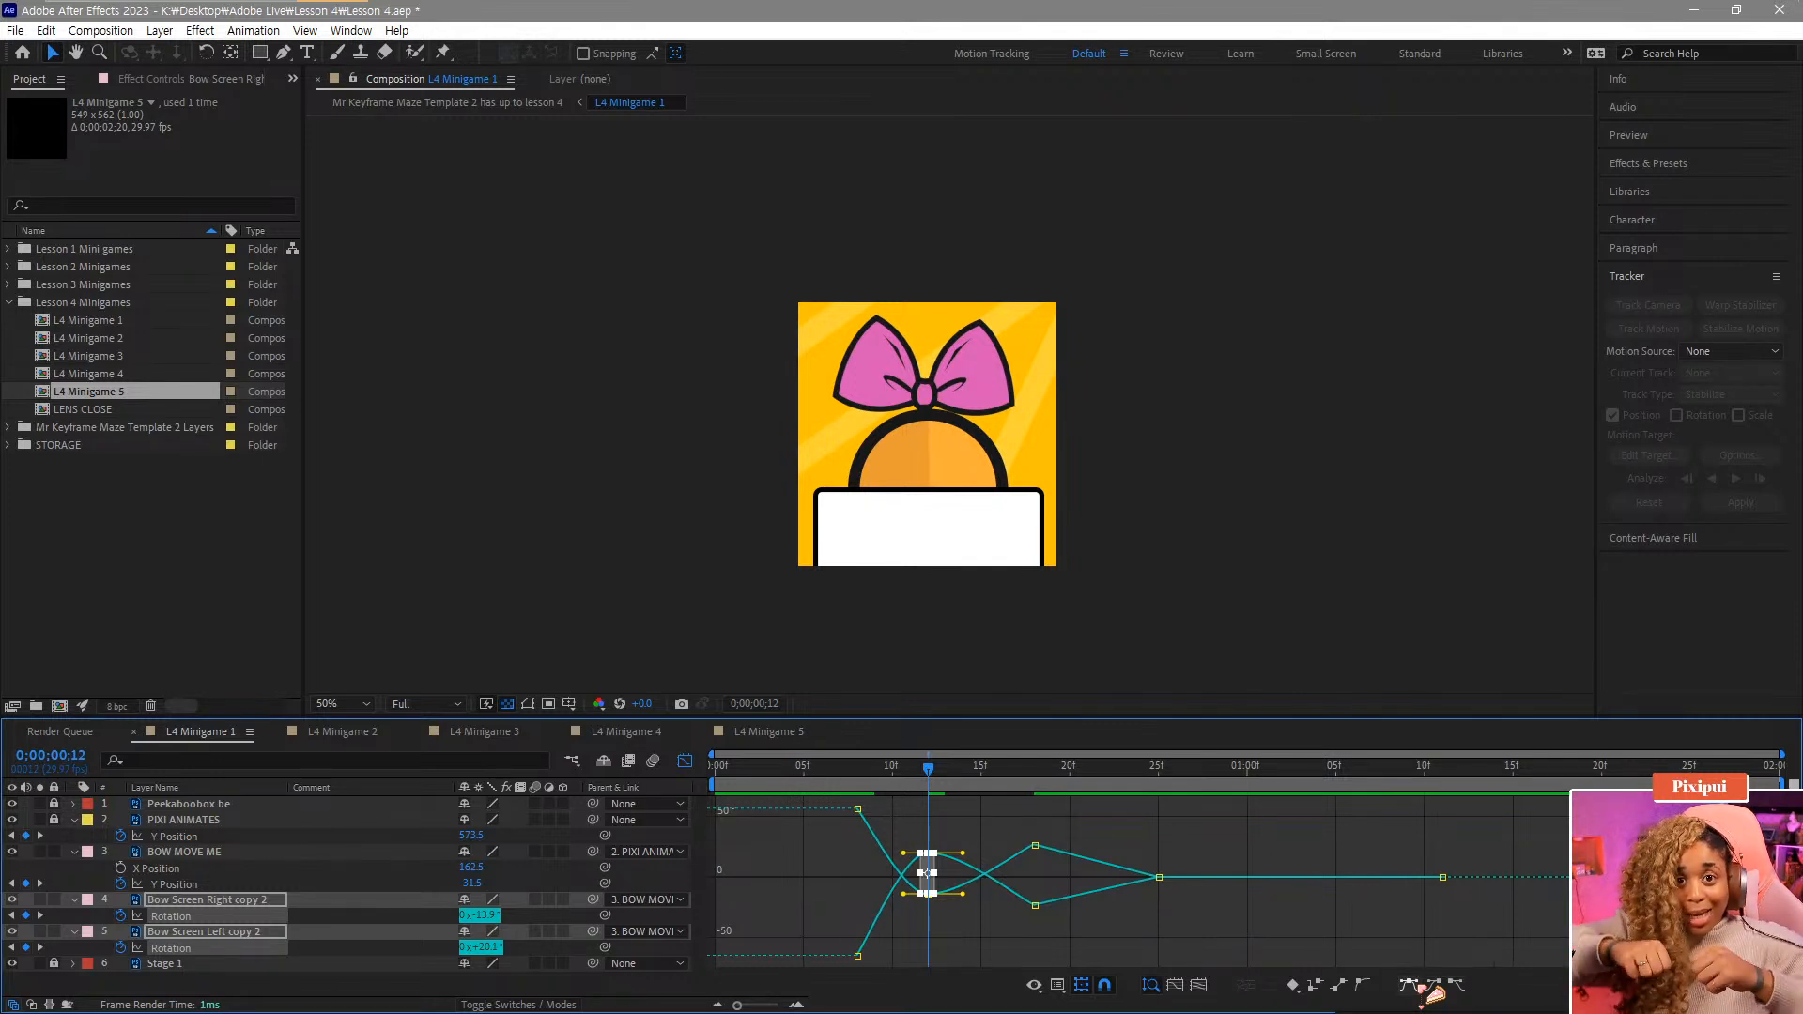
drag(928, 768, 1034, 770)
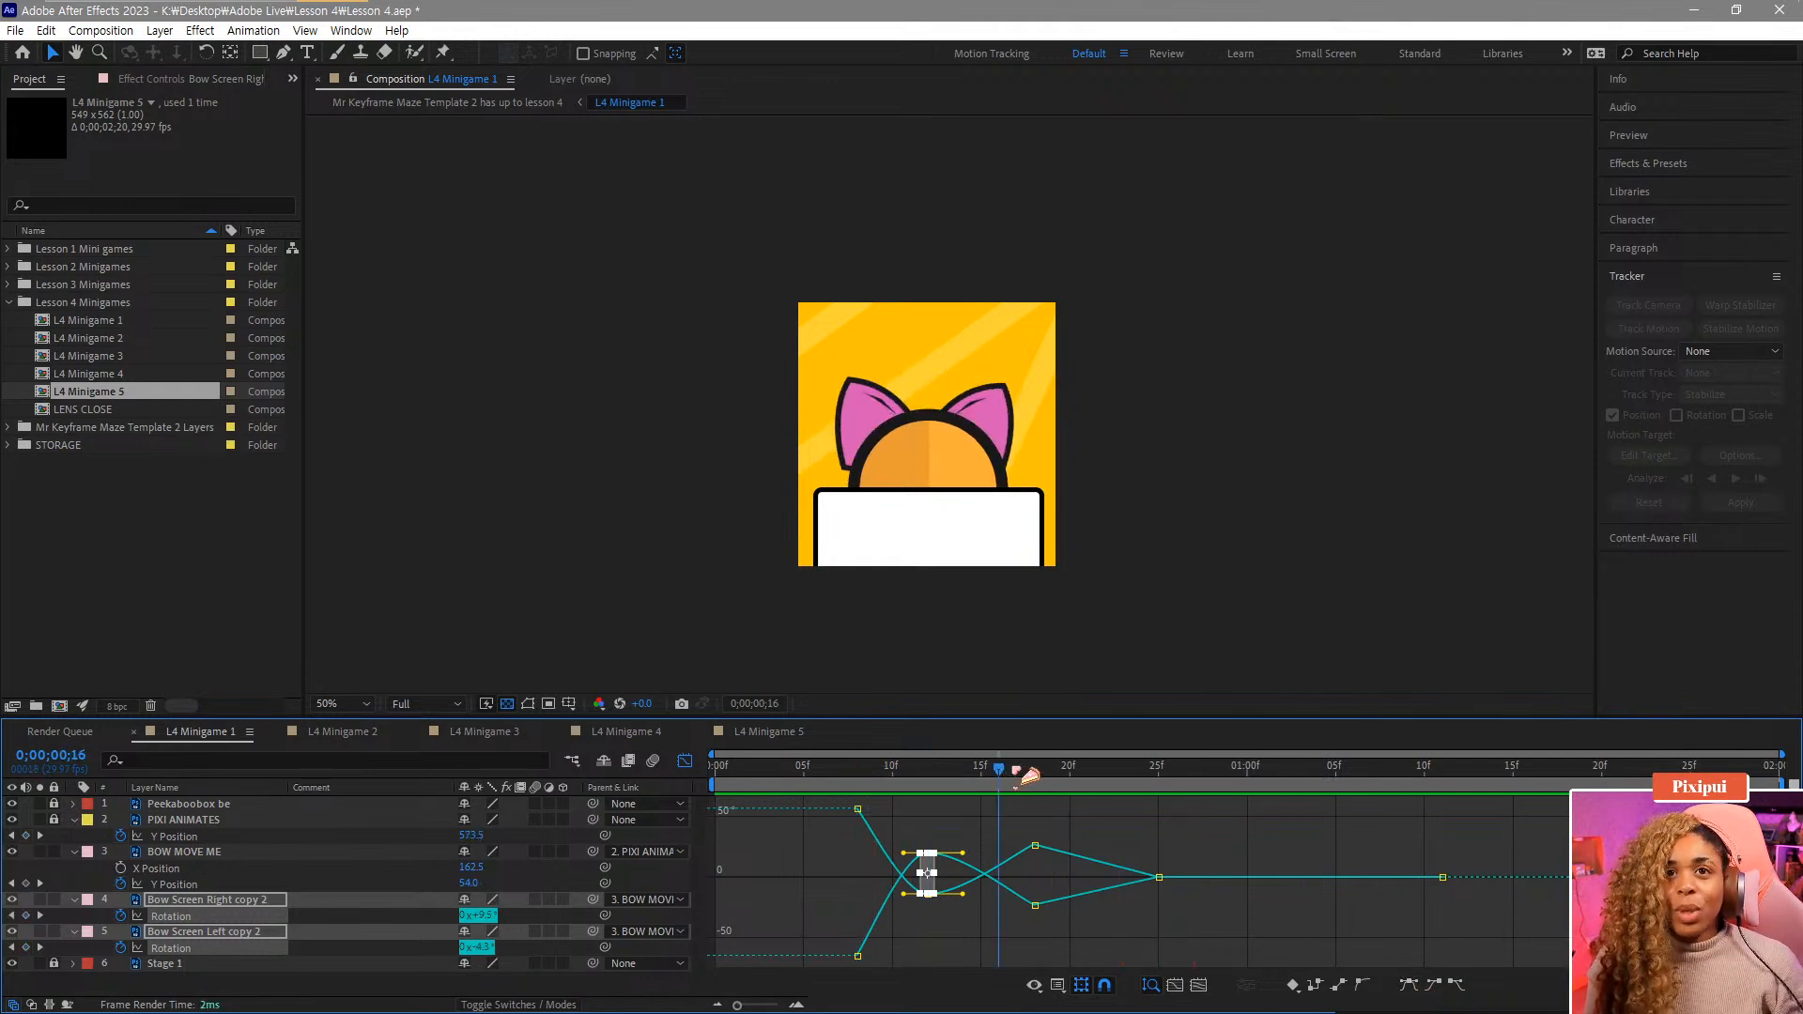
drag(1181, 944, 1131, 800)
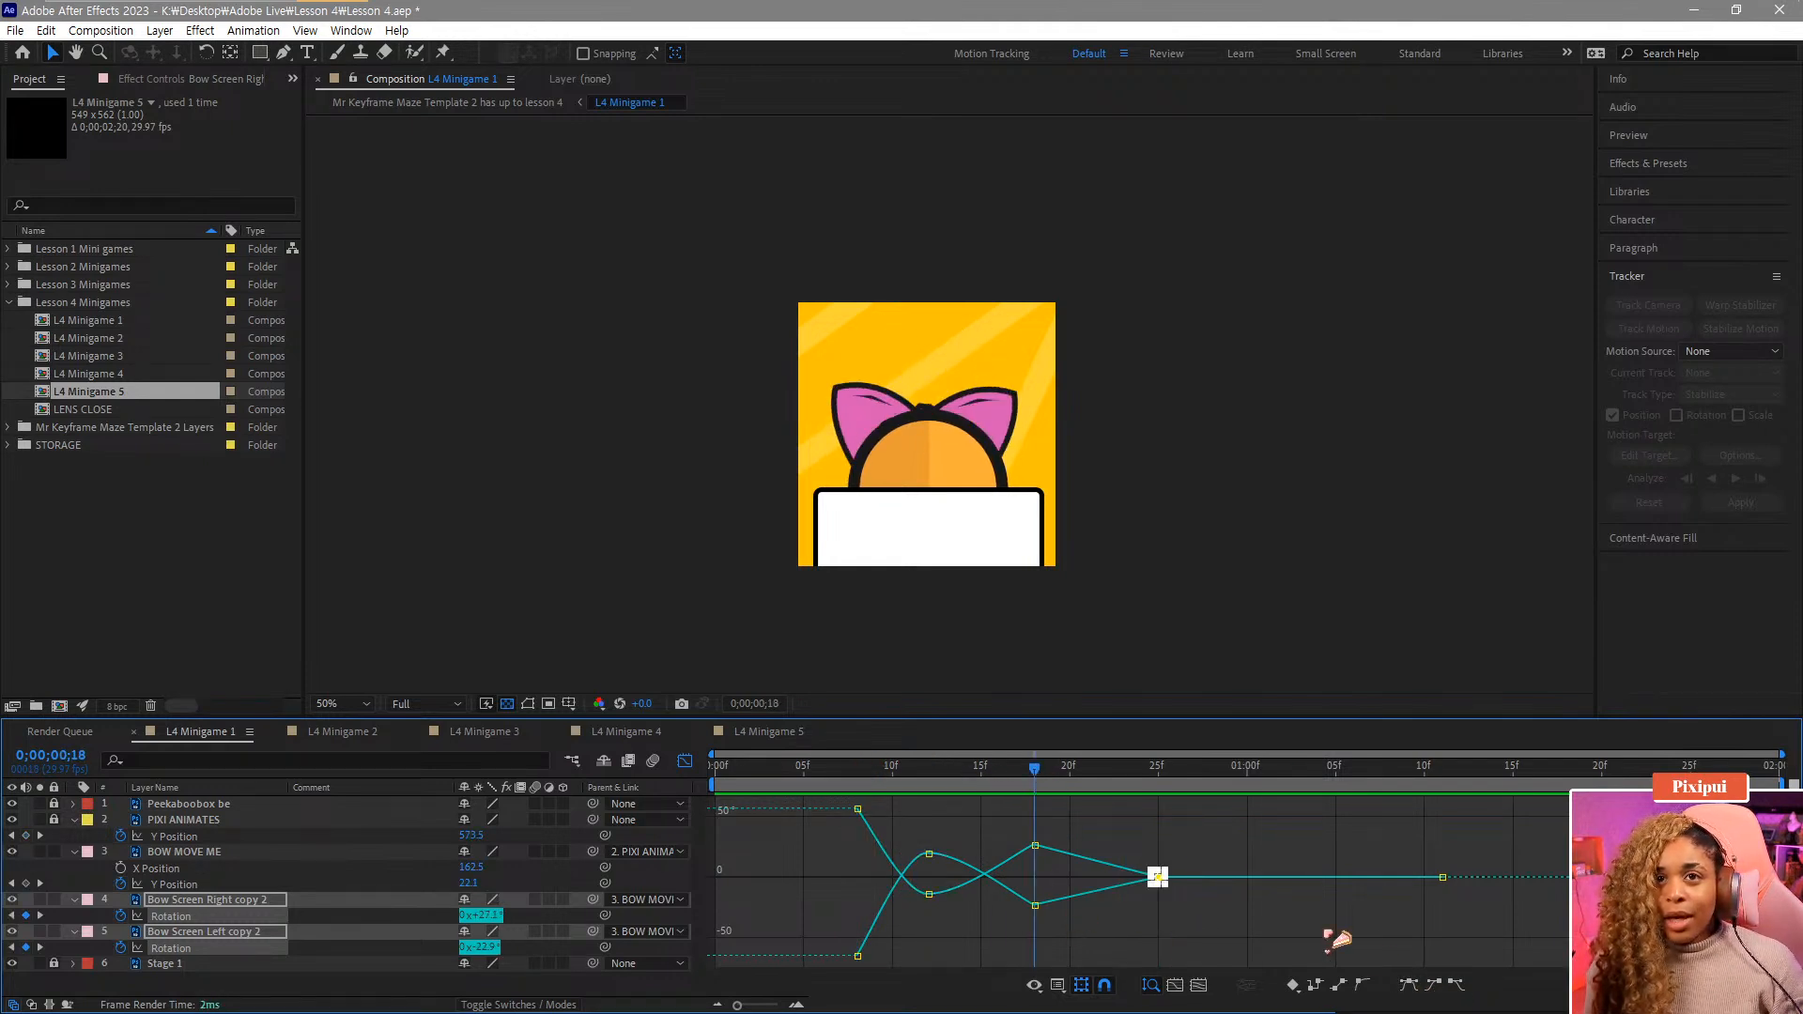
click(1434, 986)
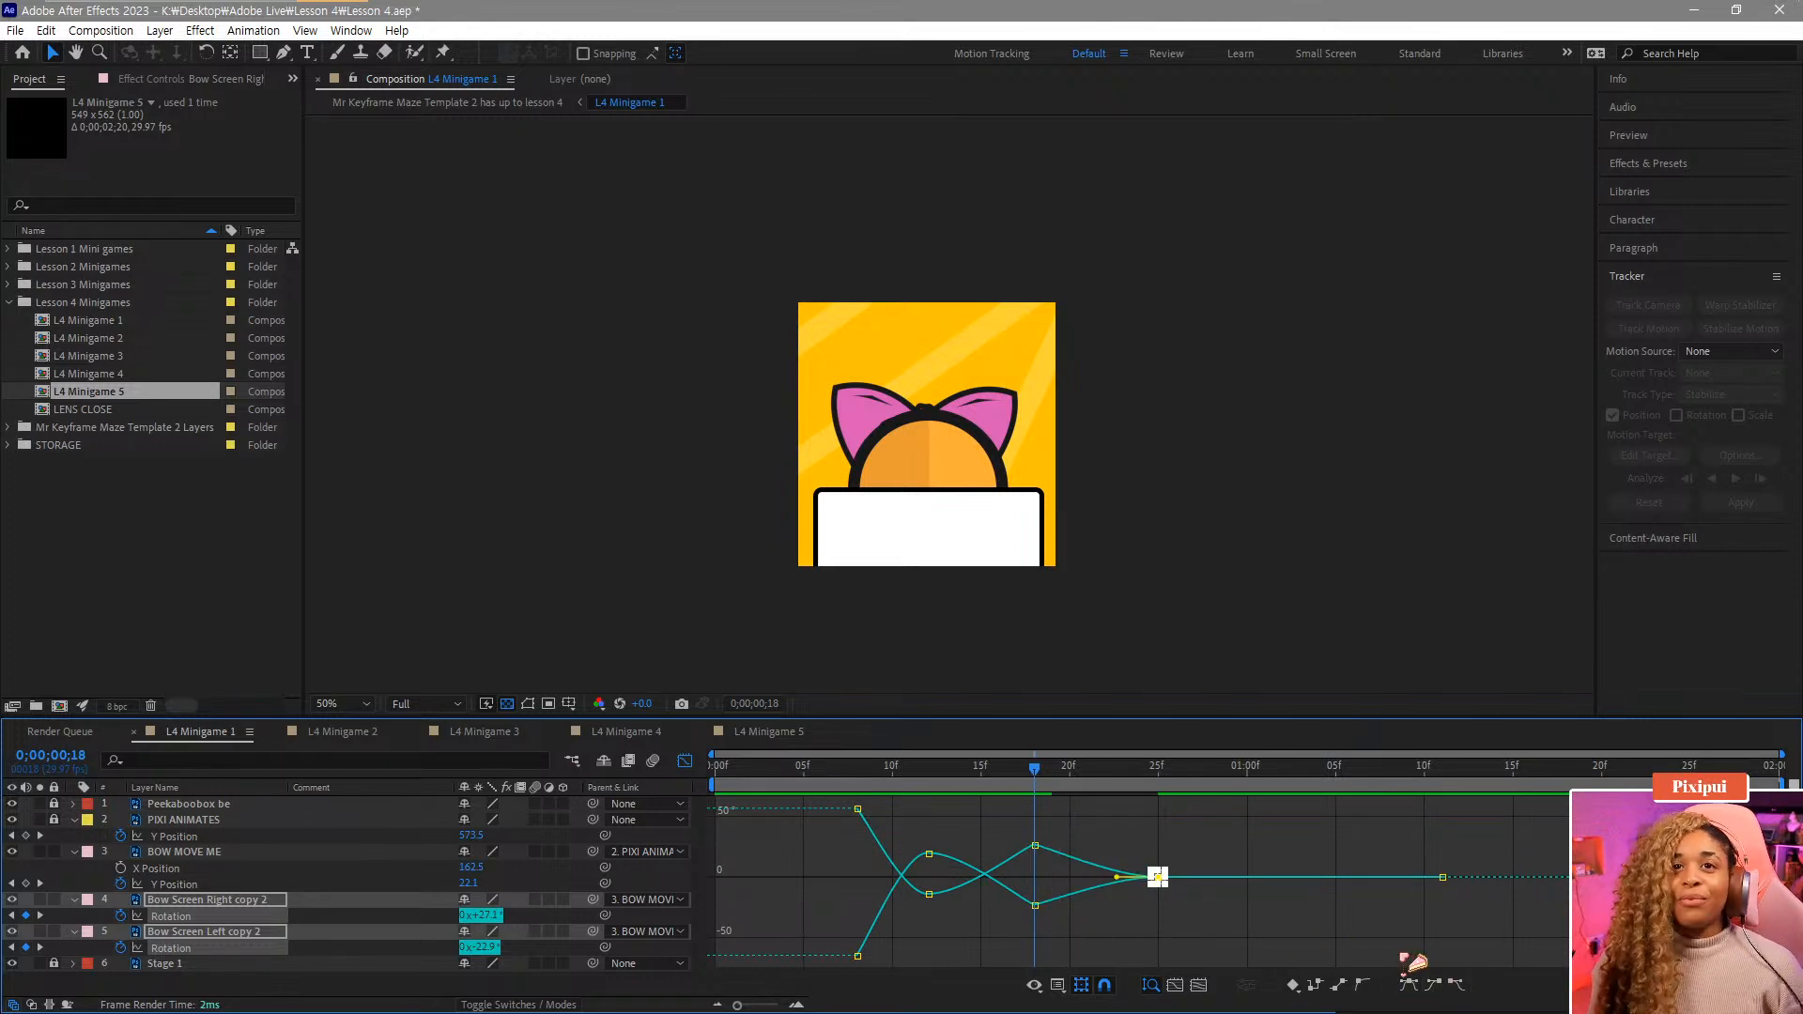
drag(1080, 953, 1018, 831)
click(1455, 984)
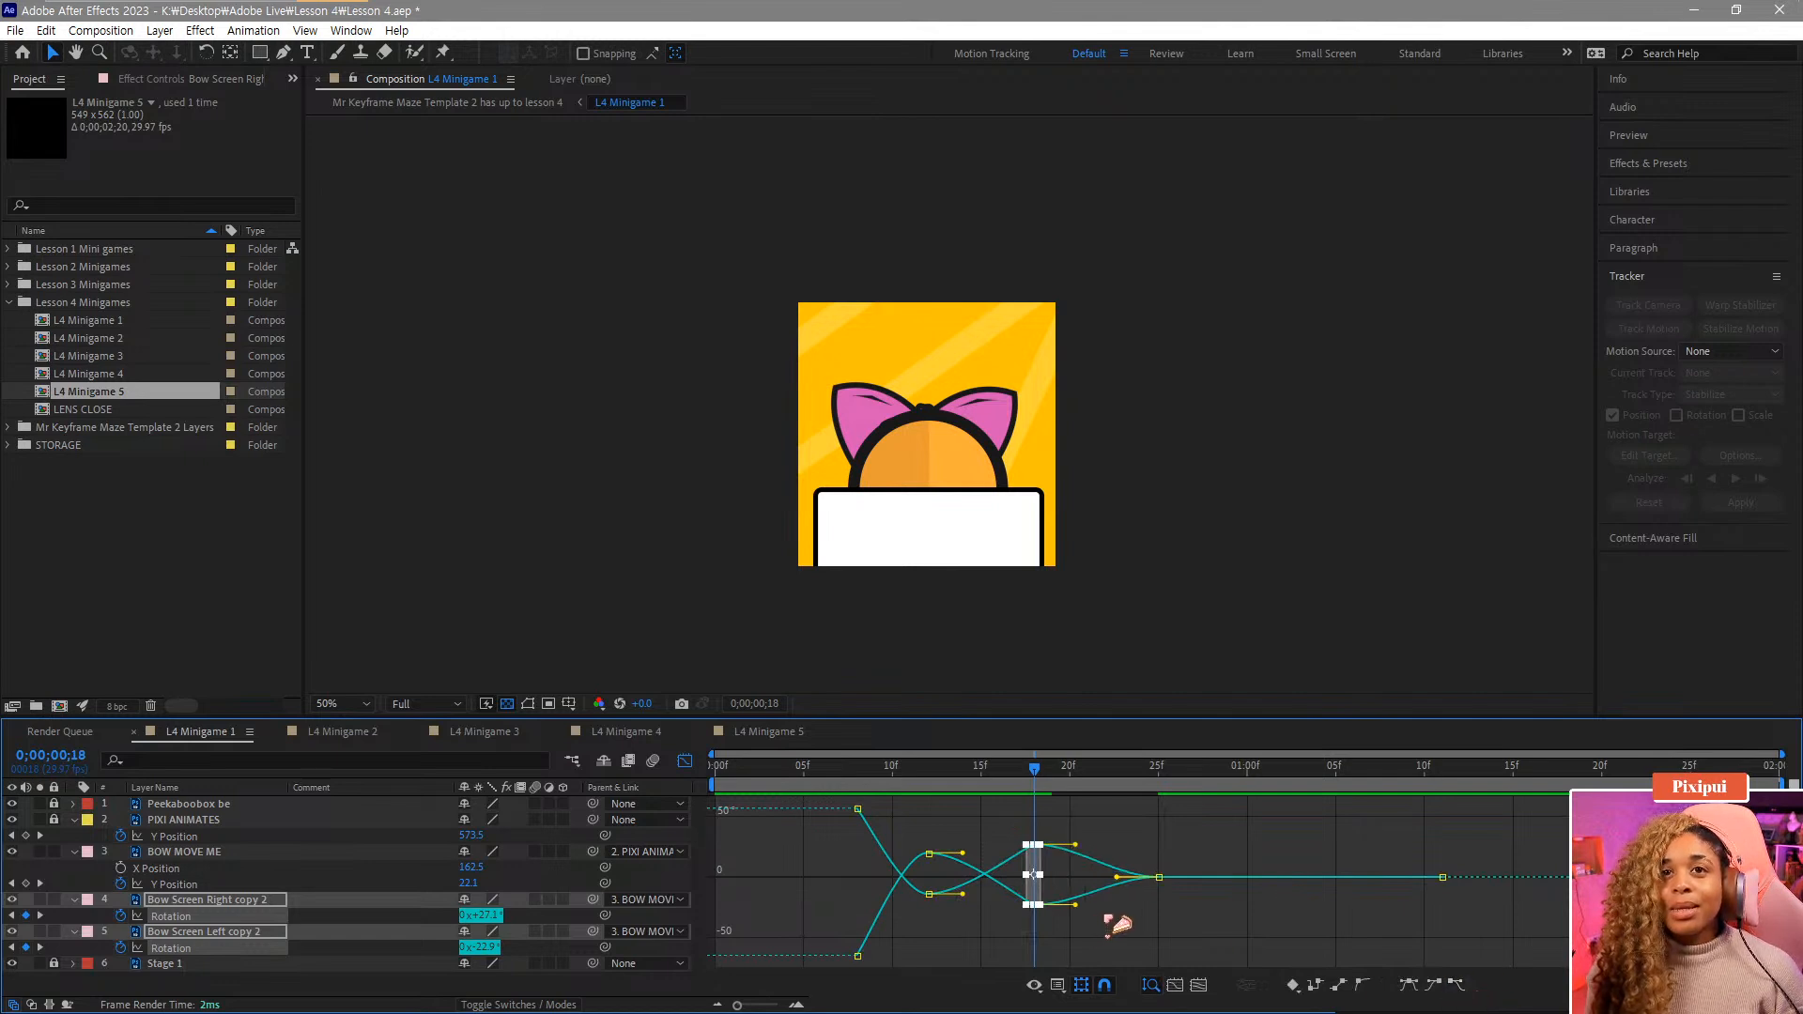
Lengthen the outgoing Bezier handles of both frame-18 Rotation keyframes to smooth the wiggle curves.
scroll(1110, 871, up, 4)
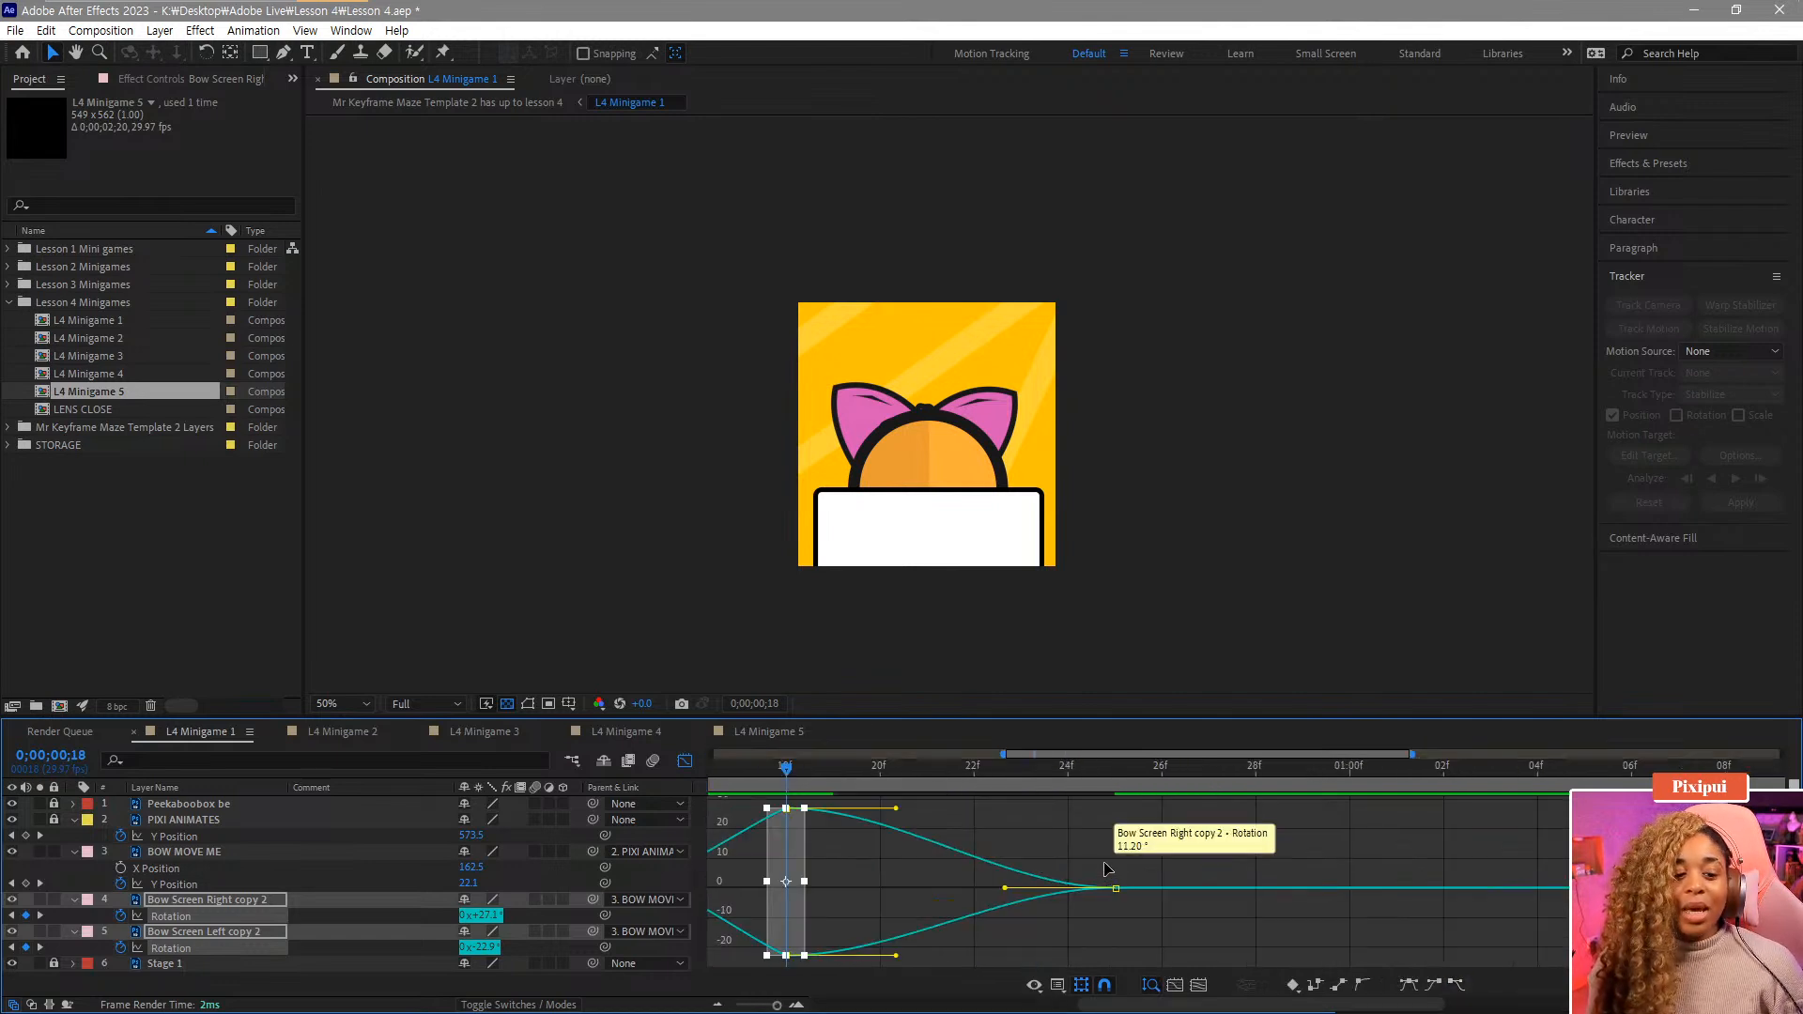
drag(944, 869, 1082, 858)
scroll(1015, 864, down, 2)
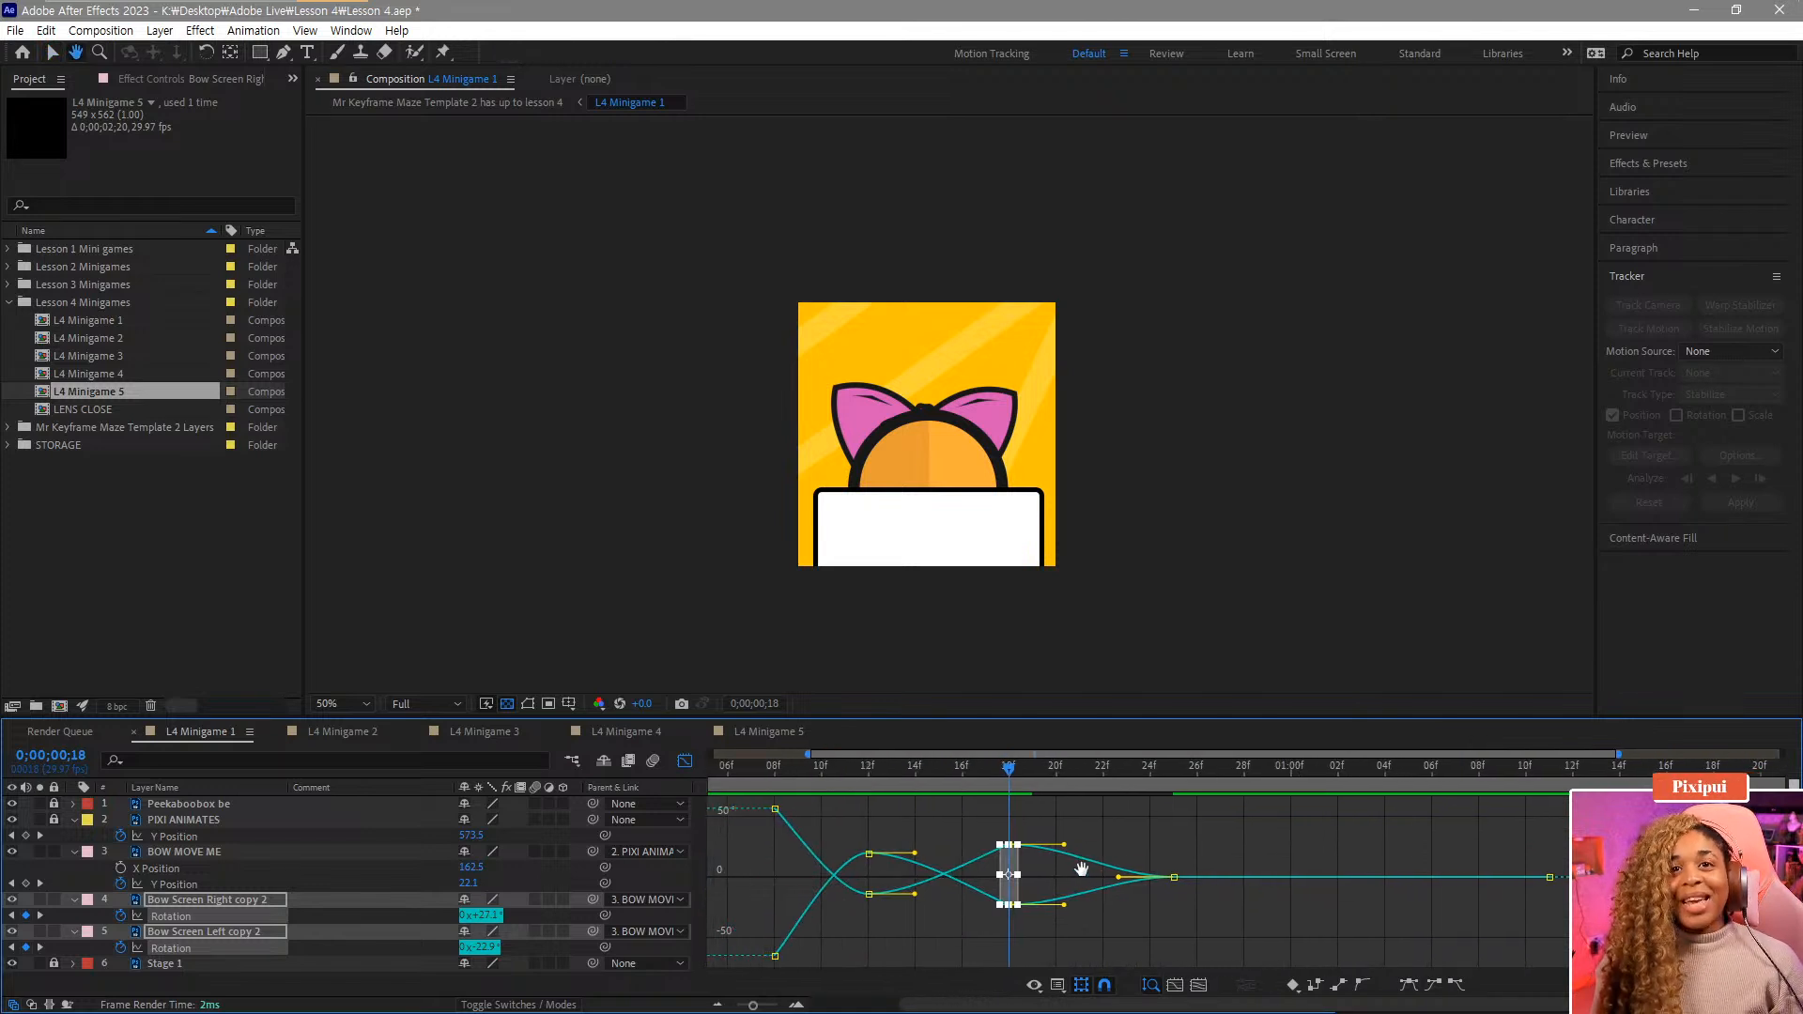
click(1045, 886)
scroll(1037, 881, up, 2)
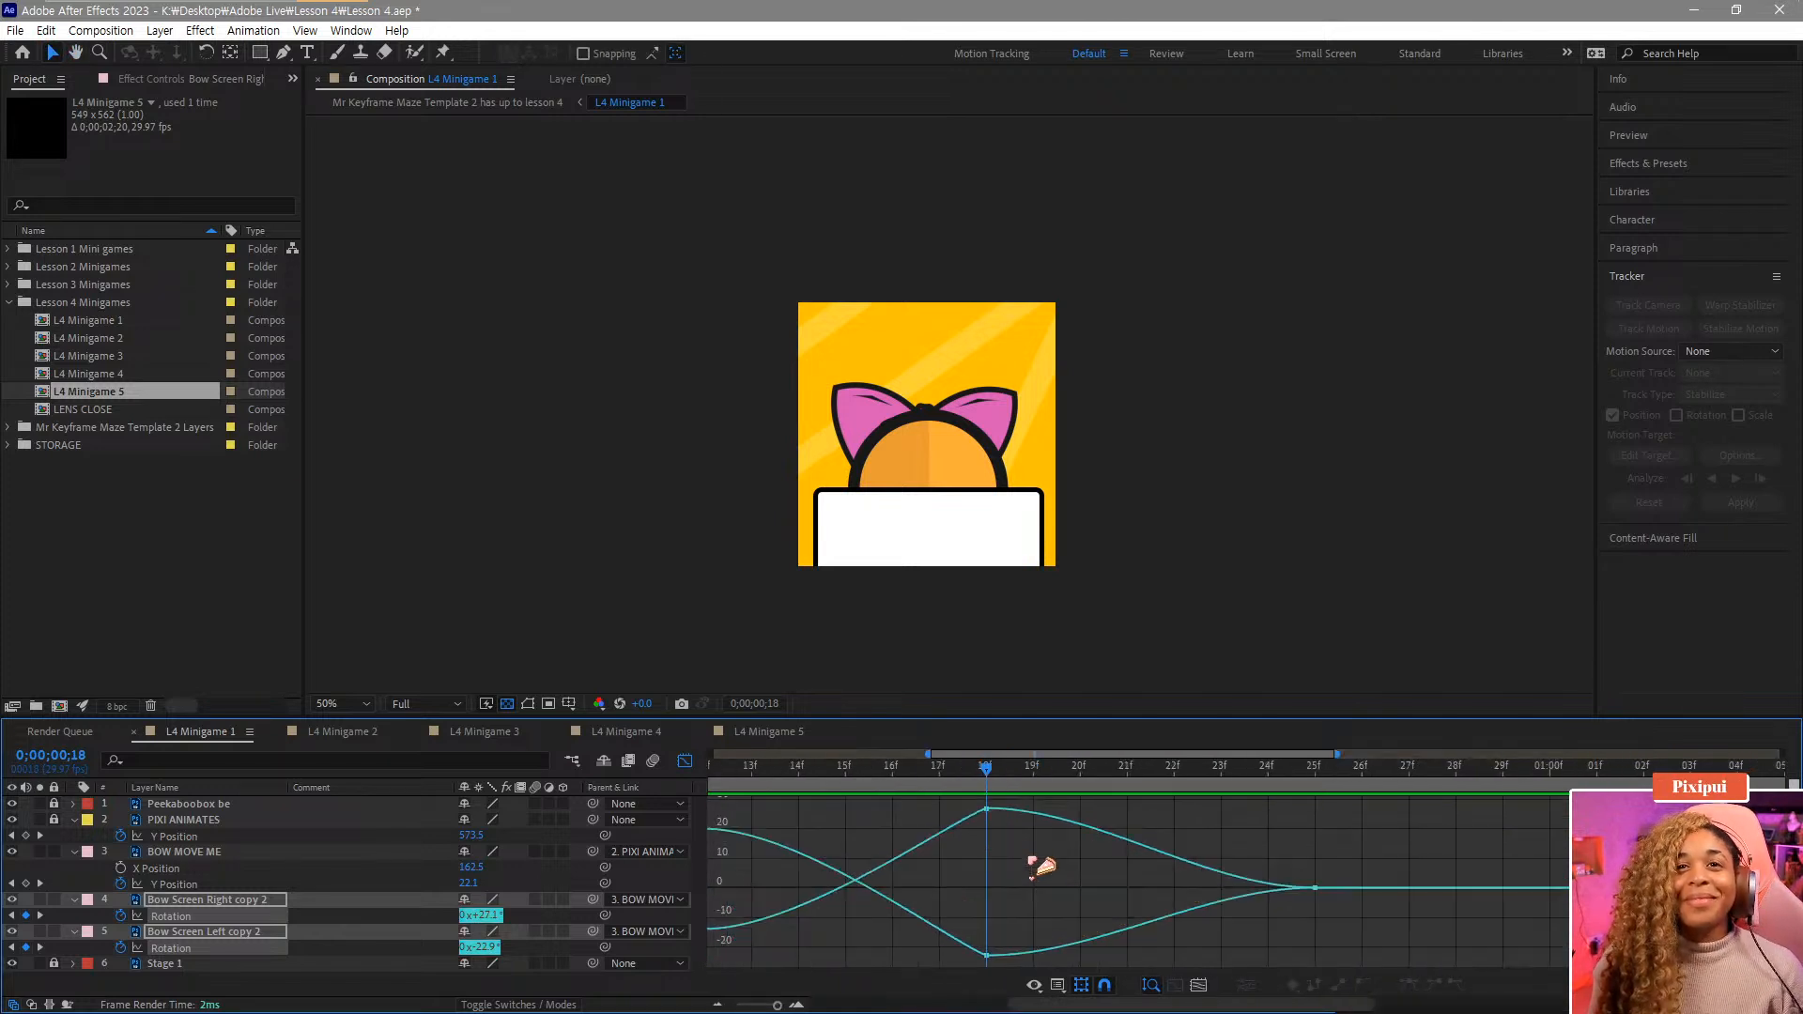
click(986, 810)
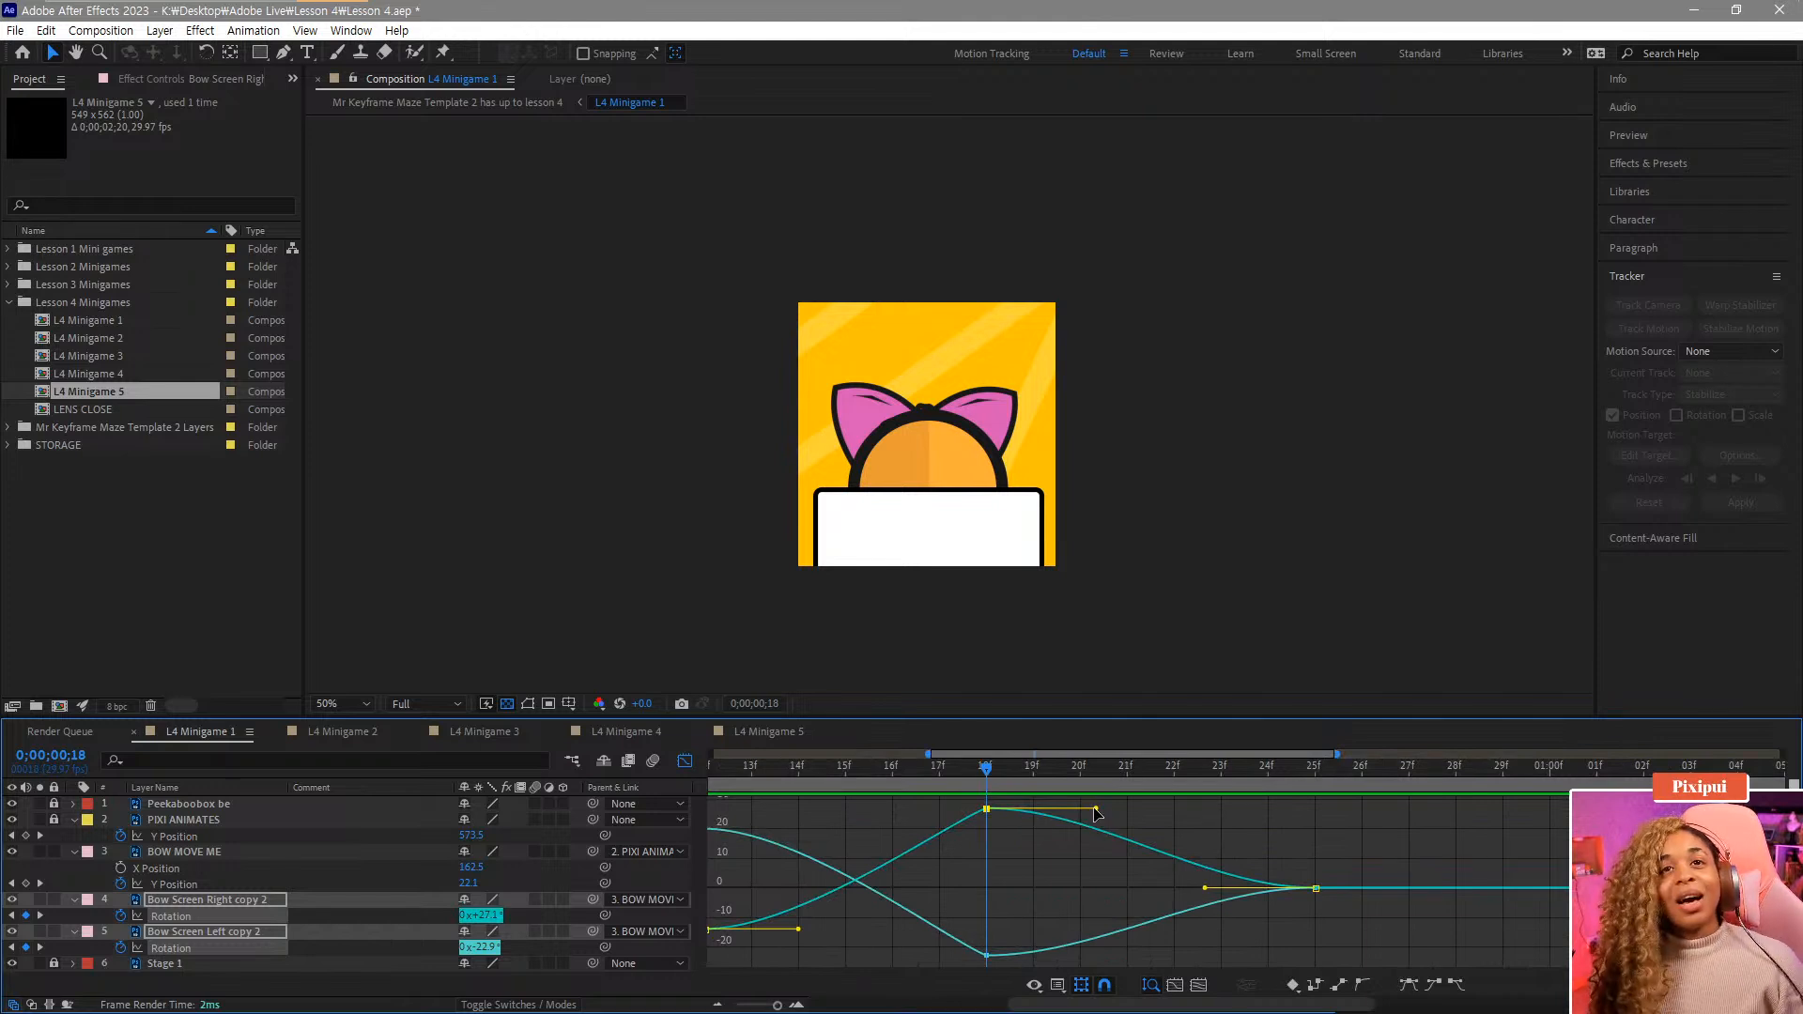
drag(1095, 809, 1157, 814)
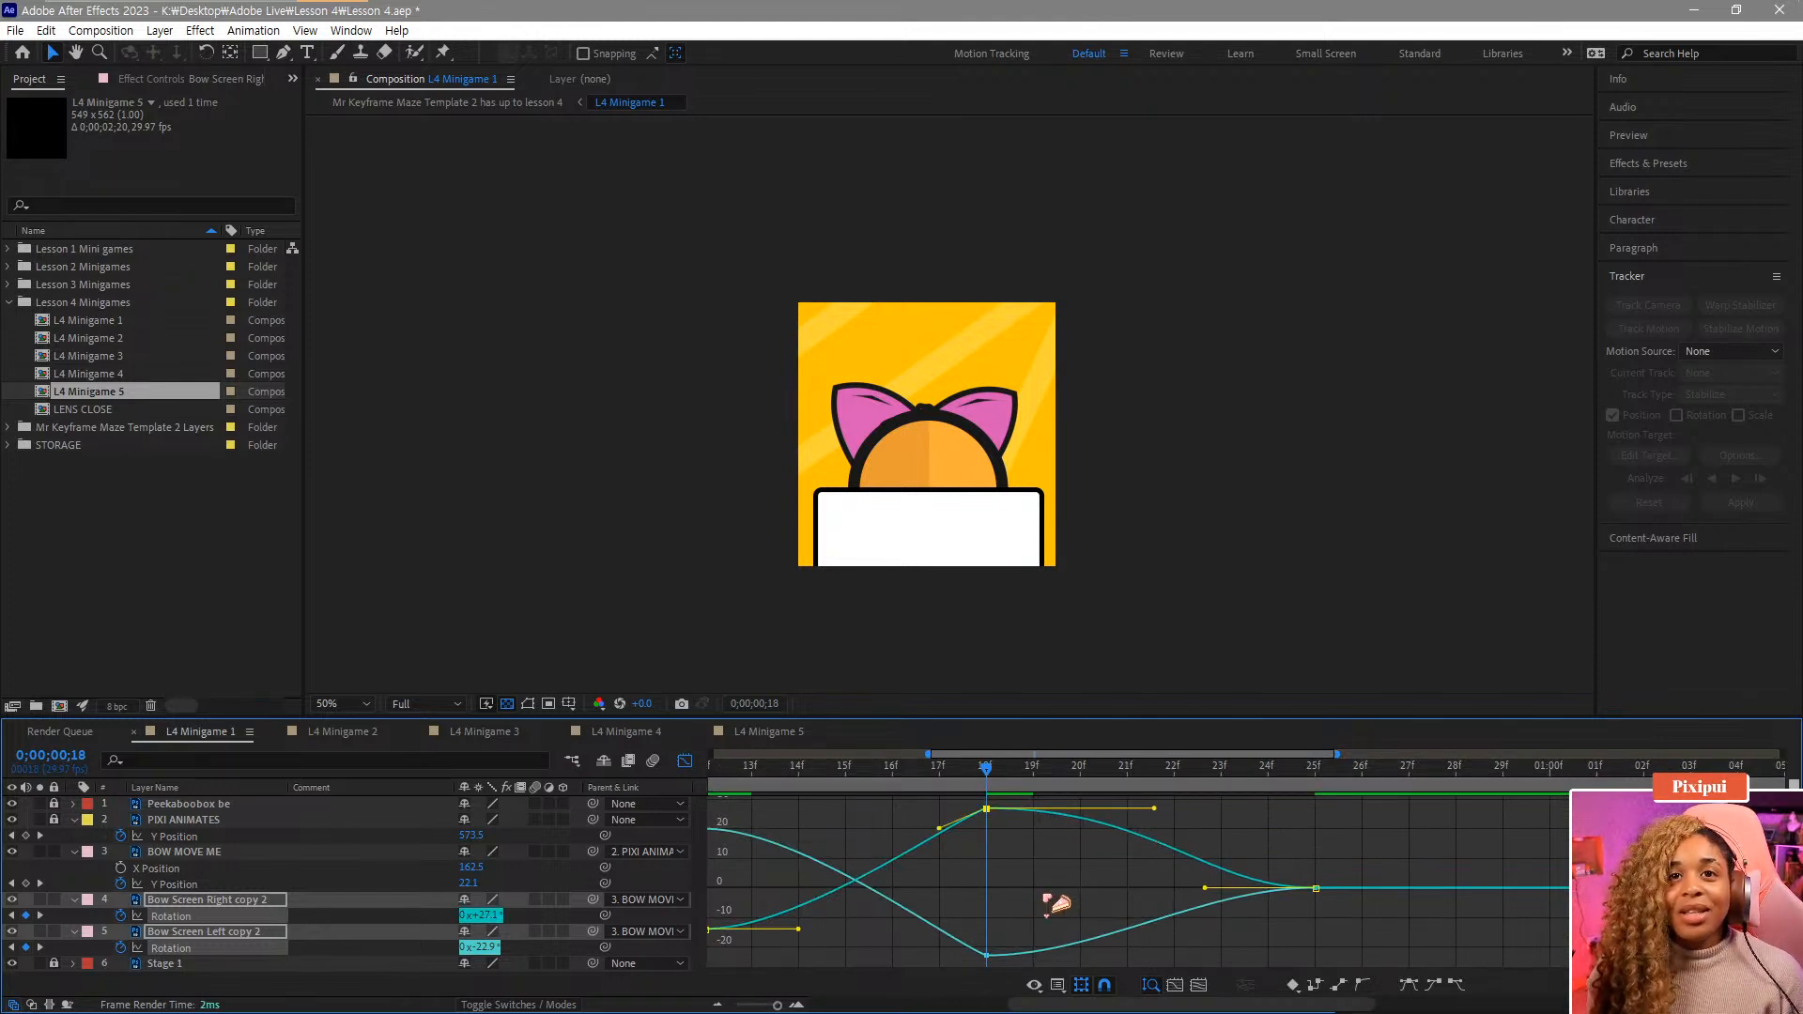
click(986, 956)
drag(1096, 955, 1179, 955)
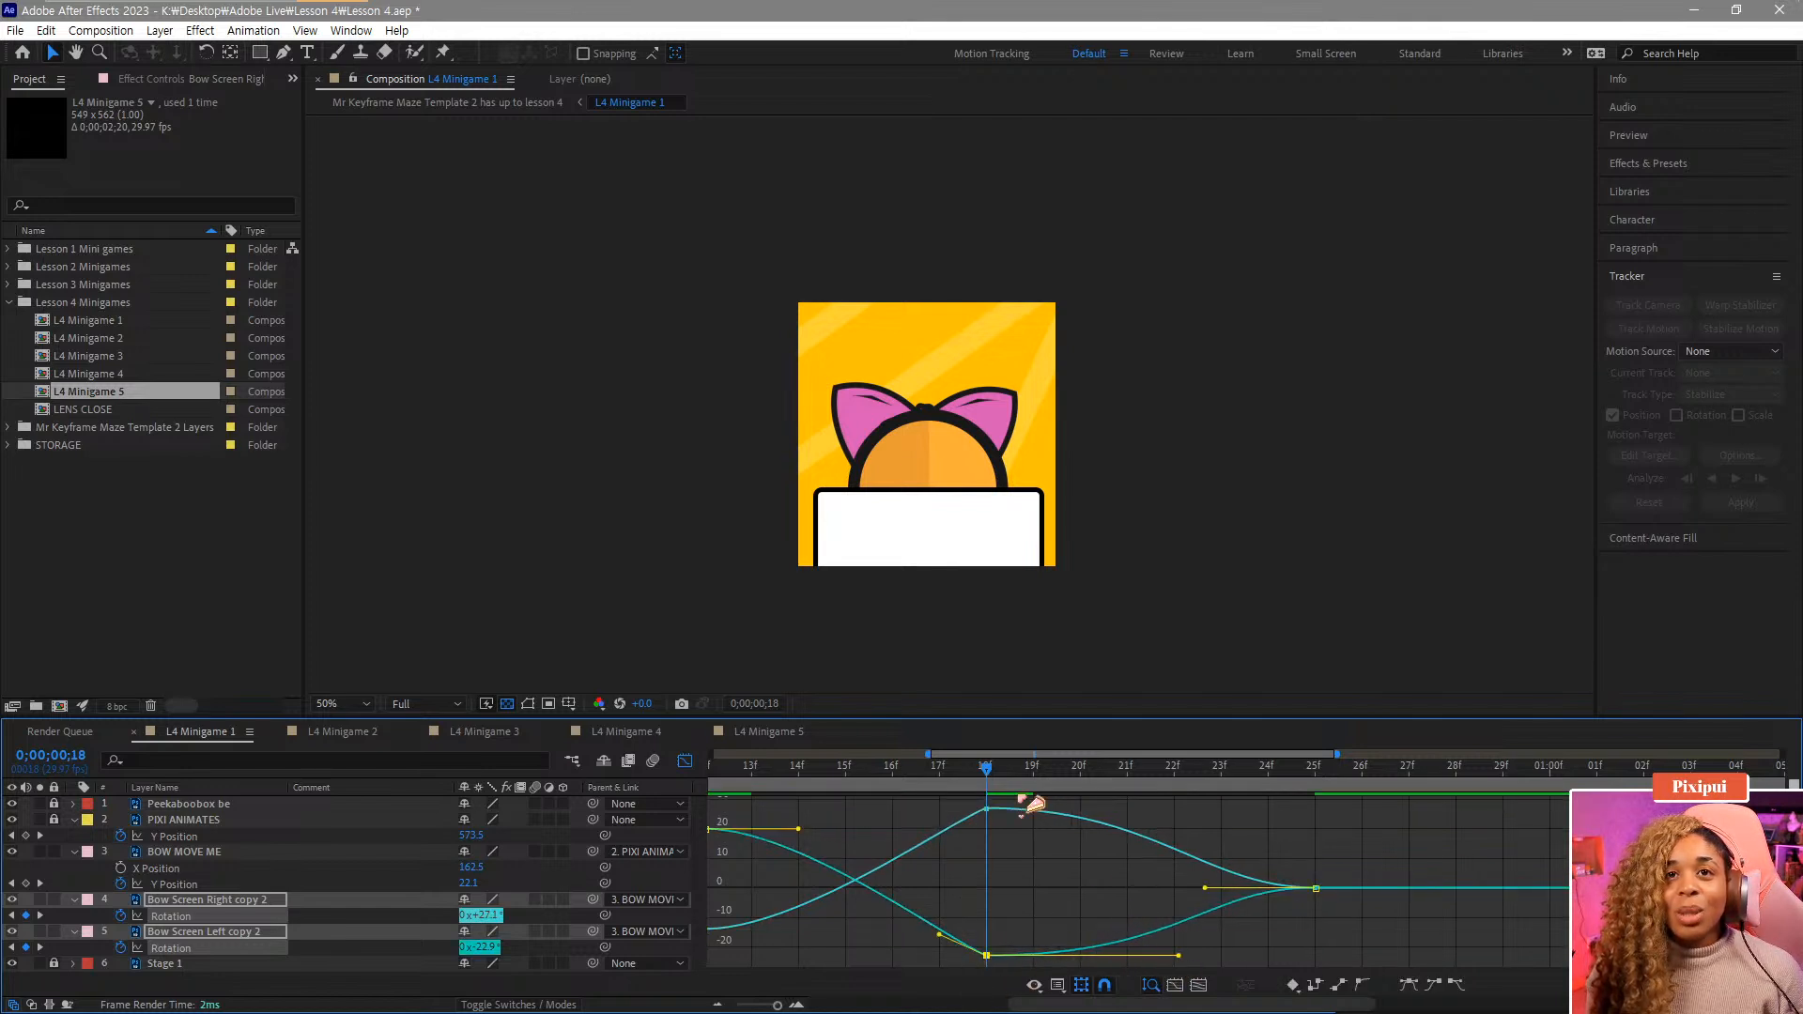
Play back the eased bow wiggle.
click(942, 768)
key(space)
key(space)
key(minus)
key(minus)
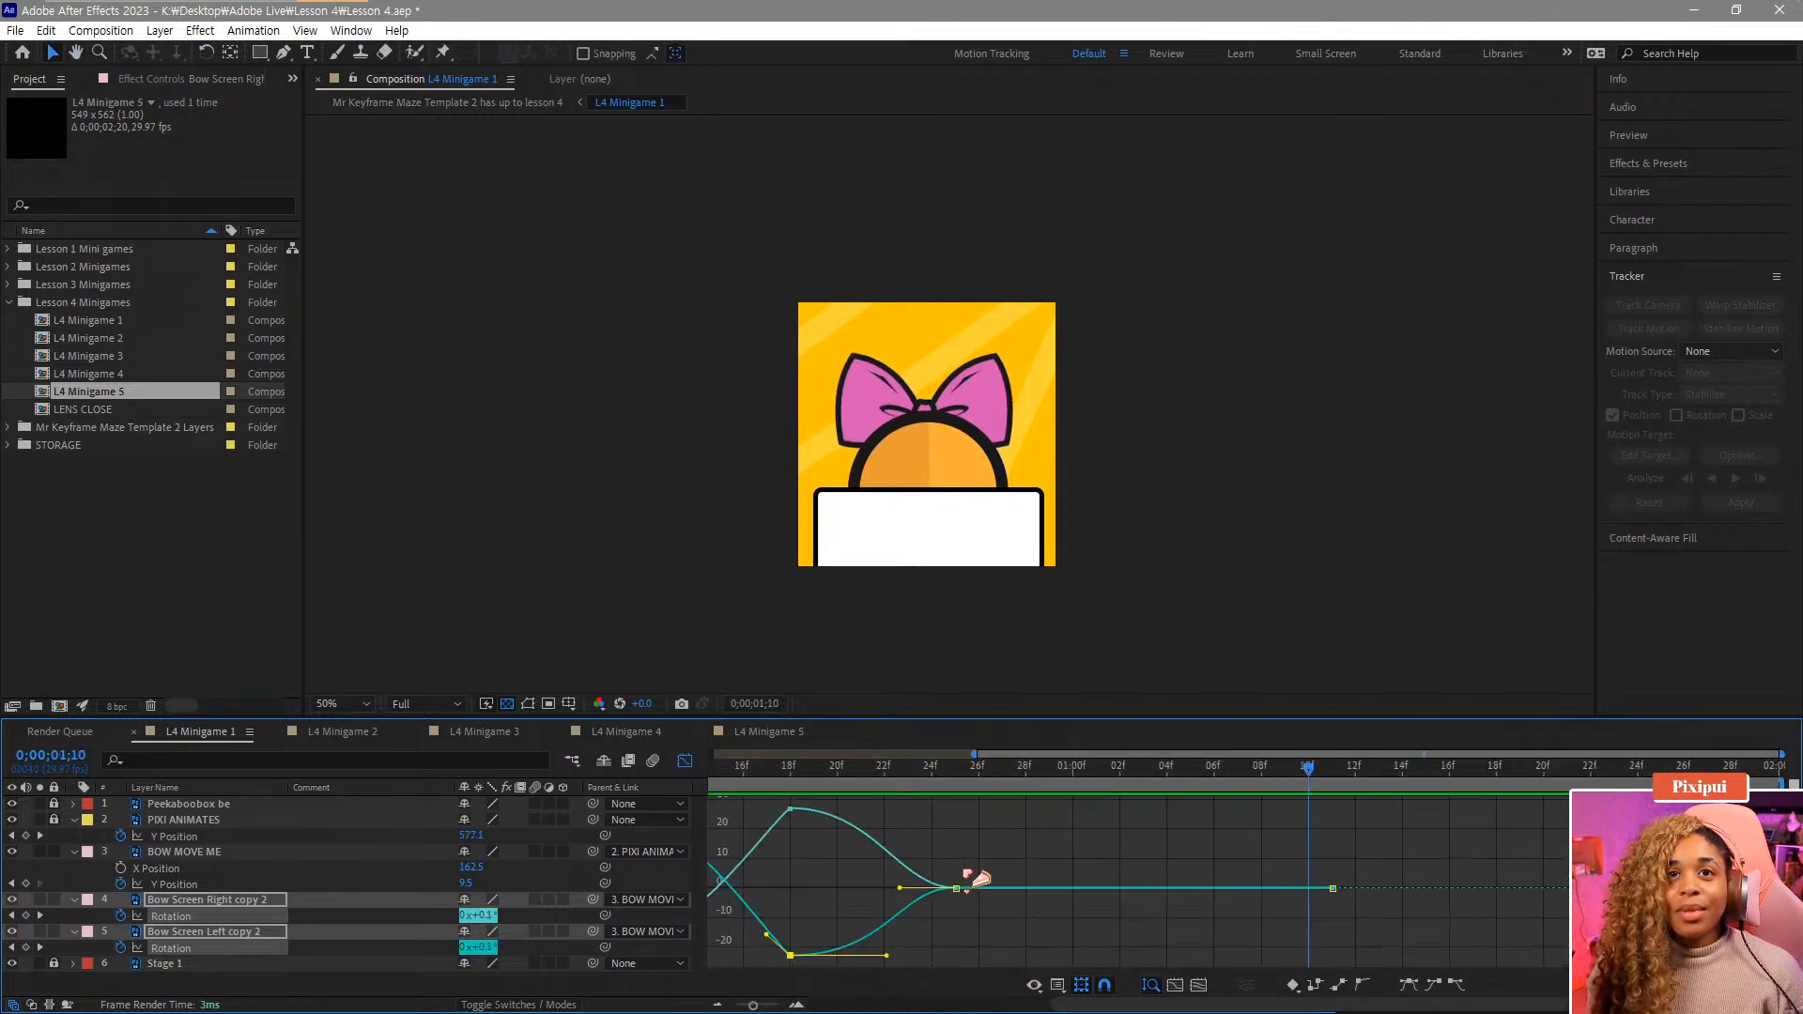
click(859, 778)
key(space)
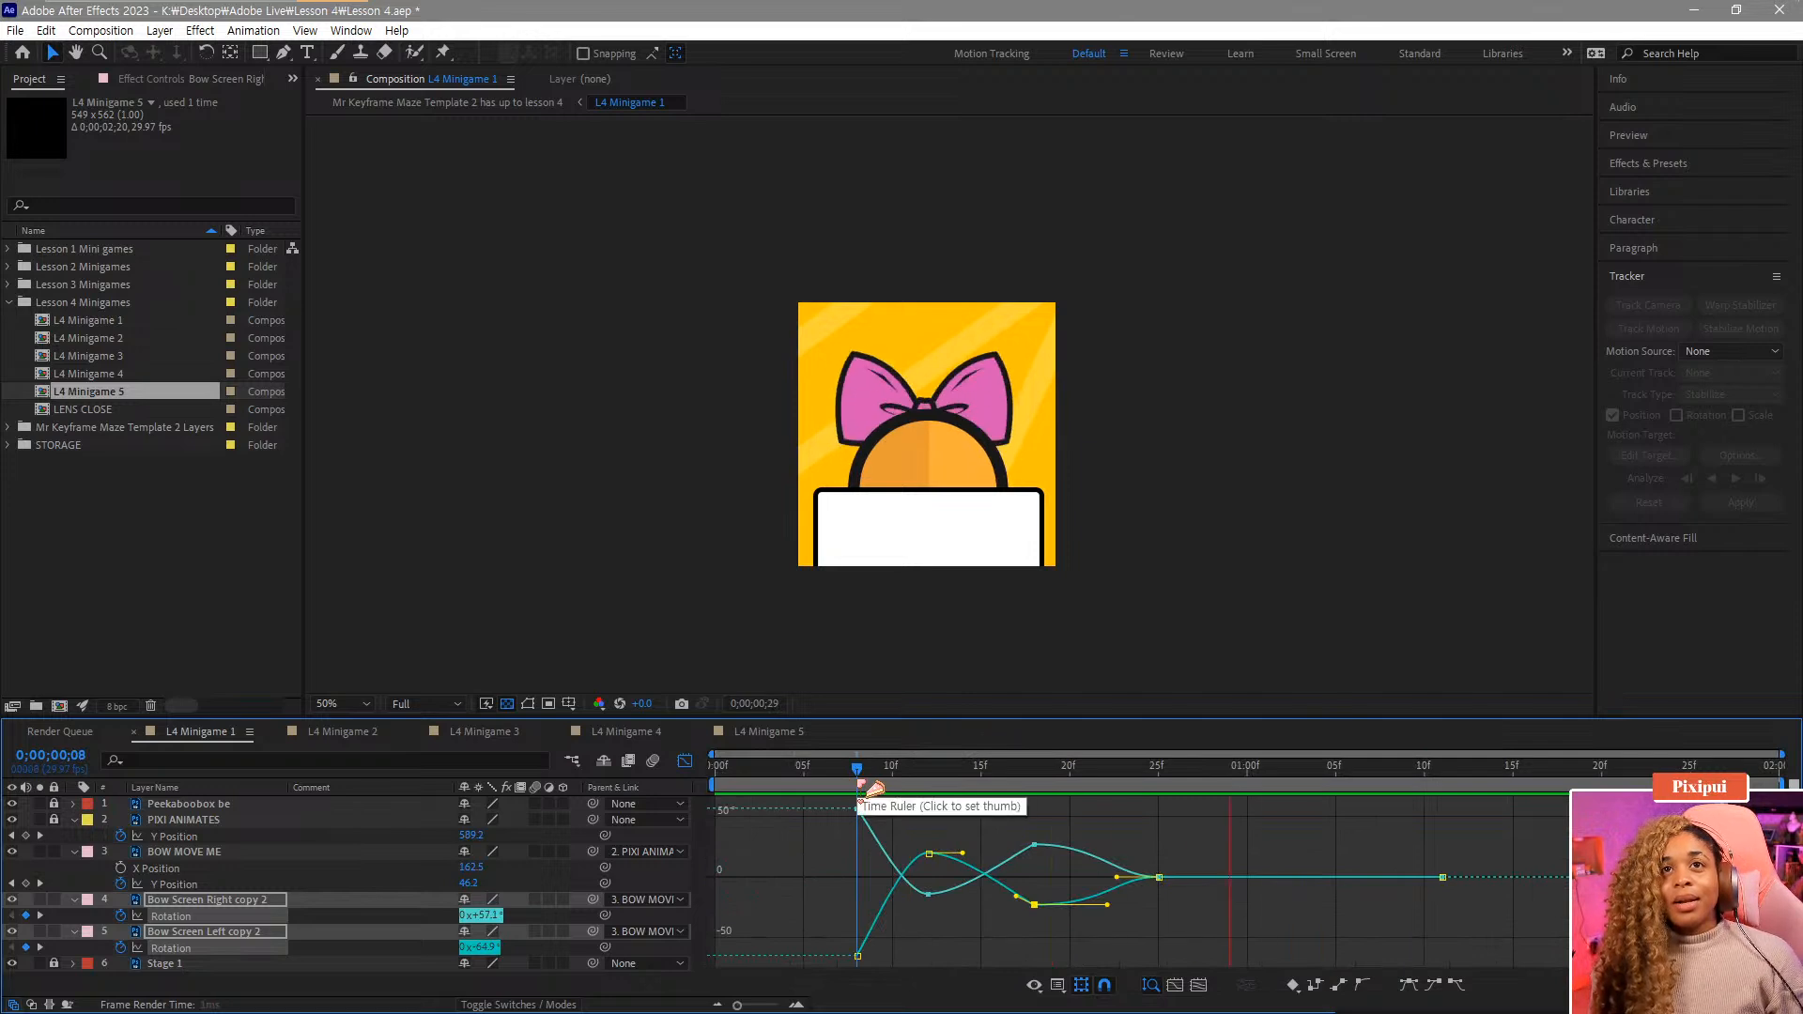
key(space)
Re-apply Easy Ease to the frame-18 keyframes and lengthen the incoming handles of the frame-25 keyframes.
drag(1175, 834, 1140, 916)
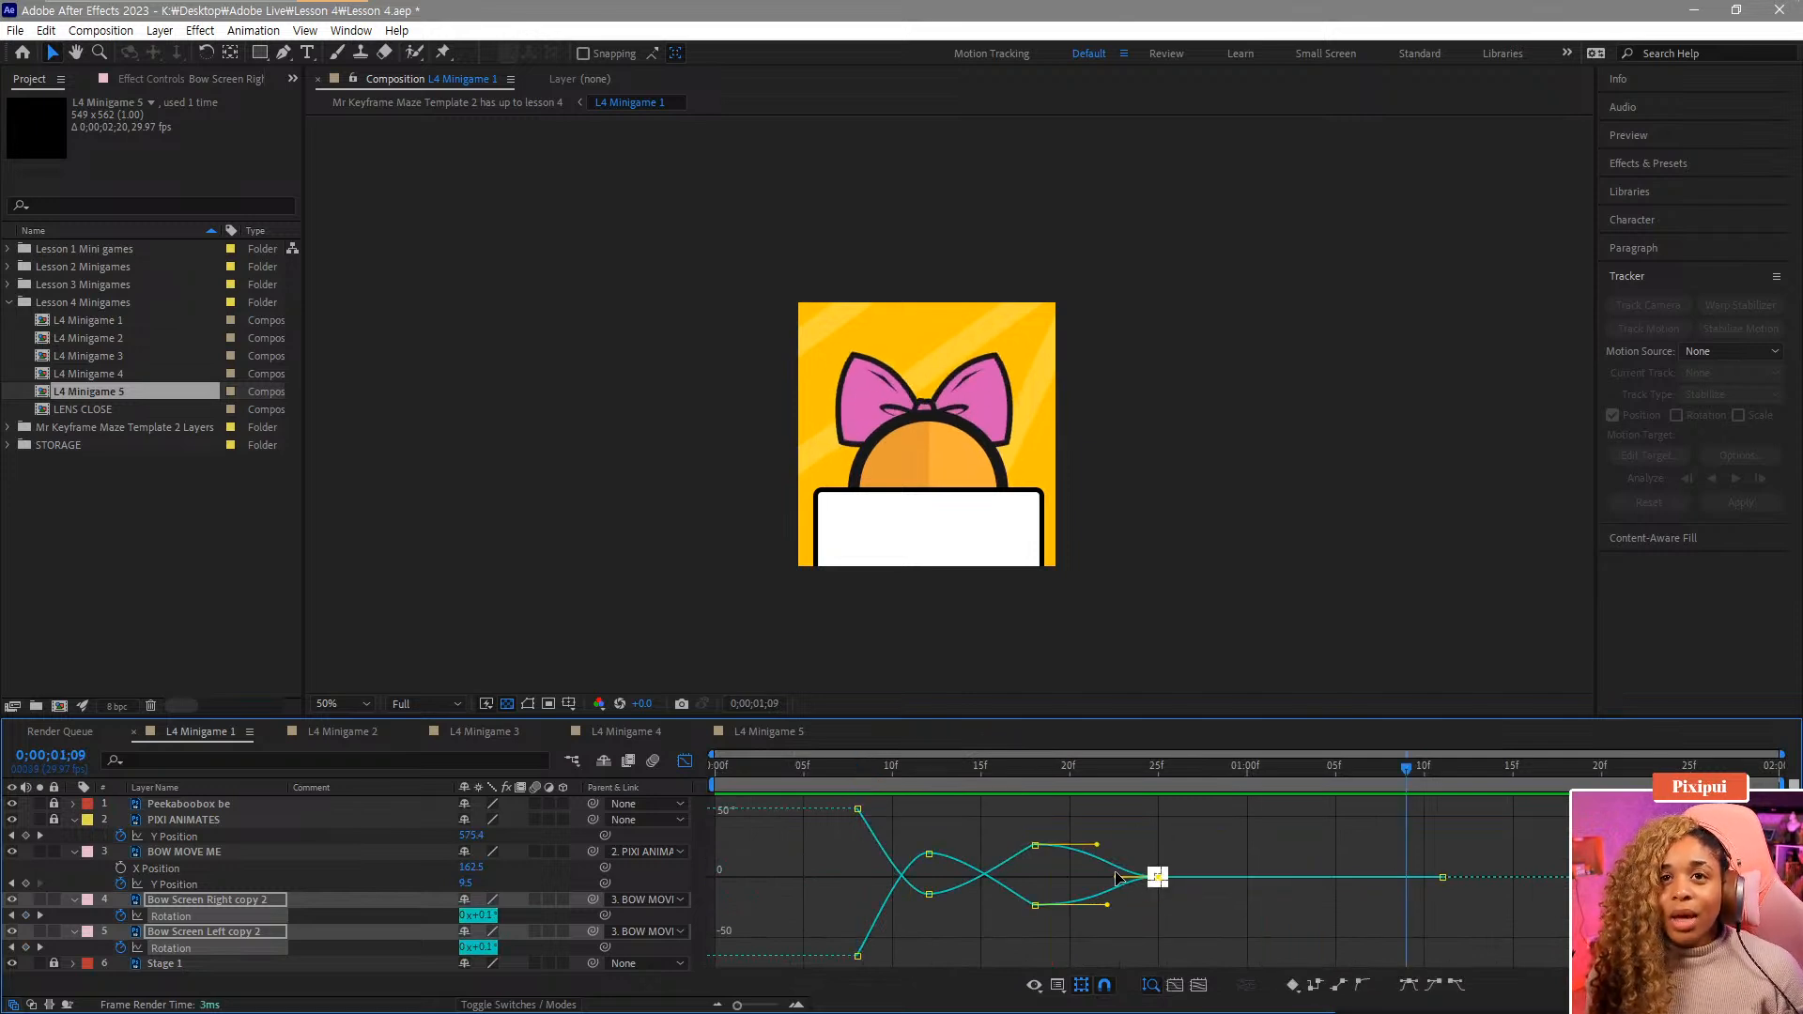
drag(1038, 778, 1087, 779)
key(=)
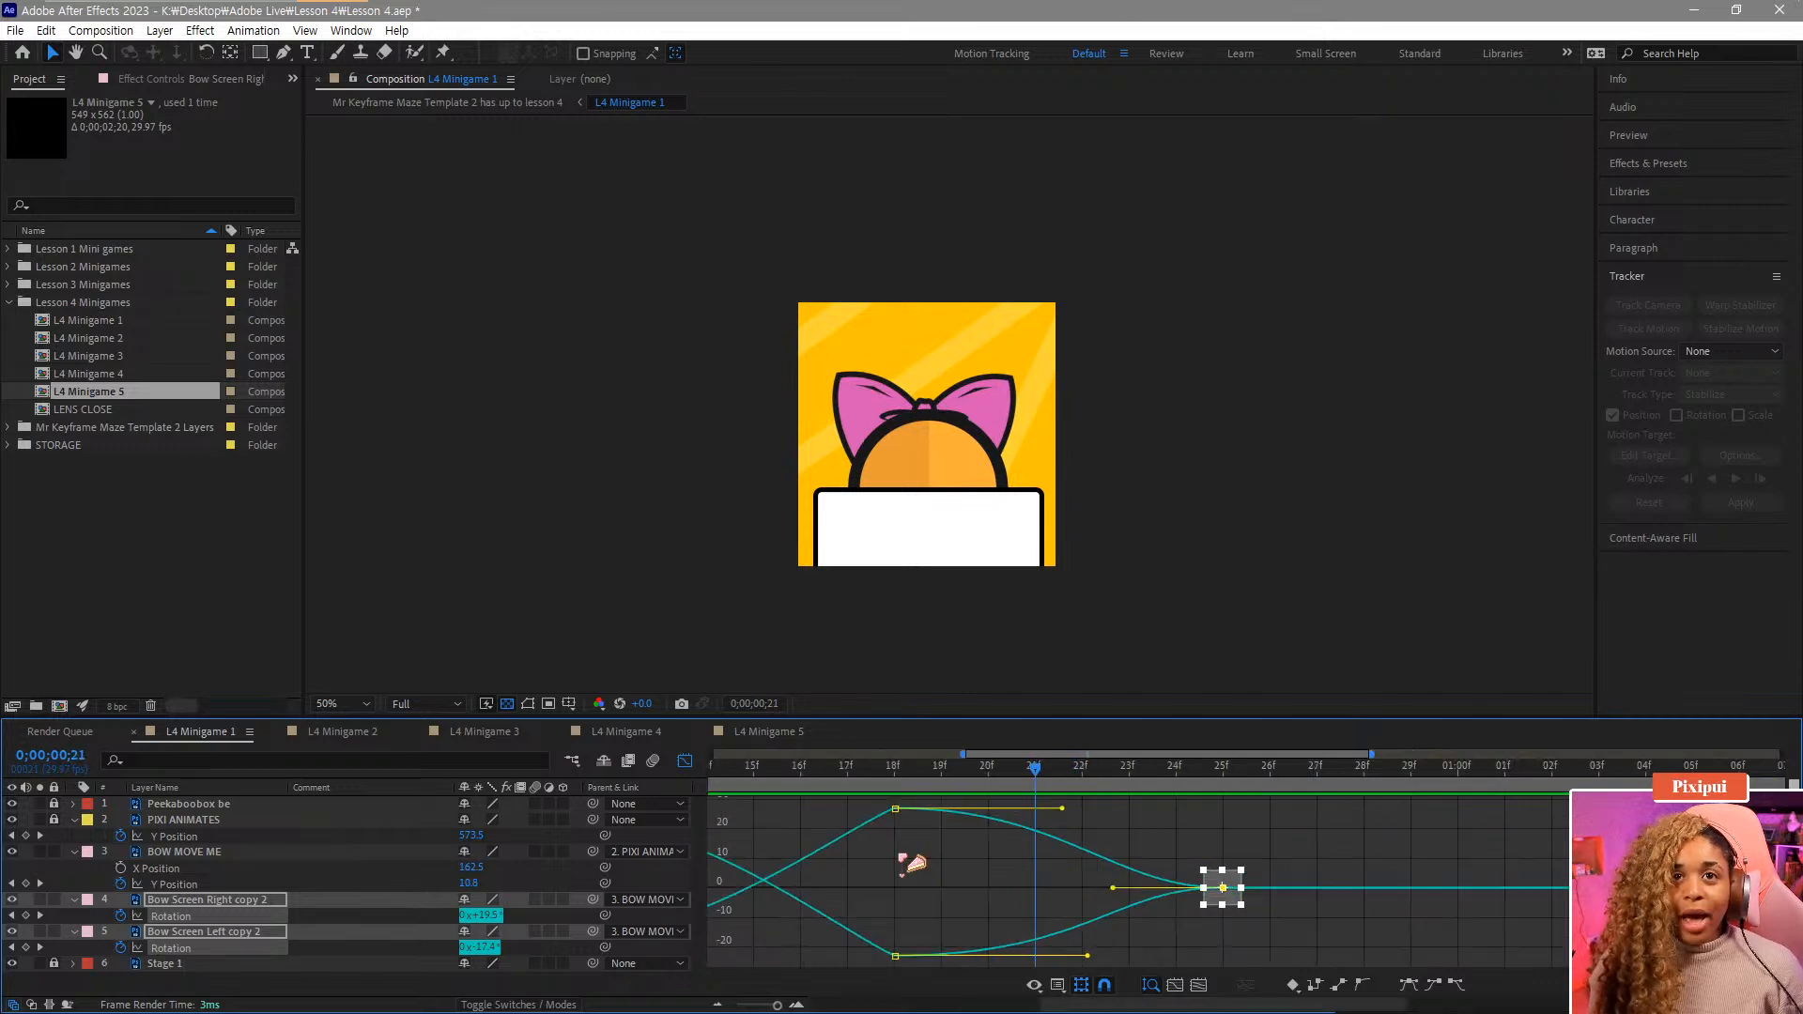
drag(869, 800, 939, 962)
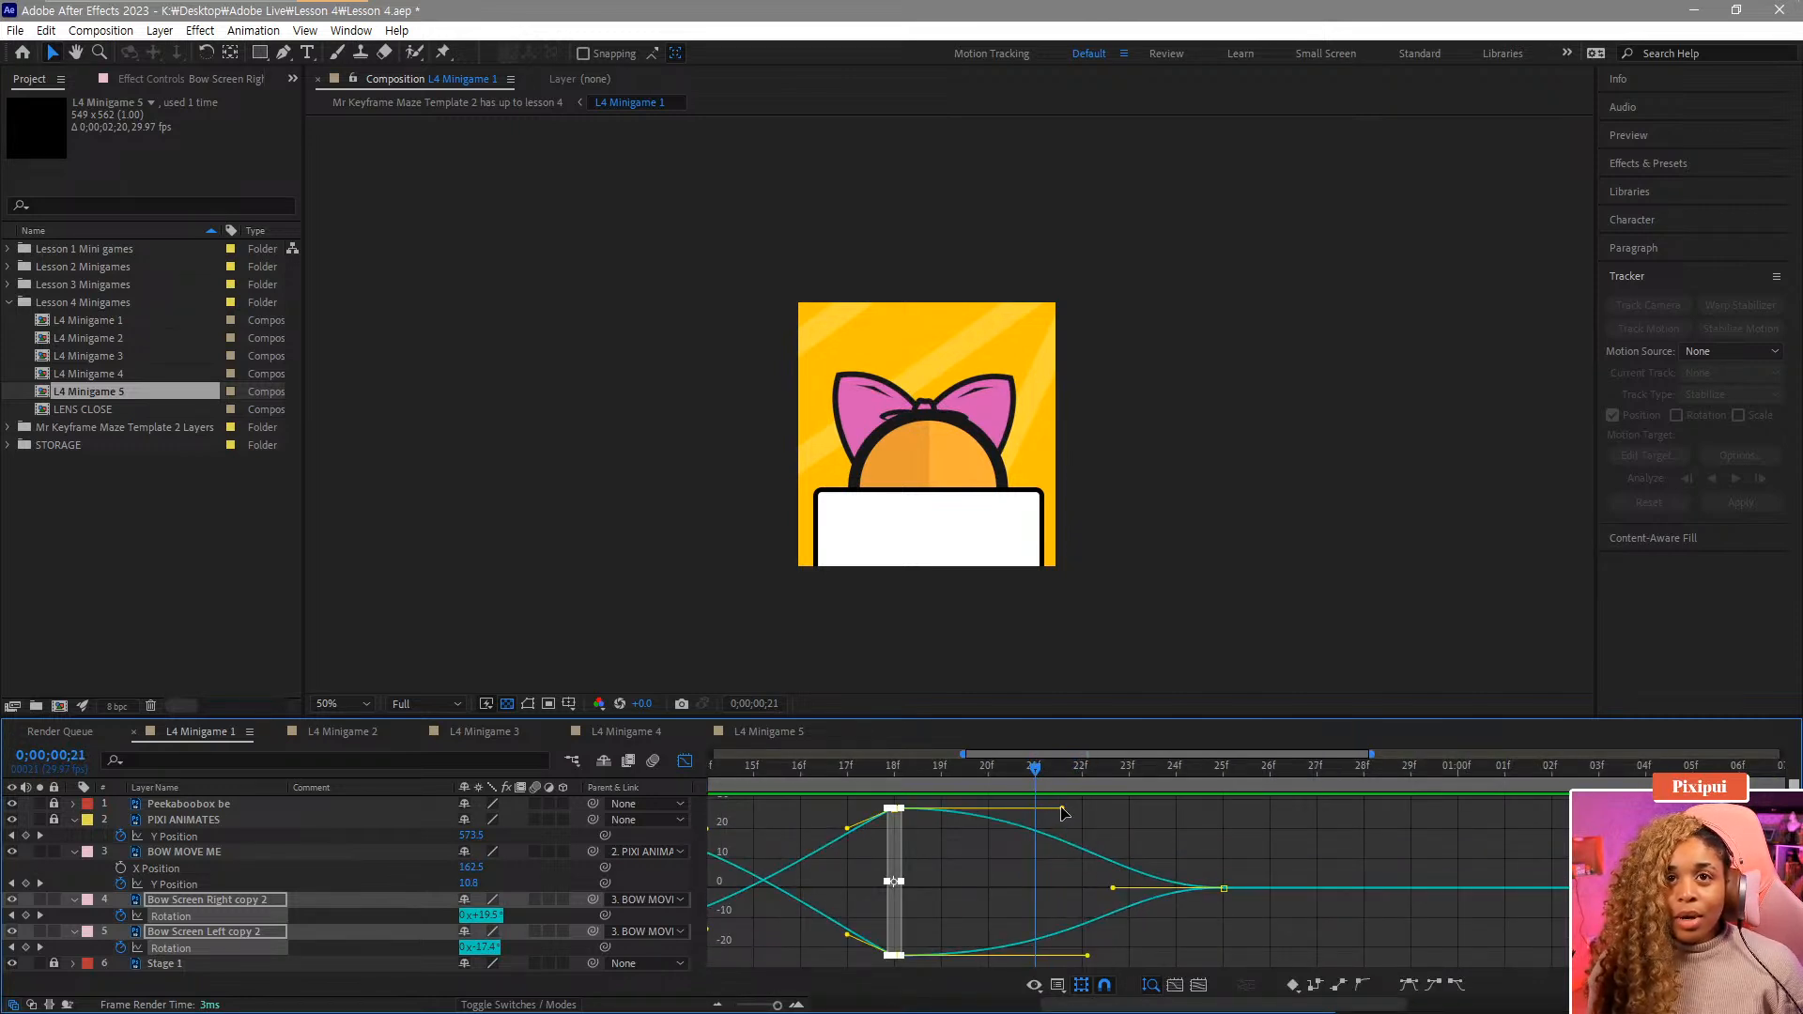
key(F9)
drag(1006, 819, 973, 824)
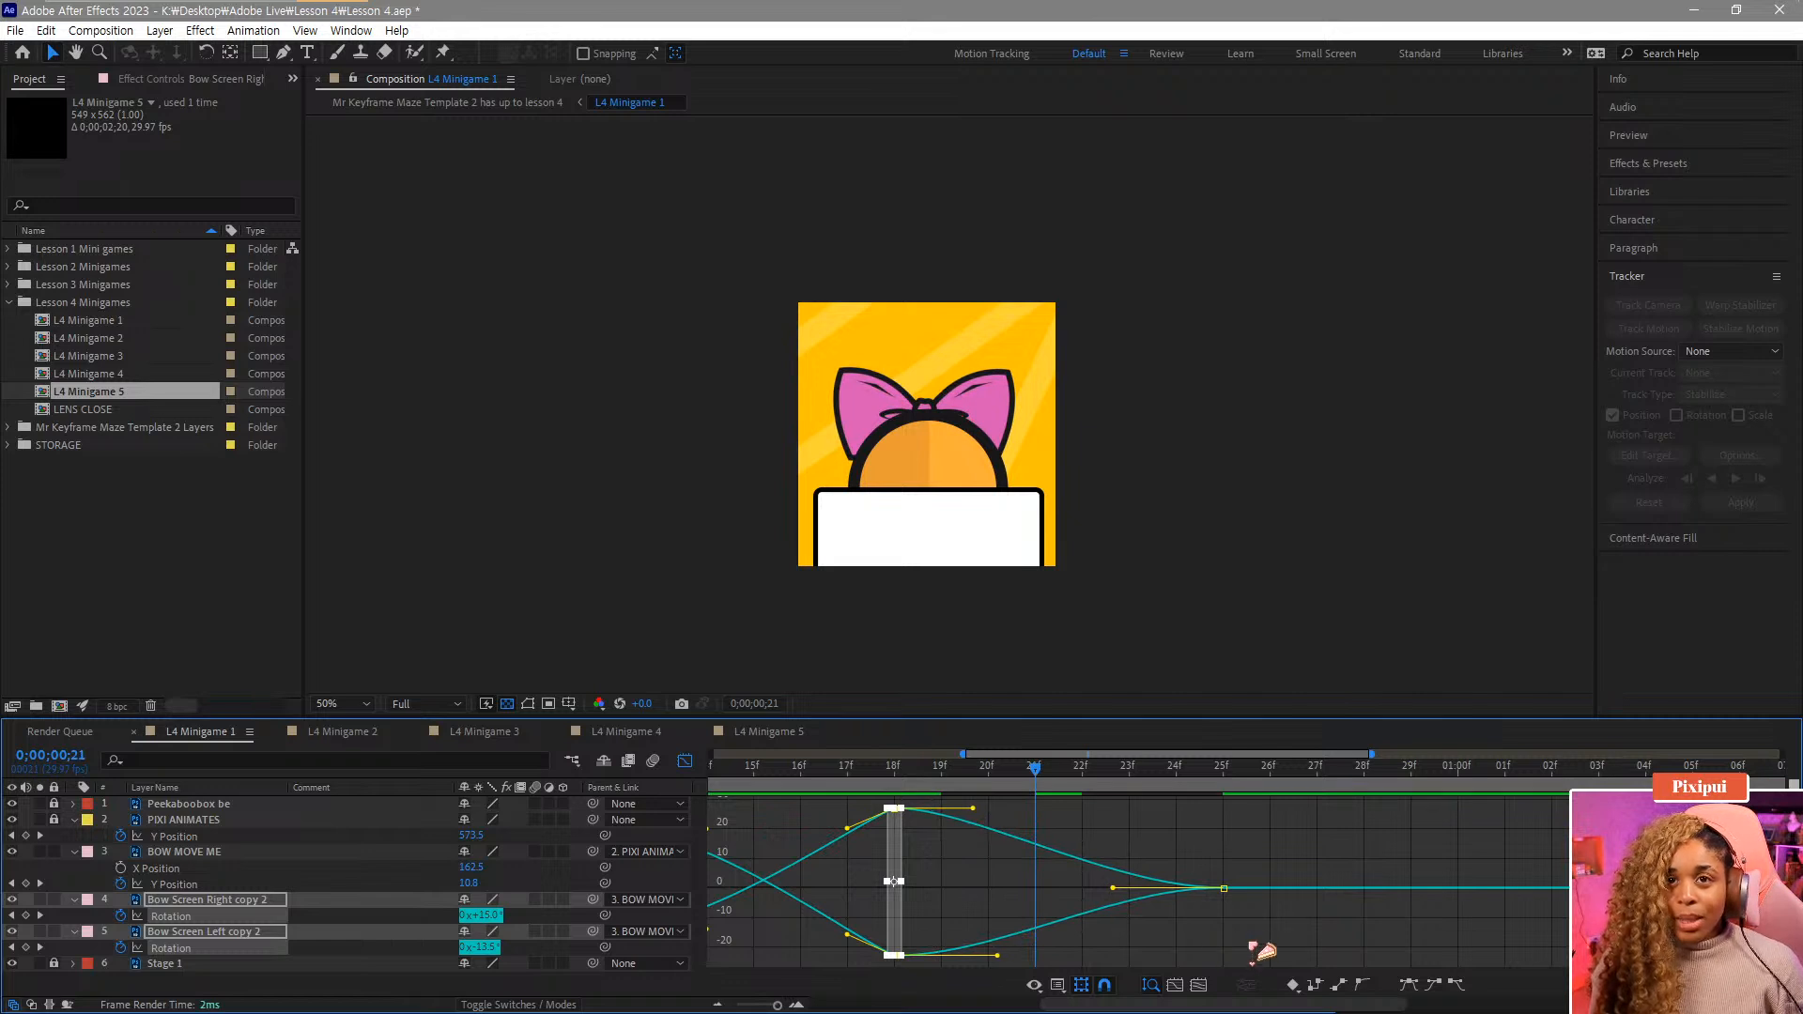
drag(1251, 945, 1138, 804)
drag(1113, 888, 970, 887)
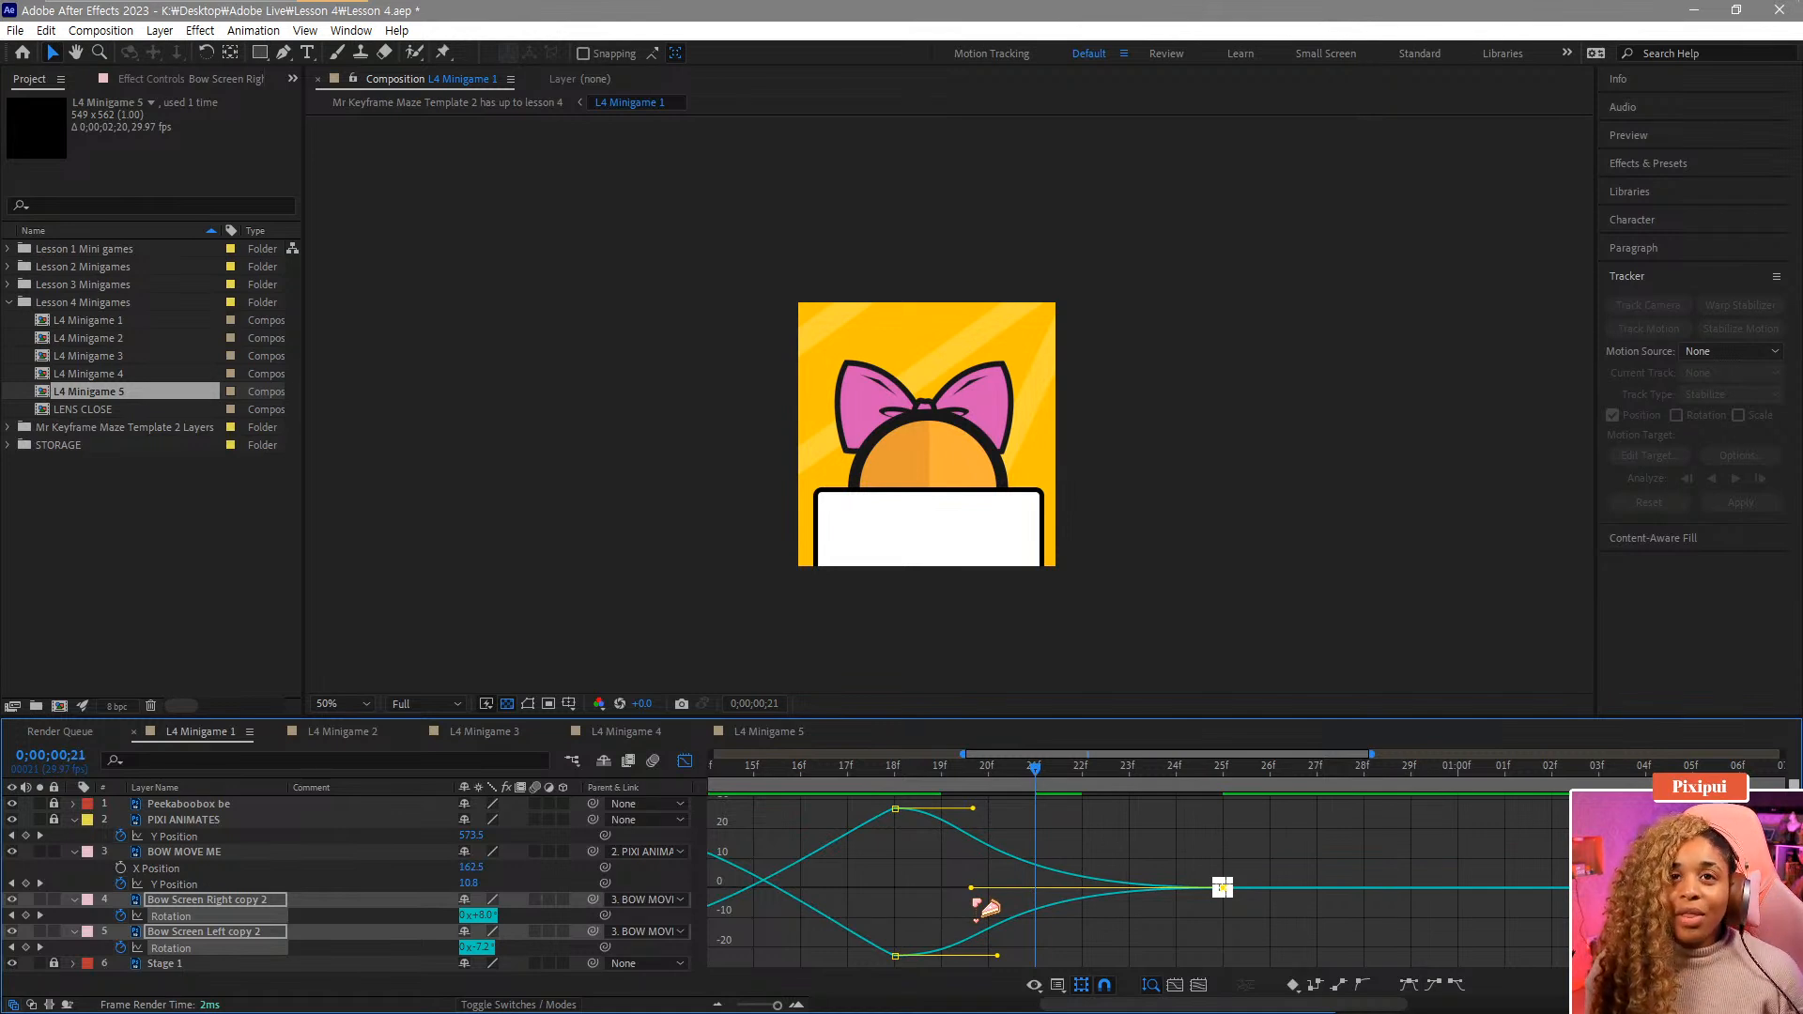
Play back the bow animation again to check the timing.
drag(1033, 768, 849, 803)
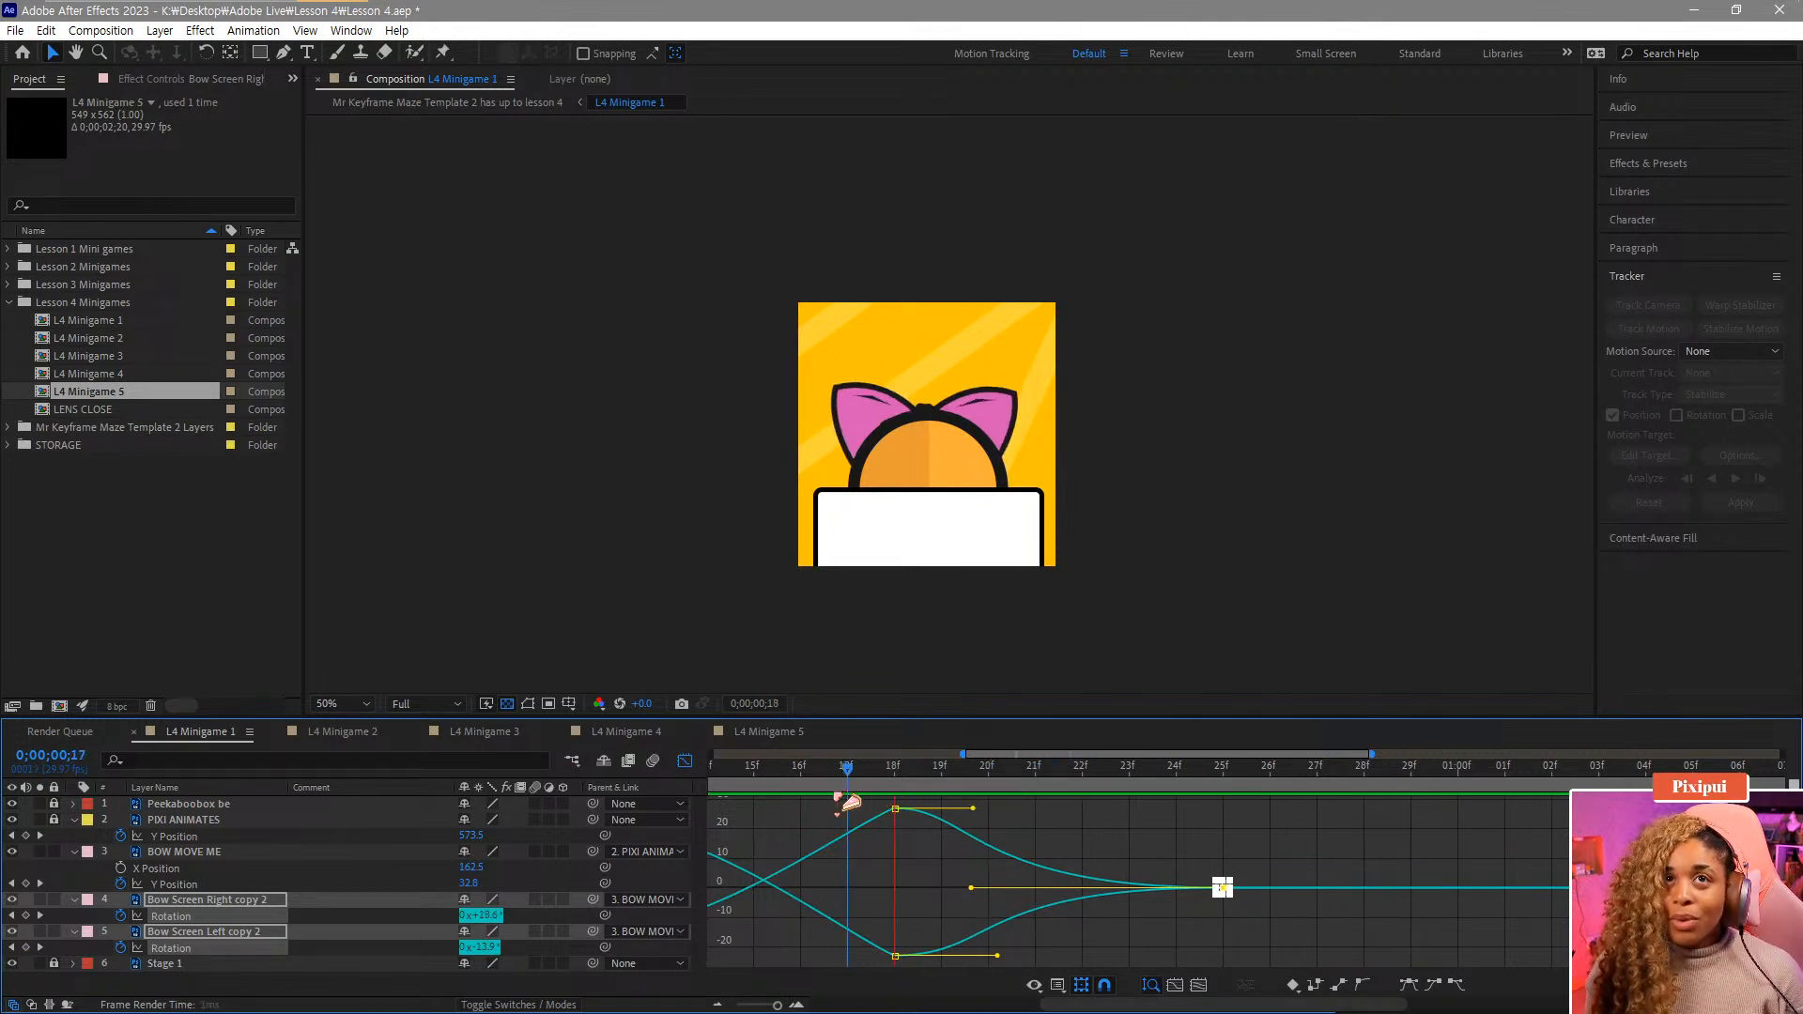
key(space)
scroll(932, 859, down, 5)
click(931, 772)
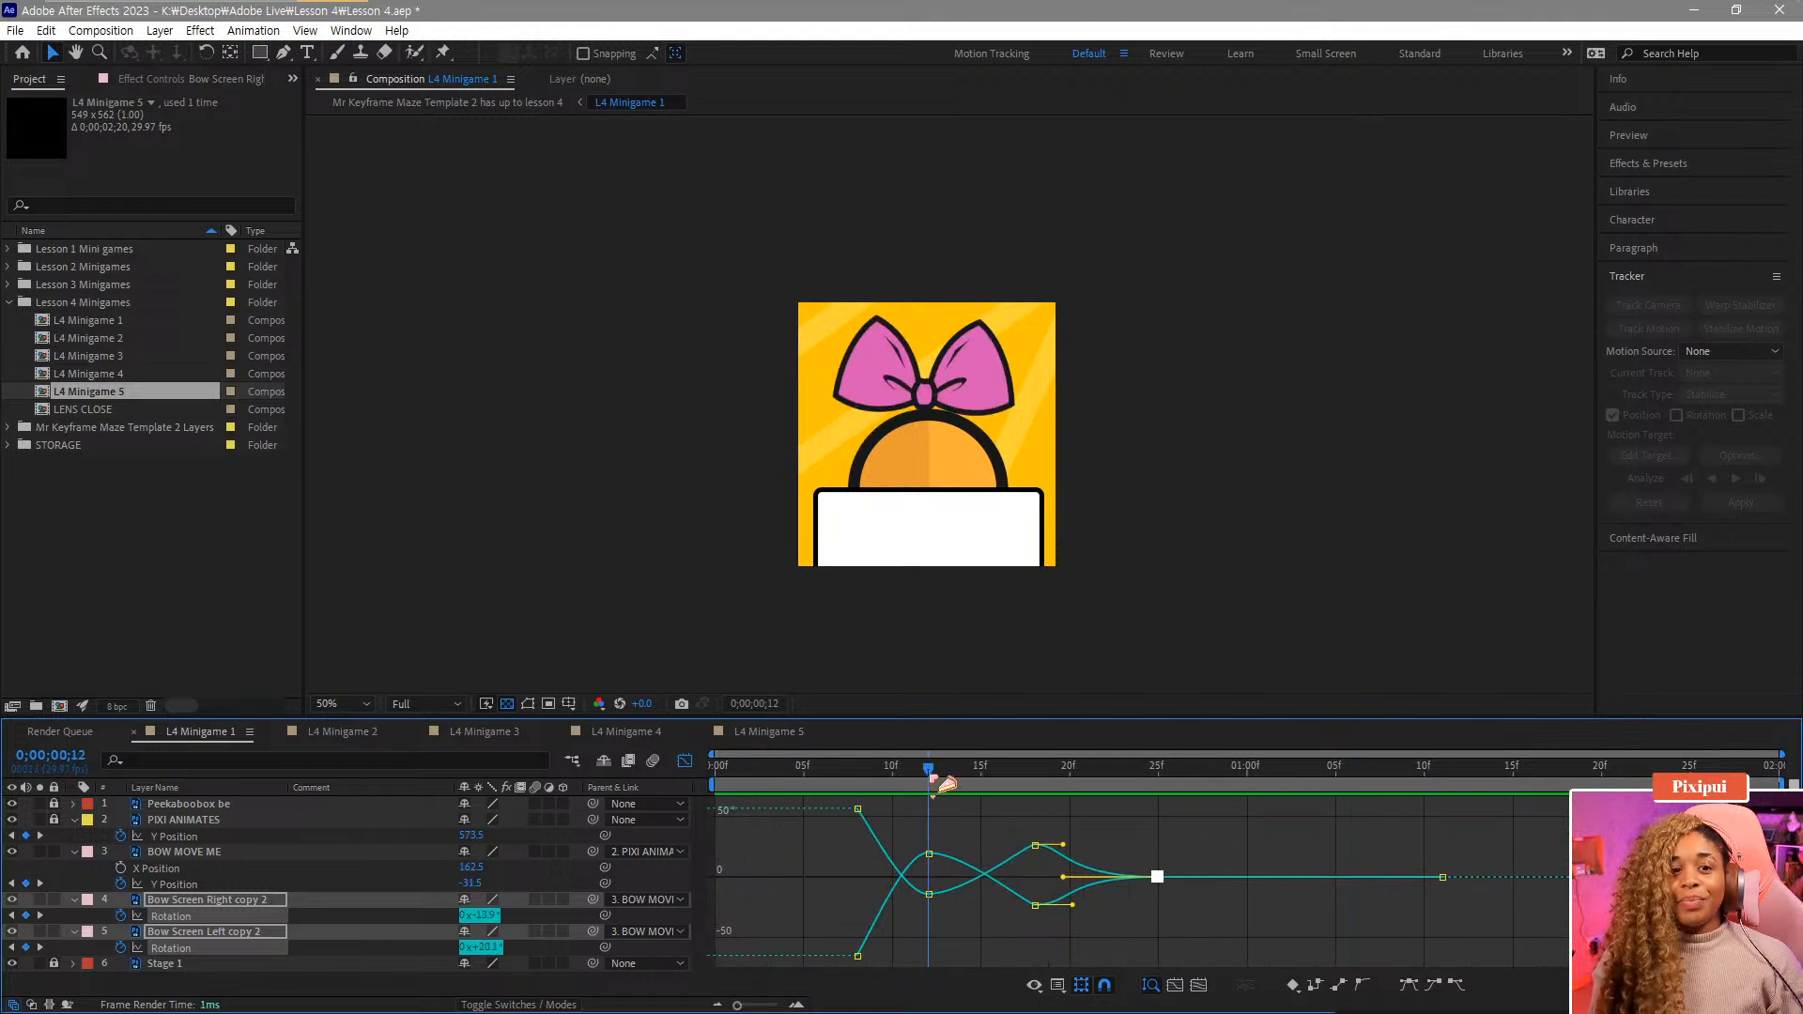
key(space)
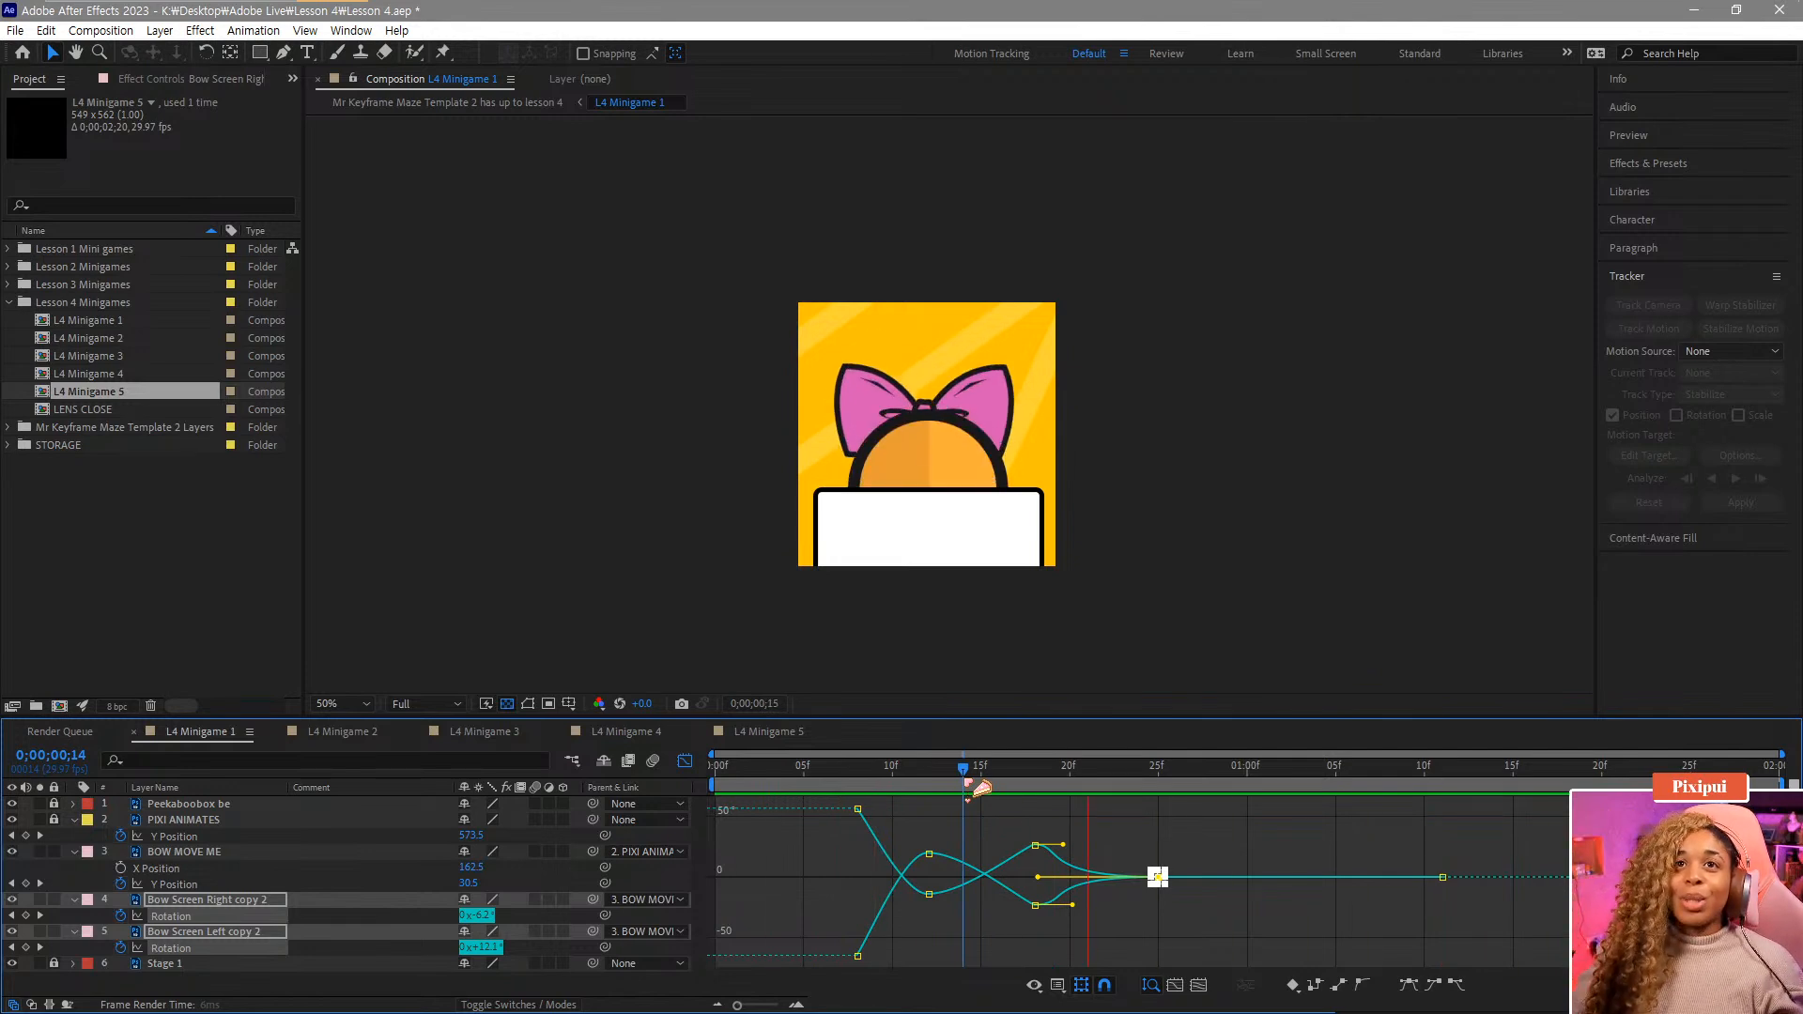
key(space)
Try adding extra Rotation keyframes at 1:16 on both bow side layers, then delete them.
drag(1483, 775, 1545, 817)
click(685, 760)
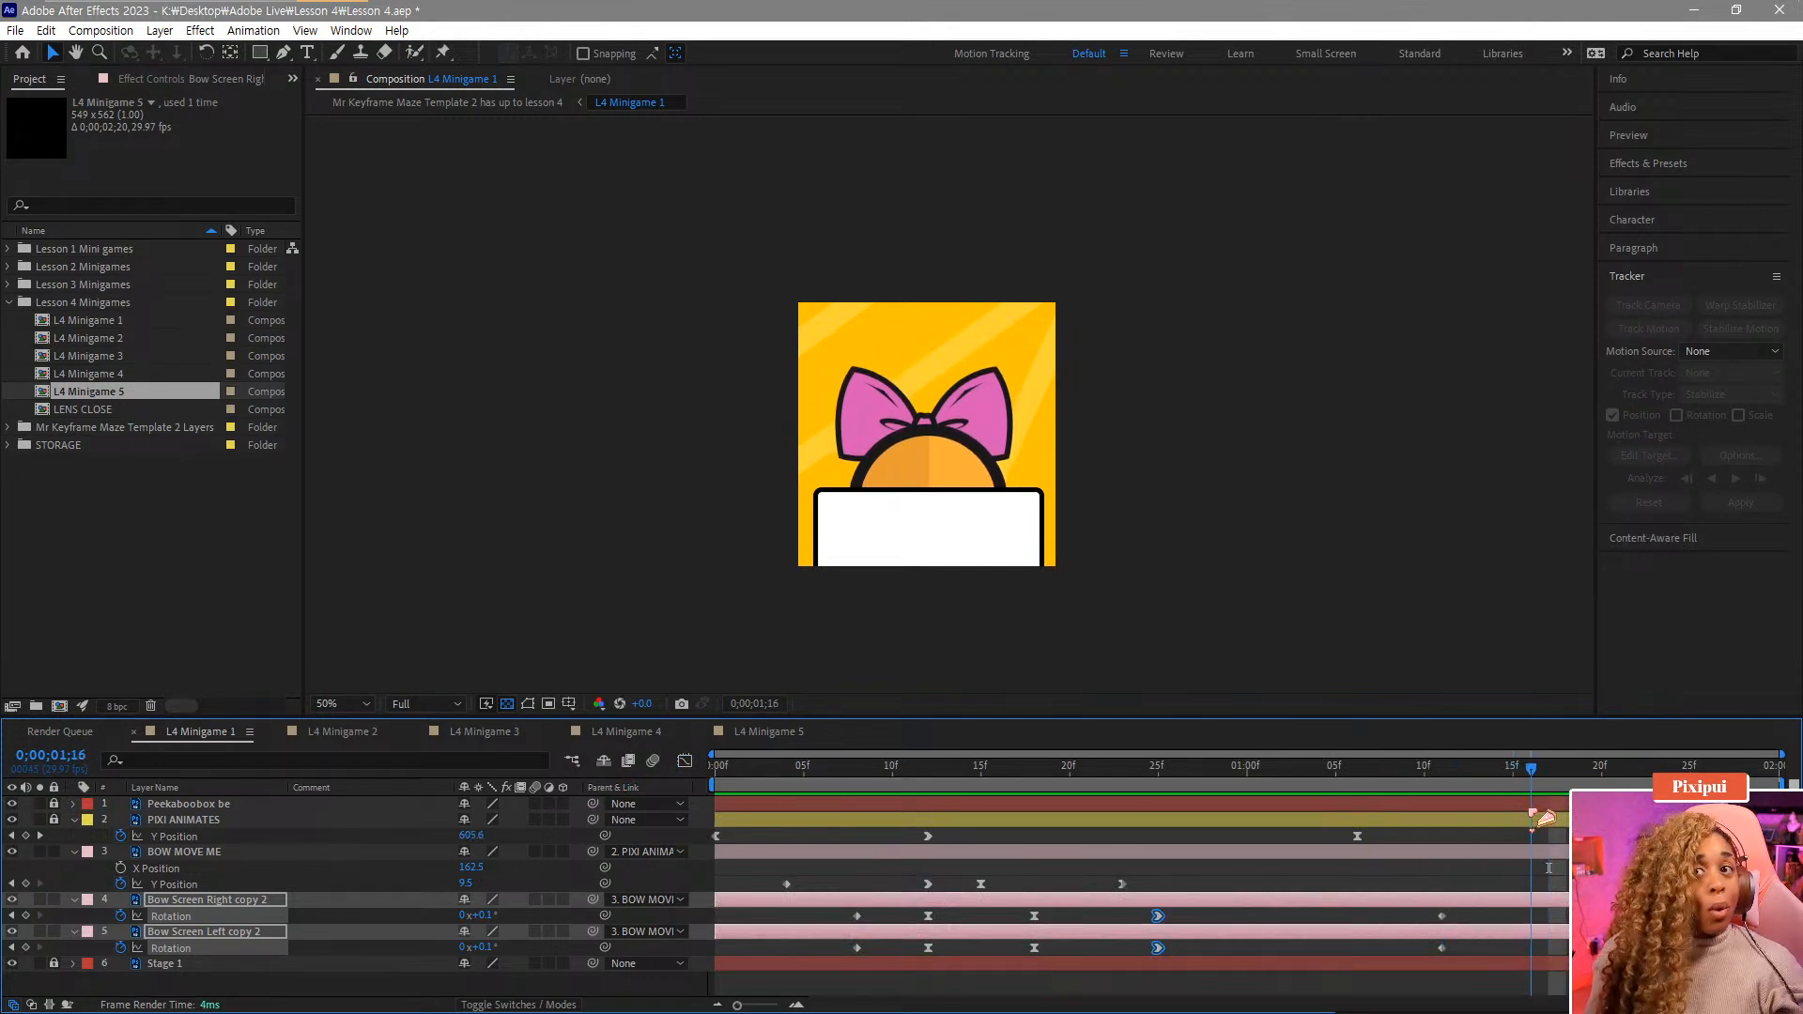
click(1529, 916)
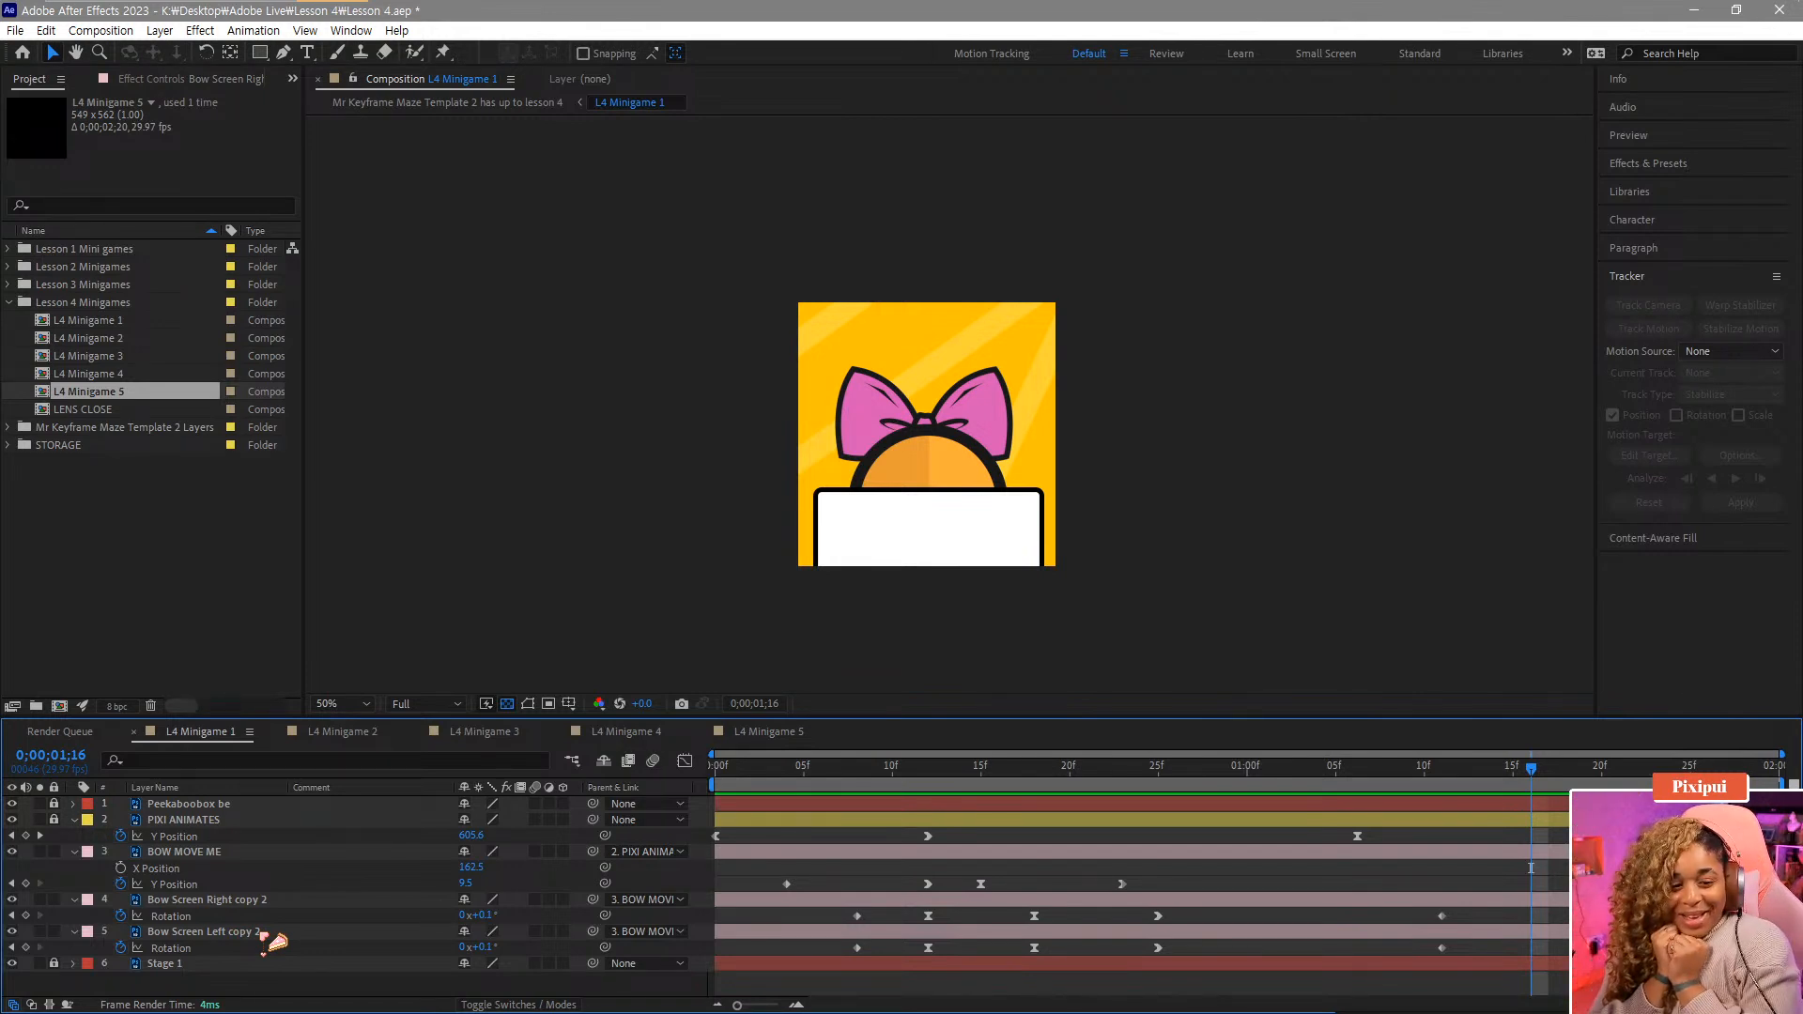
click(299, 902)
drag(489, 923, 535, 949)
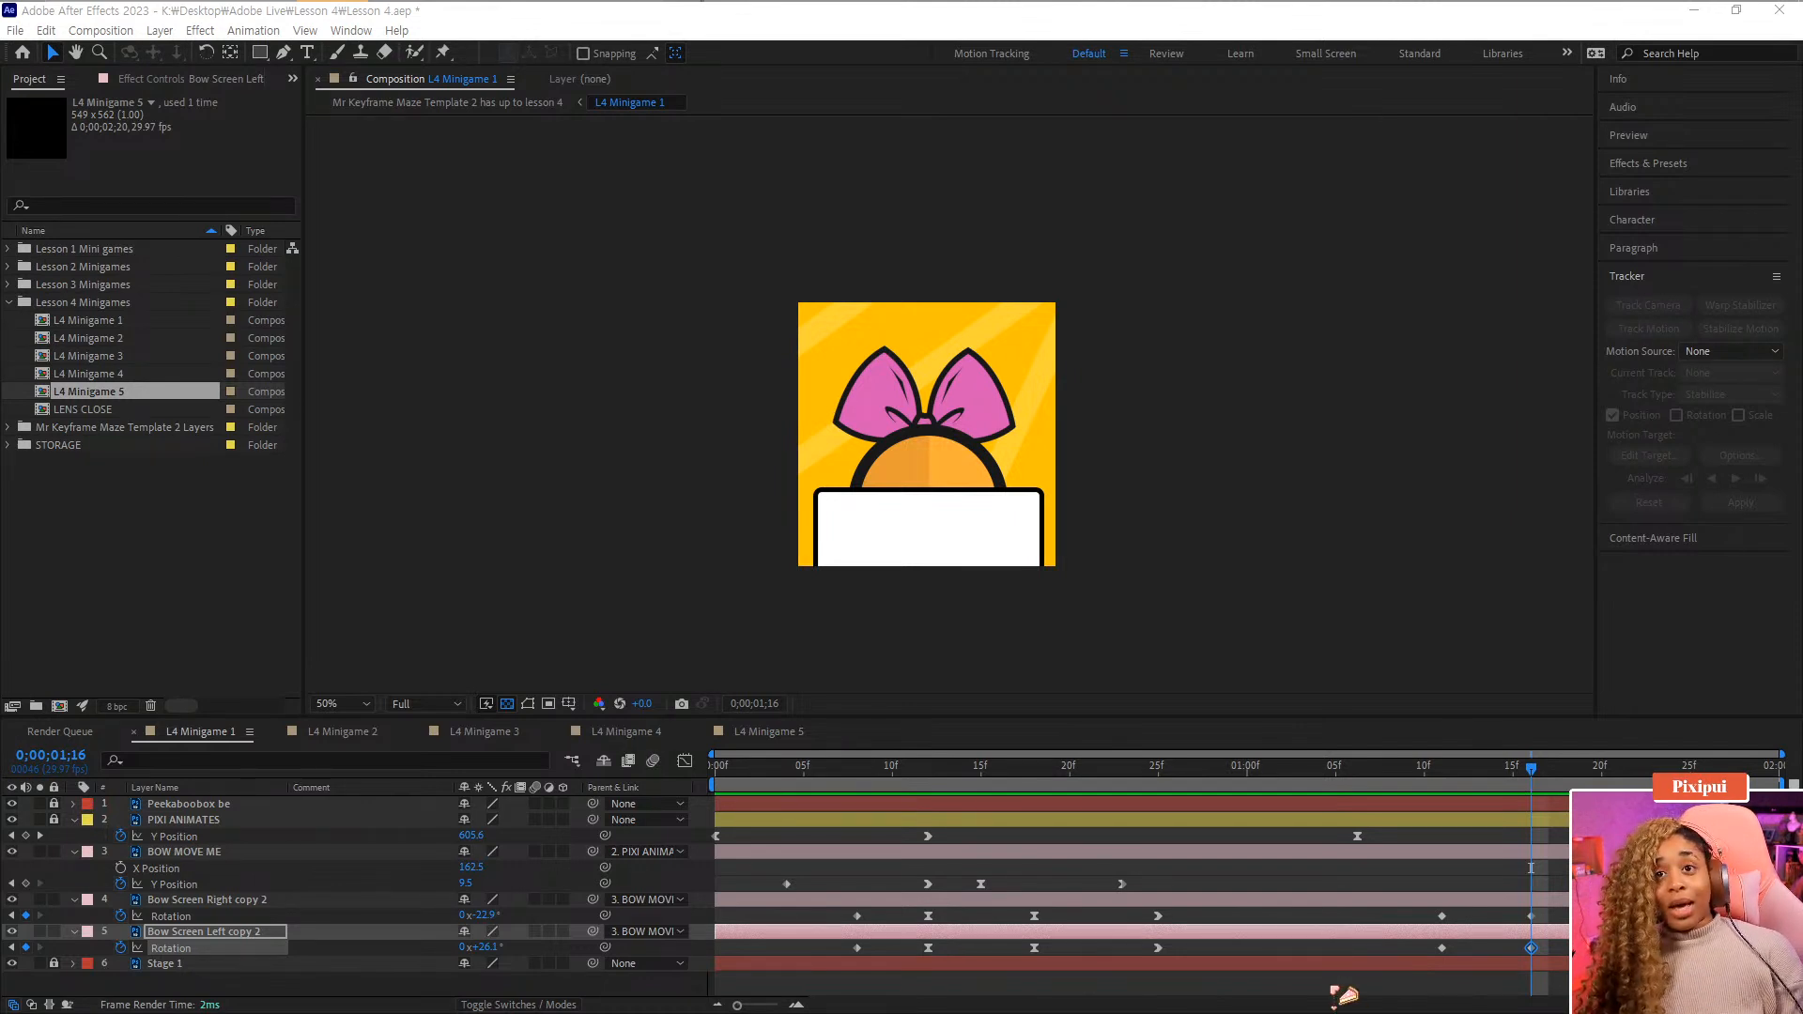
click(1512, 788)
drag(1513, 787, 1602, 795)
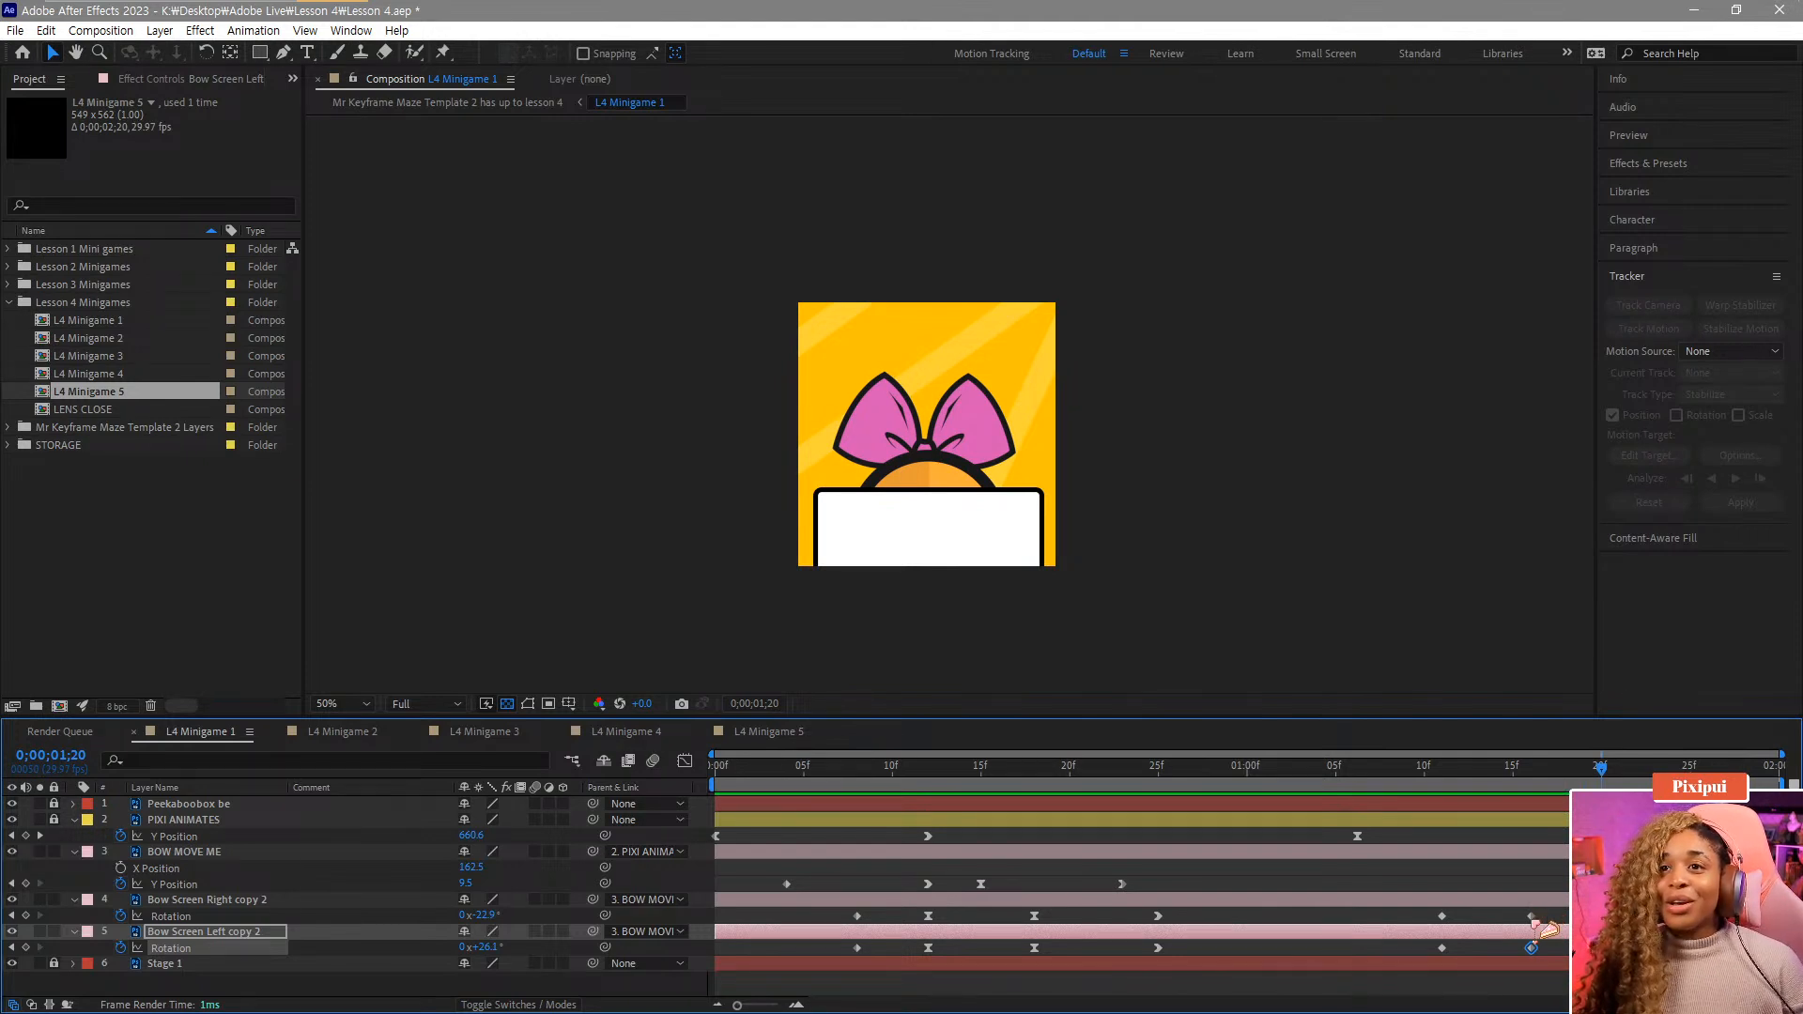
shift+click(1531, 916)
key(Delete)
drag(1540, 789, 1442, 791)
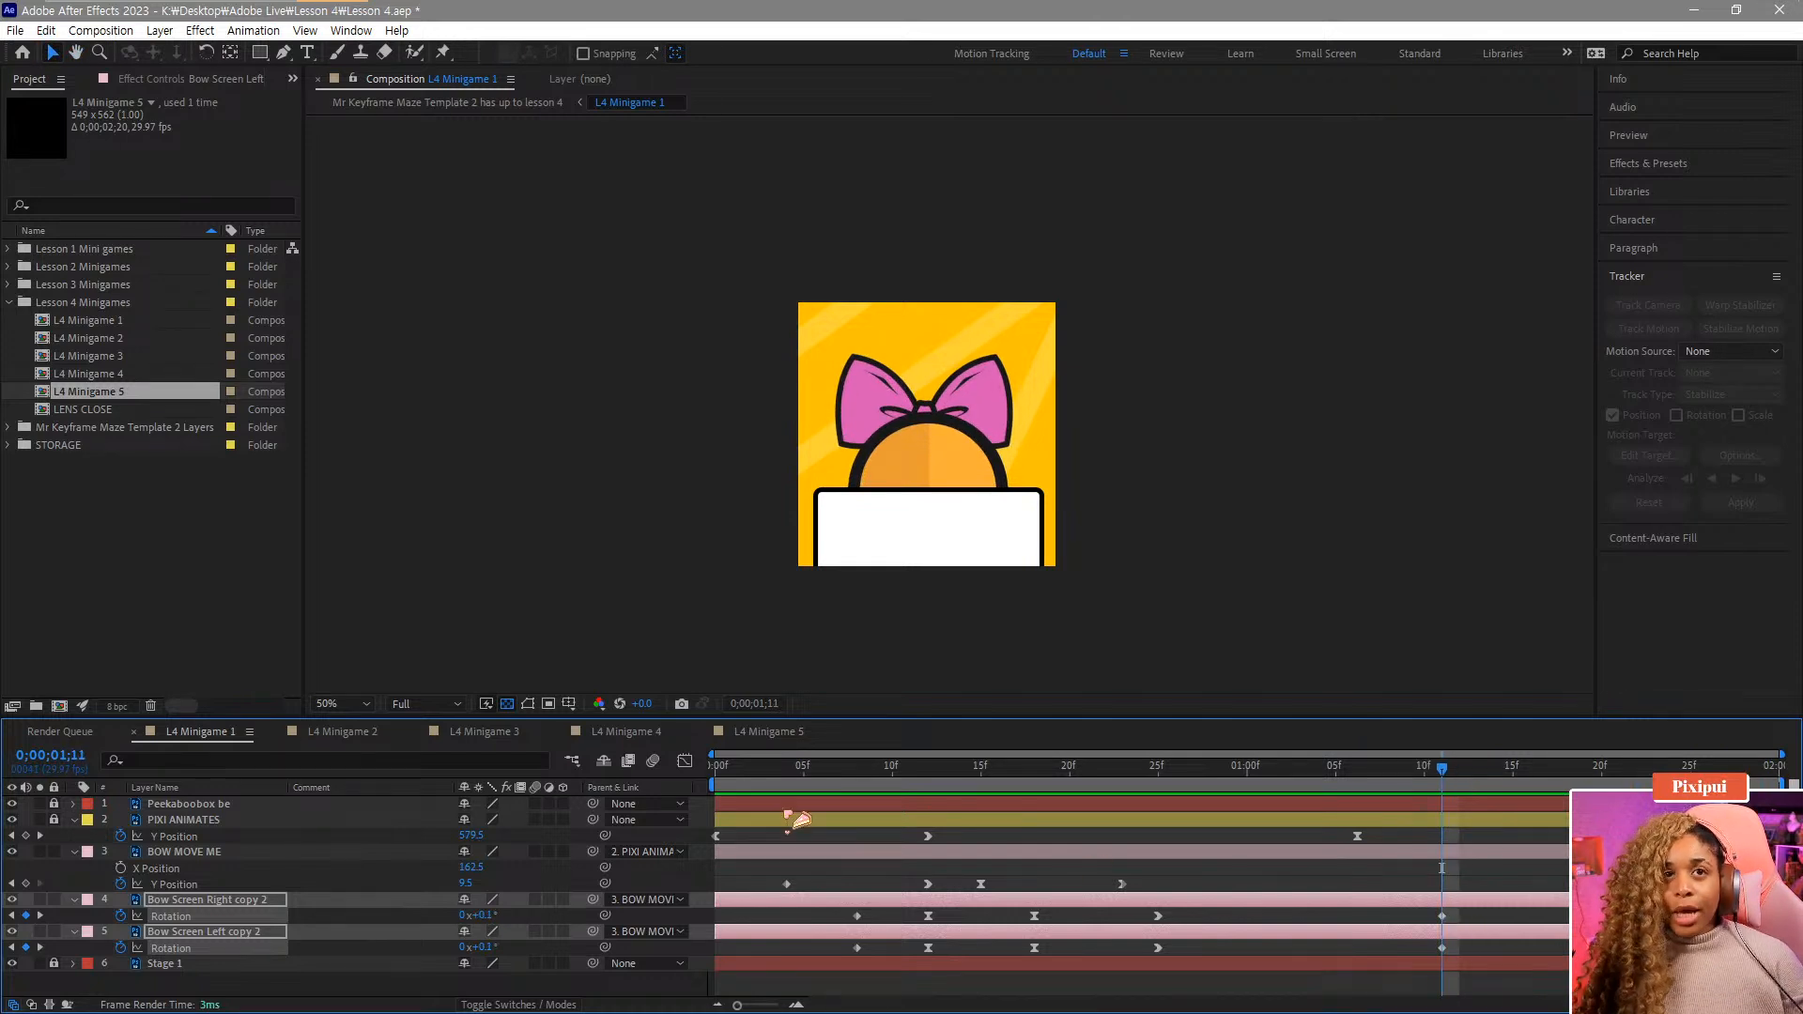
Apply Easy Ease Out to the 1:11 Rotation keyframes of both bow sides and lengthen their outgoing handles.
click(684, 761)
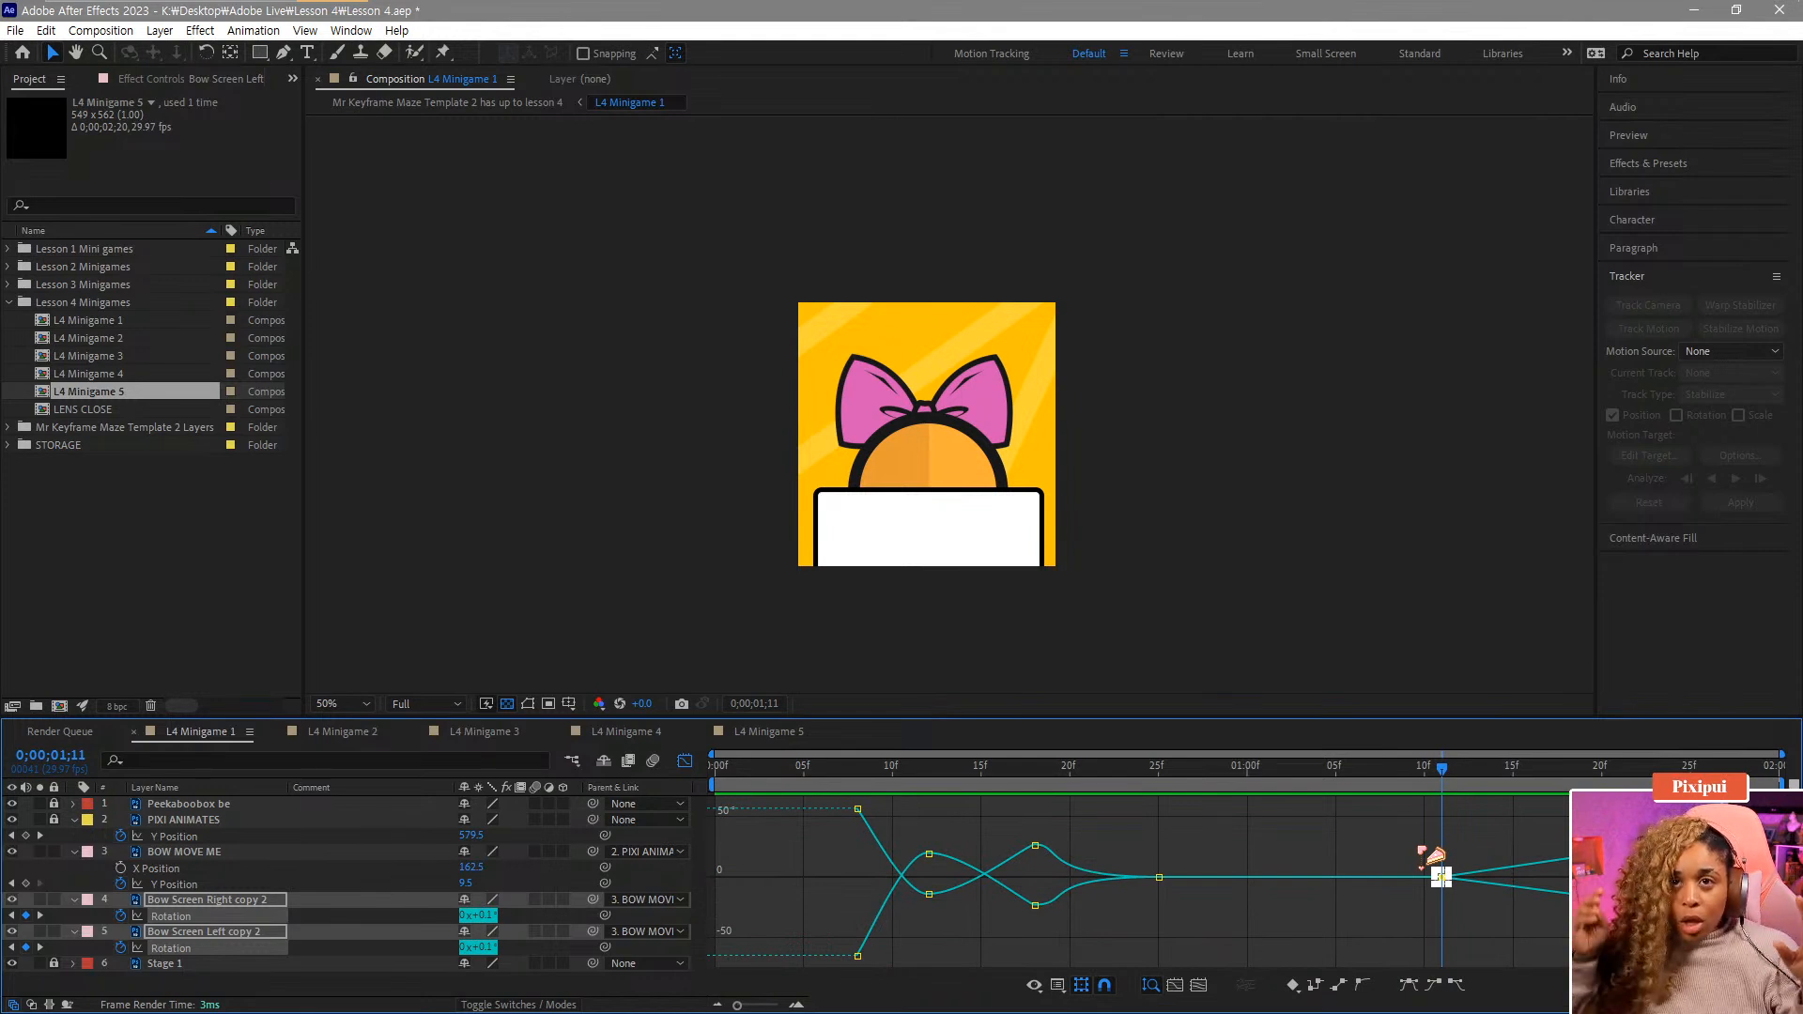
click(1456, 984)
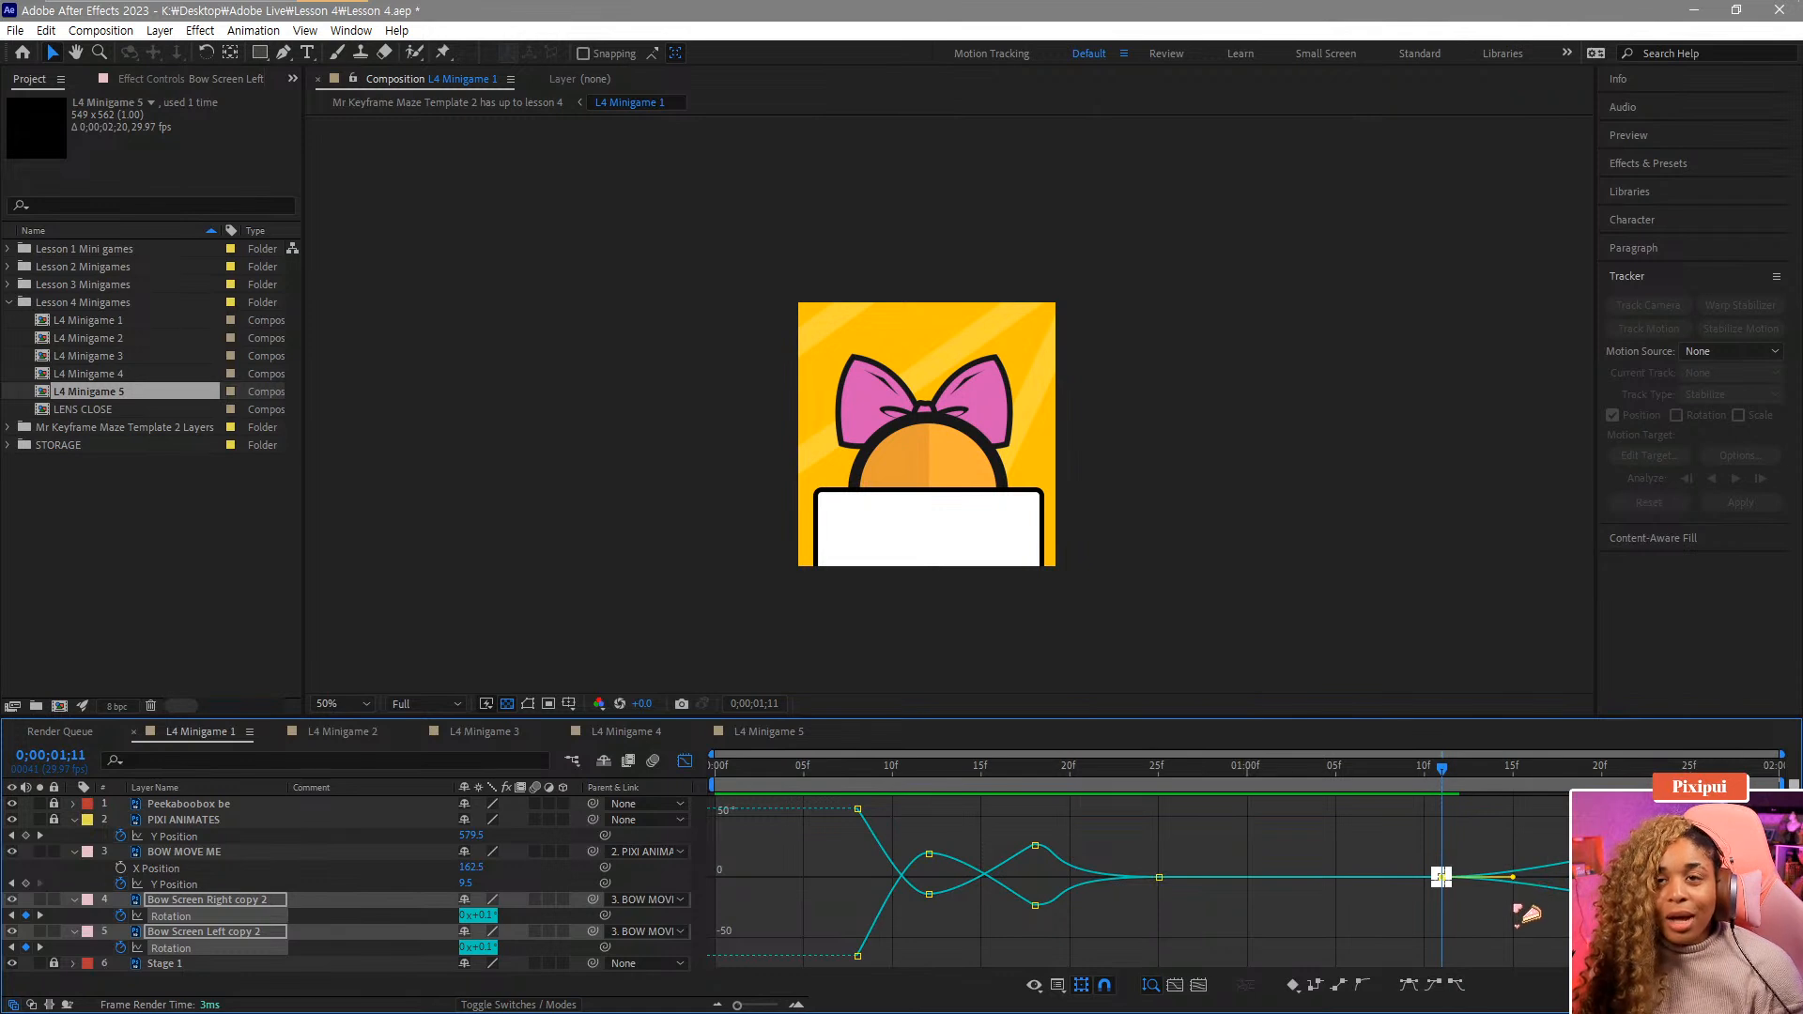
drag(1513, 878, 1566, 878)
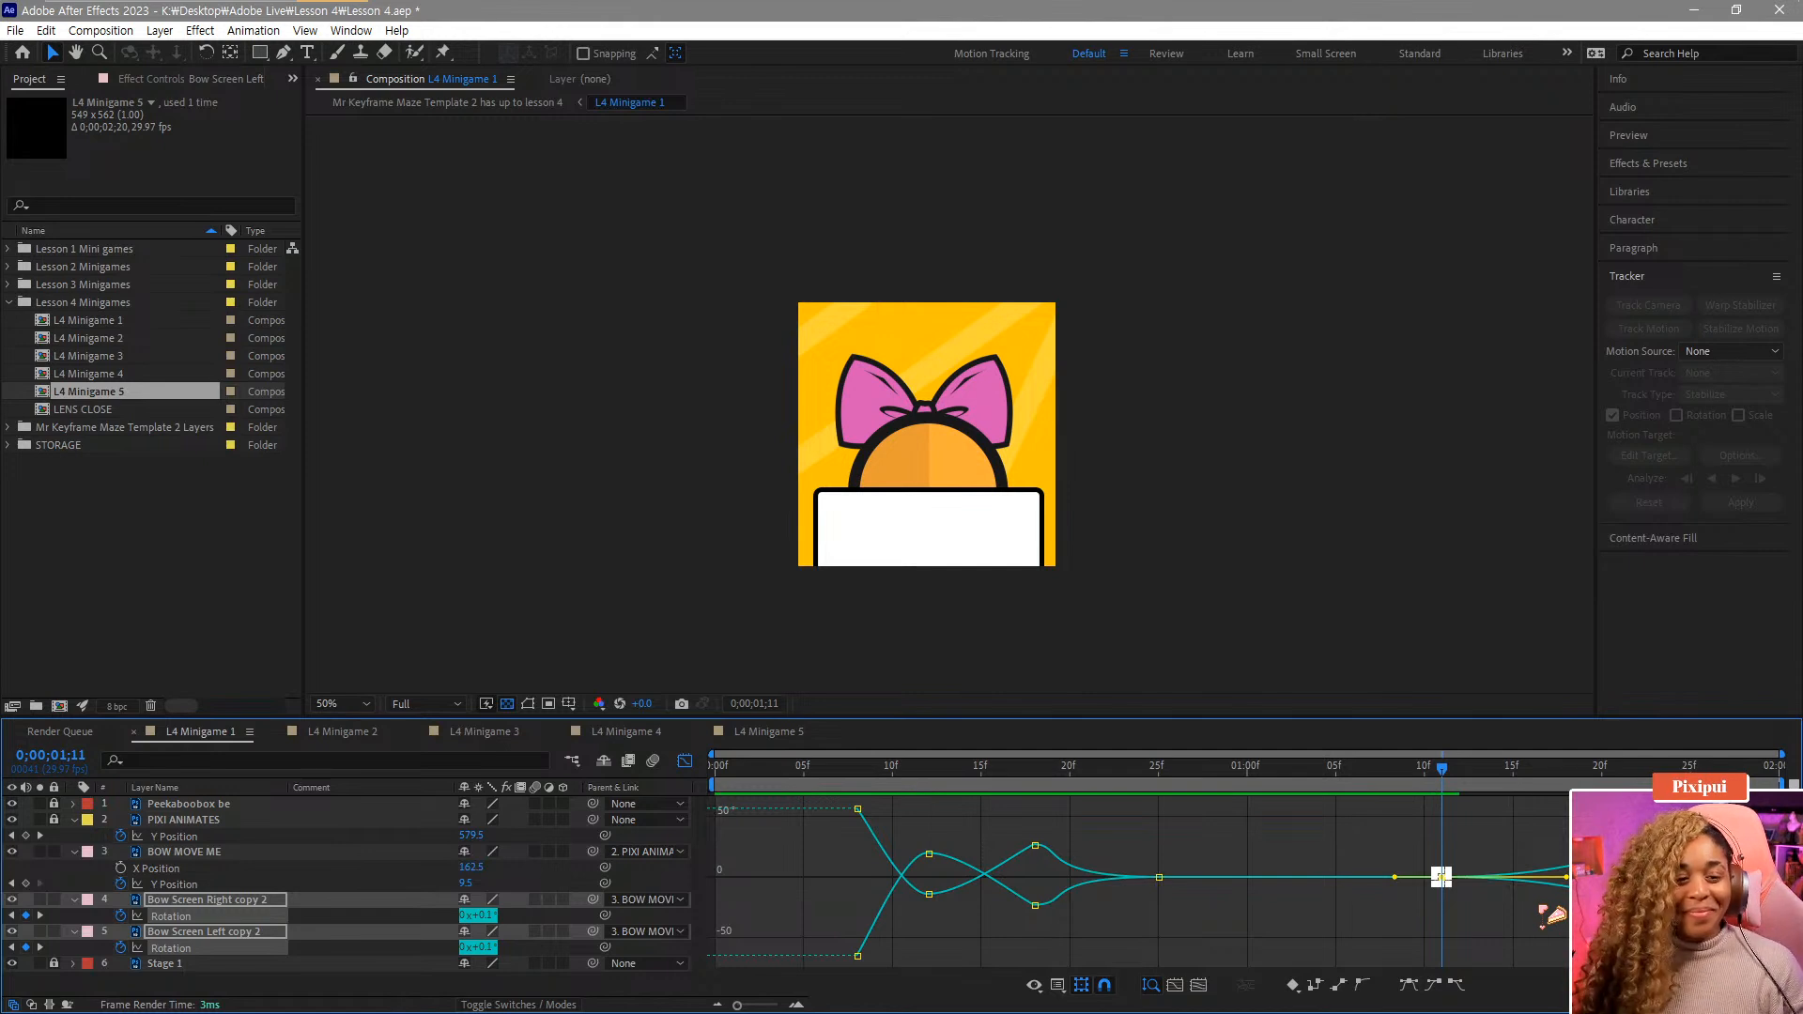
Scrub and play back the bow wiggle to check the new easing.
drag(1445, 772, 1568, 779)
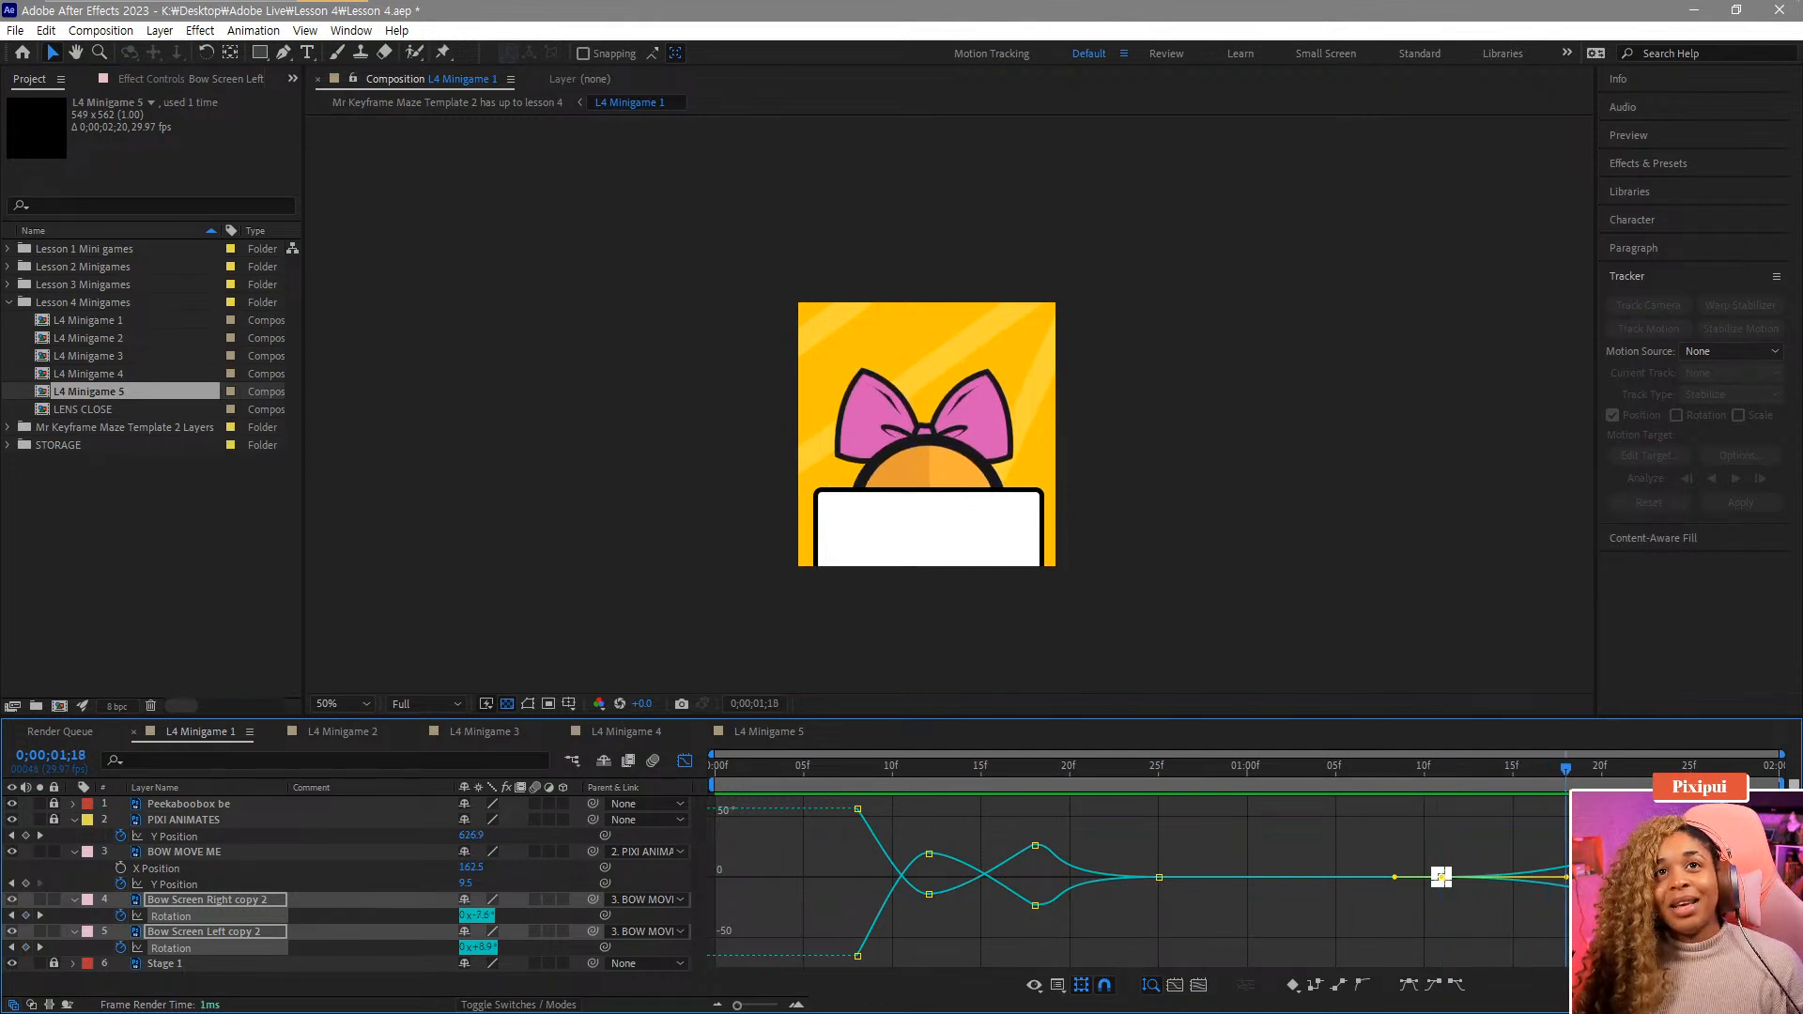
key(space)
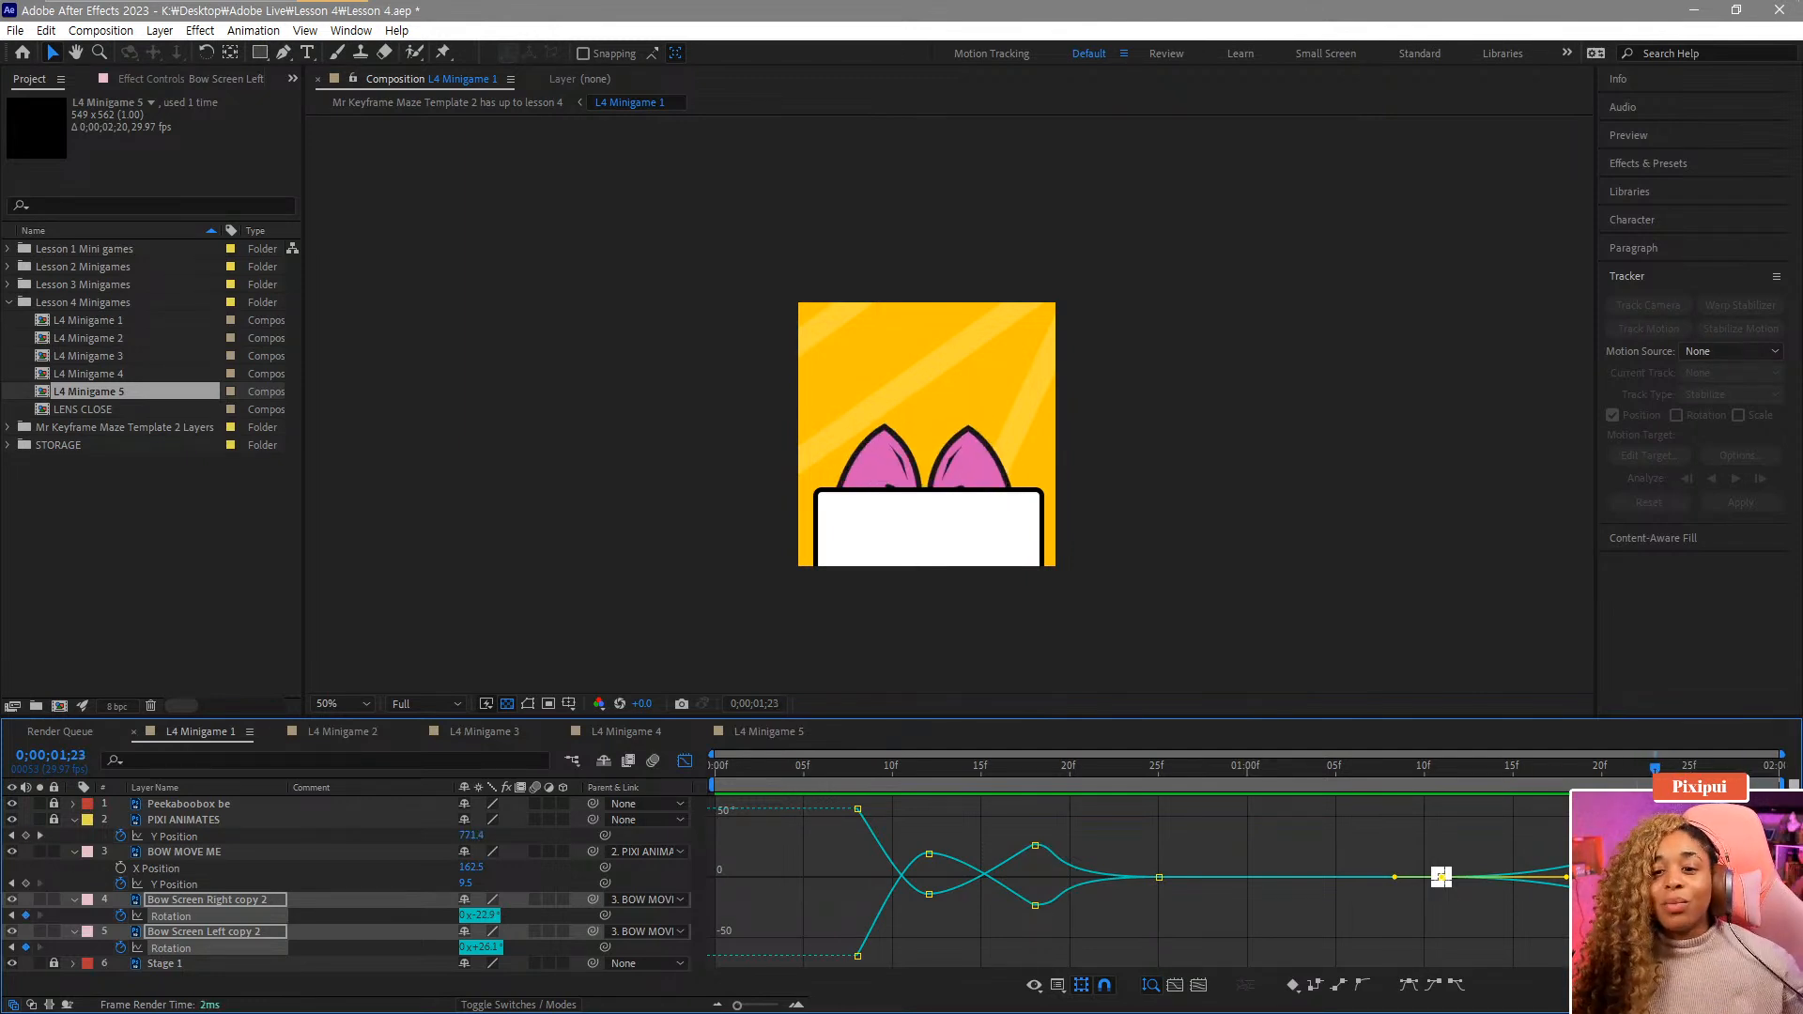
click(685, 761)
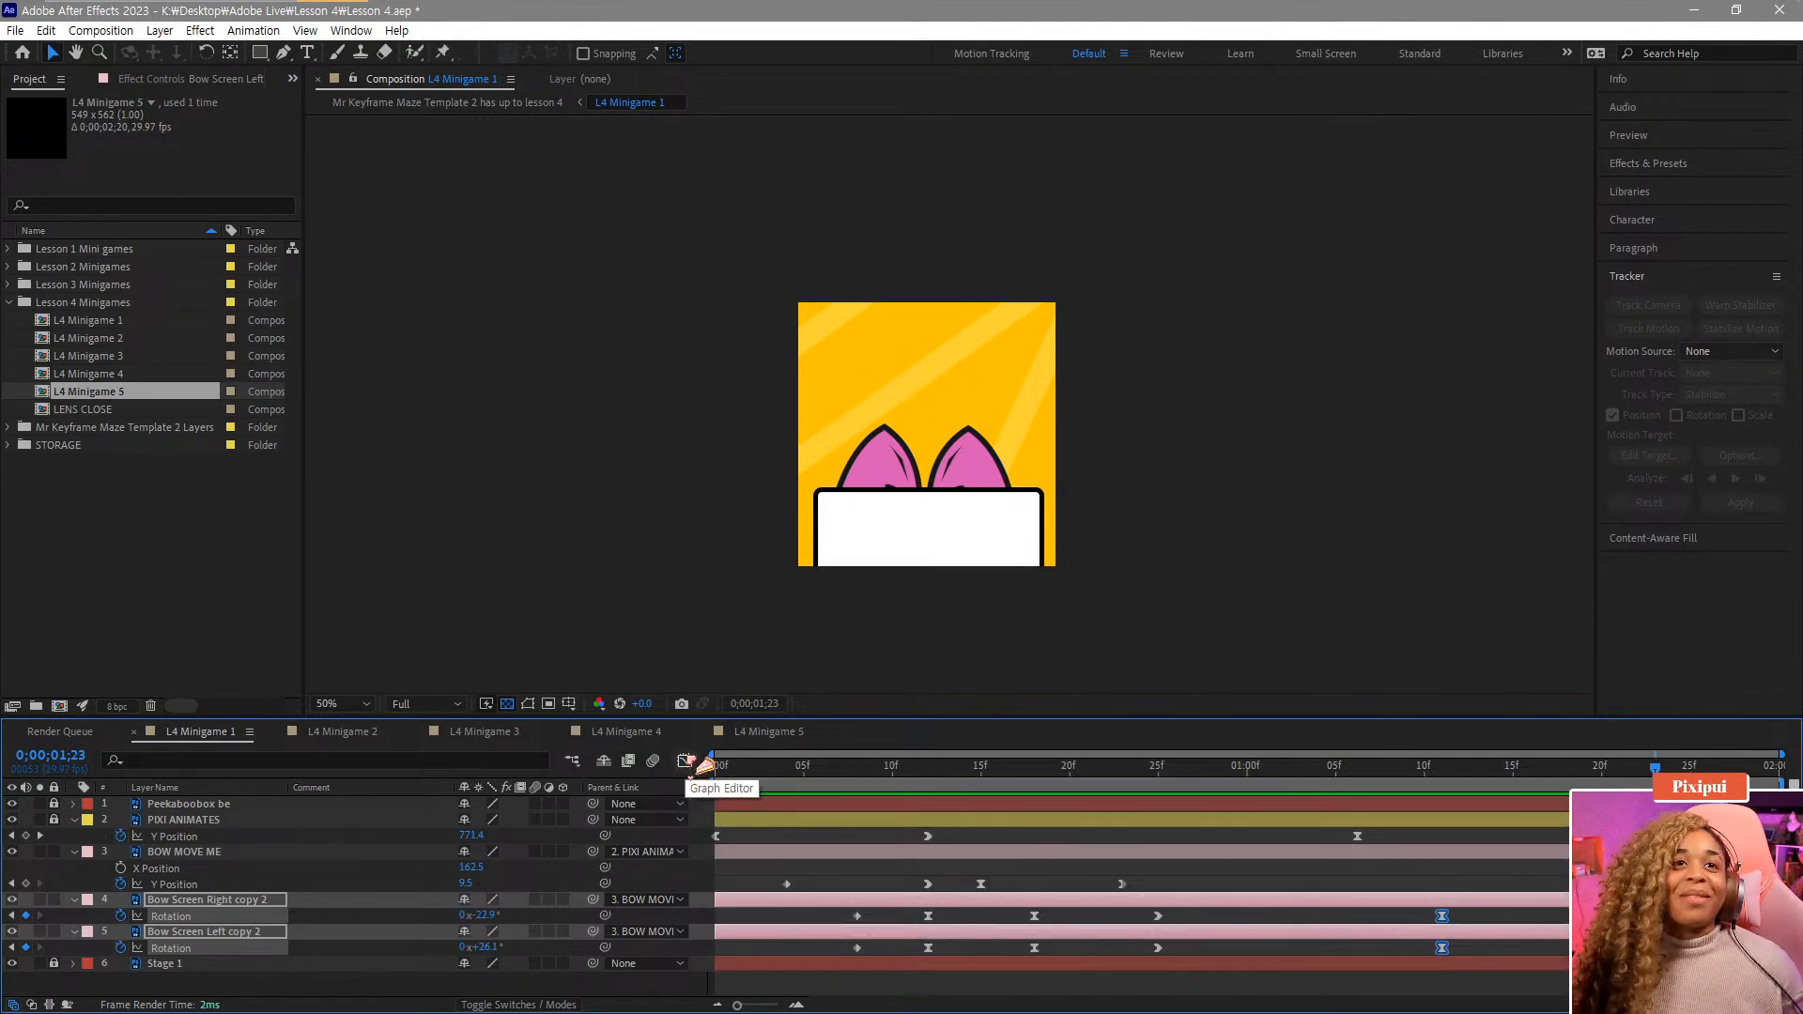
Make the last Y Position keyframe of BOW MOVE ME a hold keyframe.
click(209, 853)
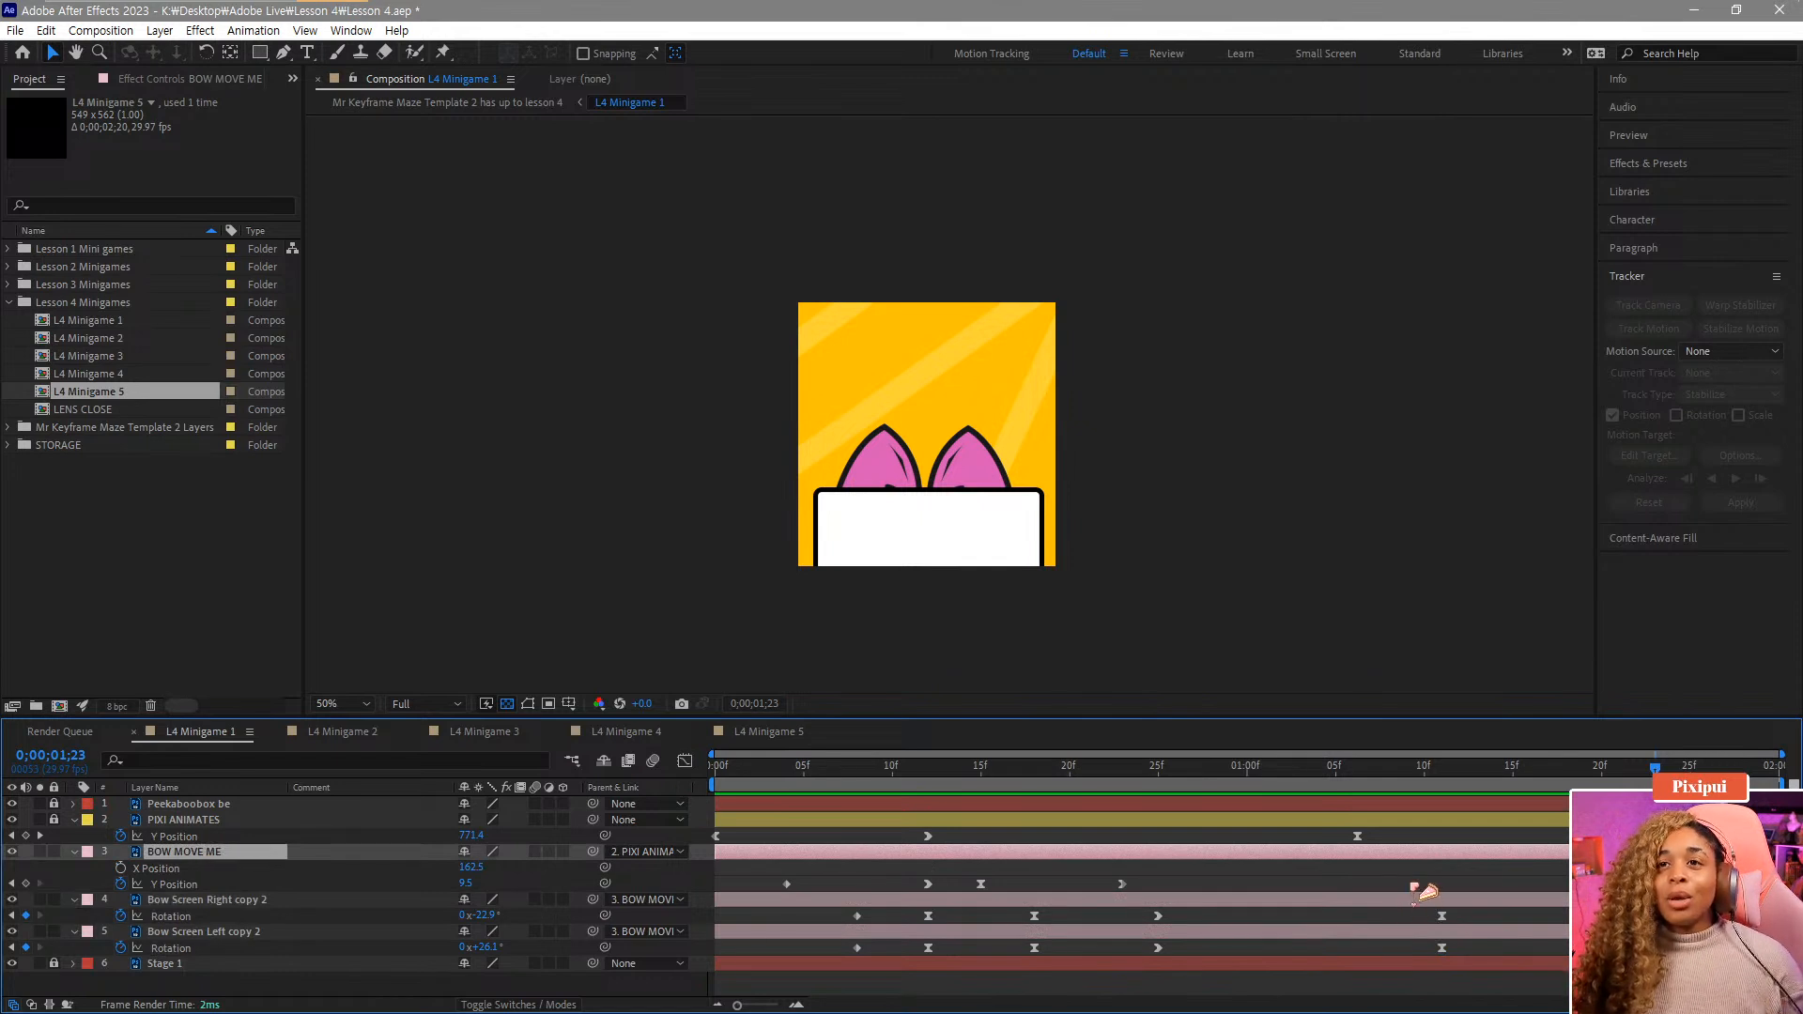
click(1122, 885)
right_click(1122, 885)
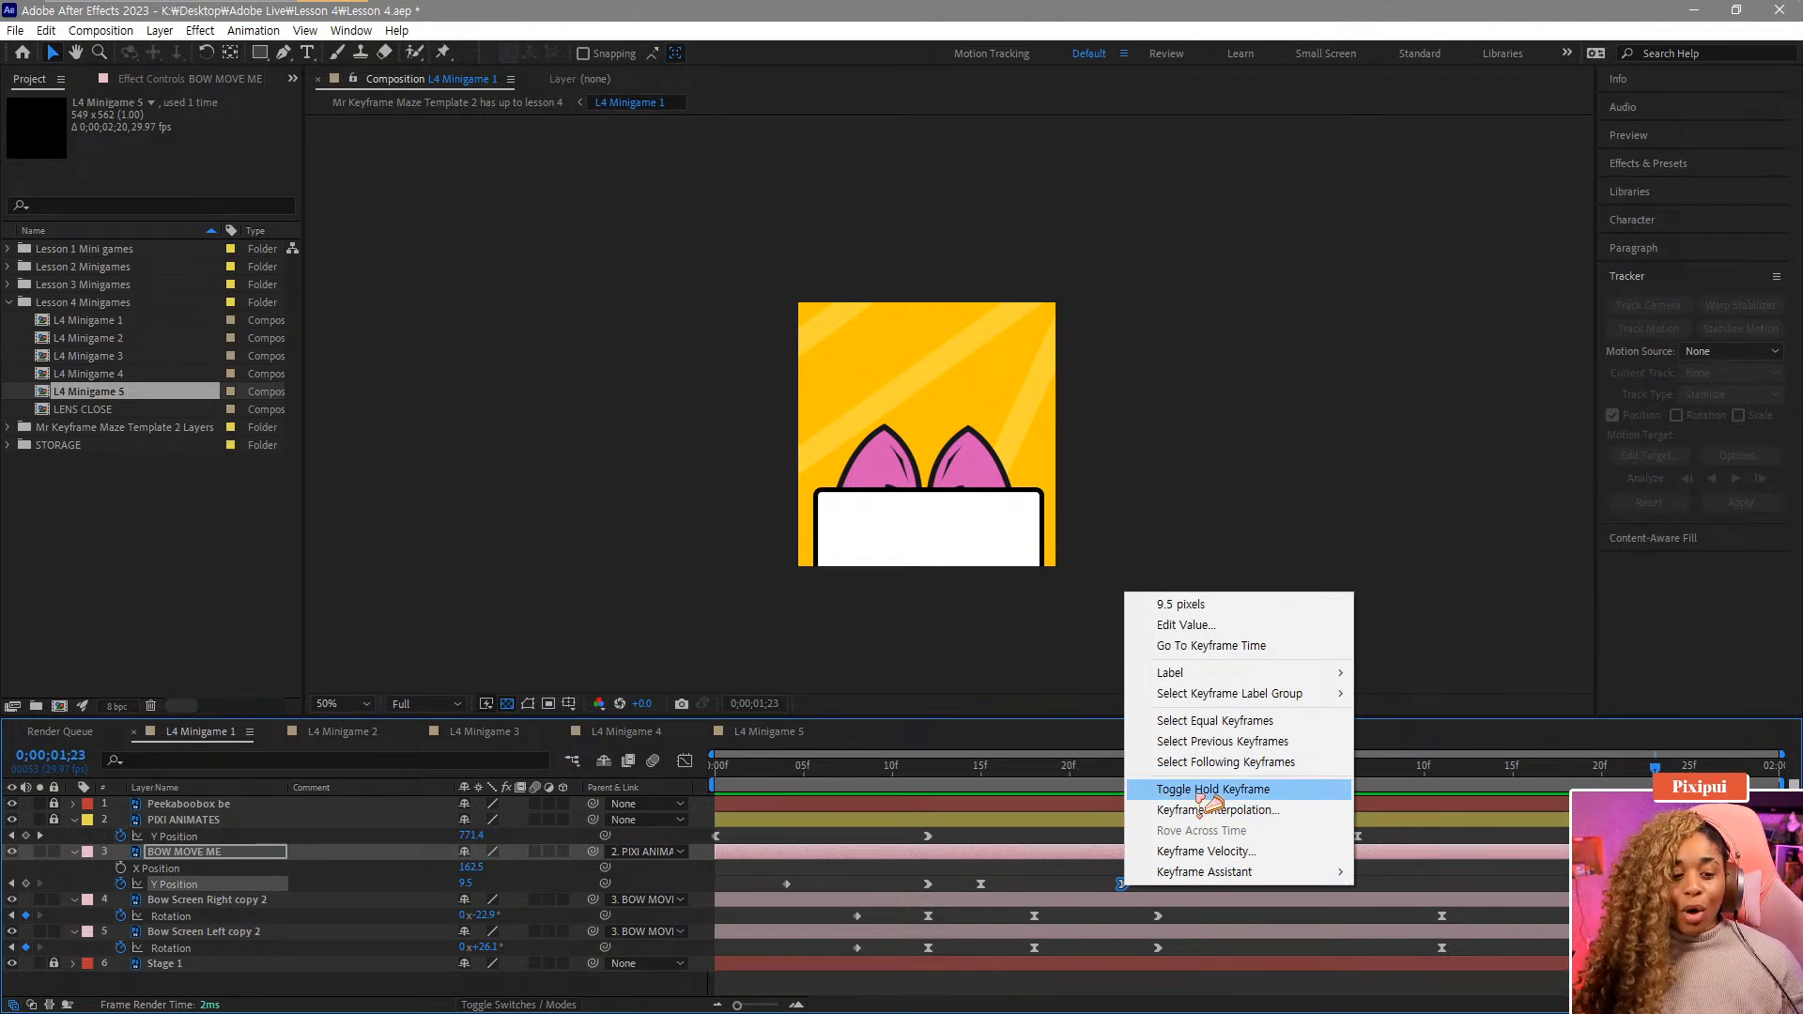
click(1199, 792)
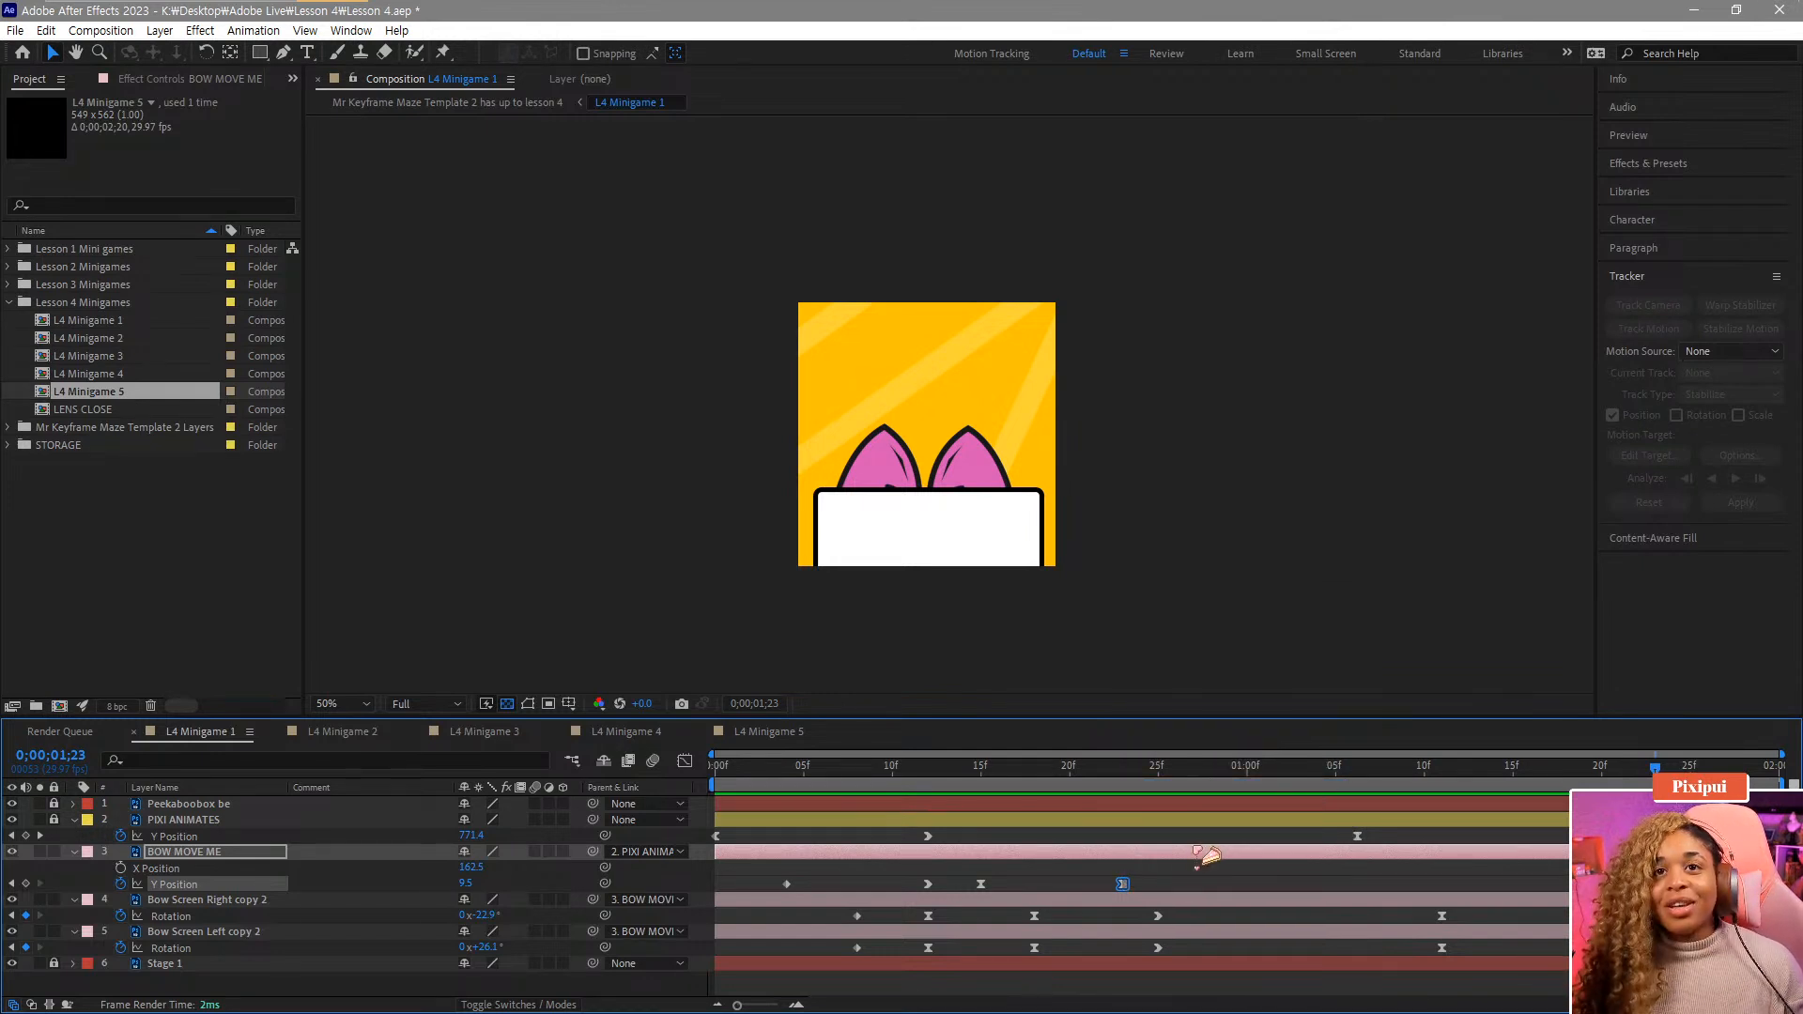
Reposition the final Y Position keyframe of BOW MOVE ME and set the bow's Y Position to 66.5 at 1:25, then play it back.
click(1531, 889)
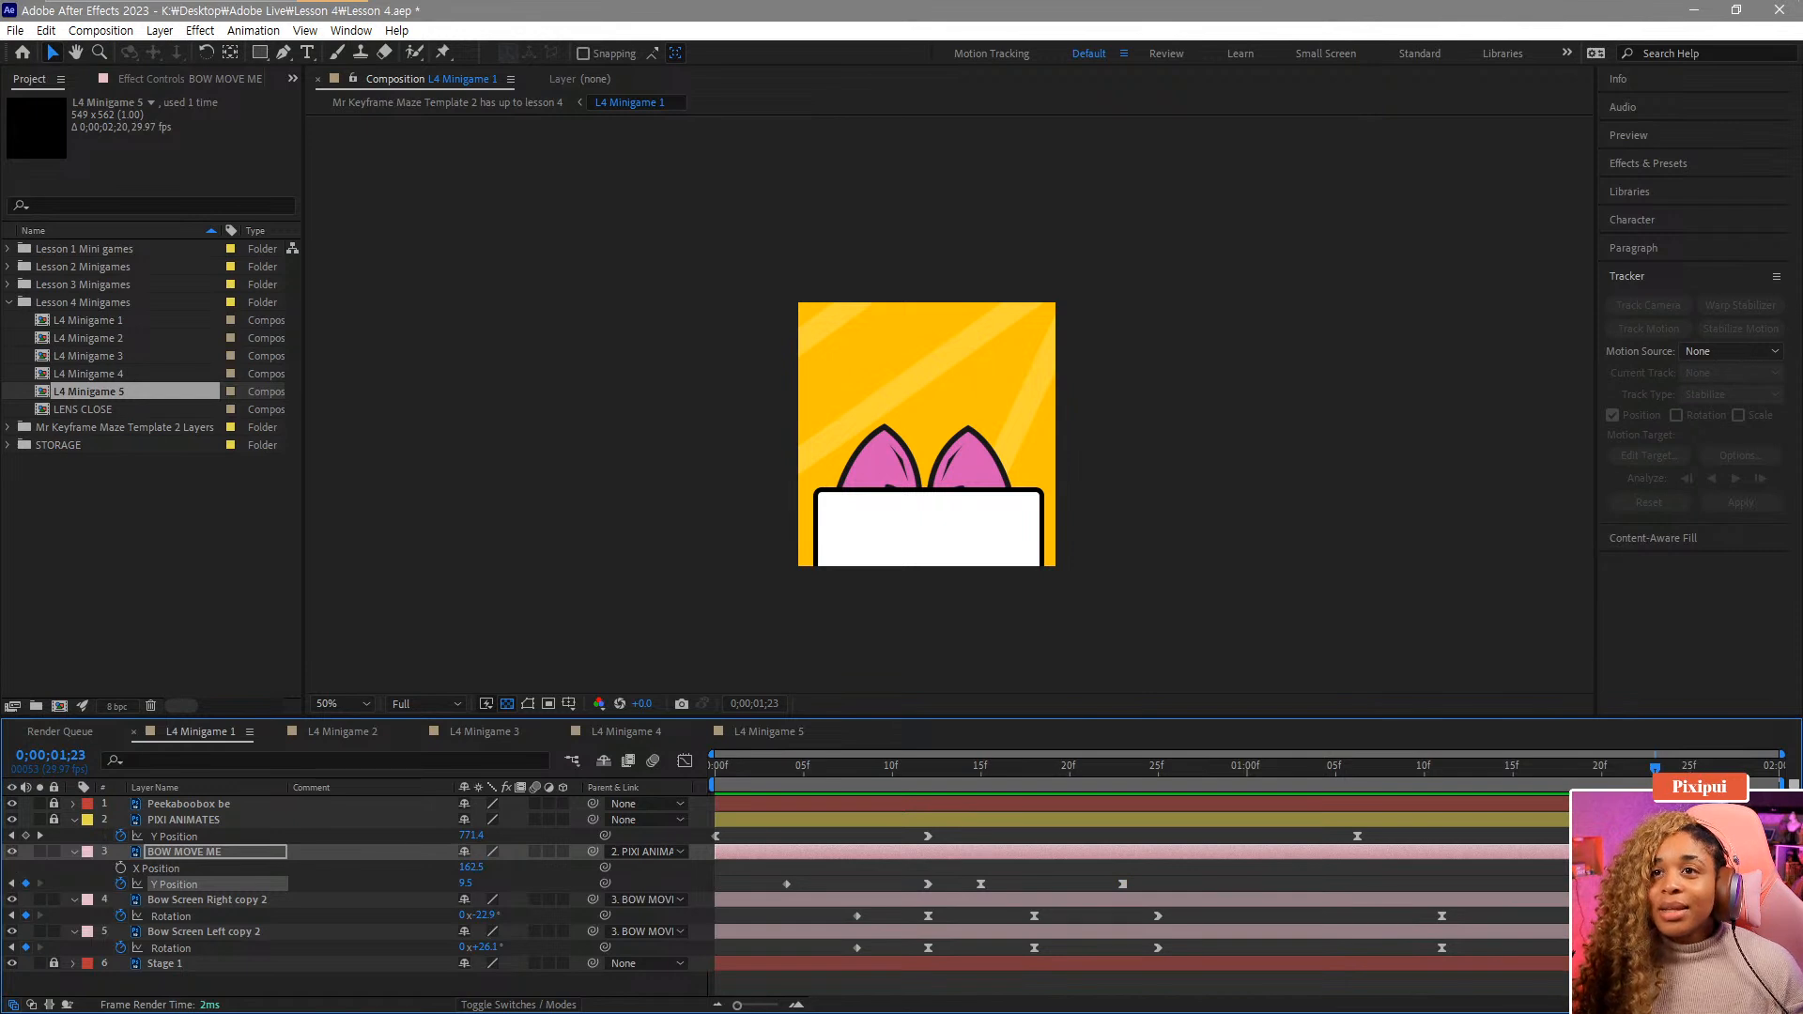
drag(1655, 883, 1335, 887)
drag(1227, 783, 1583, 828)
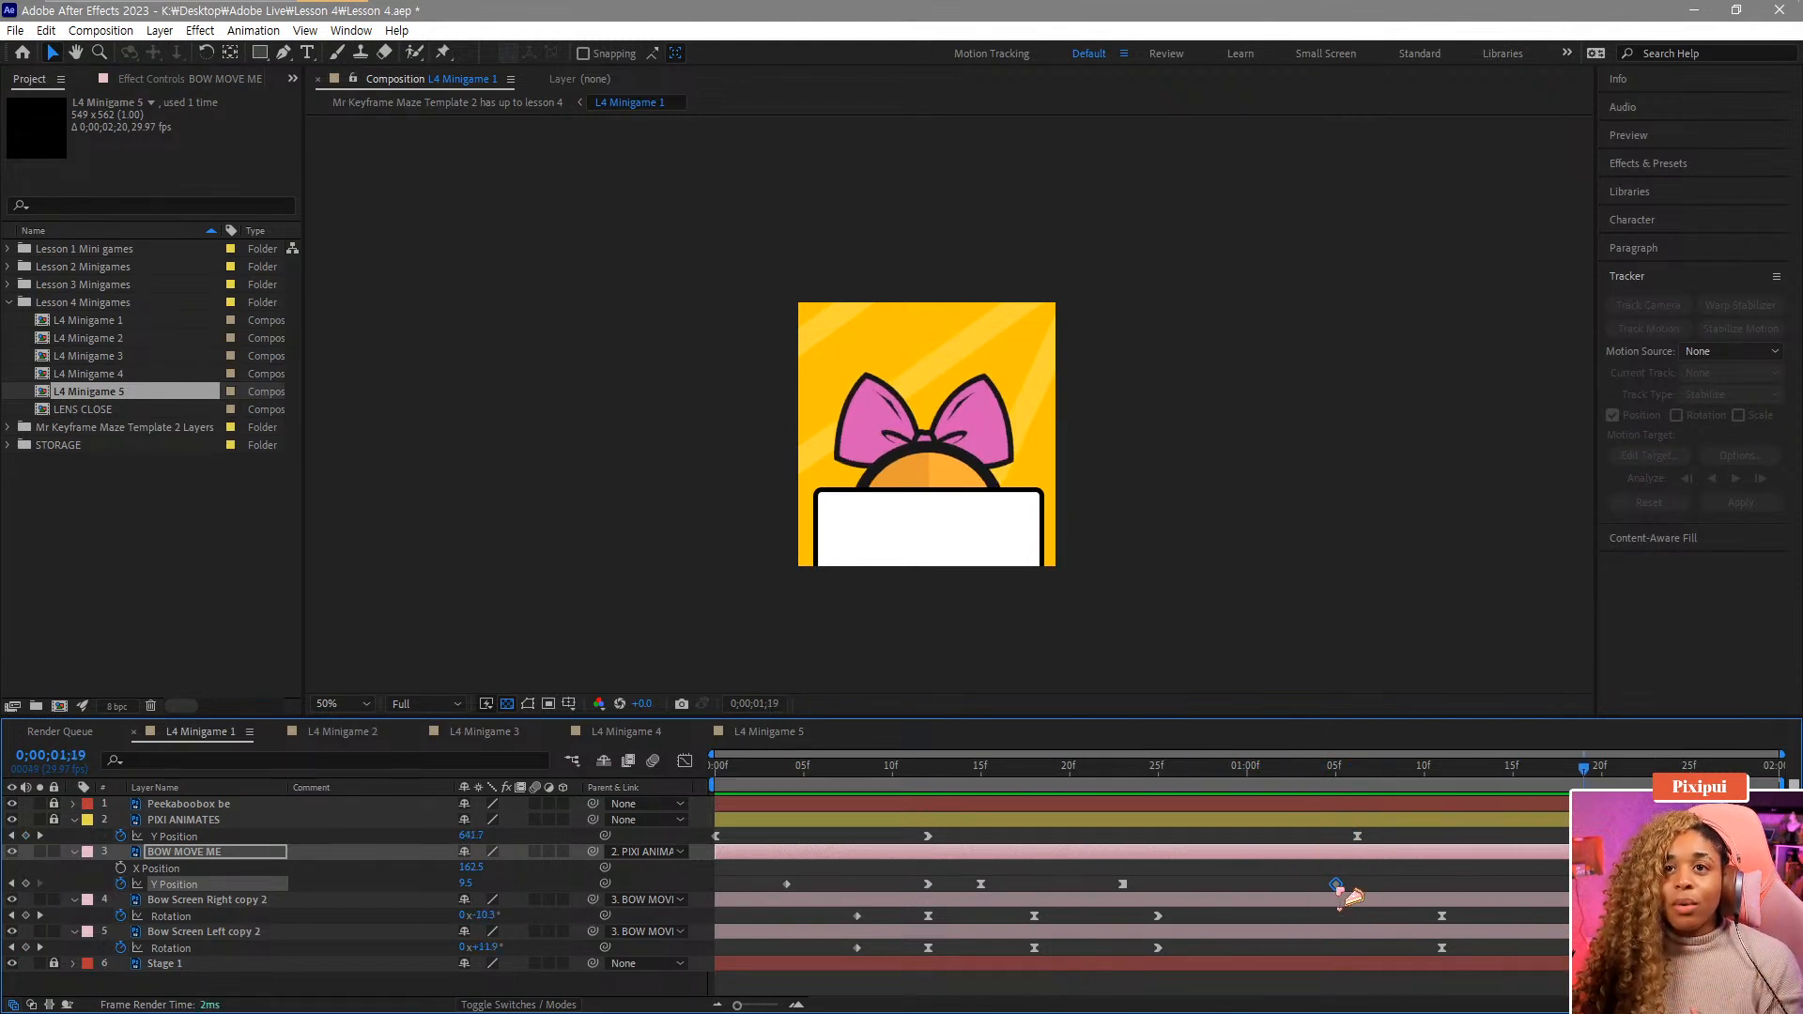
drag(1335, 884, 1459, 883)
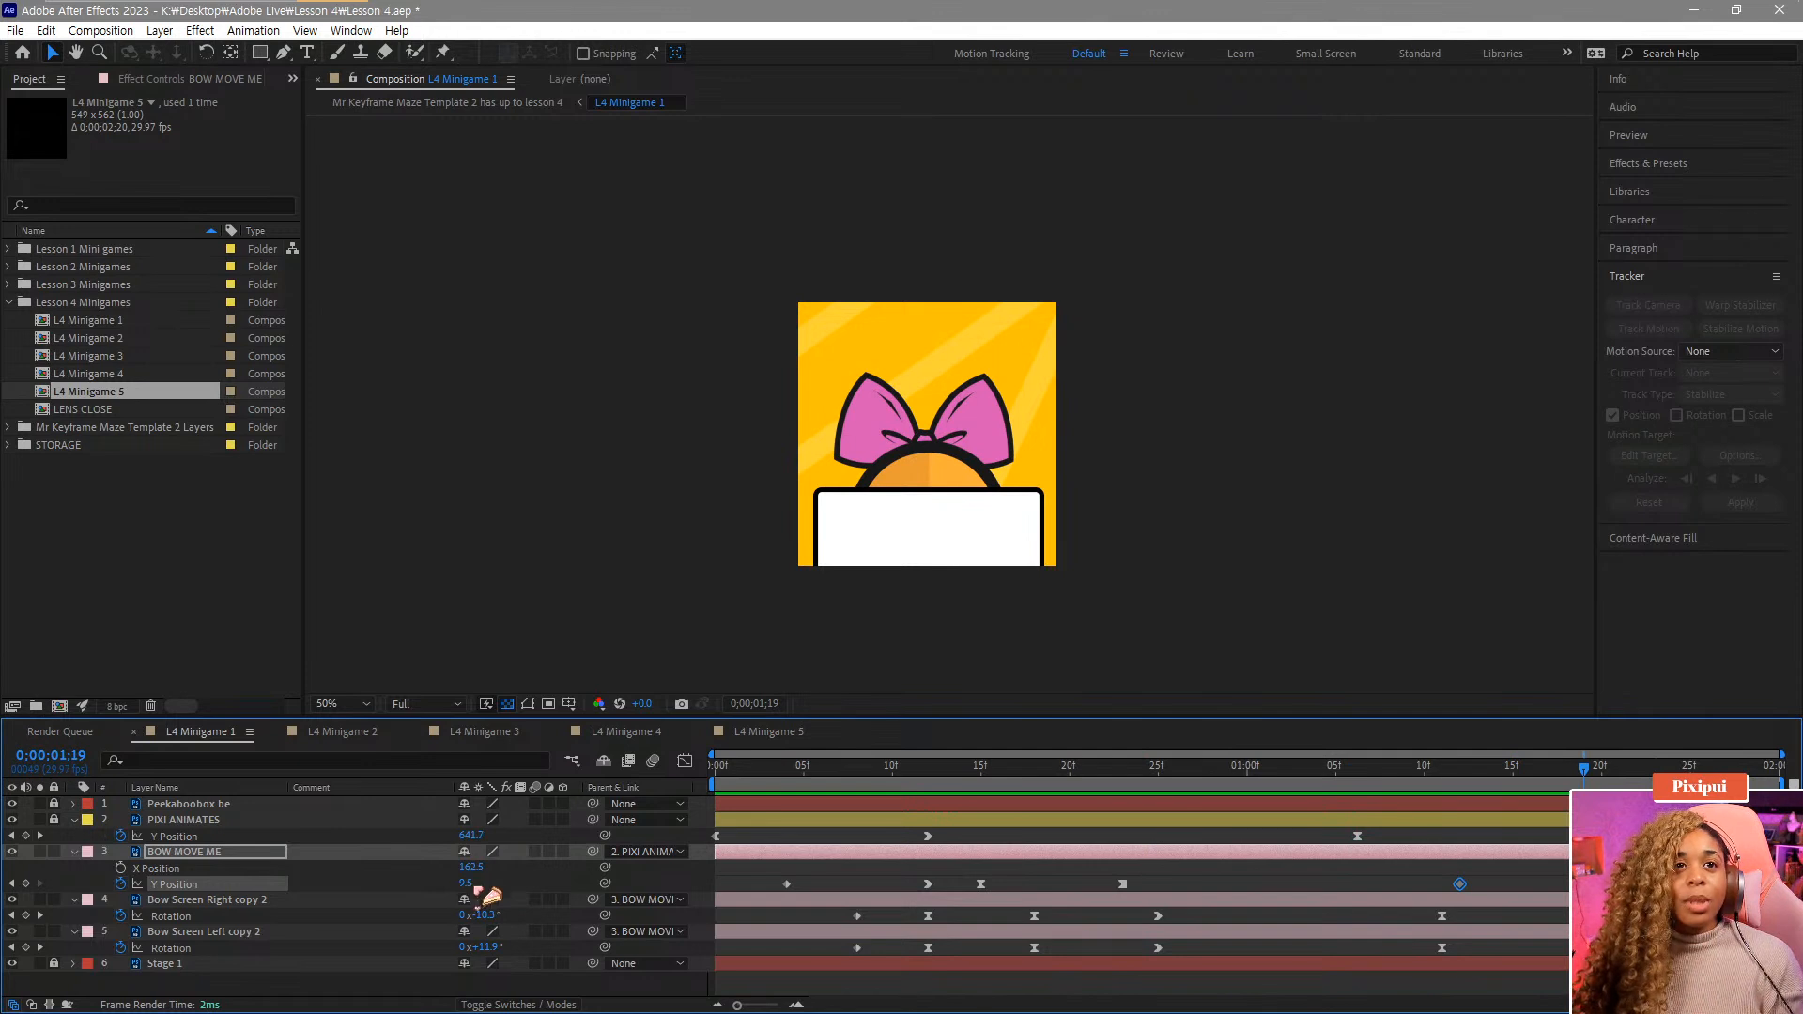
drag(471, 885, 466, 885)
key(ctrl+z)
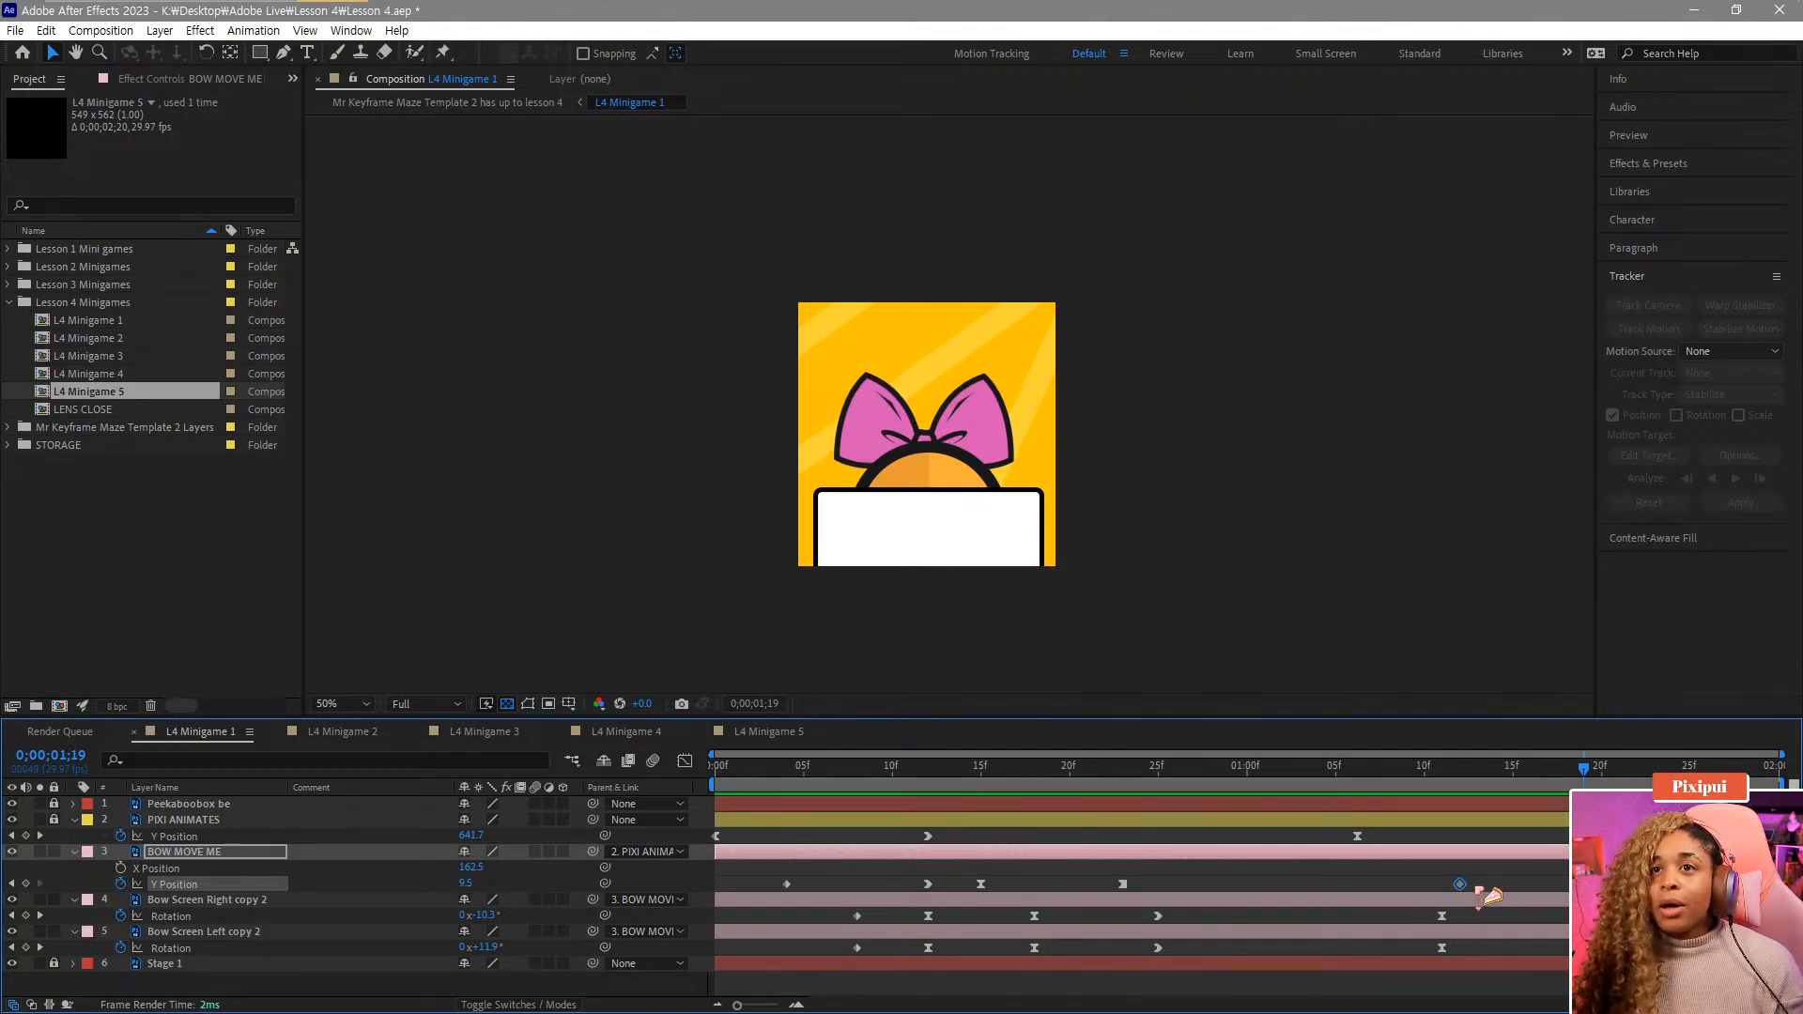
drag(1584, 770, 1690, 772)
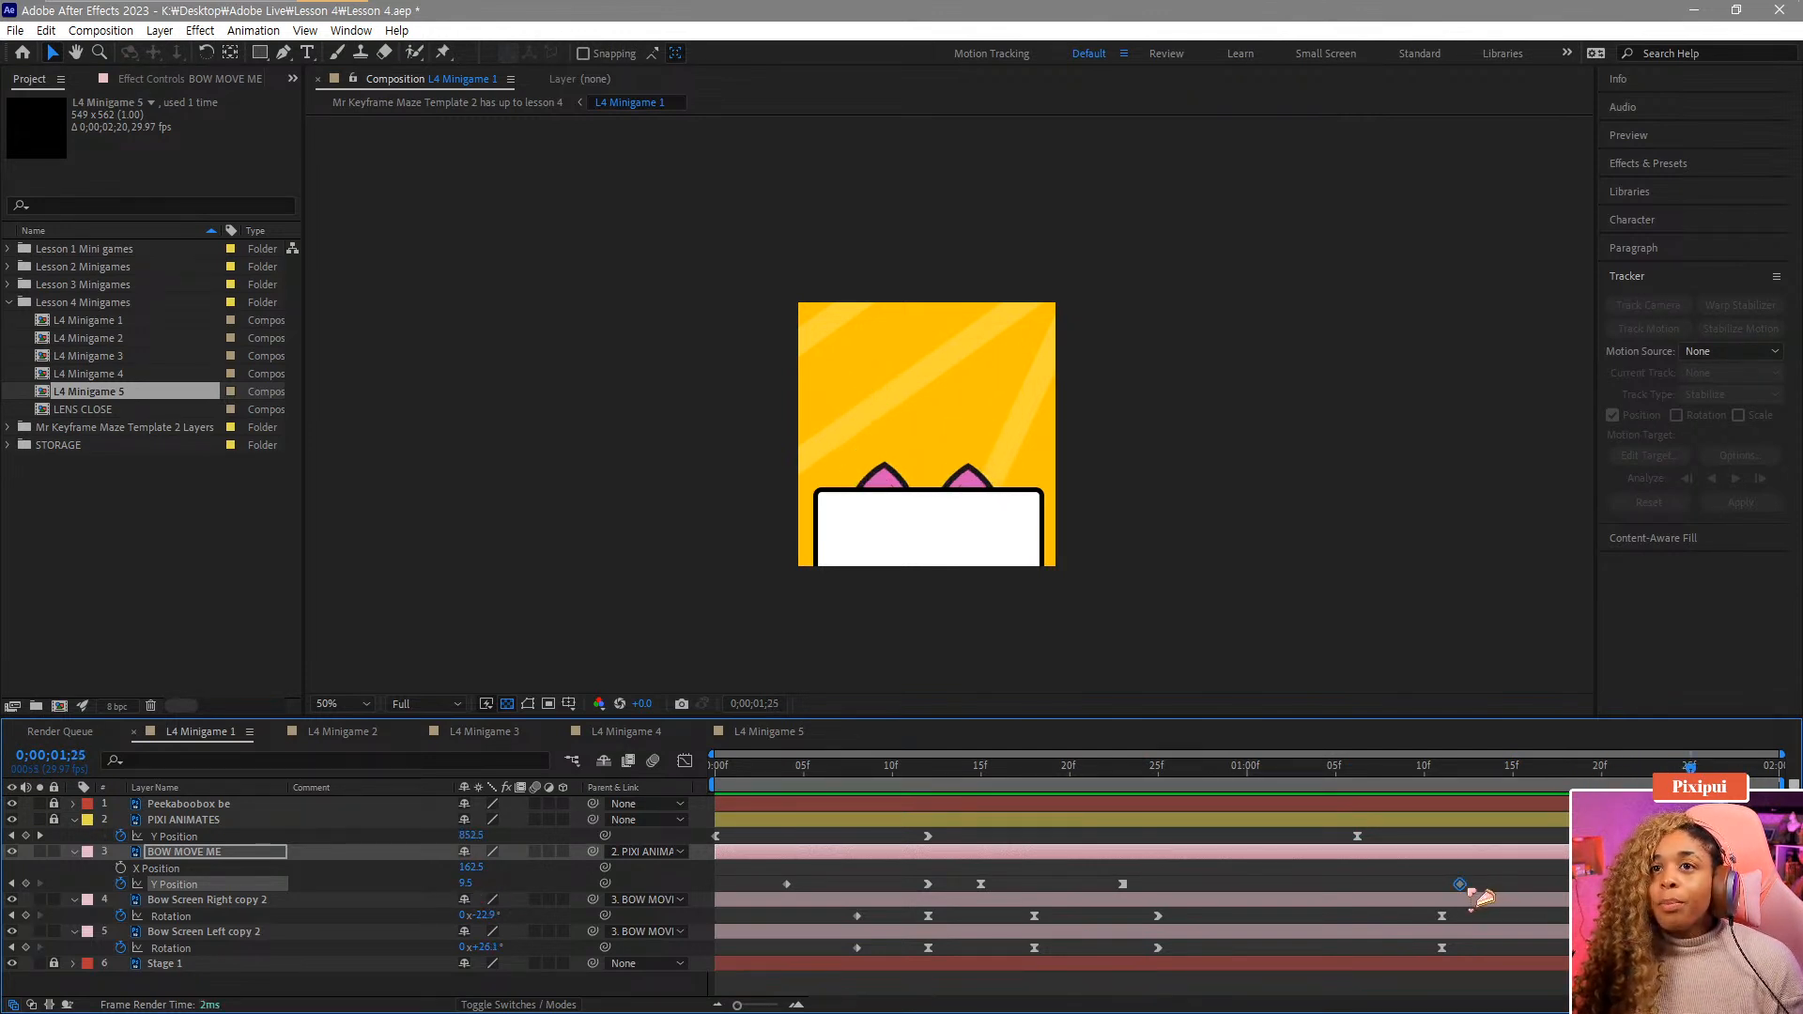
drag(1459, 884, 1513, 883)
mouse_move(479, 886)
mouse_down()
mouse_move(463, 884)
mouse_move(487, 853)
mouse_up()
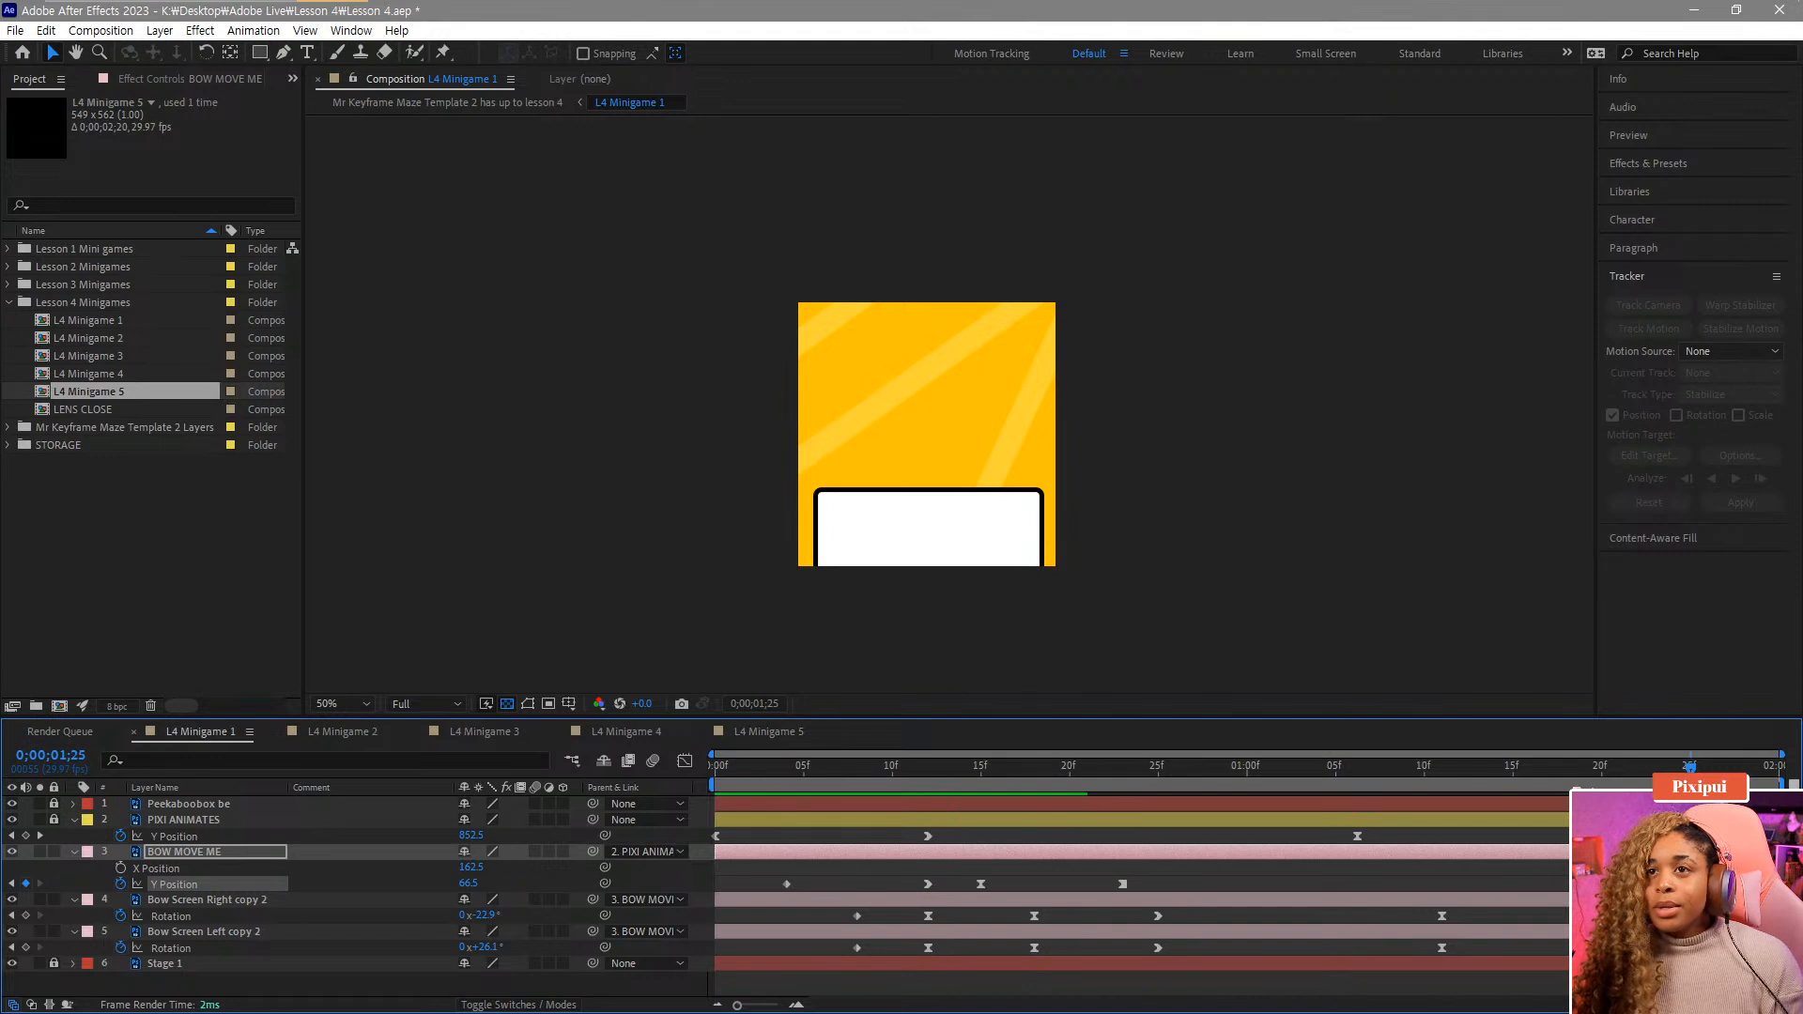
drag(1690, 767, 1620, 768)
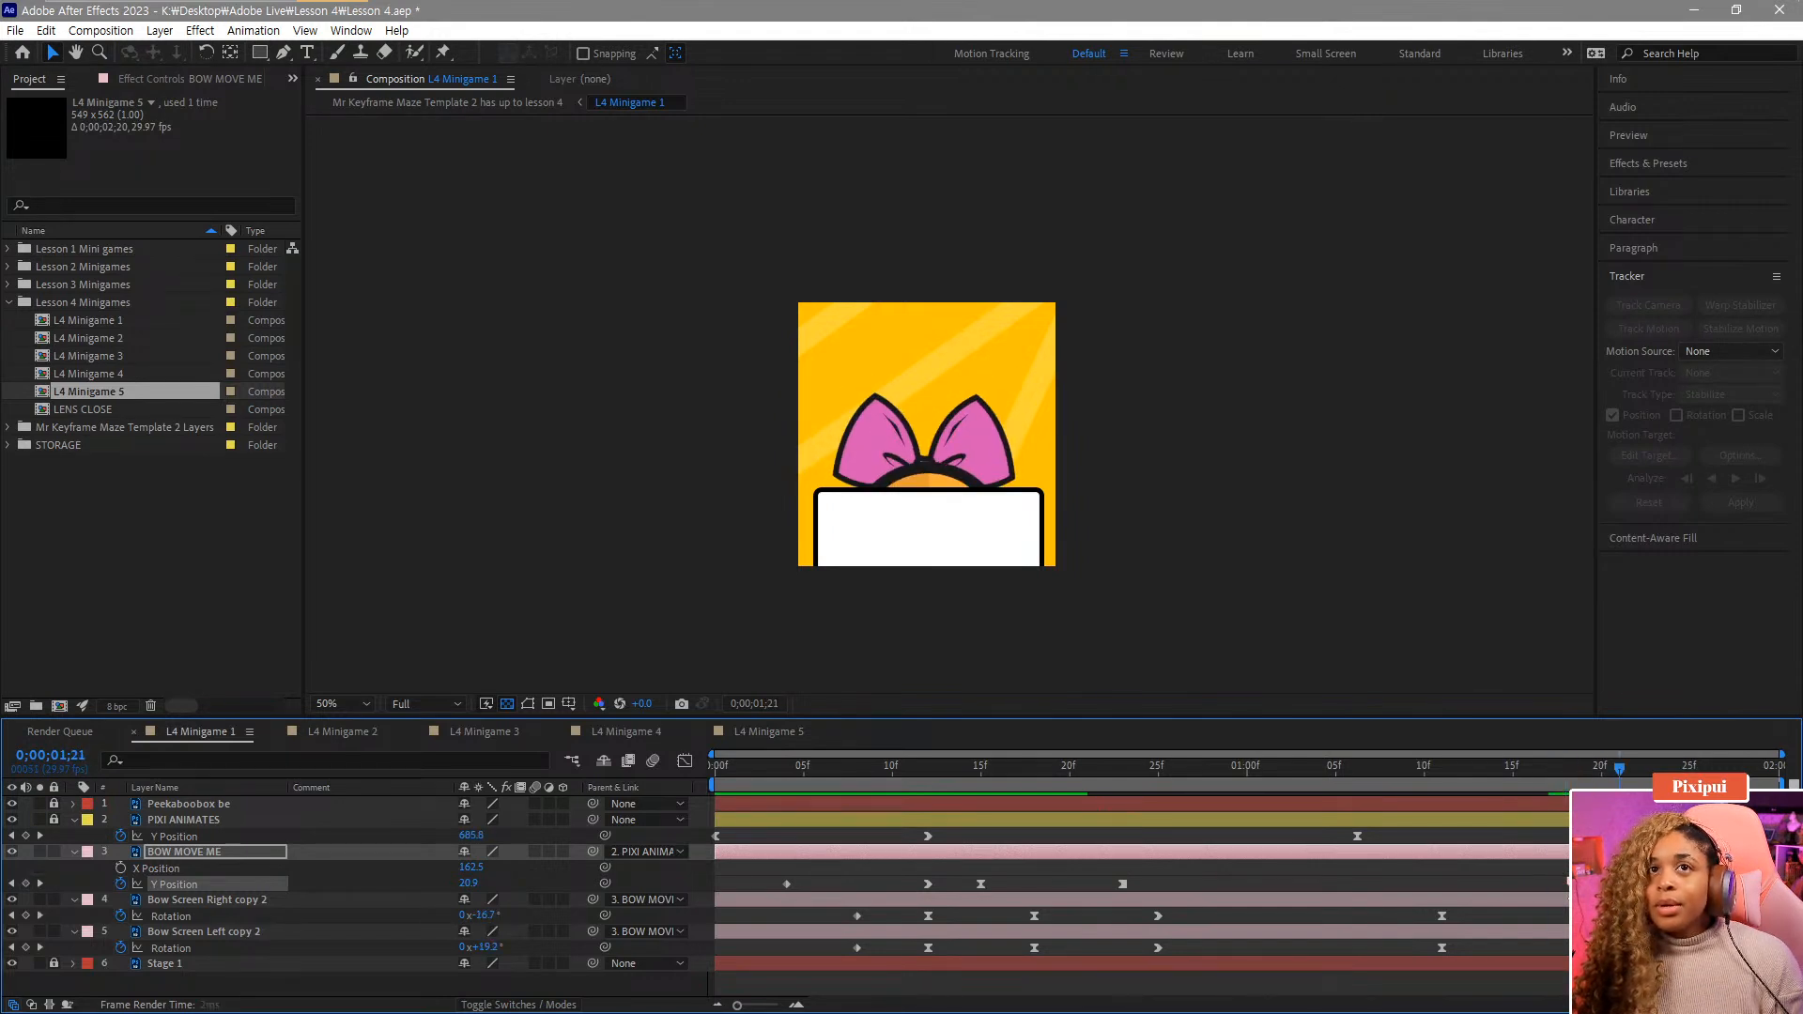
key(space)
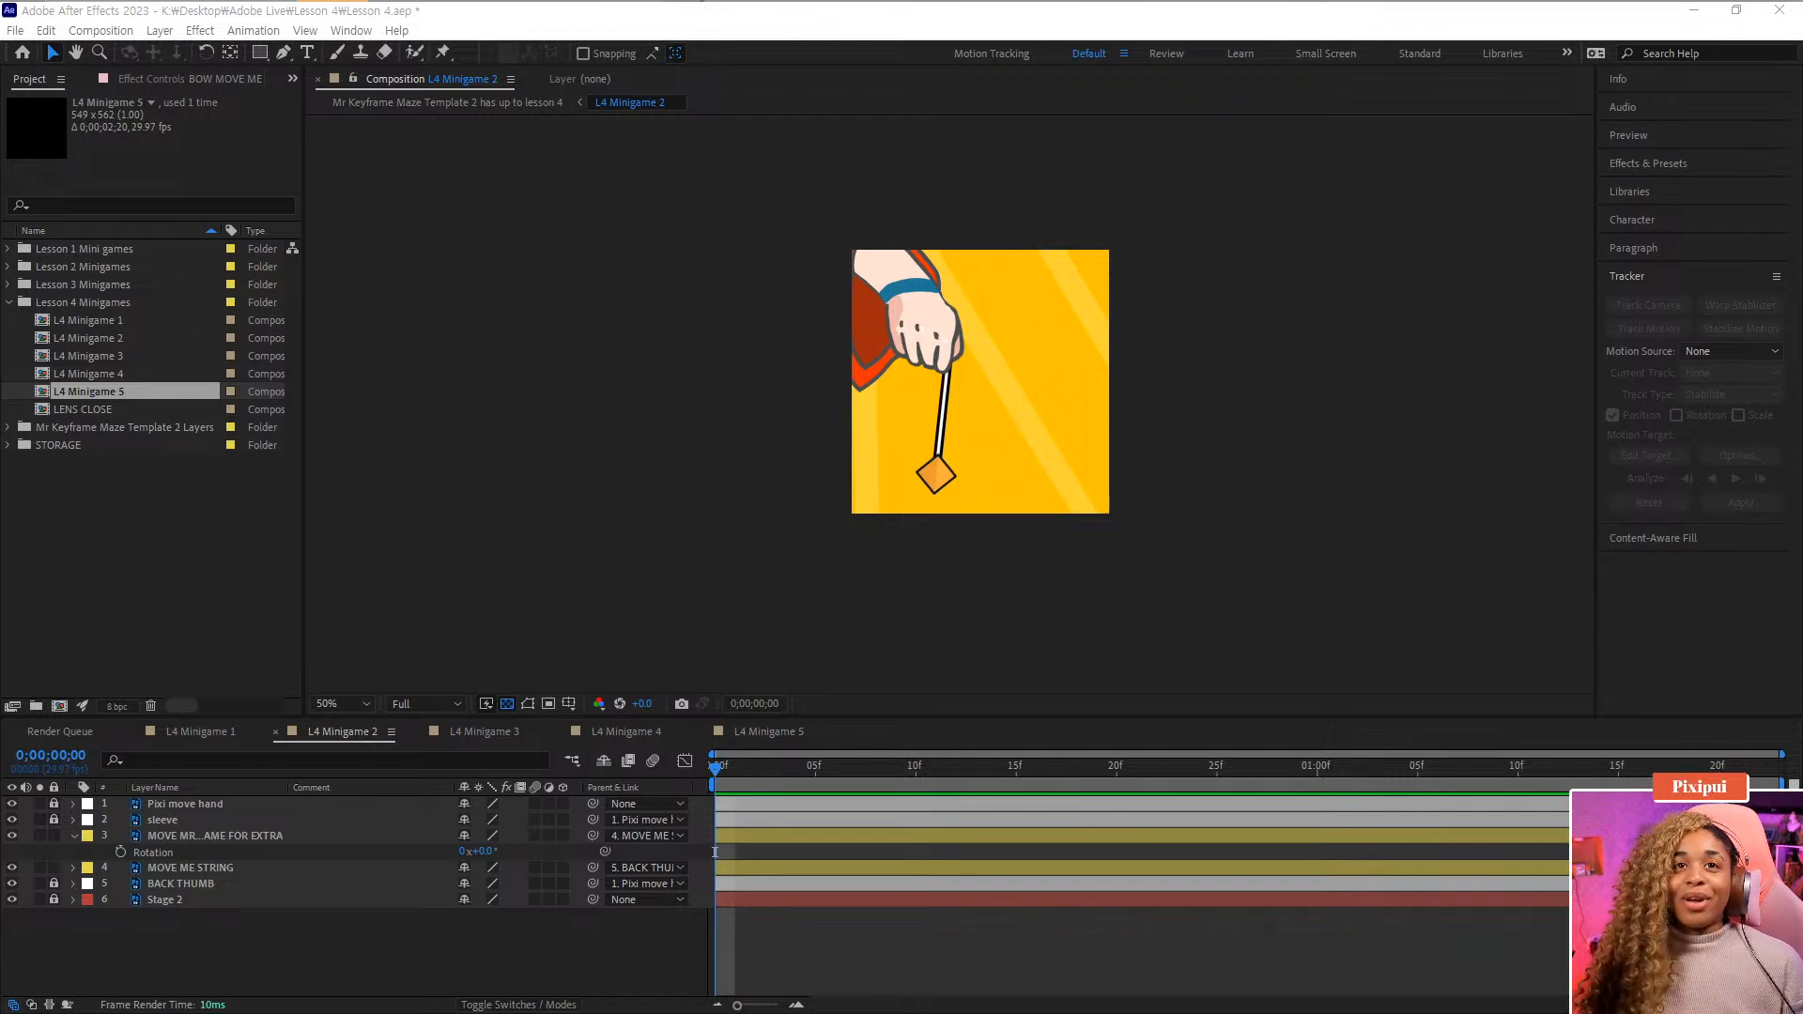
Play back the L4 Minigame 2 composition.
click(780, 944)
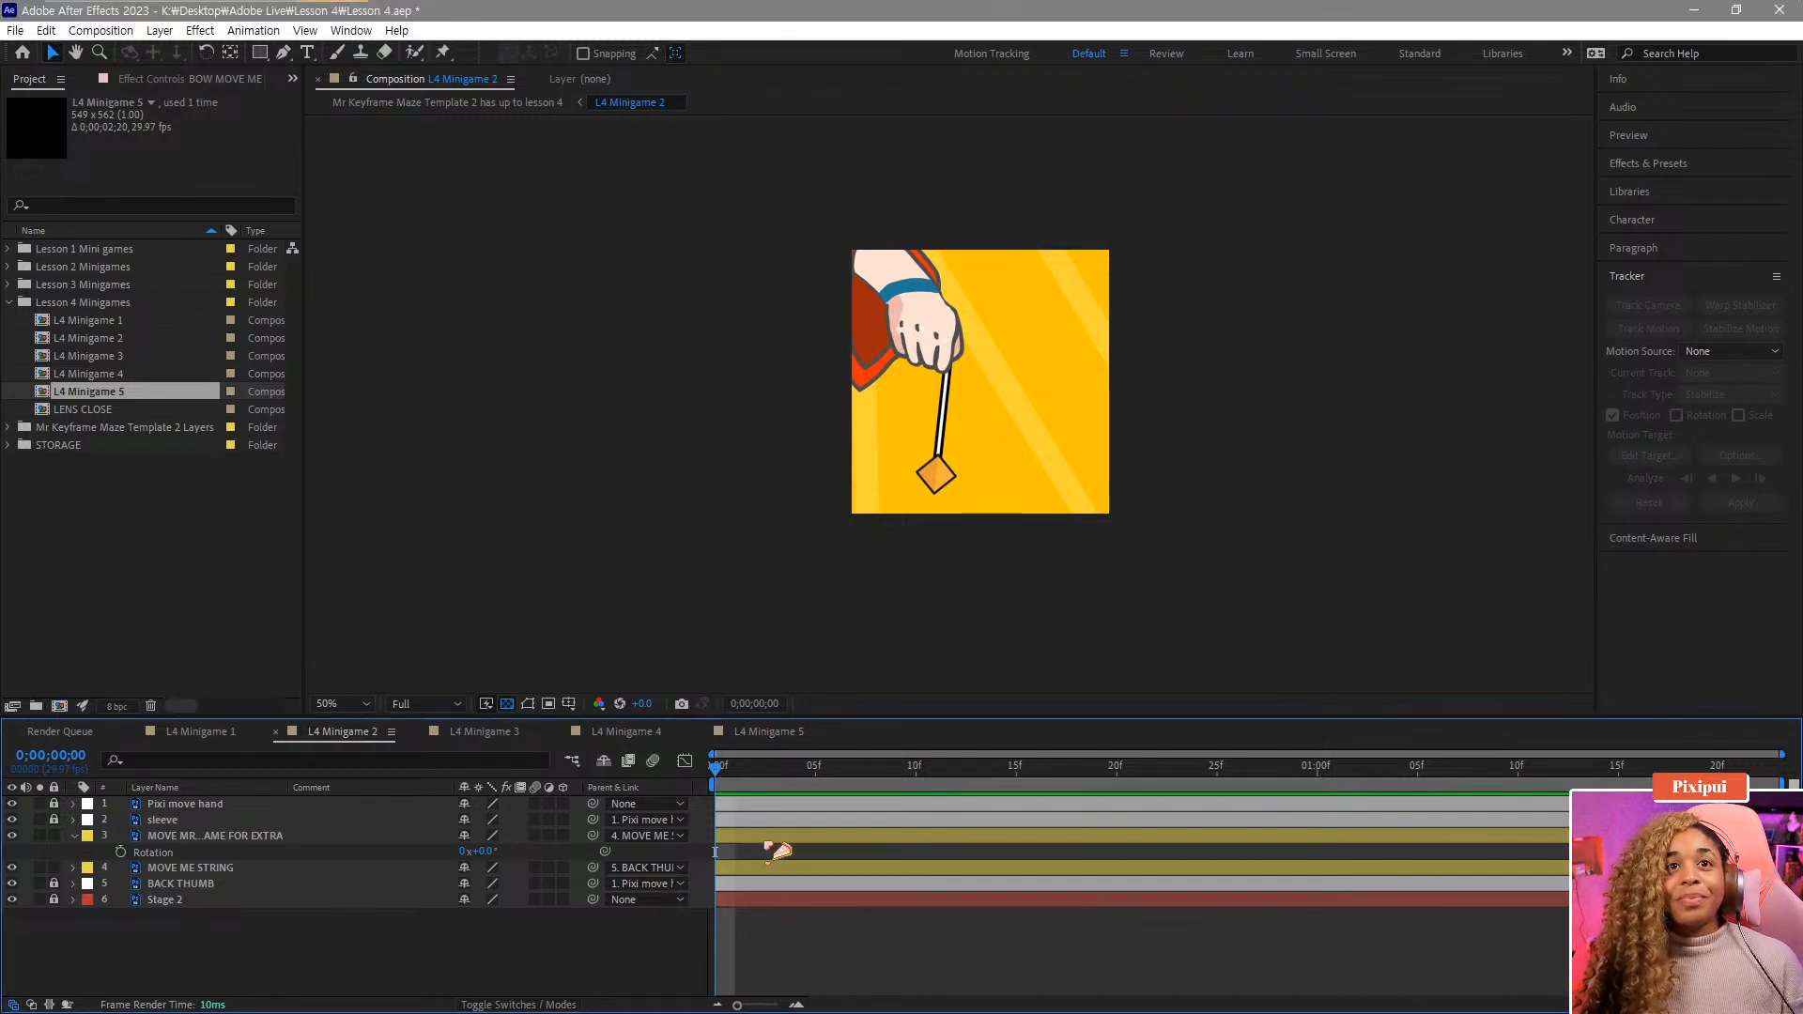
key(space)
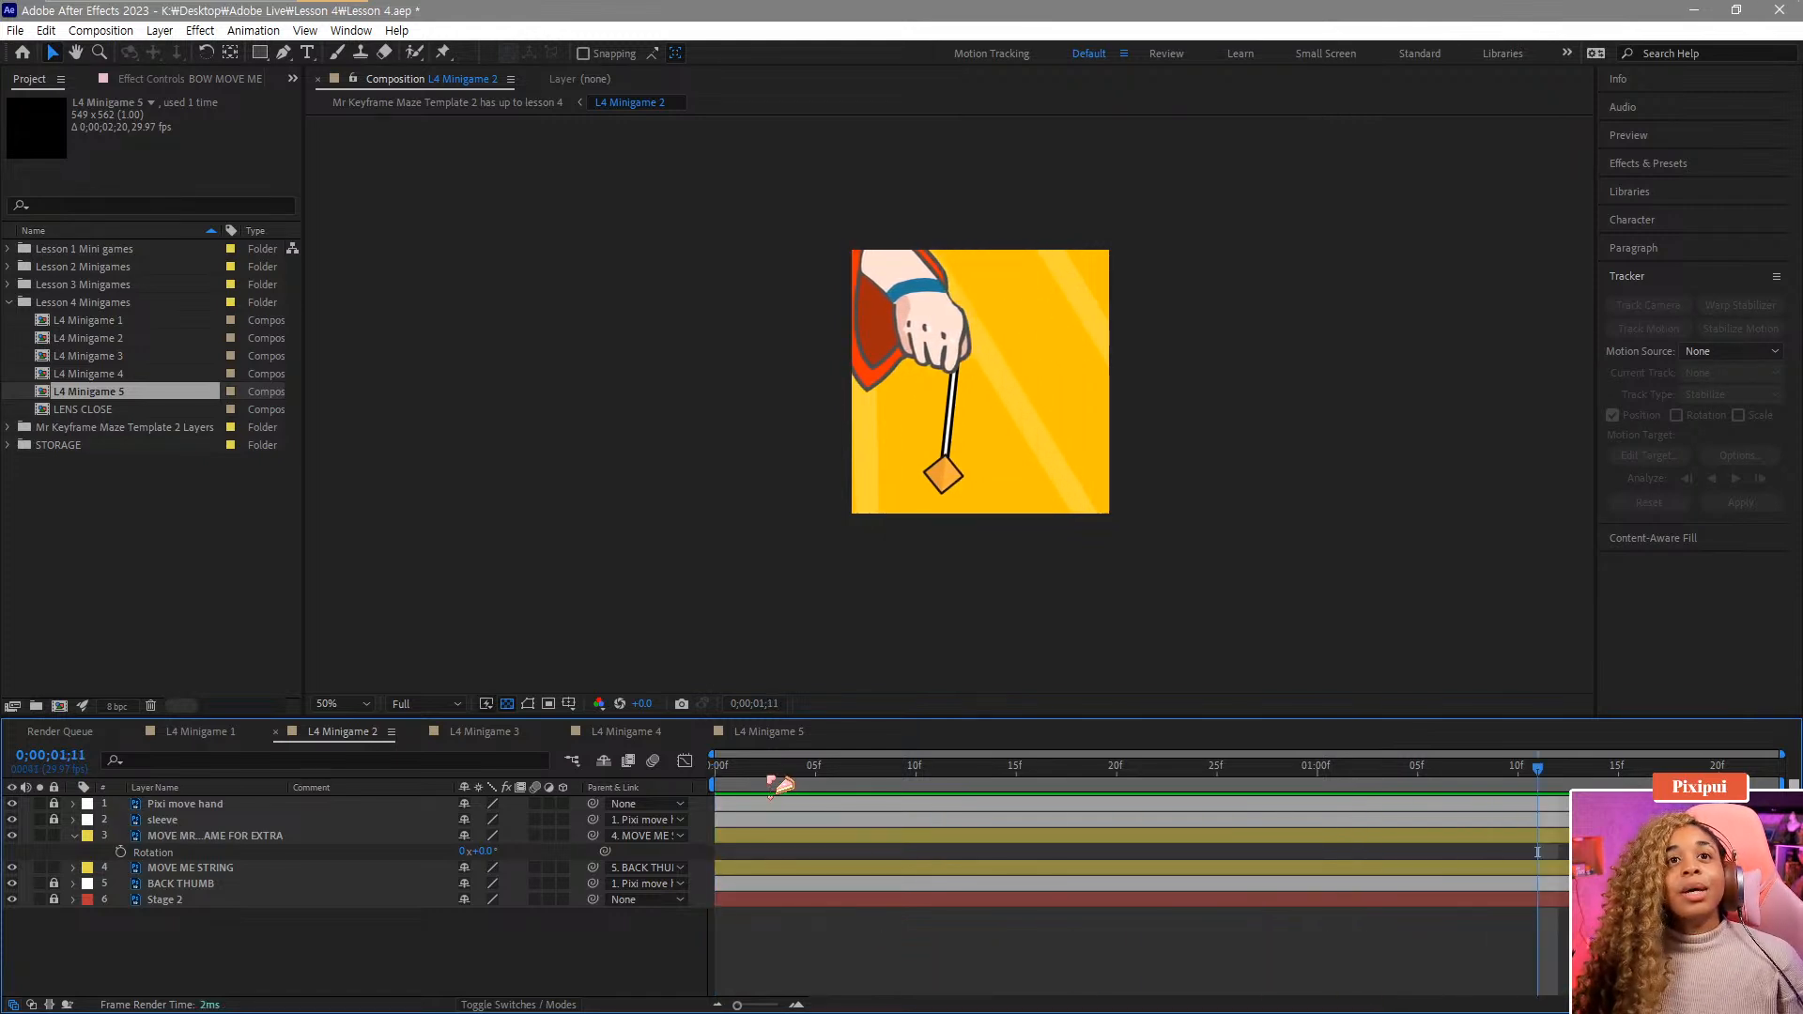
key(space)
Reveal the MOVE ME STRING layer's Rotation and enable keyframing for it at frame 0.
click(198, 836)
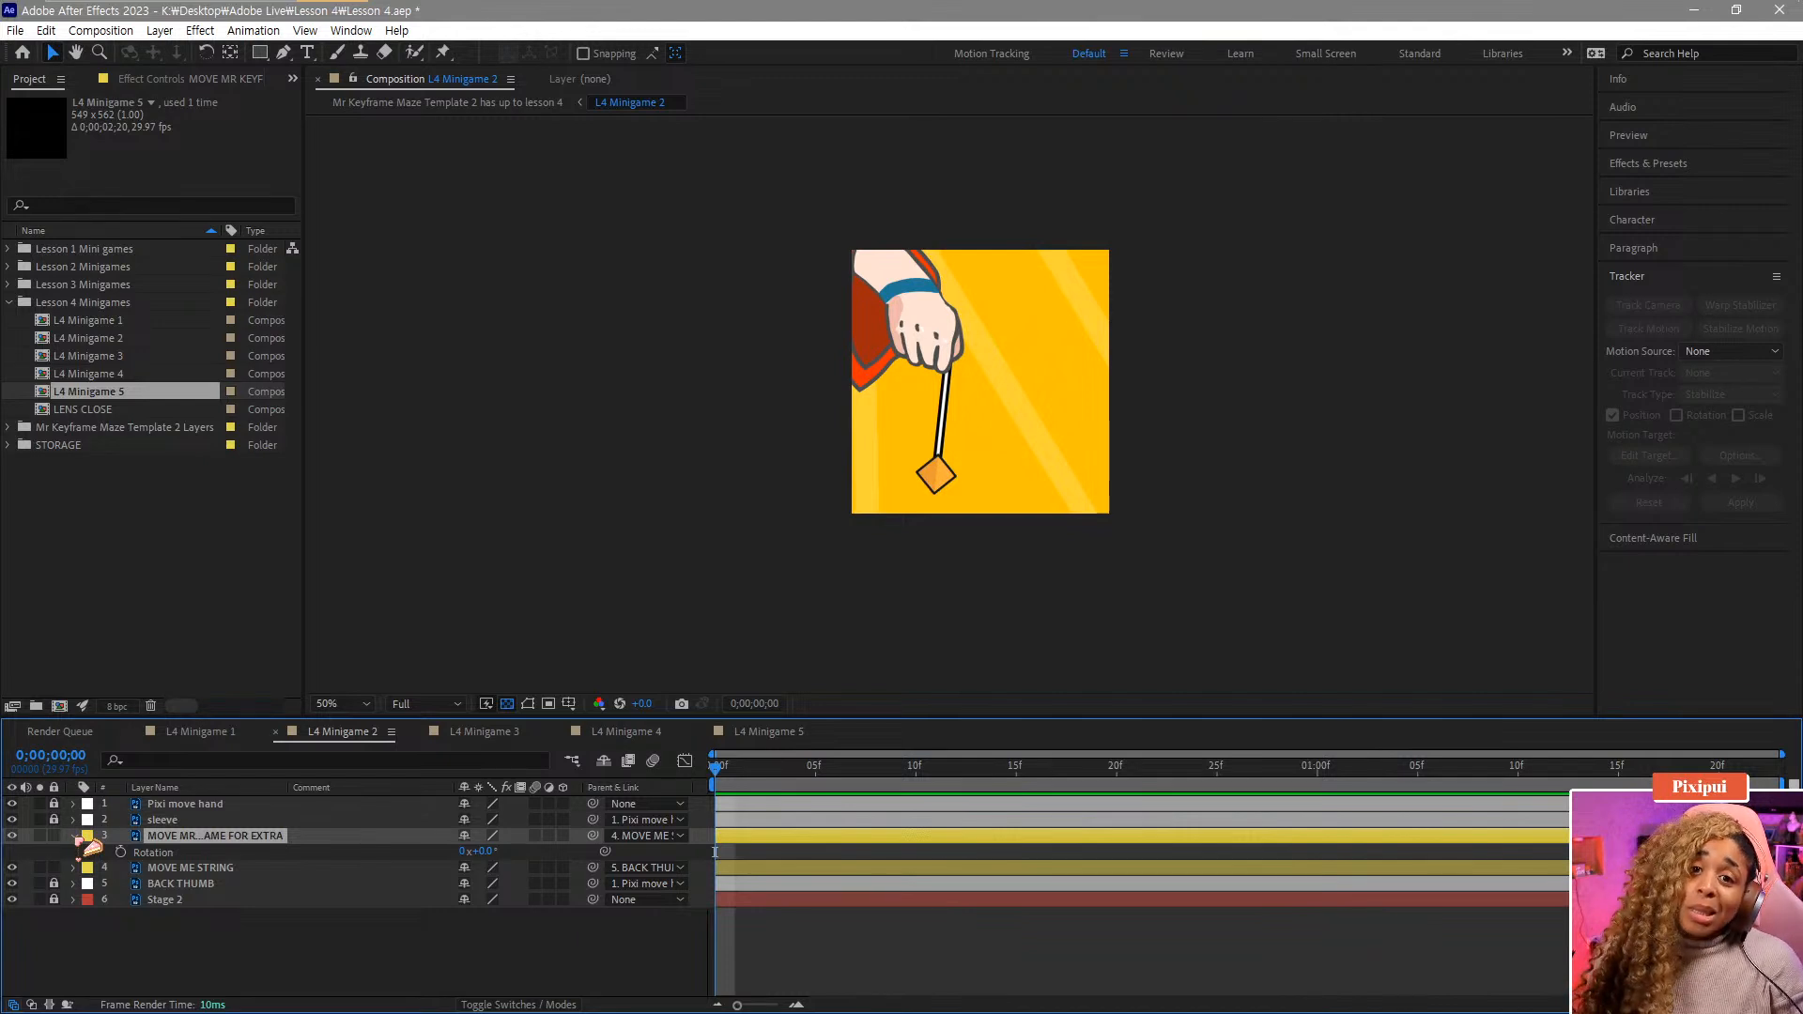
click(218, 870)
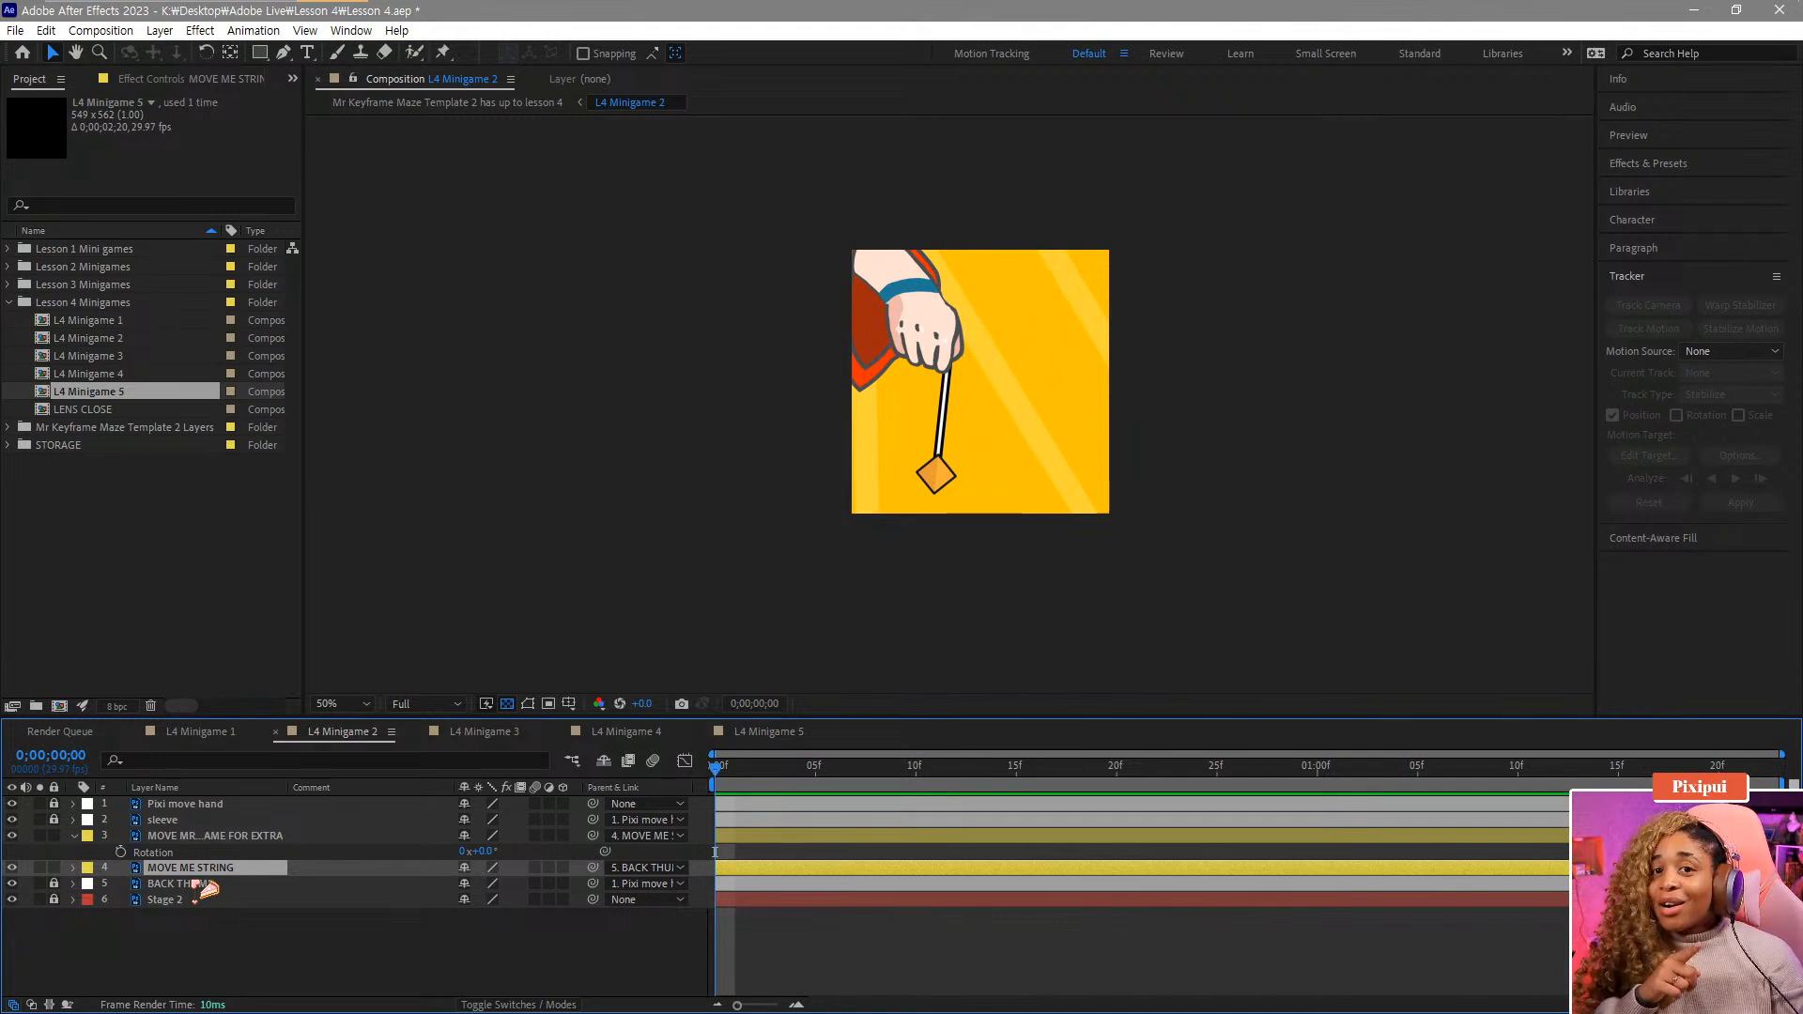
key(r)
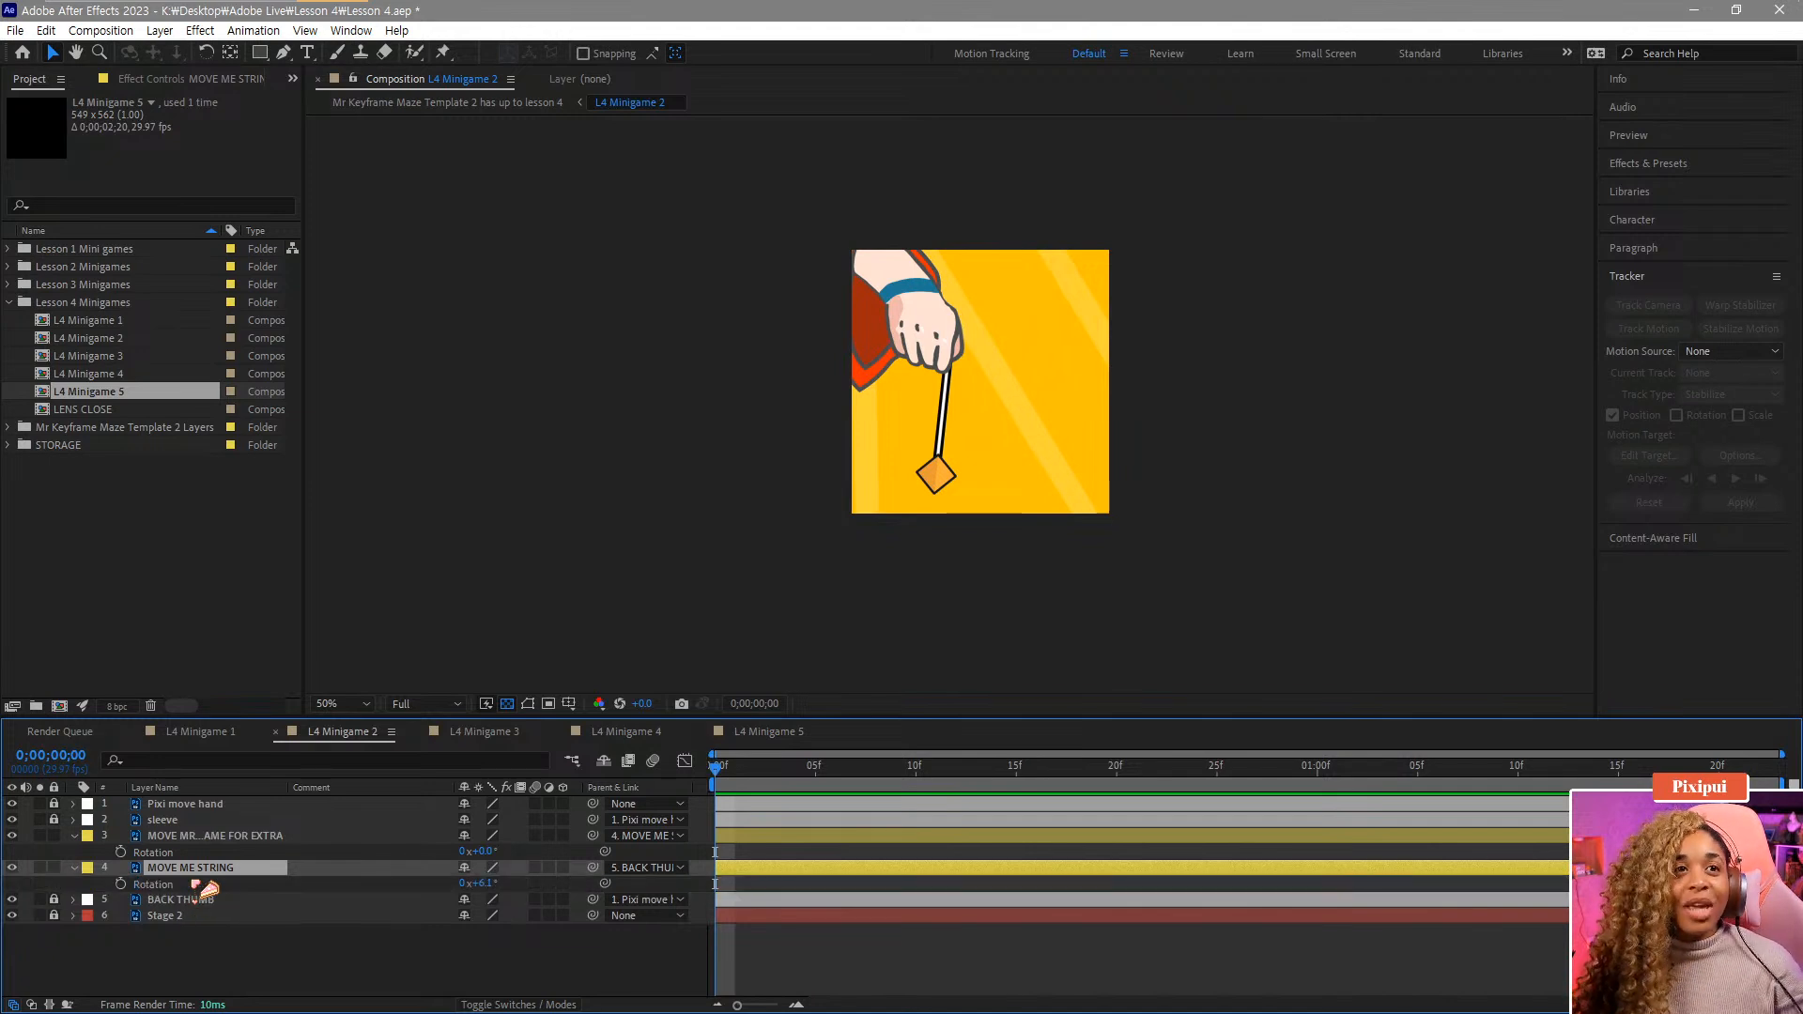
click(163, 883)
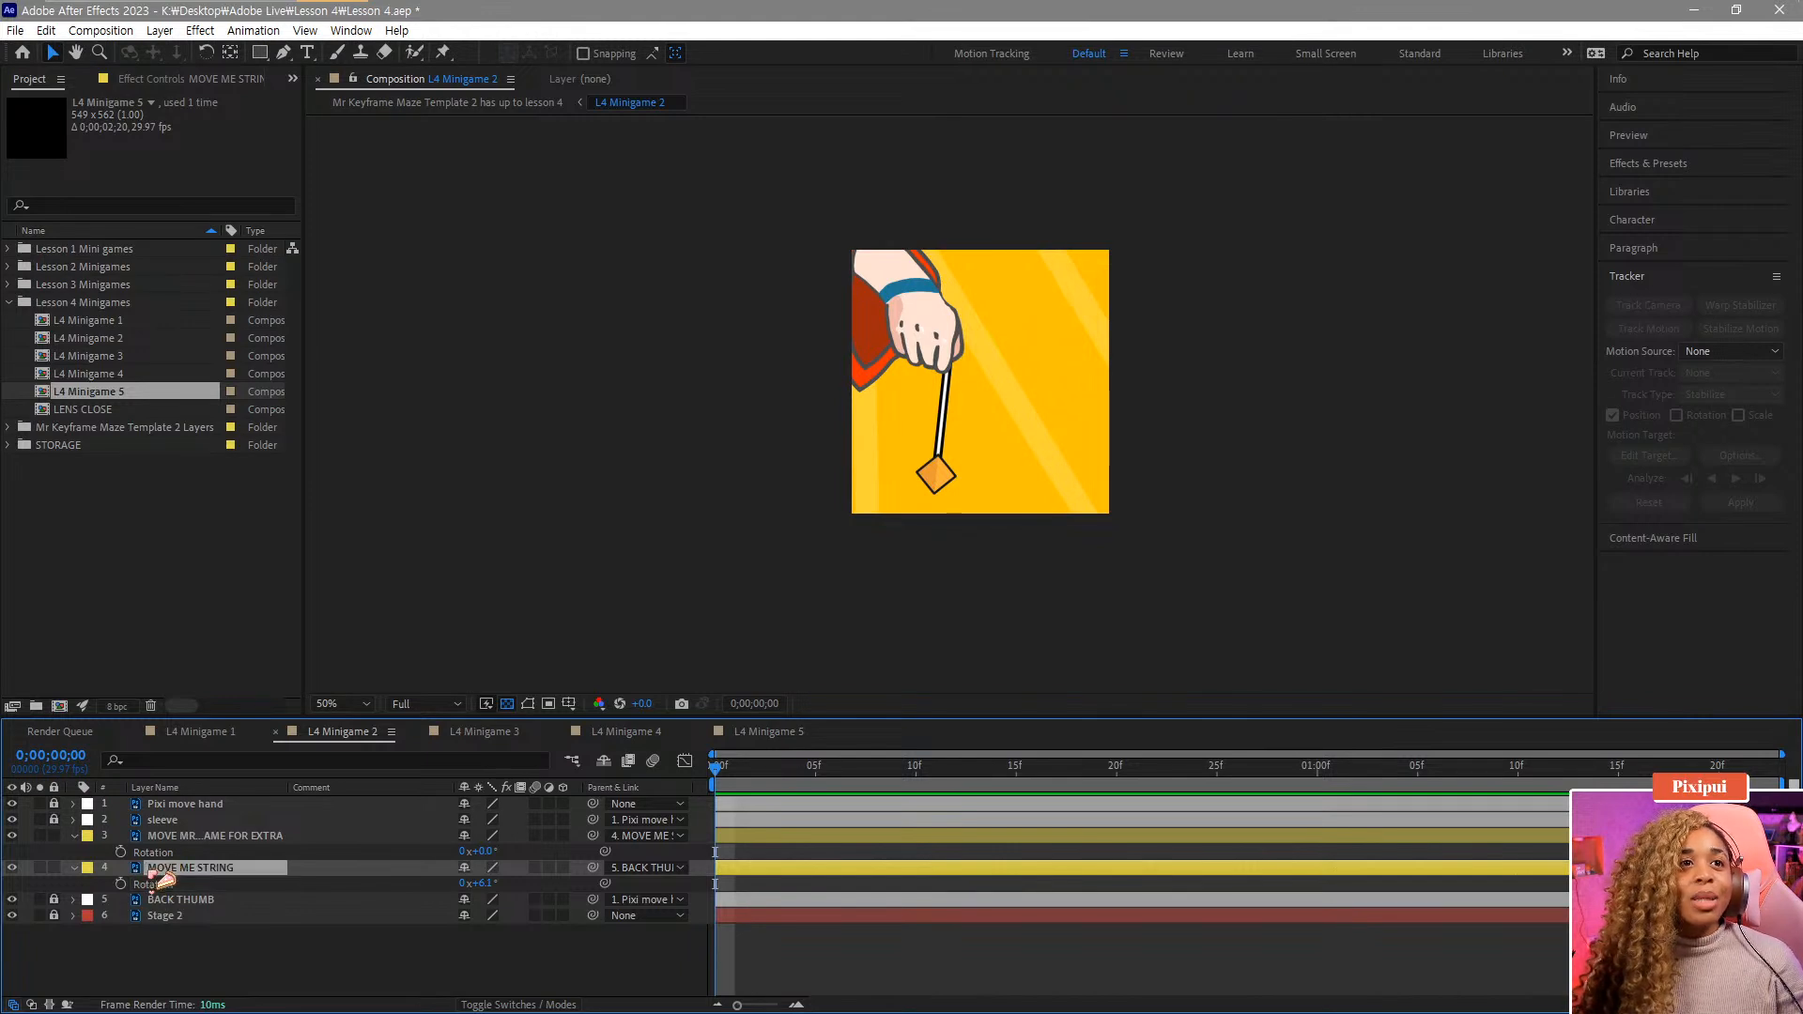
click(120, 884)
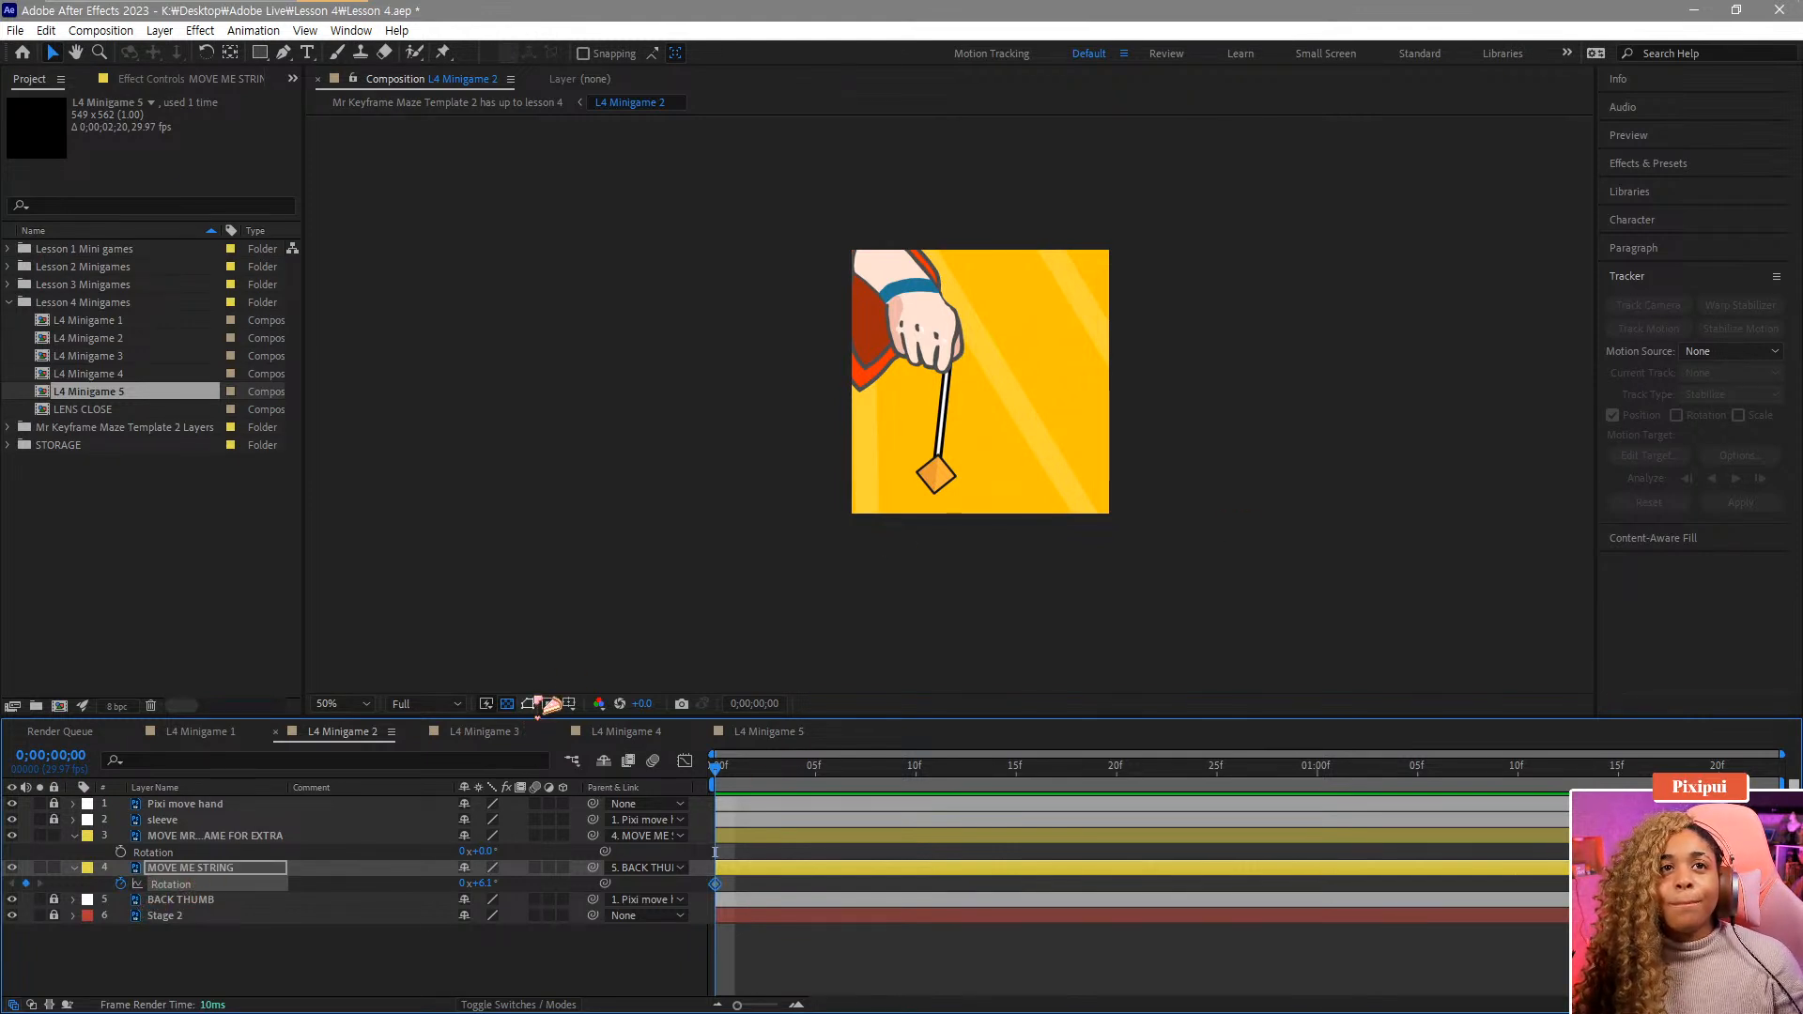
Set the string's Rotation to 35.1° at frame 16.
click(546, 704)
click(549, 704)
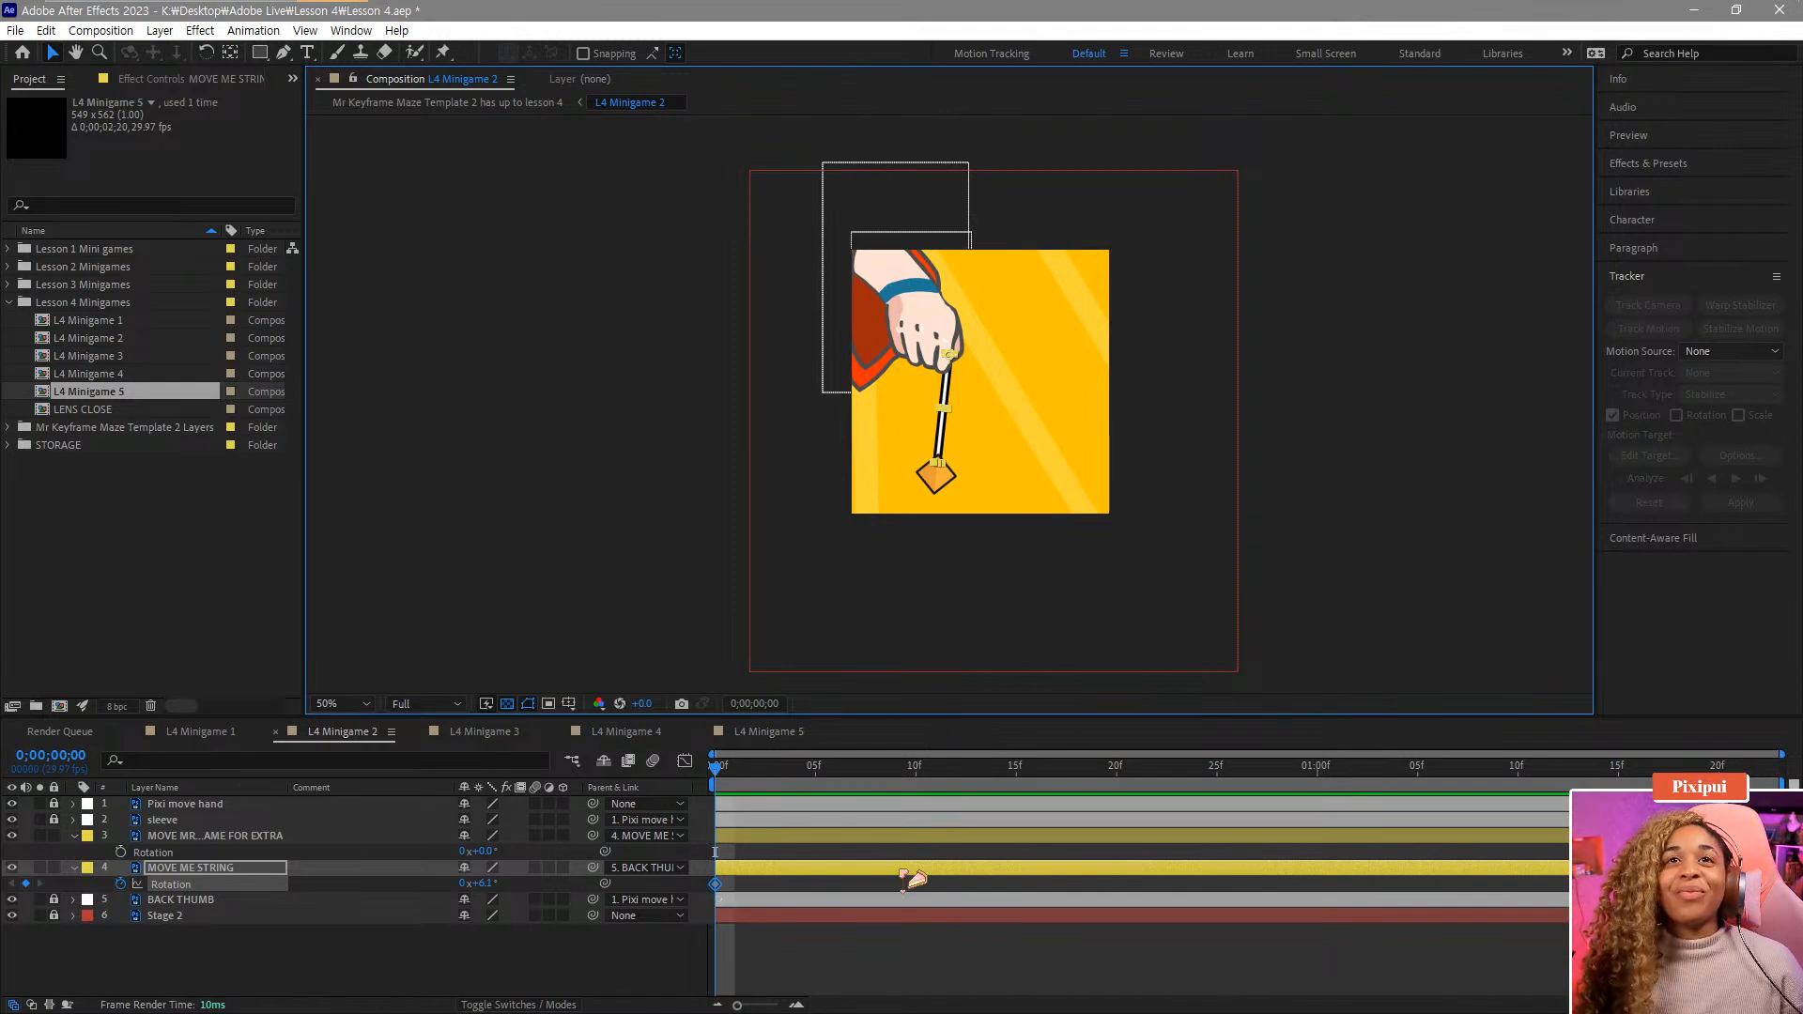
key(space)
click(709, 779)
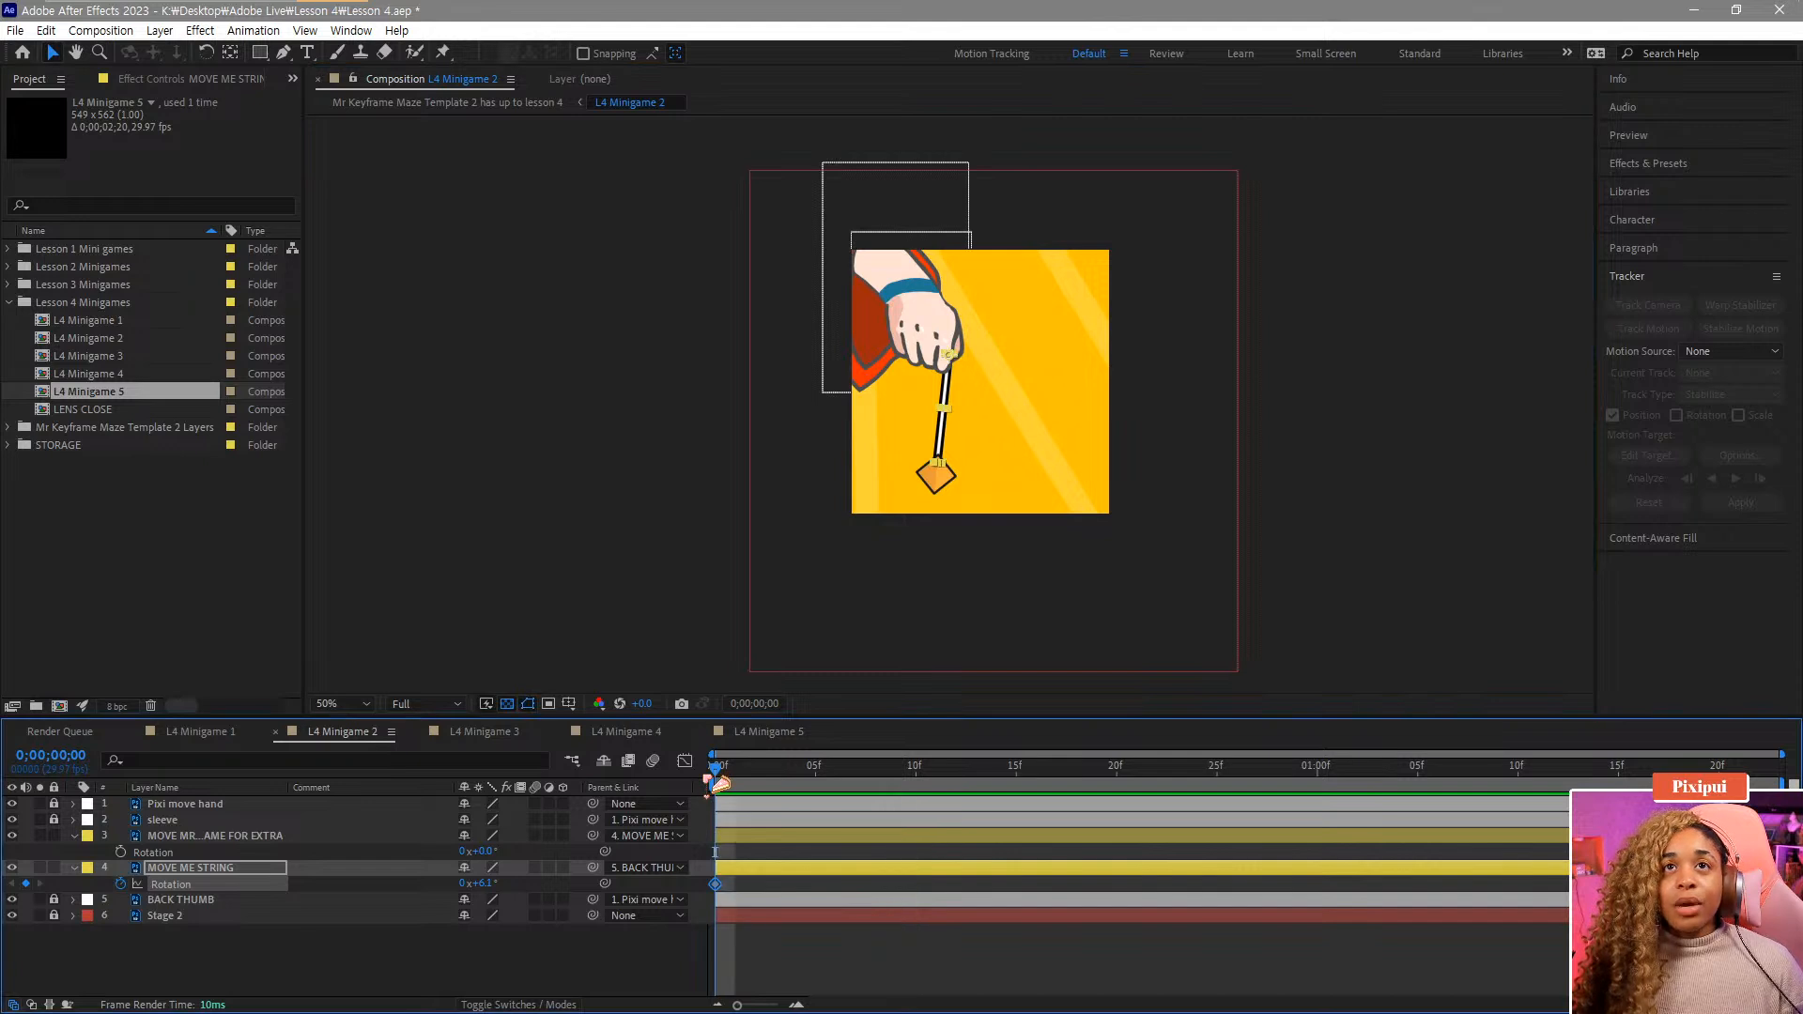
drag(739, 781, 1037, 812)
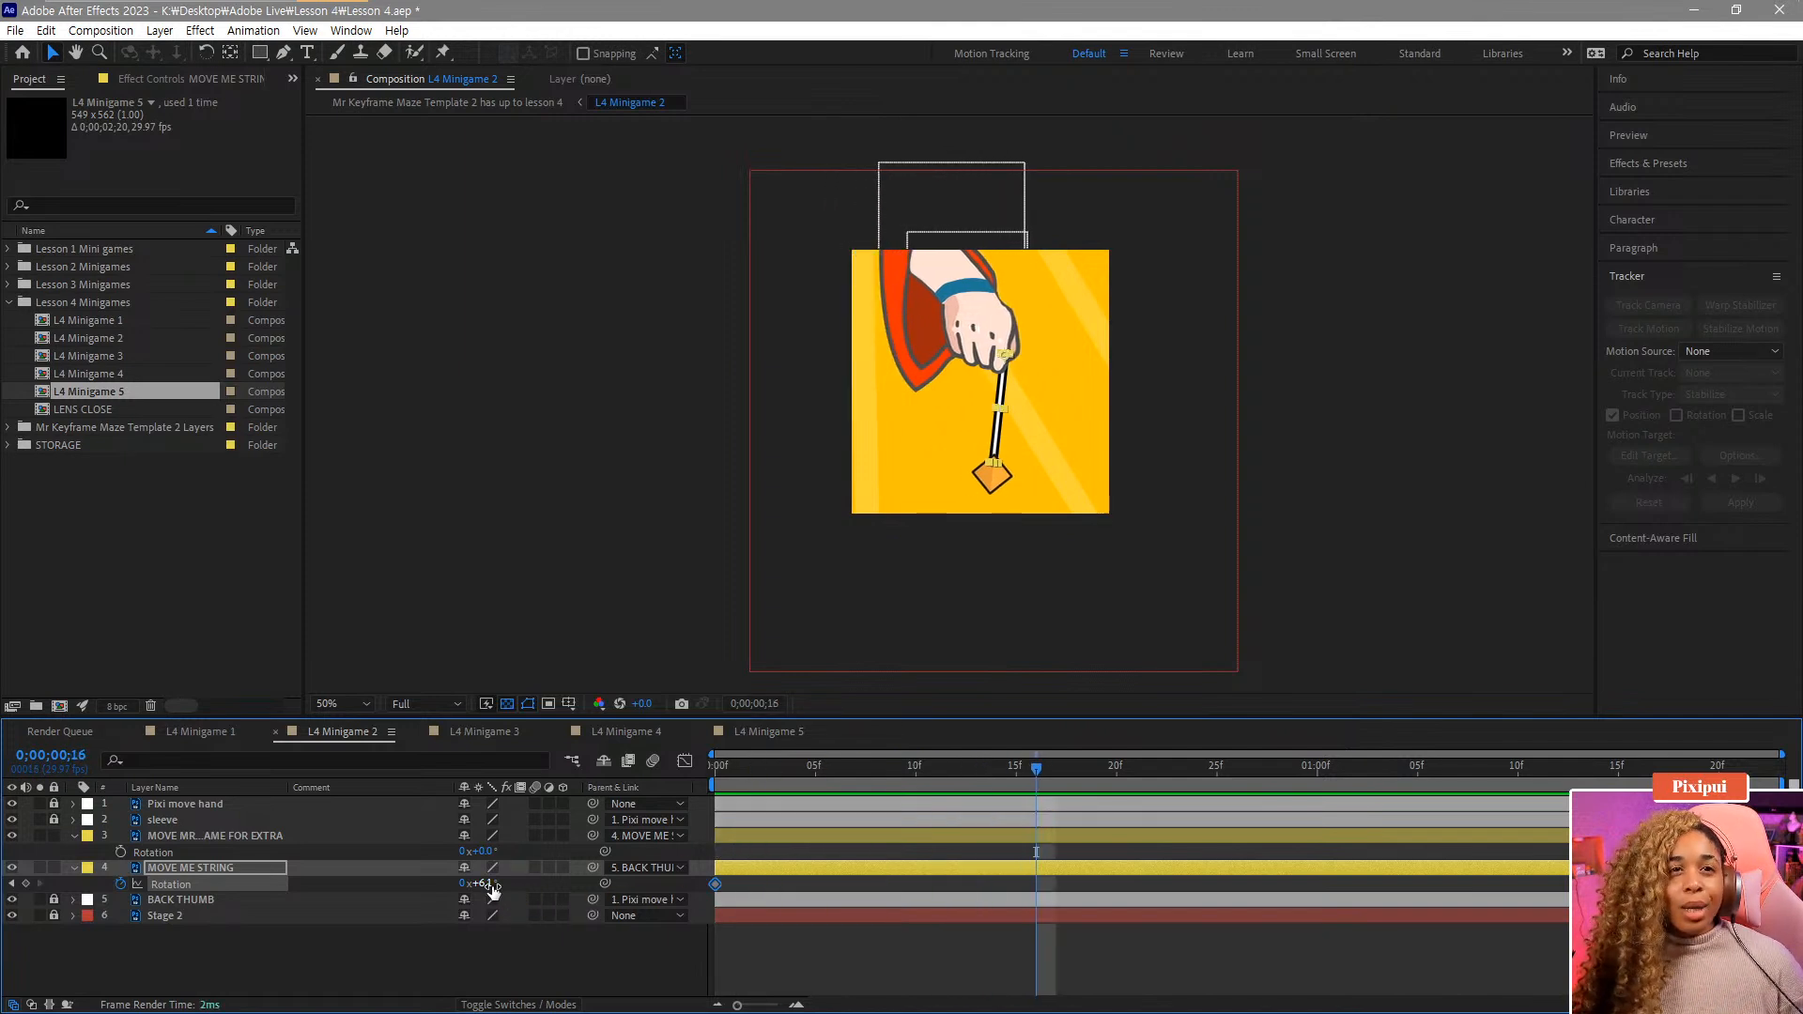
drag(494, 884, 513, 885)
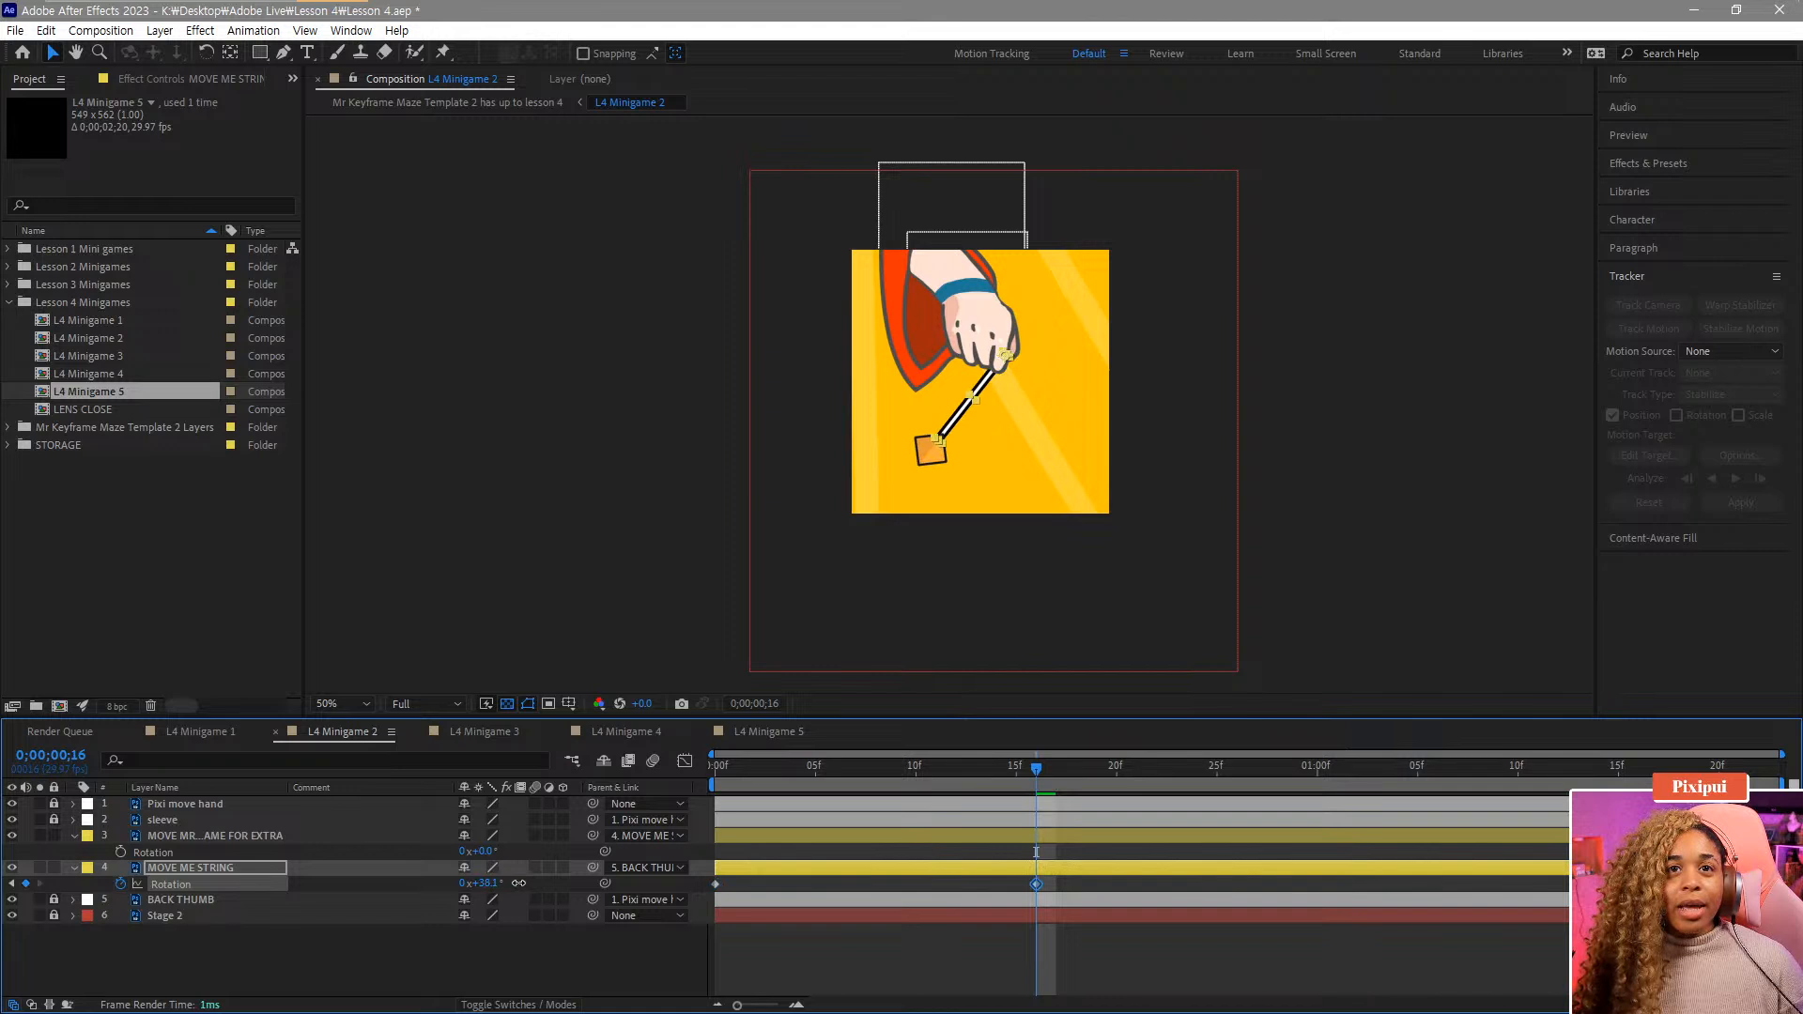
Add a Rotation keyframe of -26.9° for the string at frame 25.
click(782, 784)
drag(789, 787, 636, 833)
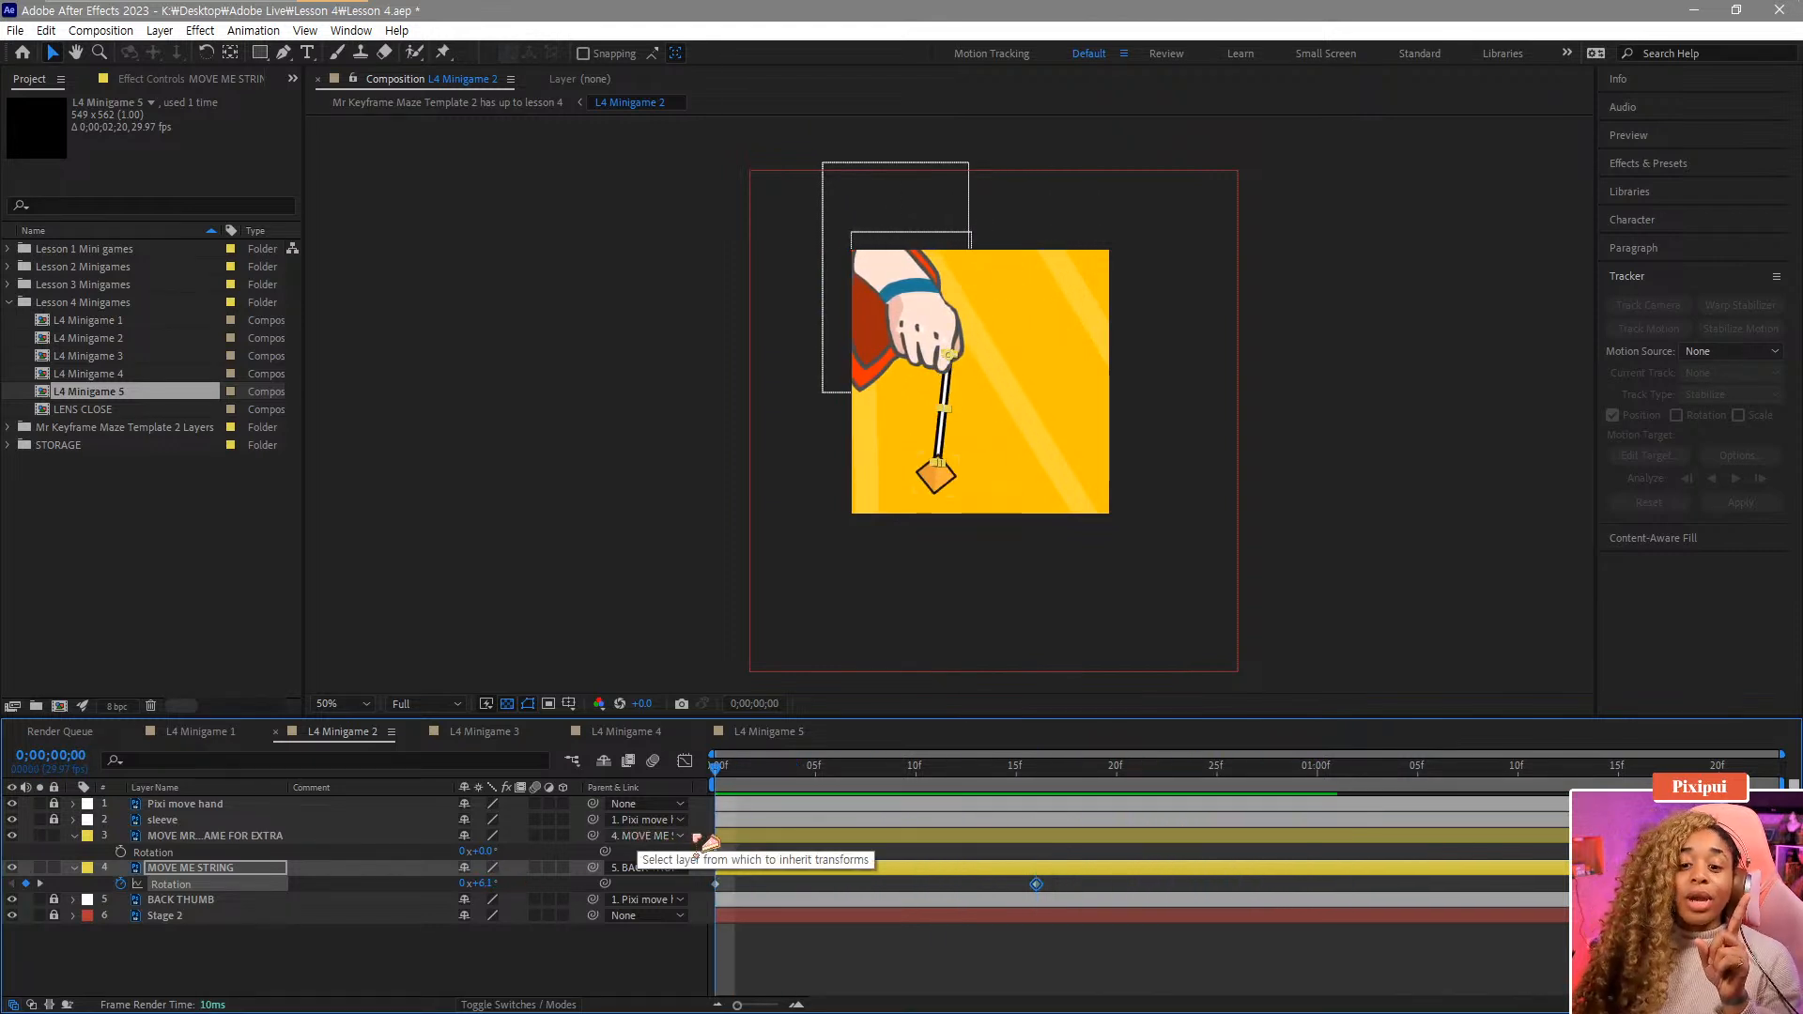
drag(751, 796, 1219, 745)
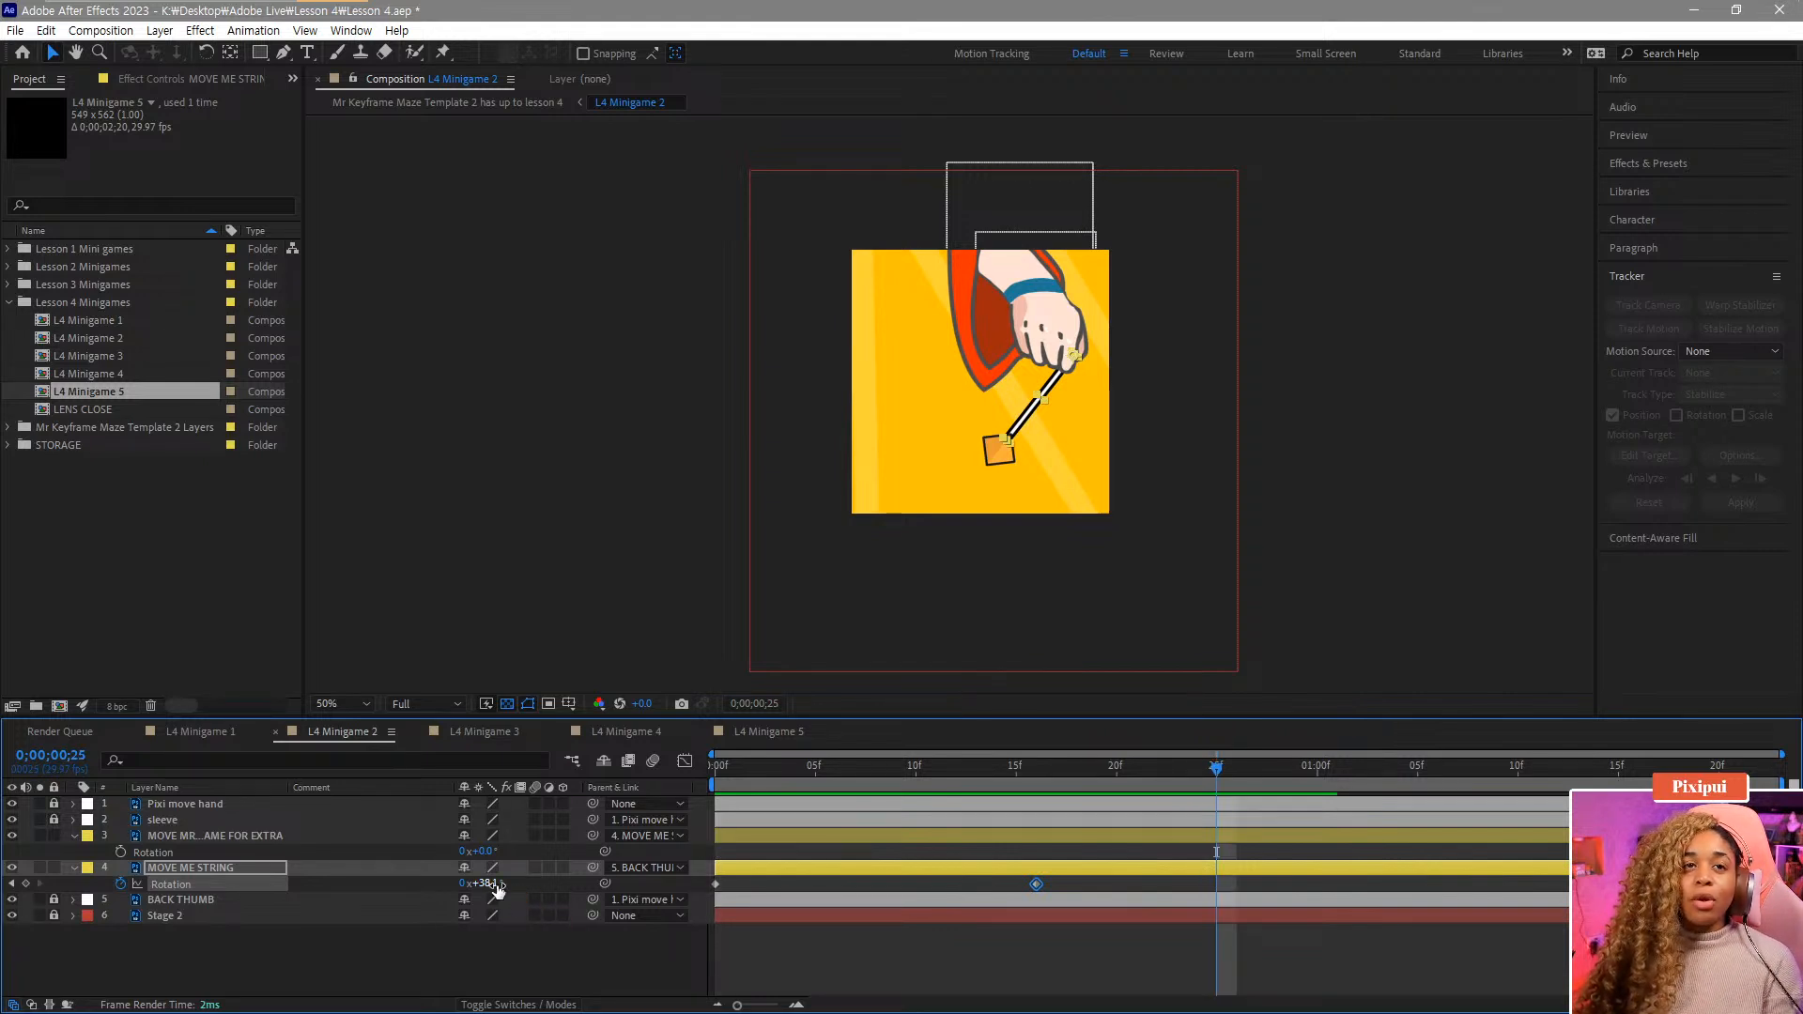
drag(493, 884, 458, 907)
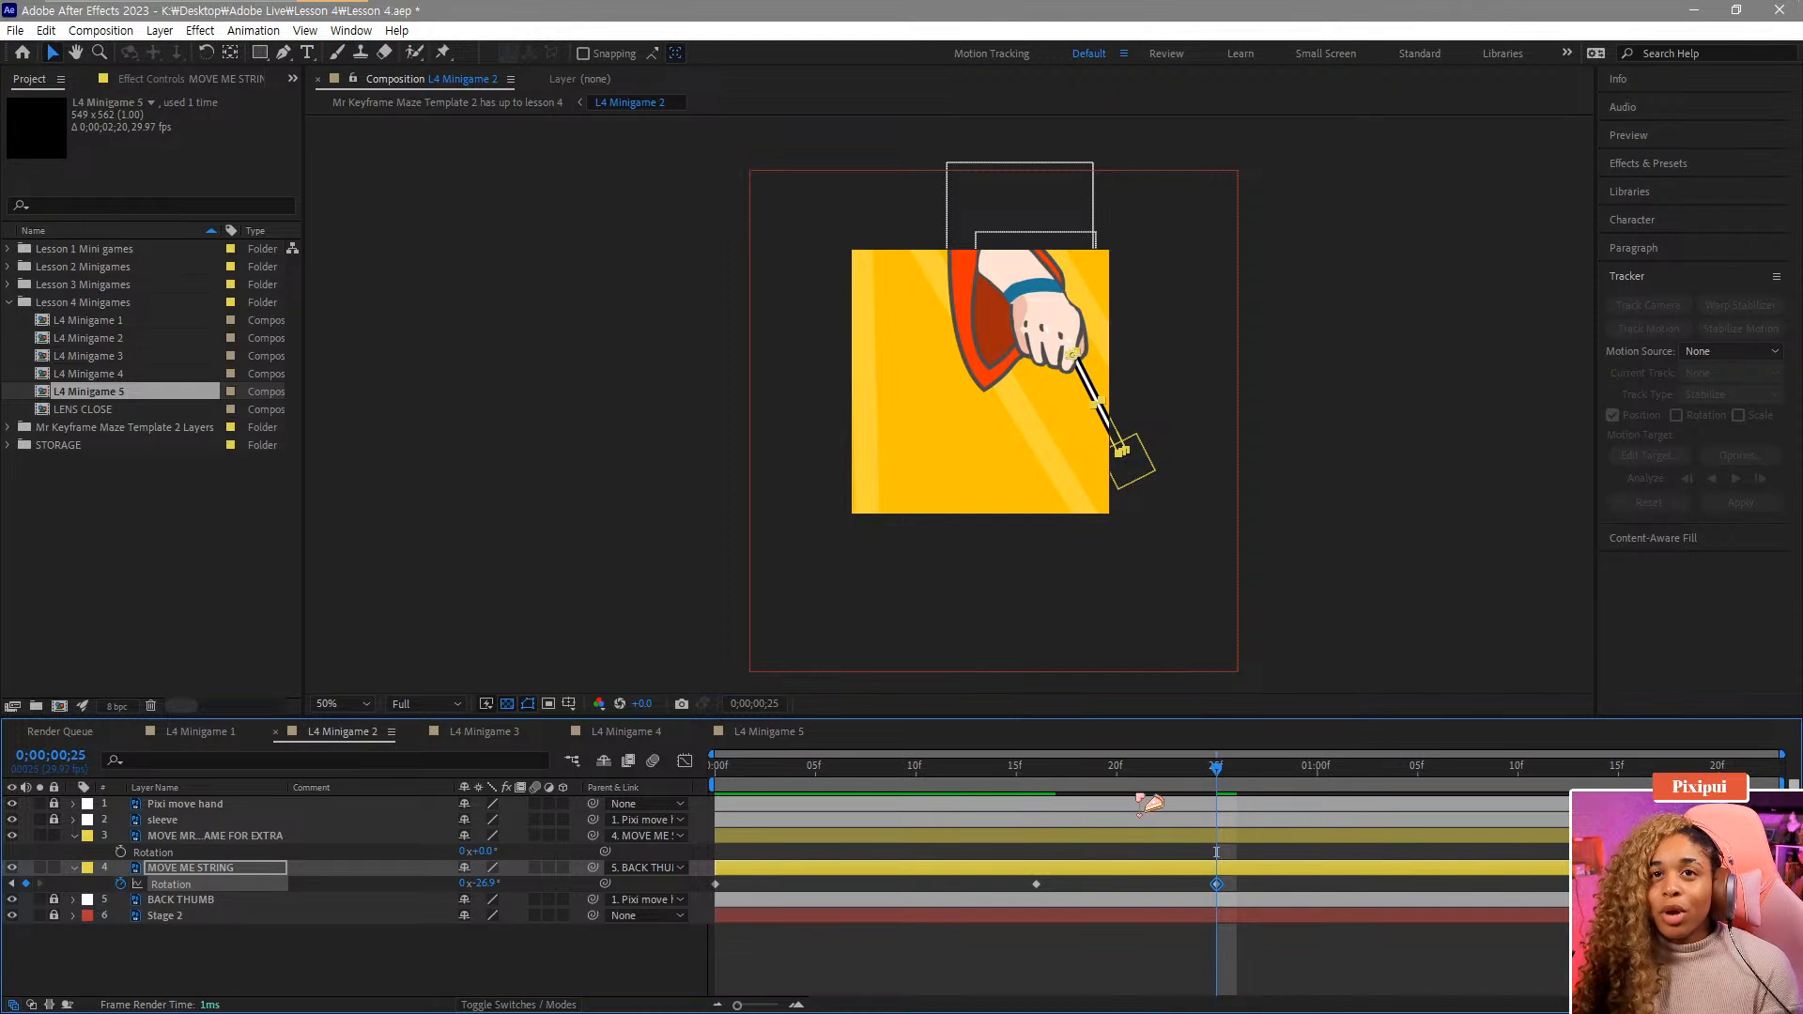
Set the string's Rotation to -49.9° at 1:04 and scrub forward to review the swing.
mouse_move(1068, 793)
mouse_down()
mouse_move(1164, 798)
mouse_move(1079, 800)
mouse_up()
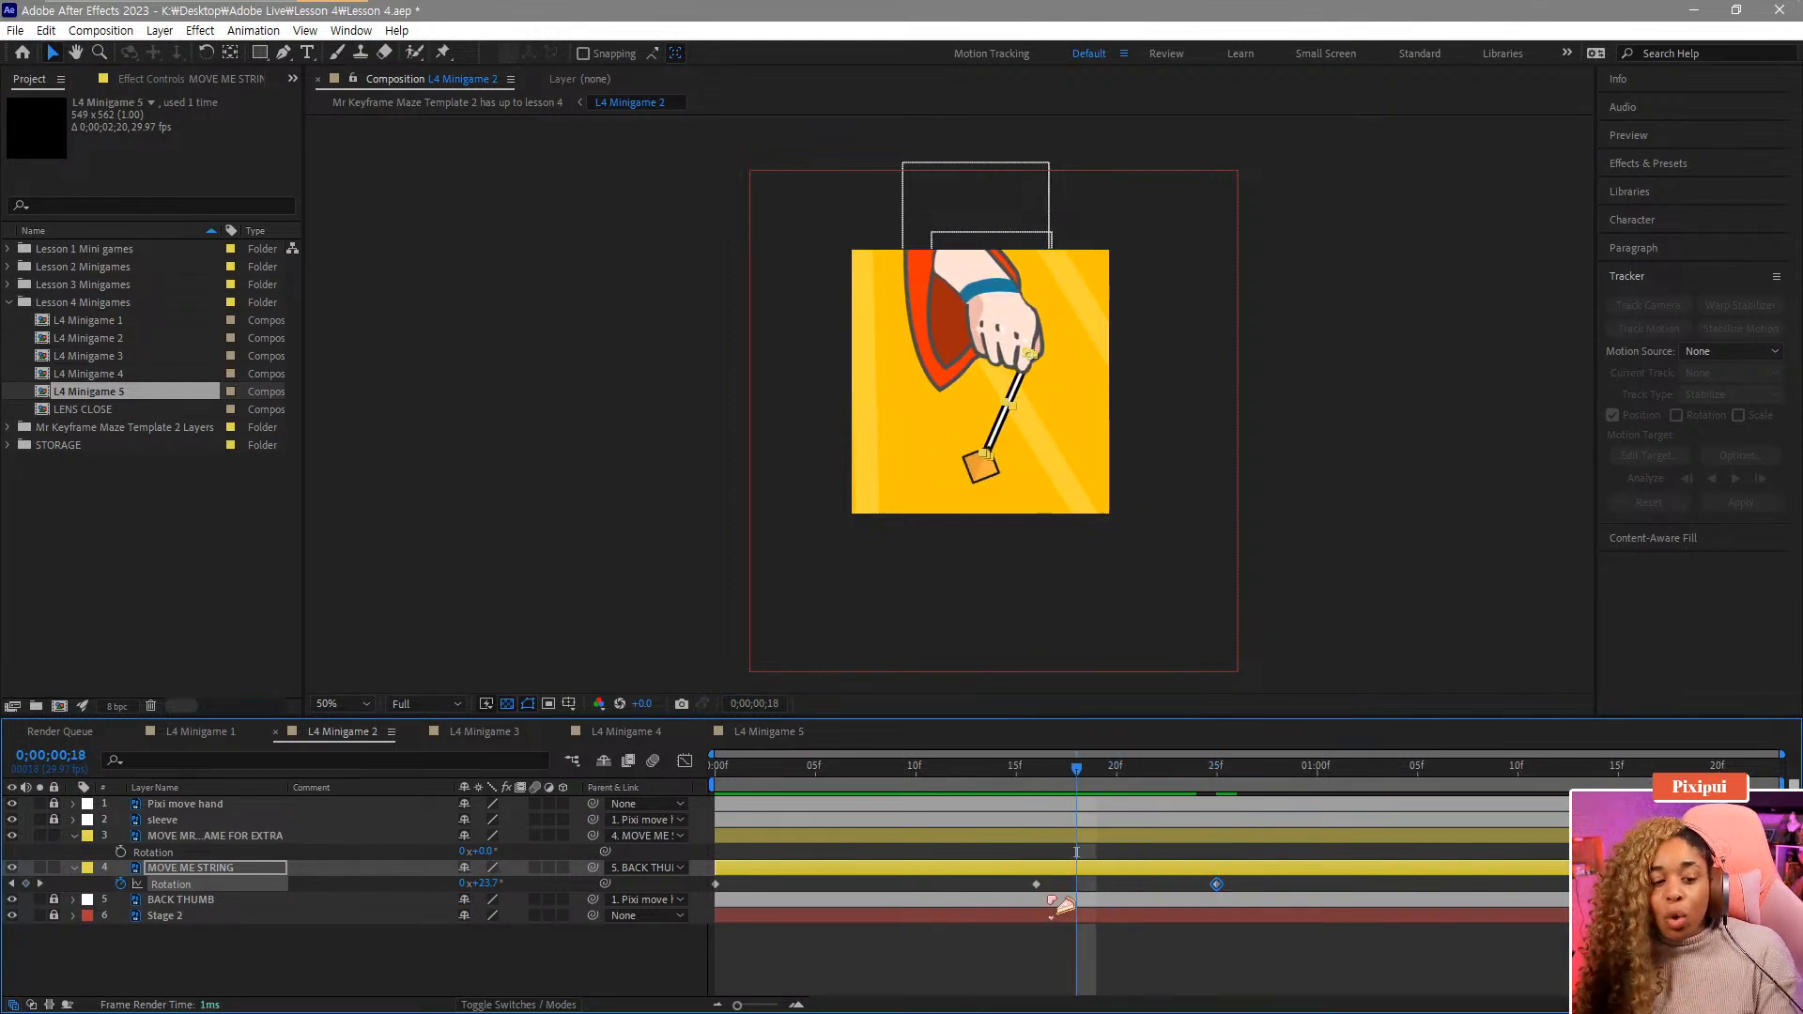
drag(1210, 801, 1397, 786)
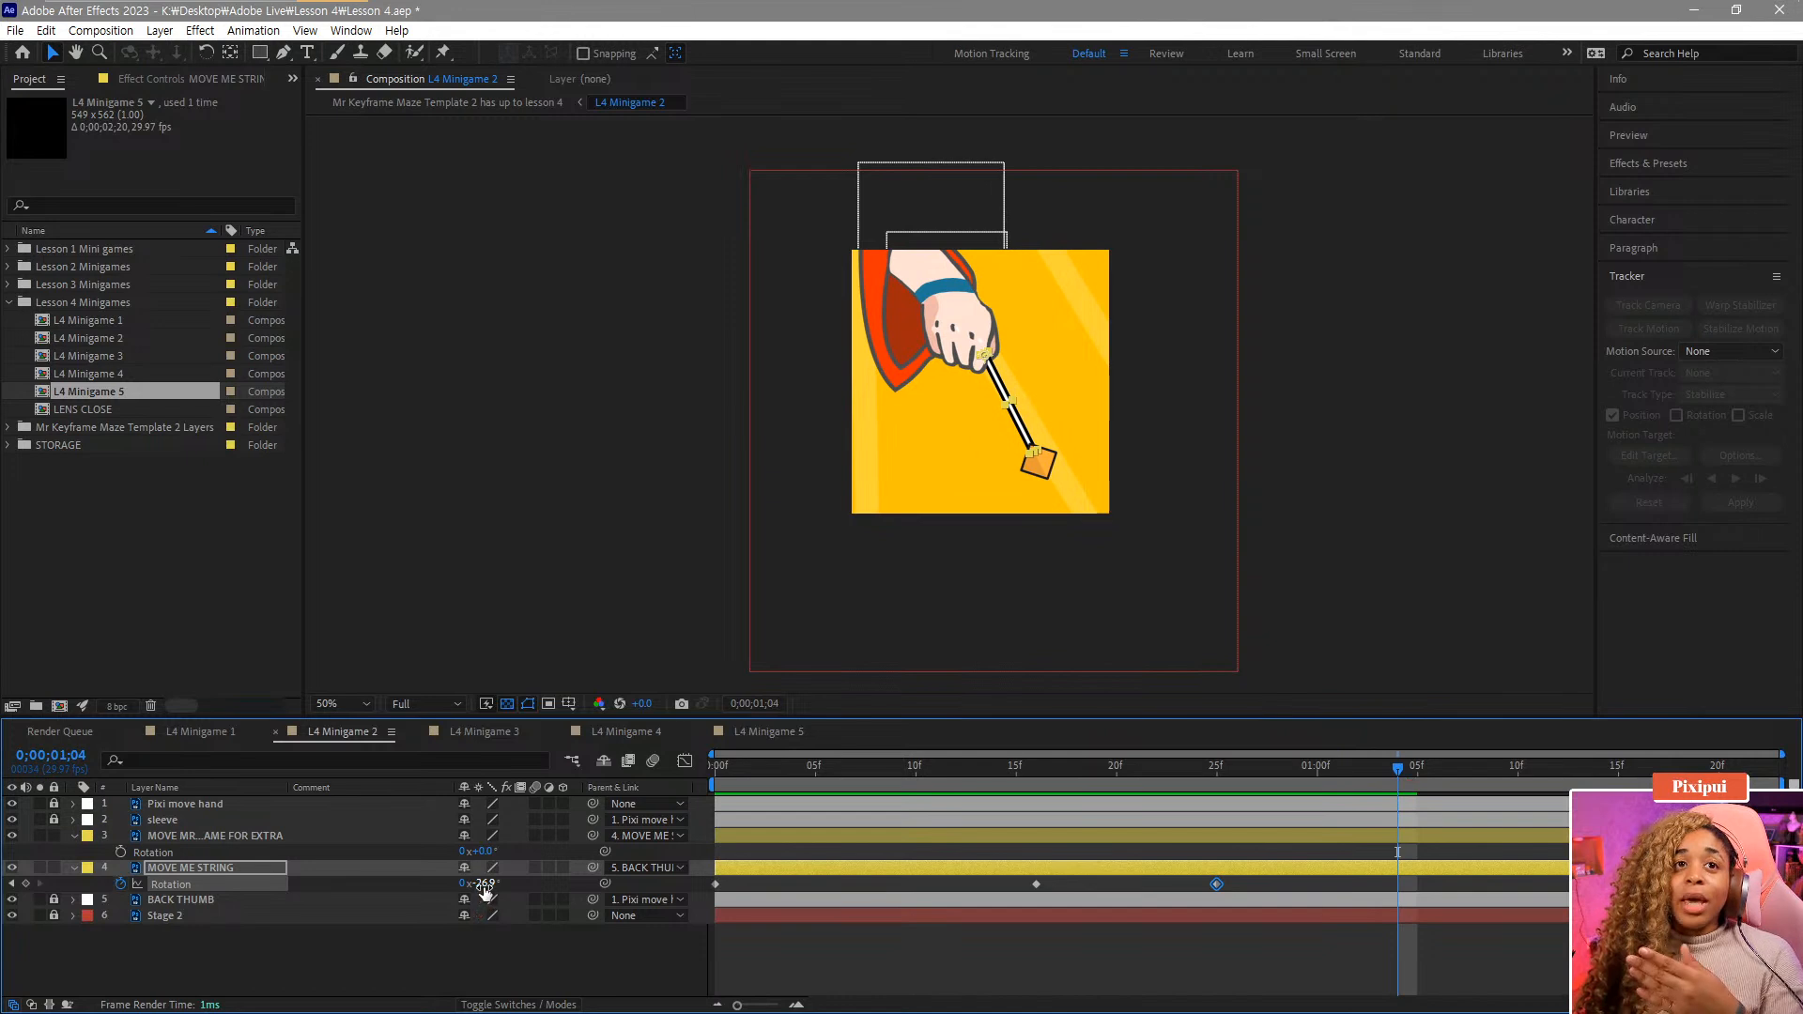
drag(482, 886, 489, 908)
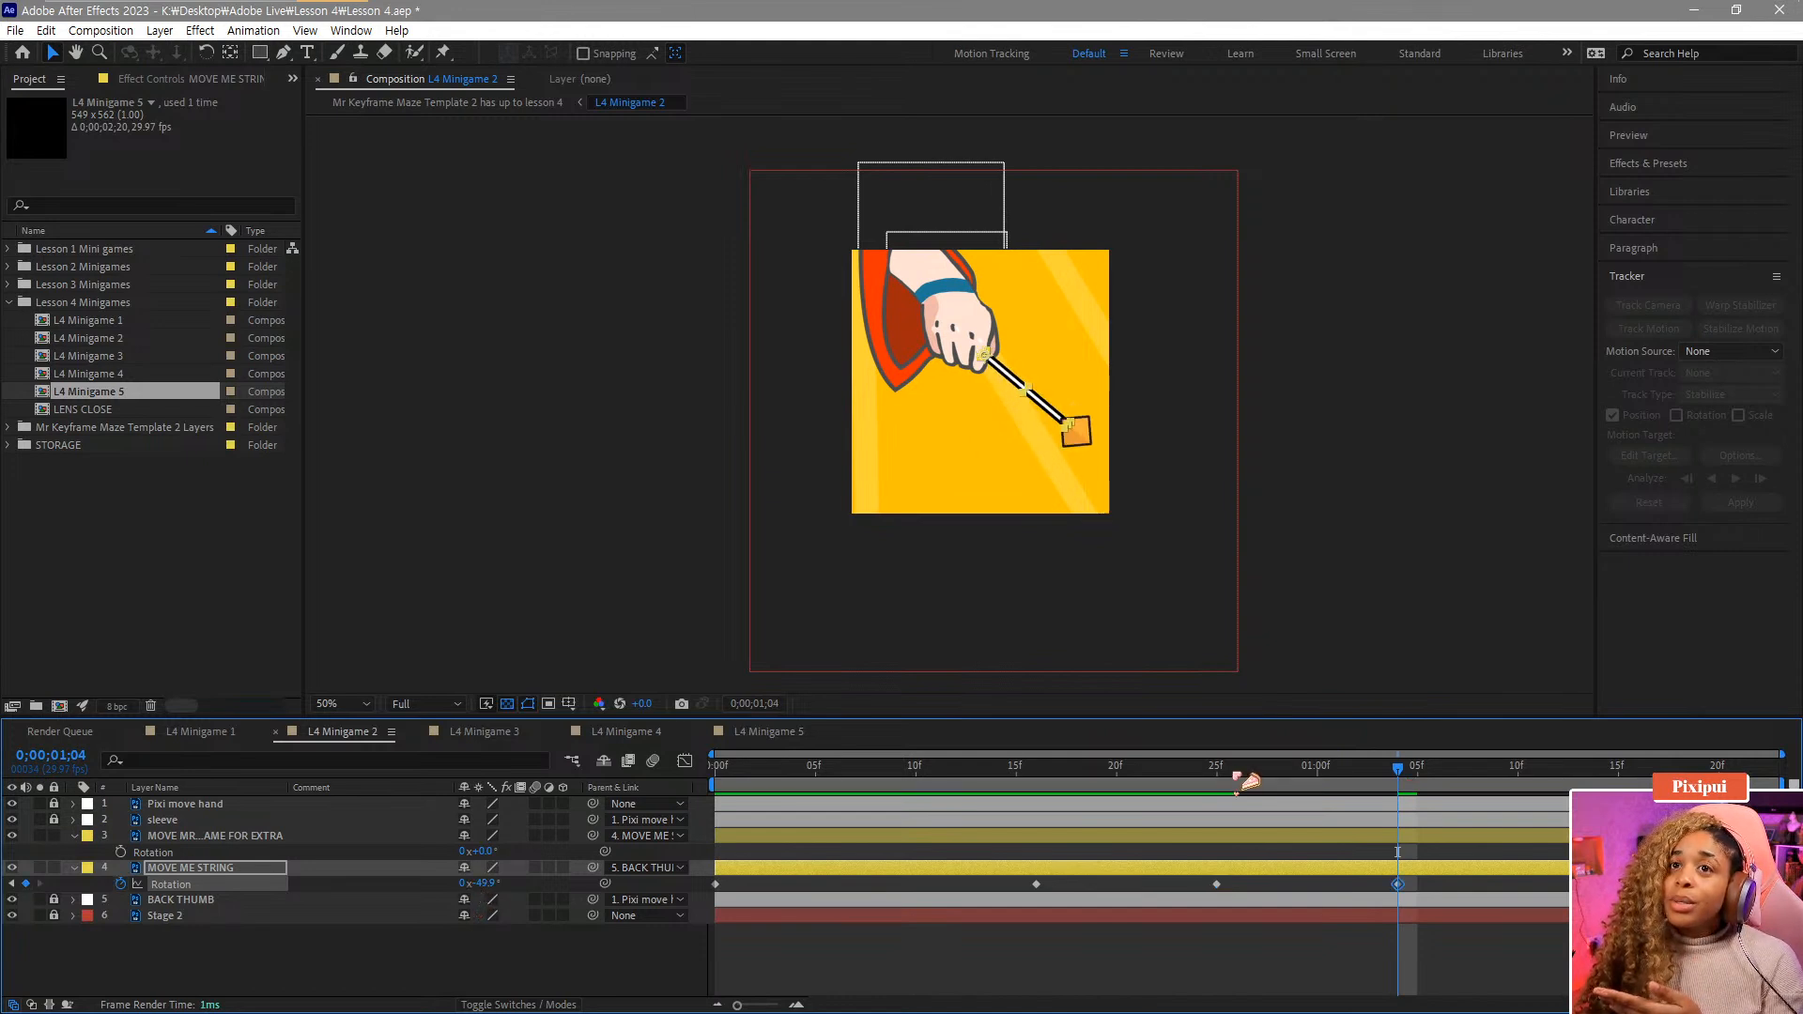
click(1277, 776)
drag(1308, 778, 1648, 780)
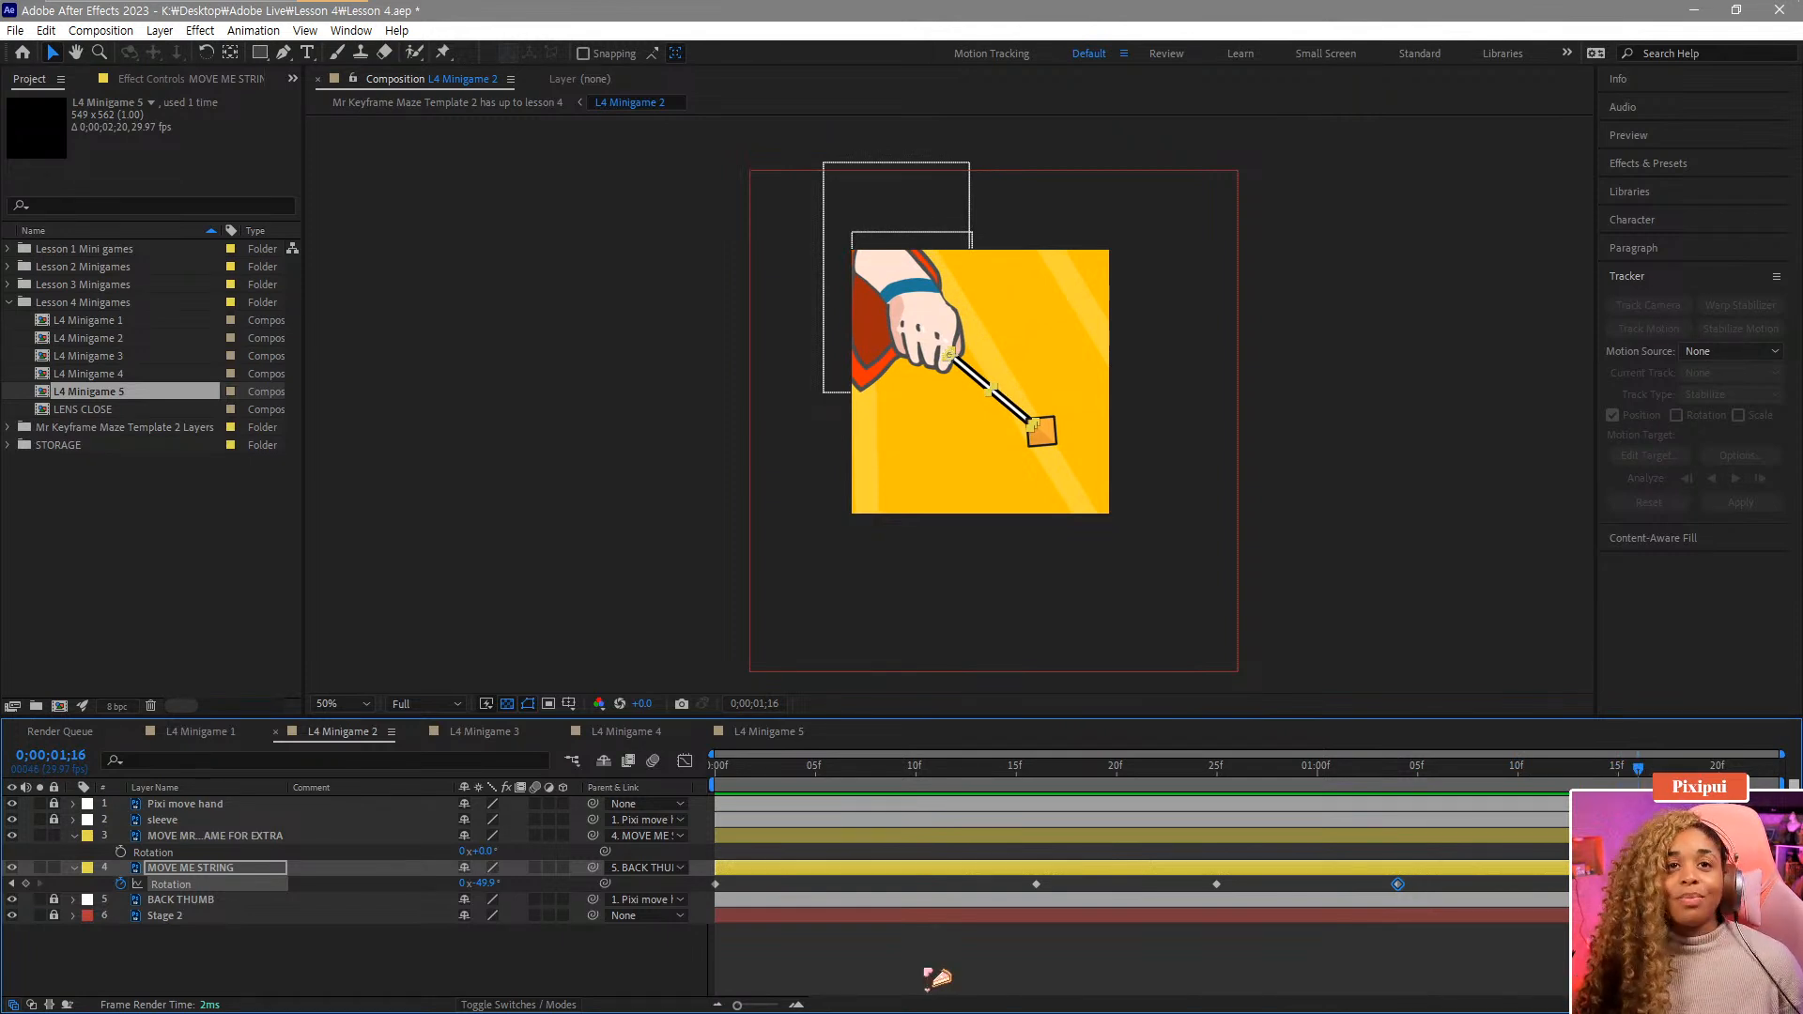
Paste a copy of the string's first Rotation keyframe at the end of its swing.
drag(758, 886, 613, 909)
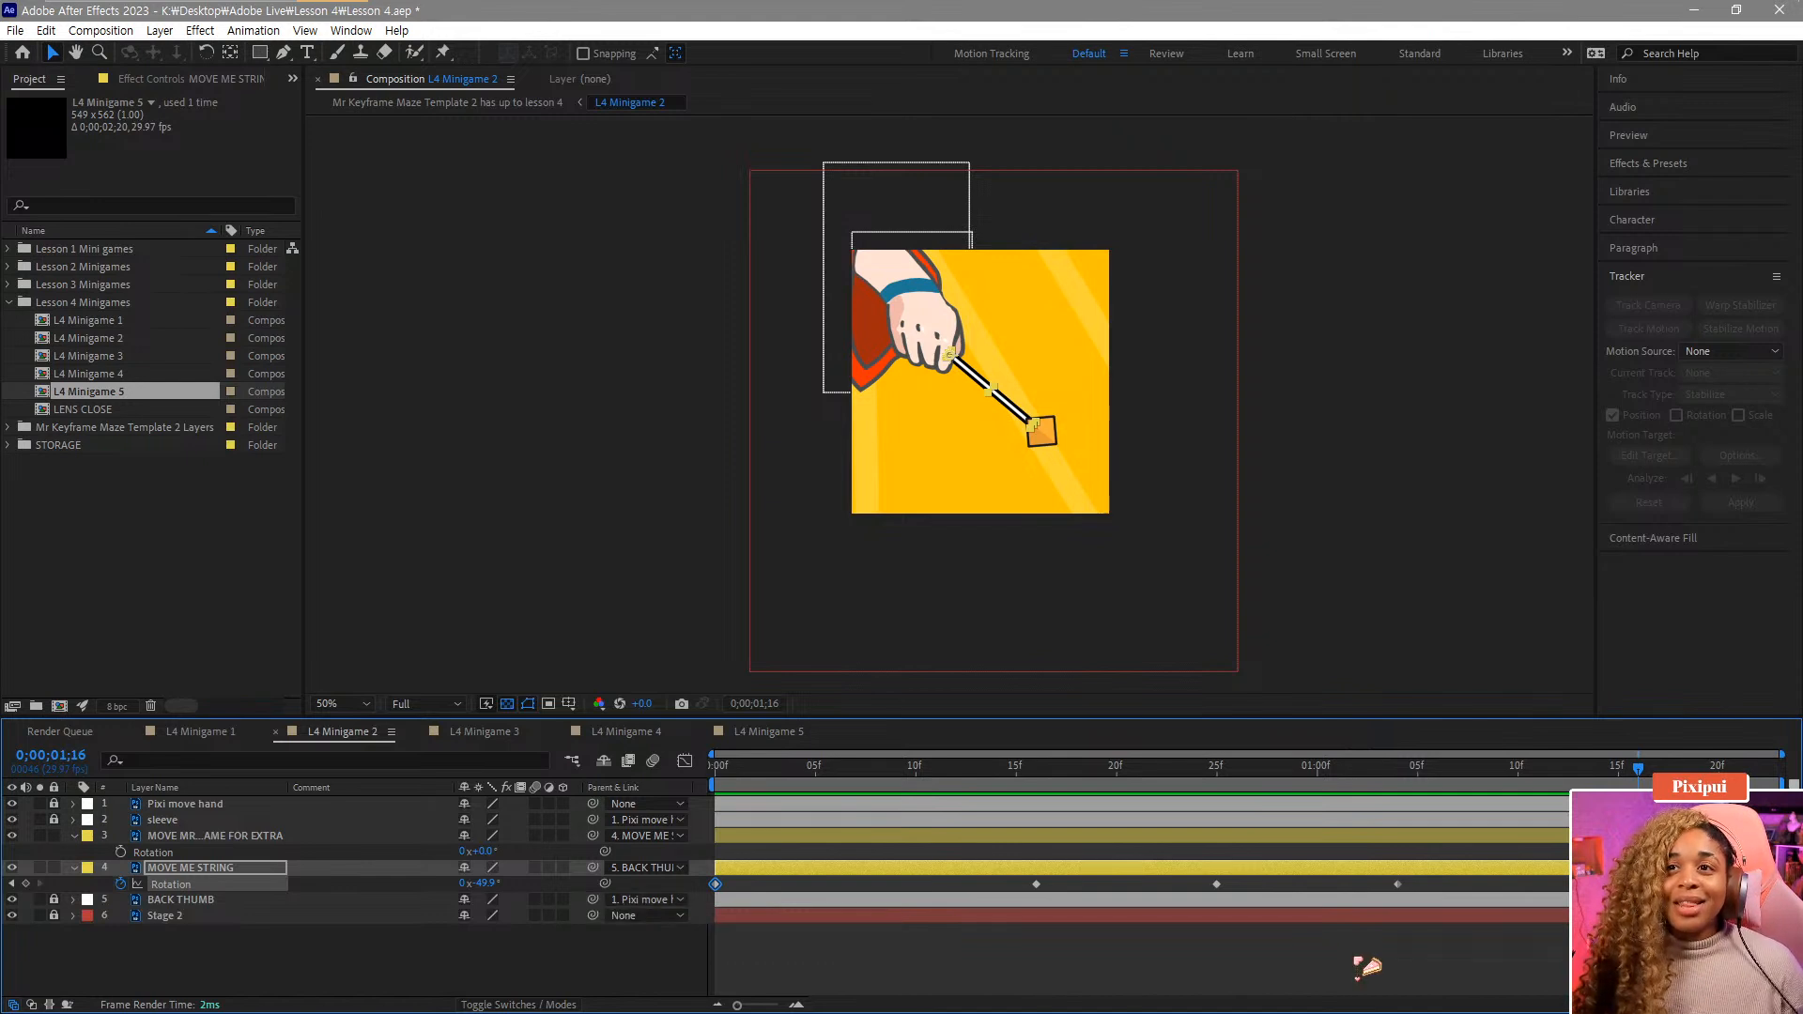
key(ctrl+v)
click(1395, 778)
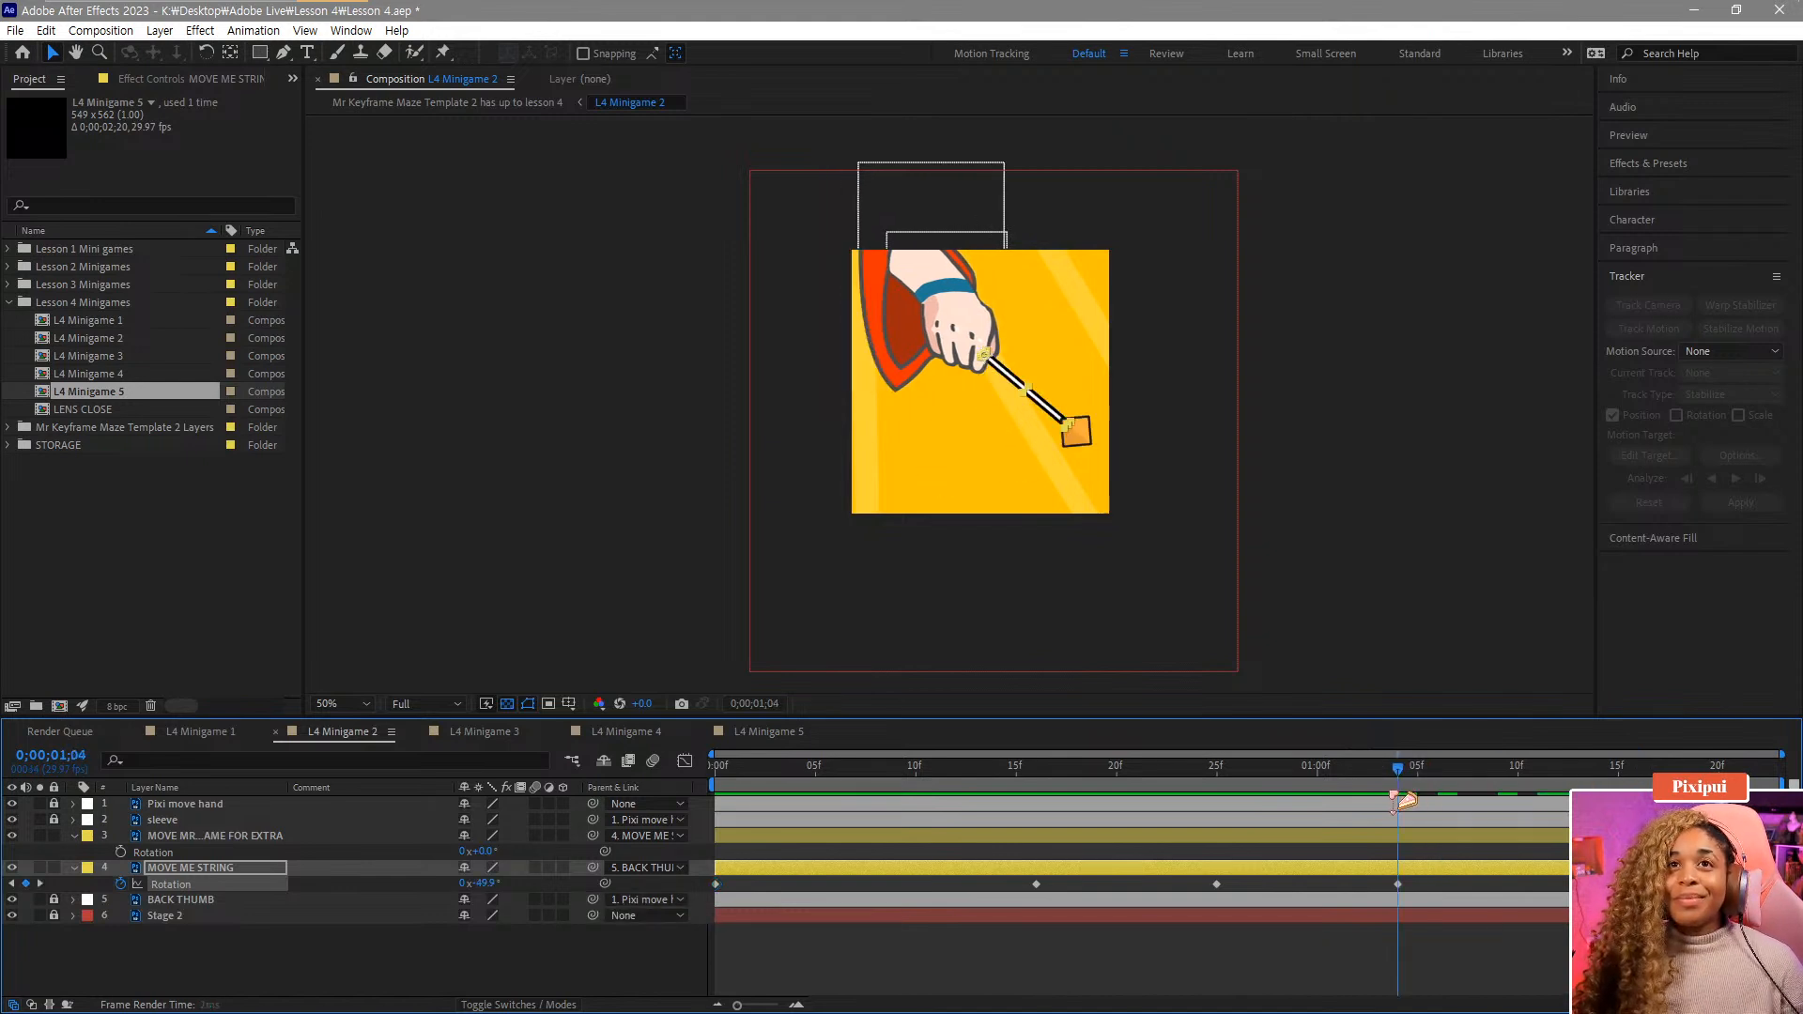
Play back and scrub through the string's swing to review the animation.
key(space)
key(Home)
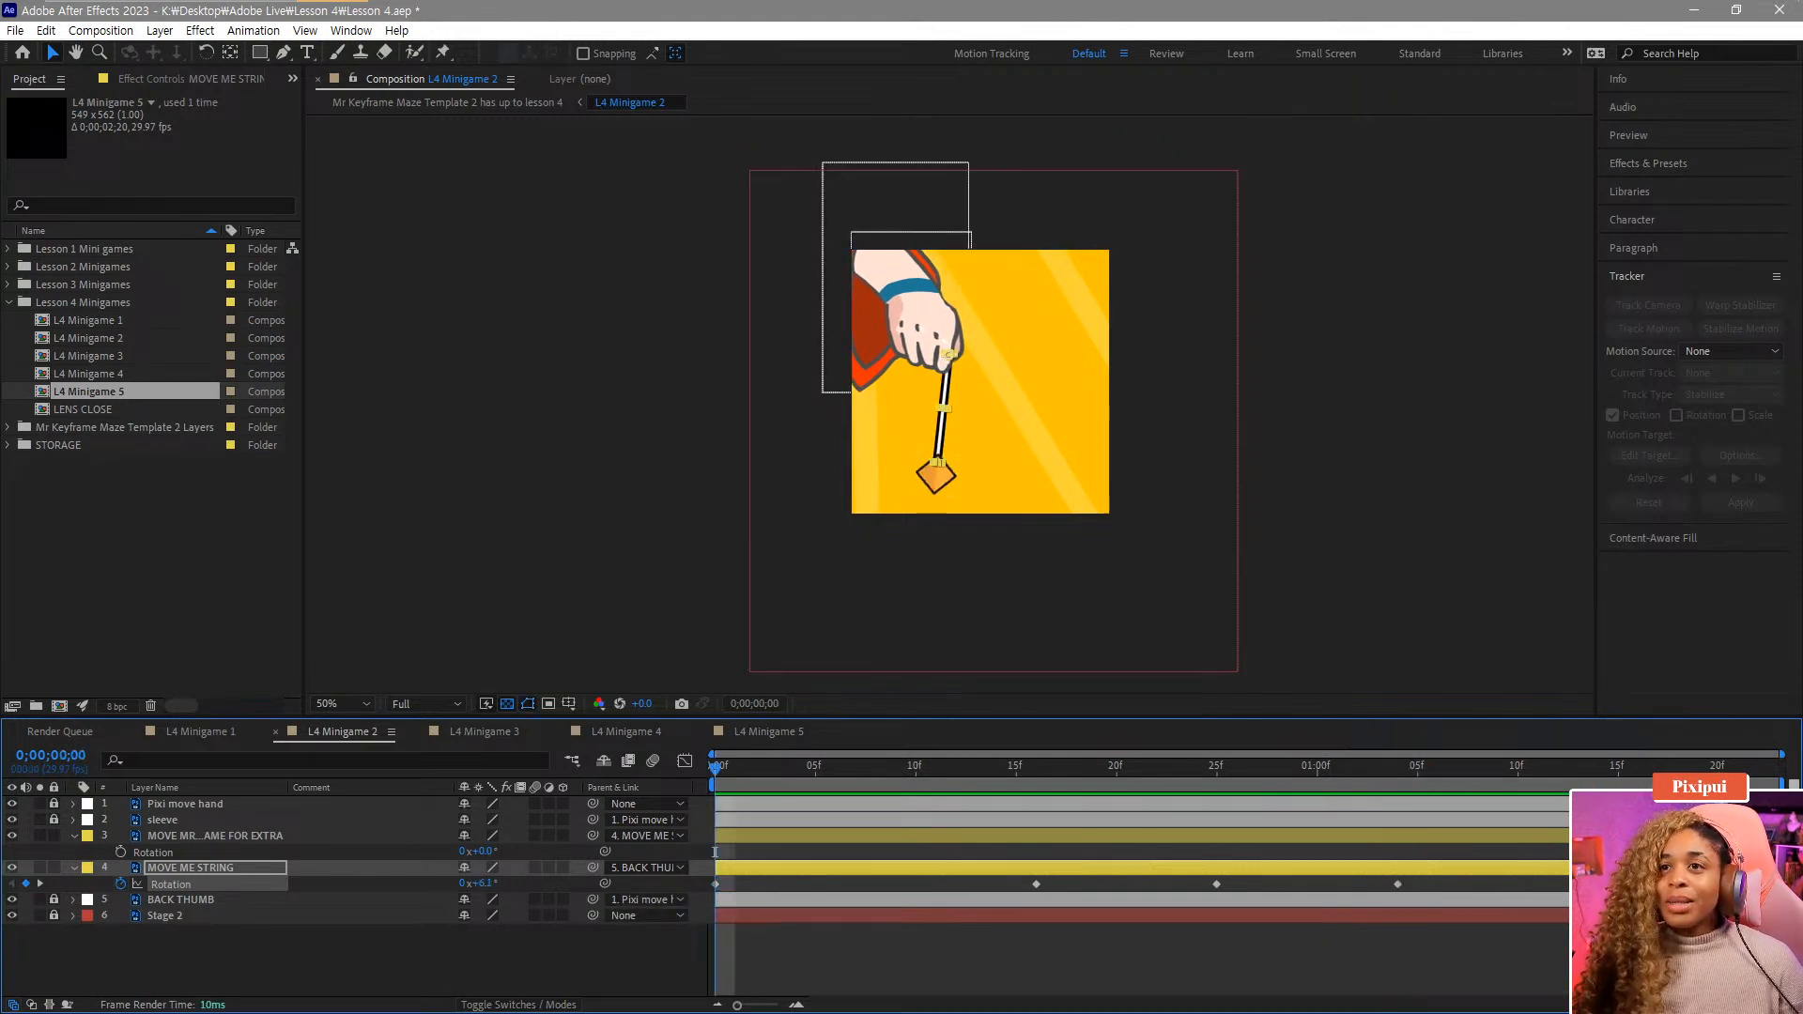
key(space)
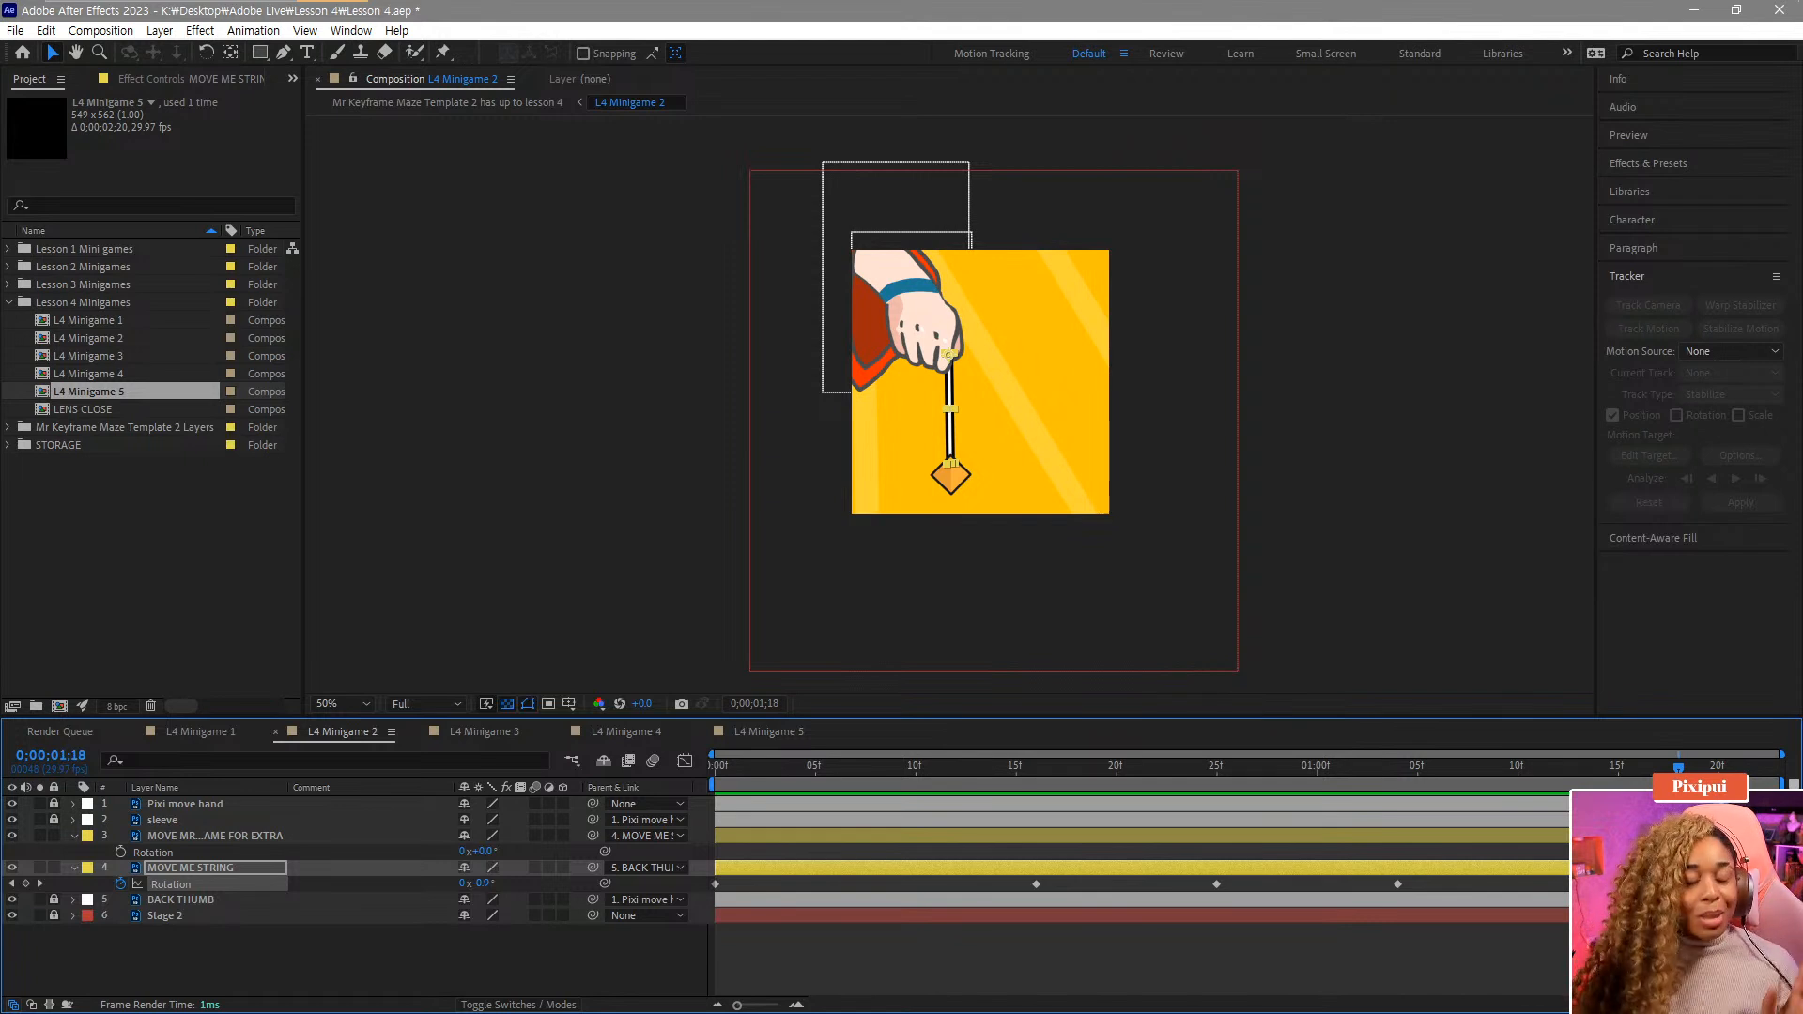
drag(1635, 780, 1598, 777)
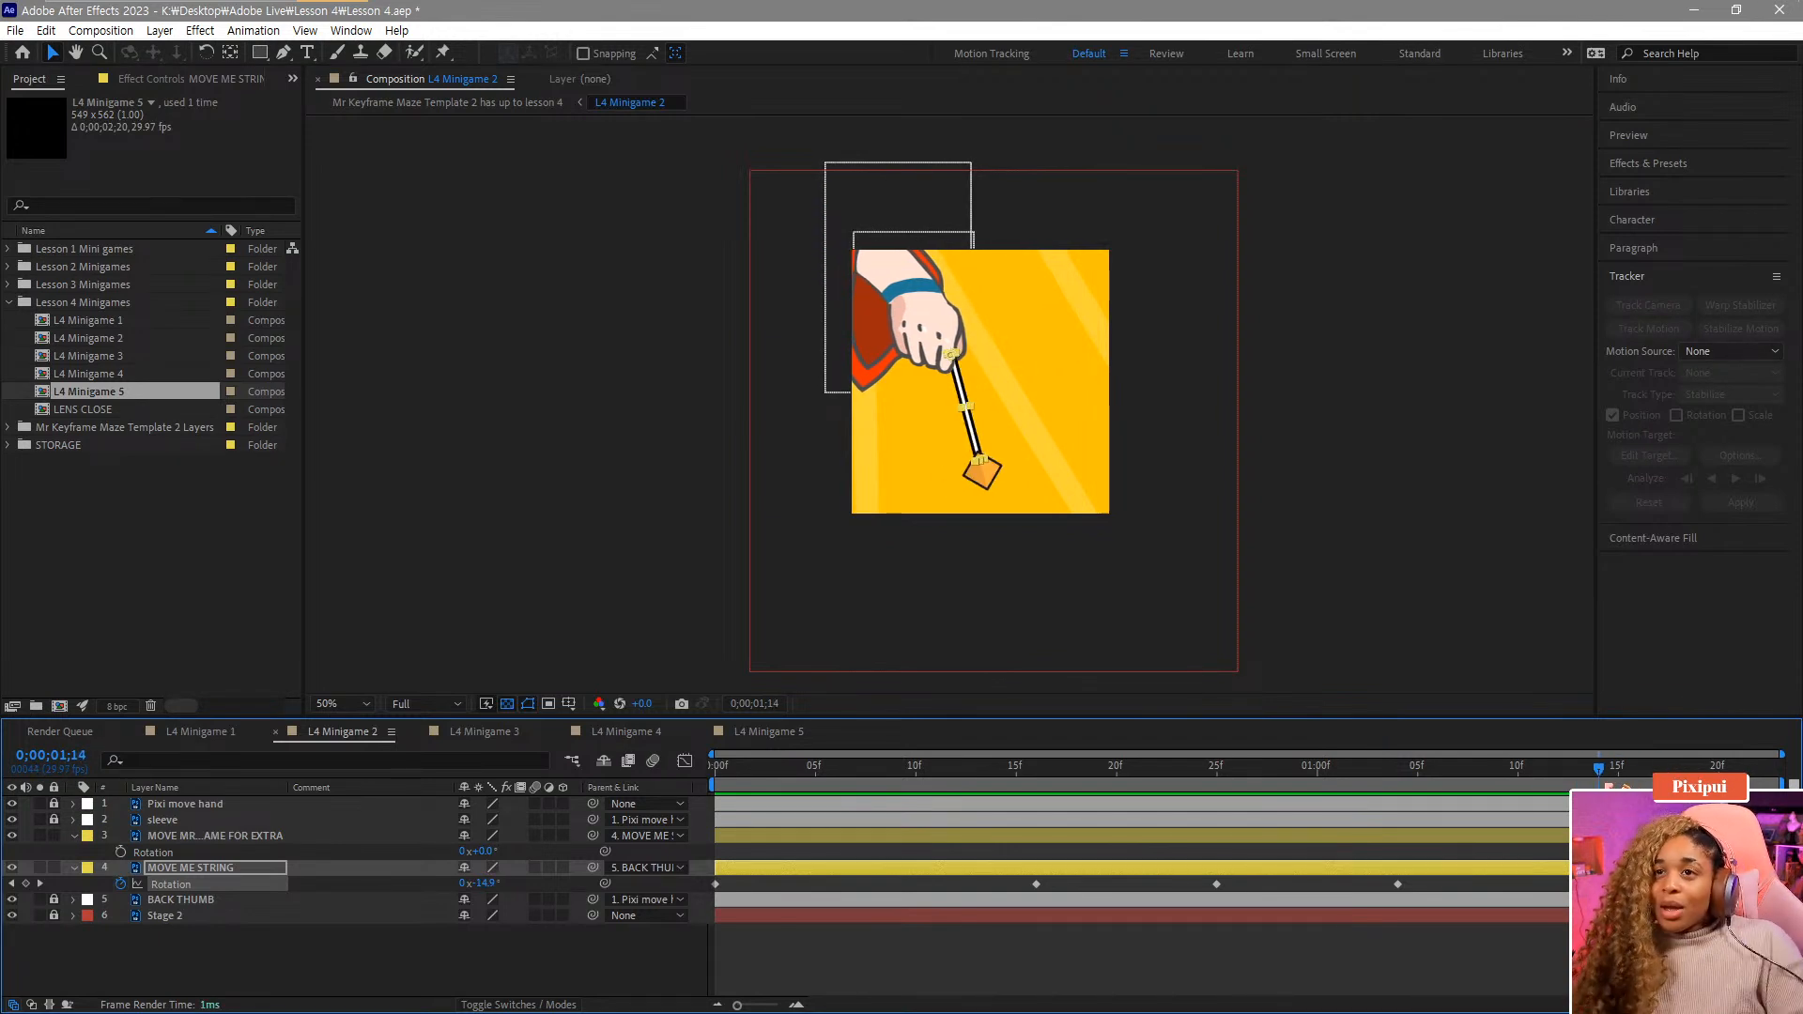
drag(1632, 776, 1698, 778)
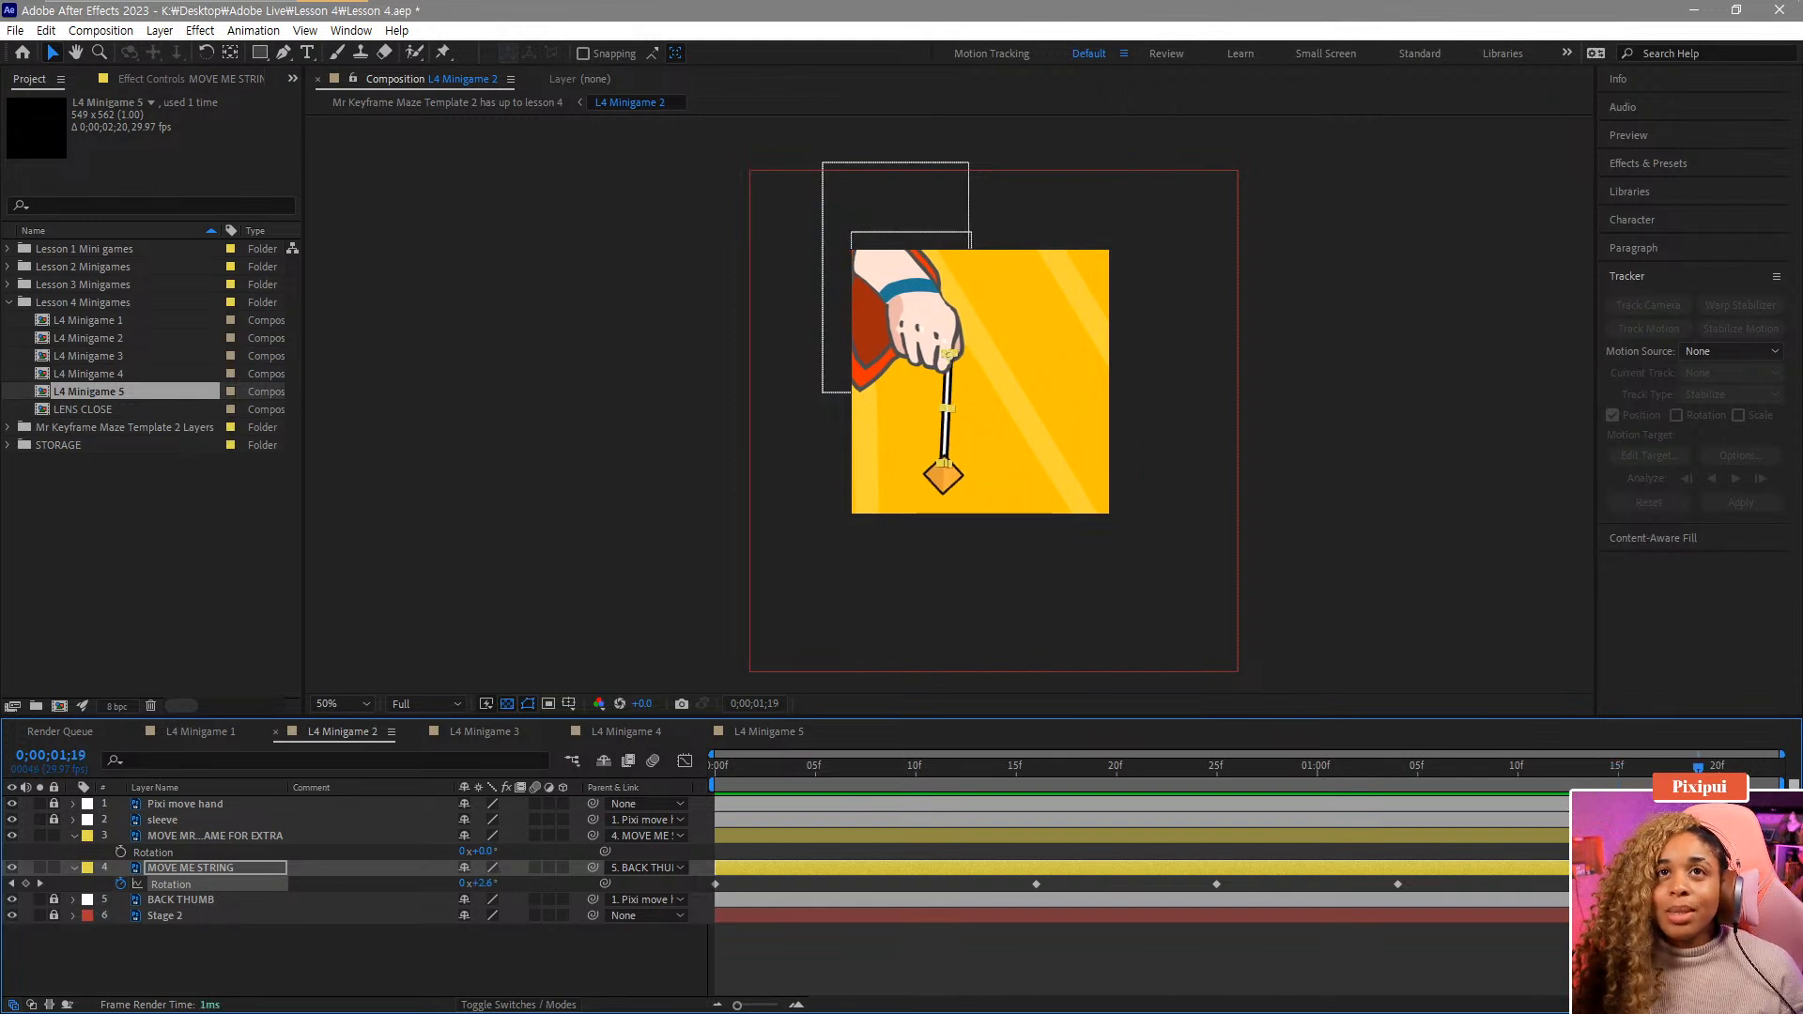
key(space)
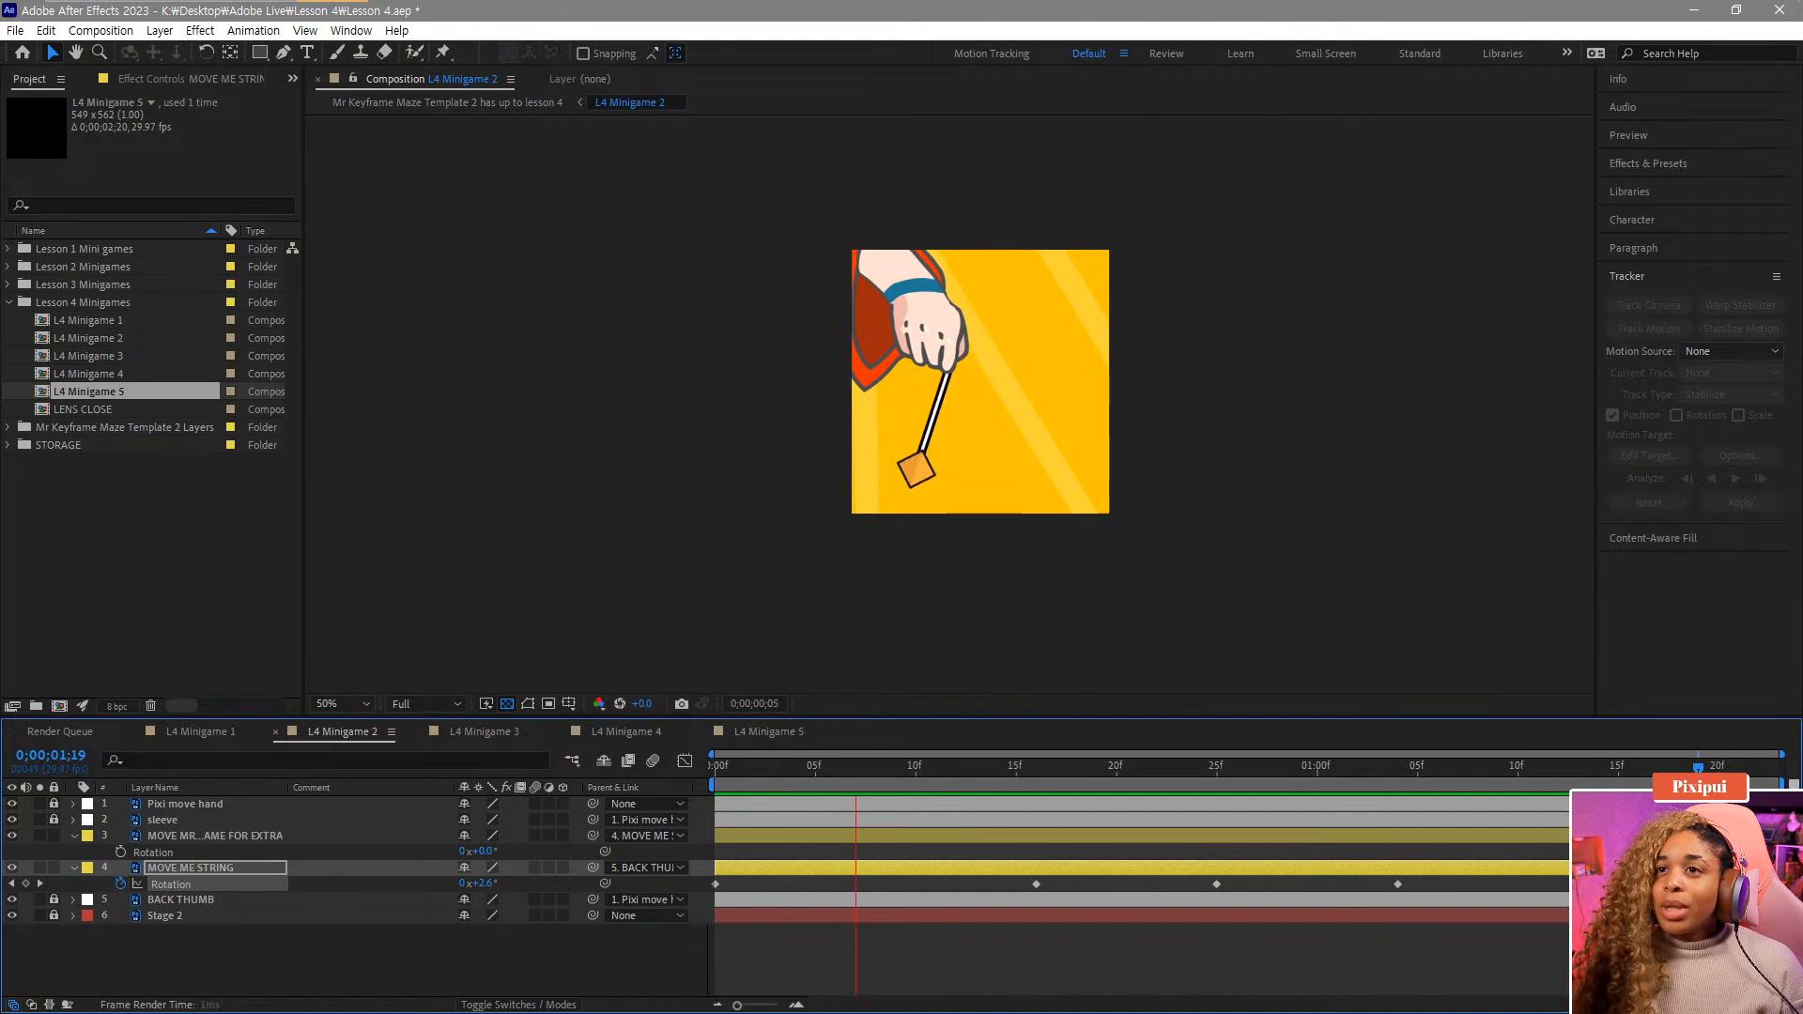
key(space)
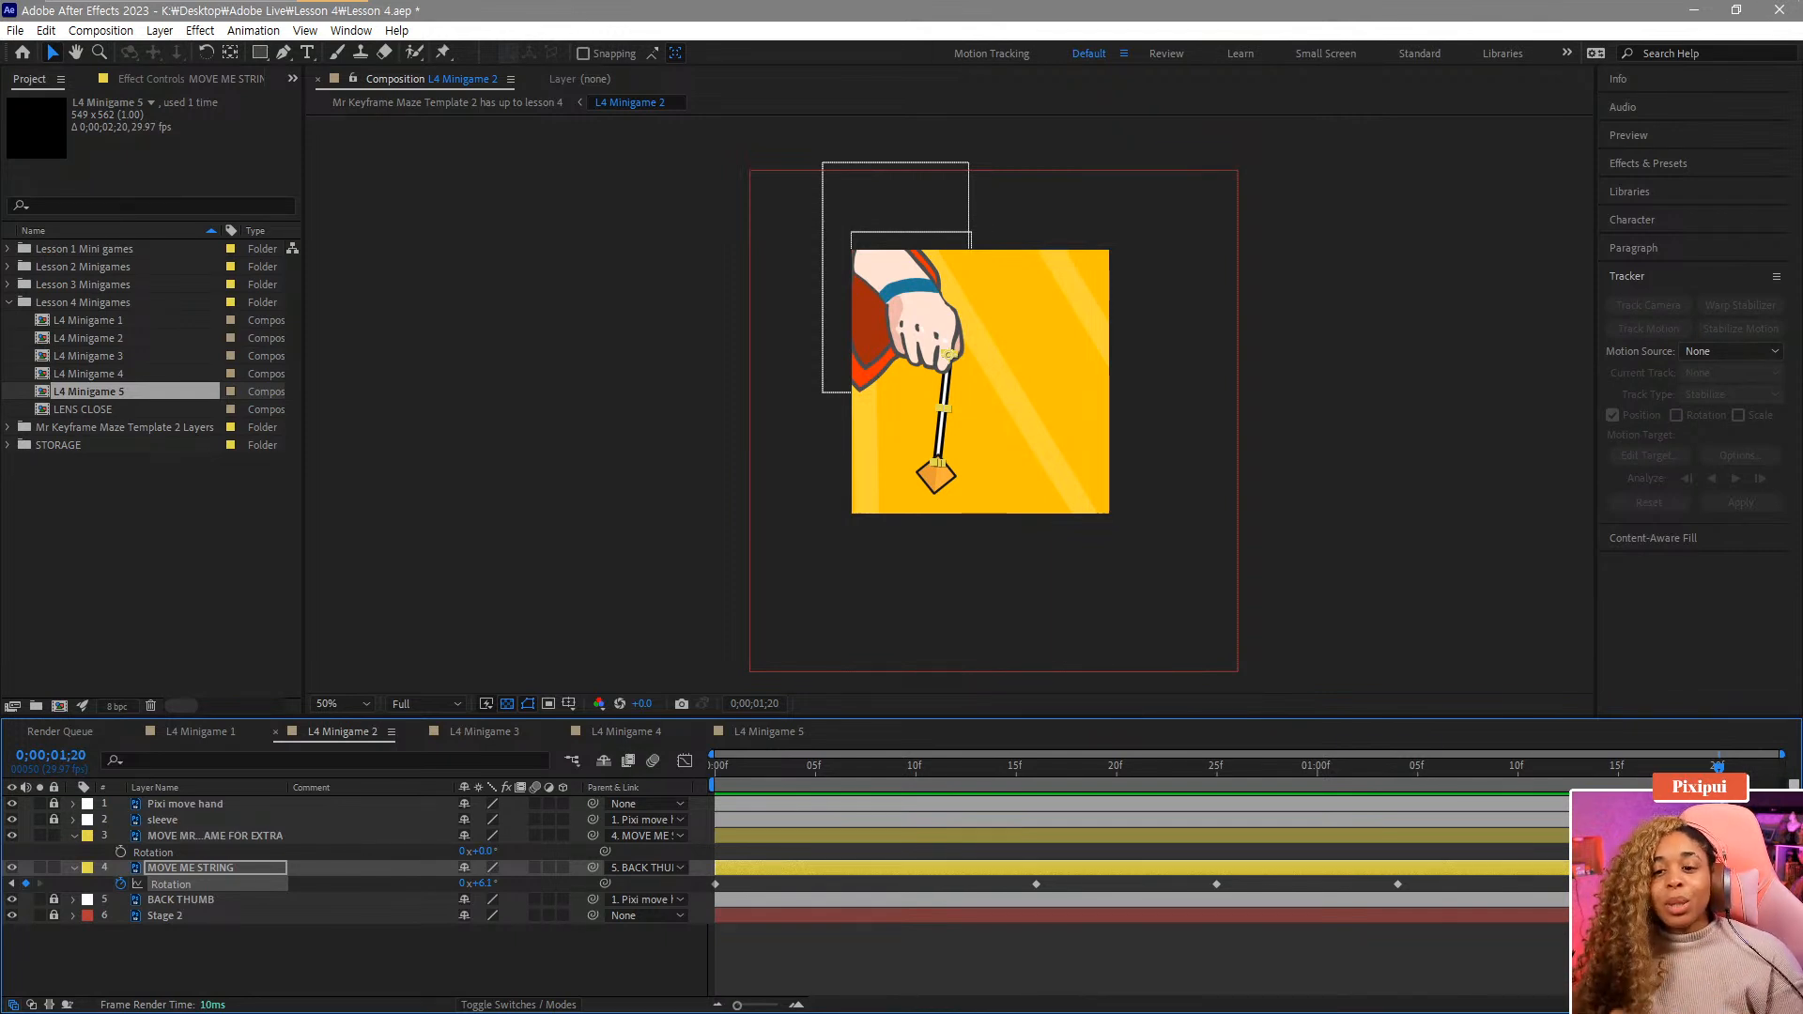
key(space)
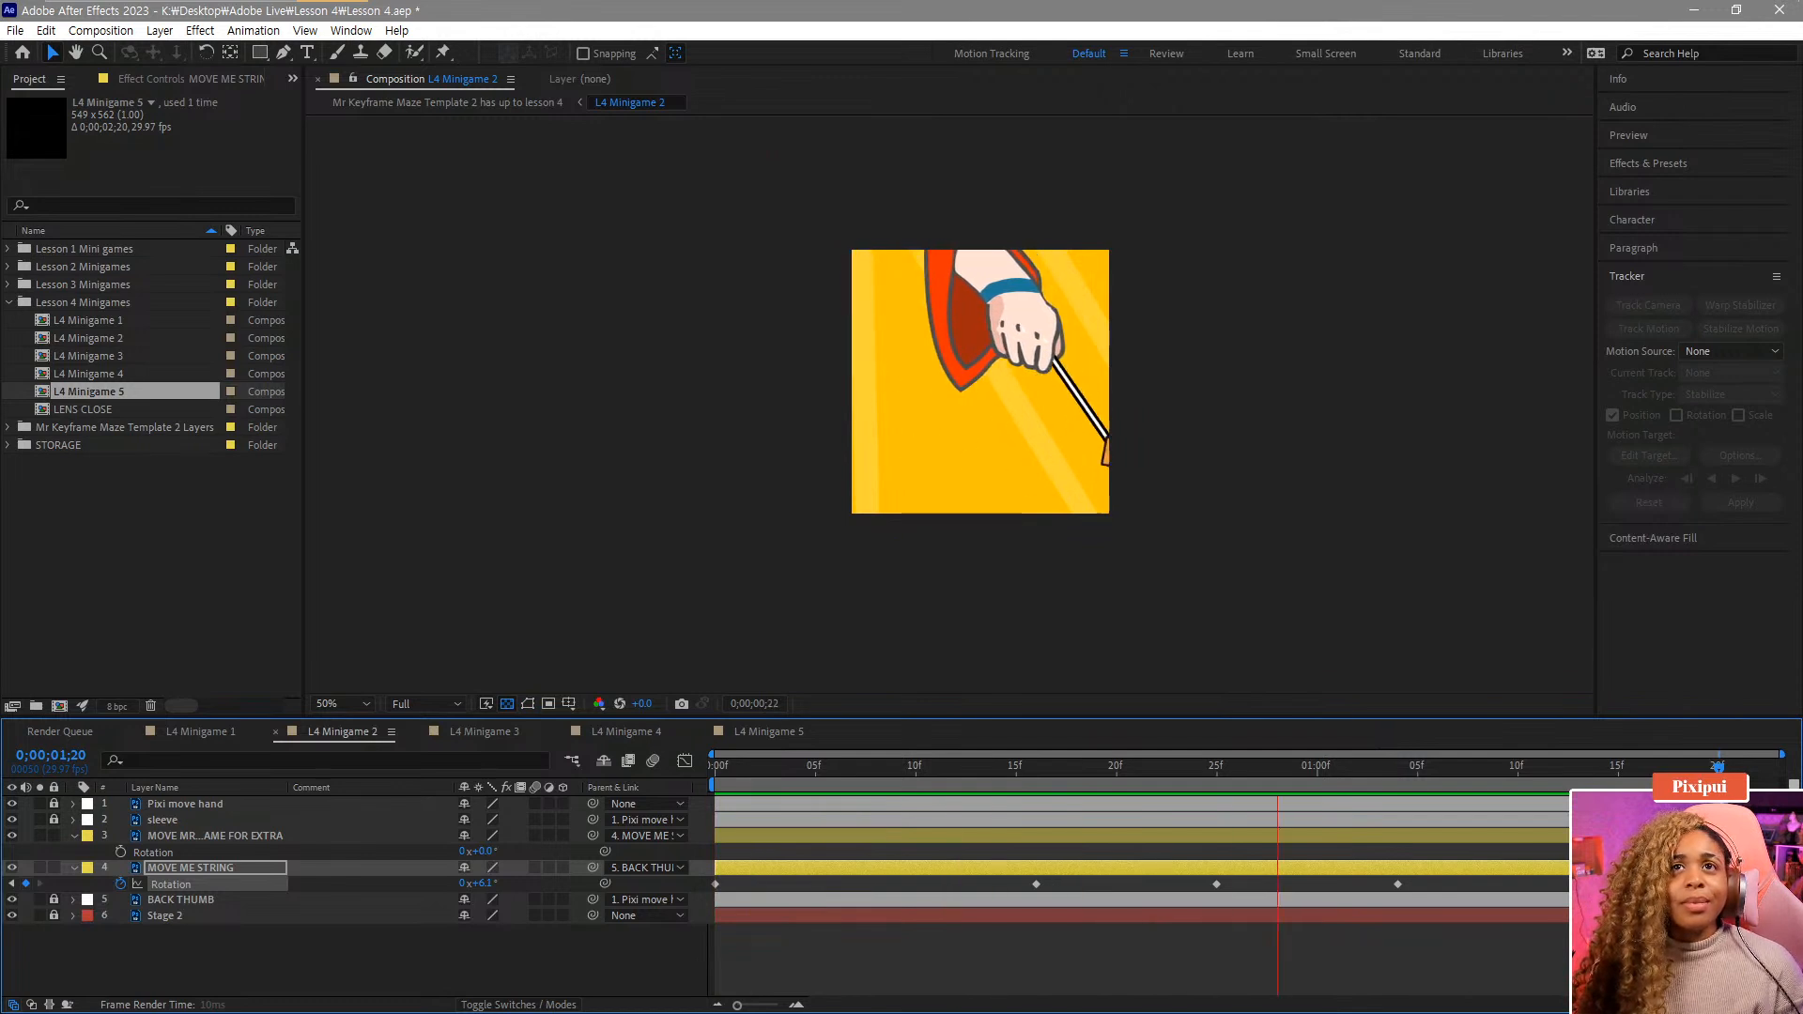
key(space)
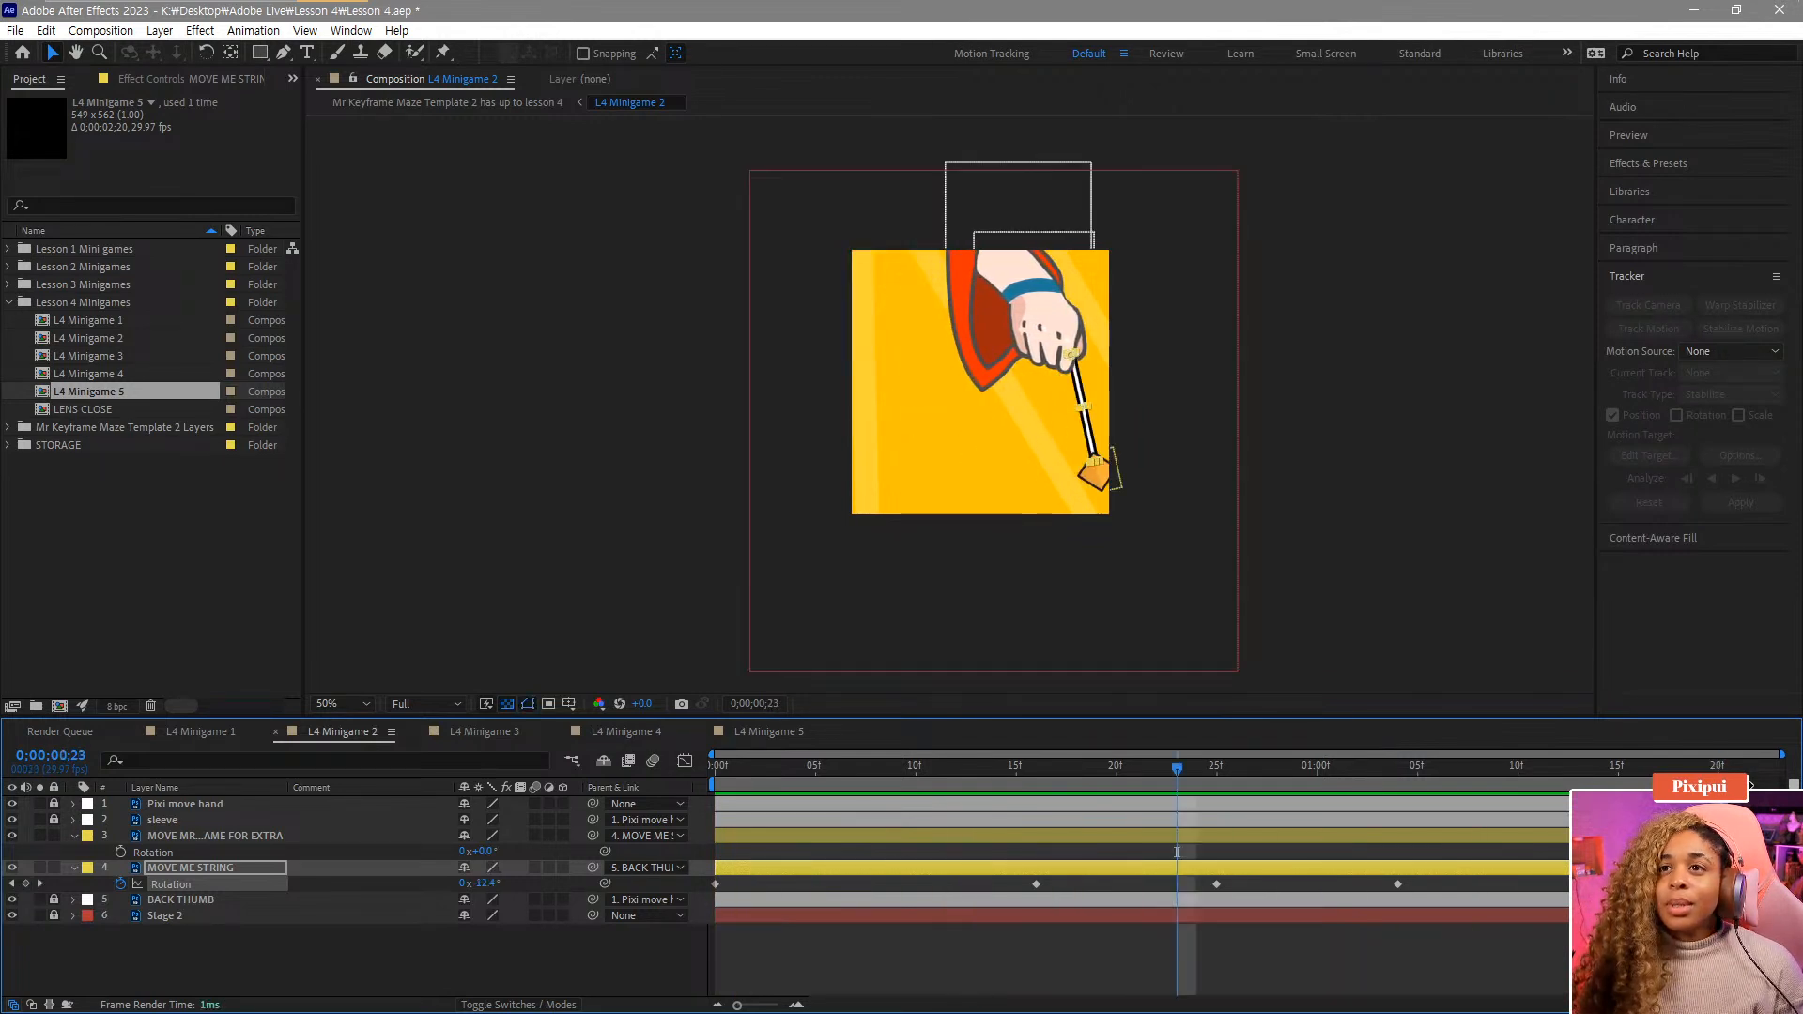
key(space)
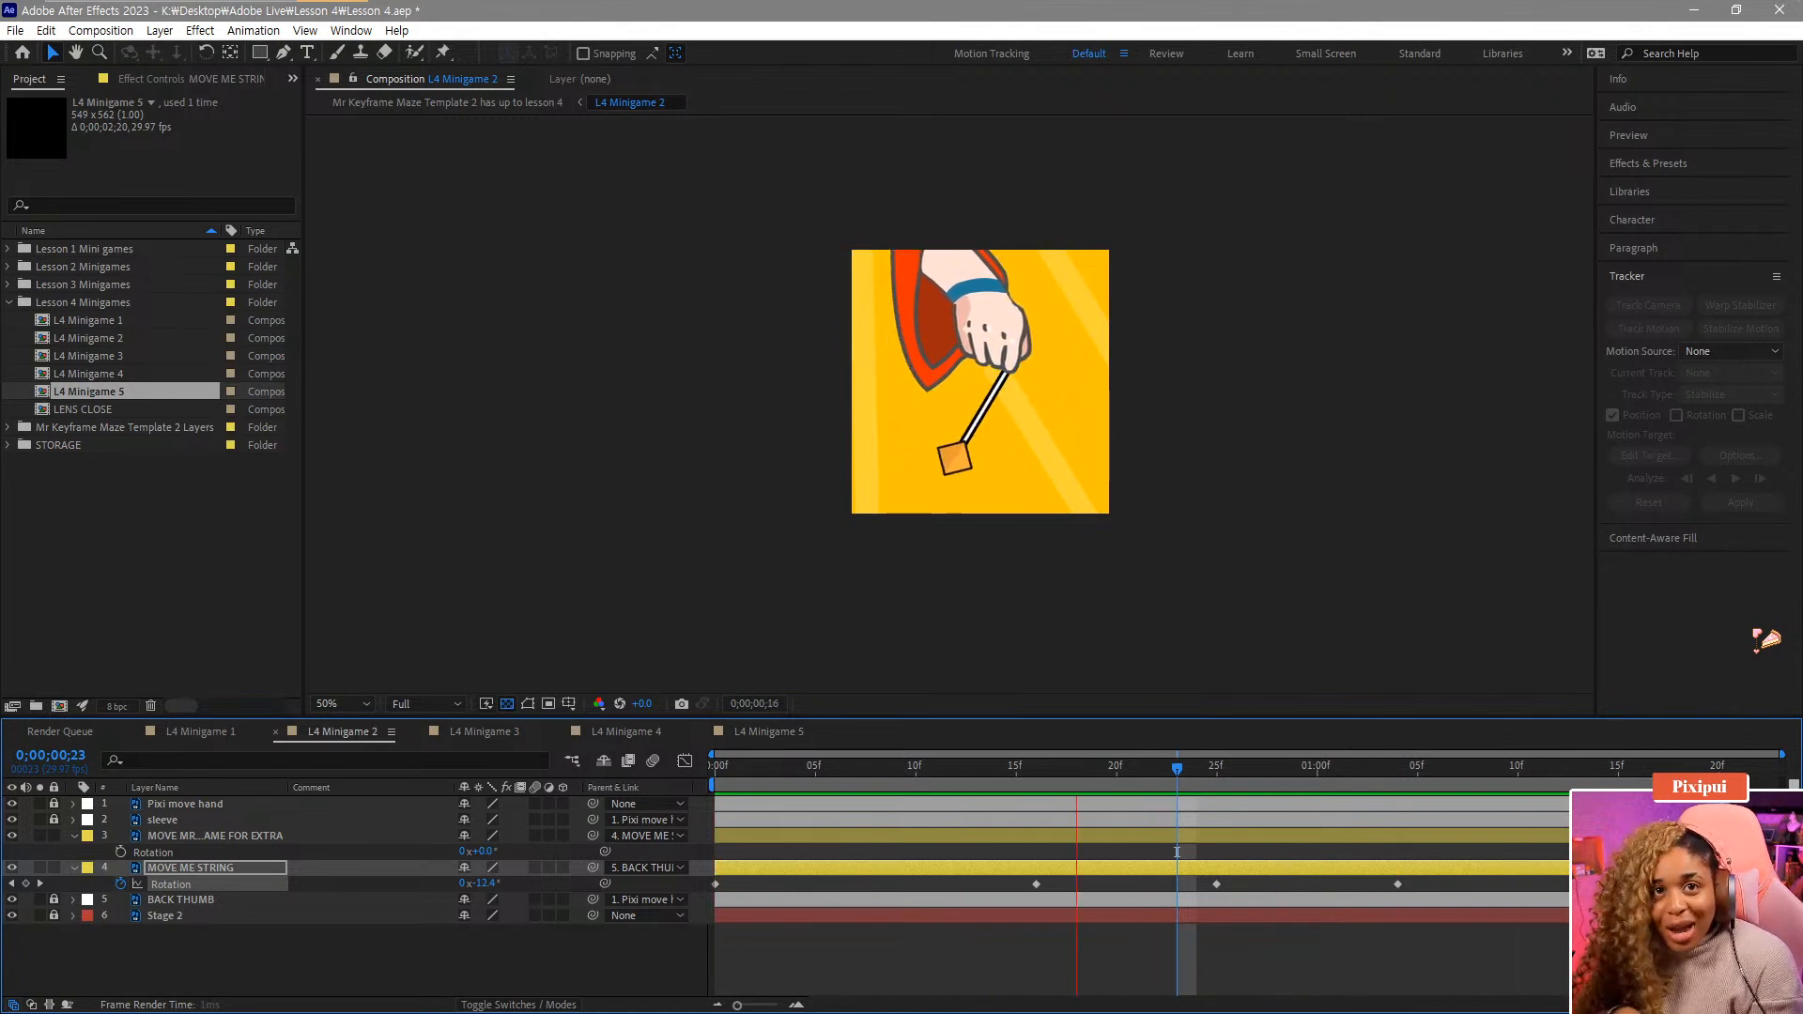
key(space)
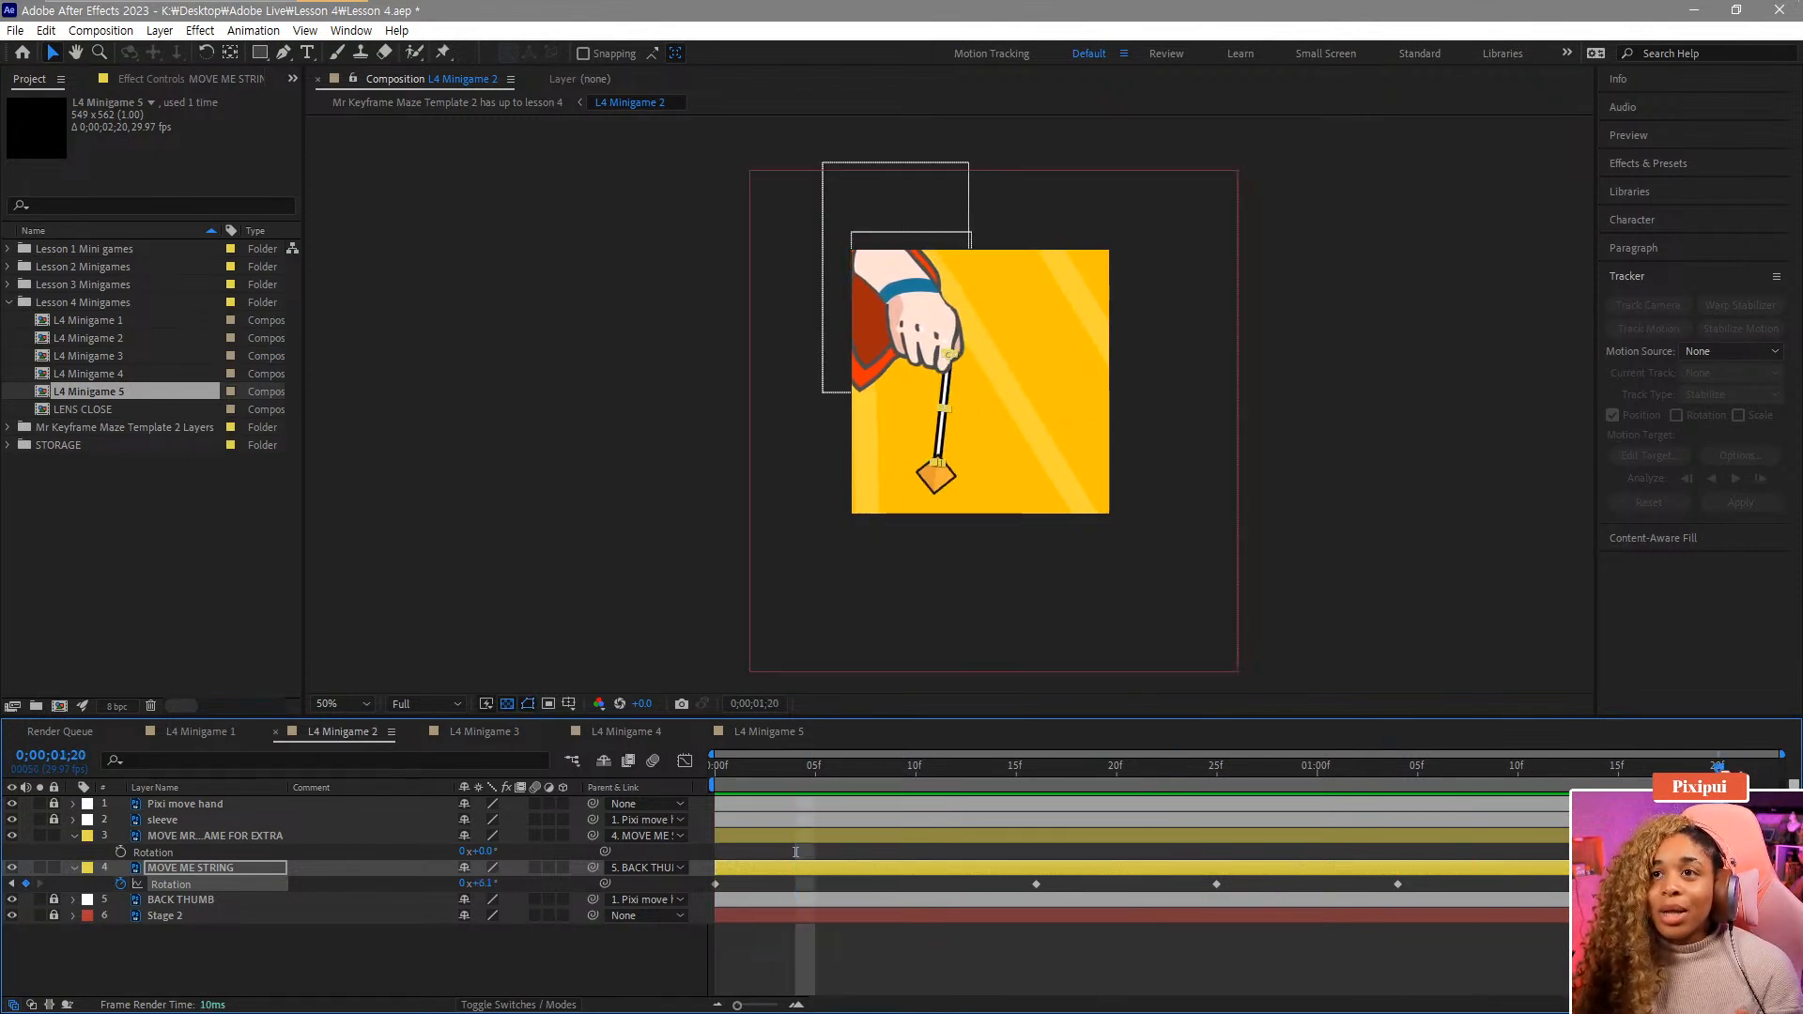
key(Page_Up)
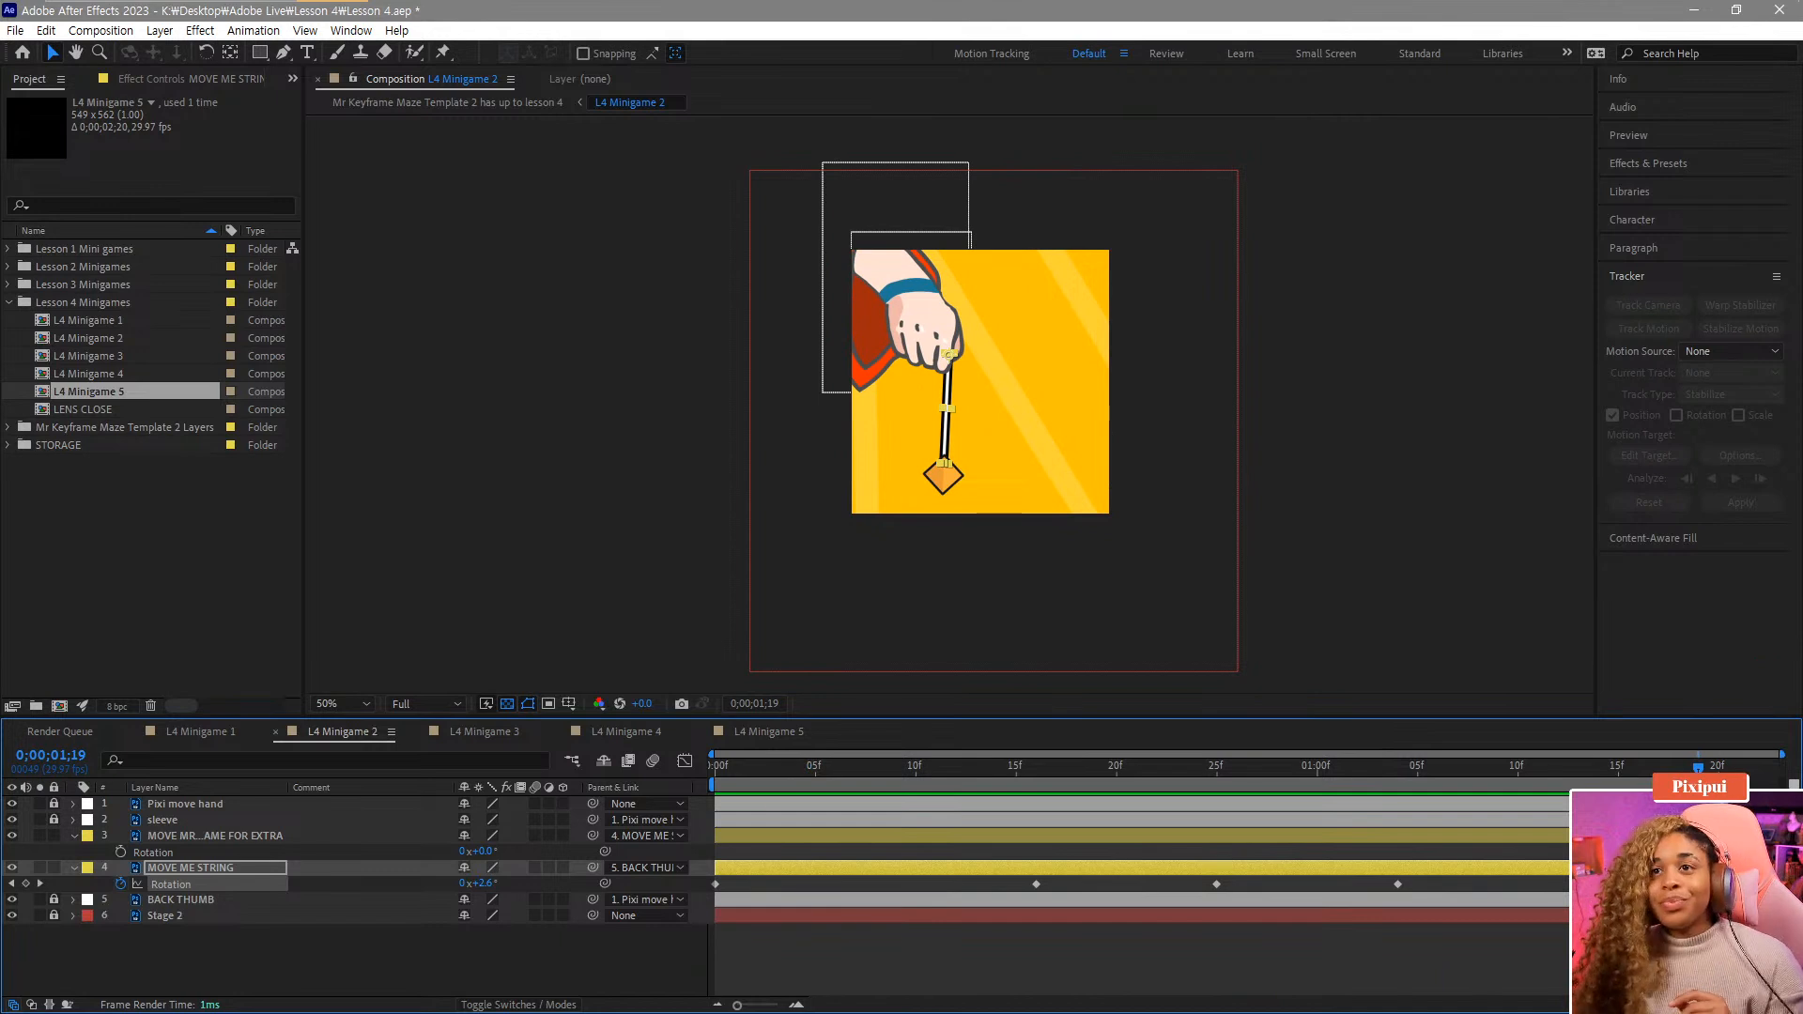
key(Page_Down)
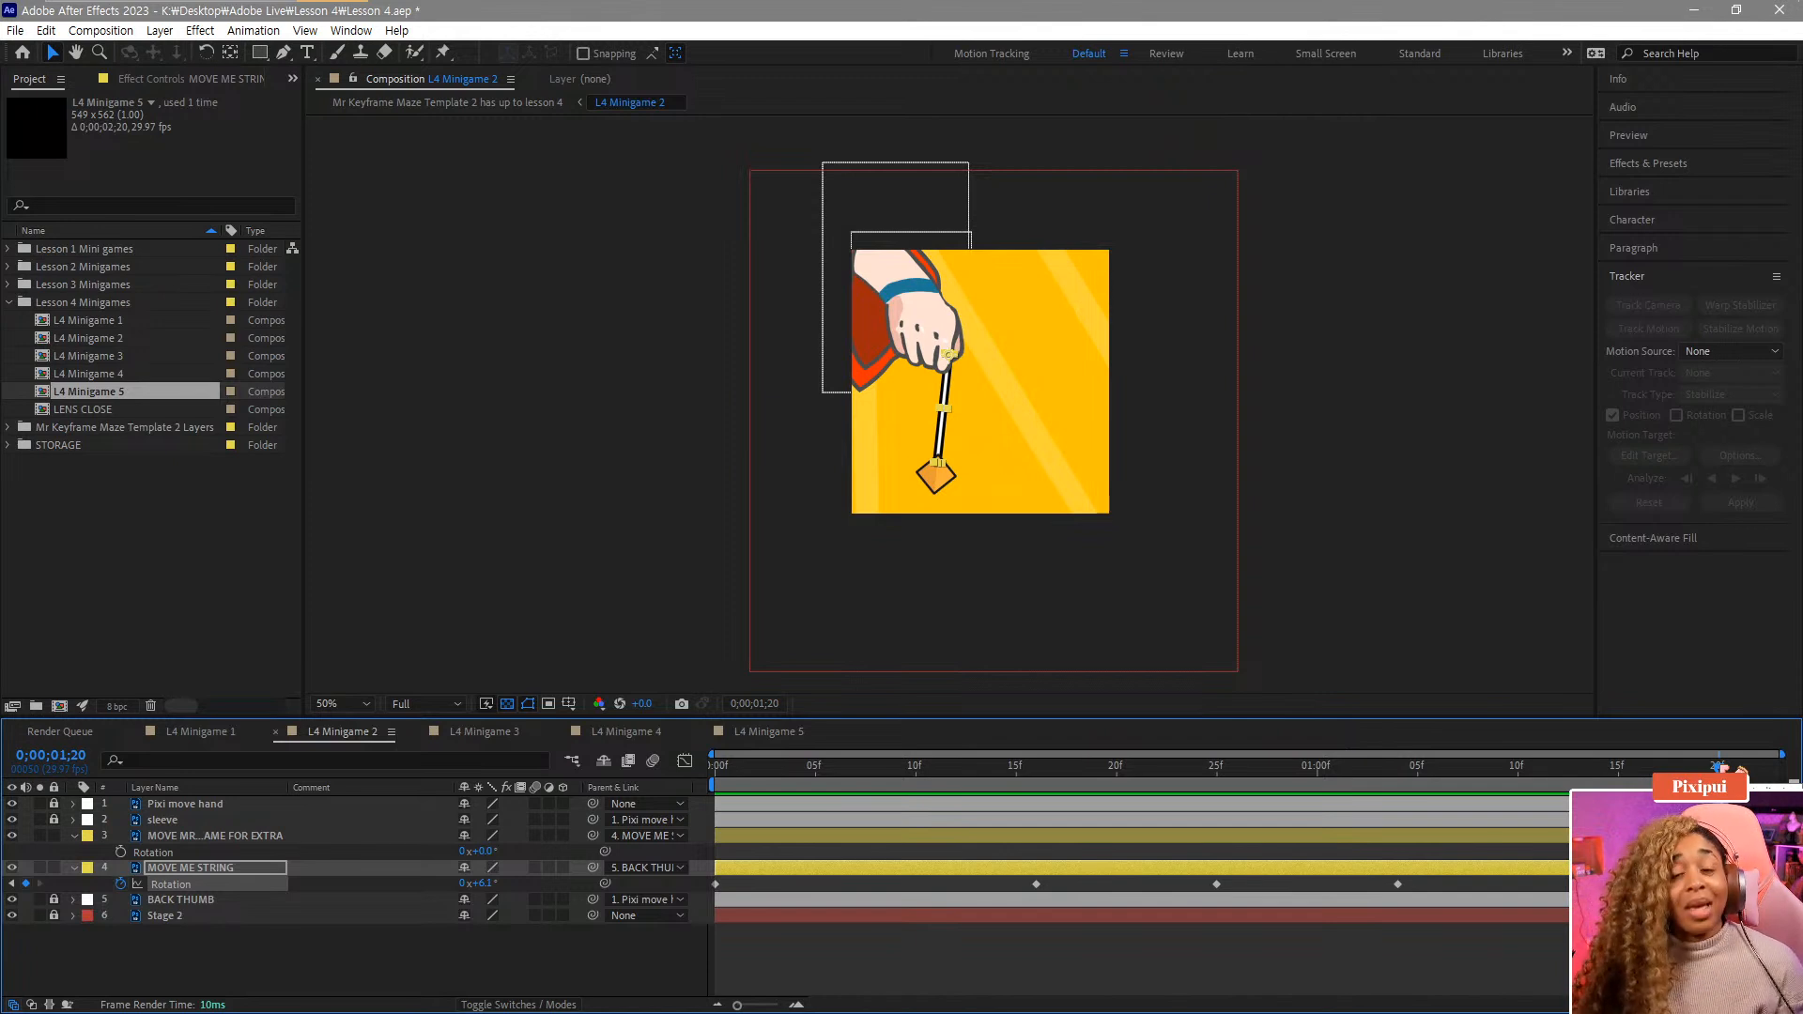
key(space)
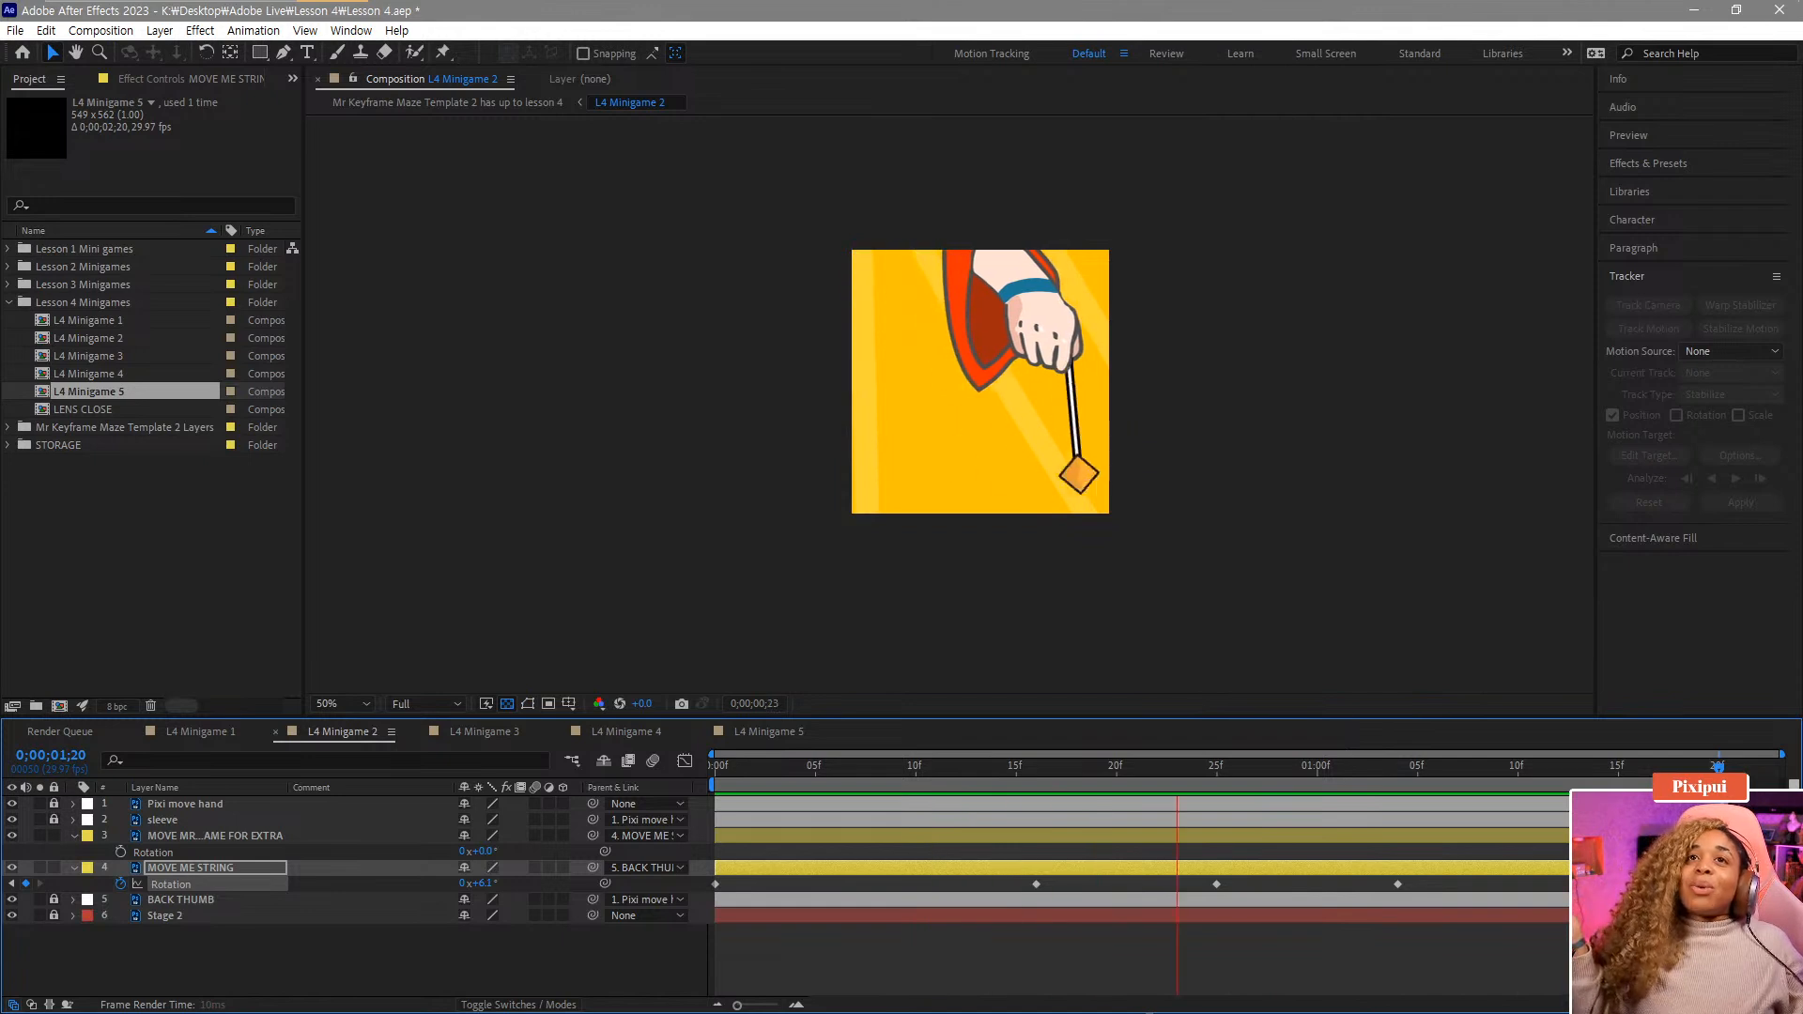
click(1177, 852)
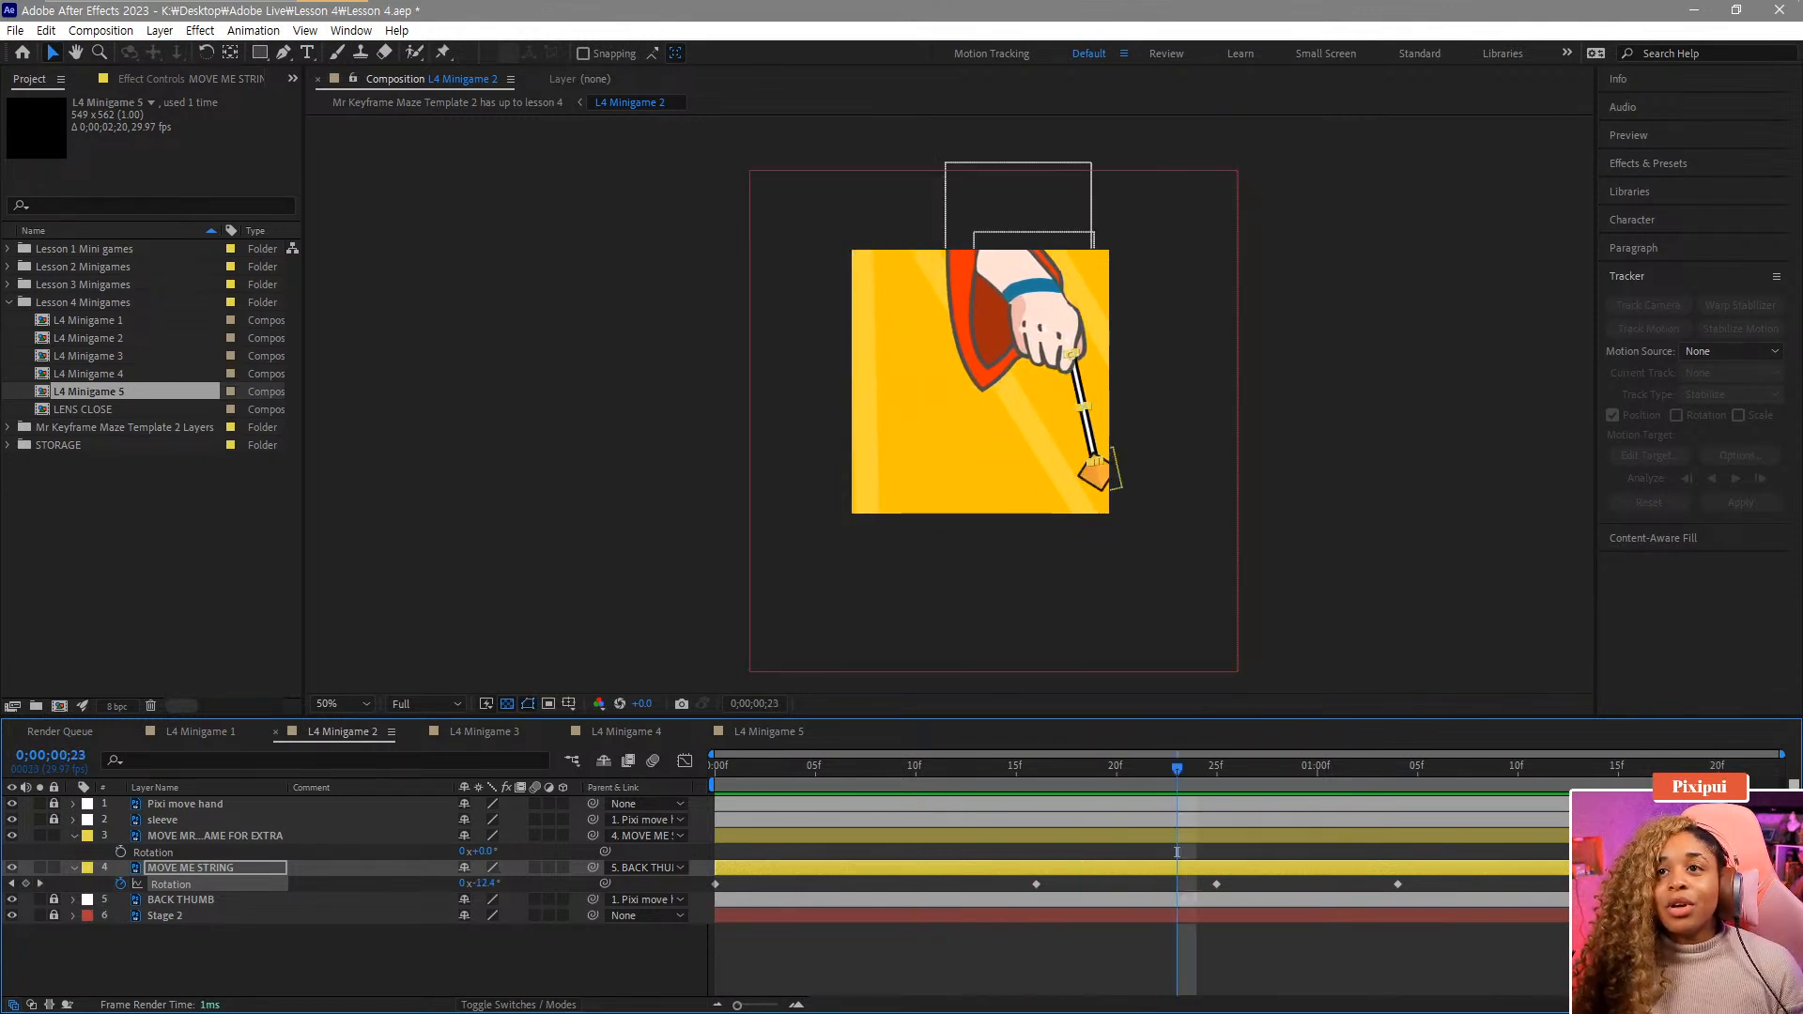
key(space)
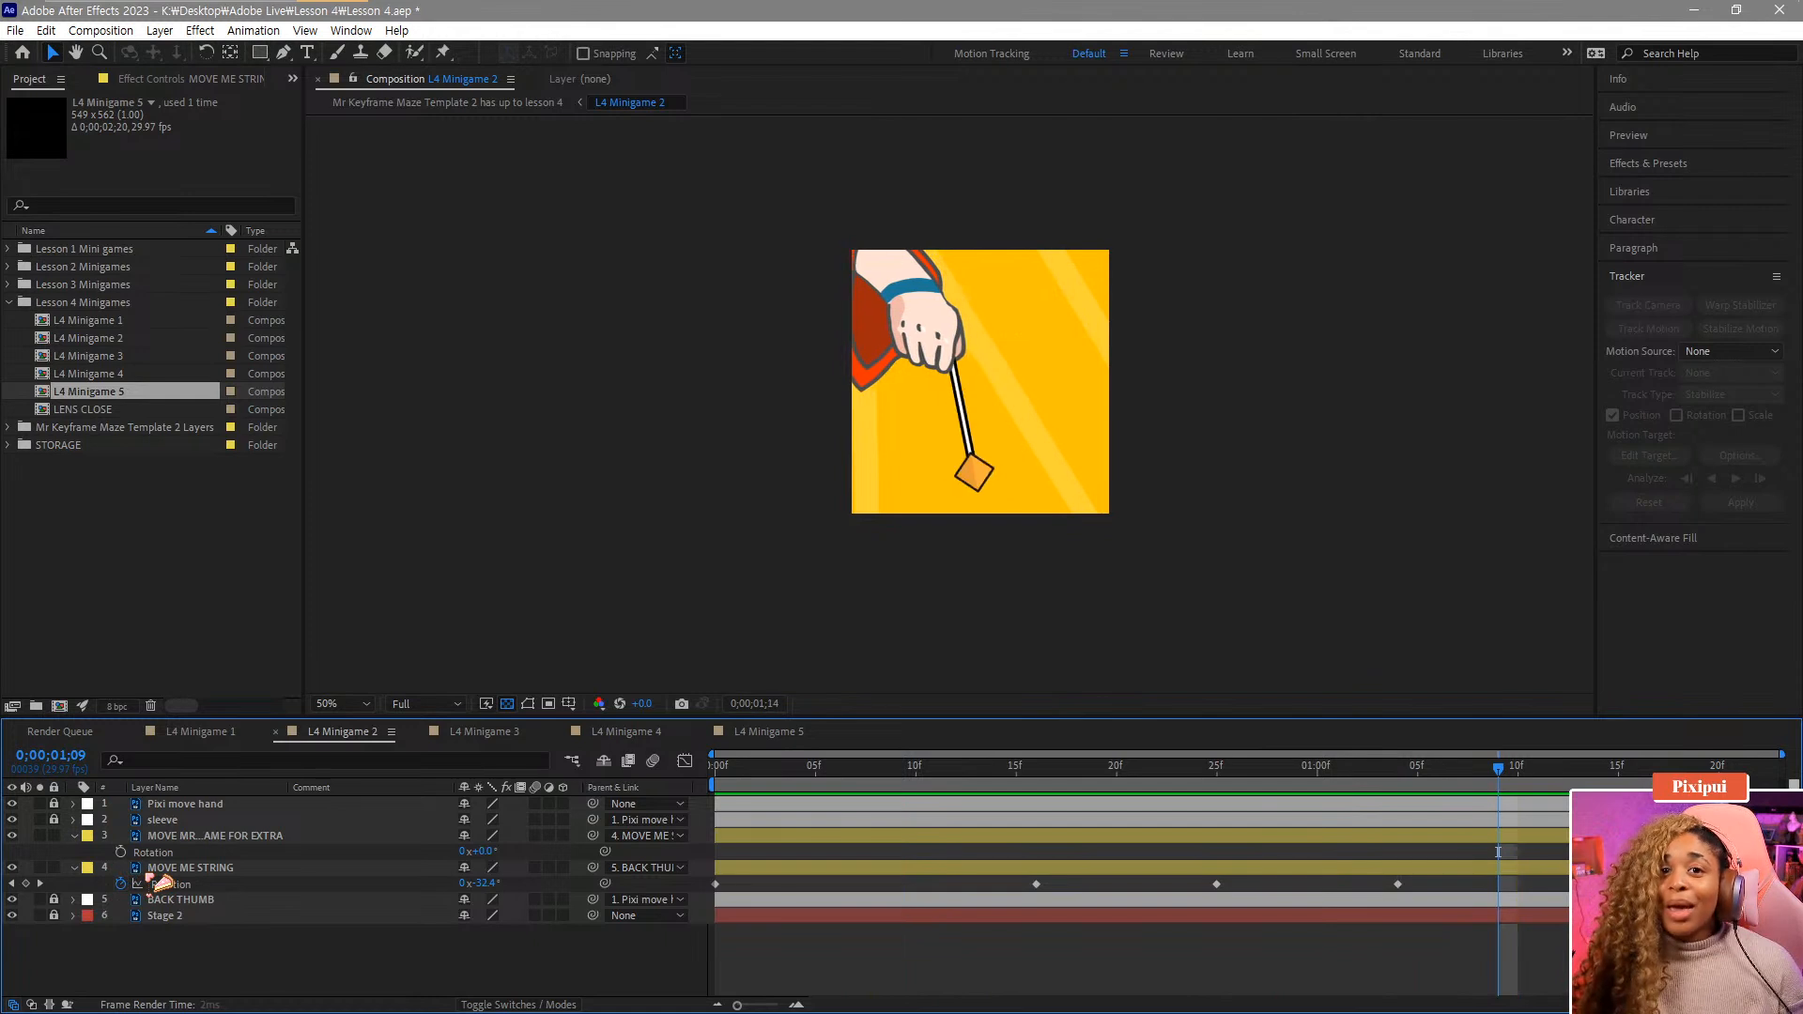
key(Home)
Collapse the string layer and key the MOVE MR...AME FOR EXTRA layer's Rotation to 21° at frame 9.
click(188, 867)
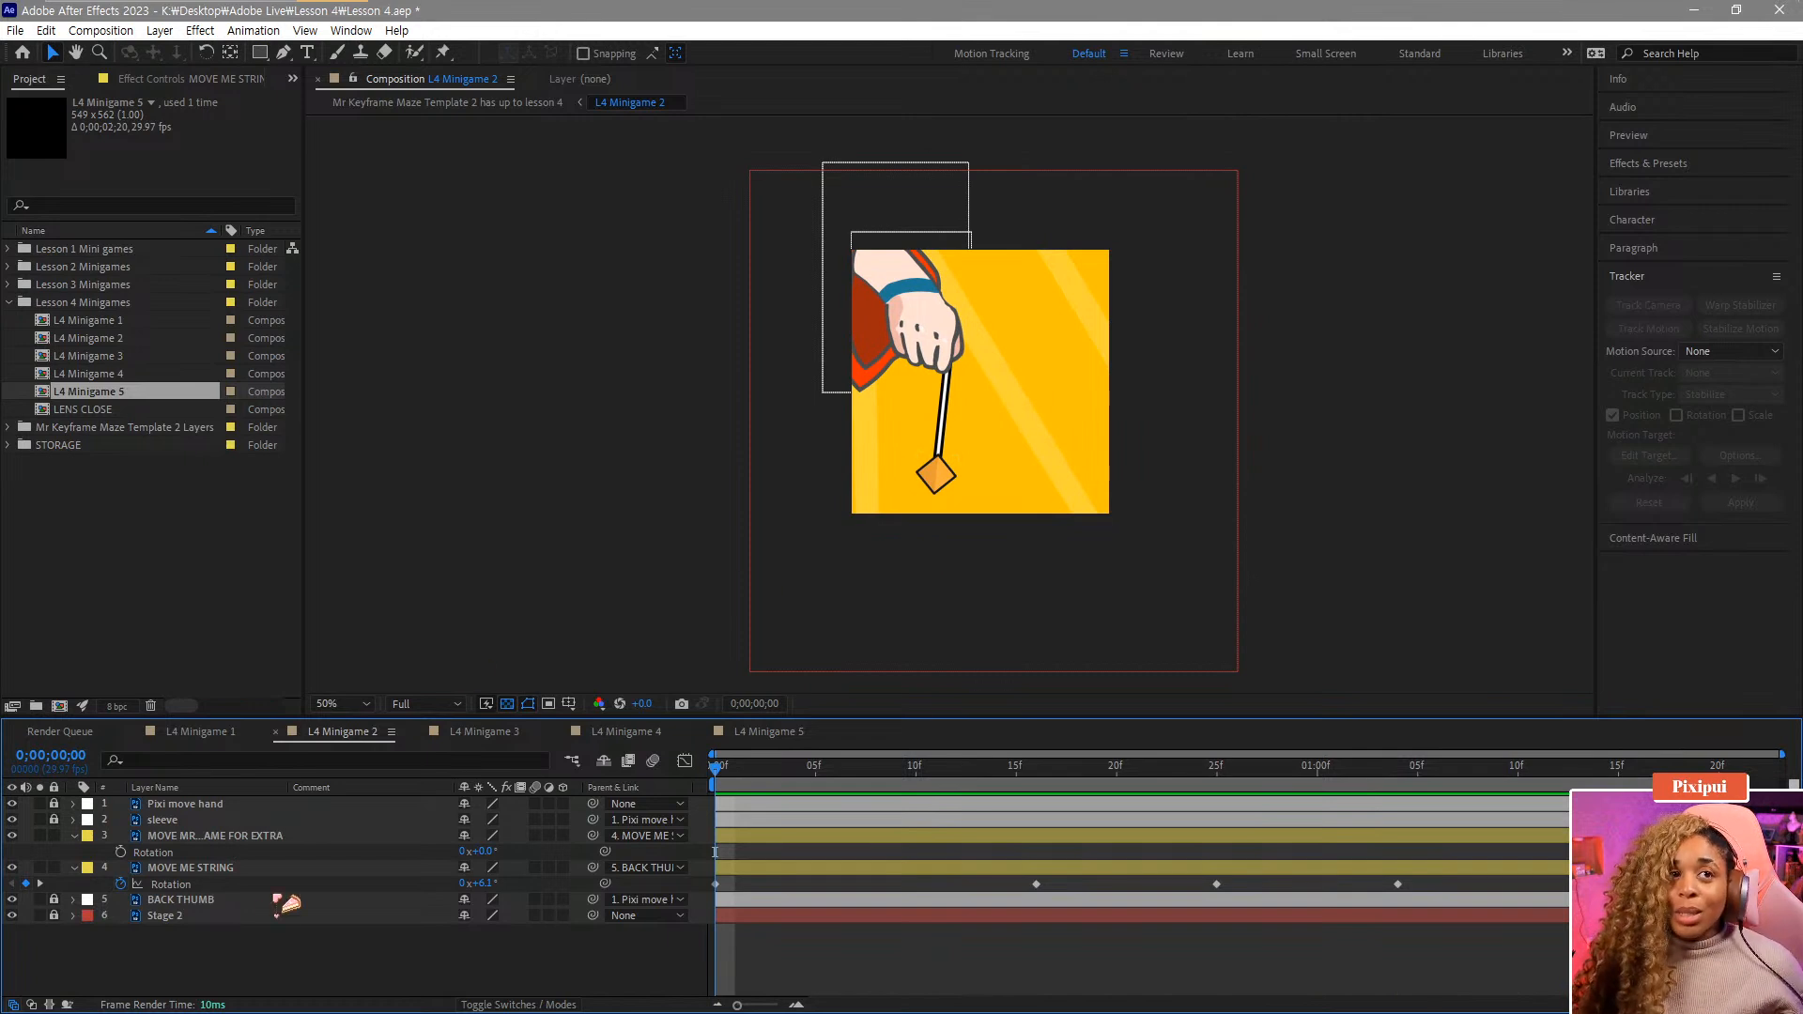
click(172, 853)
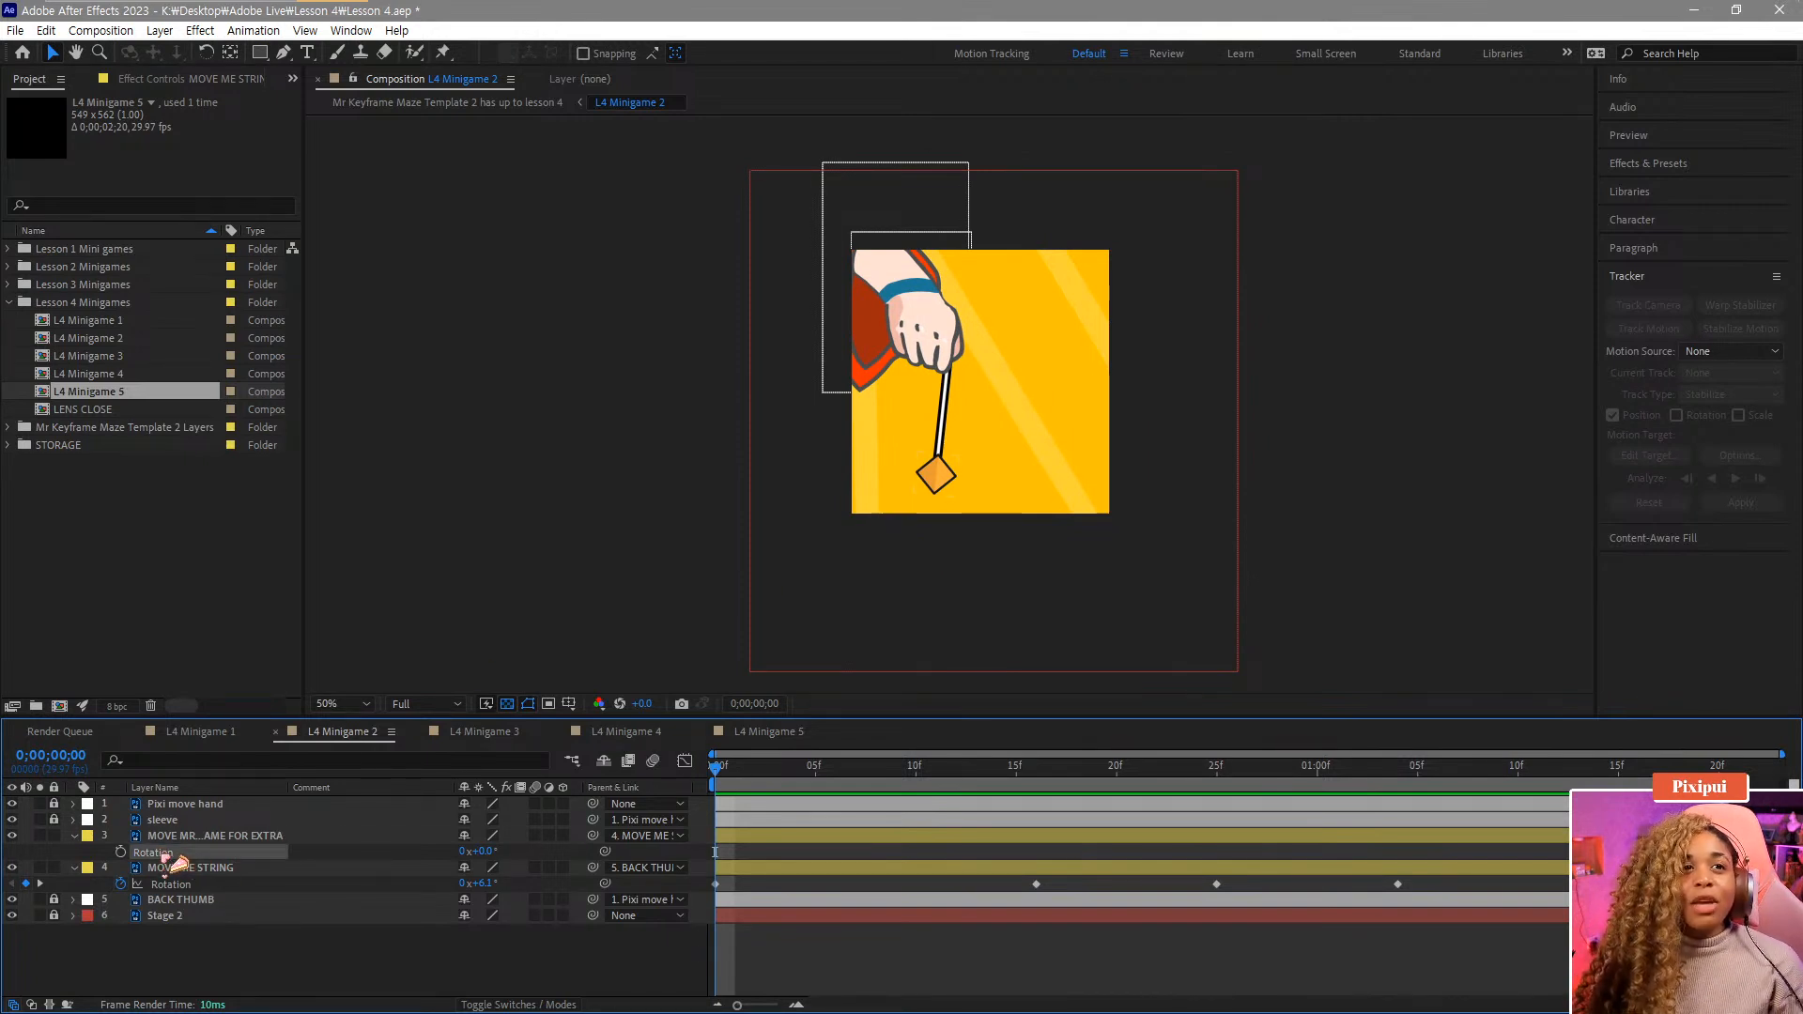
click(170, 871)
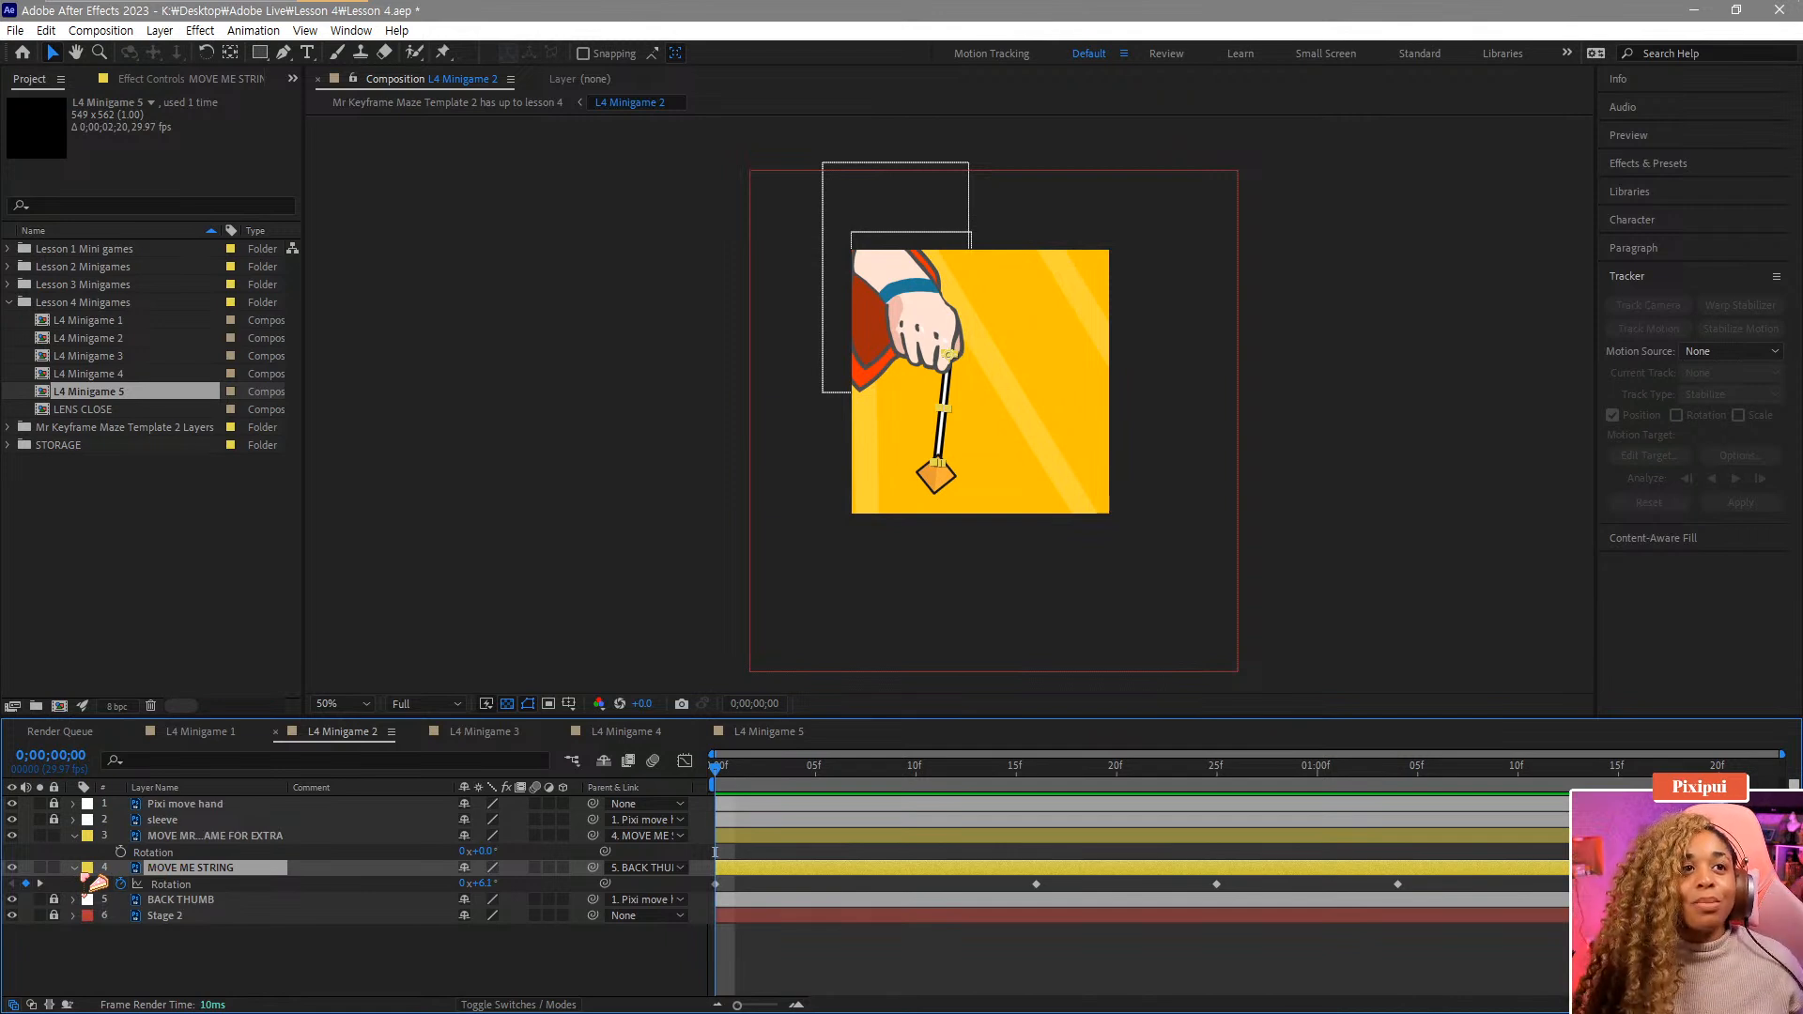
click(75, 870)
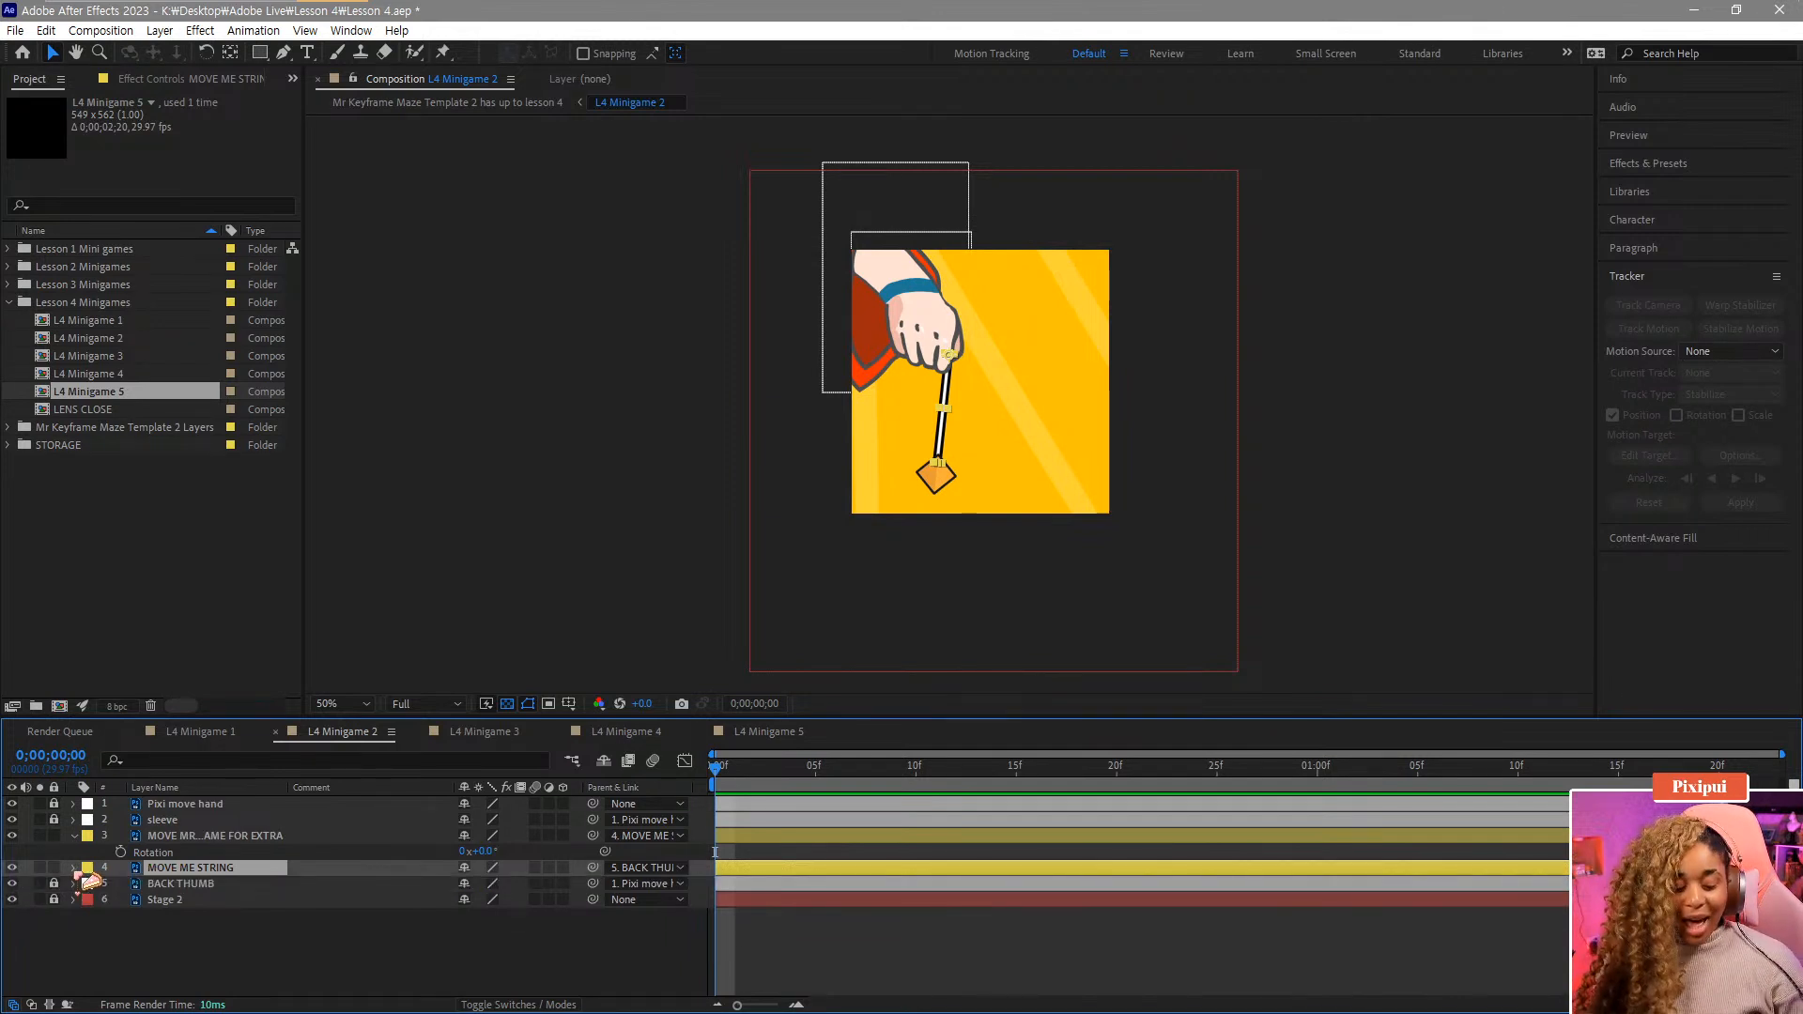
key(u)
key(u)
key(u)
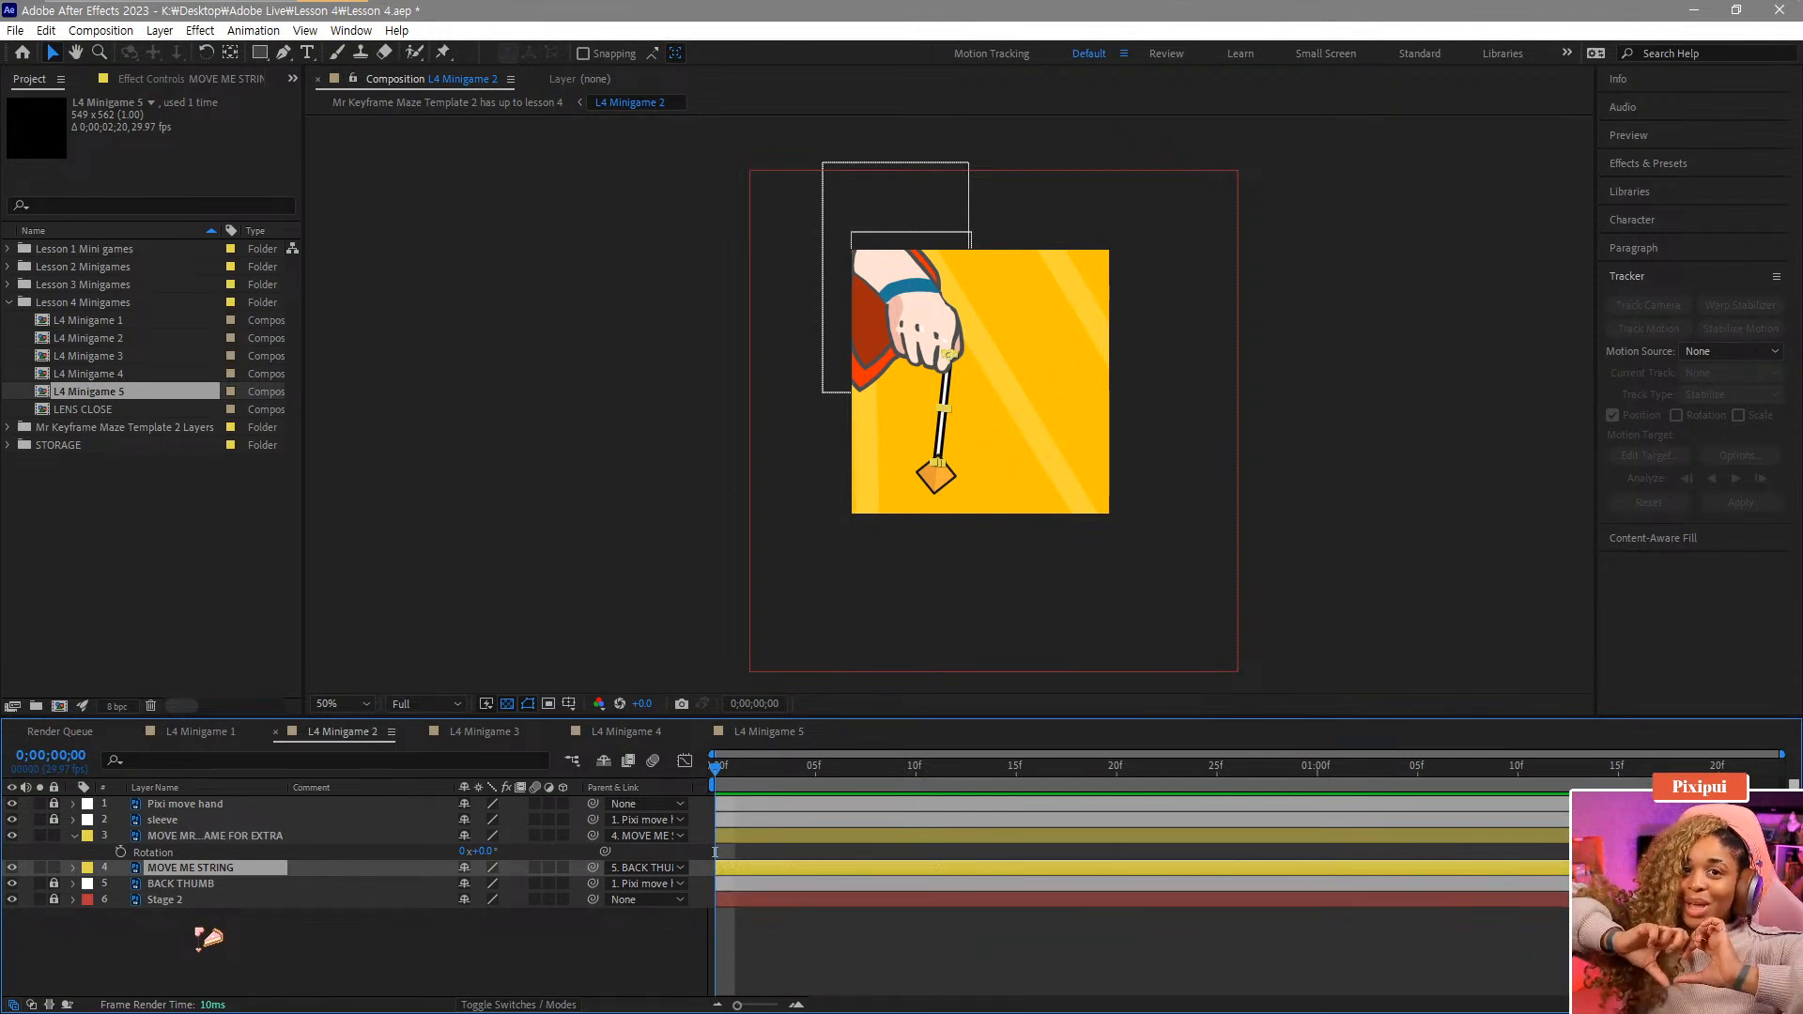
click(193, 839)
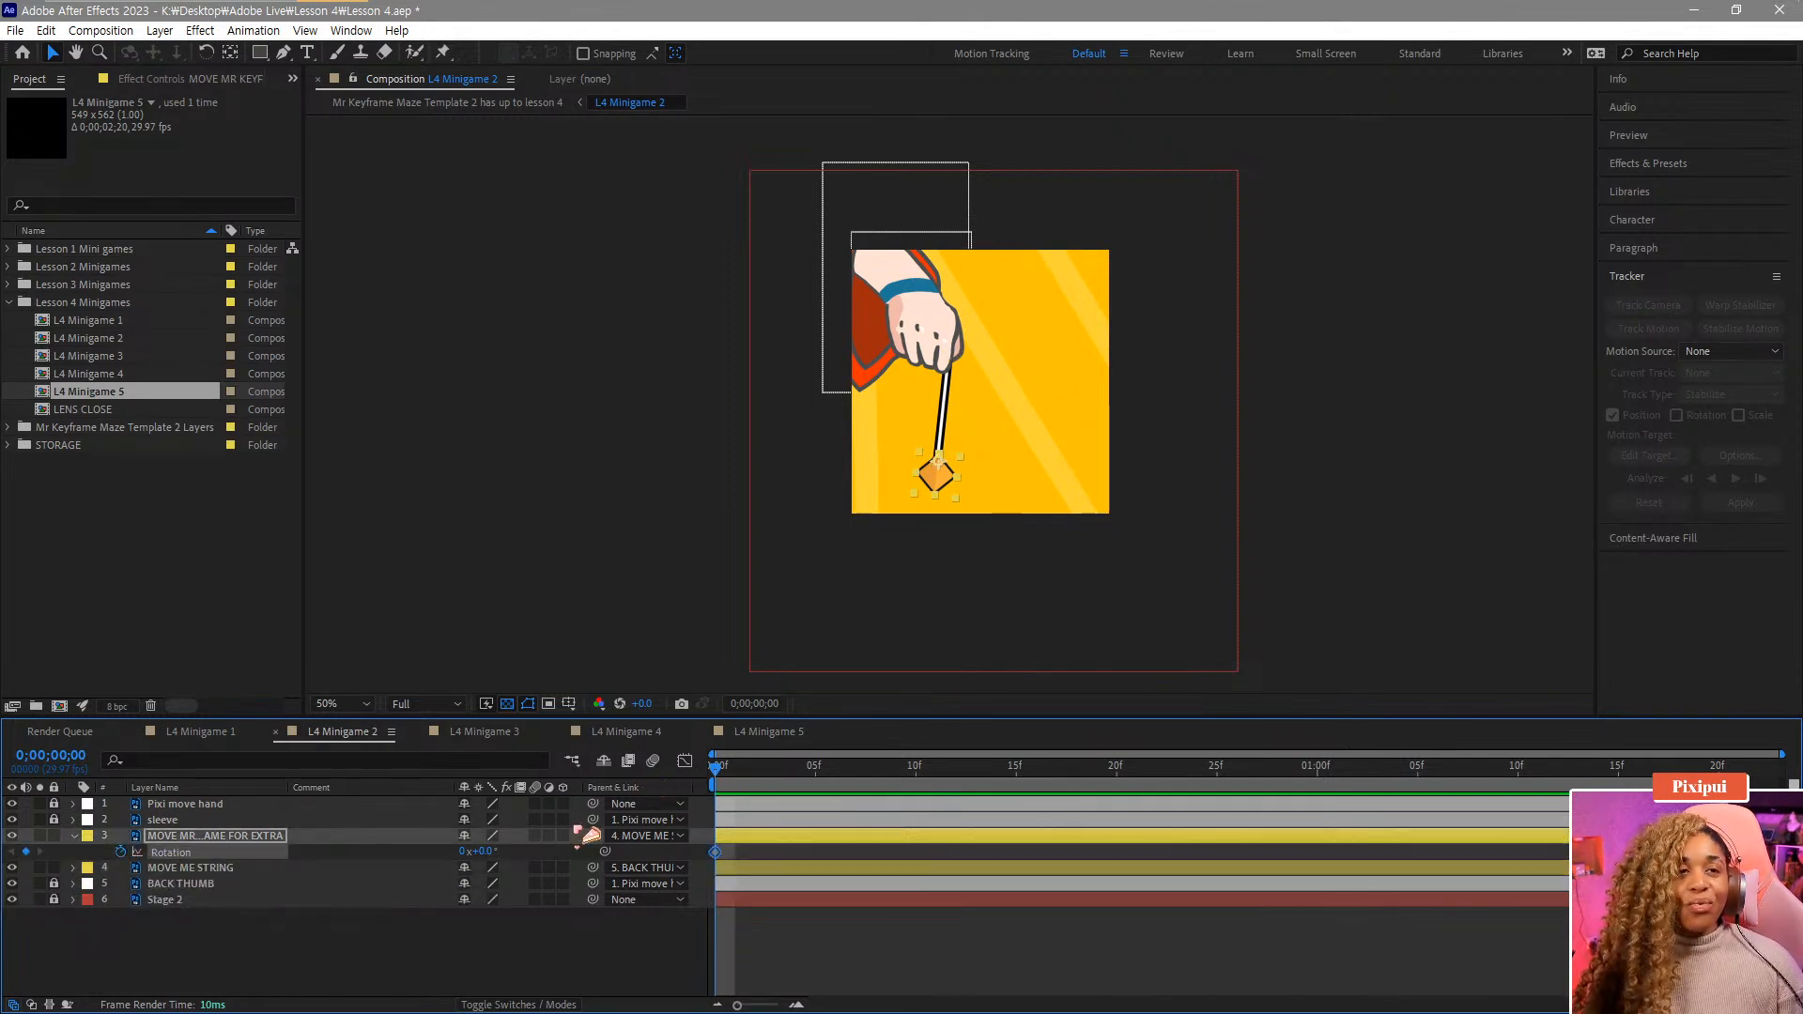
click(740, 774)
drag(742, 775, 909, 805)
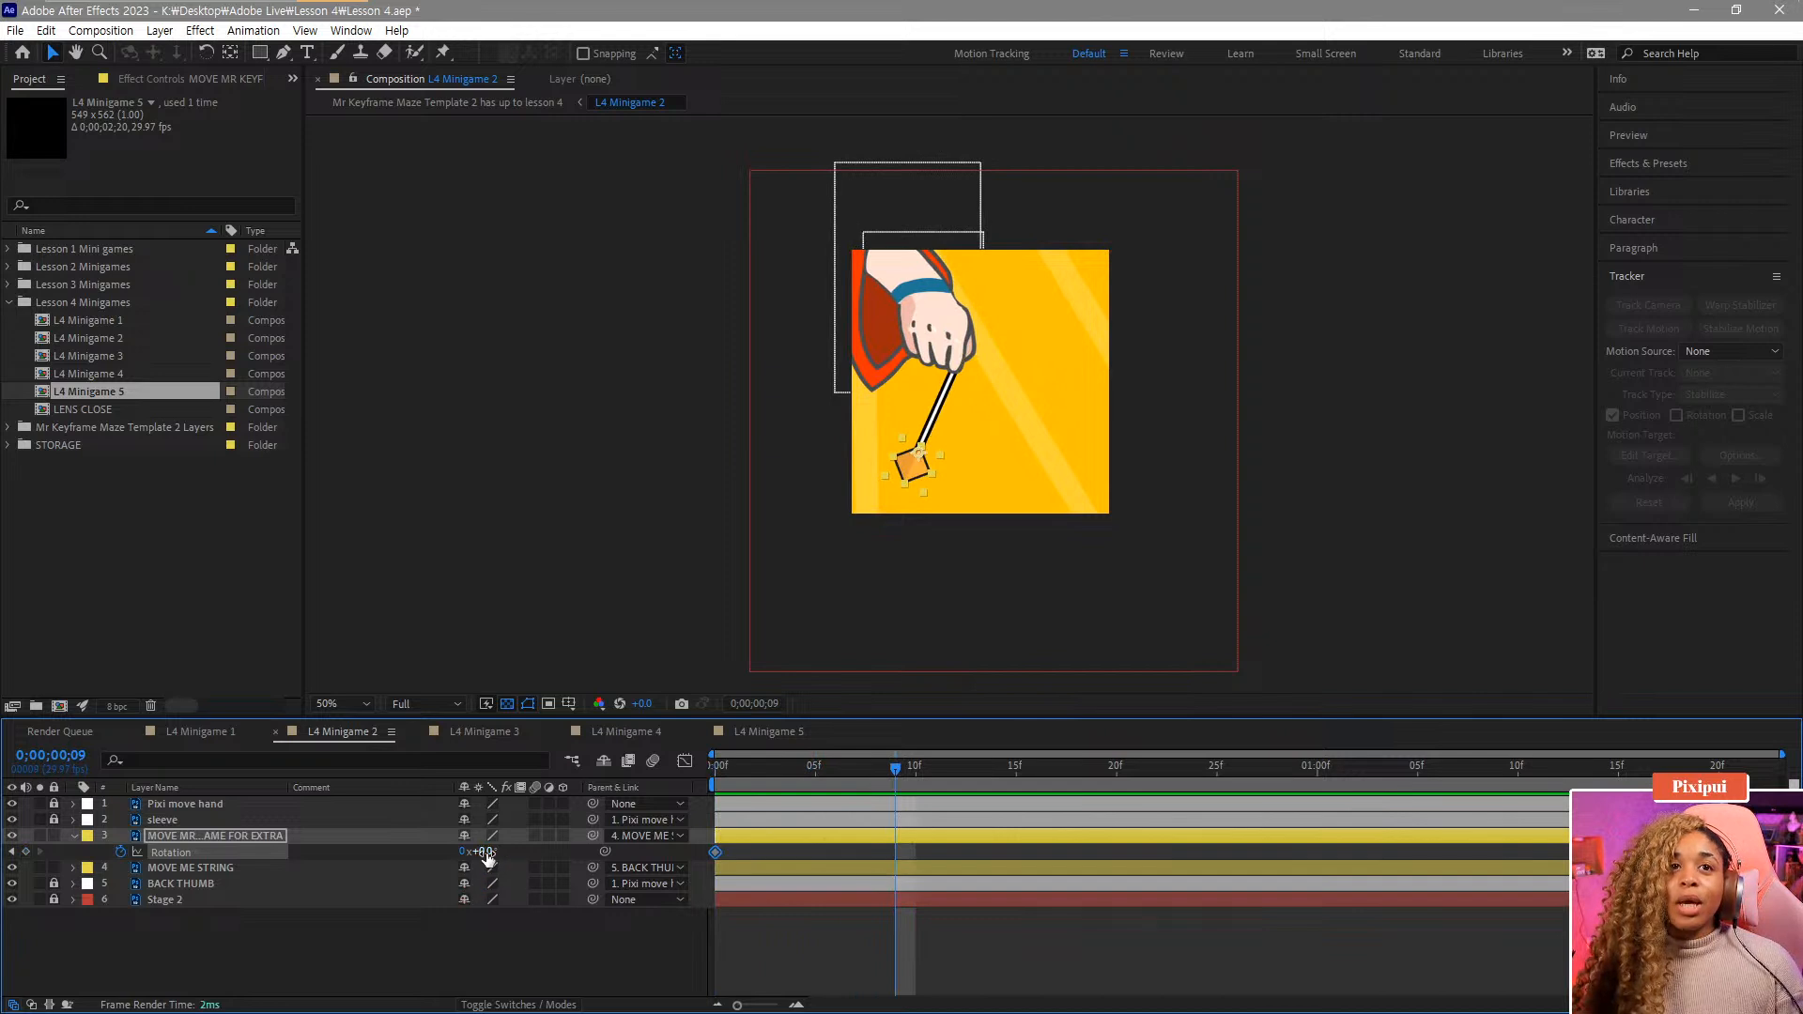
drag(487, 856, 509, 854)
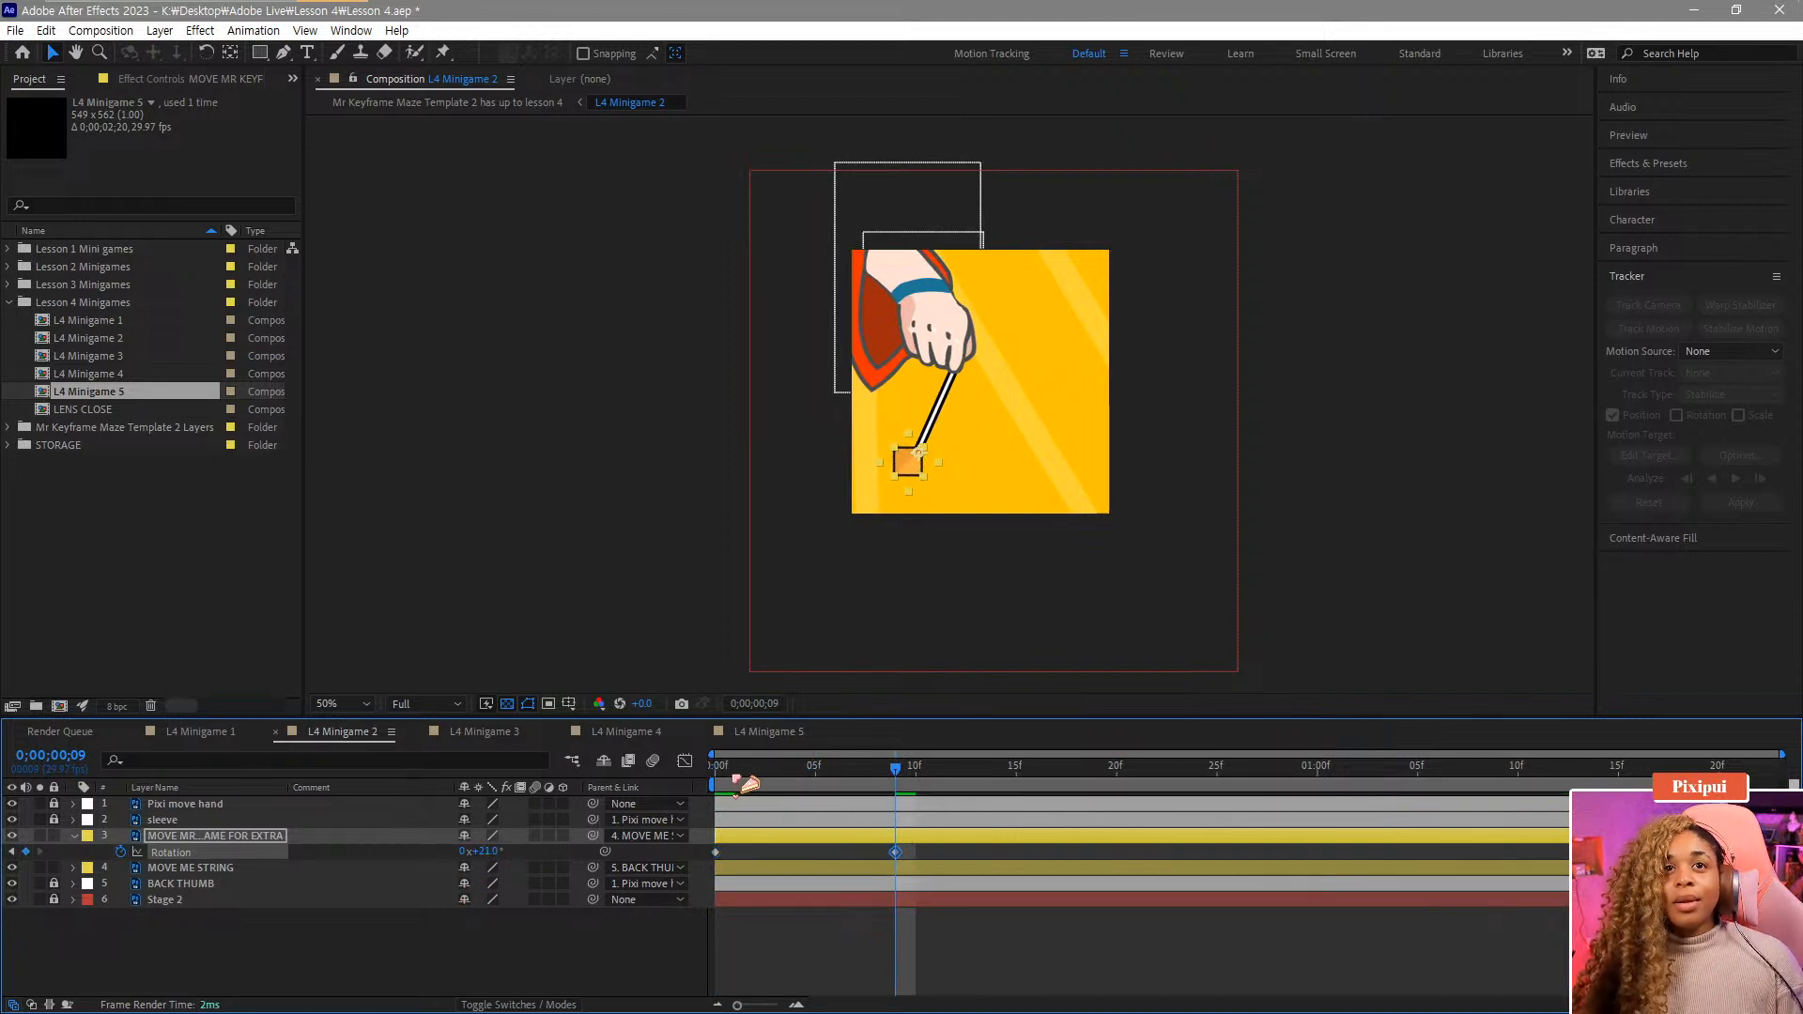
Move the extra layer's starting Rotation keyframe to frame 2.
click(719, 783)
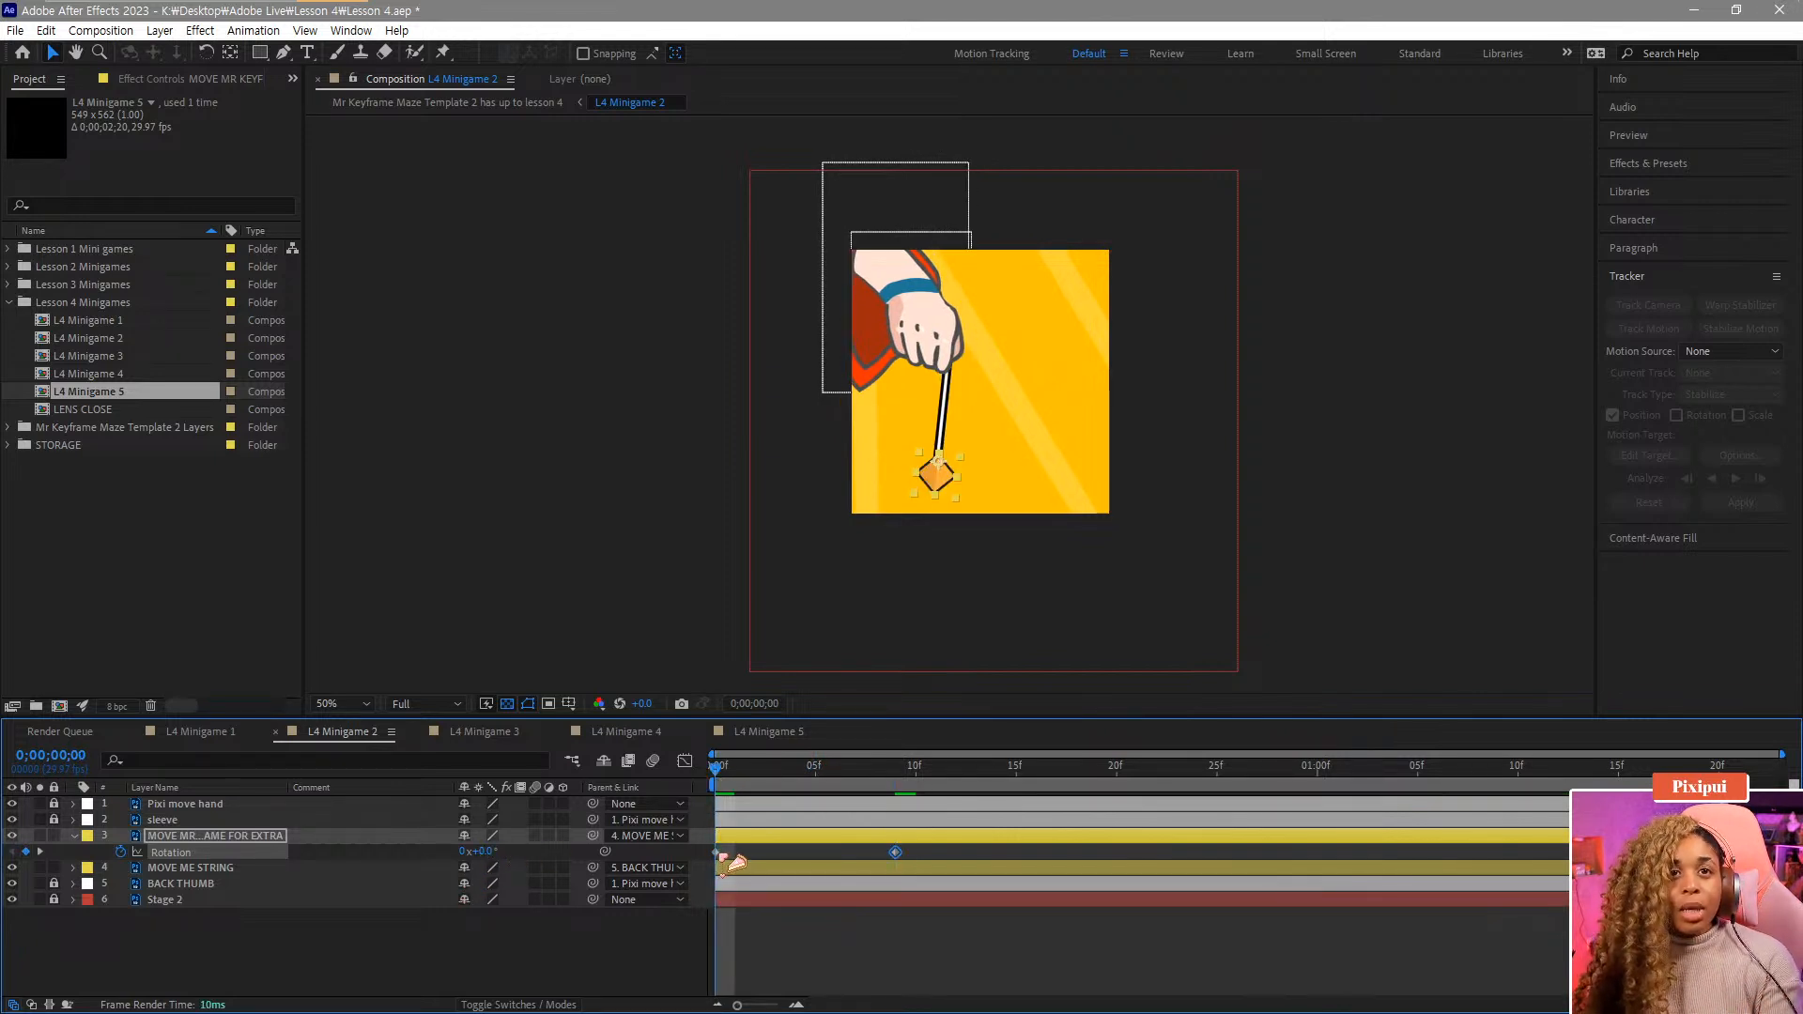
drag(717, 852, 756, 853)
click(758, 779)
mouse_move(758, 777)
mouse_down()
mouse_move(860, 790)
mouse_move(764, 804)
mouse_up()
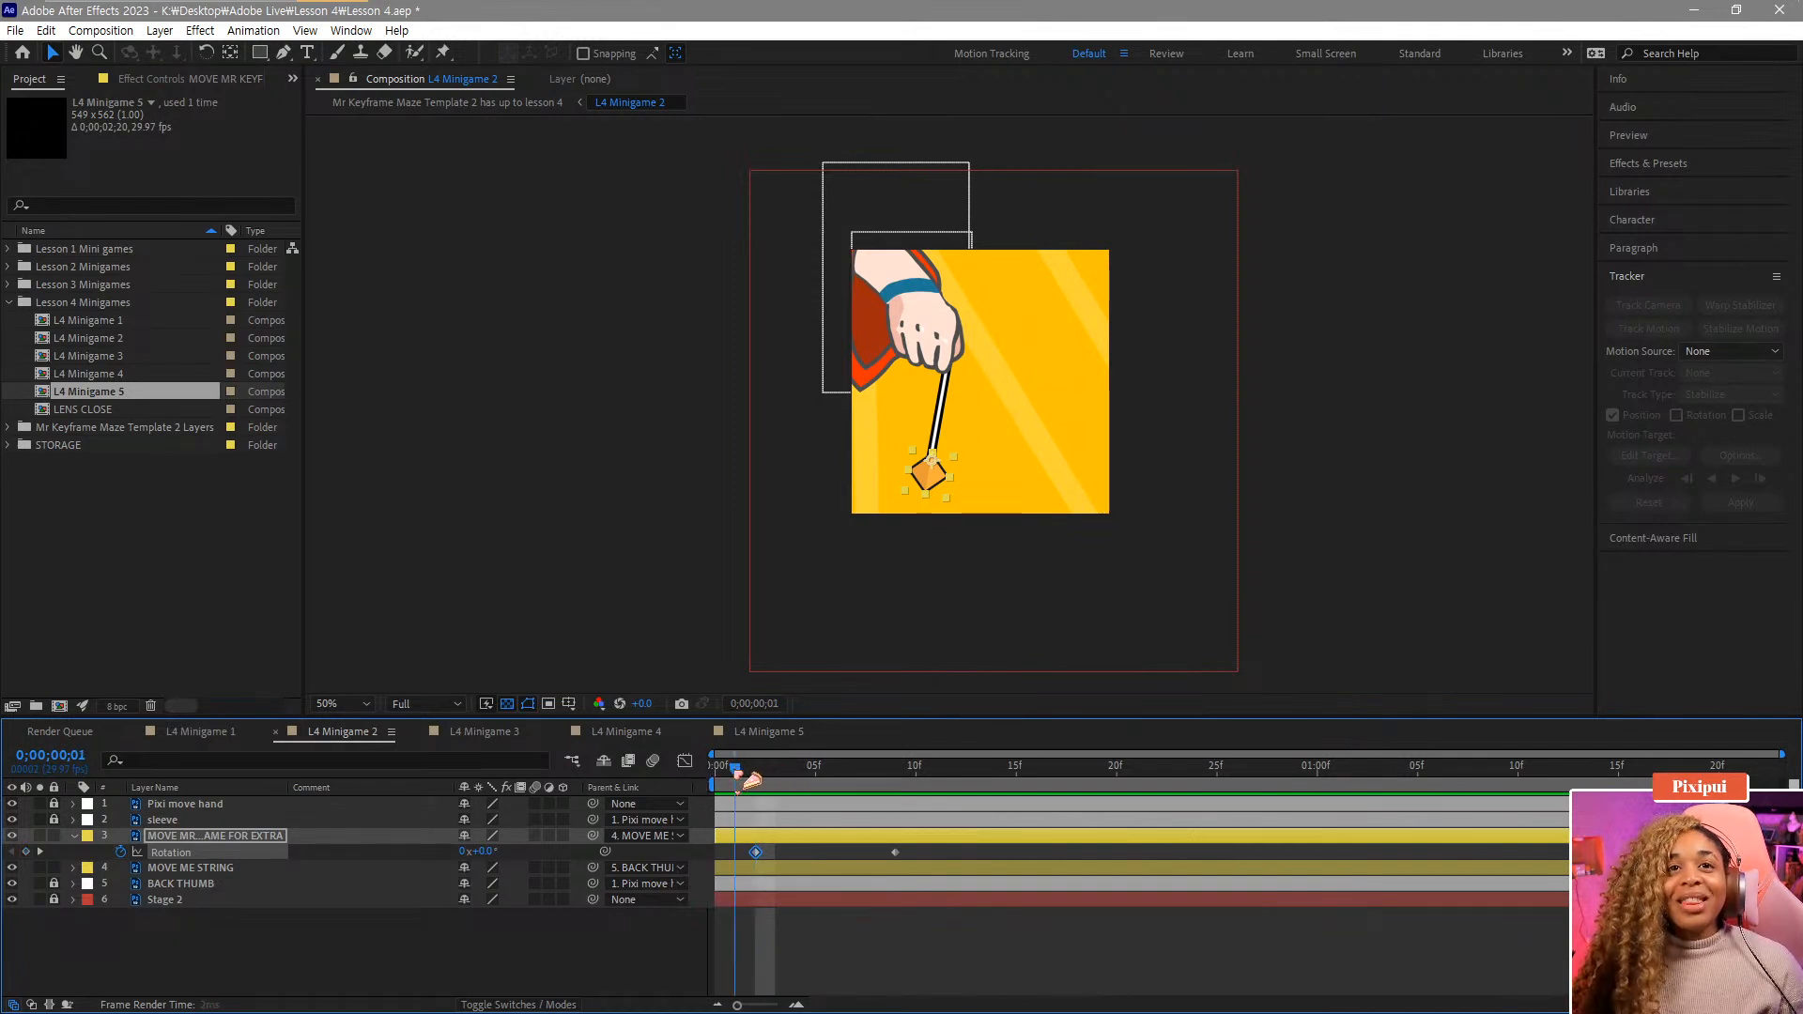
drag(775, 781, 718, 782)
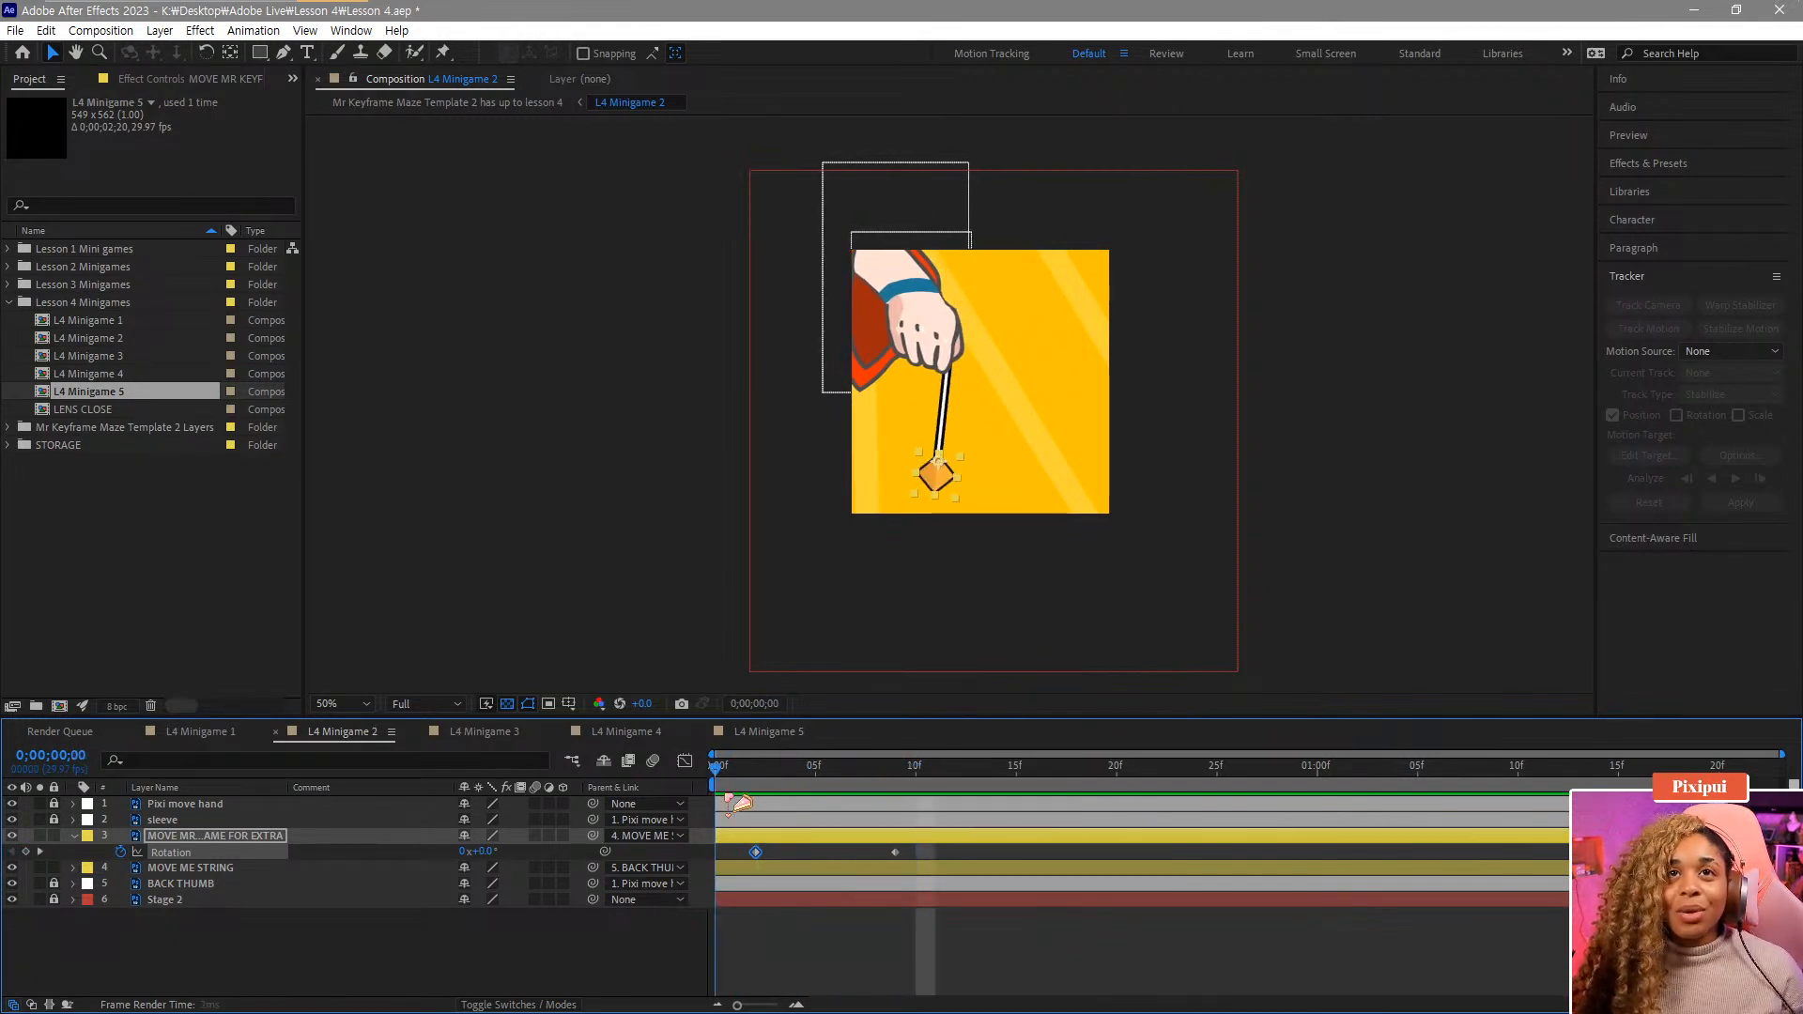
Set the extra layer's Rotation to 40° at frame 21.
key(space)
key(space)
drag(977, 777, 1137, 800)
drag(480, 851, 510, 850)
drag(1070, 778, 1279, 796)
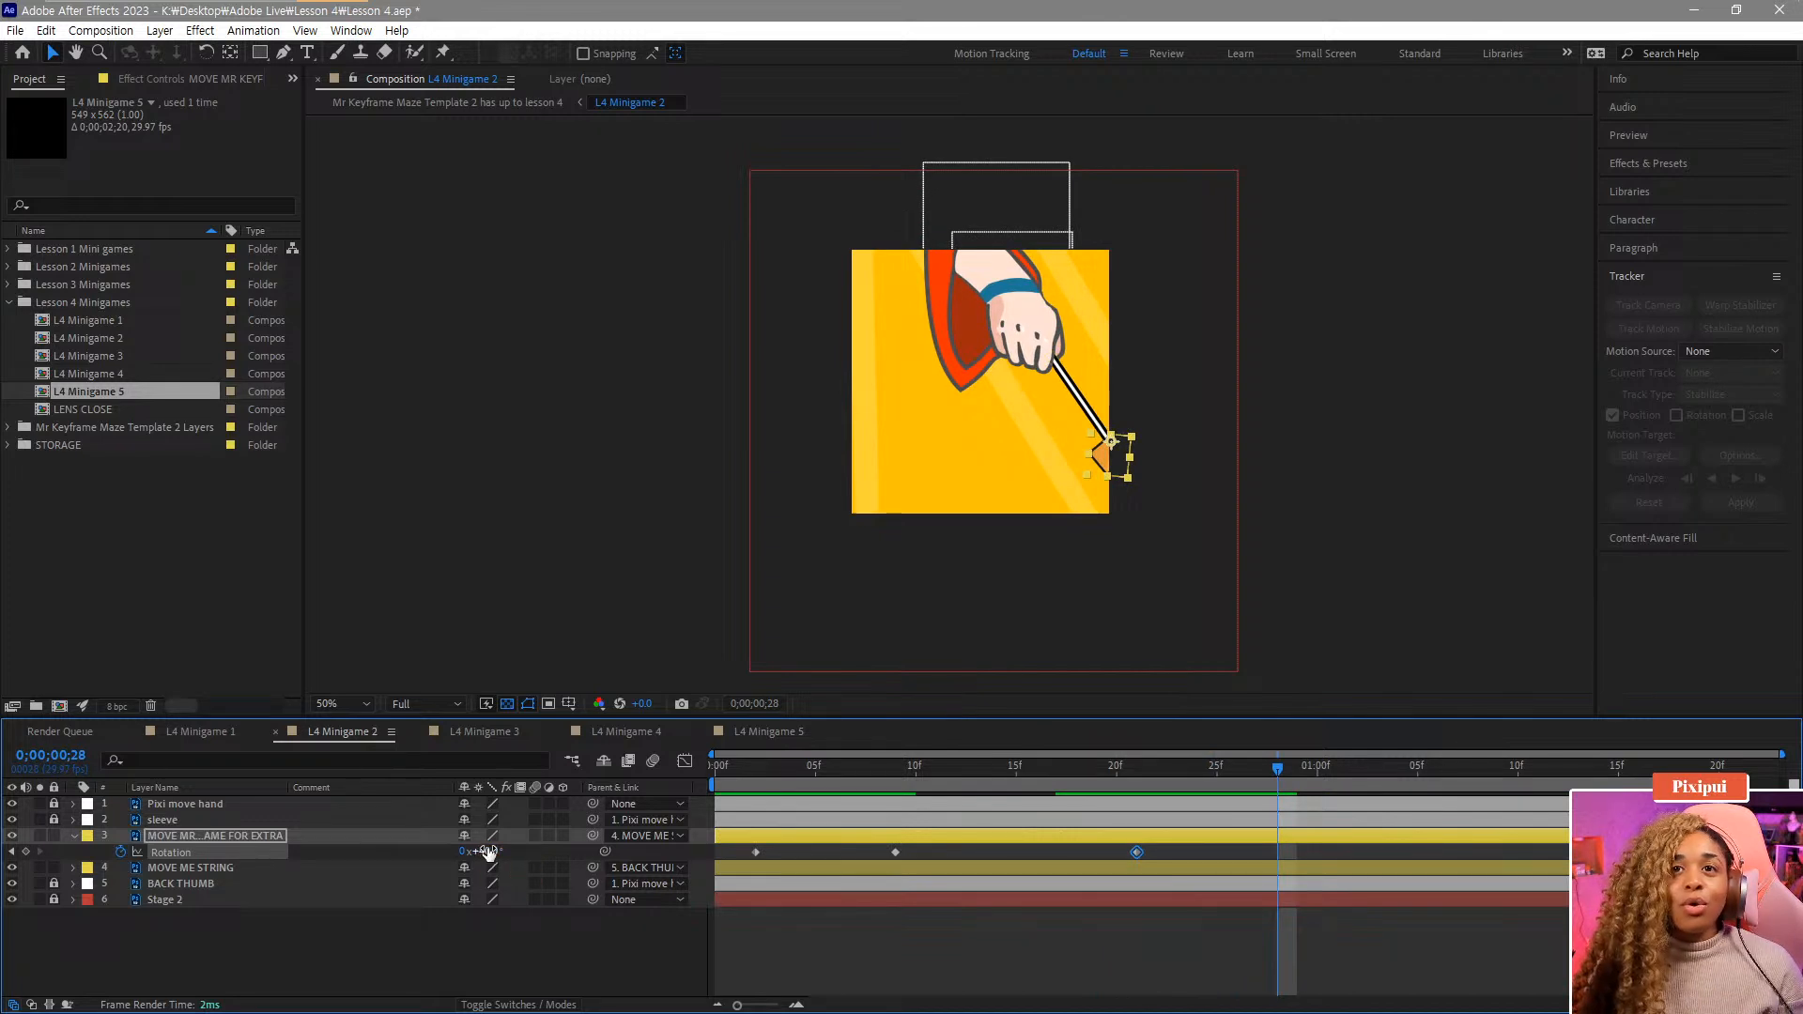
Add further Rotation keyframes for the extra layer at 1:00 and at 1:09 with -52°.
click(1310, 779)
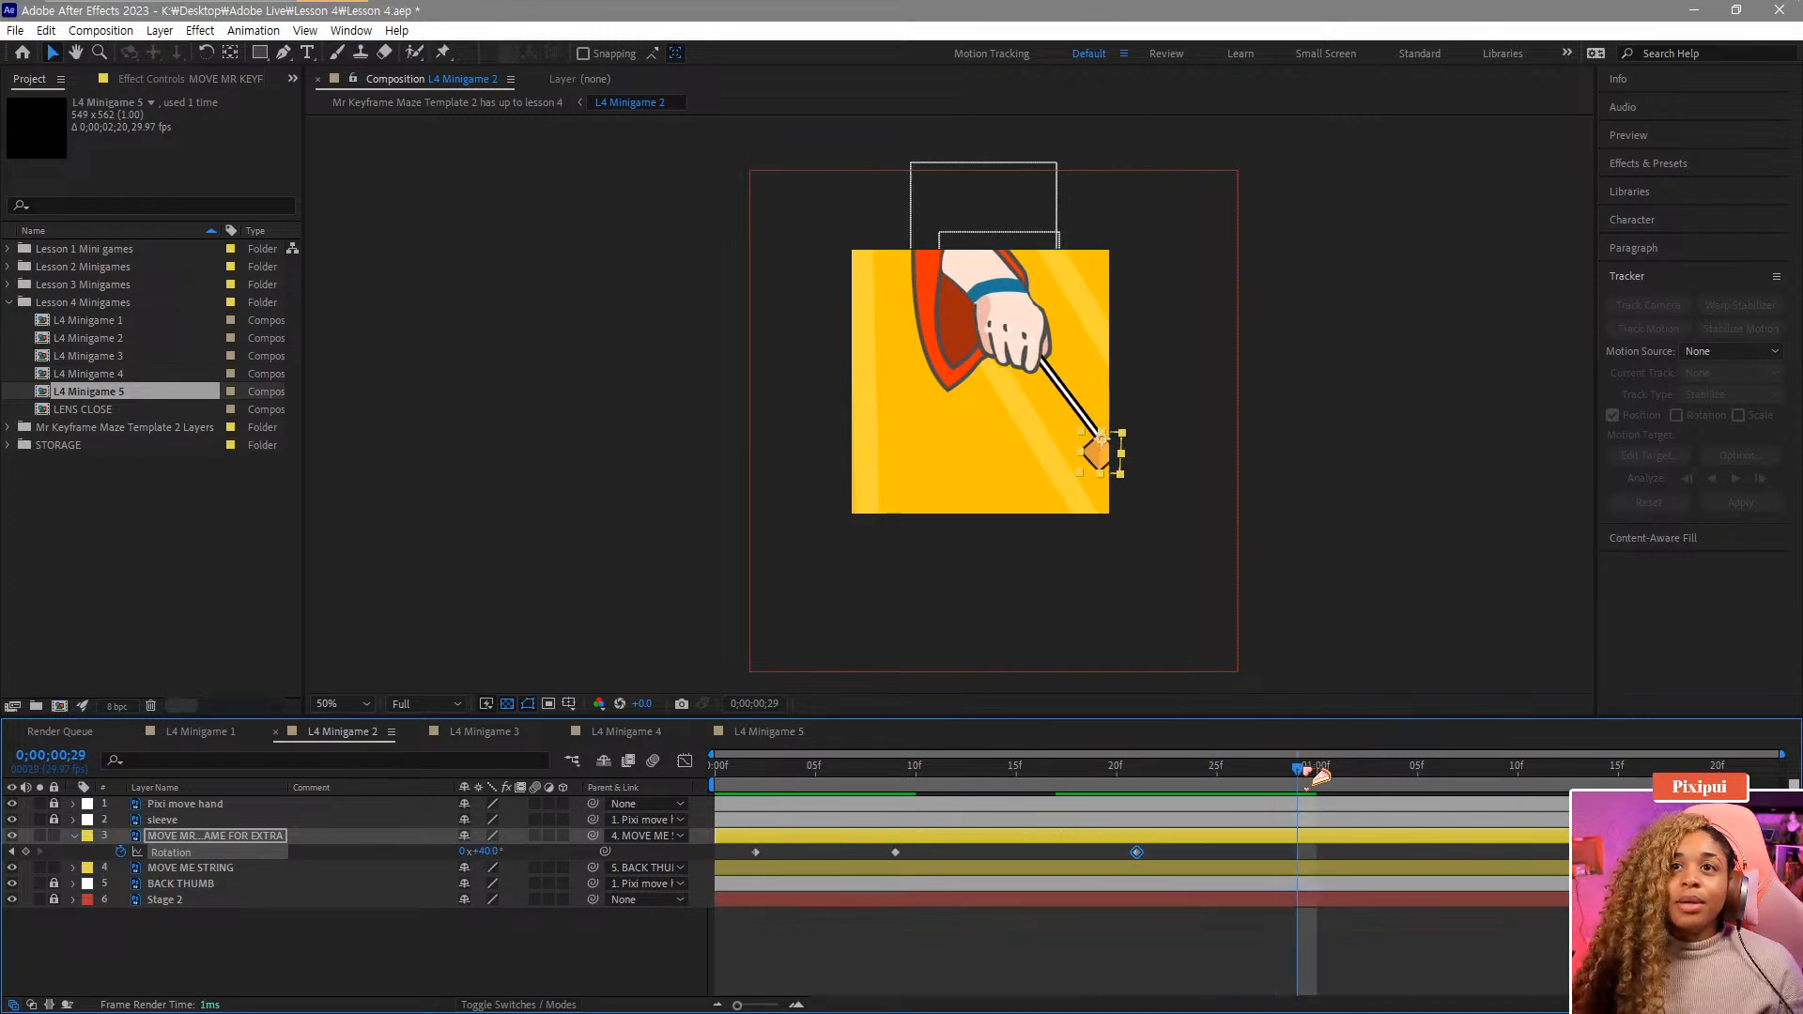
drag(1319, 775, 1338, 773)
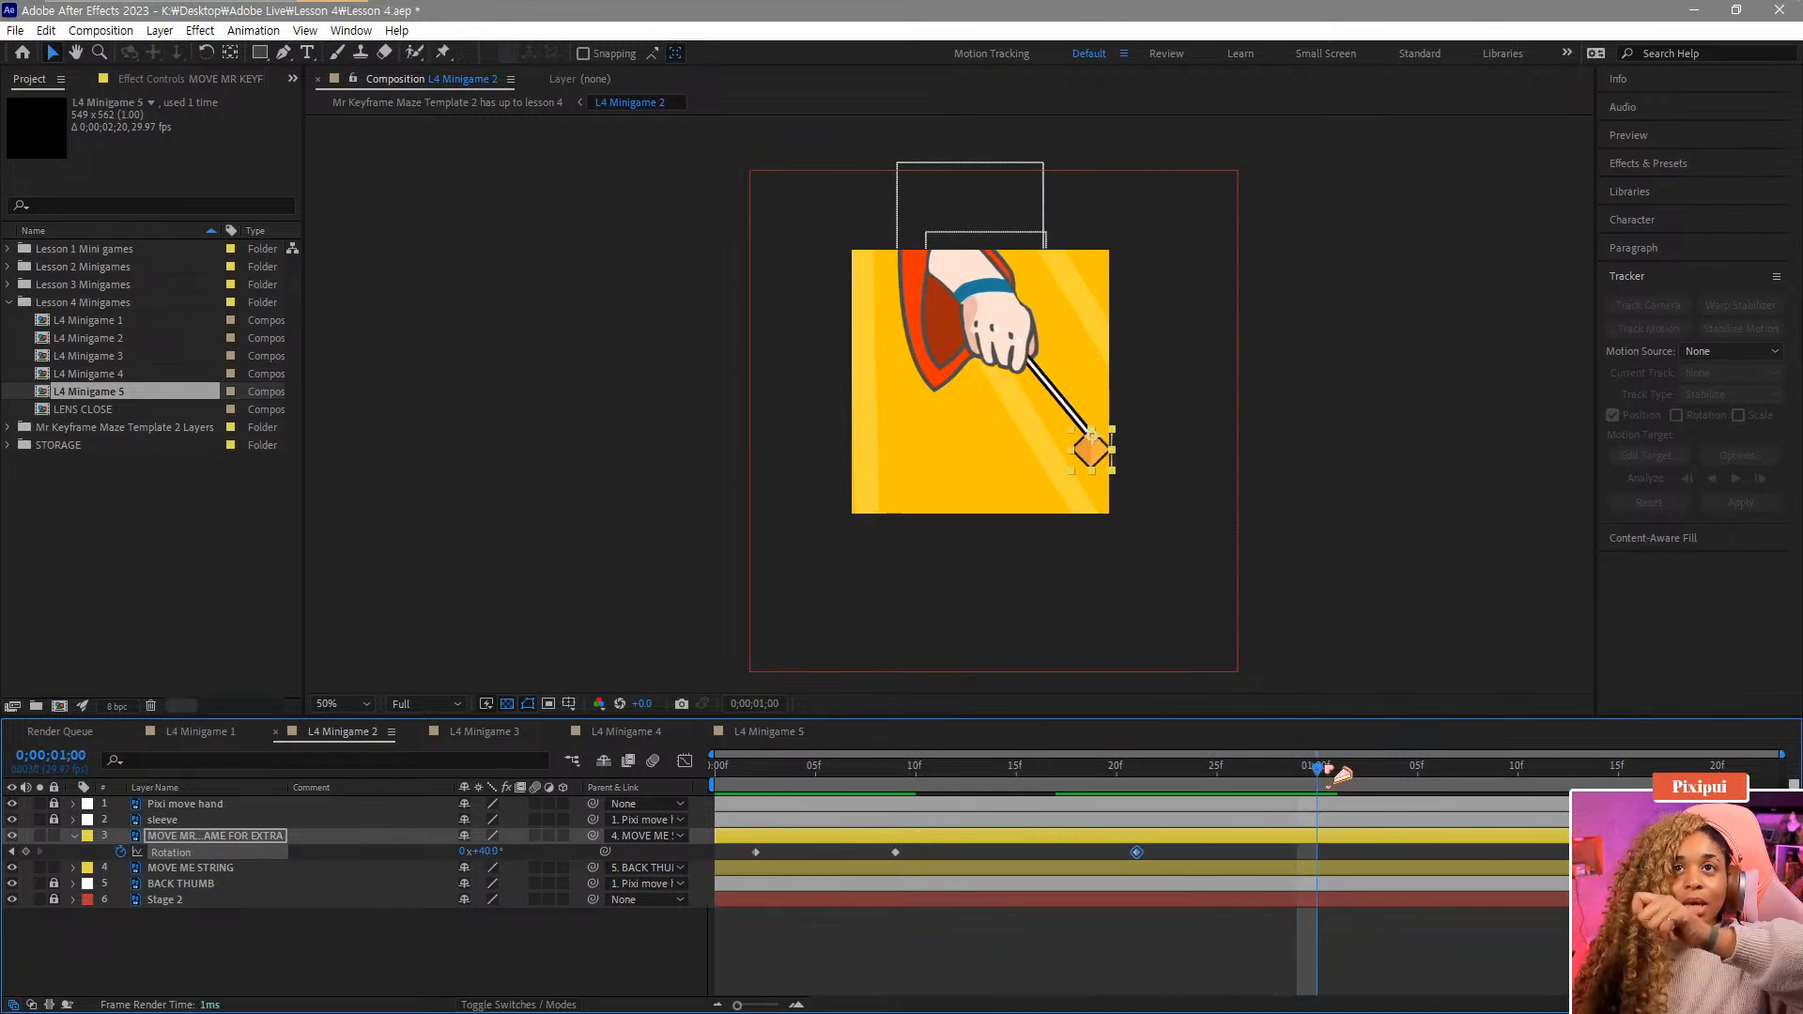
drag(481, 851, 446, 870)
drag(1164, 772, 1500, 806)
drag(472, 852, 587, 850)
Scrub and play back the extra layer's swing to review it.
drag(1328, 776, 1718, 768)
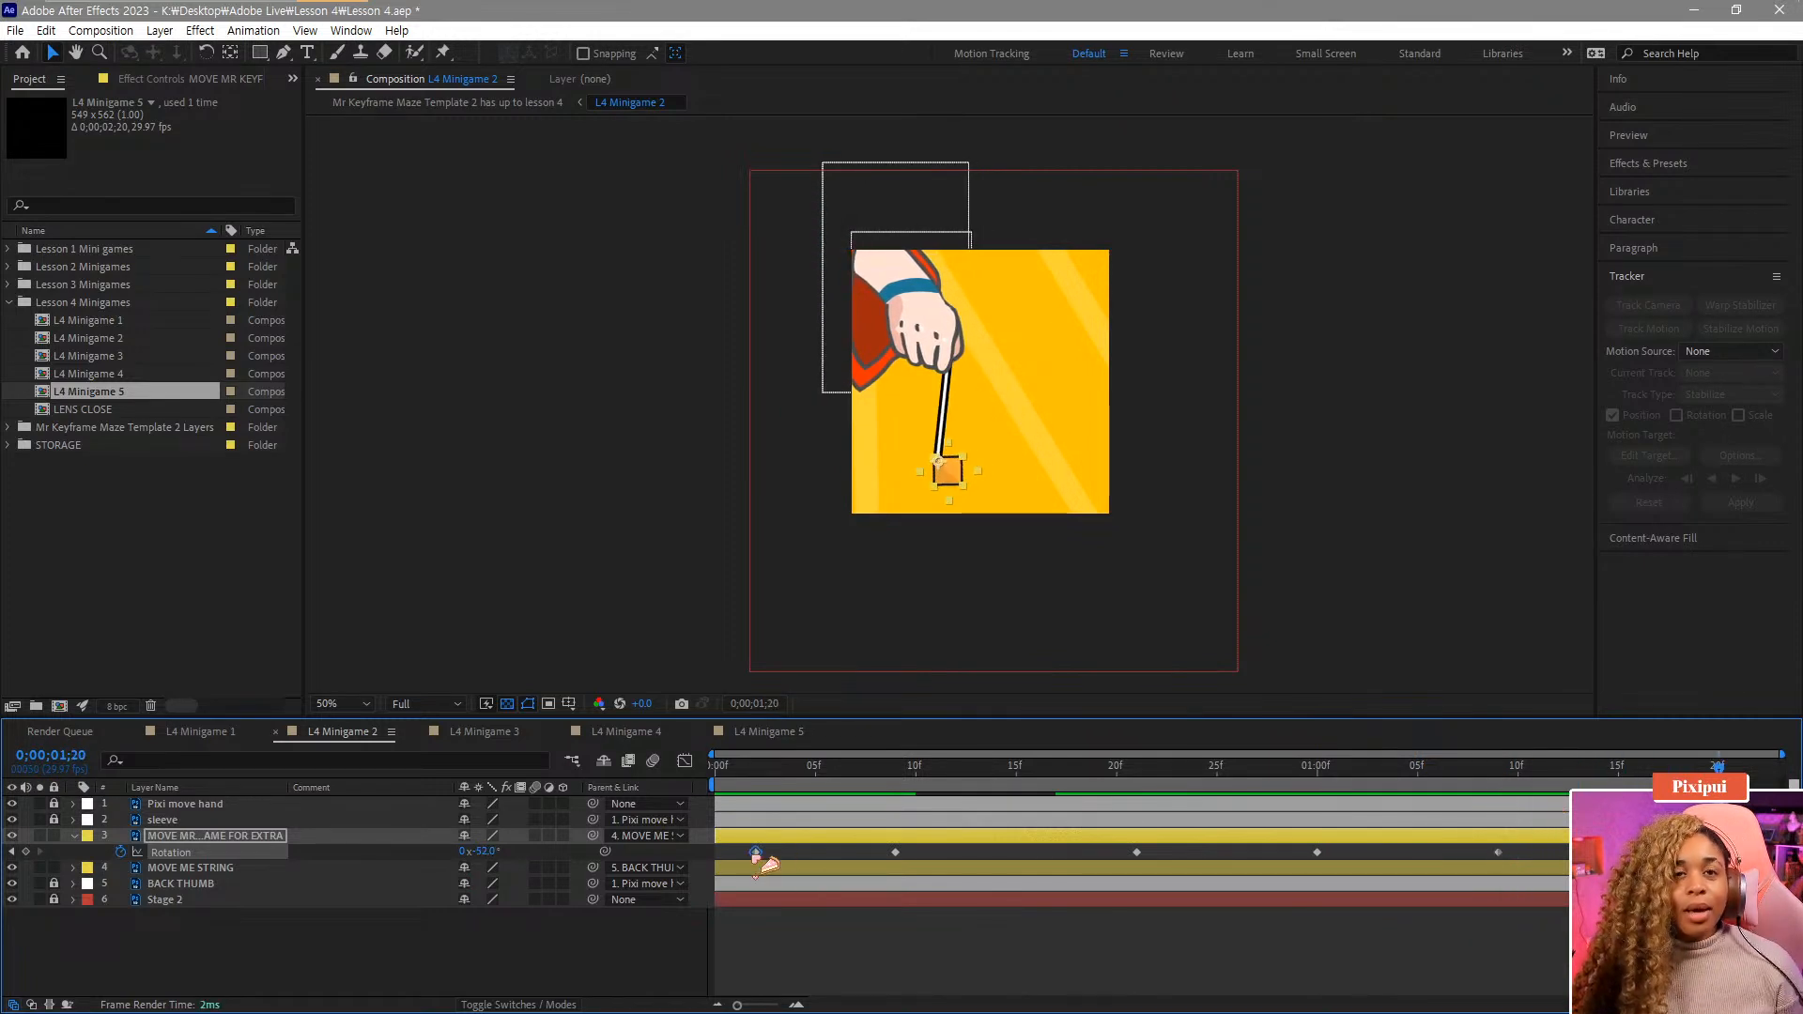
click(1462, 770)
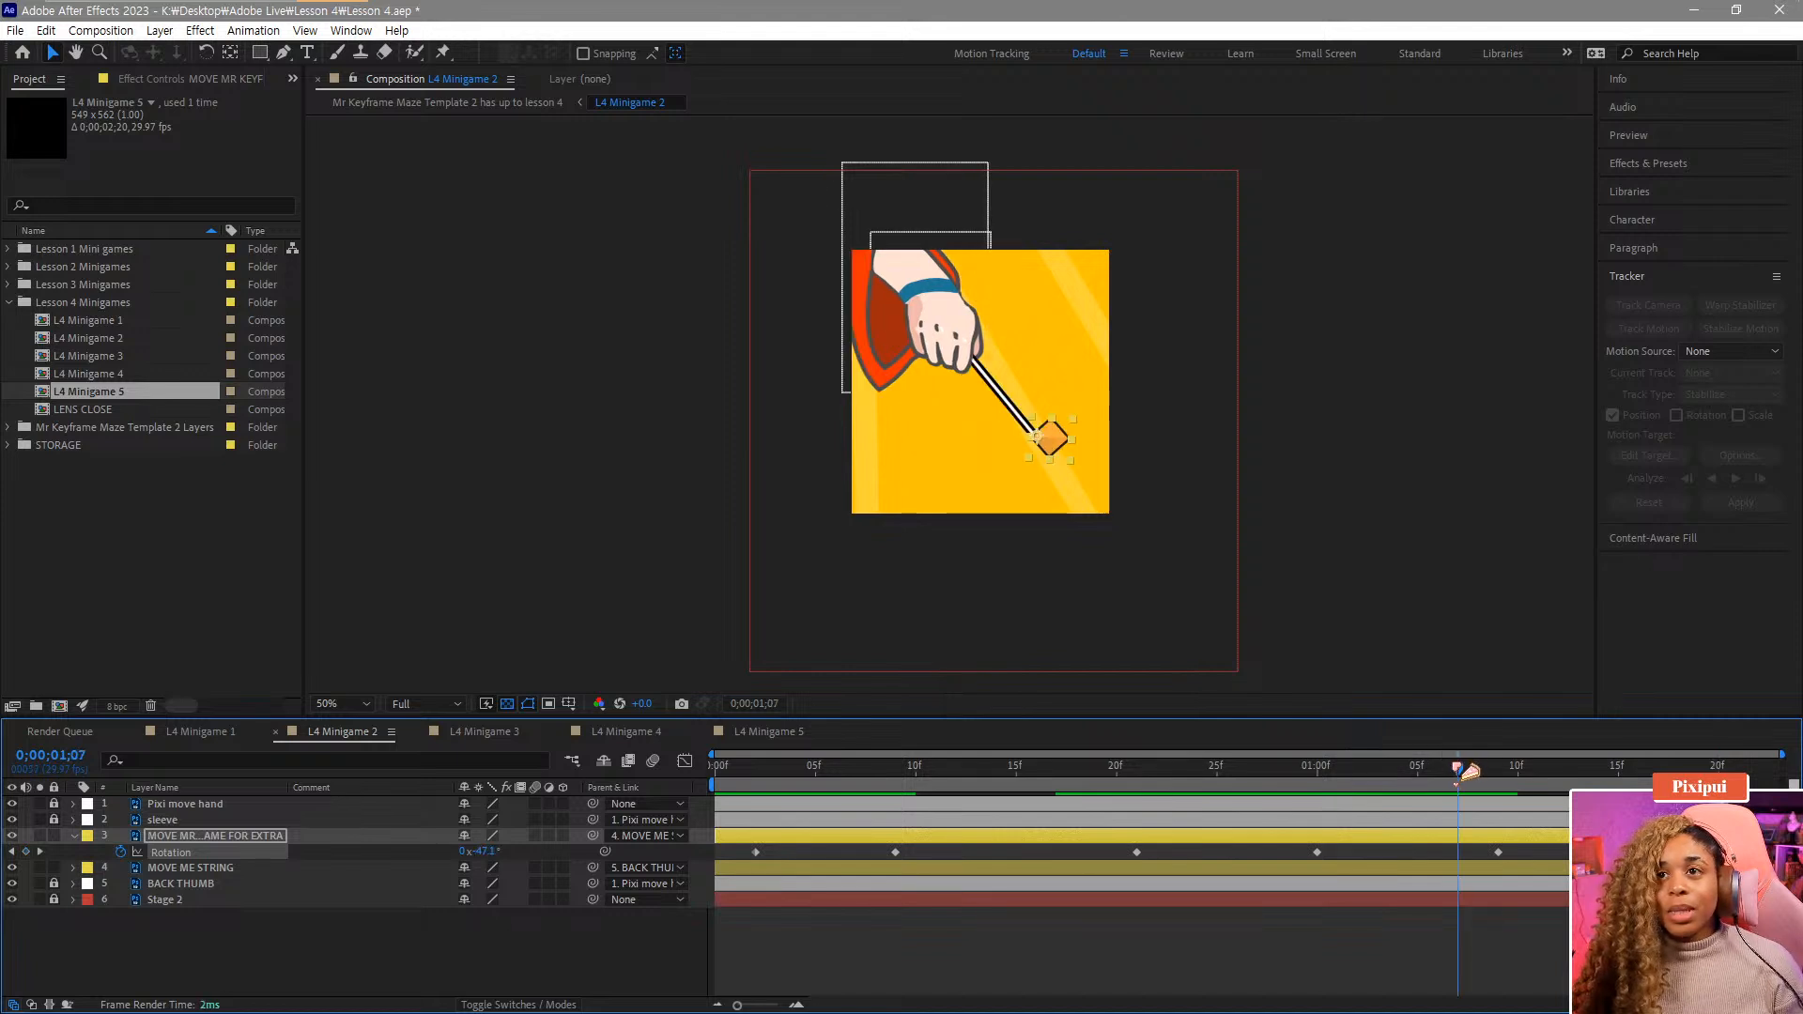
drag(1461, 770, 1758, 770)
key(space)
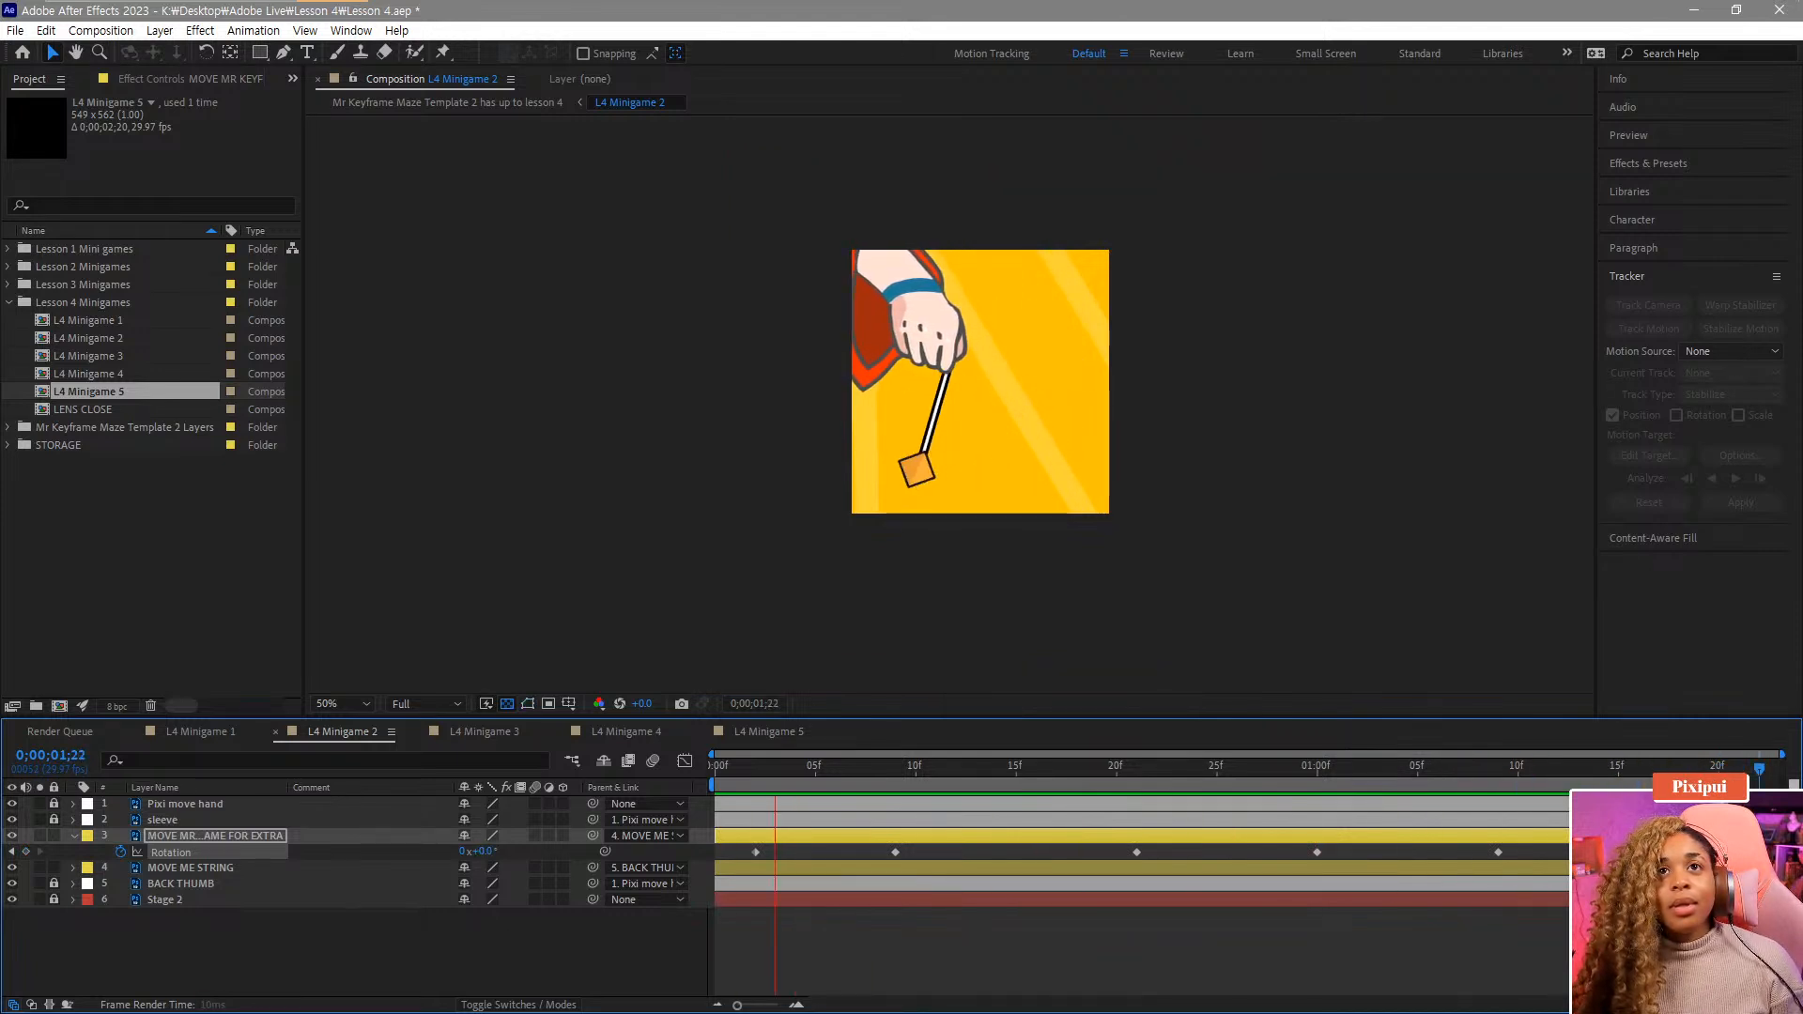
click(1602, 771)
key(space)
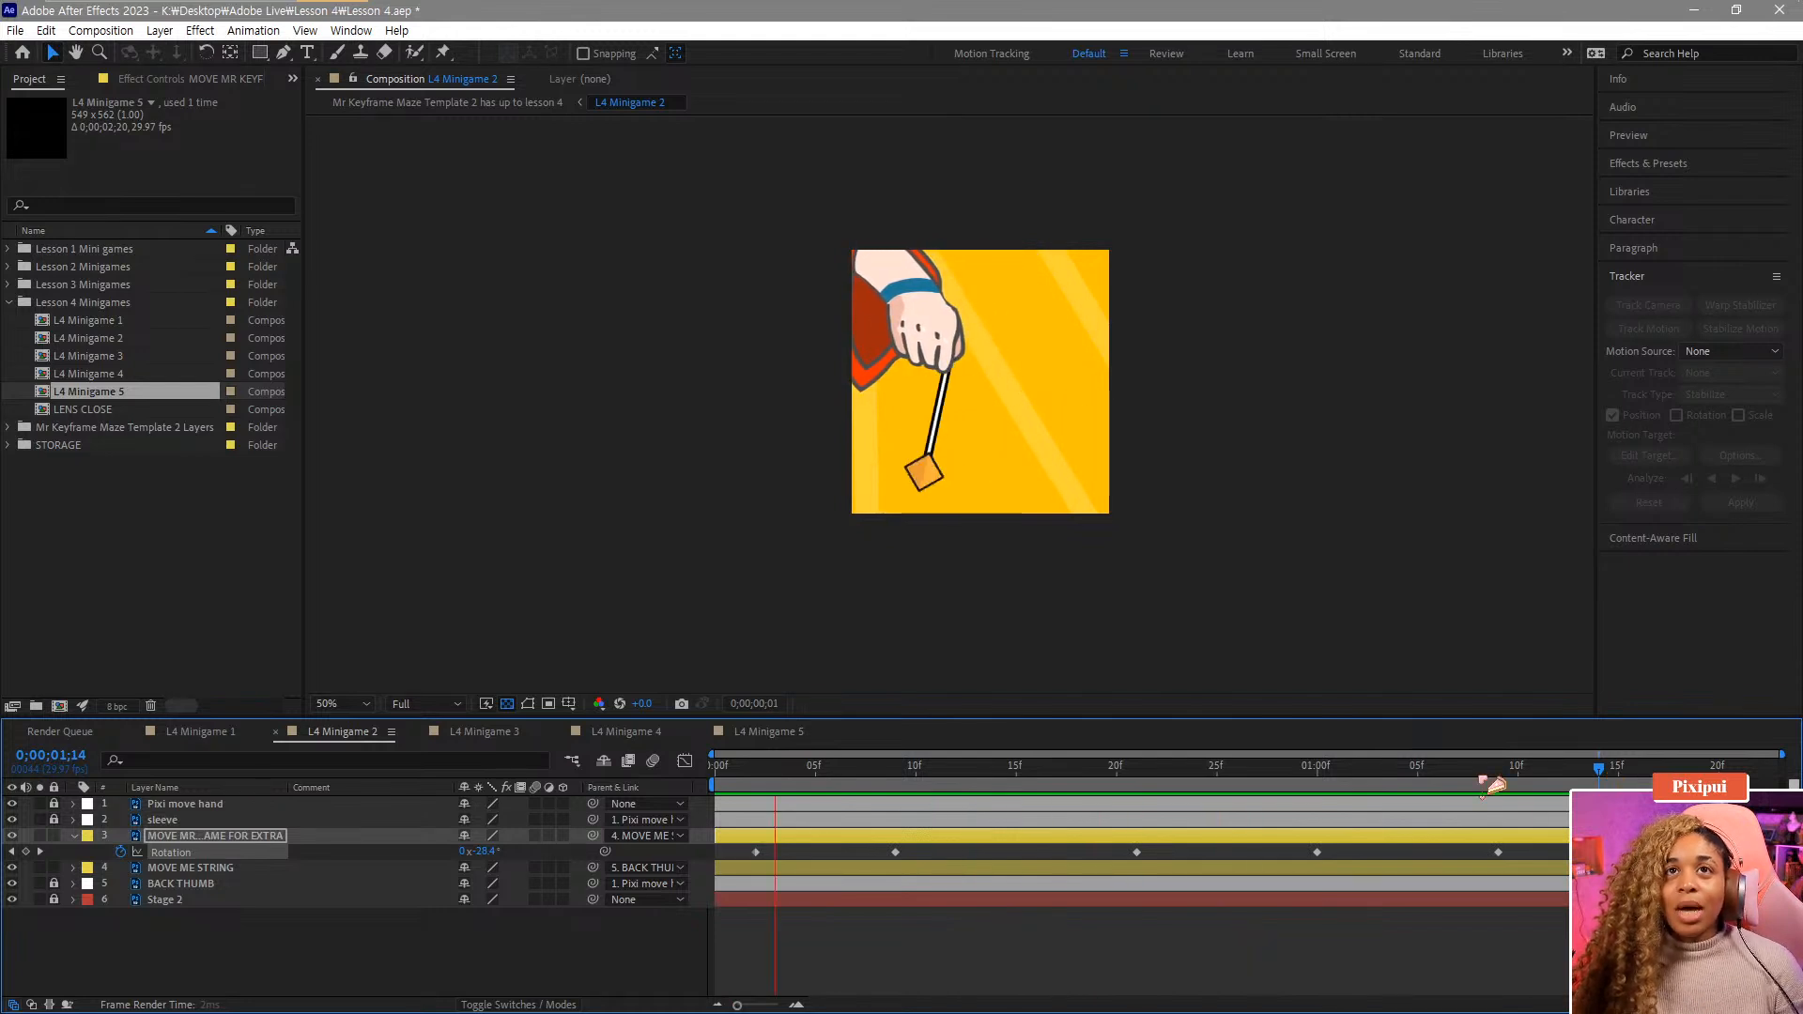
Set the Pixi move hand layer's X Position to 209.7 at frame 25.
key(space)
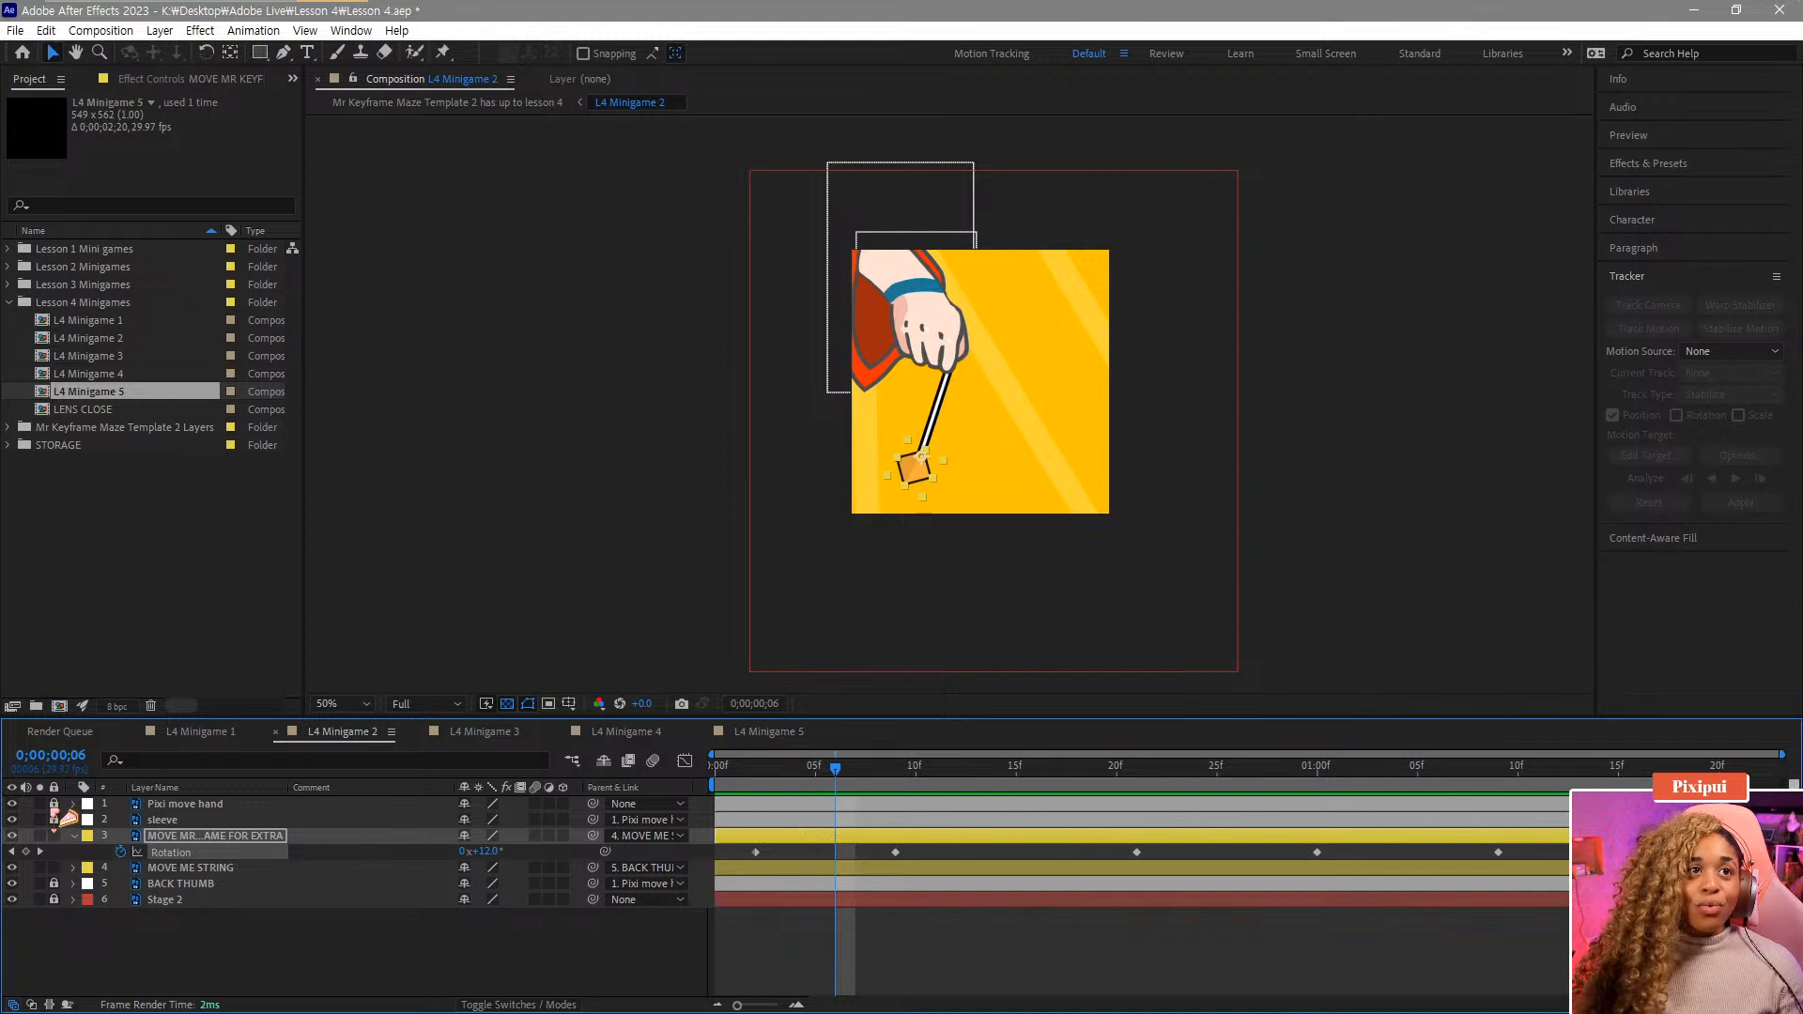
click(52, 806)
click(73, 804)
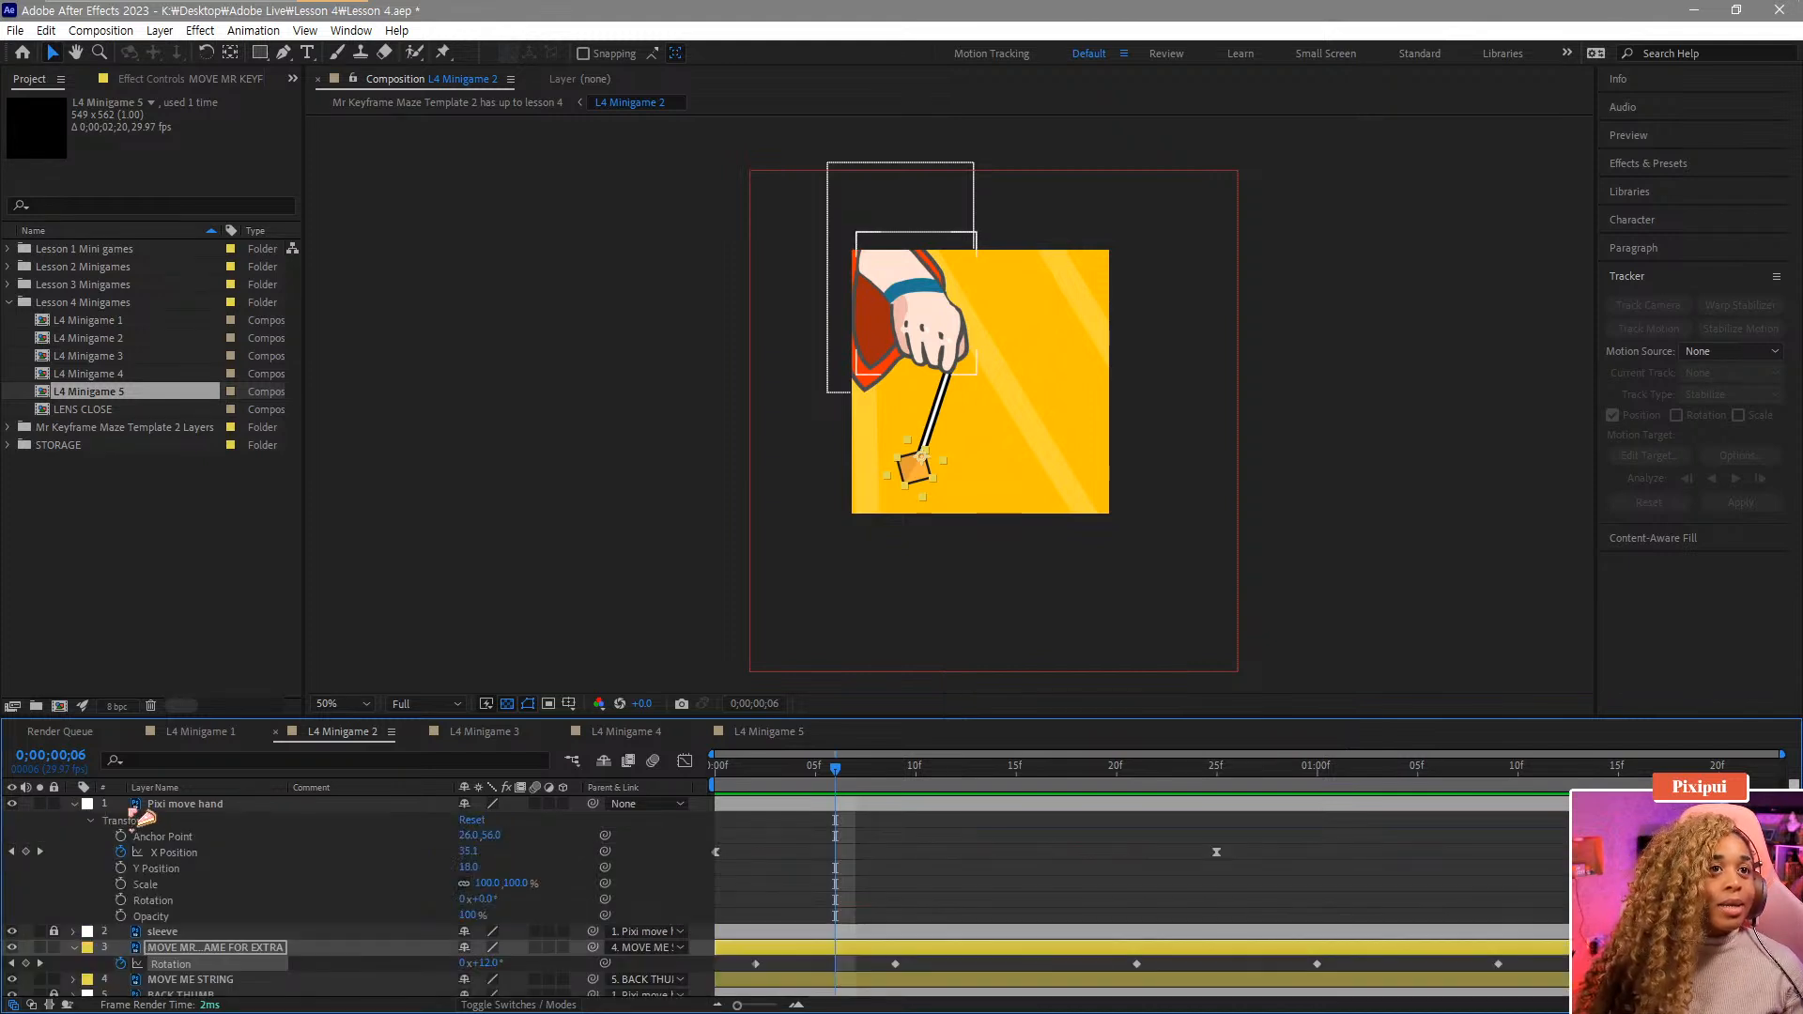
click(178, 853)
click(1221, 782)
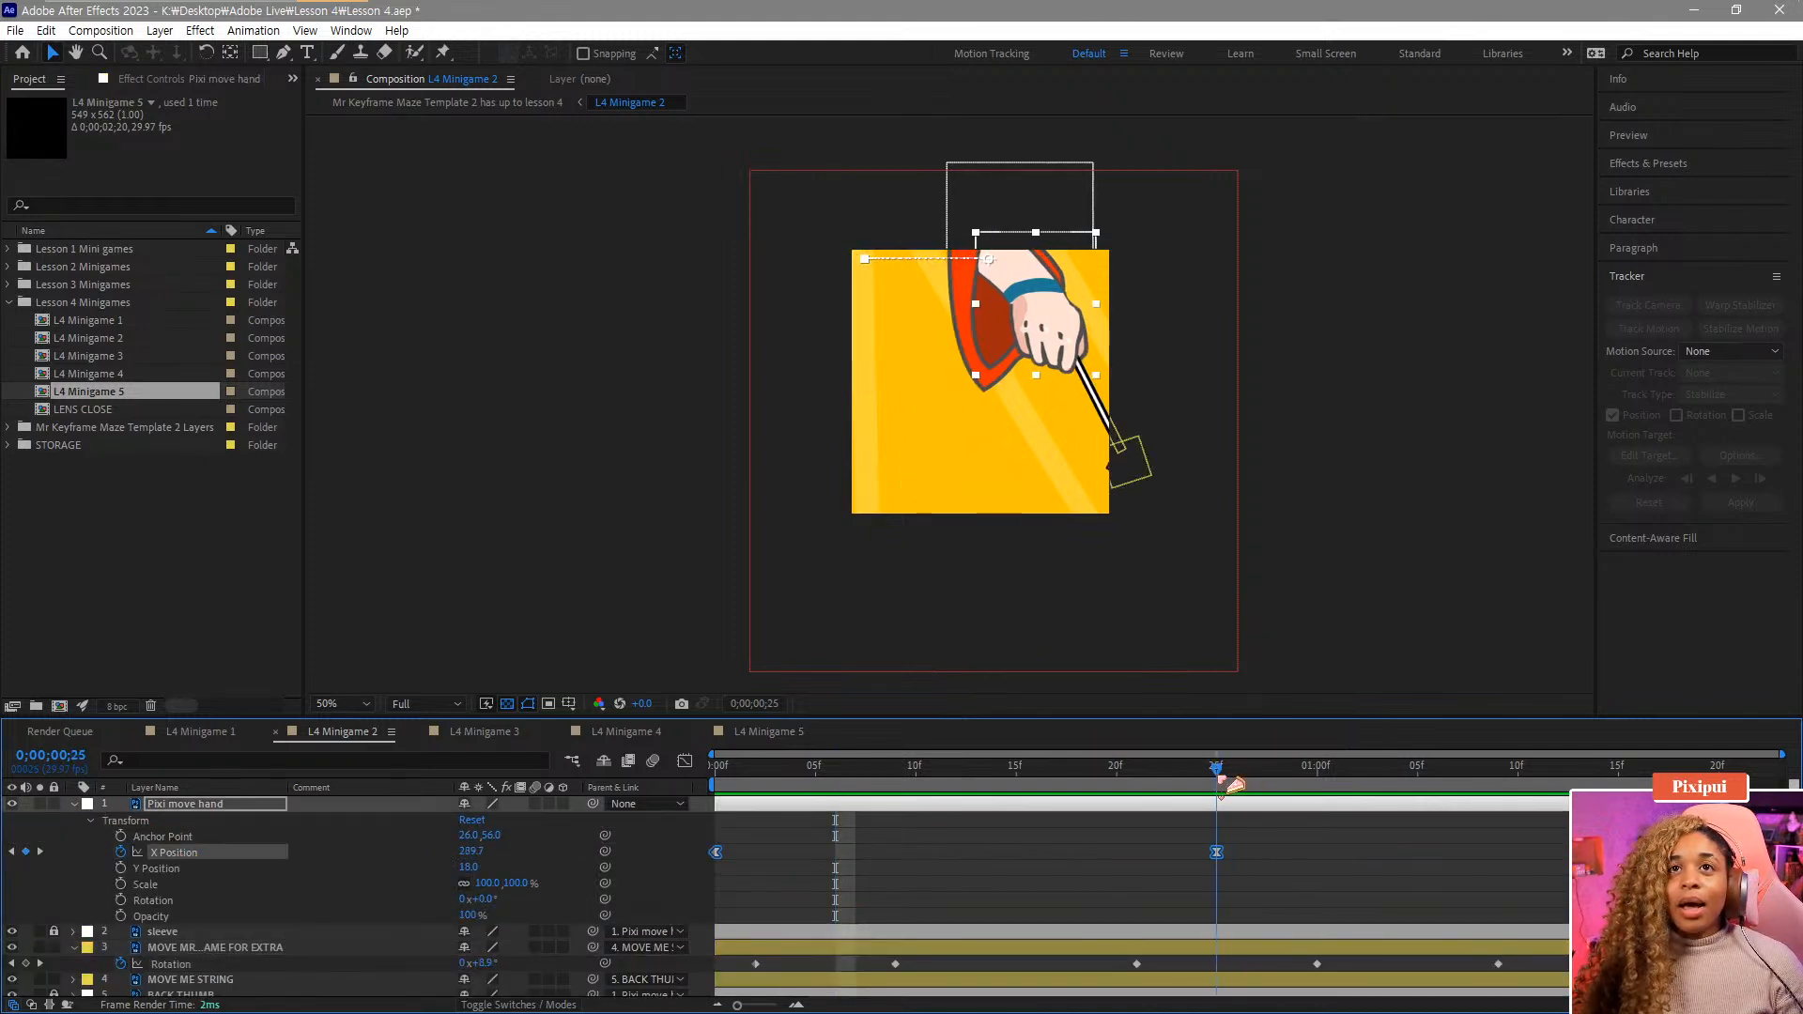
mouse_move(1235, 785)
mouse_down()
mouse_move(1479, 787)
mouse_move(1312, 789)
mouse_move(1235, 815)
mouse_up()
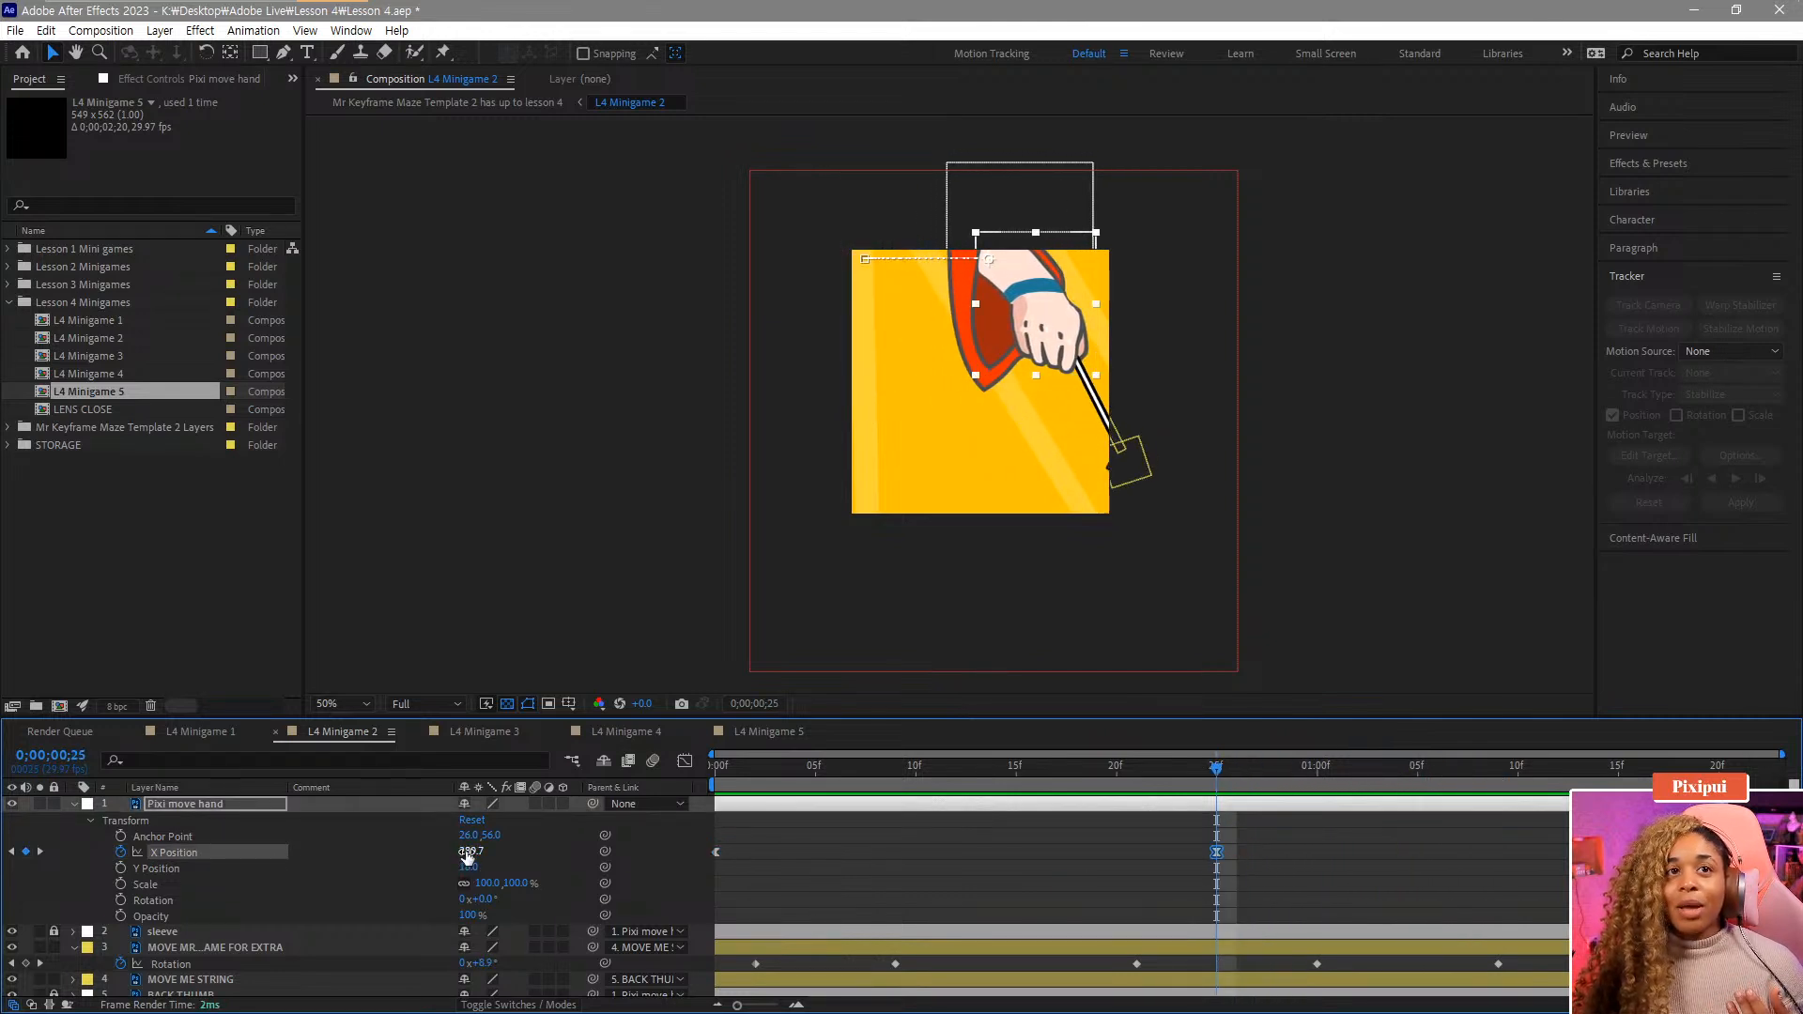
drag(462, 852, 400, 861)
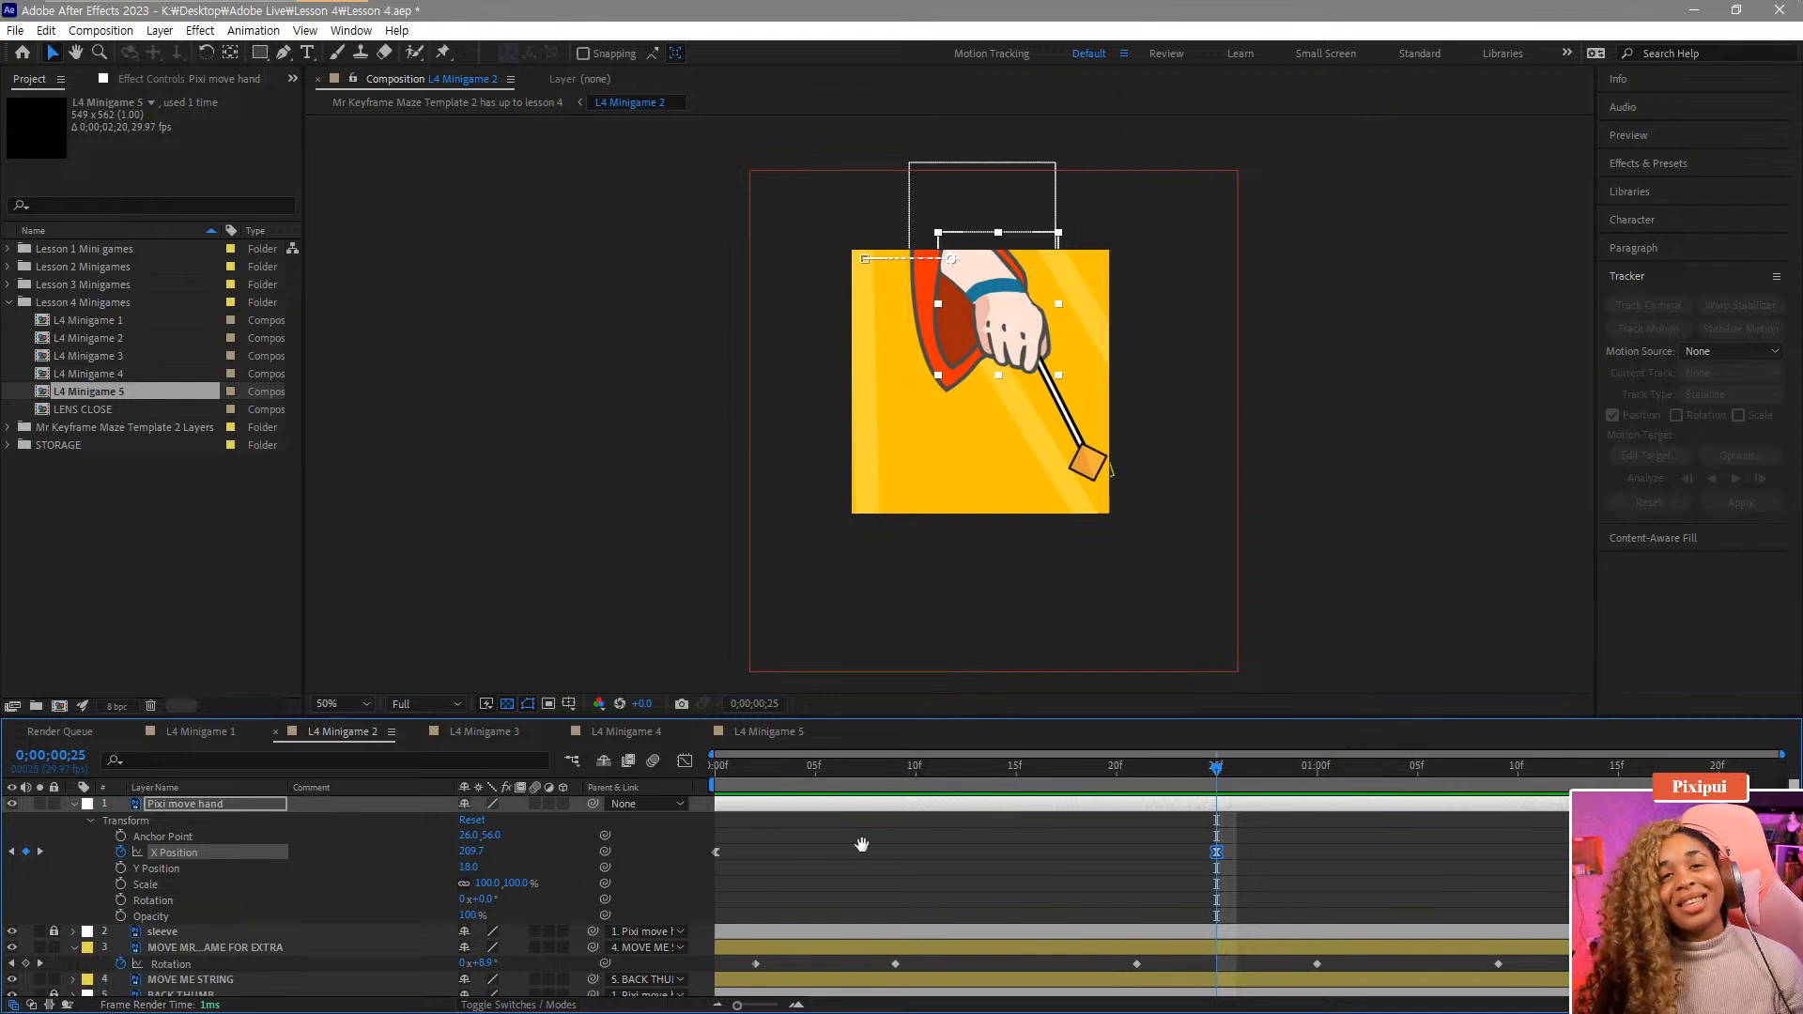
Play back the animation, then collapse and lock the hand layer.
key(space)
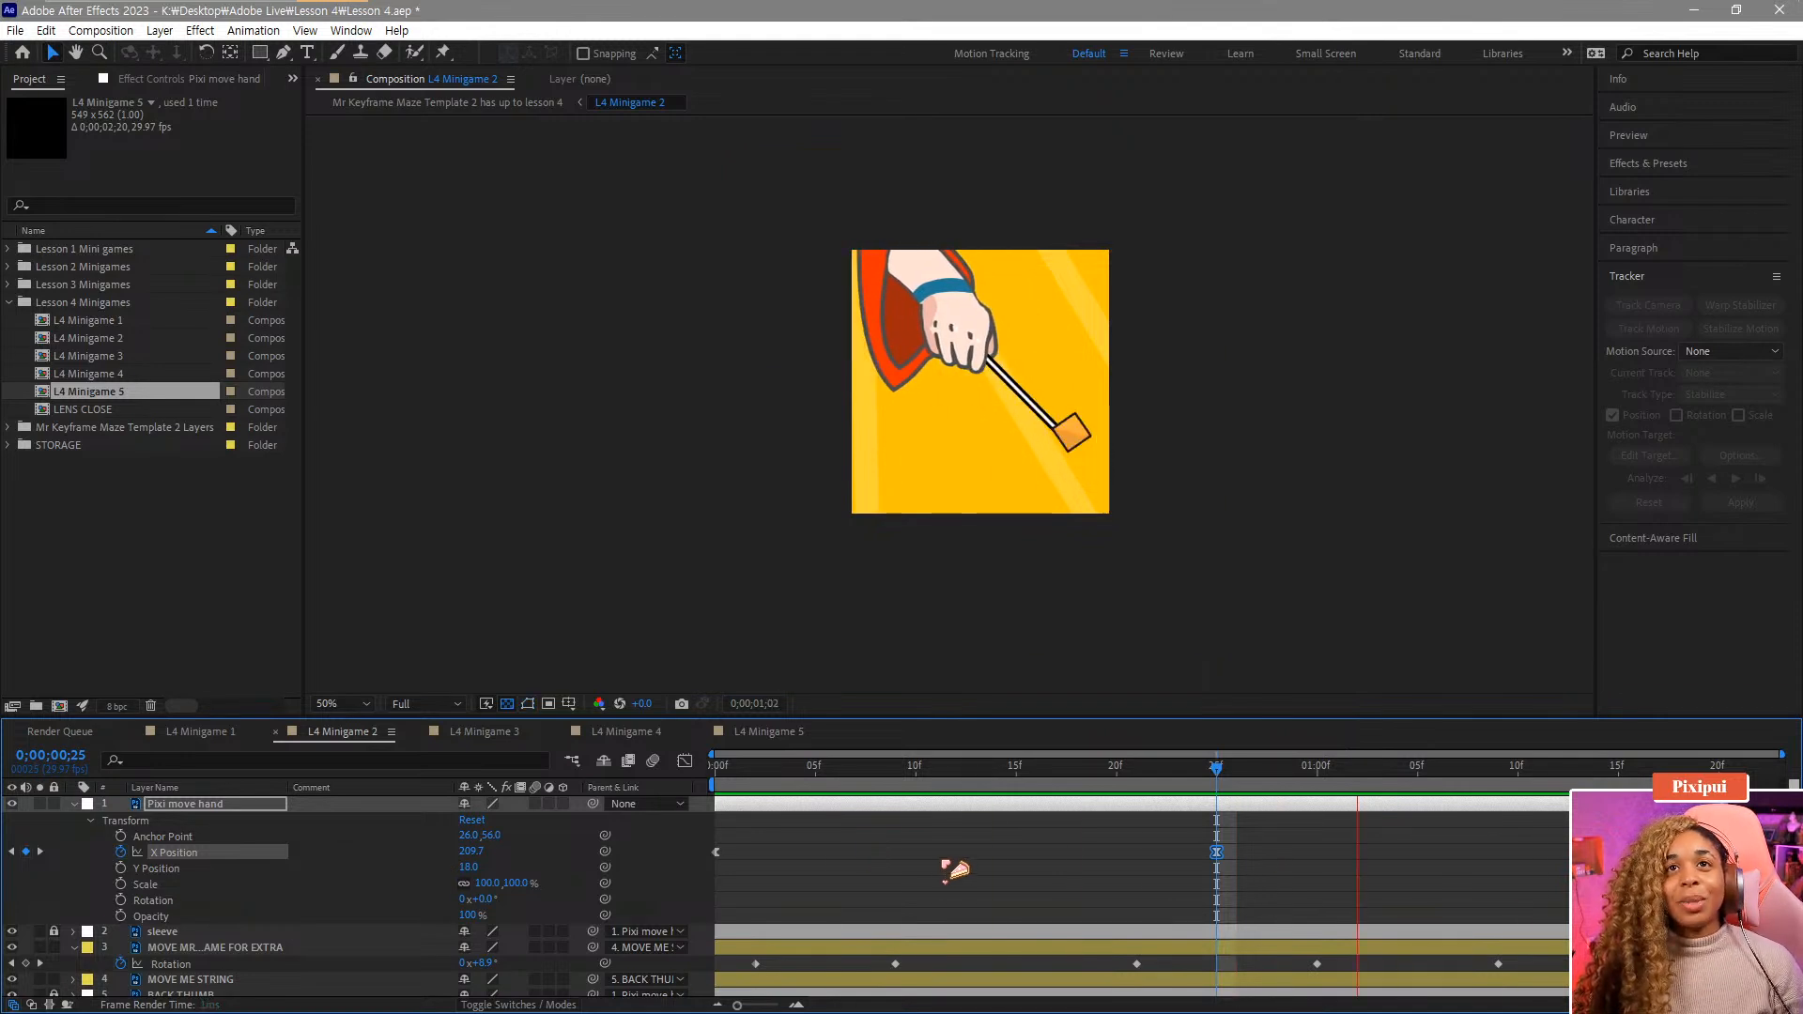
click(72, 805)
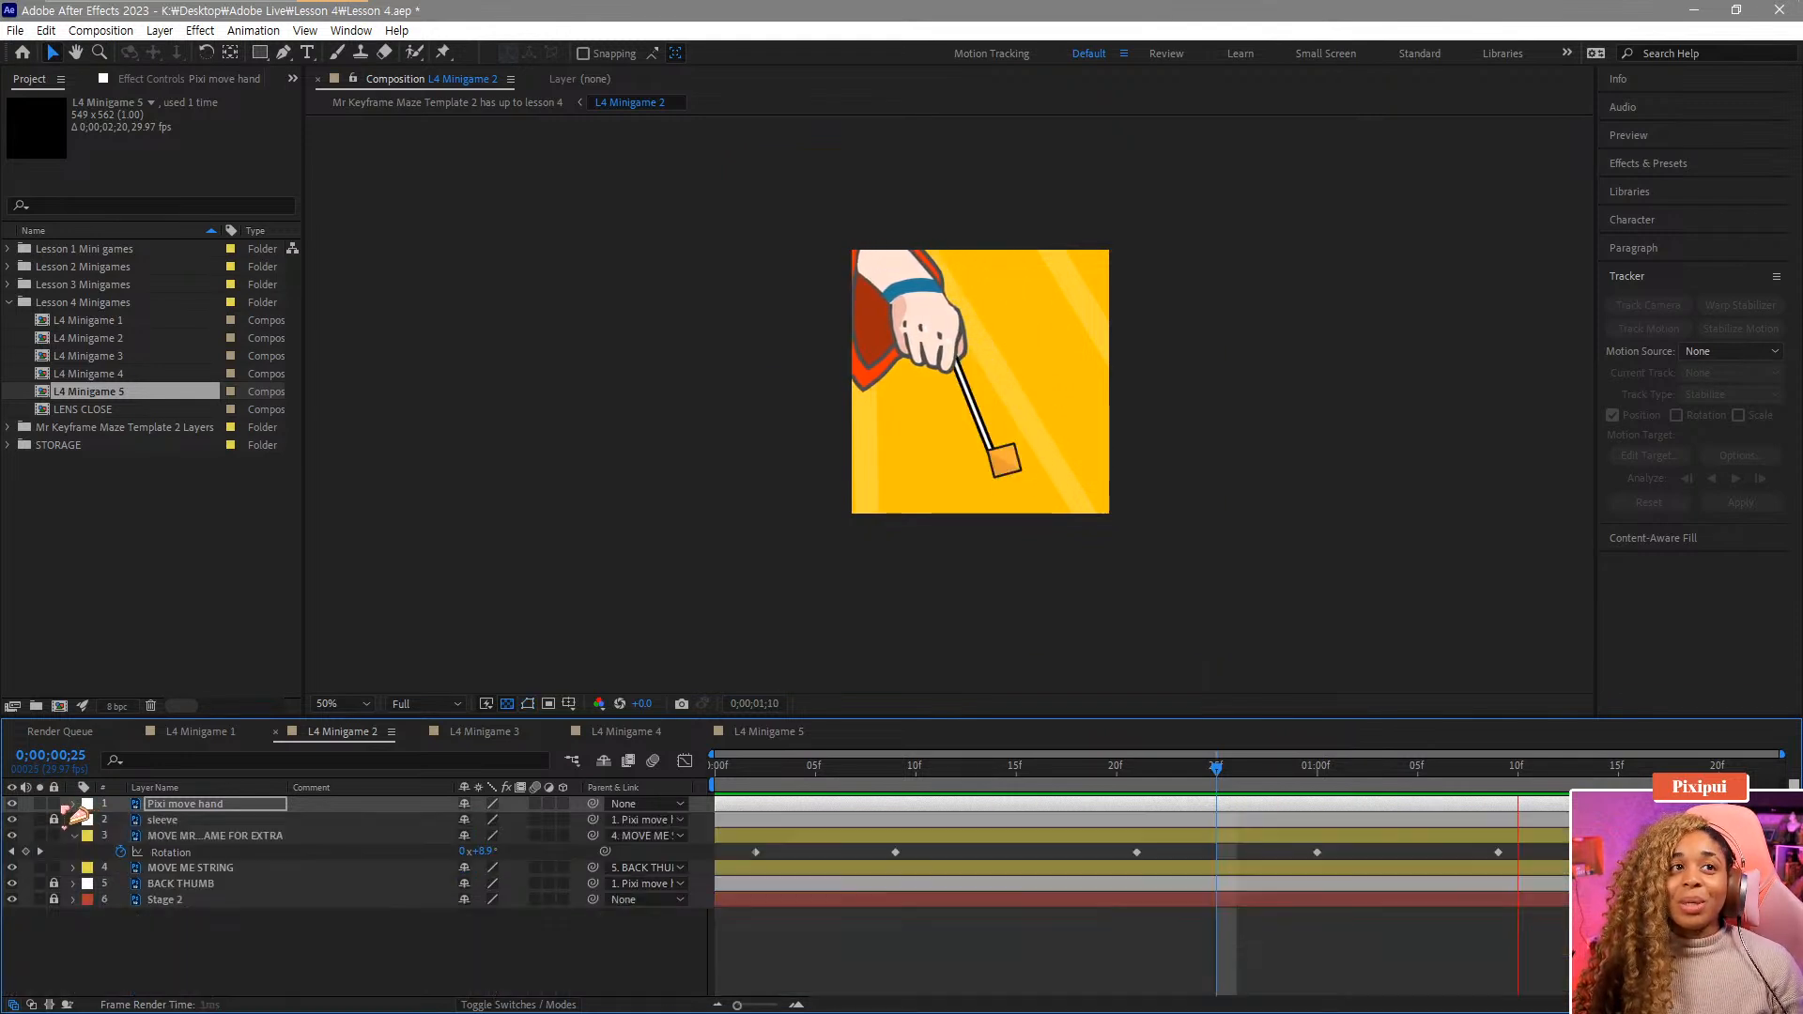
click(53, 805)
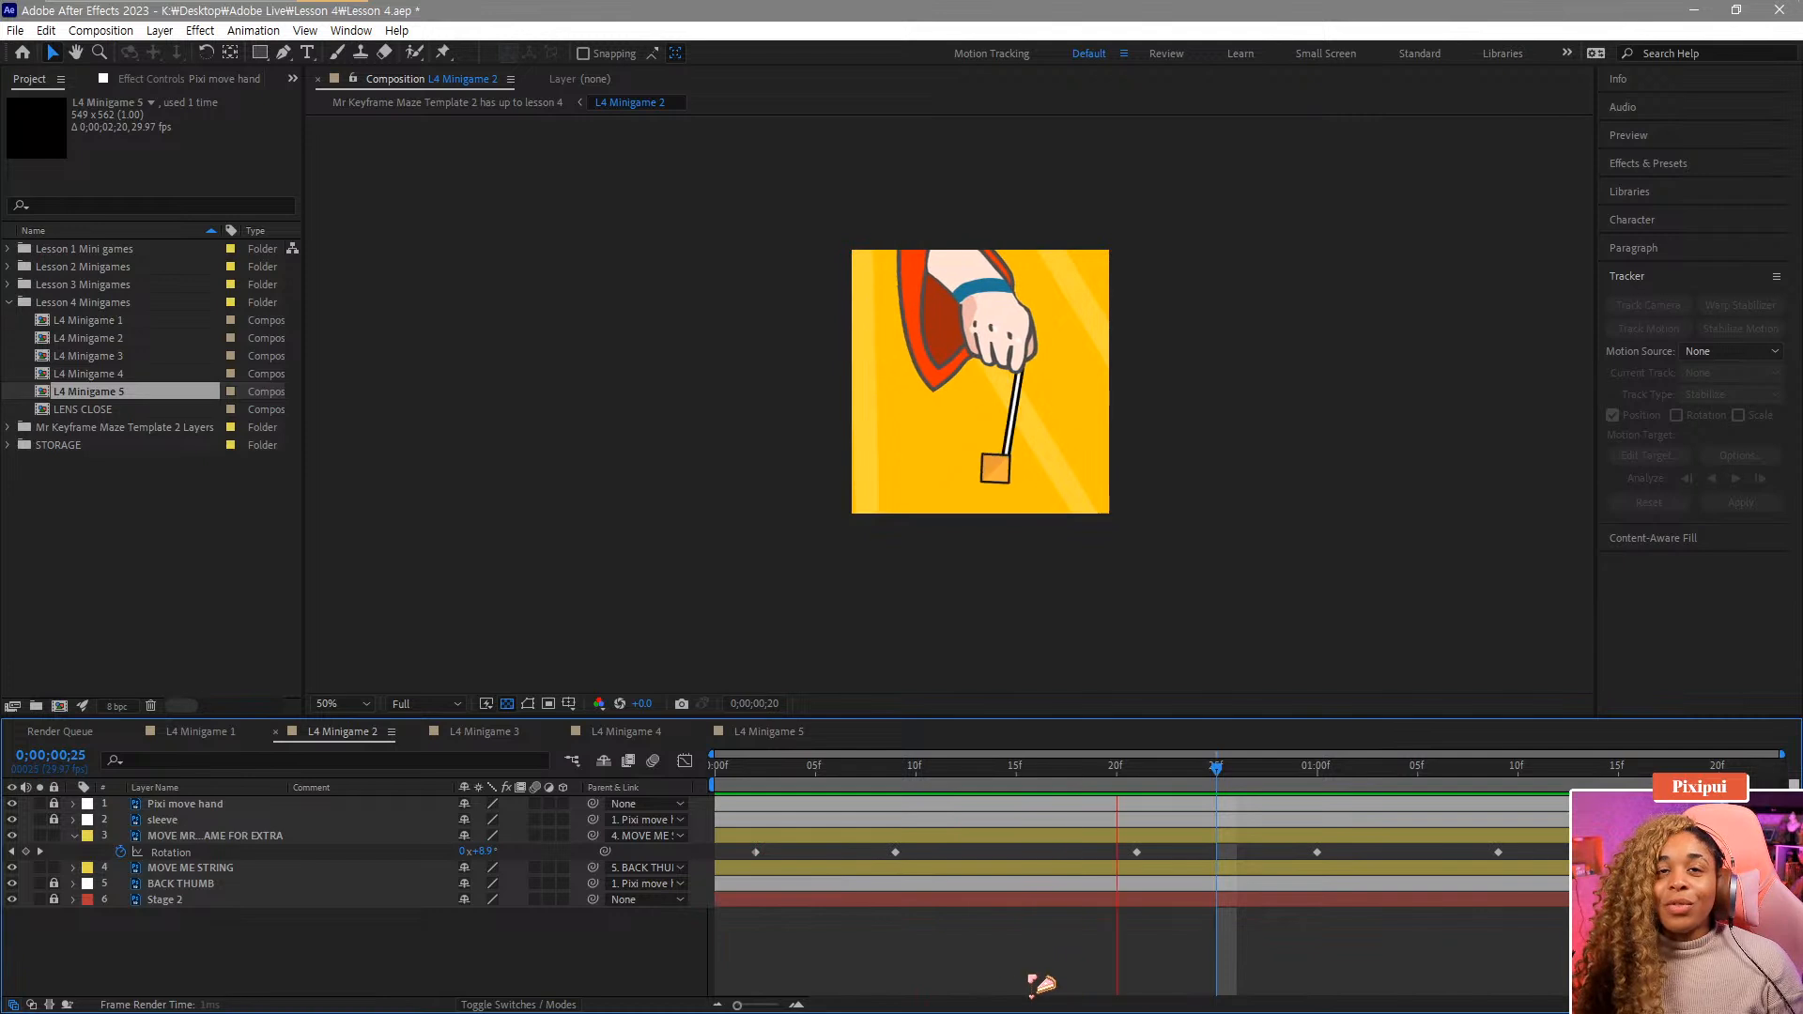
Smooth the extra layer's peak Rotation keyframe by adjusting its bezier handle in the Graph Editor.
drag(850, 772, 893, 782)
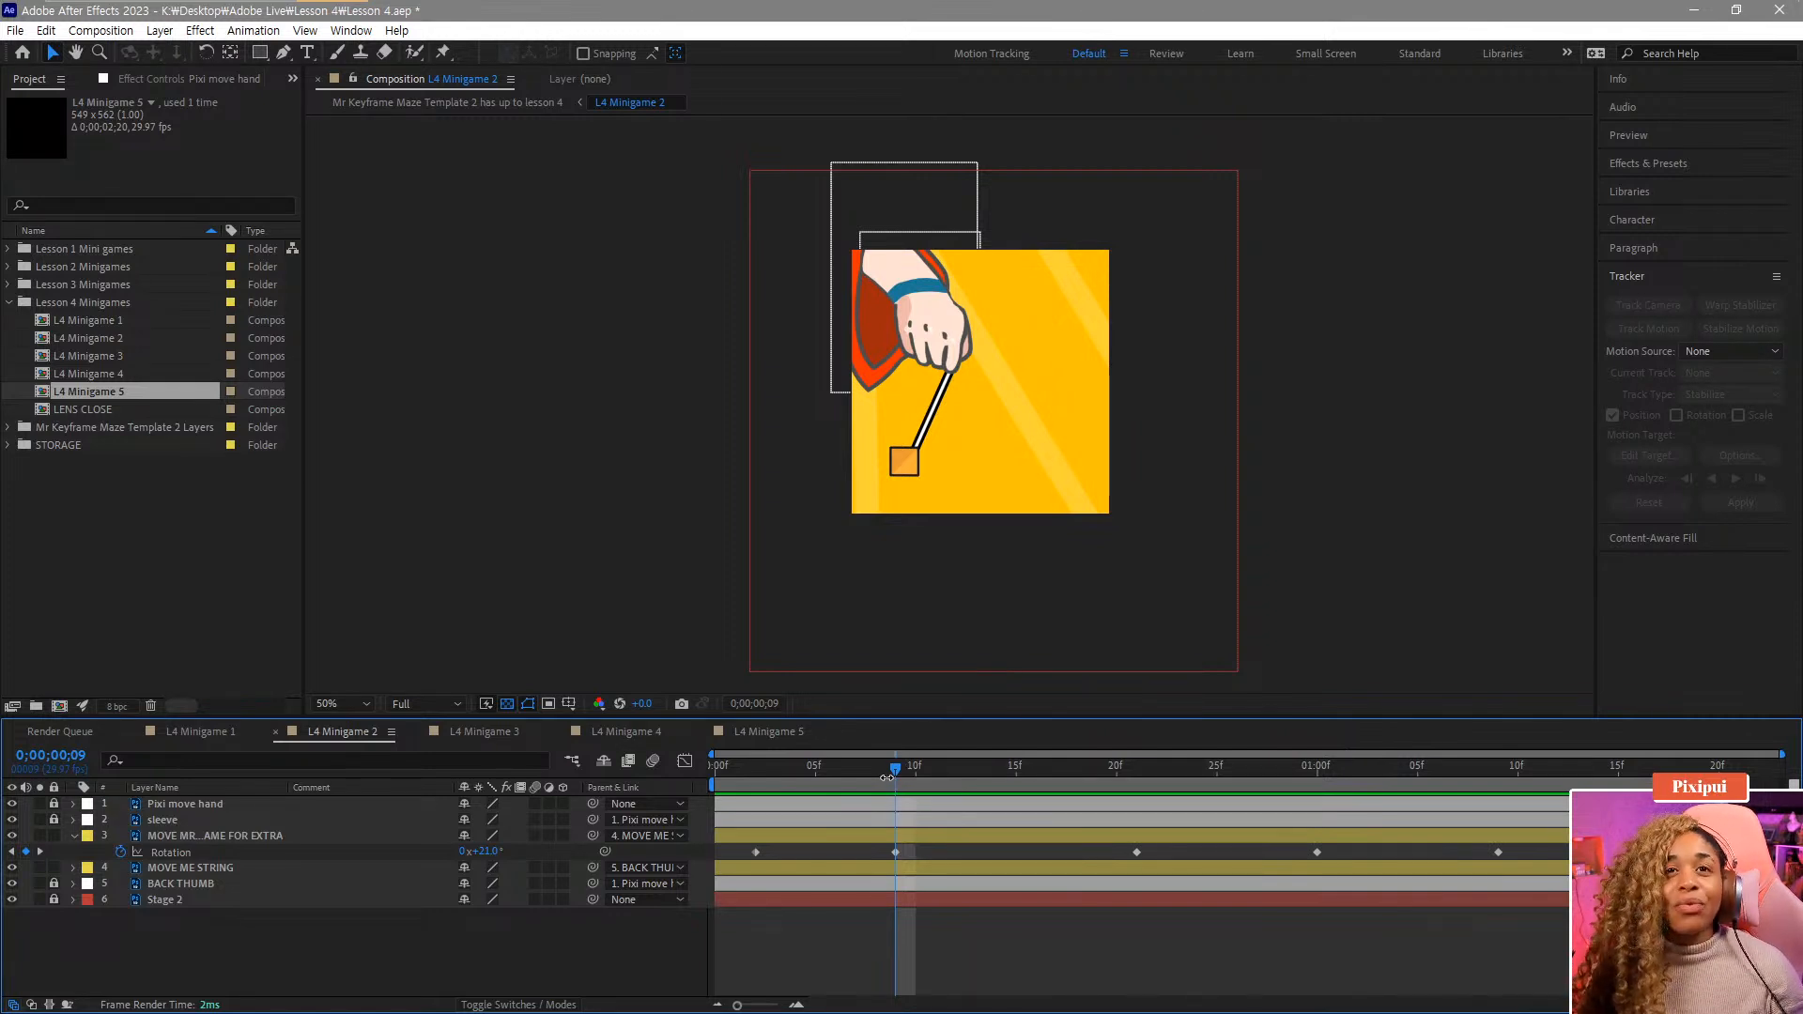
click(900, 851)
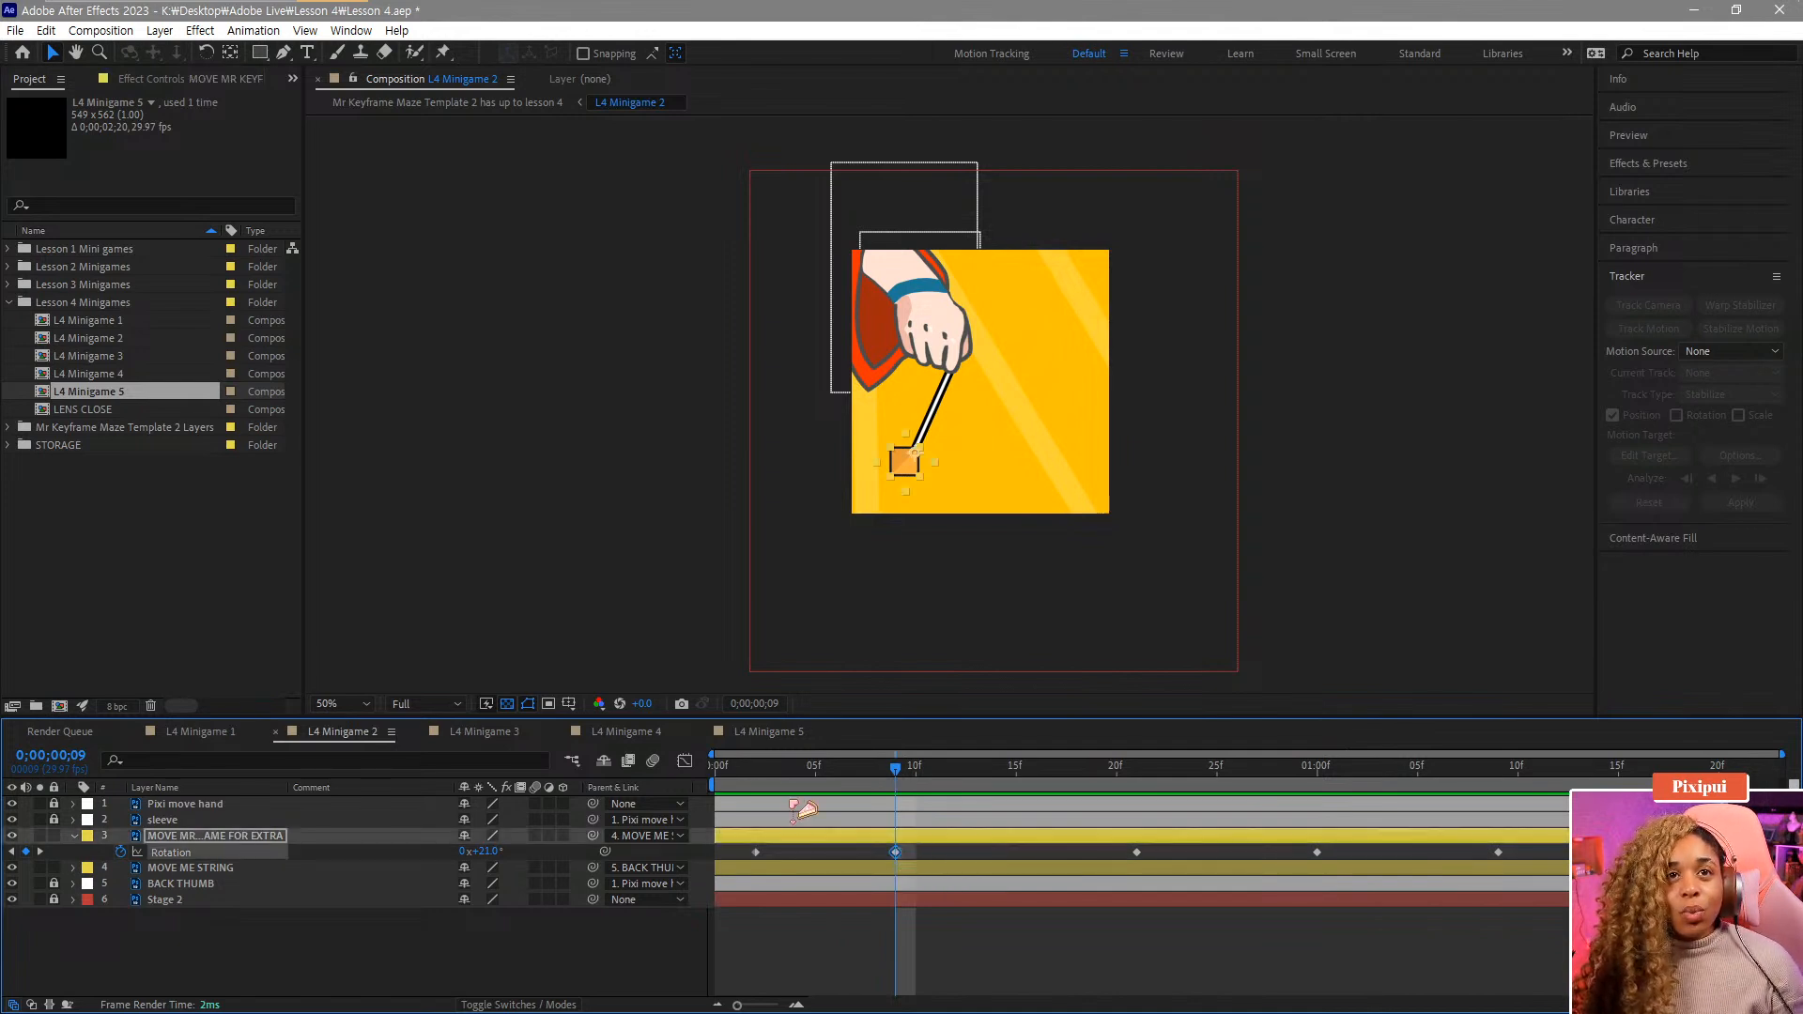
click(685, 761)
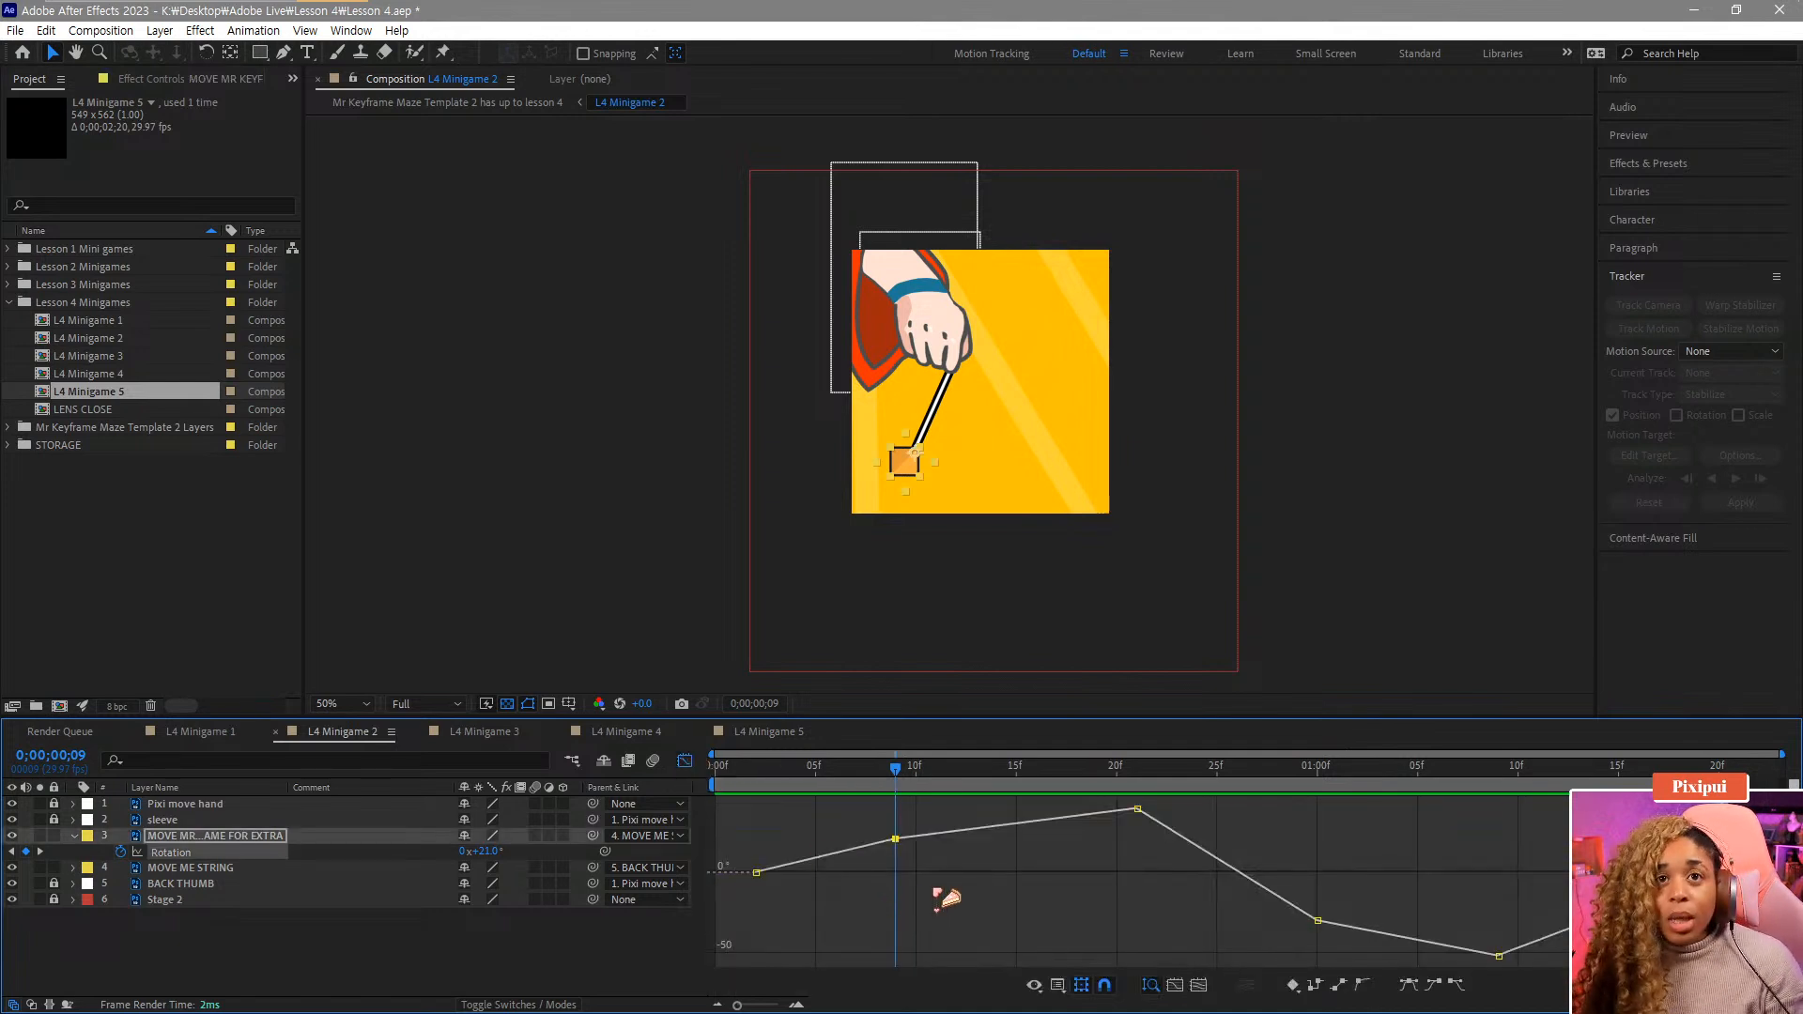
click(1137, 809)
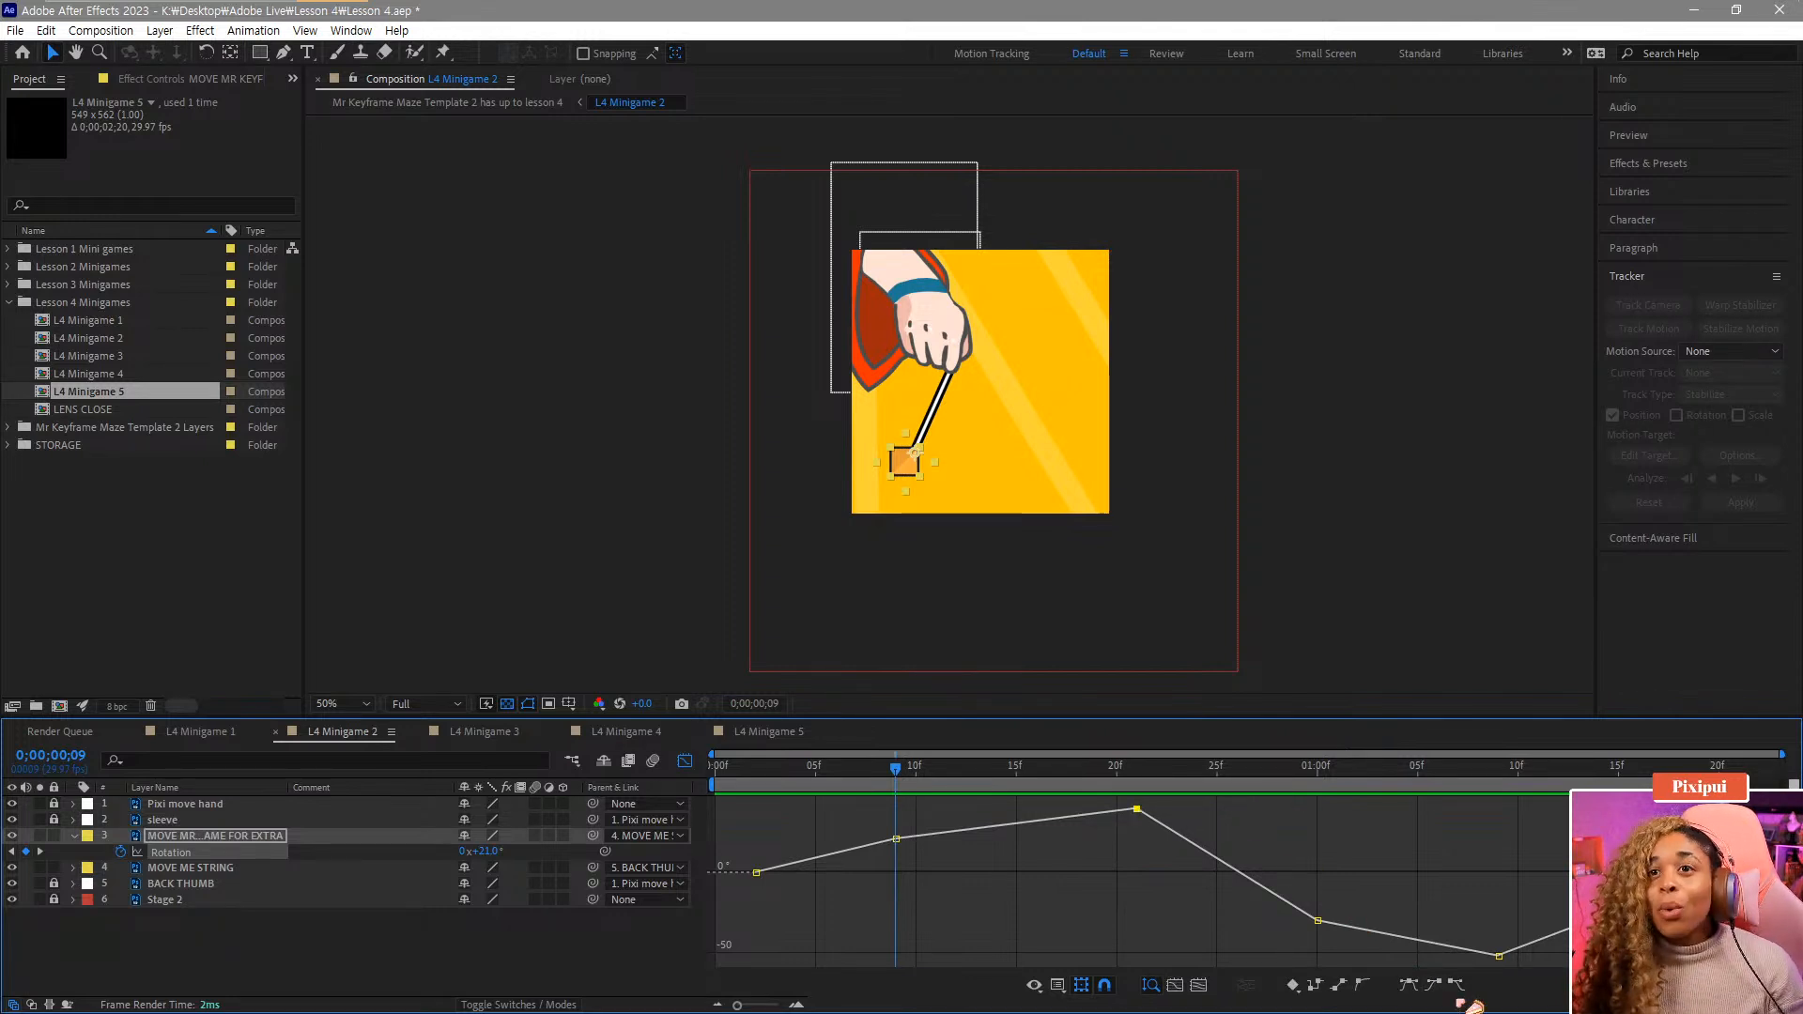
drag(1119, 808, 1068, 813)
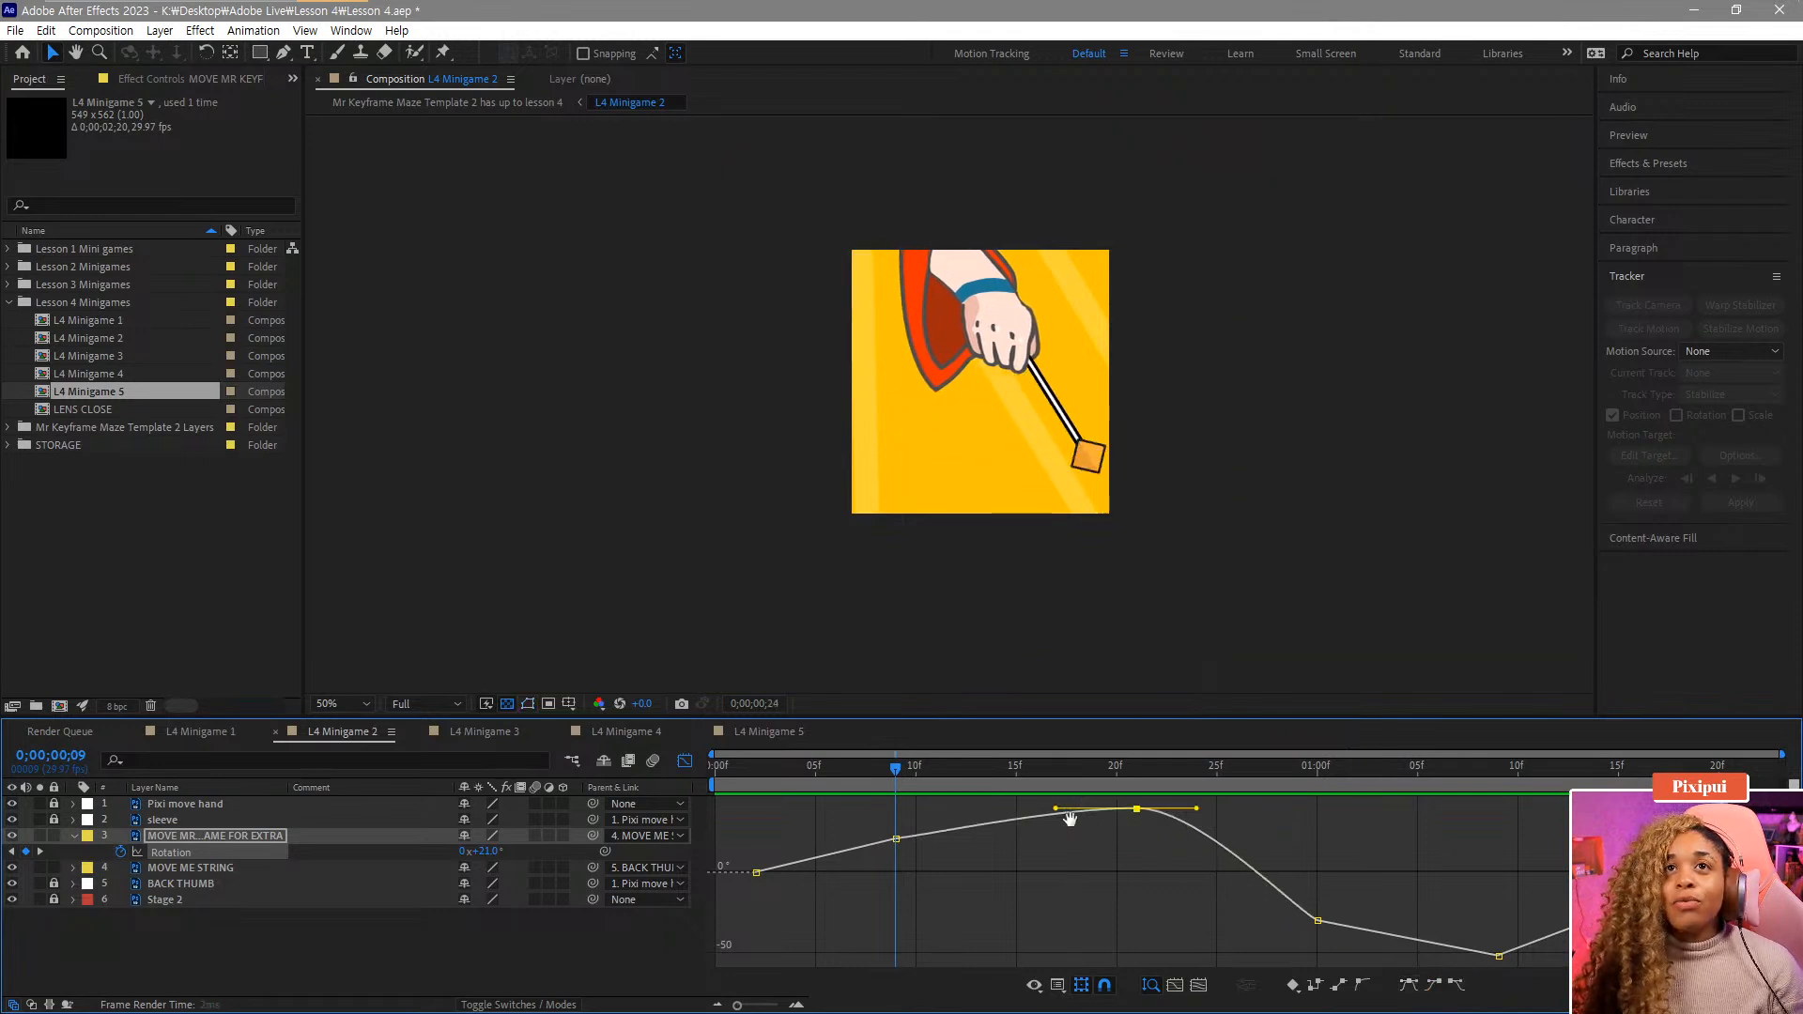
key(space)
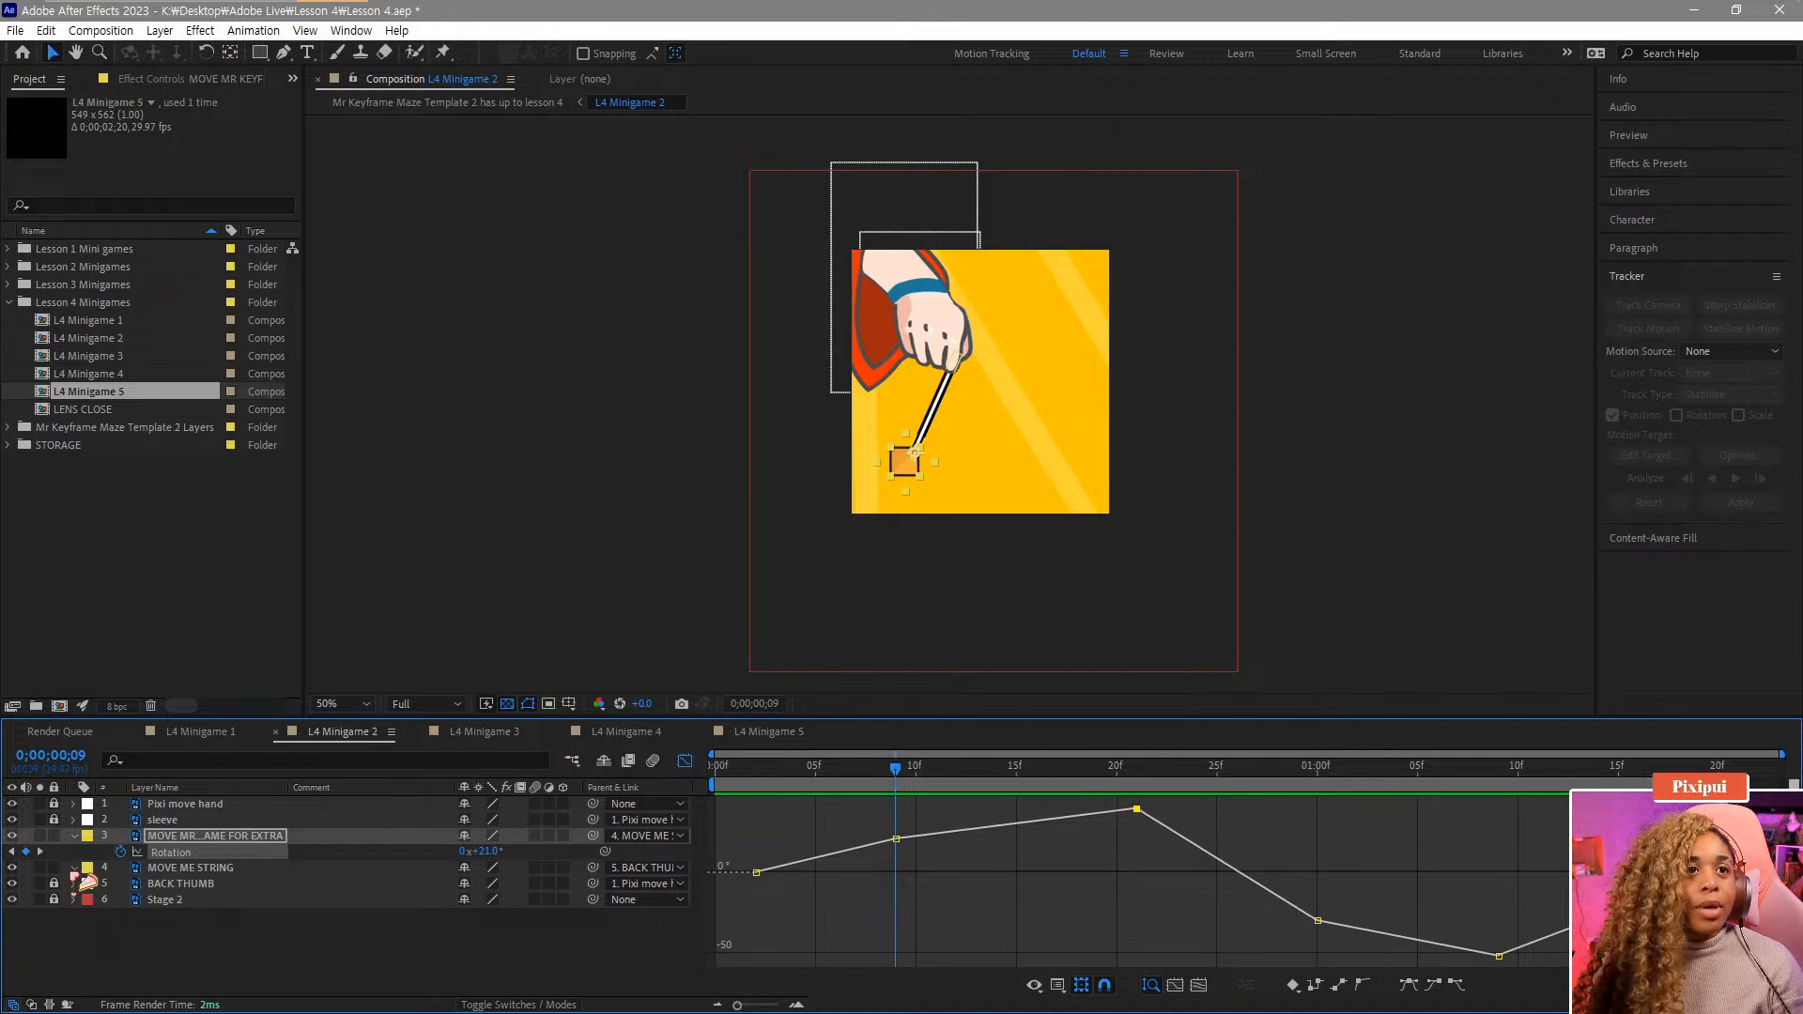
Reveal the MOVE ME STRING layer's Rotation and apply Easy Ease to its peak keyframe.
click(184, 868)
key(r)
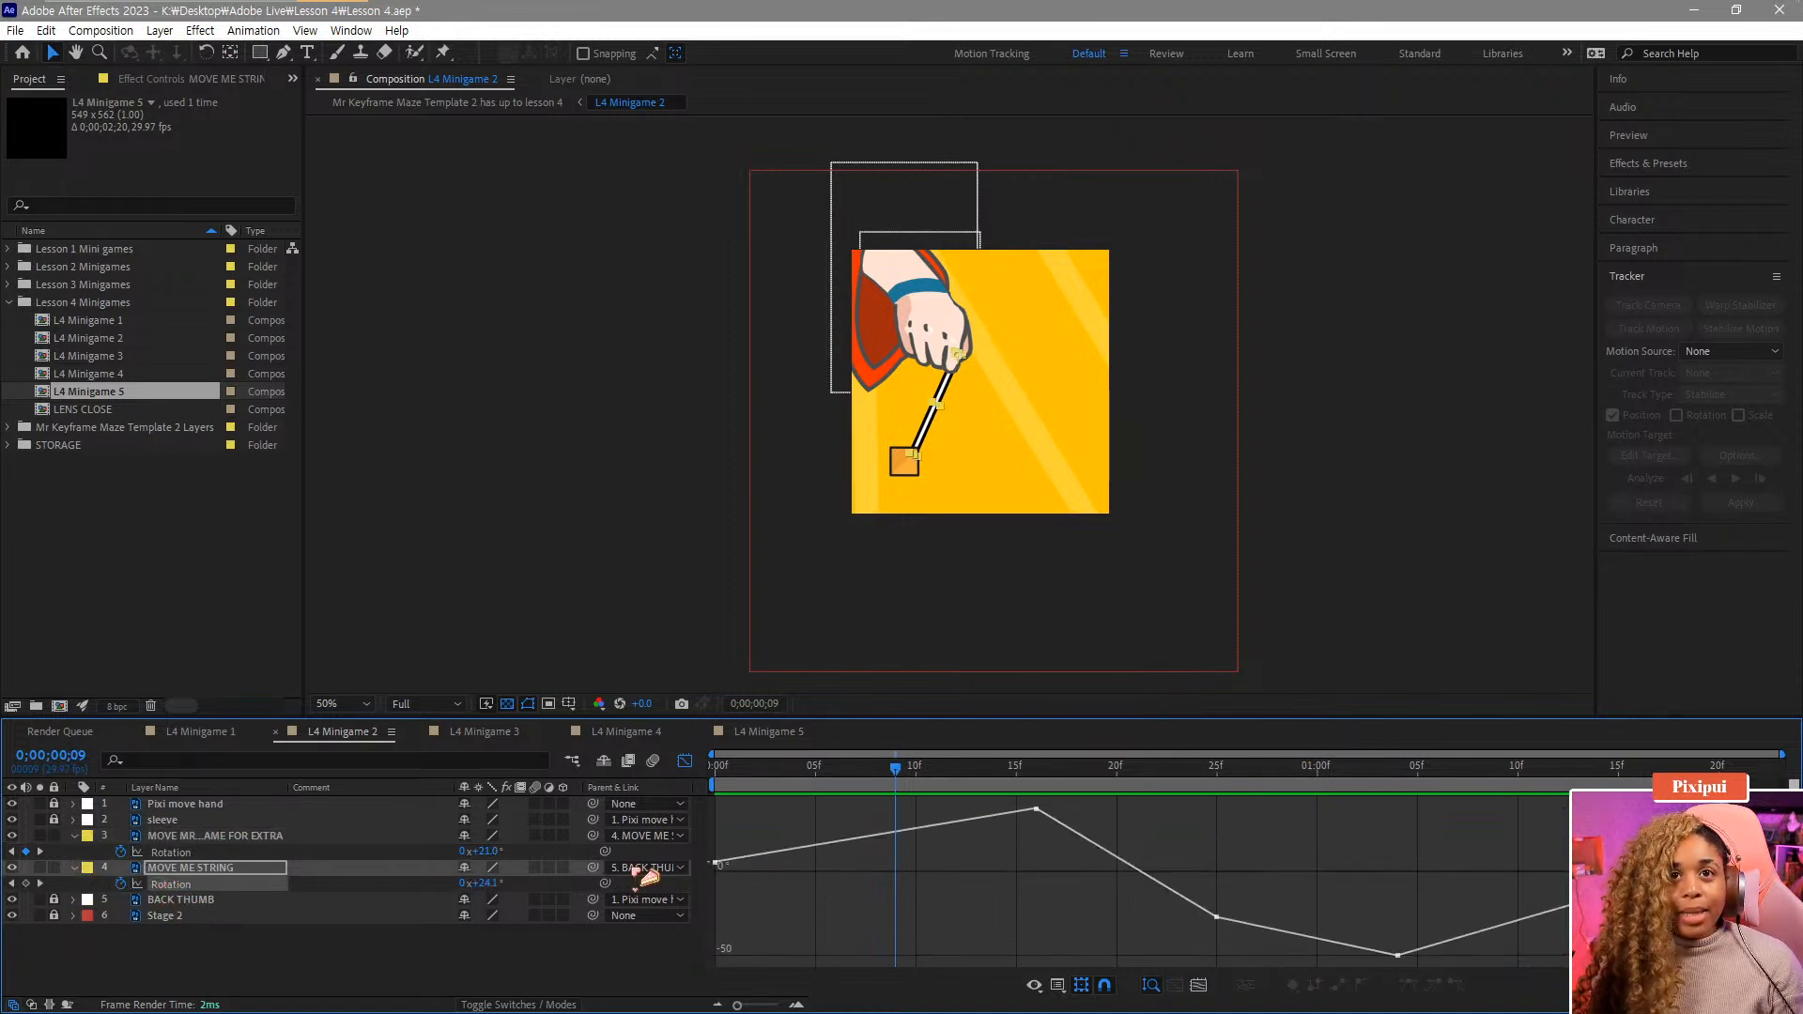
drag(1087, 882, 973, 781)
click(1410, 984)
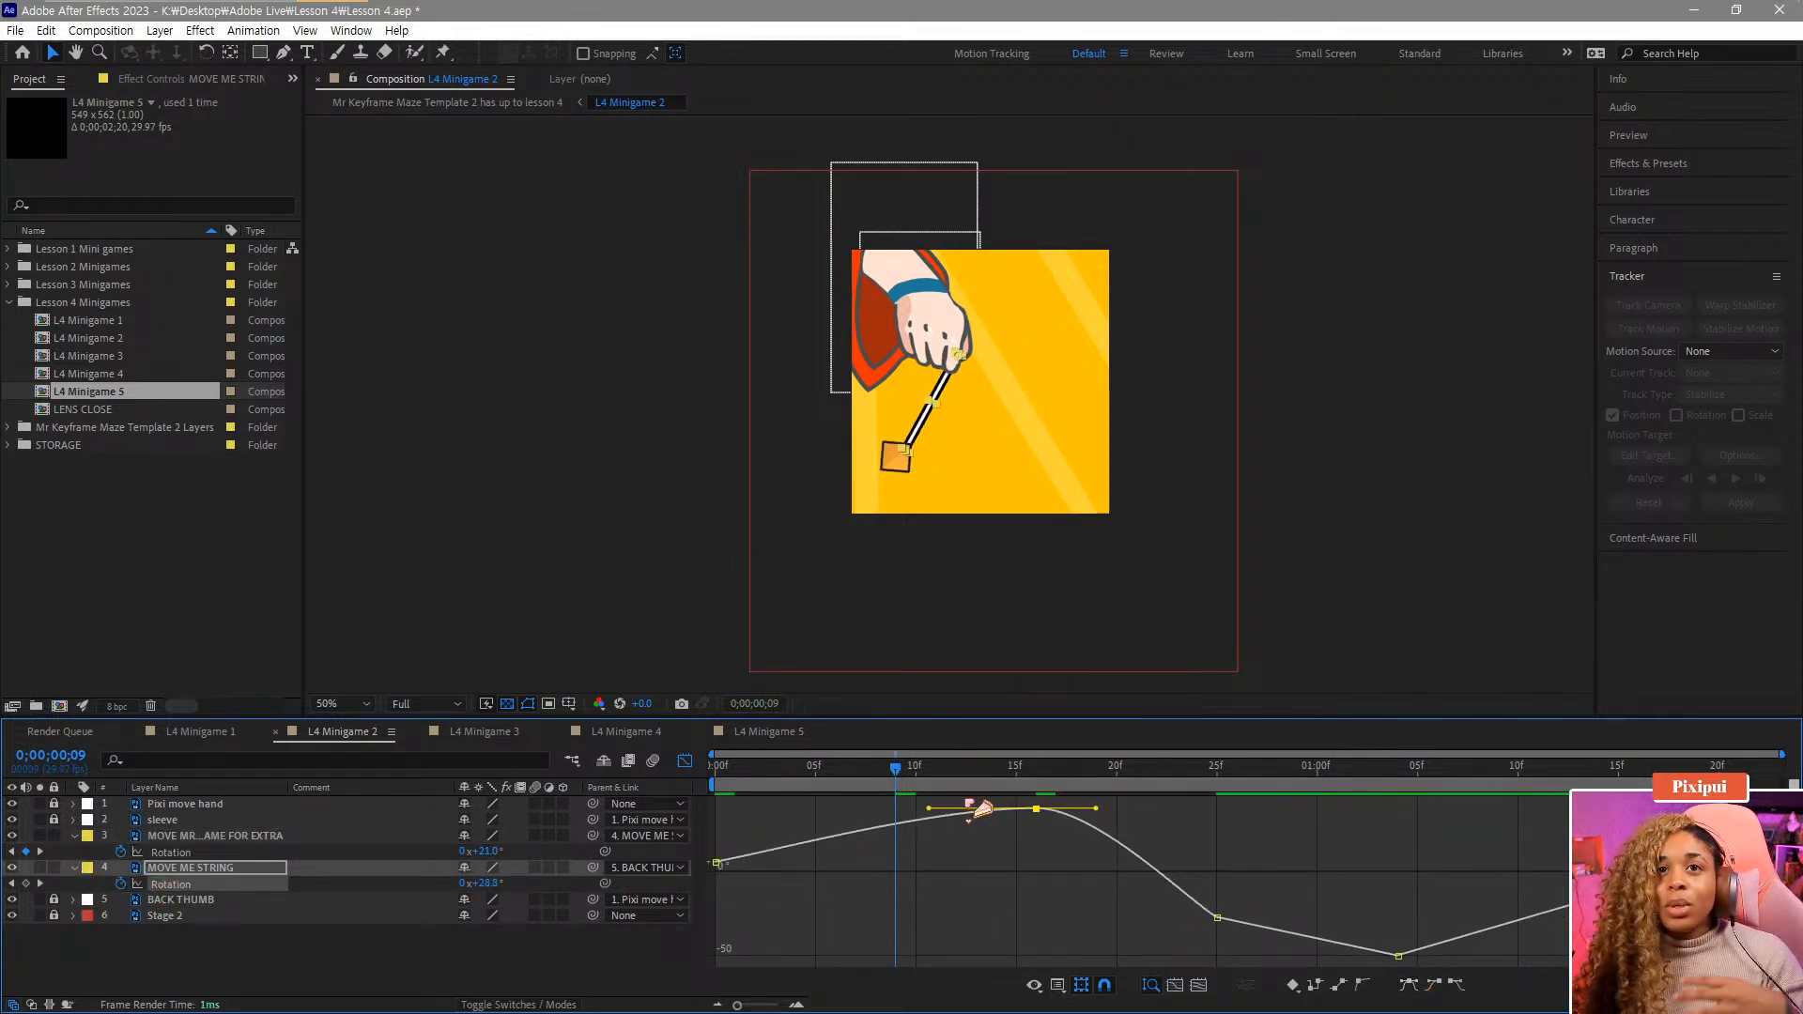
Undo the Easy Ease on the string's peak Rotation keyframe.
key(space)
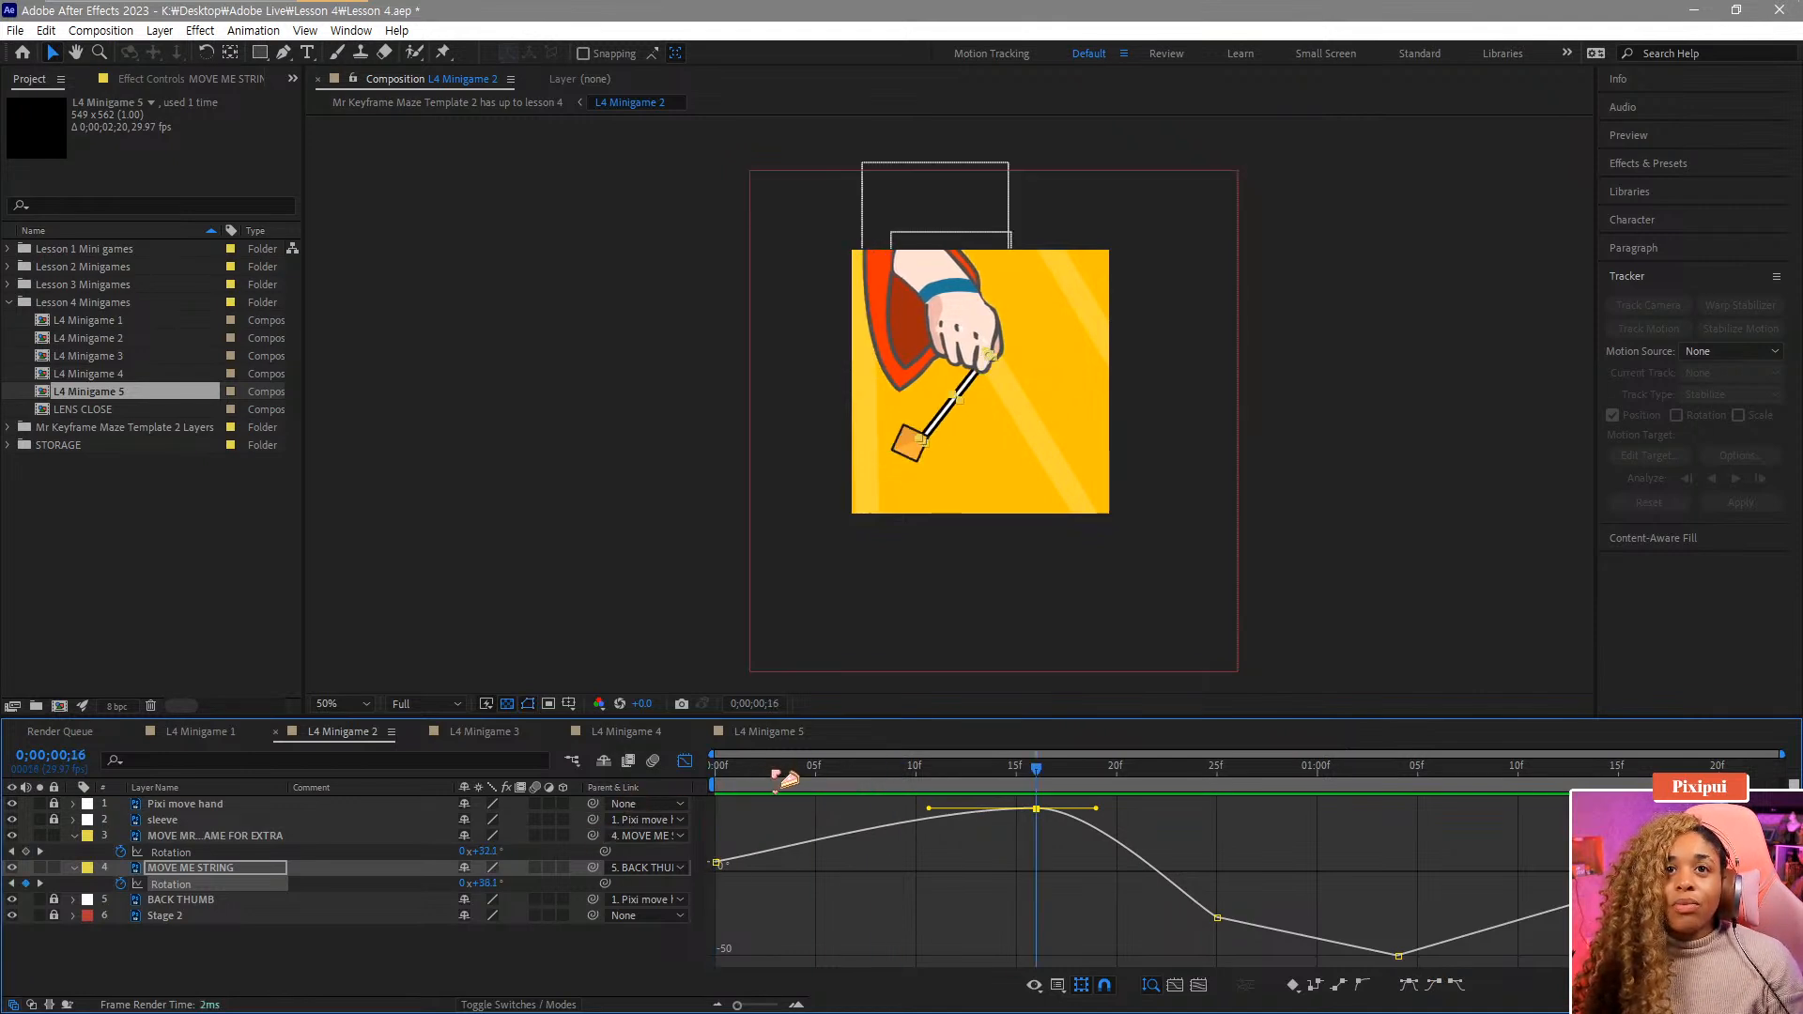
key(space)
key(ctrl+z)
key(space)
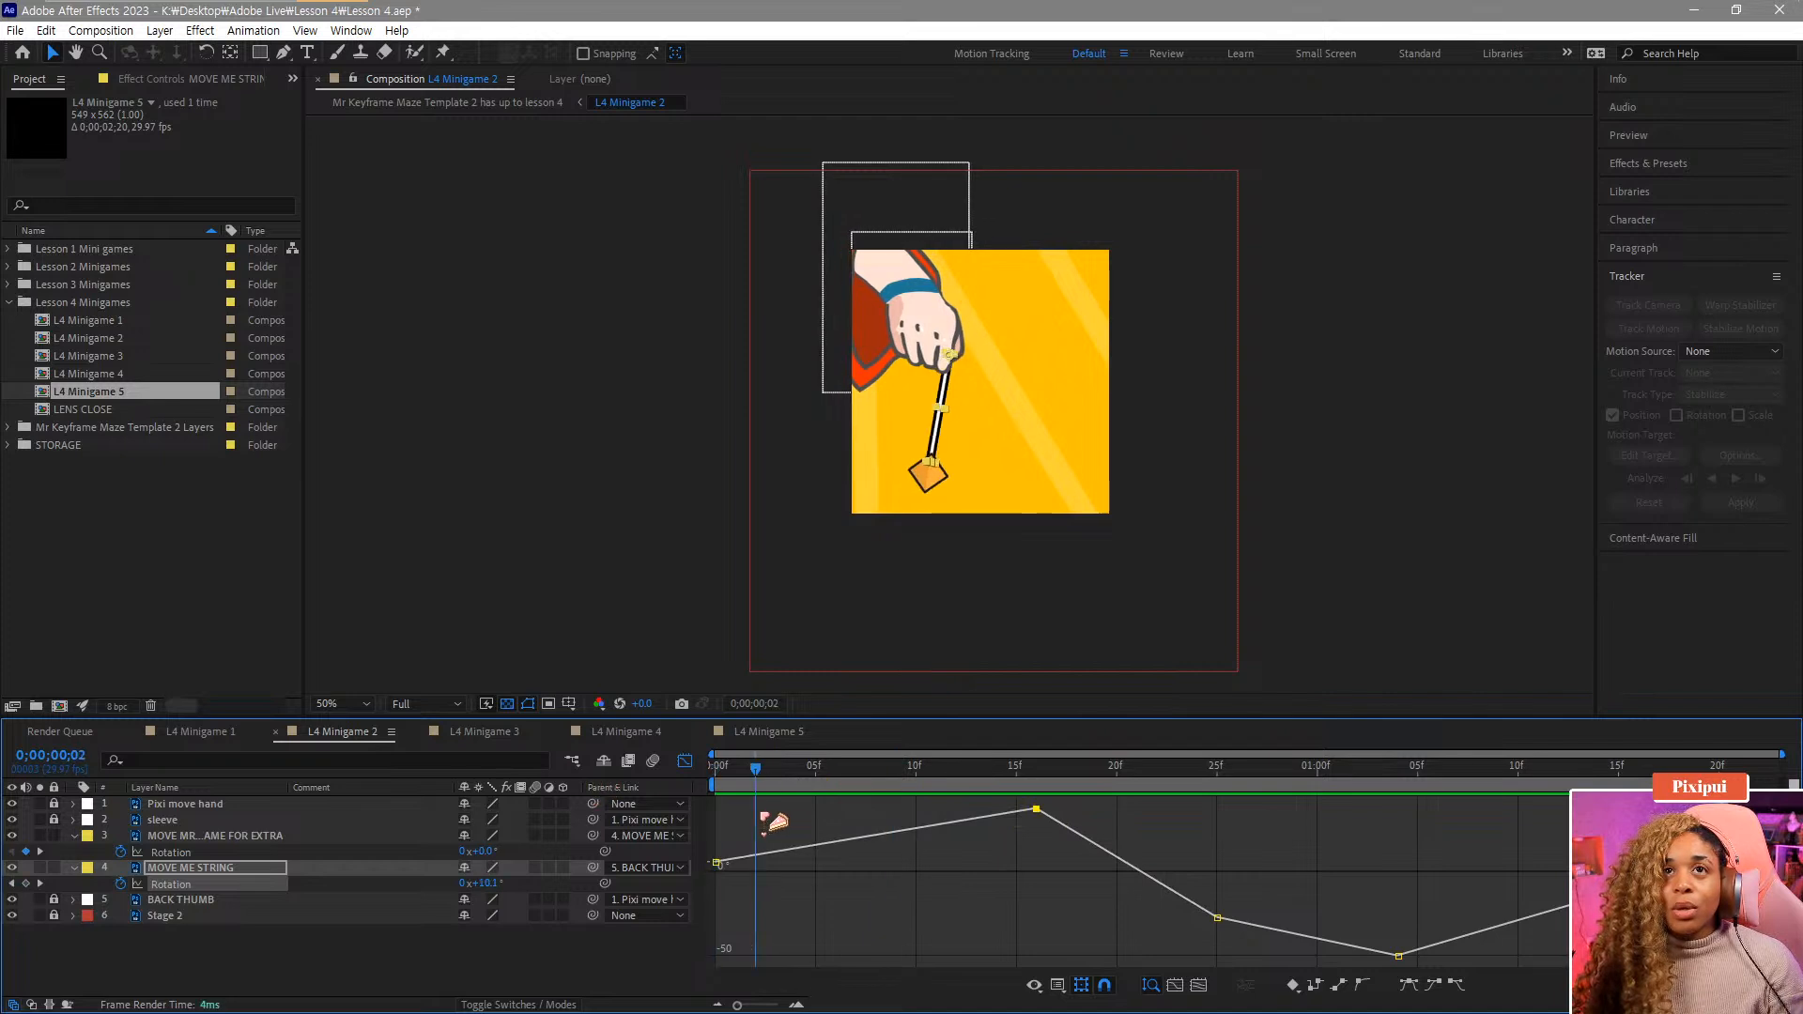
Apply Easy Ease to the string's first Rotation keyframe and lengthen its outgoing handle to about frame 16.
drag(761, 814, 676, 832)
drag(808, 937, 258, 629)
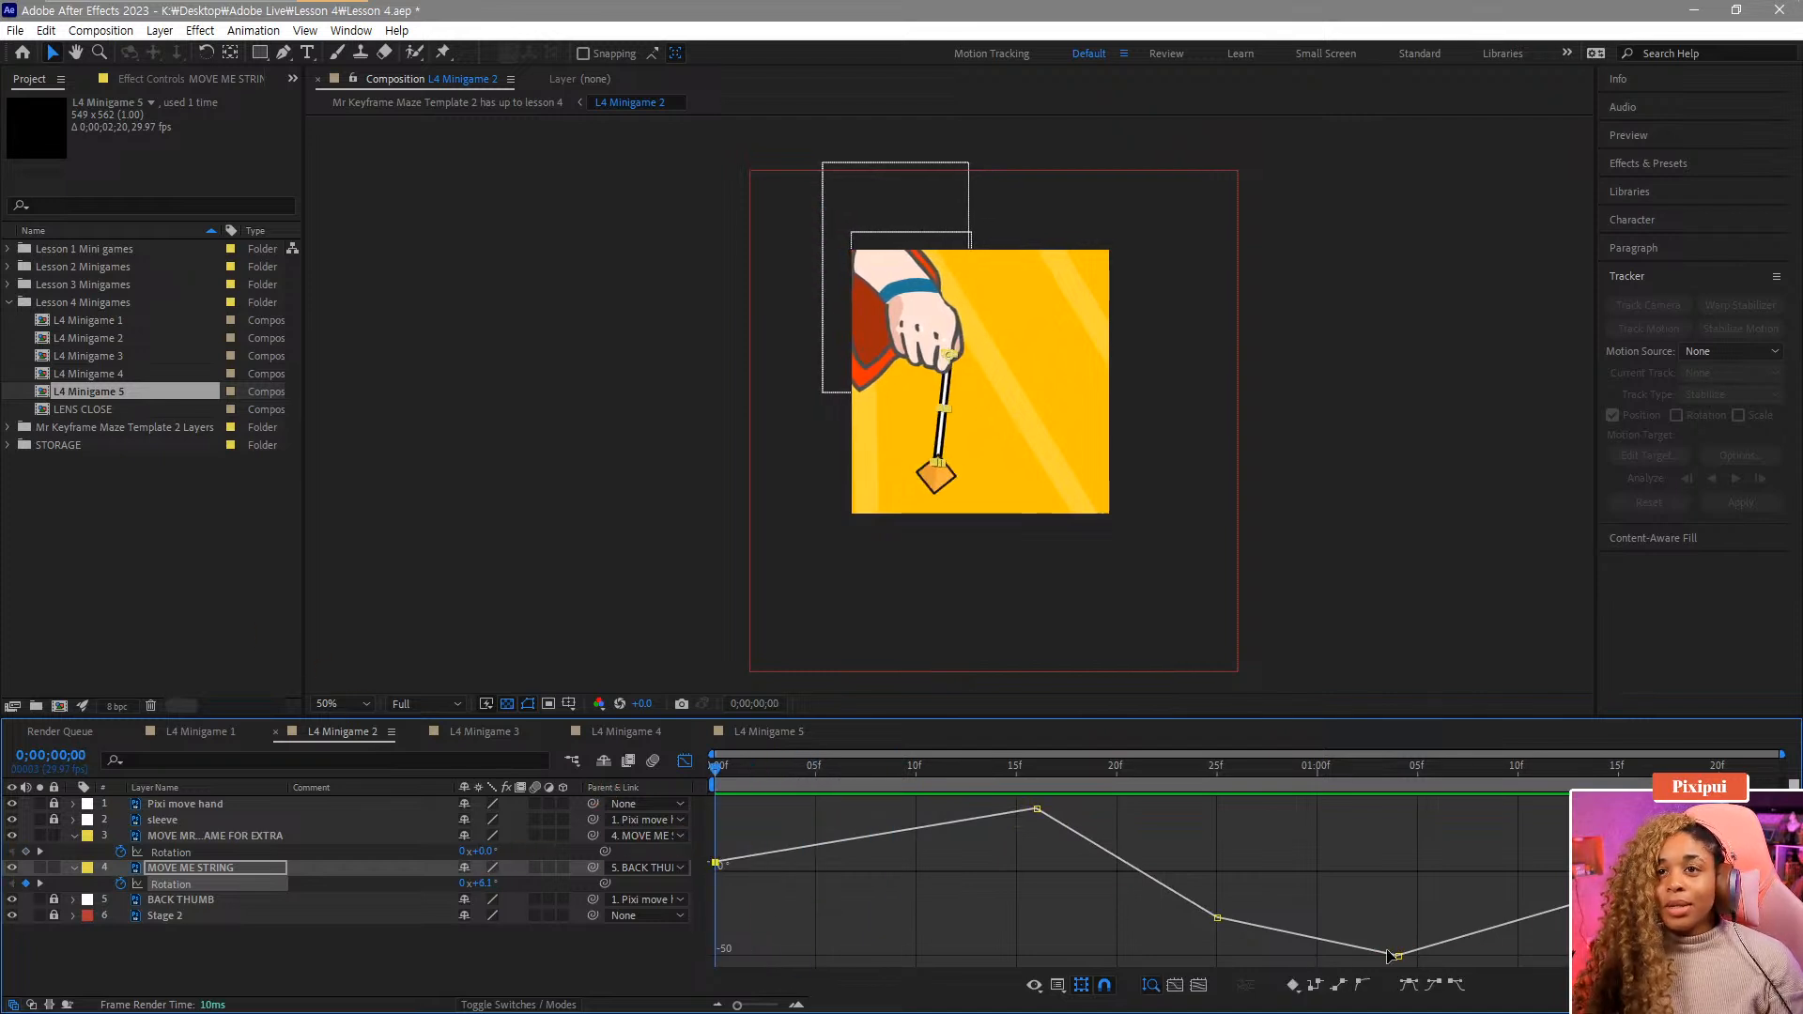
click(1452, 987)
drag(822, 863, 902, 887)
mouse_move(738, 786)
mouse_down()
mouse_move(862, 792)
mouse_move(756, 791)
mouse_up()
drag(902, 868, 1037, 864)
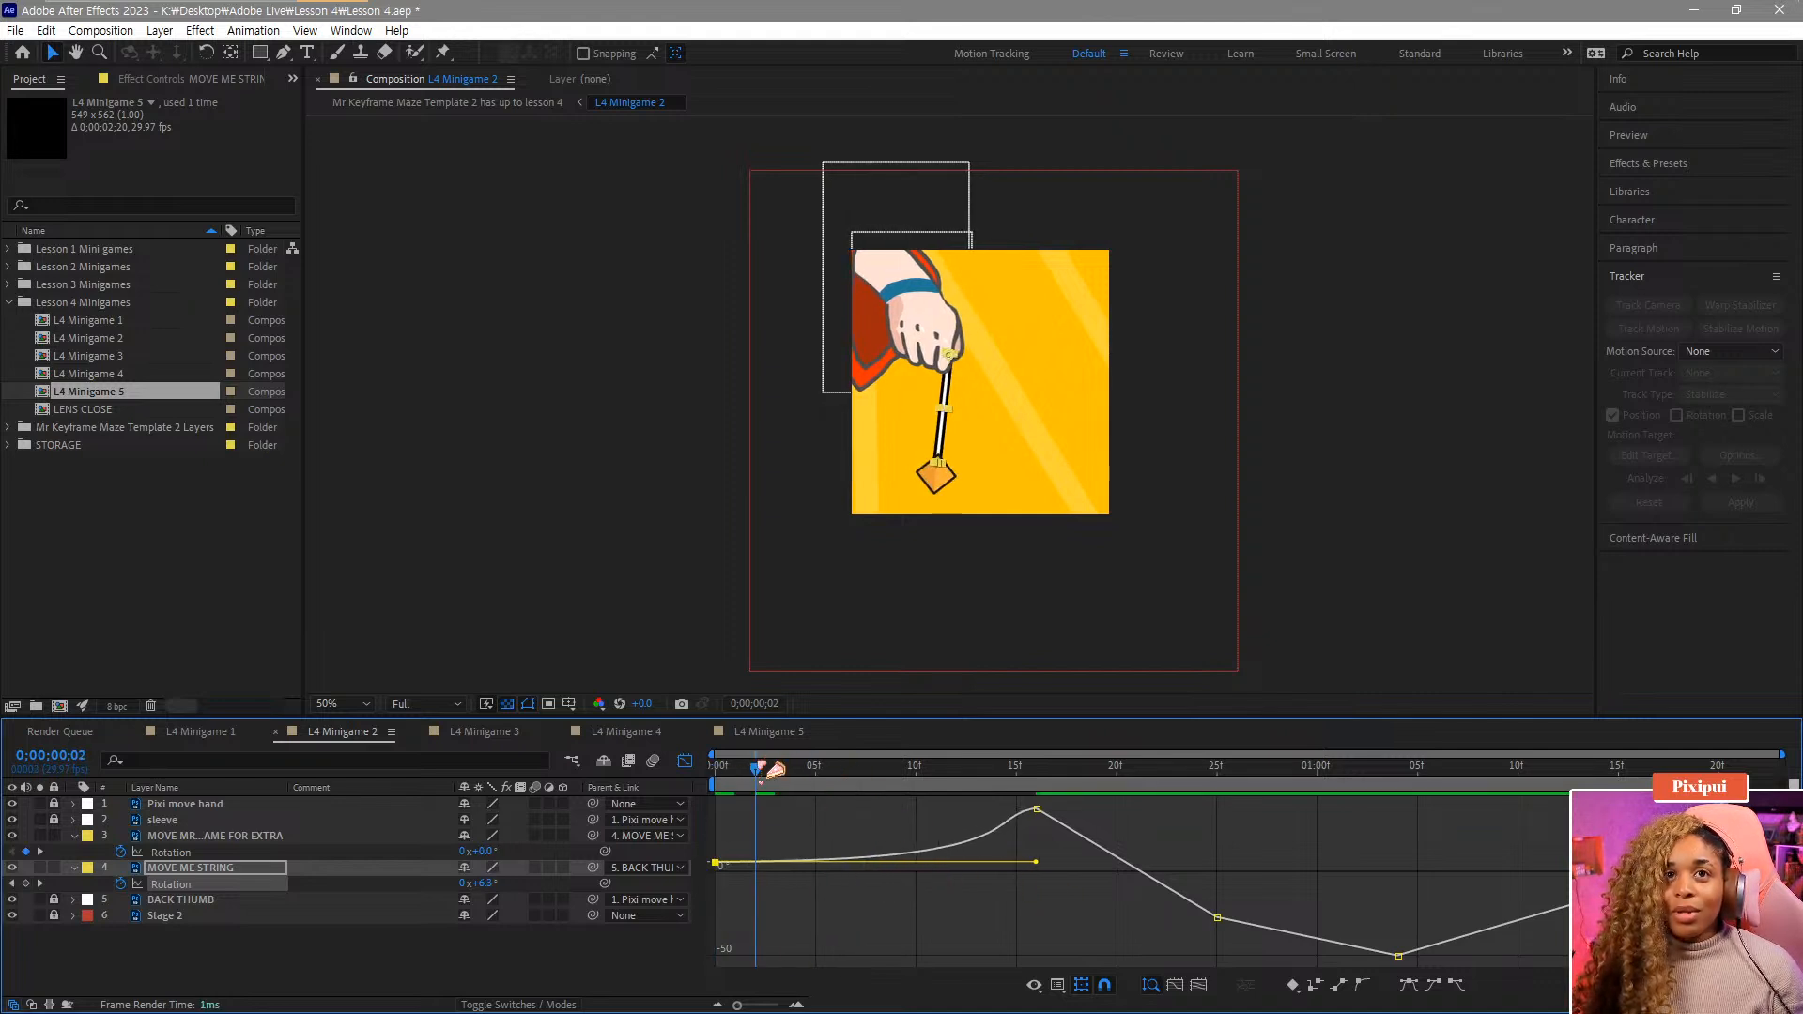
Apply Easy Ease to the string's peak Rotation keyframe and lengthen its outgoing handle.
drag(757, 768, 1123, 861)
drag(1082, 859, 1103, 864)
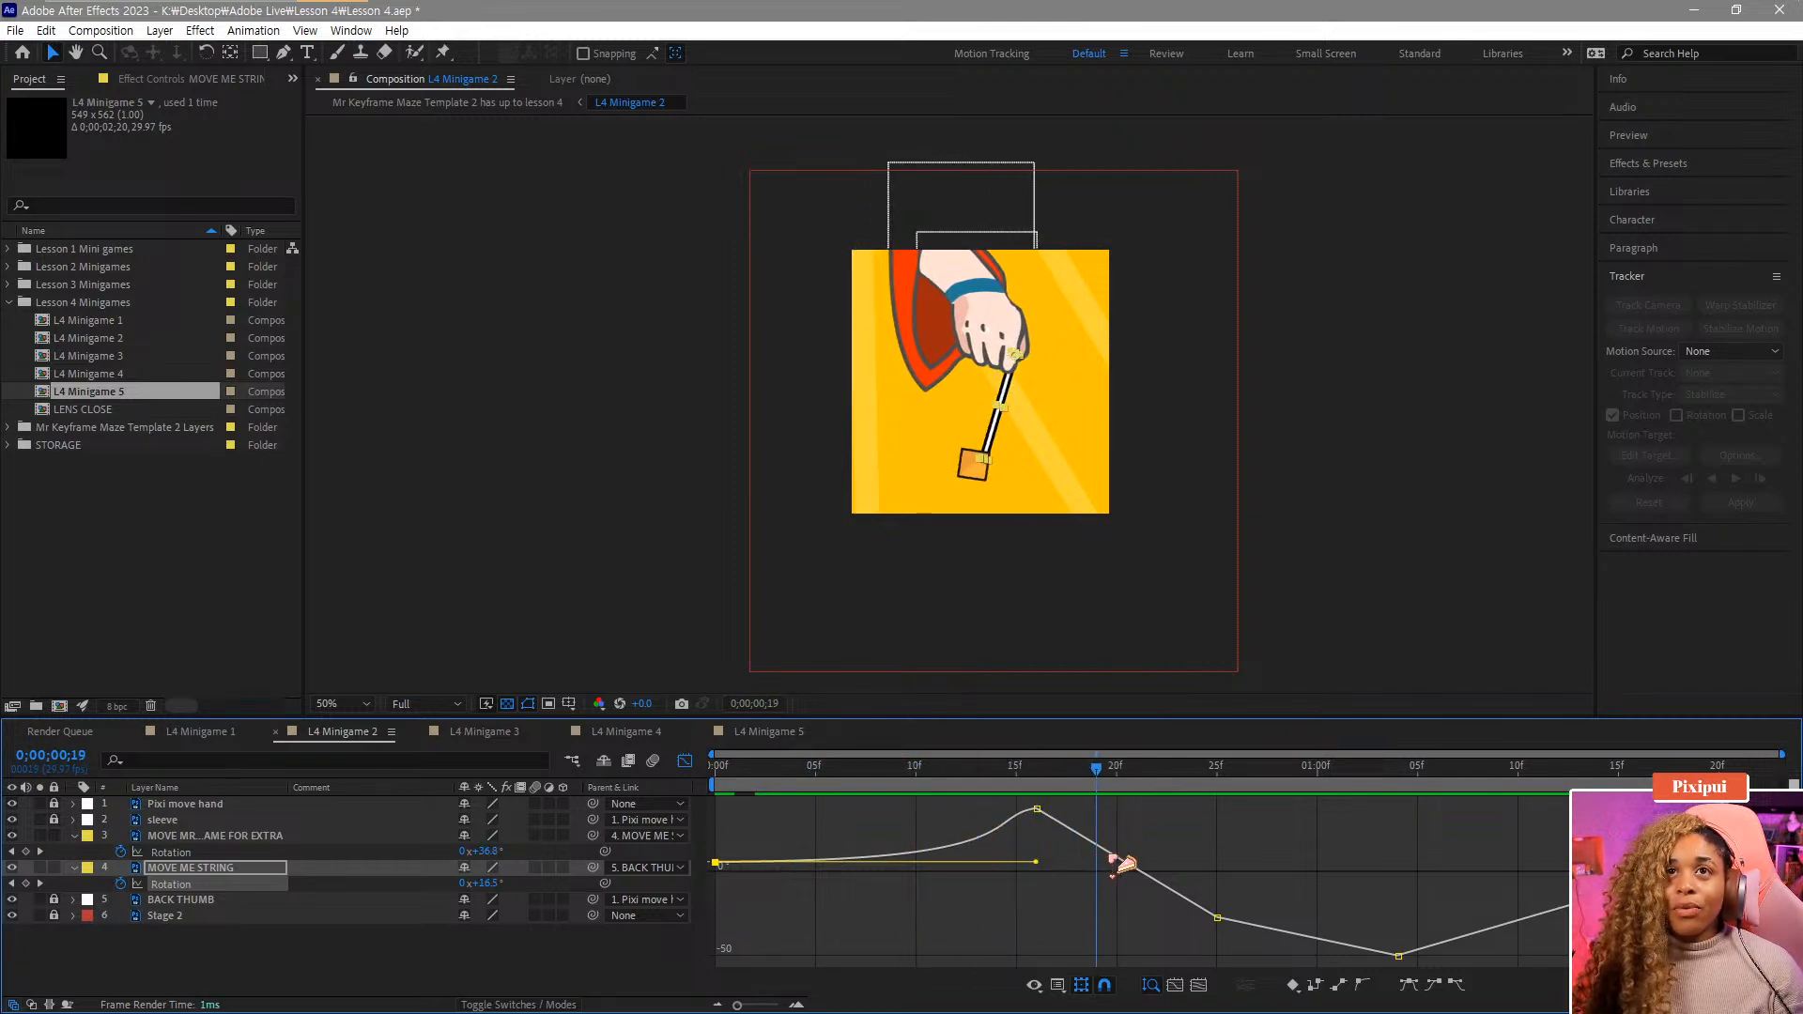
click(1134, 772)
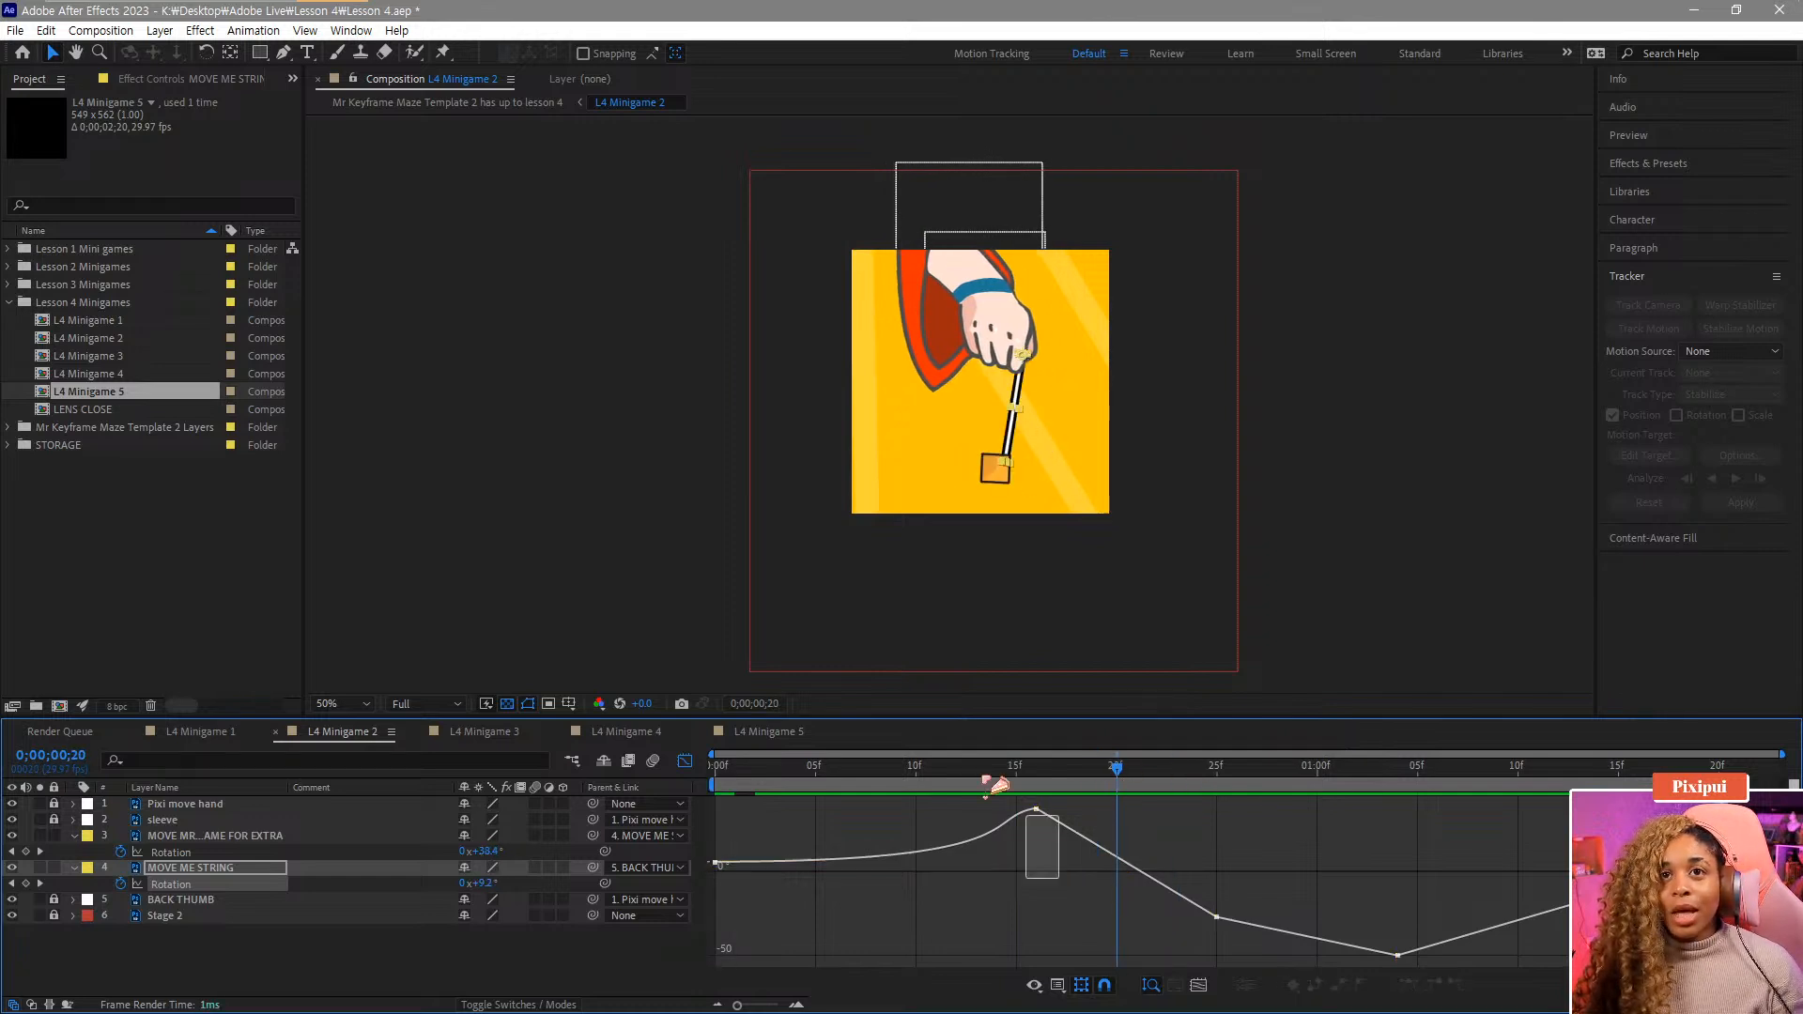
click(1454, 985)
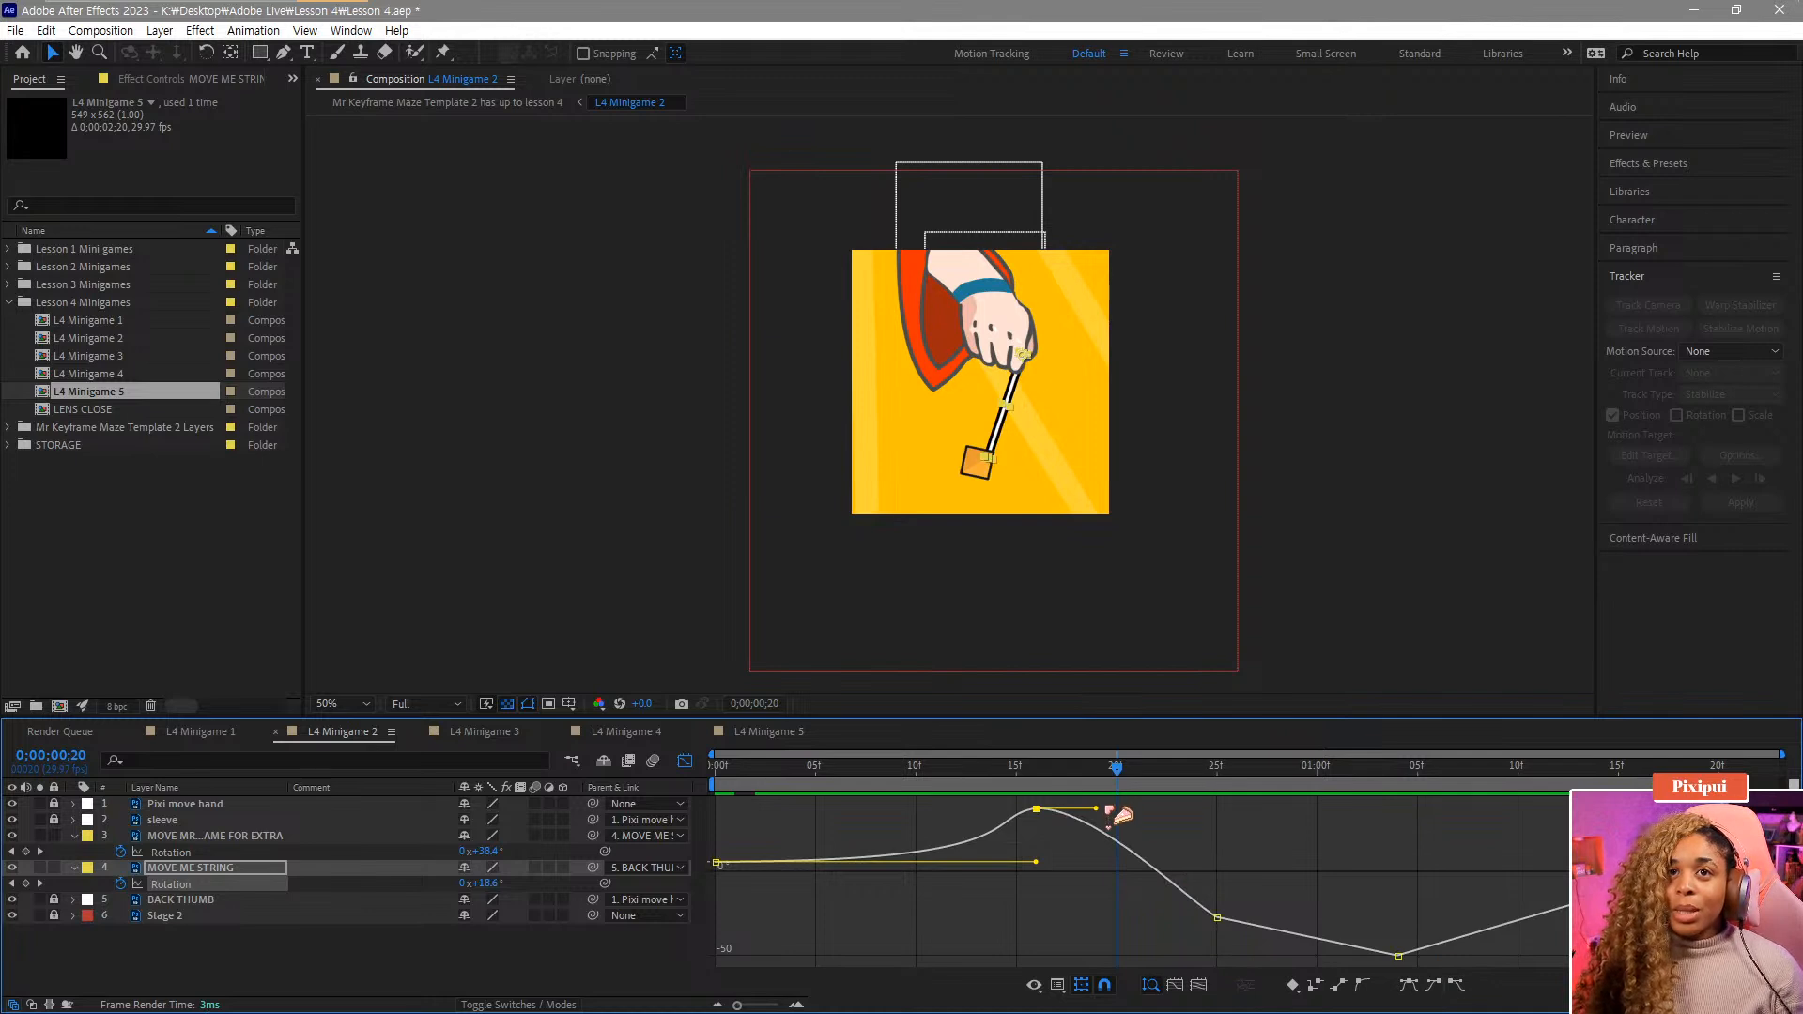
drag(1097, 808, 1174, 809)
drag(1045, 768, 1231, 815)
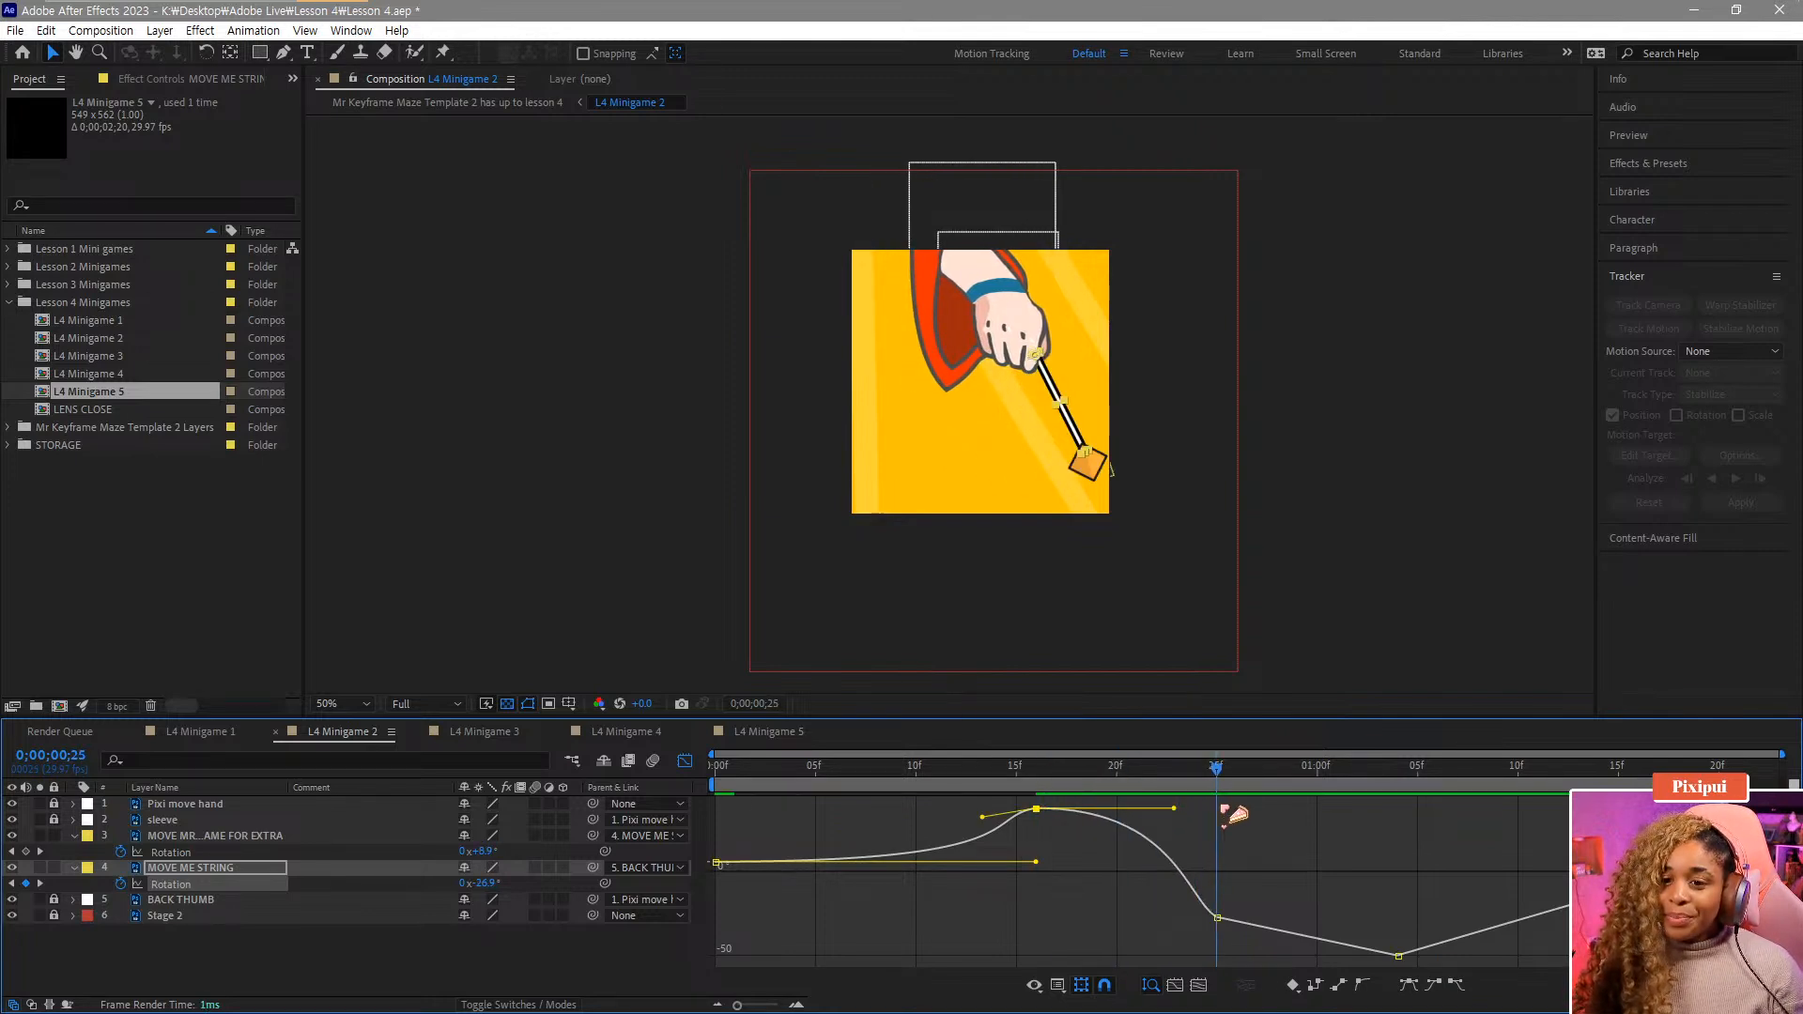
key(space)
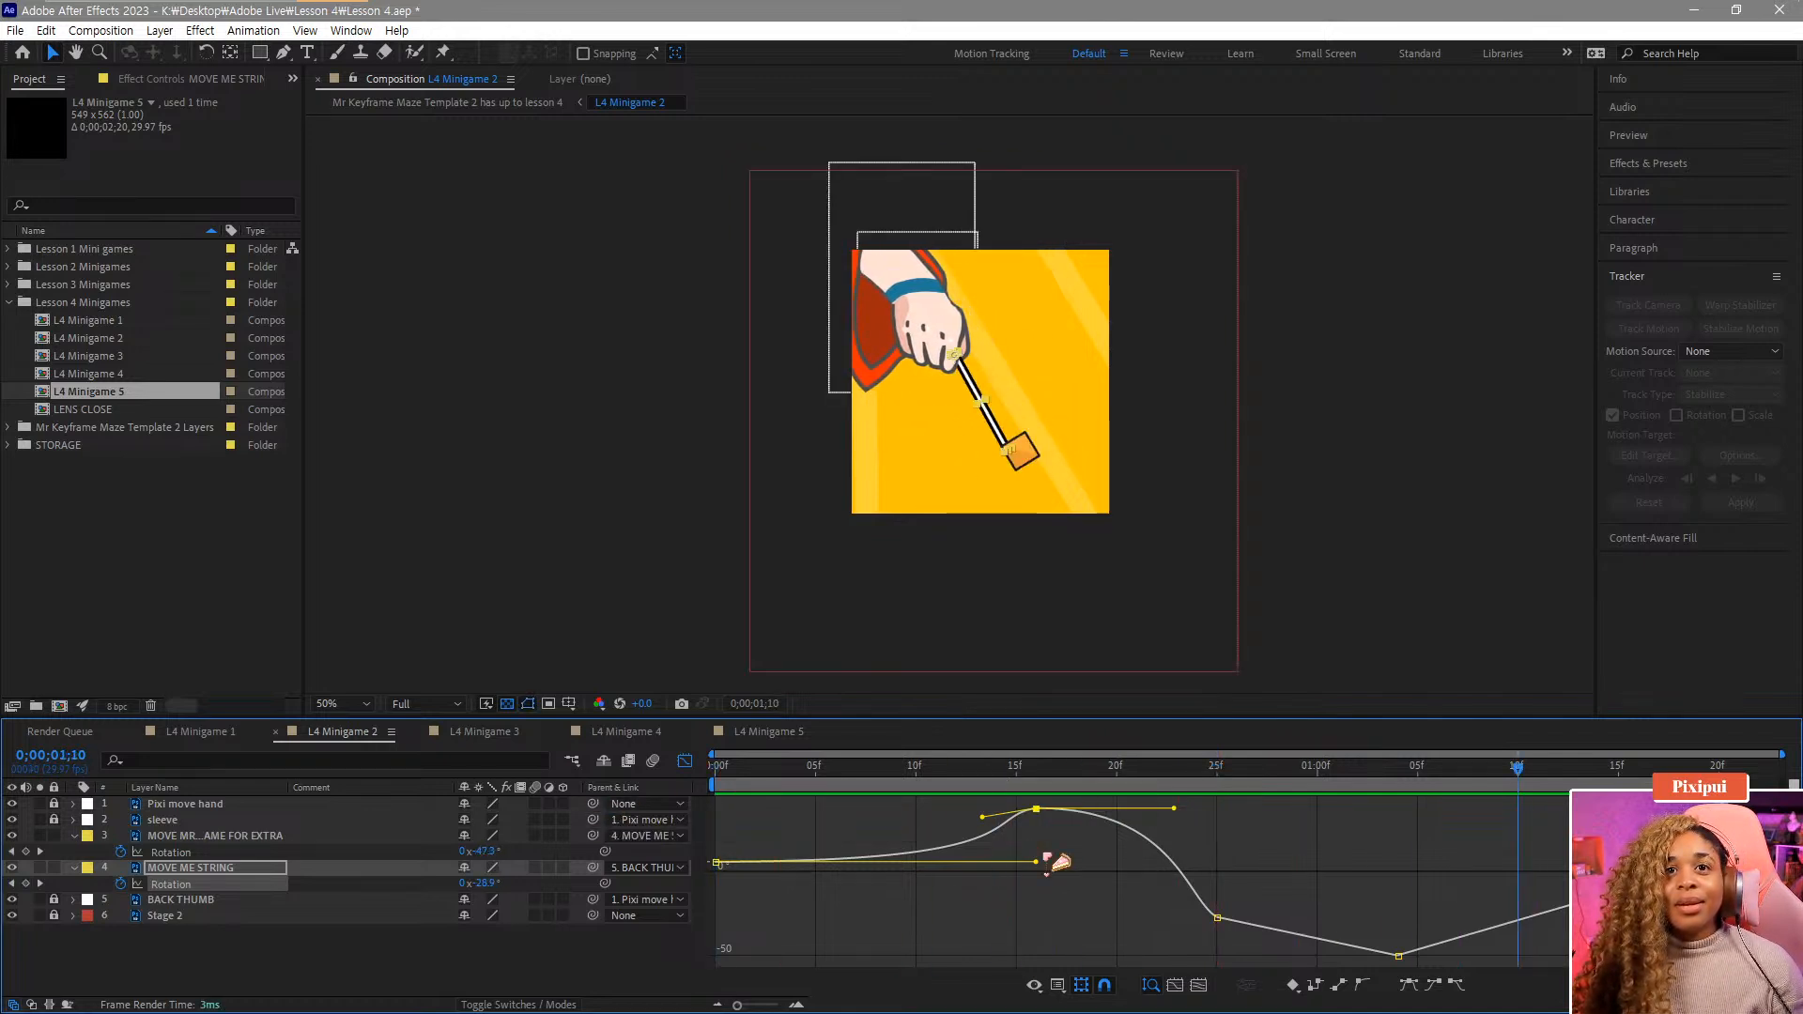
Shorten the string's first keyframe handle and lengthen the peak keyframe's incoming handle.
drag(1038, 862, 992, 796)
click(964, 816)
click(984, 815)
drag(1051, 856, 616, 794)
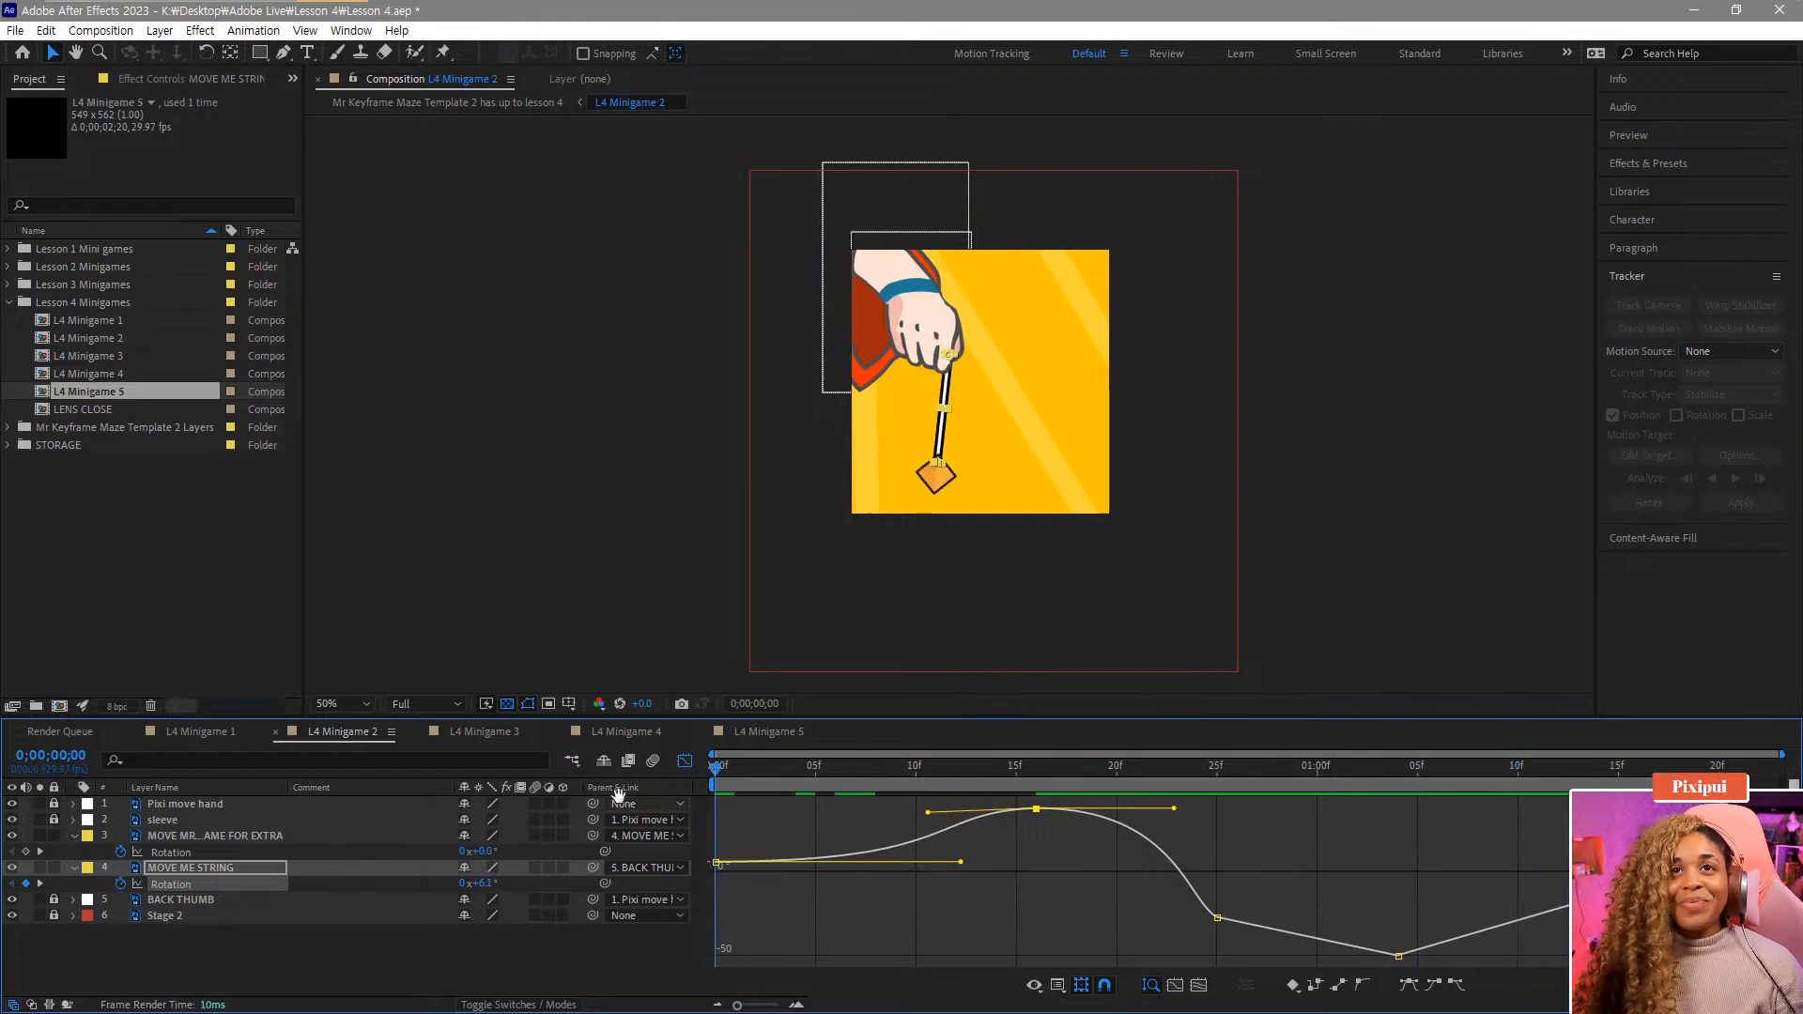
Play back and scrub the string's swing to review its easing.
key(space)
key(space)
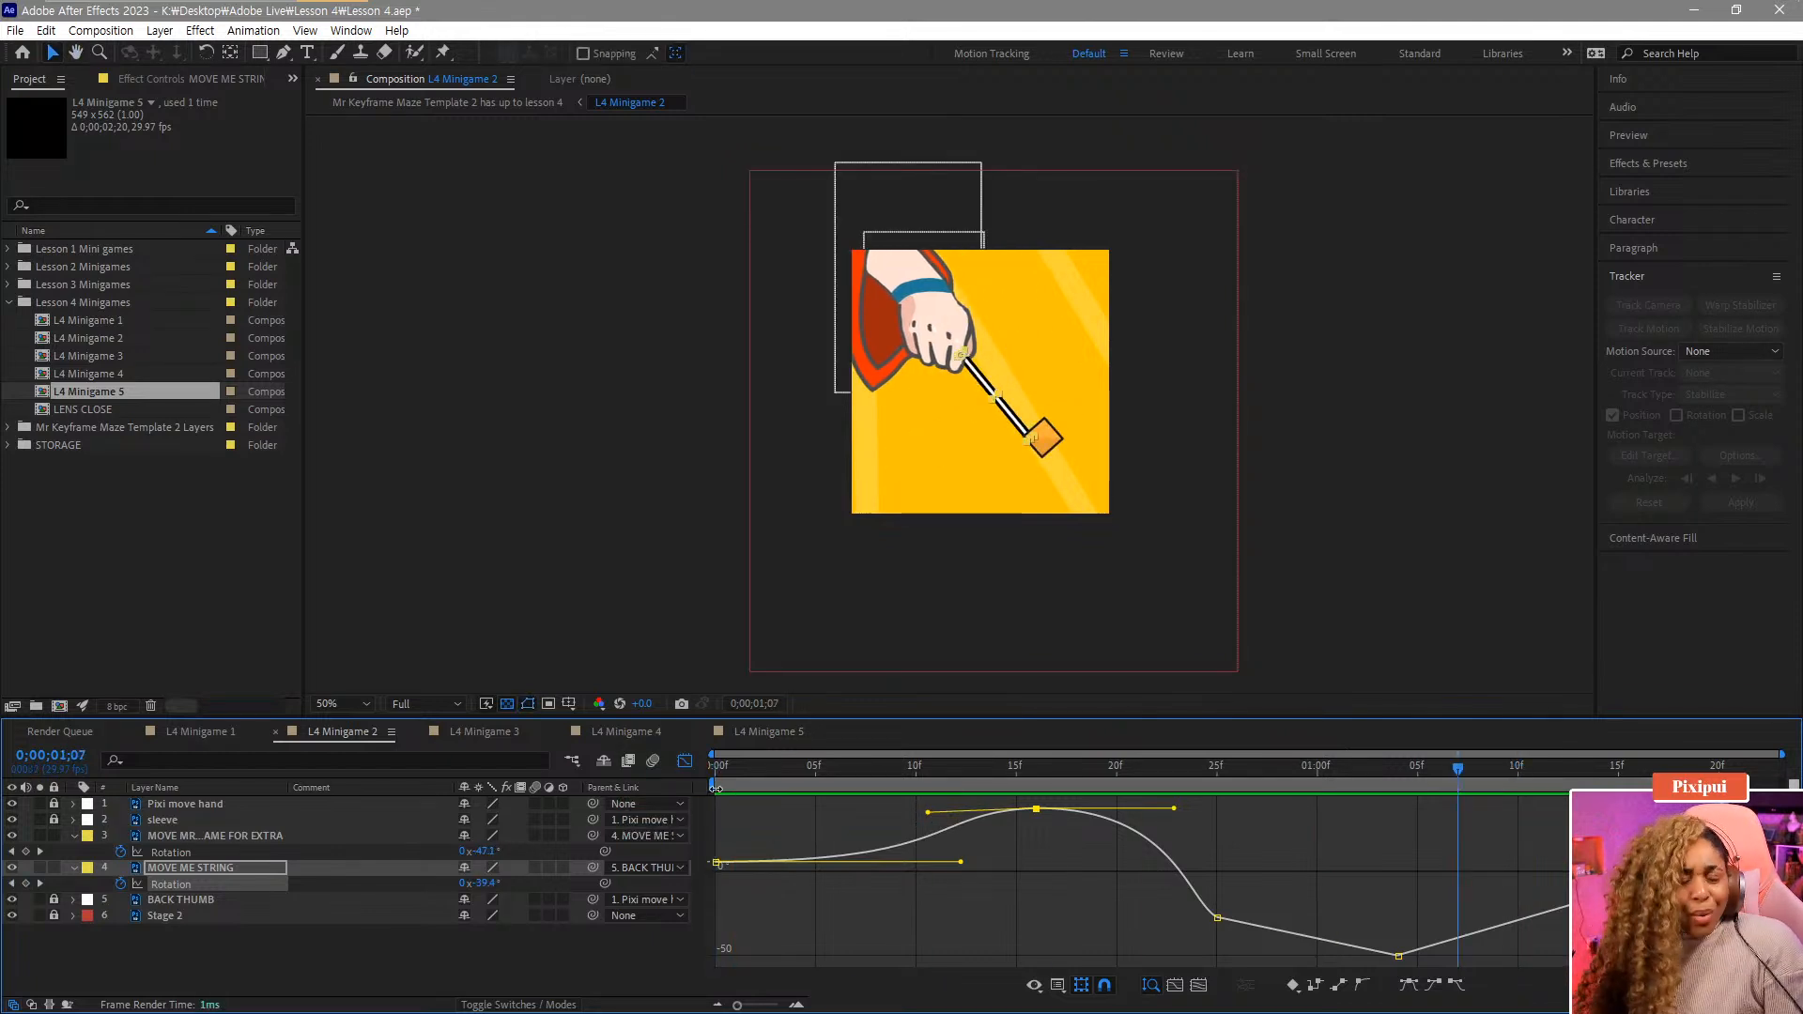
drag(796, 786, 742, 784)
key(space)
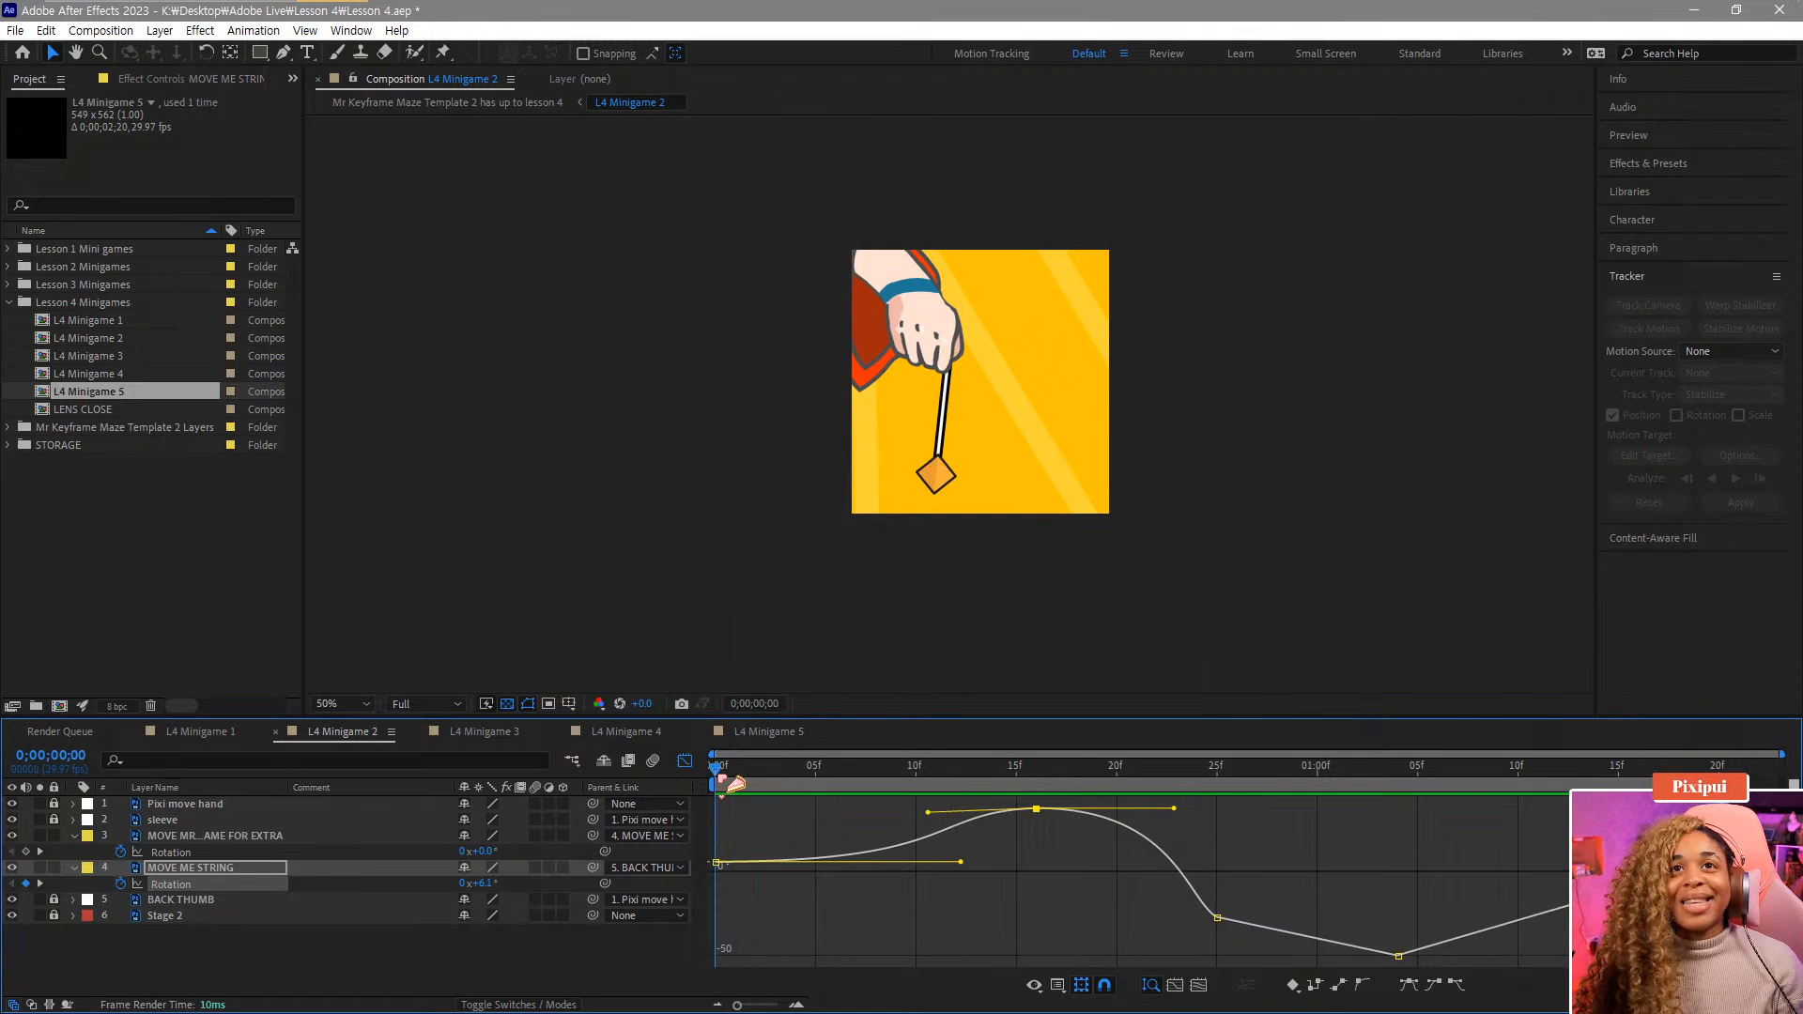
key(space)
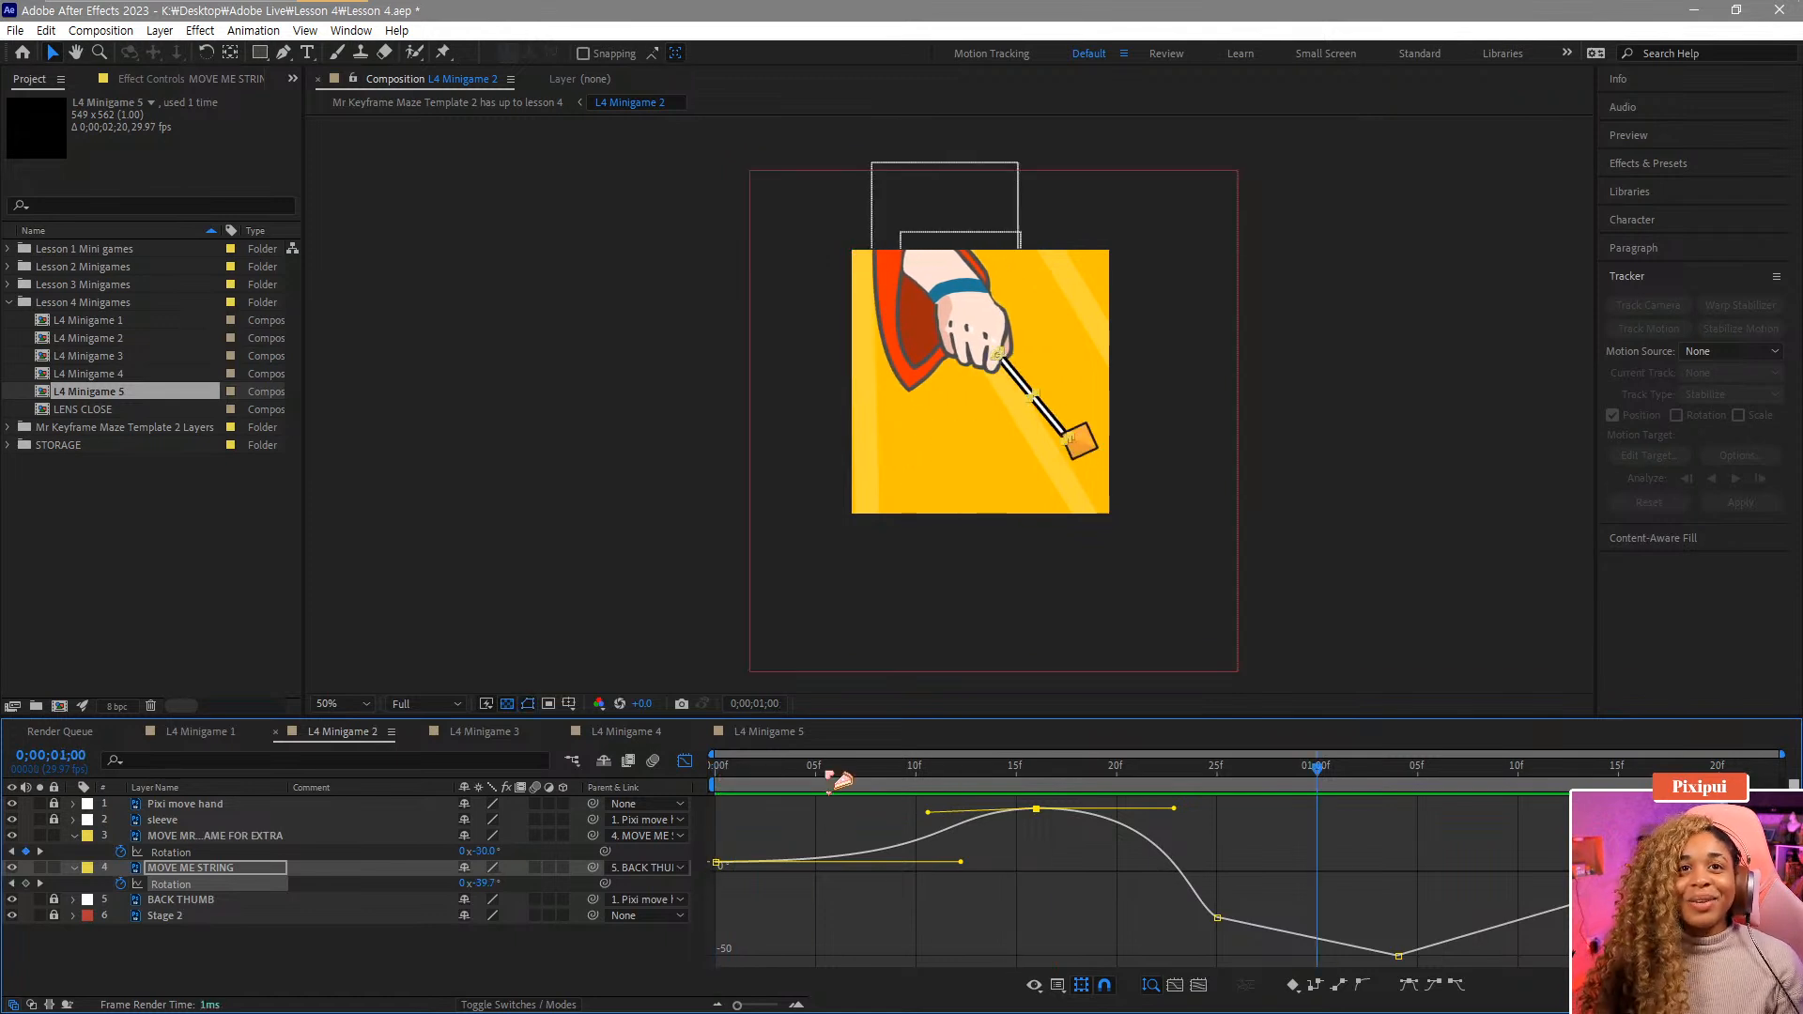
drag(831, 775, 914, 810)
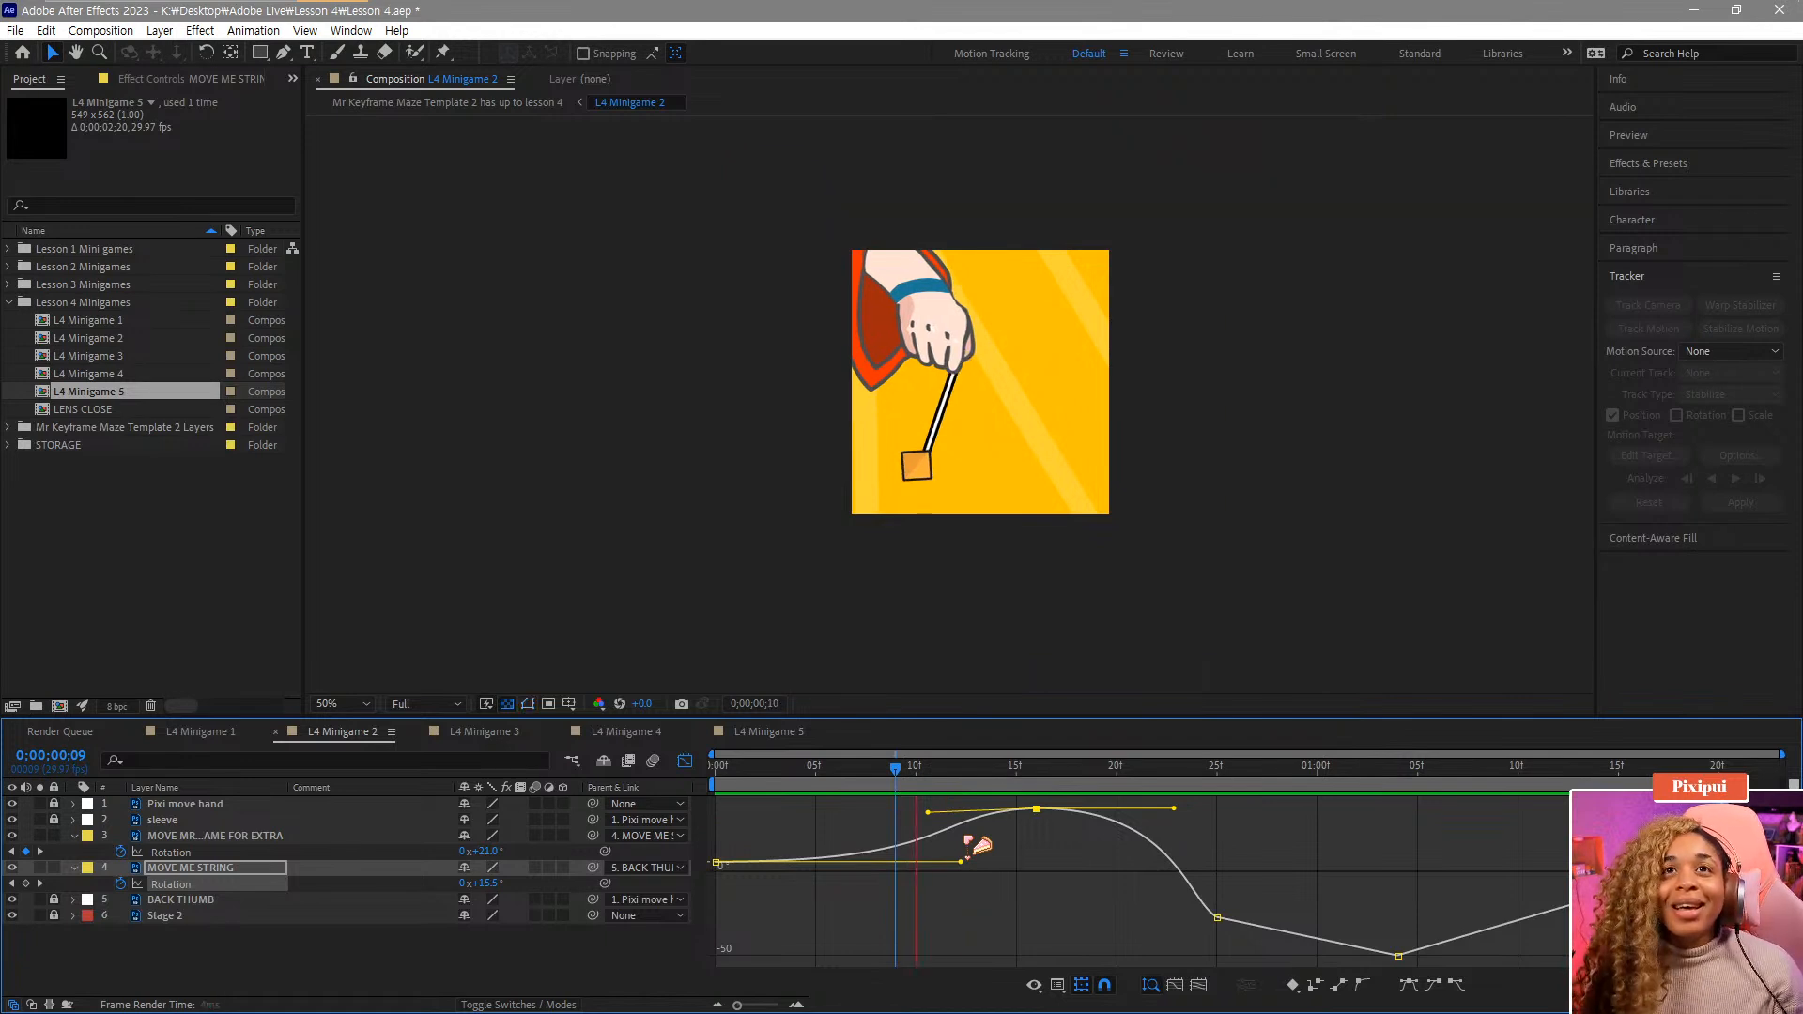
drag(967, 838, 1319, 812)
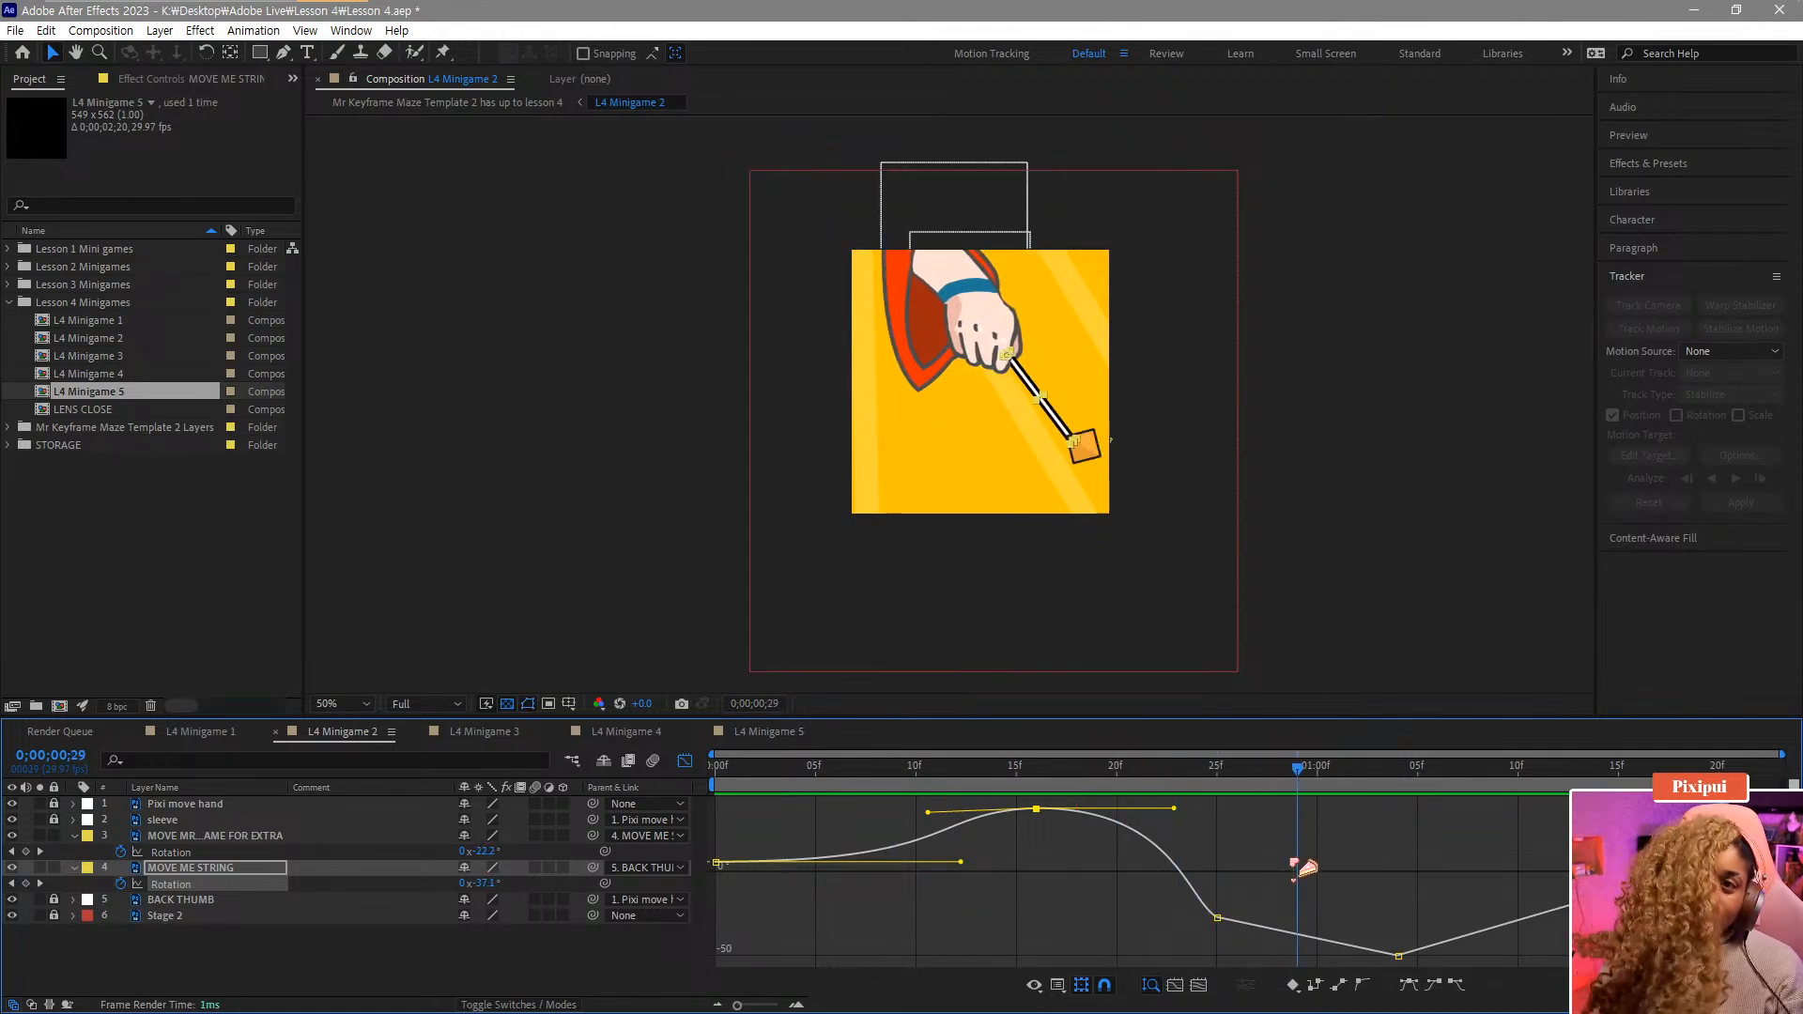
Apply Easy Ease to the string's Rotation keyframes at frame 25 and at the following low point.
click(1217, 918)
click(1458, 986)
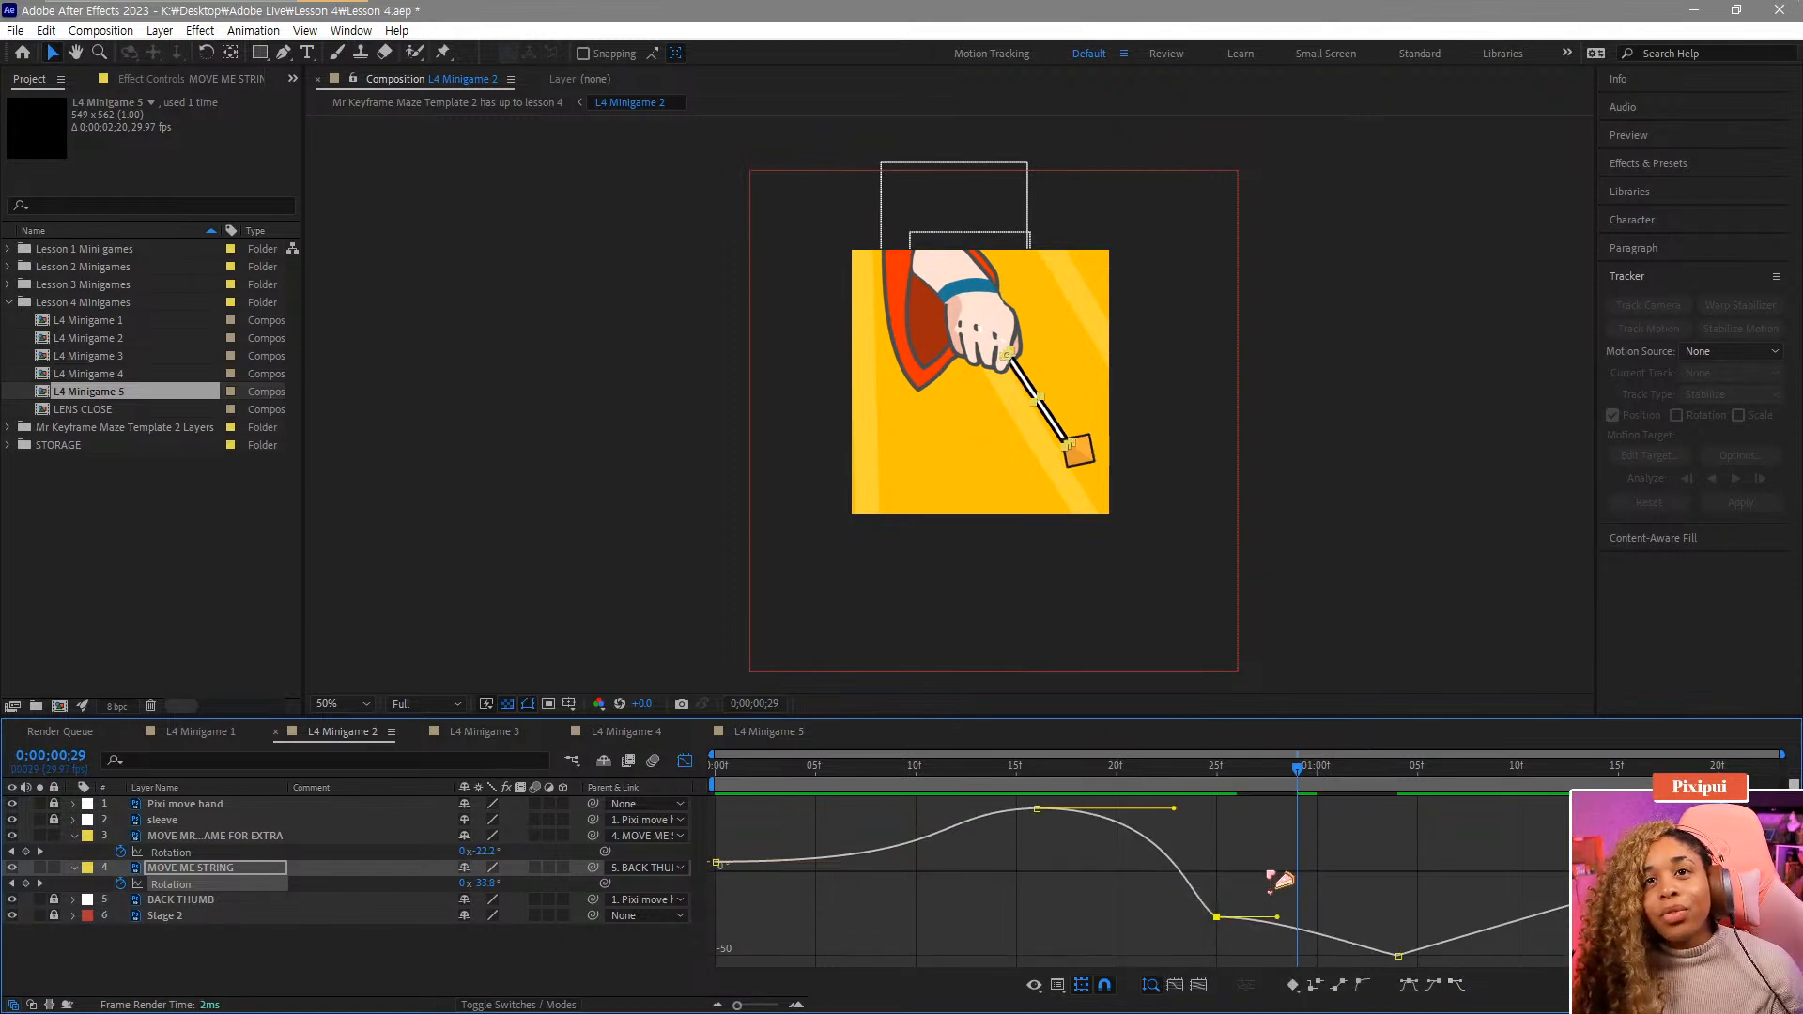
drag(1214, 776, 1263, 800)
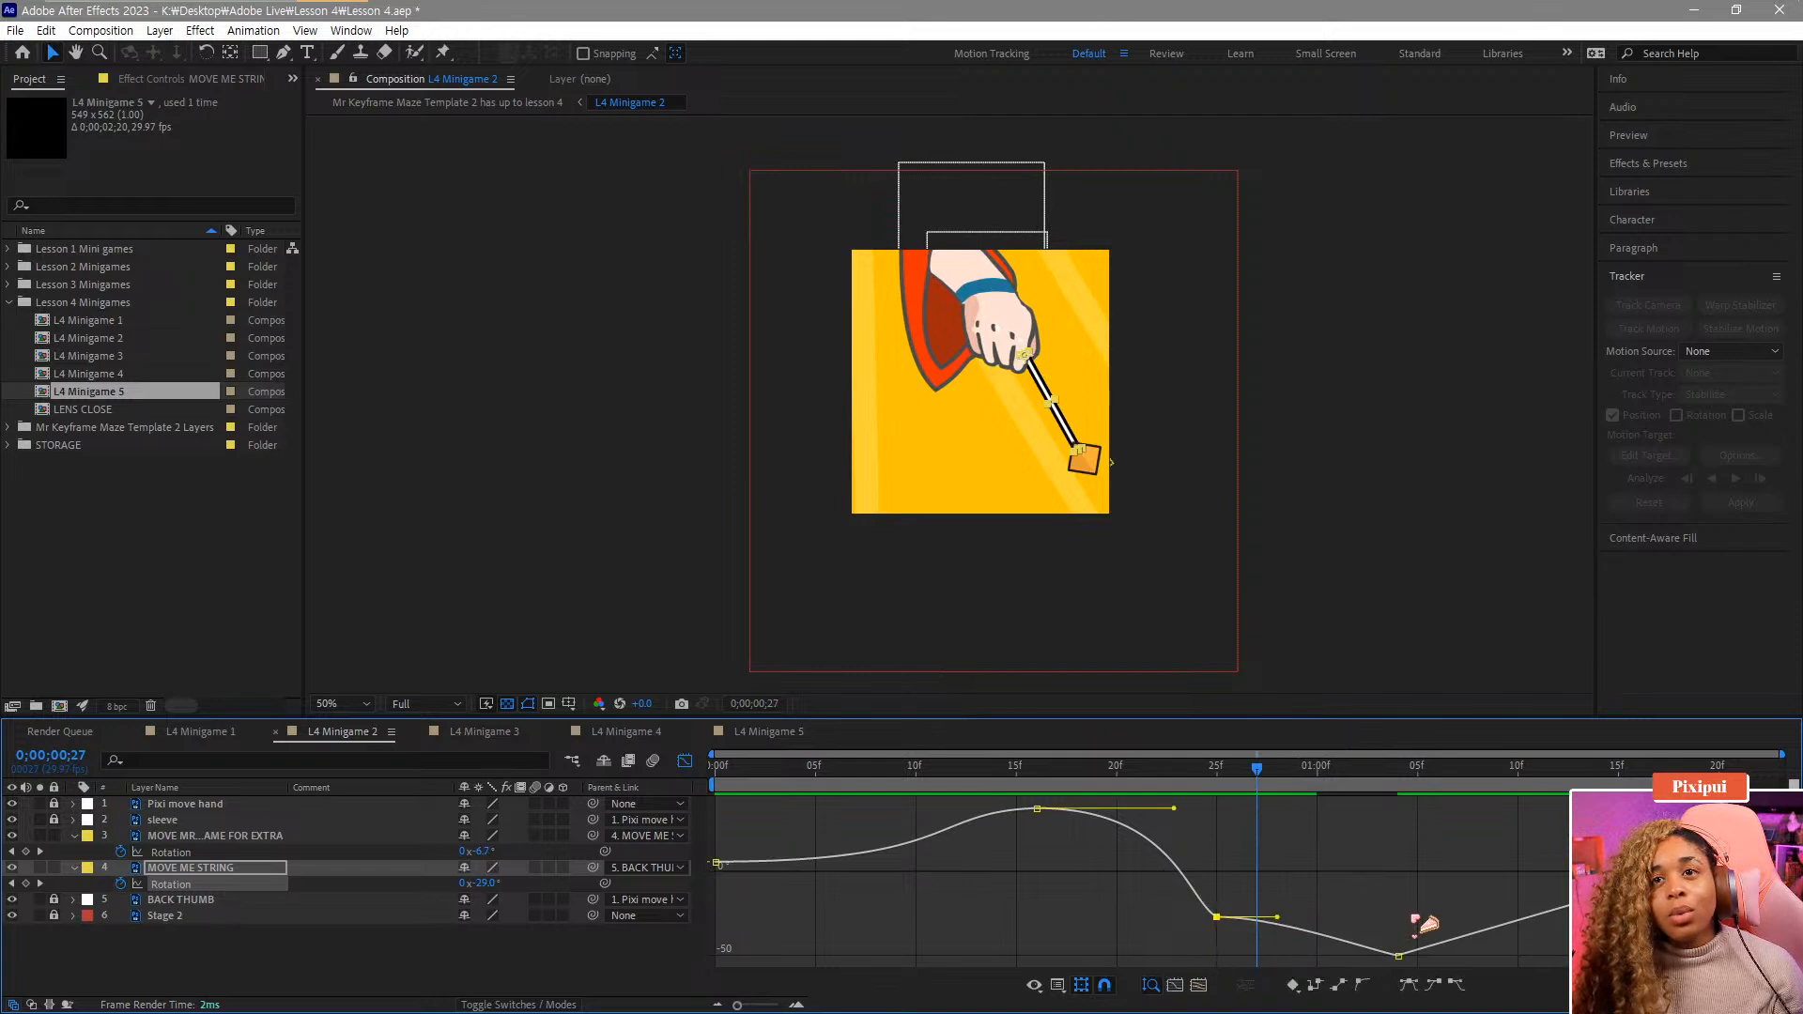
click(1399, 956)
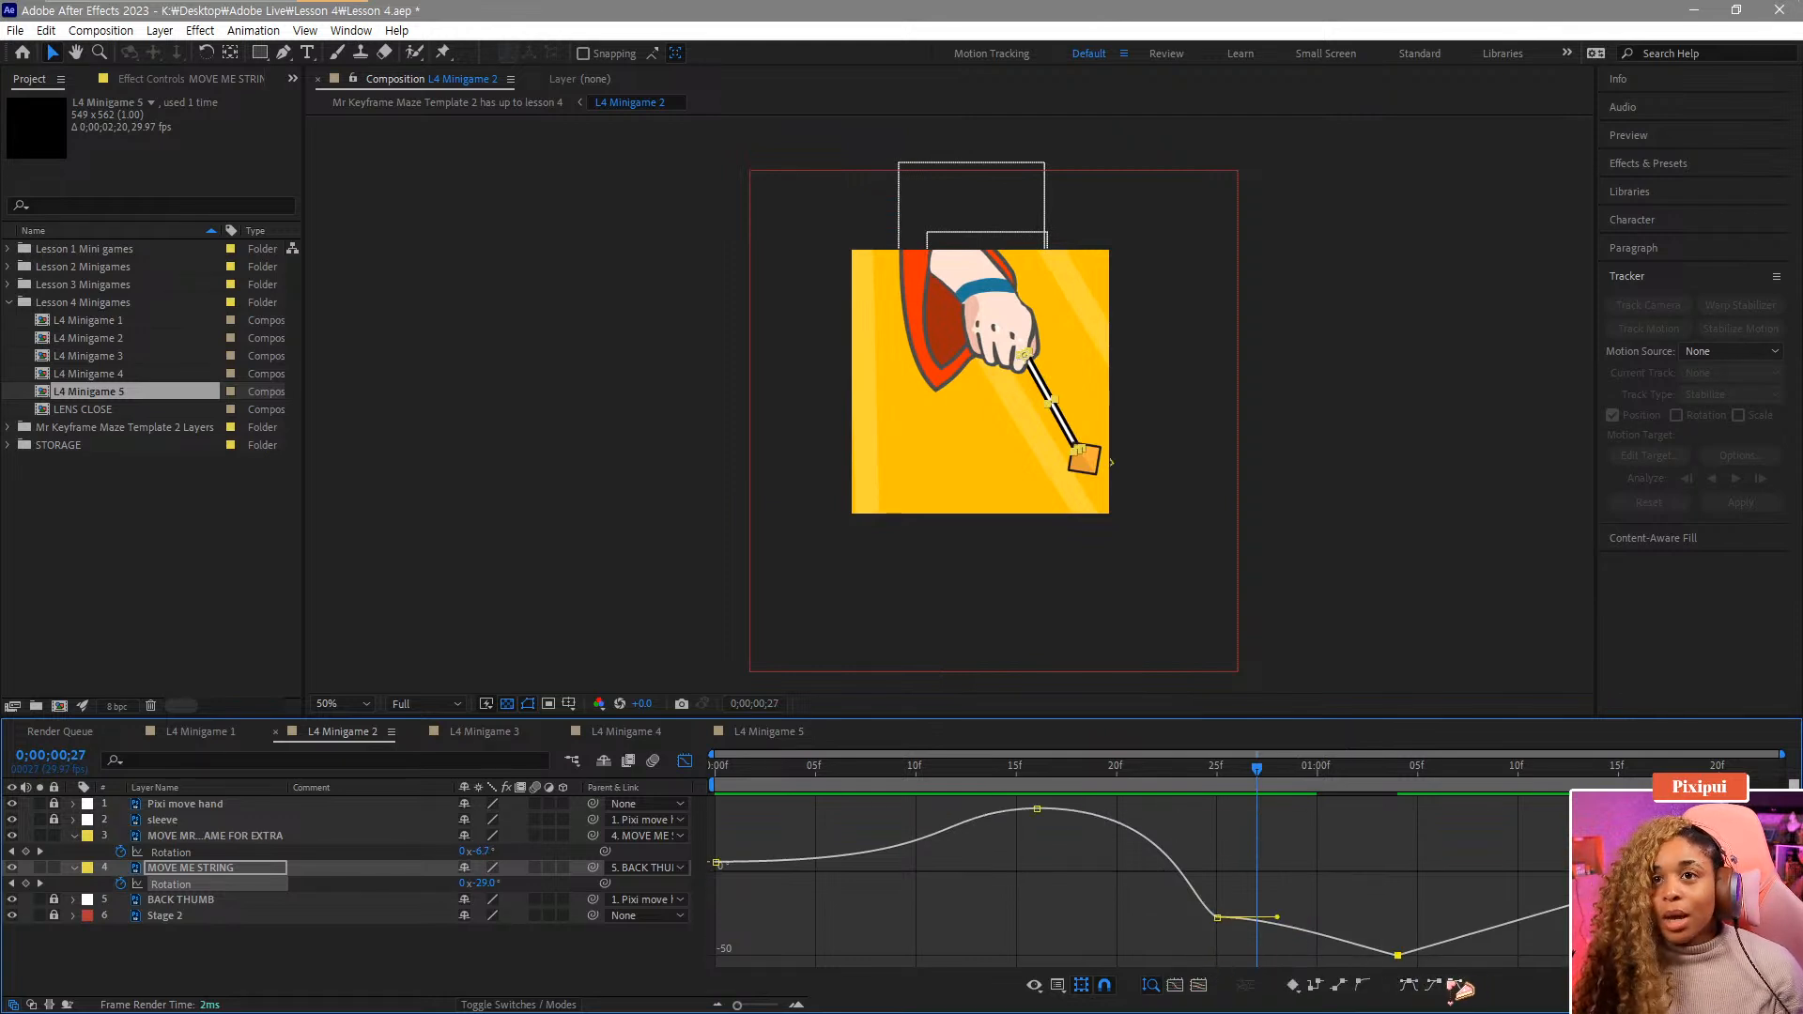
click(1434, 985)
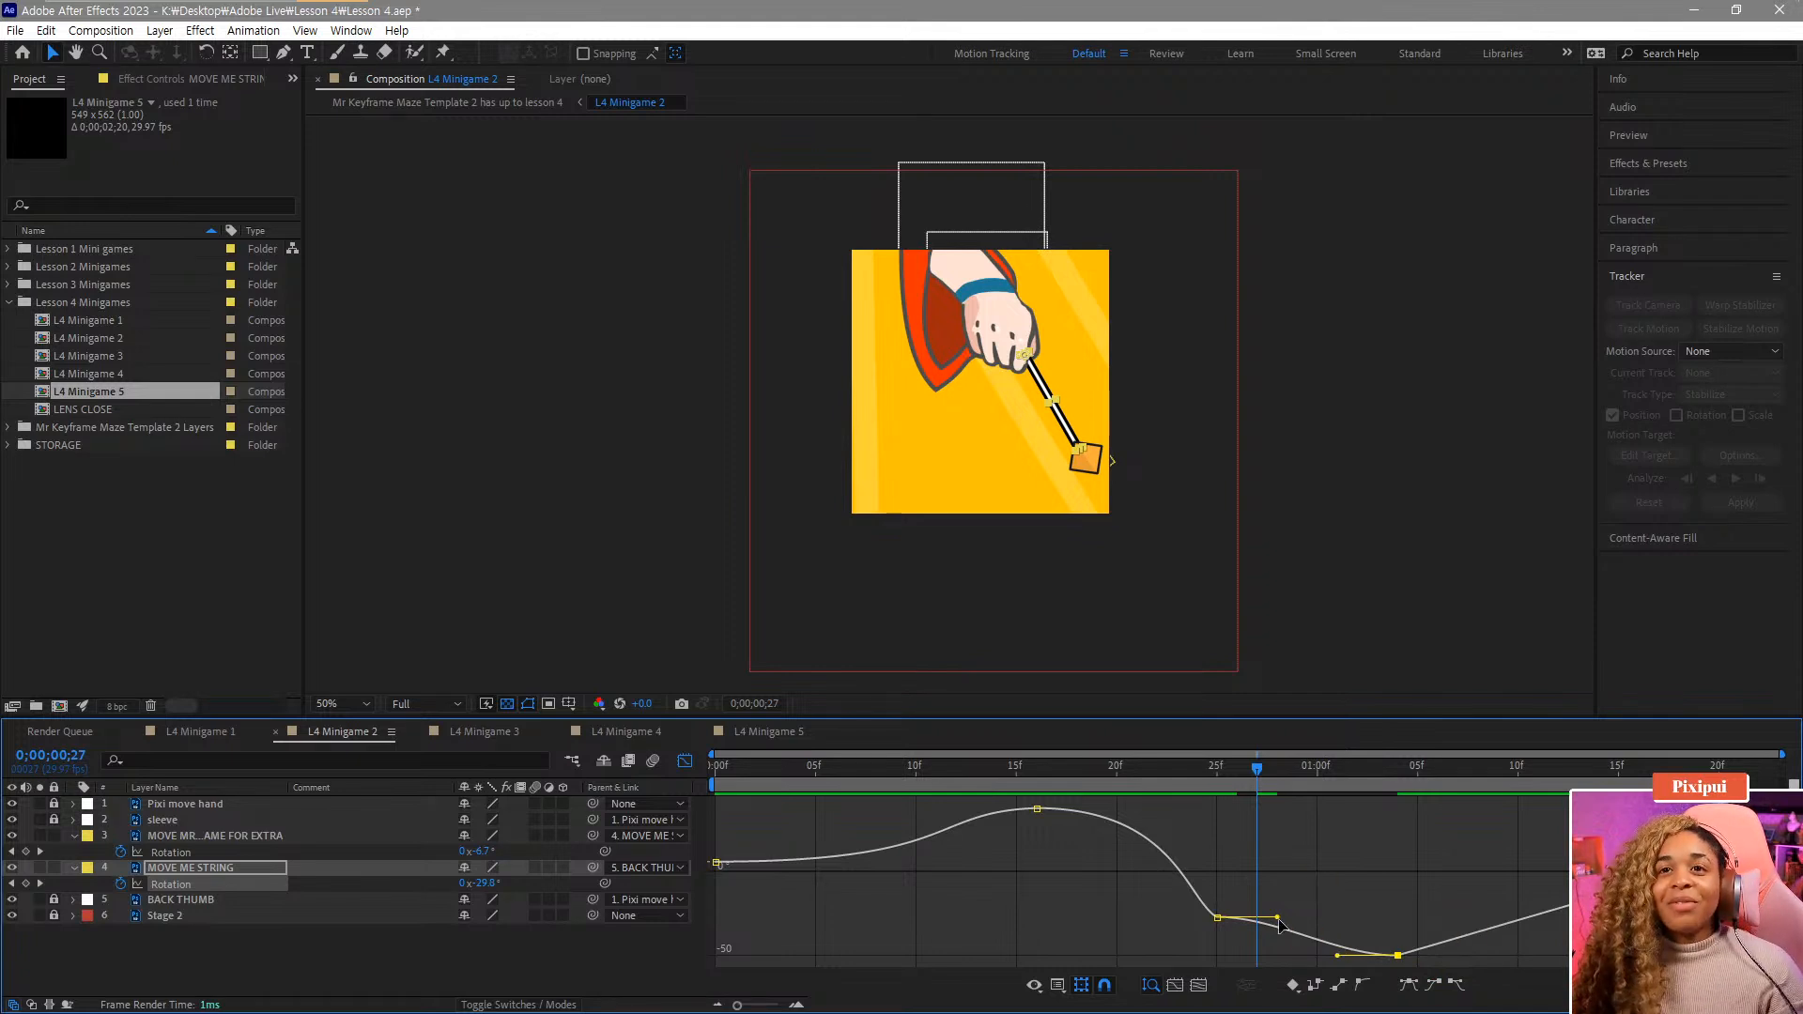
Pull down the handle of the string's Rotation keyframe at frame 25, then scrub and play back the swing.
drag(1277, 917, 1275, 948)
drag(1174, 773, 1599, 830)
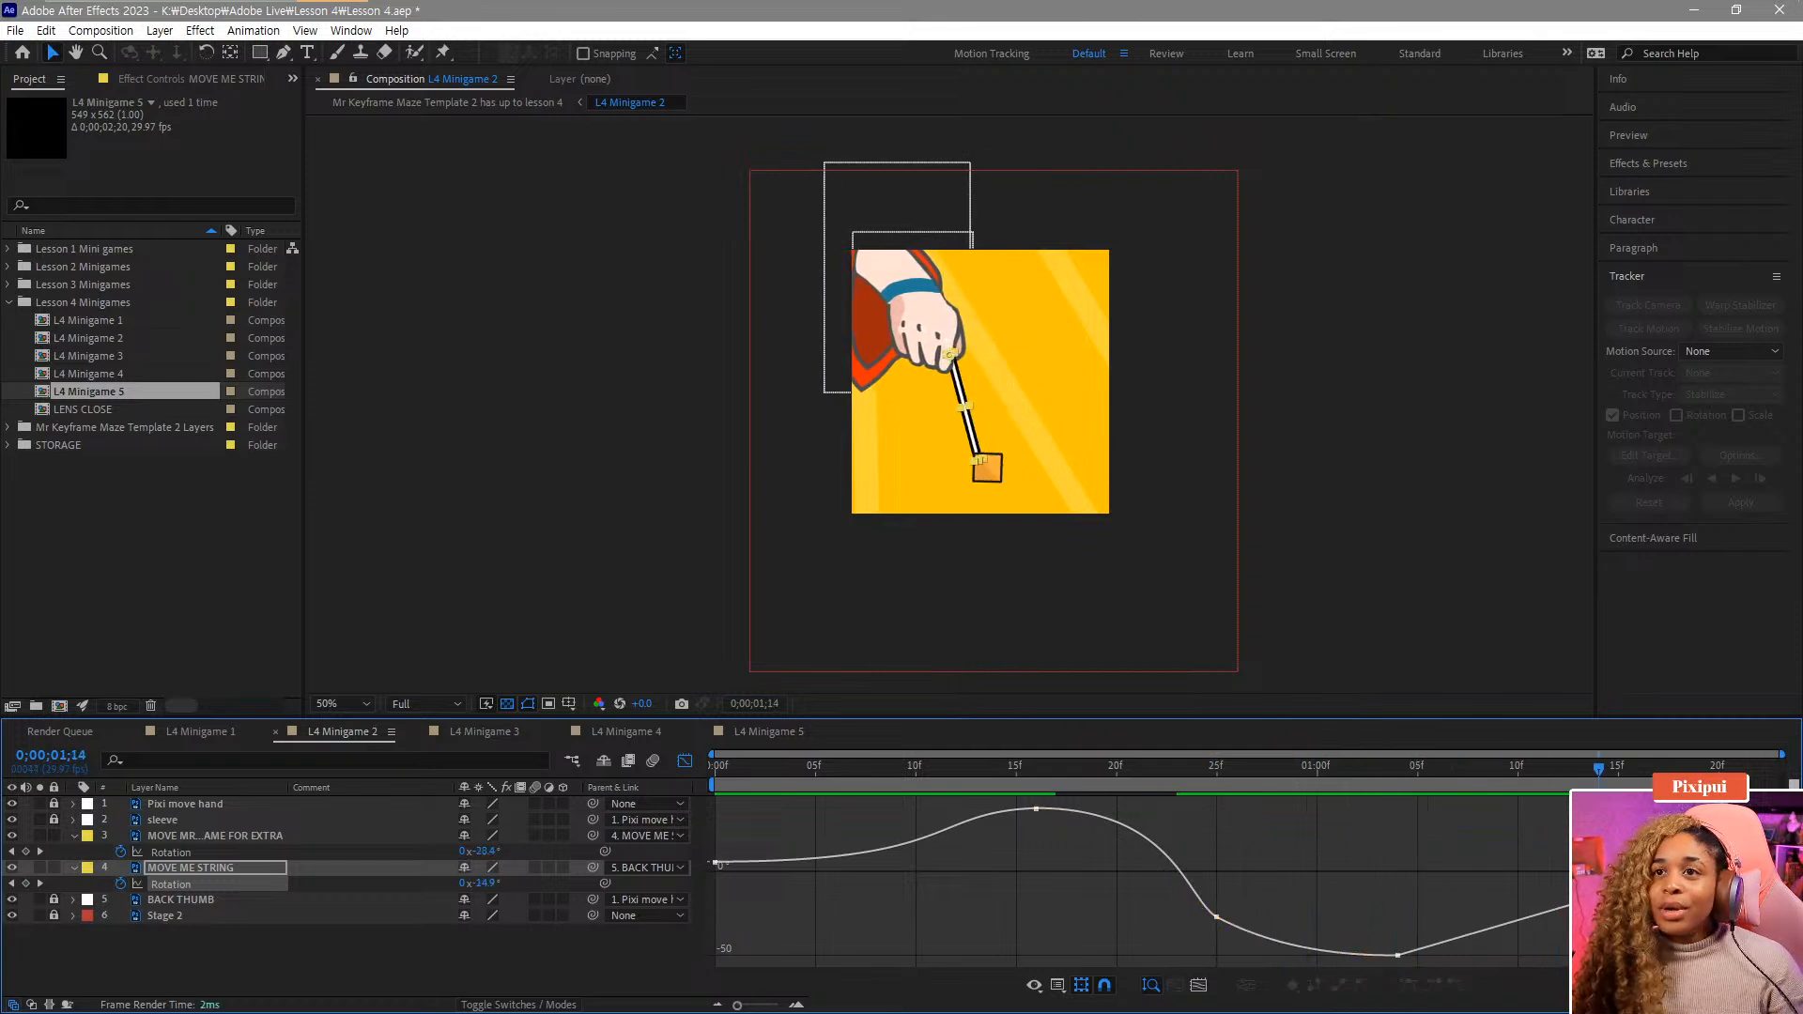
click(1738, 853)
click(1433, 986)
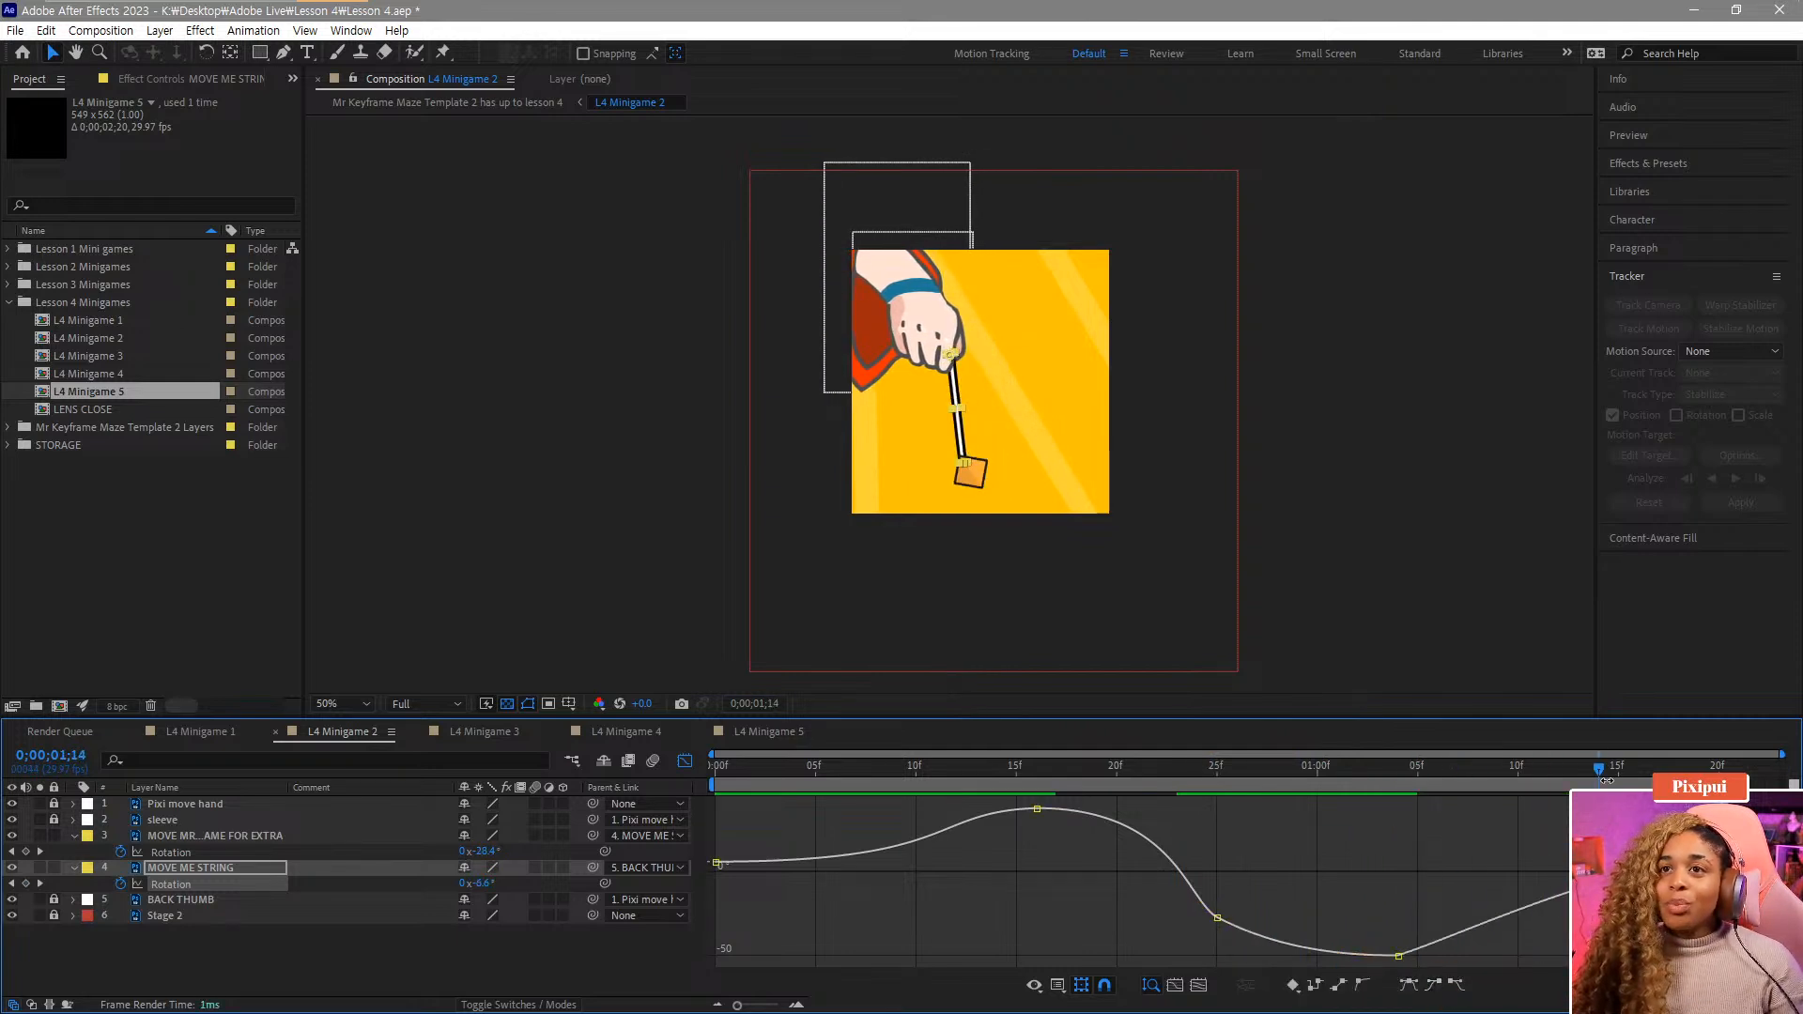
drag(1600, 771, 1282, 804)
key(space)
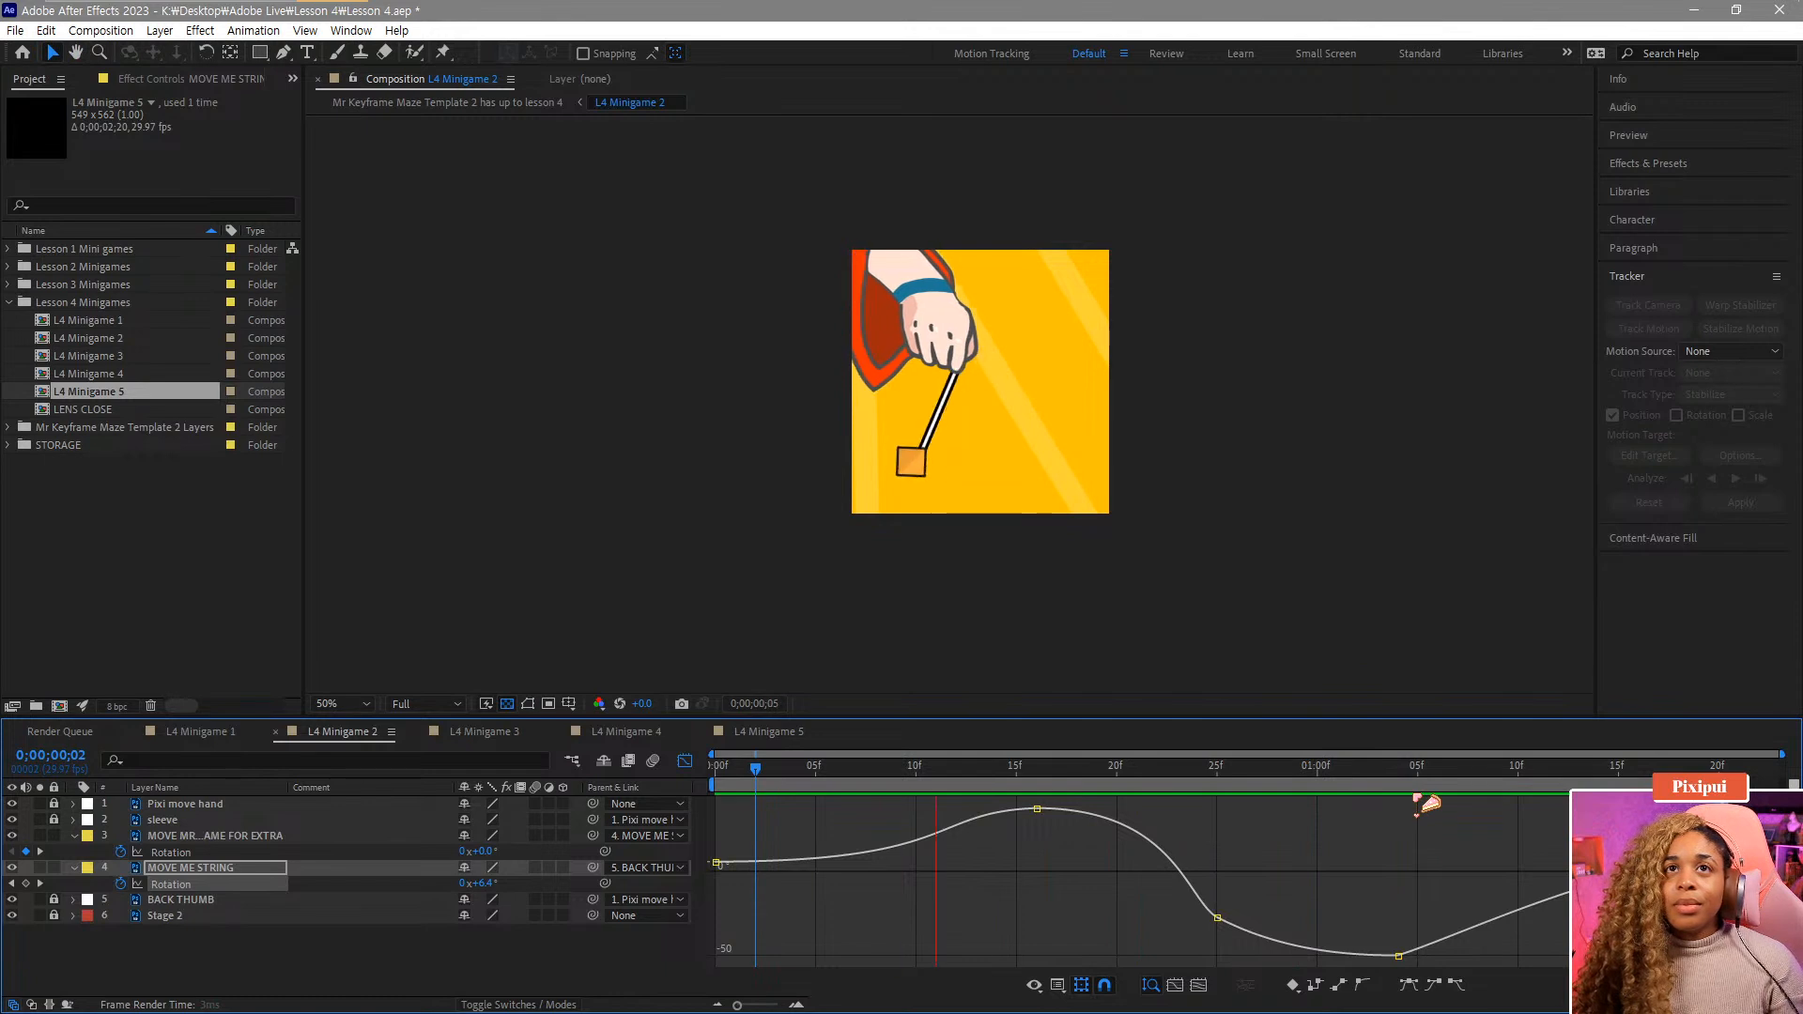
key(space)
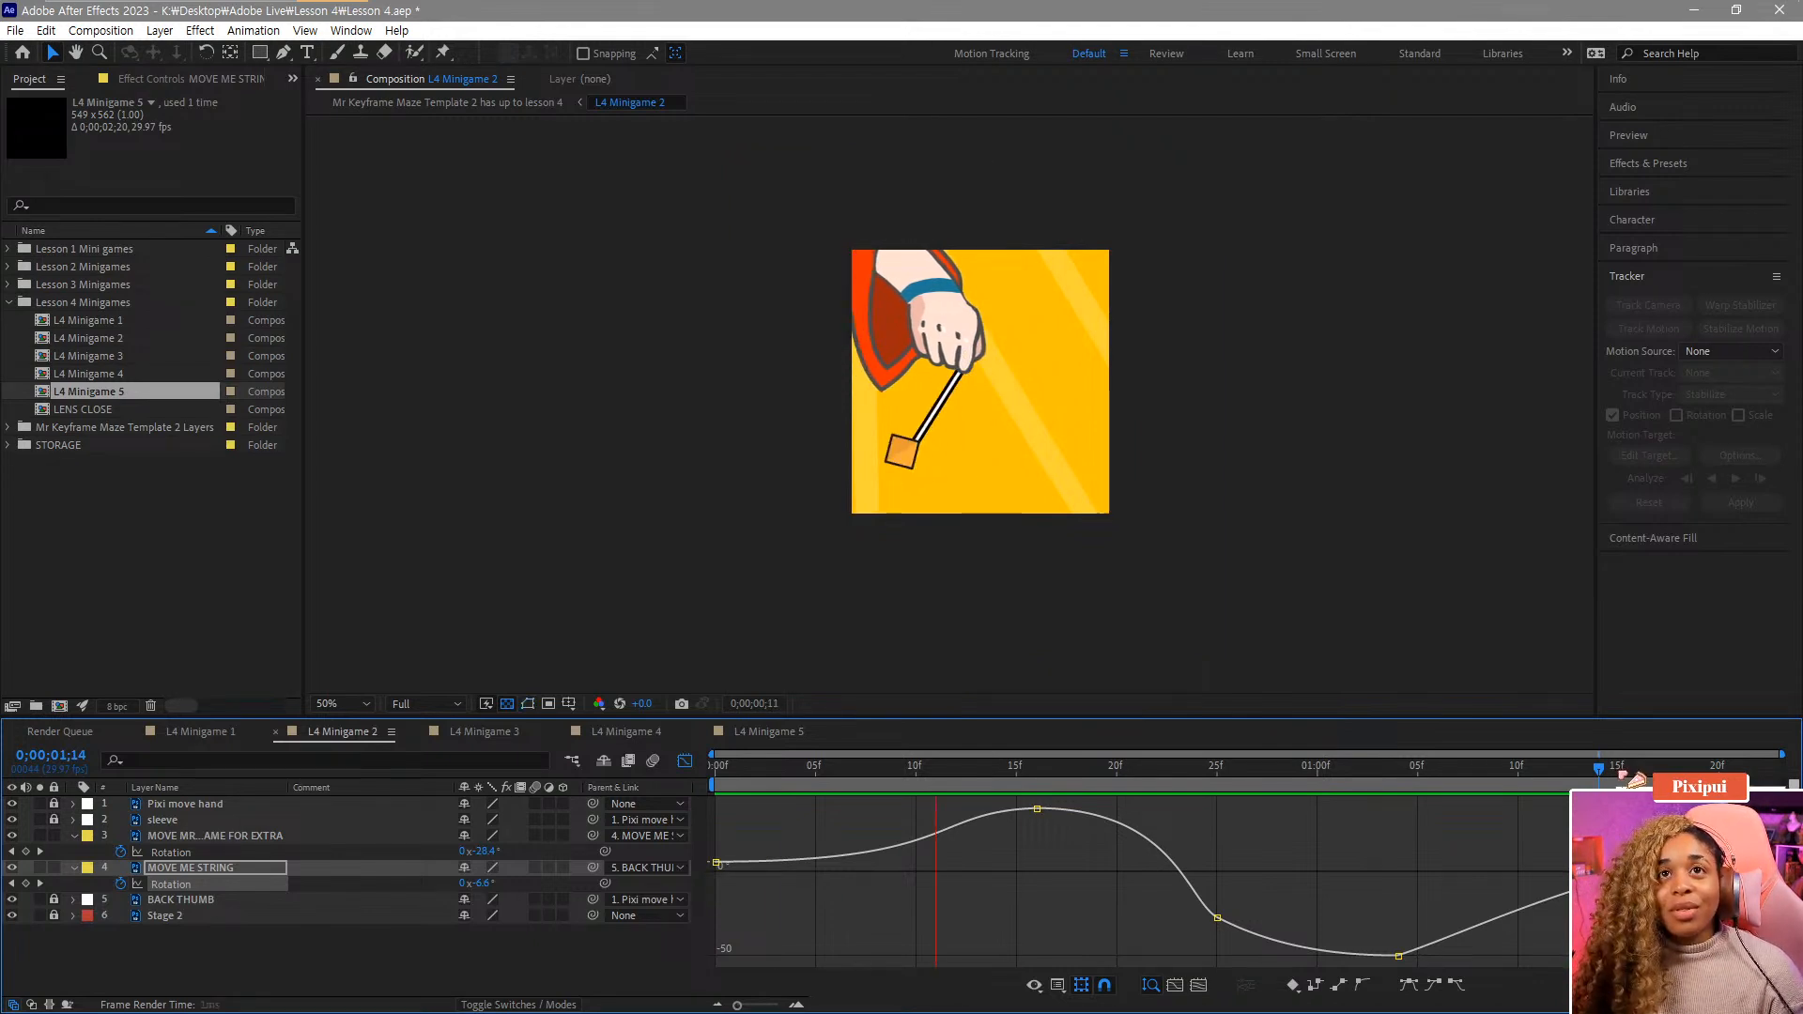
key(space)
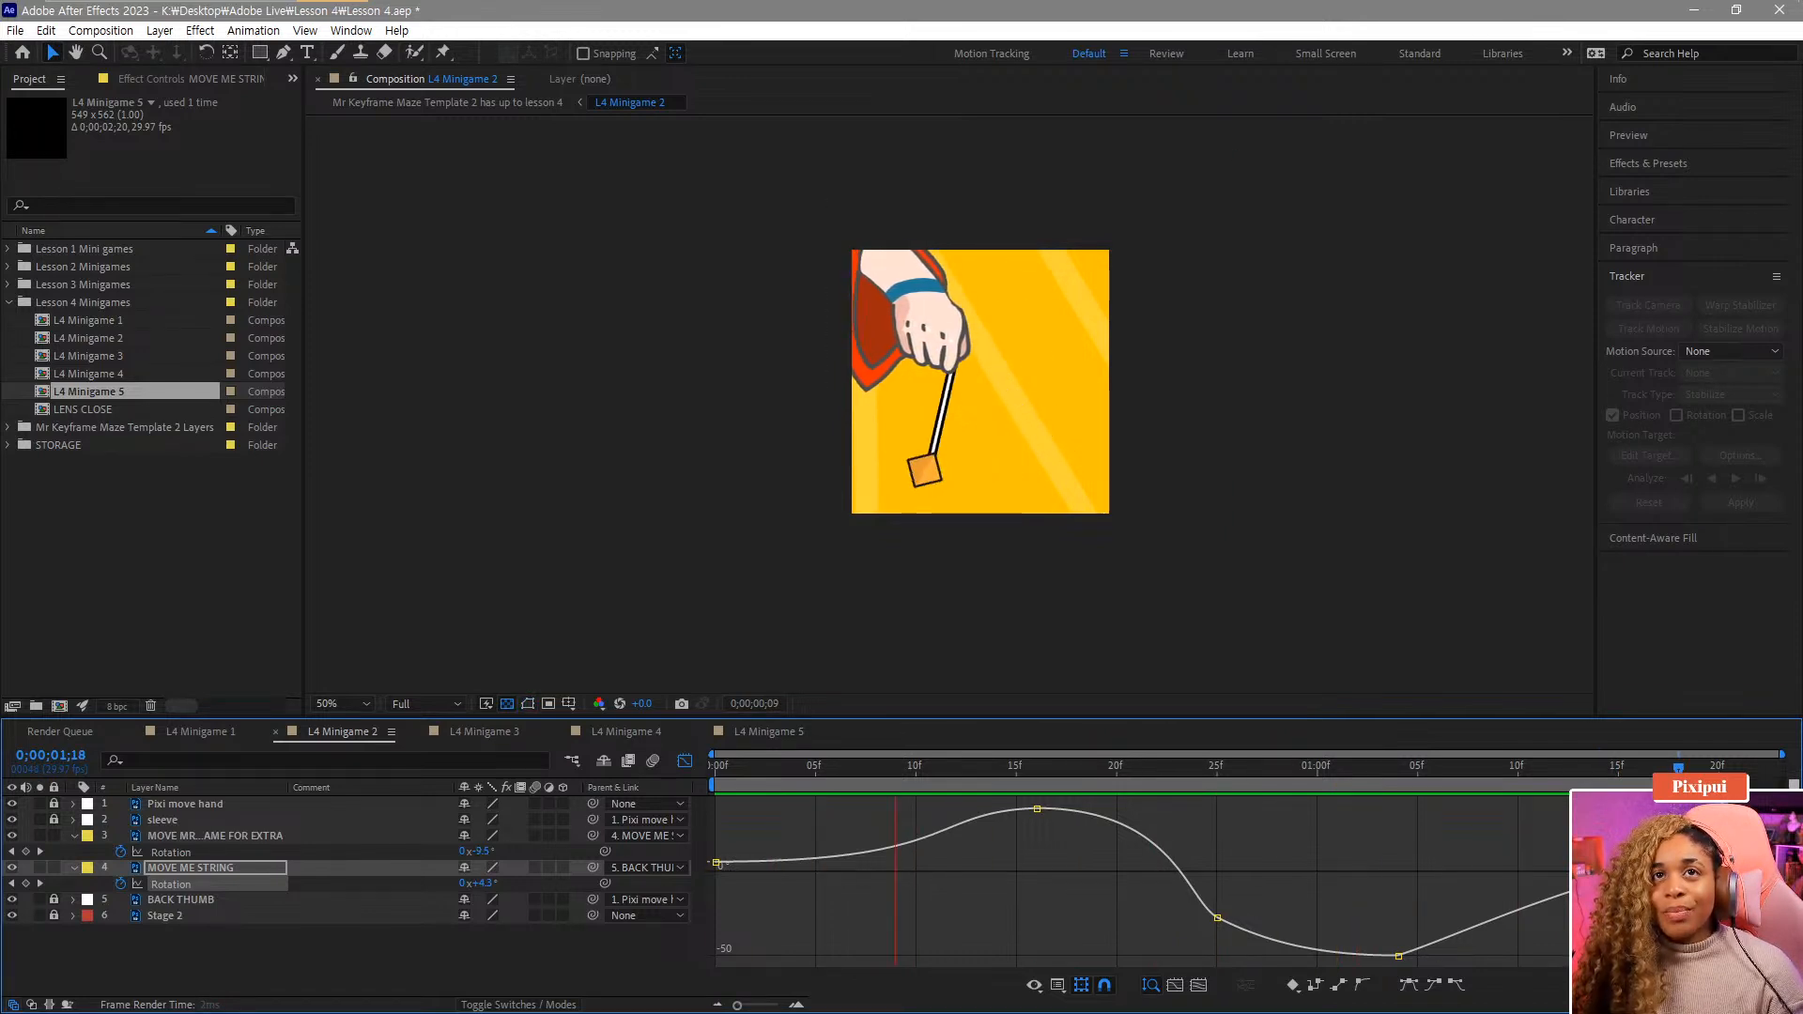
key(space)
Add a string Rotation keyframe at 1;18 and paste it onto frame 0 so the loop starts and ends alike.
drag(1618, 769, 1679, 769)
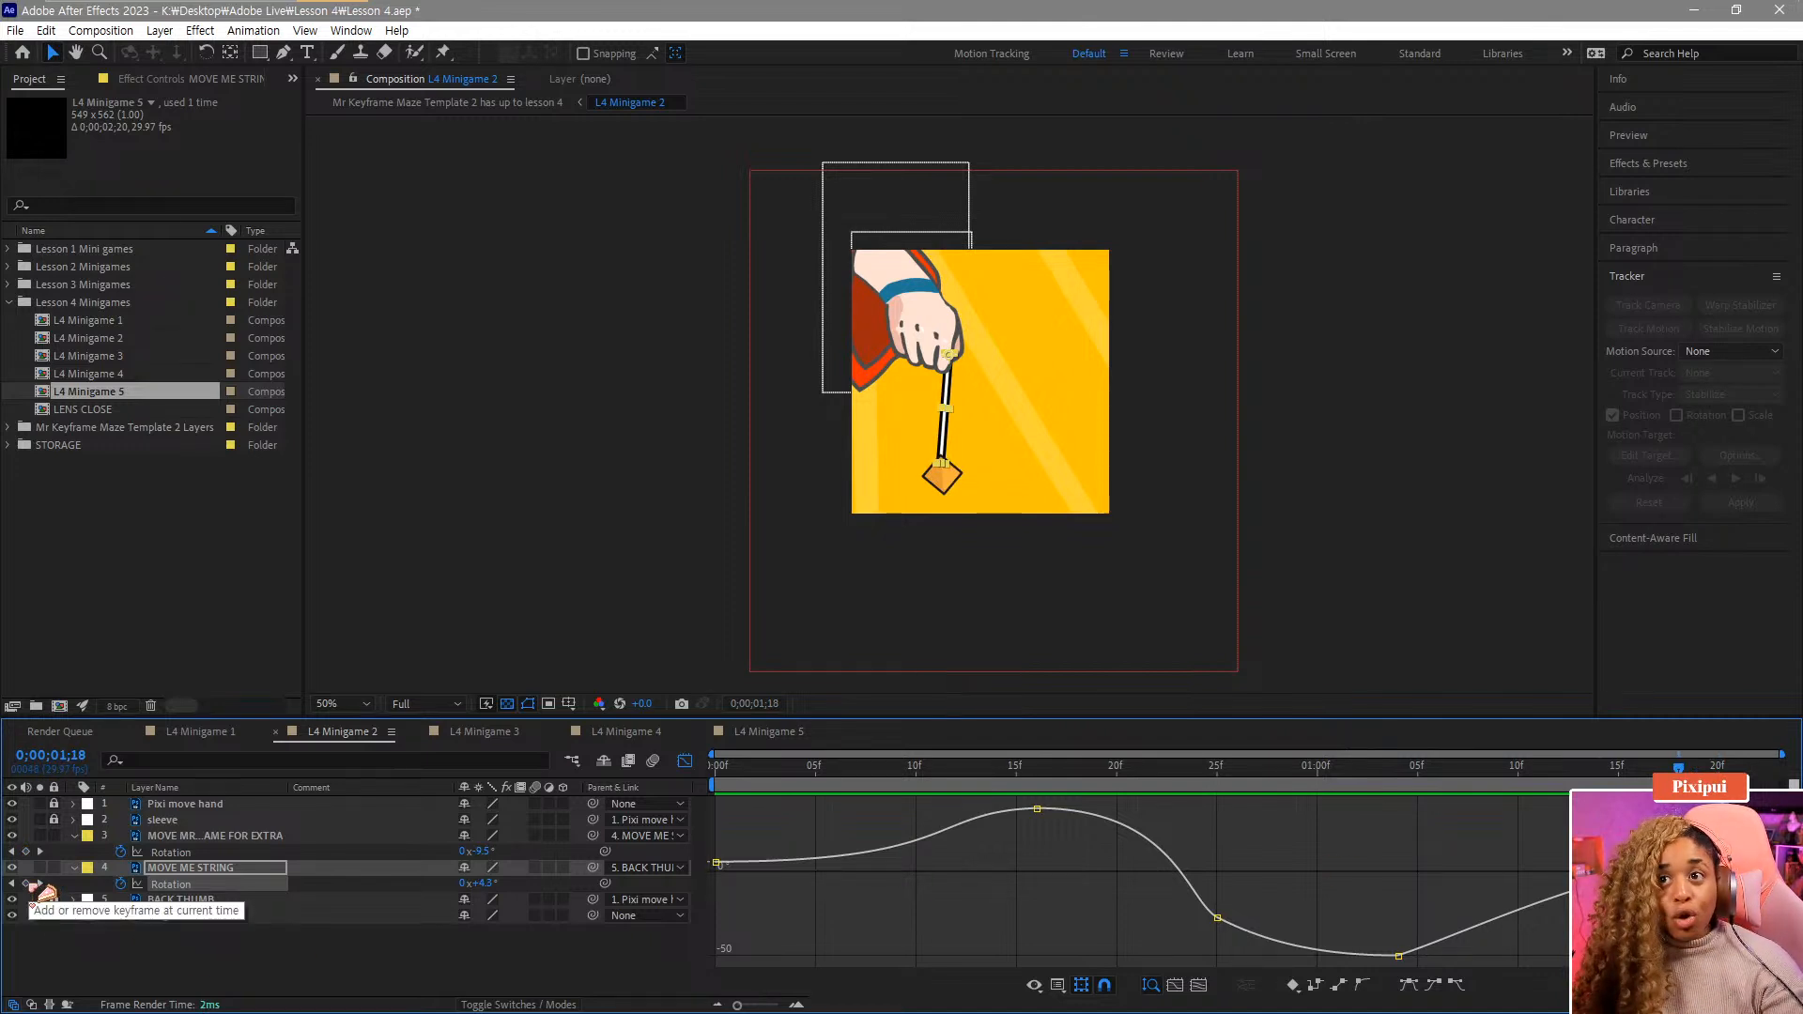
click(28, 885)
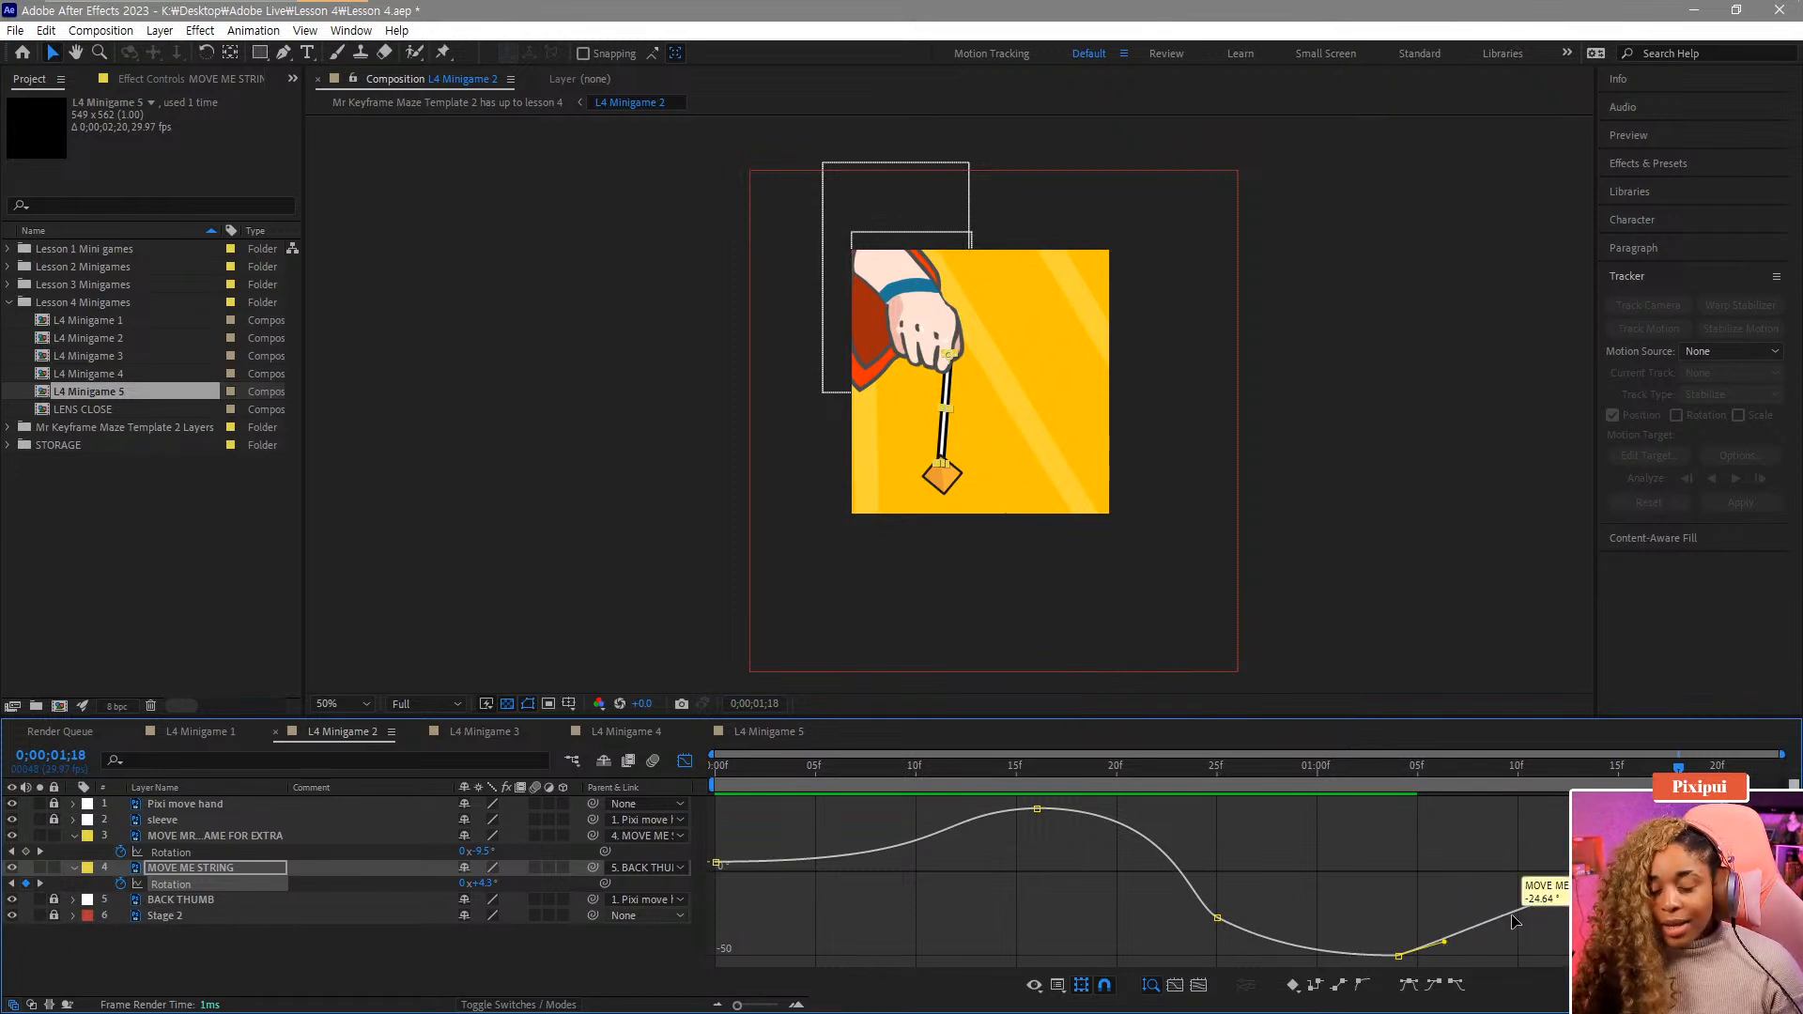
click(1513, 923)
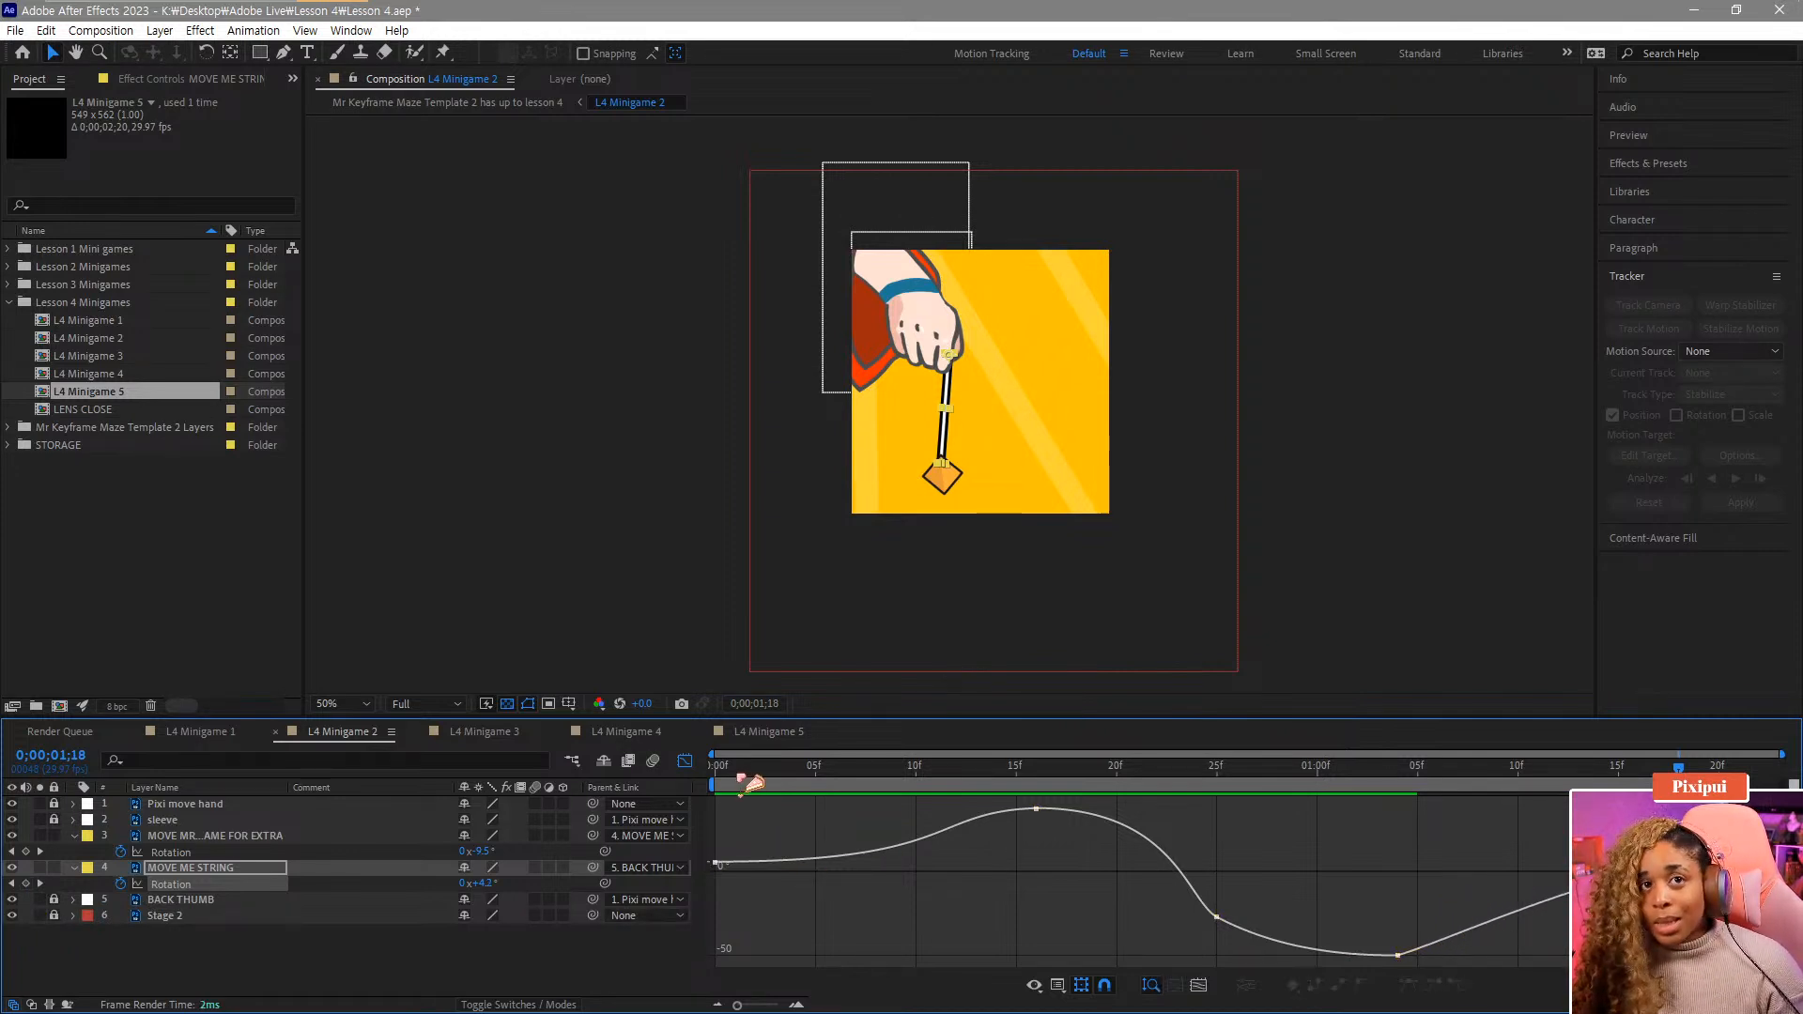
drag(739, 775, 682, 783)
key(ctrl+v)
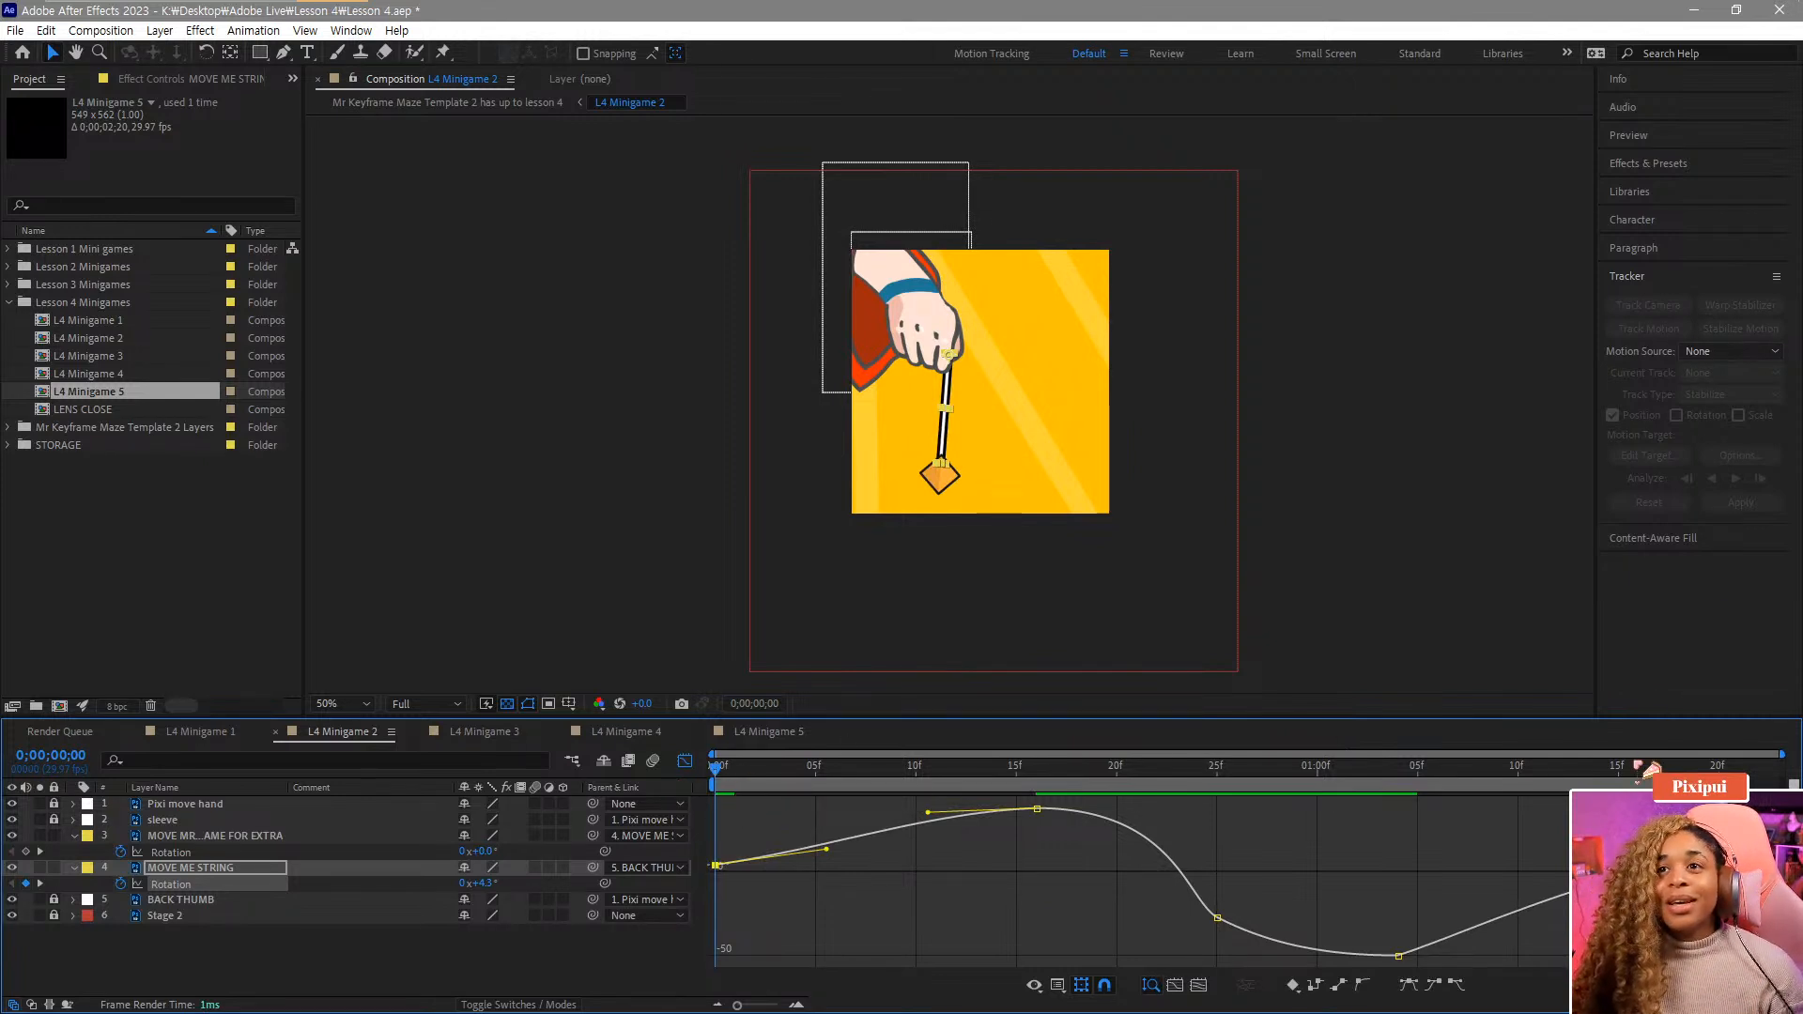
Play back the composition from the start to review the string's looping swing.
key(space)
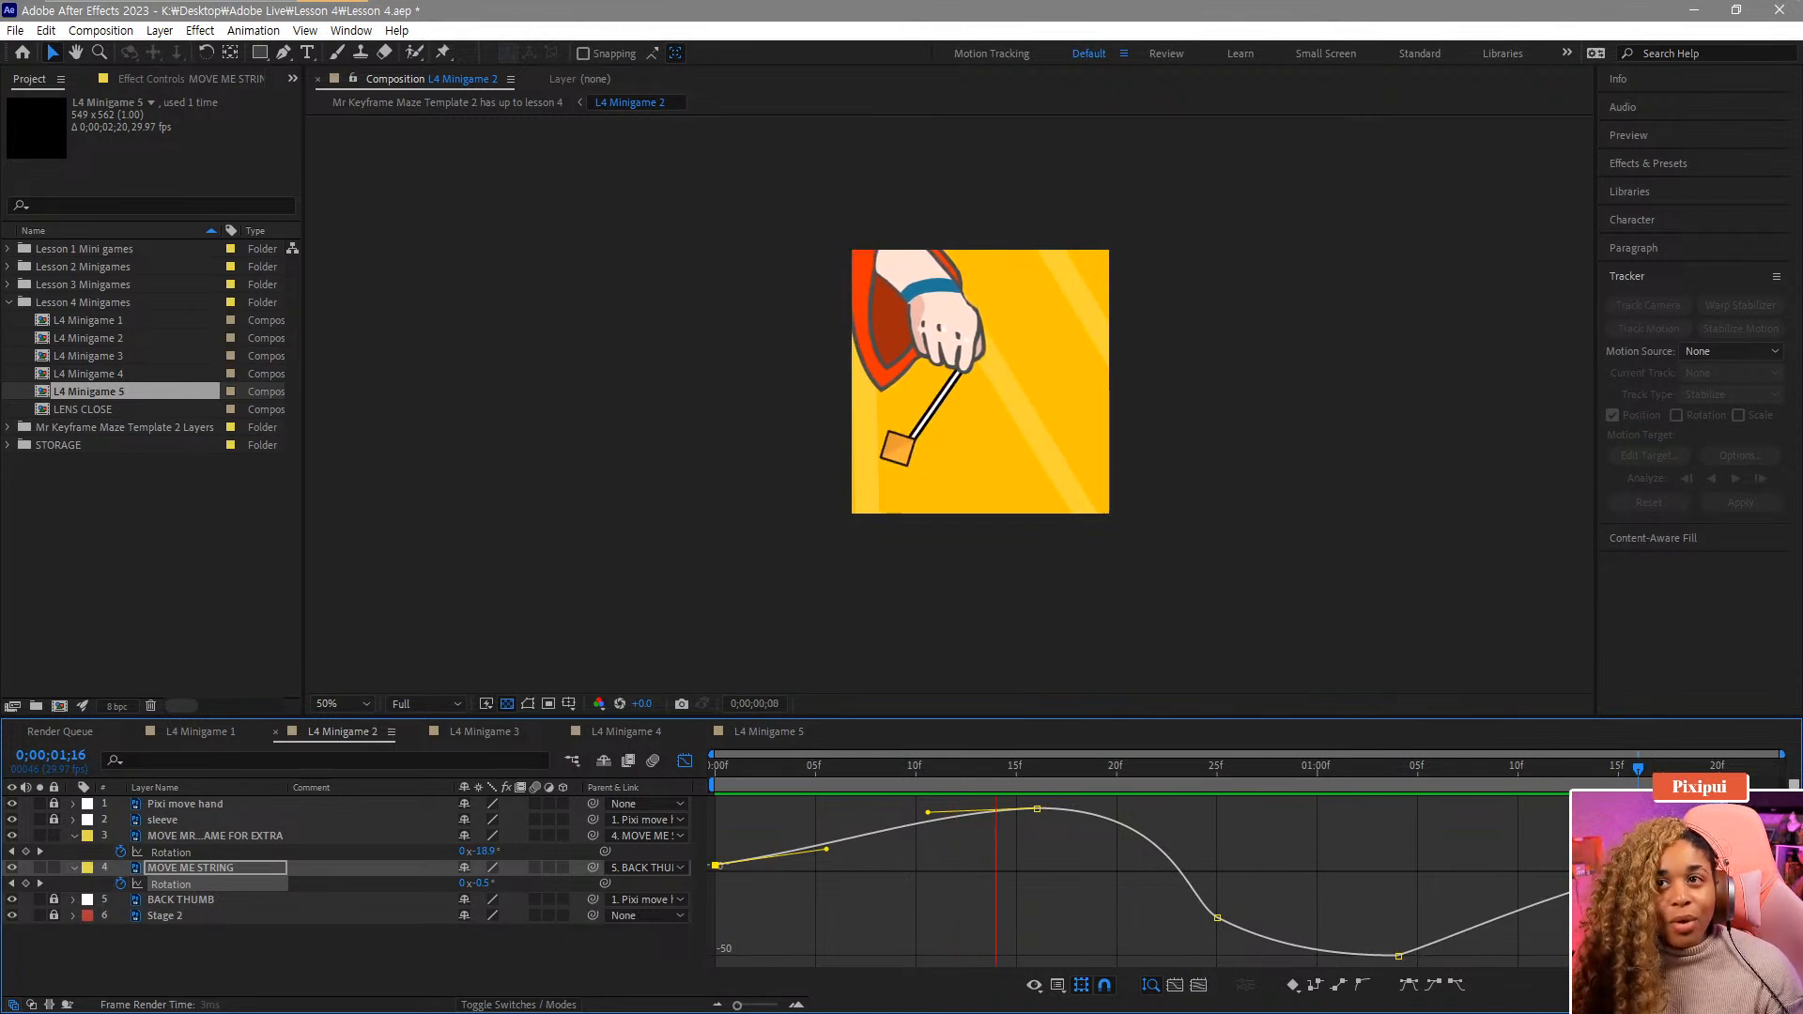
key(space)
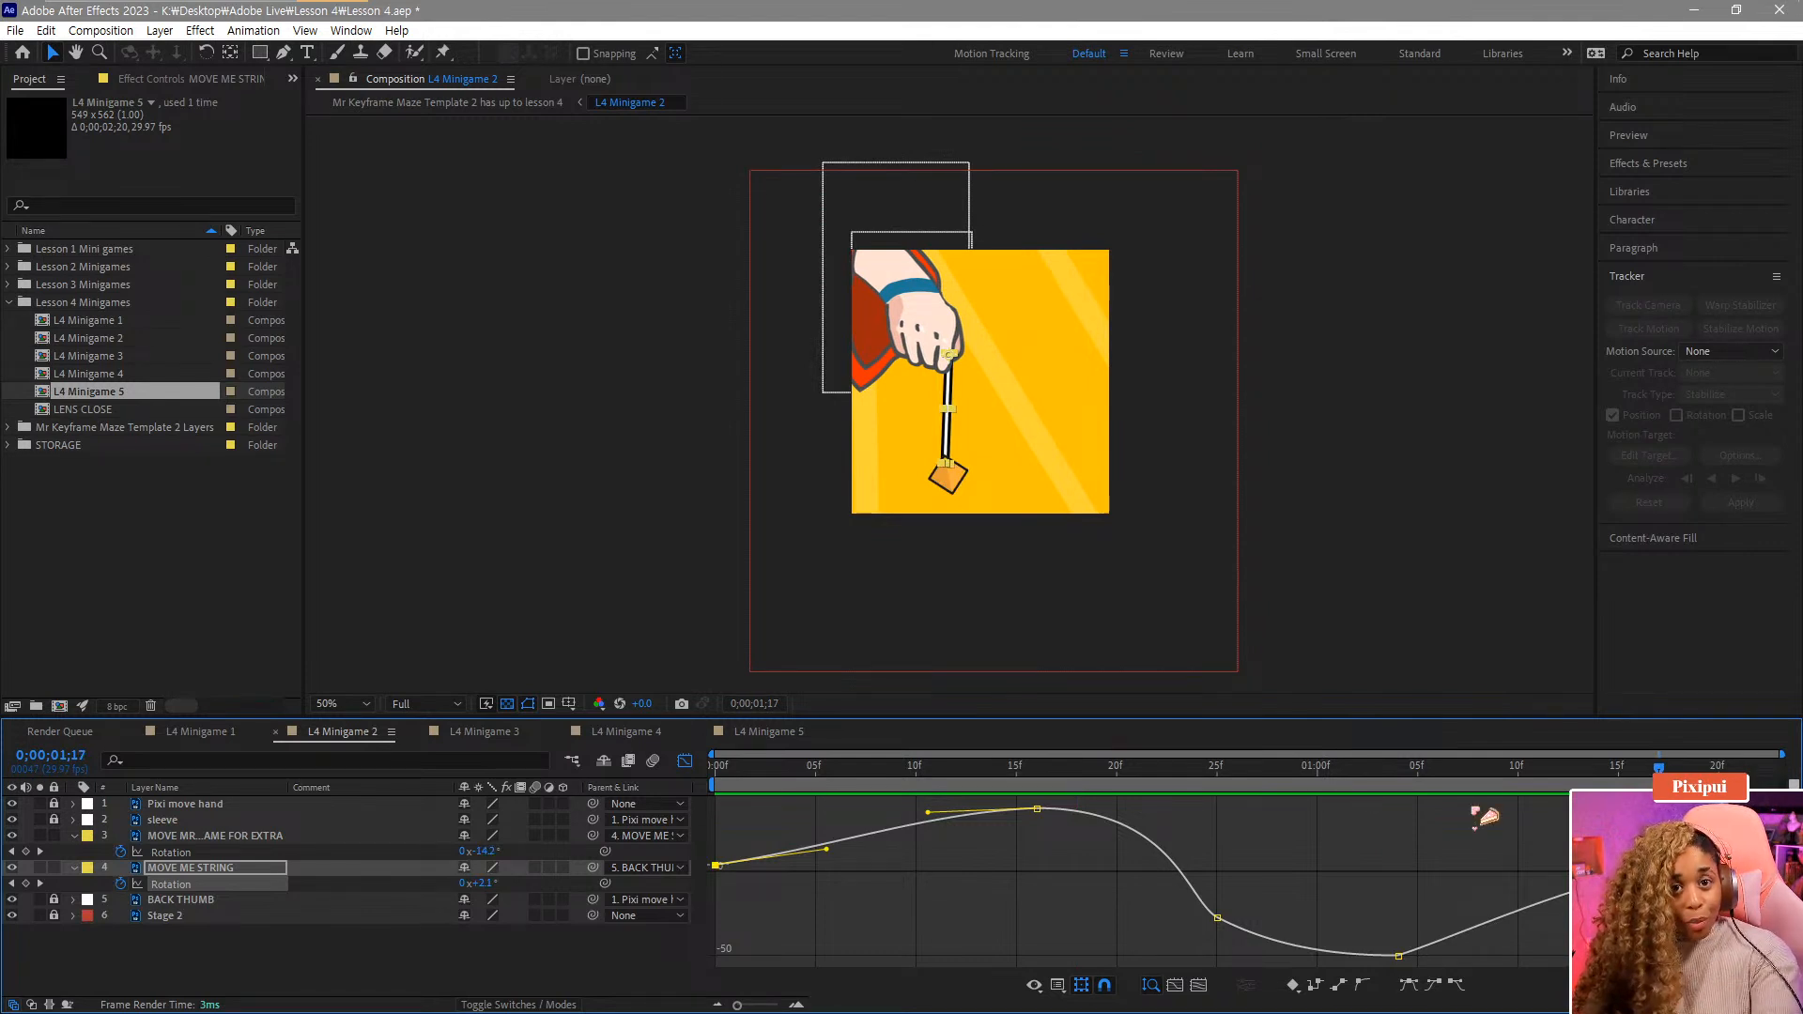
key(Home)
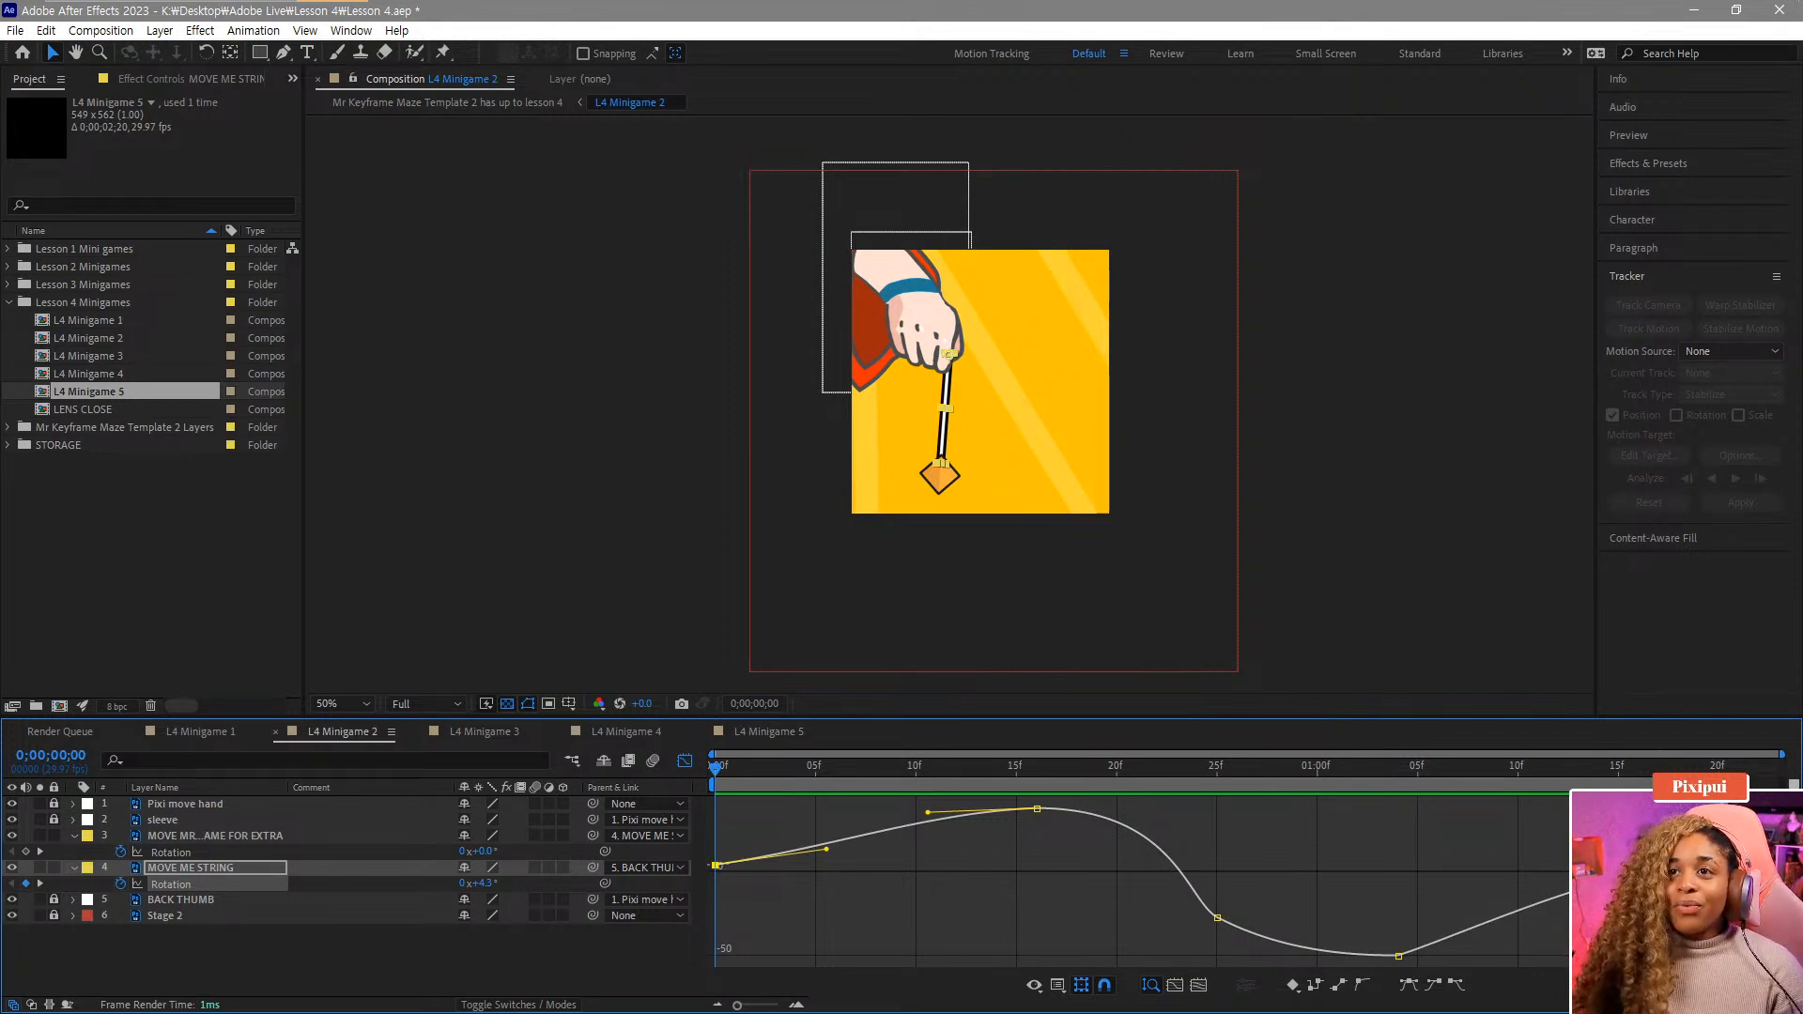
key(space)
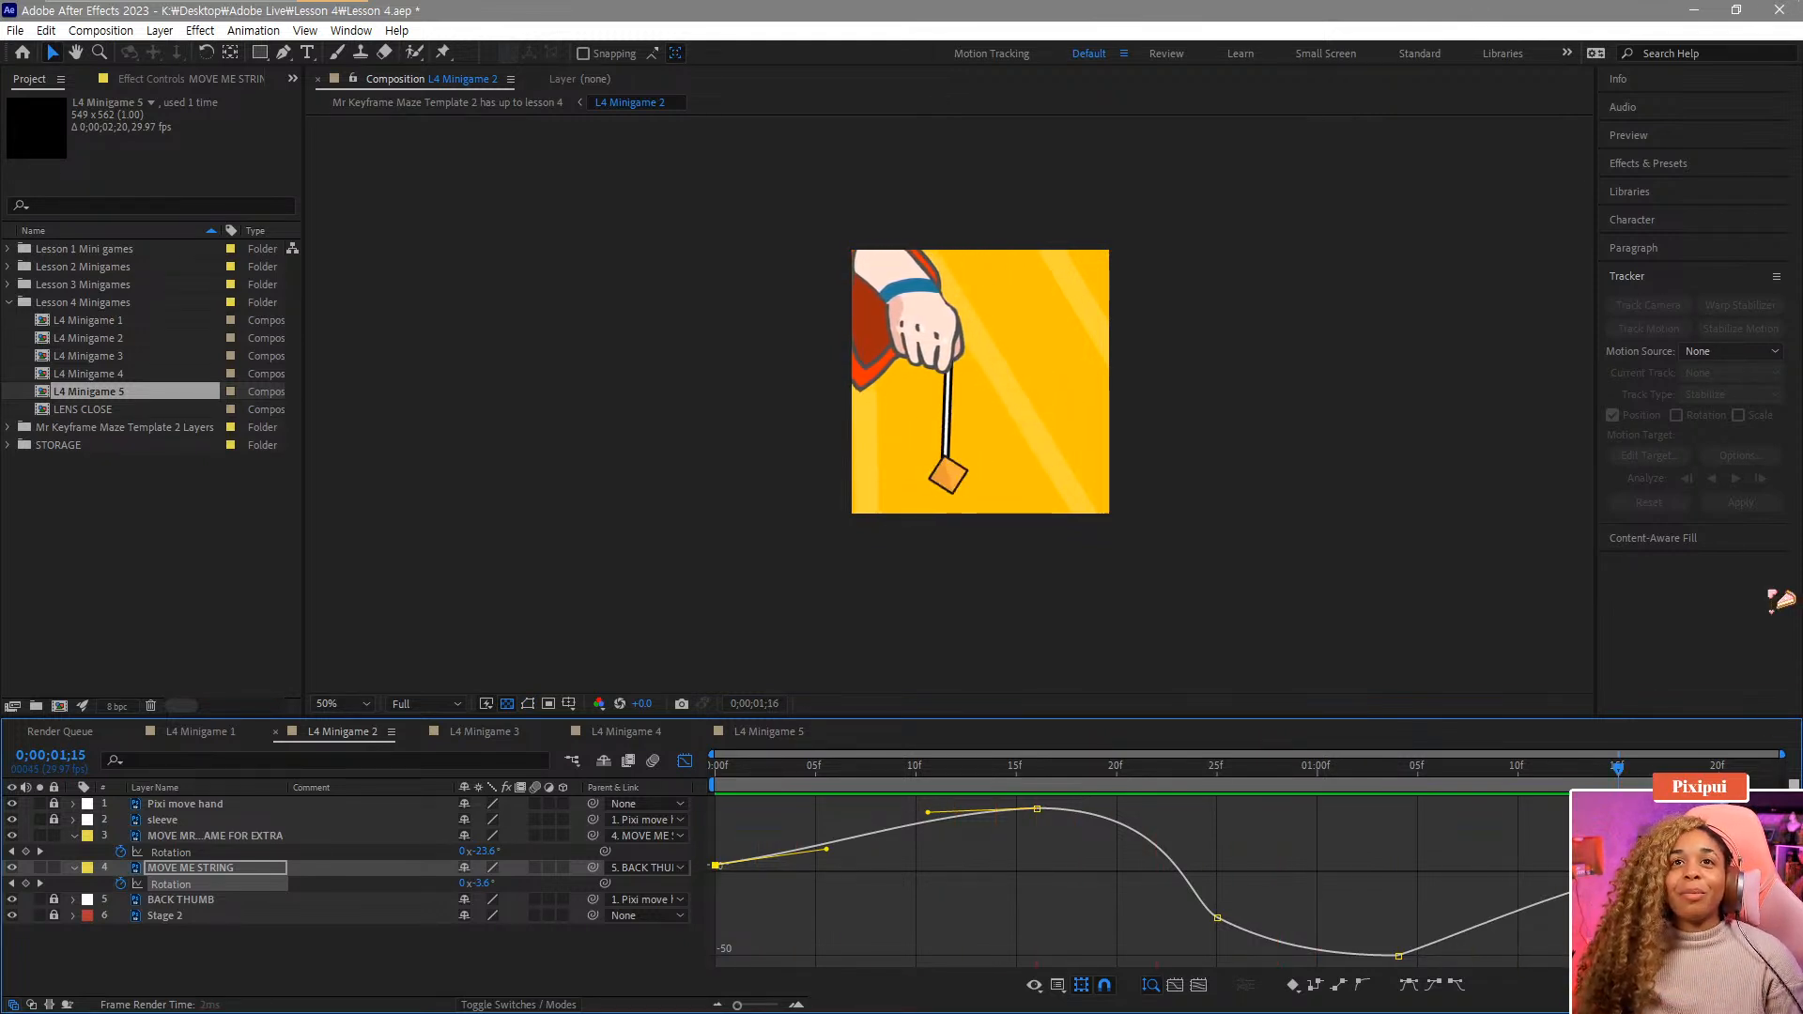
Show the extra layer's Rotation graph and apply Easy Ease to its peak keyframe.
click(171, 852)
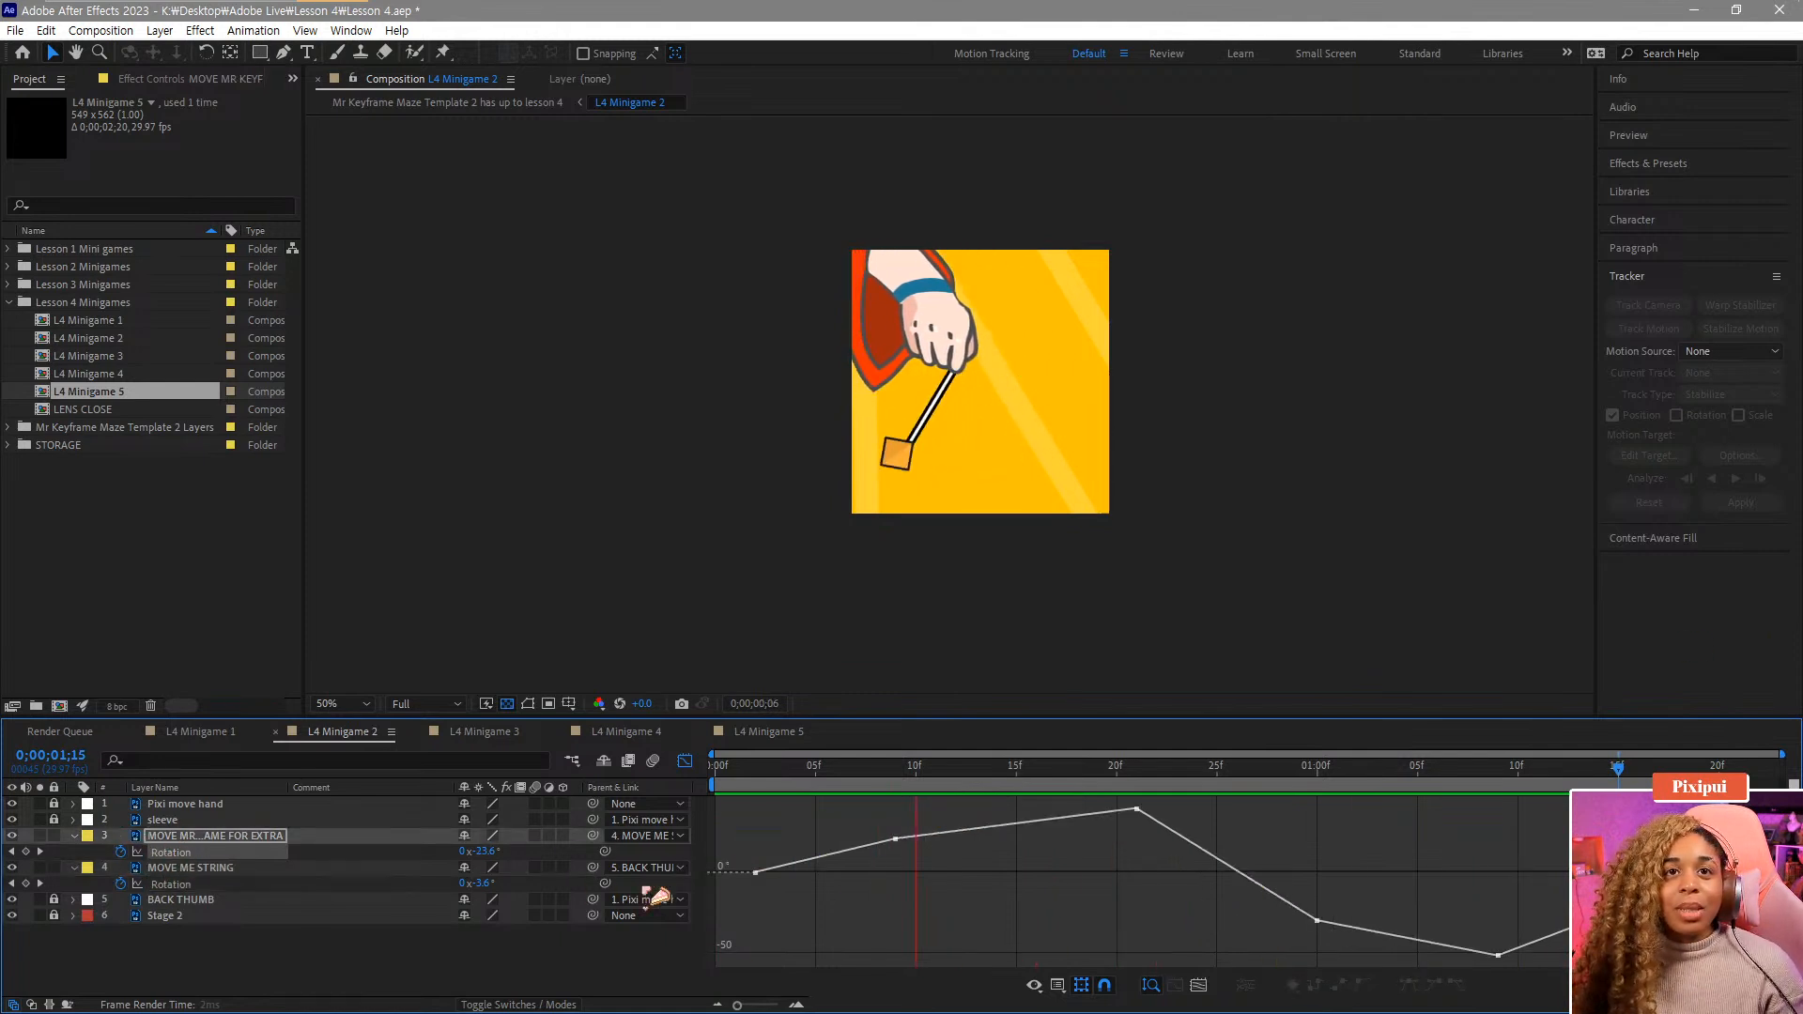
click(1135, 811)
click(1453, 986)
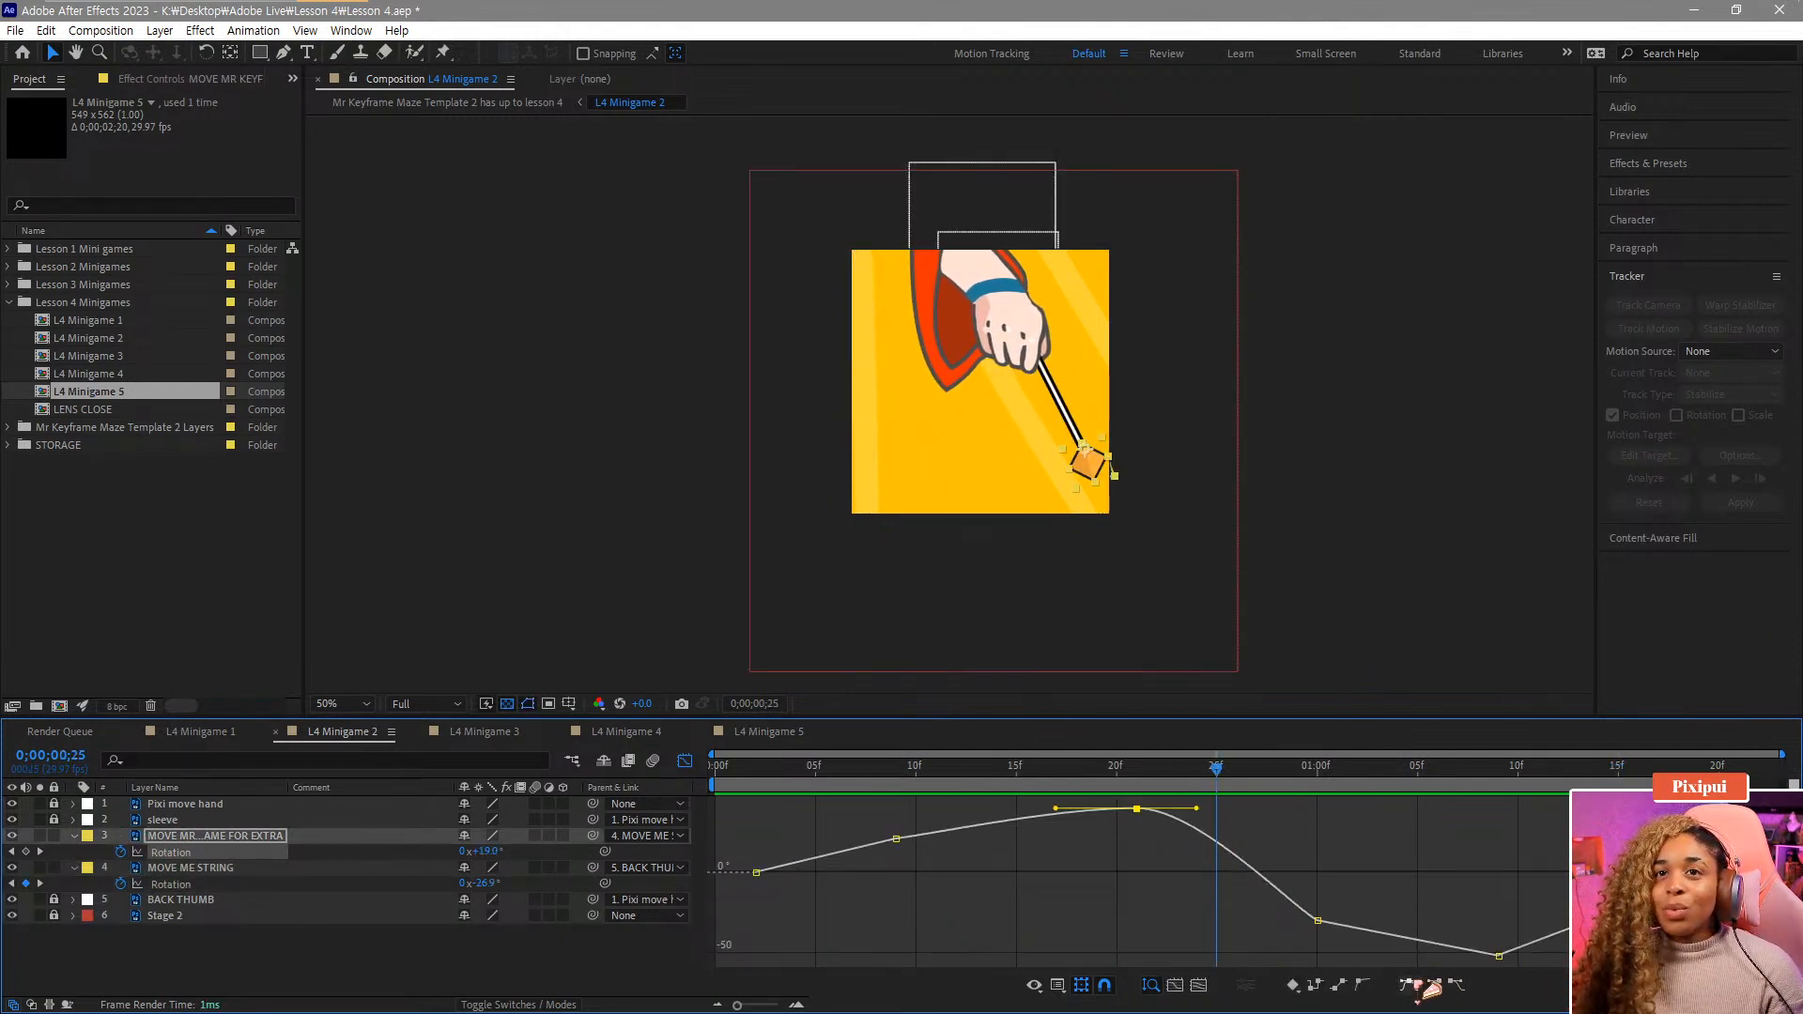
Apply Easy Ease to the extra layer's following low Rotation keyframes and lower one of their handles.
drag(1216, 788, 893, 788)
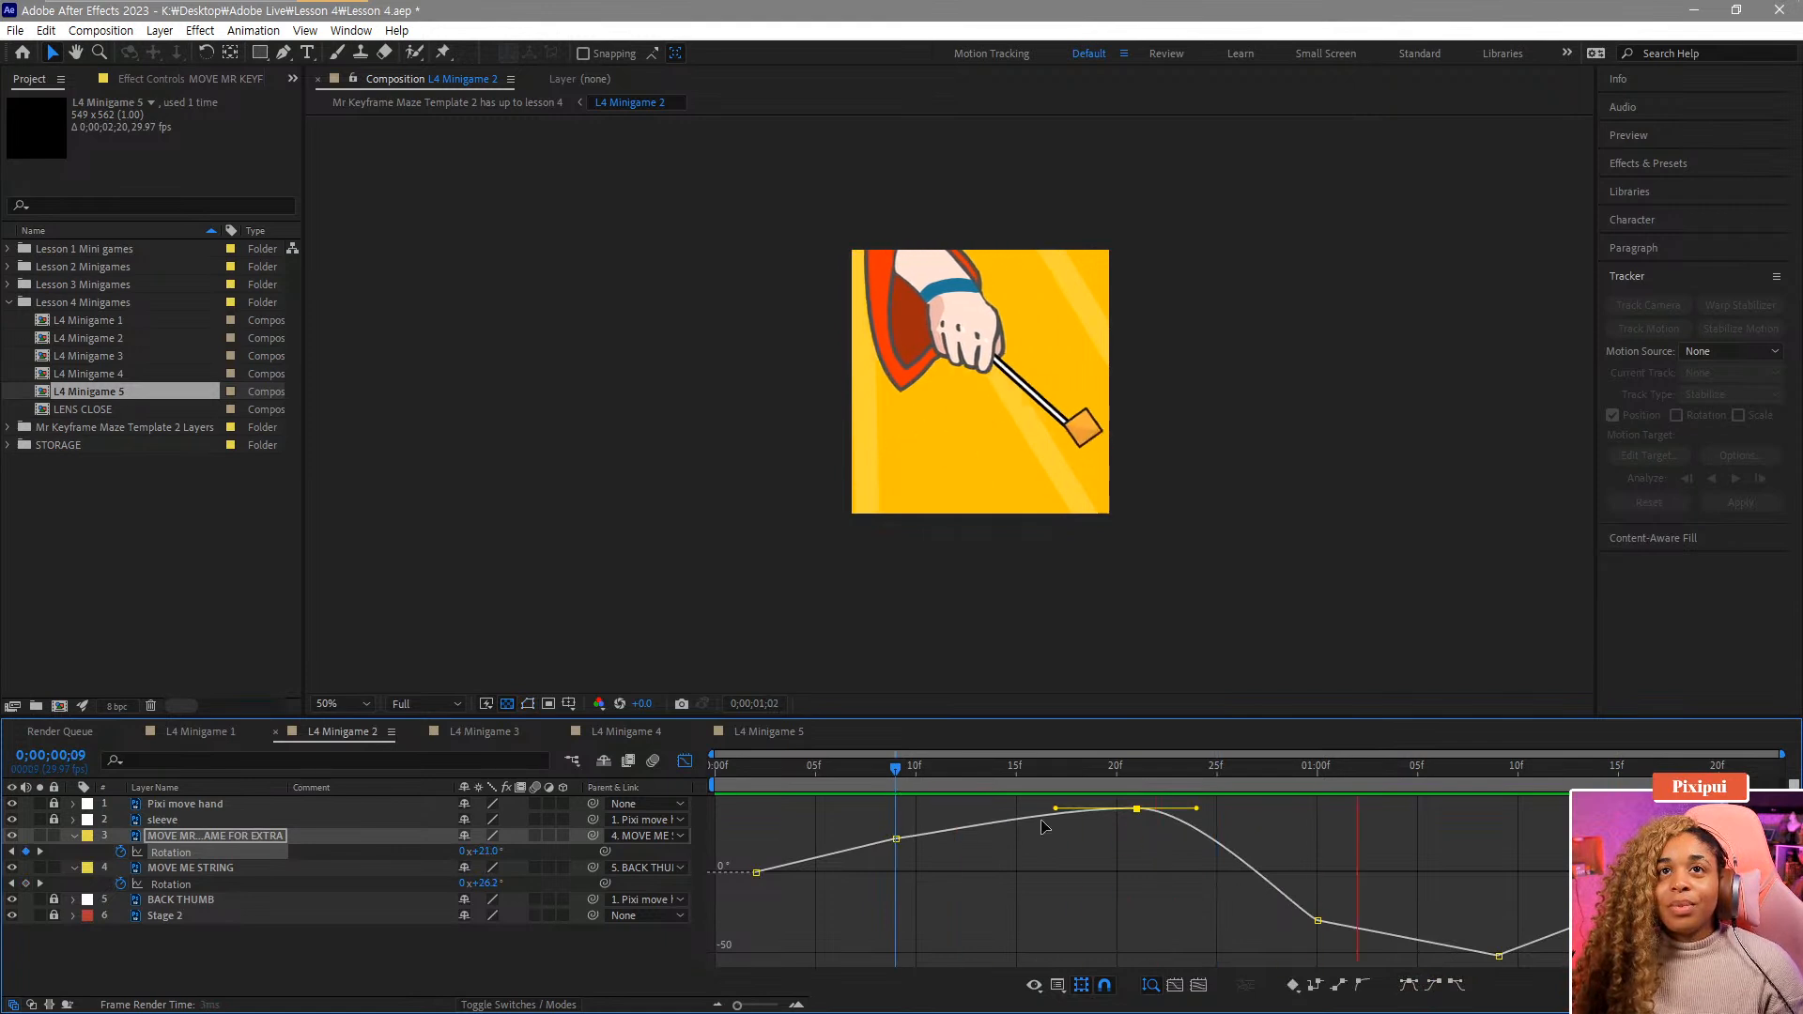
key(space)
click(1318, 922)
click(1408, 986)
drag(1473, 894, 1528, 973)
click(1410, 987)
drag(1393, 927, 1388, 941)
drag(1340, 761, 1279, 769)
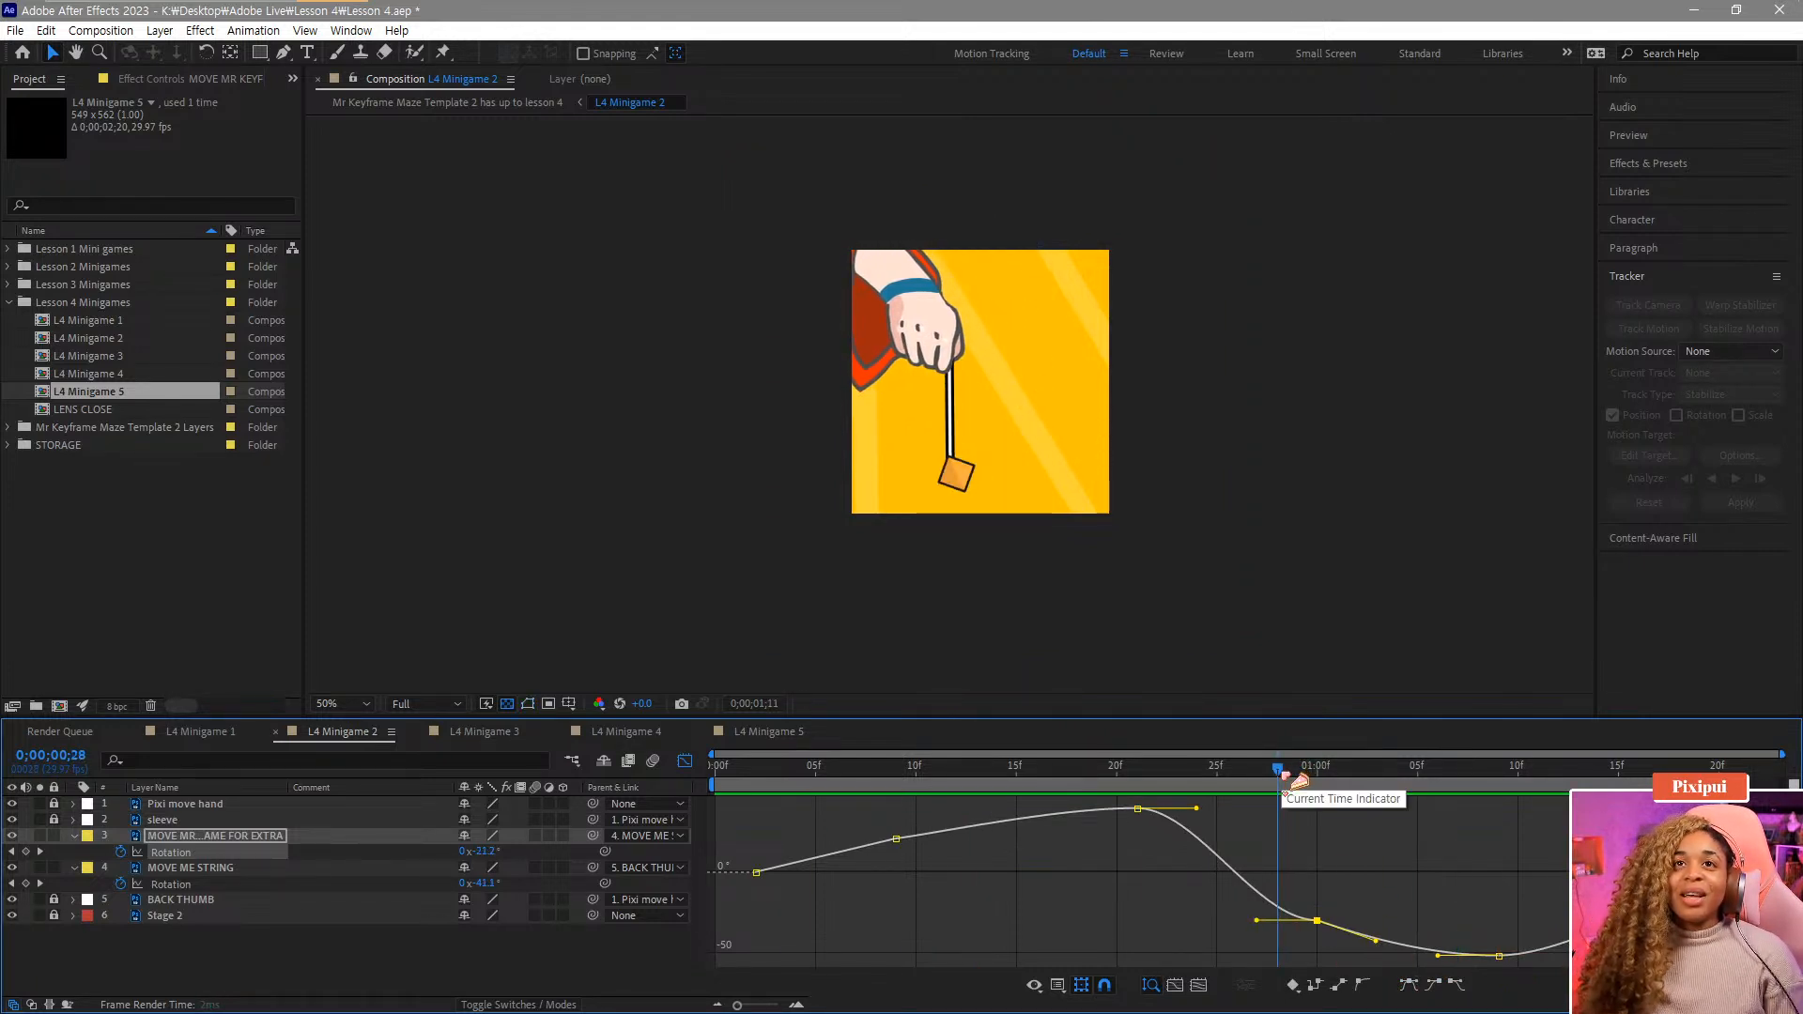
key(space)
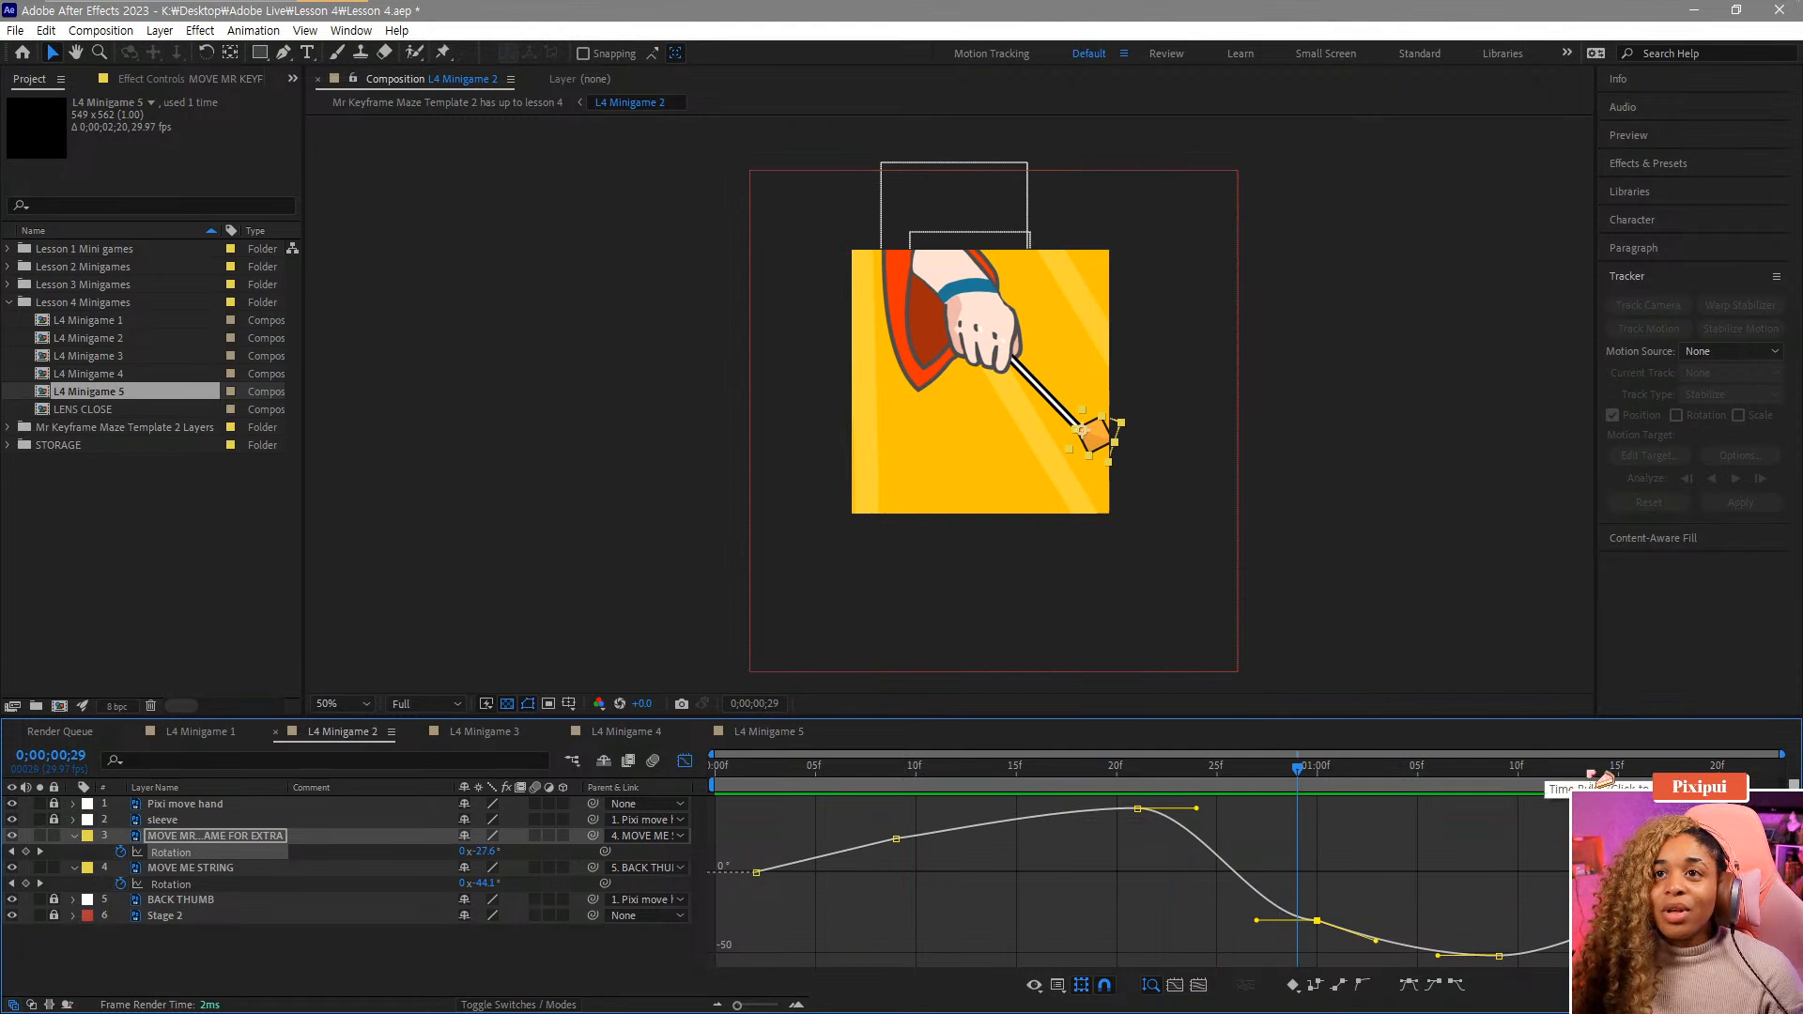
Add an extra-layer Rotation keyframe at 1;18 and paste its value onto the layer's first keyframe at frame 2.
drag(1639, 768, 1679, 768)
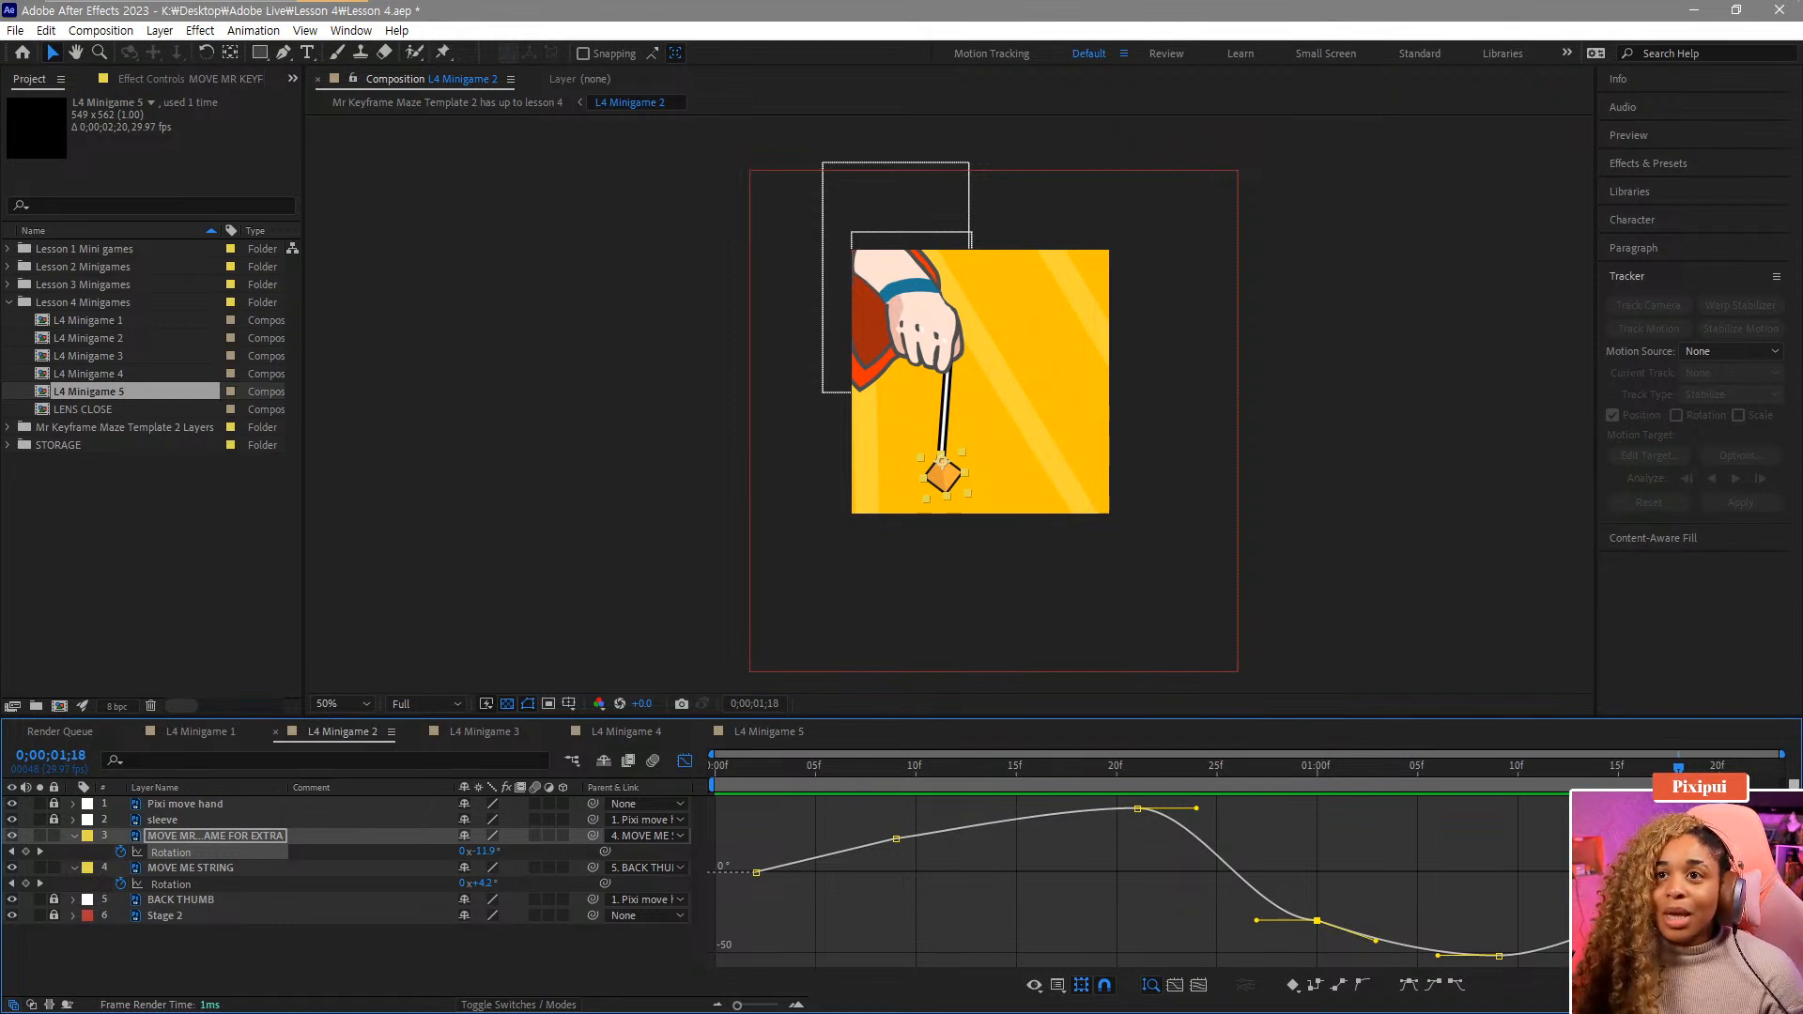
click(1676, 864)
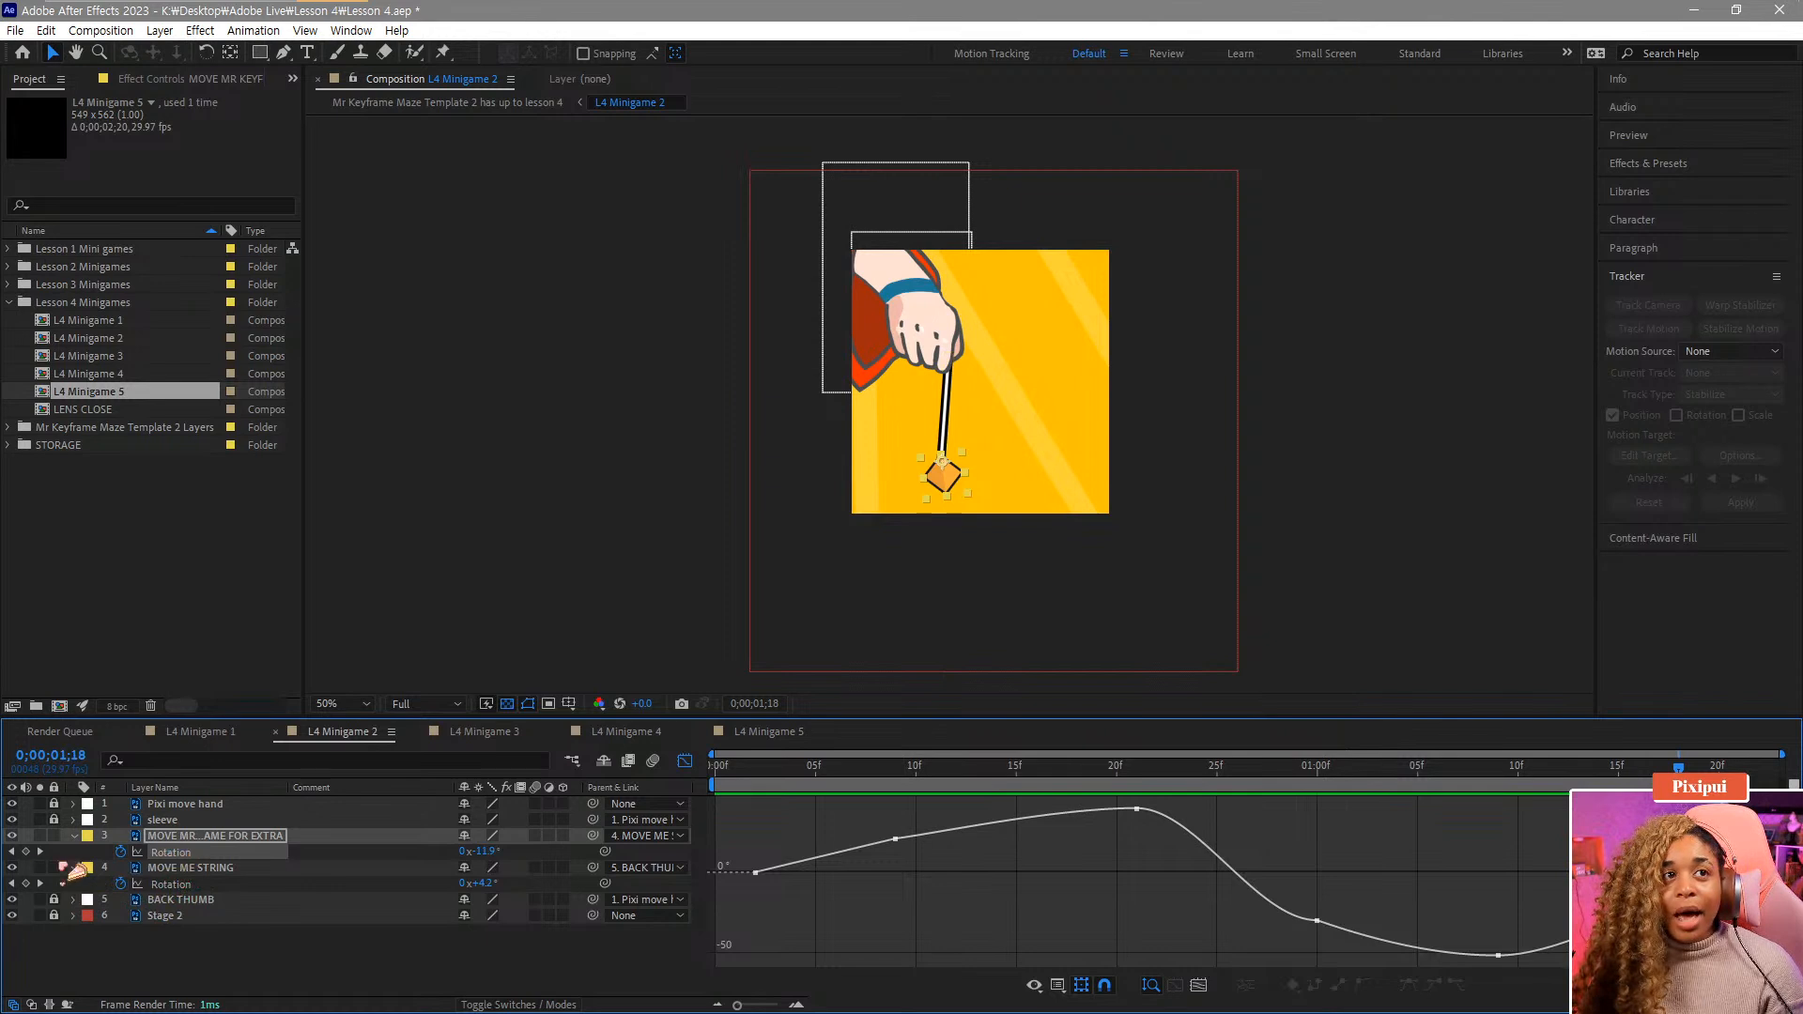
click(26, 851)
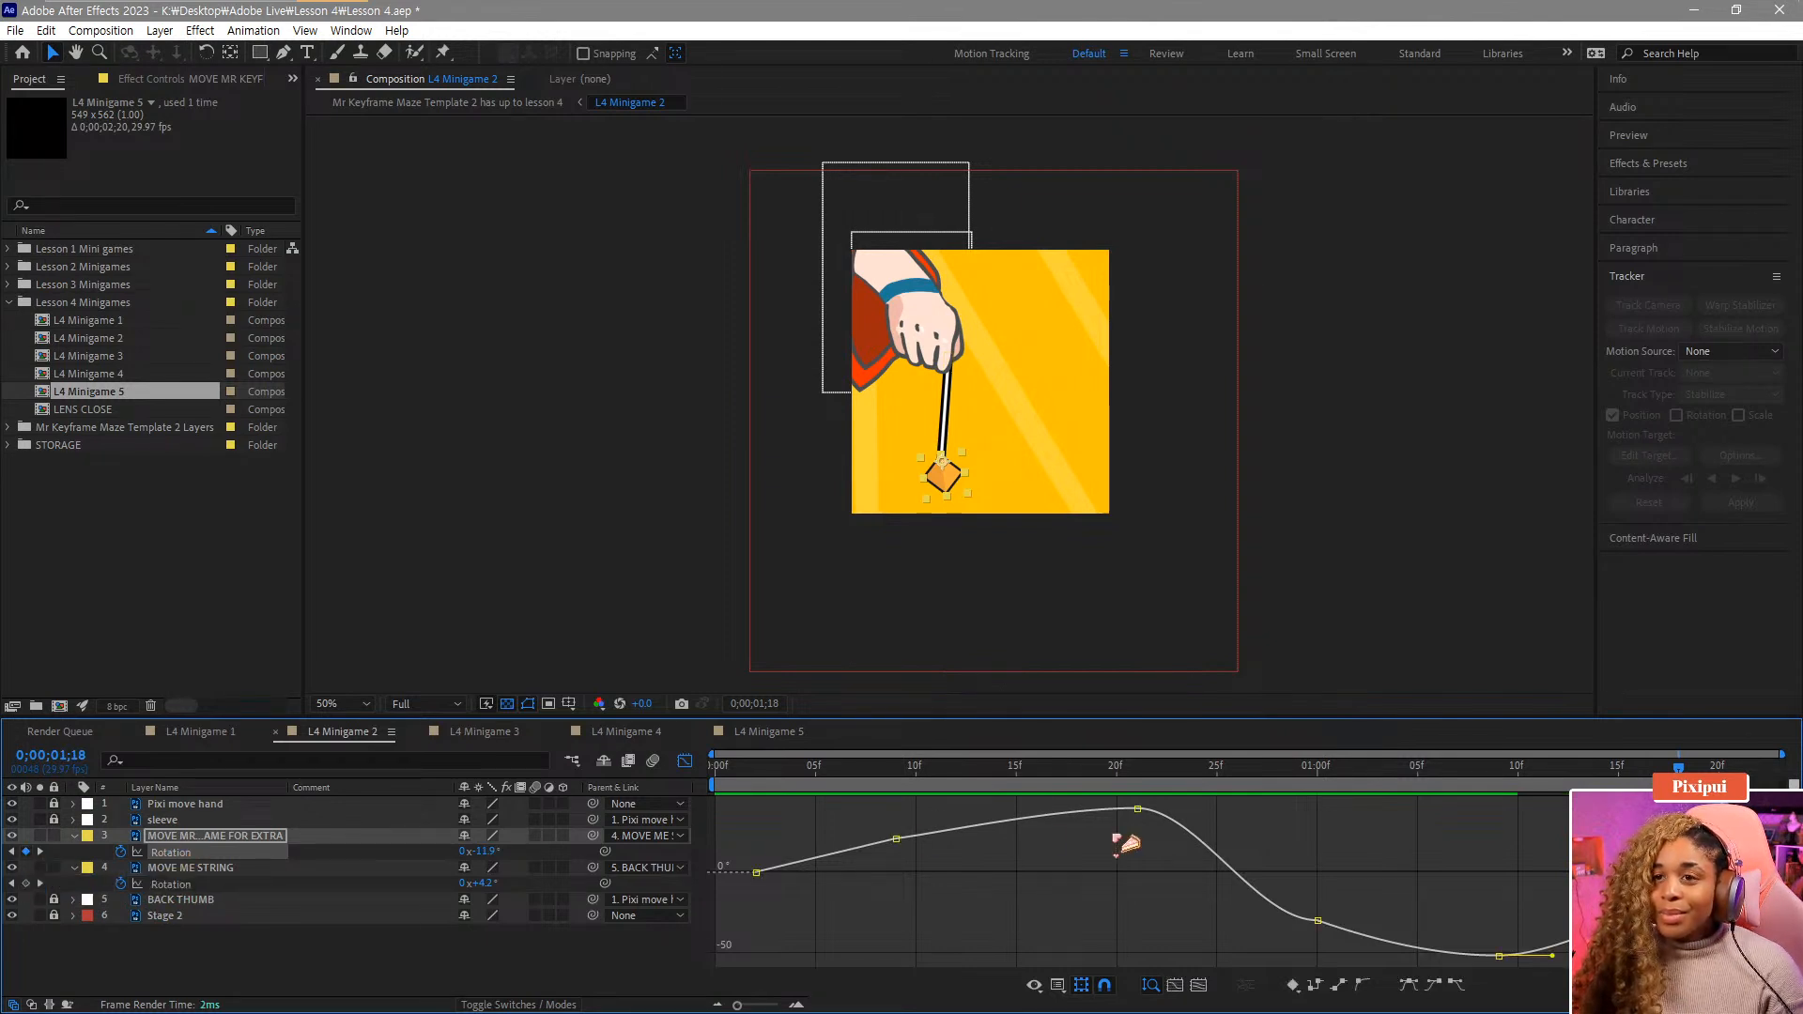
click(1555, 906)
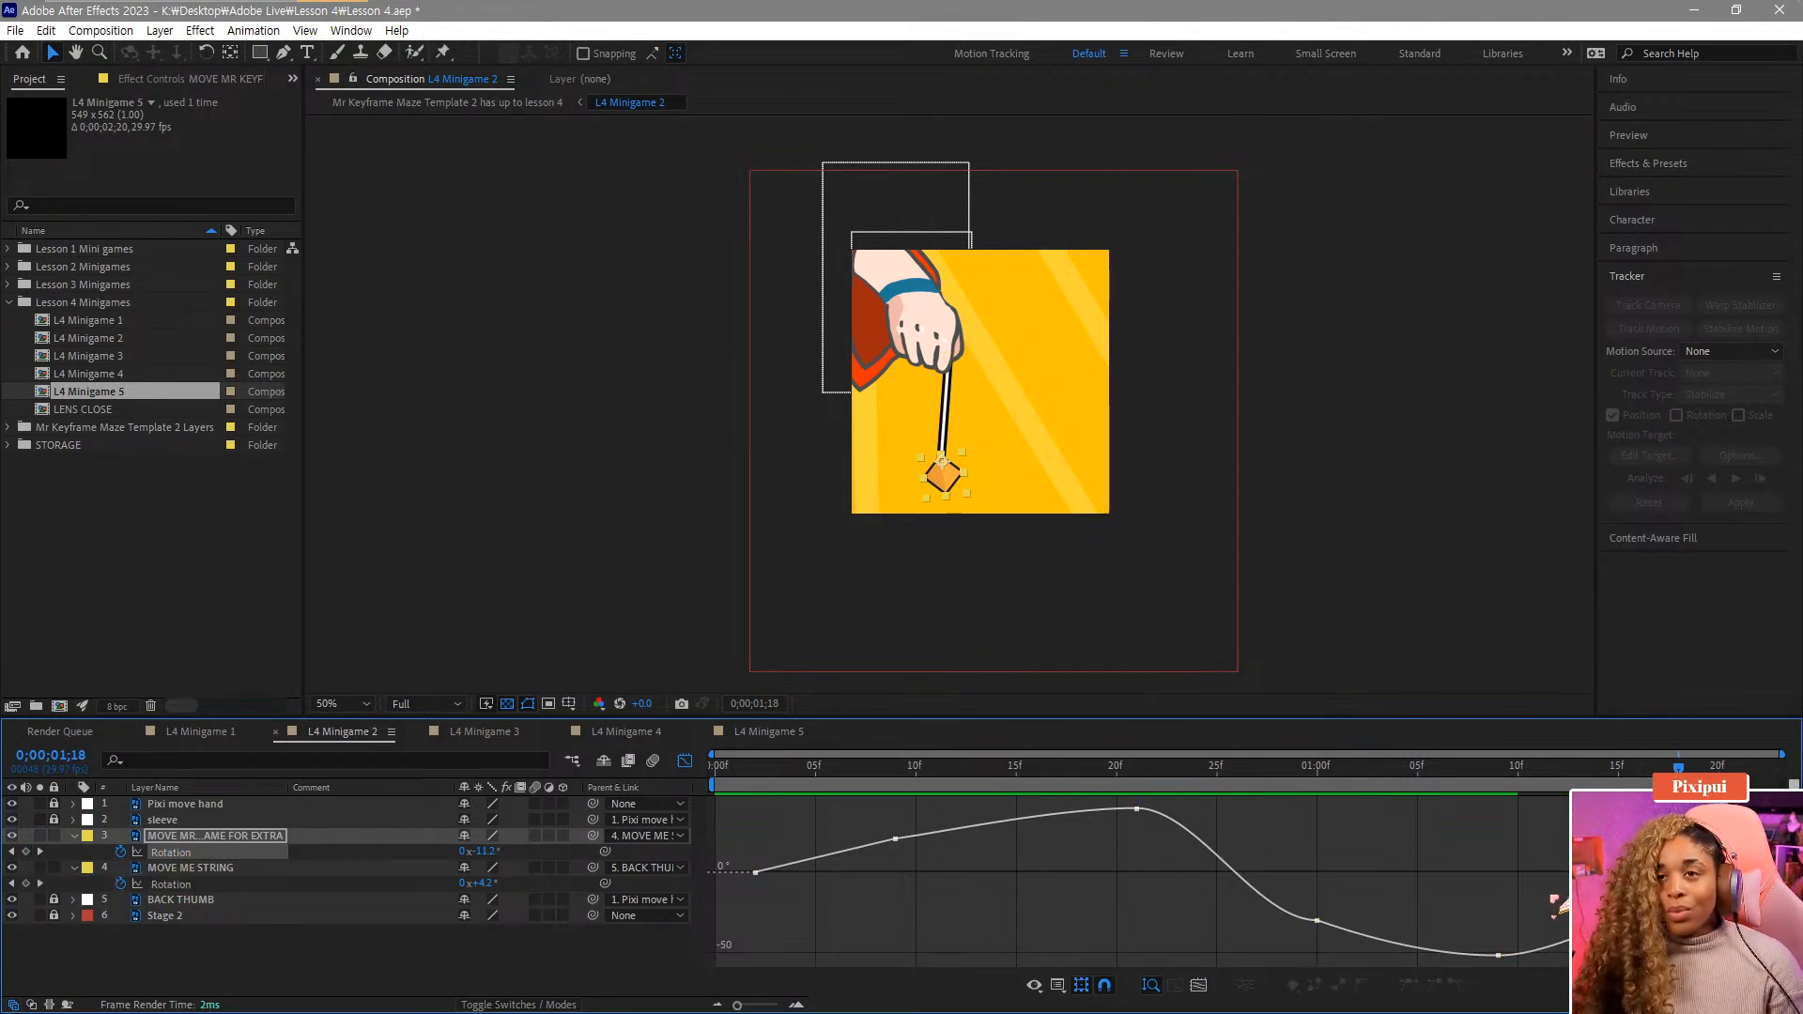
click(757, 776)
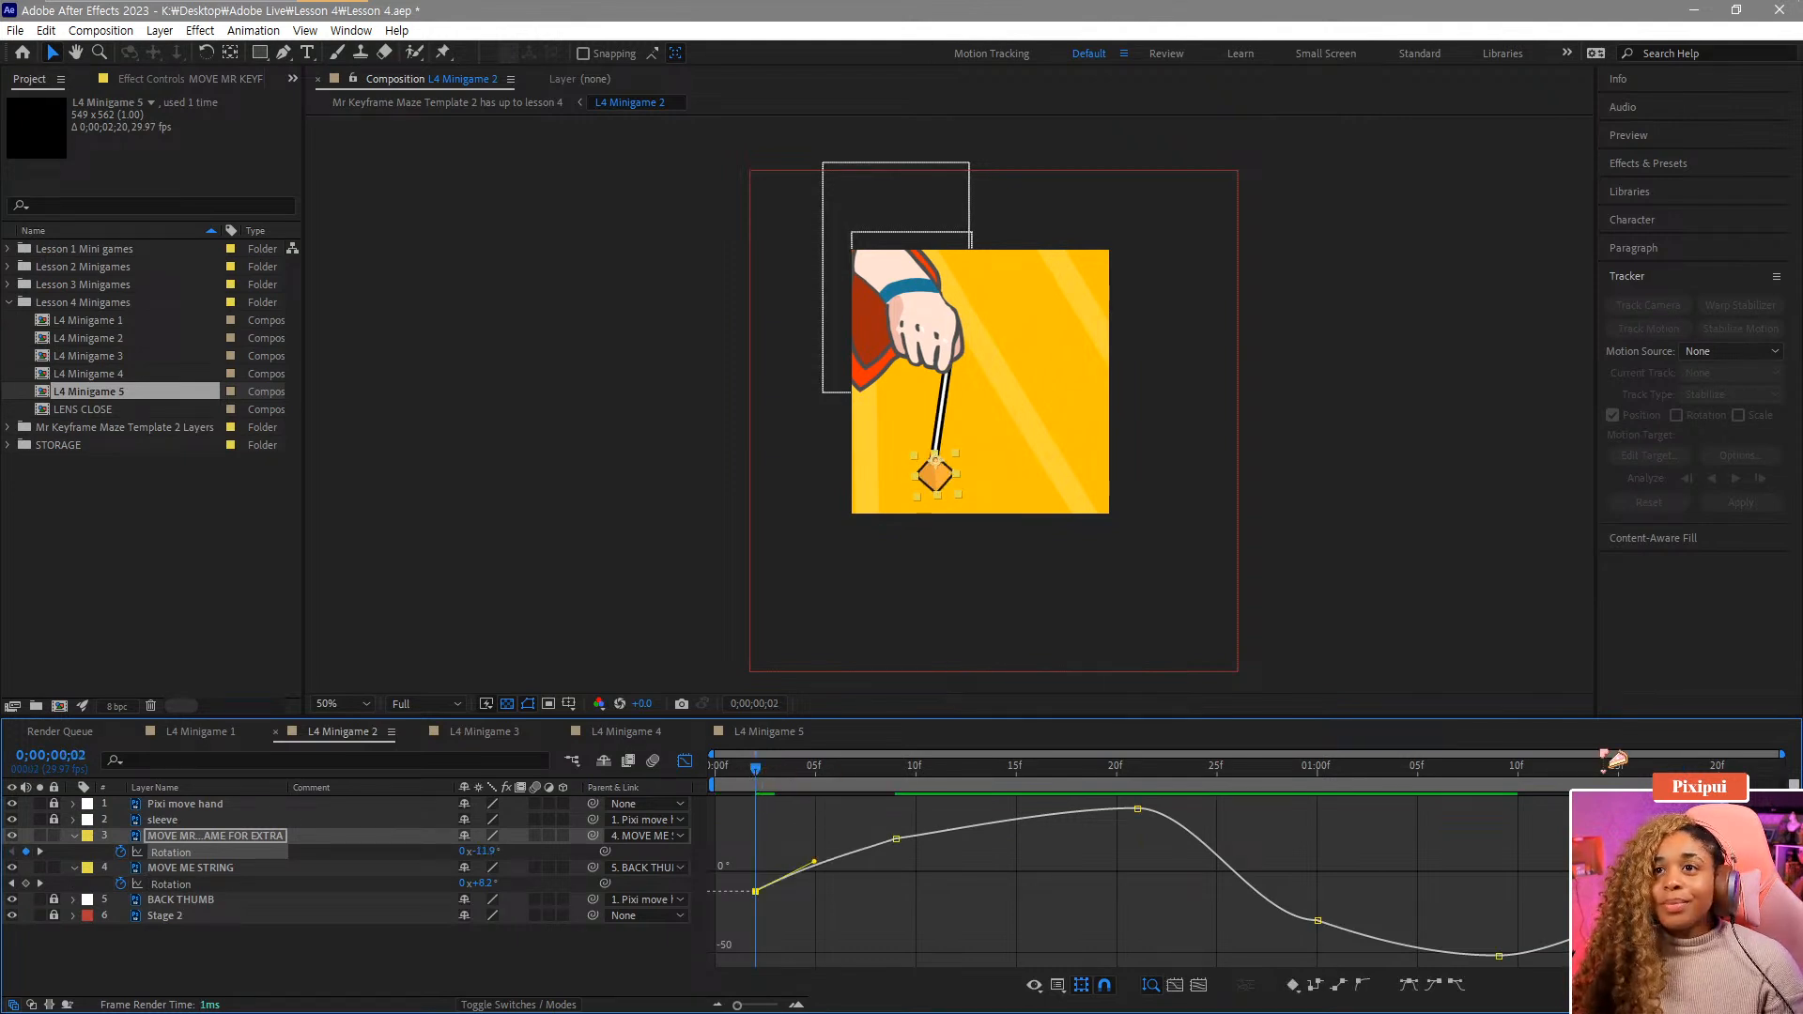
Play back the composition to review the extra layer's looping swing.
click(1588, 772)
key(space)
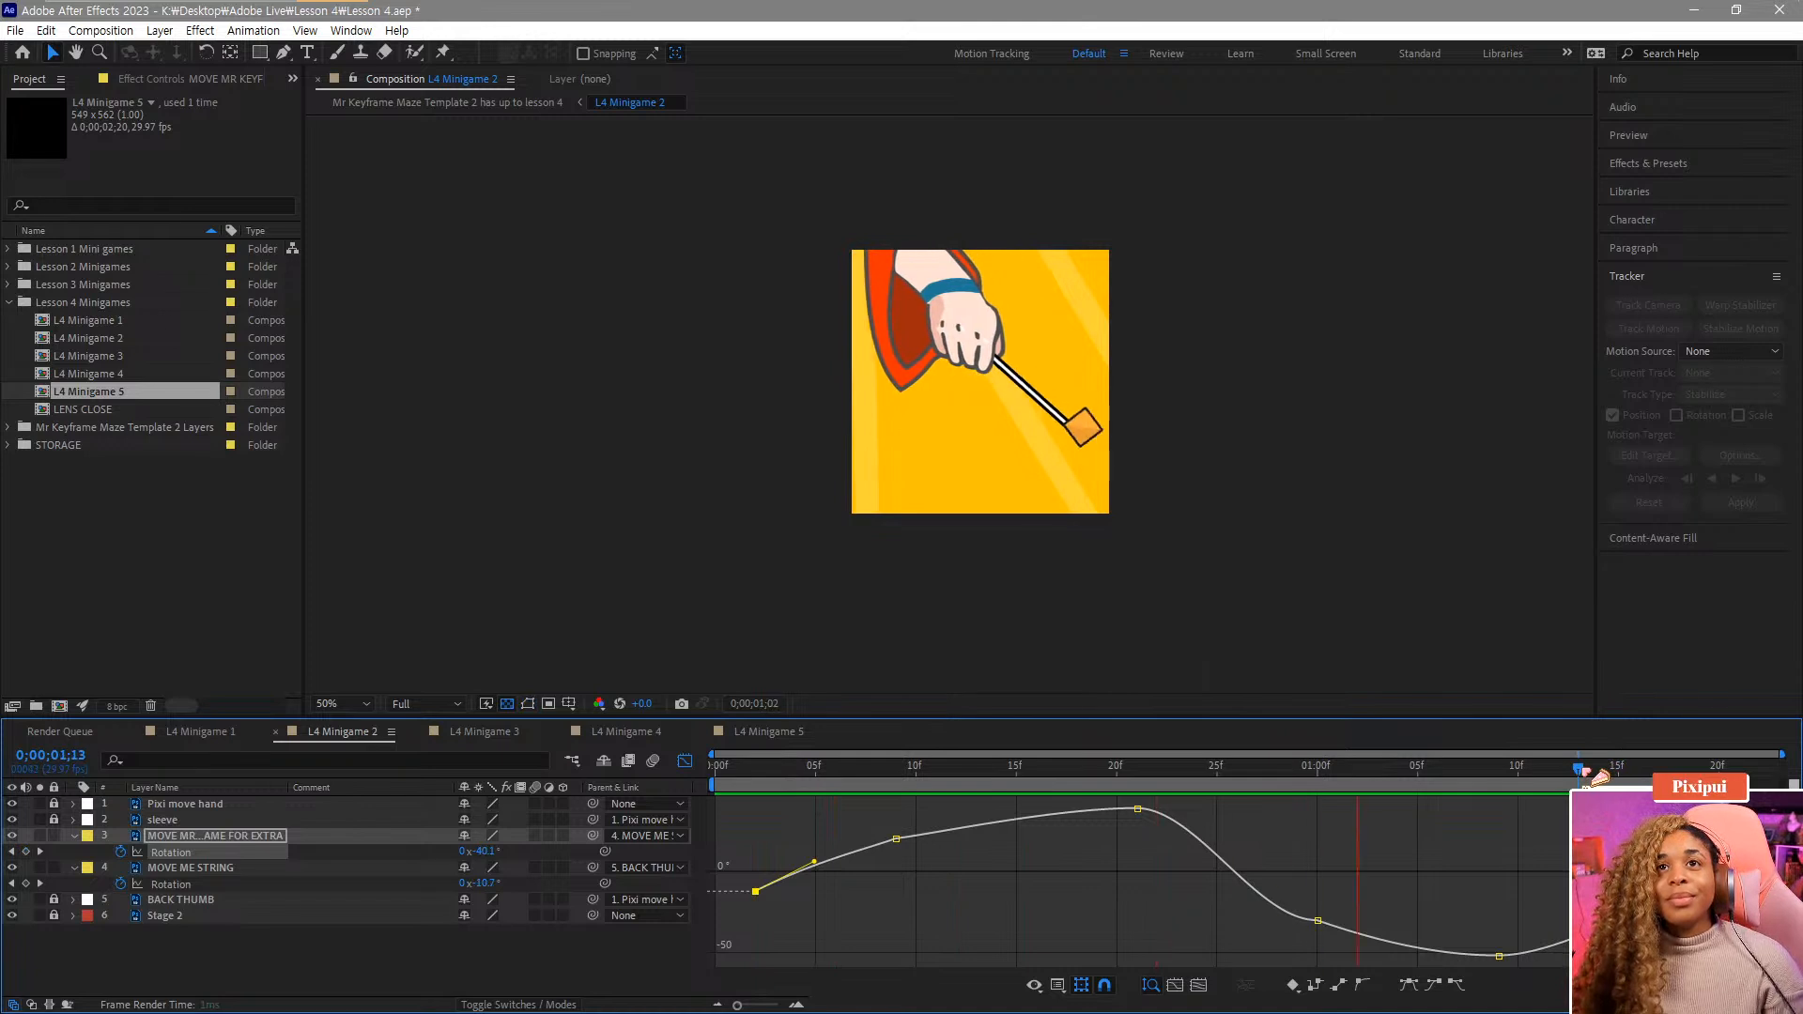
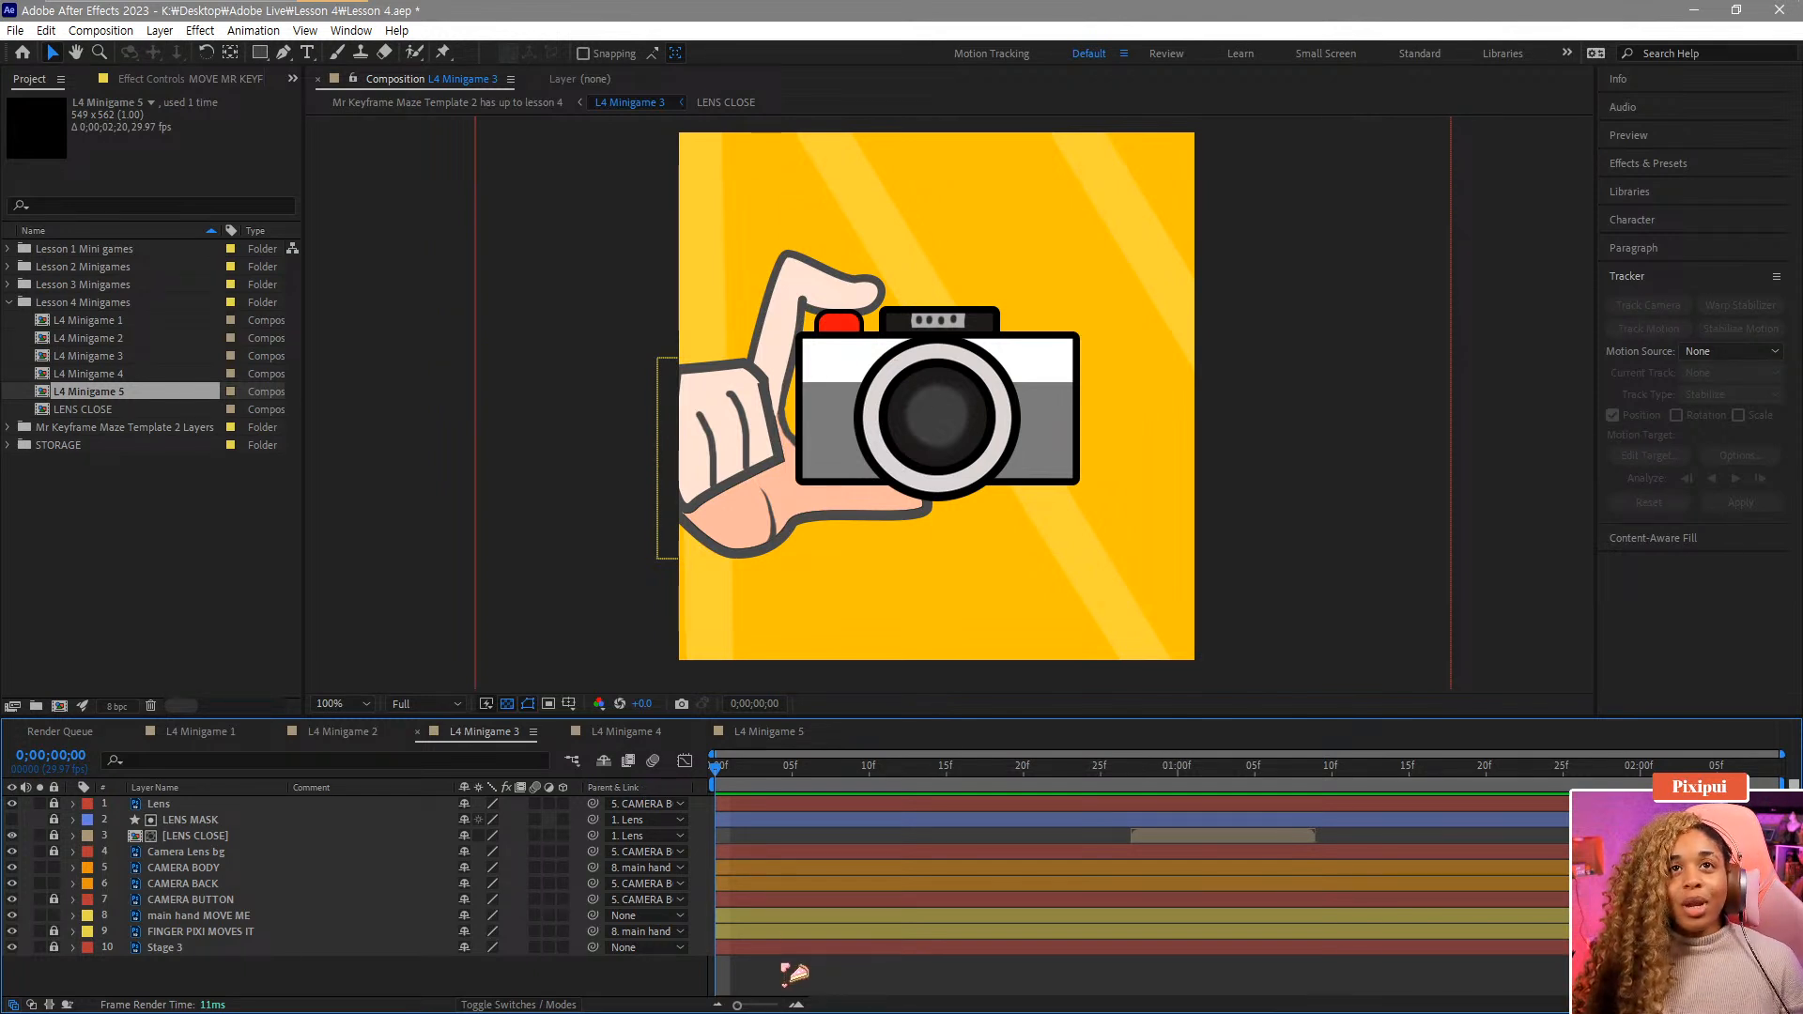
Play back the Minigame 3 composition and scrub through it to review the hand and camera.
key(space)
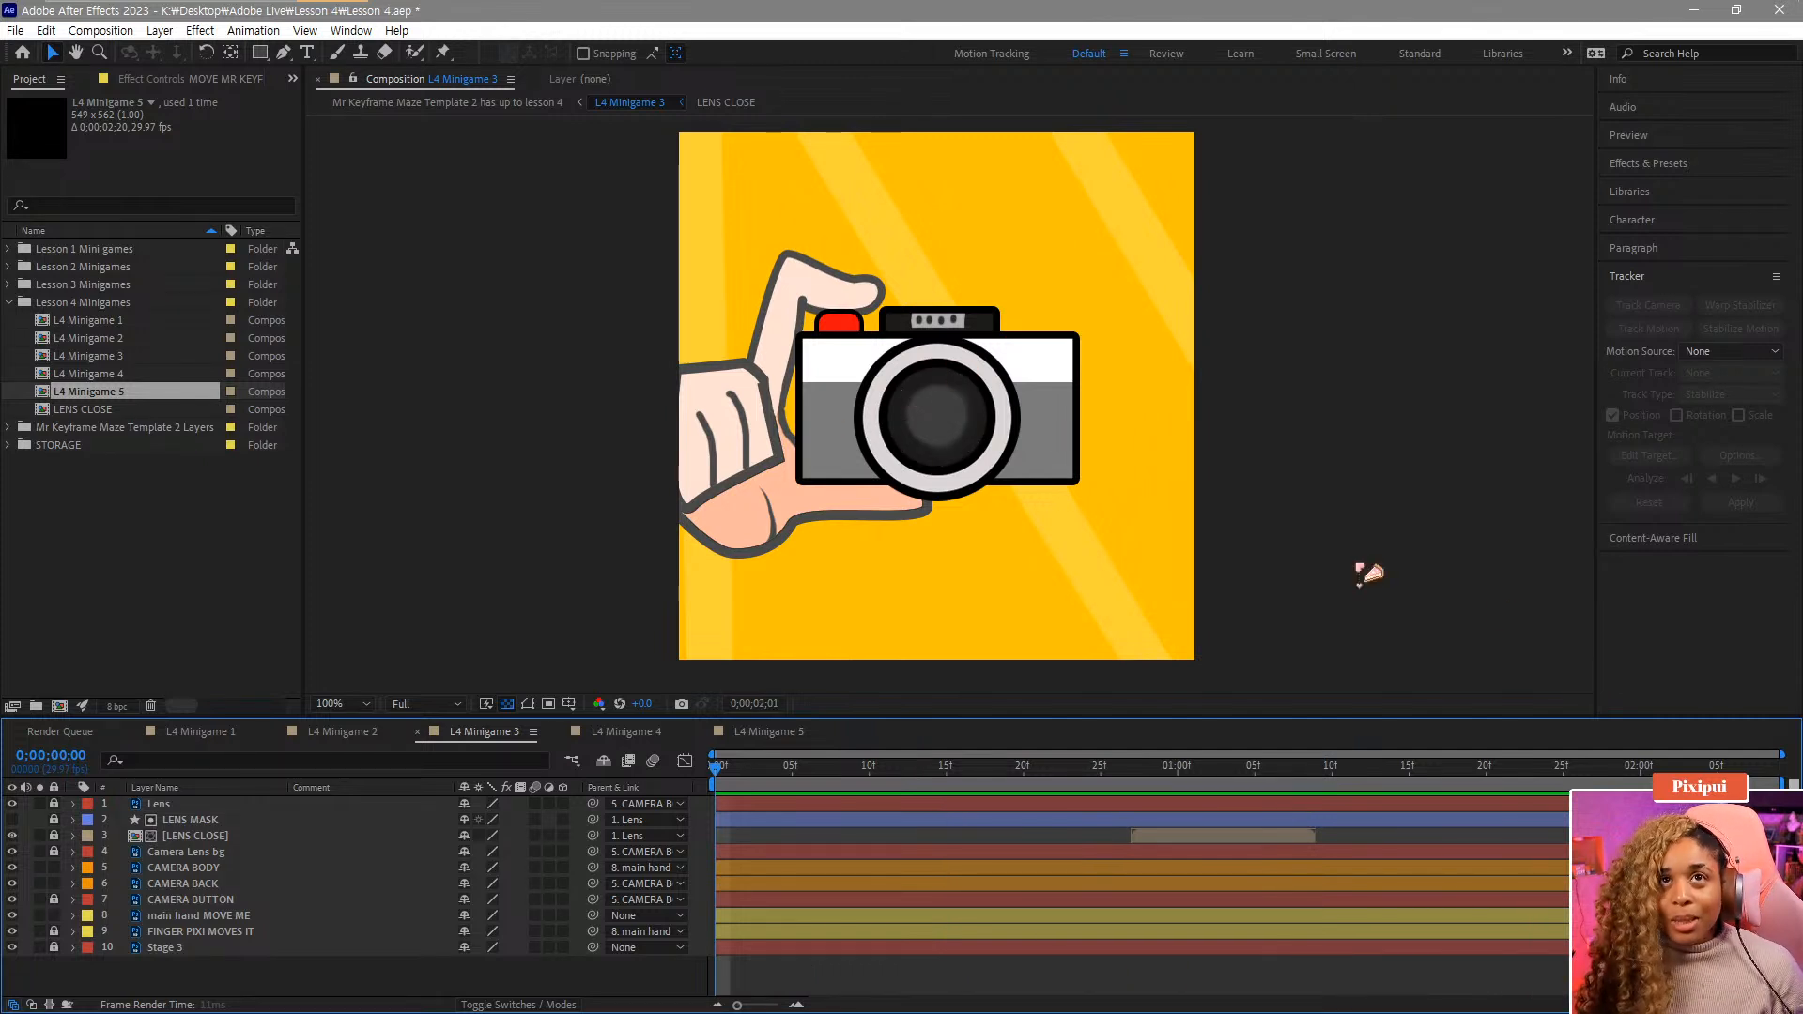
key(space)
drag(1220, 772, 874, 797)
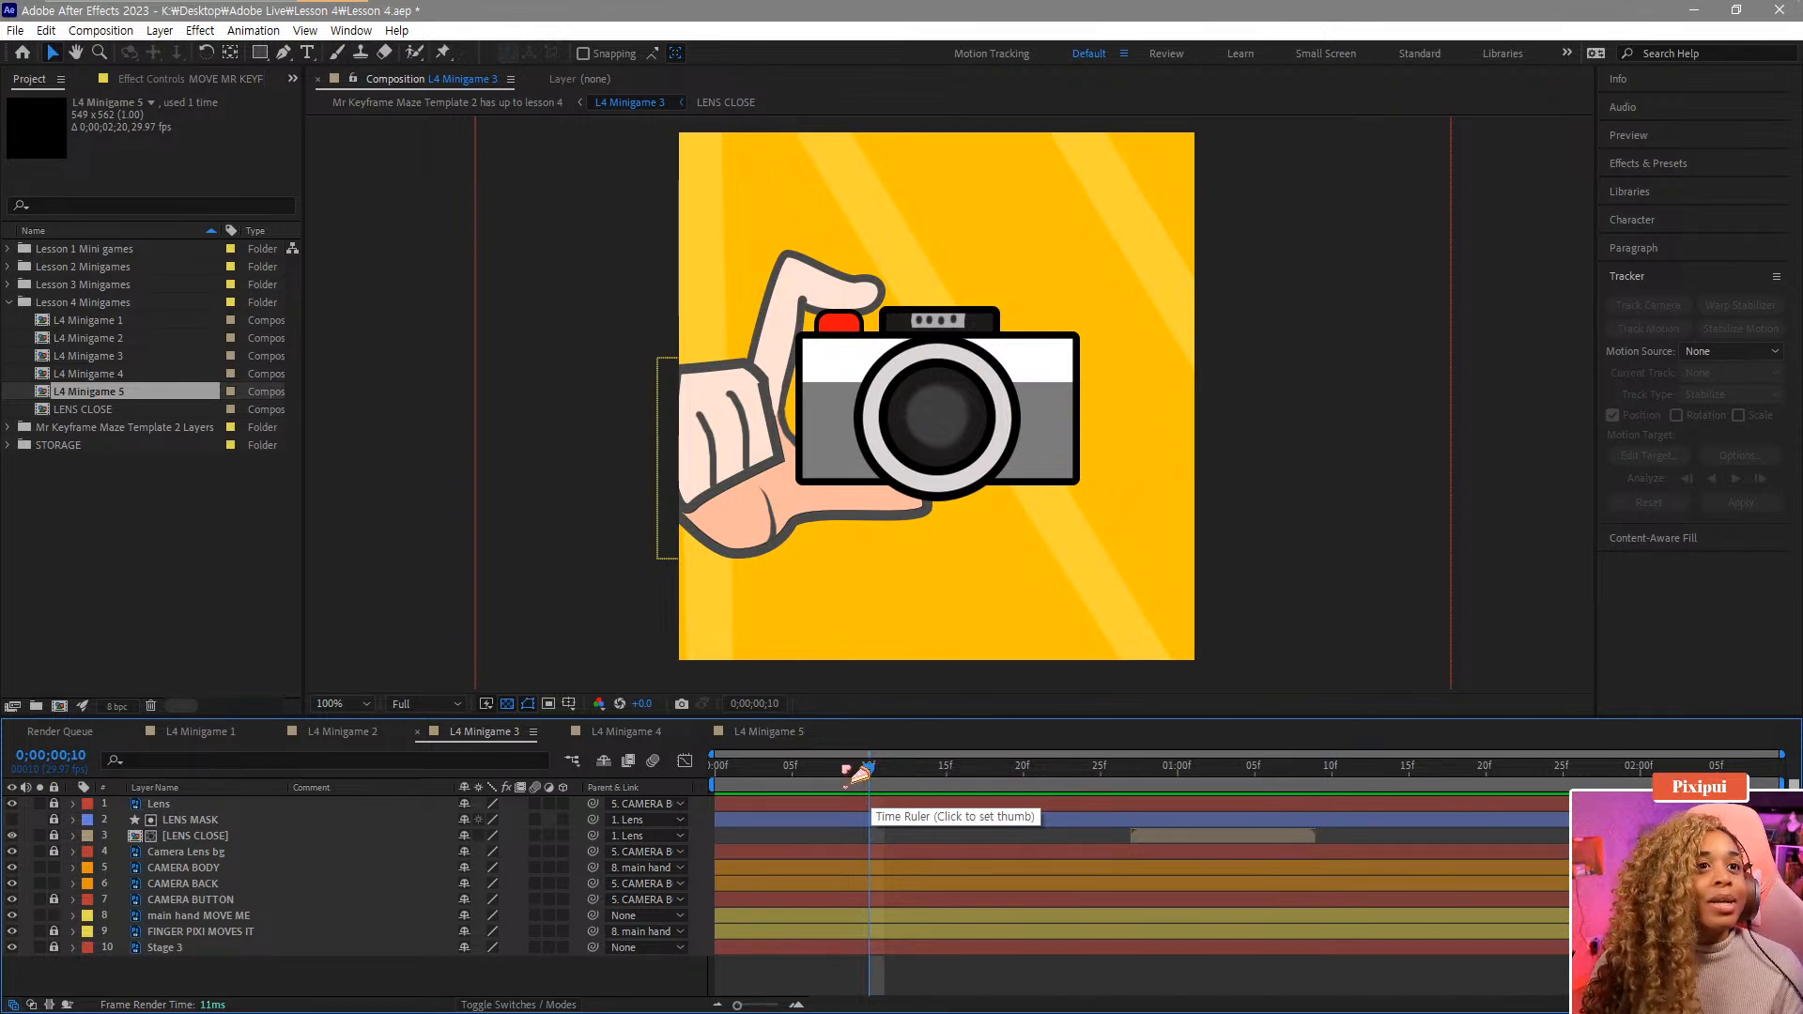
Show the main hand layer's position properties and add a Y Position keyframe at frame 24.
click(241, 919)
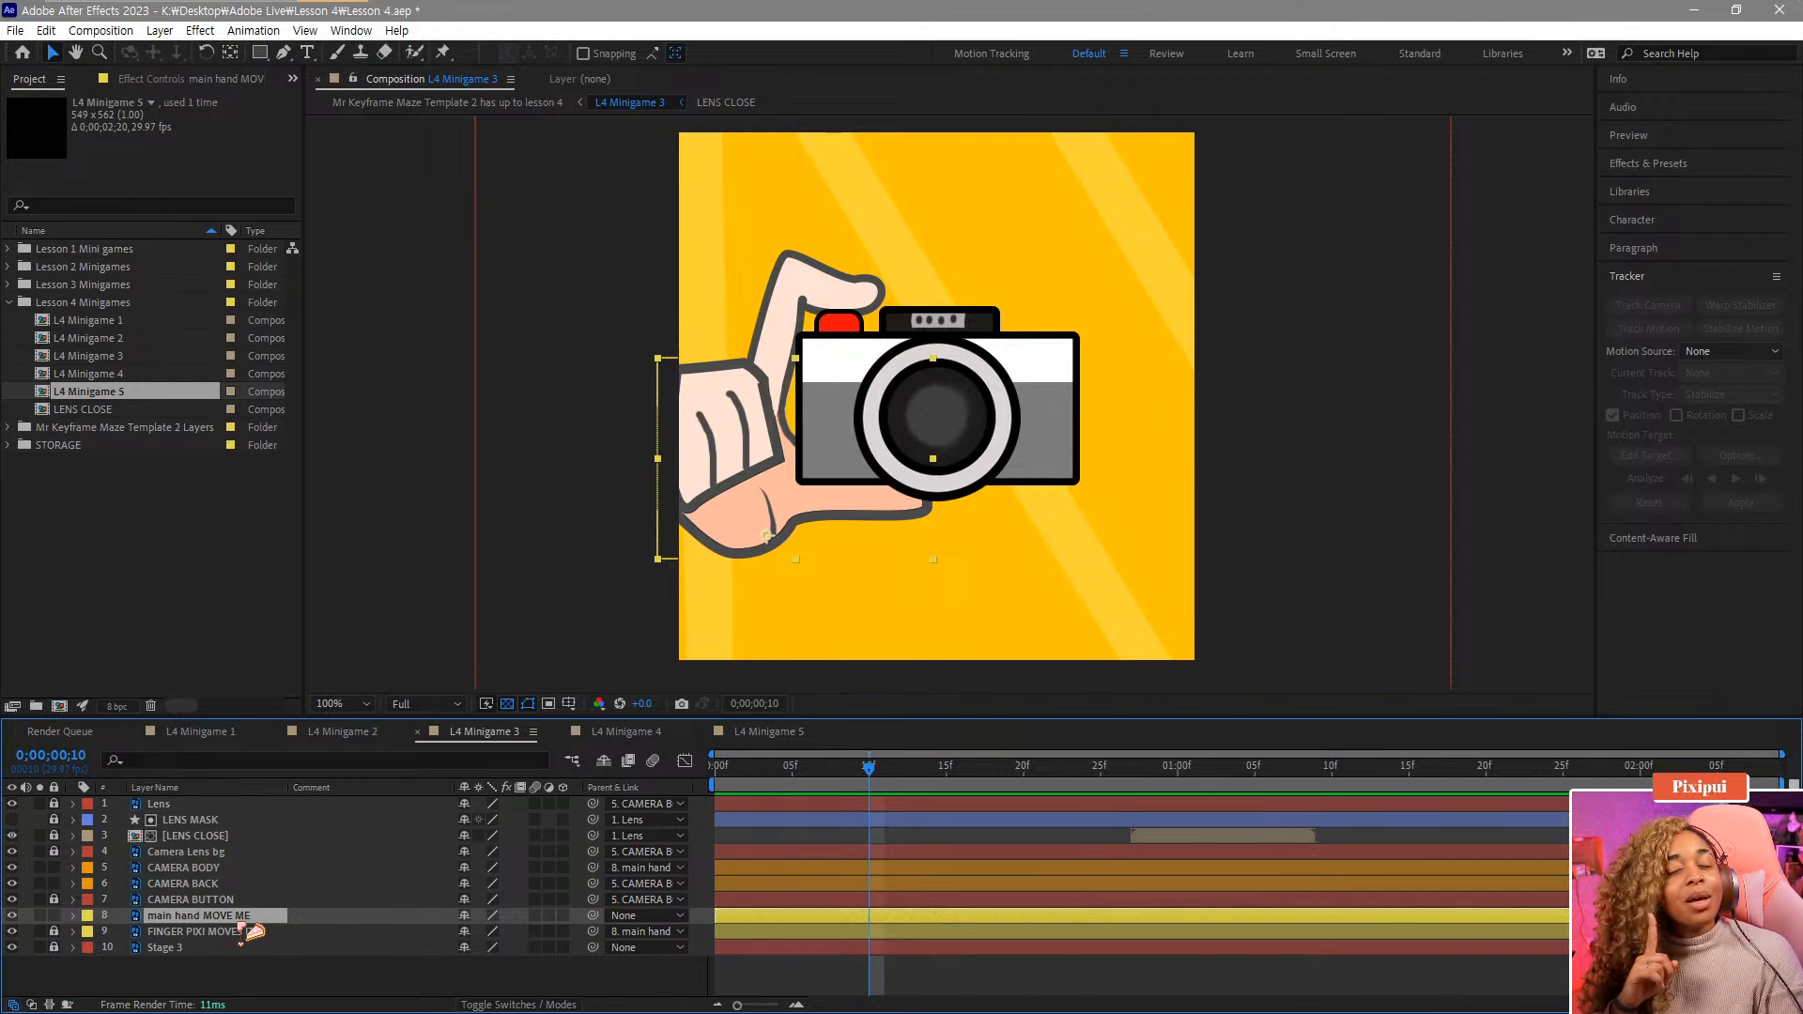
key(p)
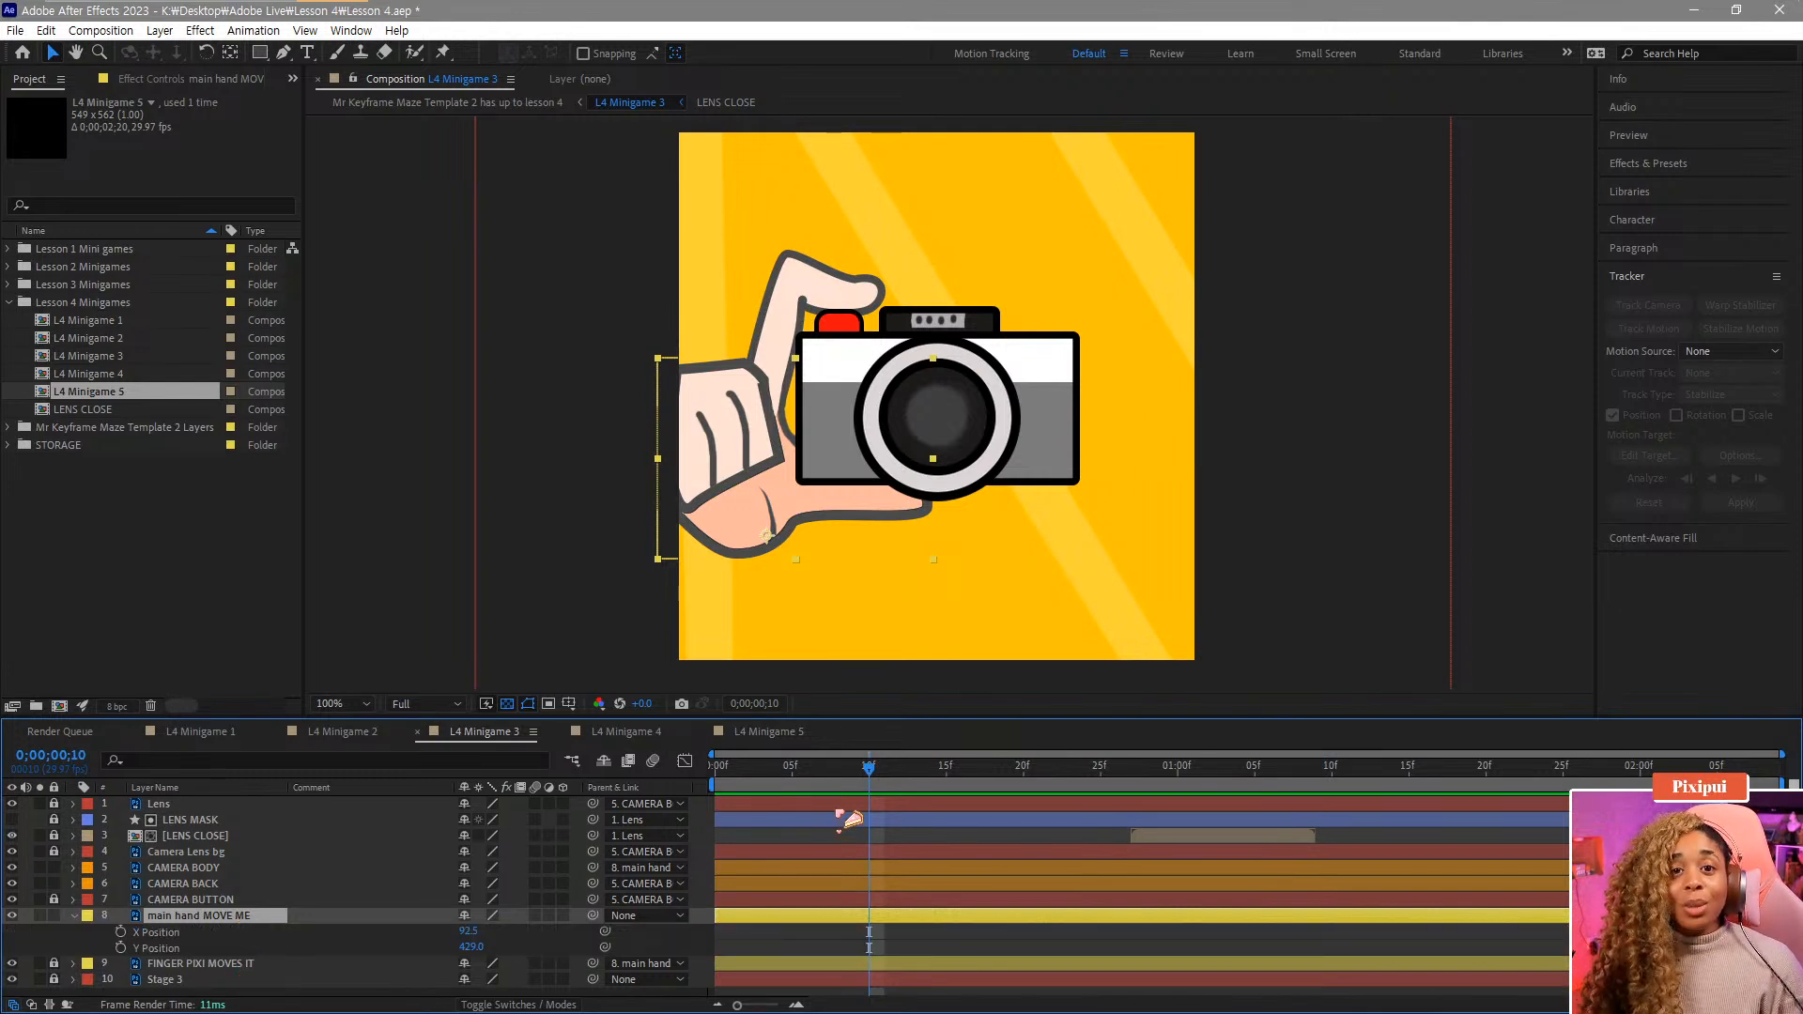
drag(897, 775, 922, 792)
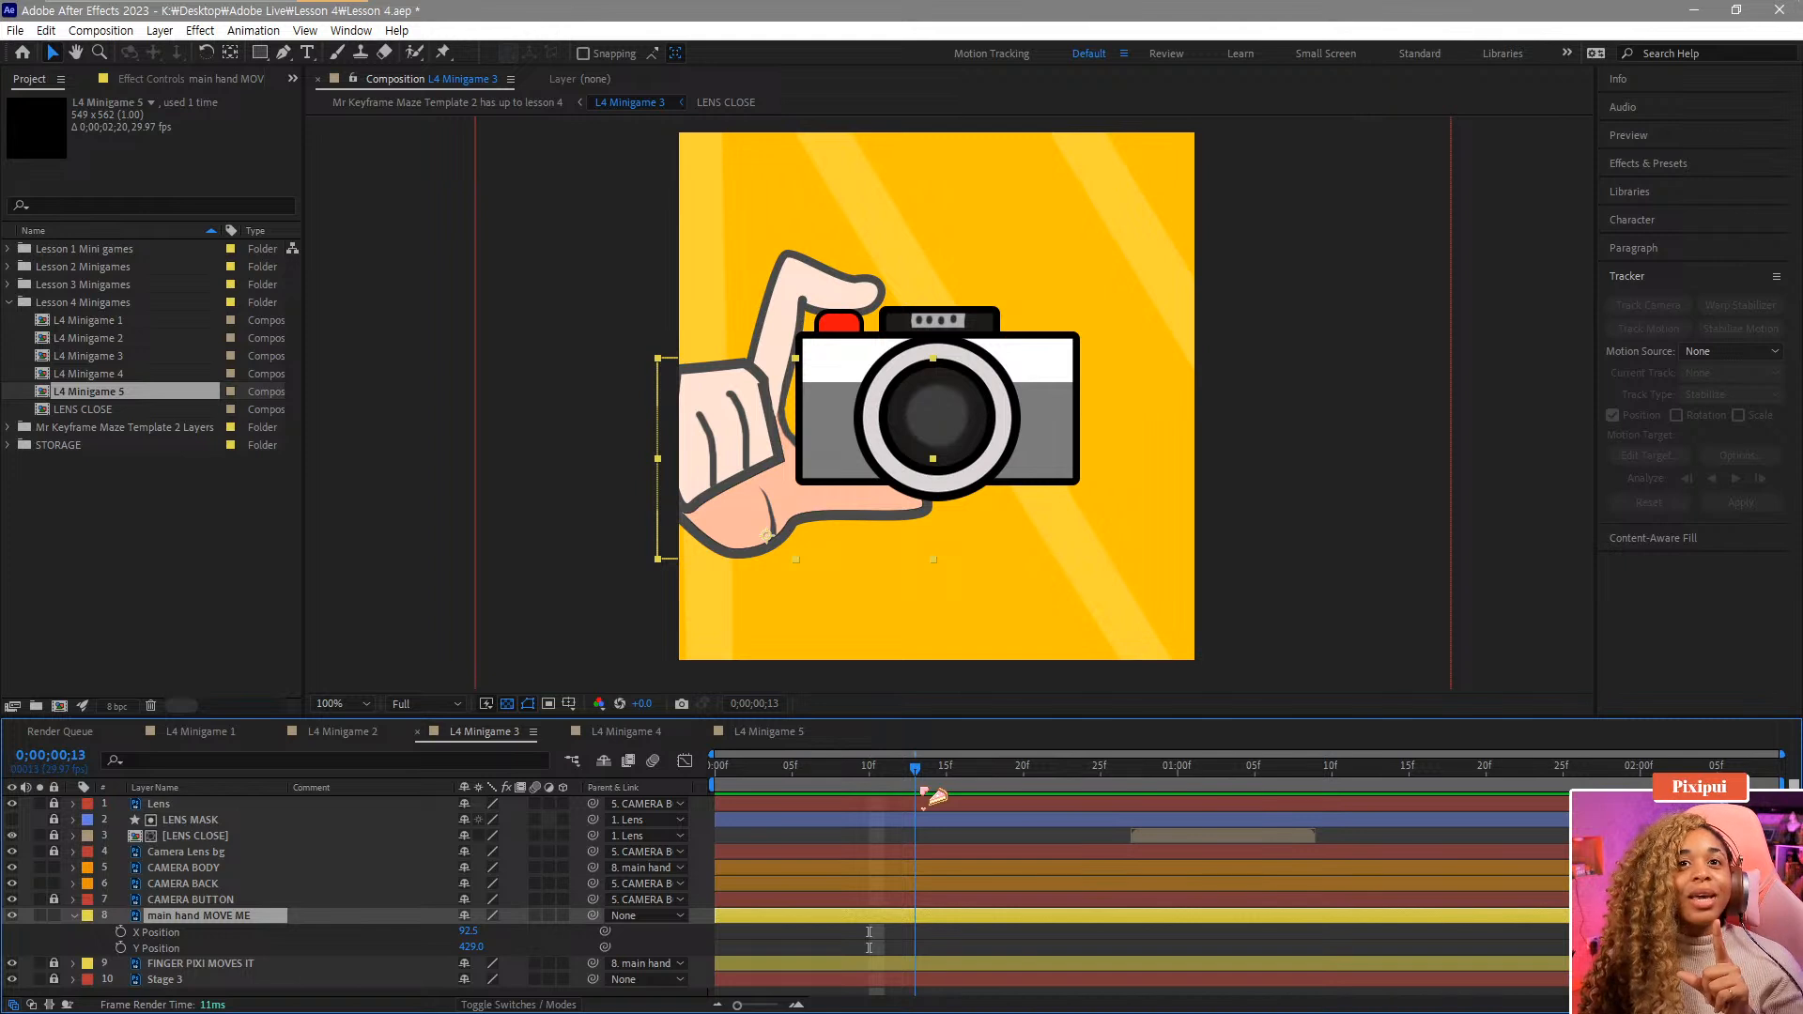
drag(925, 794, 1130, 837)
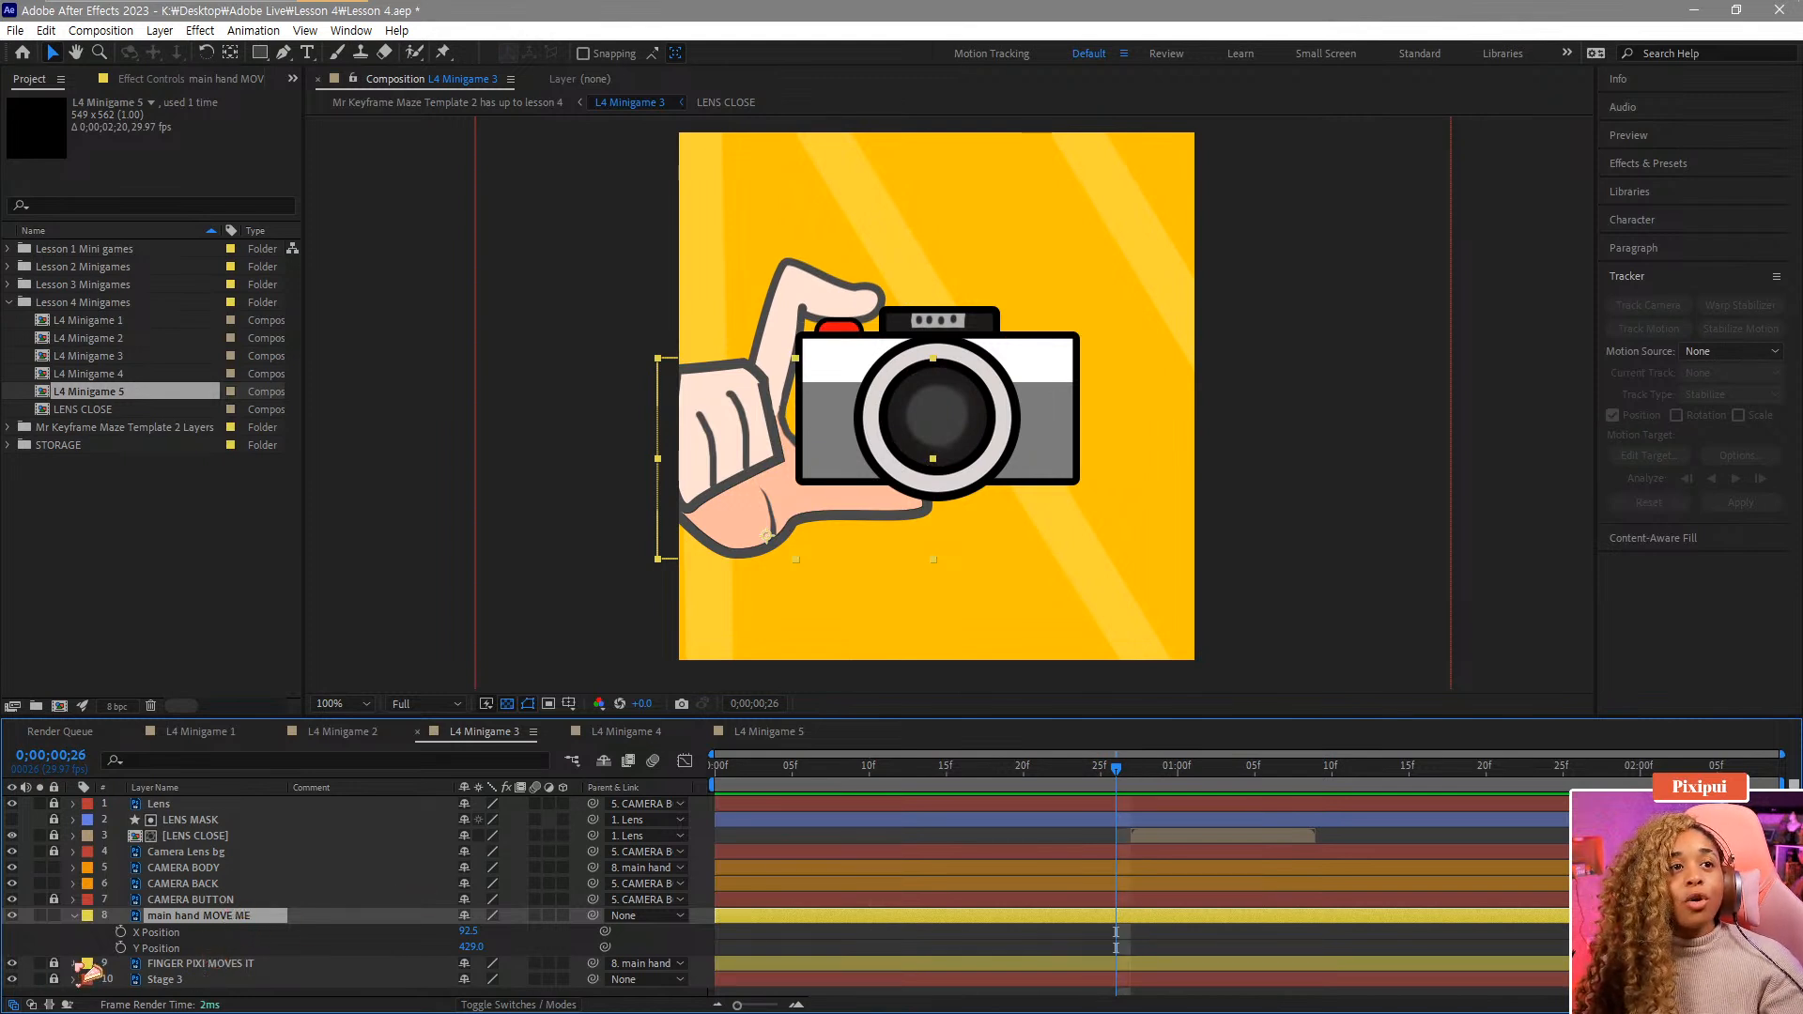
click(74, 963)
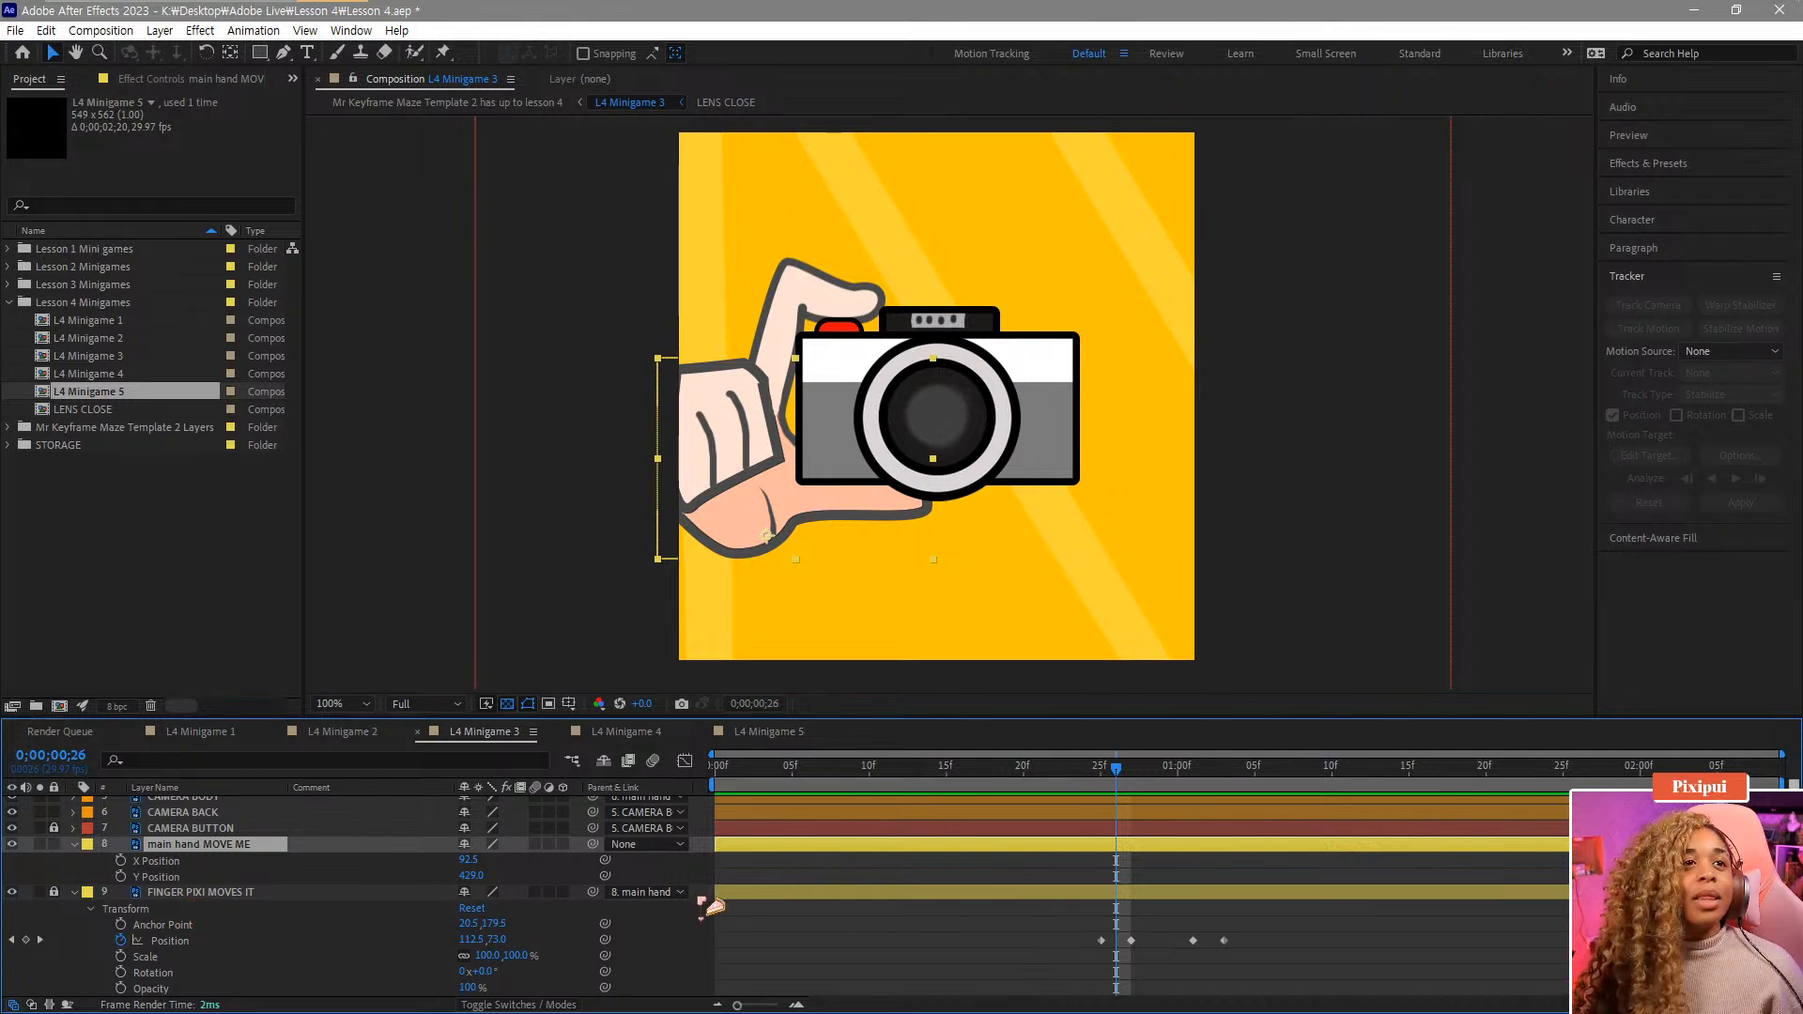
drag(1130, 781, 1095, 781)
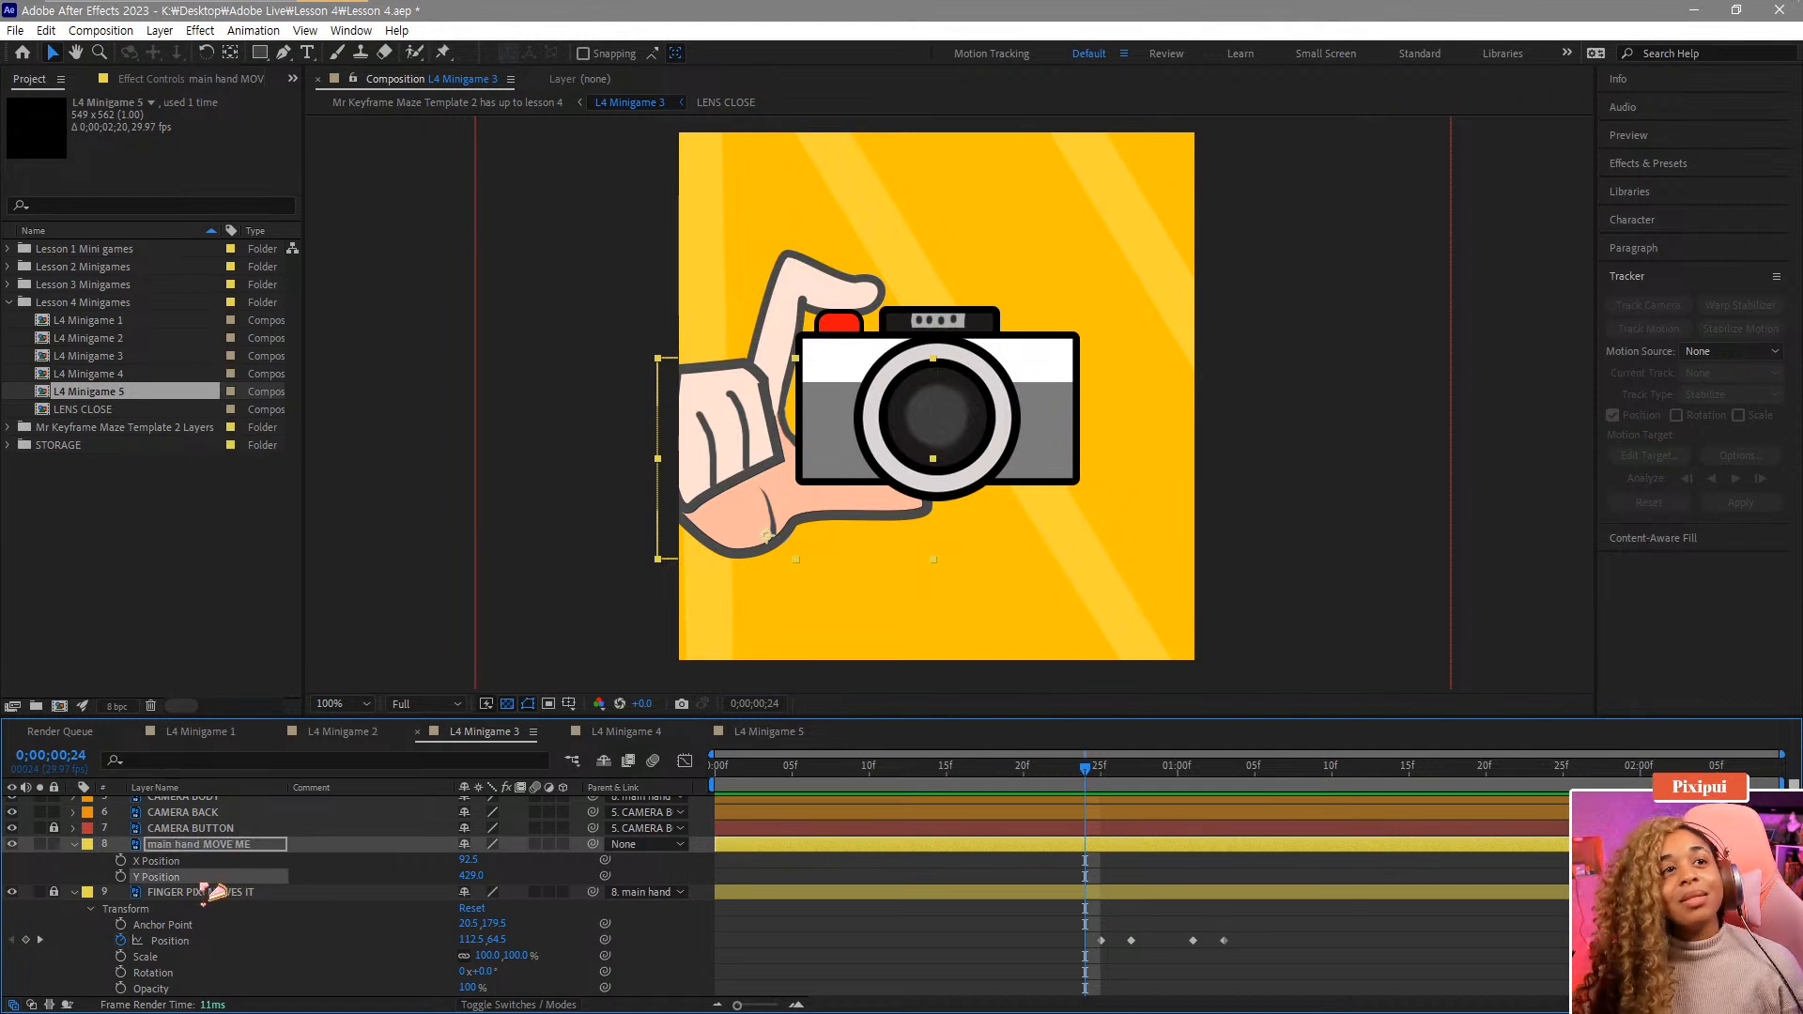
click(121, 876)
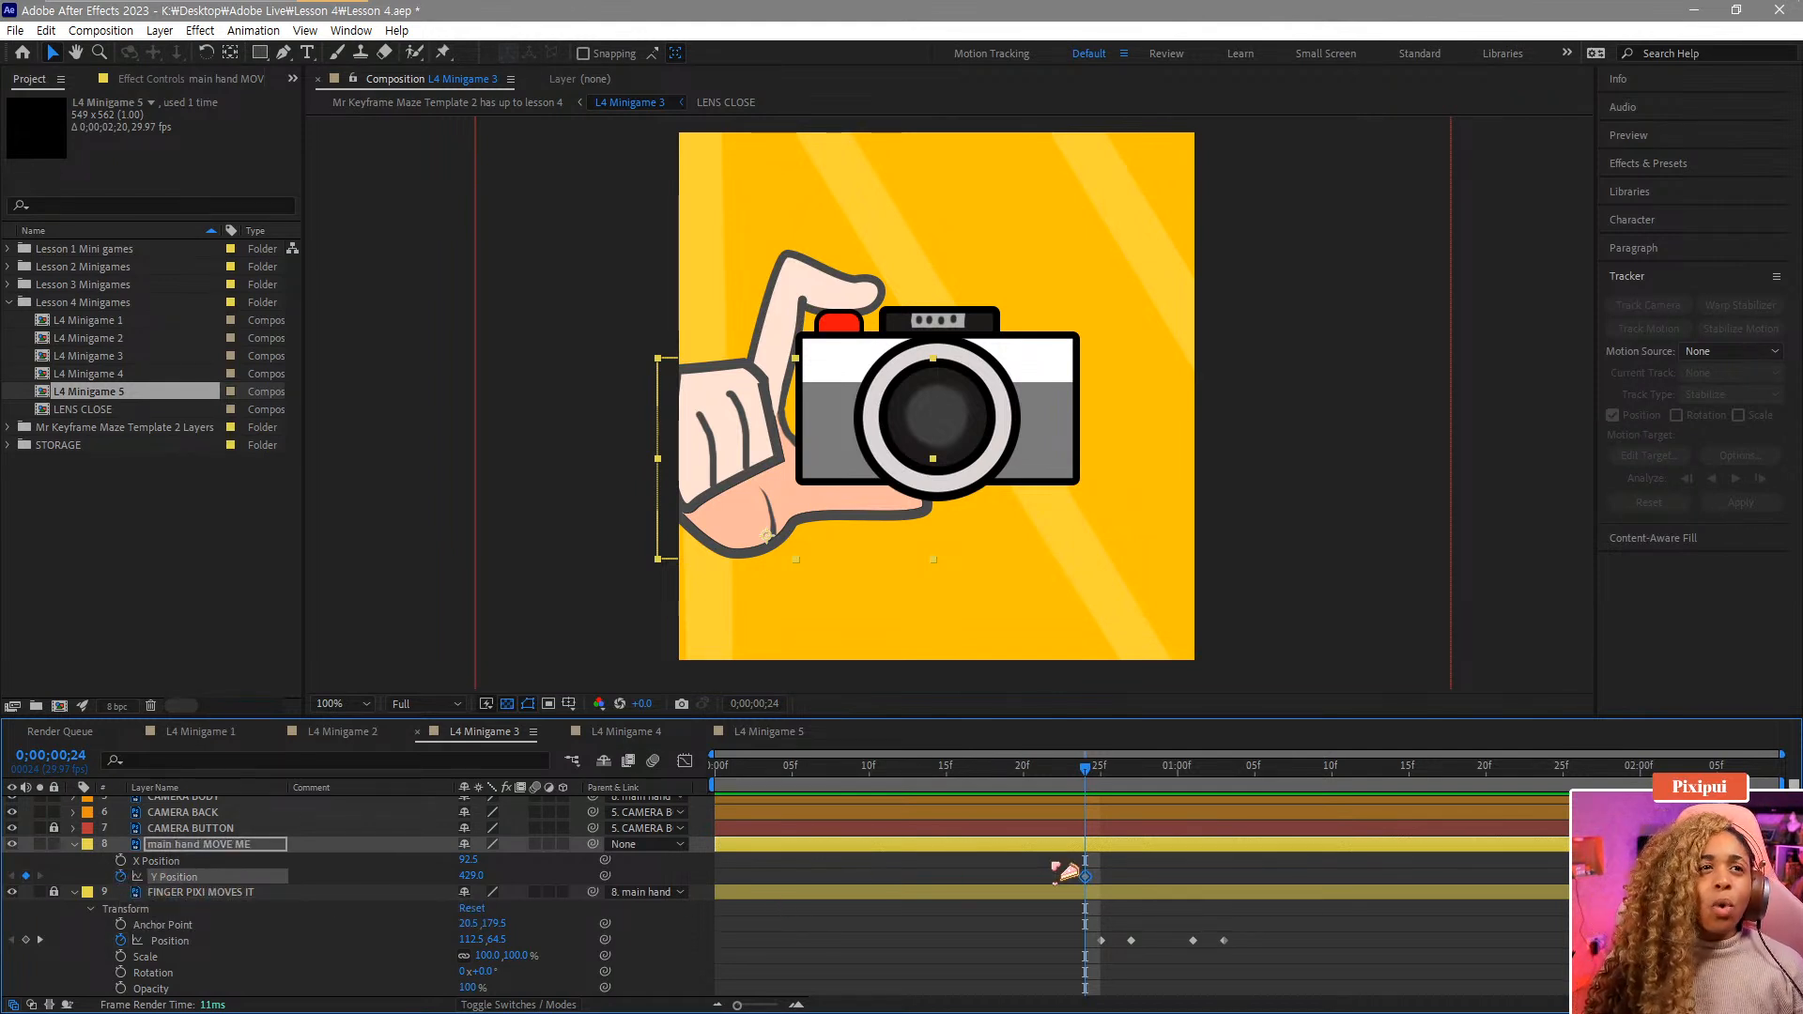
Set the main hand's Y Position to 442 at frame 28, creating a raised keyframe.
drag(1101, 790, 1130, 788)
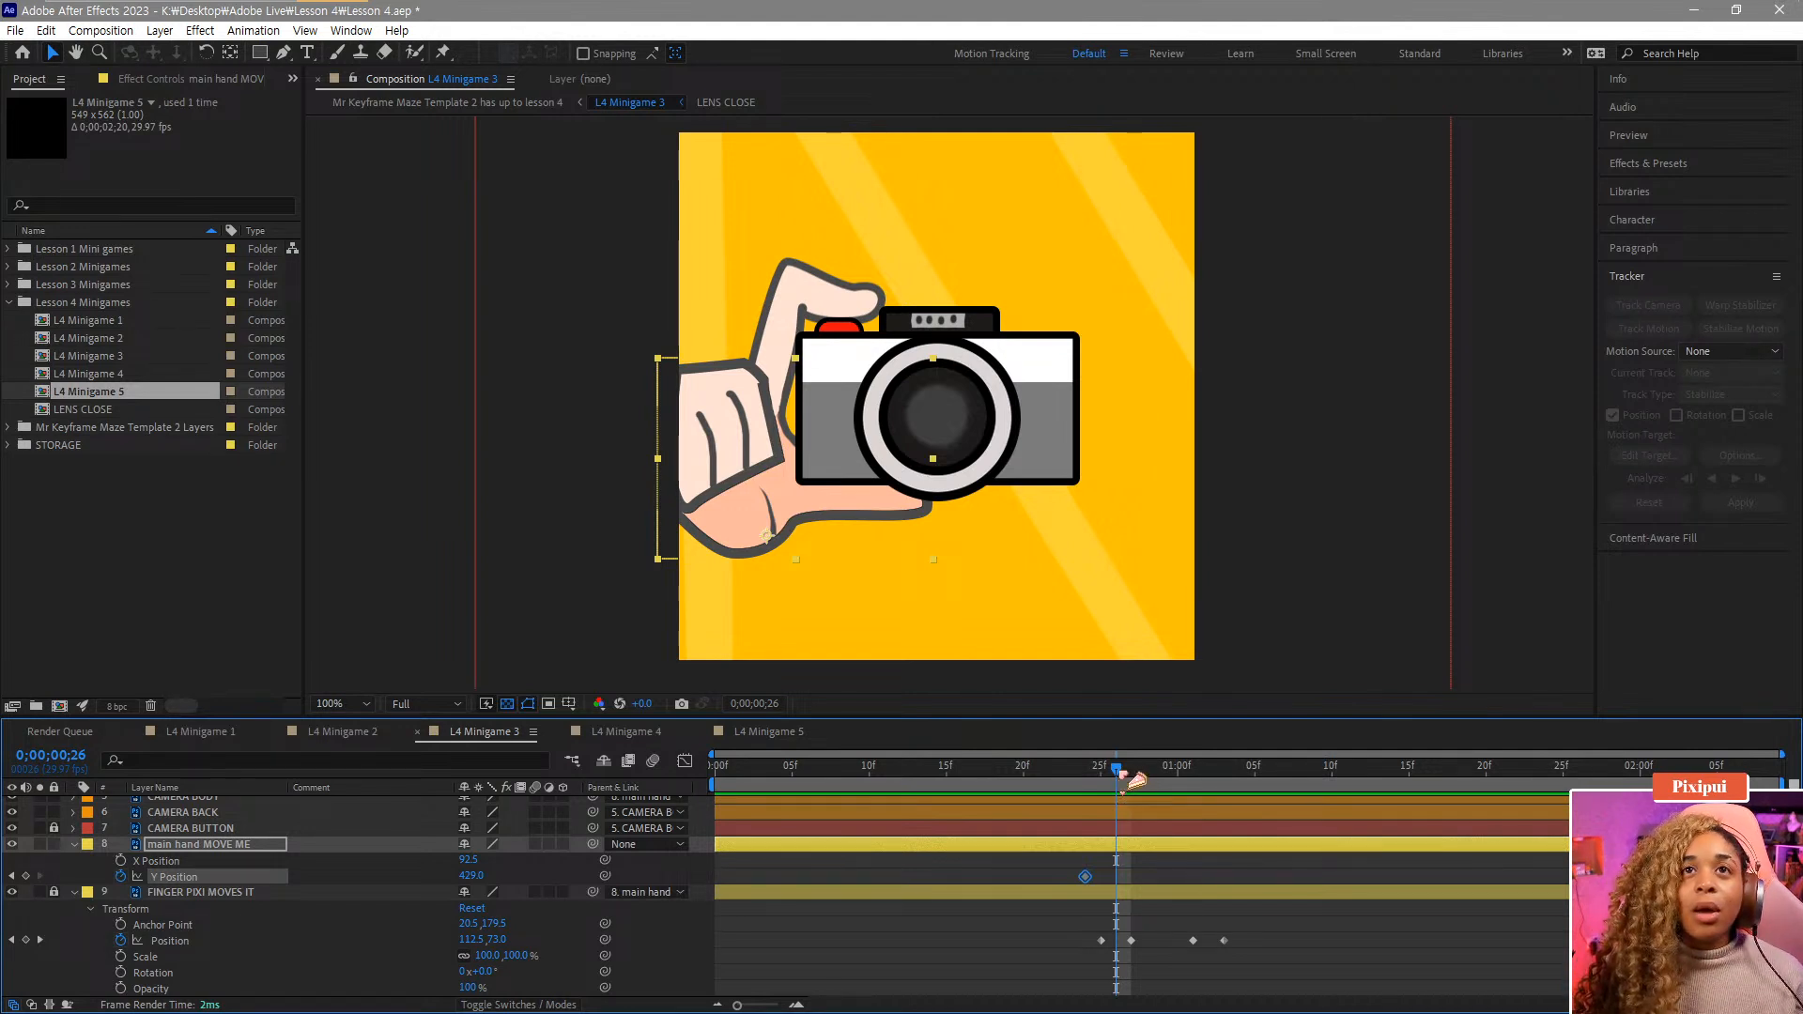
drag(1119, 771, 1159, 776)
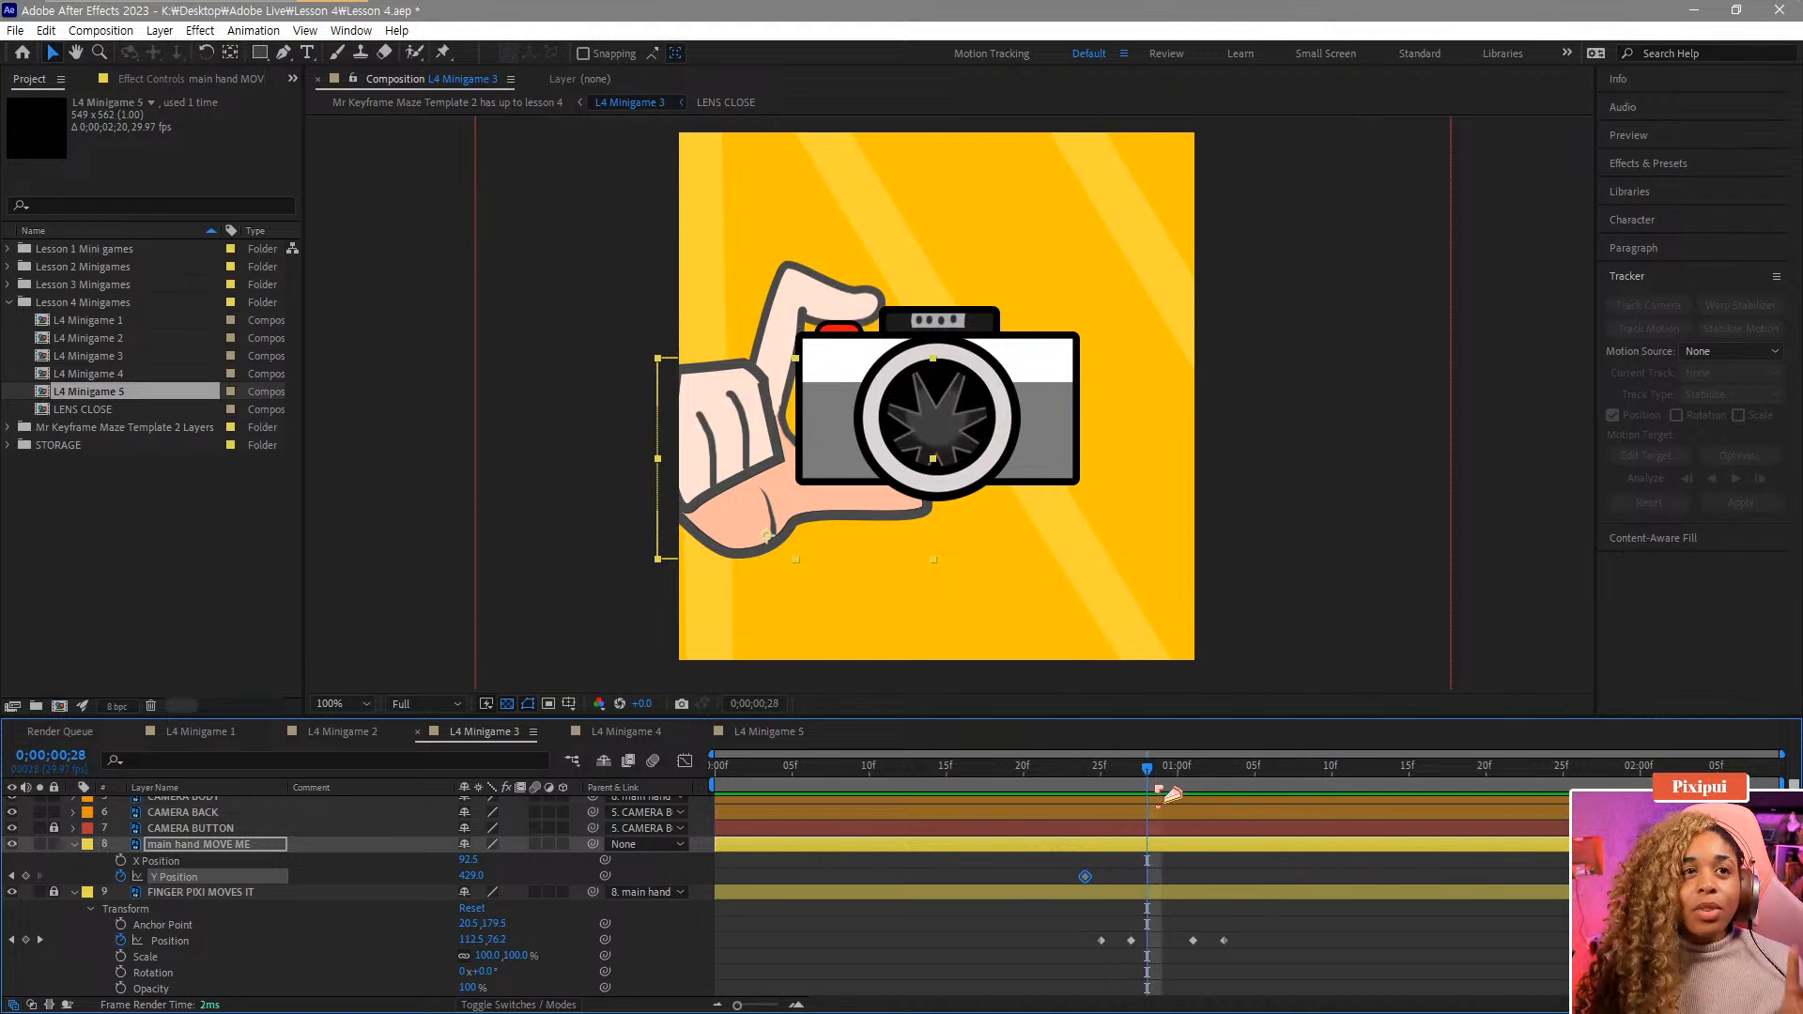
drag(480, 877, 473, 865)
mouse_move(1074, 770)
mouse_down()
mouse_move(1180, 770)
mouse_move(1086, 768)
mouse_up()
scroll(1129, 902, up, 3)
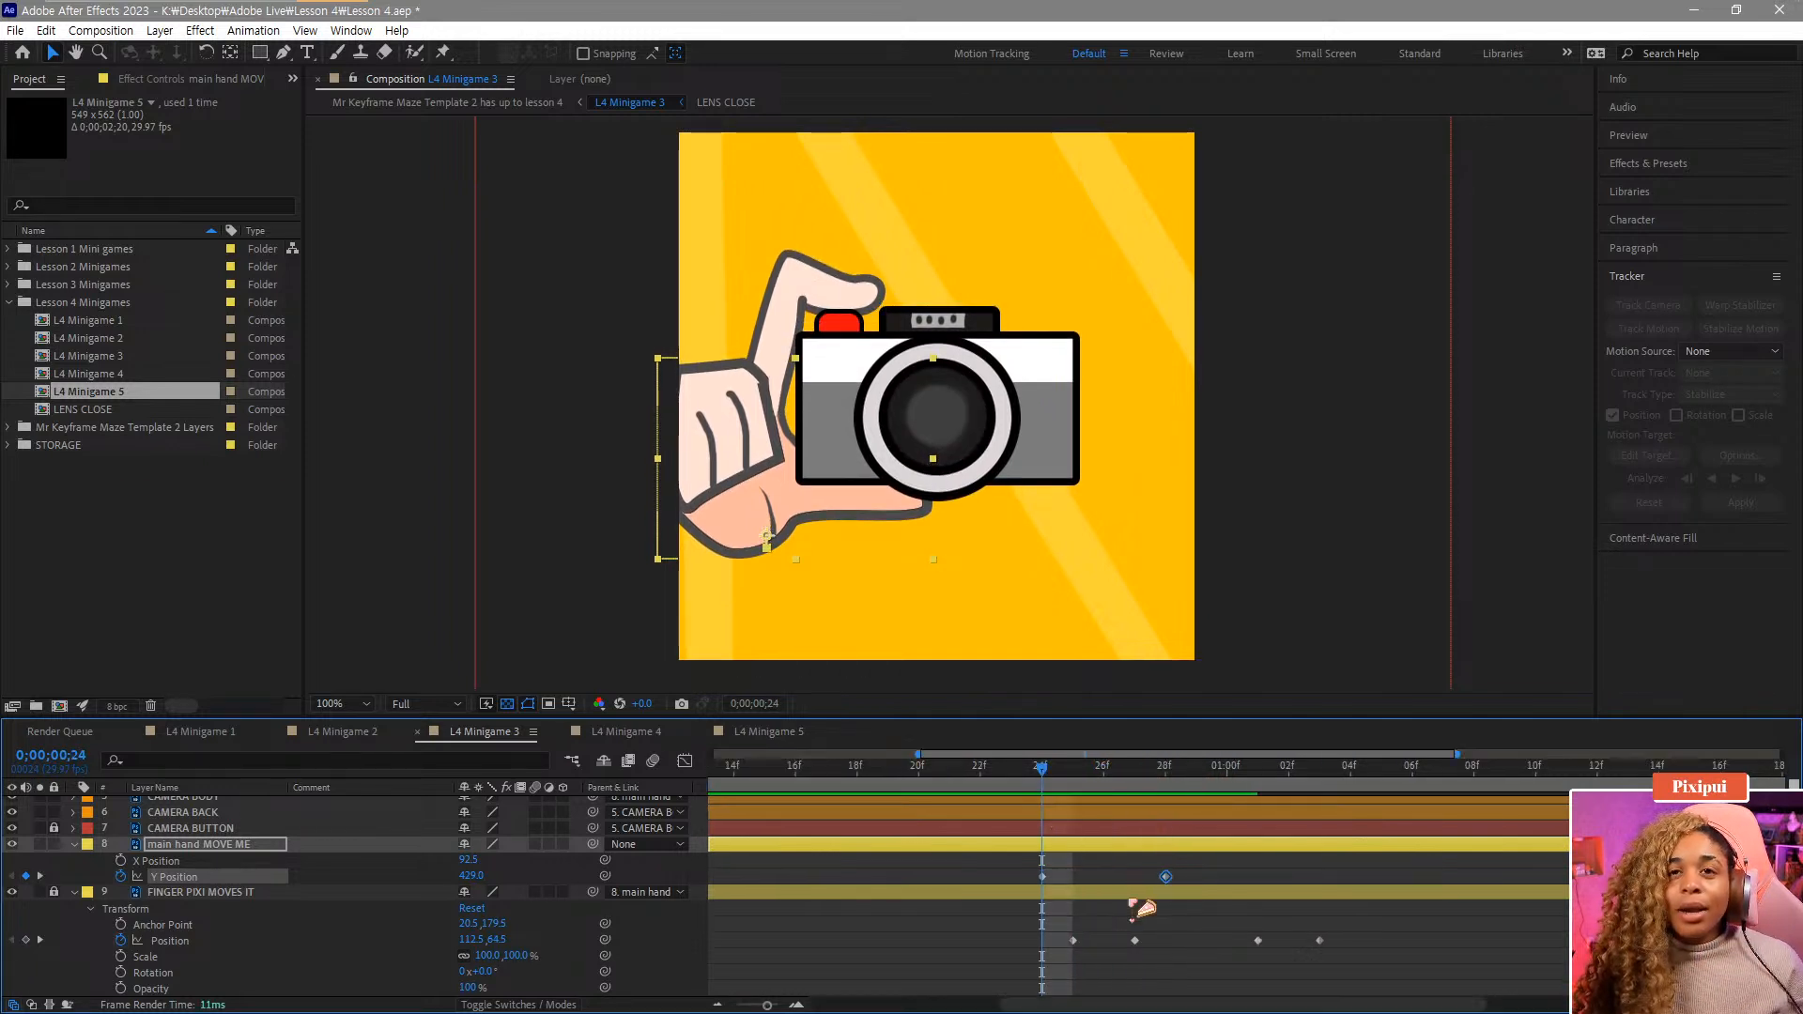
drag(903, 770, 1086, 794)
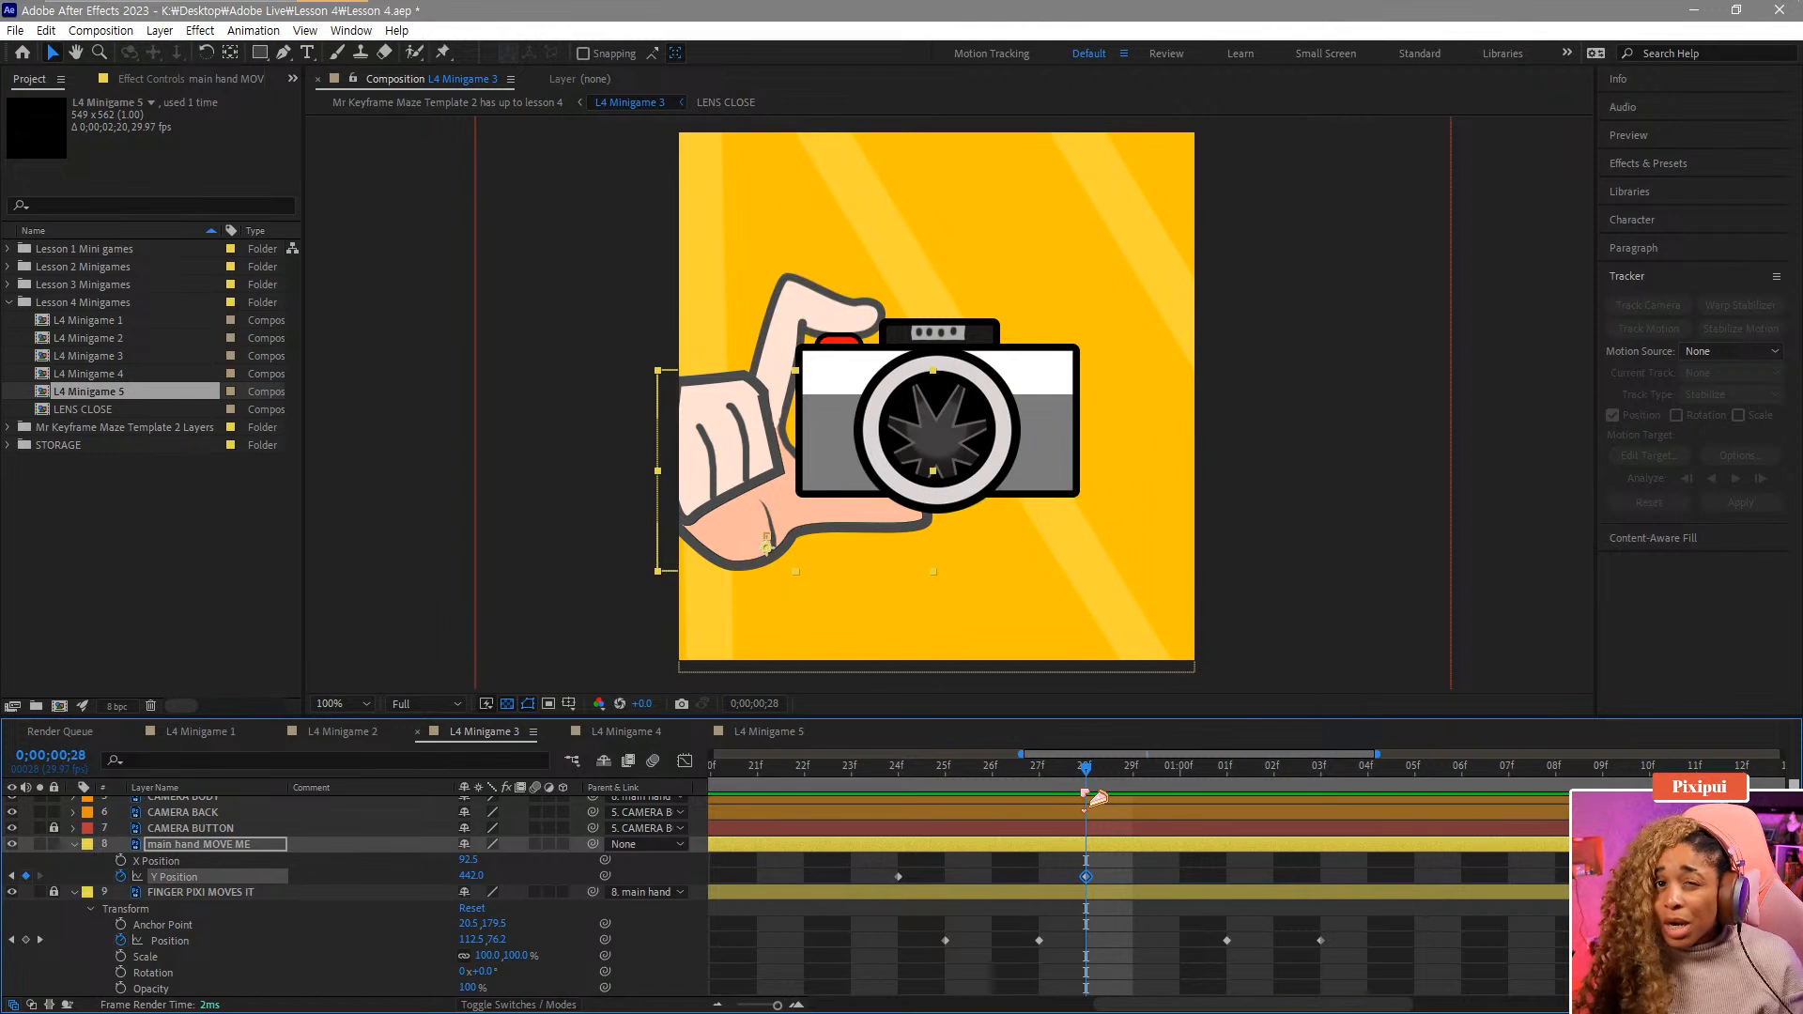
Paste the first Y Position keyframe's value at 1;01.
scroll(1038, 849, down, 3)
scroll(1123, 812, up, 2)
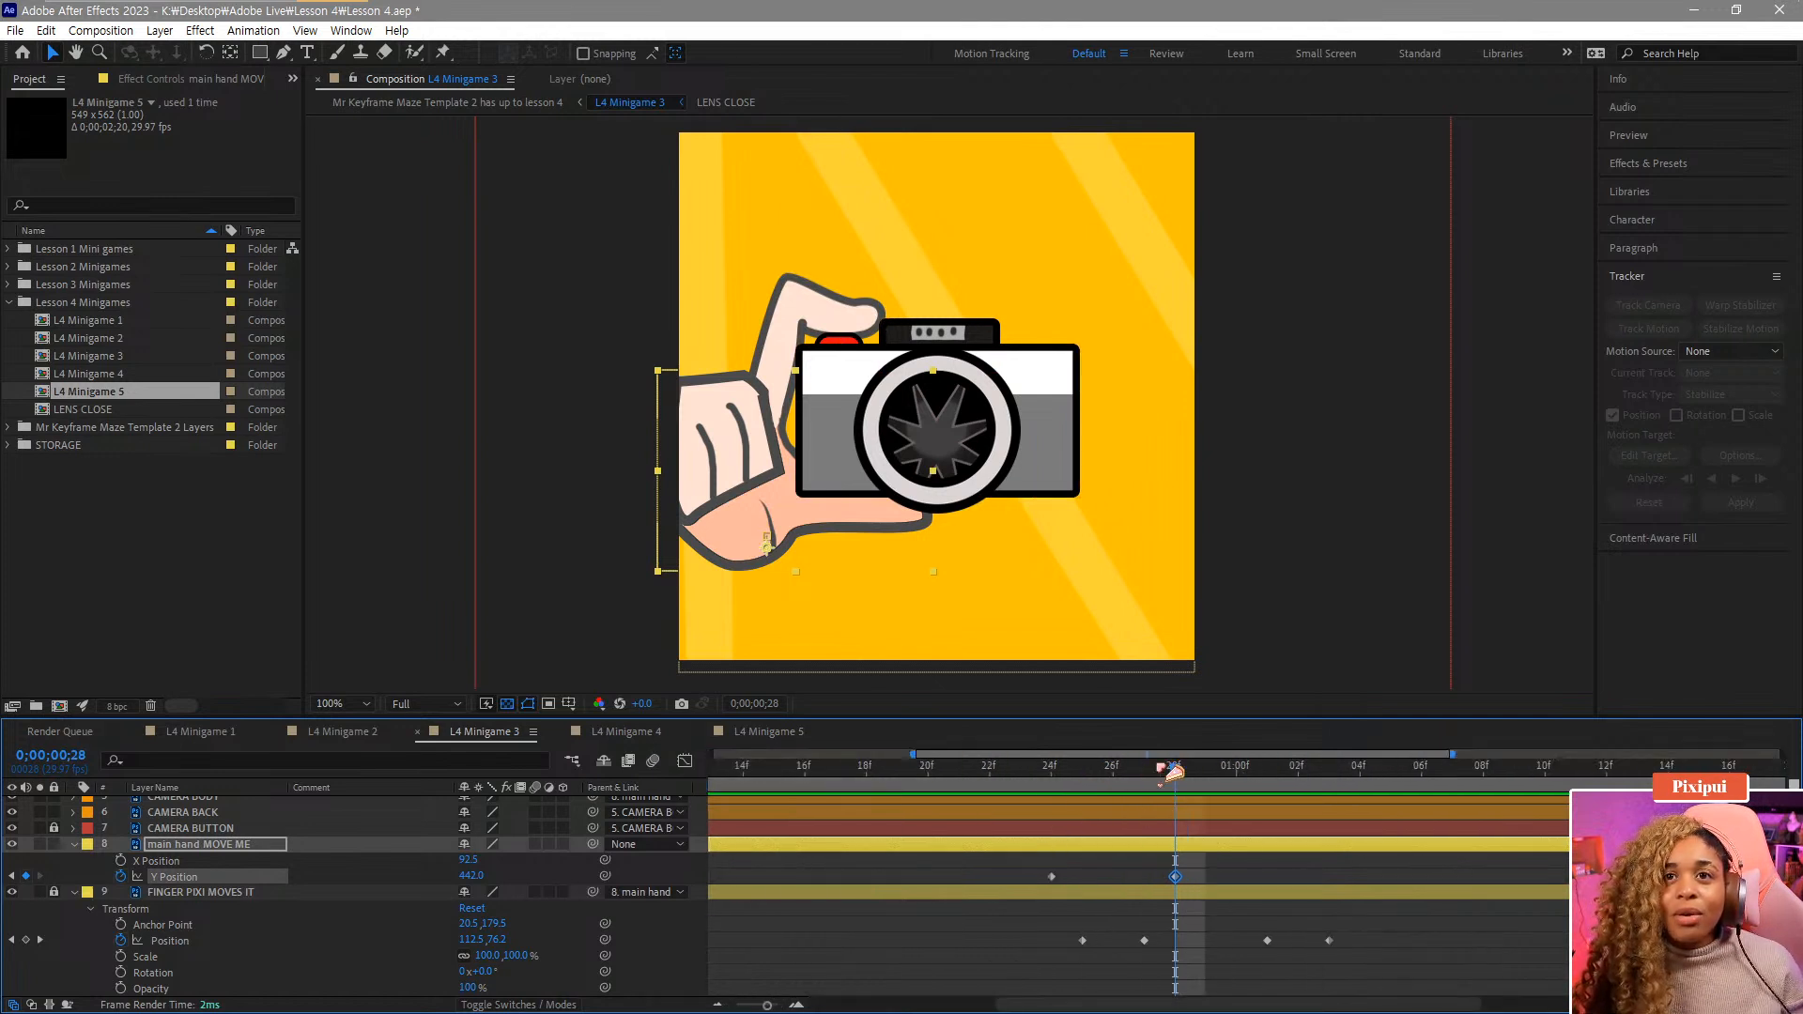
drag(1177, 768, 1270, 776)
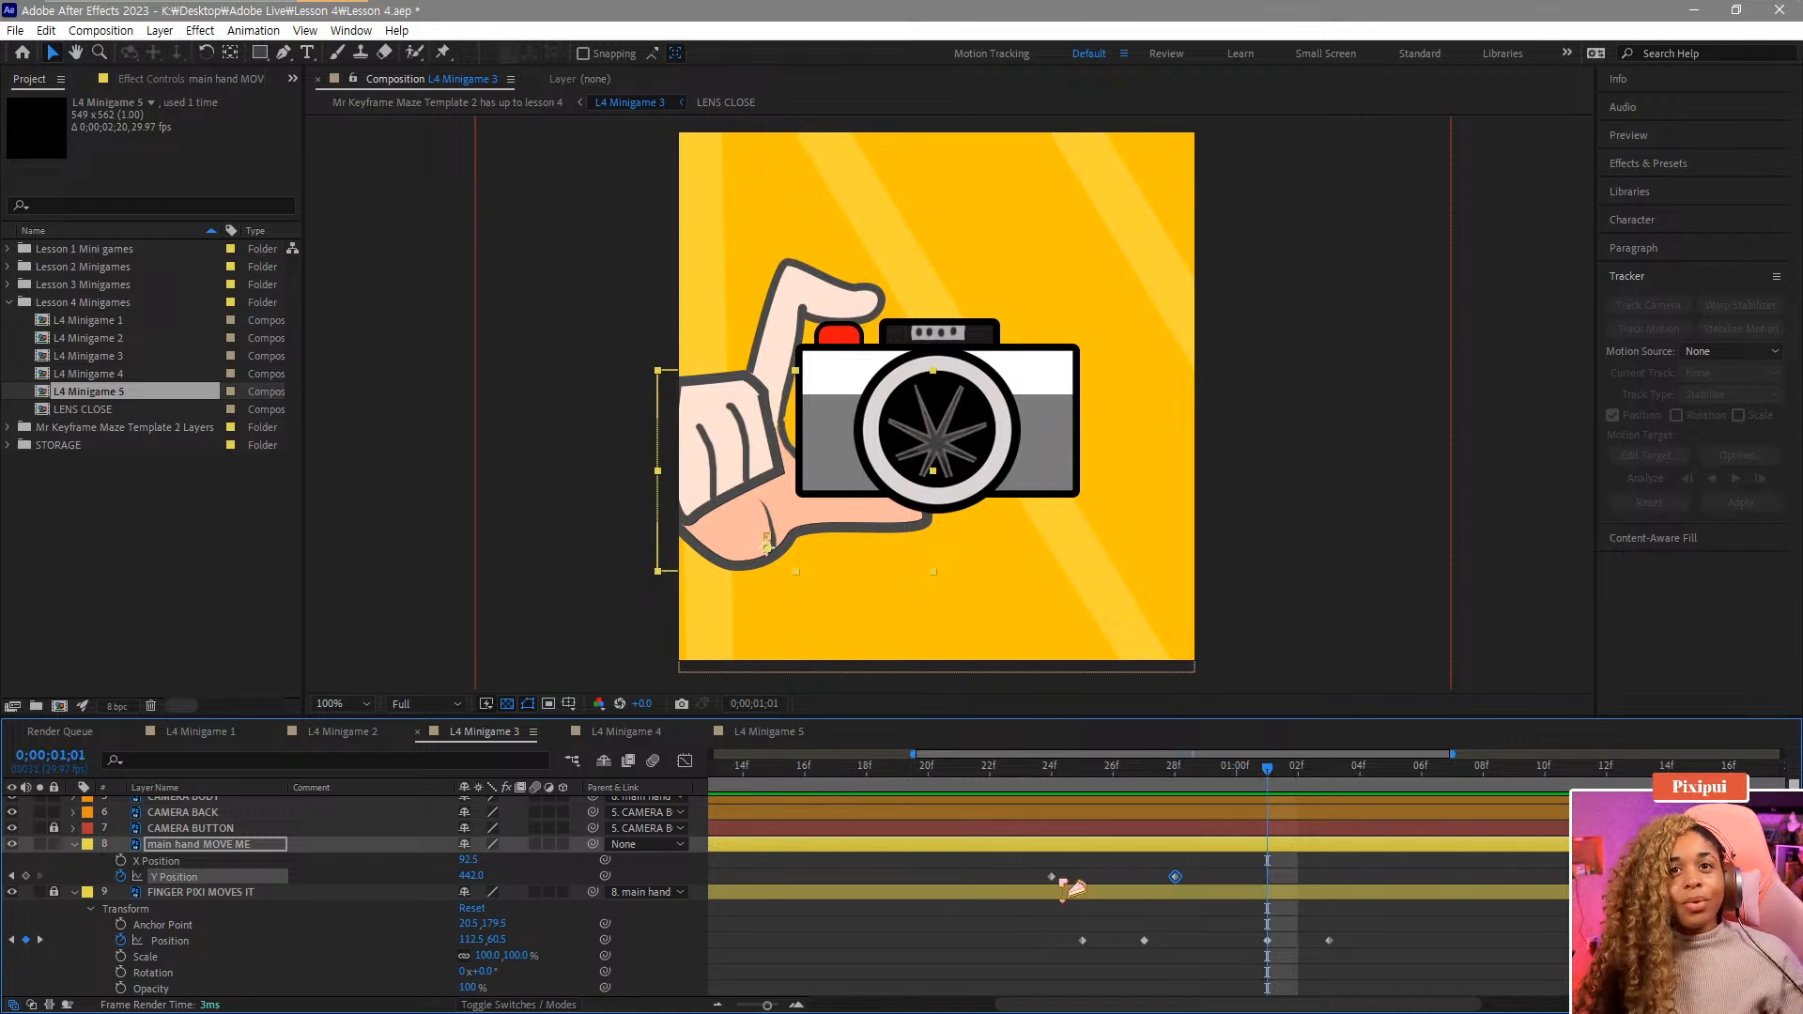
click(1051, 876)
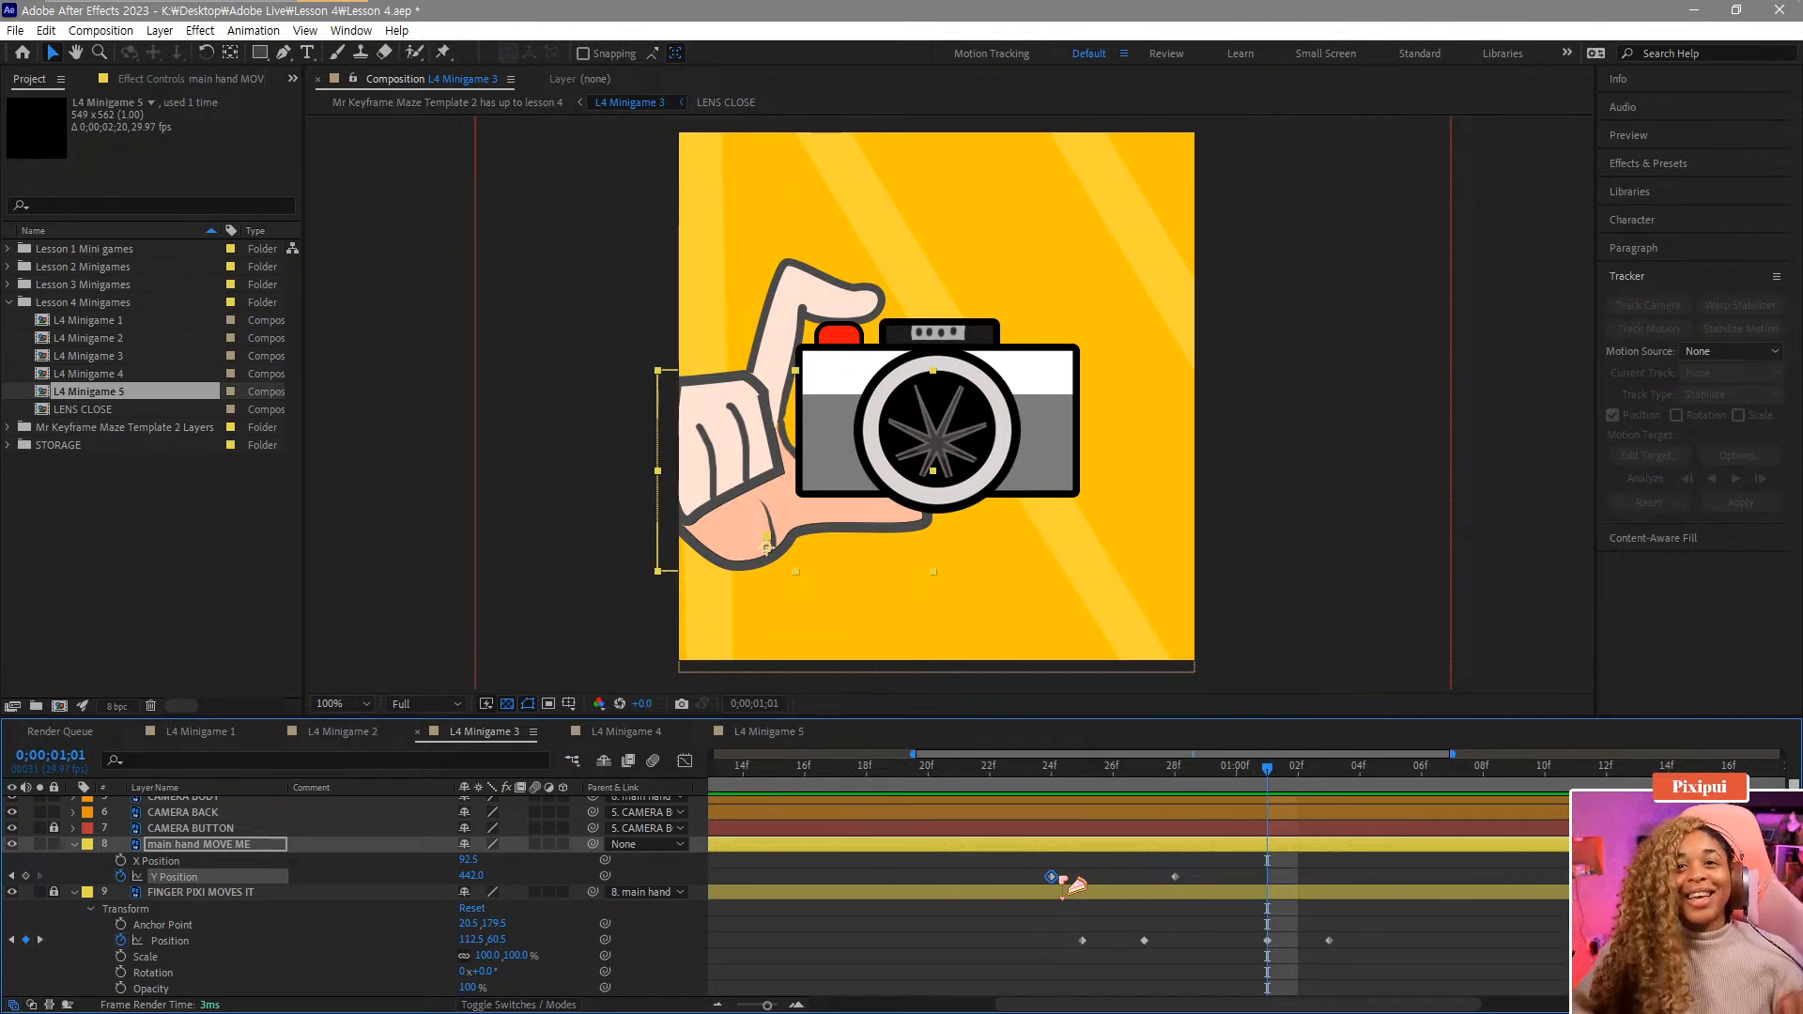
key(ctrl+v)
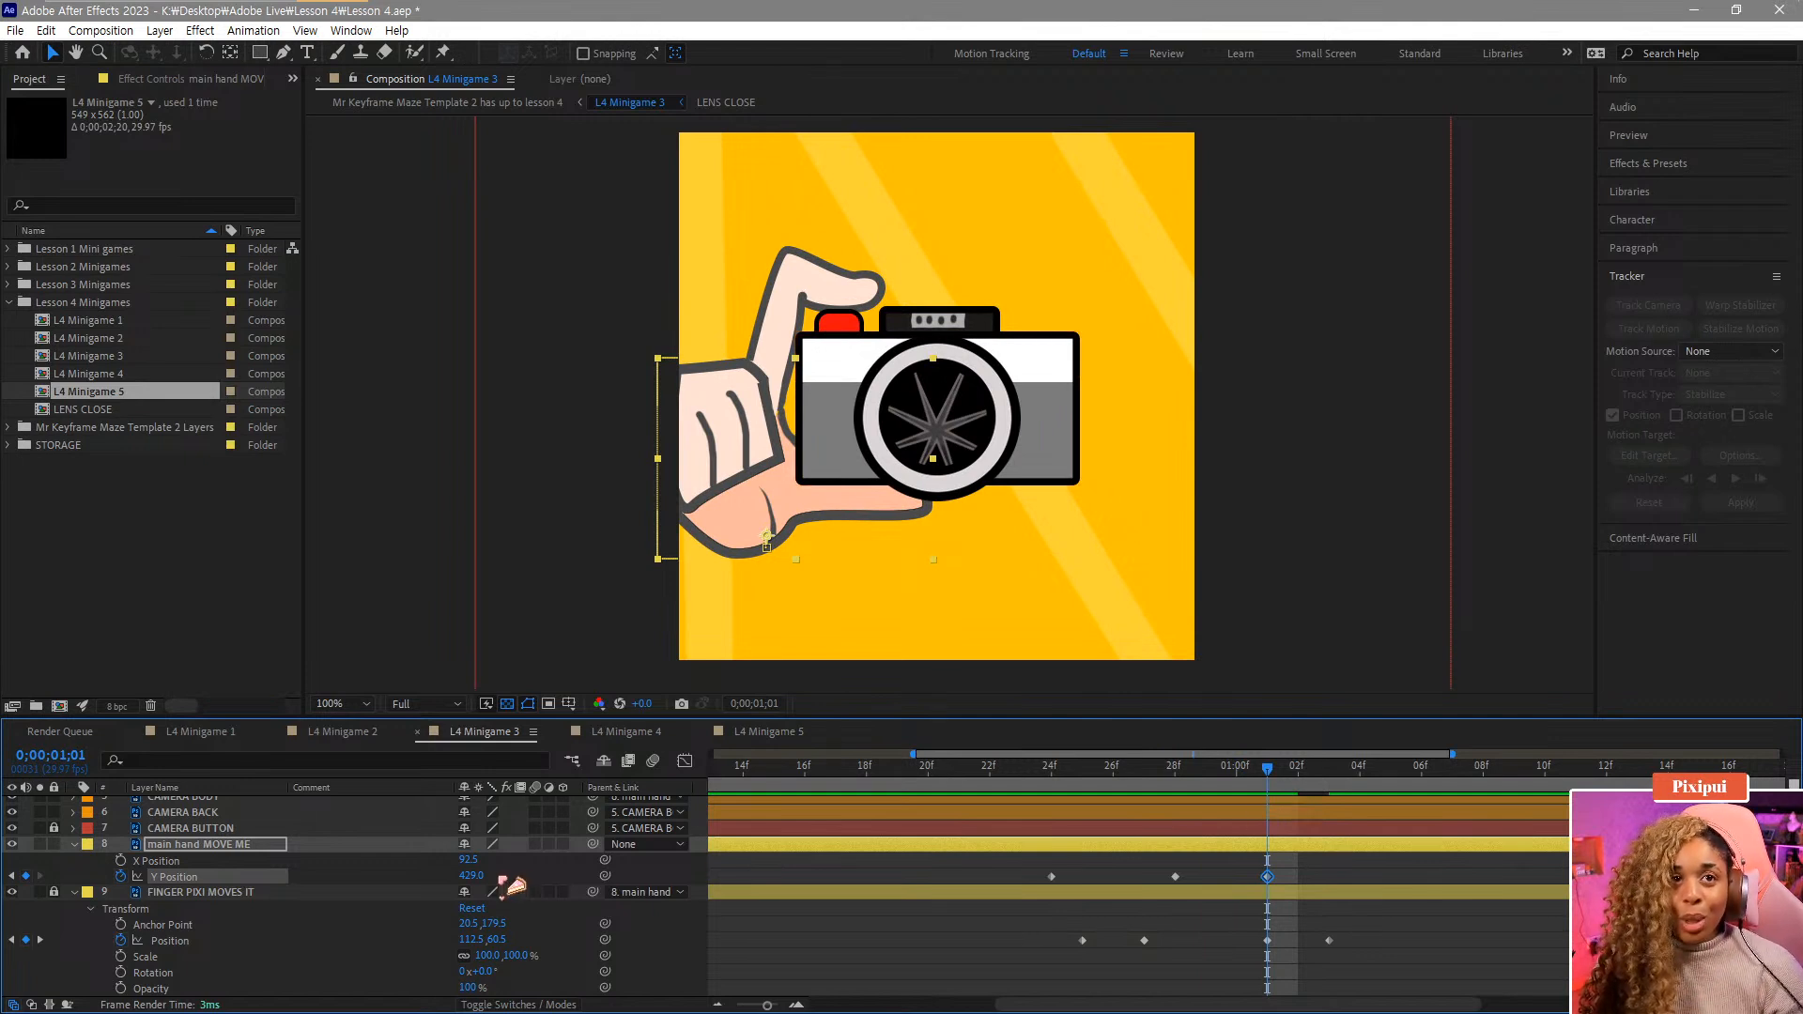
Lower the main hand's Y Position just after the pasted keyframe to create a dip, and play back the motion.
drag(475, 879, 478, 899)
drag(1296, 766, 972, 796)
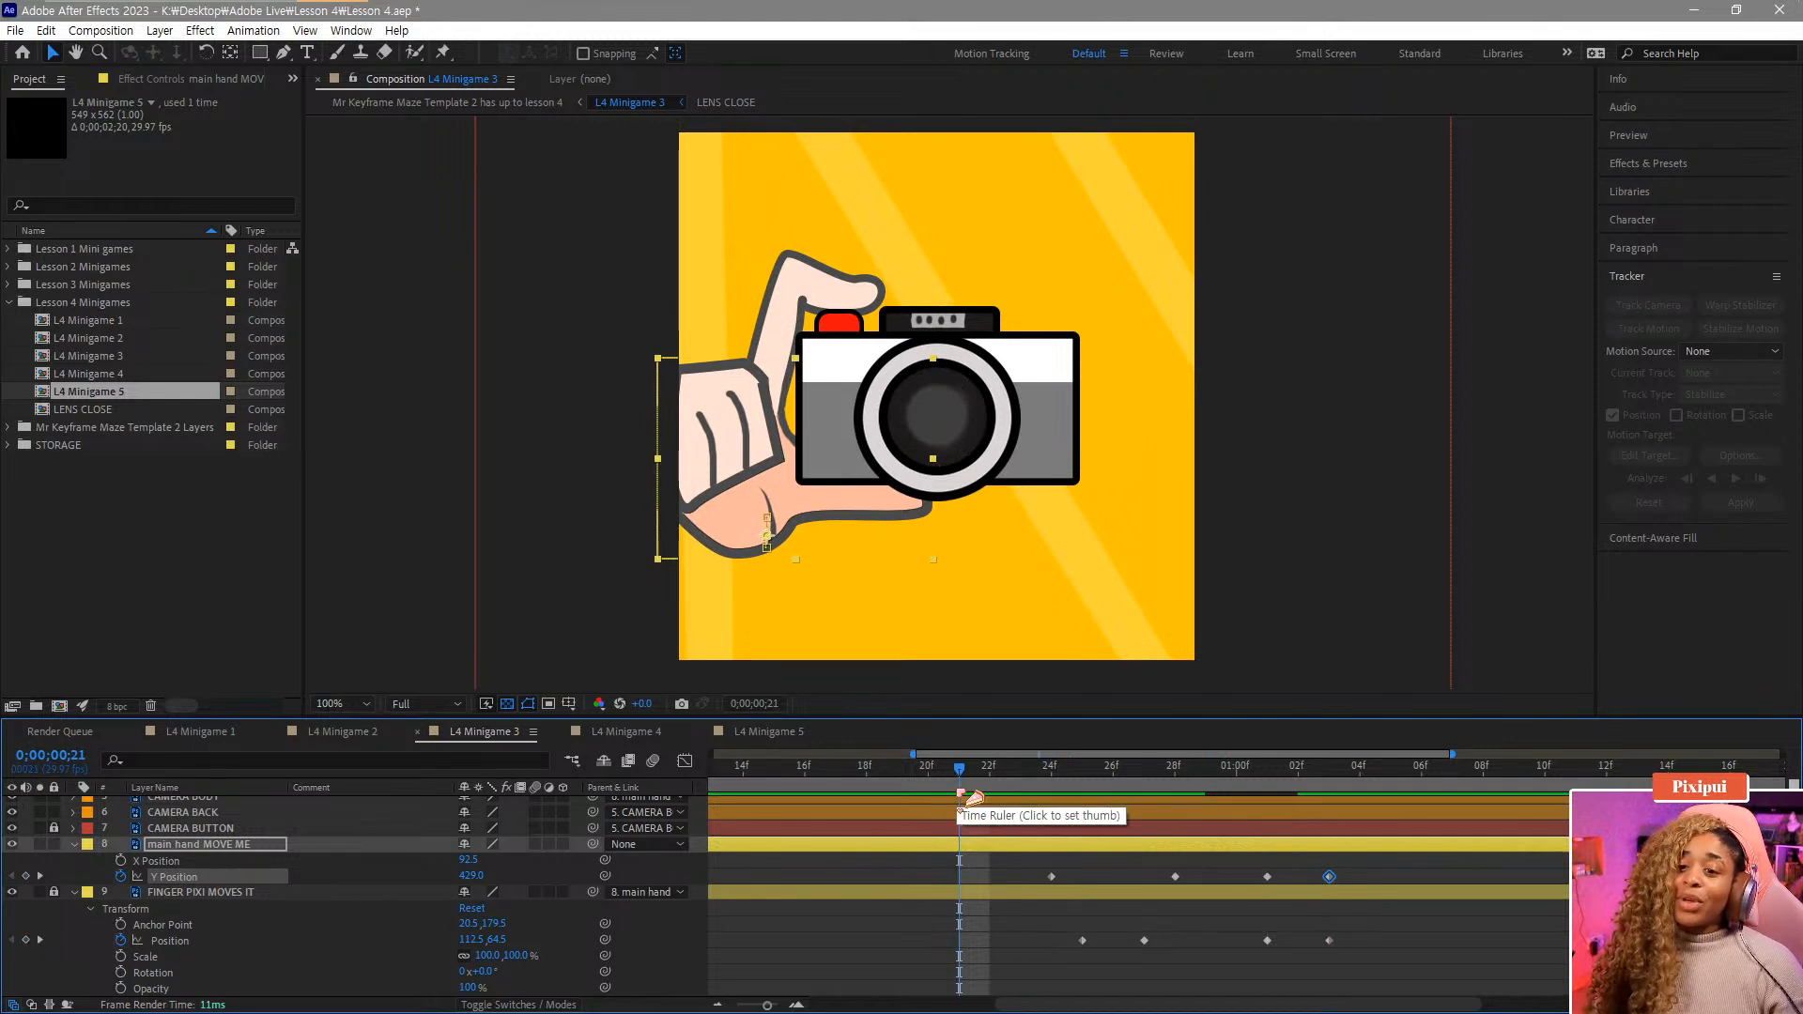
key(space)
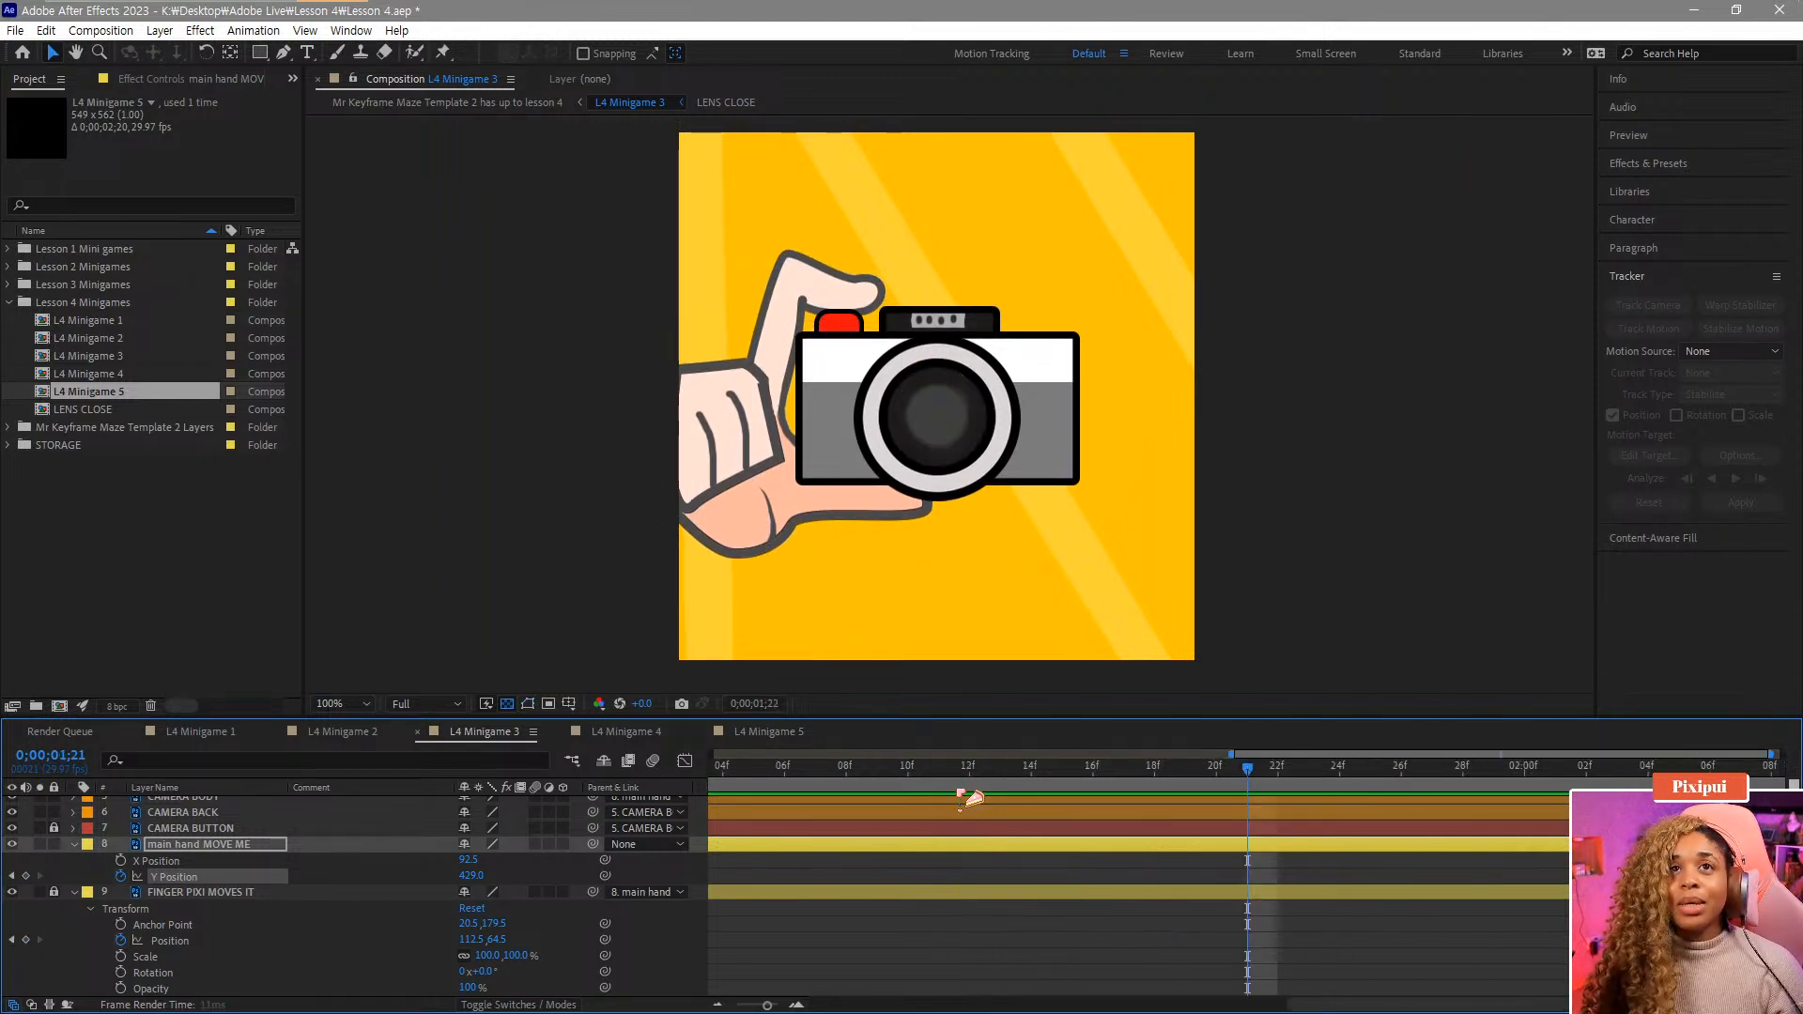
Shift the dip and final Y Position keyframes one frame later, keeping the frame 28 peak in place.
key(minus)
key(minus)
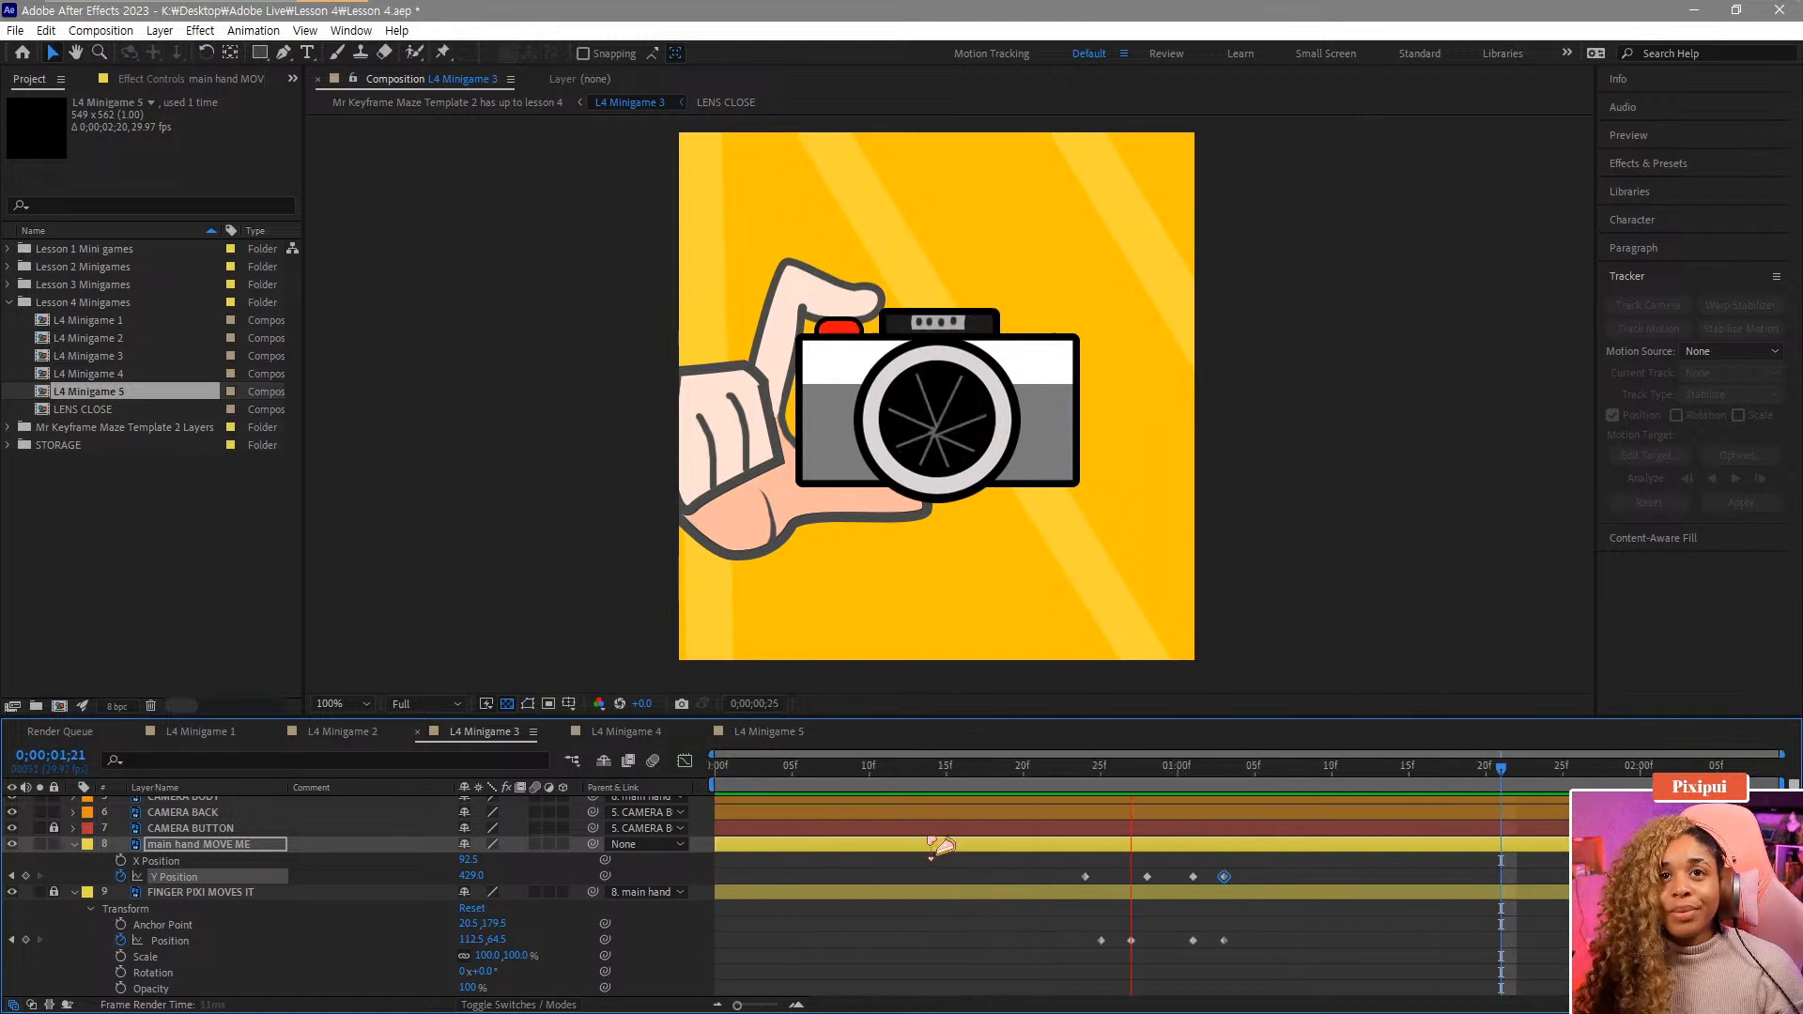
drag(1075, 776, 1153, 777)
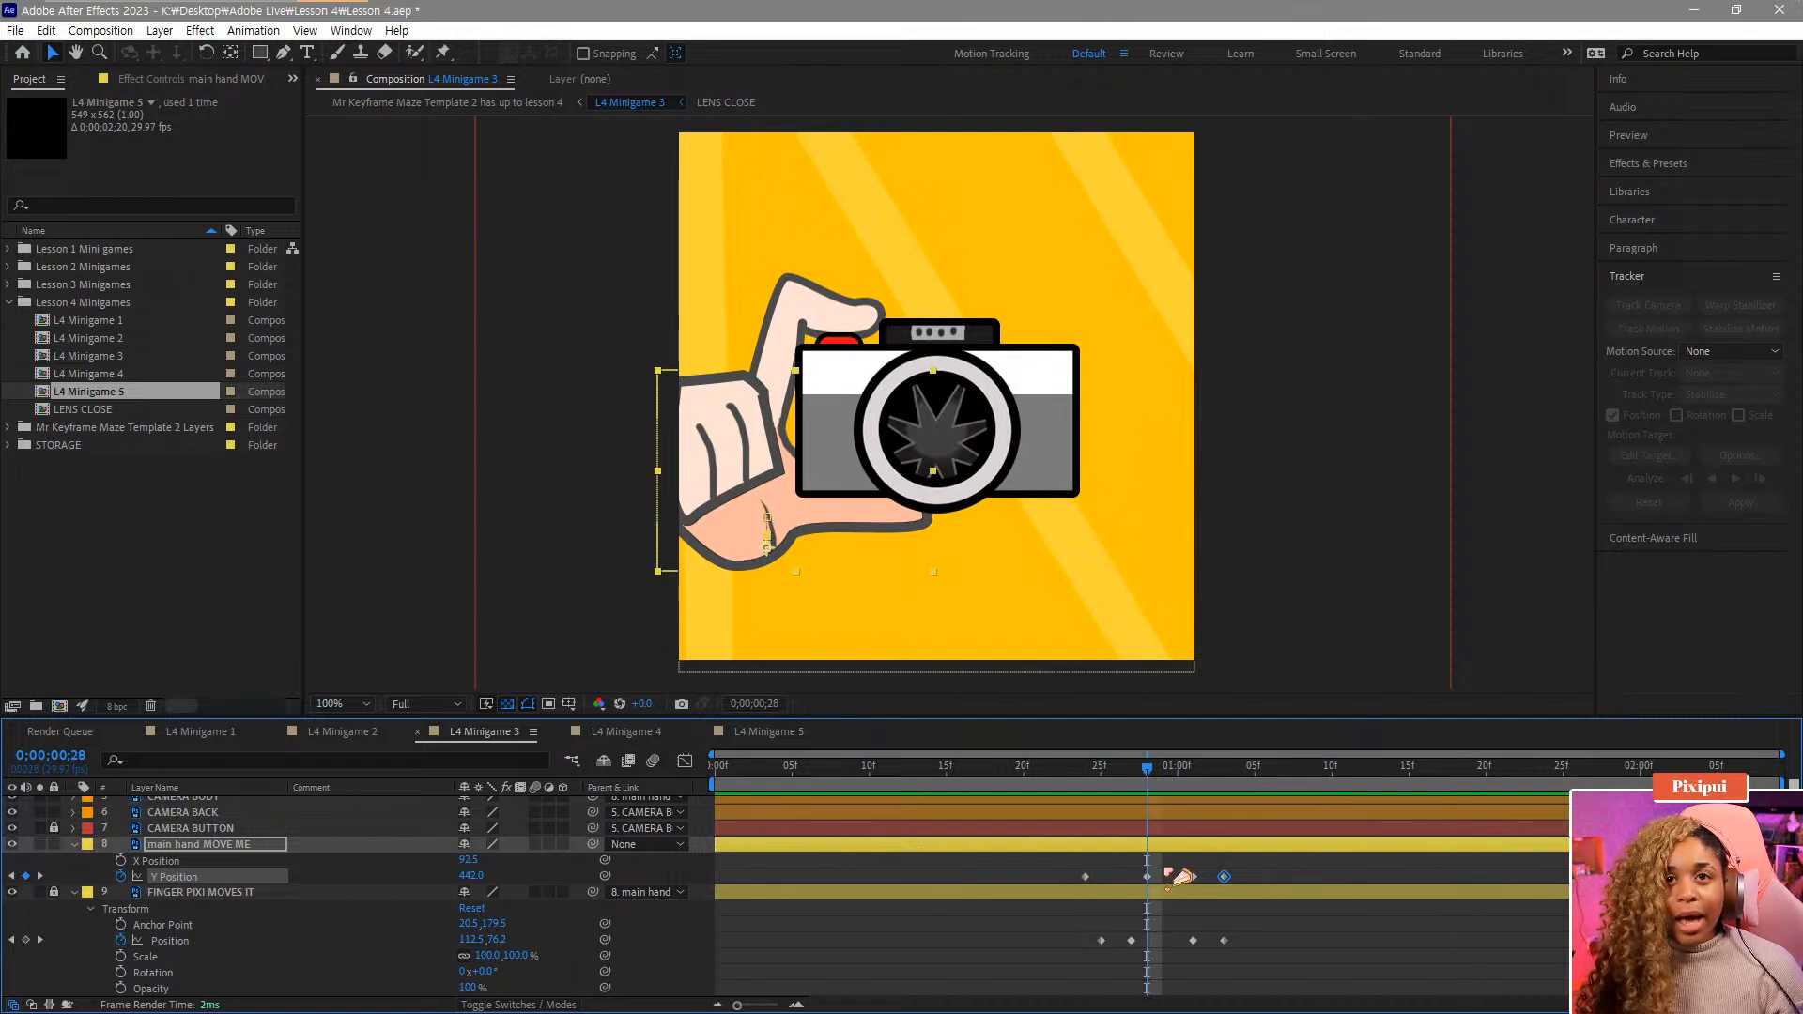
mouse_move(1138, 869)
mouse_down()
mouse_move(1253, 886)
mouse_move(1138, 892)
mouse_up()
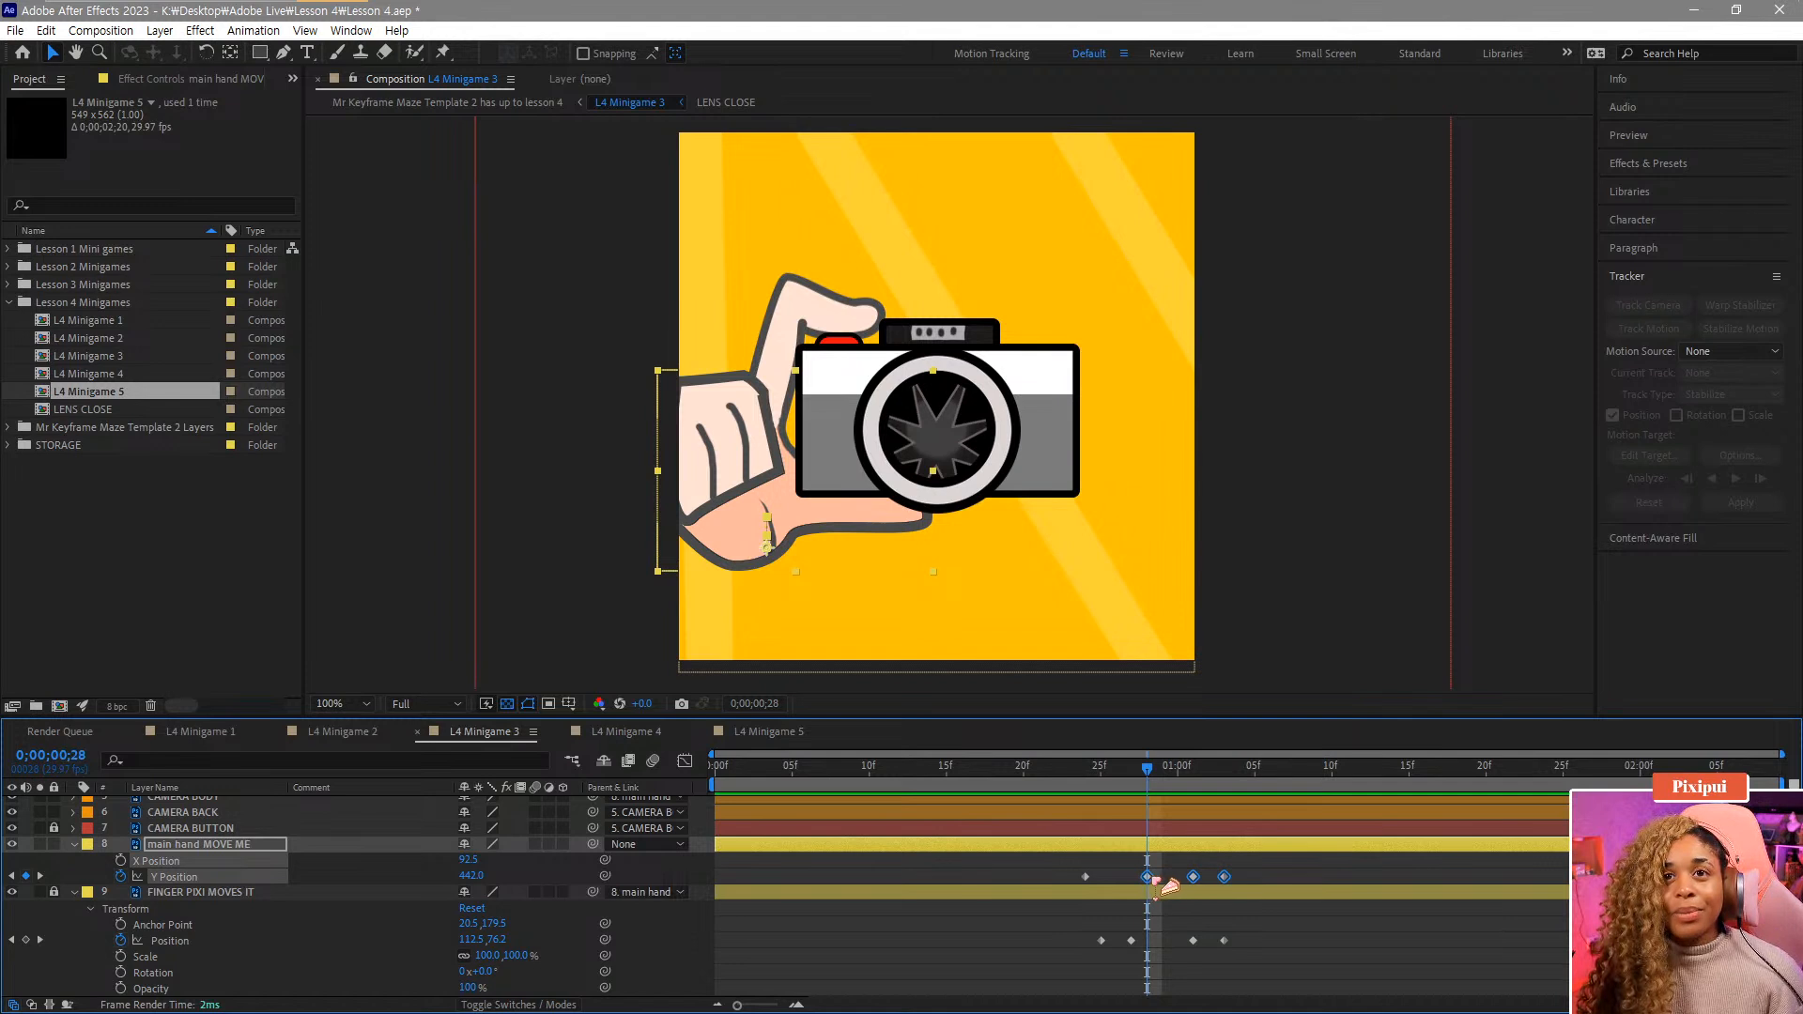
drag(1147, 877, 1161, 874)
drag(1082, 773, 1080, 815)
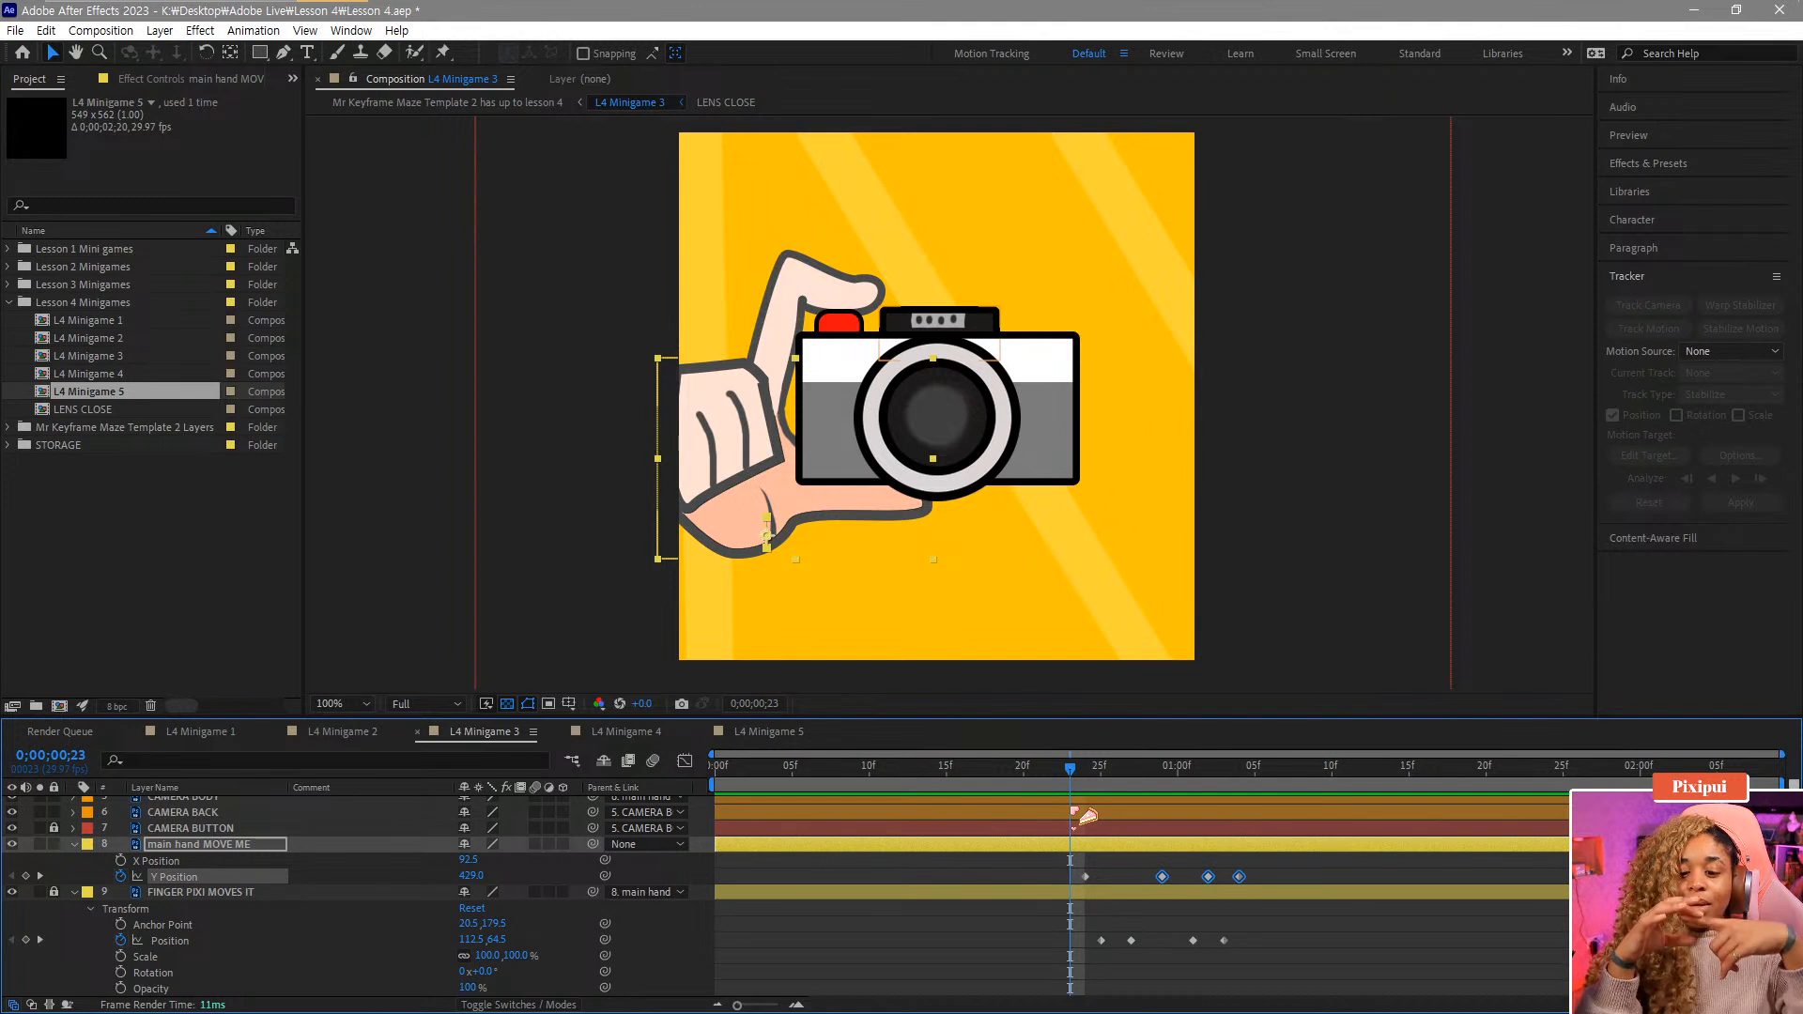
click(1153, 866)
drag(1164, 877, 1149, 878)
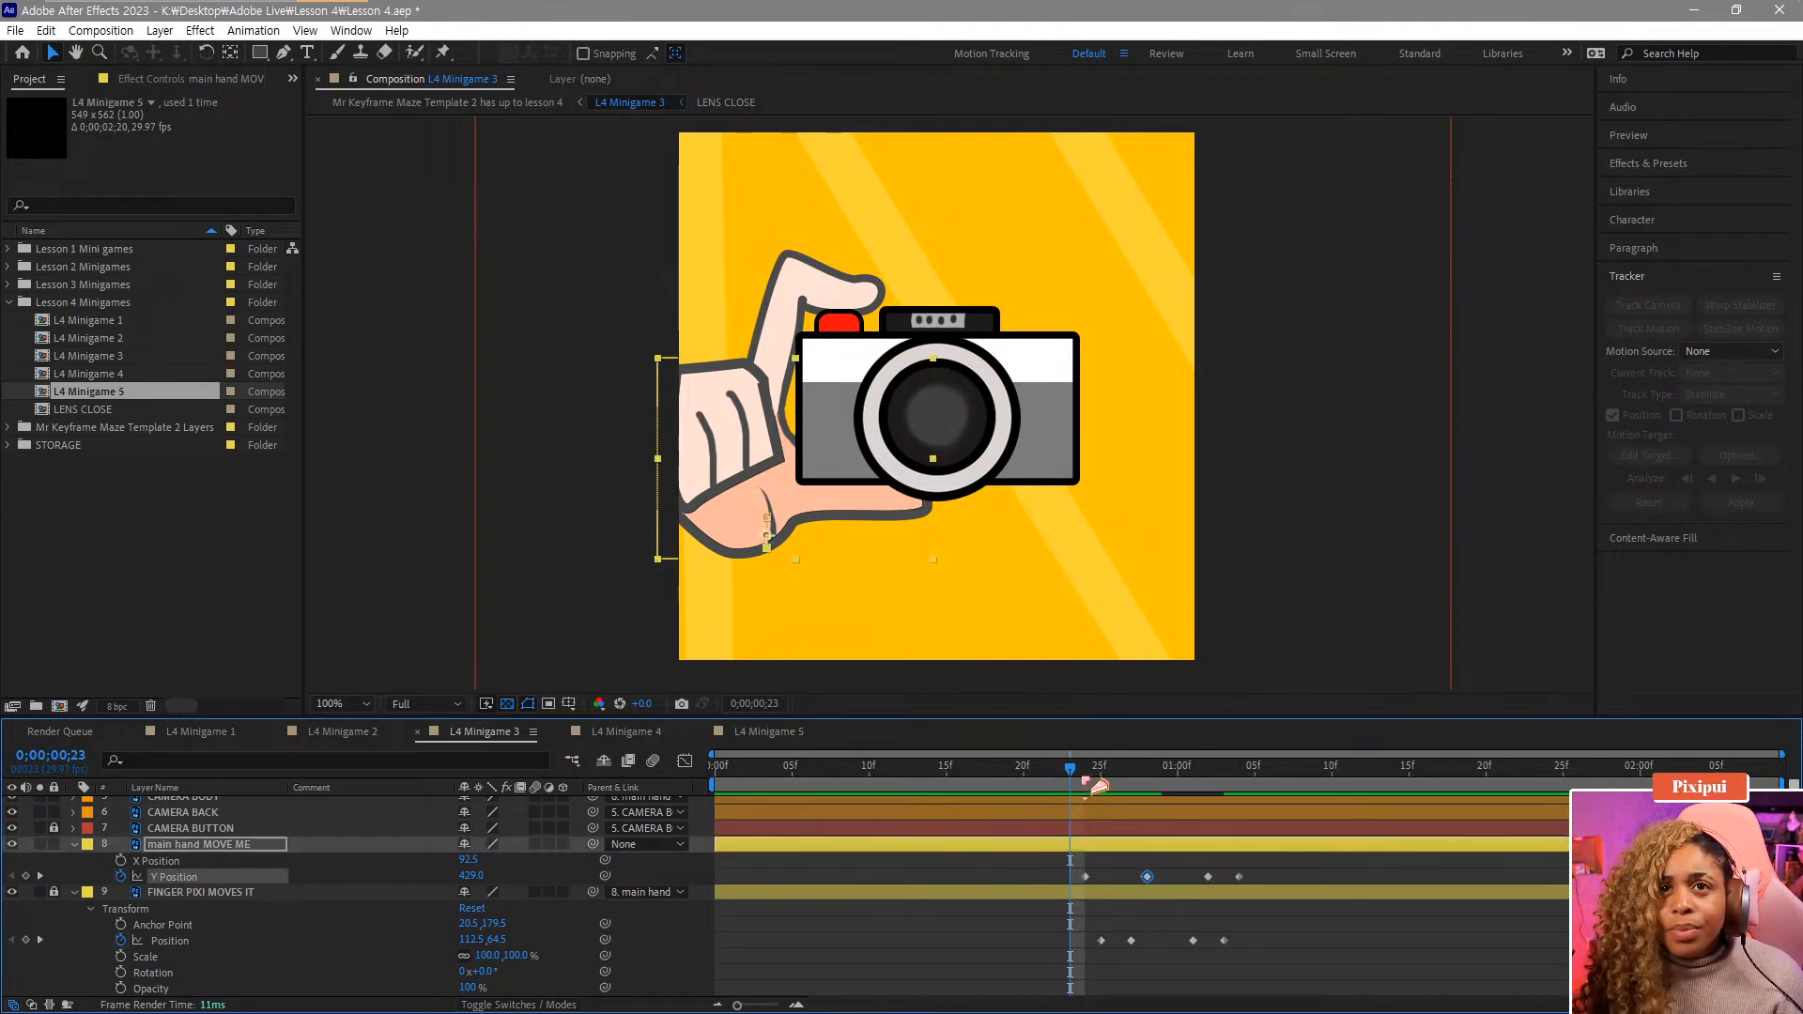
Lower the frame 28 peak keyframe to 439.5 in the Graph Editor.
drag(1076, 772, 1142, 791)
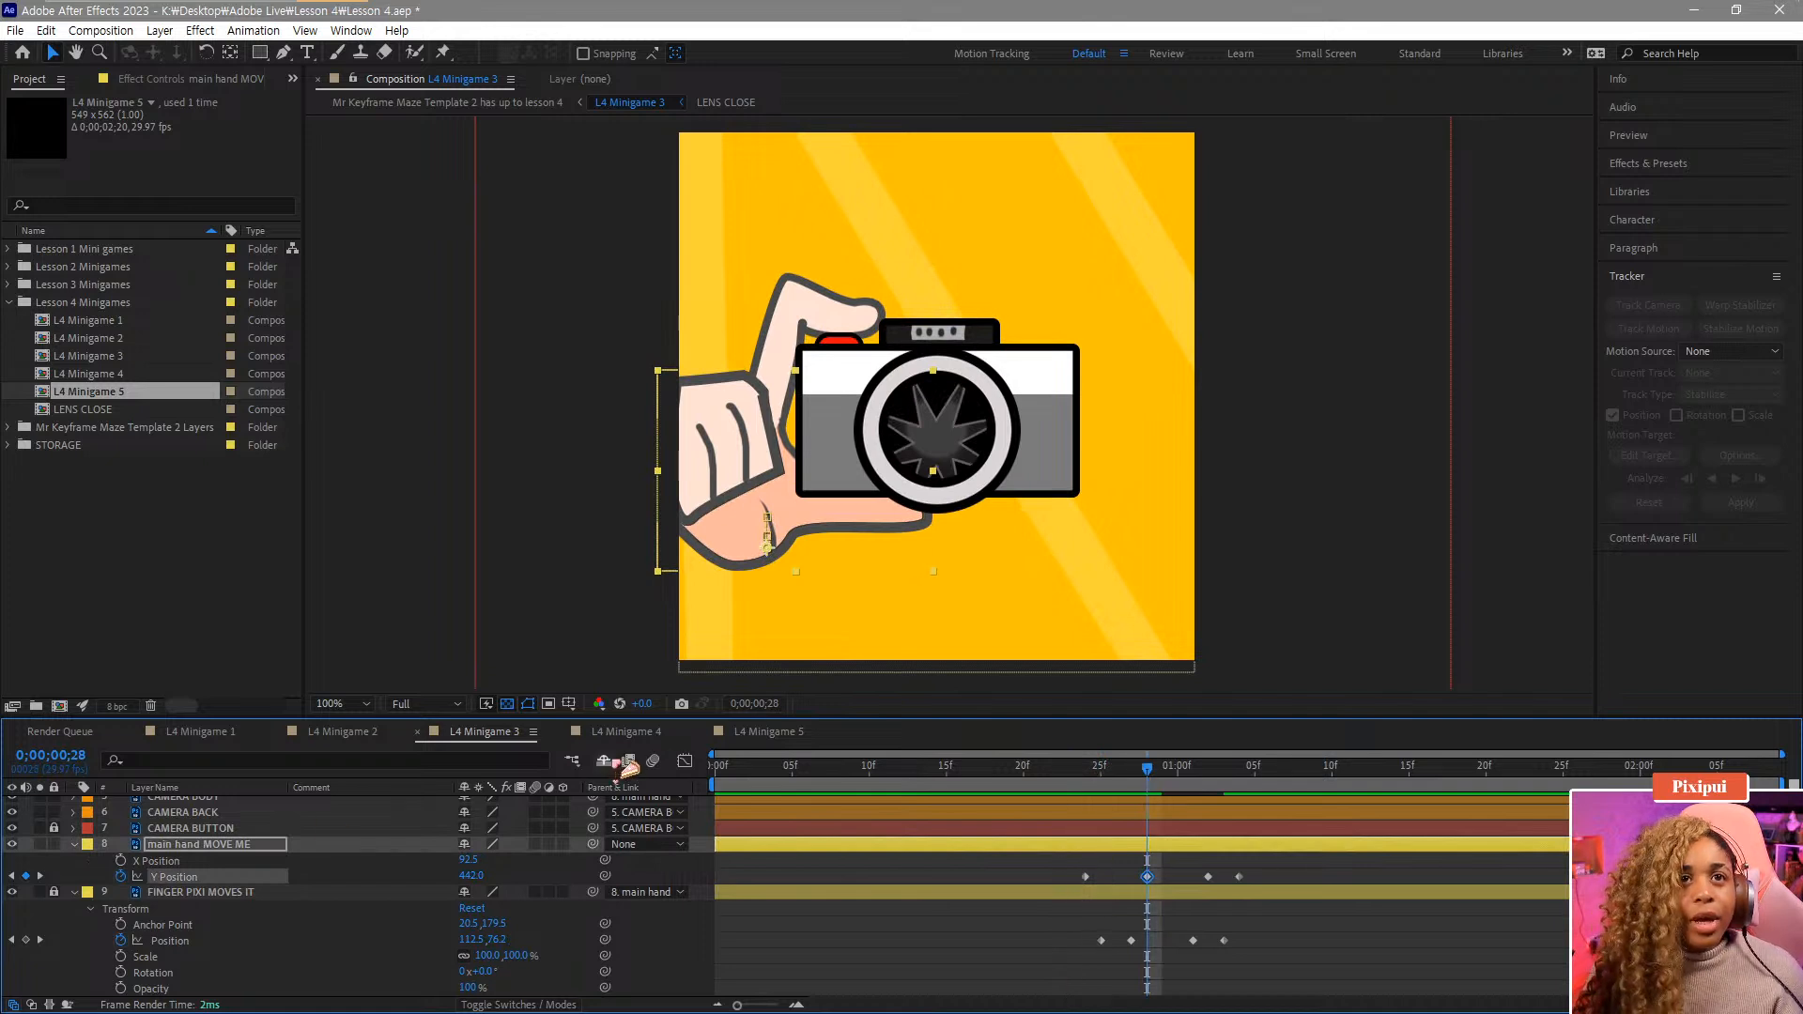
click(684, 760)
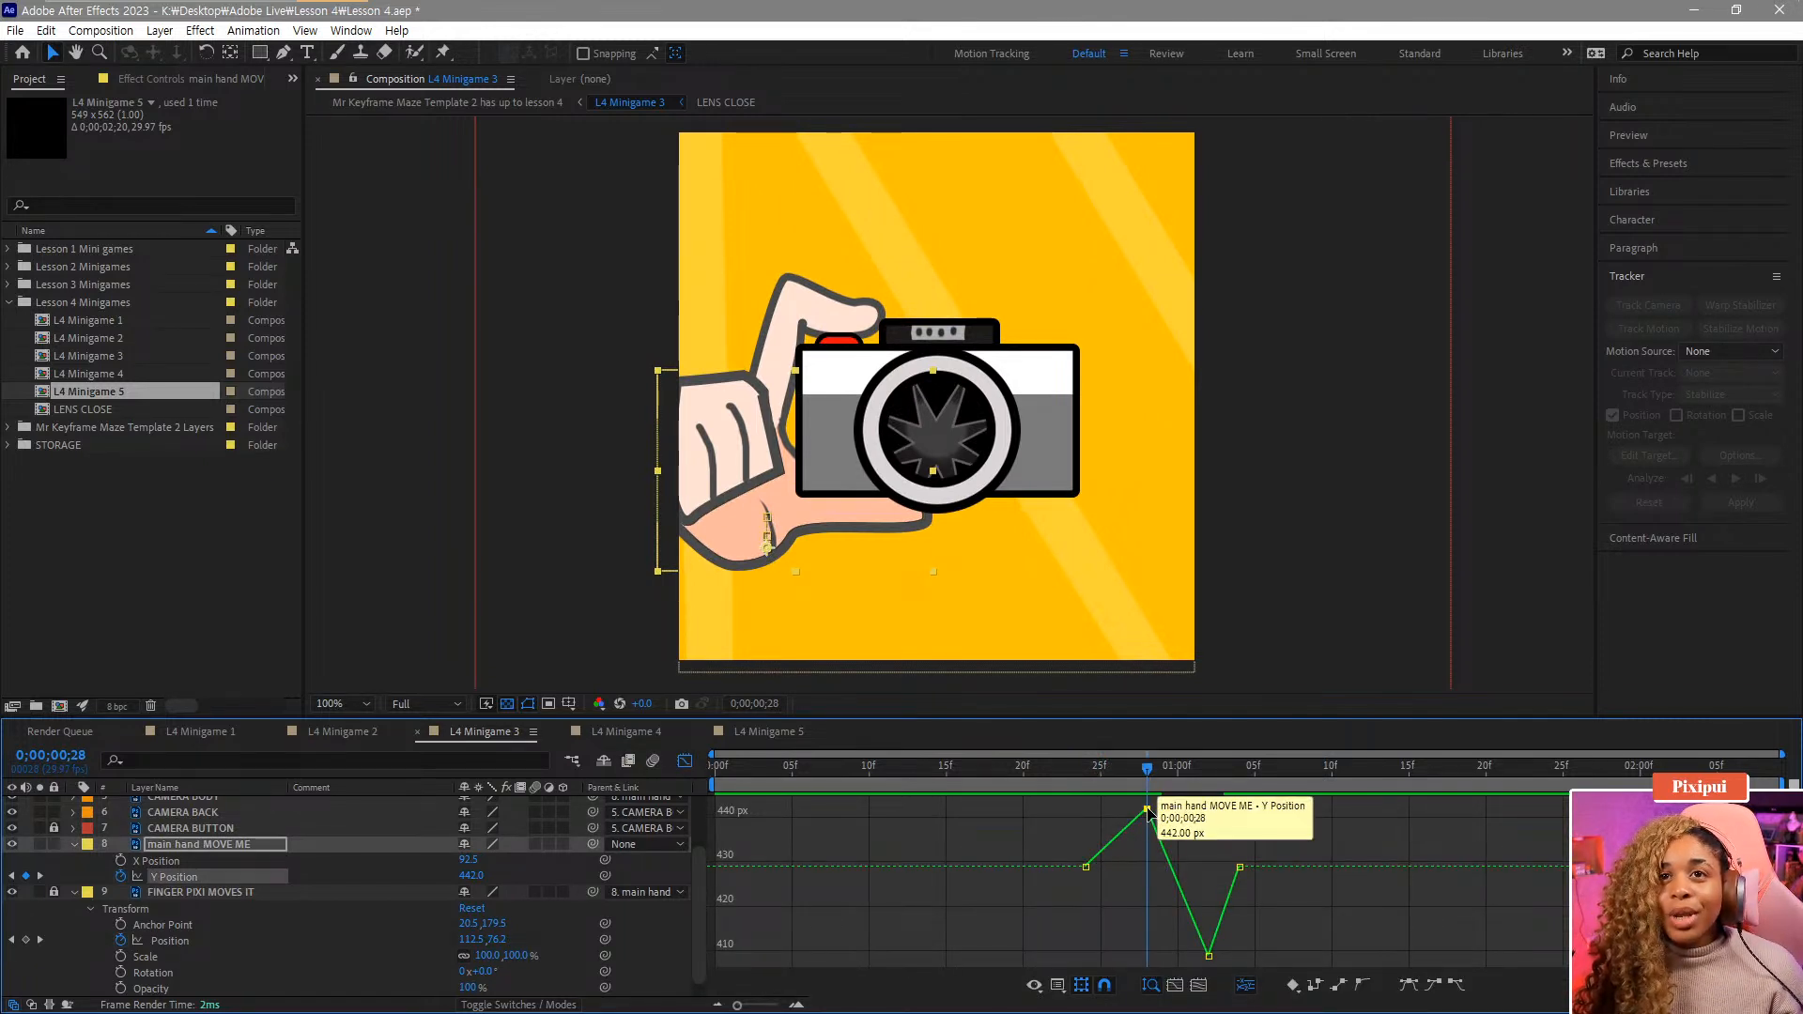
drag(1148, 810, 1162, 826)
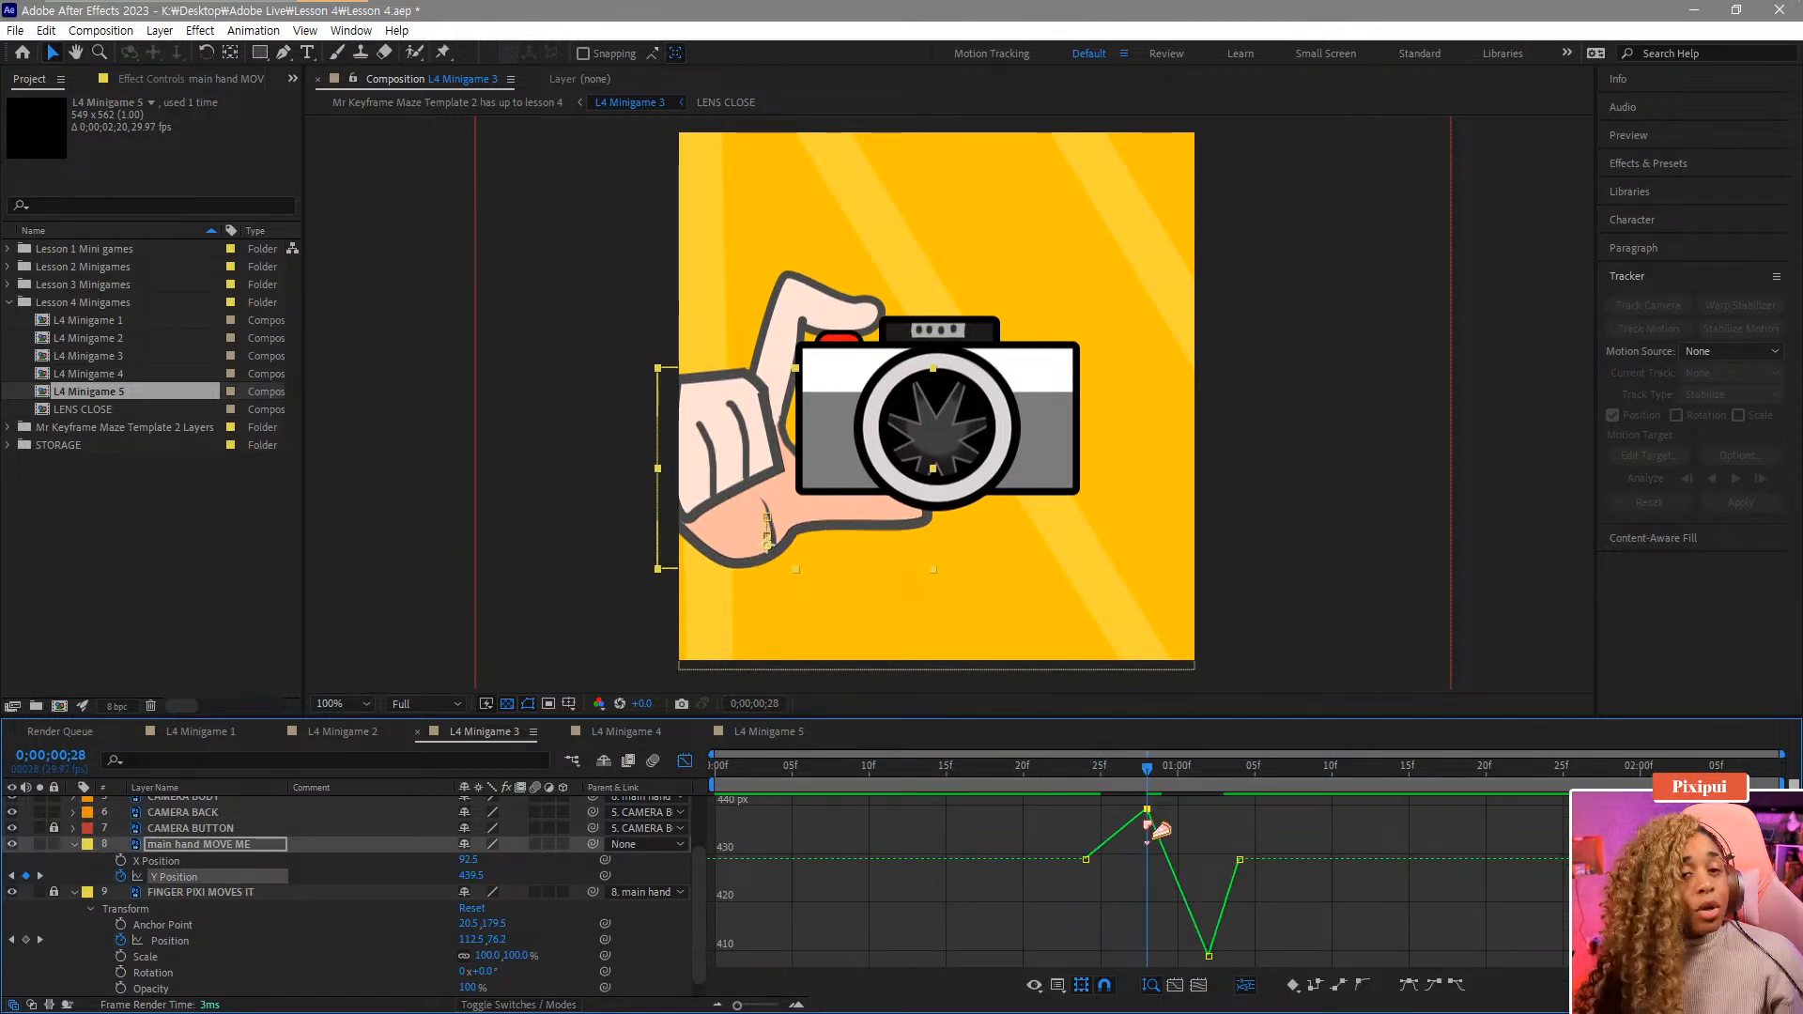
click(686, 761)
Raise the 1;02 dip keyframe to about 423.8 in the Graph Editor.
drag(1142, 782, 1210, 800)
click(1208, 876)
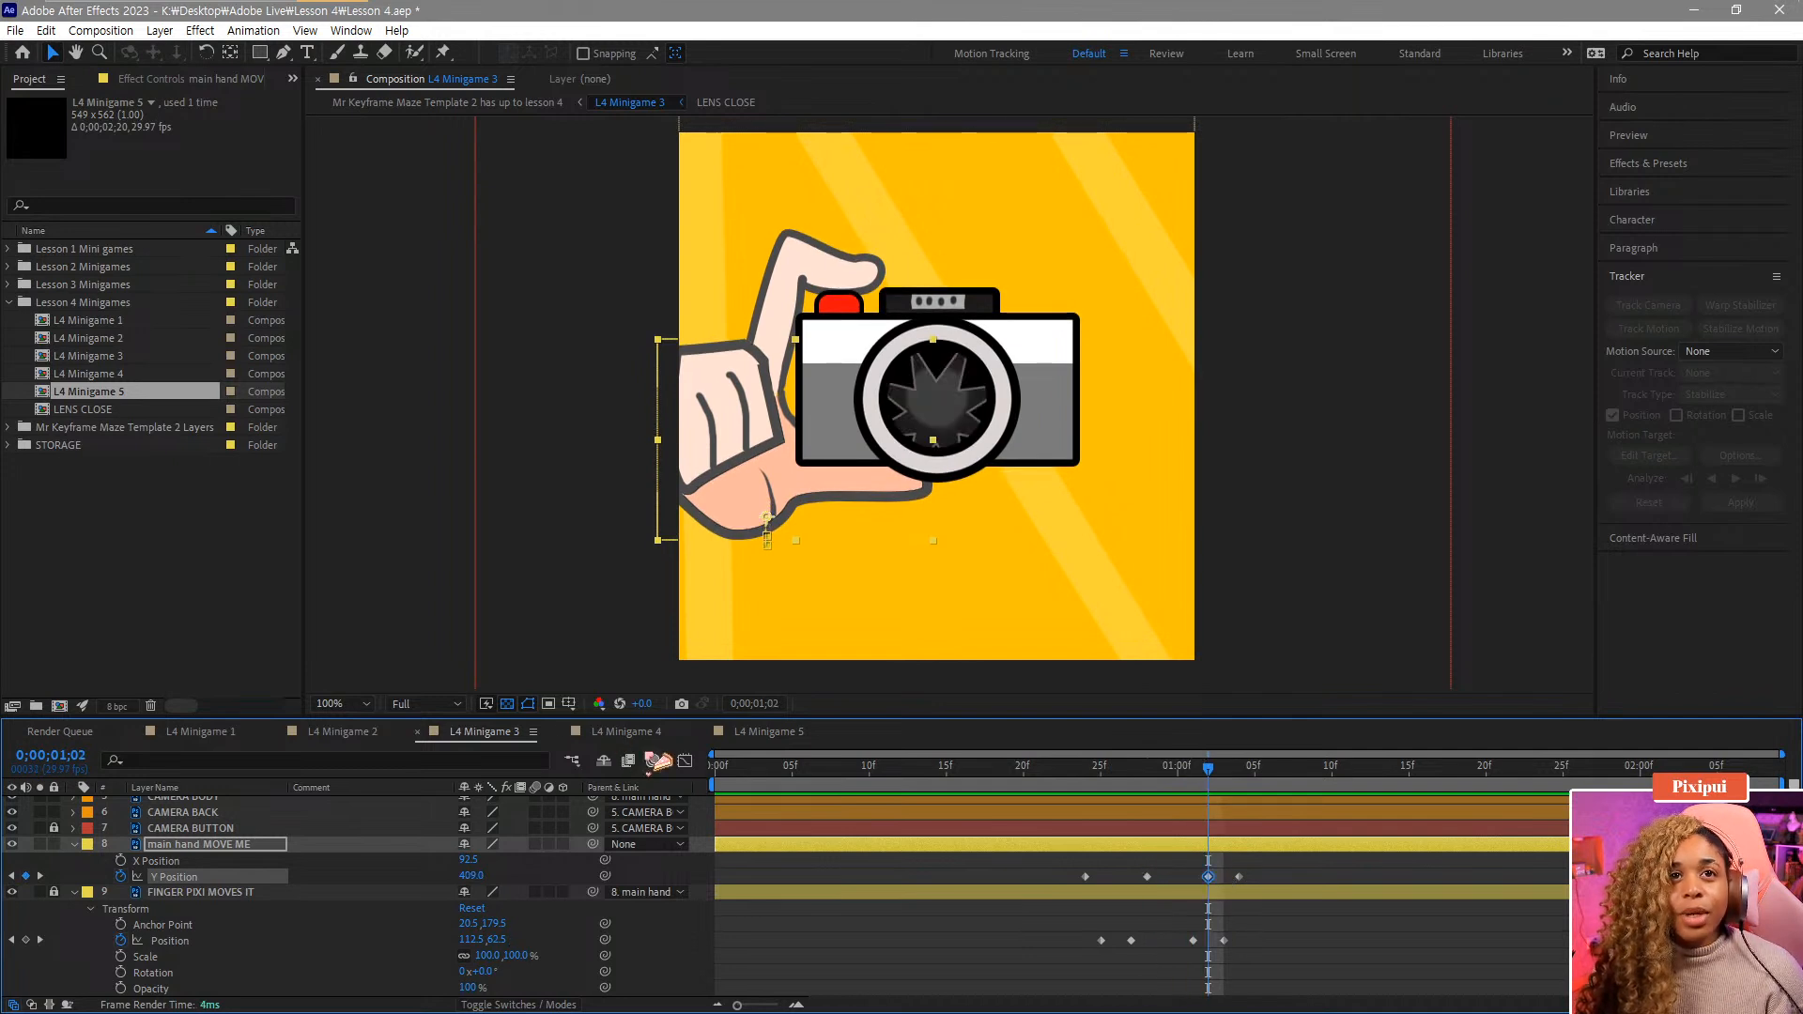
click(686, 761)
drag(1223, 945, 1221, 889)
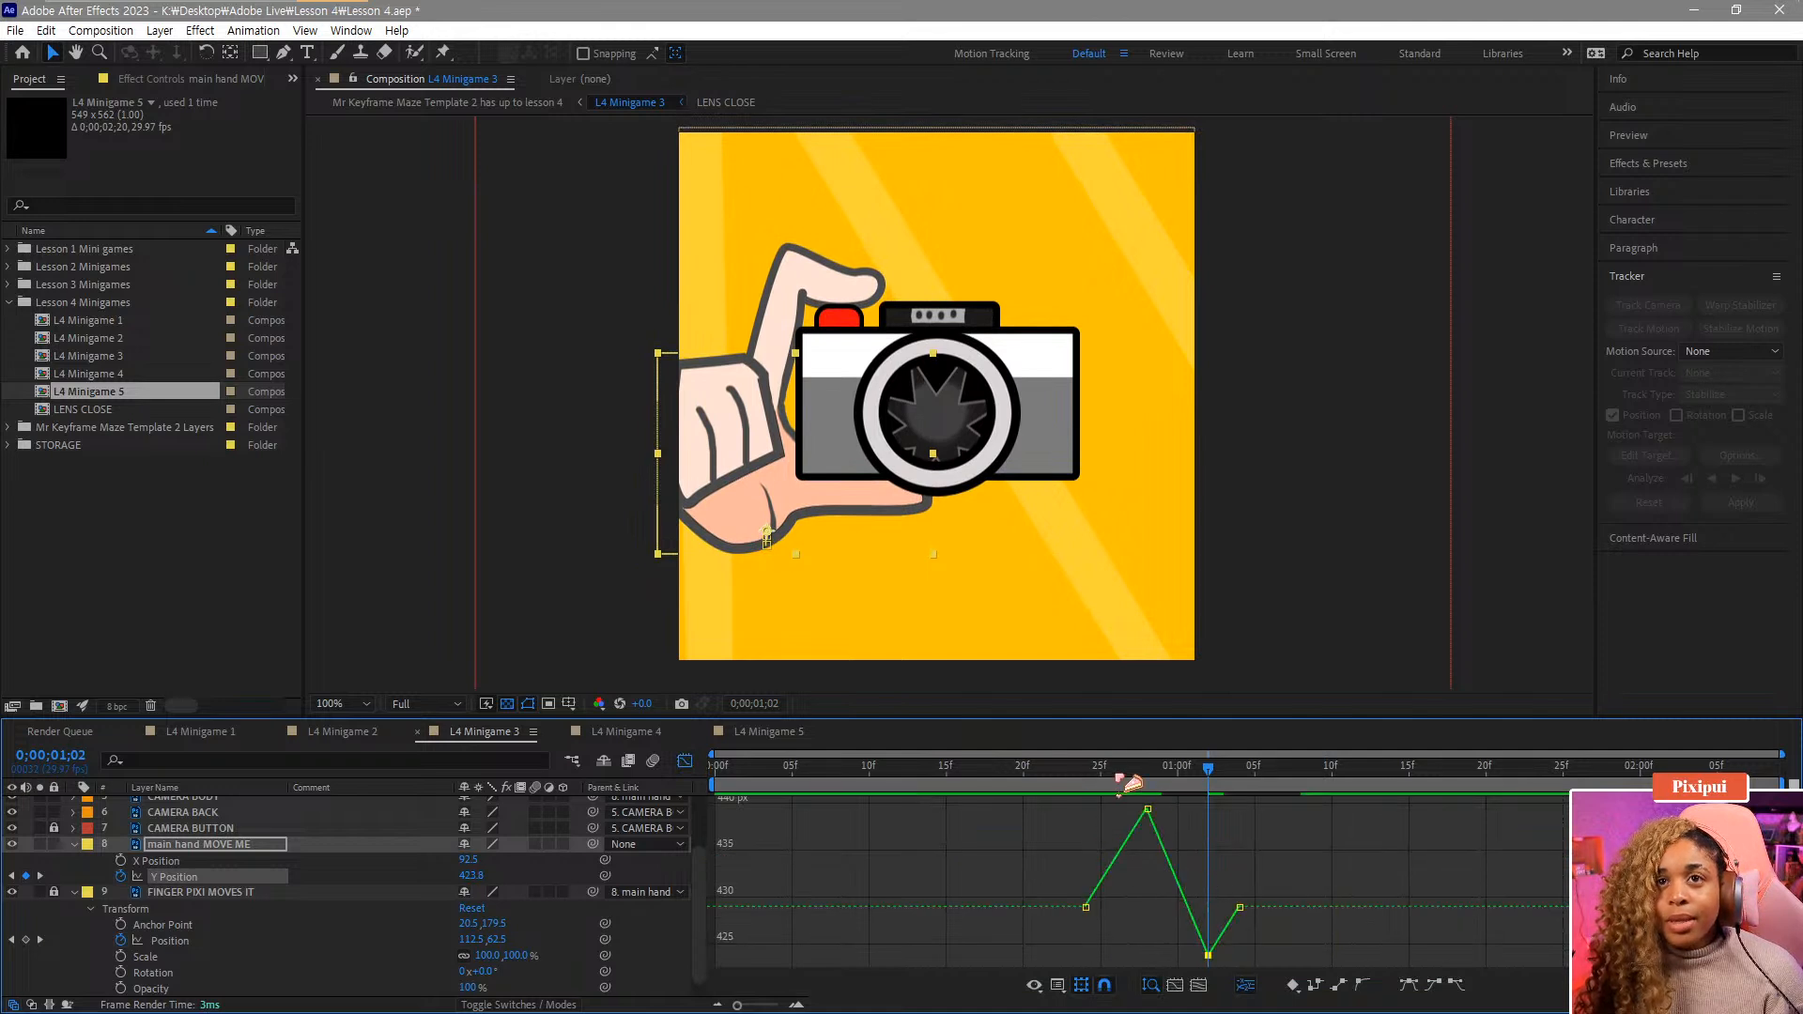
Play back the main hand's bounce to review the timing.
drag(1120, 779, 1057, 828)
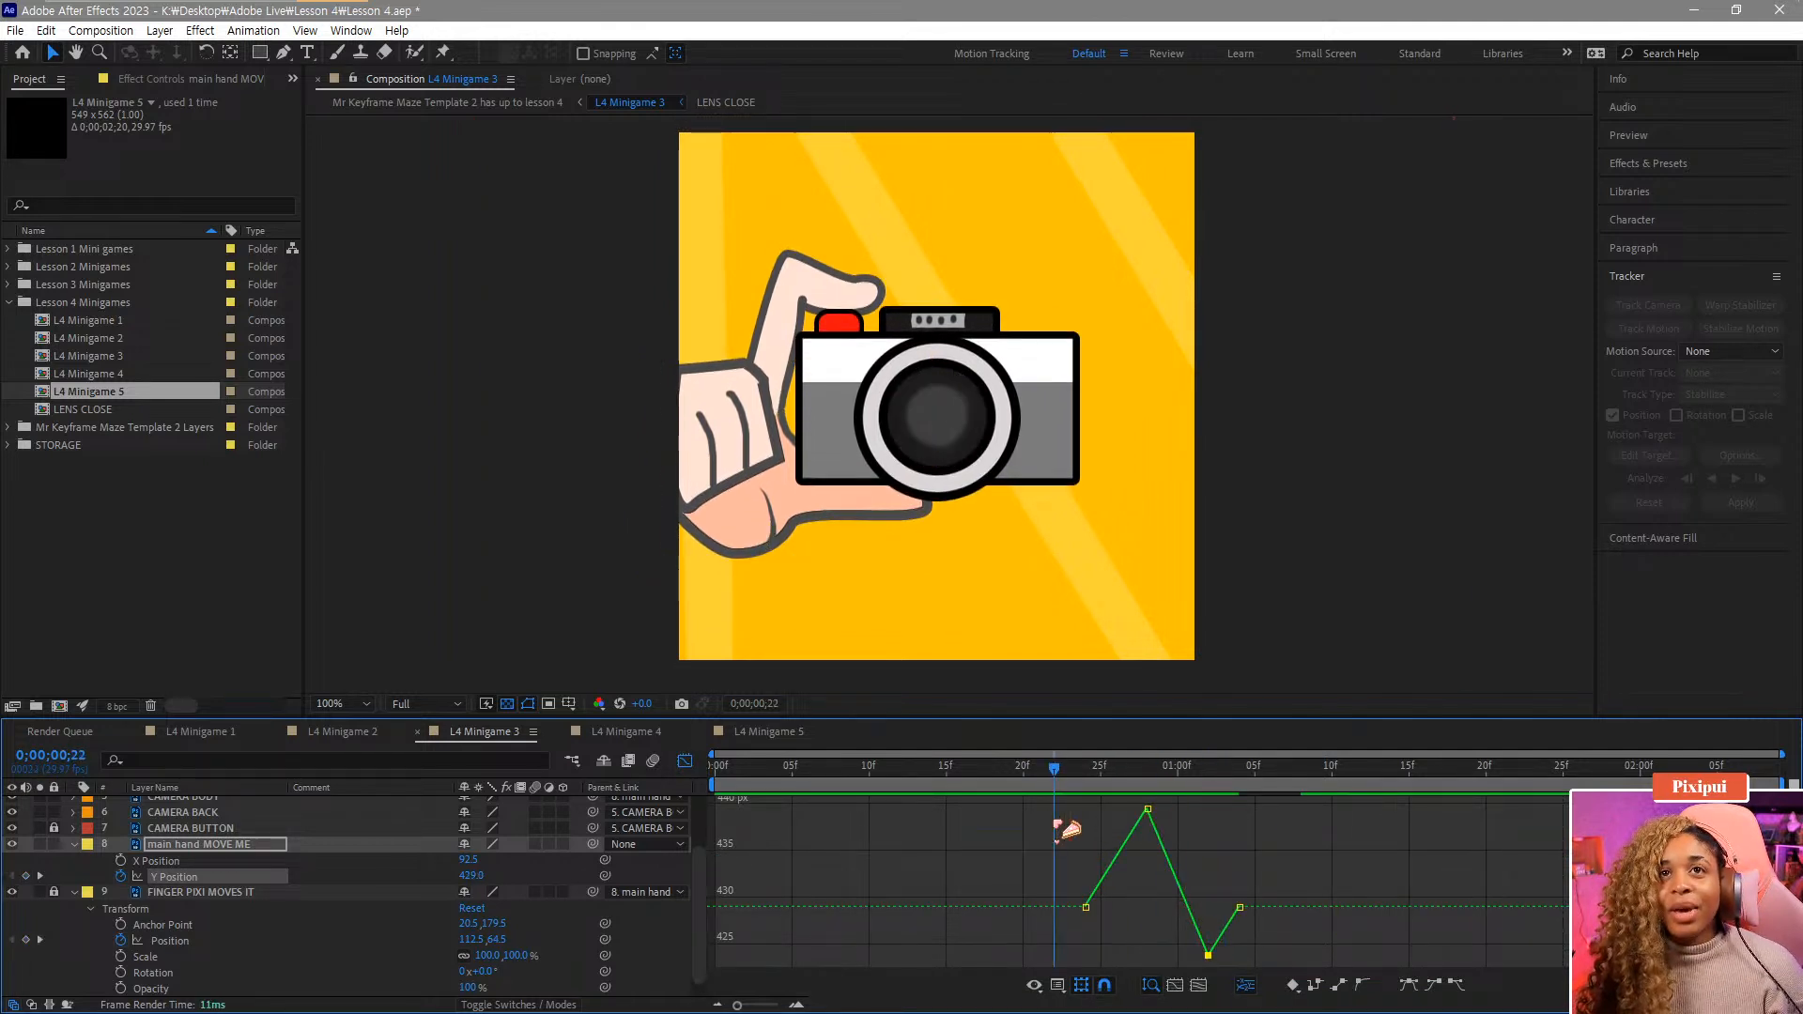
key(space)
key(space)
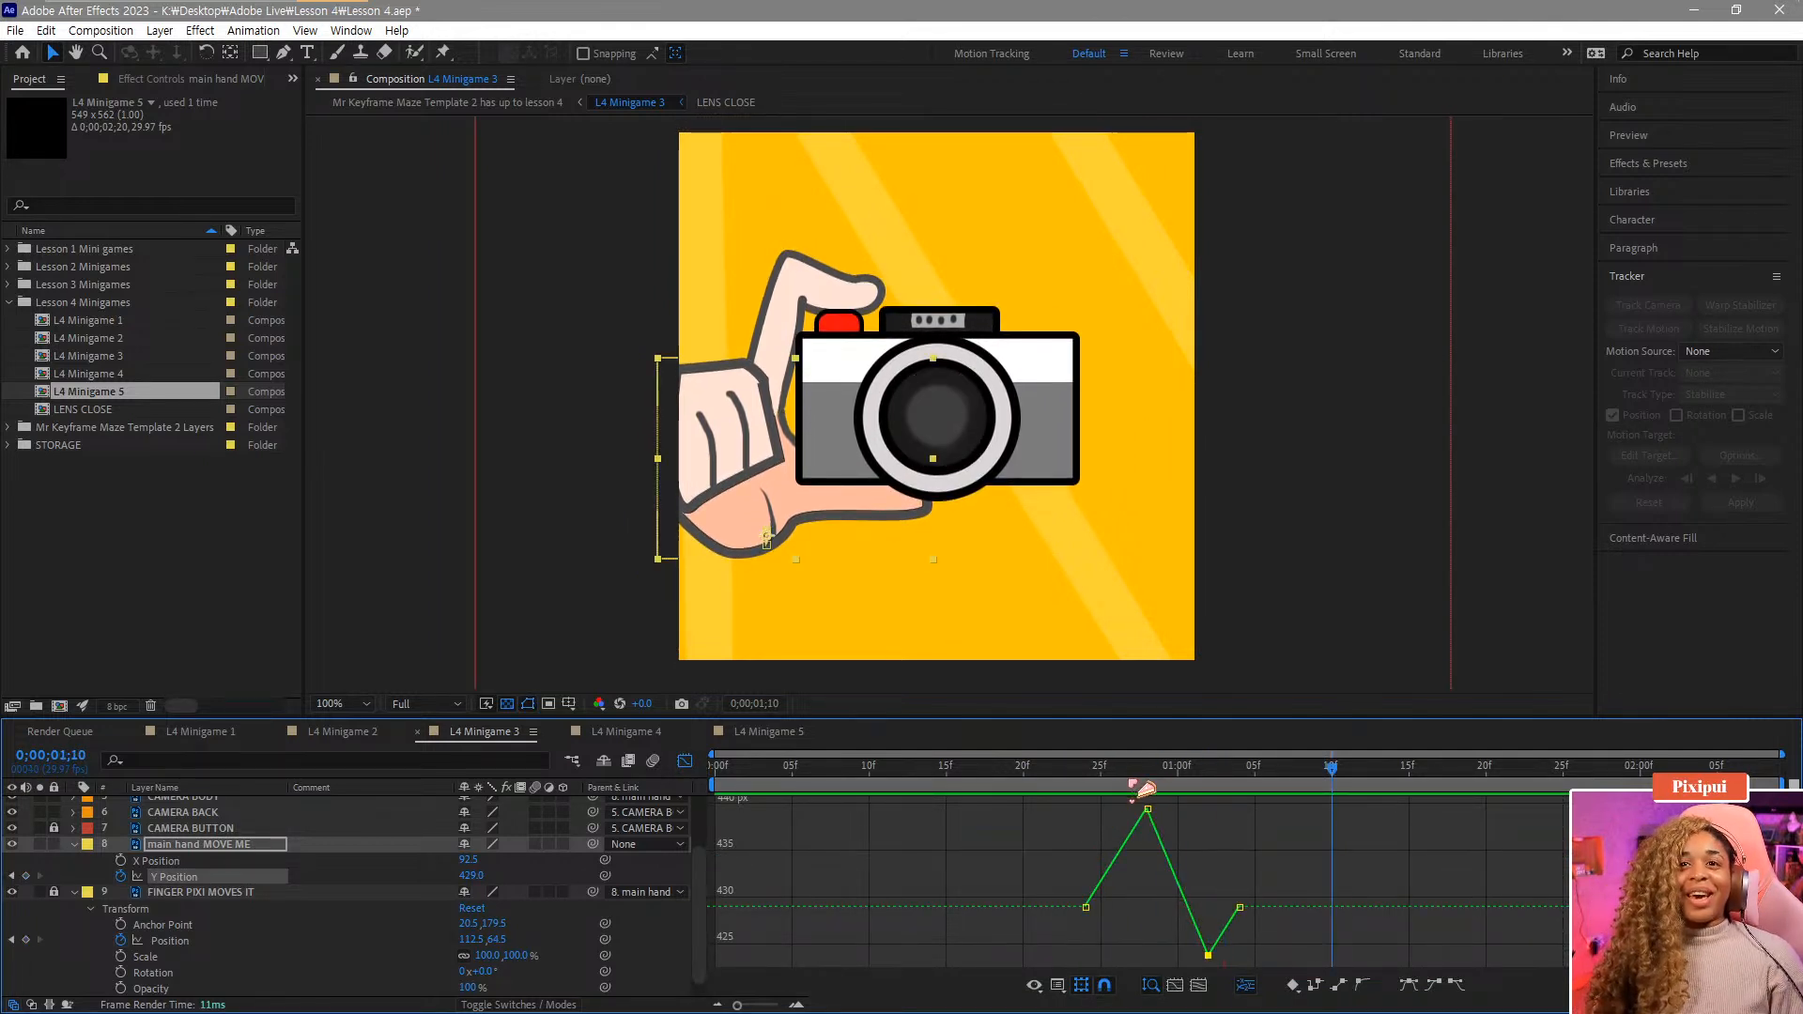
drag(1142, 789, 1228, 799)
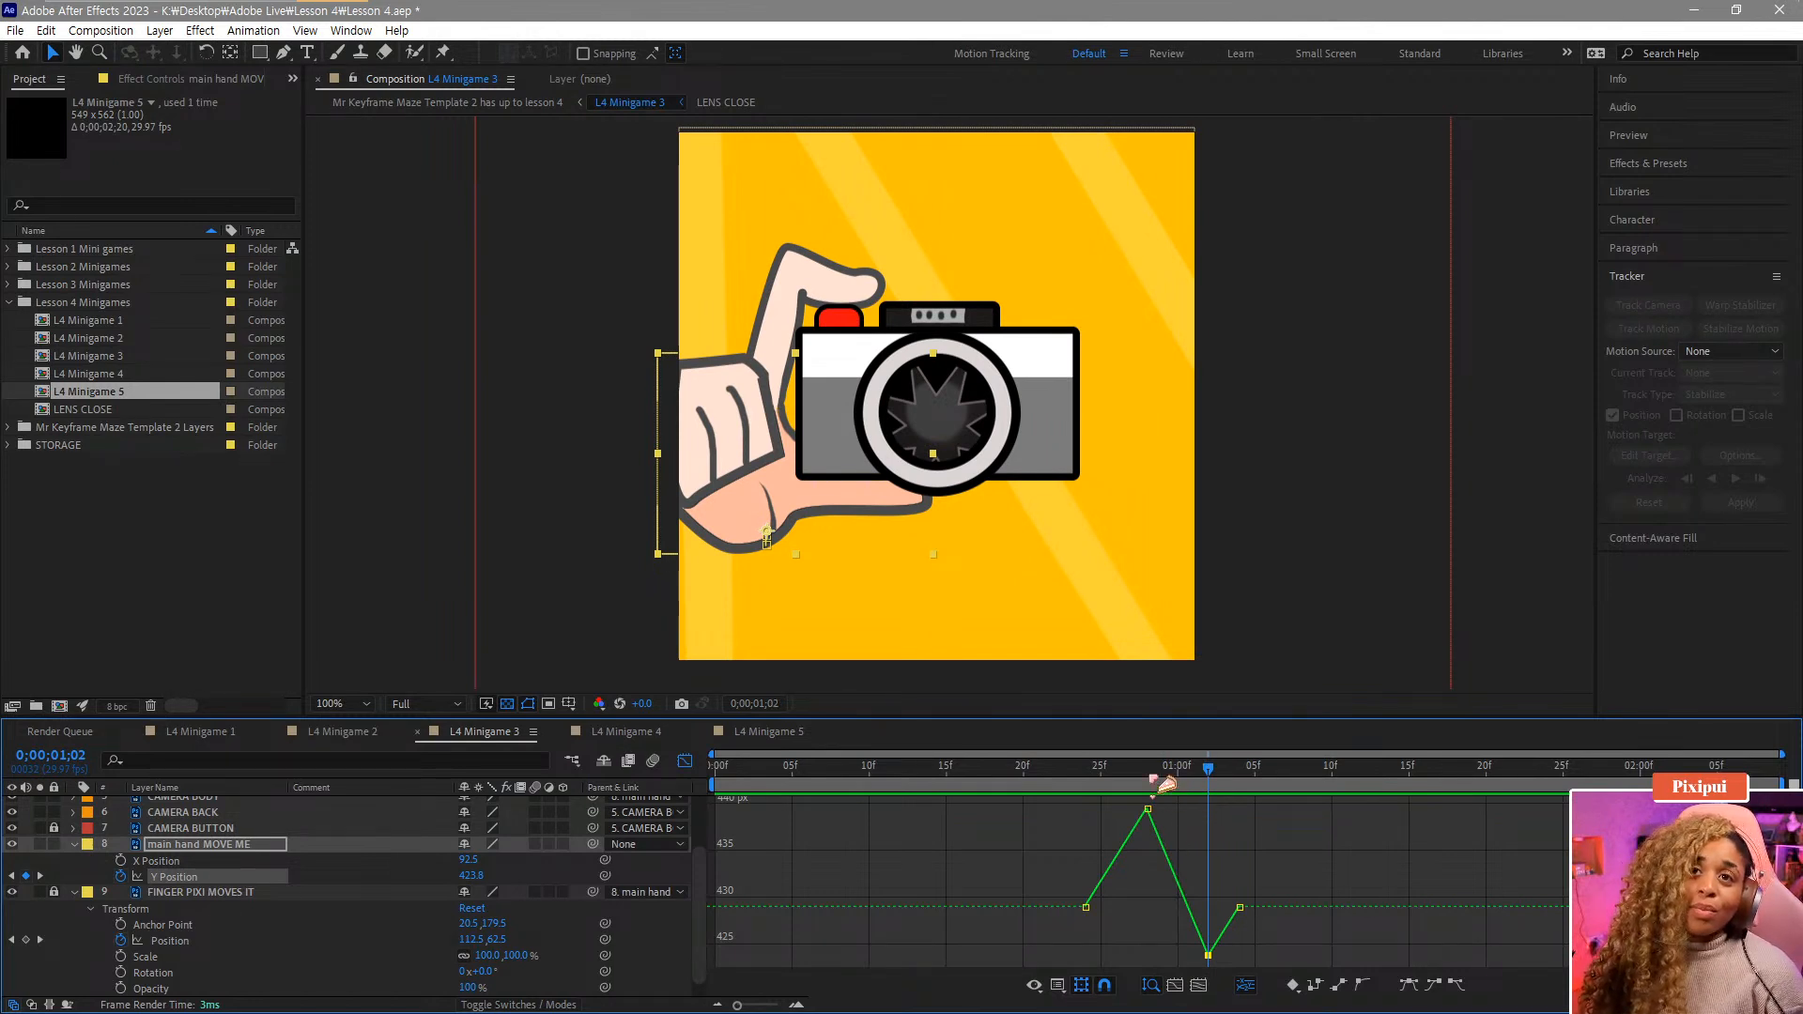
drag(1144, 770, 1089, 793)
key(space)
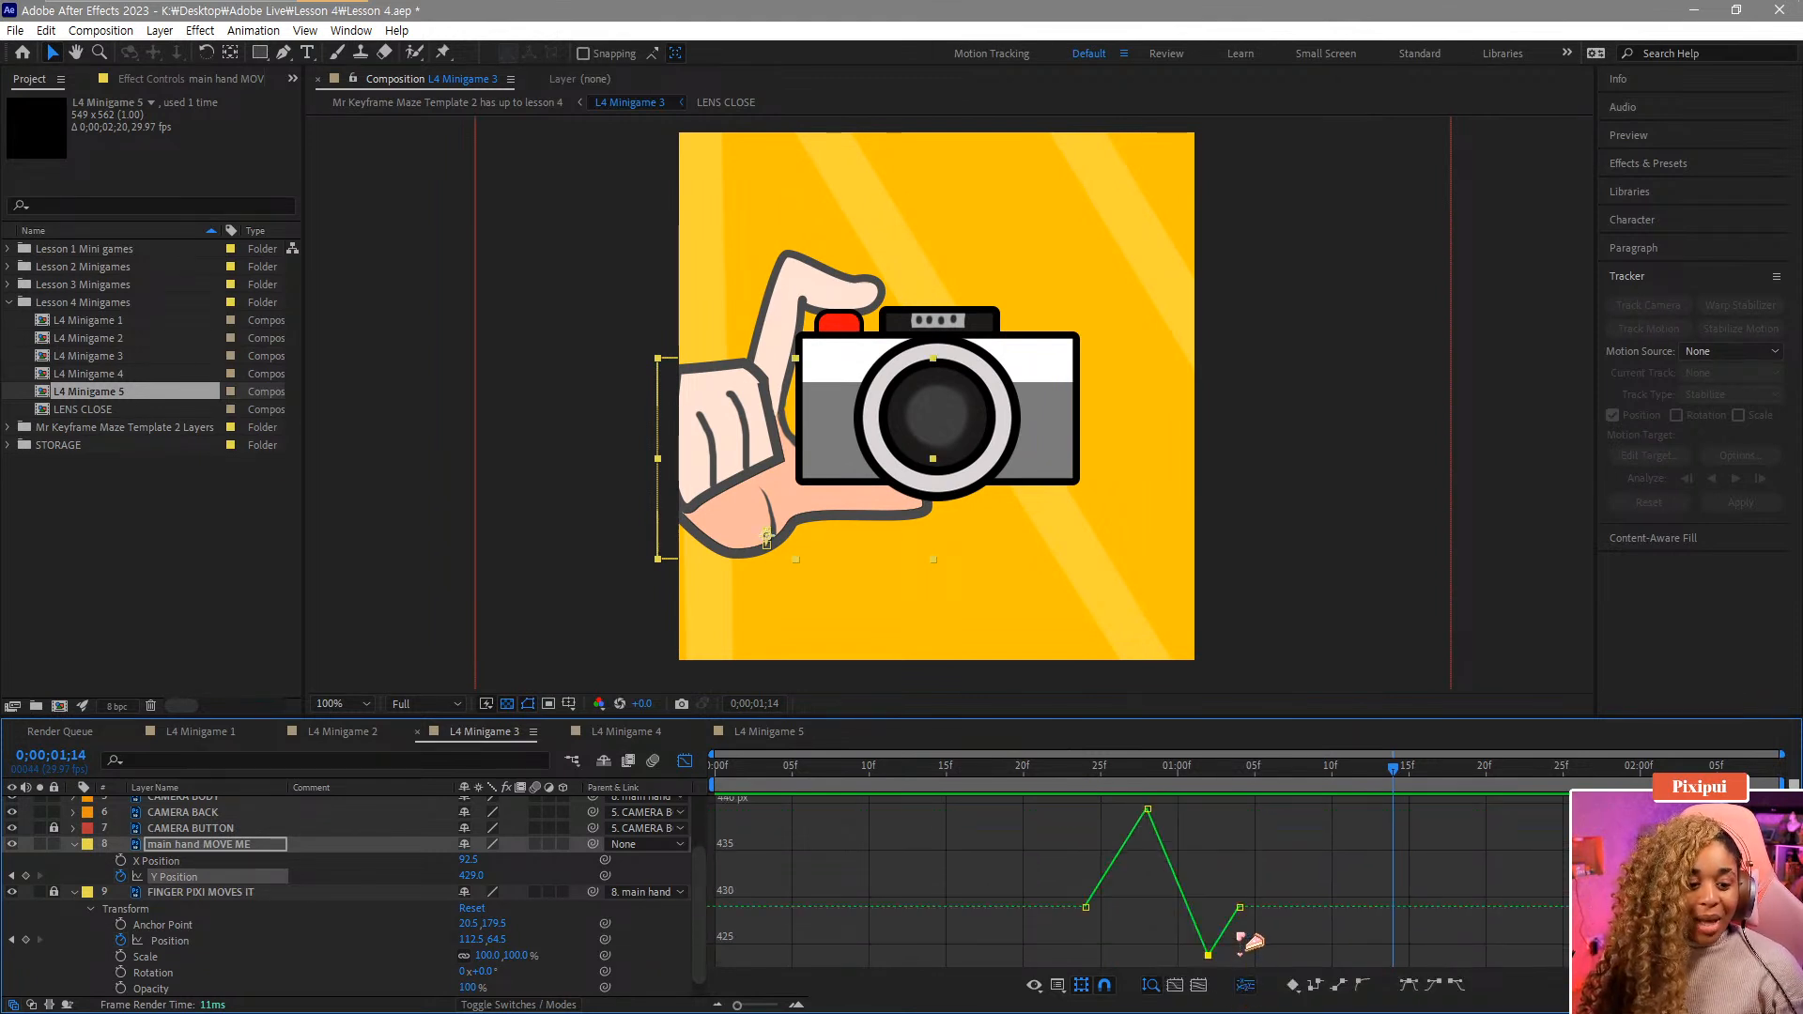
Apply Easy Ease to the dip keyframe and play back the bounce.
click(1409, 984)
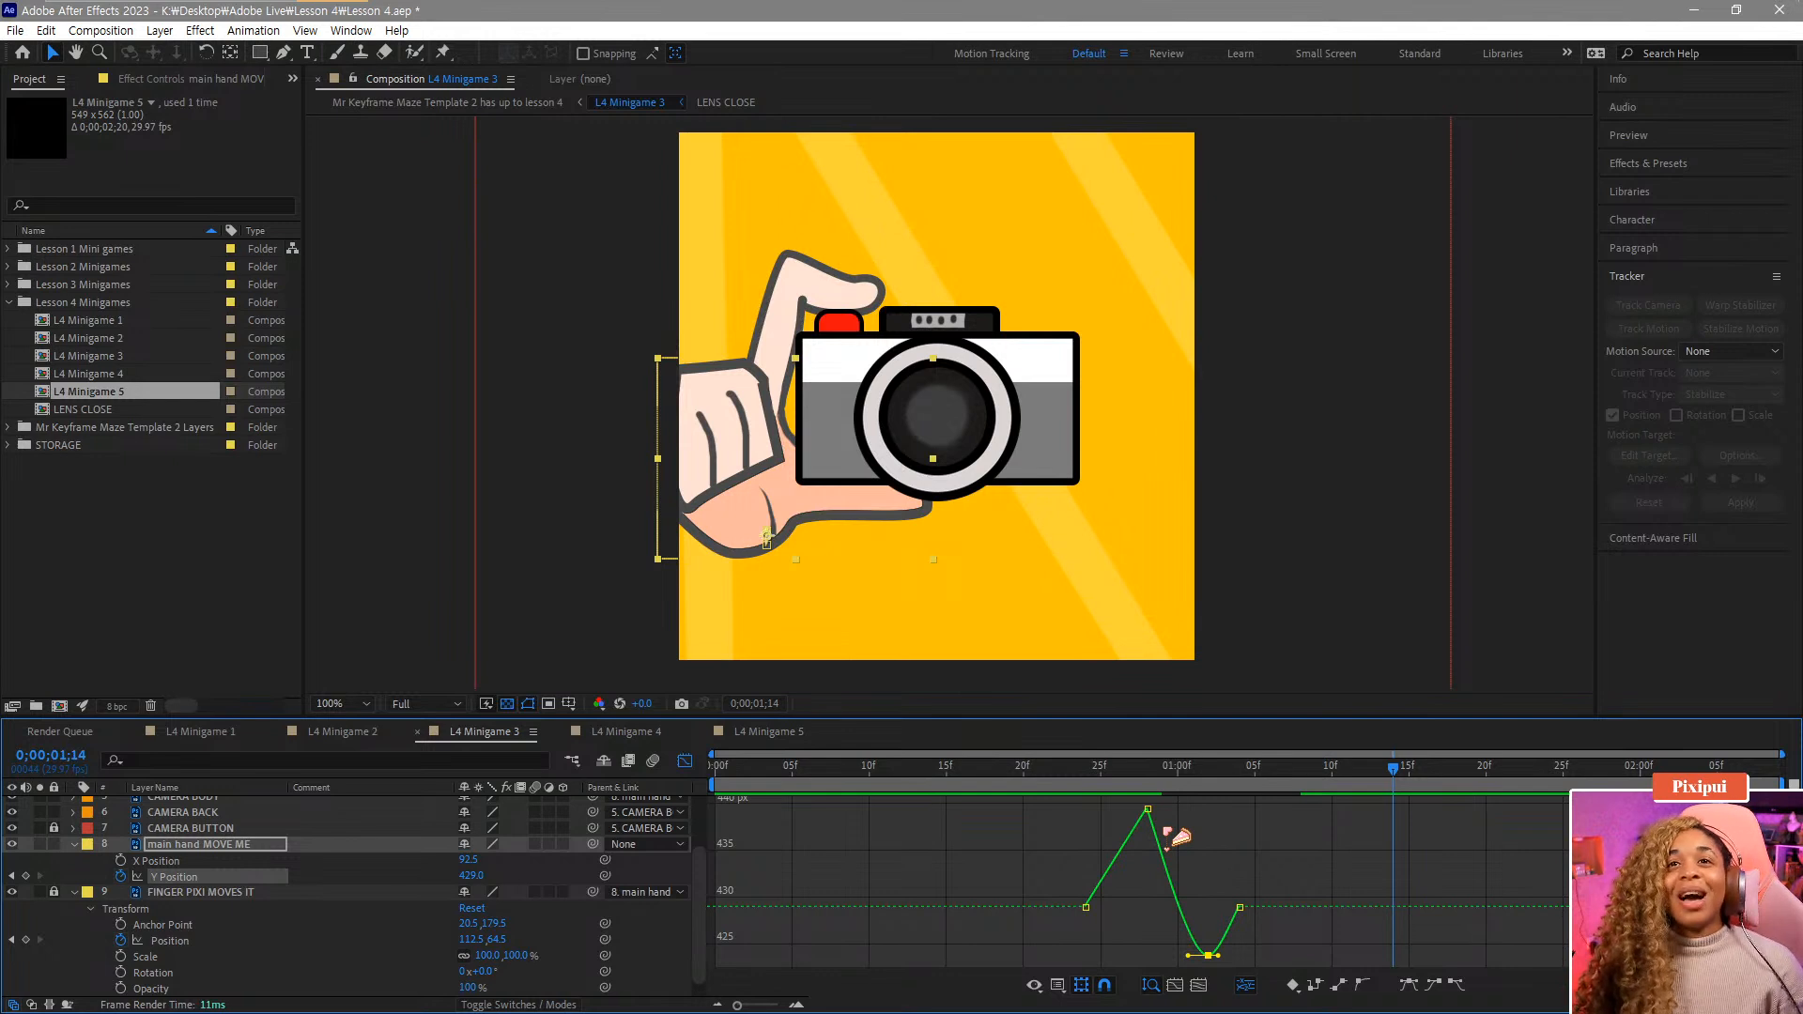
drag(1090, 774, 1076, 798)
key(space)
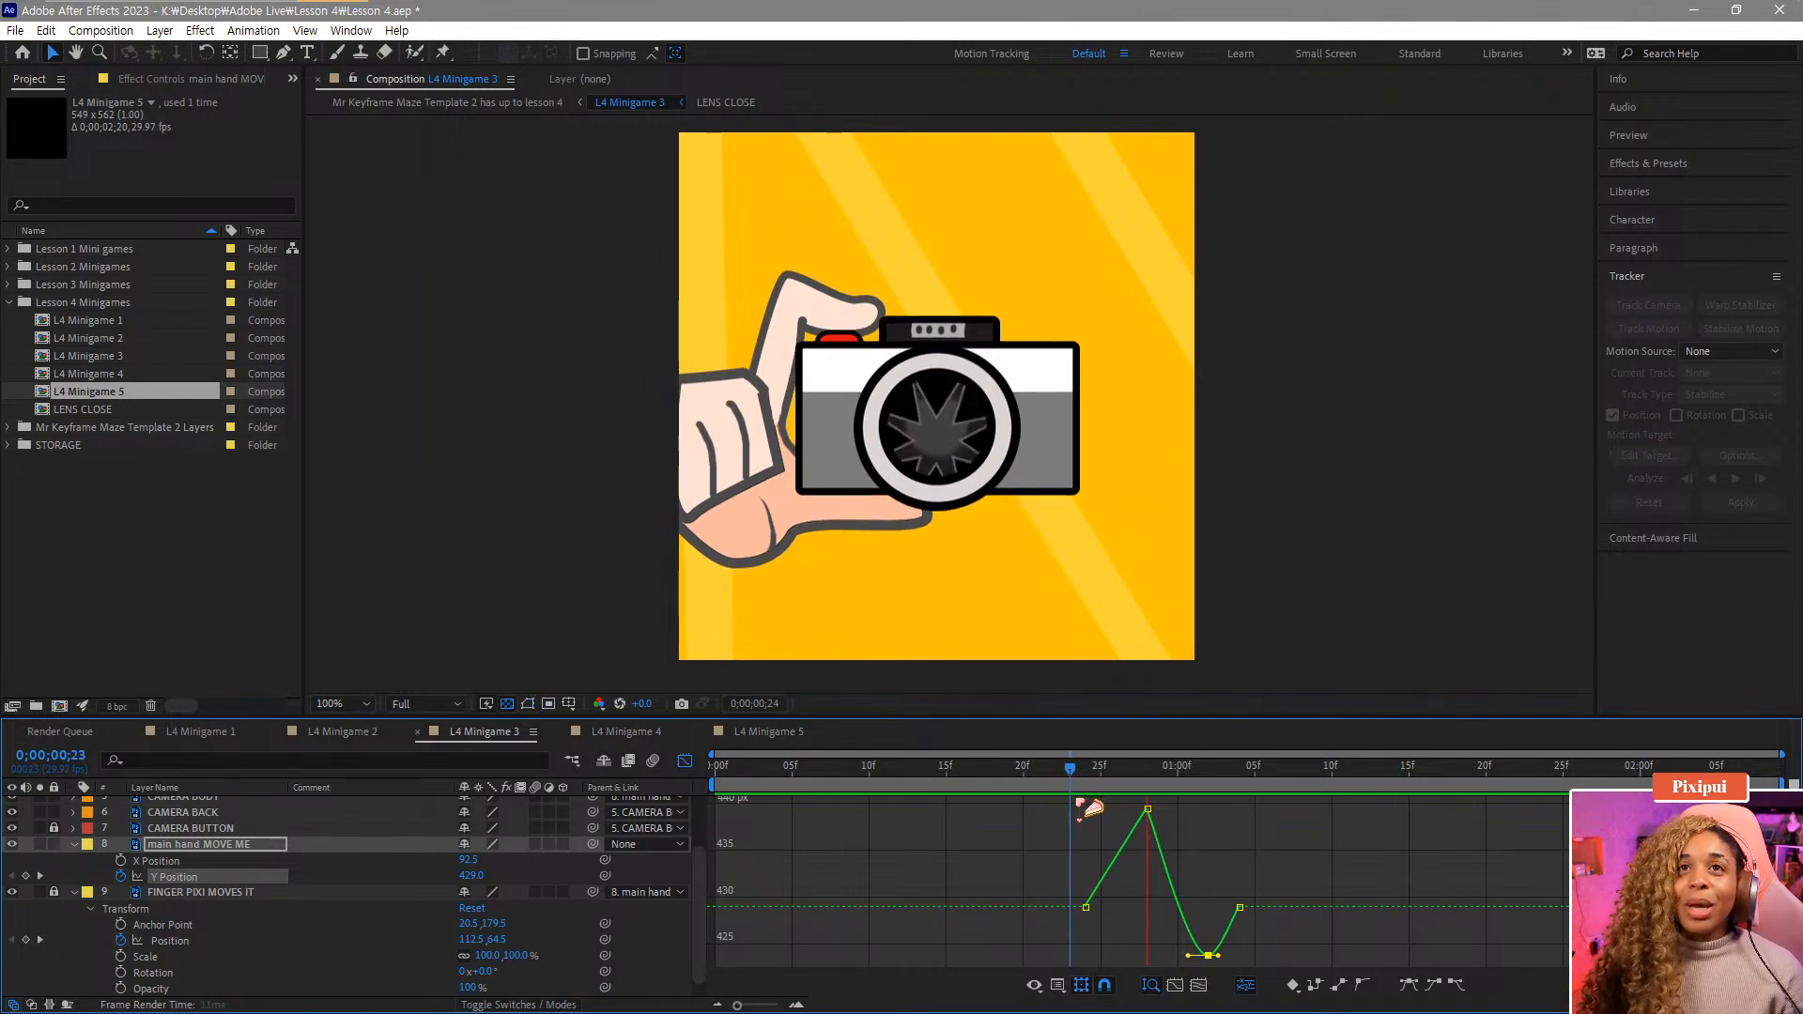
Apply Easy Ease to the main hand's peak keyframe and play back the bounce.
key(space)
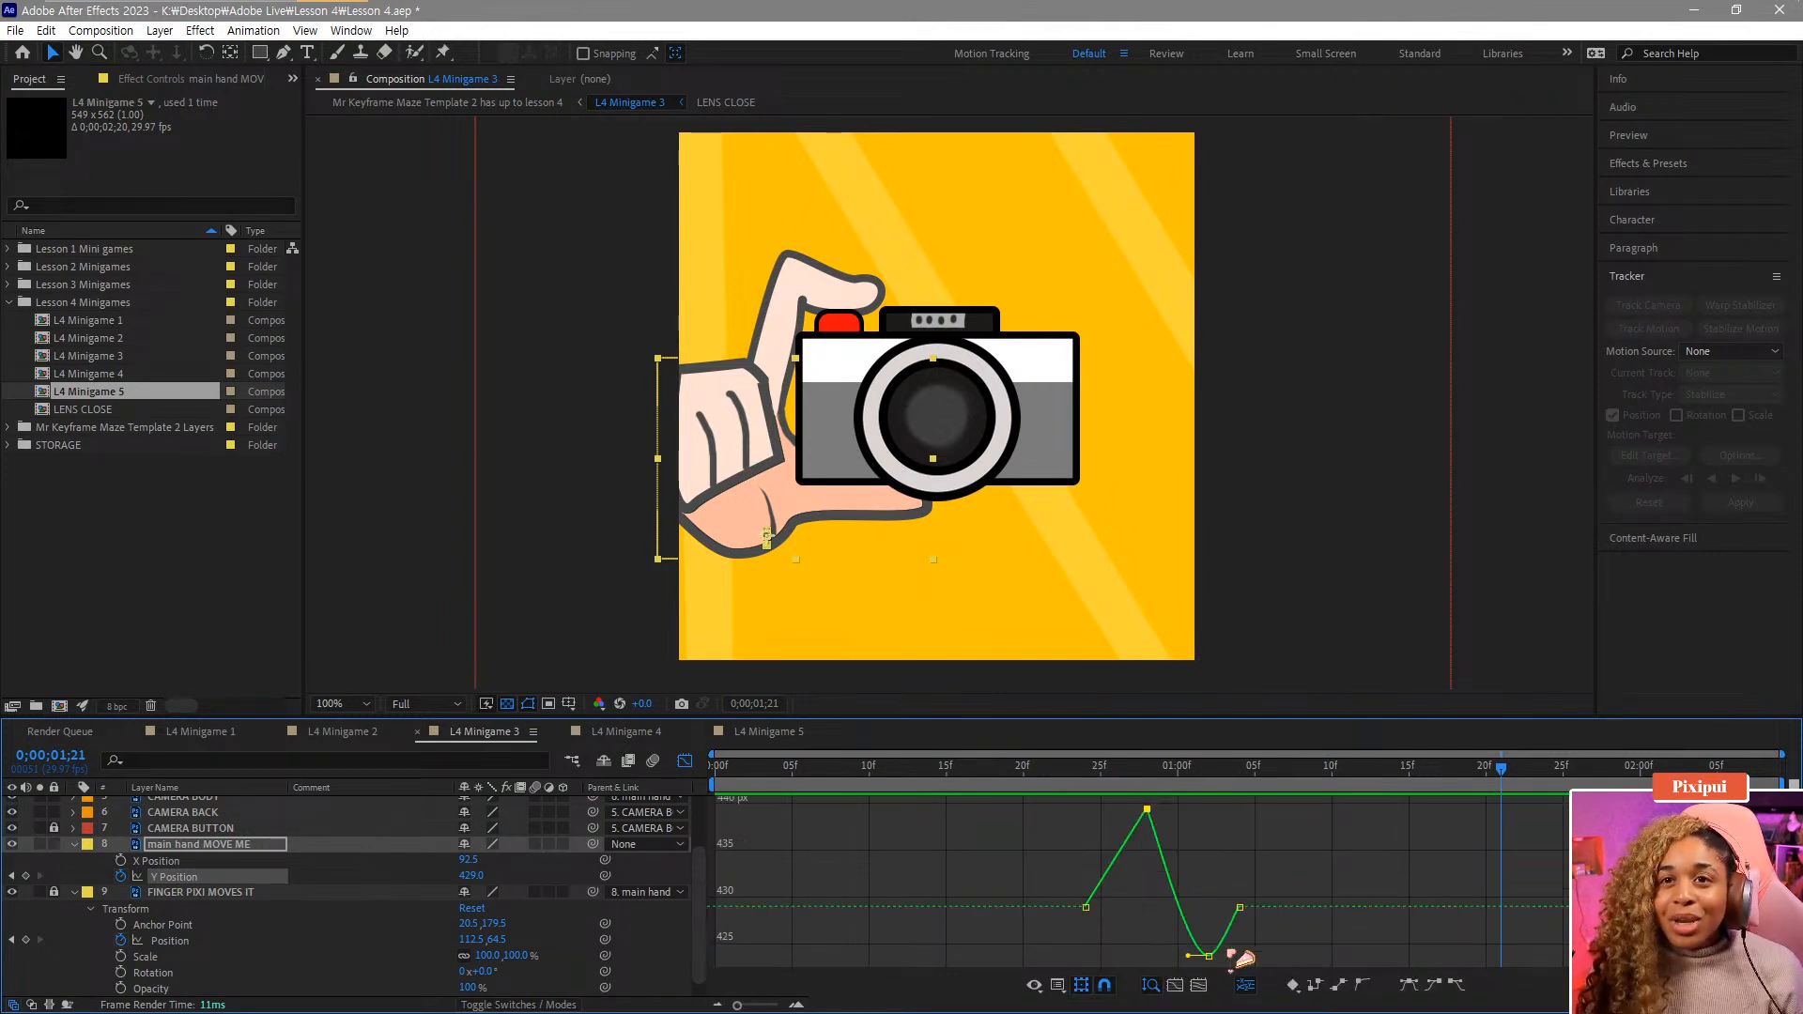
click(1409, 985)
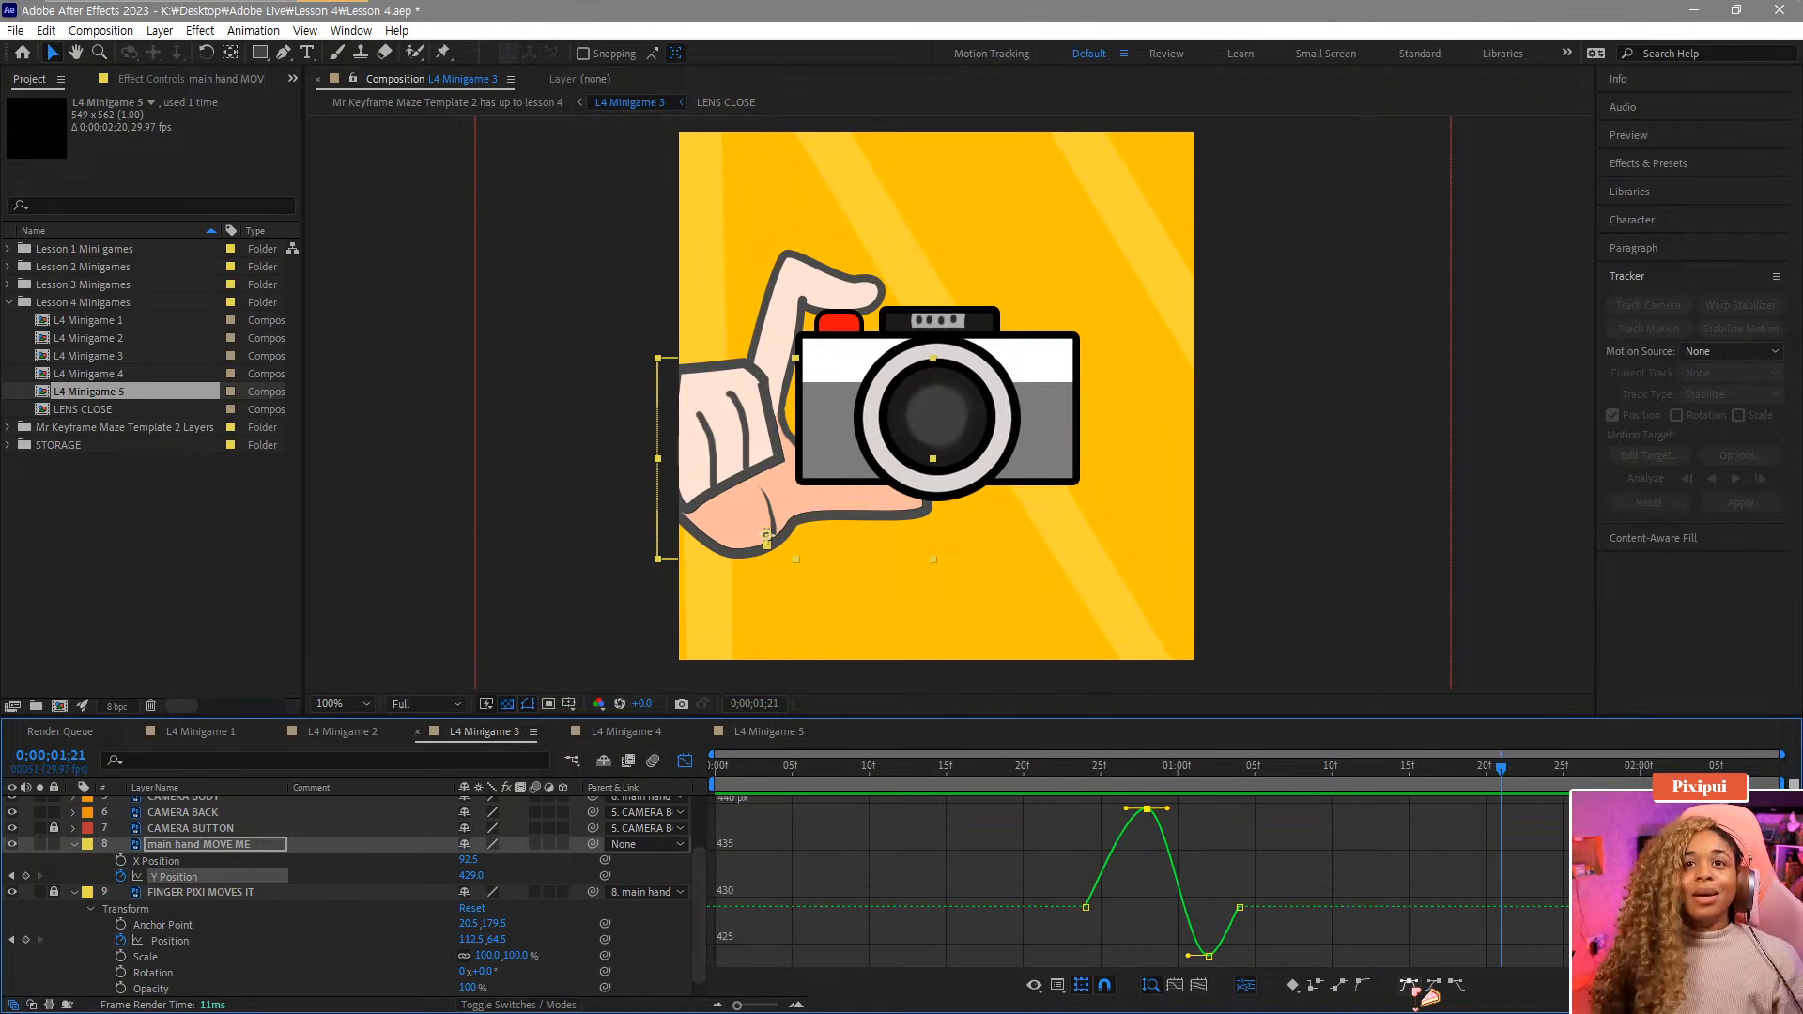
click(1087, 768)
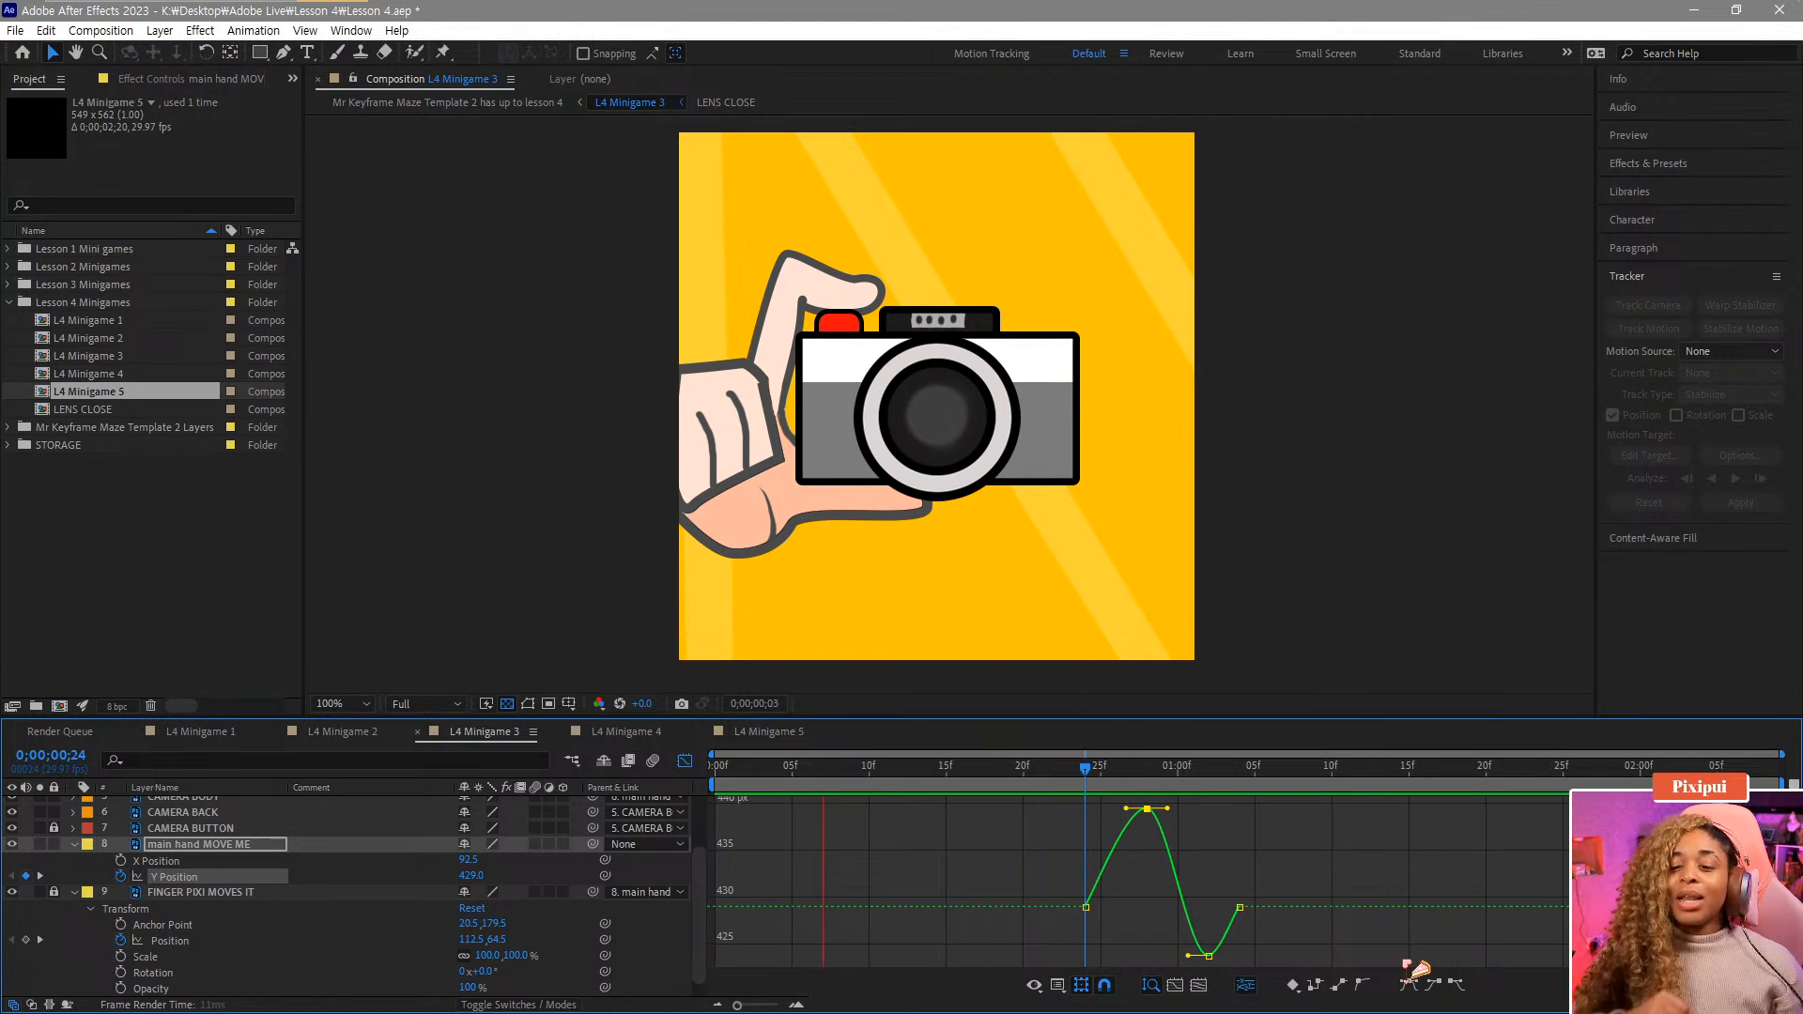
key(space)
Close the Graph Editor, collapse the layer properties and save the project.
click(684, 761)
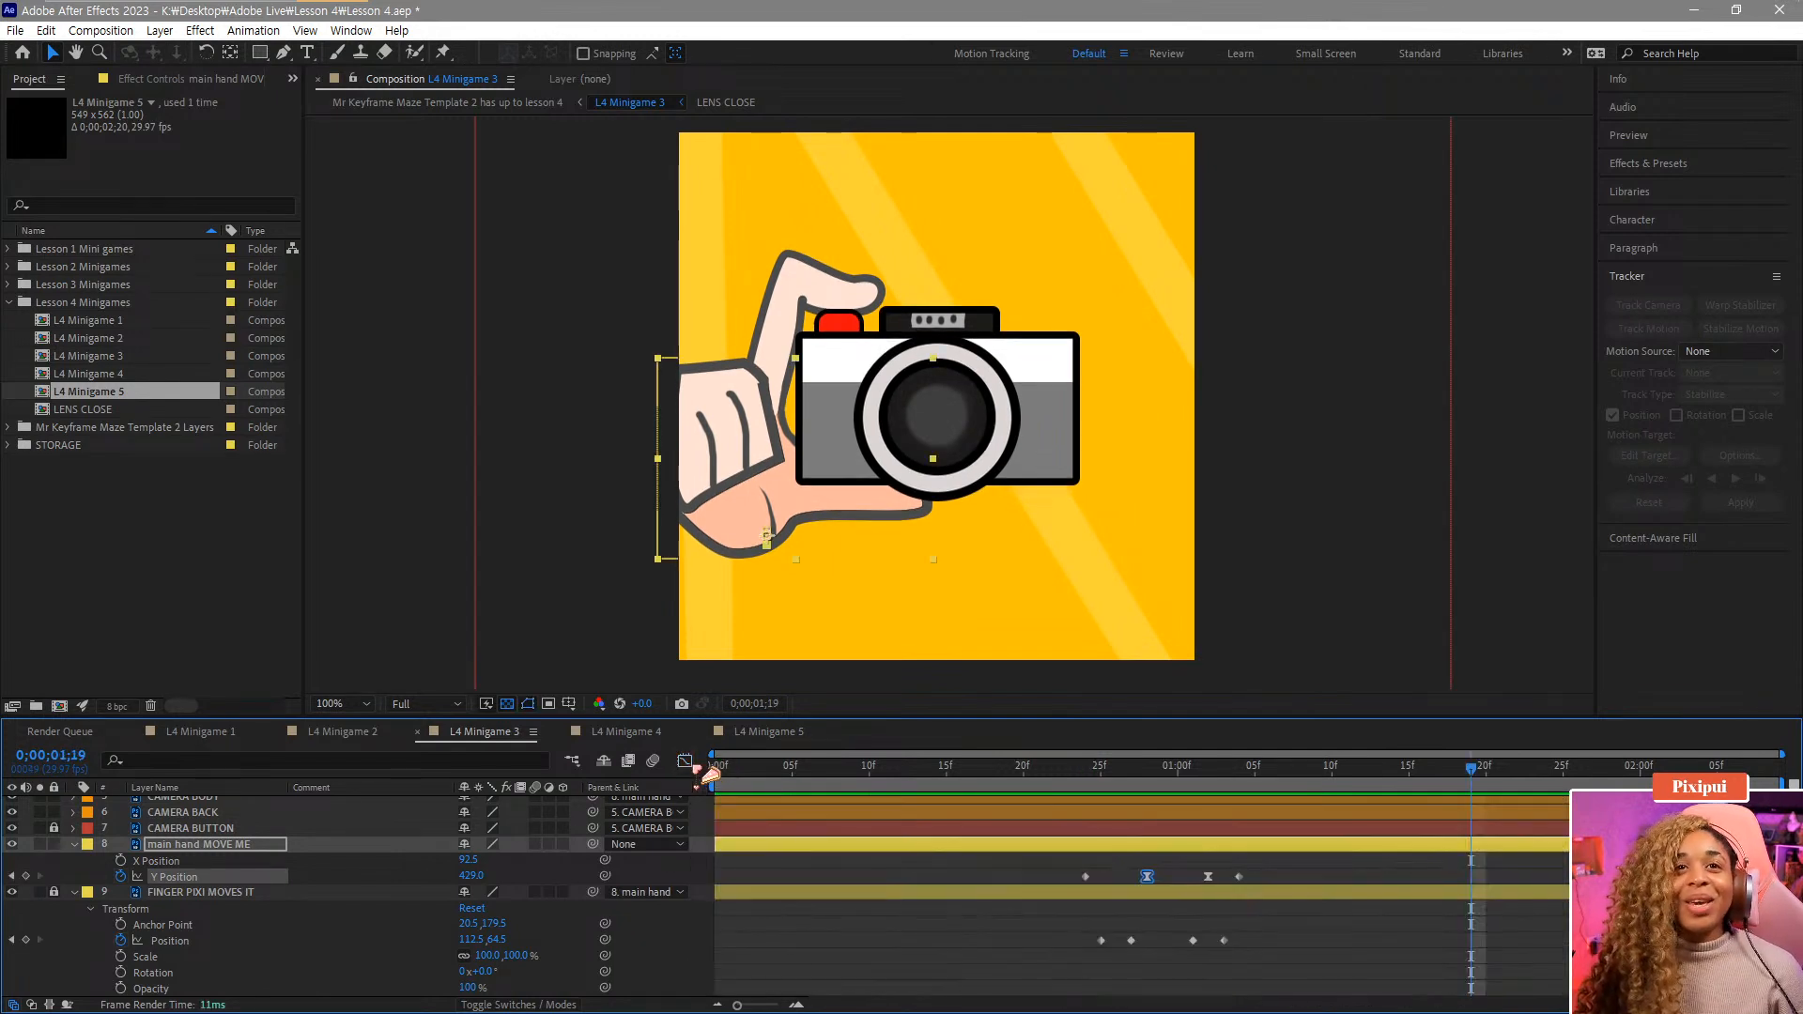
click(977, 869)
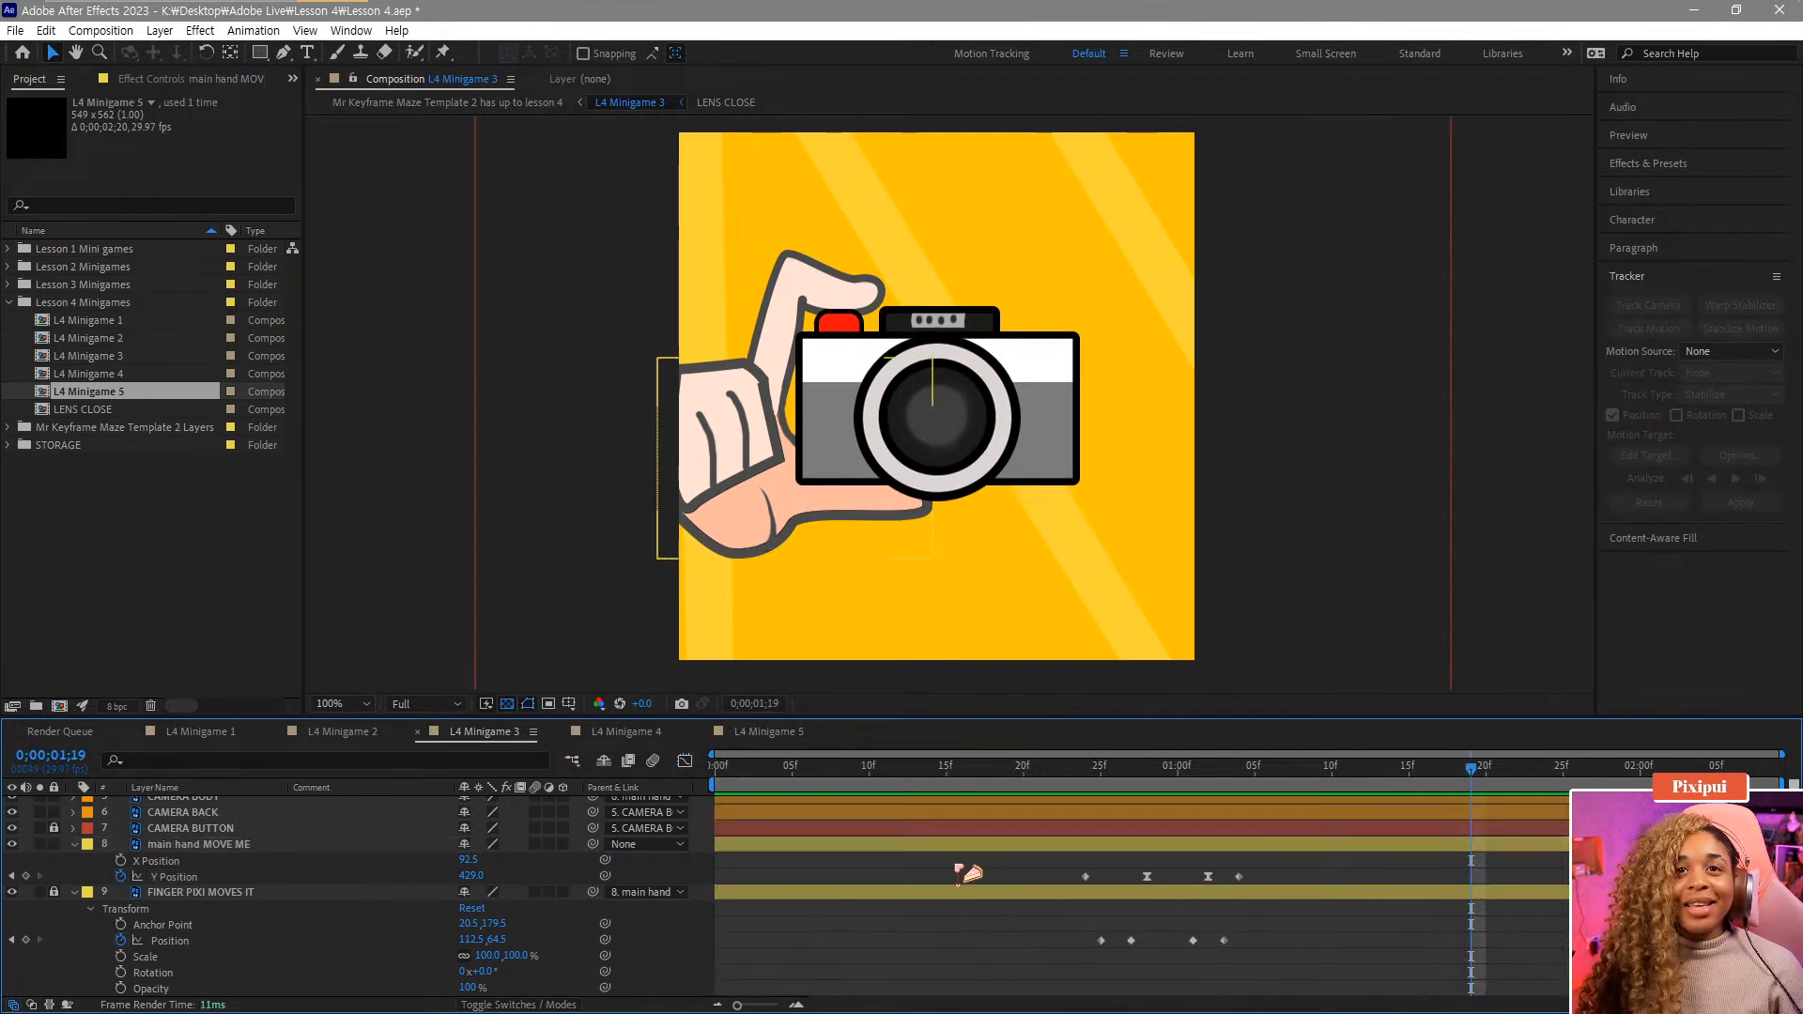
click(75, 893)
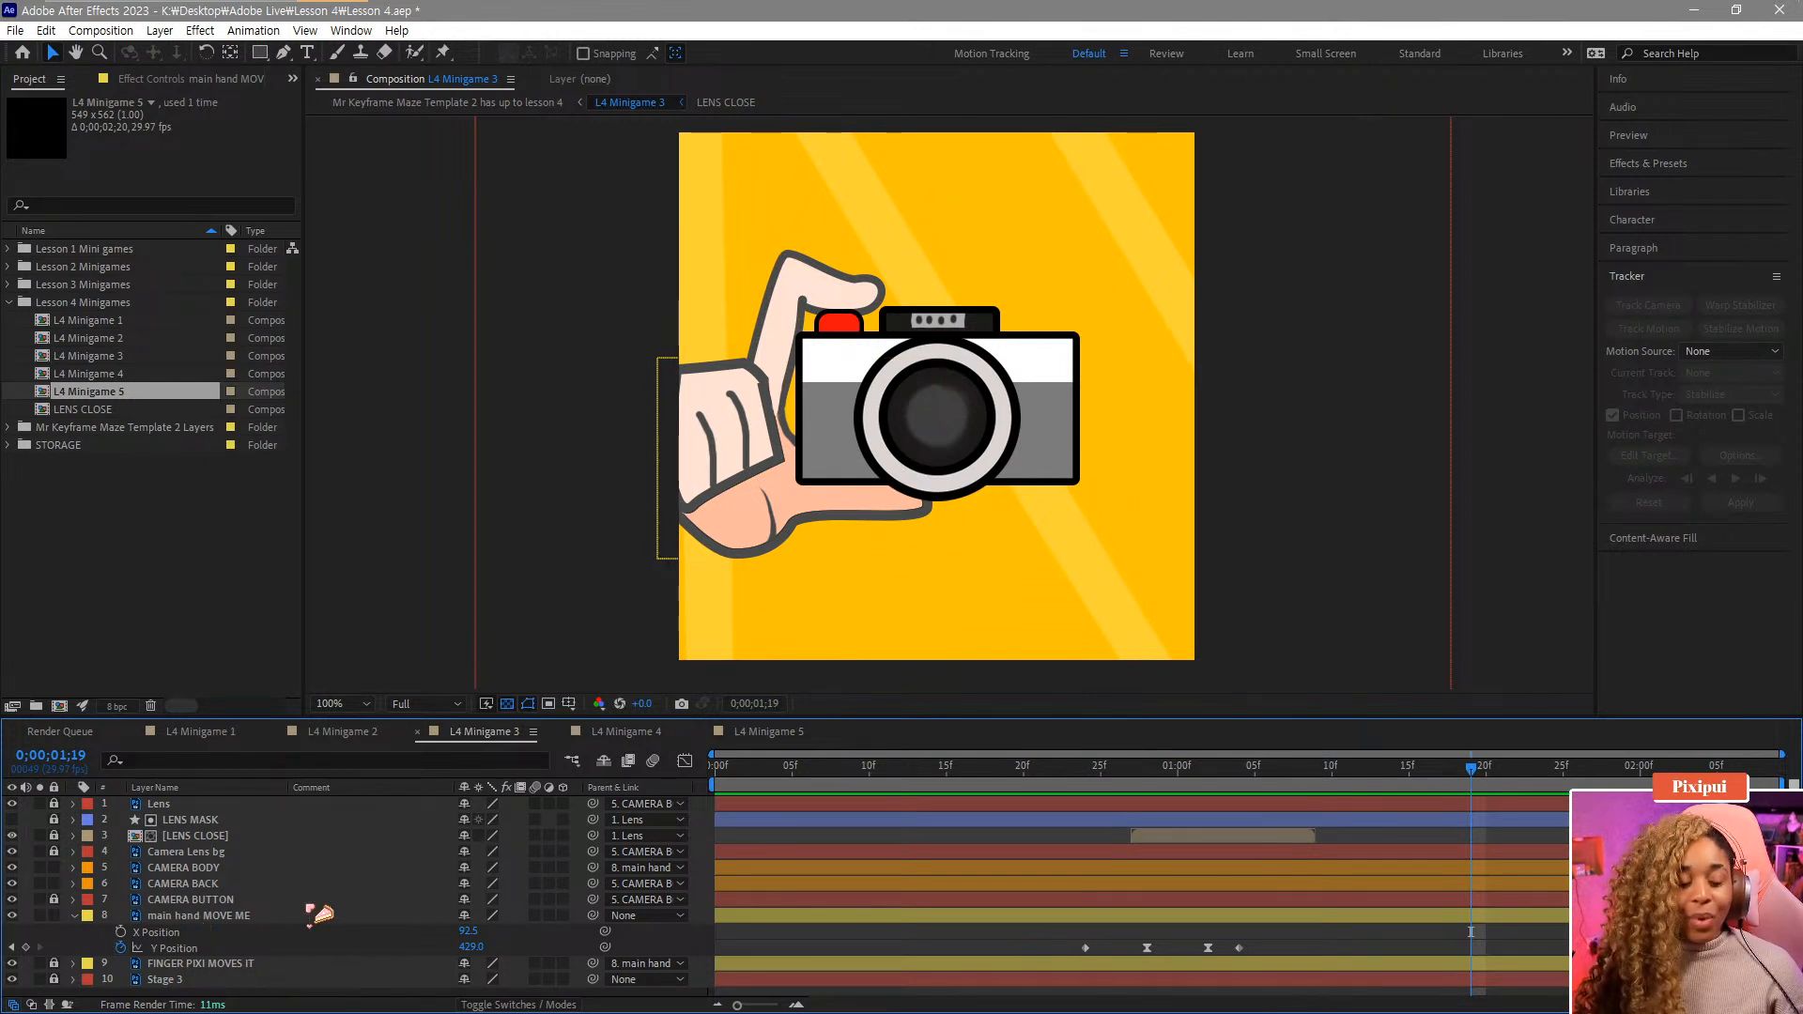
key(ctrl+s)
Reveal the CAMERA BODY layer's position properties and set a first Y Position keyframe at frame 26.
click(209, 917)
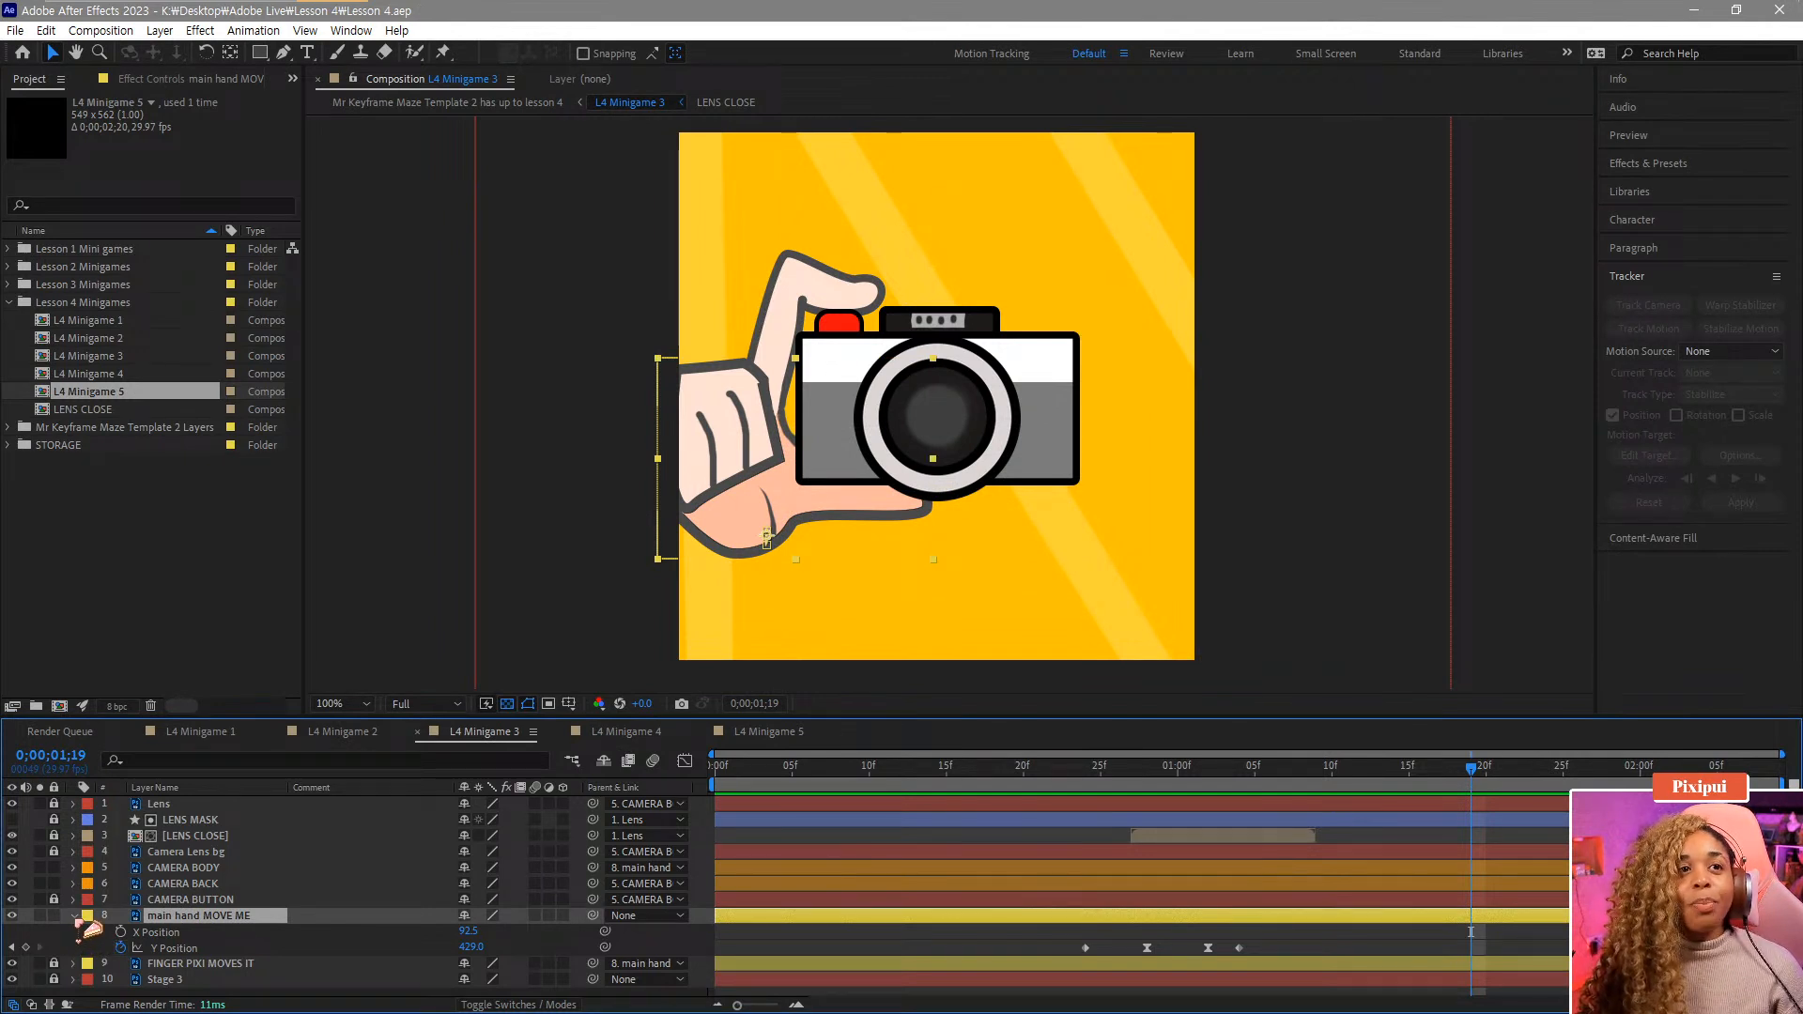
click(892, 958)
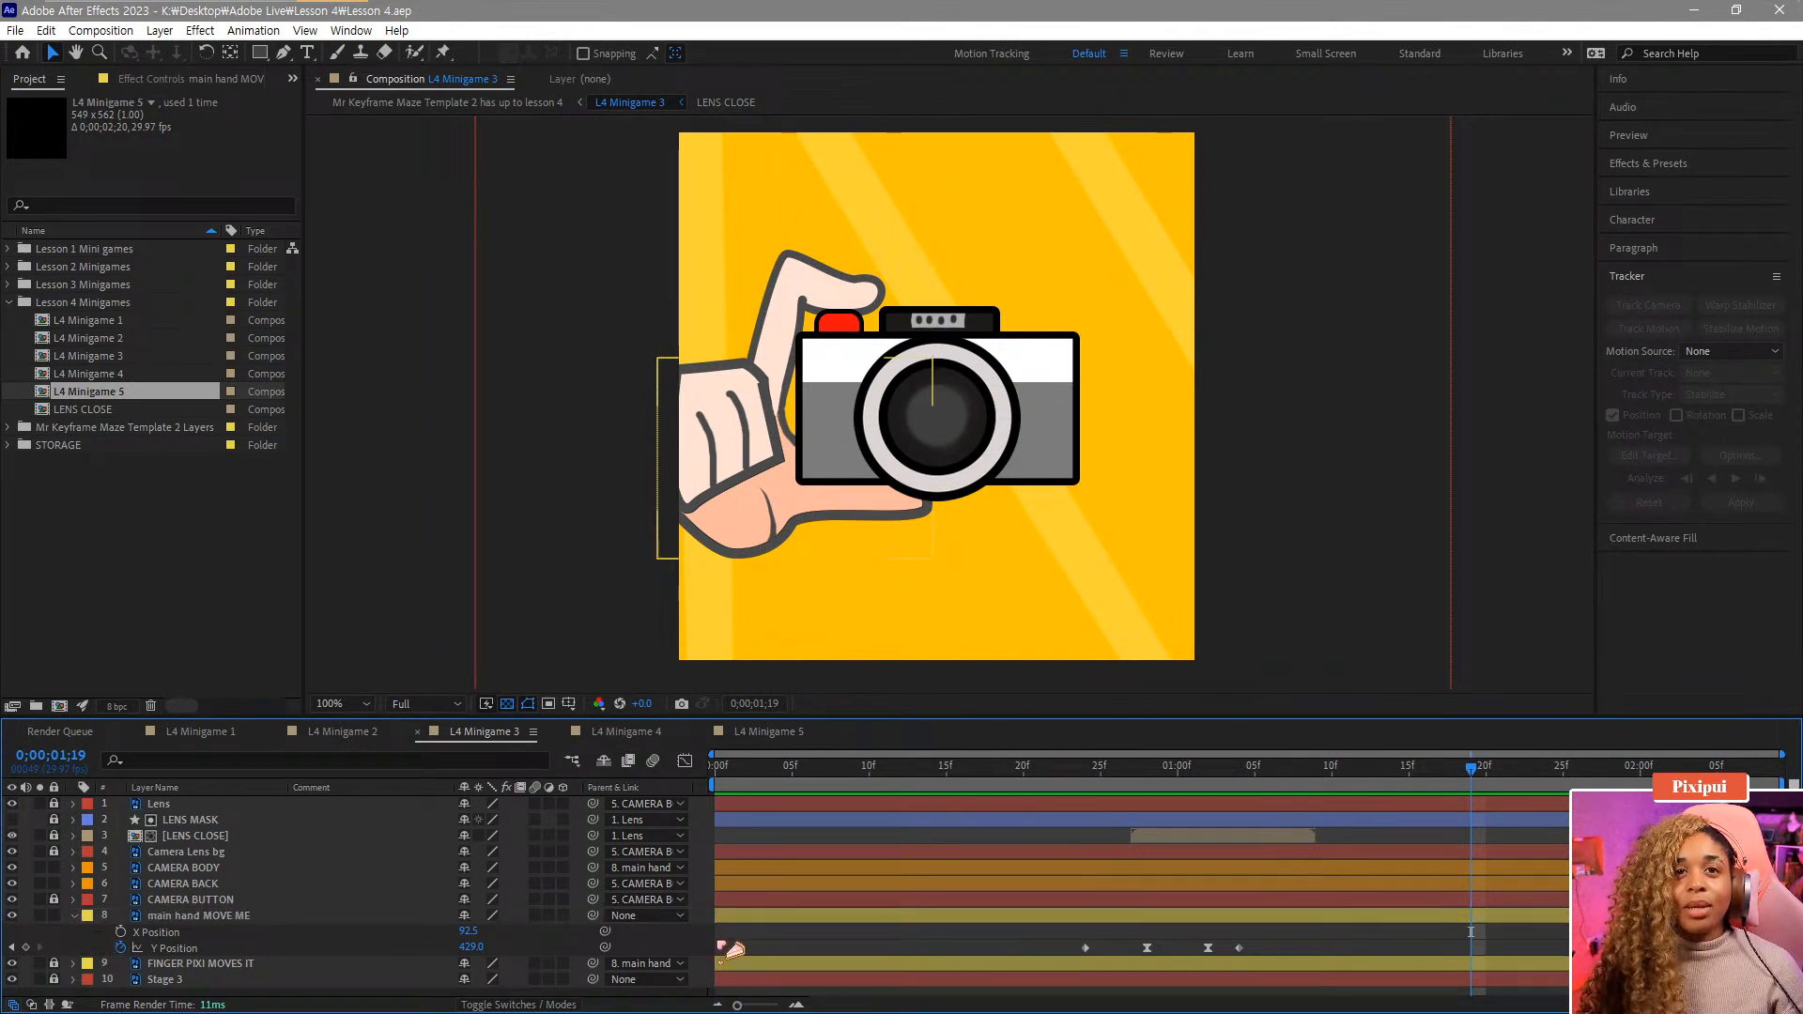
click(183, 917)
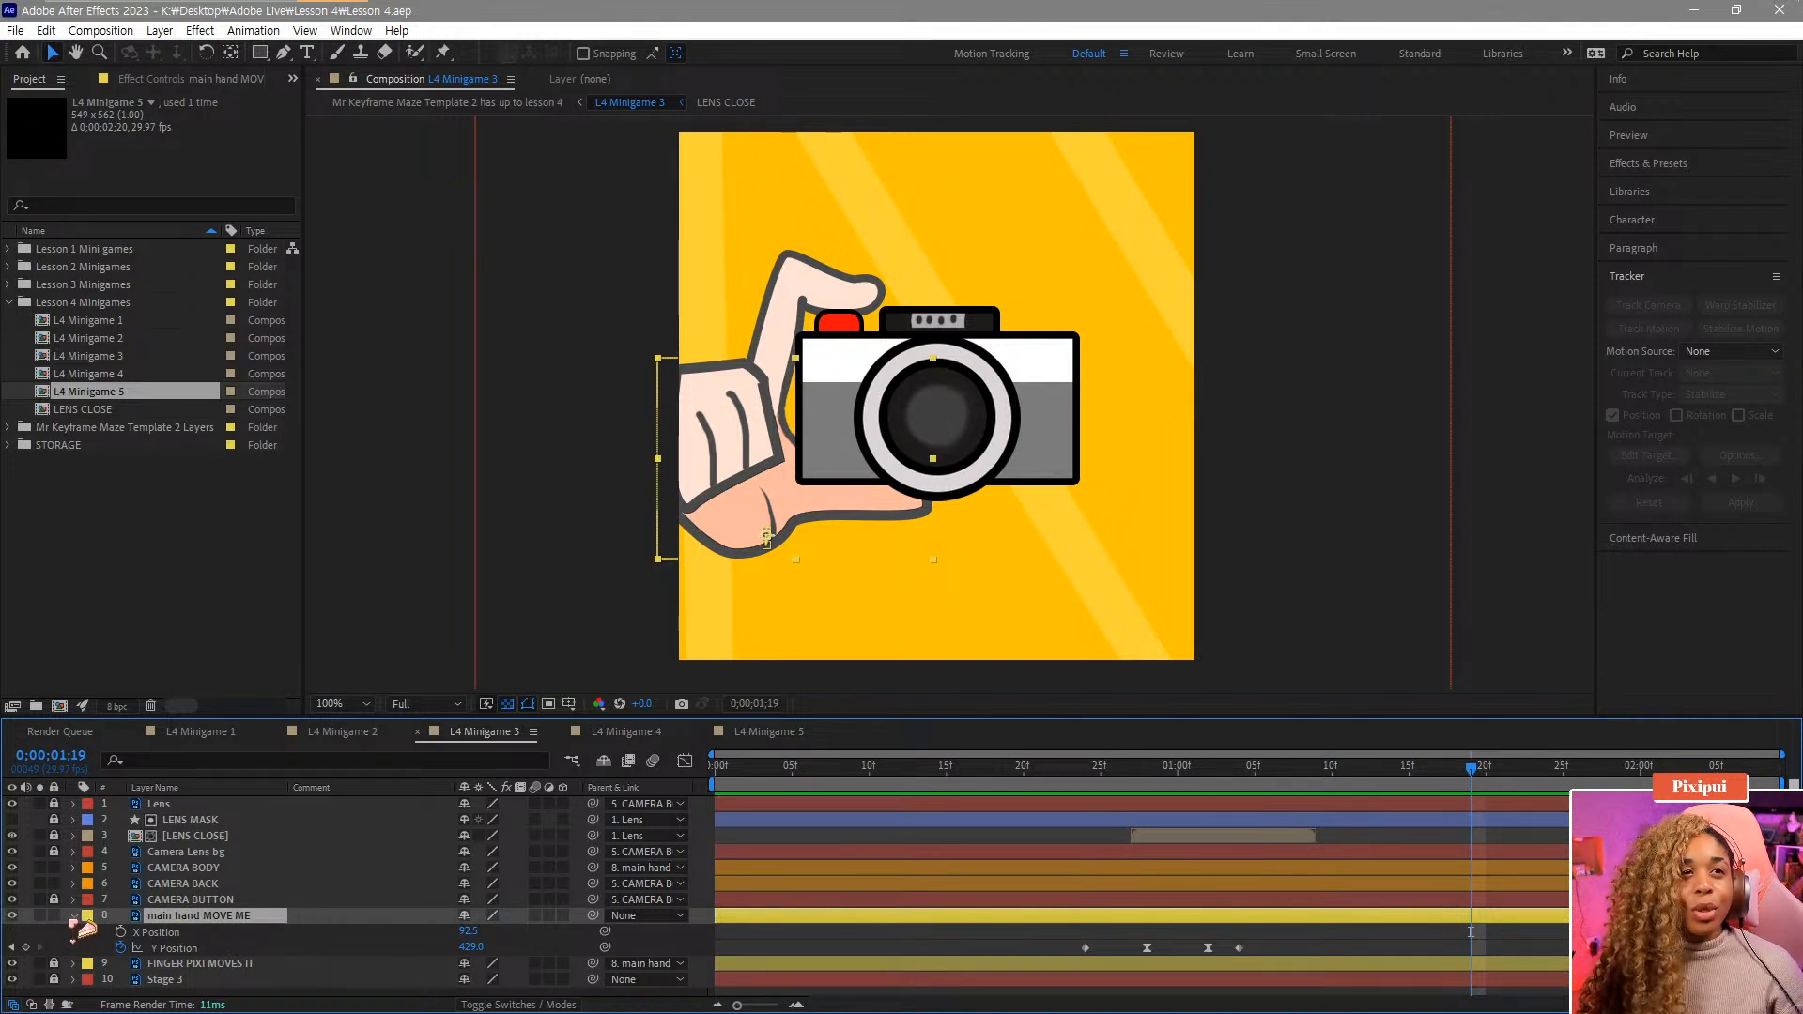
click(75, 916)
click(218, 868)
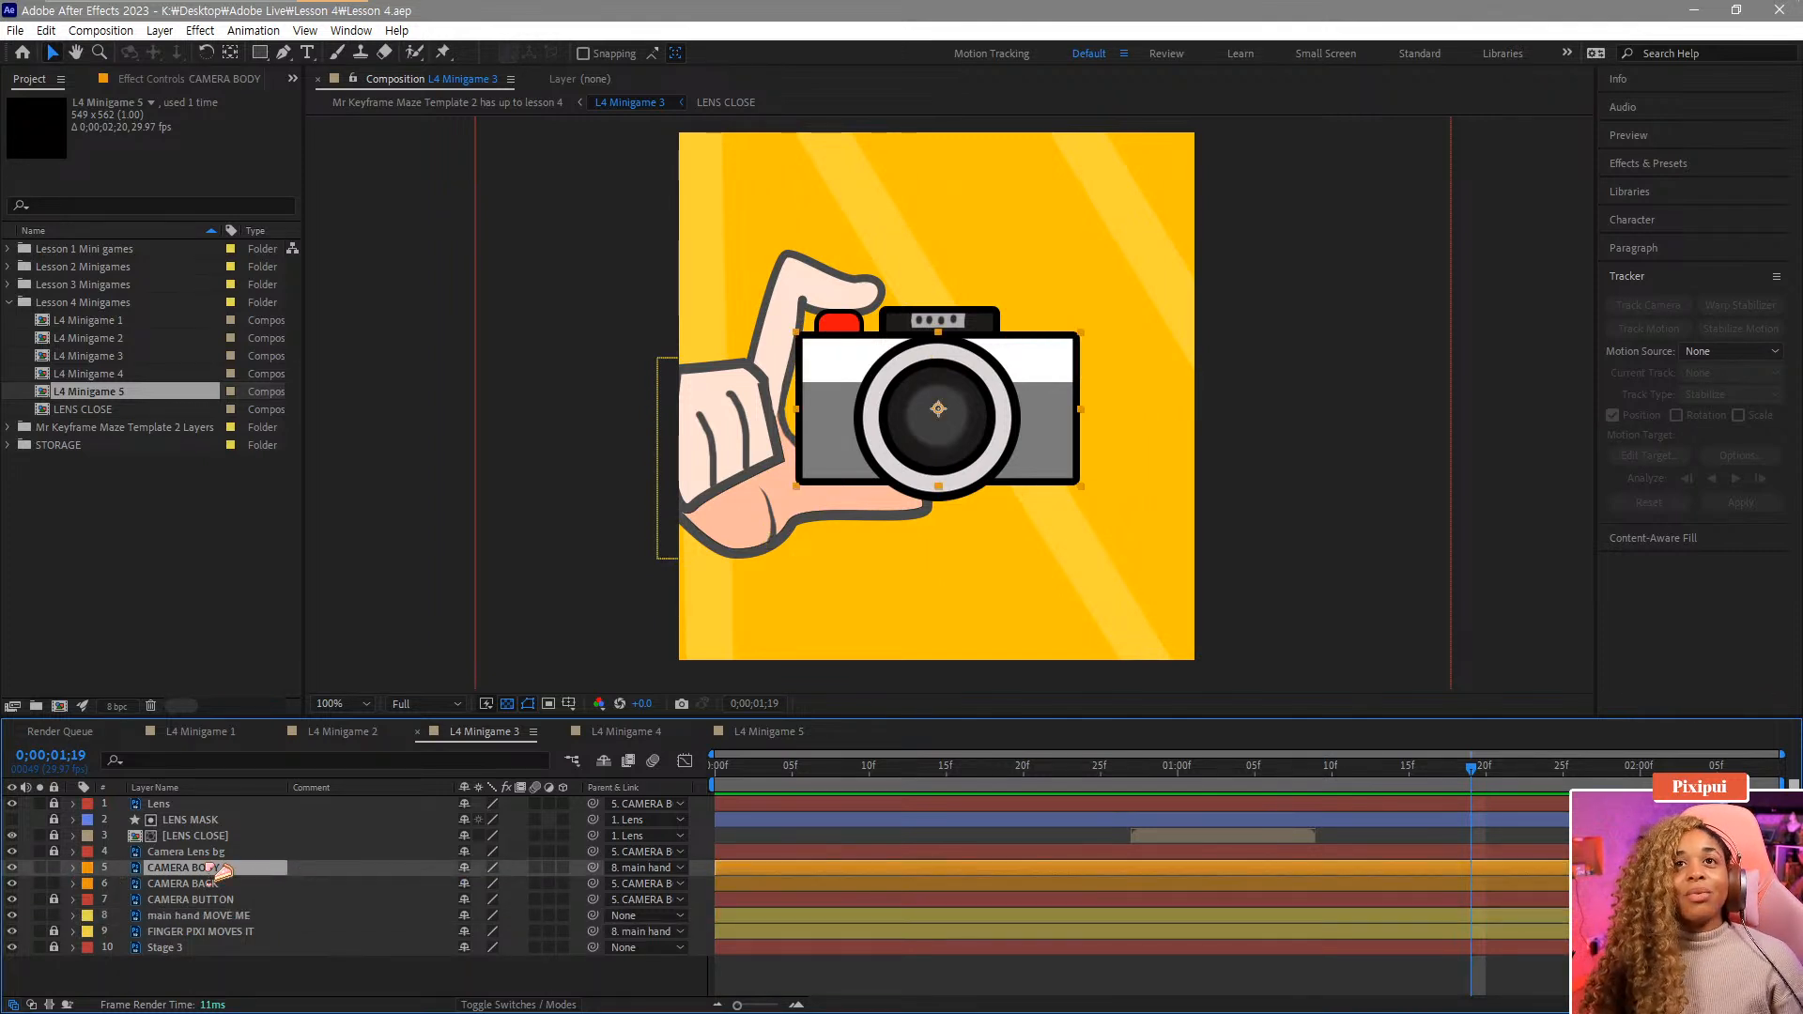
click(75, 916)
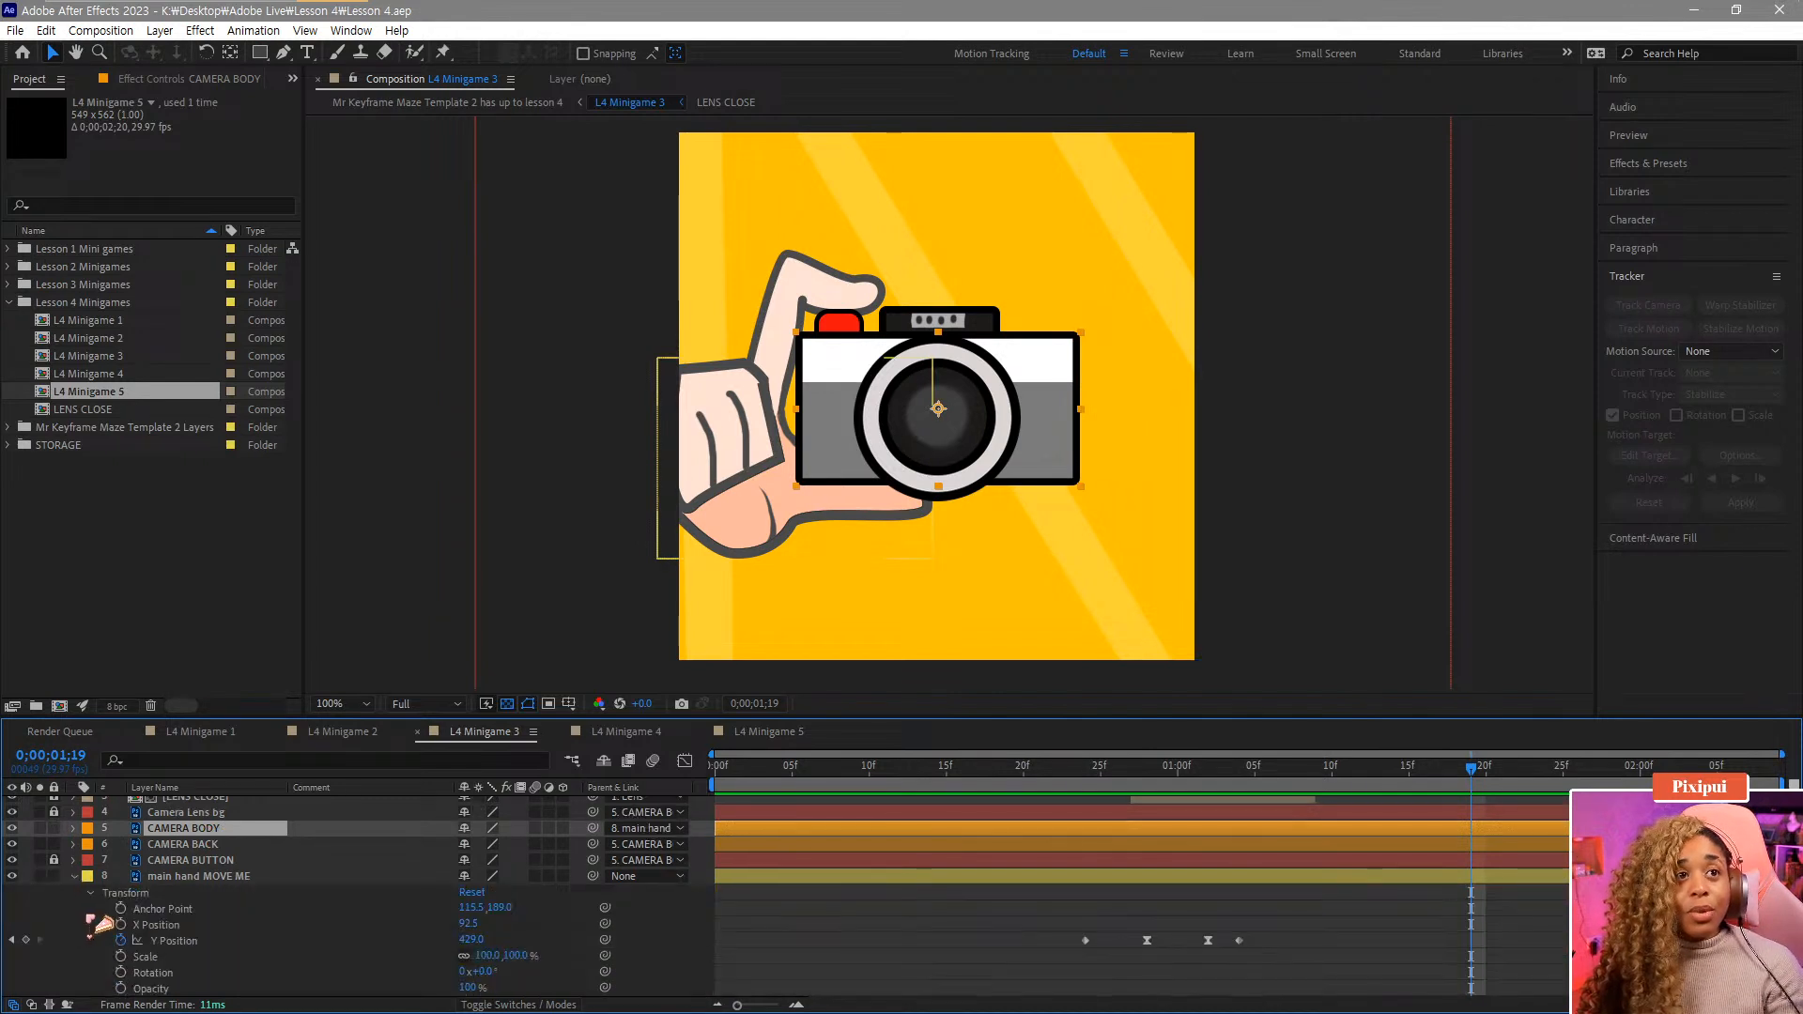
click(185, 878)
key(u)
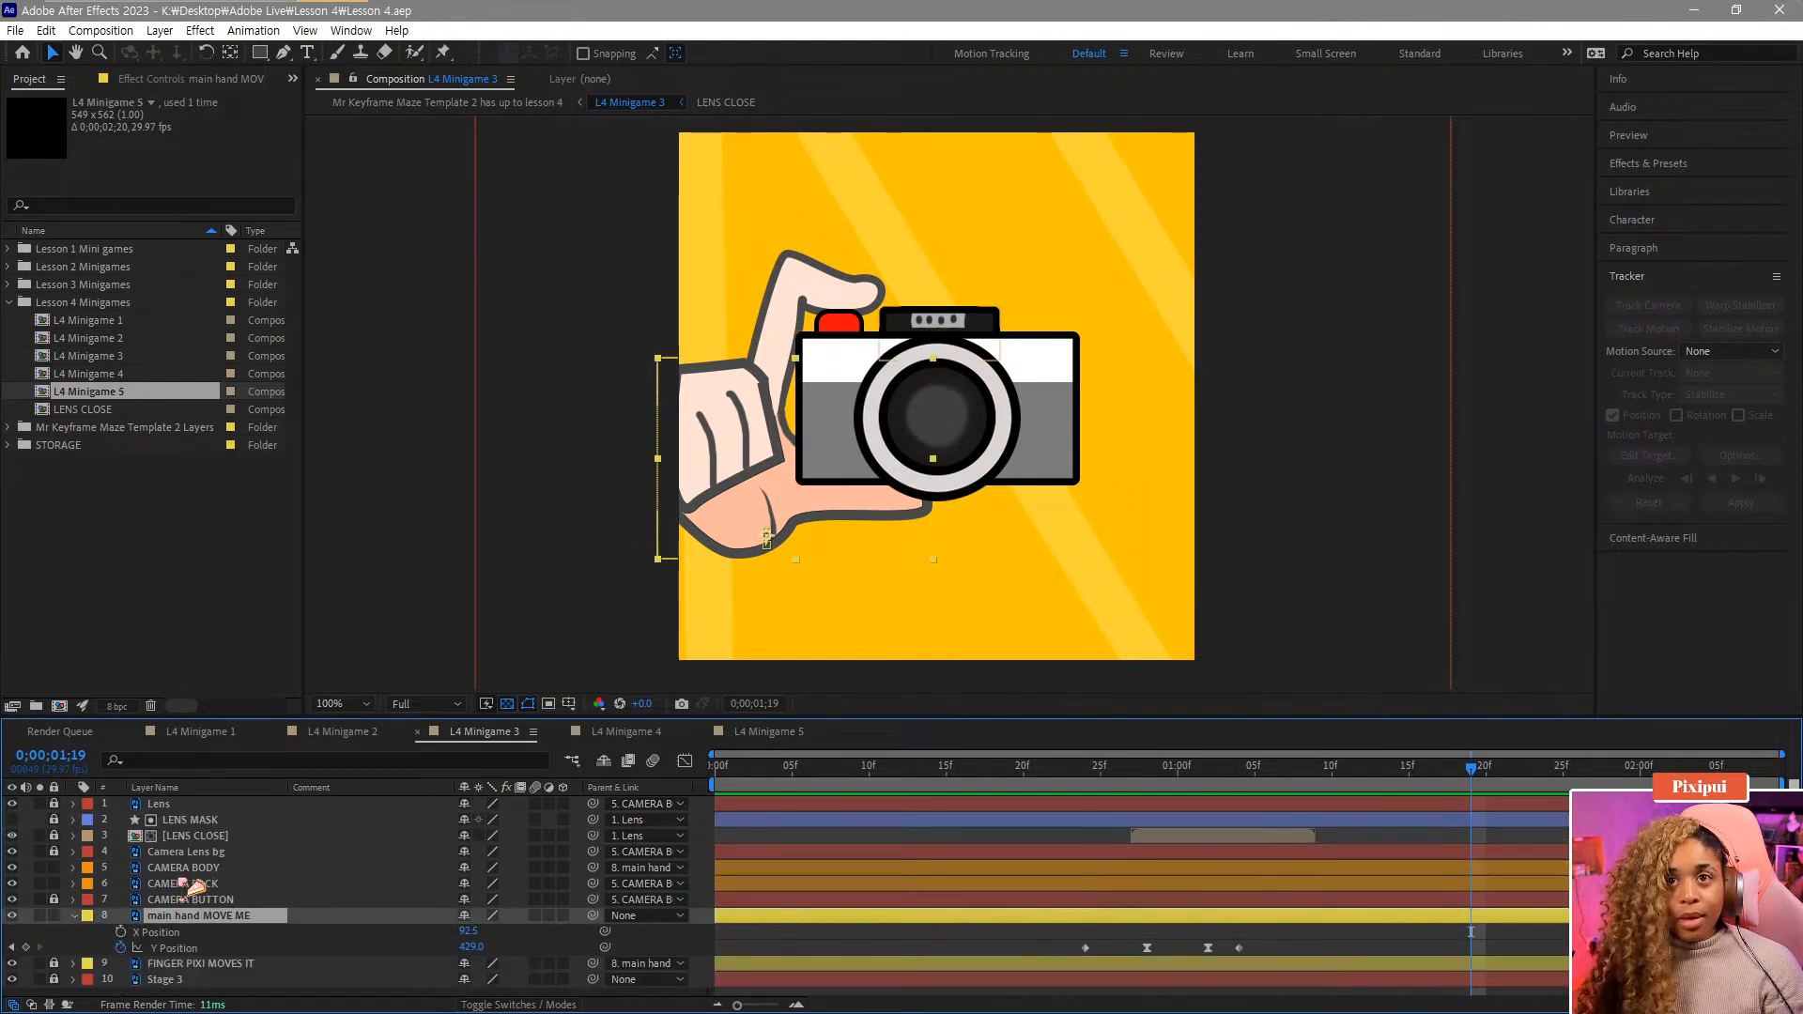
click(209, 869)
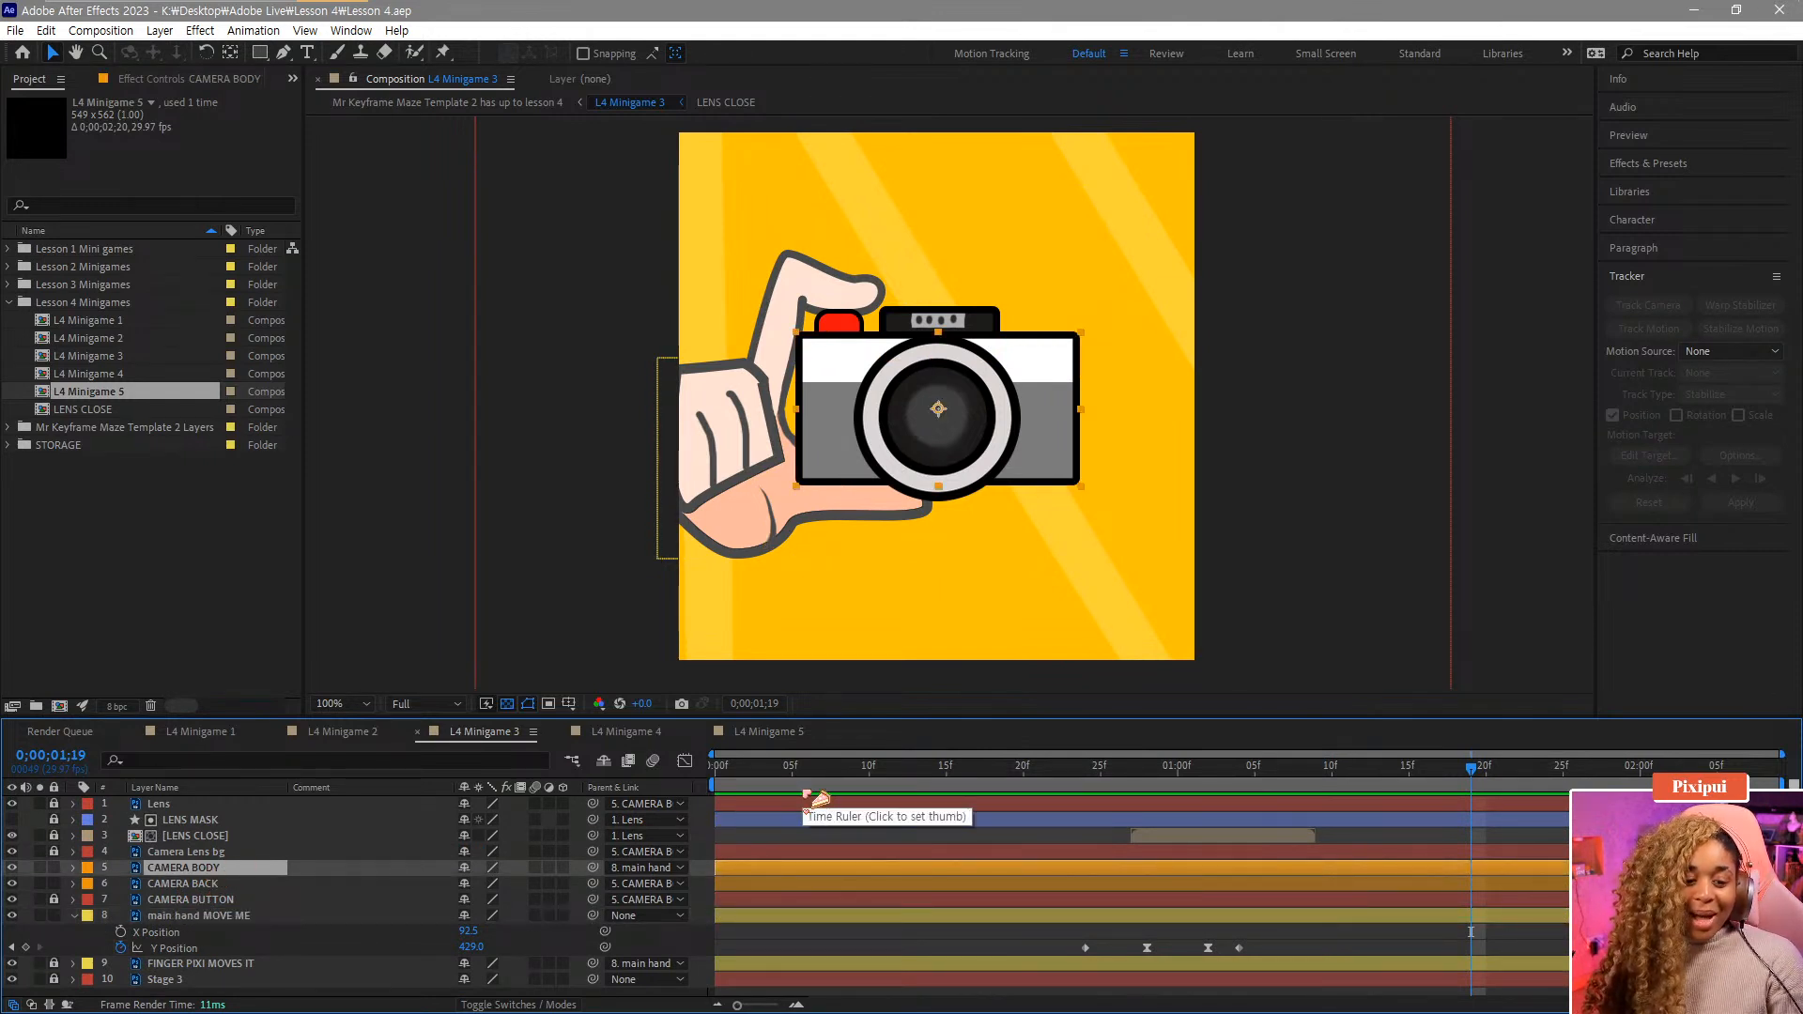
key(u)
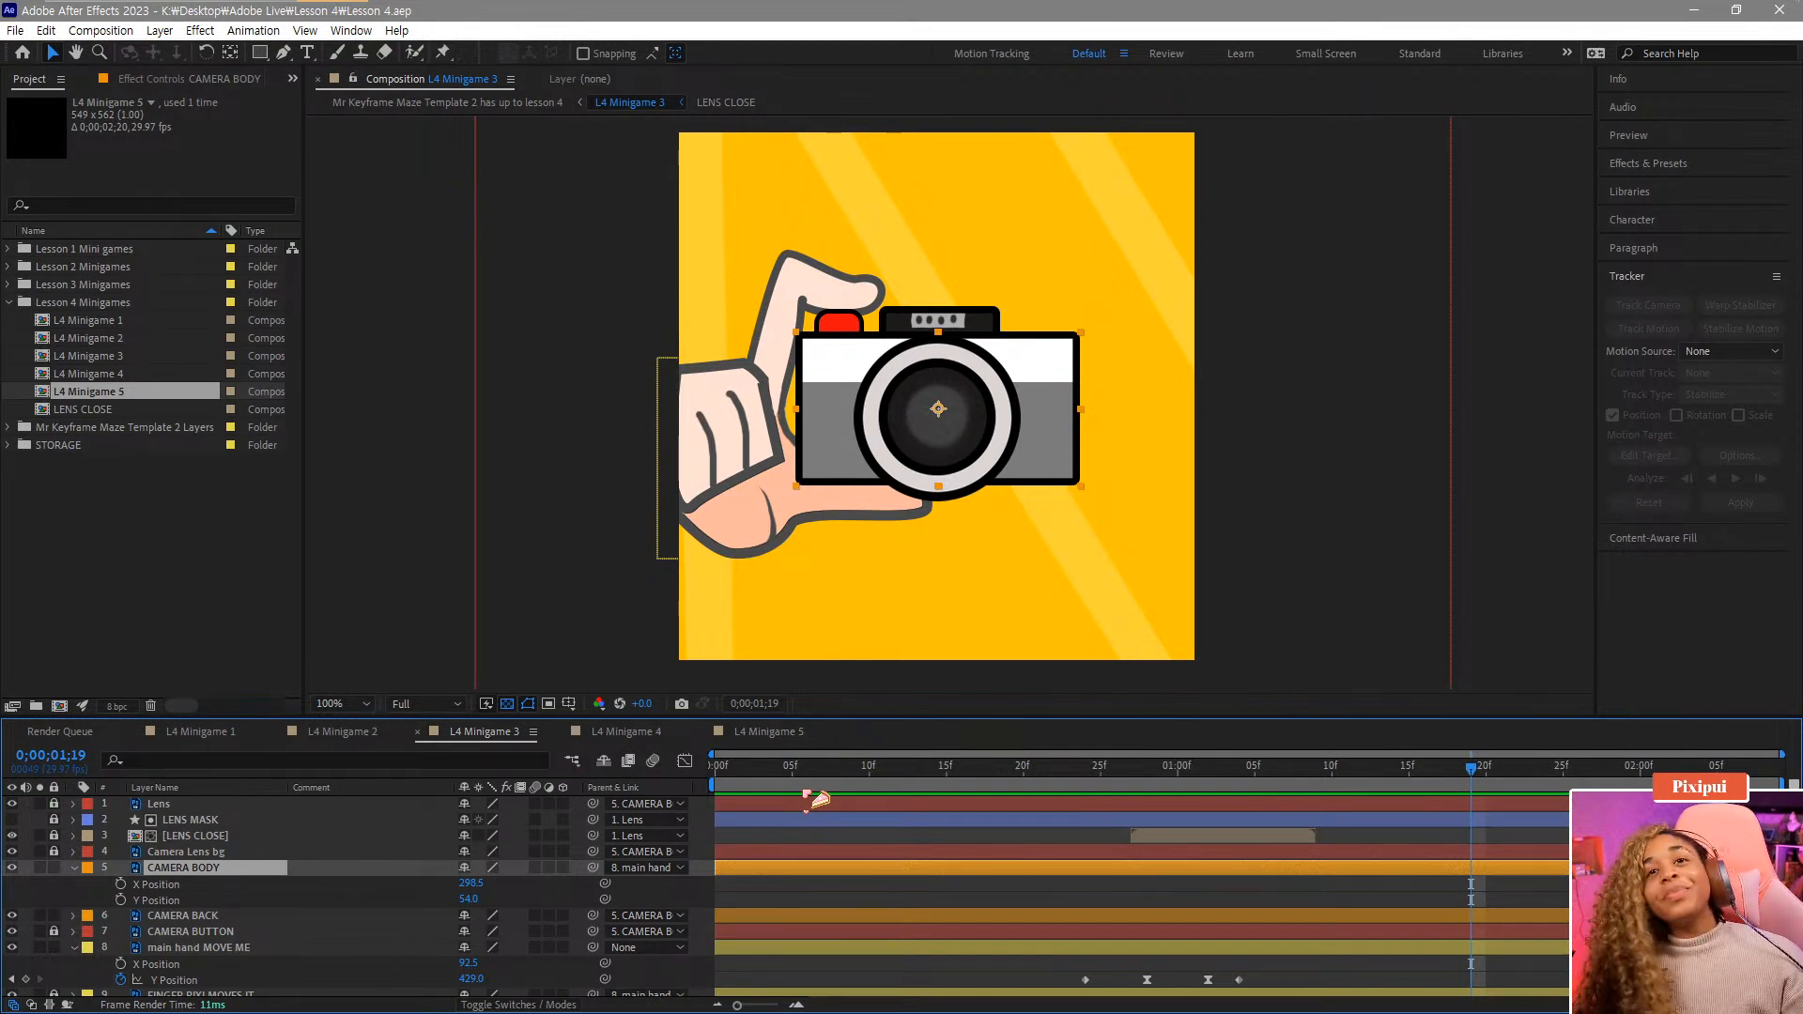
drag(1134, 772, 1110, 809)
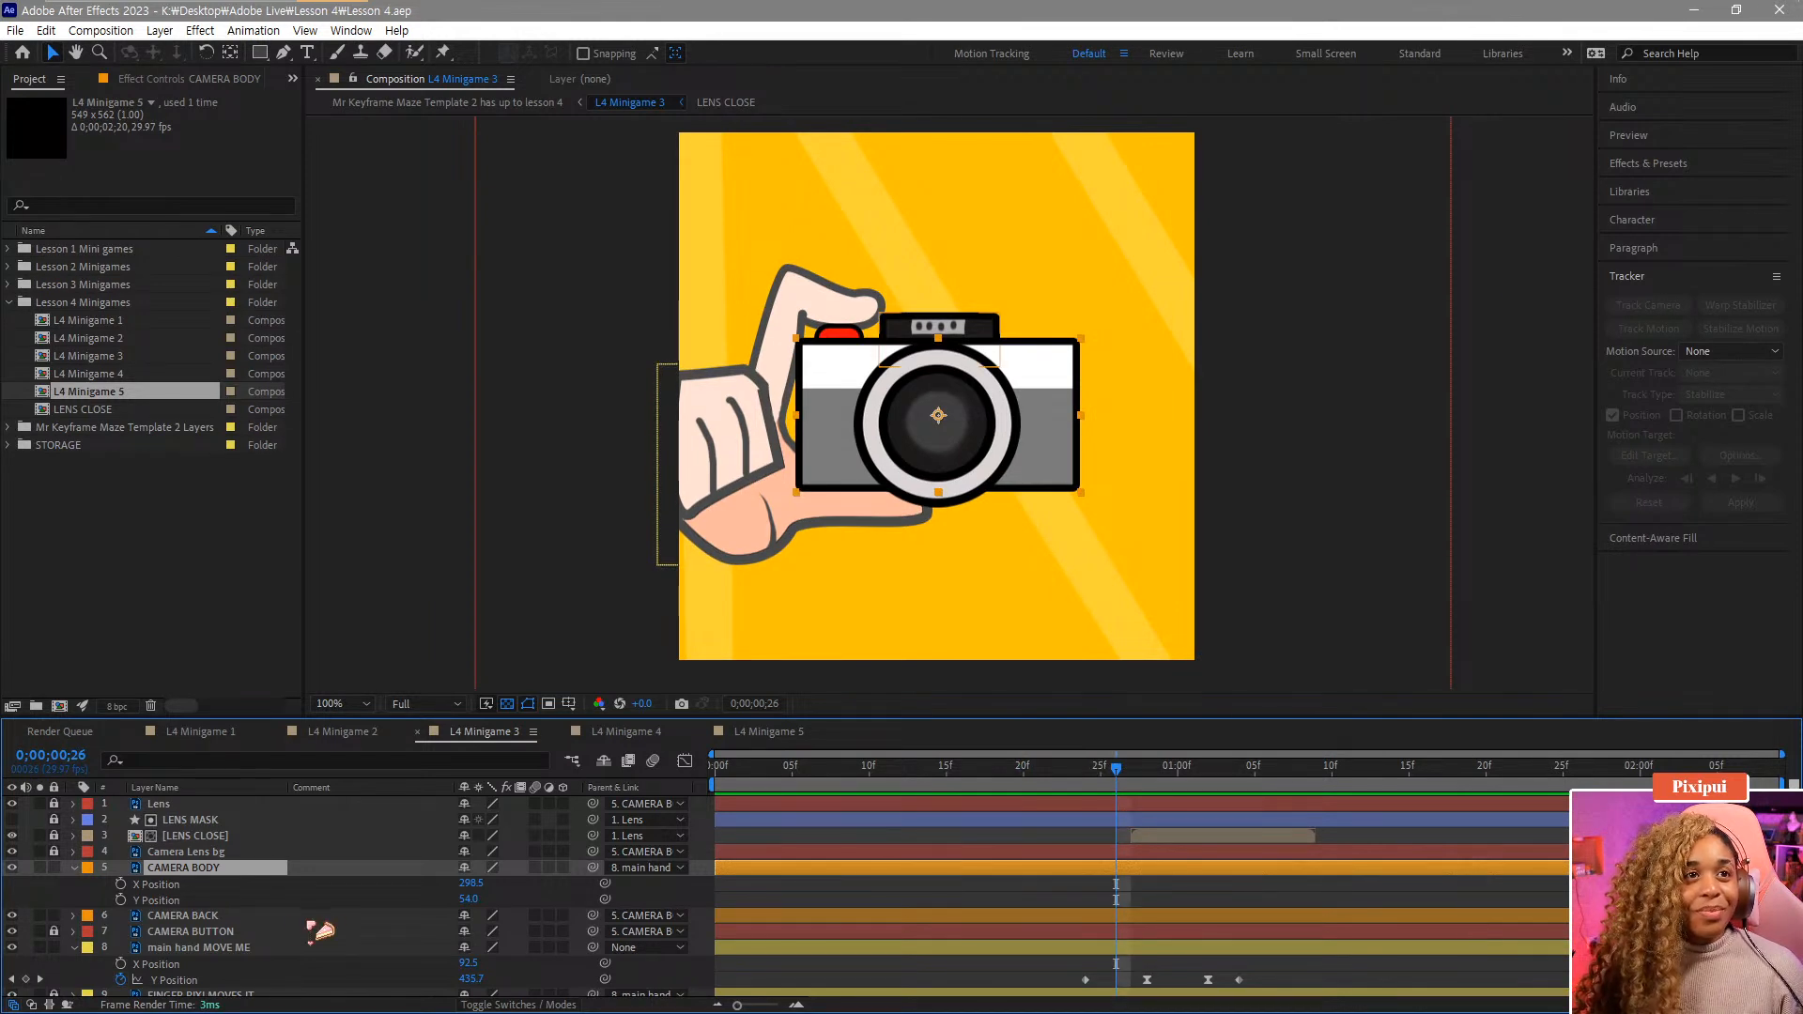
click(121, 900)
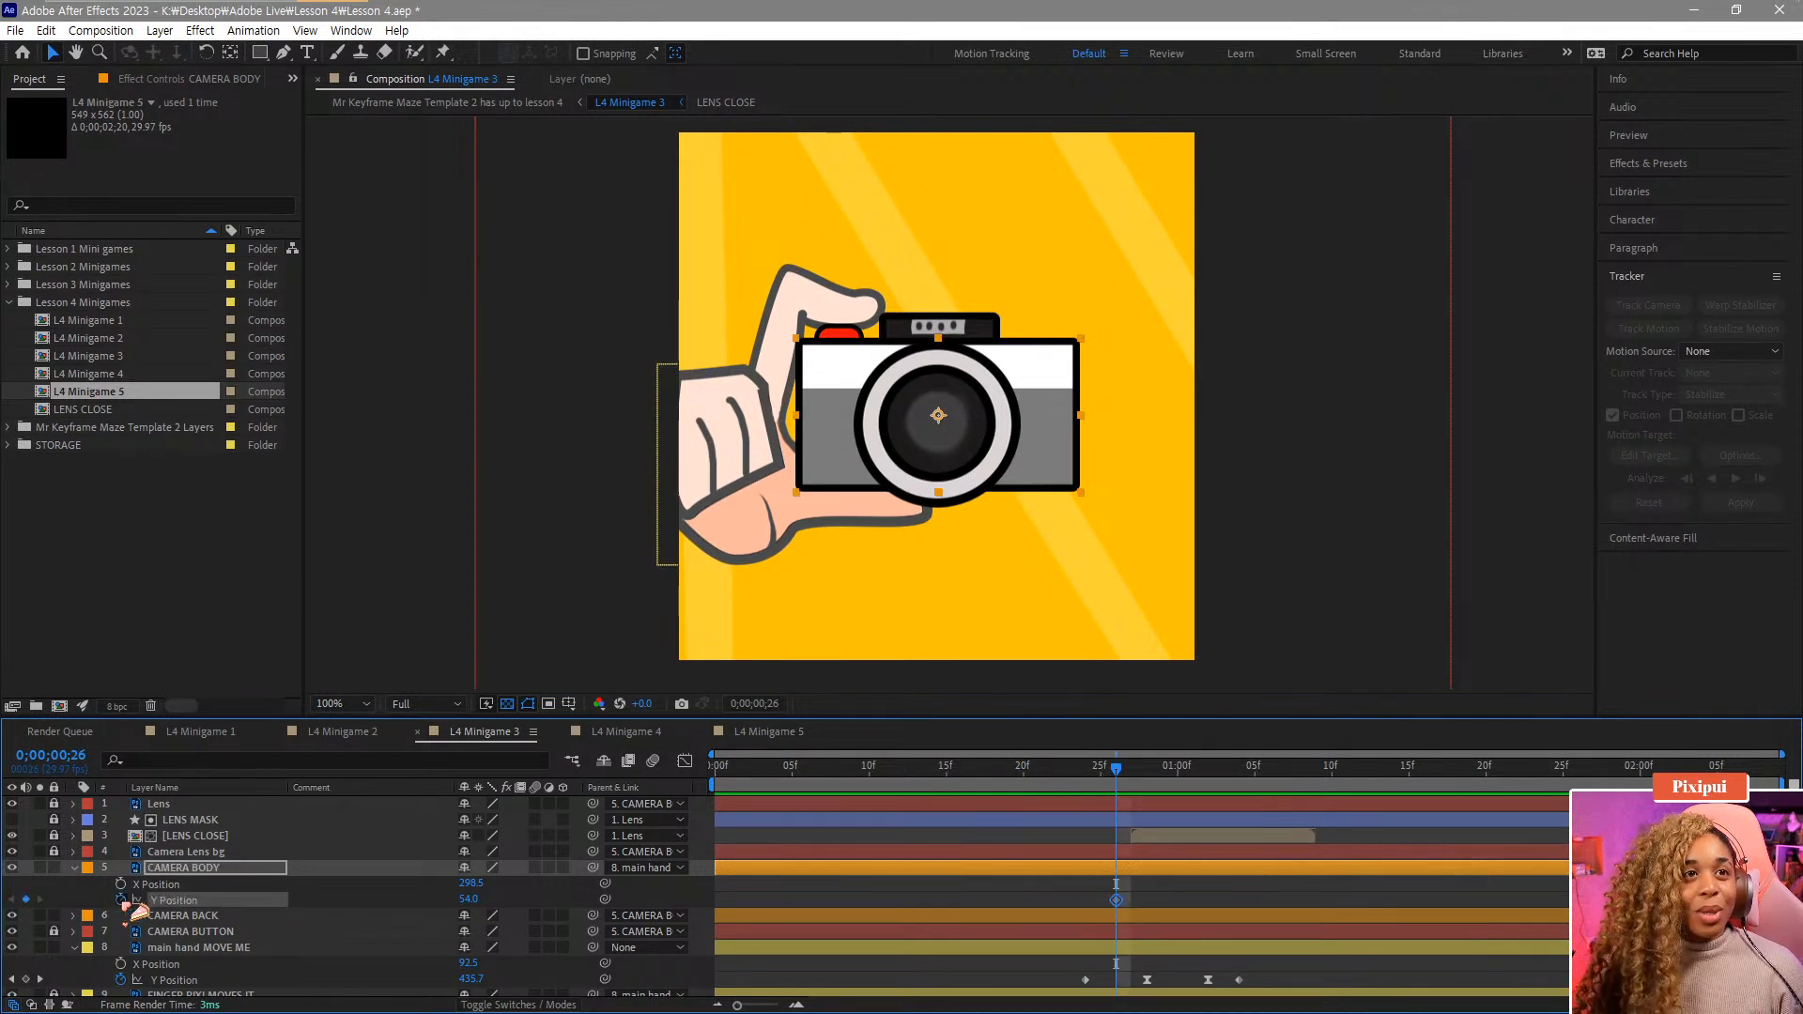
Set the CAMERA BODY's Y Position to 56 at frame 28.
click(1148, 772)
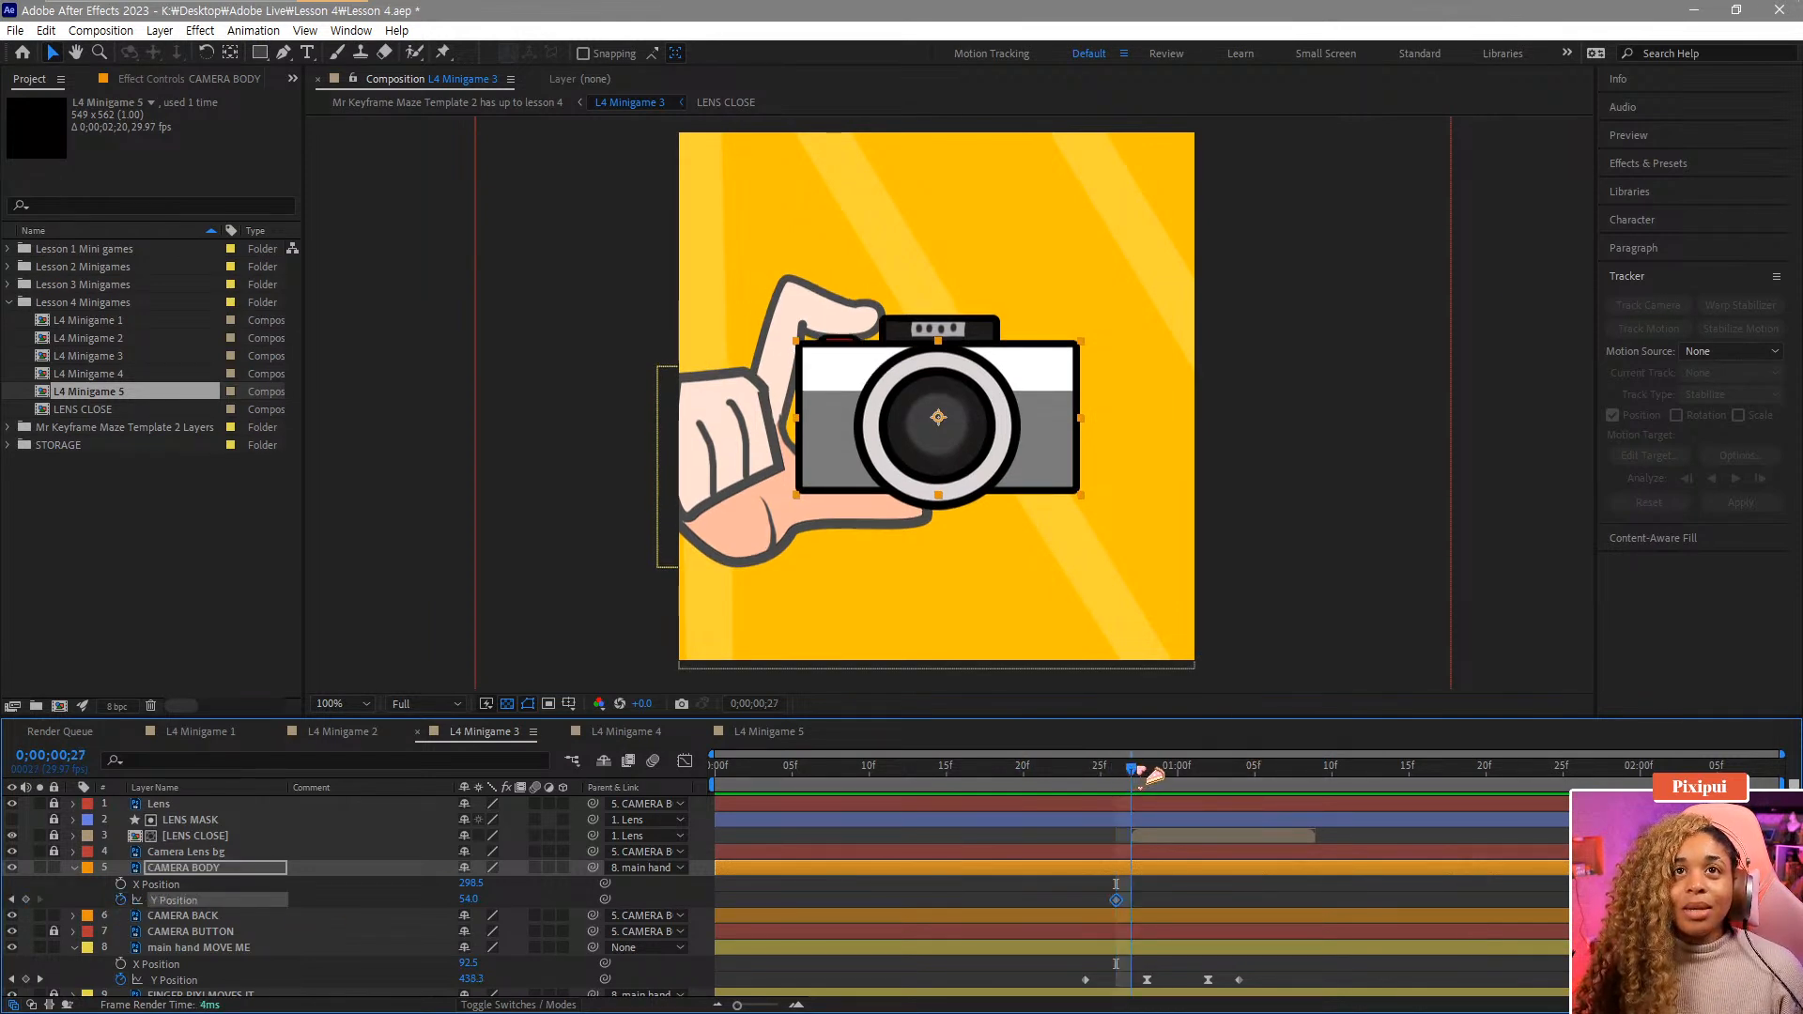
click(1132, 772)
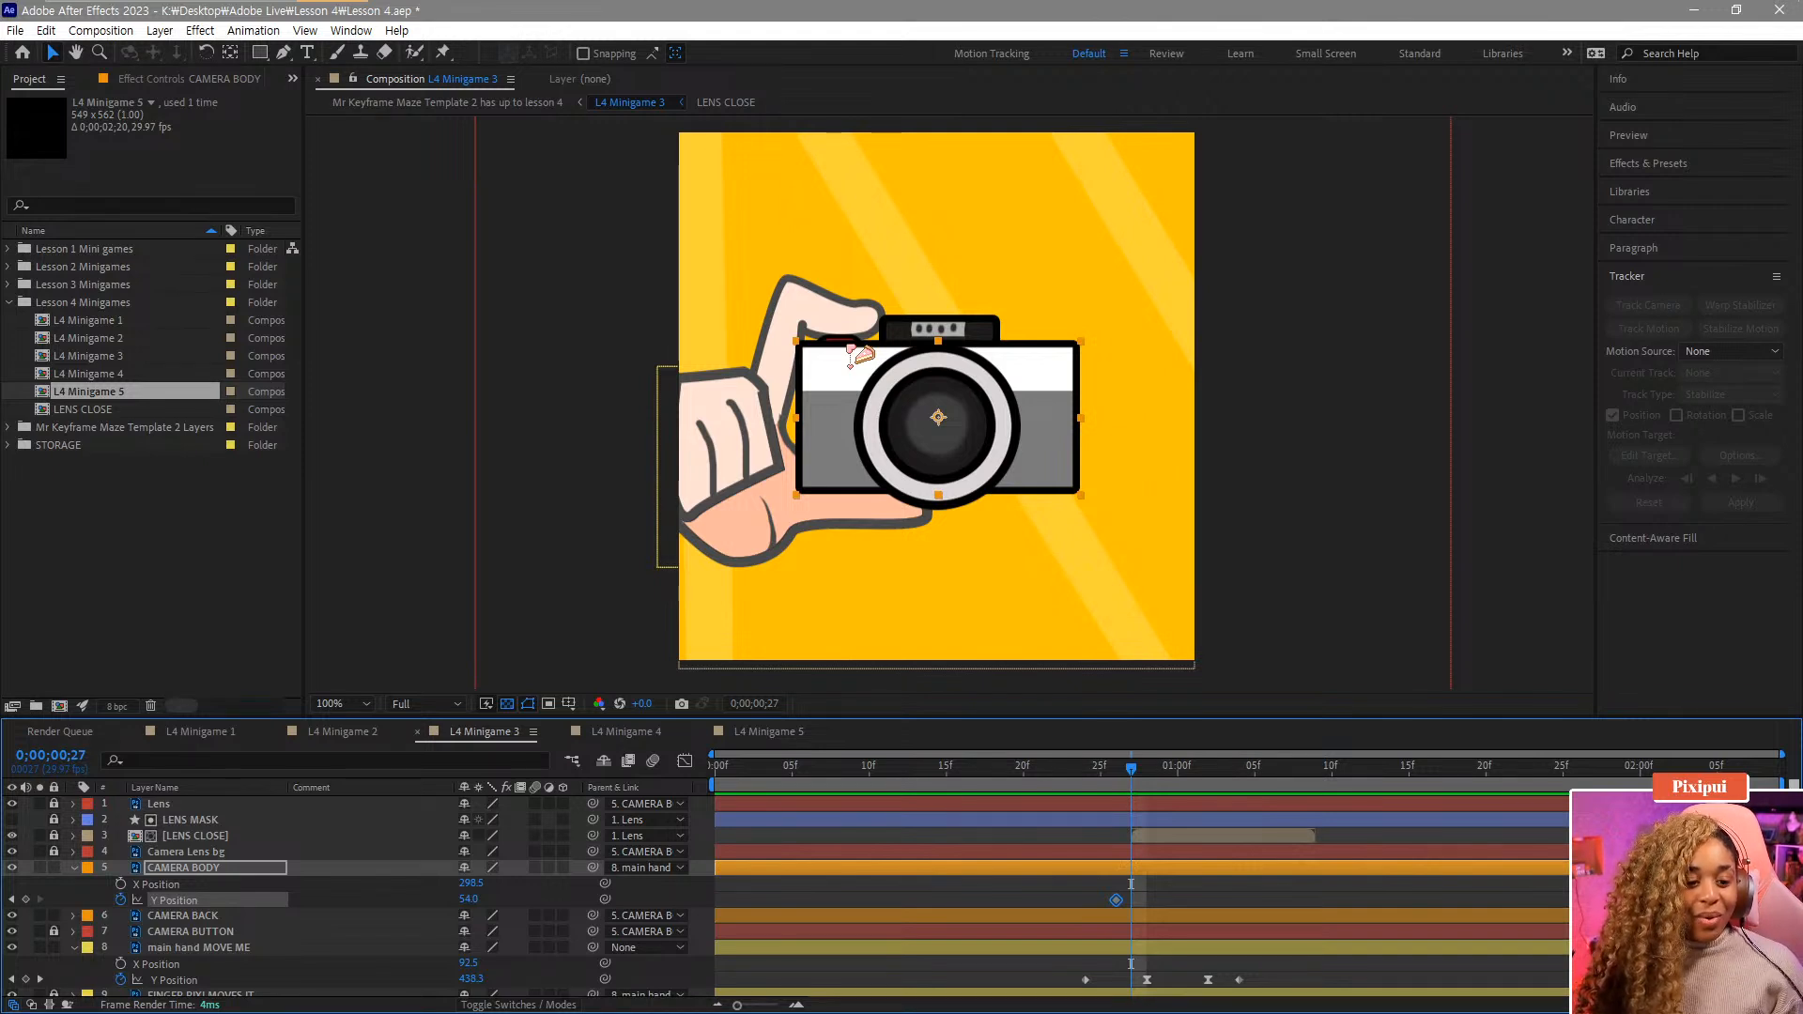
click(1118, 787)
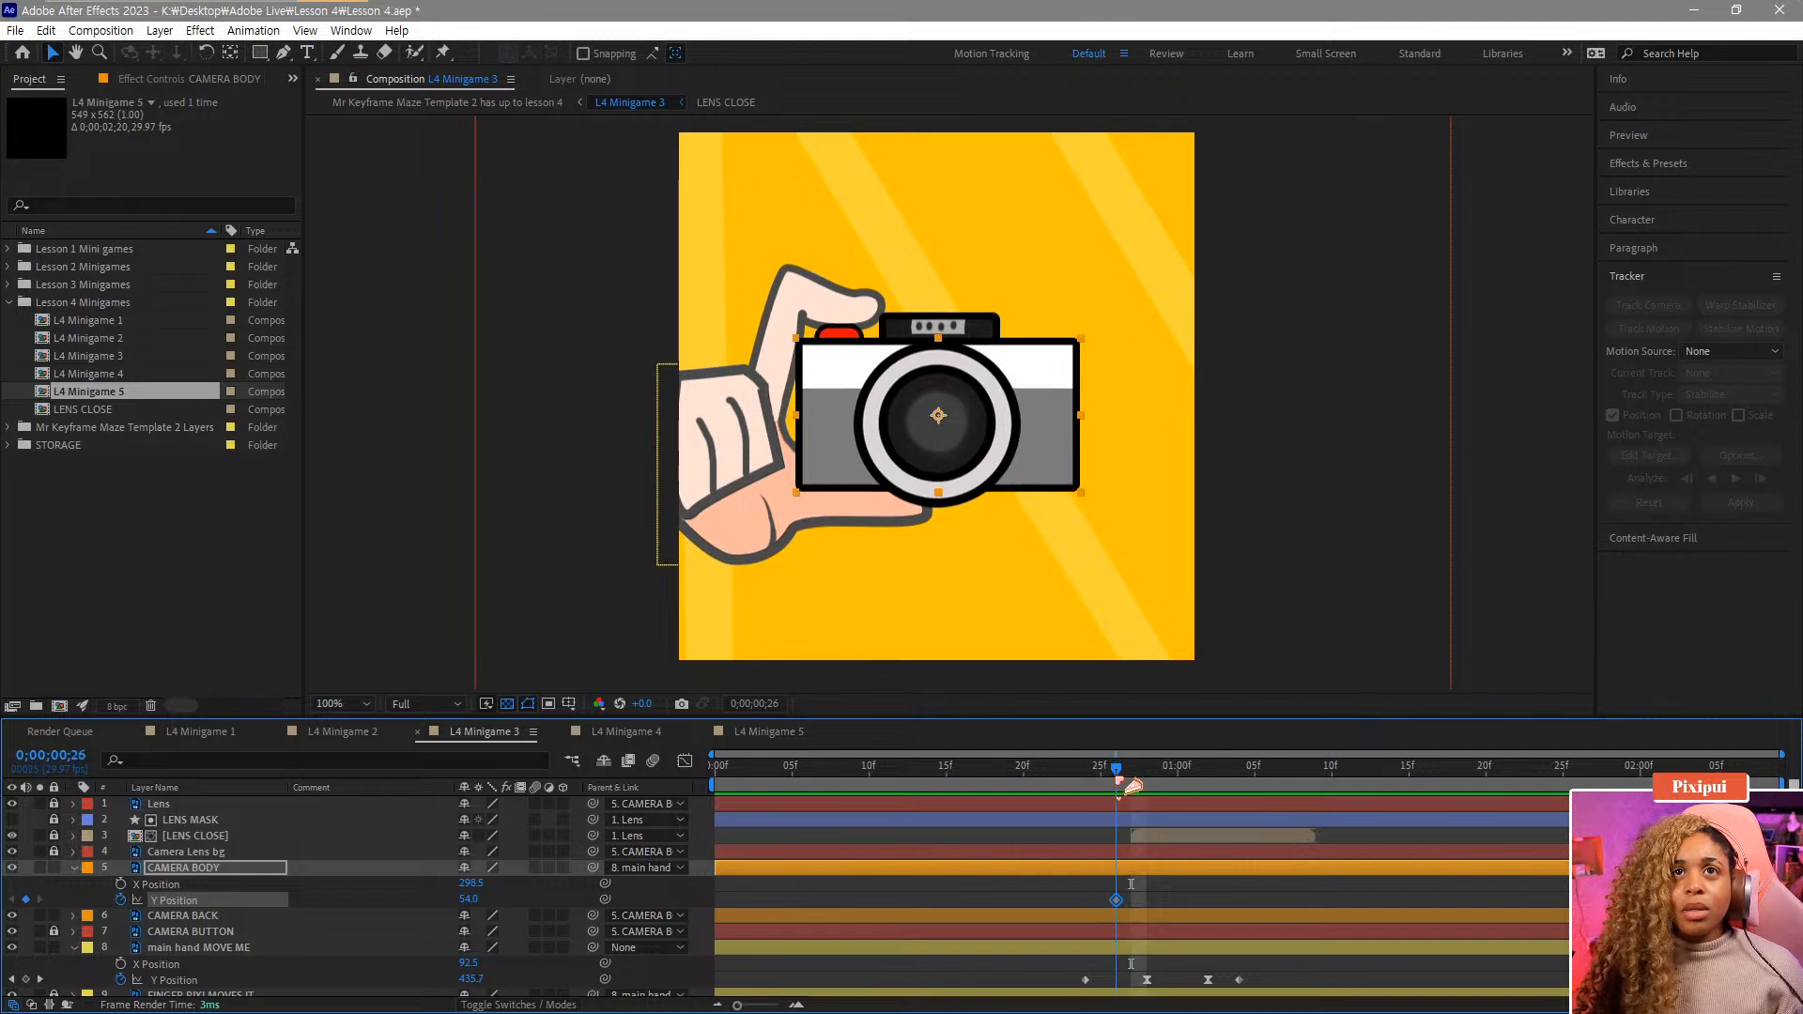
drag(1134, 786, 1157, 786)
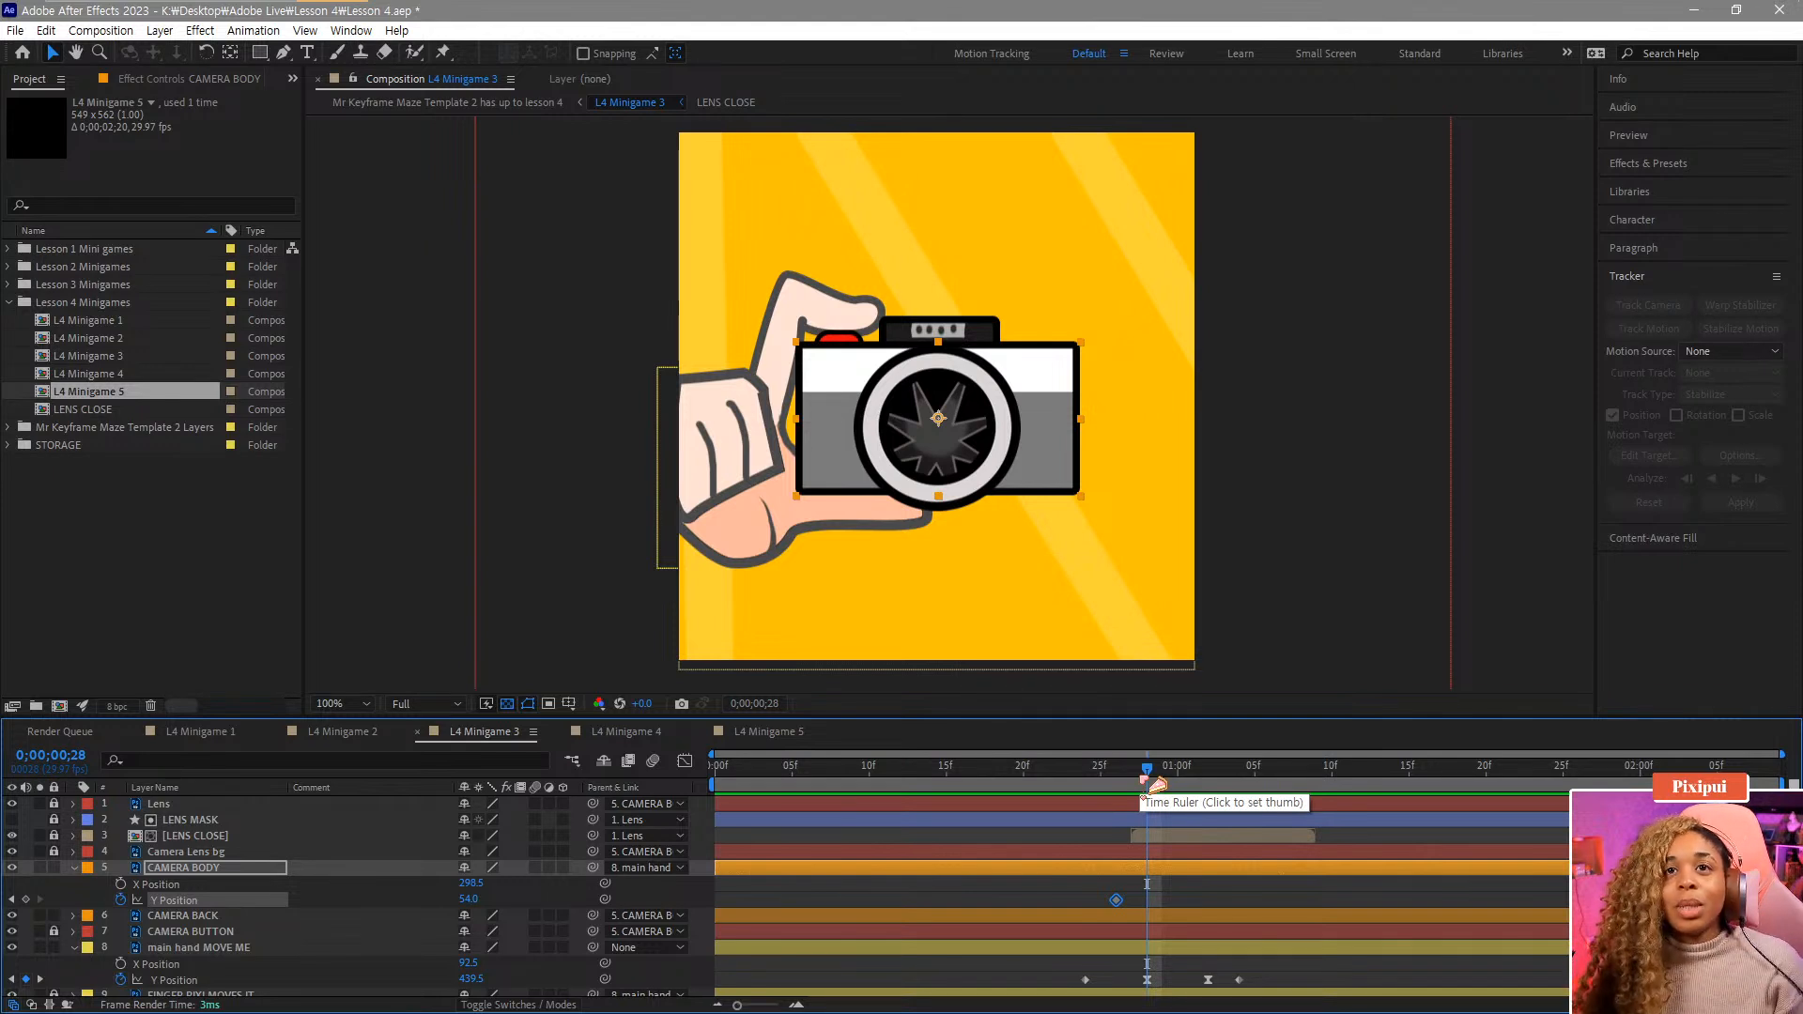
drag(481, 903, 485, 904)
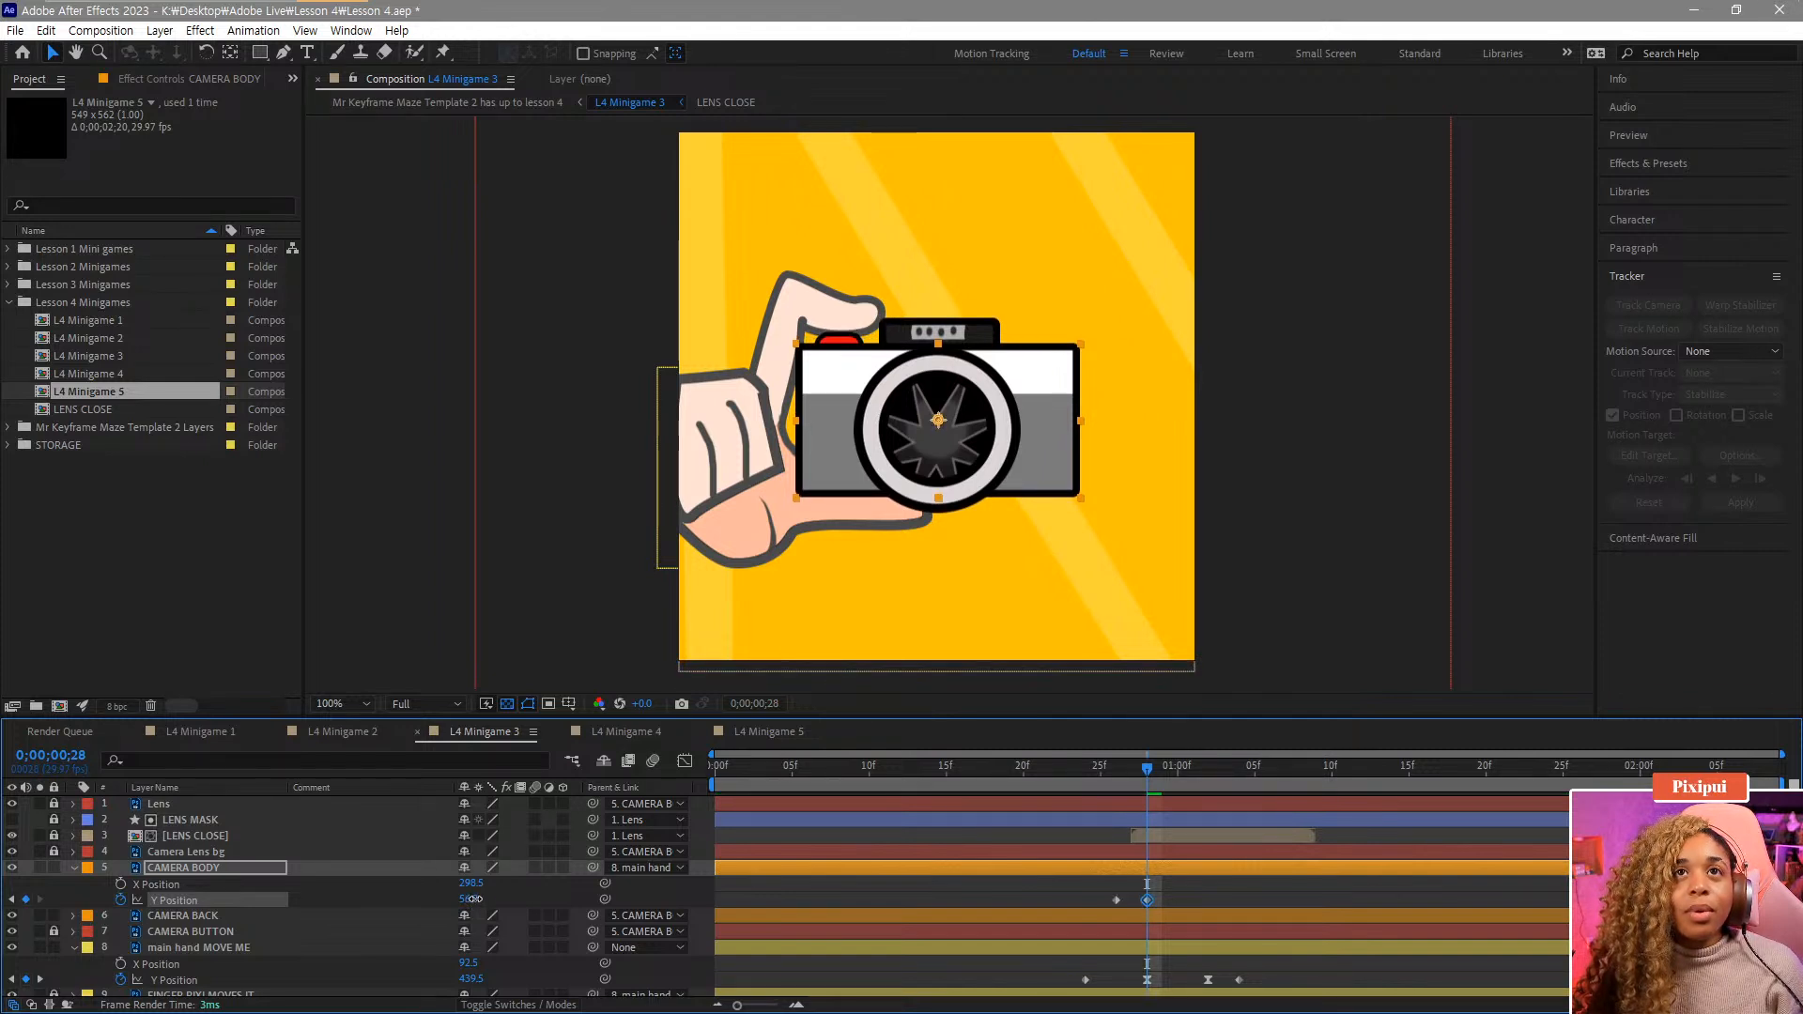
Set the CAMERA BODY's Y Position to 46 at 1;03.
drag(1098, 778, 1245, 810)
drag(1081, 889, 1125, 902)
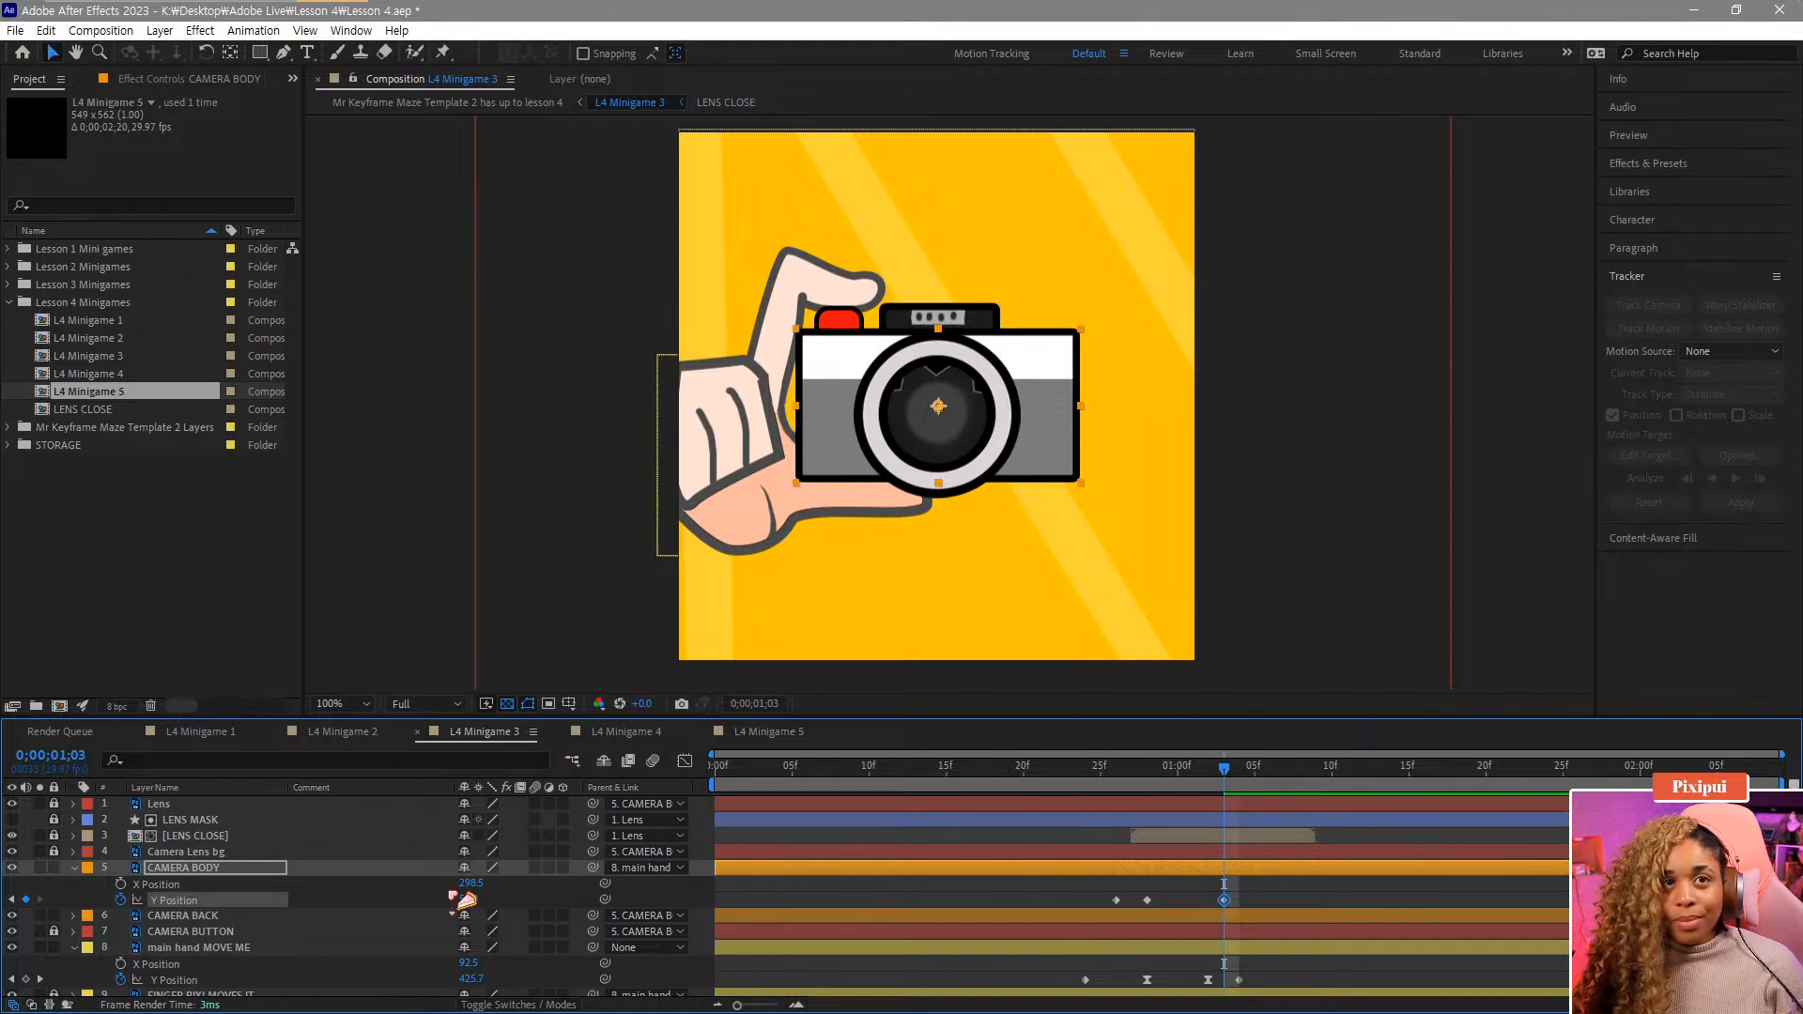
drag(470, 899, 467, 914)
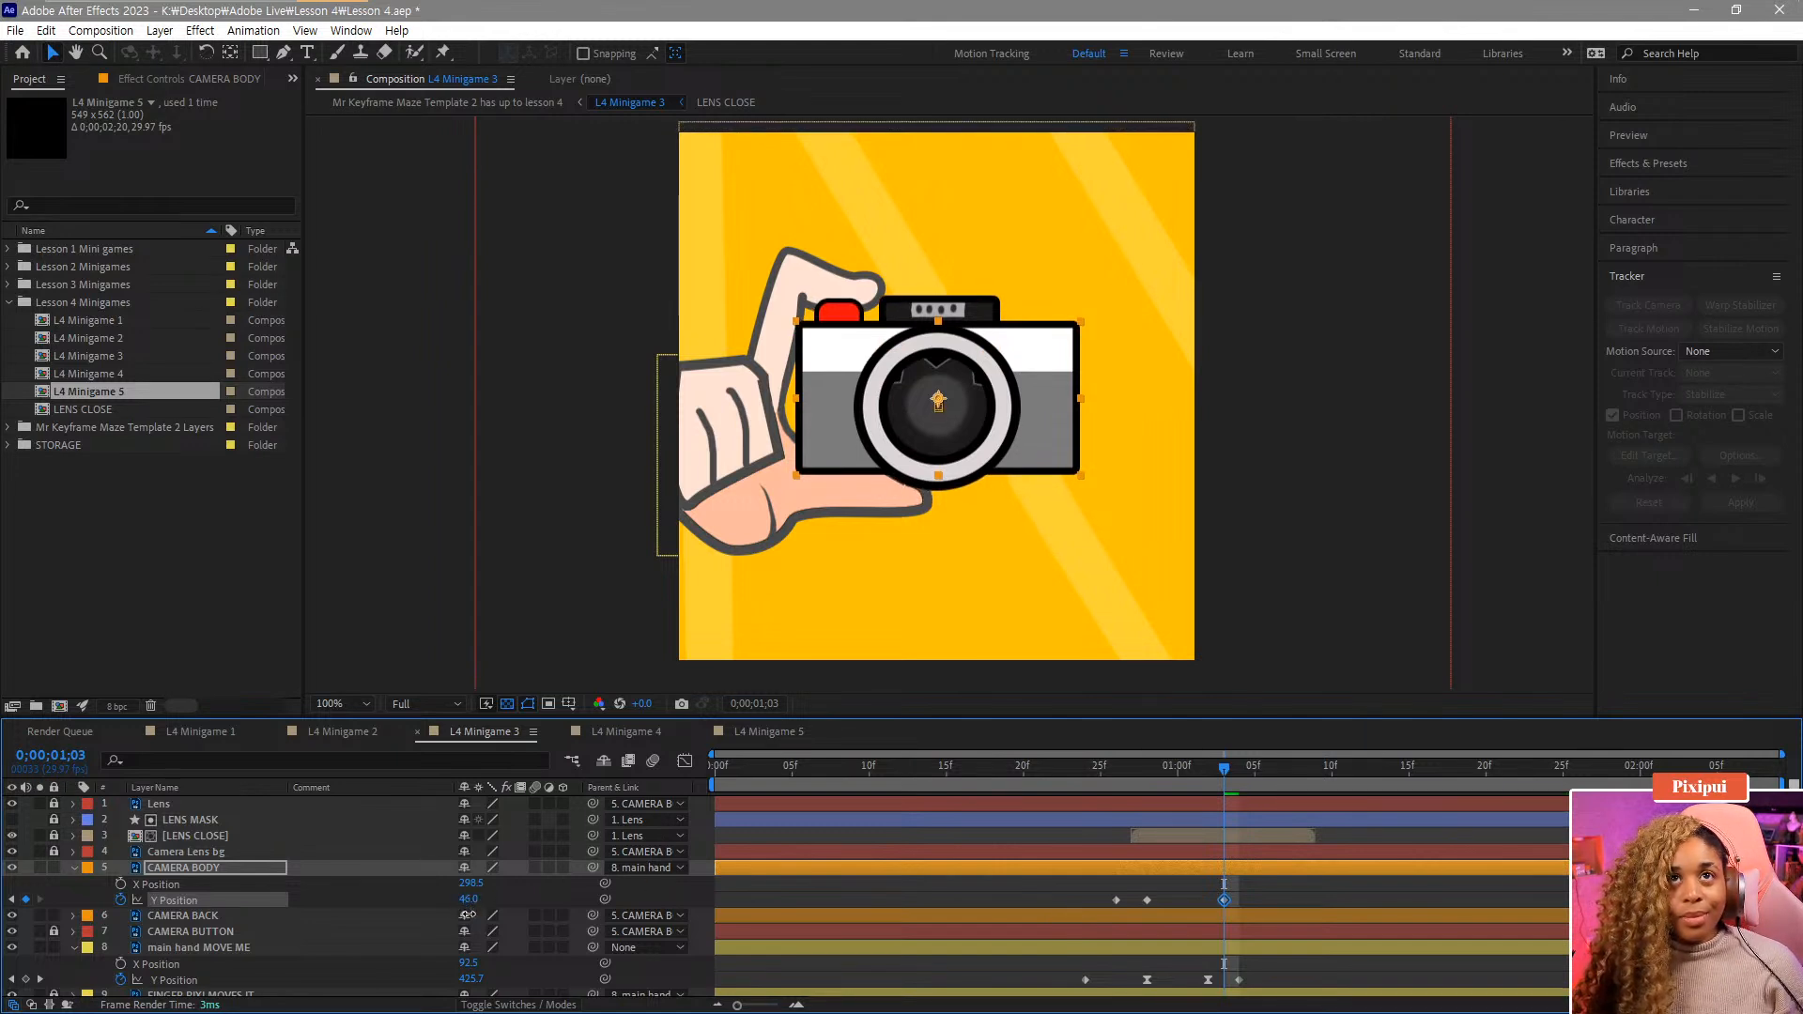
Add a Y Position keyframe of 54 at 1;07 and play back the camera body's bounce.
click(1301, 768)
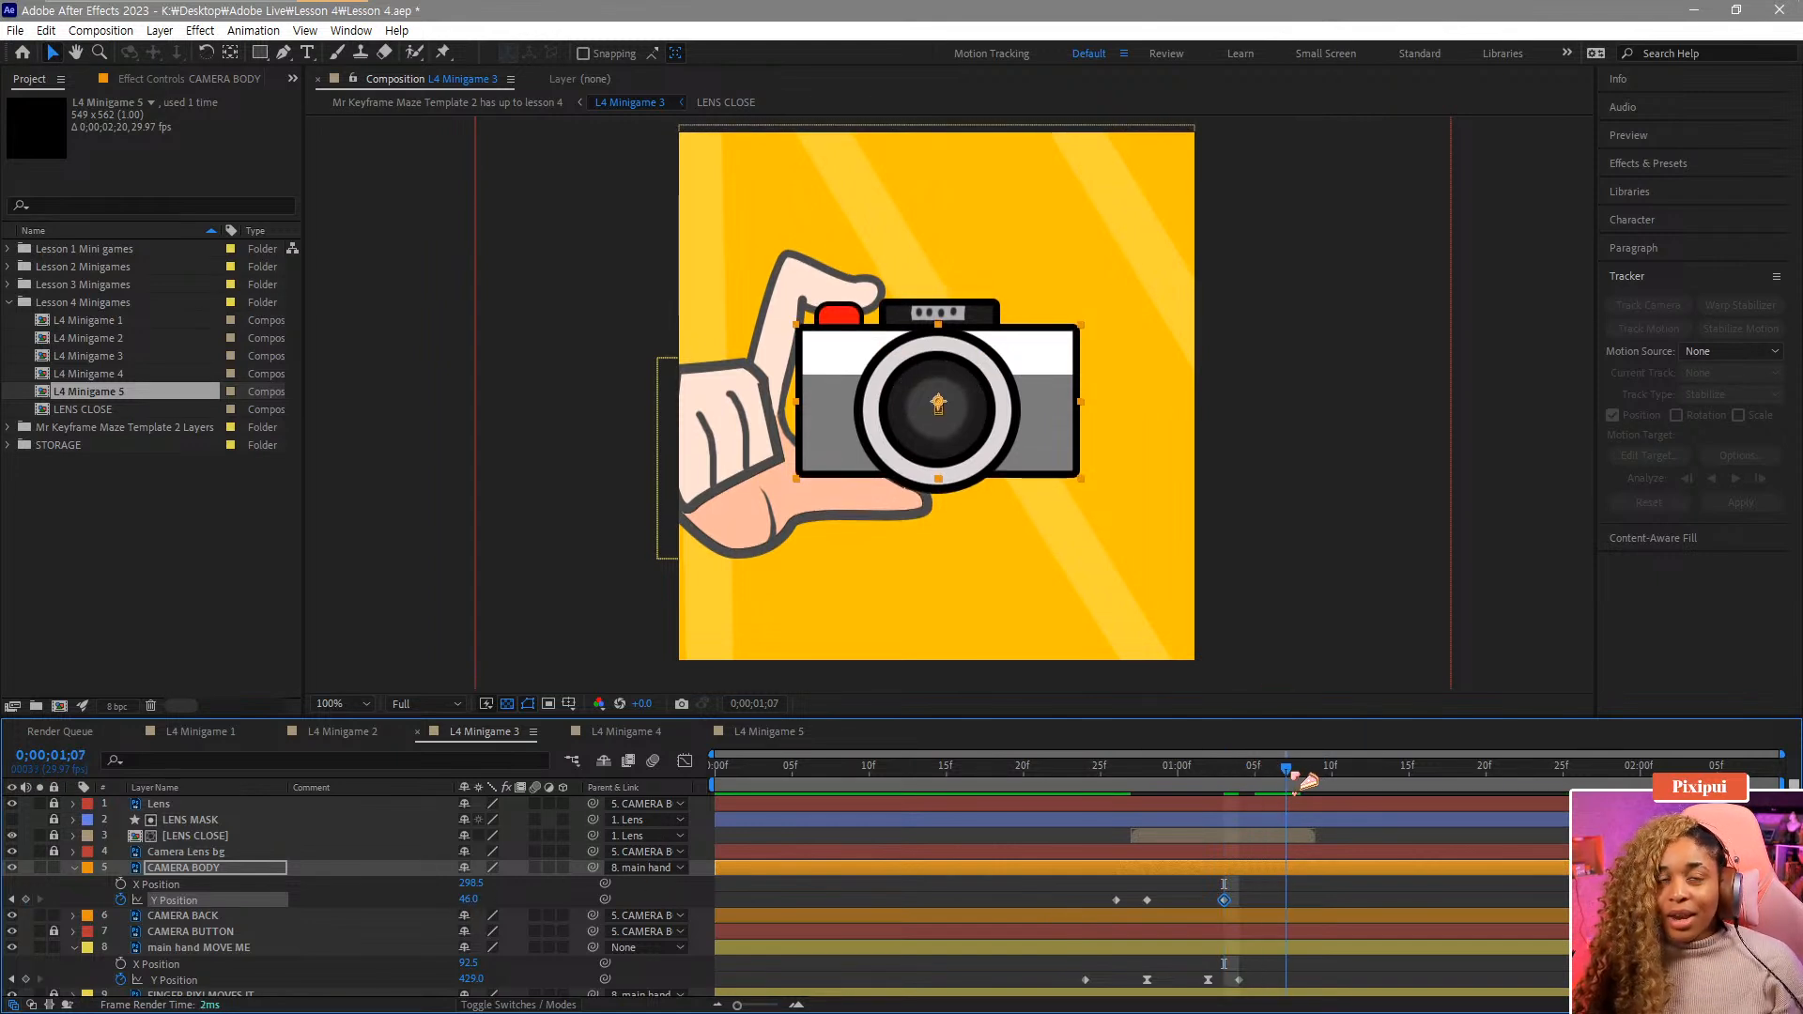
drag(1313, 781, 1087, 812)
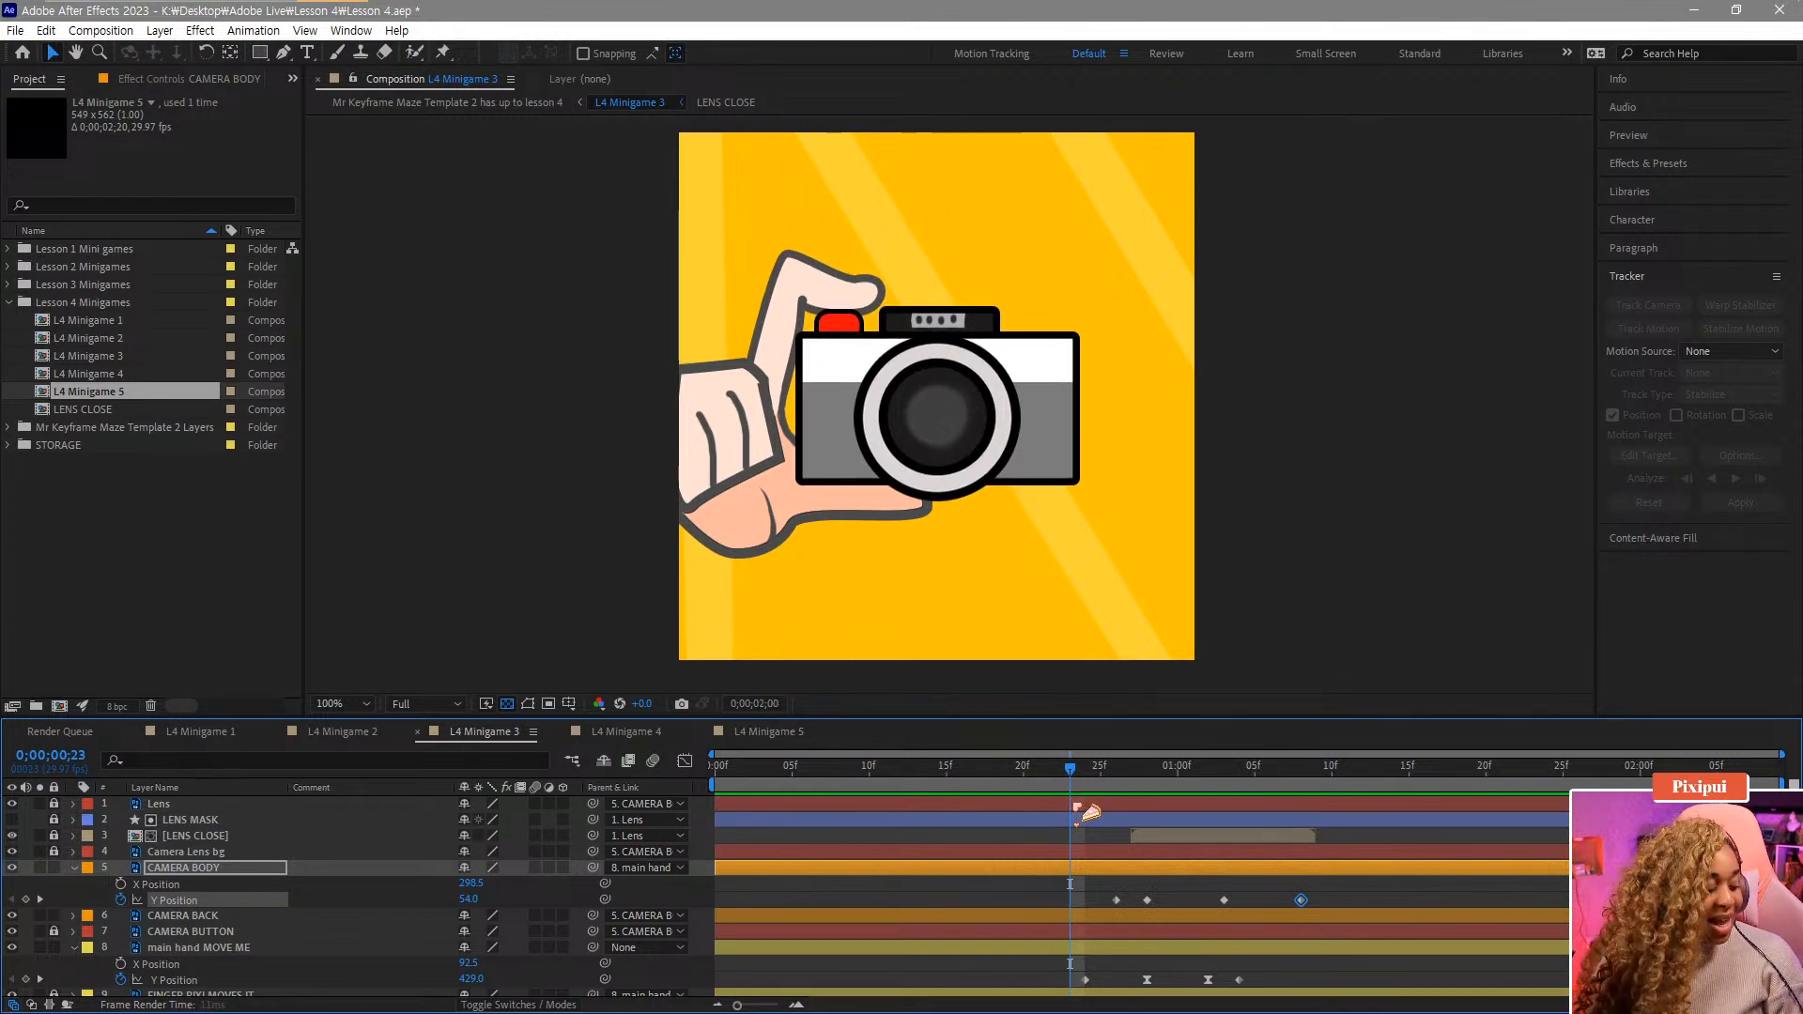
key(space)
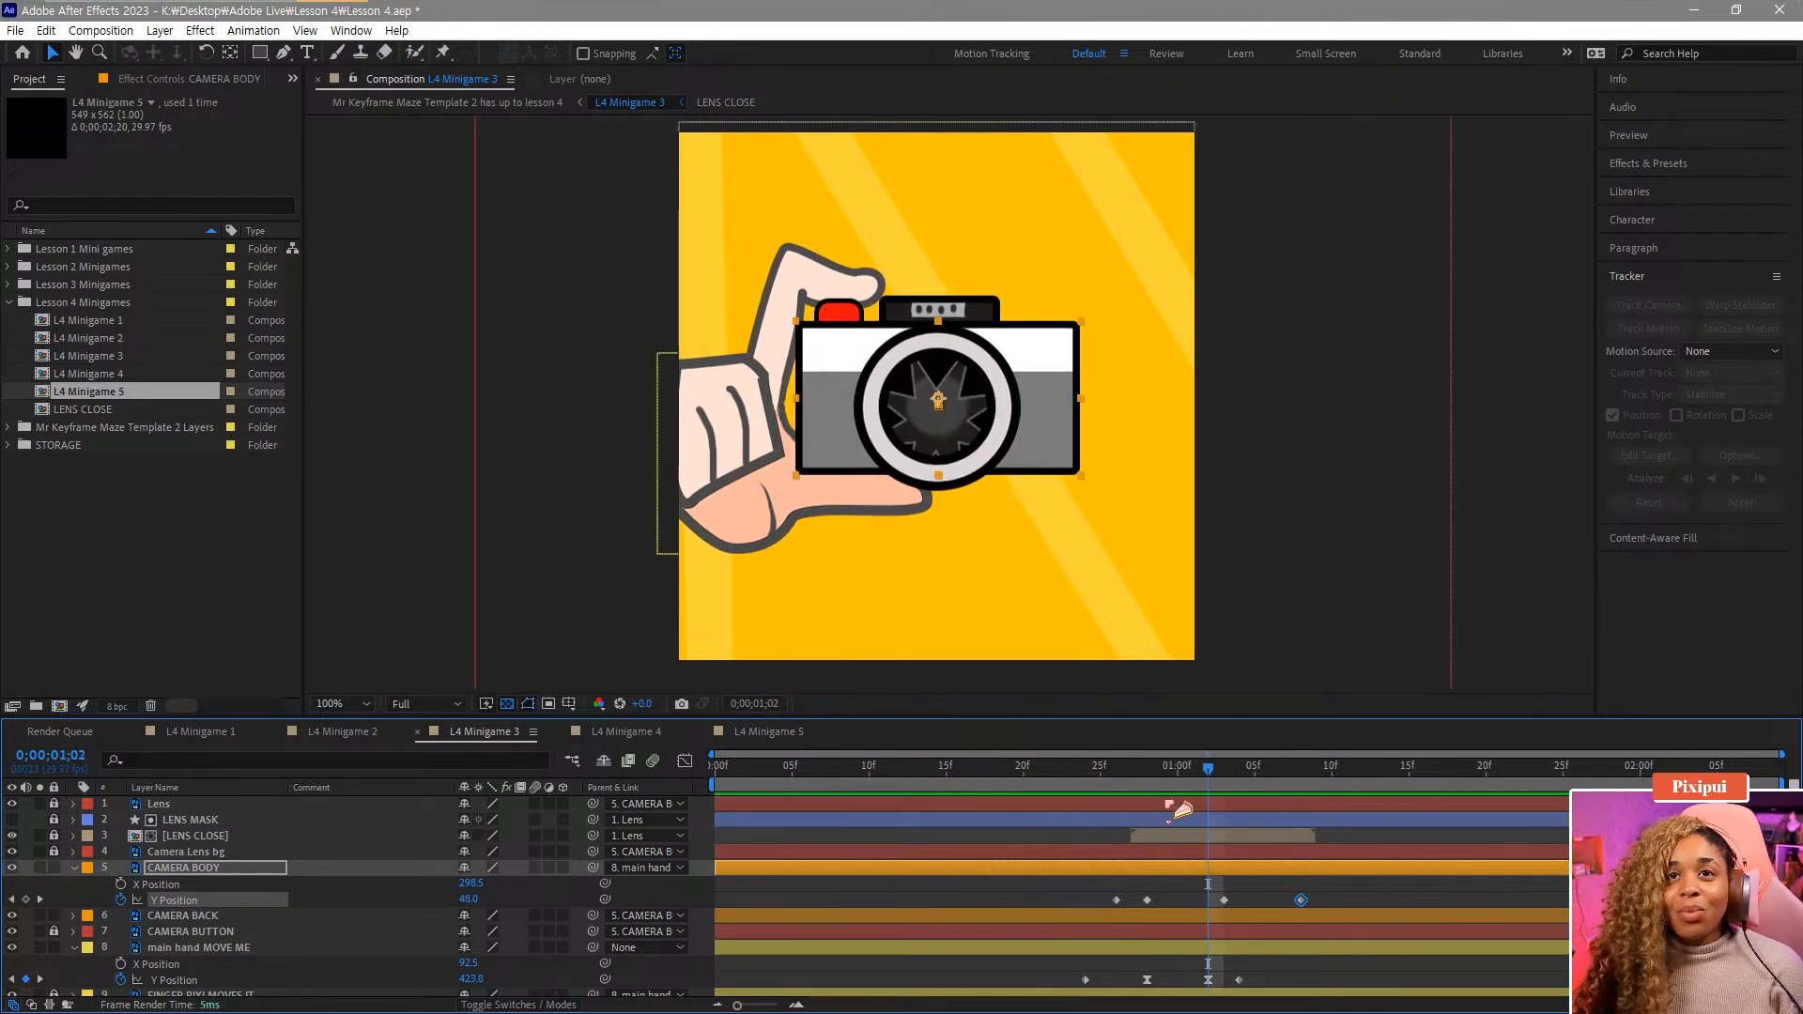
Open the camera body's Y Position curve in the Graph Editor and apply Easy Ease to its peak and dip keyframes.
drag(1165, 789, 1119, 794)
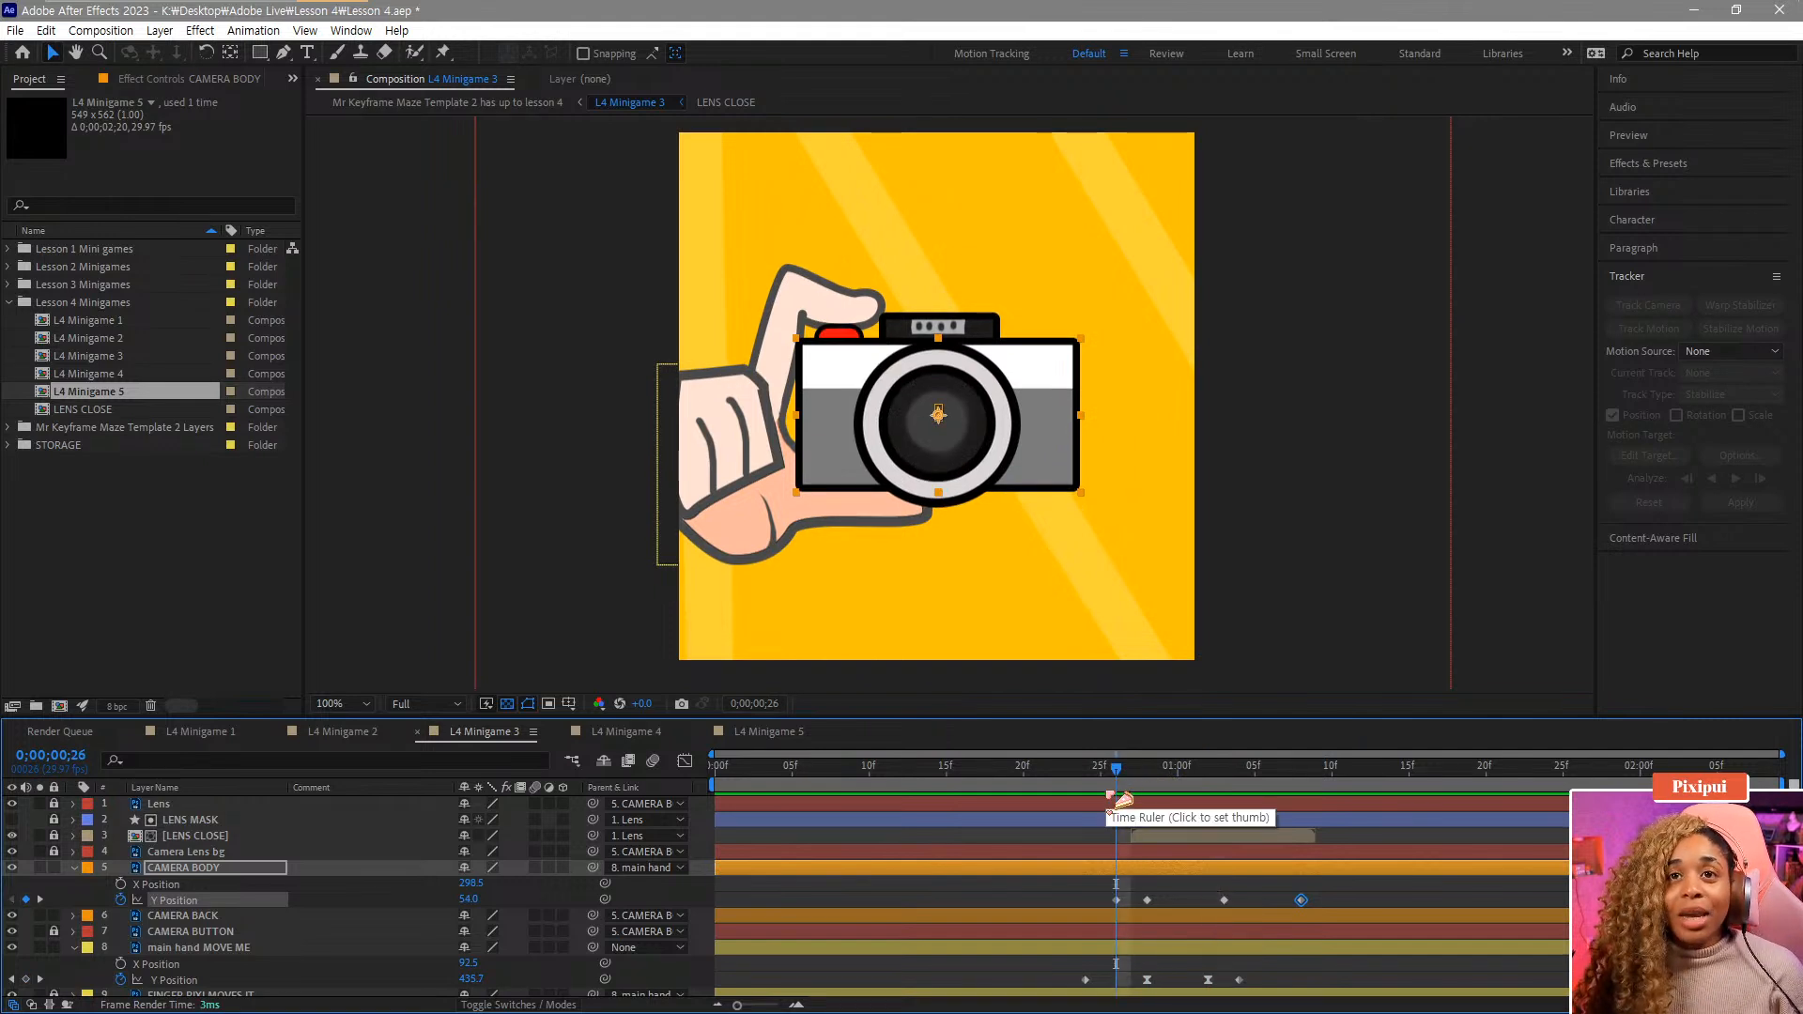
click(1146, 899)
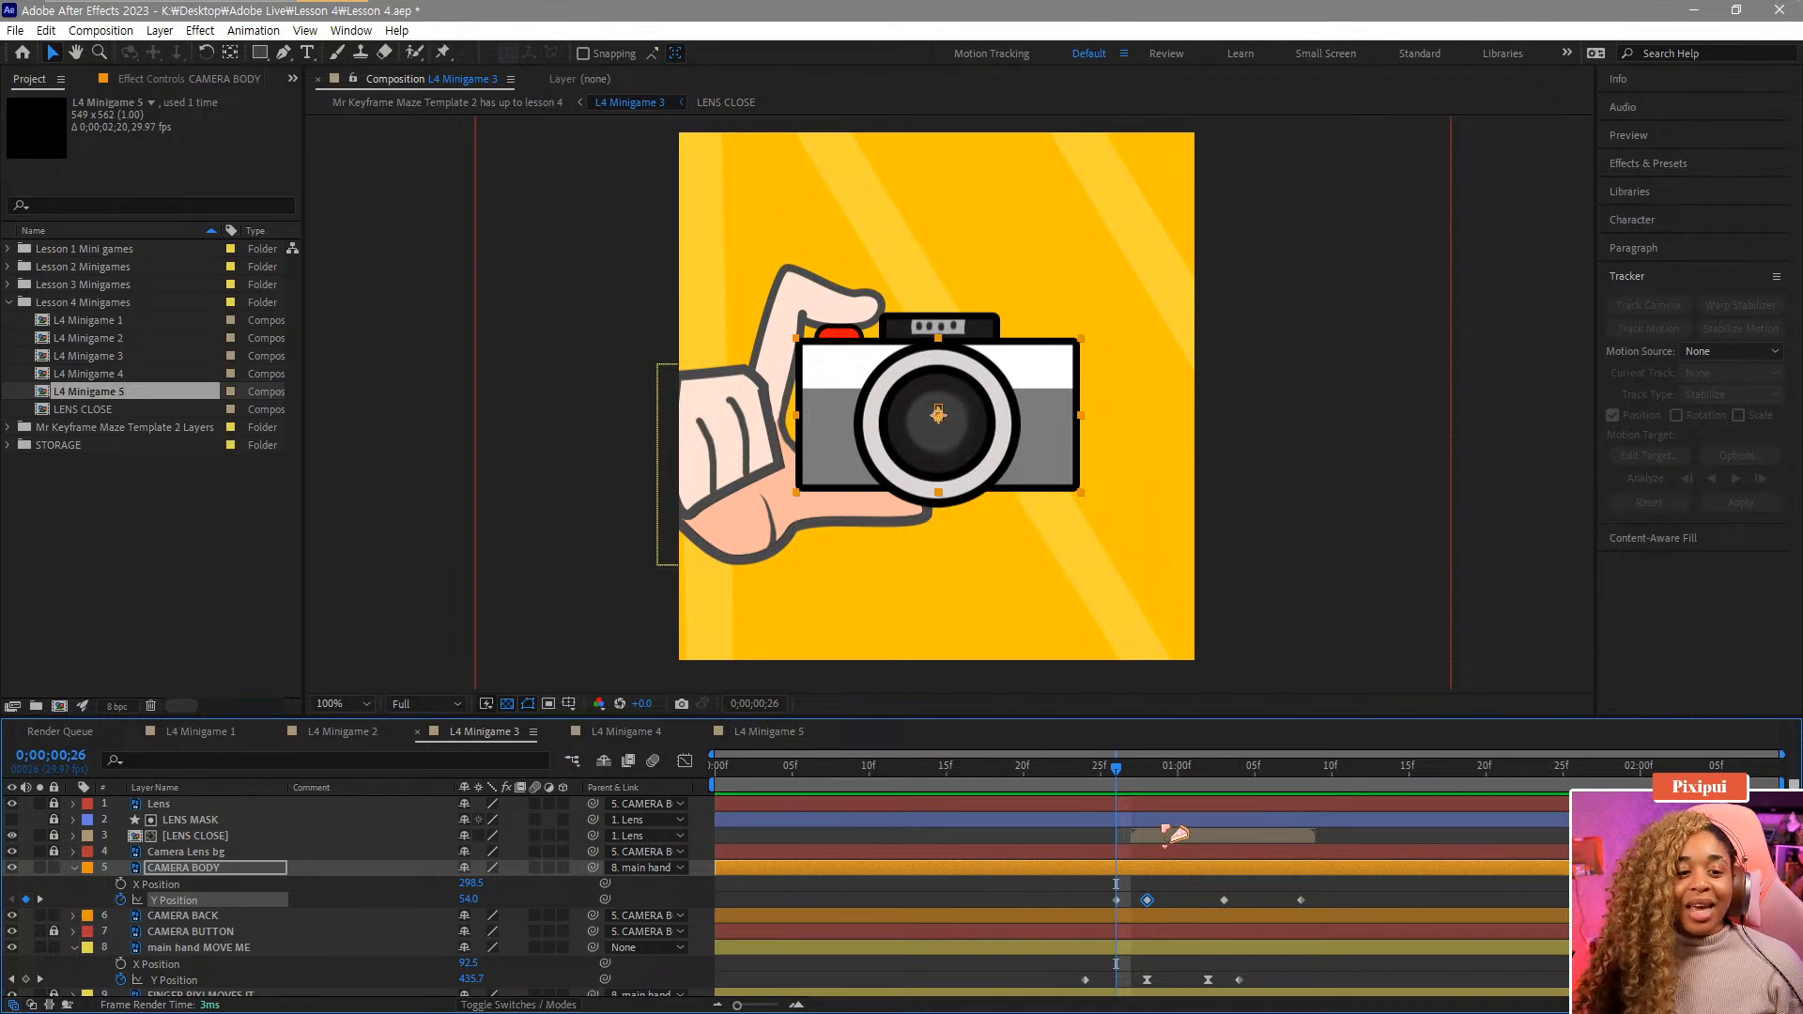
drag(1127, 776, 1115, 812)
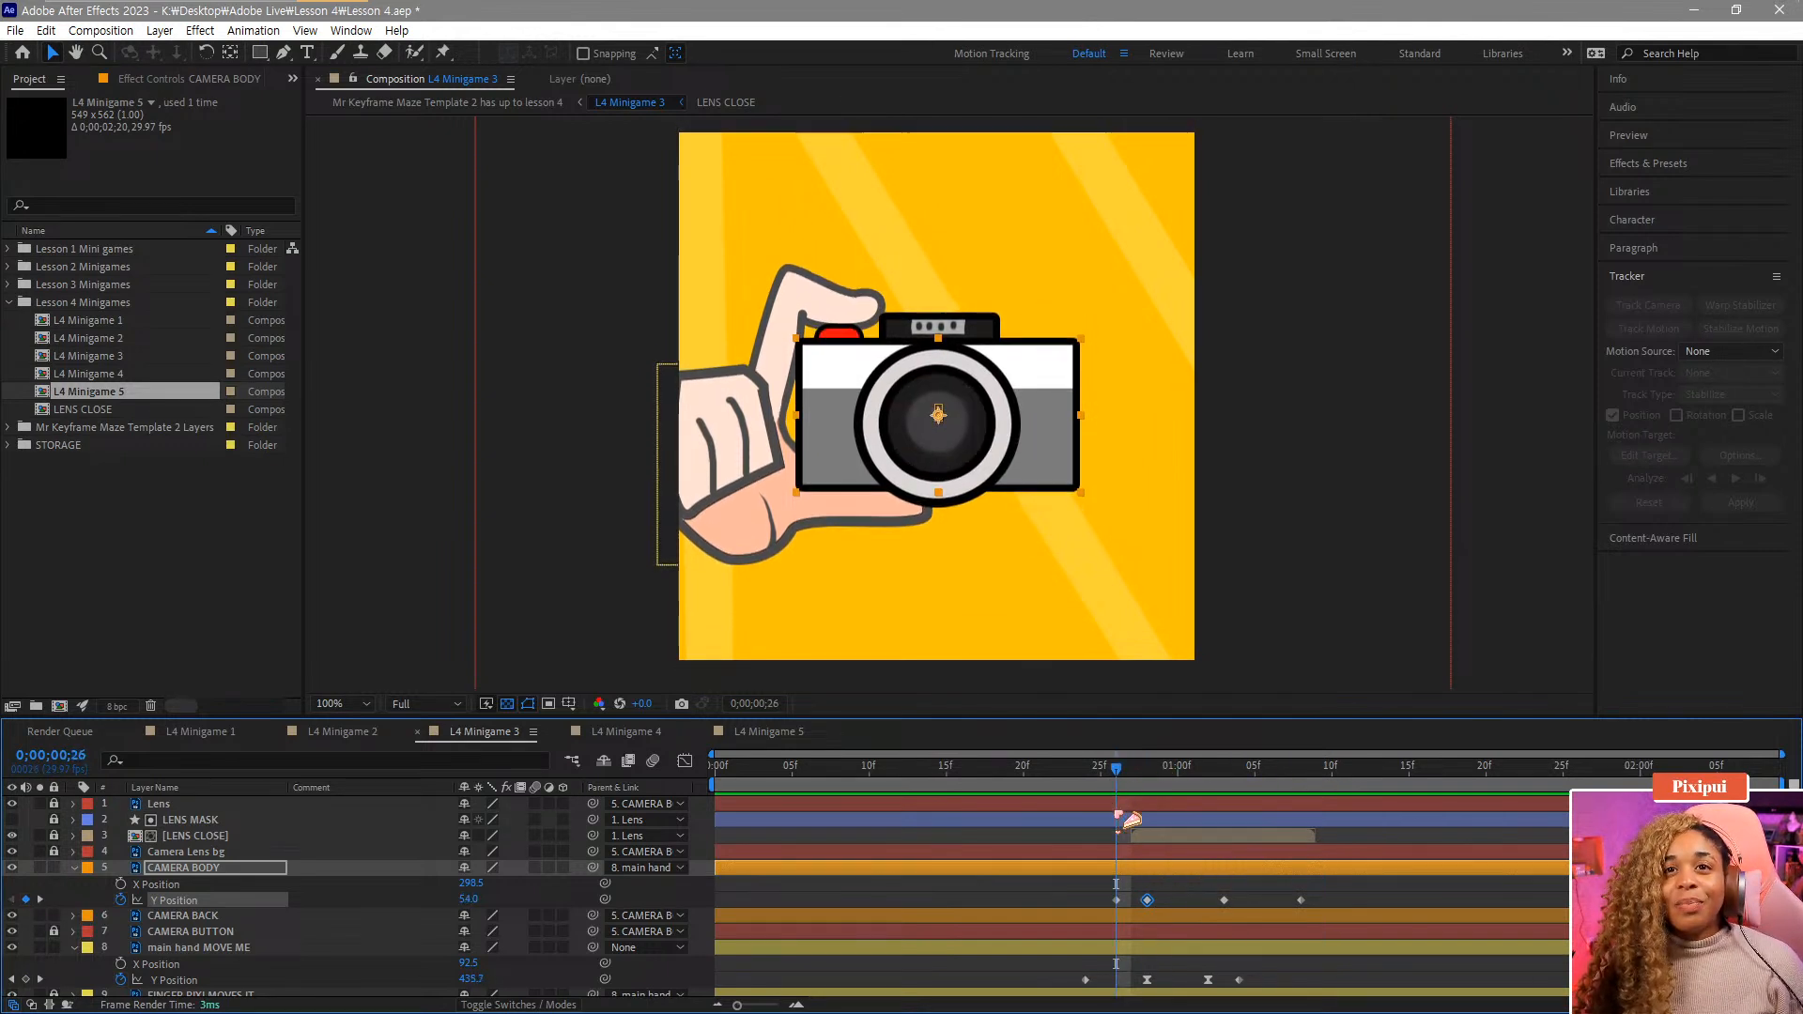
click(1116, 899)
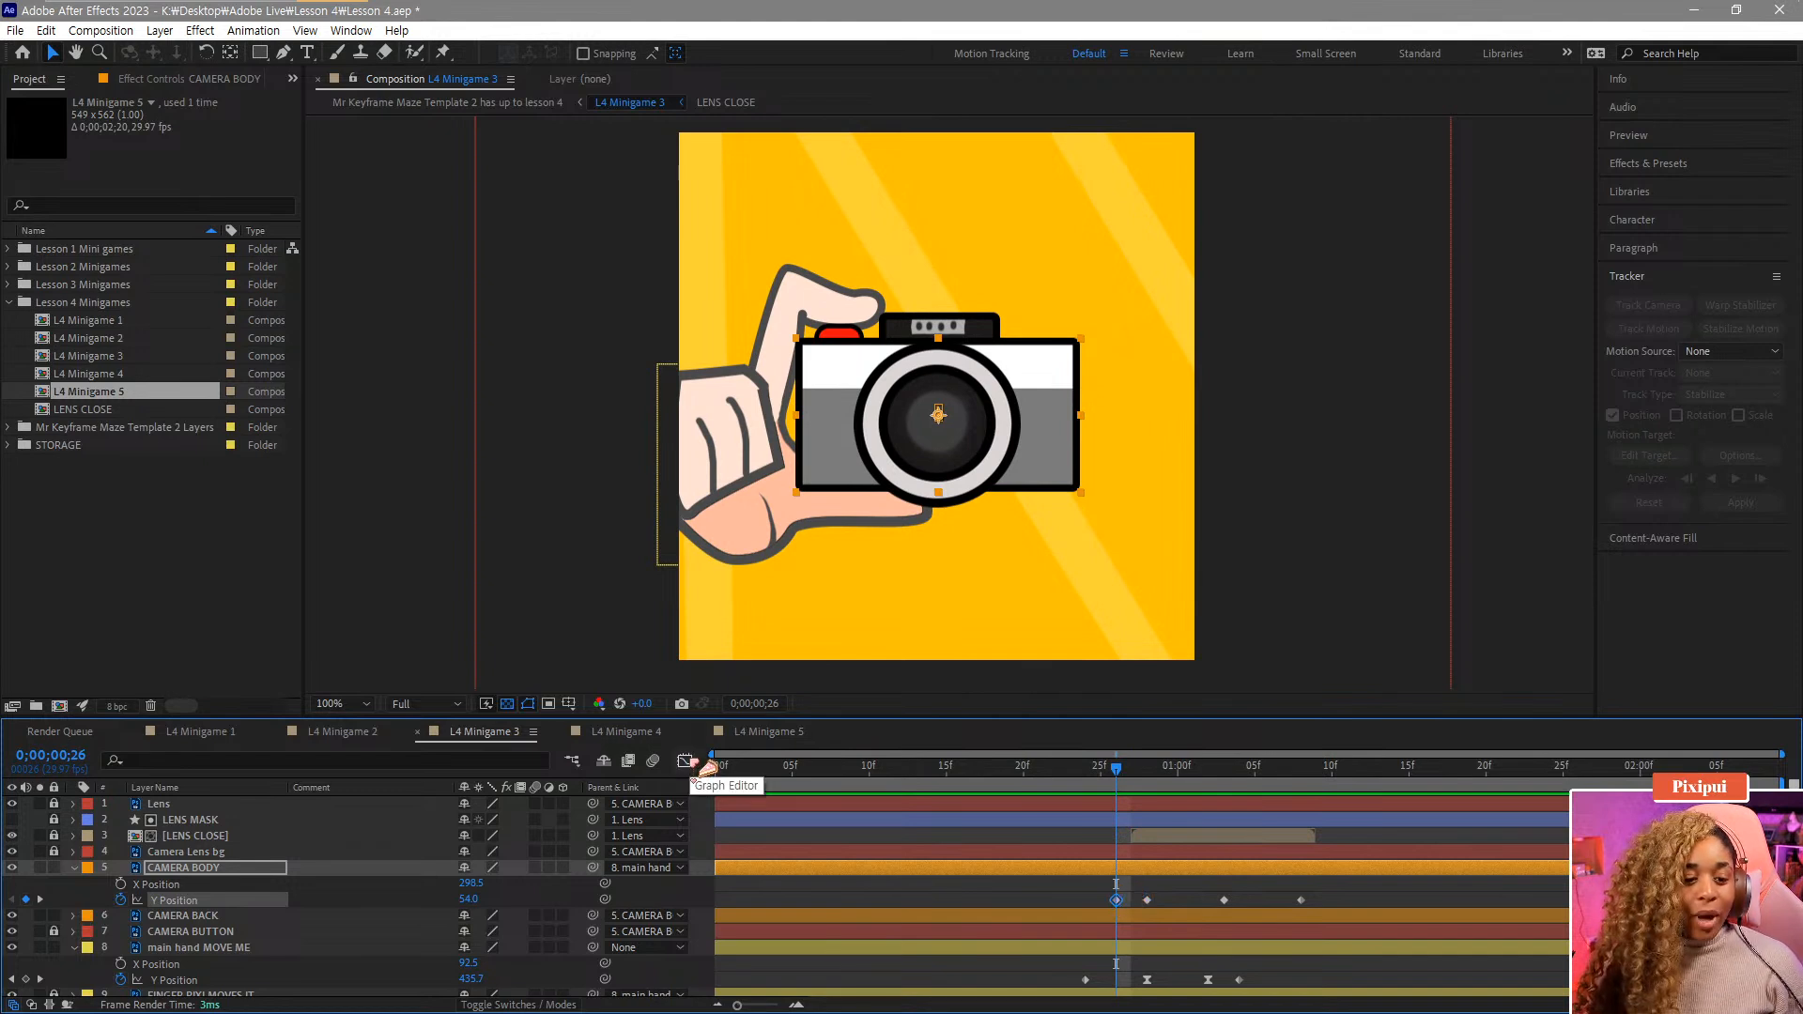
click(686, 761)
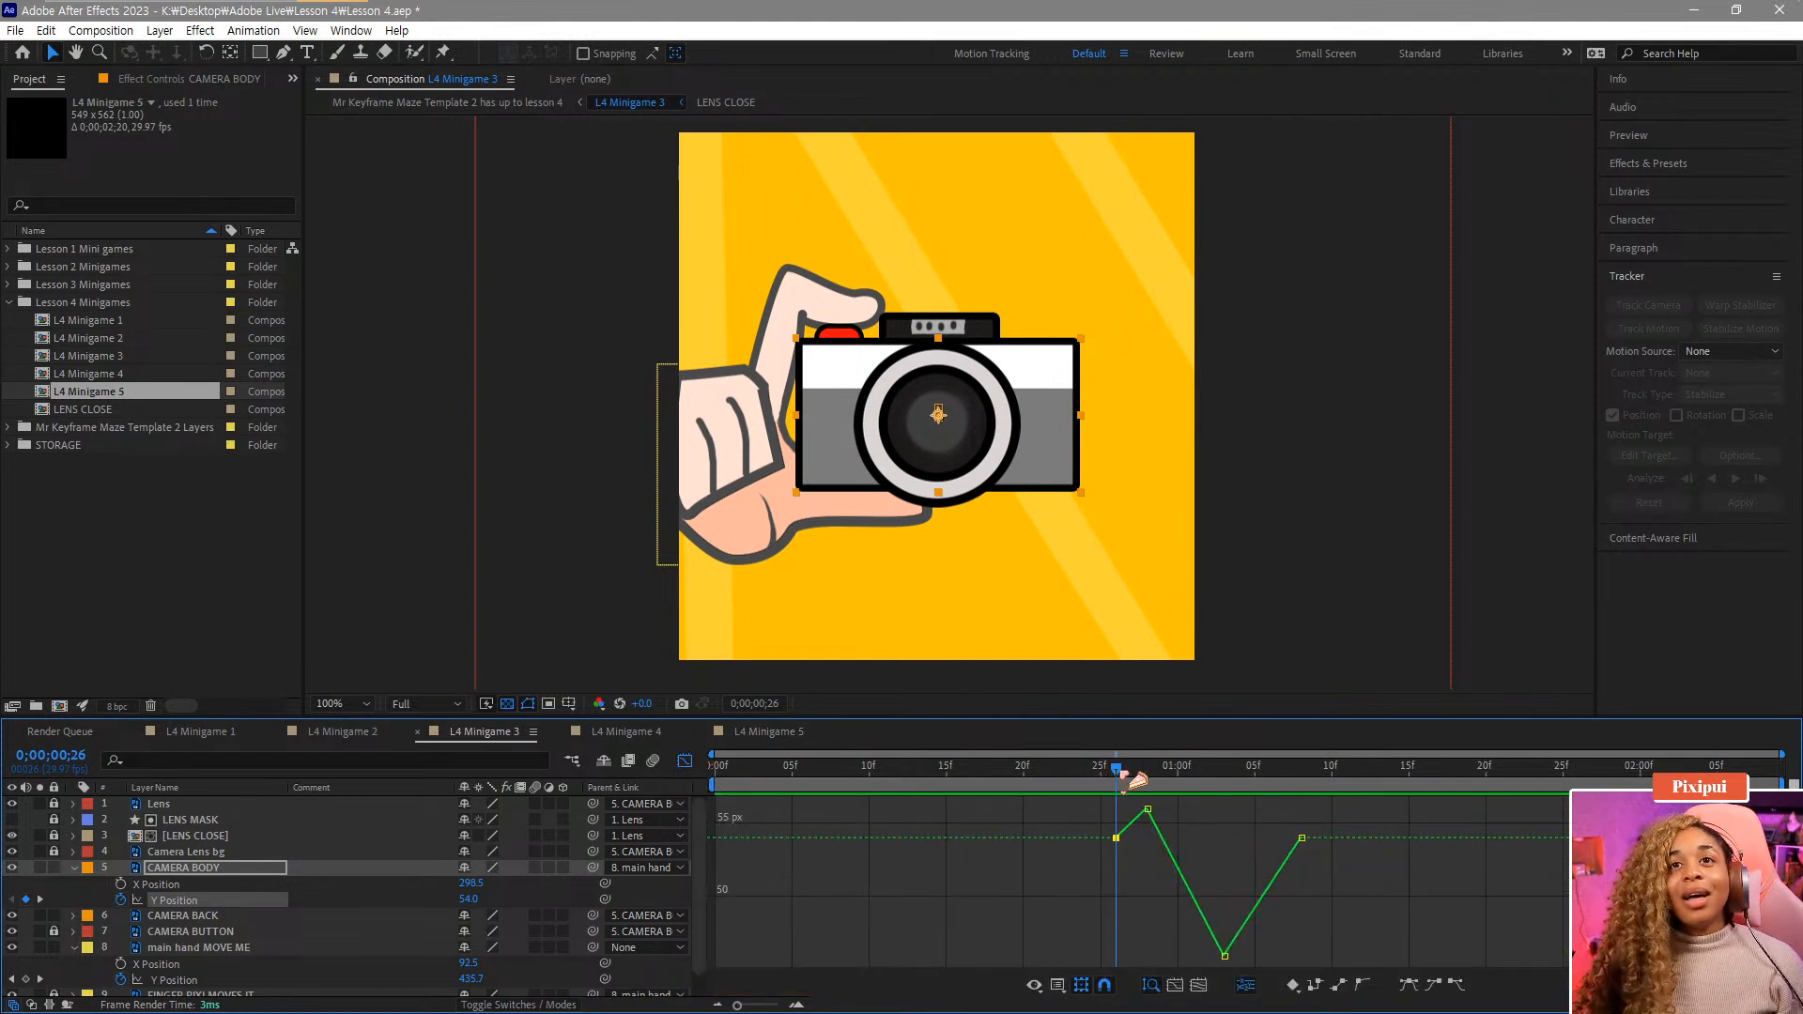
mouse_move(1137, 782)
mouse_down()
mouse_move(1190, 792)
mouse_move(1148, 792)
mouse_move(1185, 791)
mouse_move(1162, 791)
mouse_up()
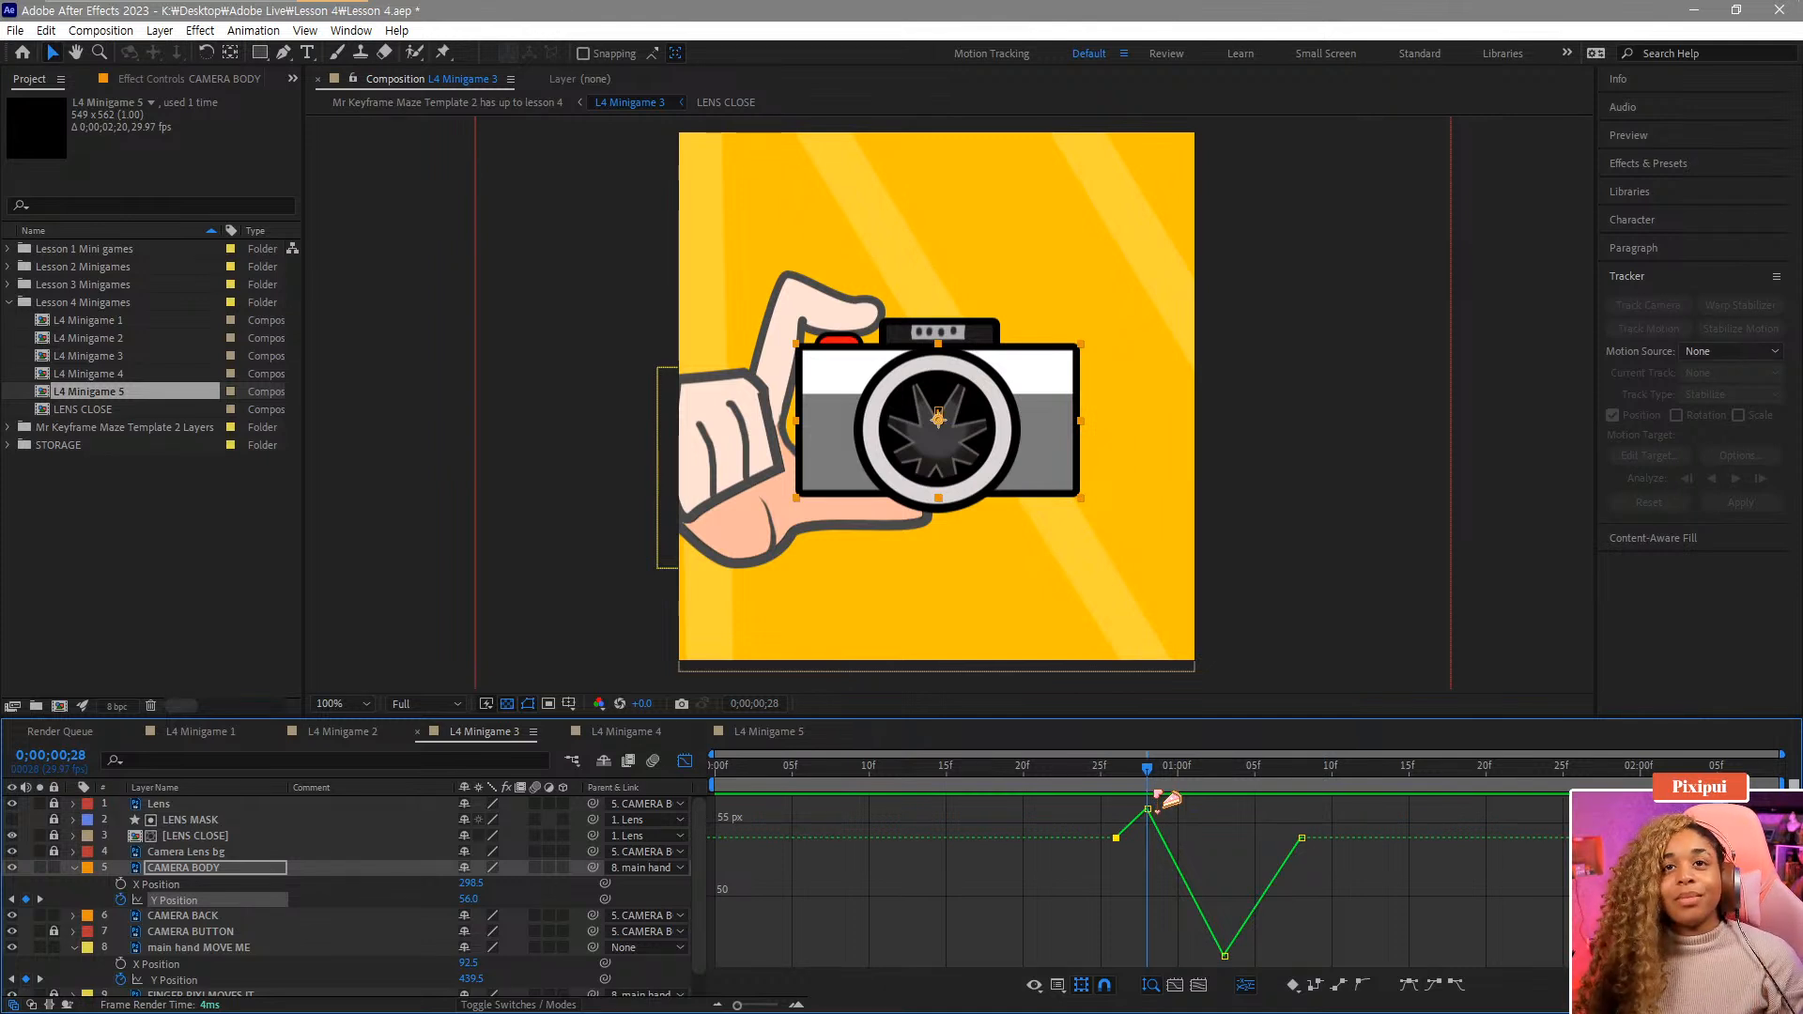
drag(1139, 765, 1186, 804)
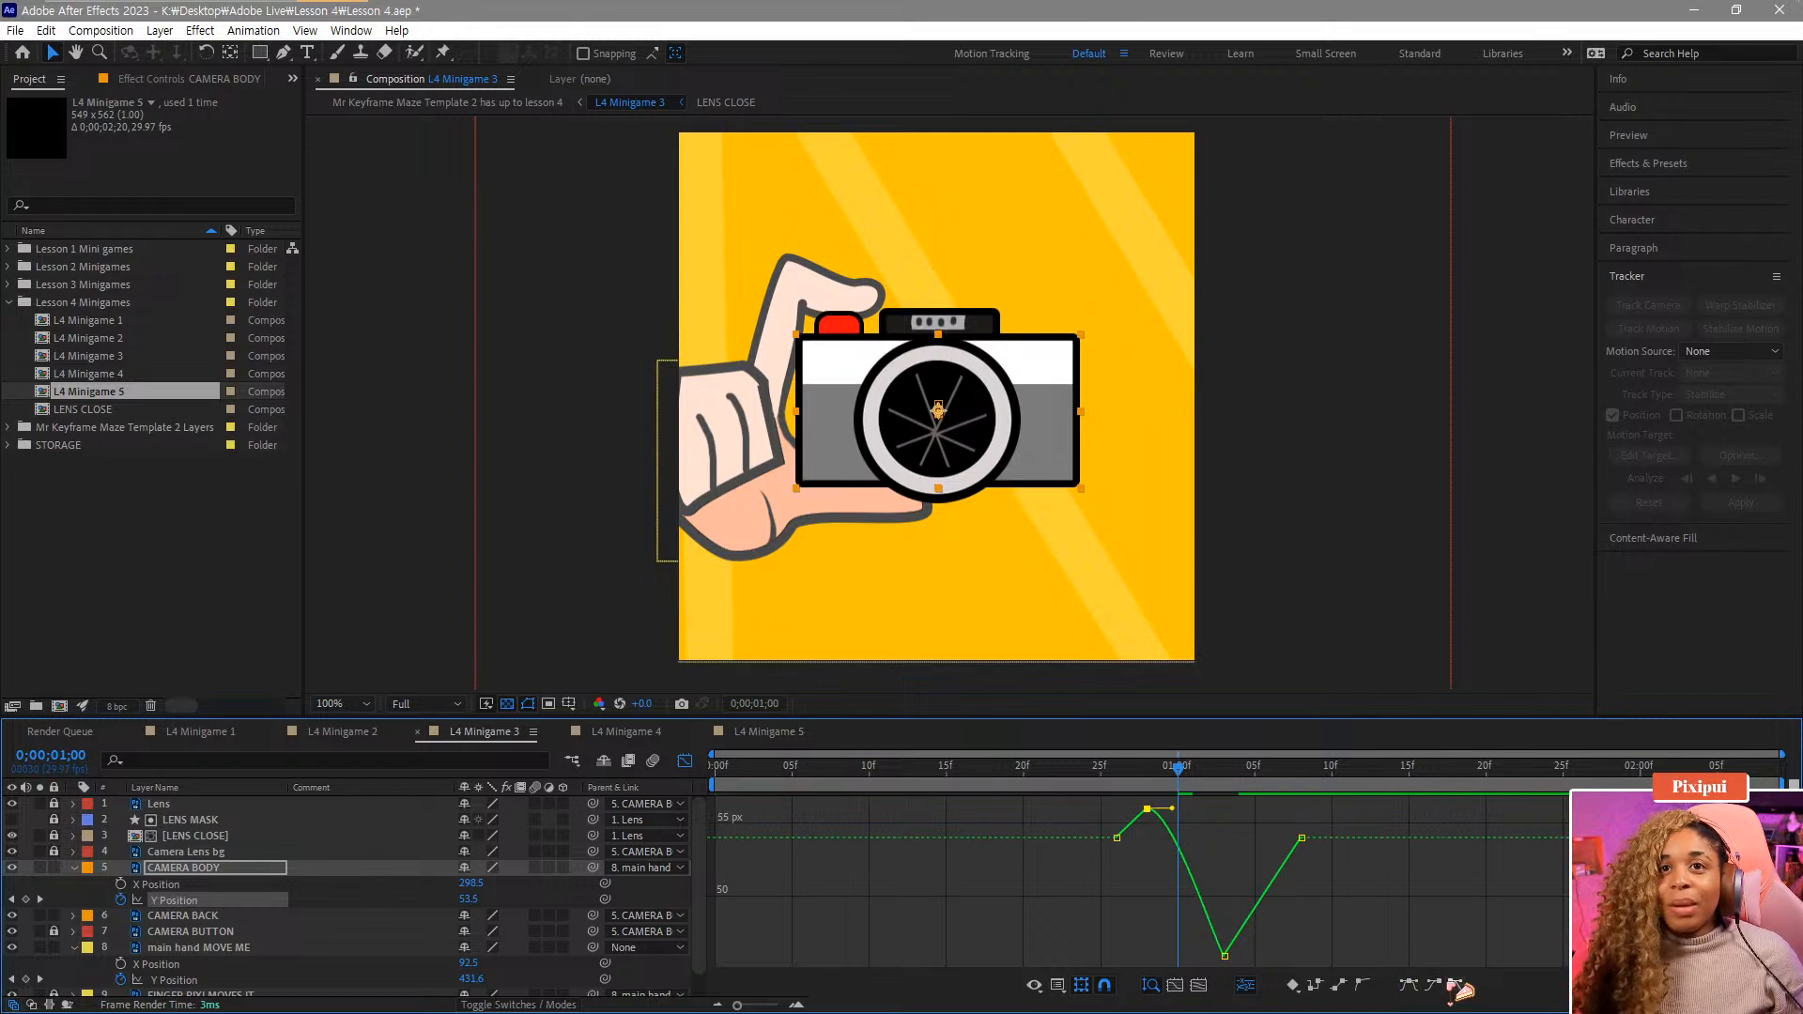
drag(1179, 787, 1242, 796)
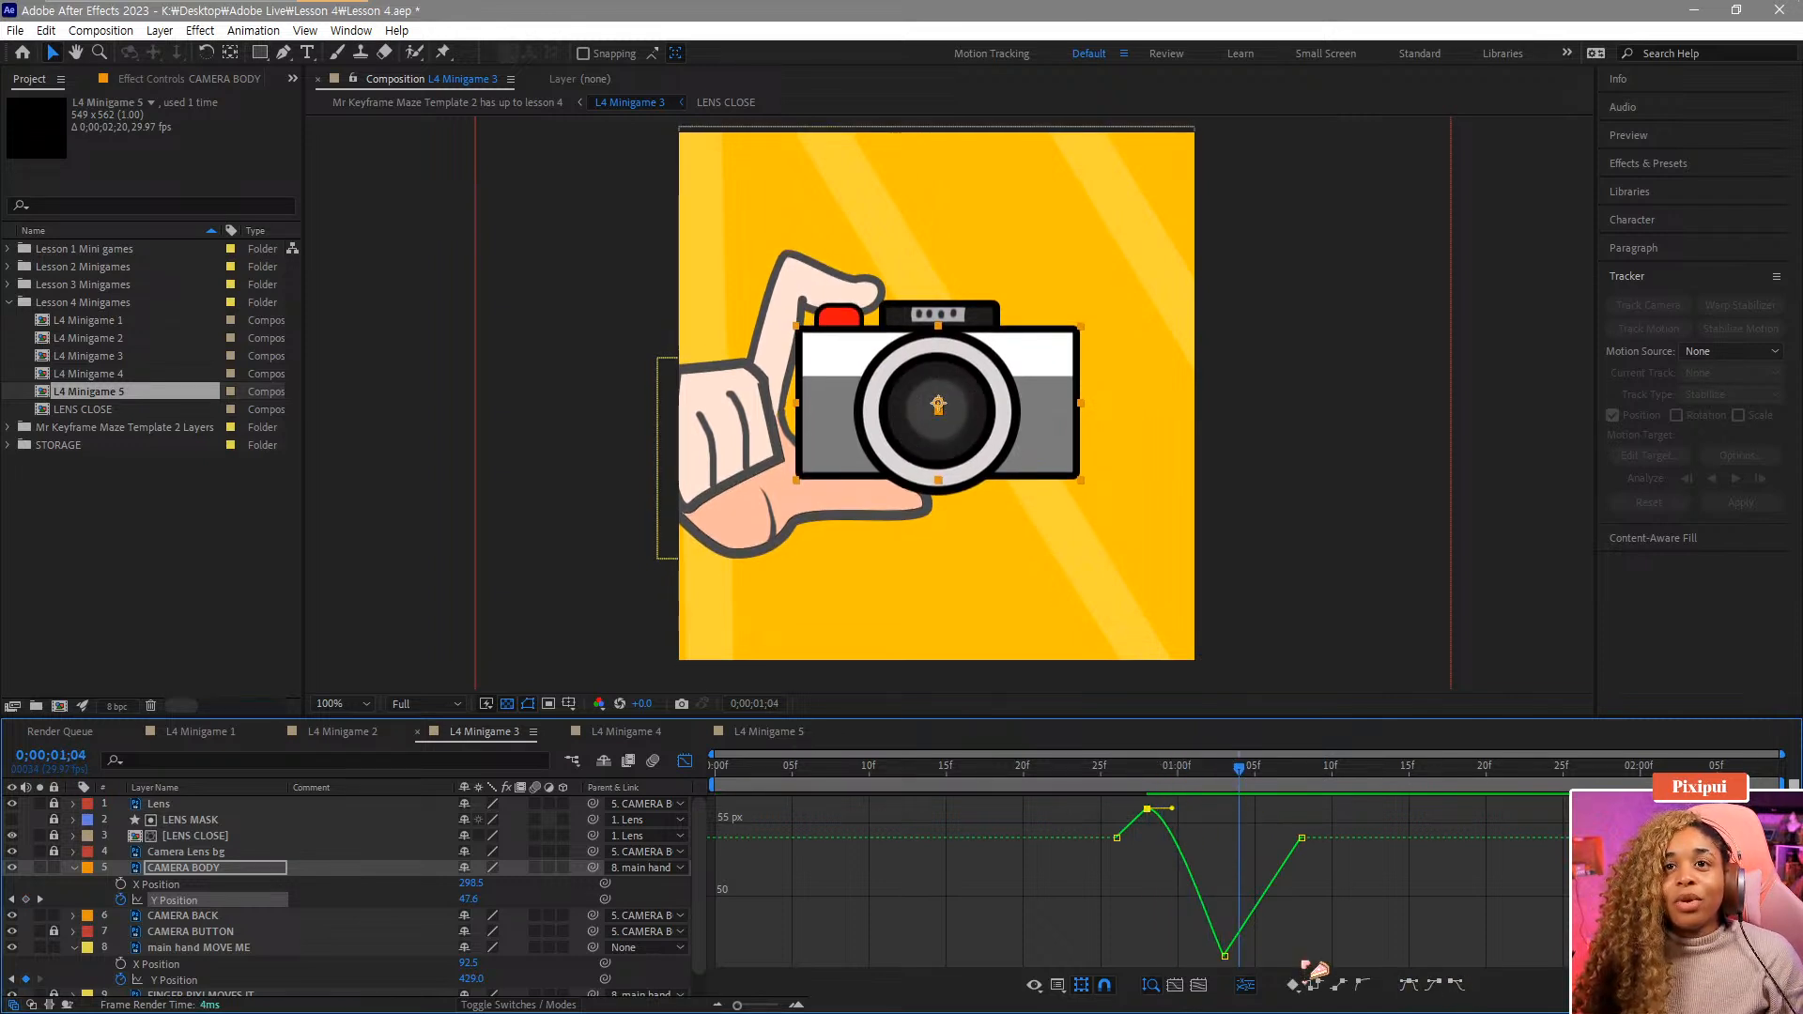
click(1224, 956)
click(1434, 986)
click(1454, 988)
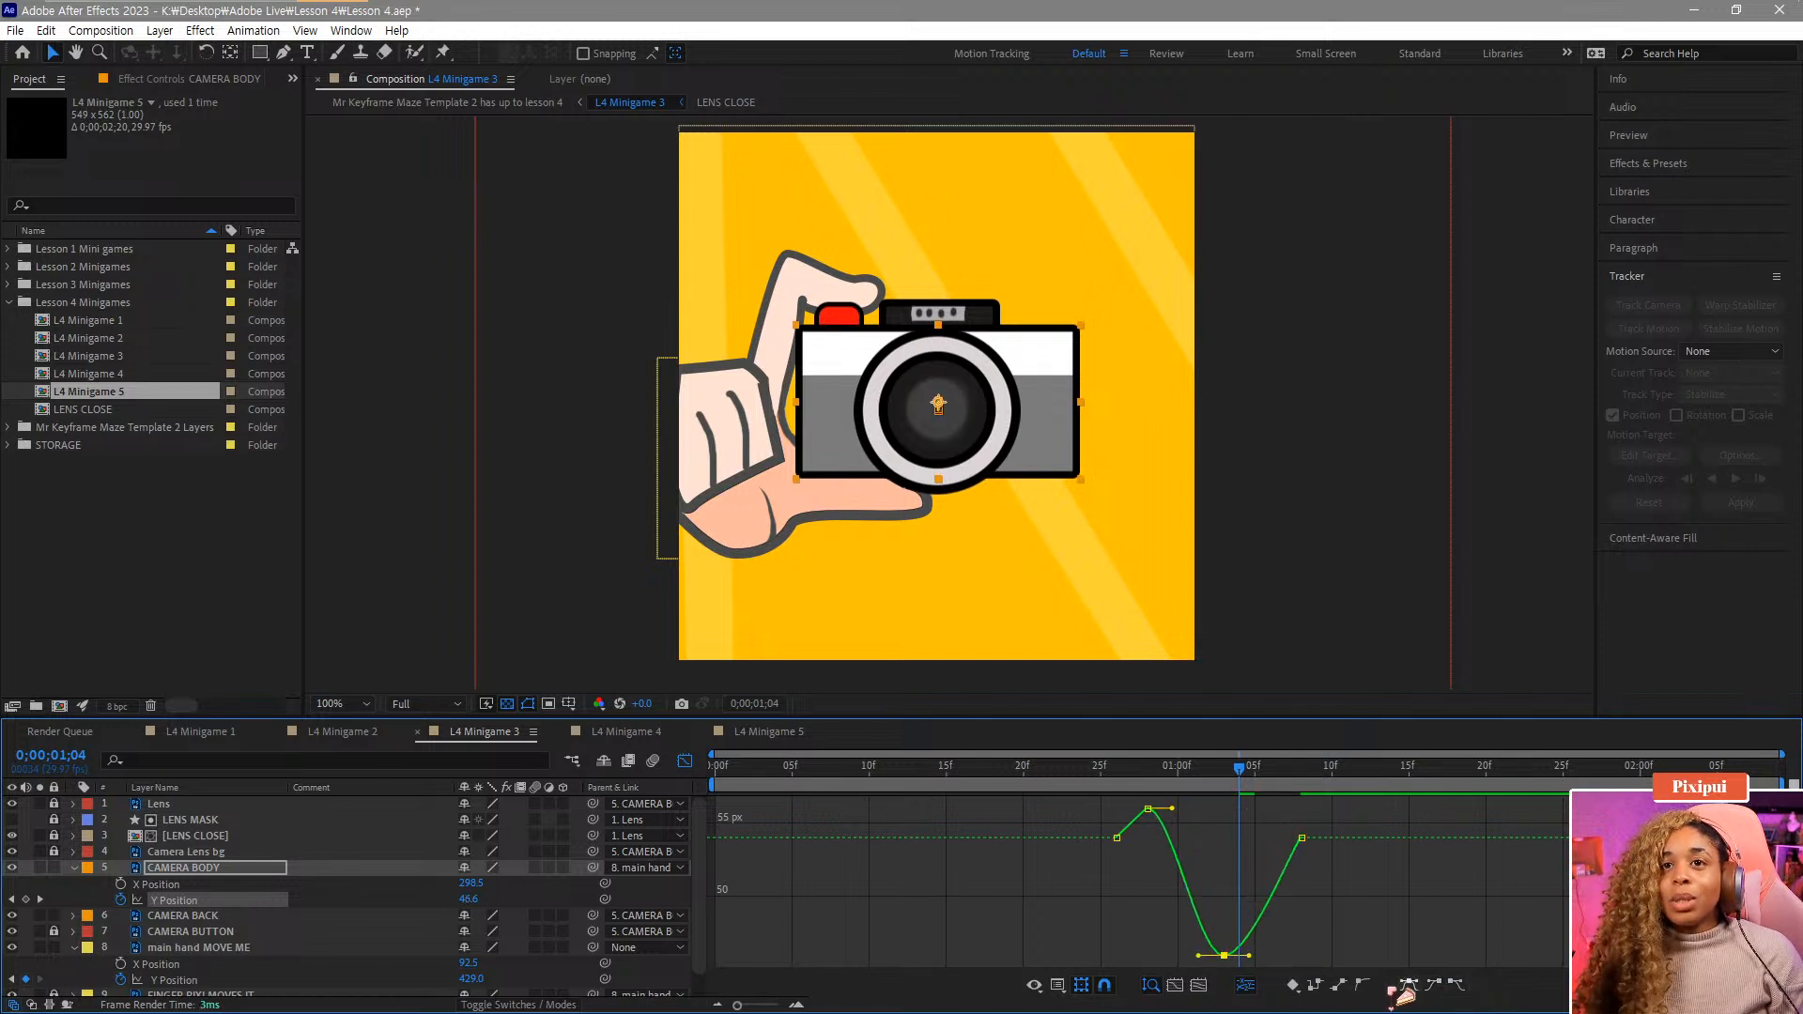
Refine the camera body's Y Position curve by adjusting the dip keyframe's bezier handles and easing the final keyframe.
drag(1249, 956, 1272, 955)
click(1270, 780)
click(1301, 779)
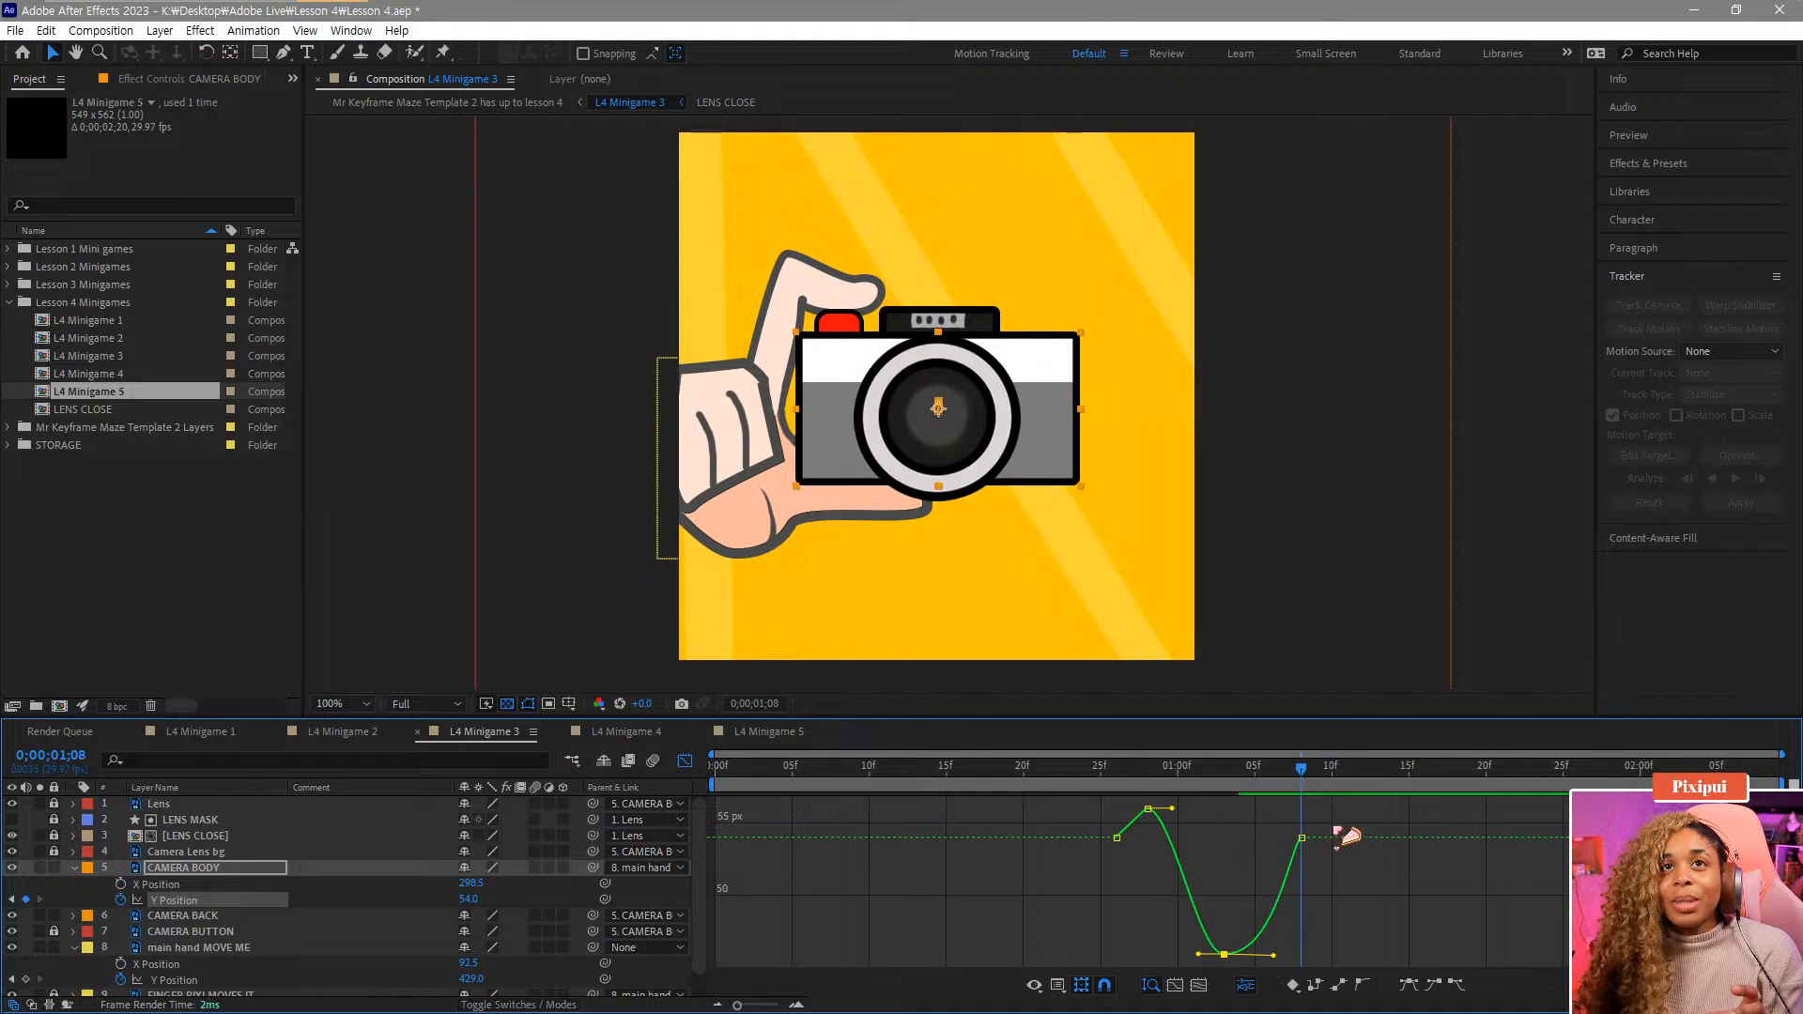
click(1302, 837)
click(1434, 986)
click(1224, 954)
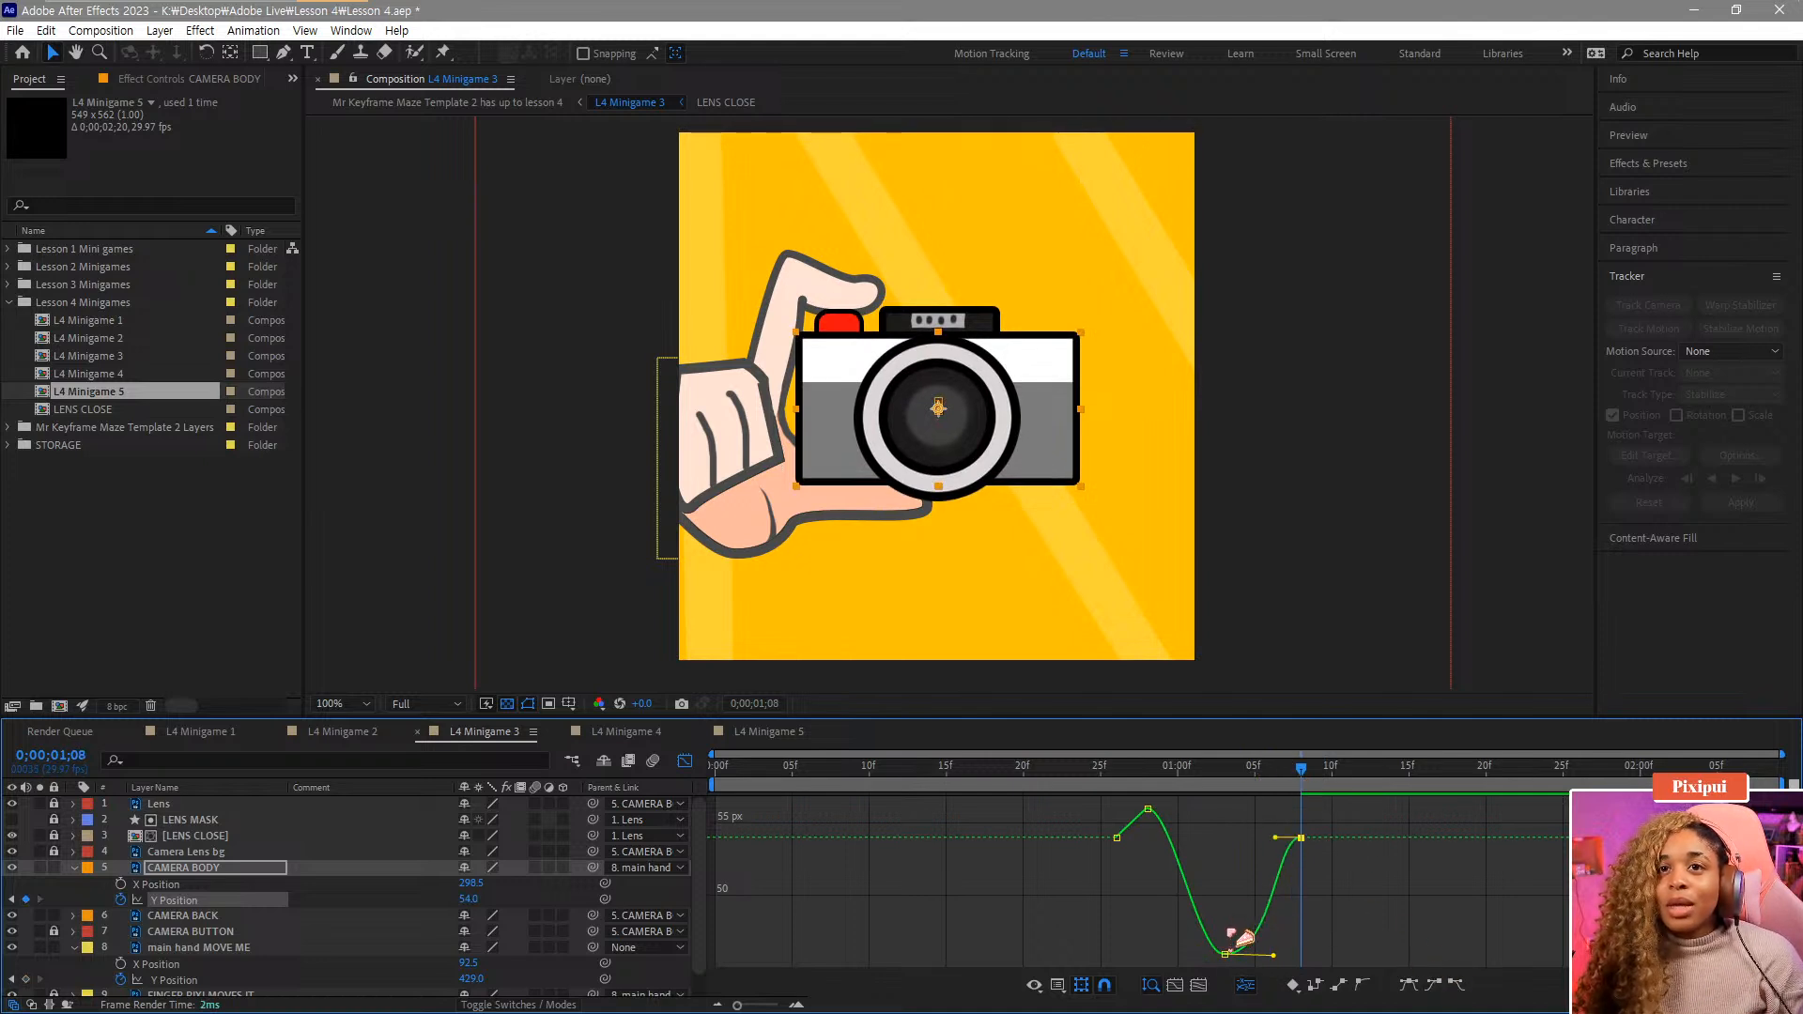
drag(1198, 955, 1211, 955)
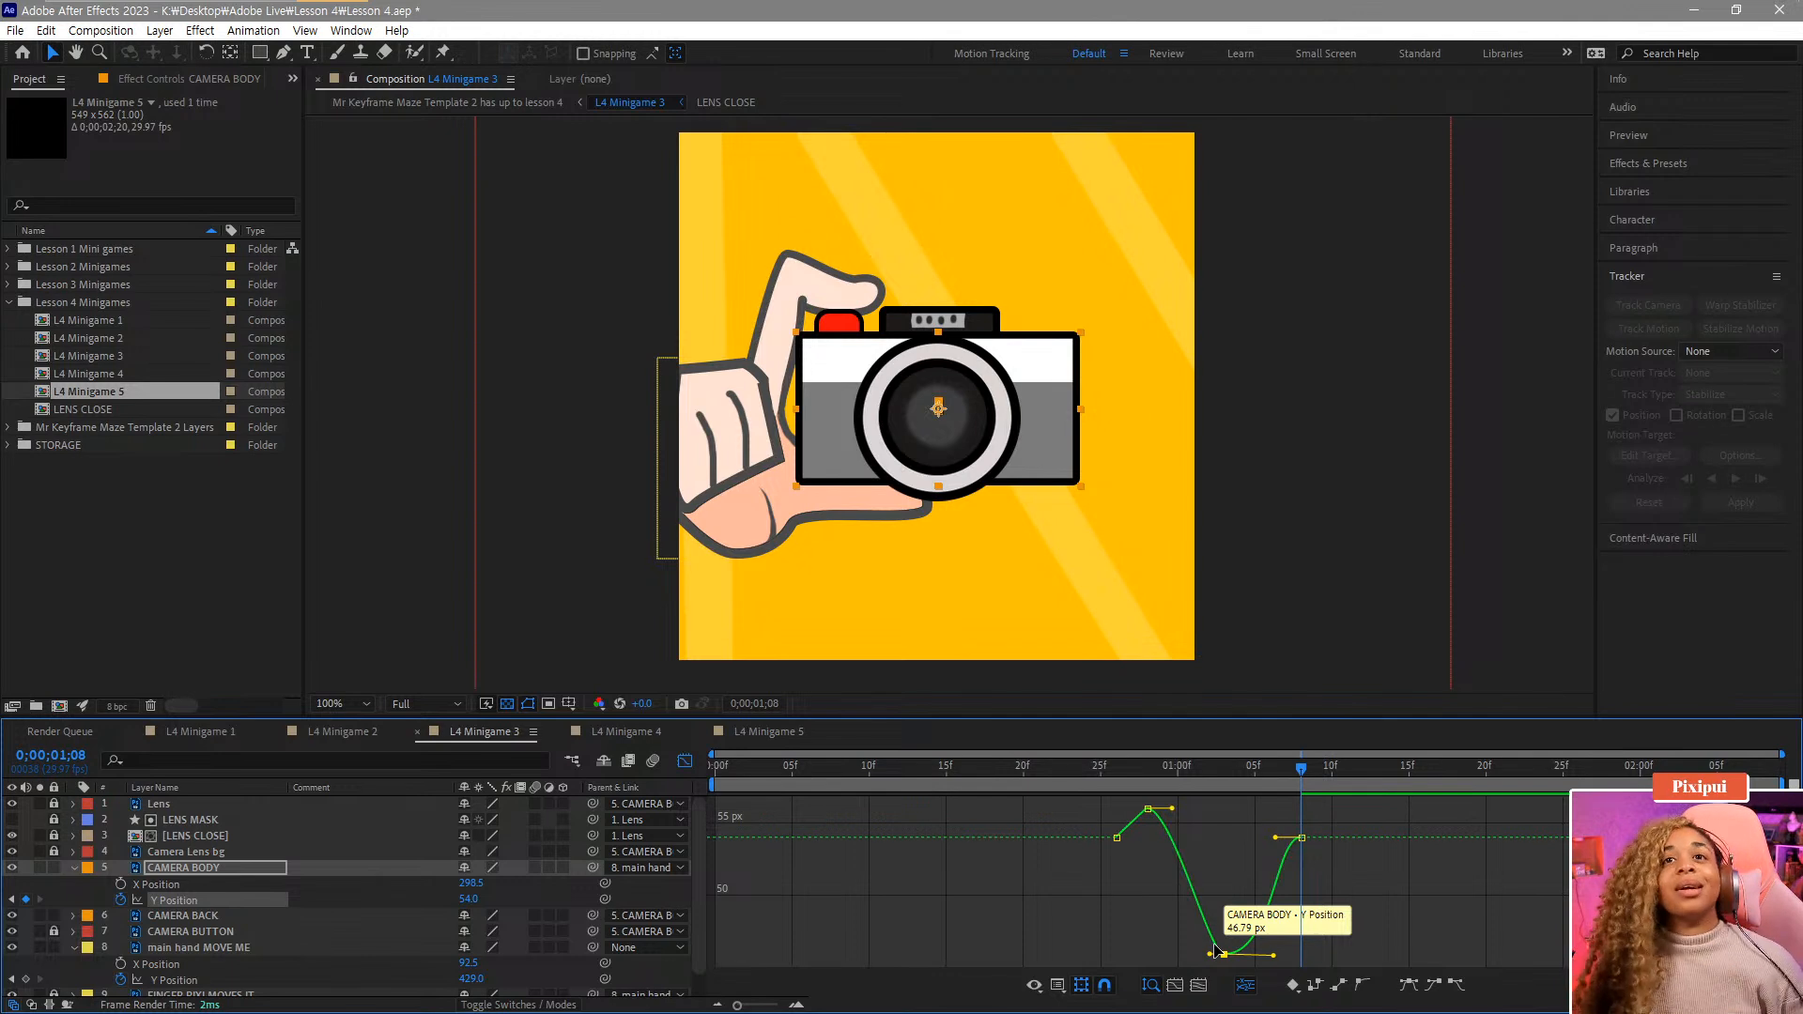
drag(1169, 772, 1126, 776)
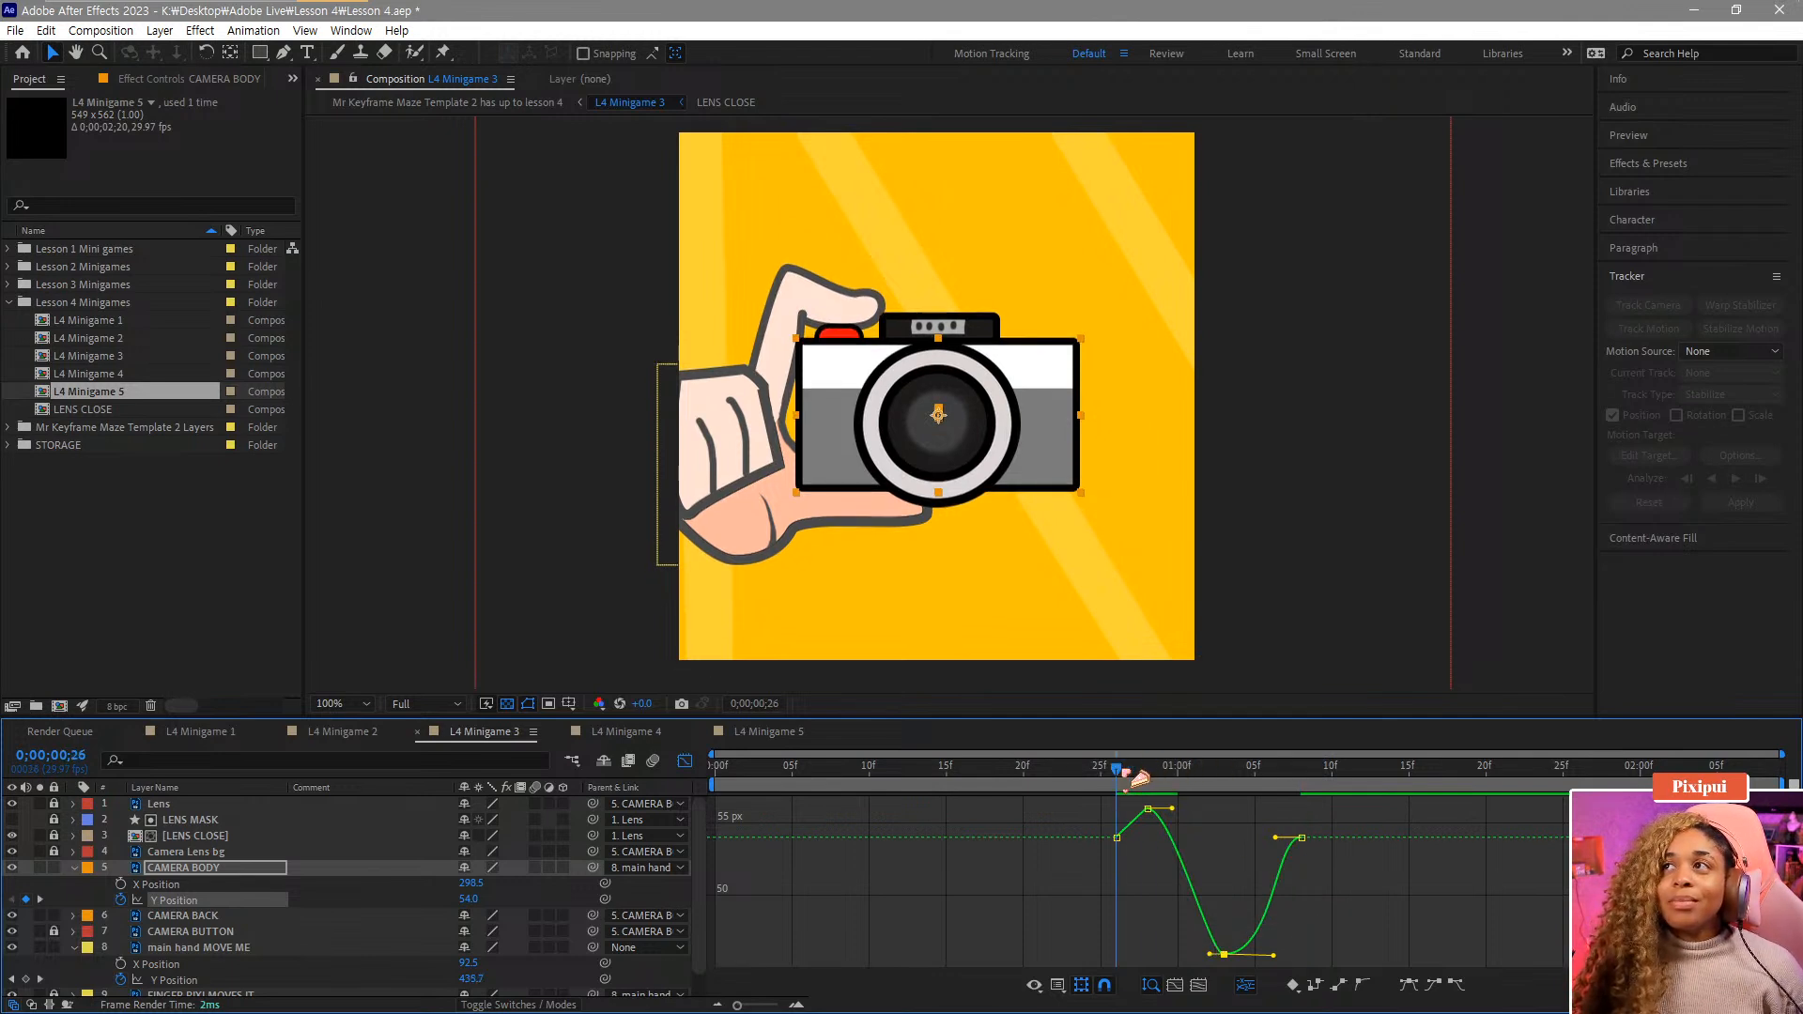
Play back the camera body's eased bounce from just before the first keyframe in the layer timeline.
key(space)
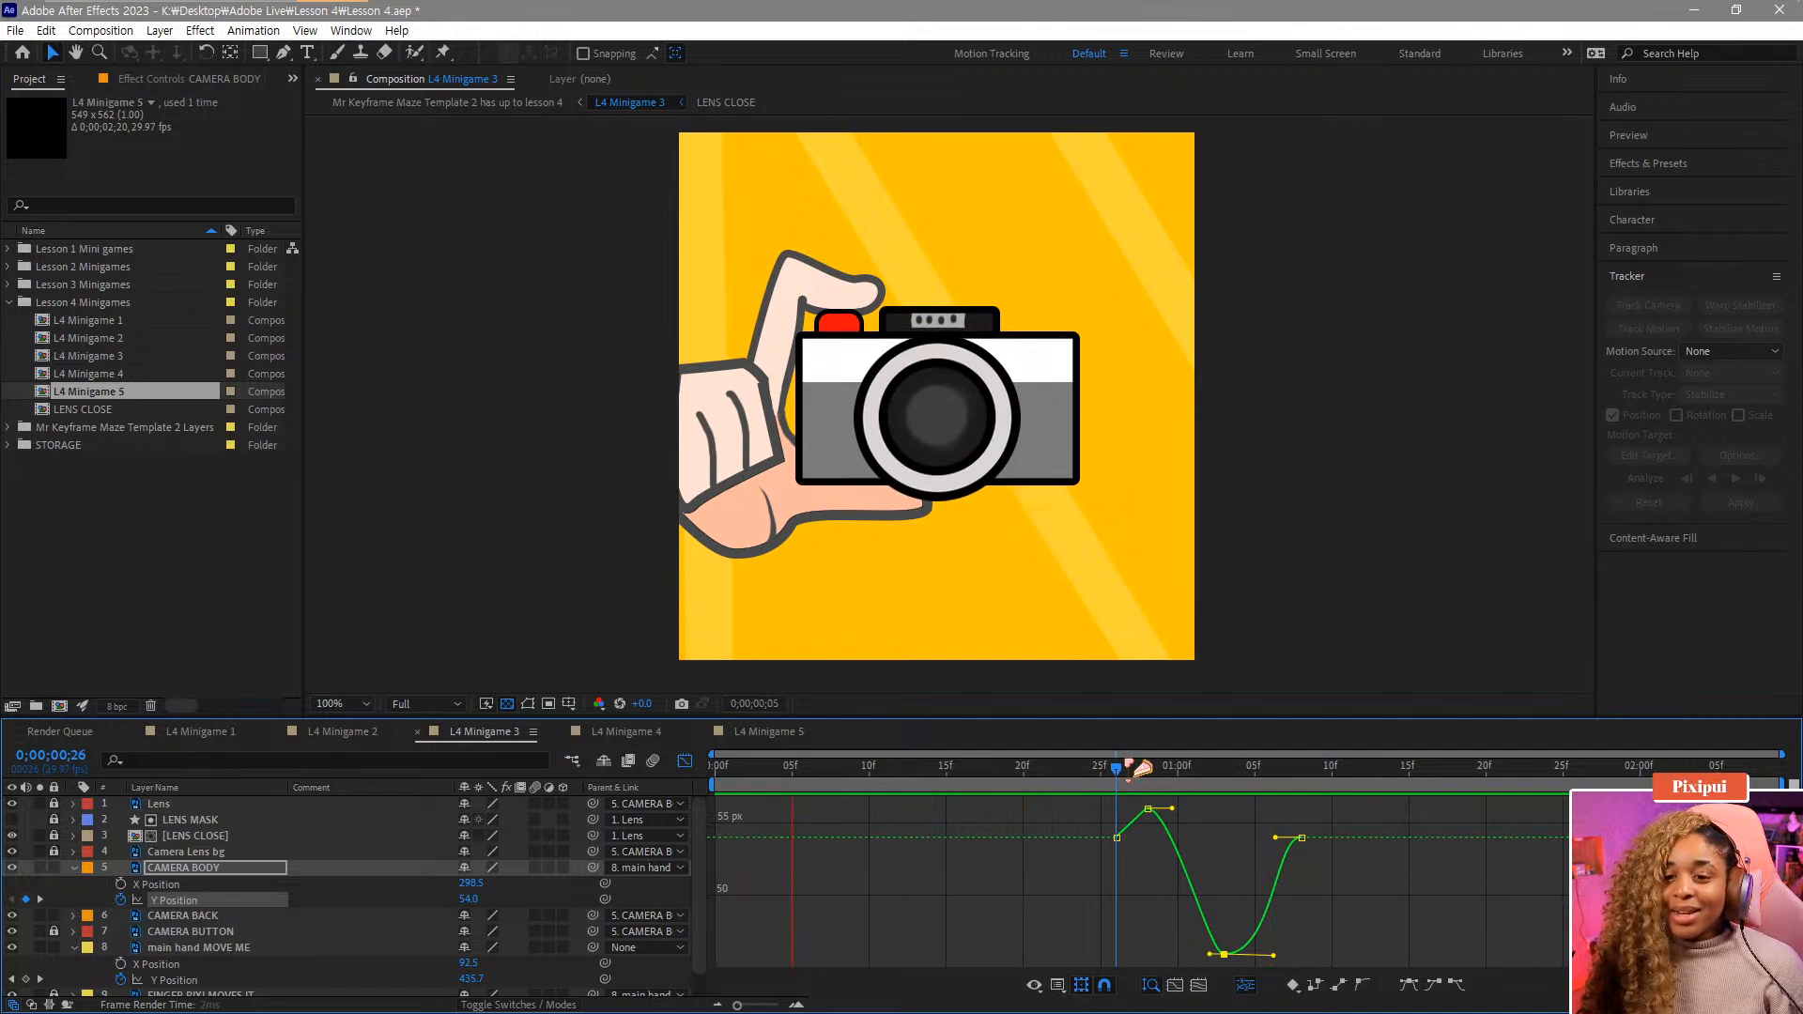
key(space)
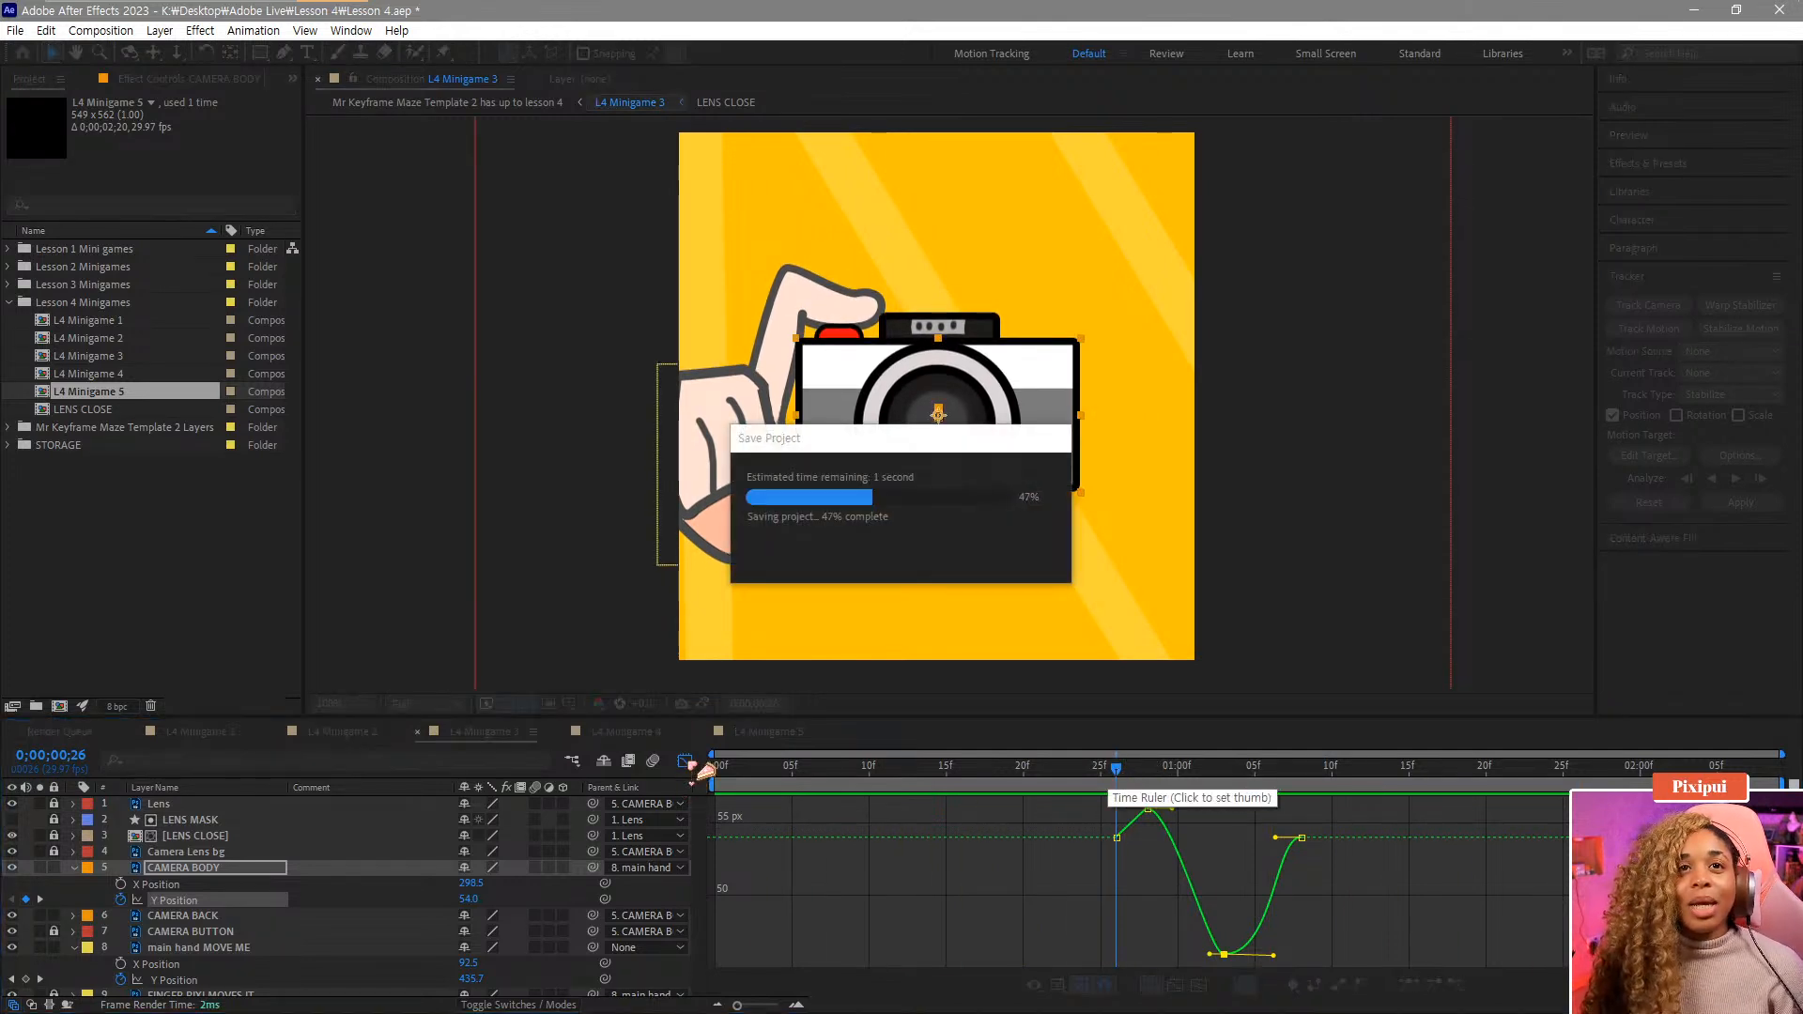
click(686, 762)
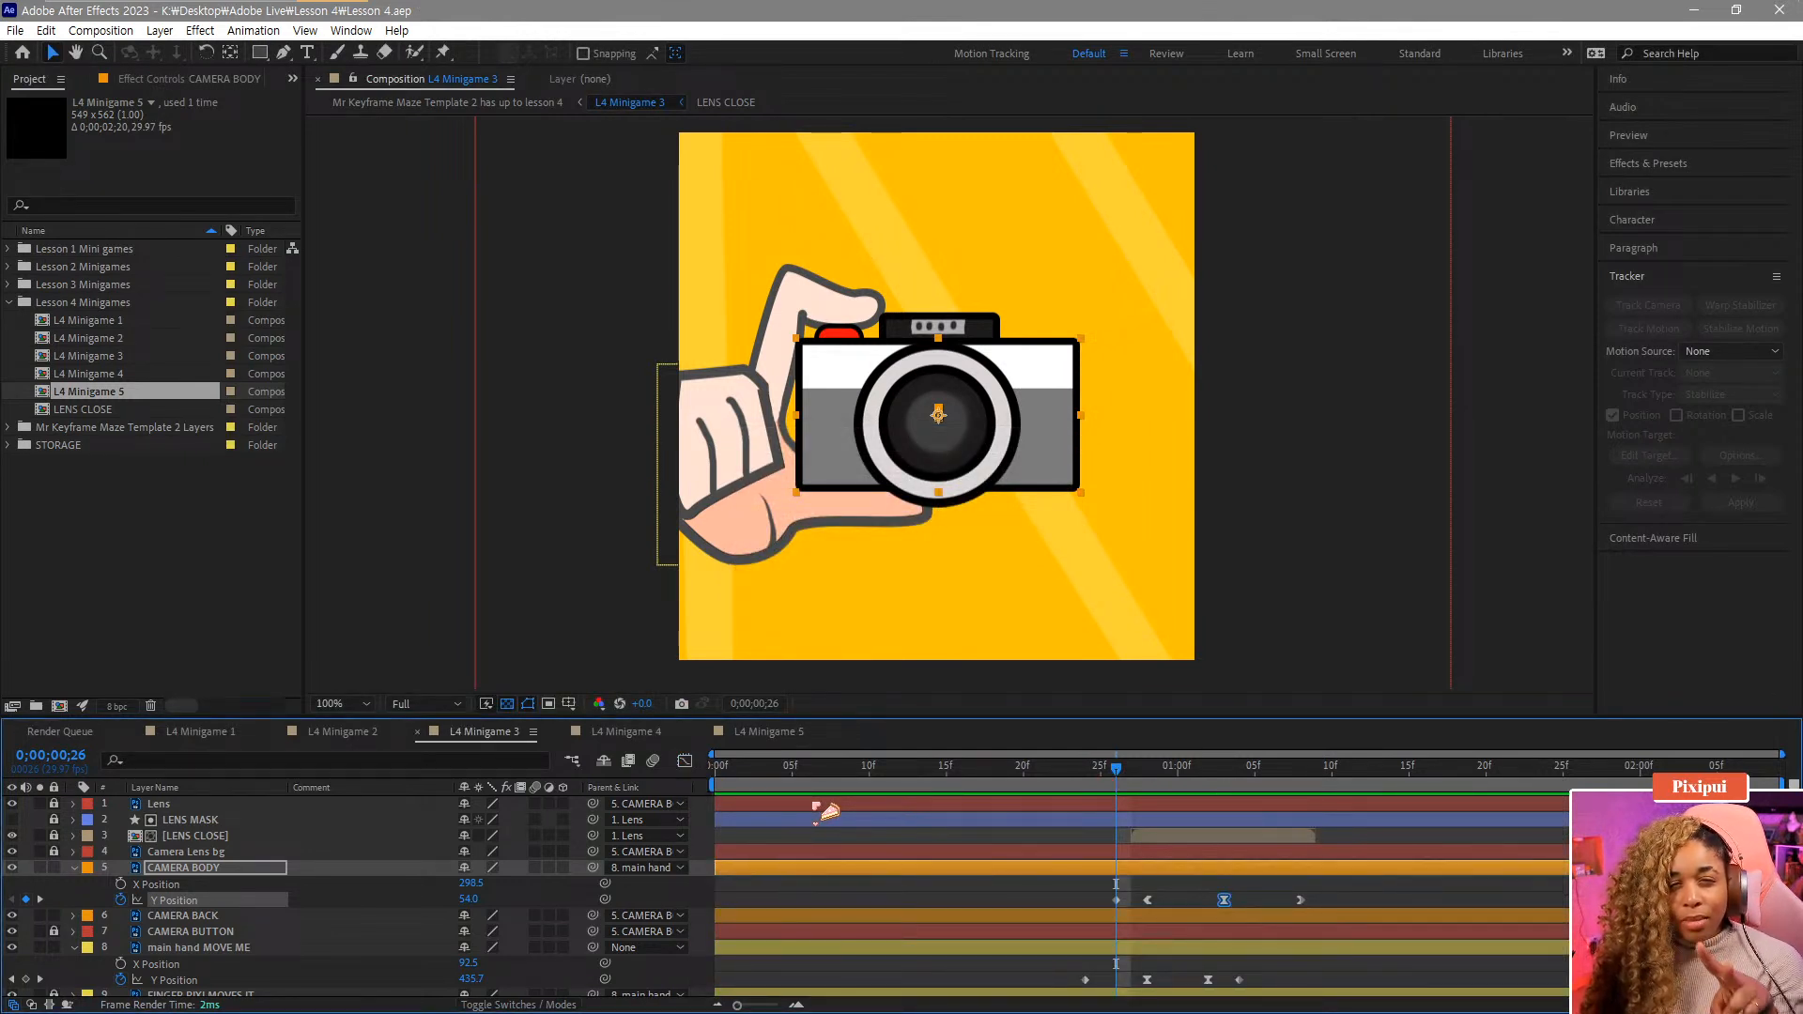
click(1033, 781)
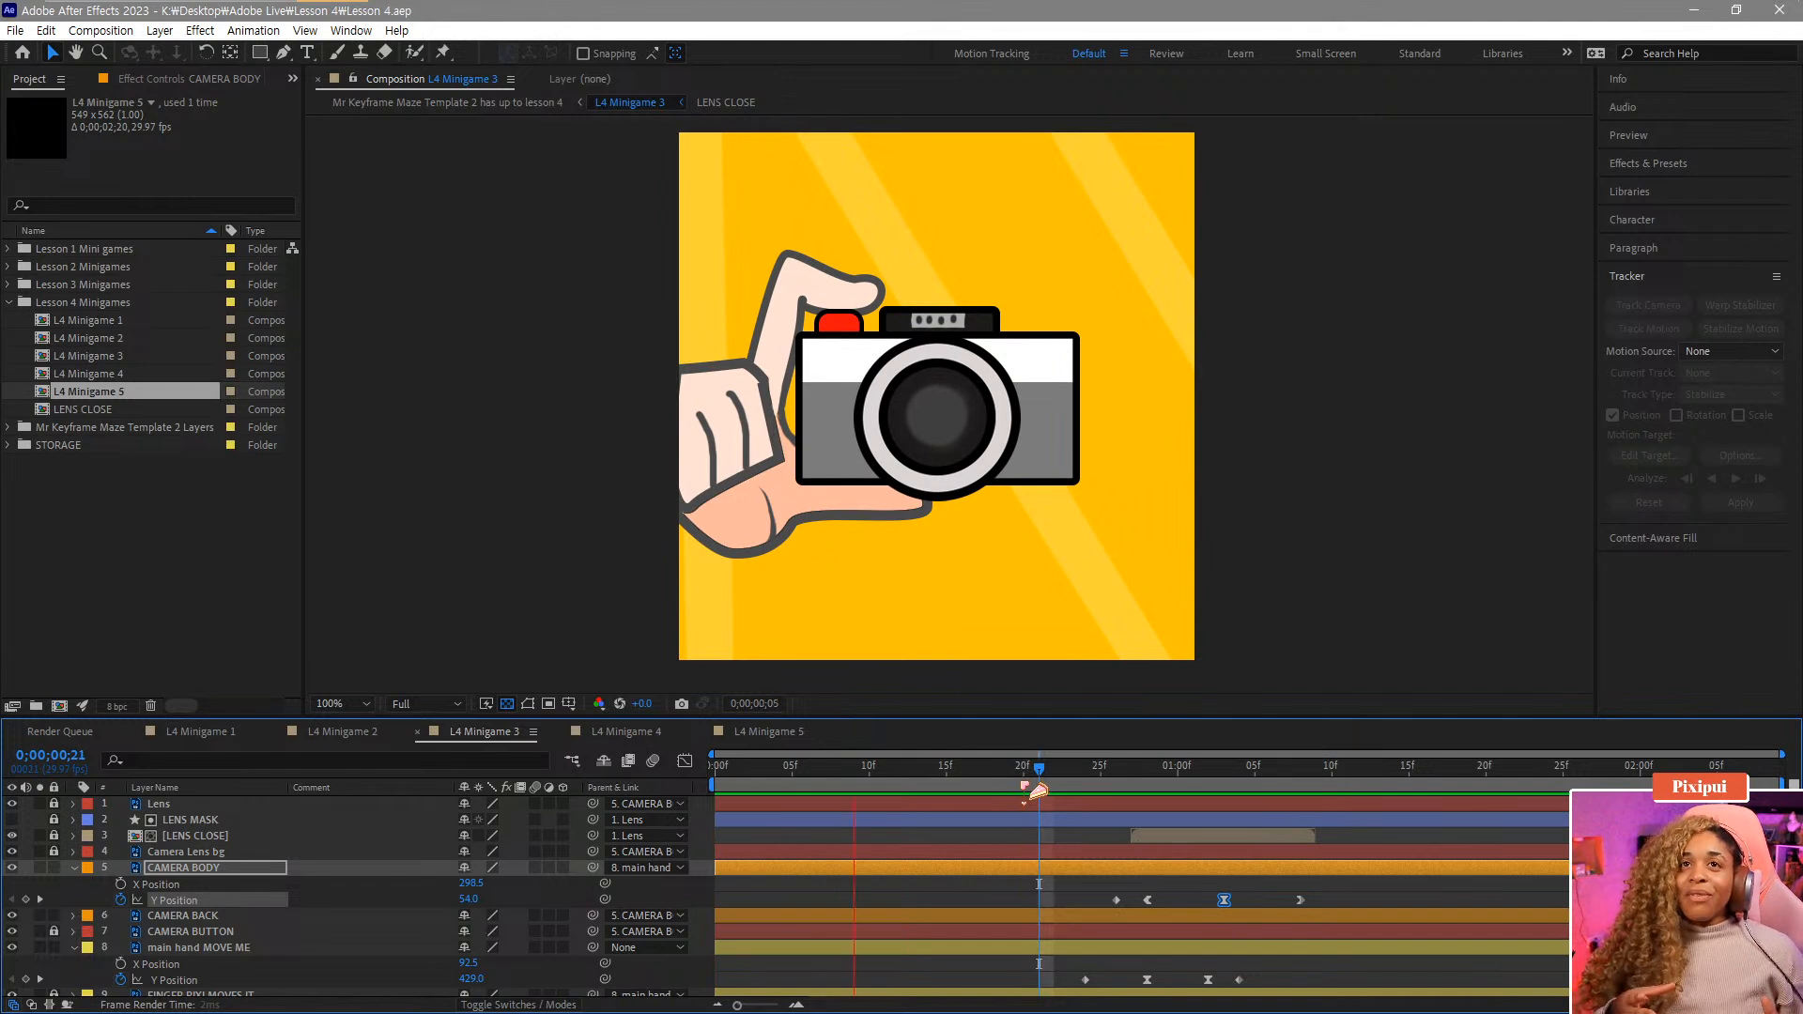
key(space)
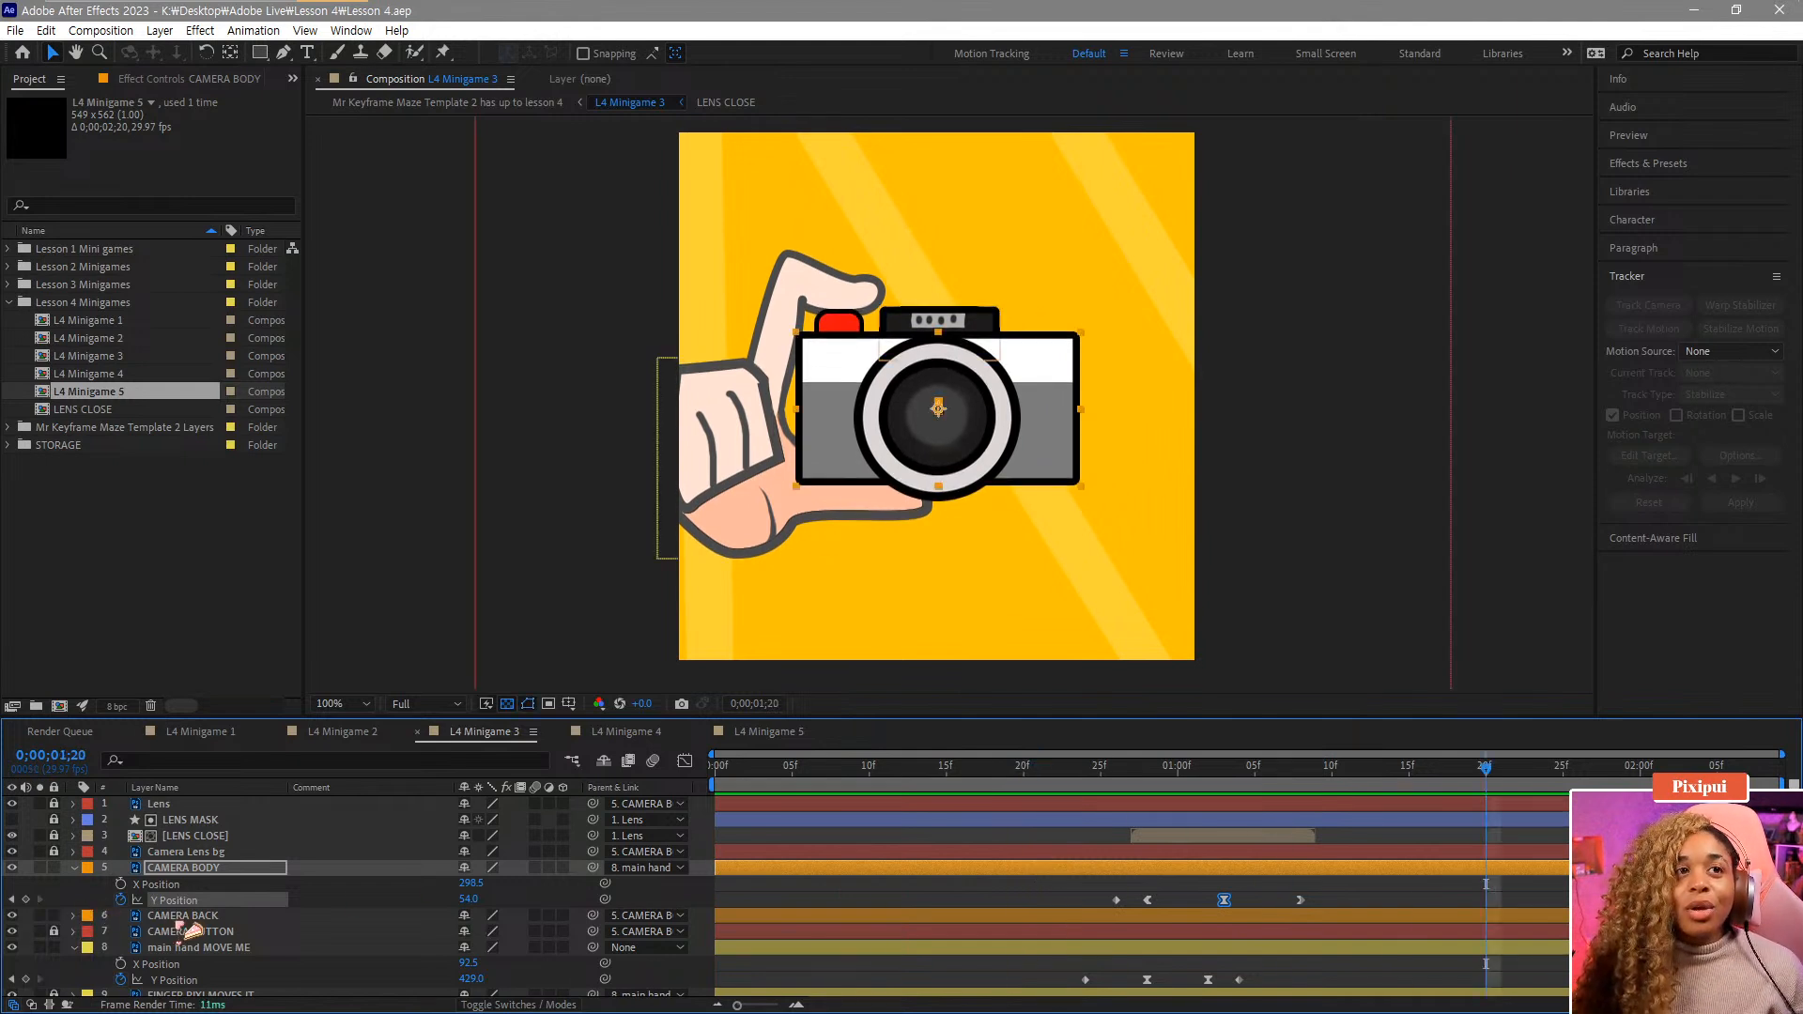
Add a Position keyframe to the CAMERA BACK layer and move it to frame 28.
click(184, 916)
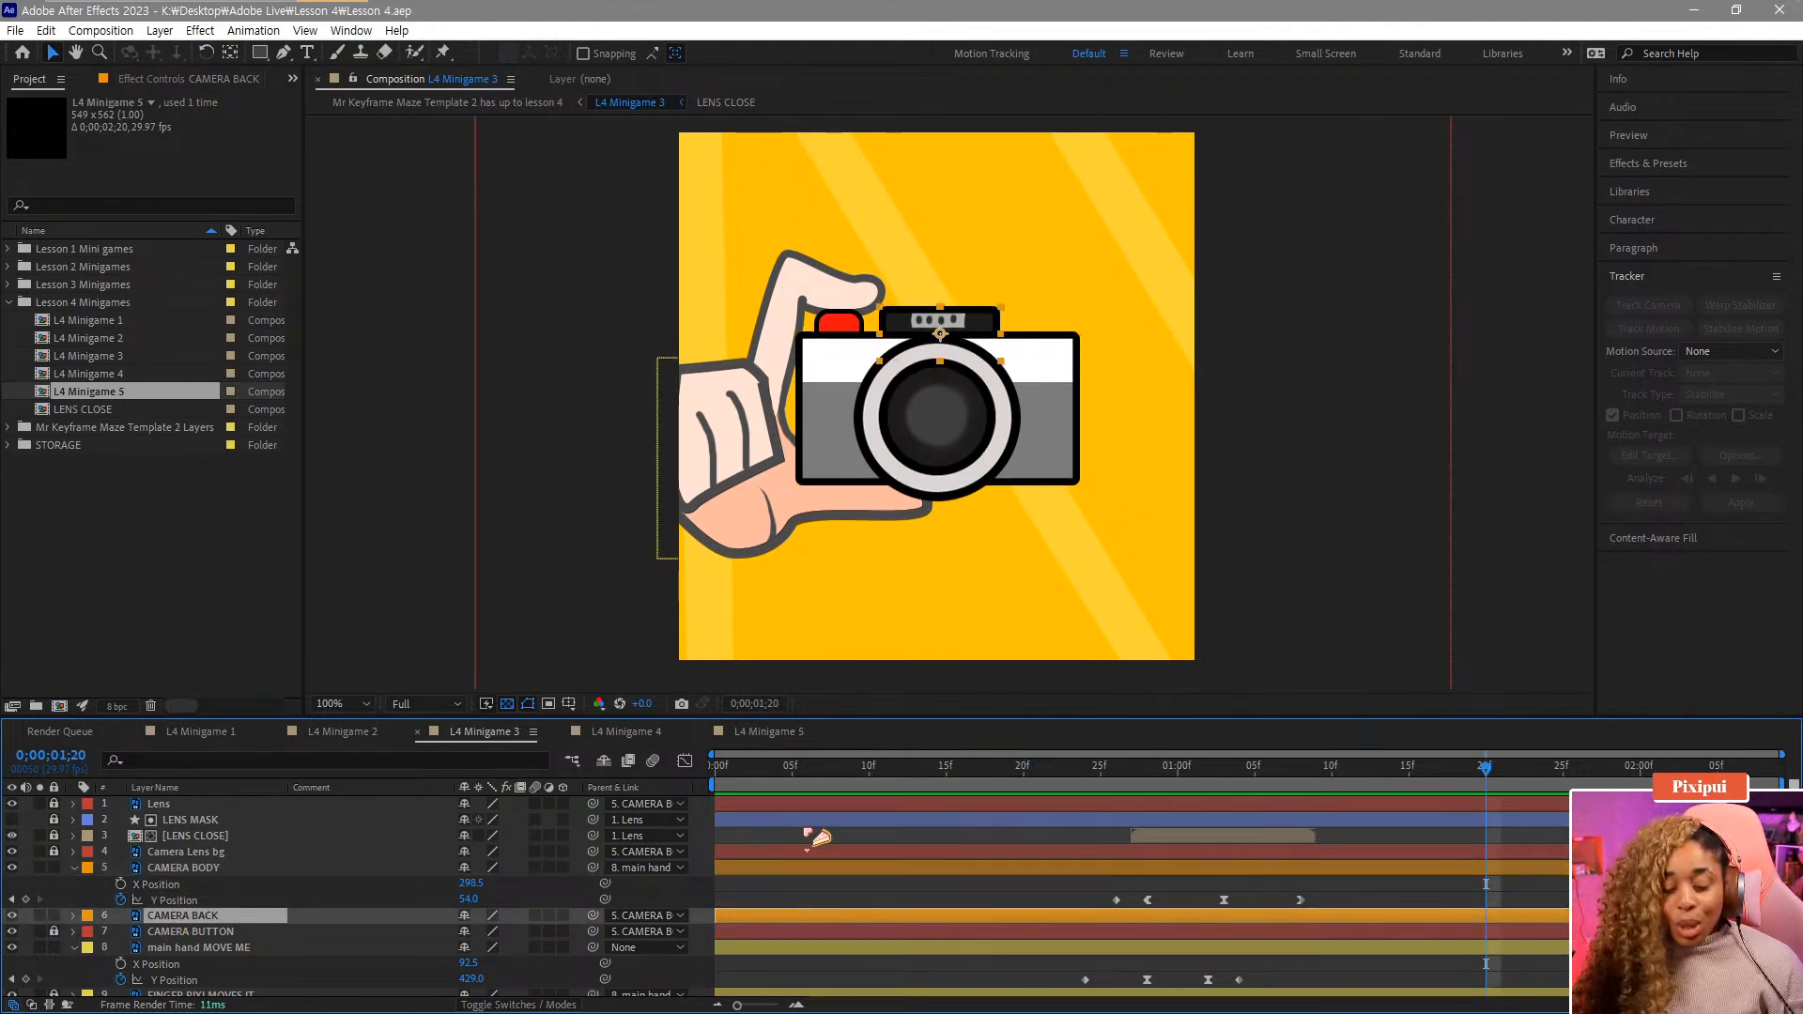
click(1090, 779)
key(p)
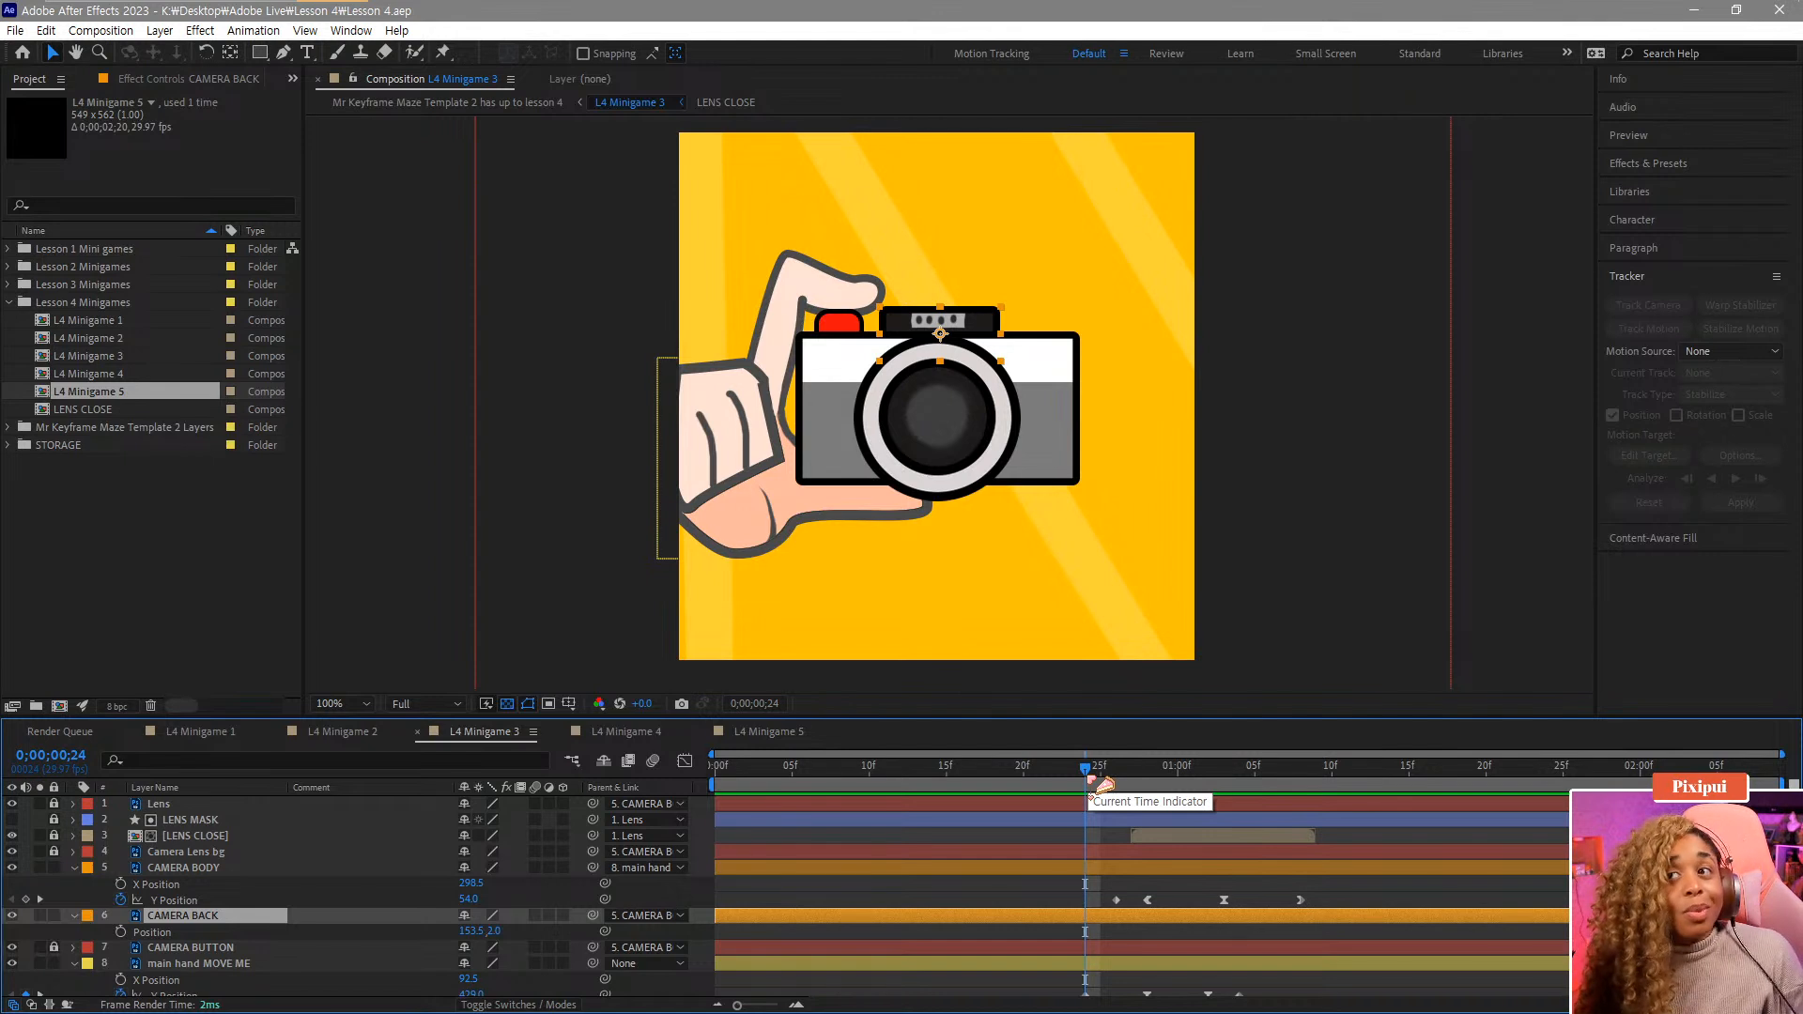
click(121, 931)
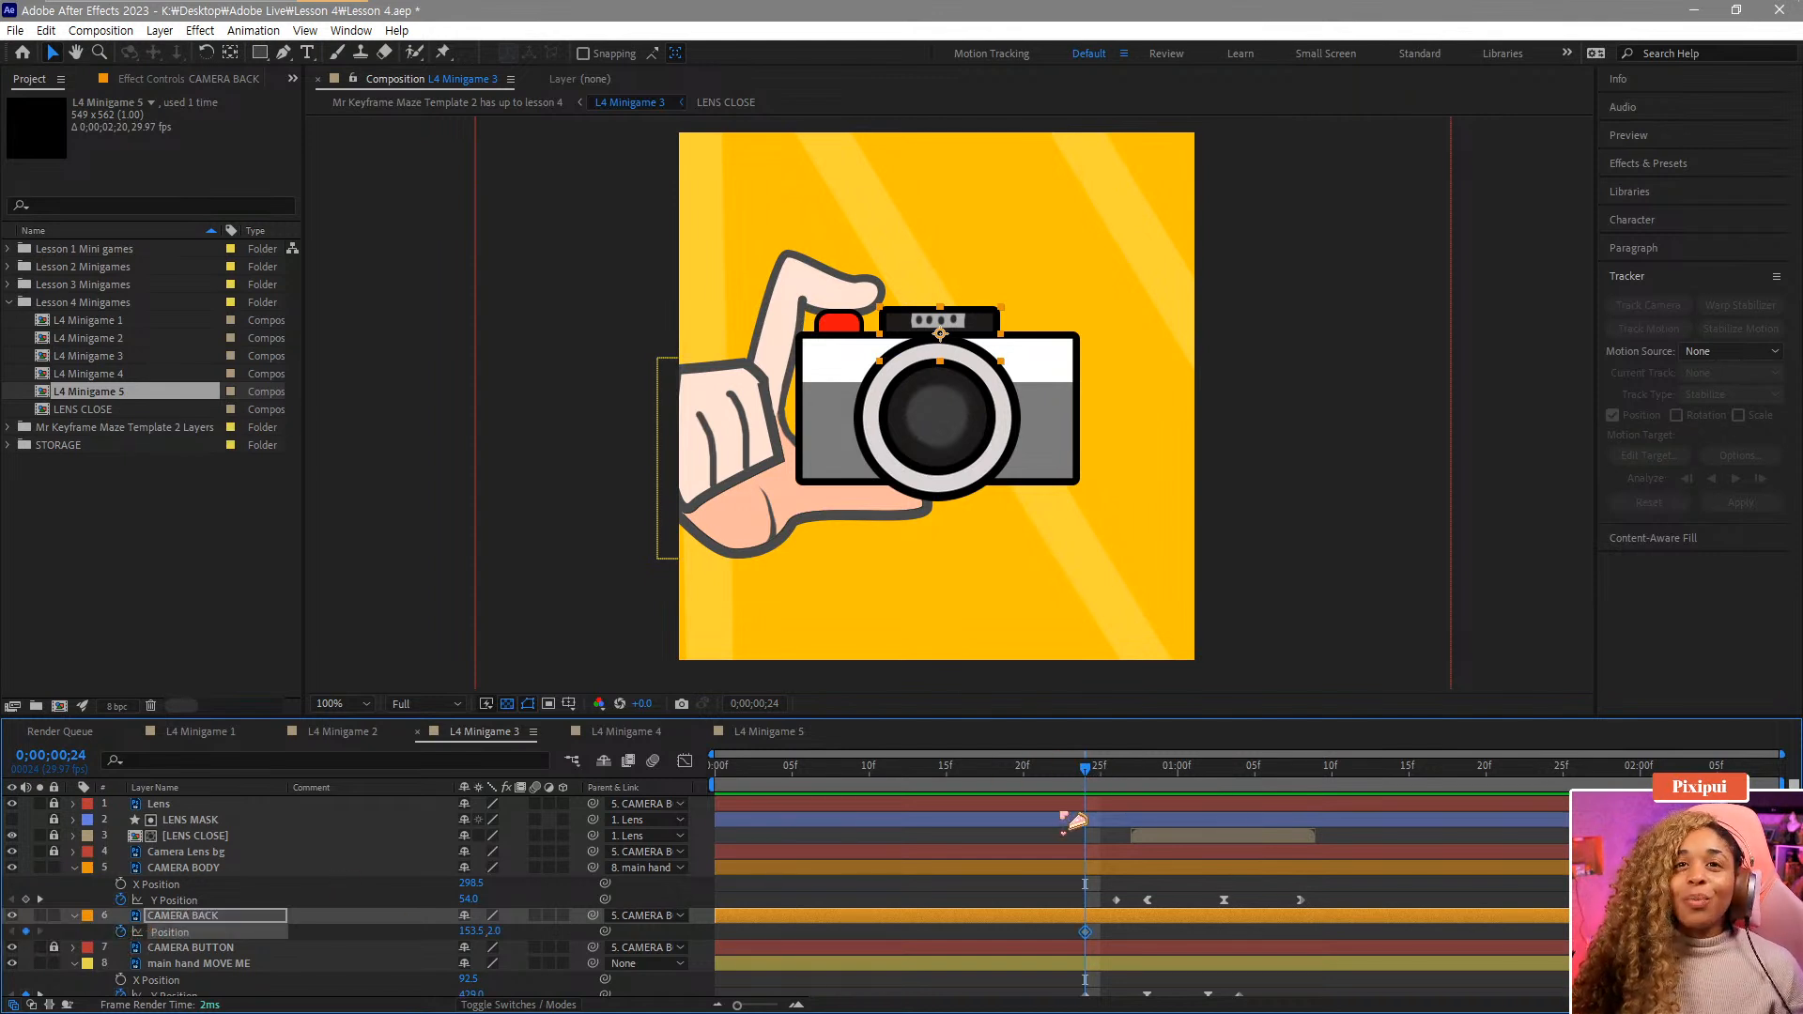
drag(1089, 779, 1147, 789)
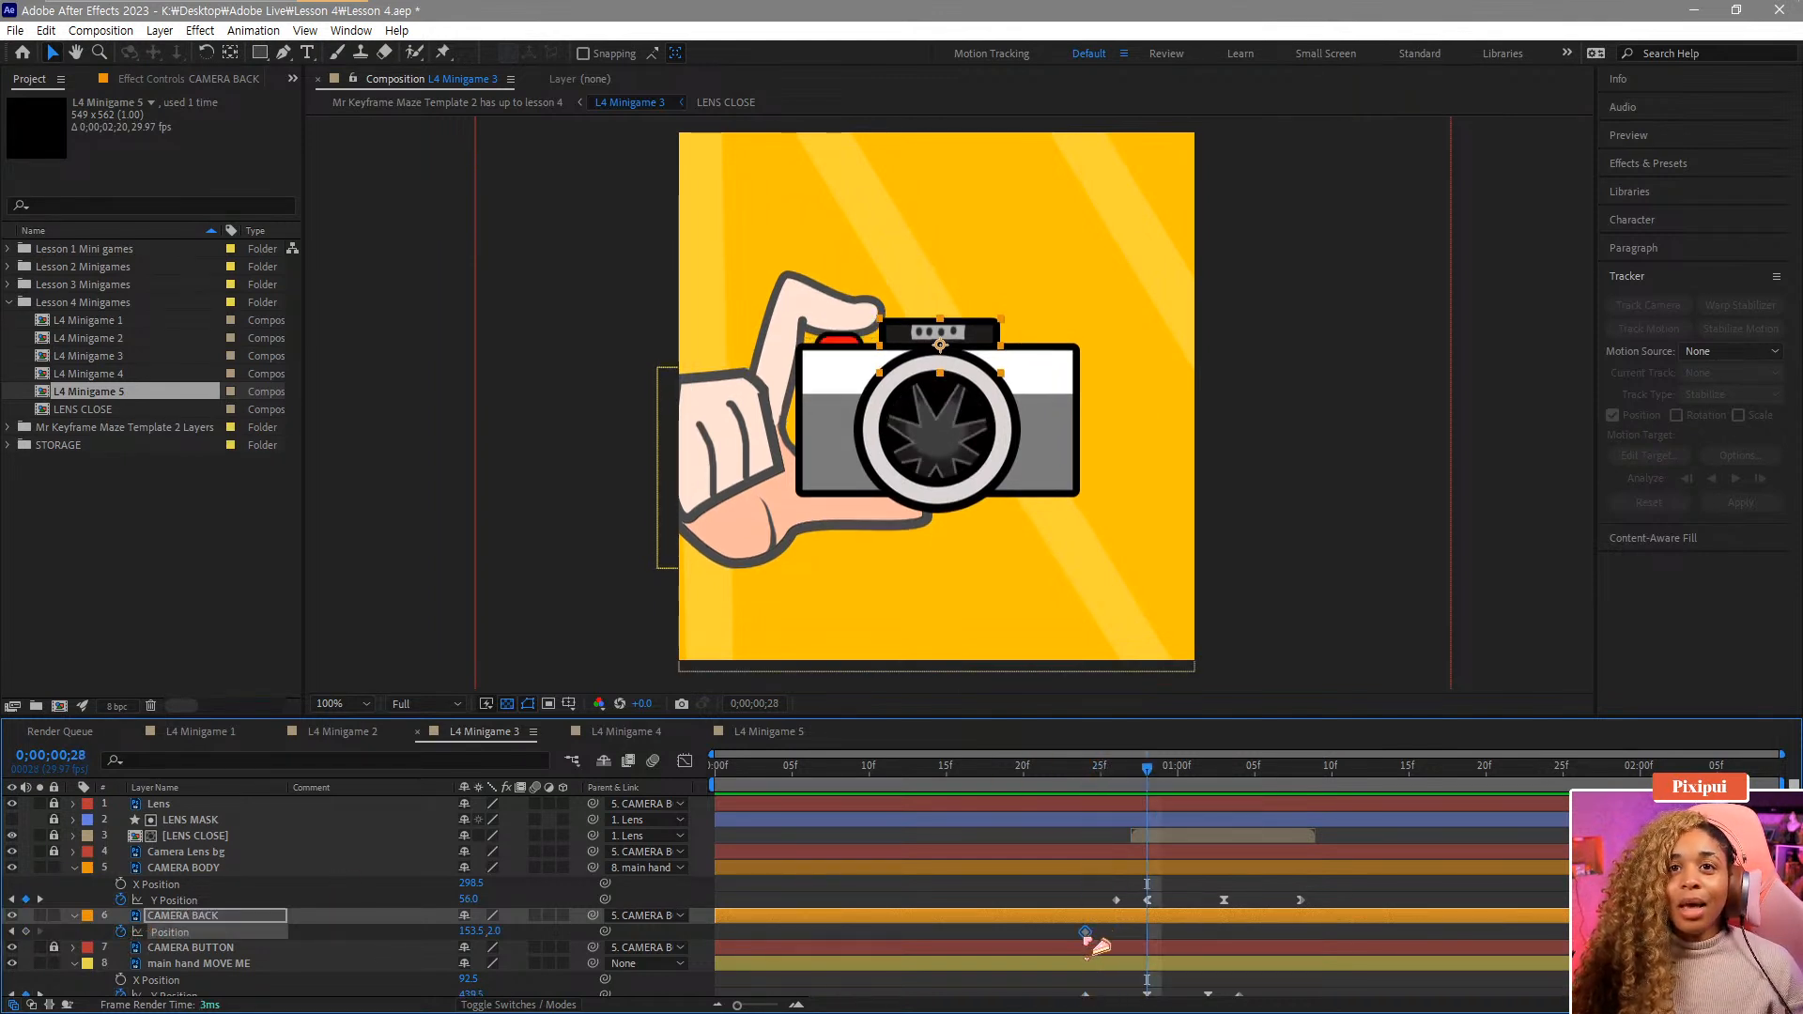
drag(1087, 933, 1148, 937)
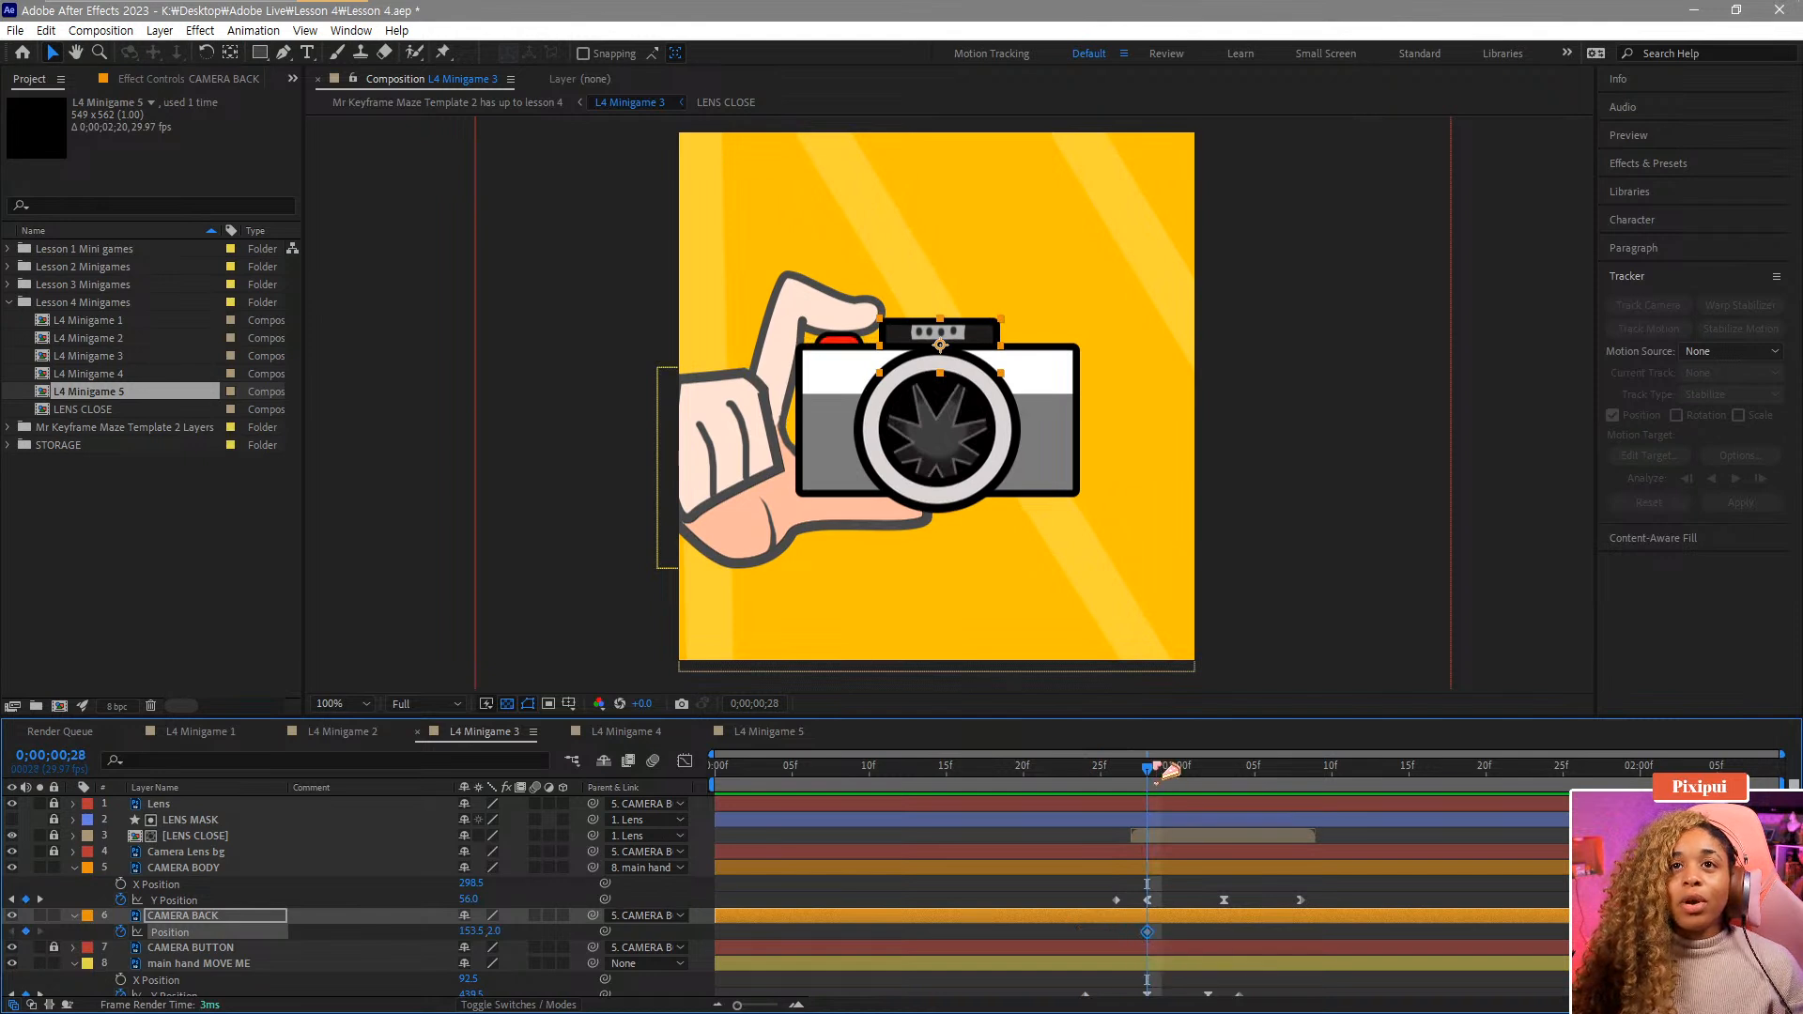
Keyframe the CAMERA BACK's Position Y at 10 at 1;00 and at -6 at 1;04.
mouse_move(1169, 770)
mouse_down()
mouse_move(1105, 784)
mouse_move(1174, 806)
mouse_up()
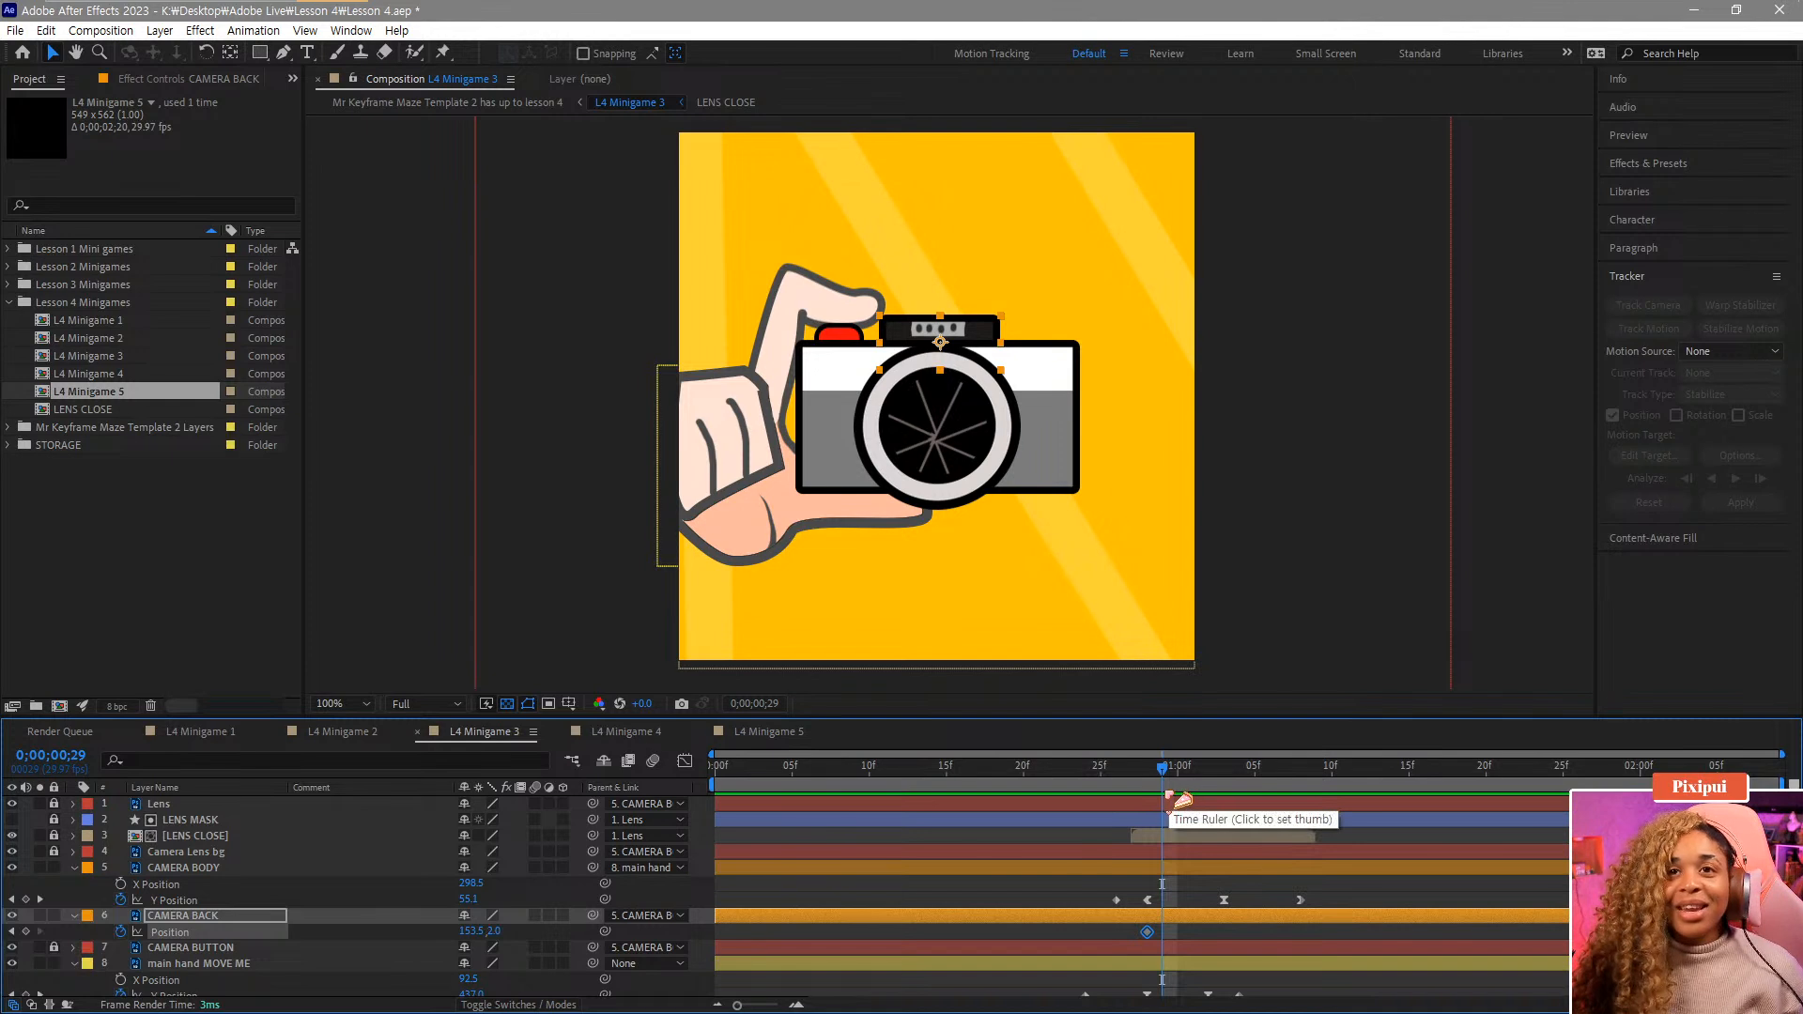
drag(1162, 785, 1177, 784)
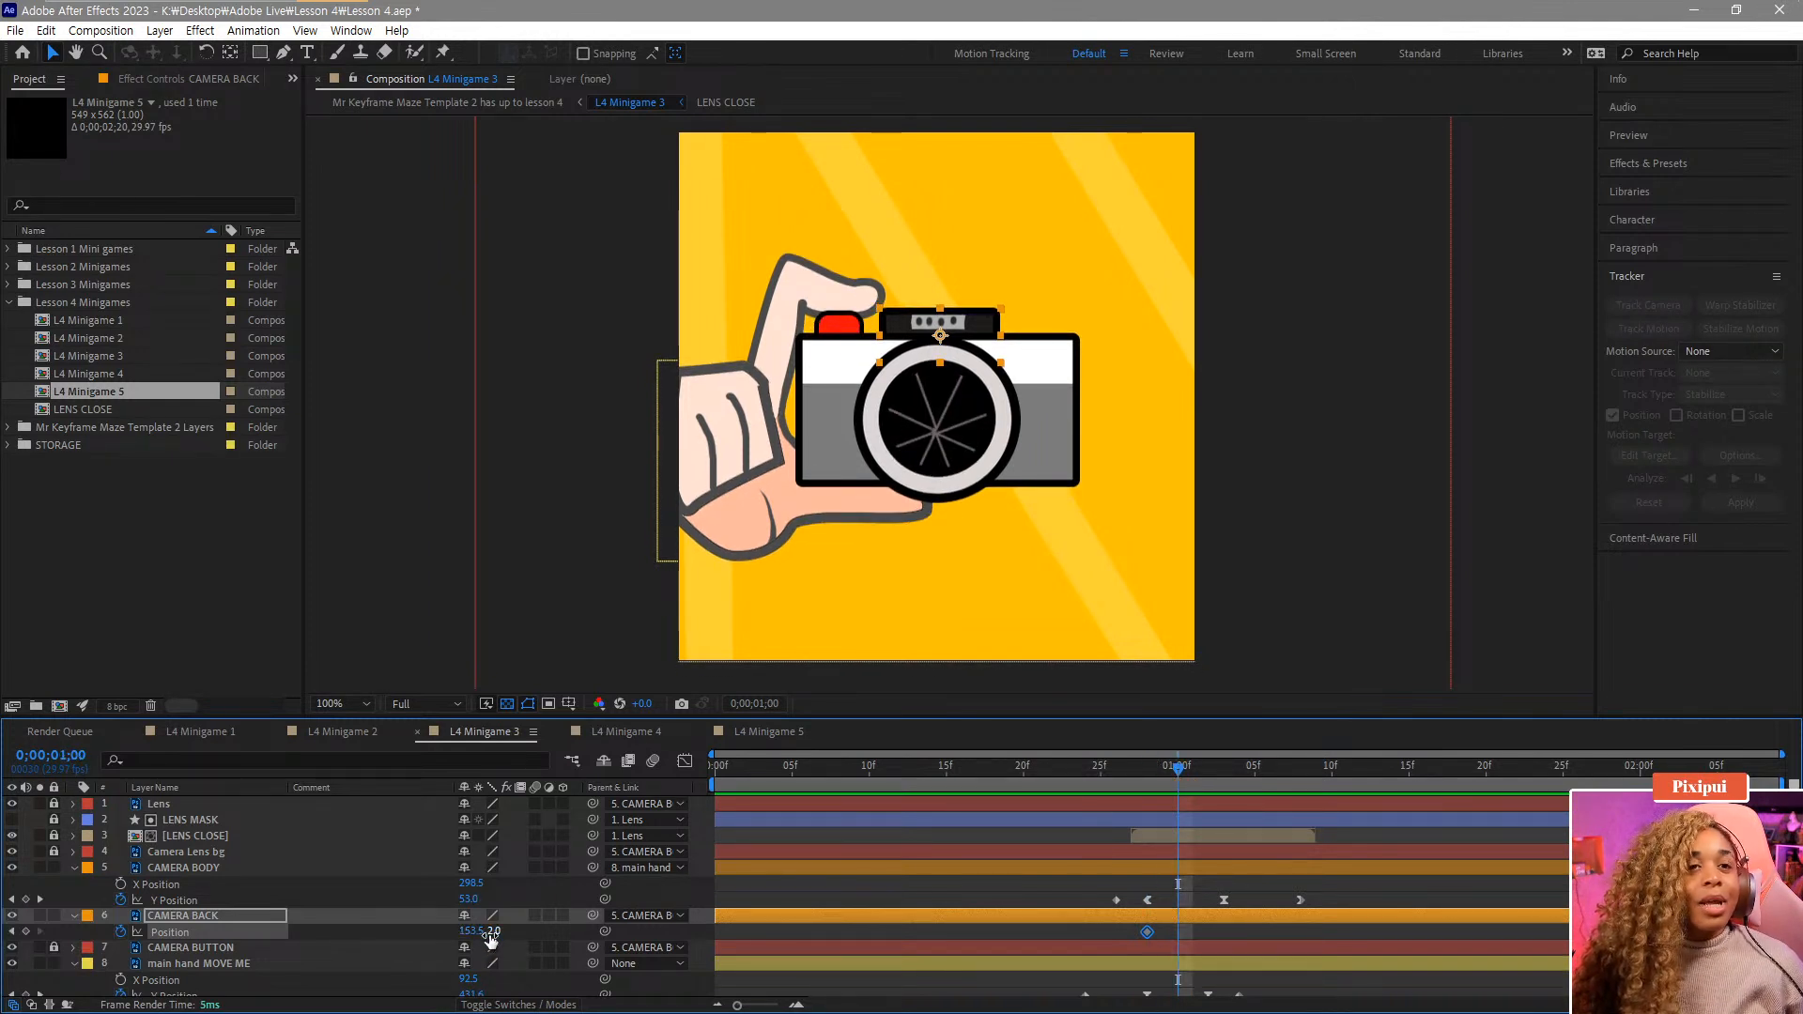
drag(490, 934, 493, 942)
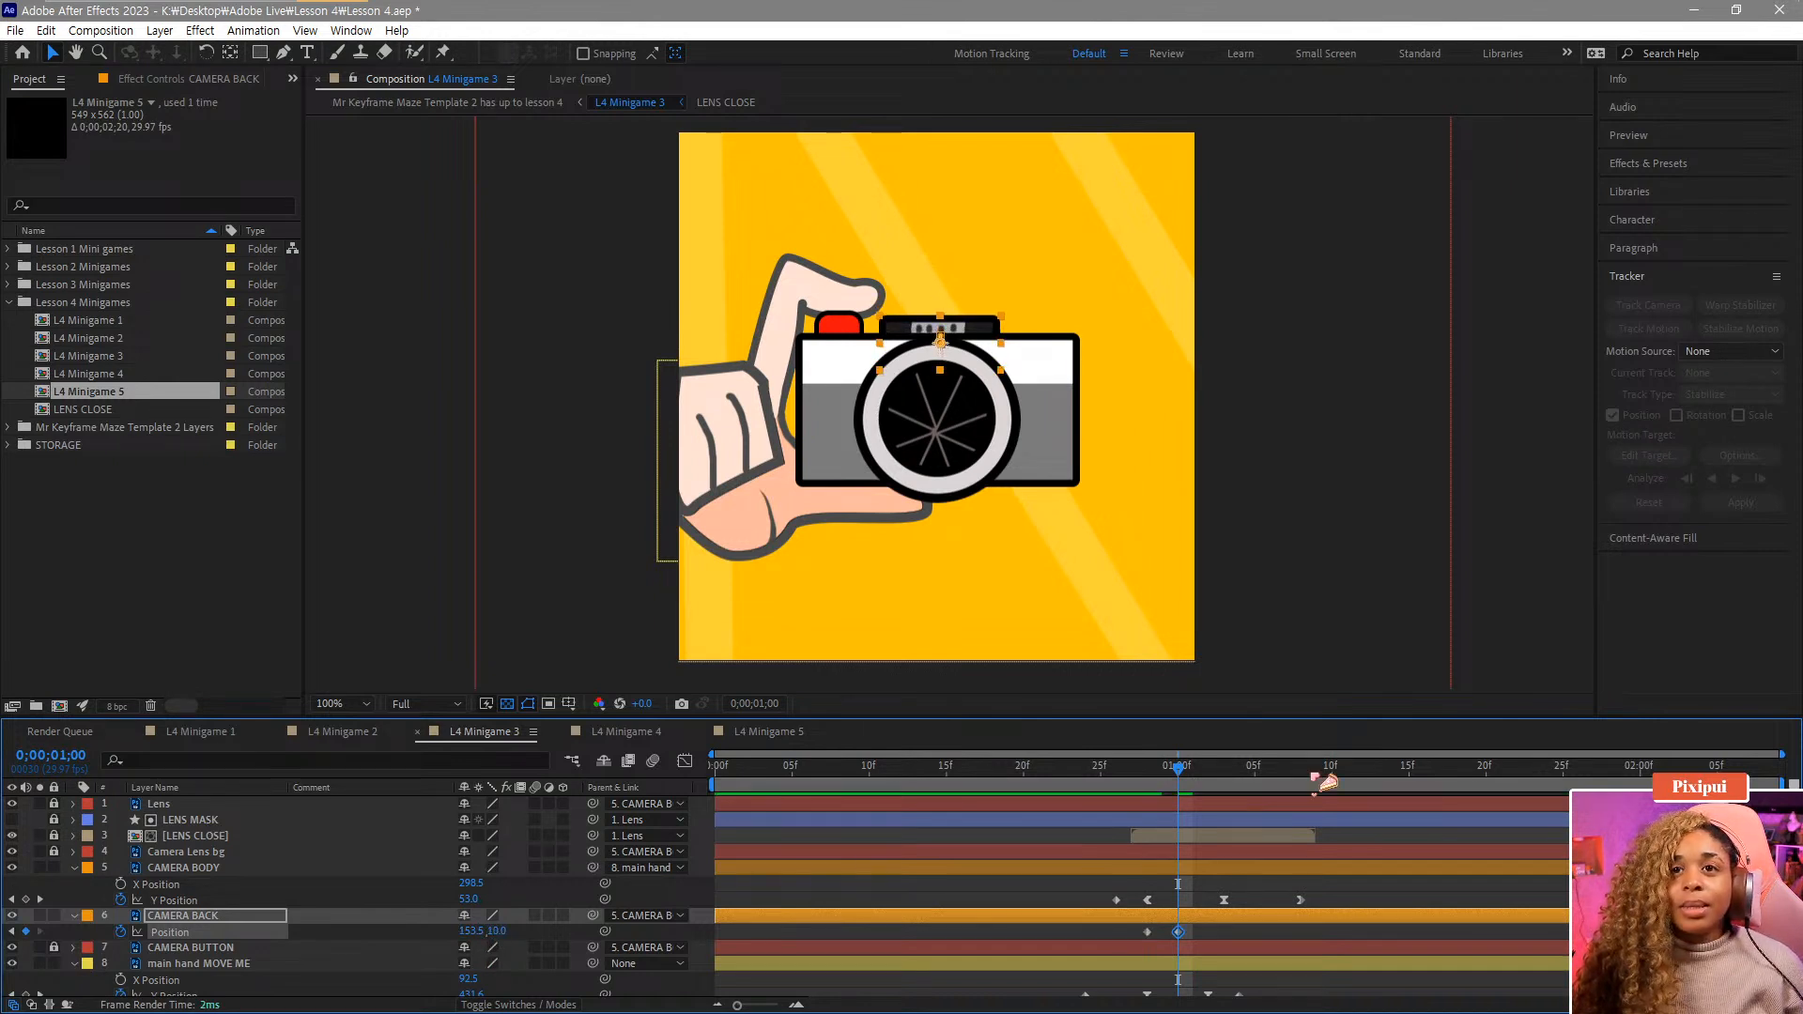
drag(1167, 773, 1240, 798)
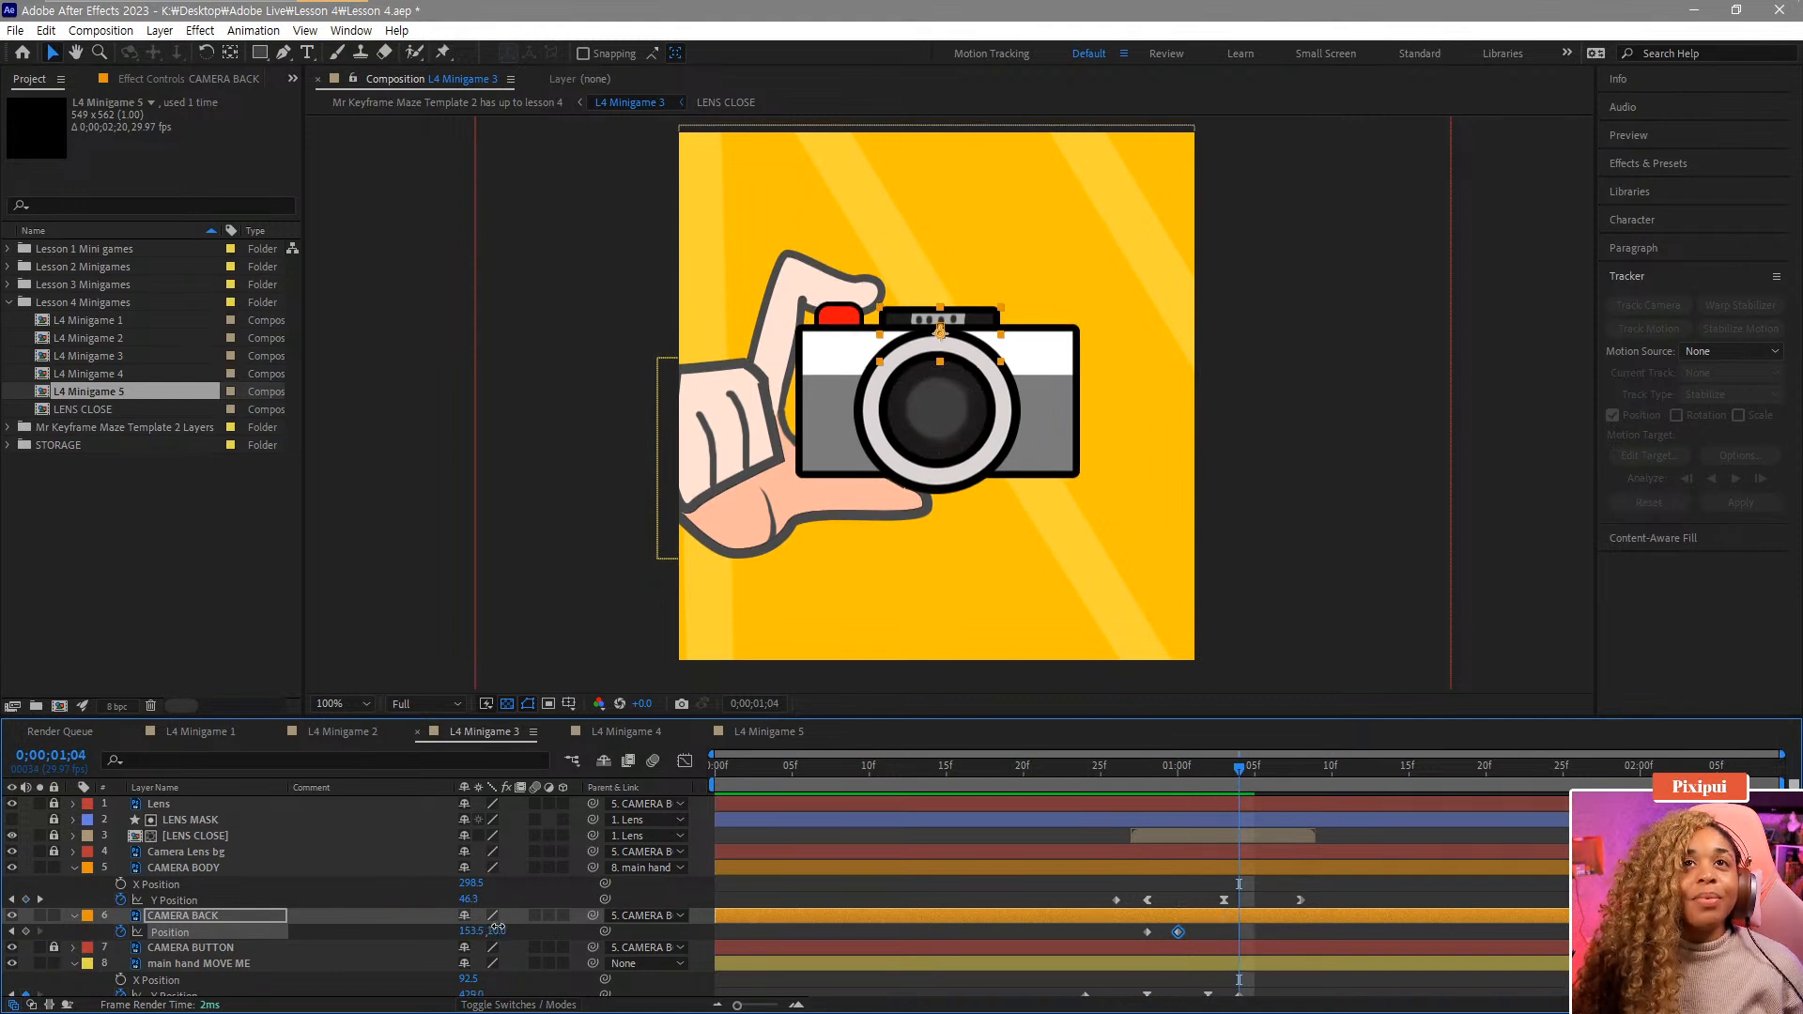
drag(498, 930, 483, 930)
Paste a copy of the first CAMERA BACK Position keyframe at 1;09 and play back its motion.
click(1289, 778)
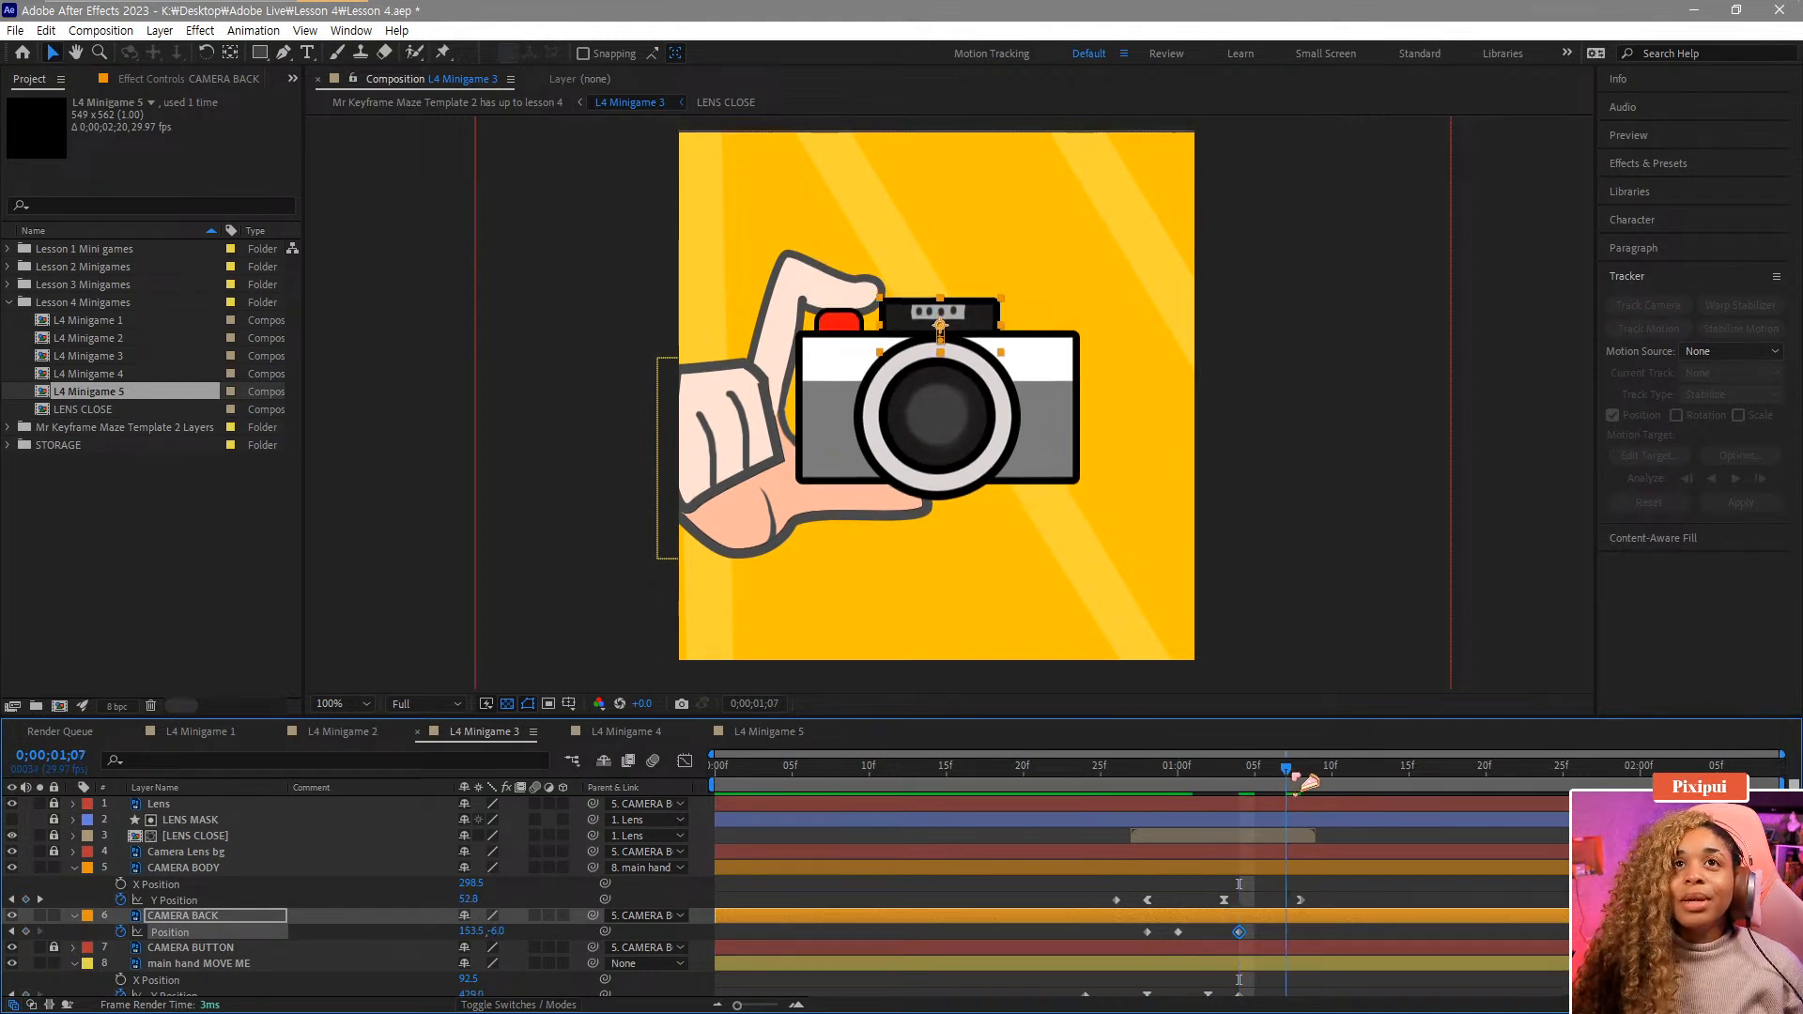
click(1317, 769)
click(1147, 932)
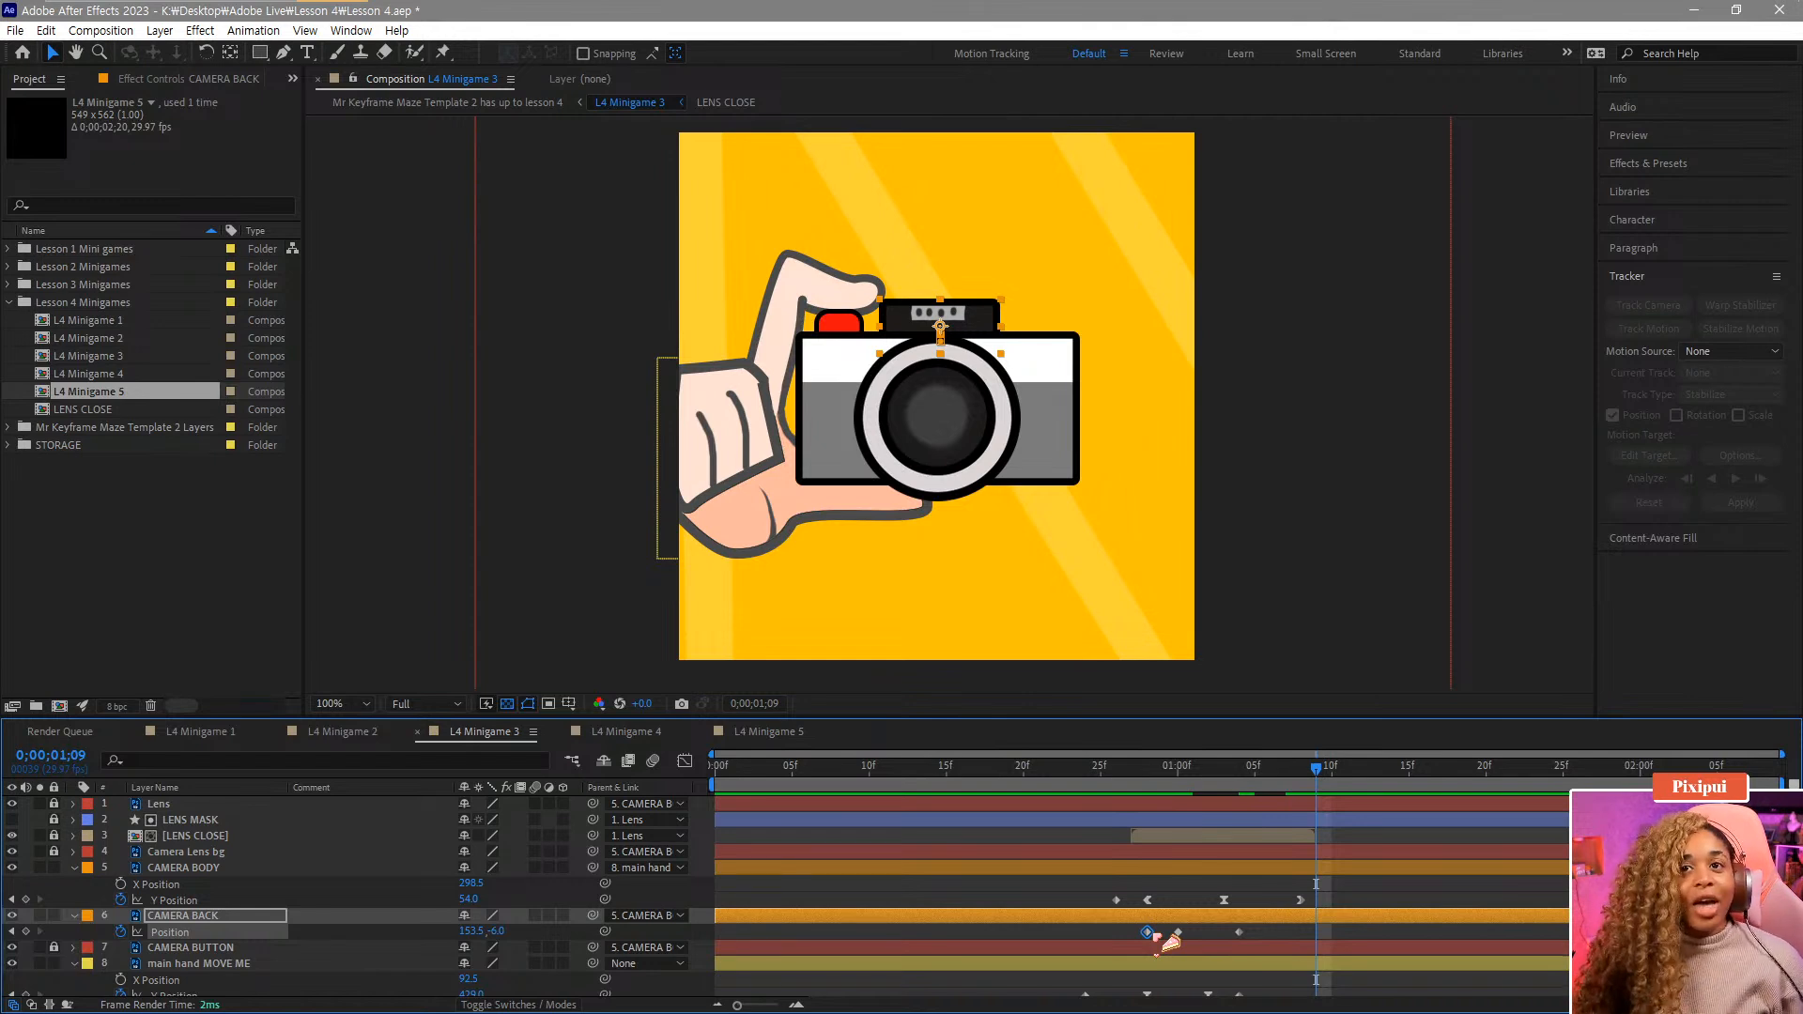
key(ctrl+v)
click(1084, 779)
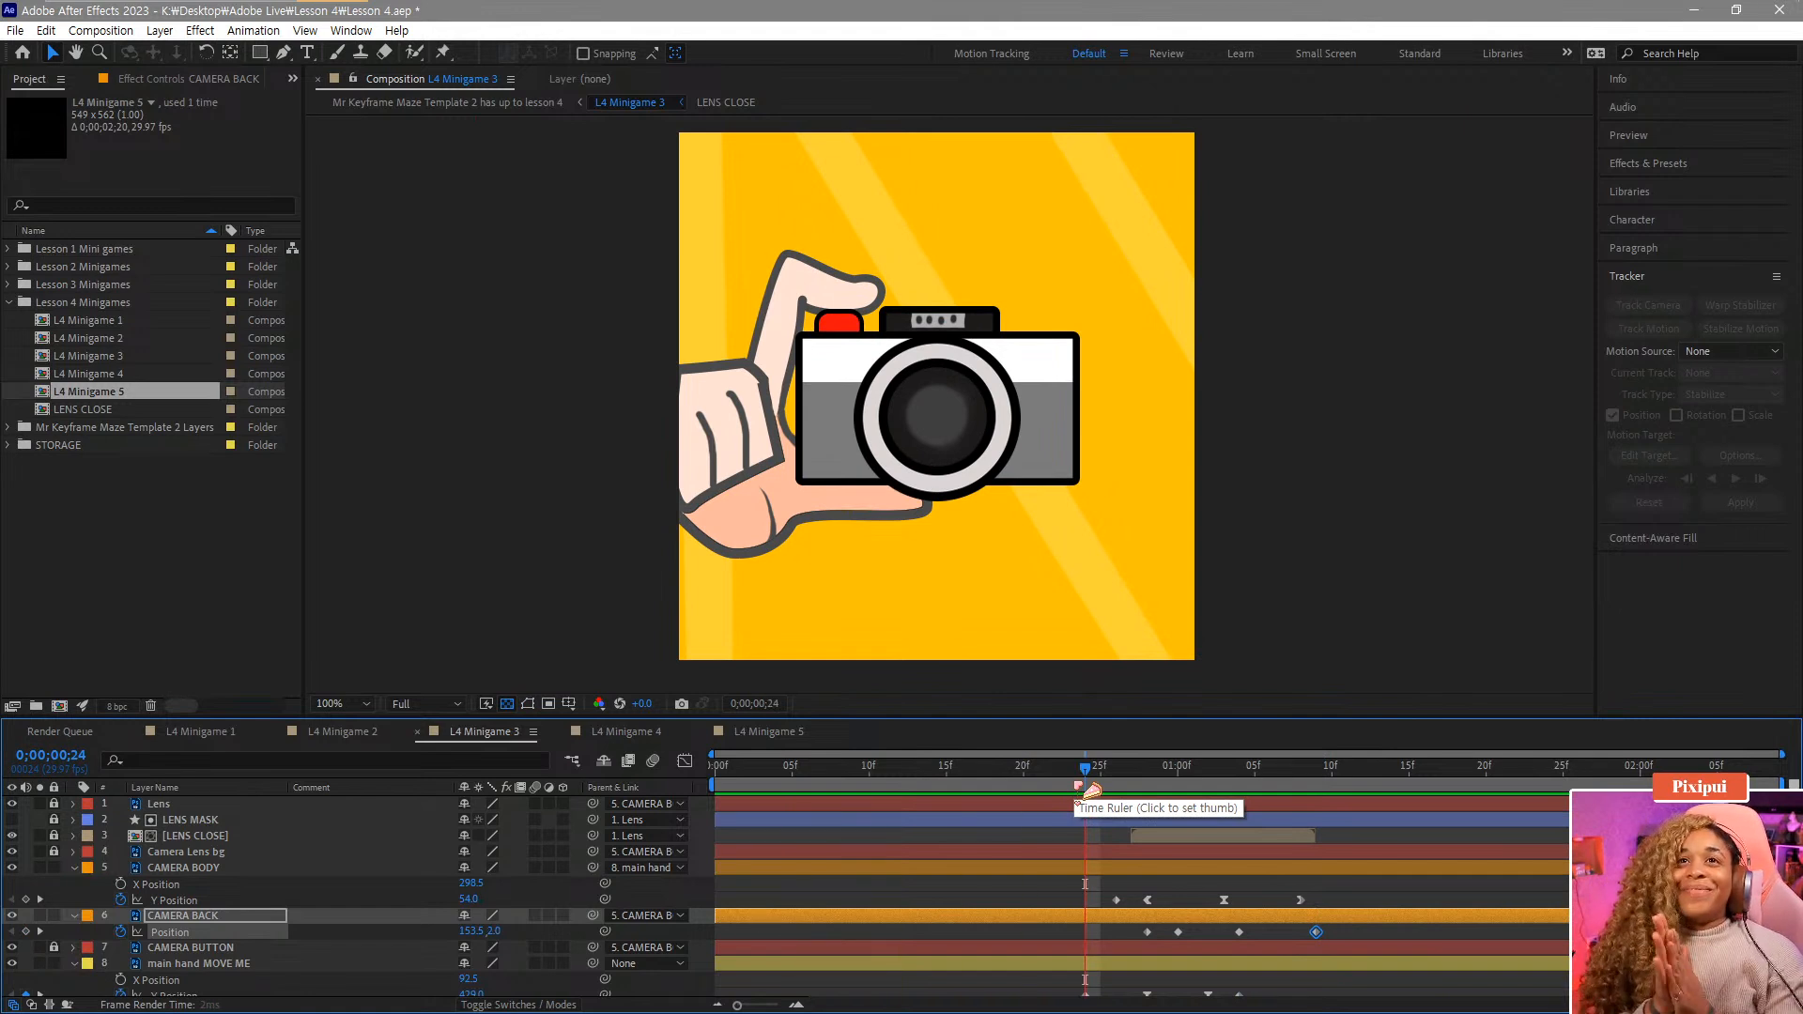
key(space)
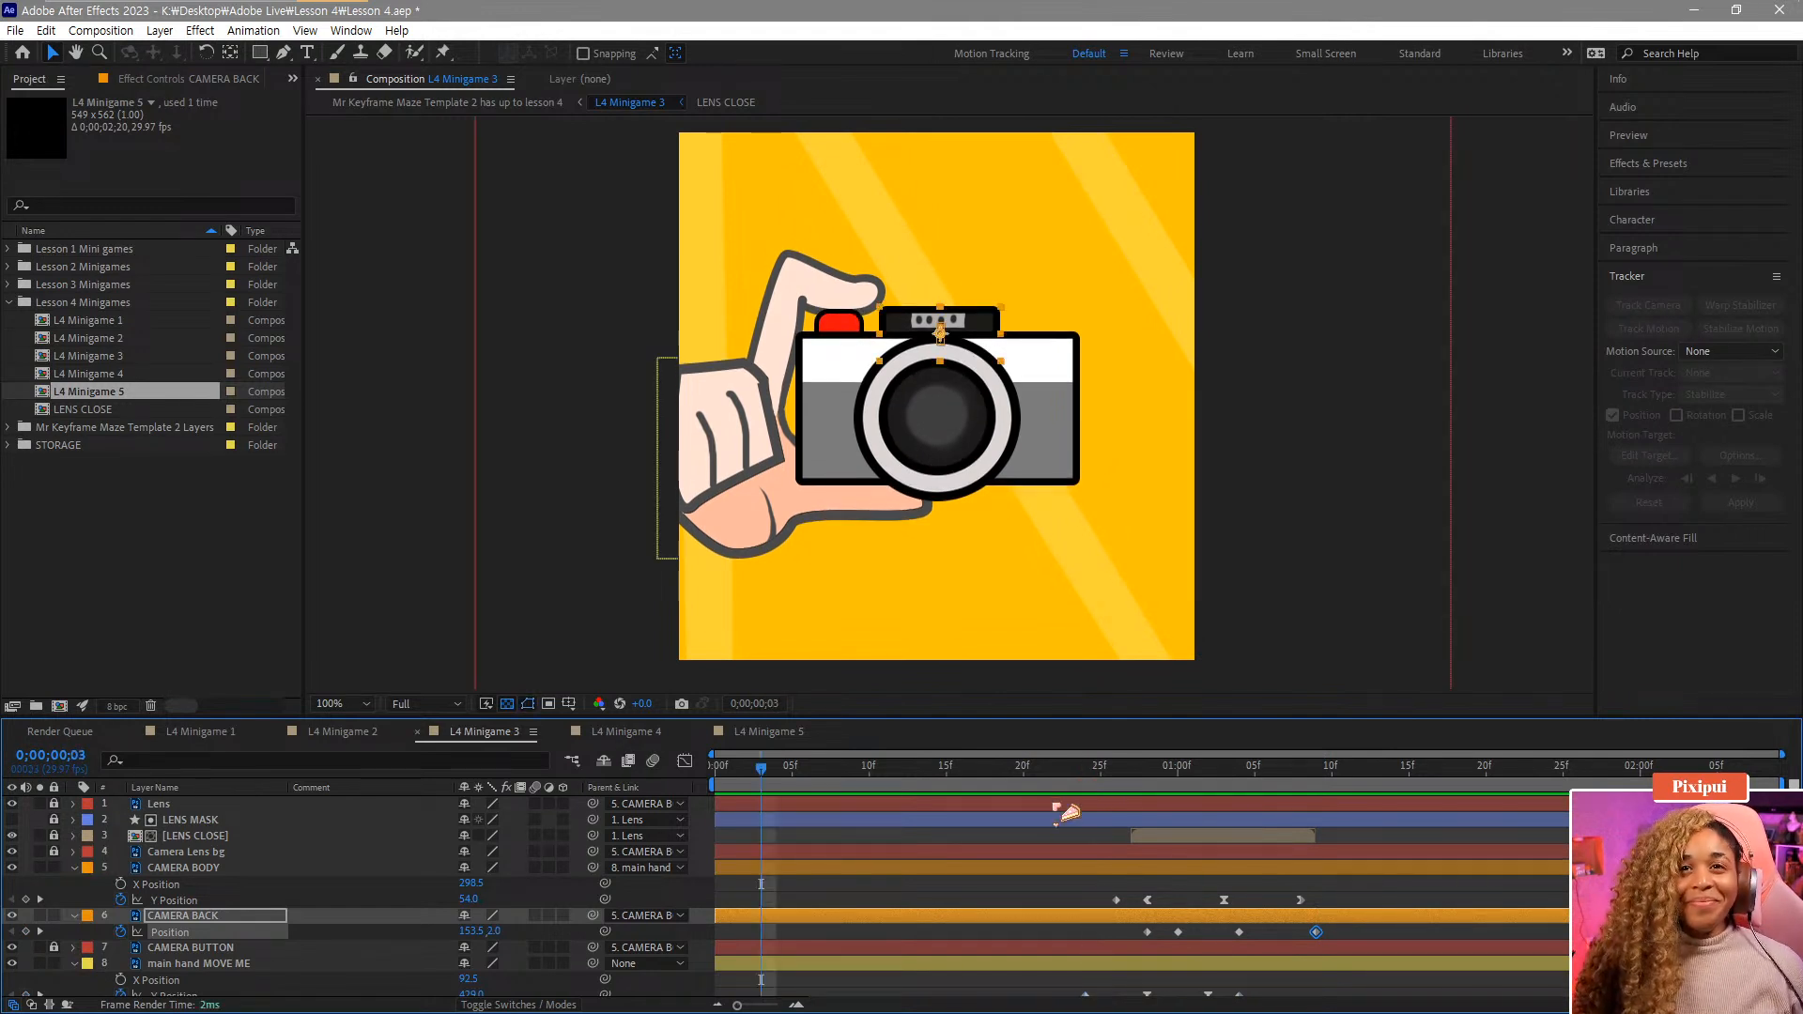
Separate the CAMERA BACK's Position dimensions and show its Y Position curve in the Graph Editor.
click(1175, 765)
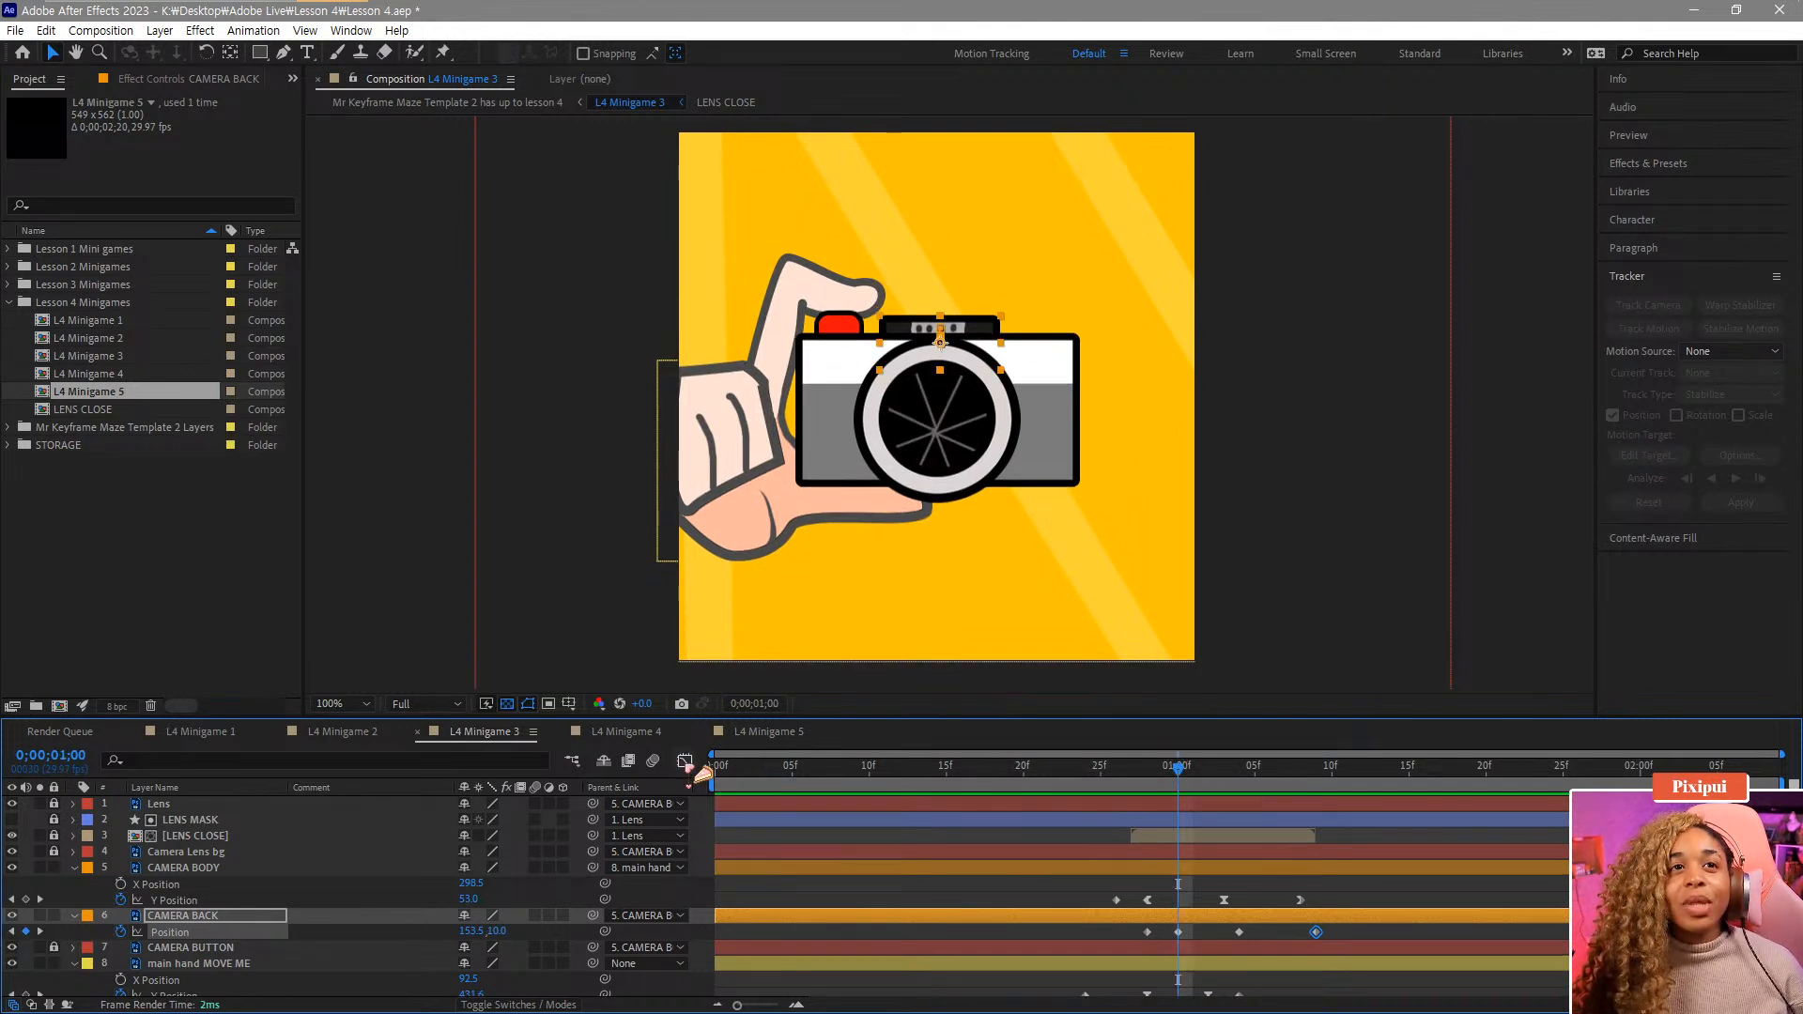
click(687, 761)
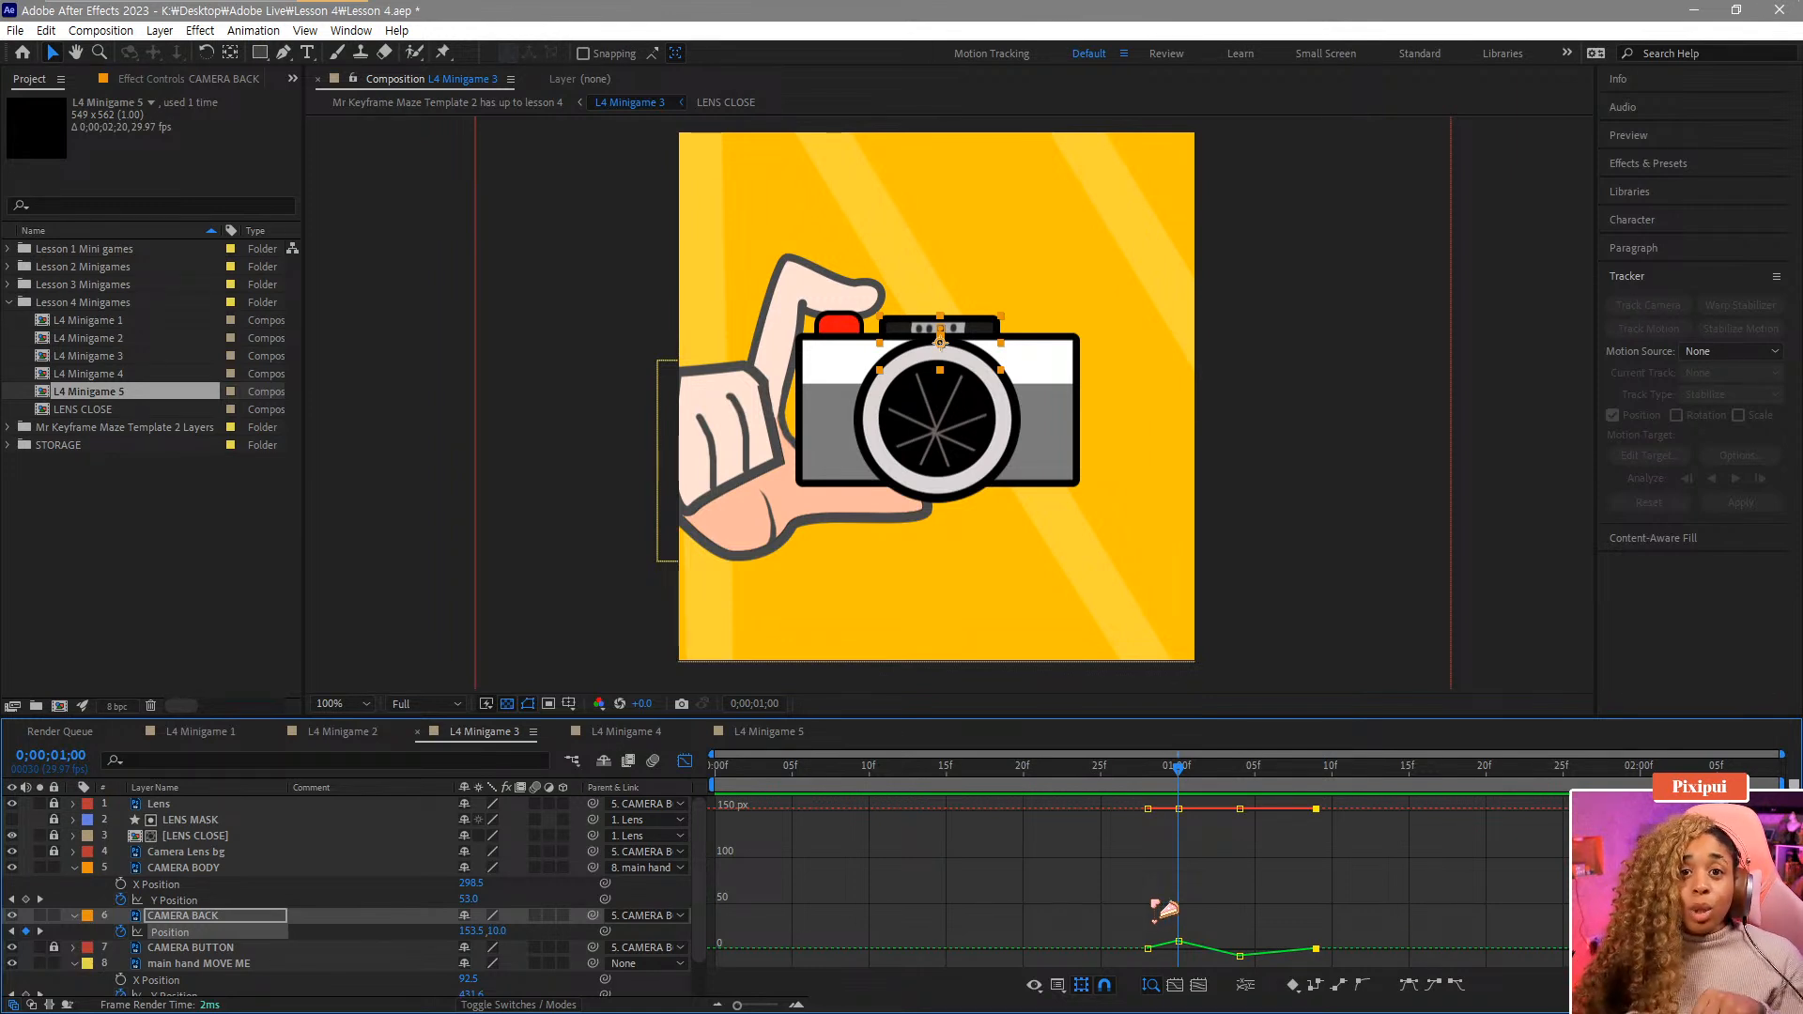
right_click(176, 935)
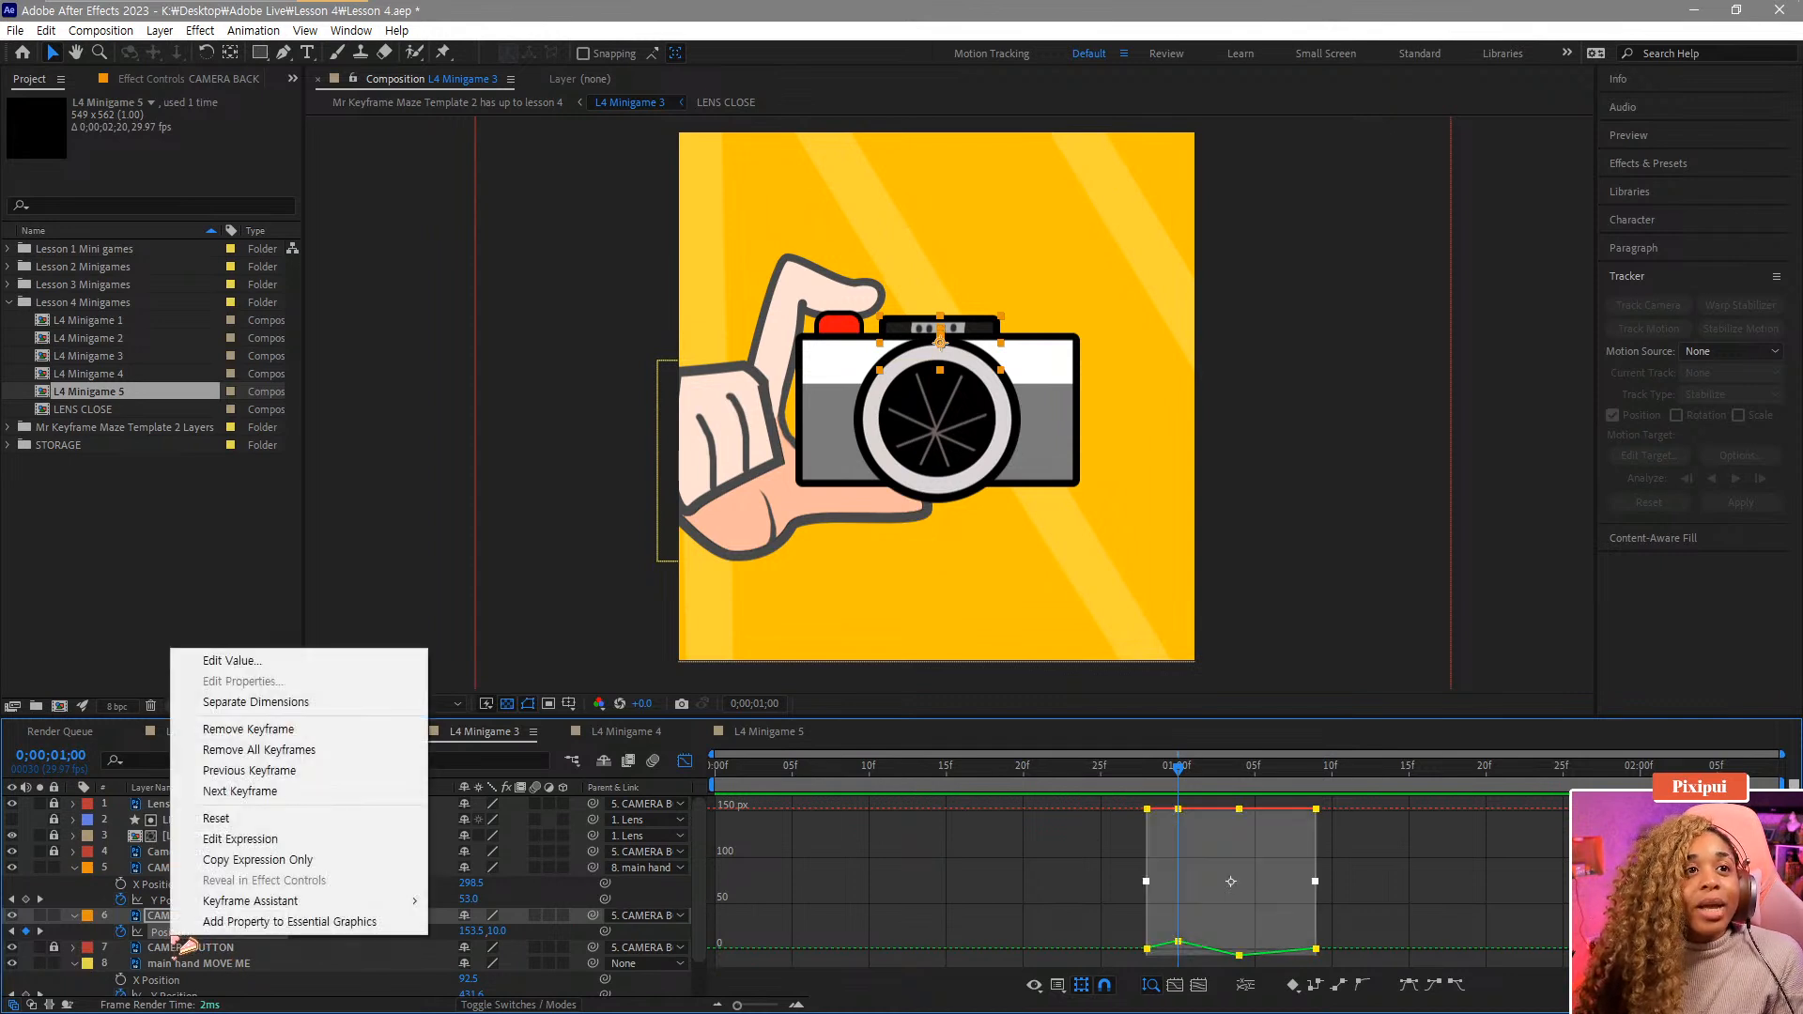
click(282, 701)
click(100, 956)
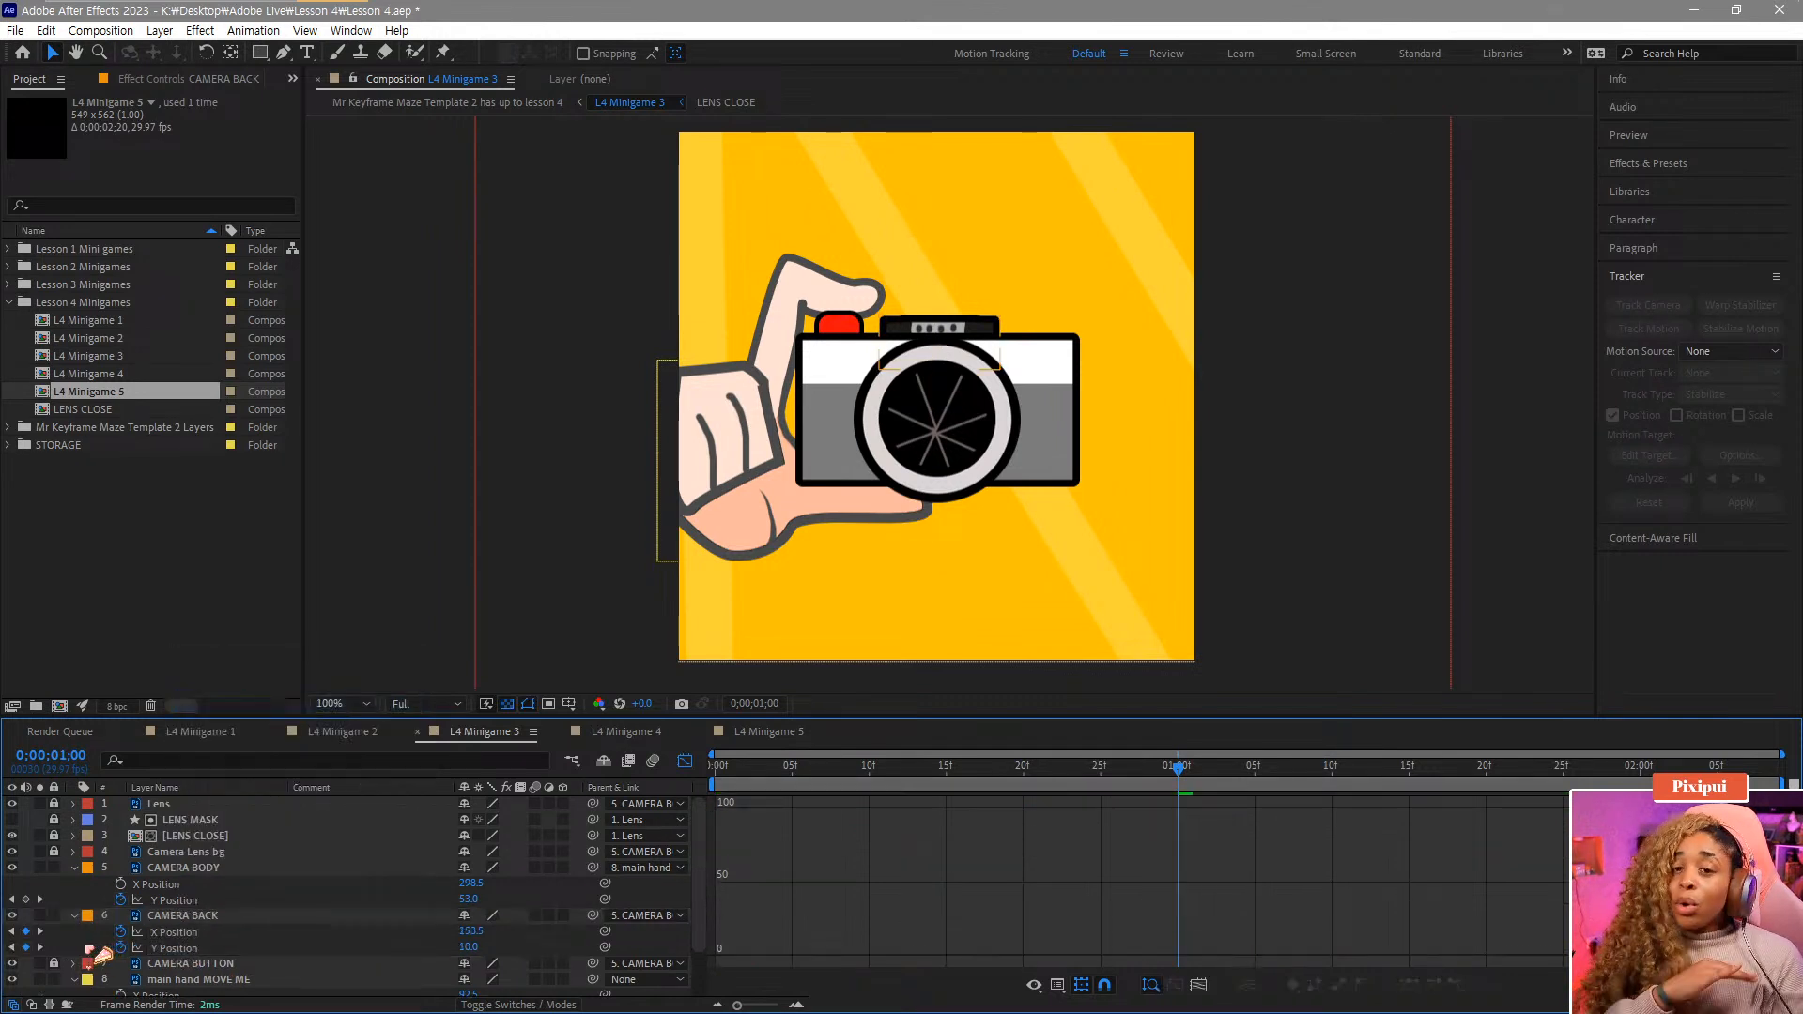
click(155, 949)
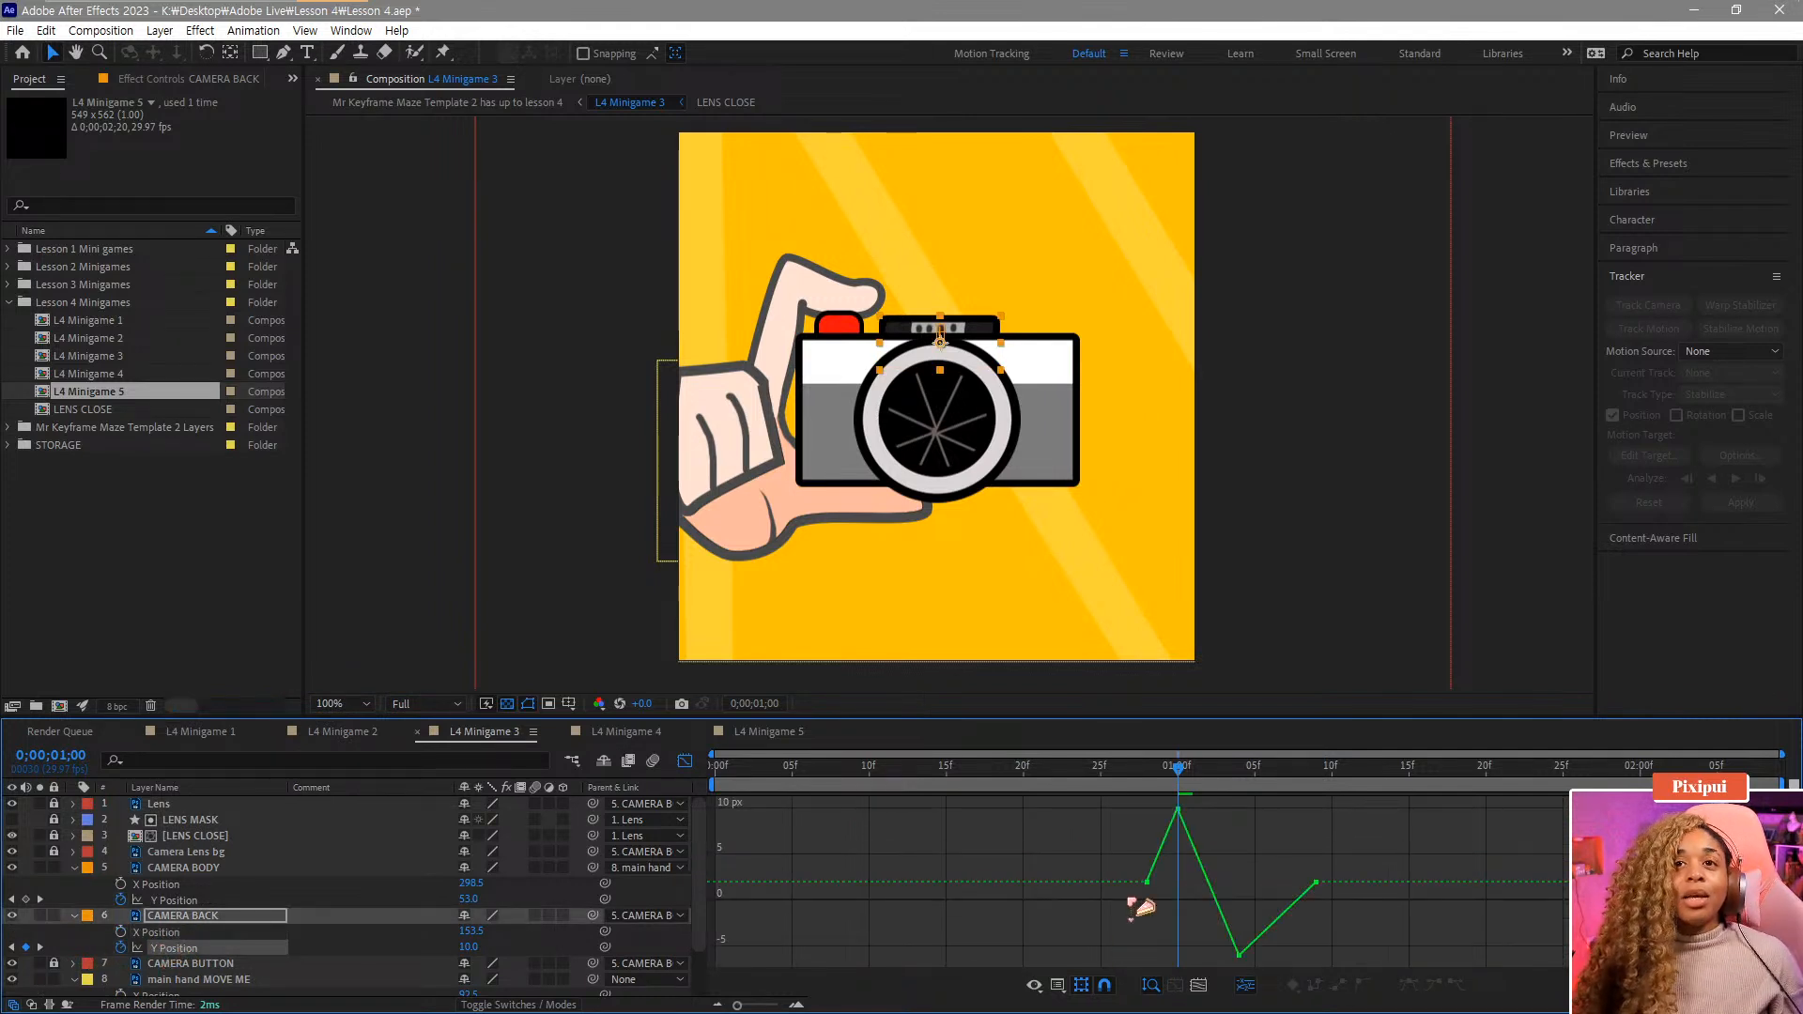
Apply Easy Ease to the CAMERA BACK's Y Position keyframes and stretch the peak and dip bezier handles.
mouse_move(1183, 791)
mouse_down()
mouse_move(1199, 790)
mouse_move(1151, 787)
mouse_up()
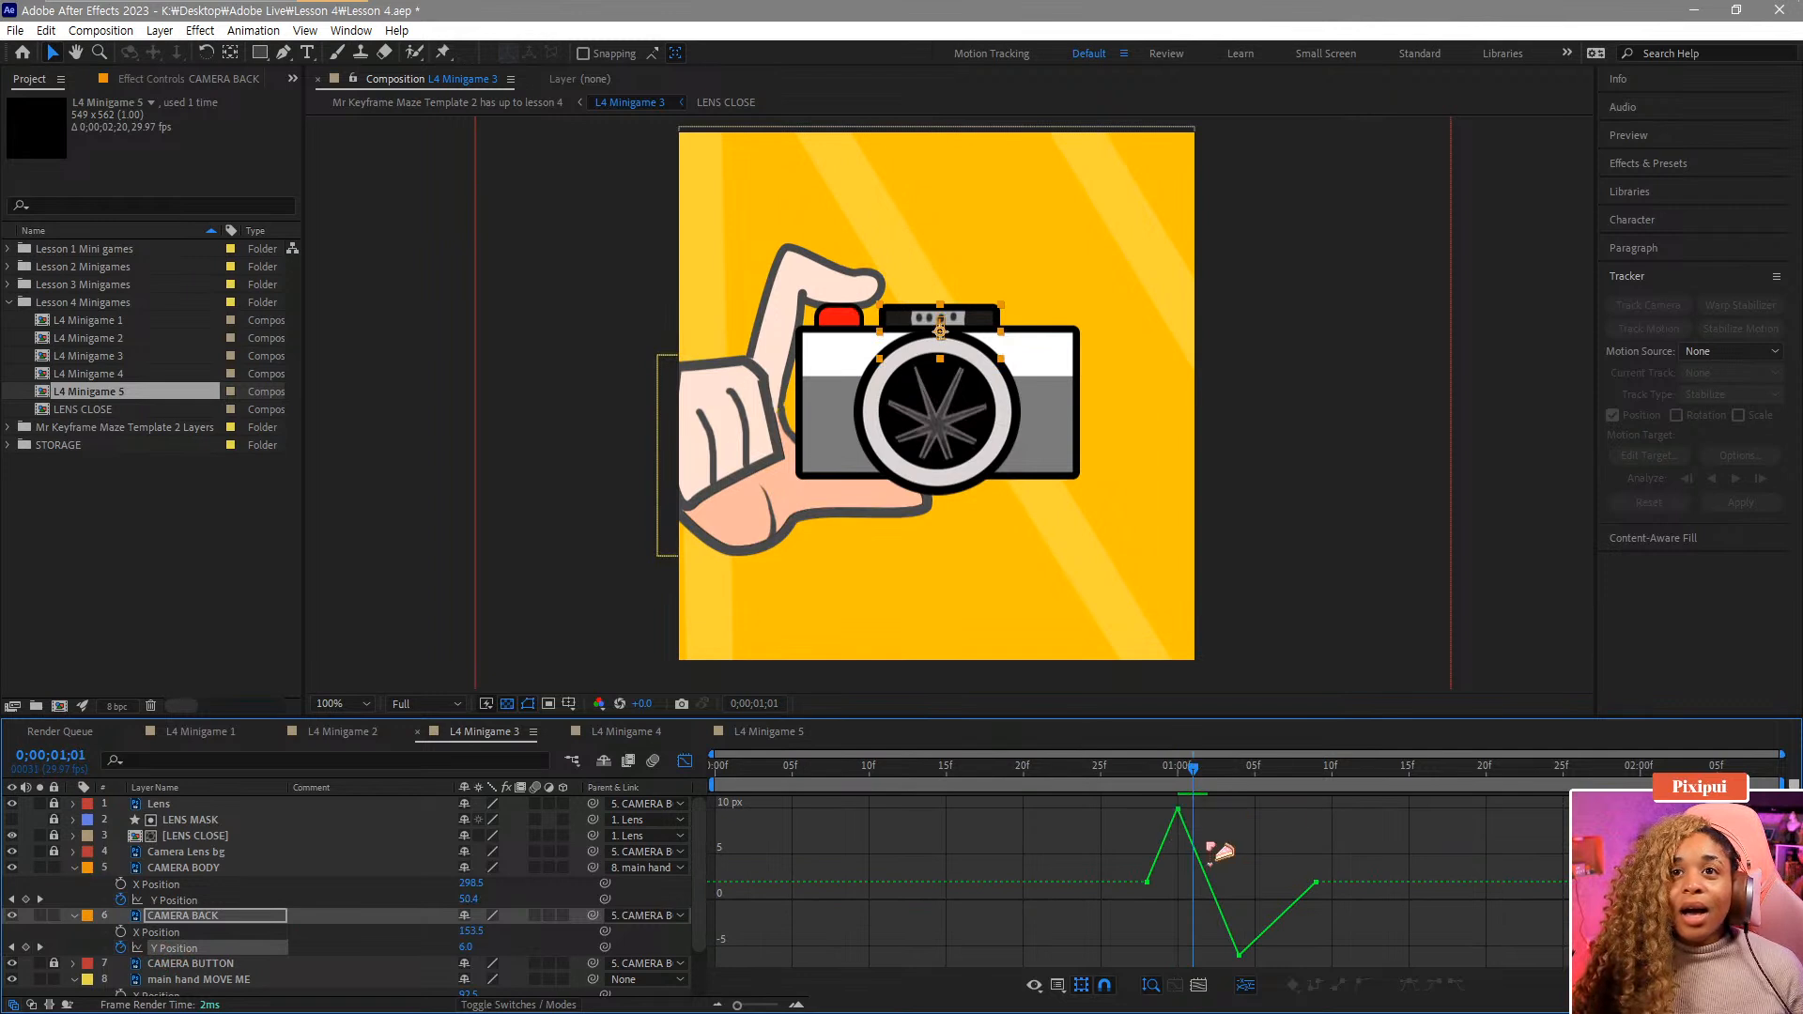
mouse_move(1214, 848)
mouse_down()
mouse_move(1142, 785)
mouse_move(1238, 808)
mouse_move(1210, 965)
mouse_move(1205, 935)
mouse_move(1287, 960)
mouse_up()
click(1457, 984)
click(1435, 984)
click(1457, 984)
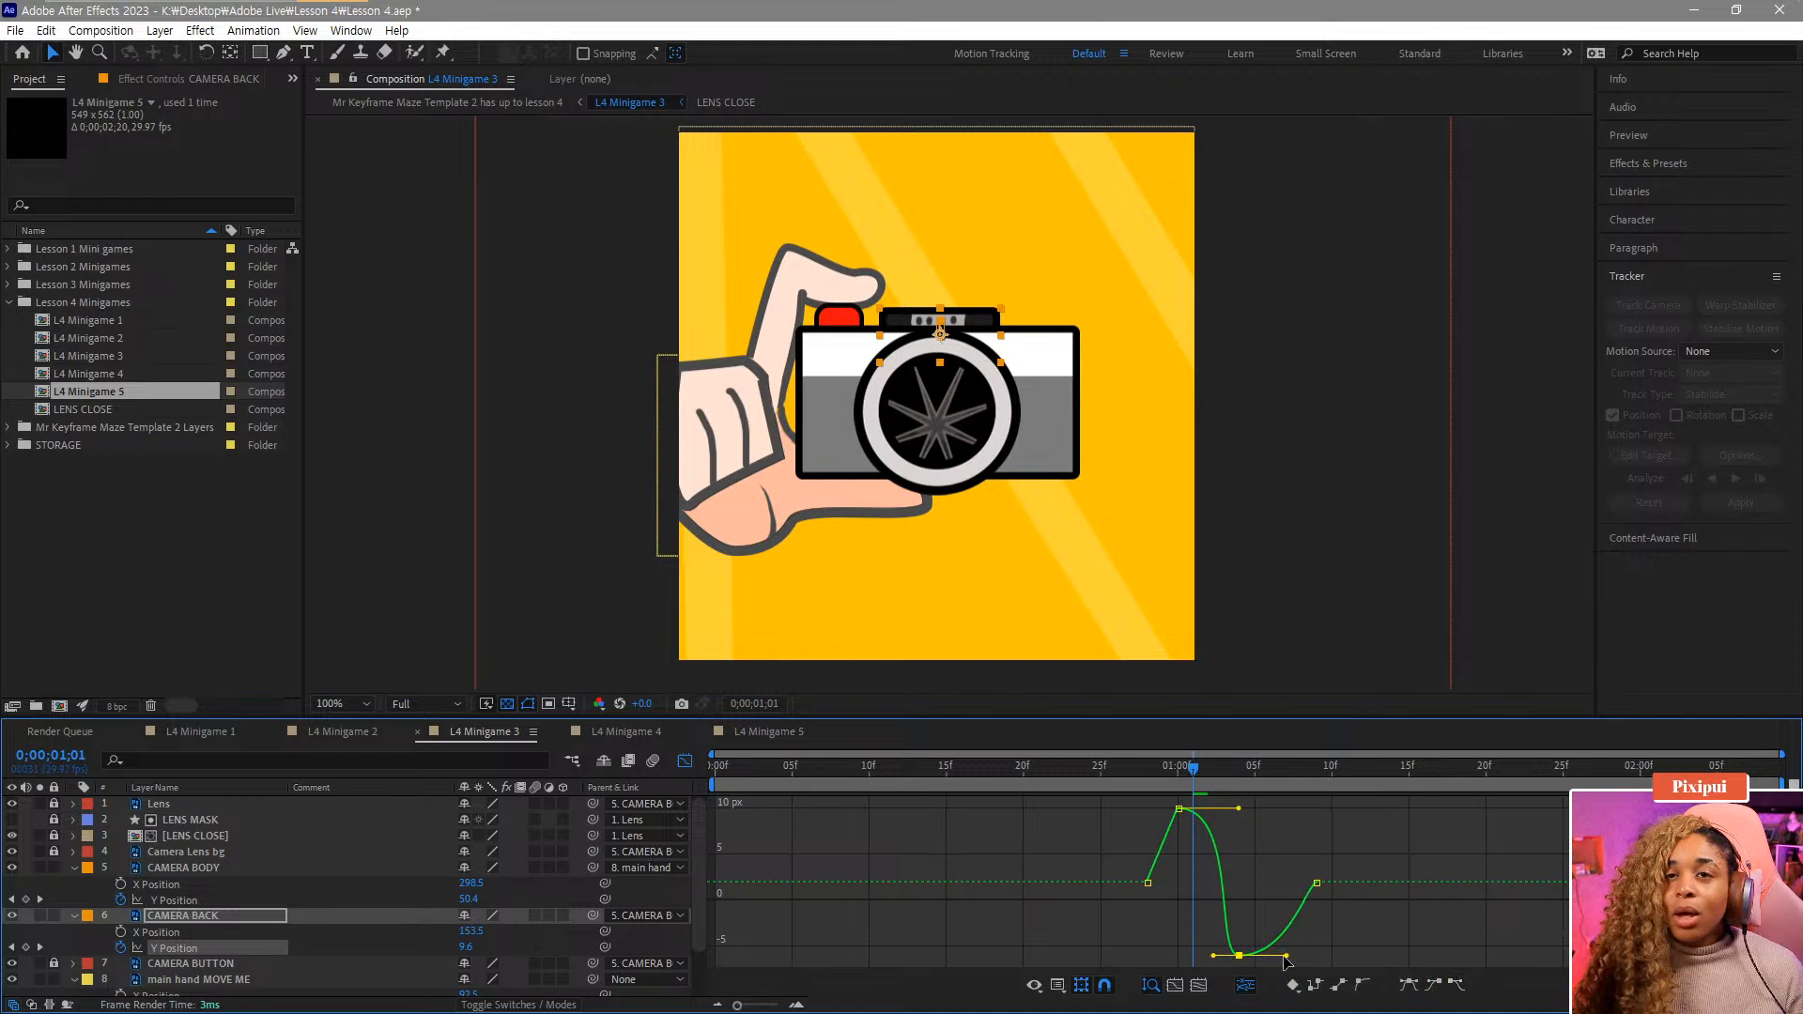
drag(1221, 775, 1271, 784)
drag(1331, 864, 1292, 939)
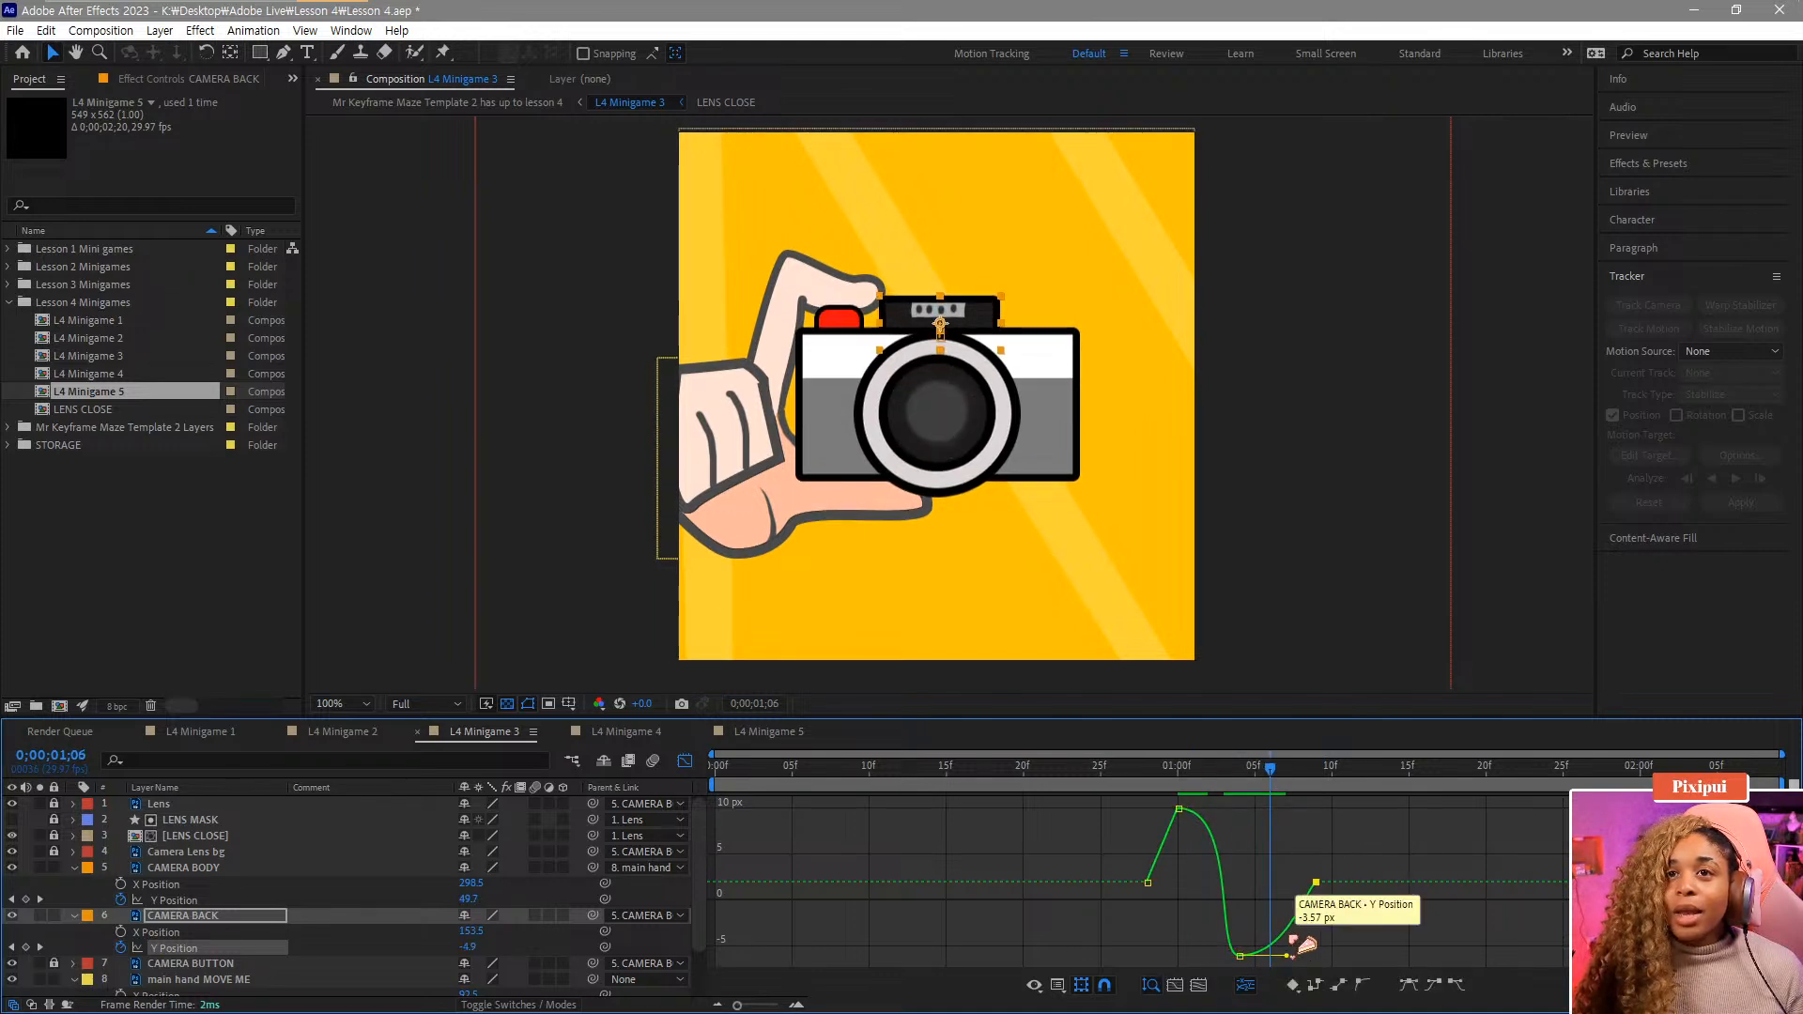
click(1435, 984)
Preview the camera back's bounce and shorten the final Y Position keyframe's incoming handle.
drag(1270, 770, 1098, 805)
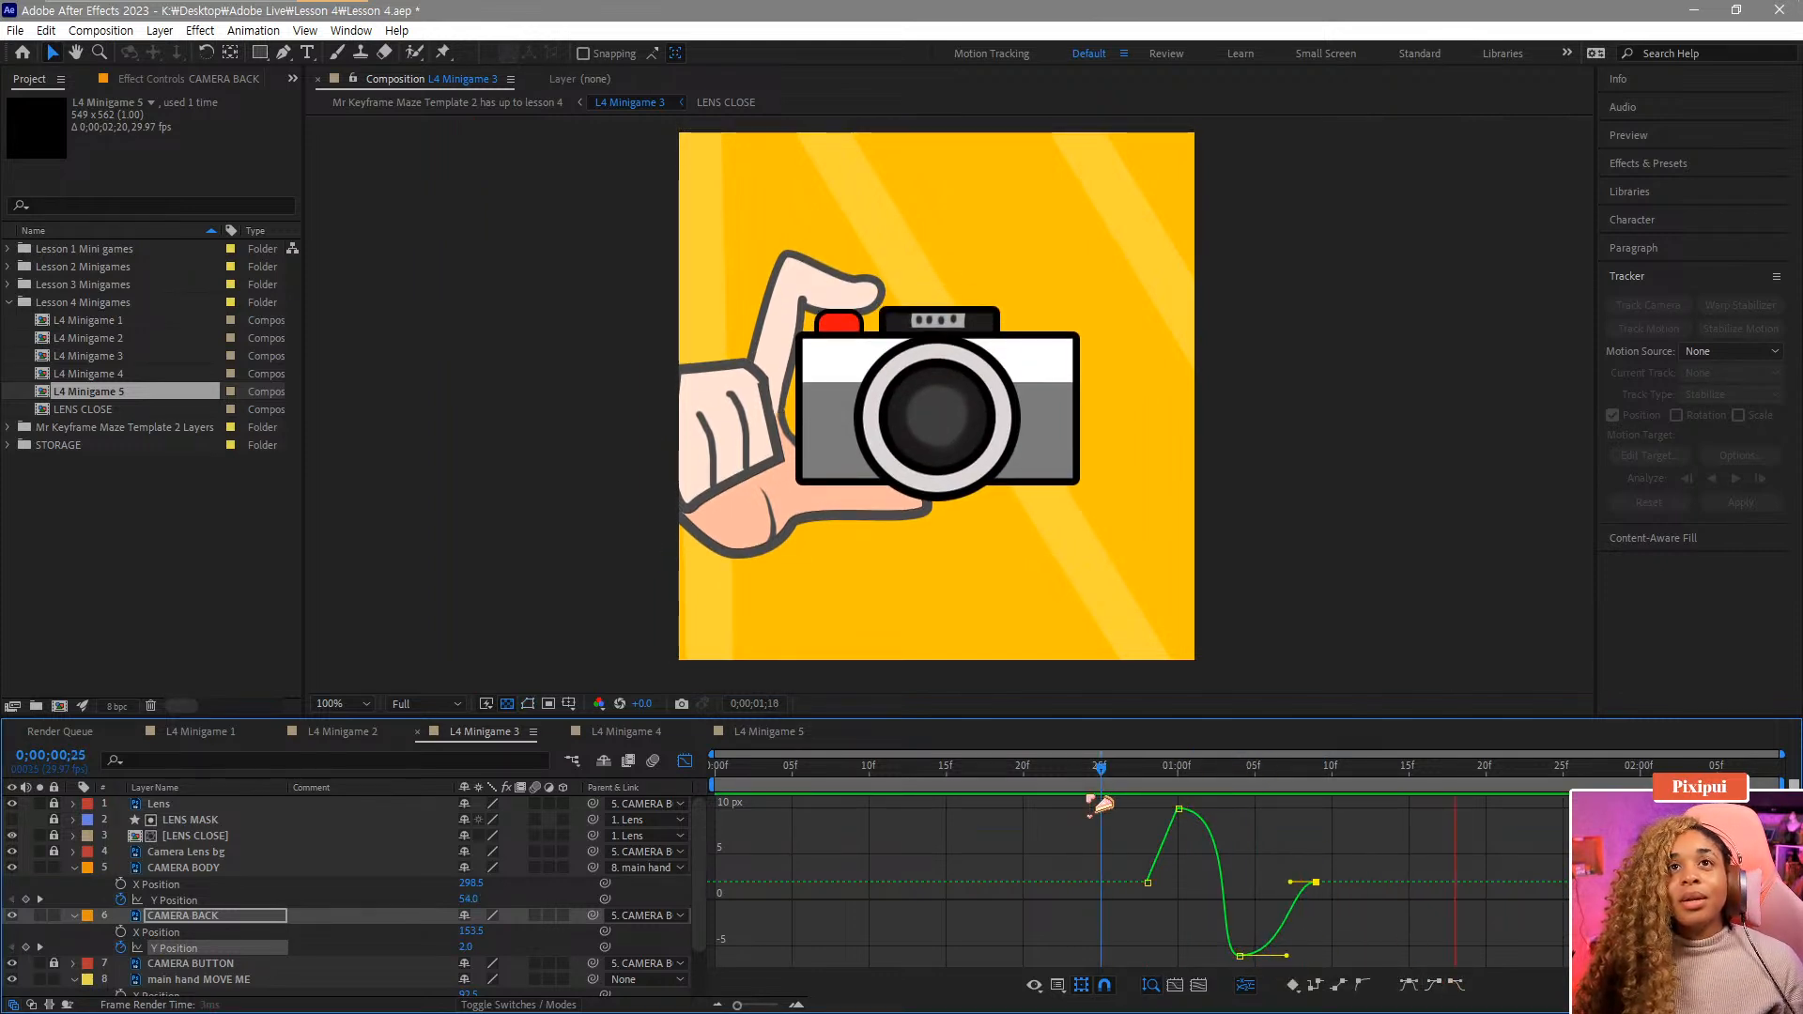
key(space)
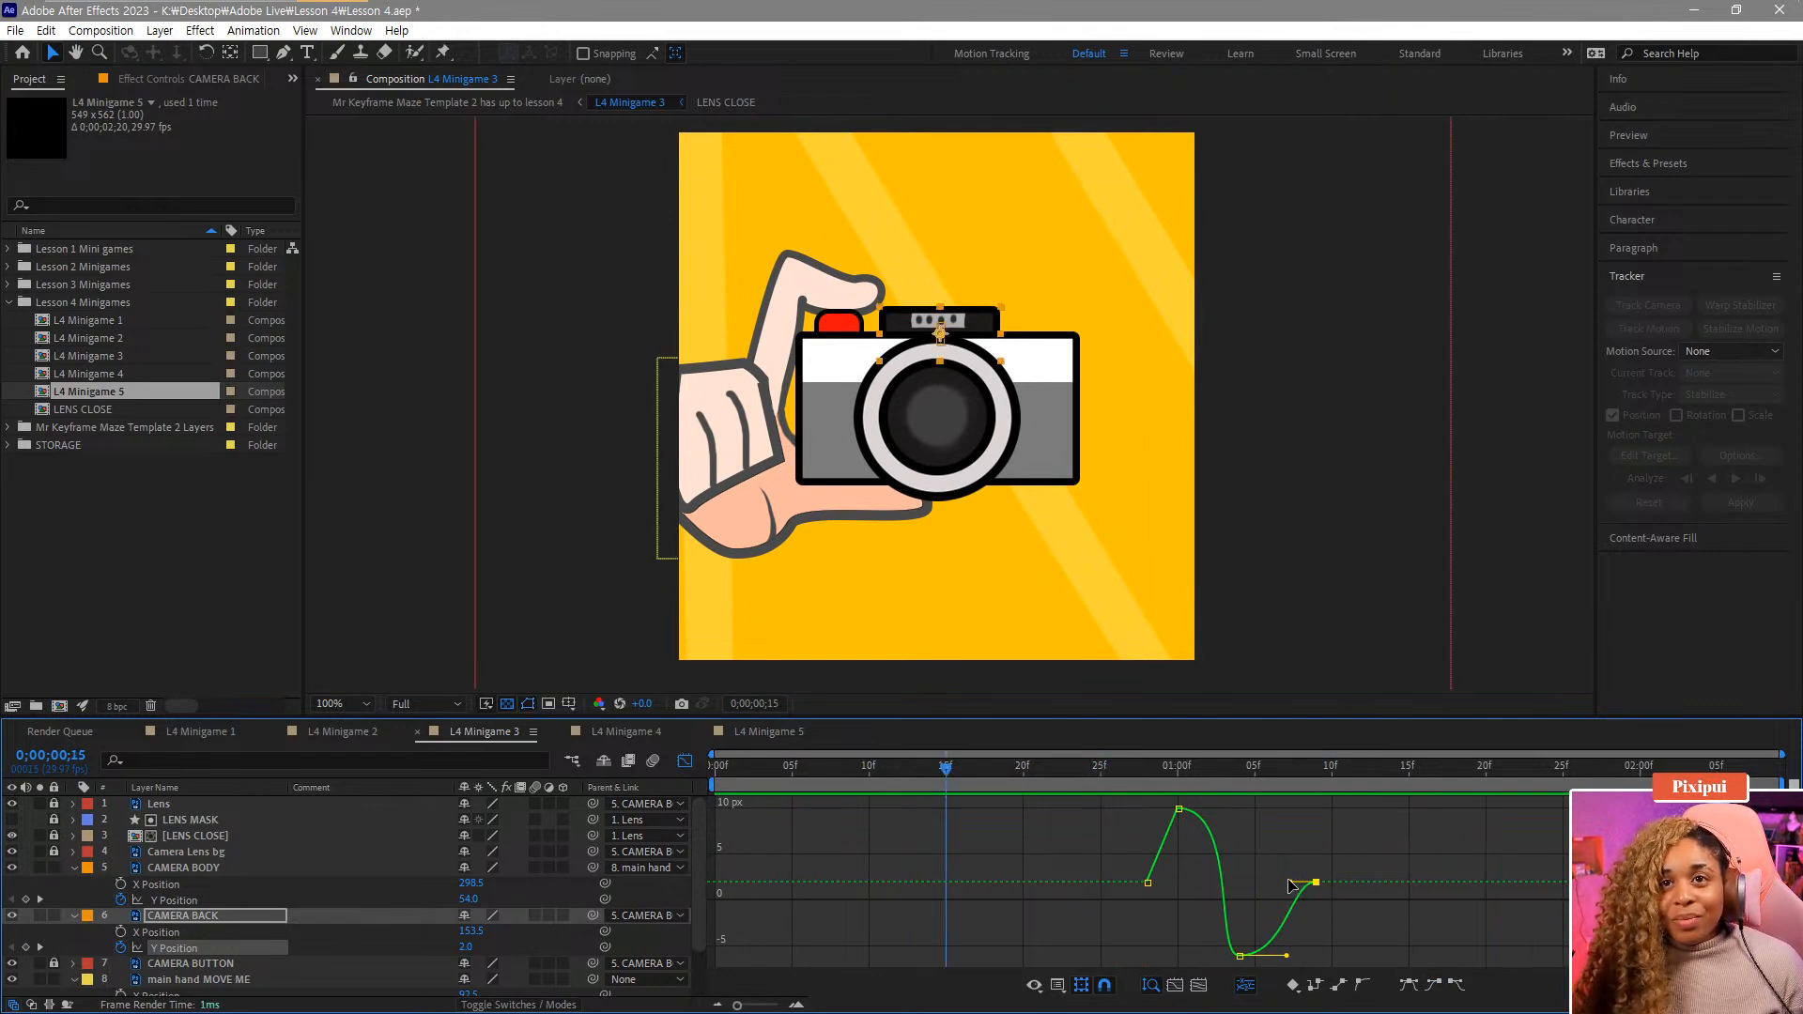
drag(1290, 881, 1273, 884)
click(1179, 773)
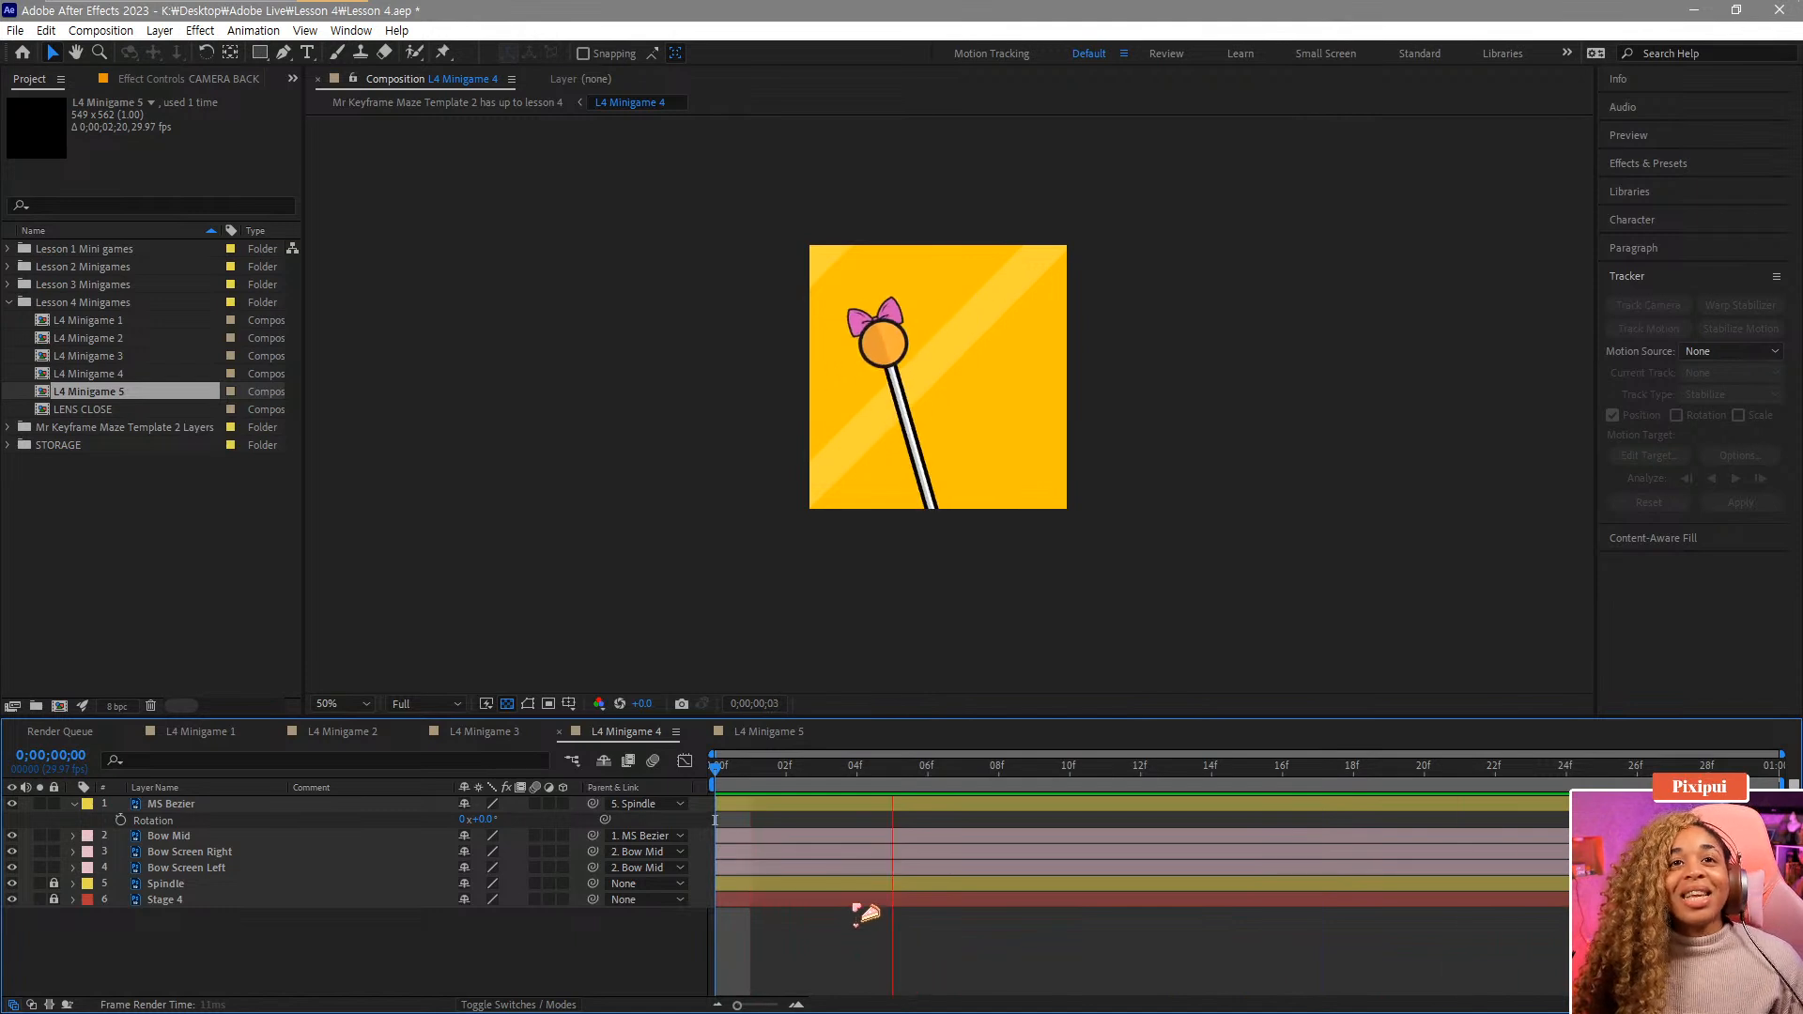
Preview L4 Minigame 4 from the start and select the MS Bezier layer's Rotation property.
click(765, 785)
key(Home)
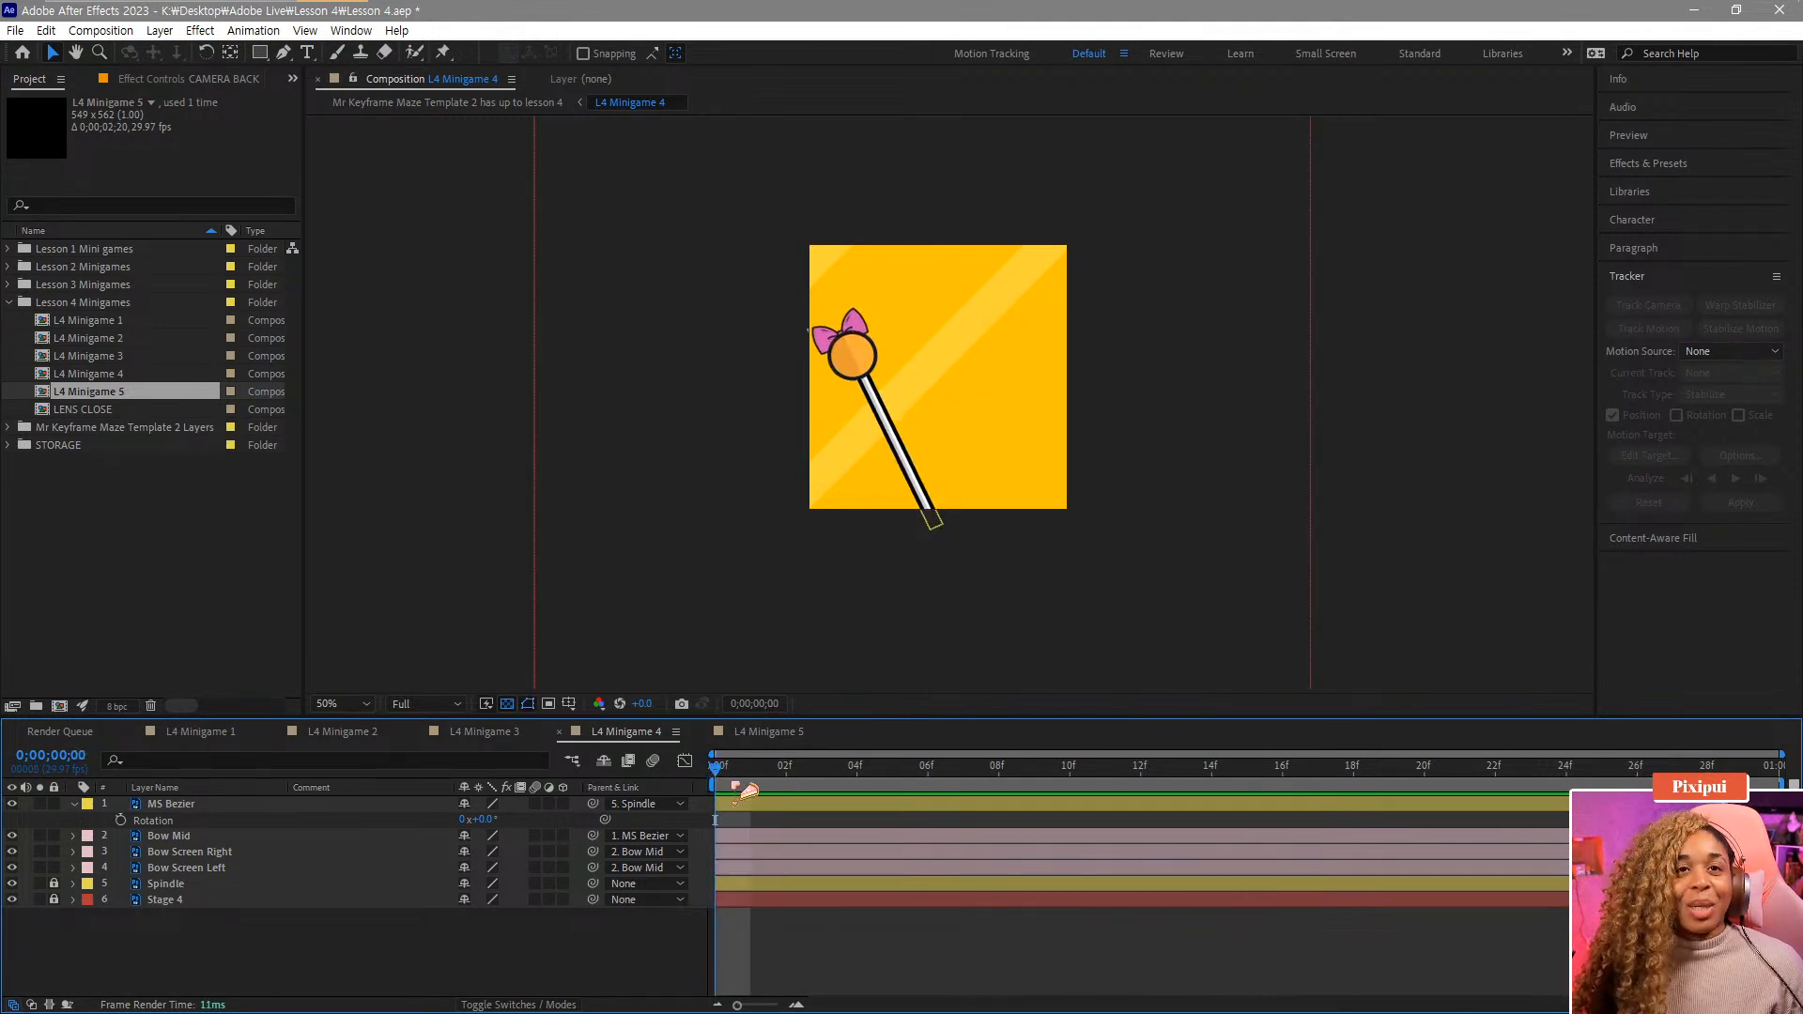
key(space)
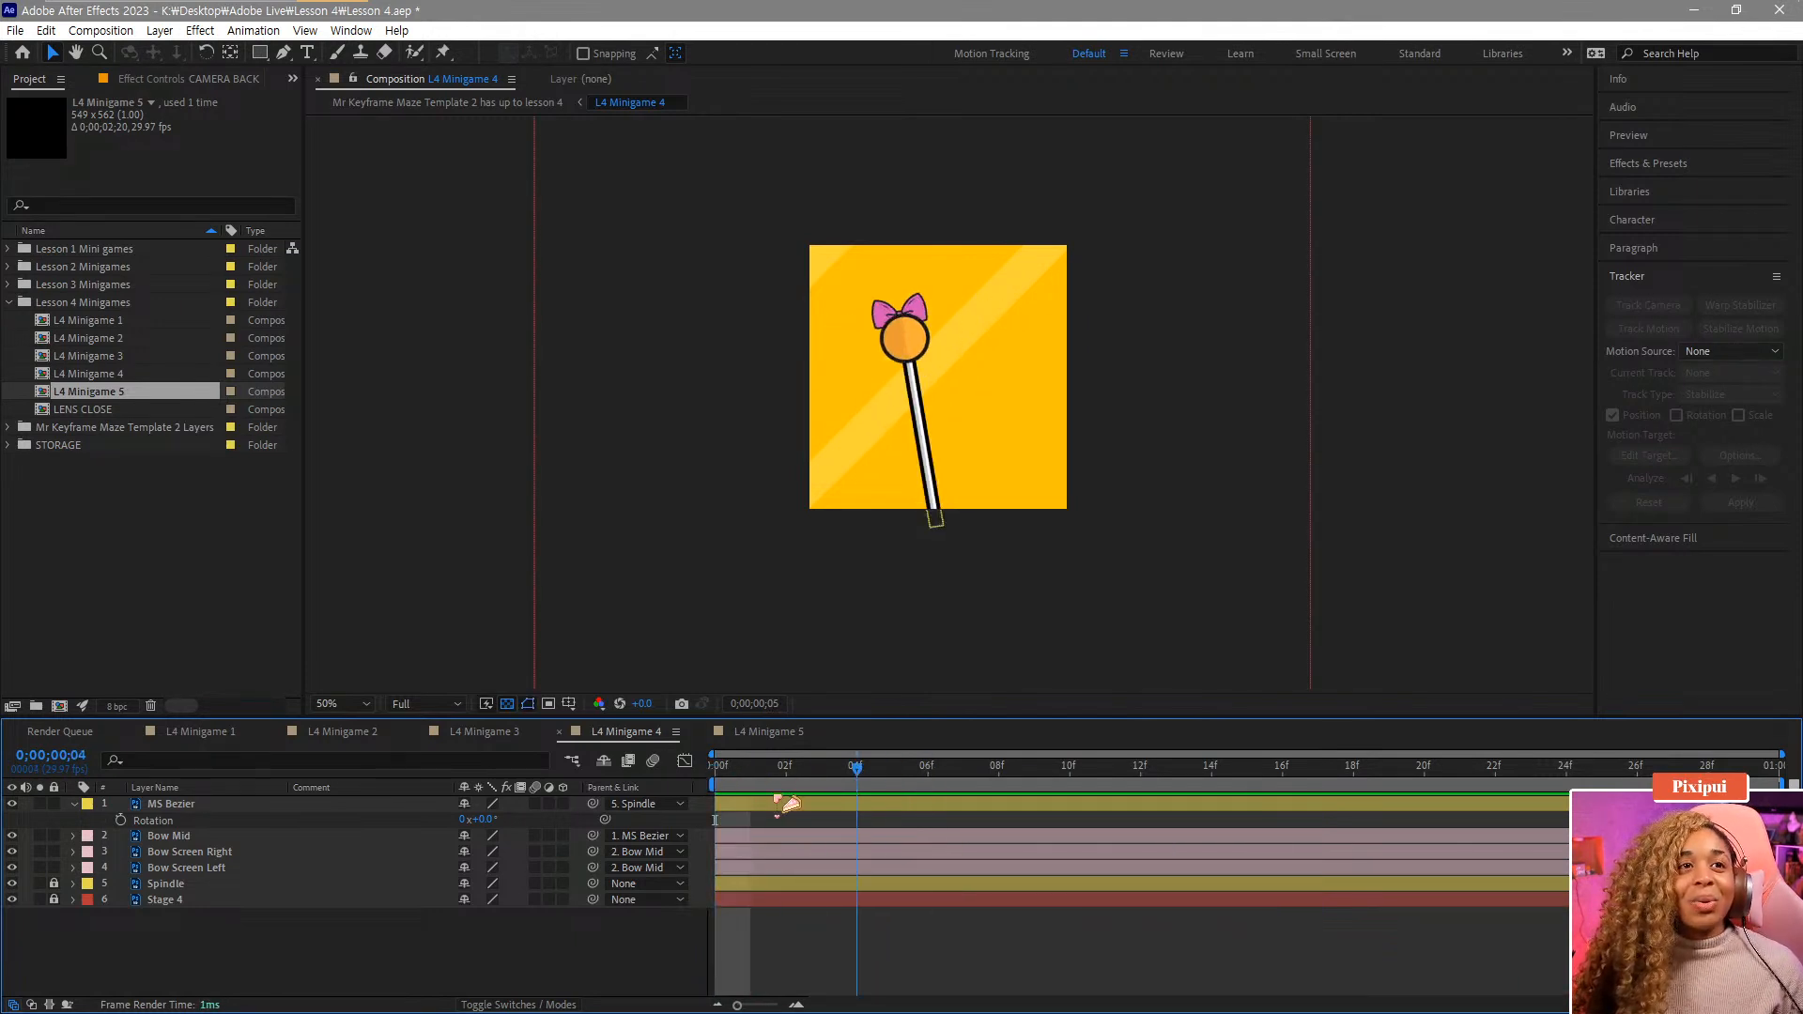
click(174, 822)
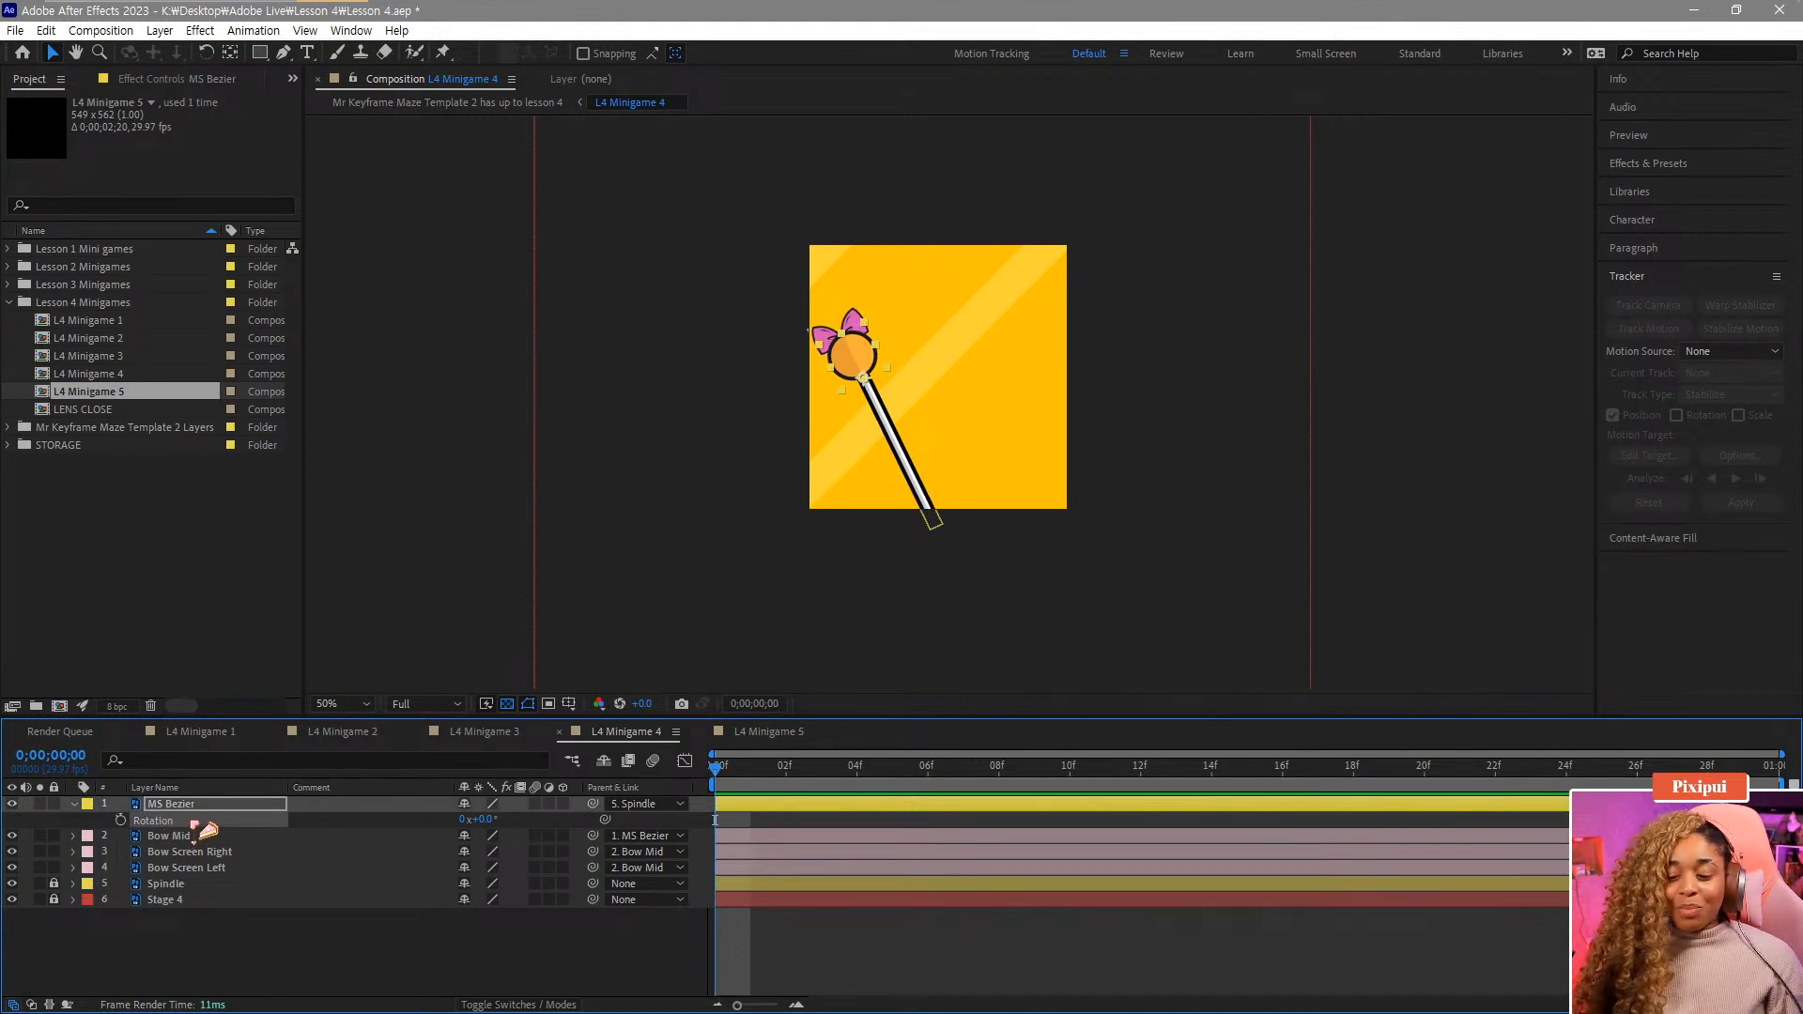
Start keyframing the MS Bezier's Rotation at frame 0 and set it to -20° at frame 3.
click(122, 821)
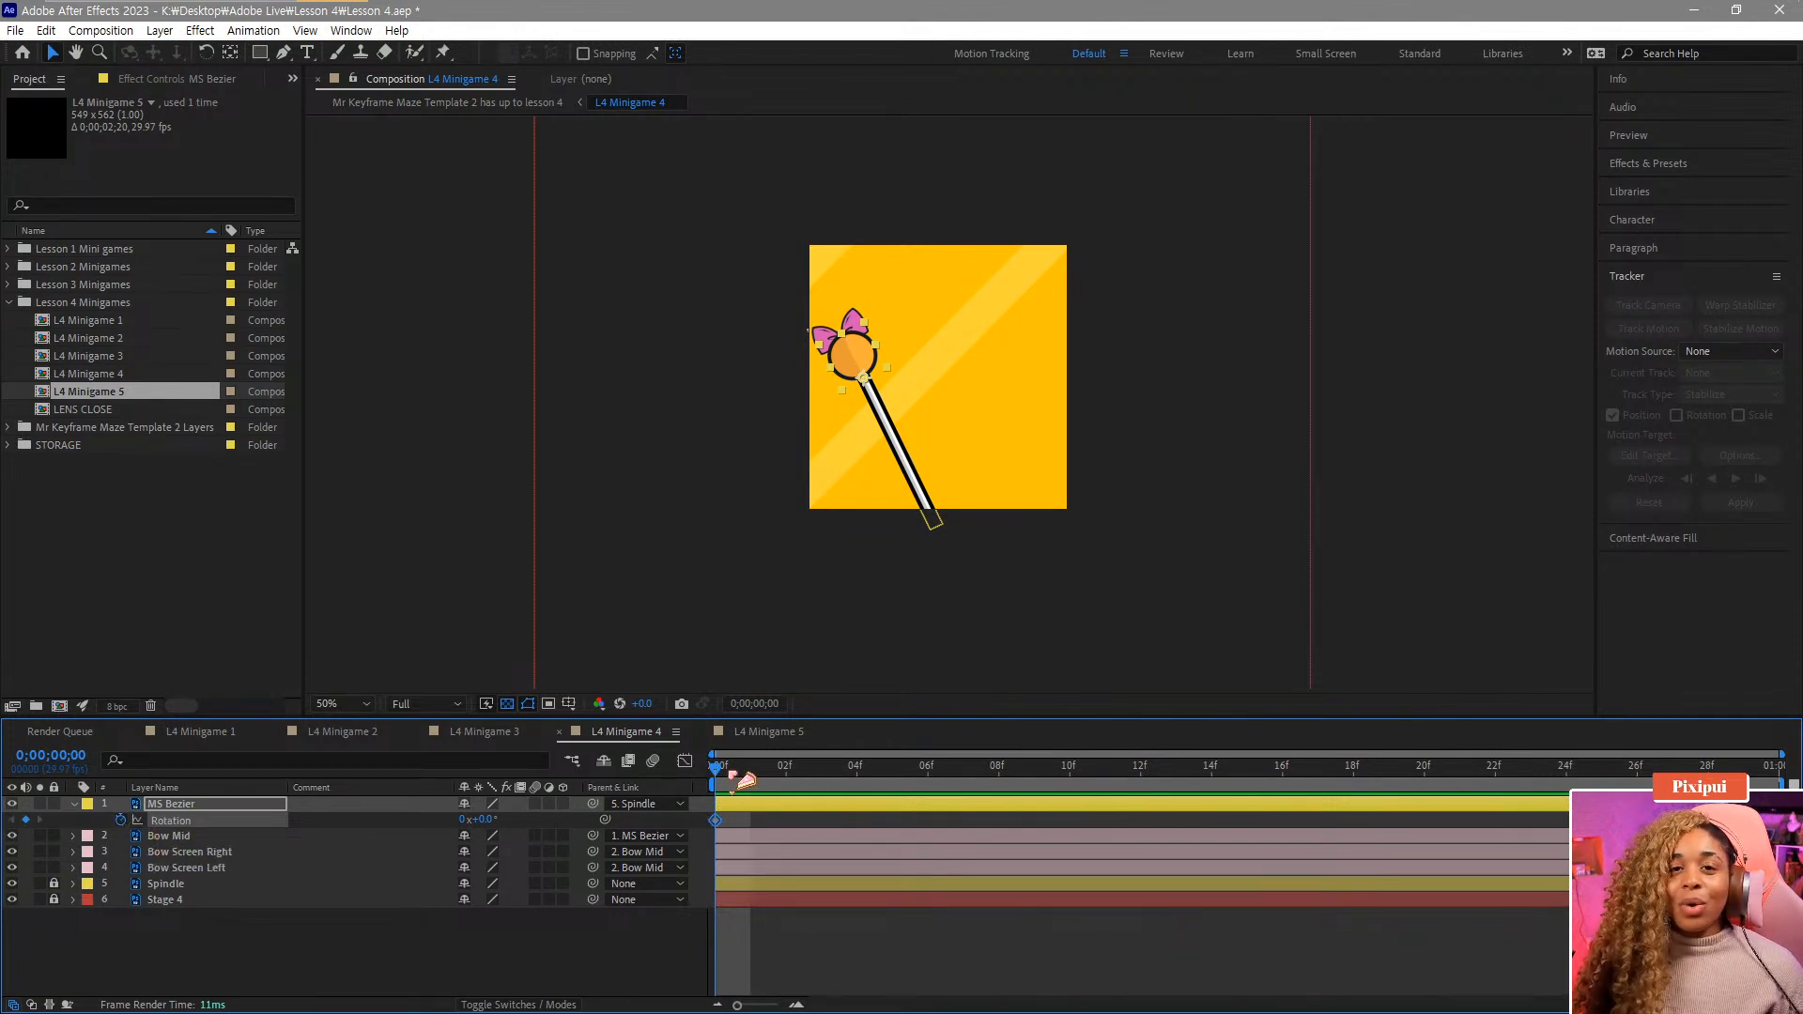
drag(747, 780, 822, 780)
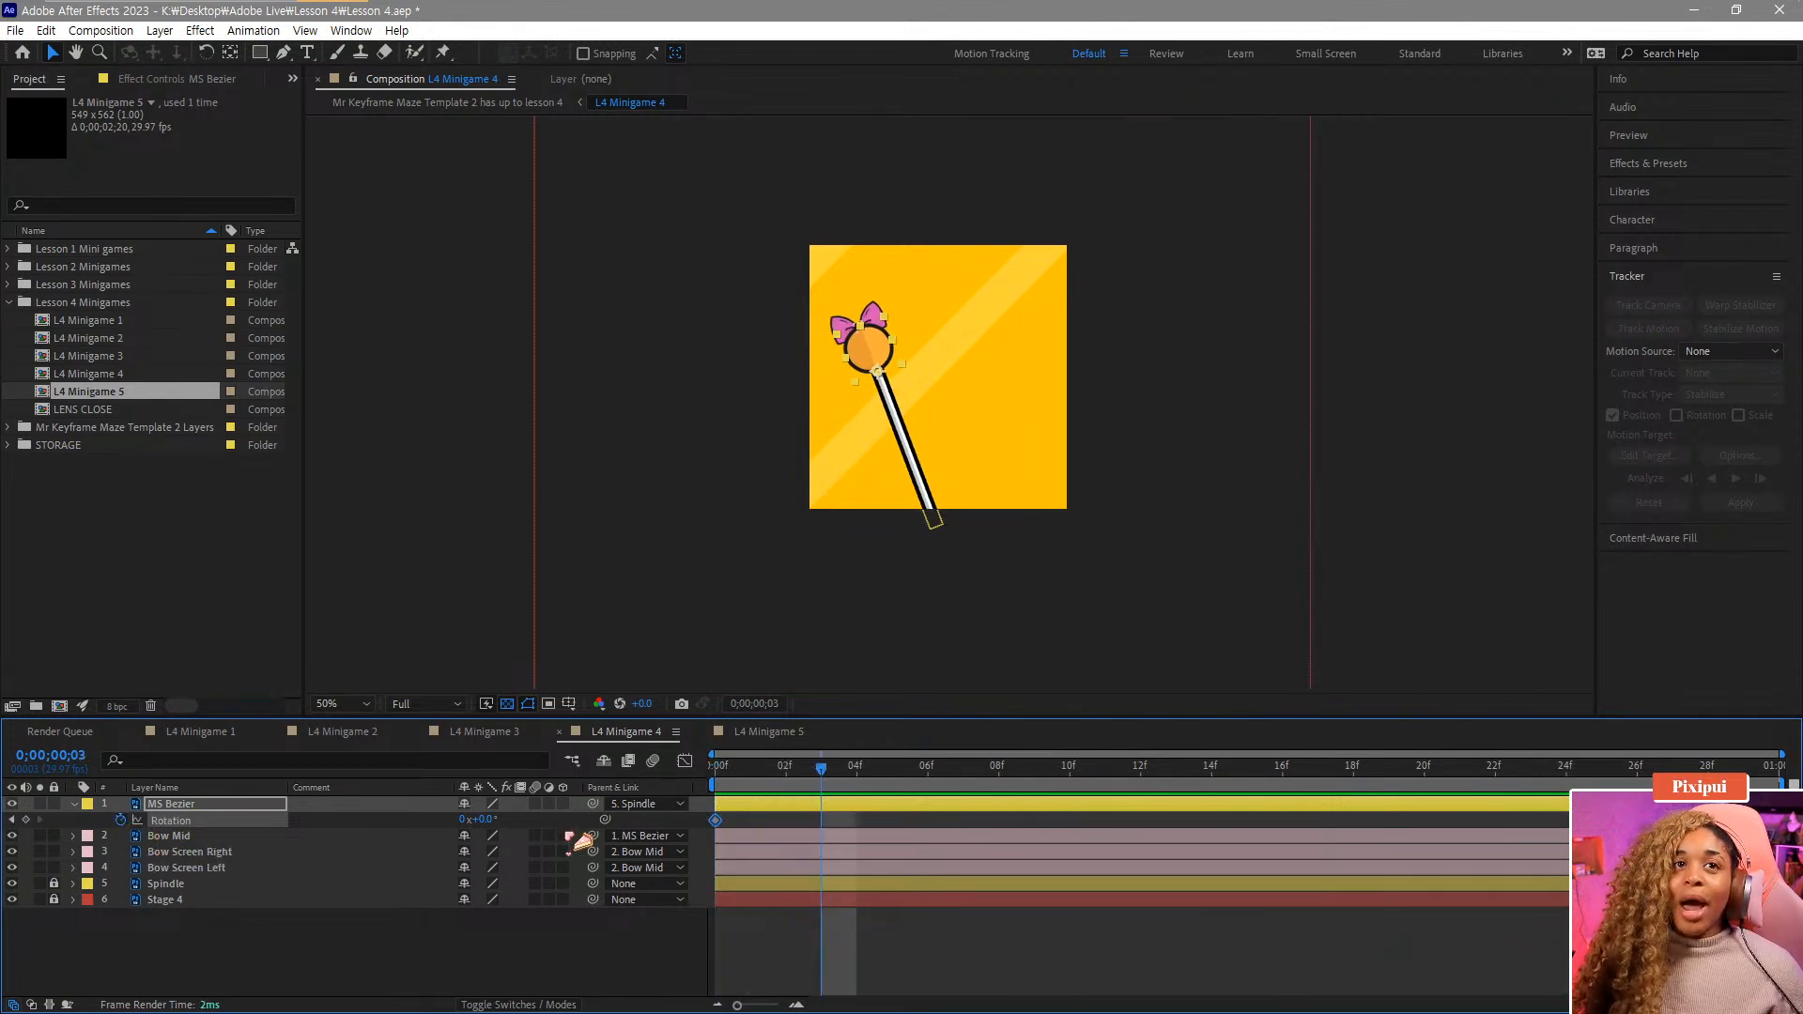
drag(482, 820, 473, 823)
Set the MS Bezier's rotation to 24° at frame 12.
drag(732, 776, 948, 819)
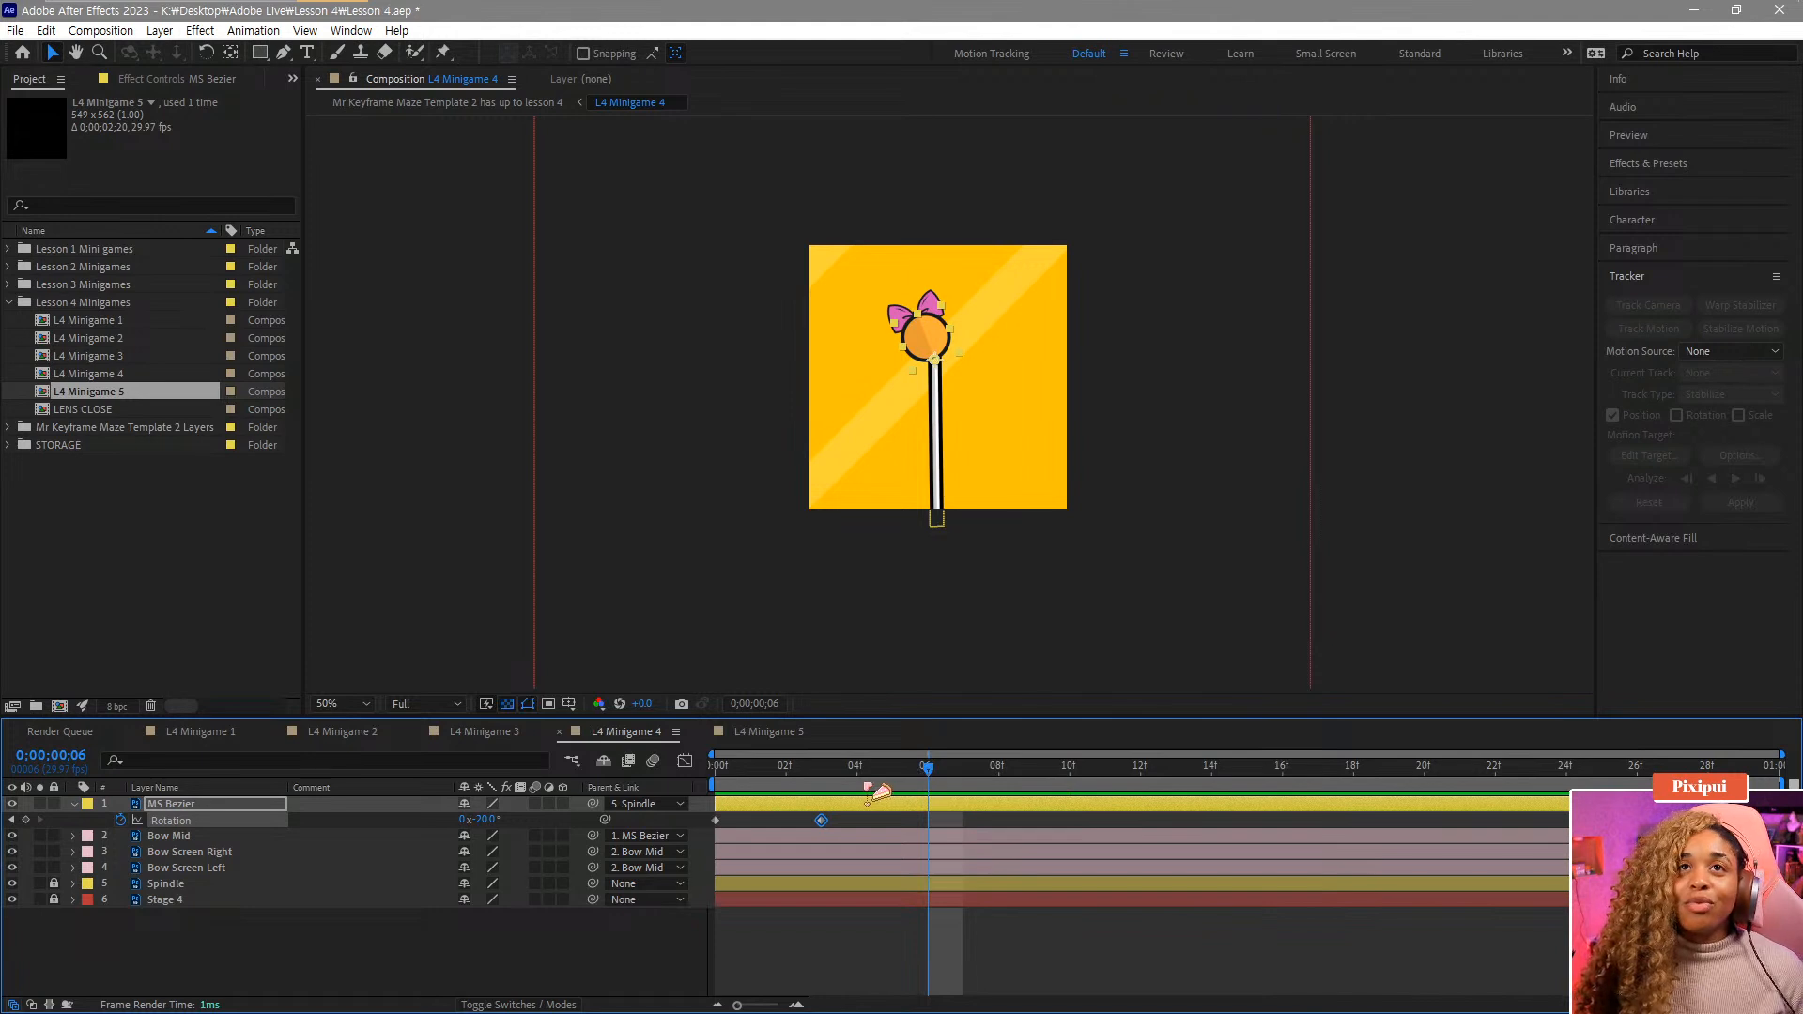
drag(878, 789, 1147, 817)
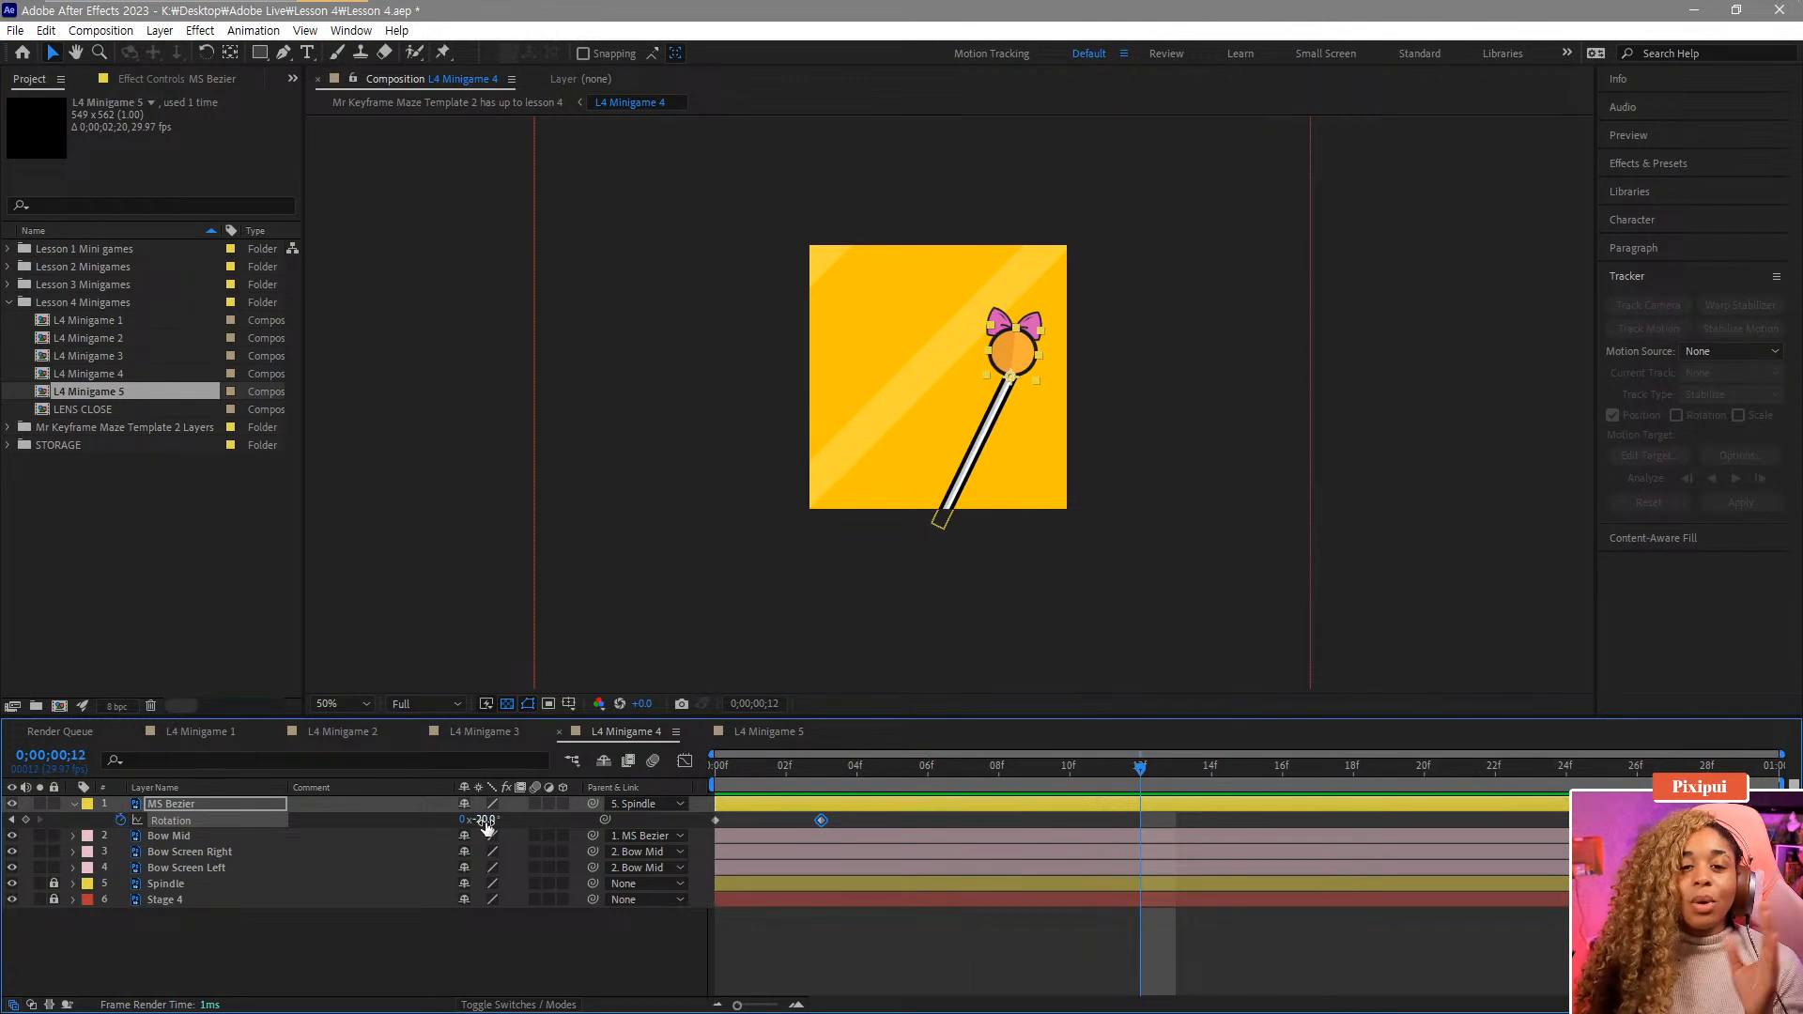
drag(482, 823, 529, 822)
Set the MS Bezier's rotation to 55° at frame 22.
drag(1075, 793, 1495, 803)
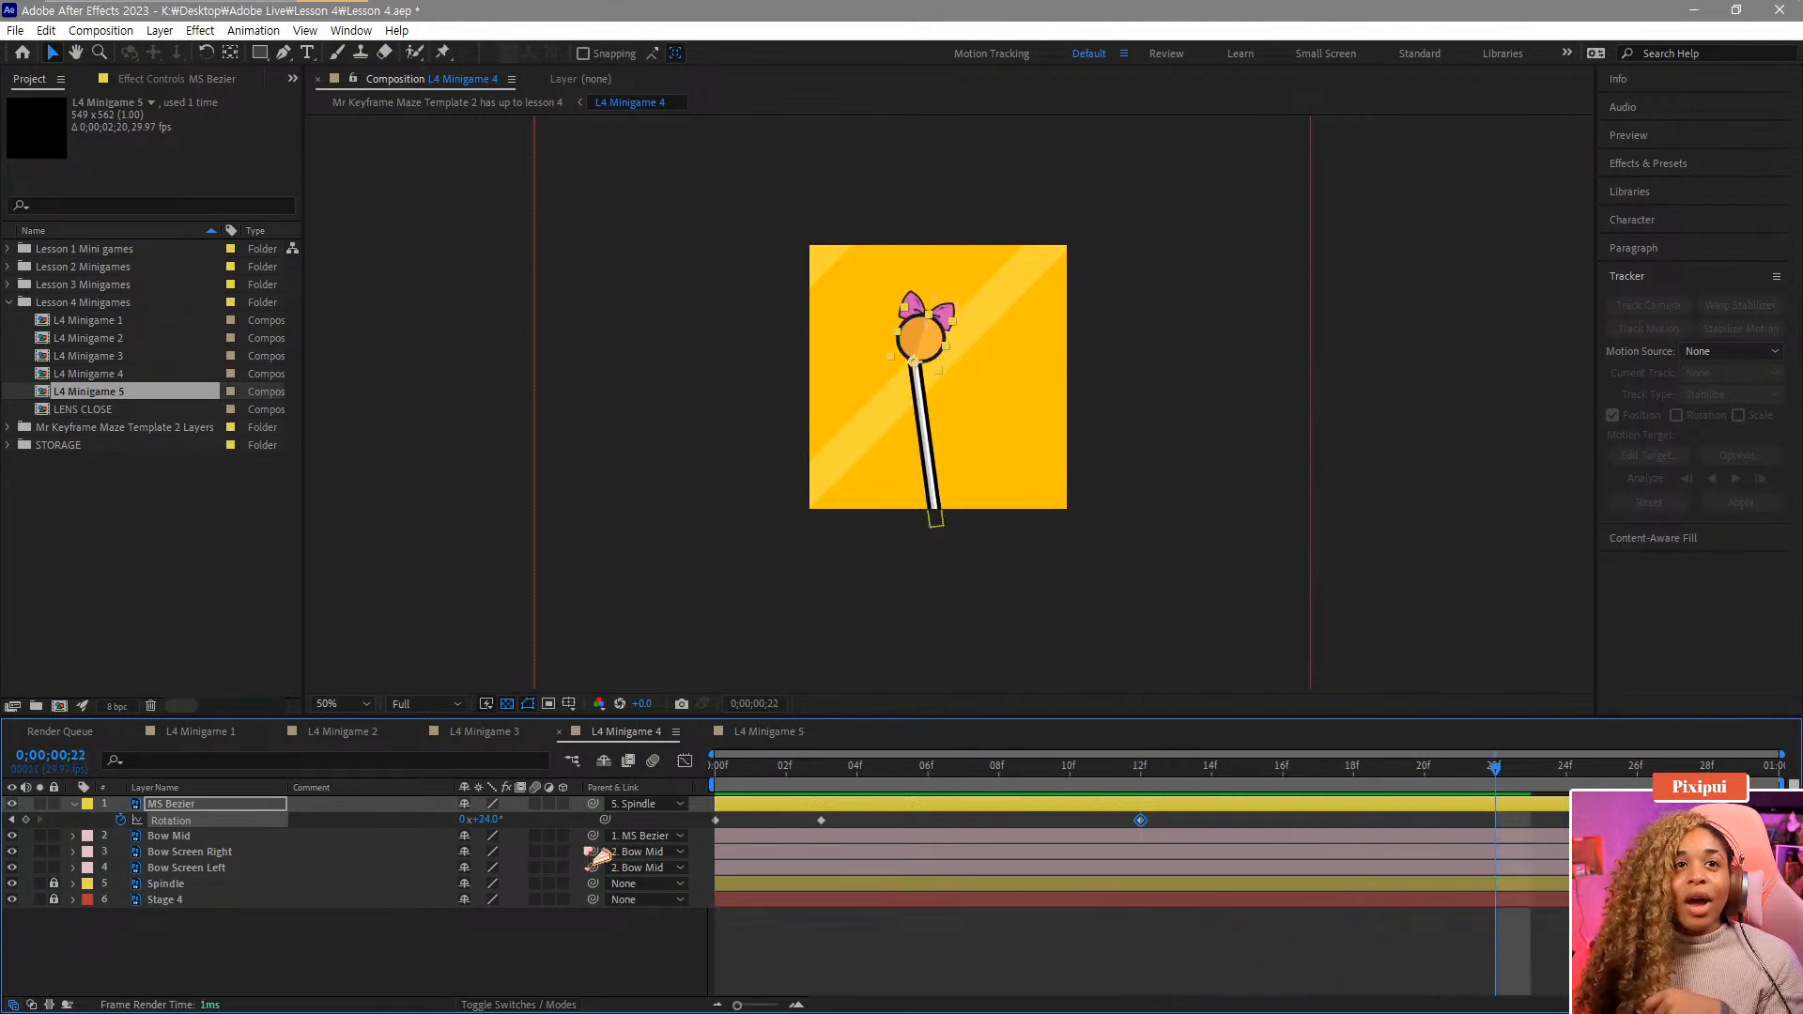
drag(487, 819, 432, 832)
click(1636, 769)
click(1470, 767)
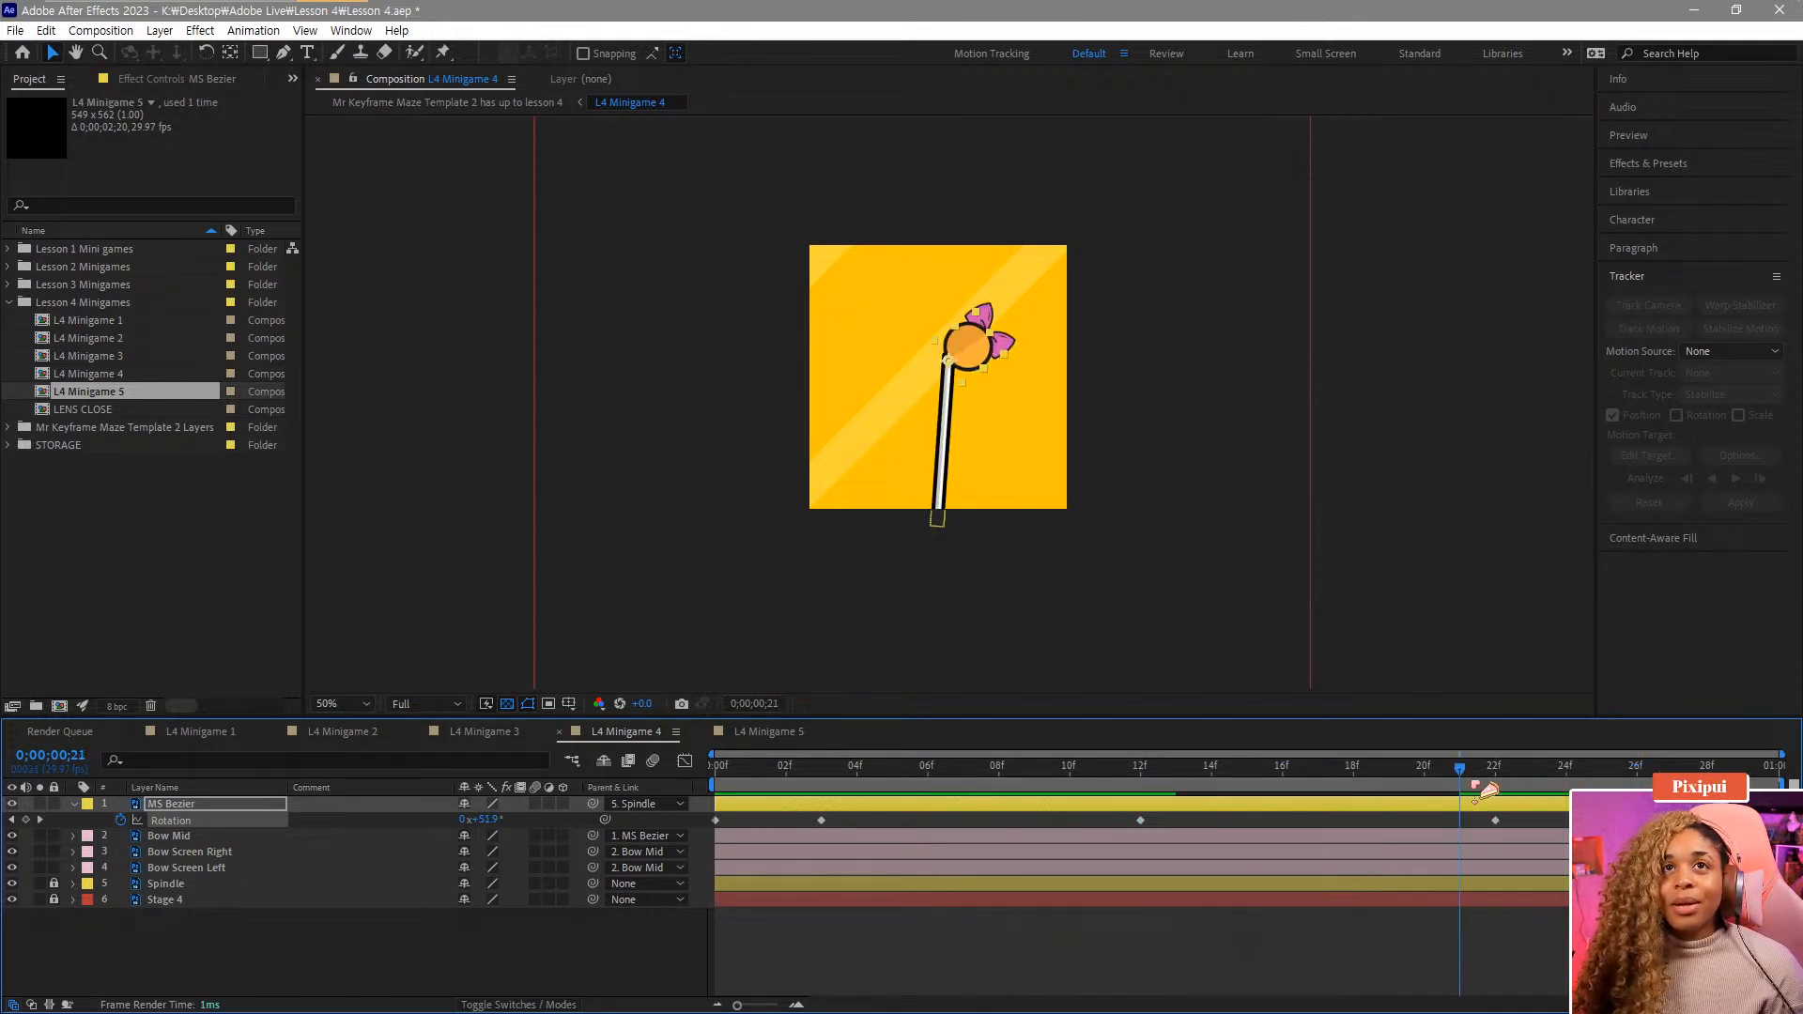
Copy the first Rotation keyframe and paste it at frame 26 so the swing returns to 0°.
click(737, 825)
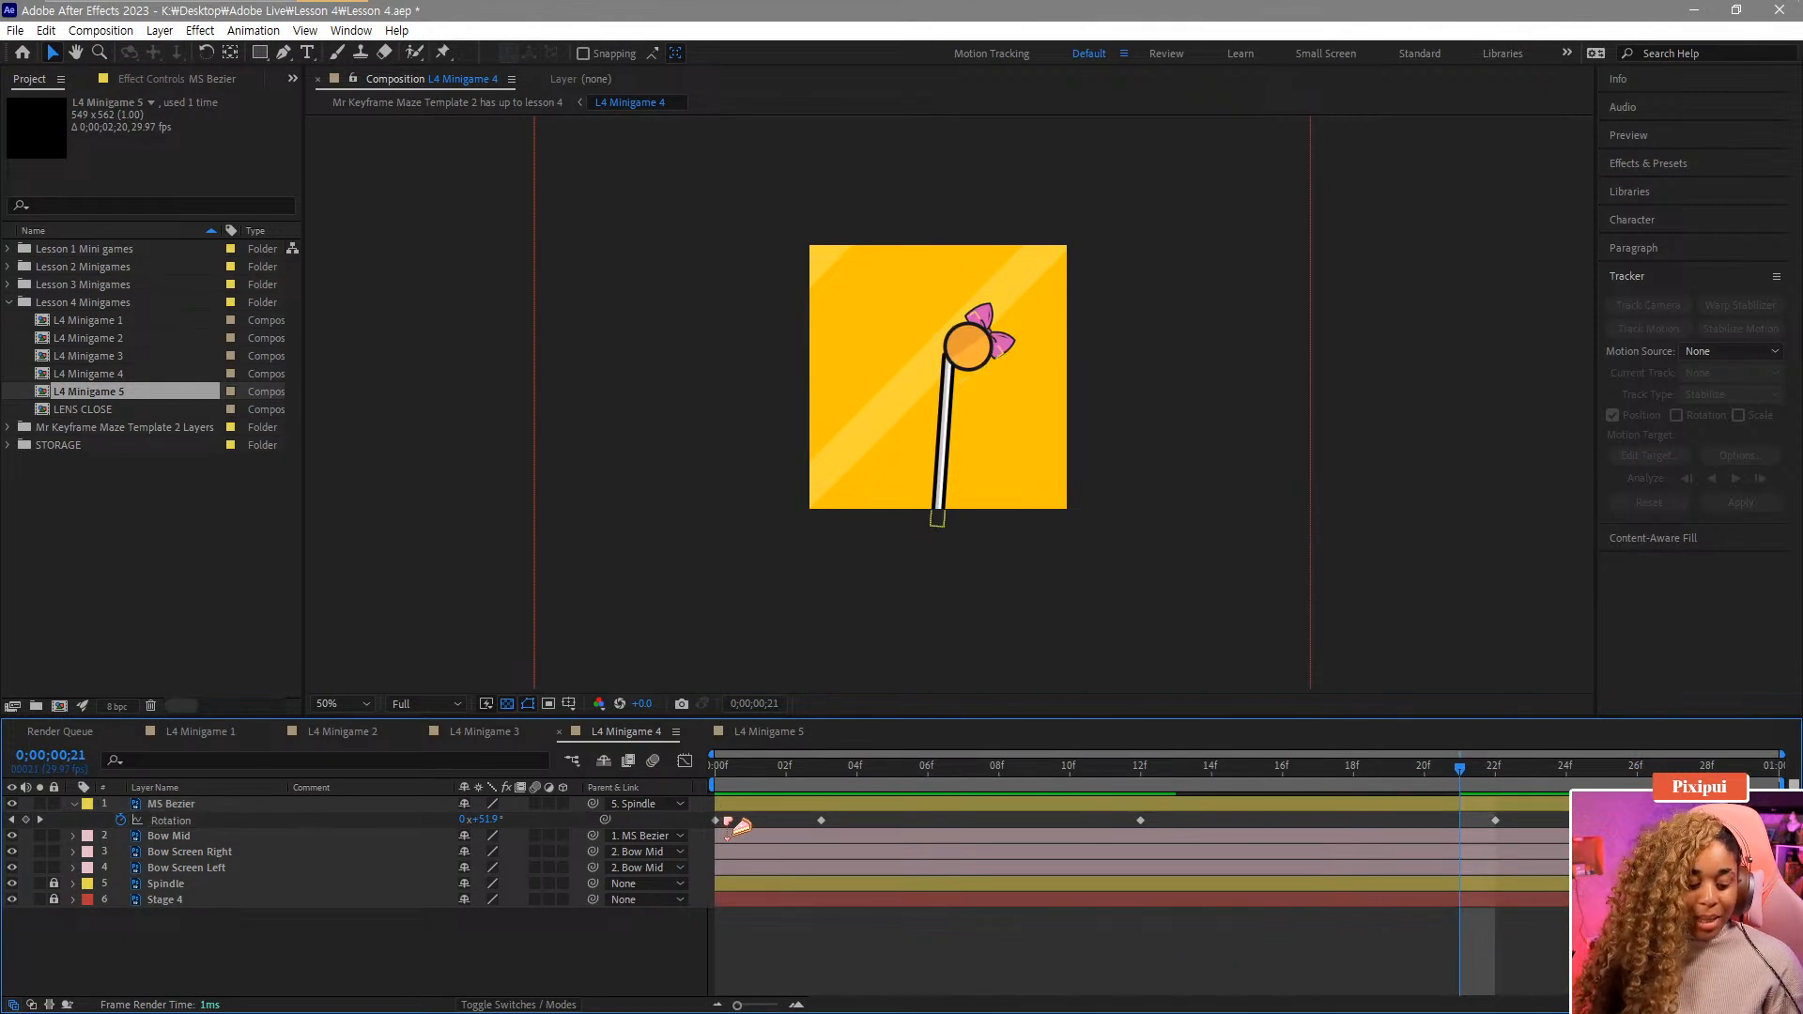
click(717, 821)
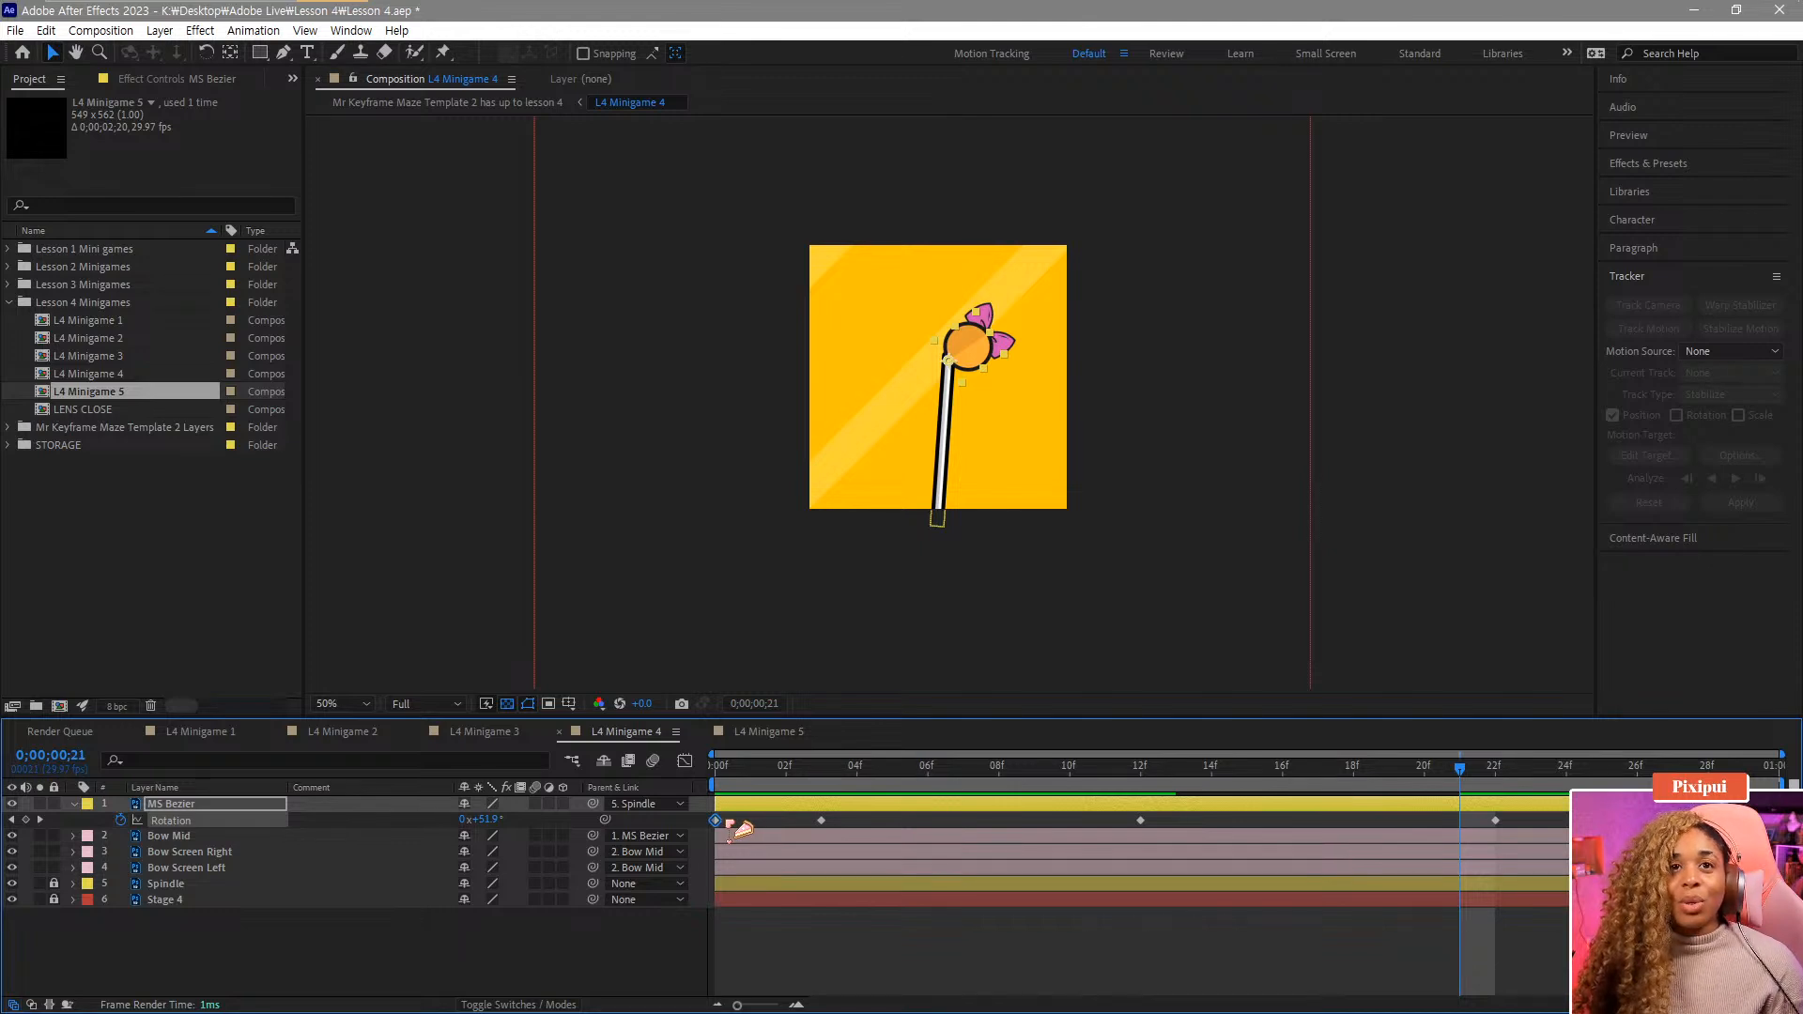
click(1636, 768)
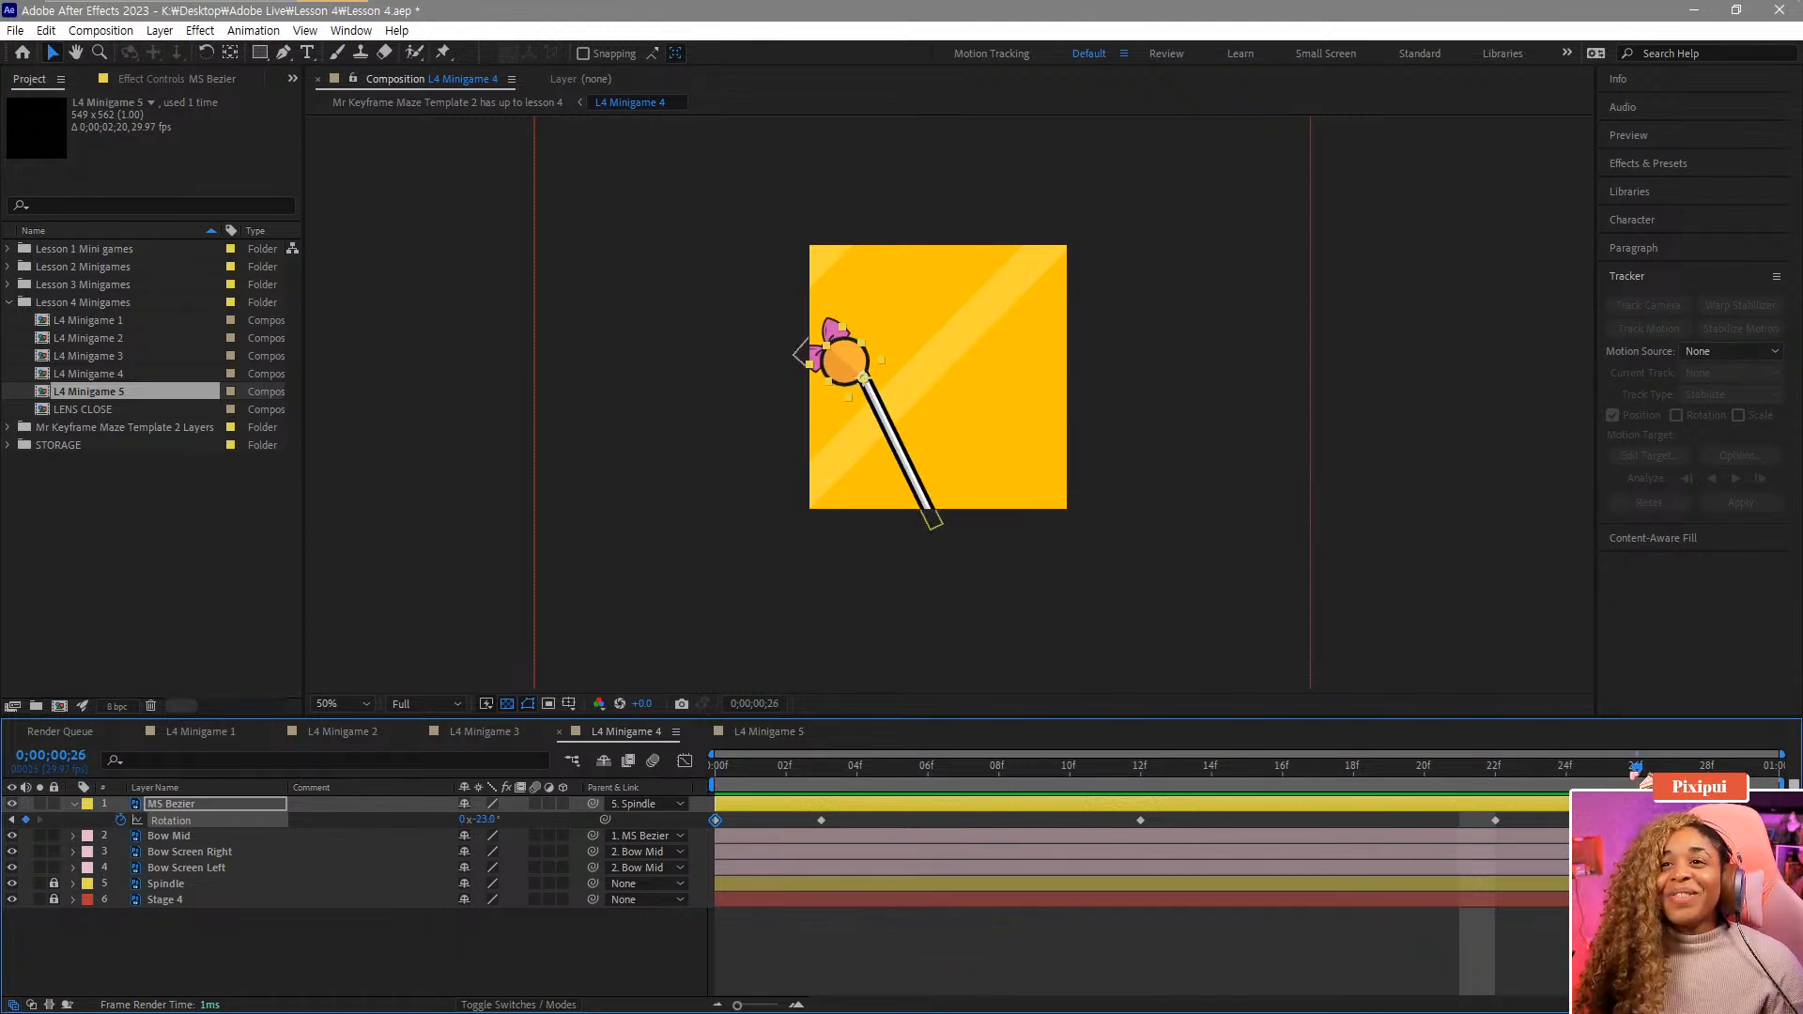
key(ctrl+v)
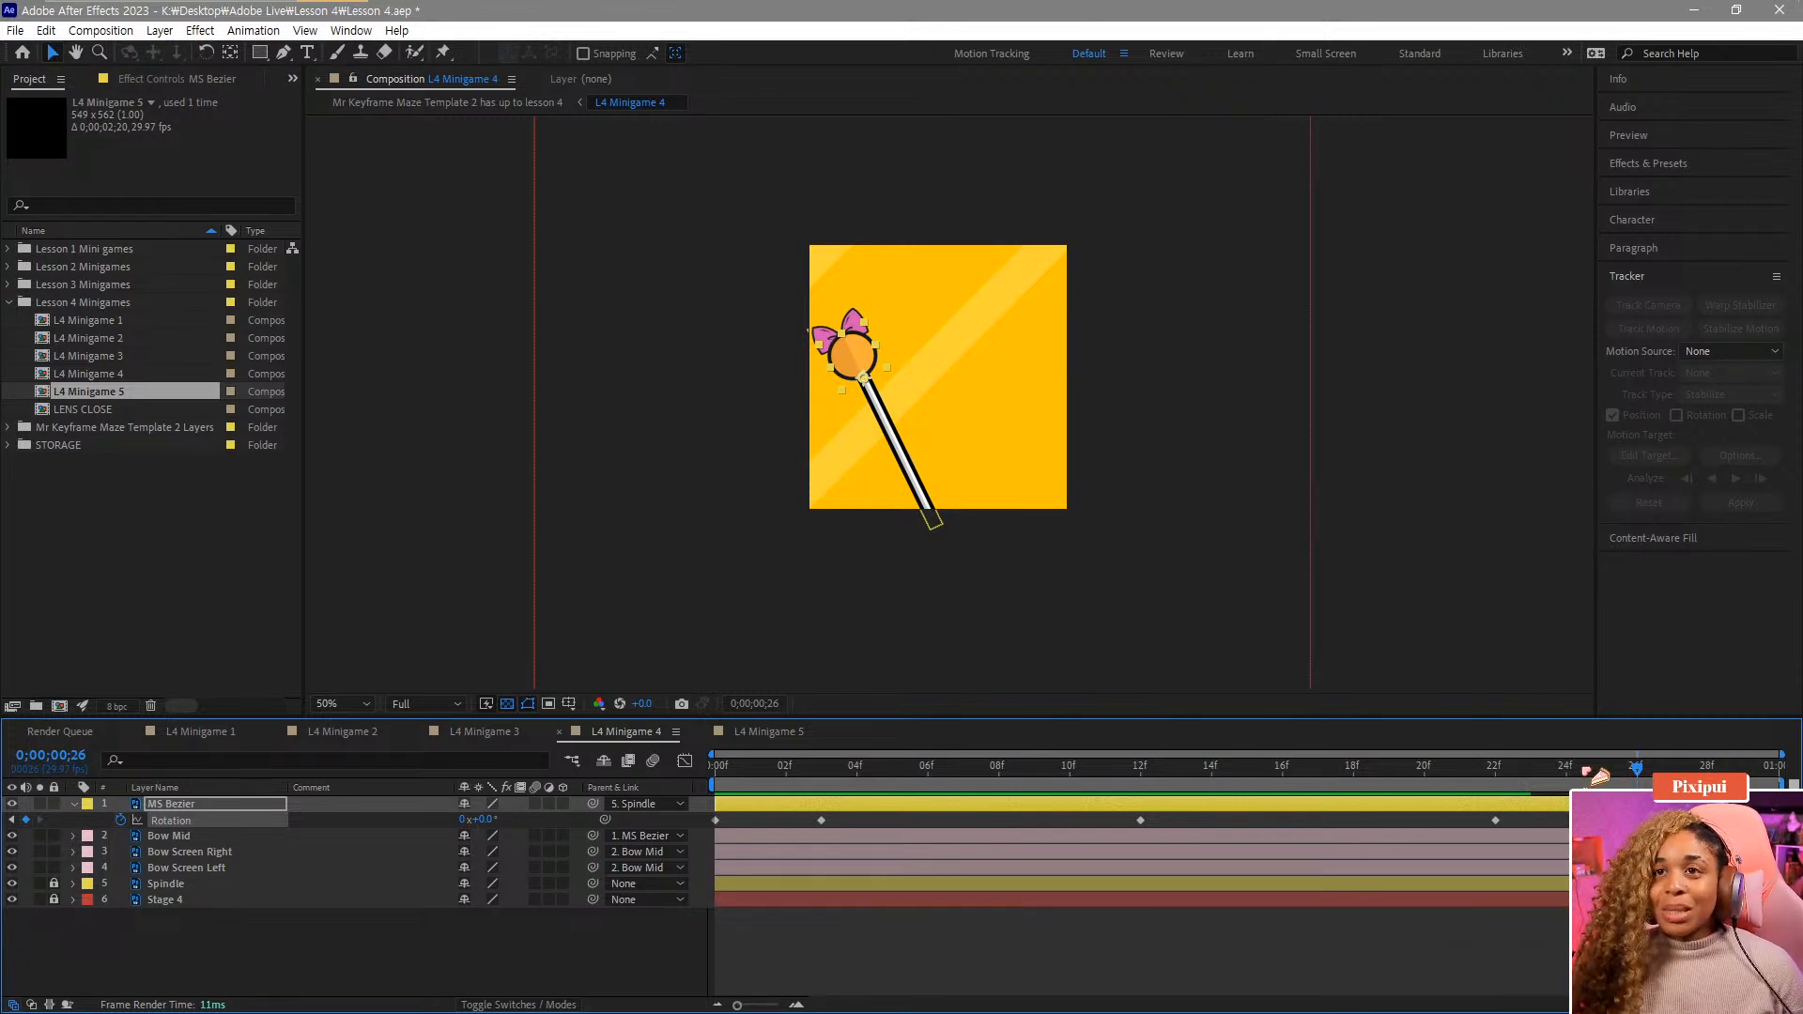
Play back the MS Bezier swing animation to review its motion.
key(space)
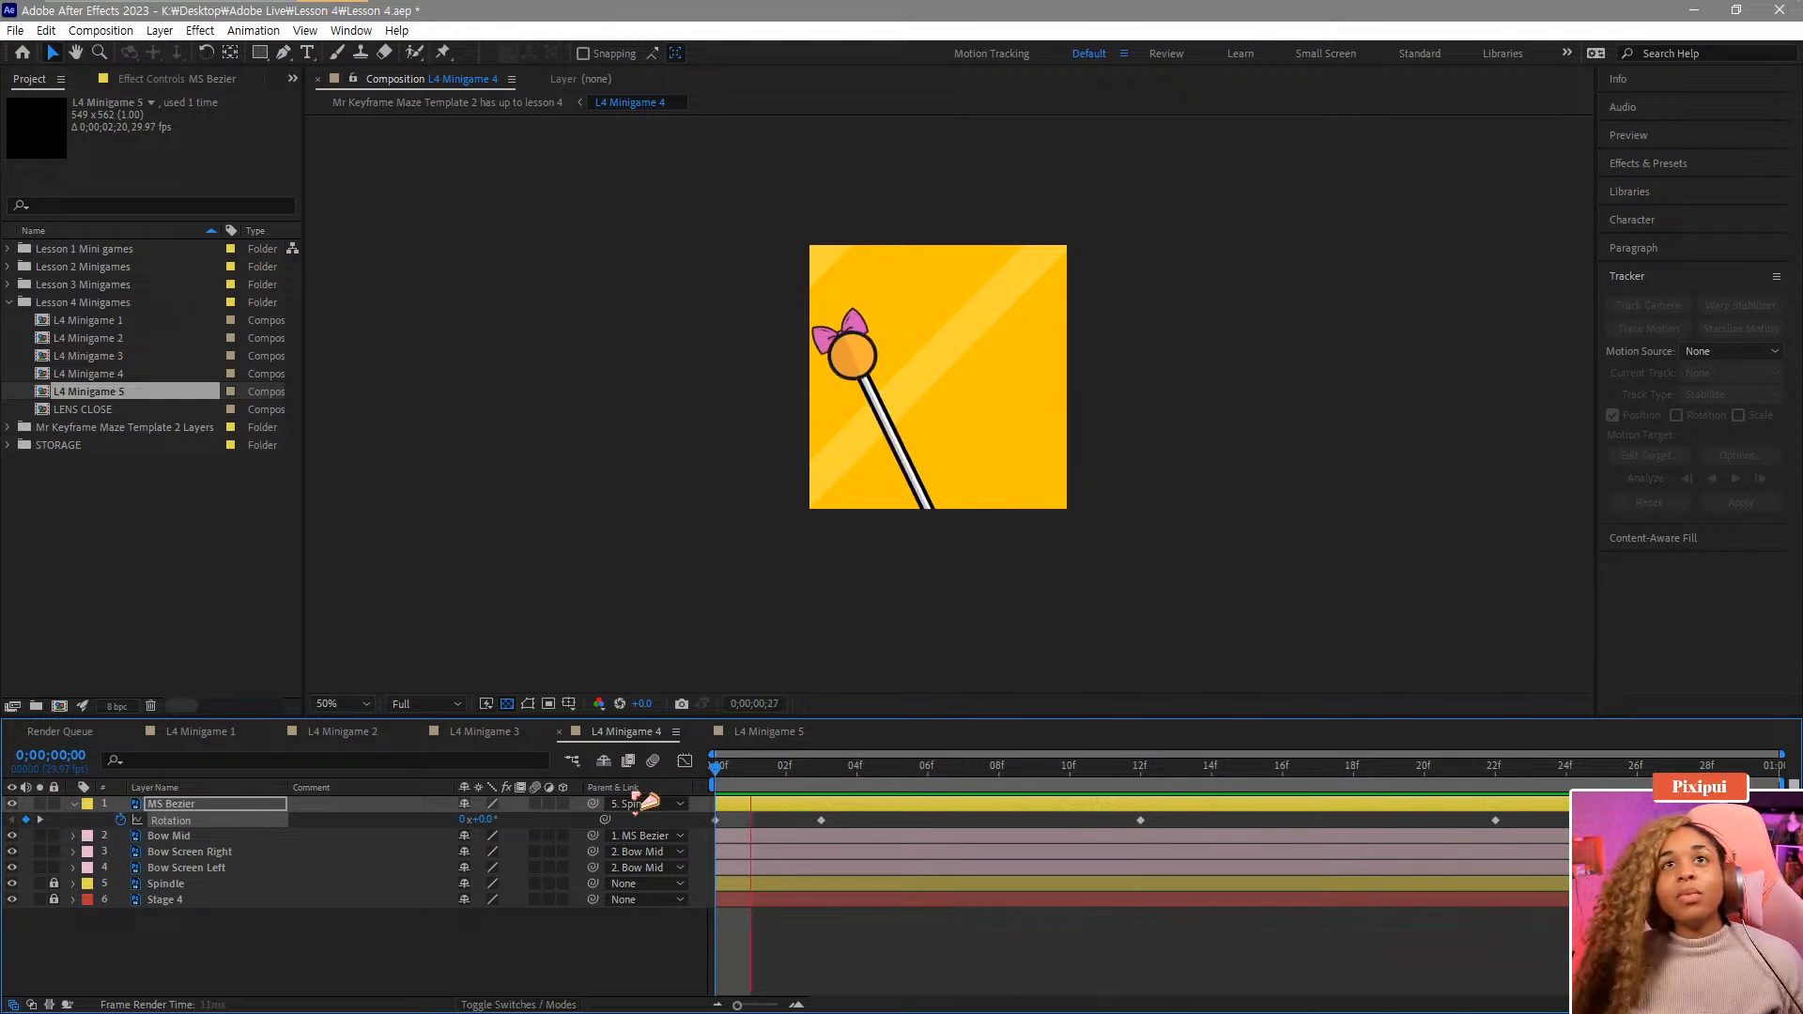
key(space)
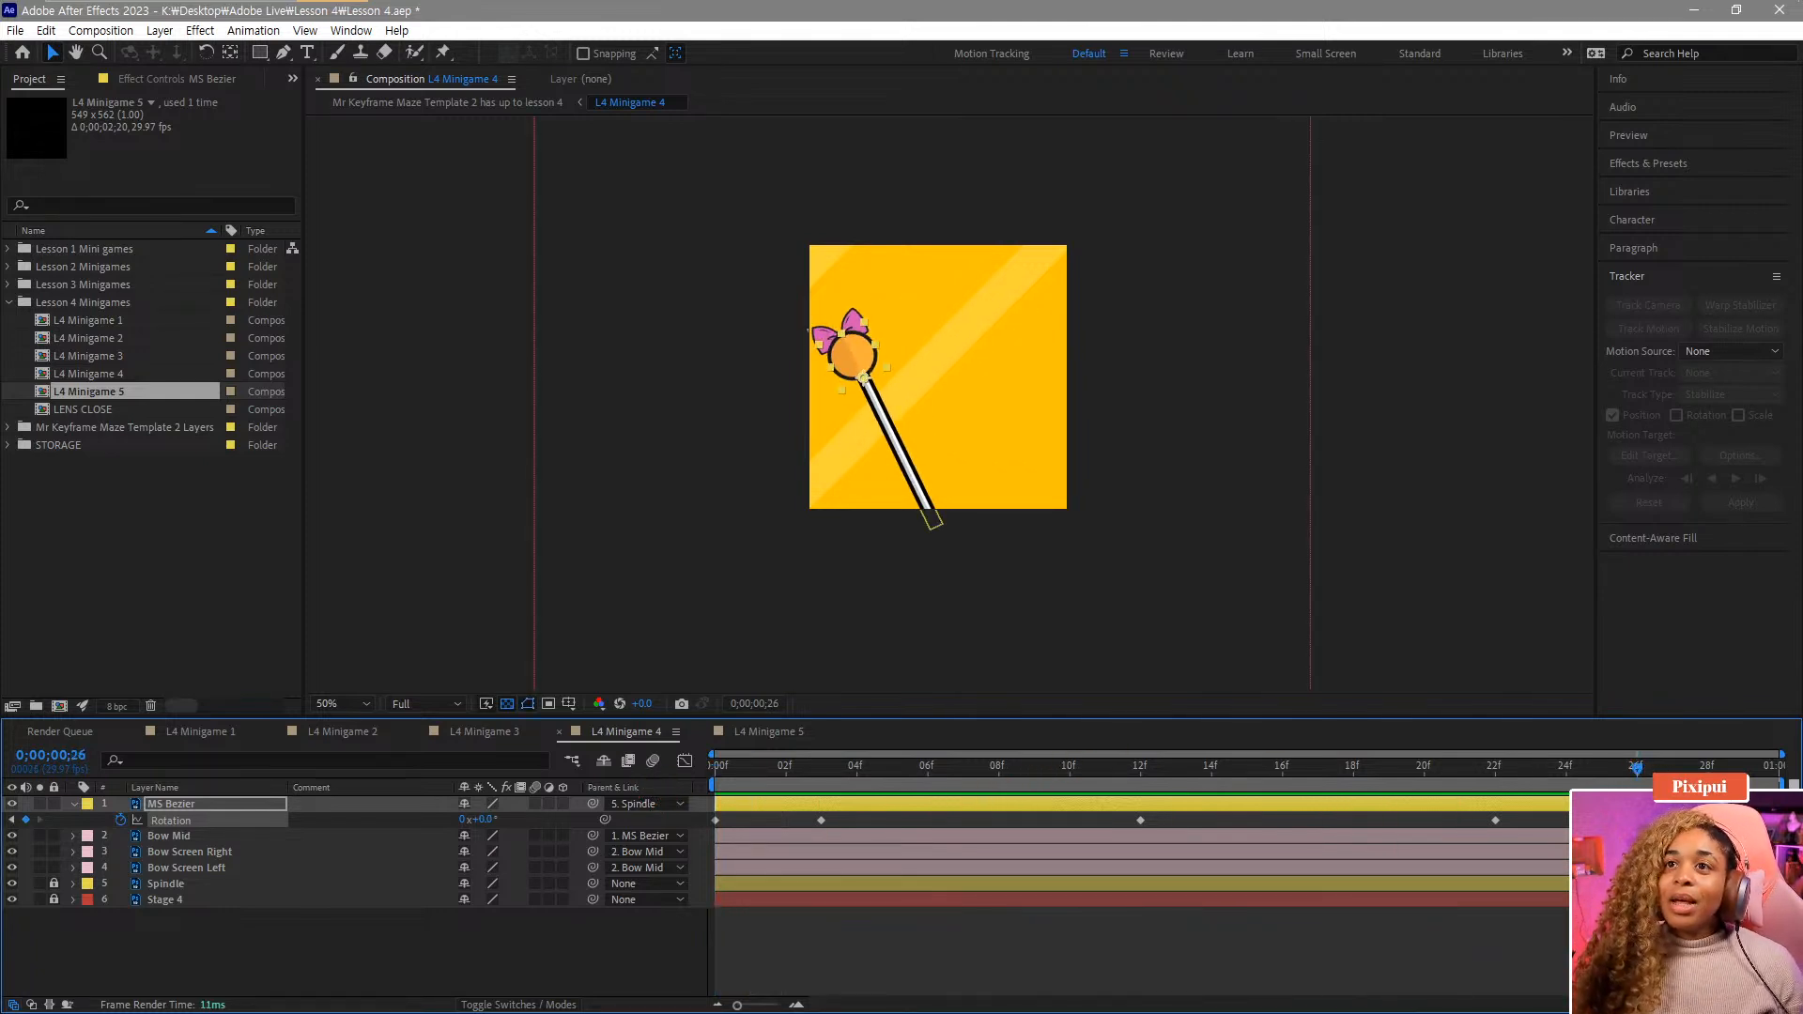
drag(1638, 769, 1508, 785)
key(space)
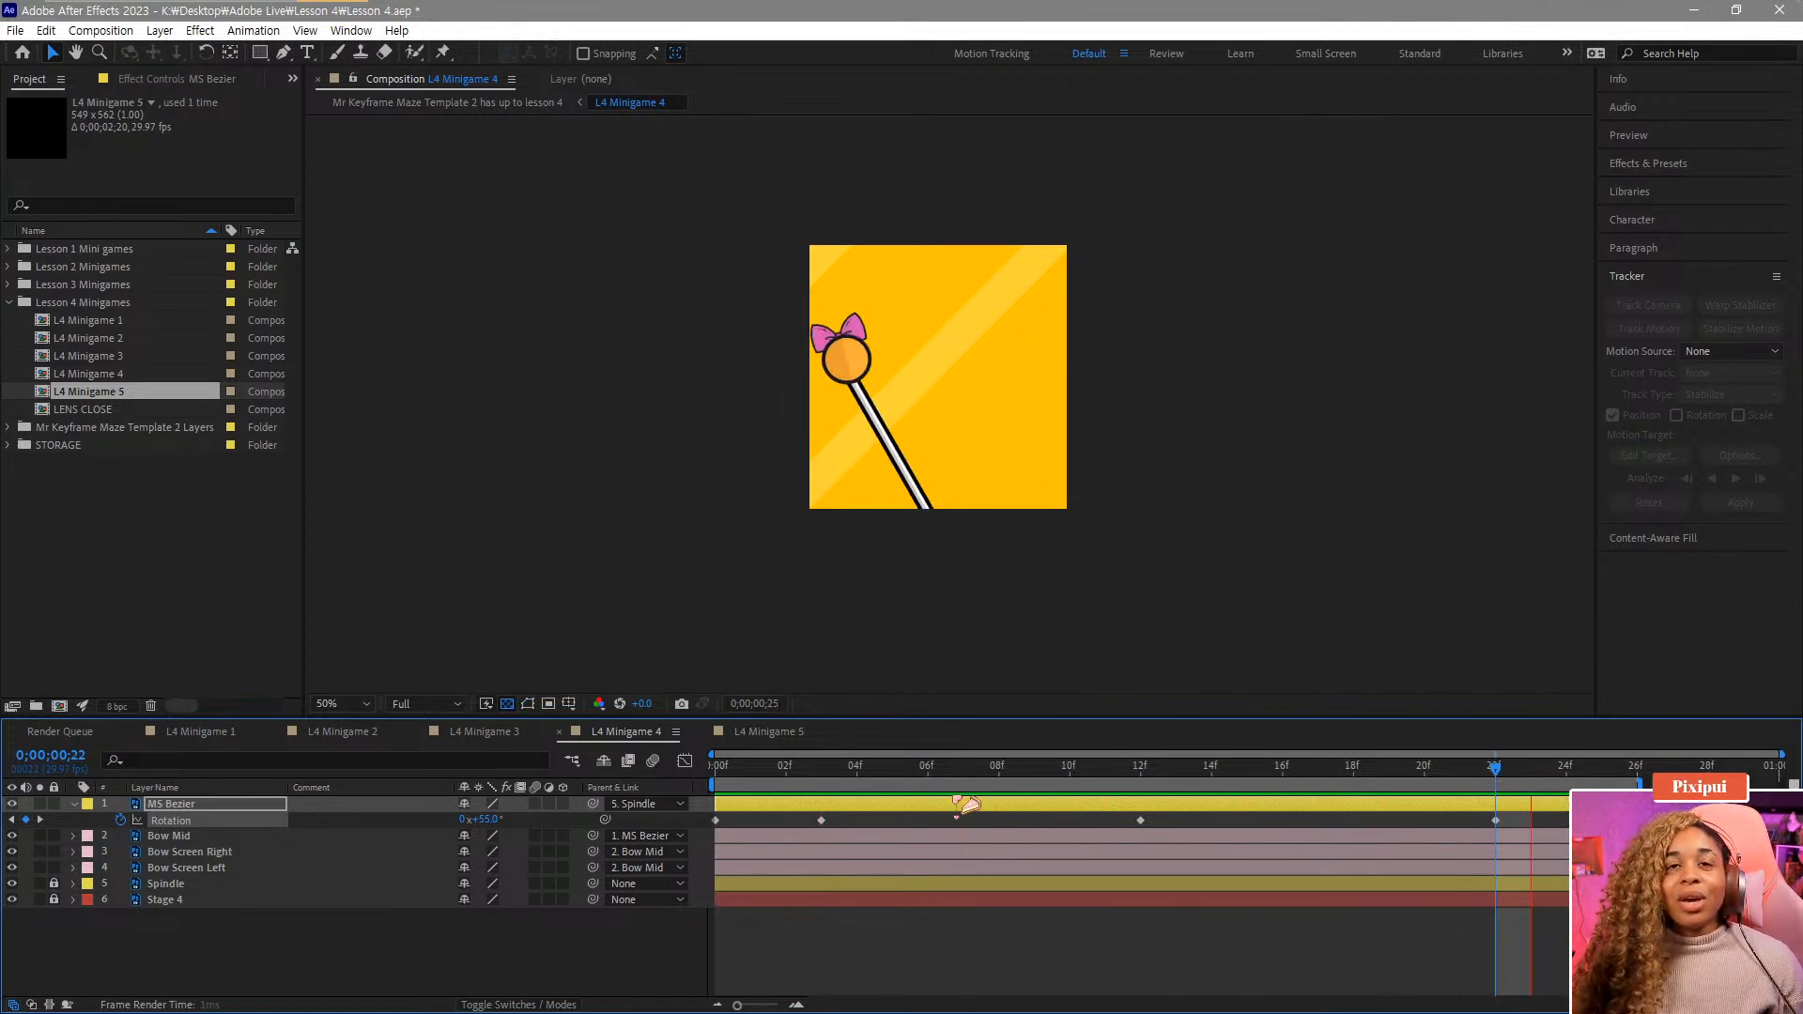
click(832, 768)
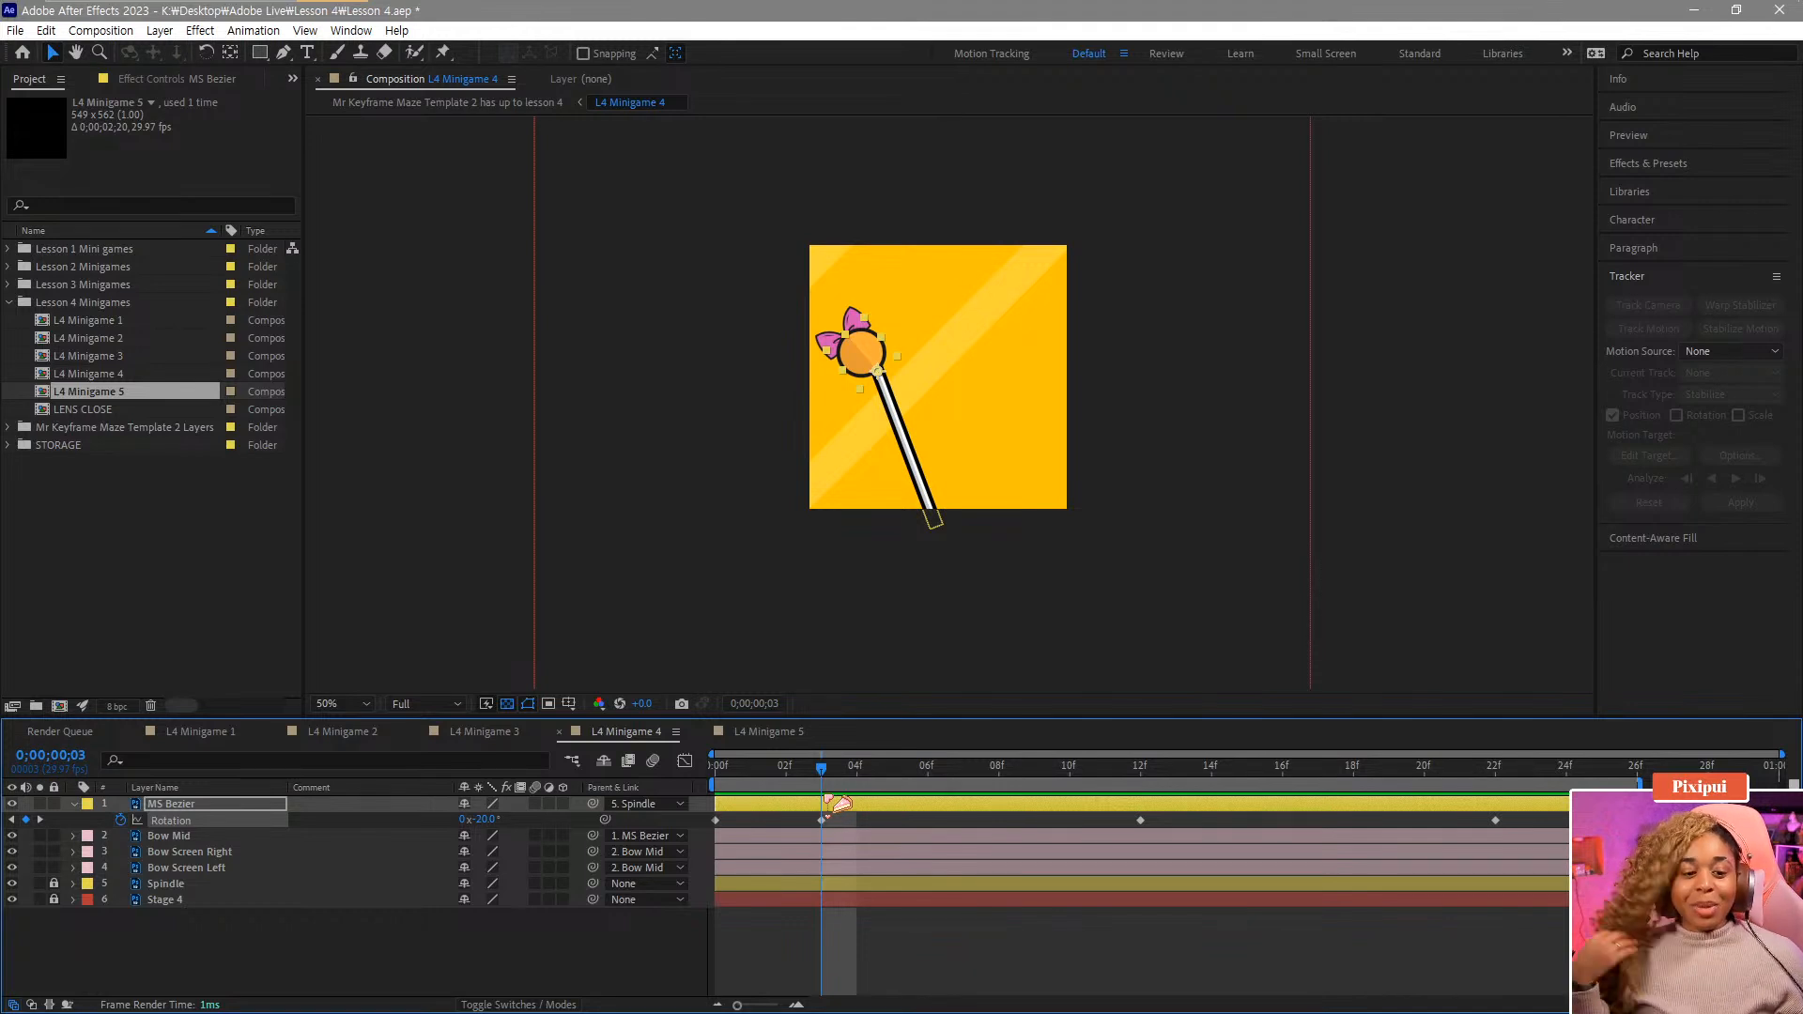
In the Graph Editor, apply Easy Ease to the frame-3 rotation keyframe and lengthen its outgoing bezier handle.
click(821, 819)
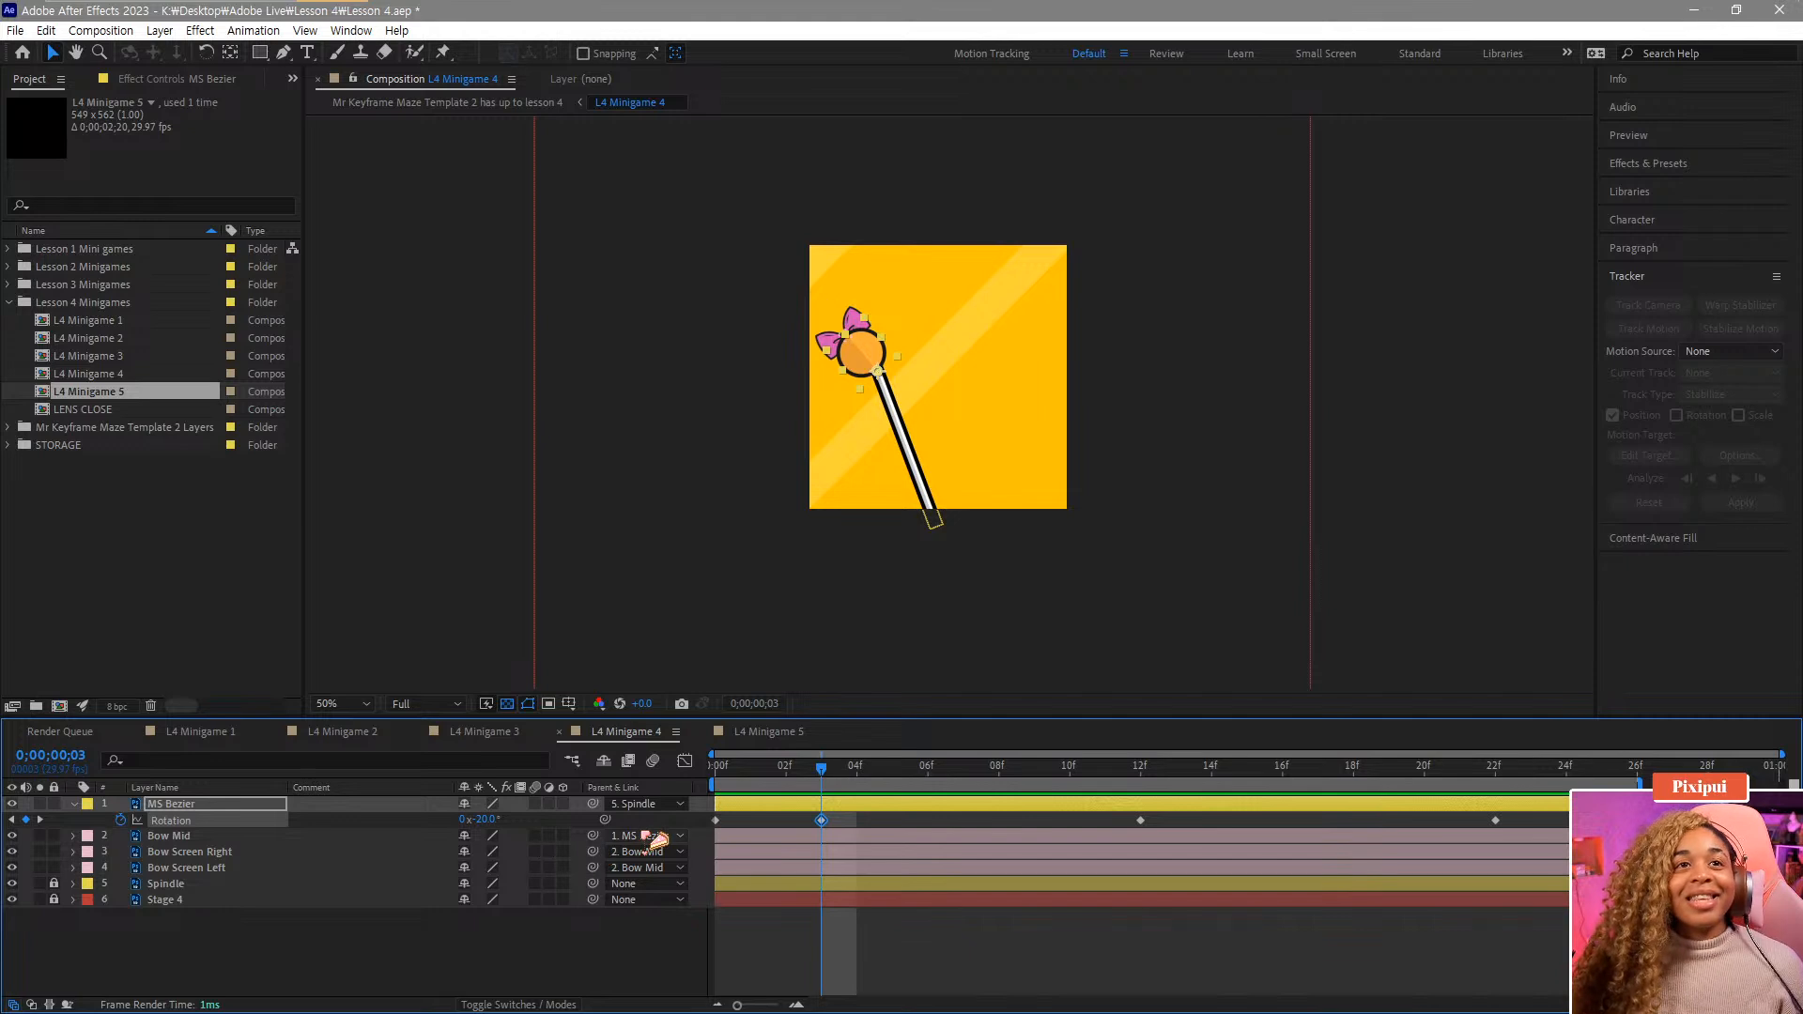
click(685, 761)
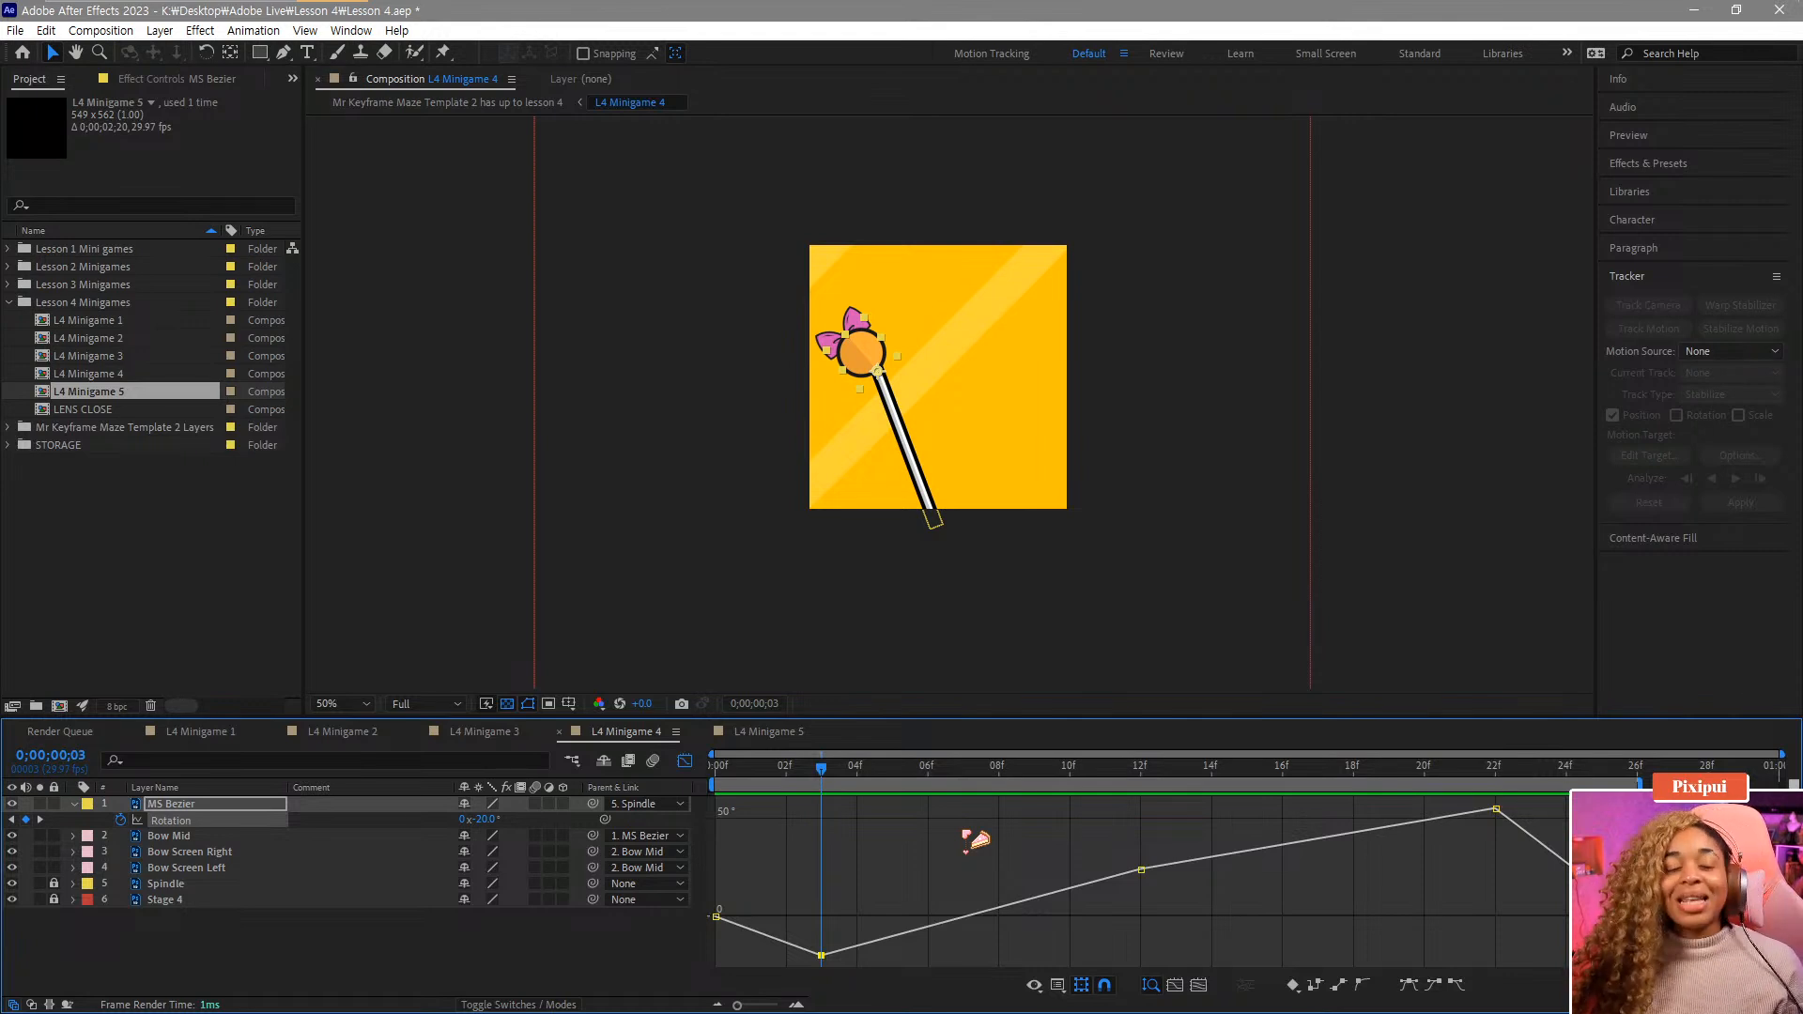
drag(832, 777, 944, 786)
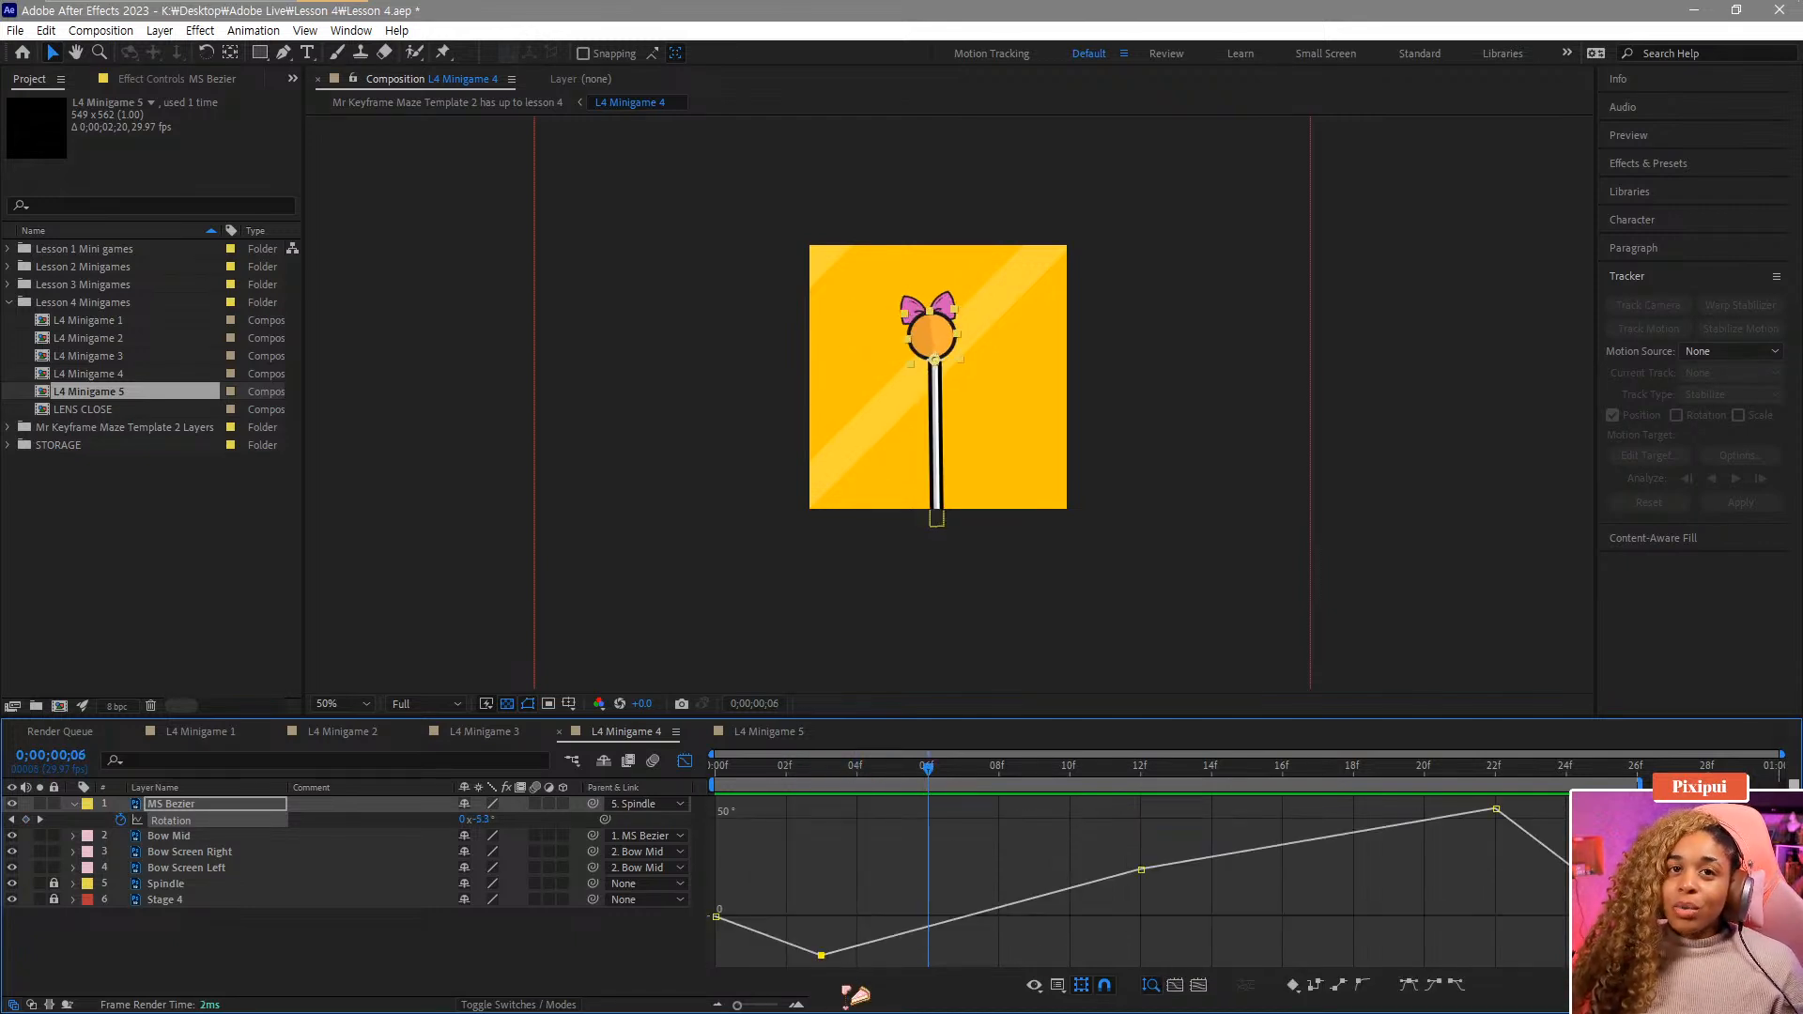
click(1457, 985)
drag(924, 961, 1053, 956)
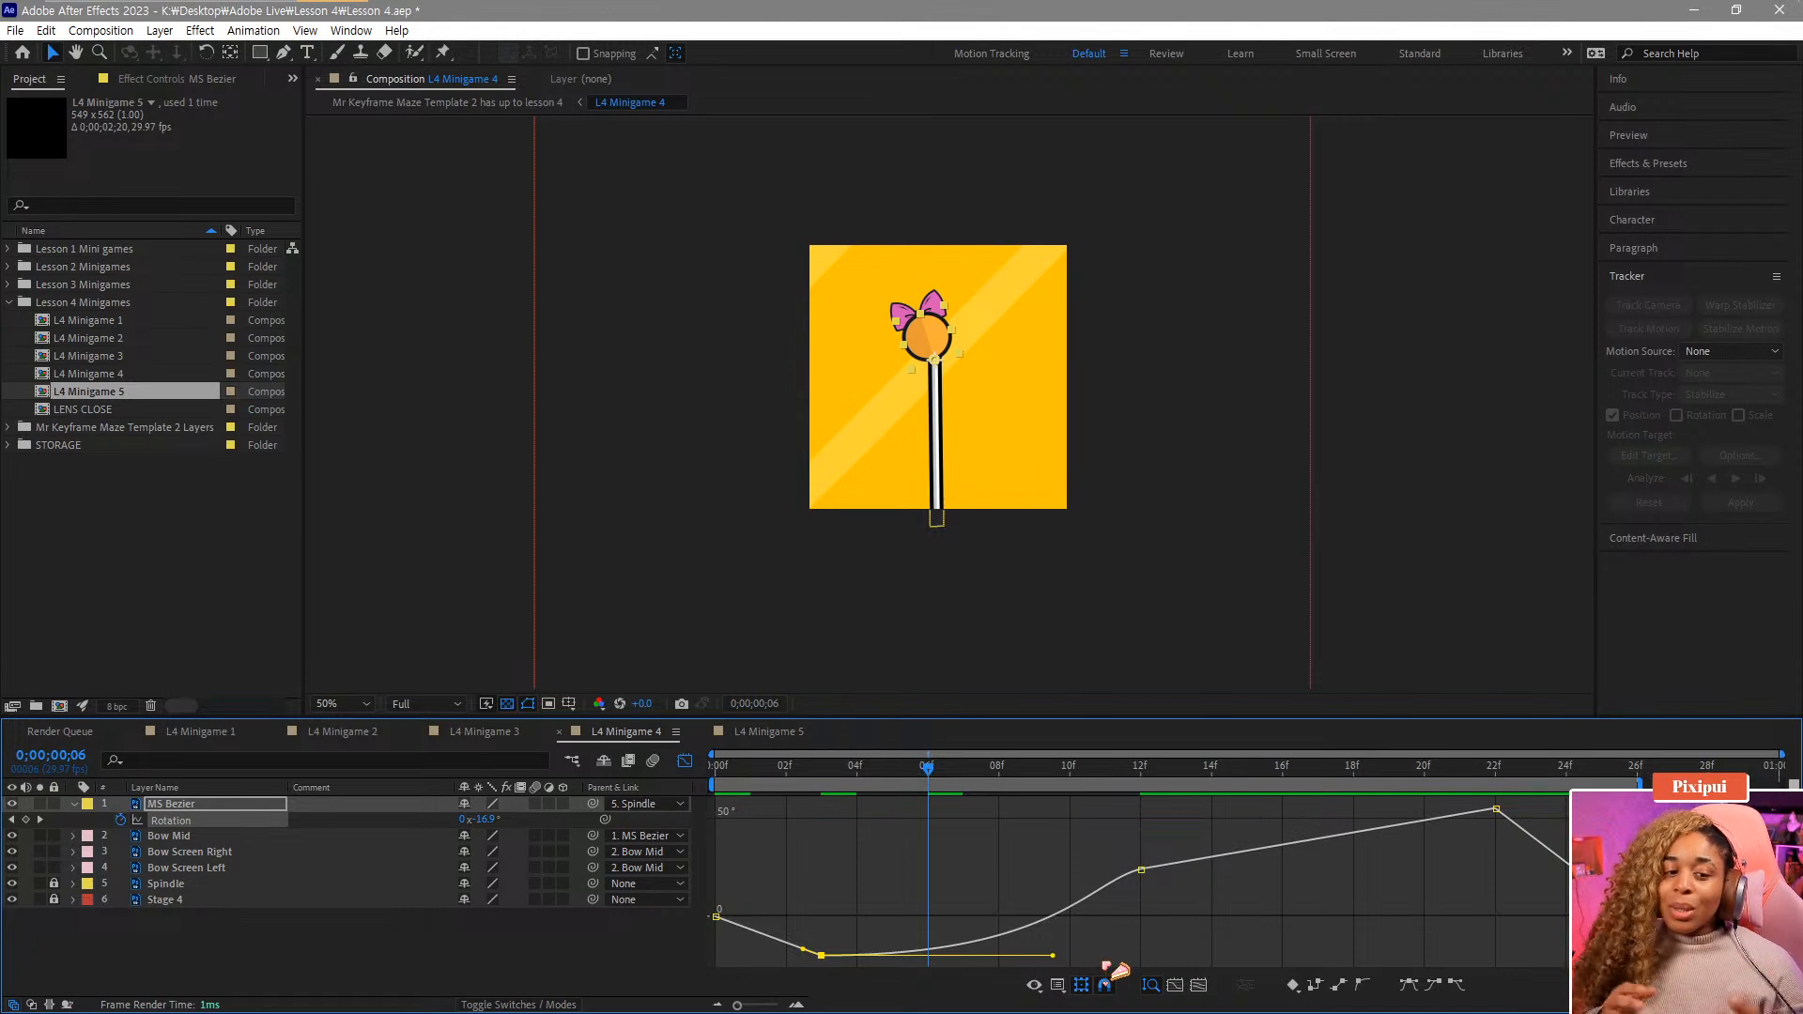
Ease the frame-12 rotation keyframe and reshape its bezier handles to smooth the curve.
drag(829, 783, 1075, 803)
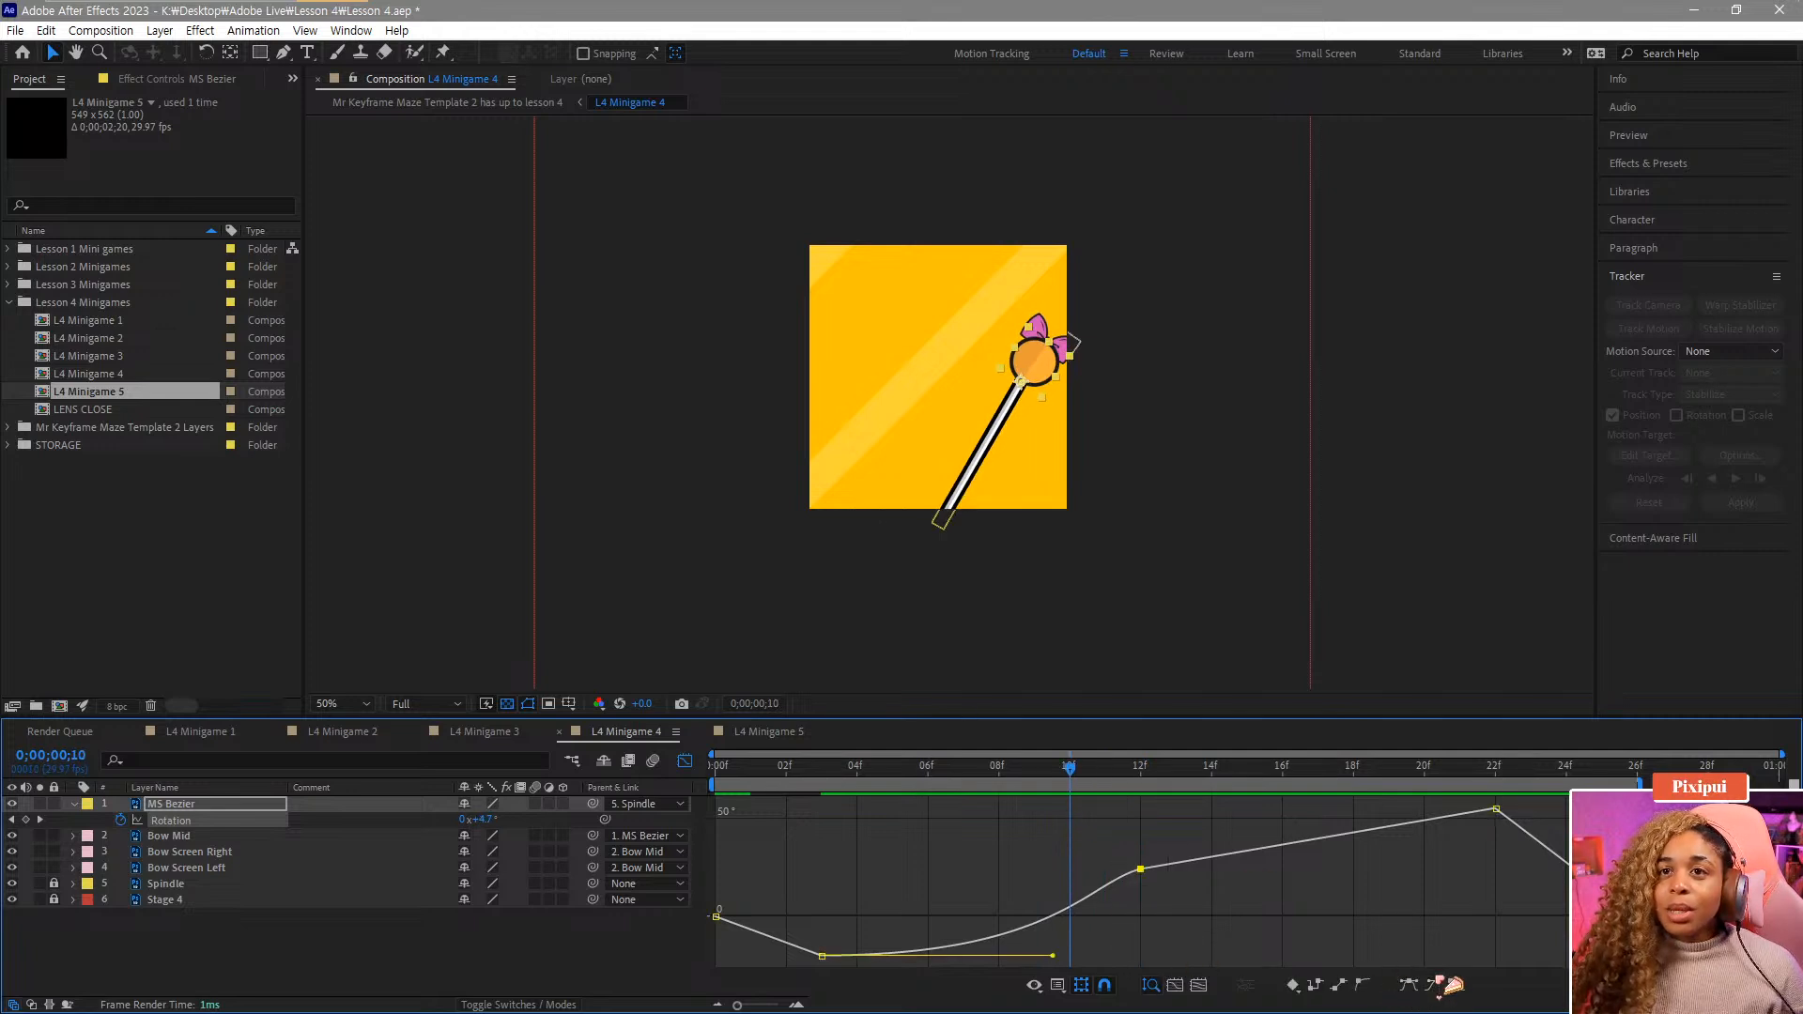
drag(1140, 869, 1034, 870)
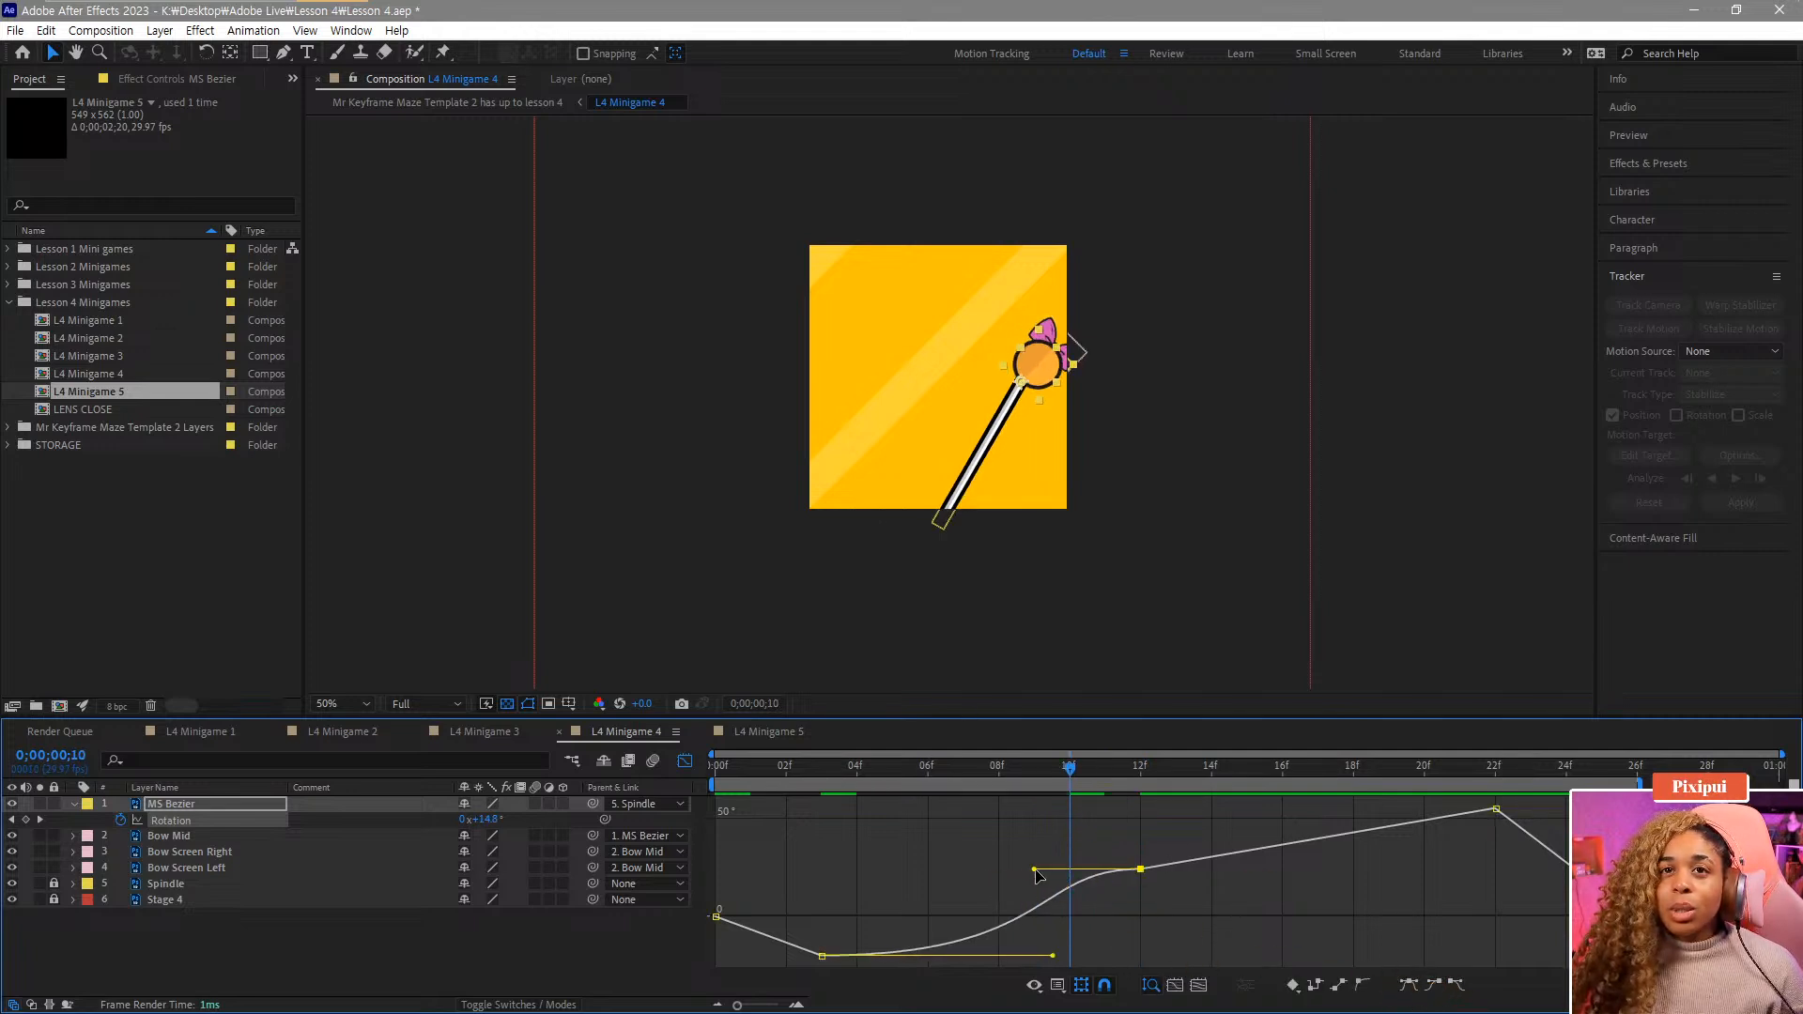
drag(939, 779, 1353, 878)
key(j)
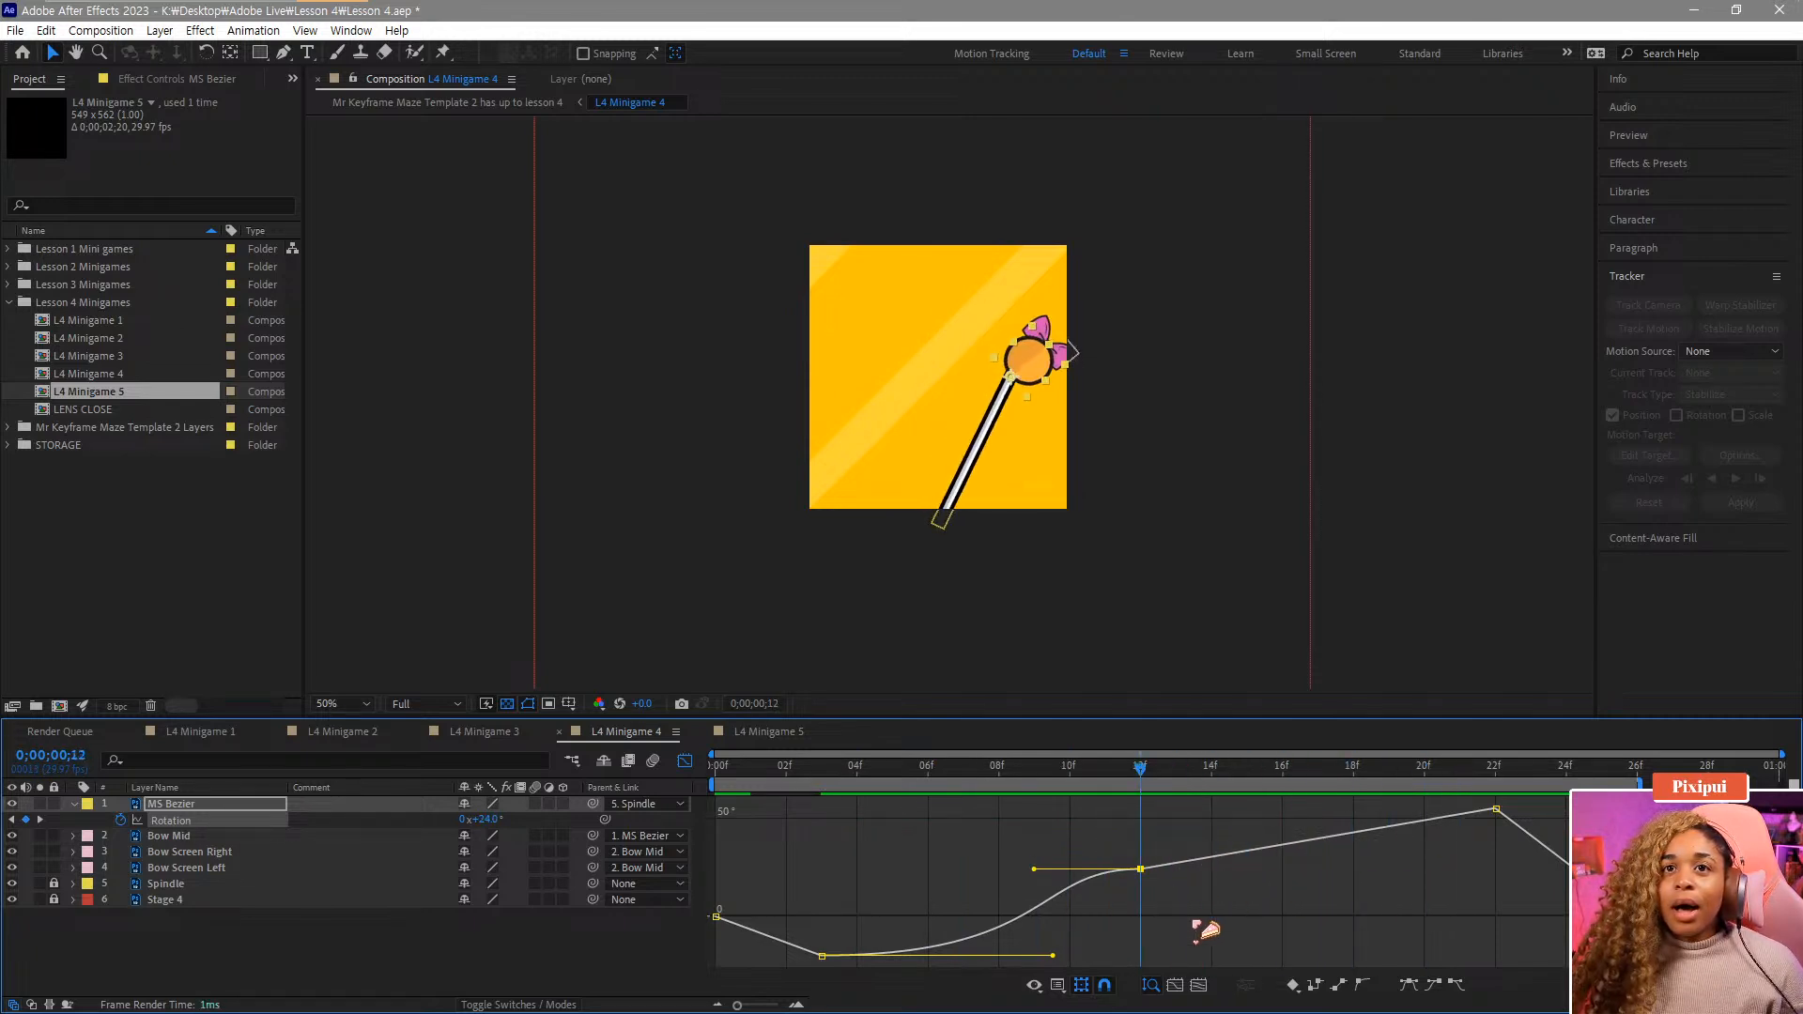
click(1455, 984)
Ease the frame-22 rotation keyframe, lengthen its incoming handle, and preview the swing.
click(1496, 809)
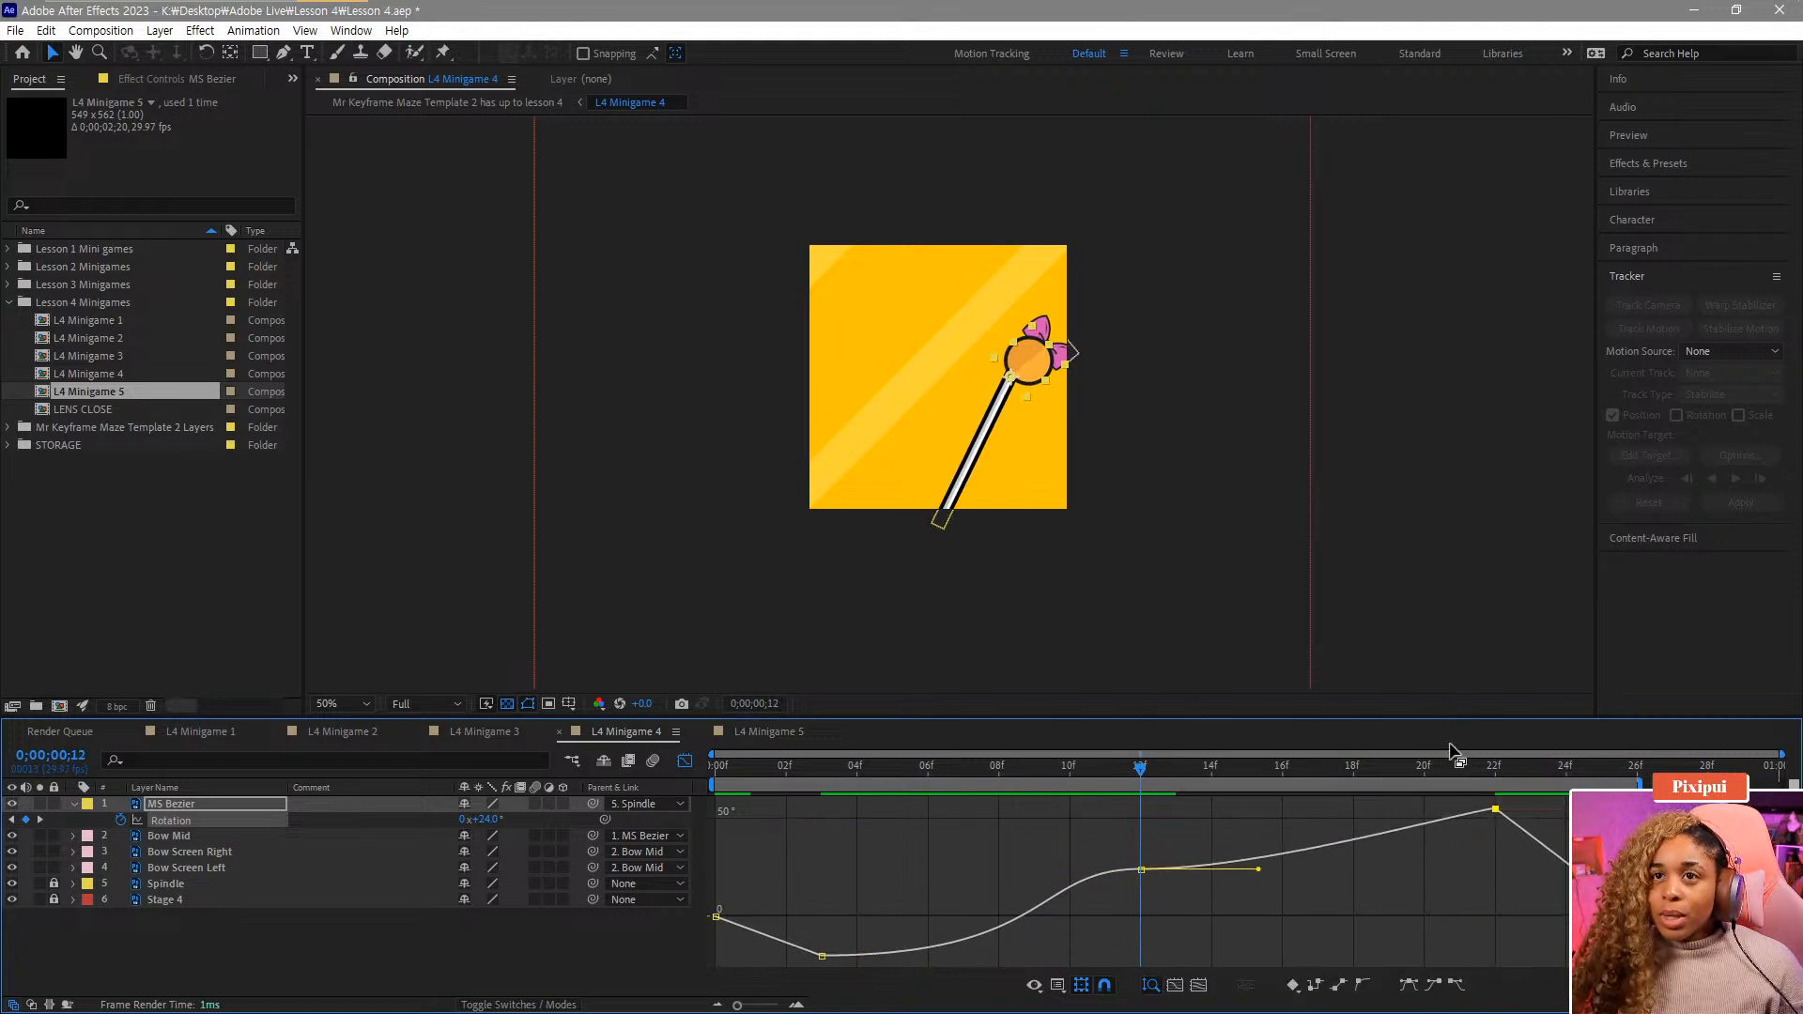
click(1432, 984)
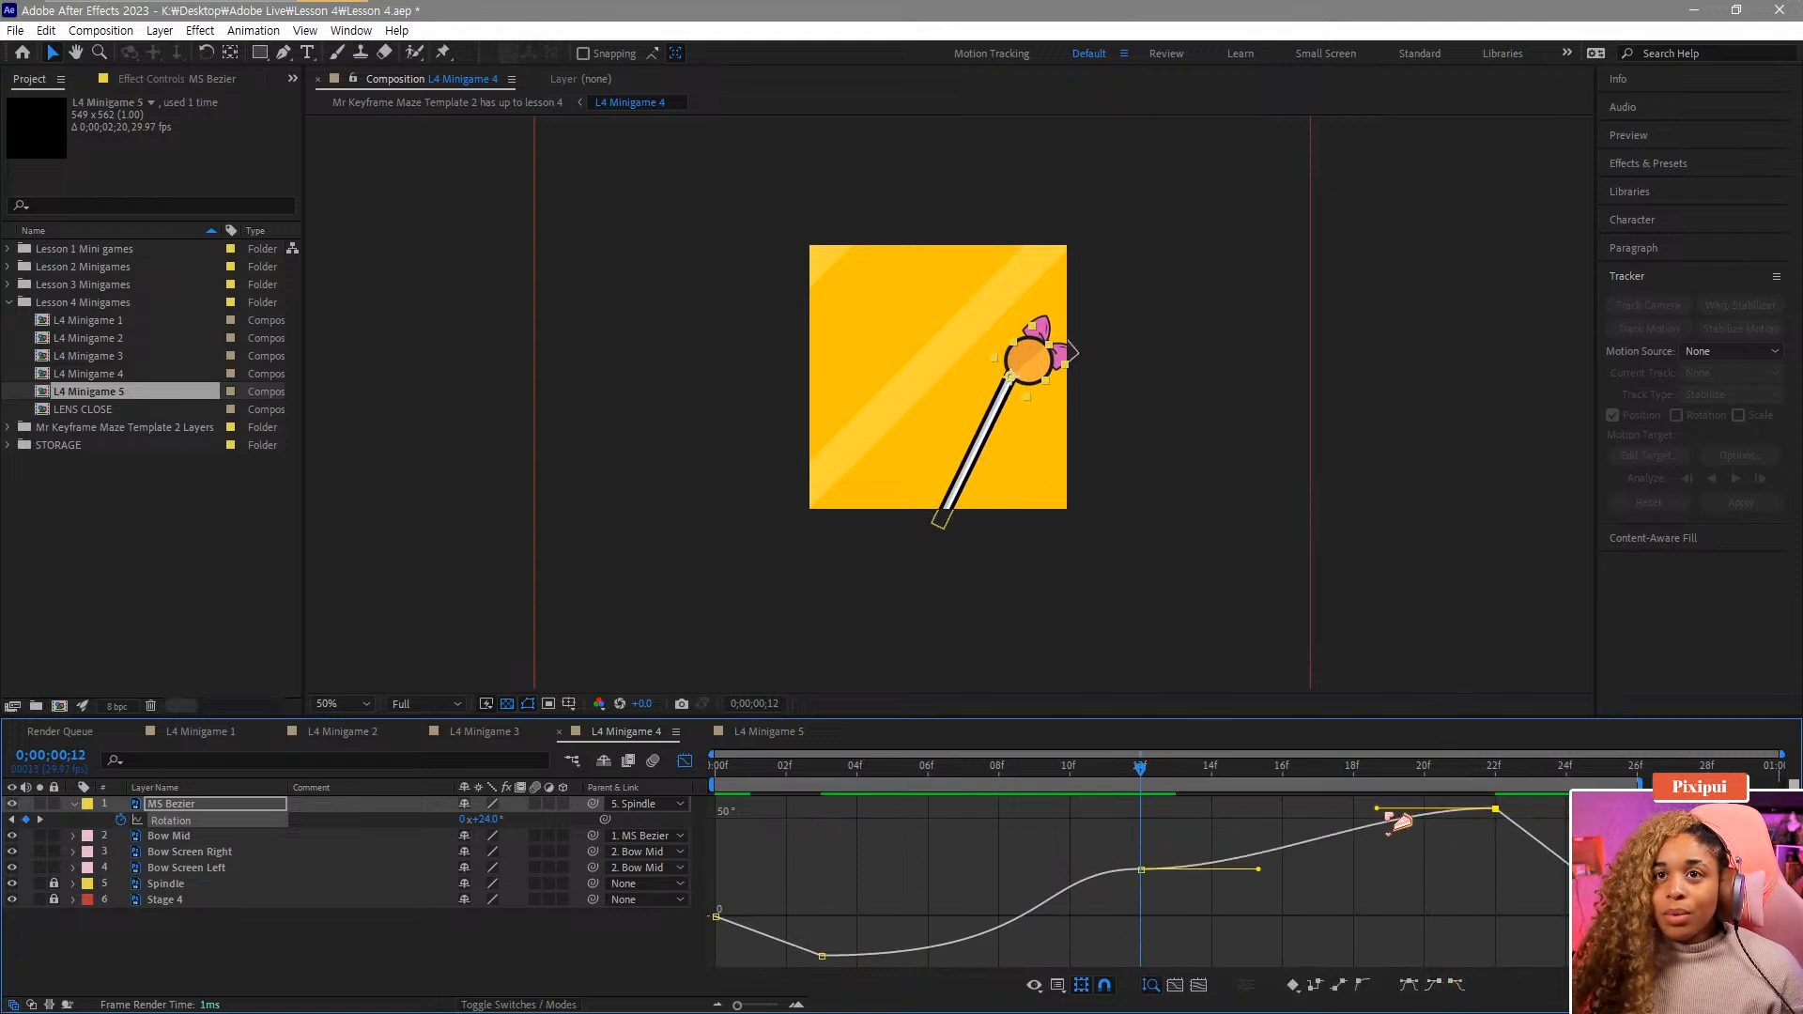
drag(1375, 808, 1312, 808)
drag(1162, 783, 518, 831)
key(space)
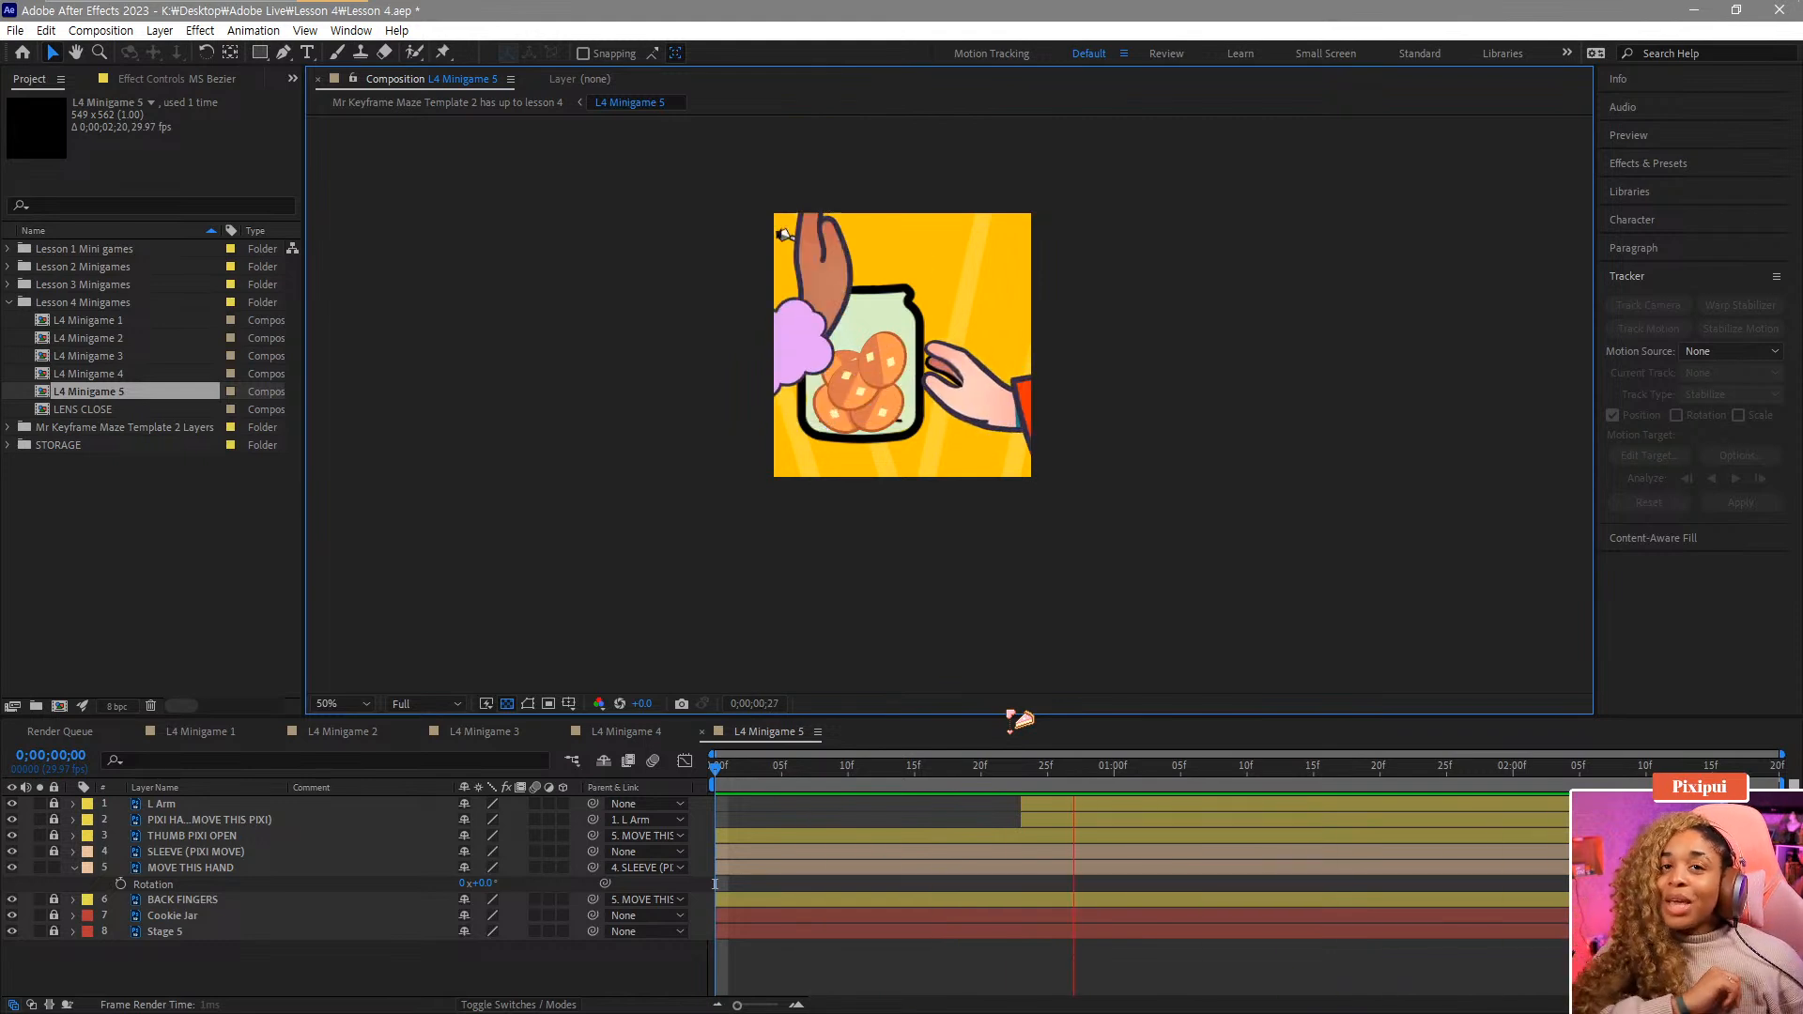
In L4 Minigame 5, select the MOVE THIS HAND layer and start Rotation keyframes at frame 28.
click(192, 867)
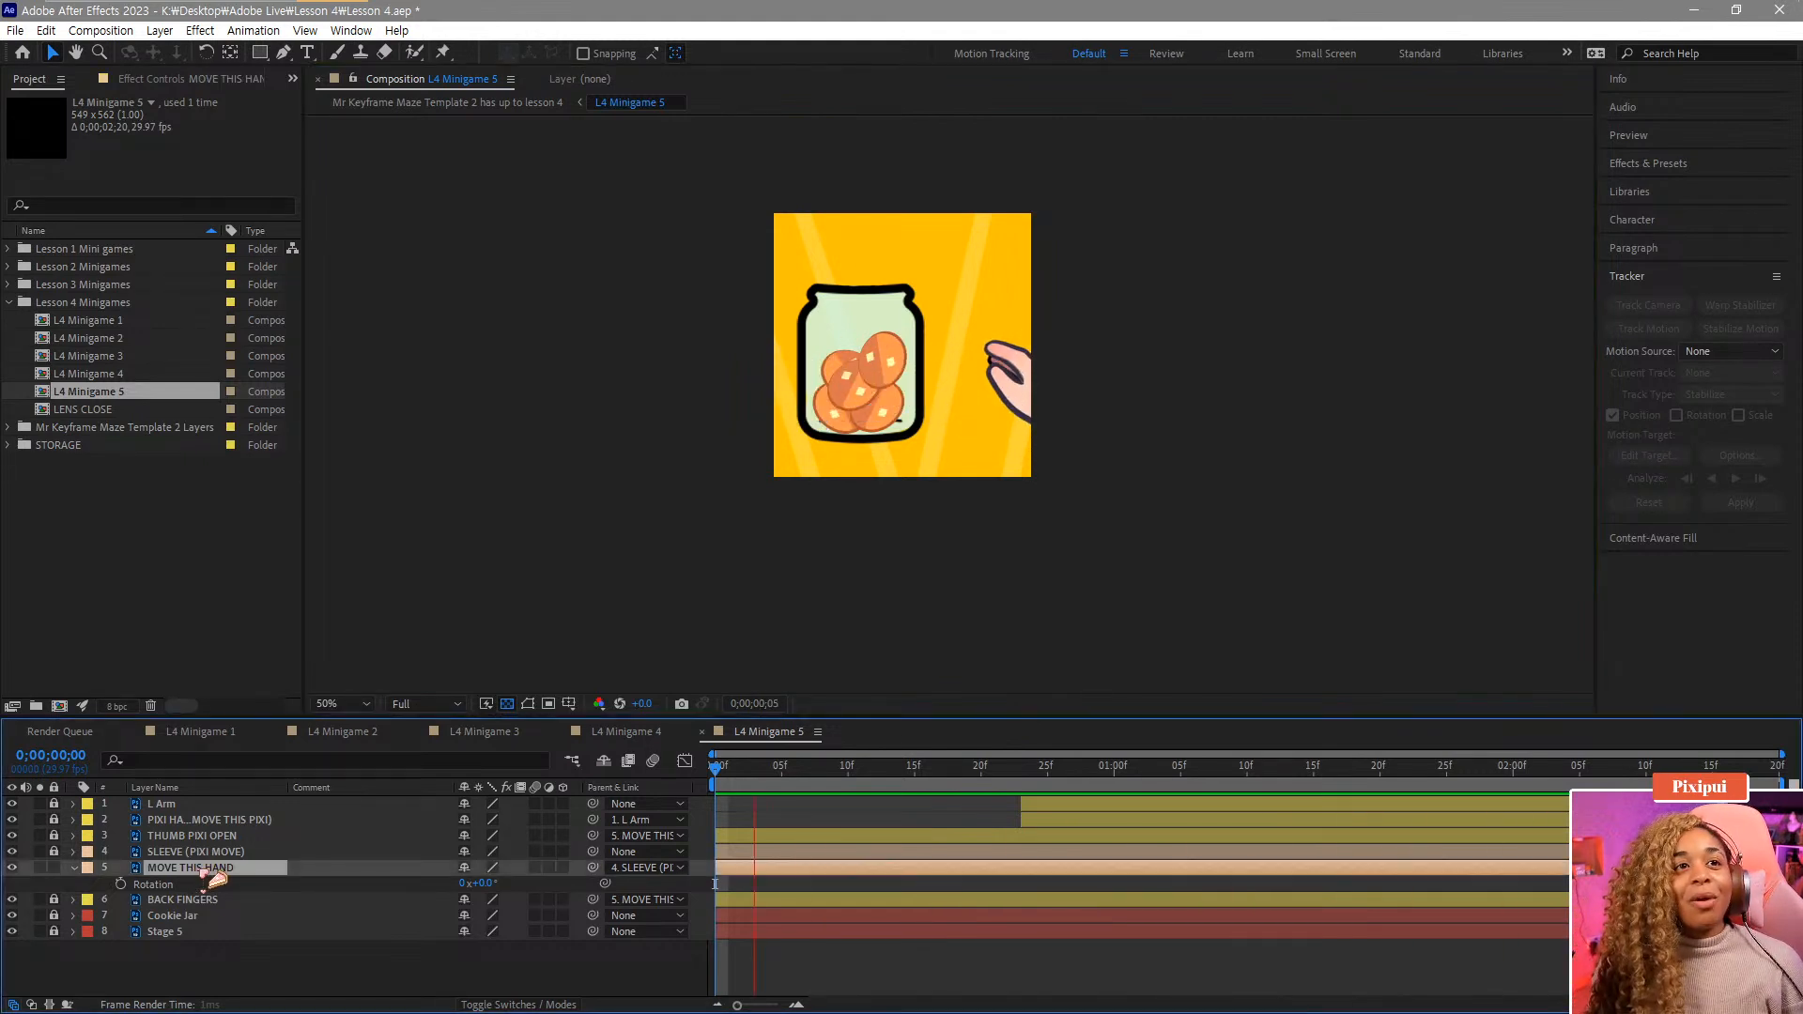
key(Page_Down)
key(Page_Down)
key(Page_Down)
key(Page_Down)
key(Page_Down)
key(Page_Down)
key(Page_Down)
key(Page_Down)
key(Page_Down)
key(Page_Down)
key(Page_Down)
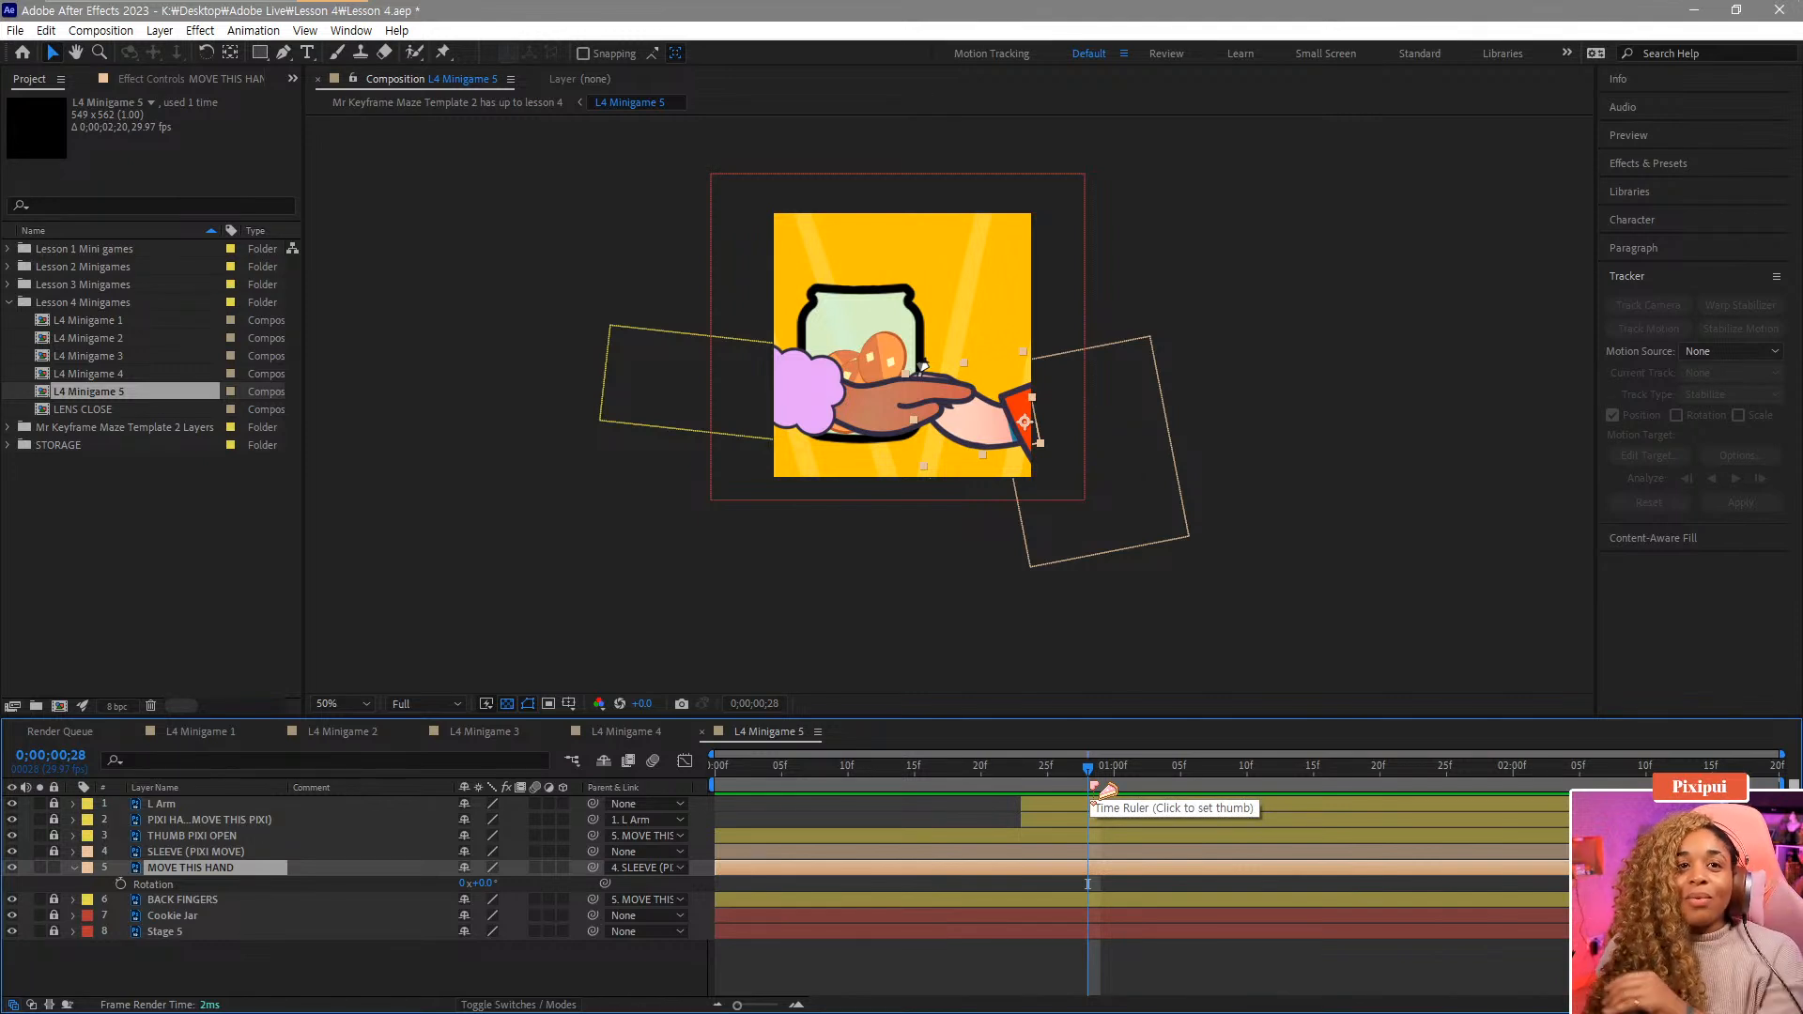
click(121, 883)
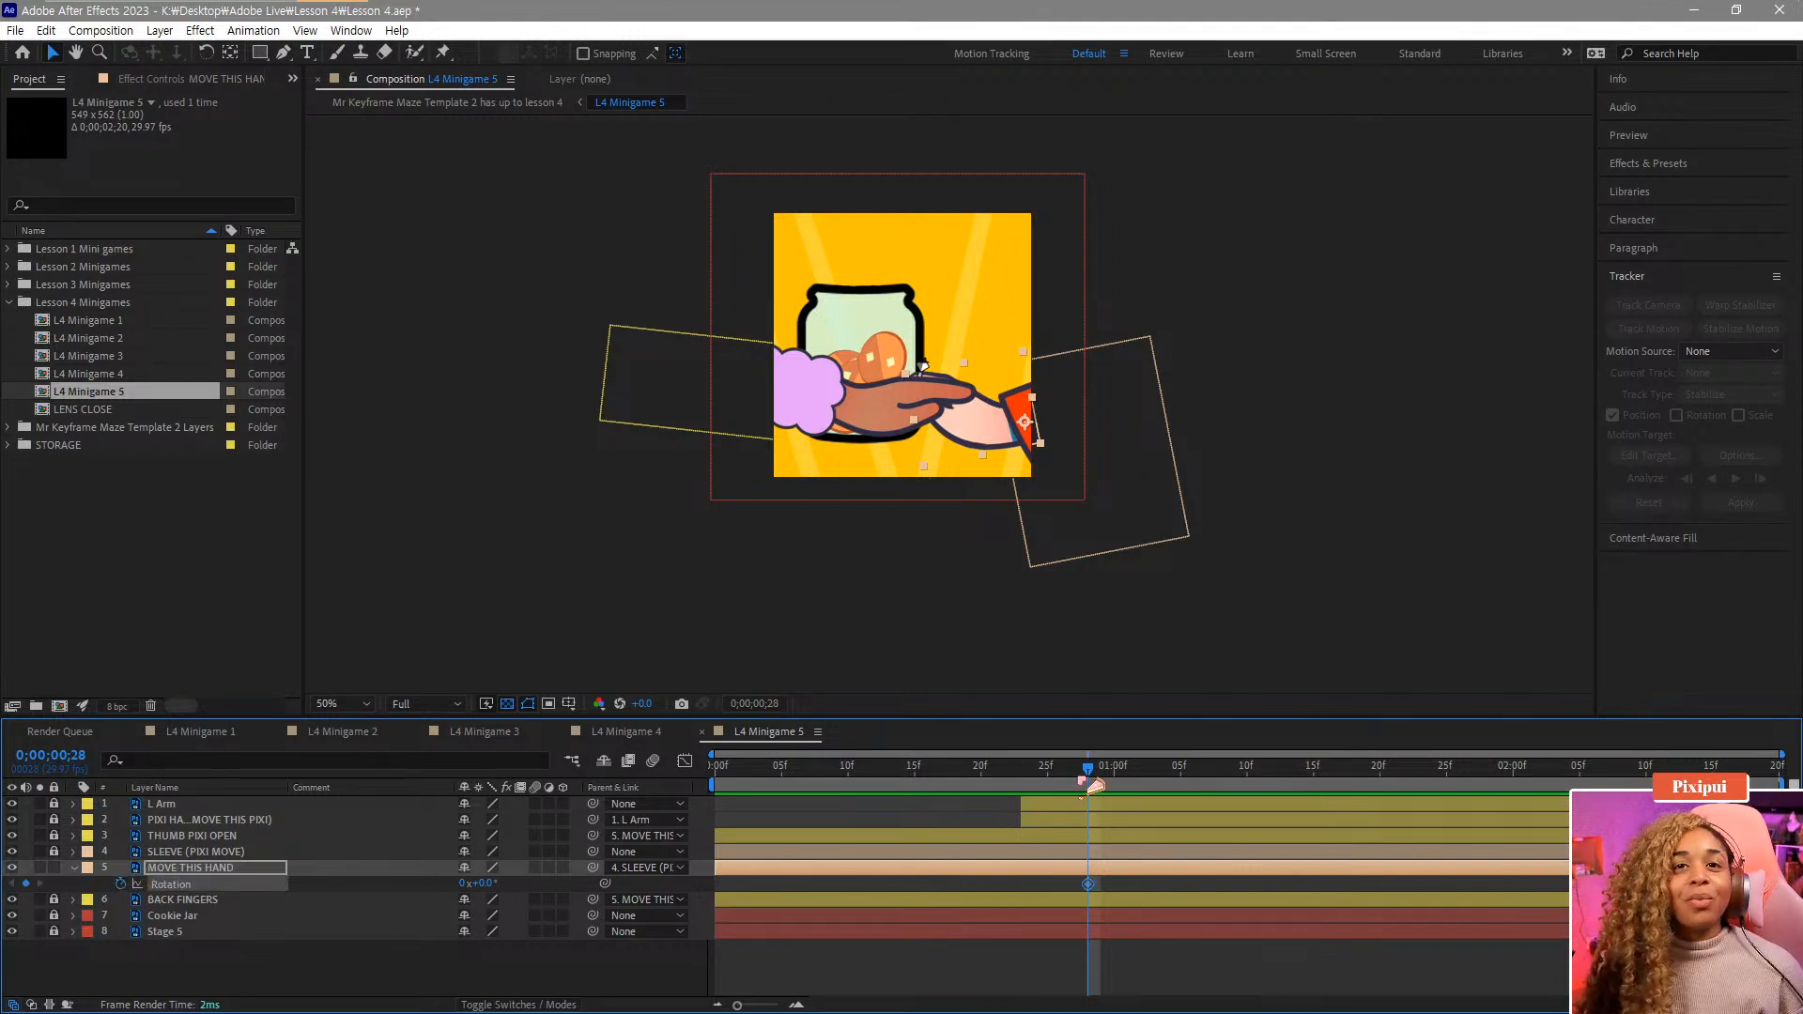
Rotate the hand to -26° at 1:01 and to -20° at 1:04.
drag(1108, 785, 1142, 785)
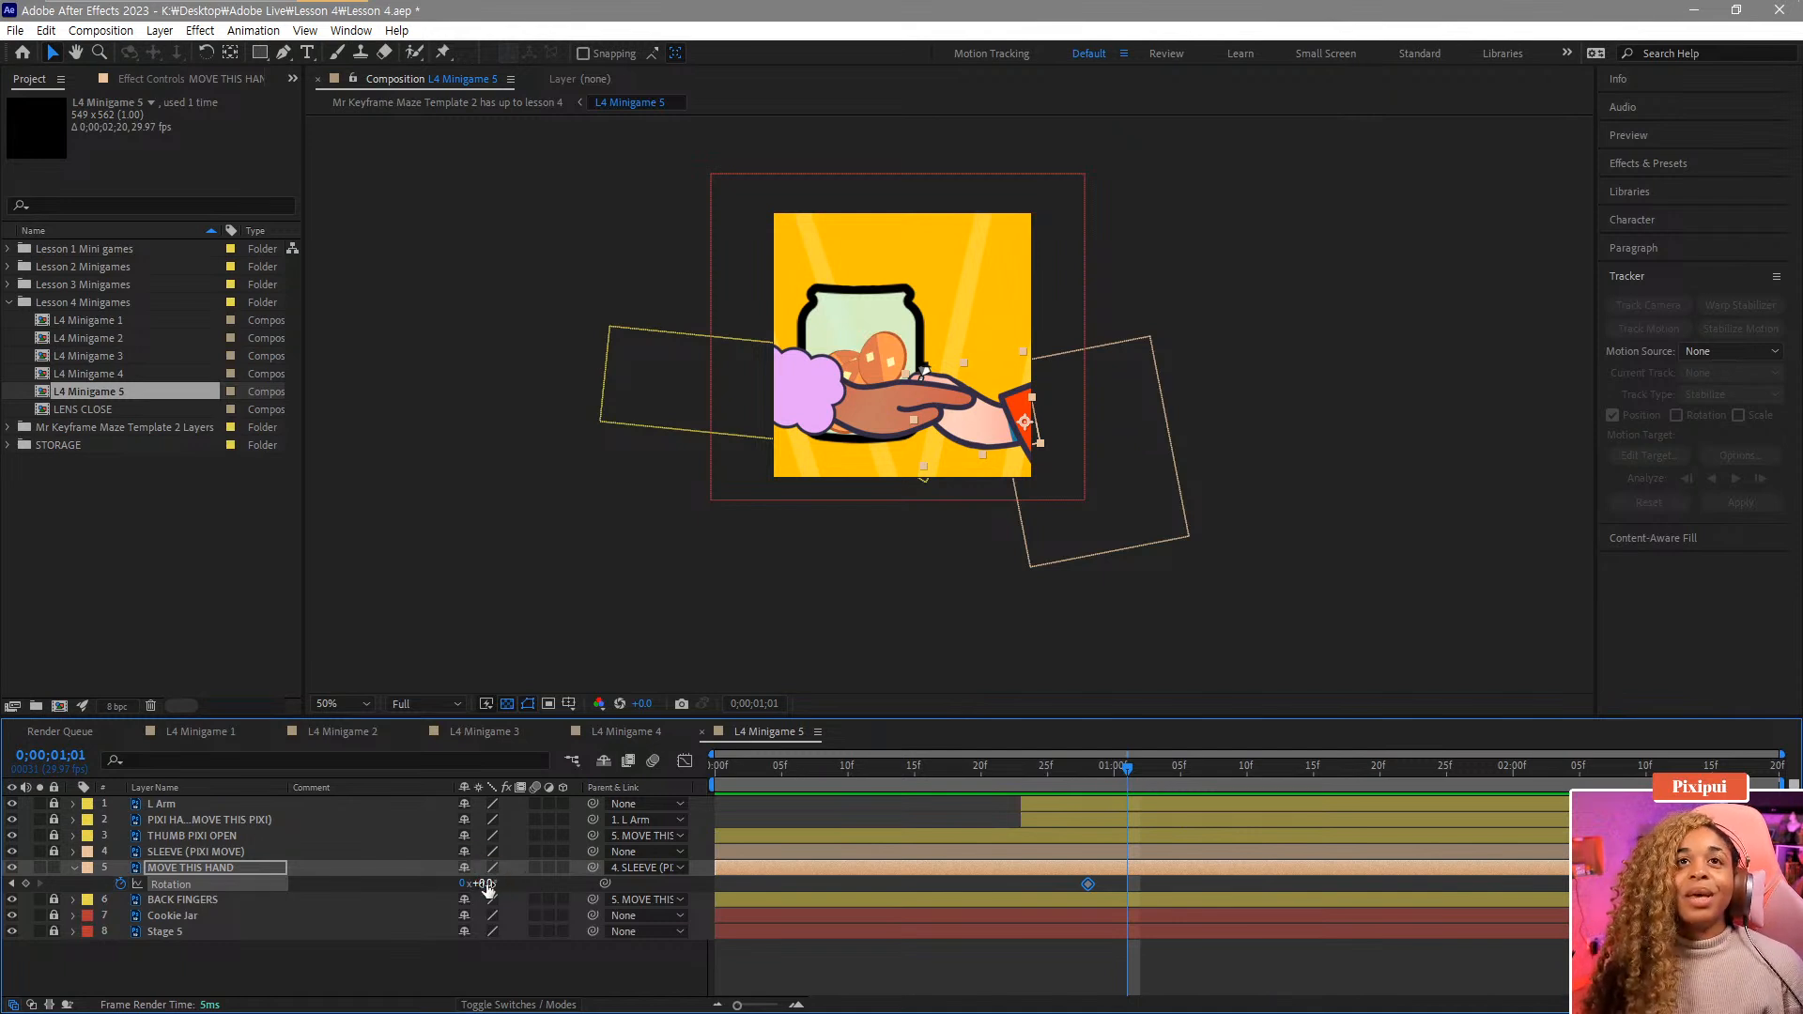
drag(486, 884, 461, 883)
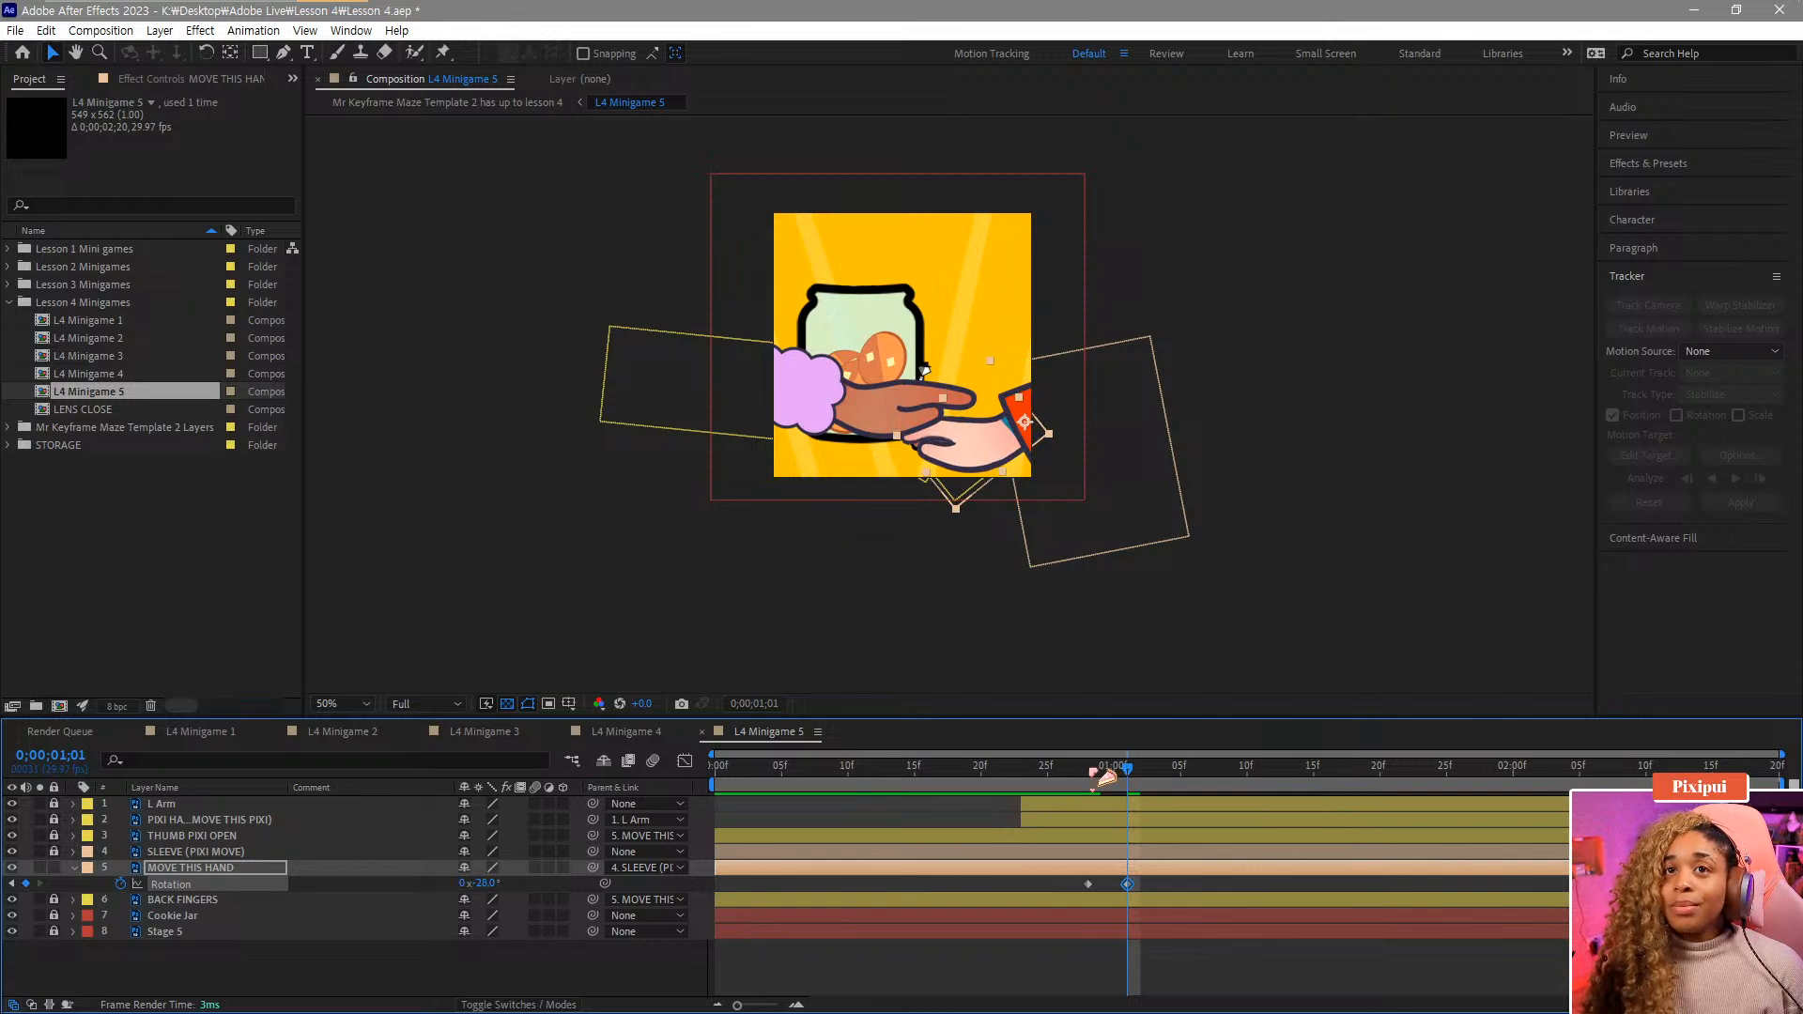
drag(1108, 772, 1168, 770)
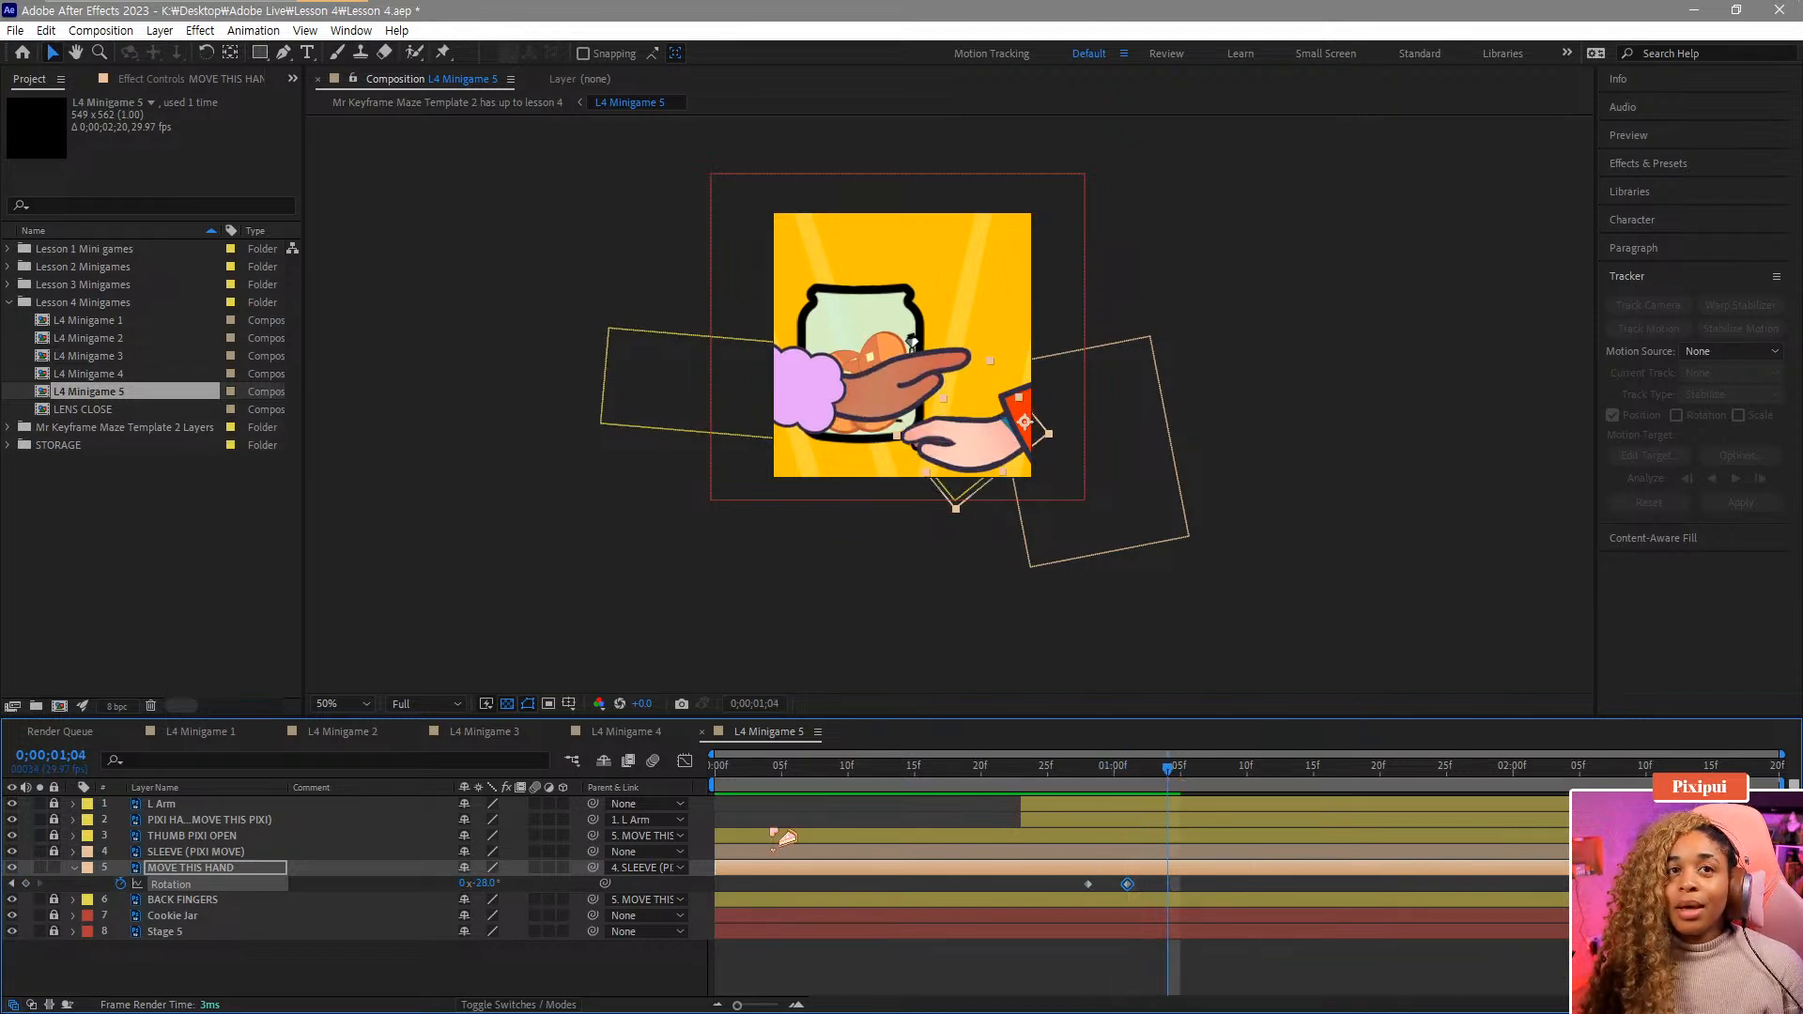
drag(475, 883, 484, 884)
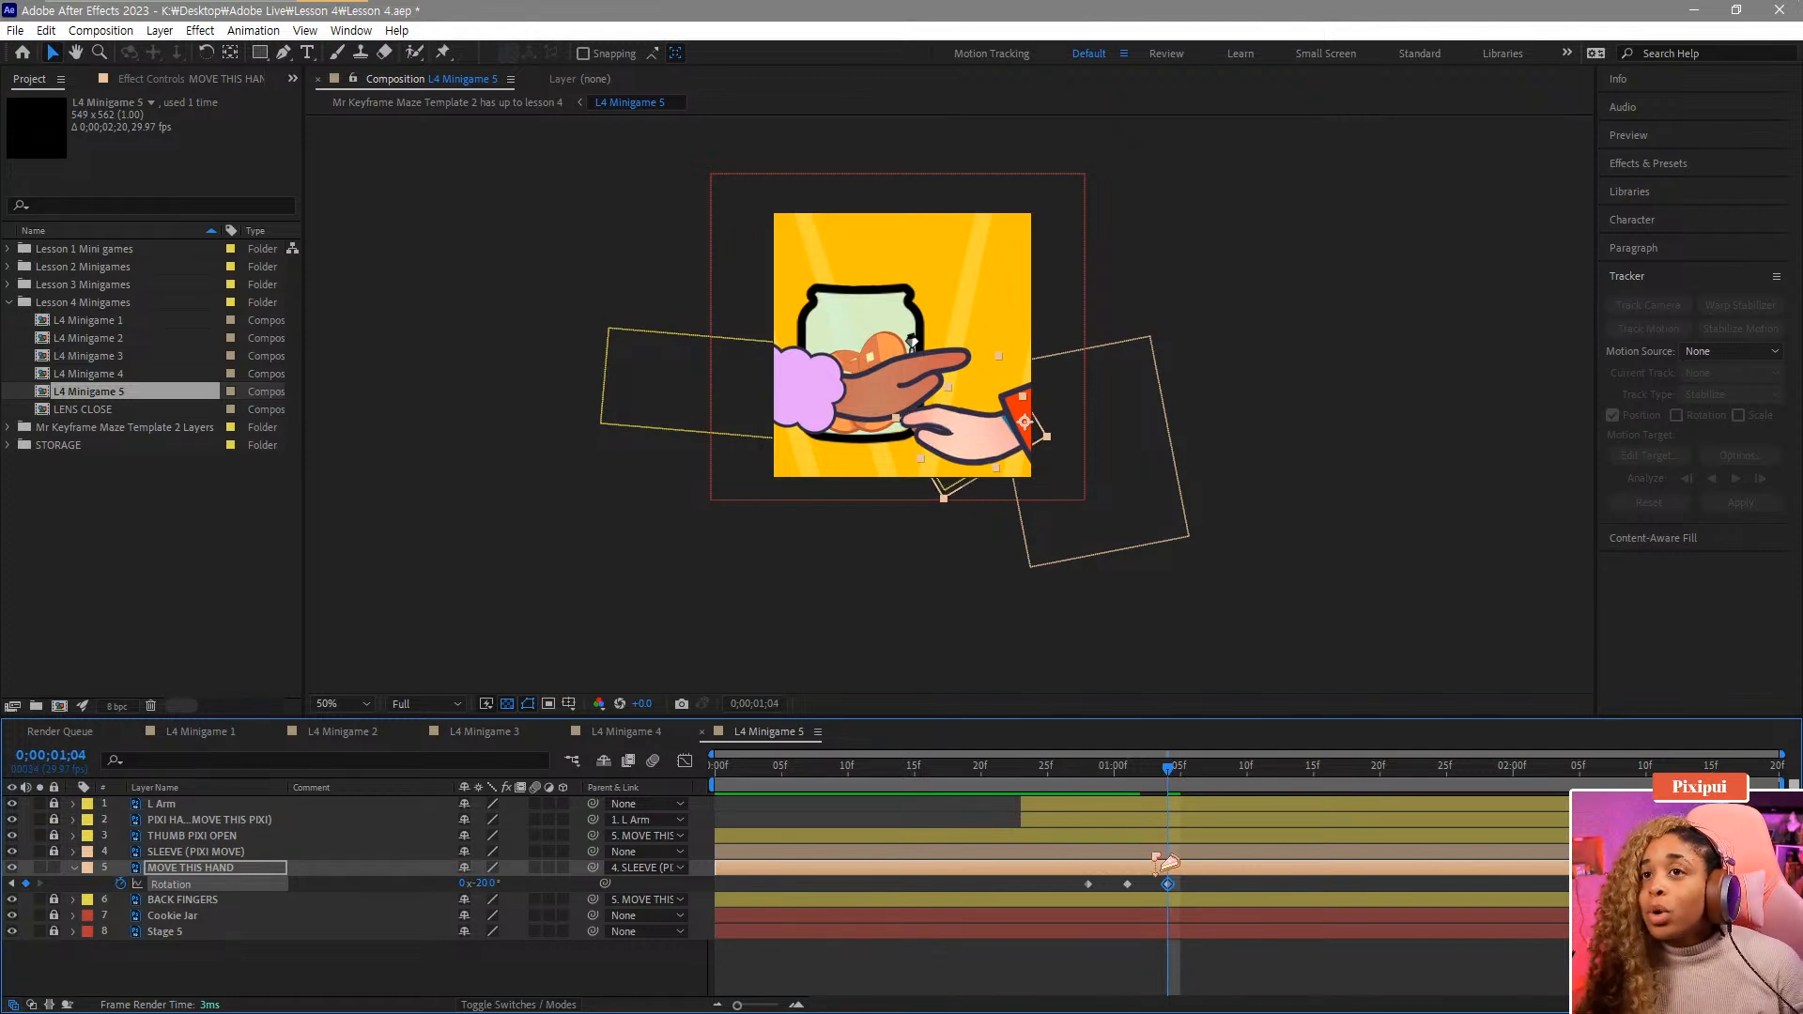
Play back and scrub the hand's rotation animation to review it.
click(1022, 766)
key(space)
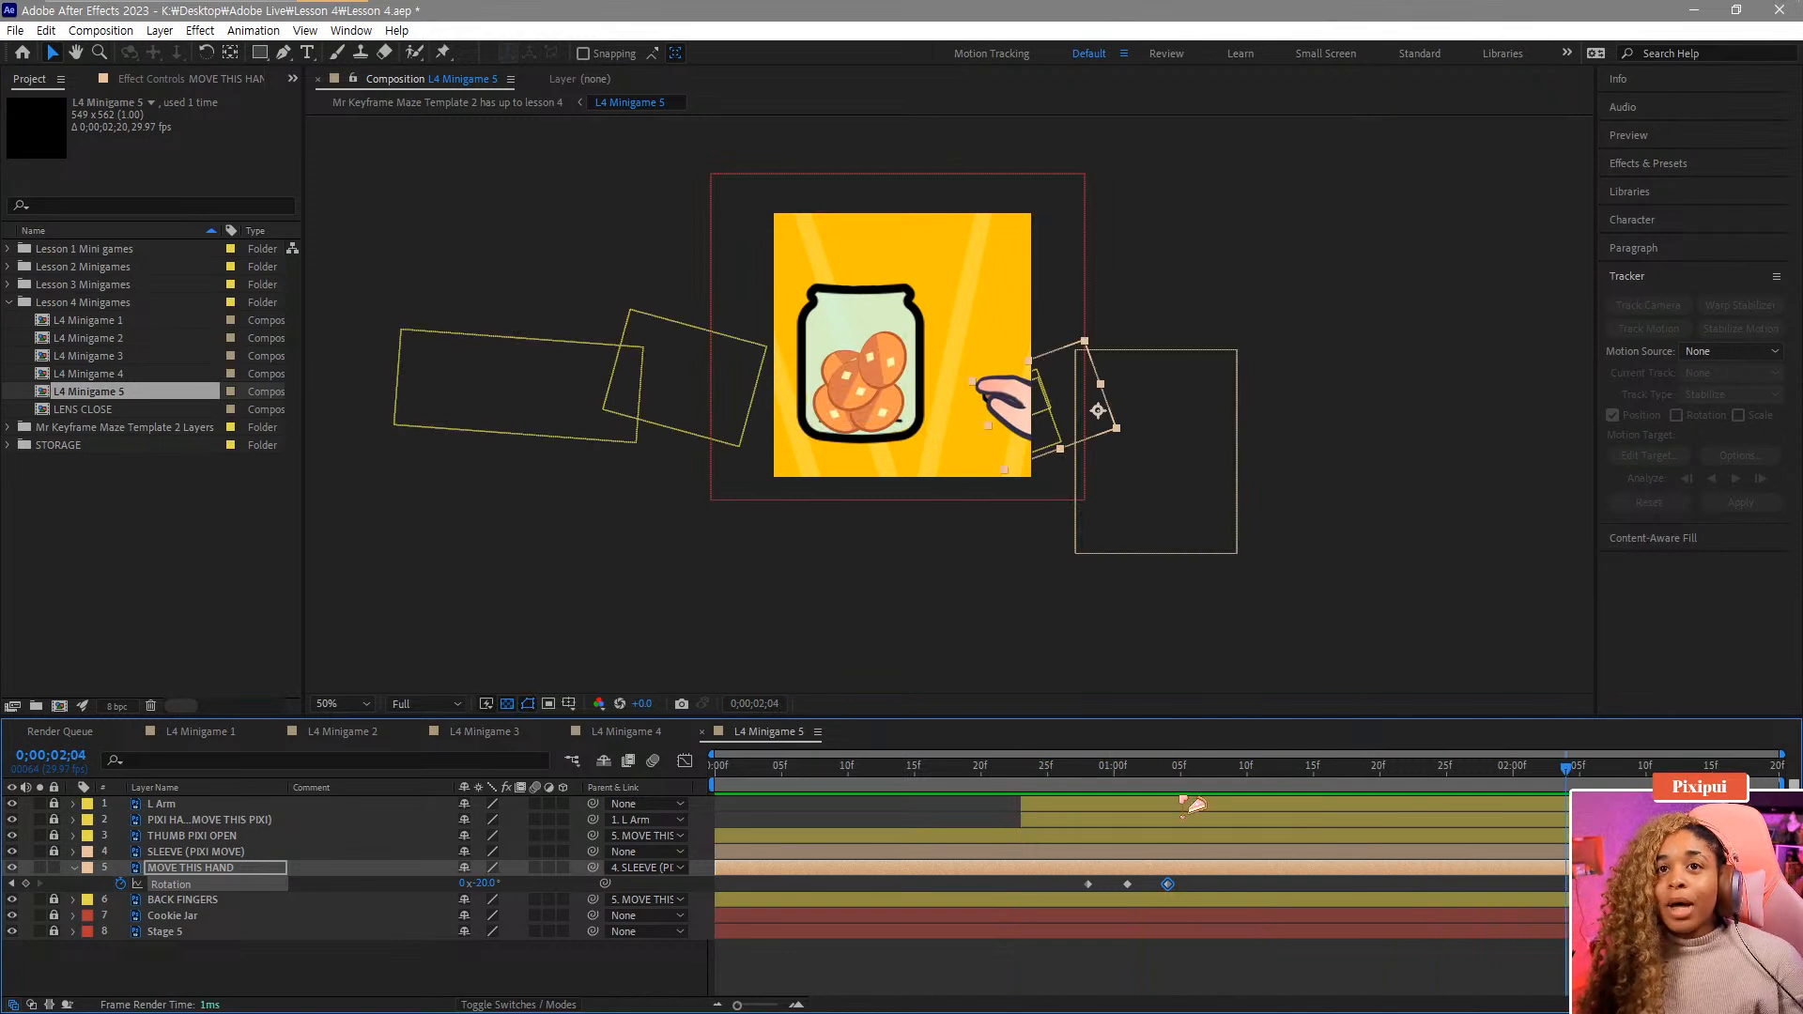
drag(1182, 772, 1036, 821)
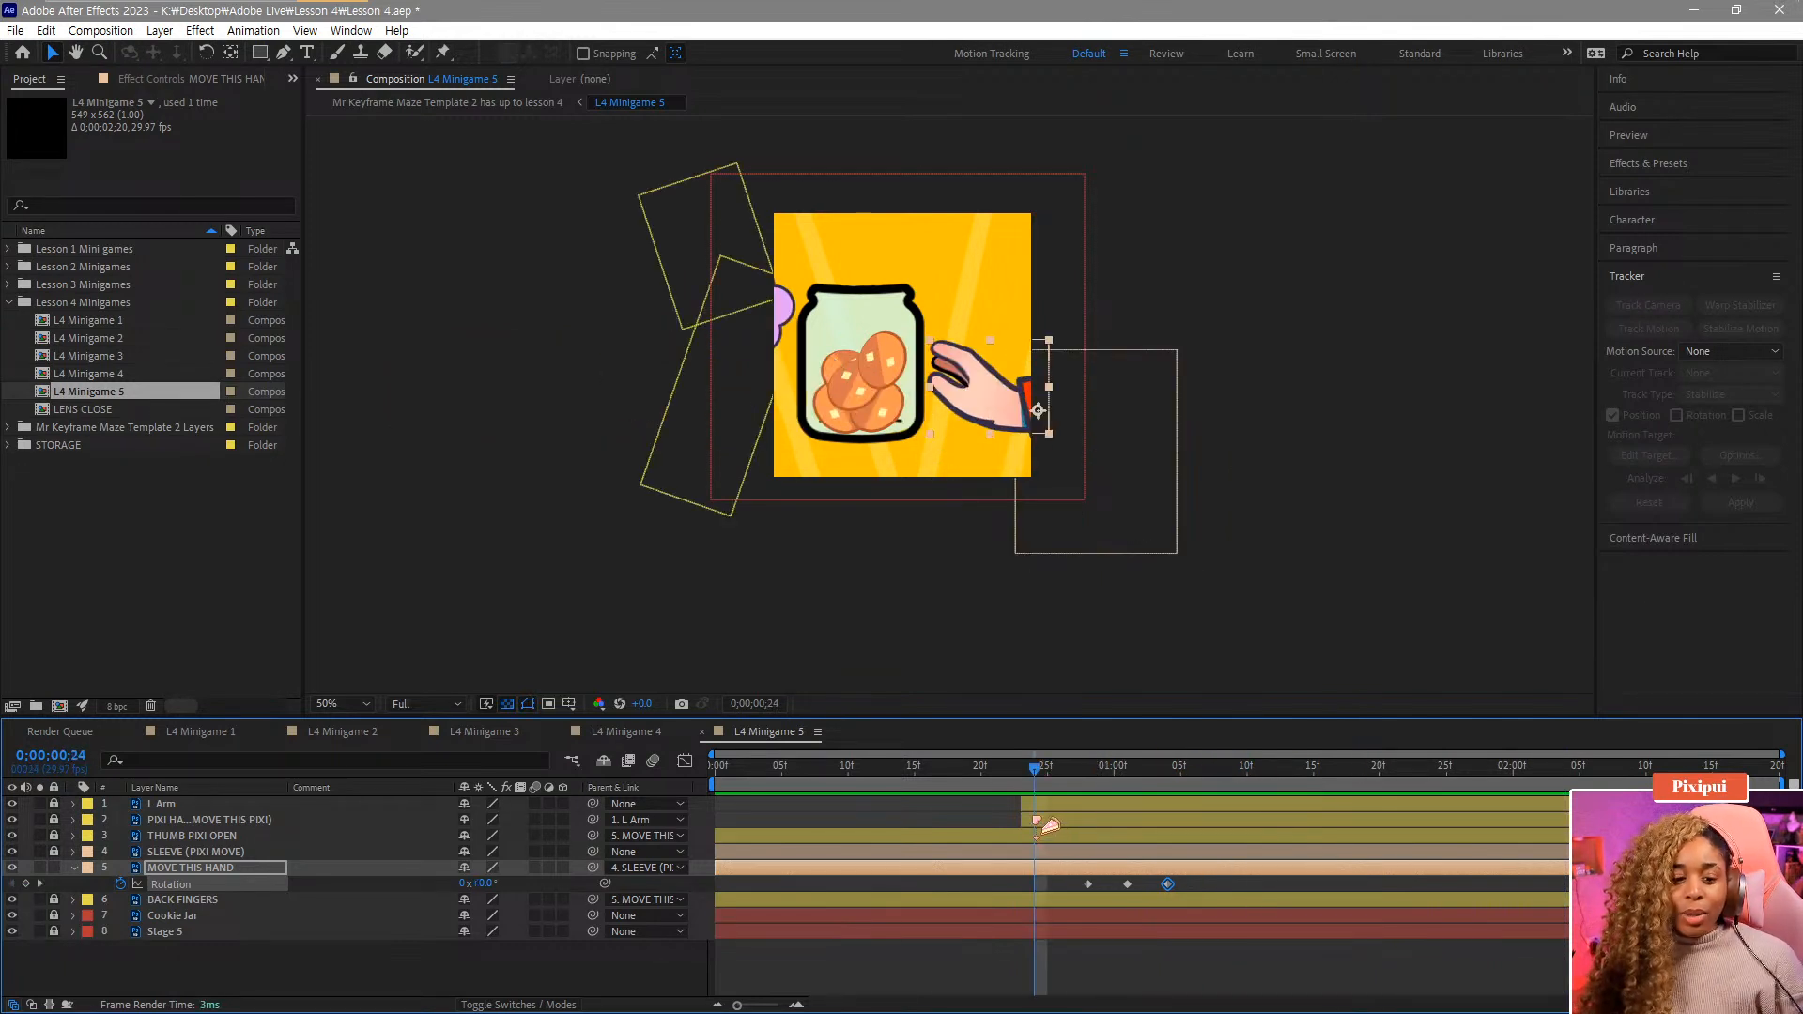
key(space)
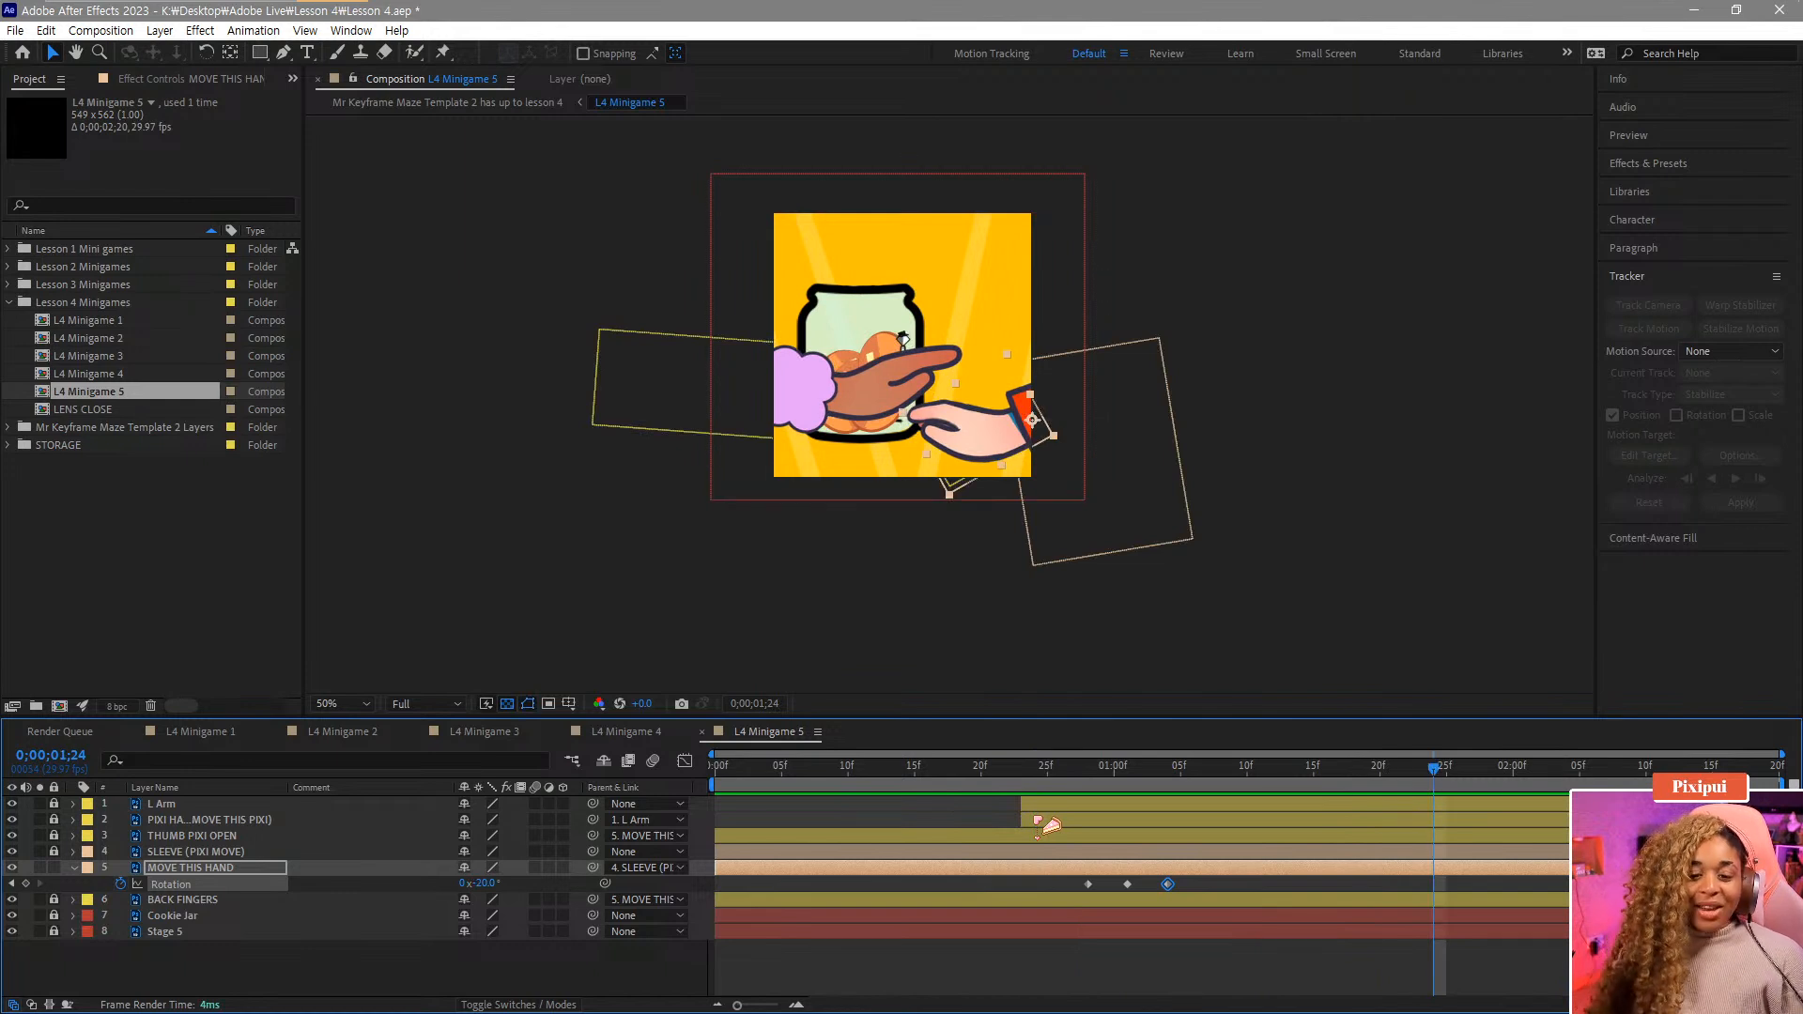
drag(1007, 778, 1445, 821)
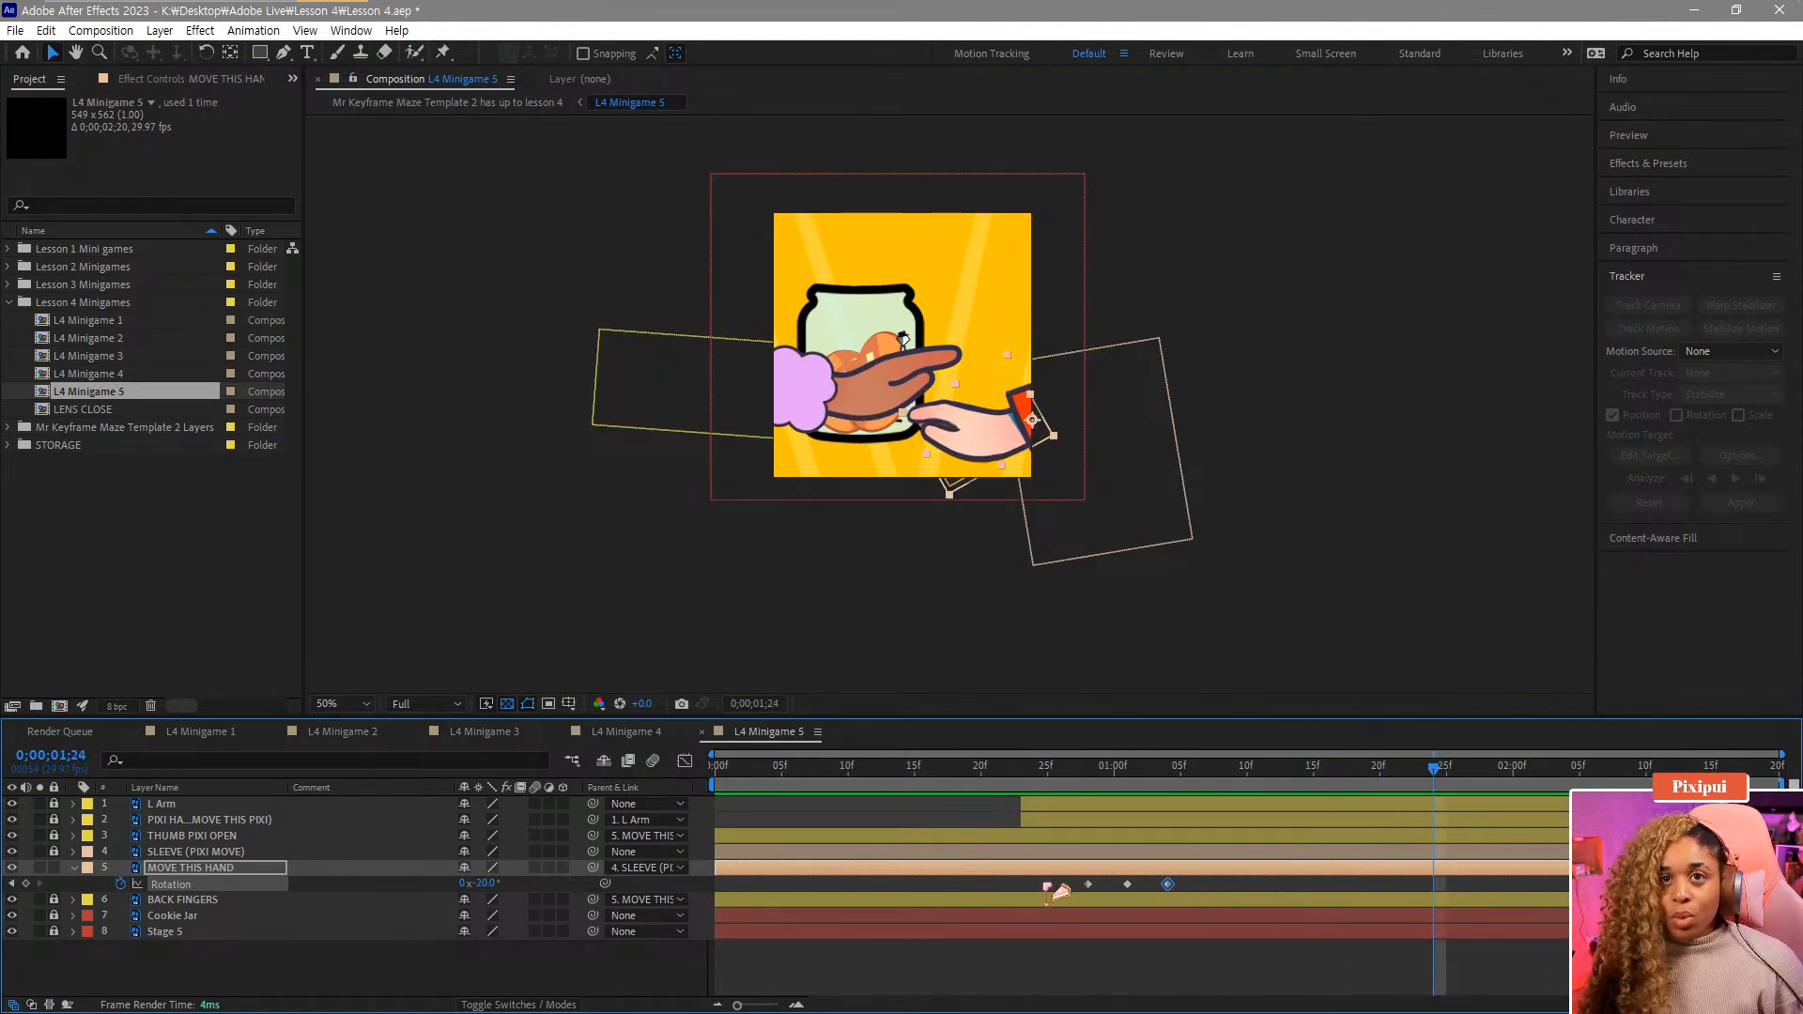
Add a 0° rotation keyframe at 1:24 and turn the -20° keyframe at 1:04 into a hold keyframe.
drag(1047, 884, 1117, 889)
drag(1221, 781, 1446, 787)
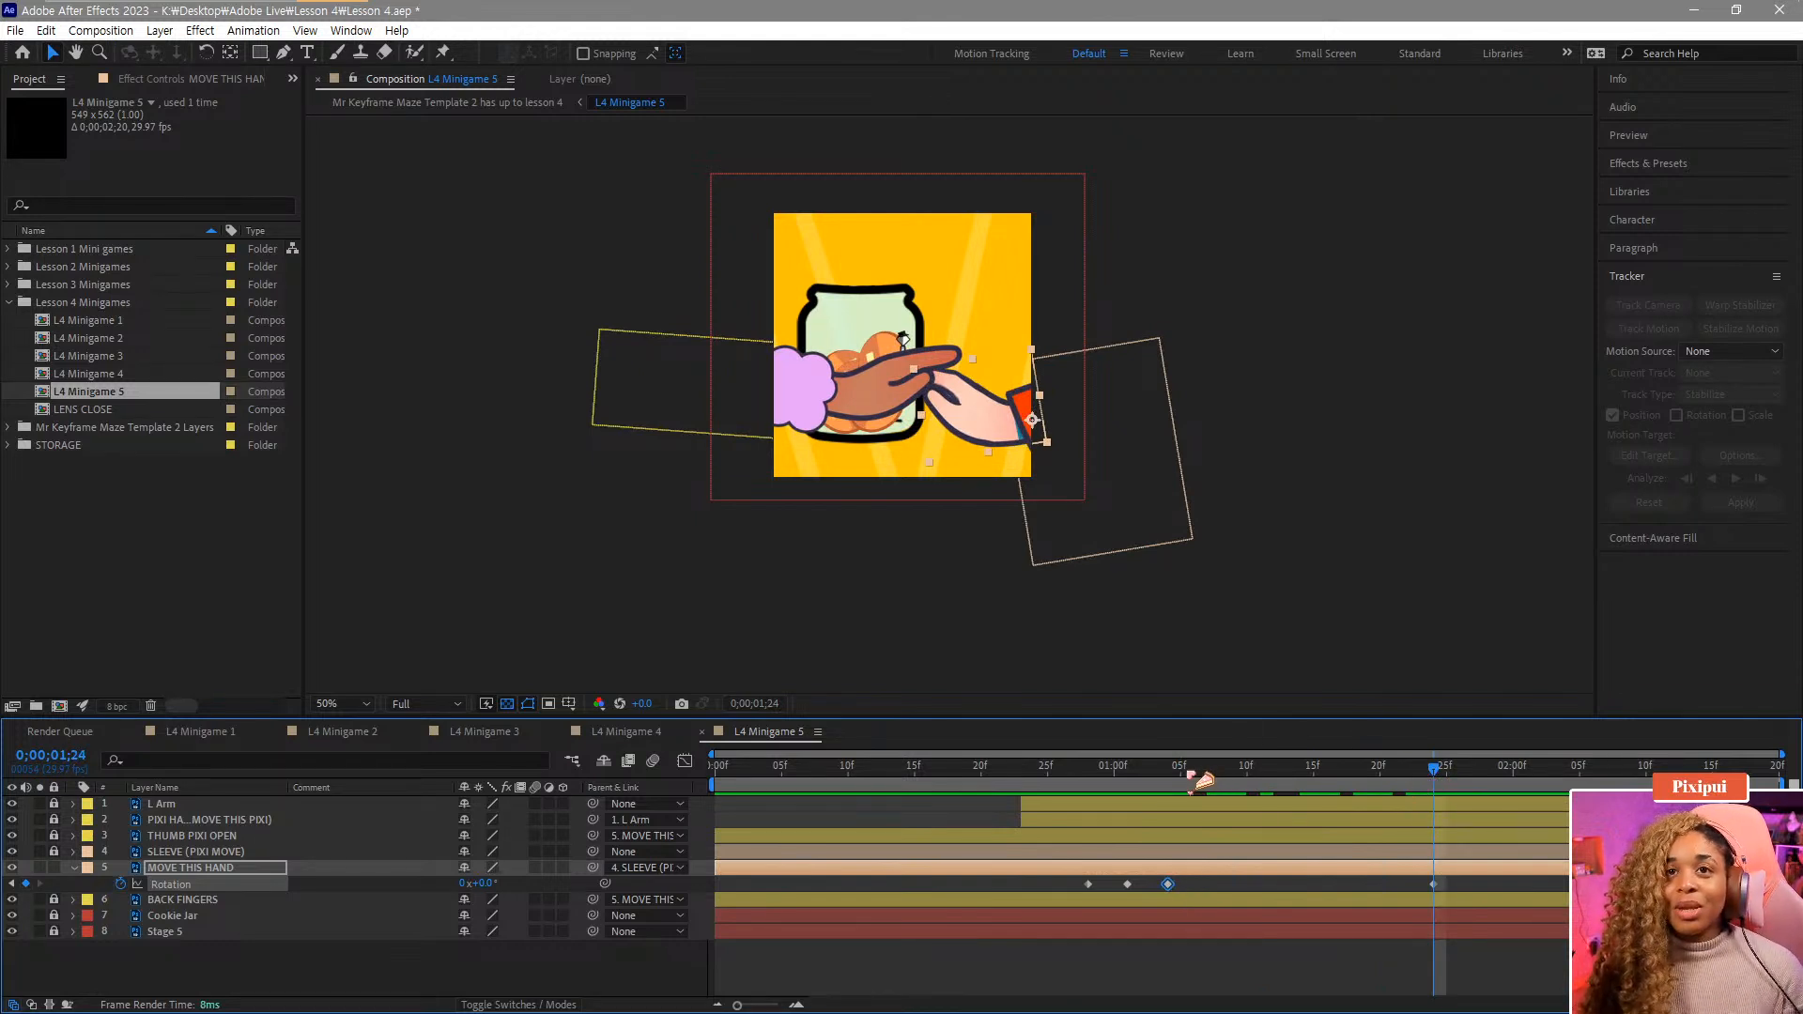
drag(1189, 777, 1170, 787)
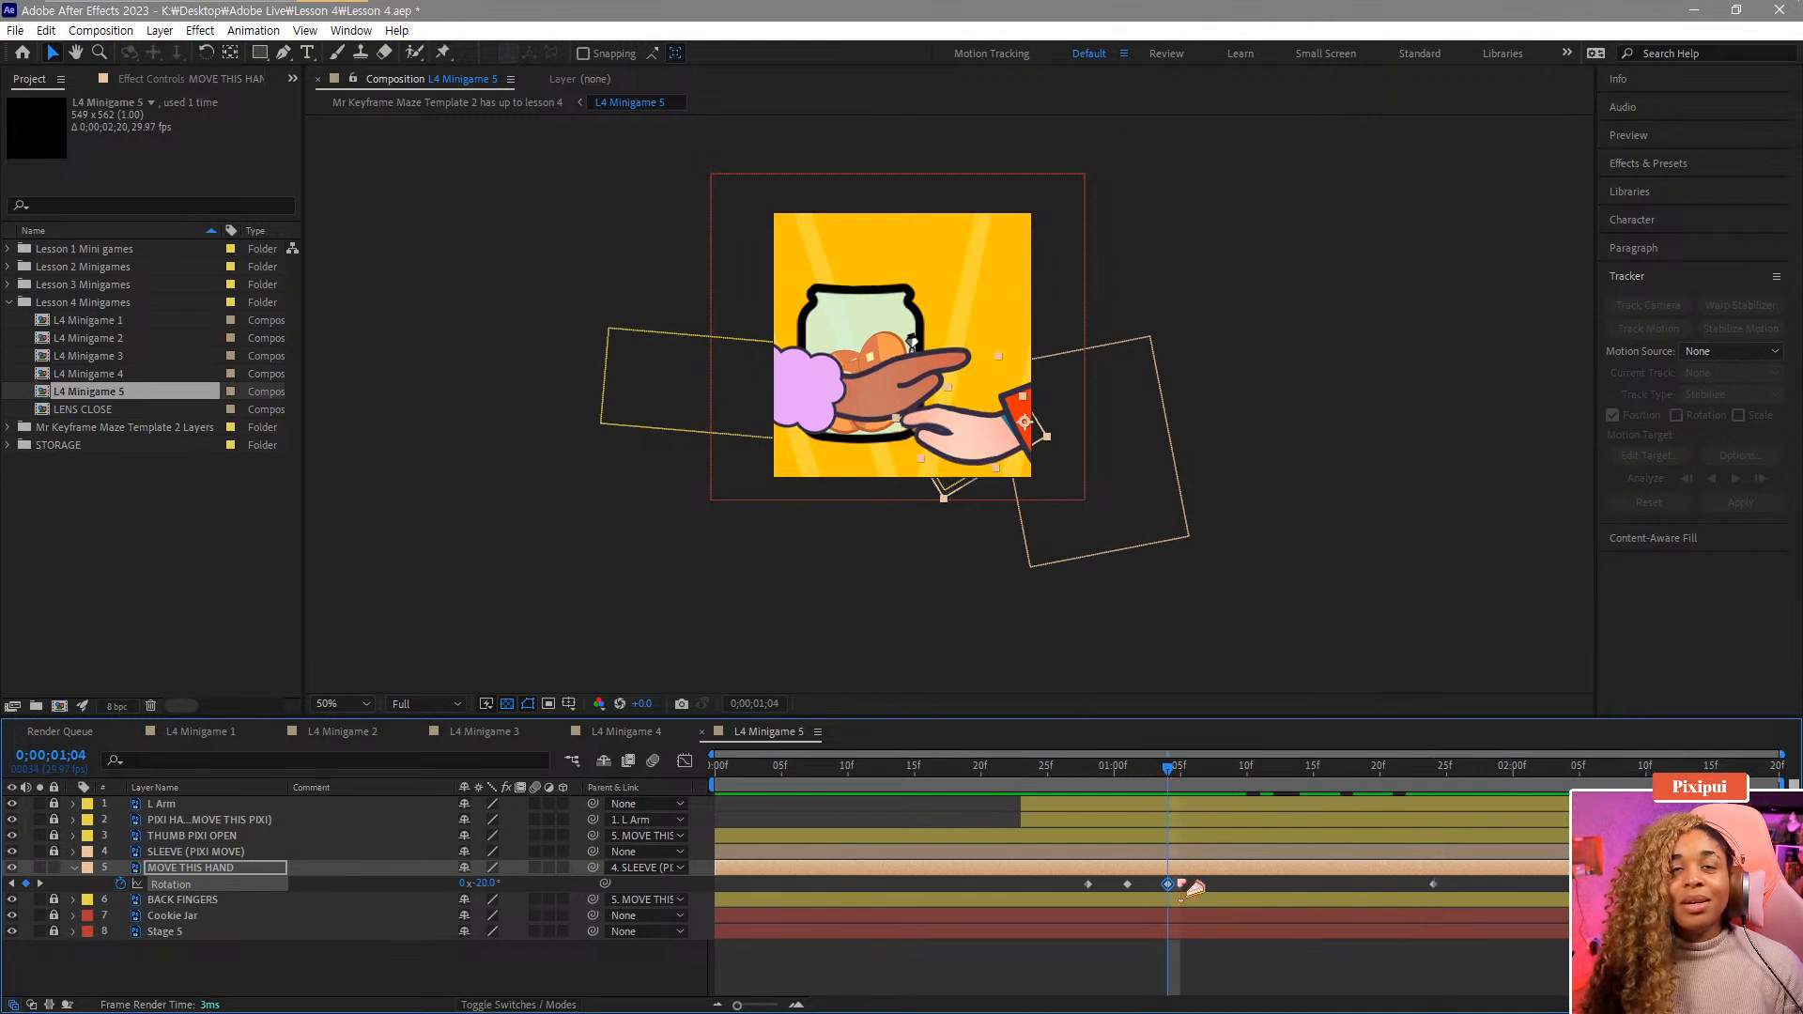
right_click(1174, 888)
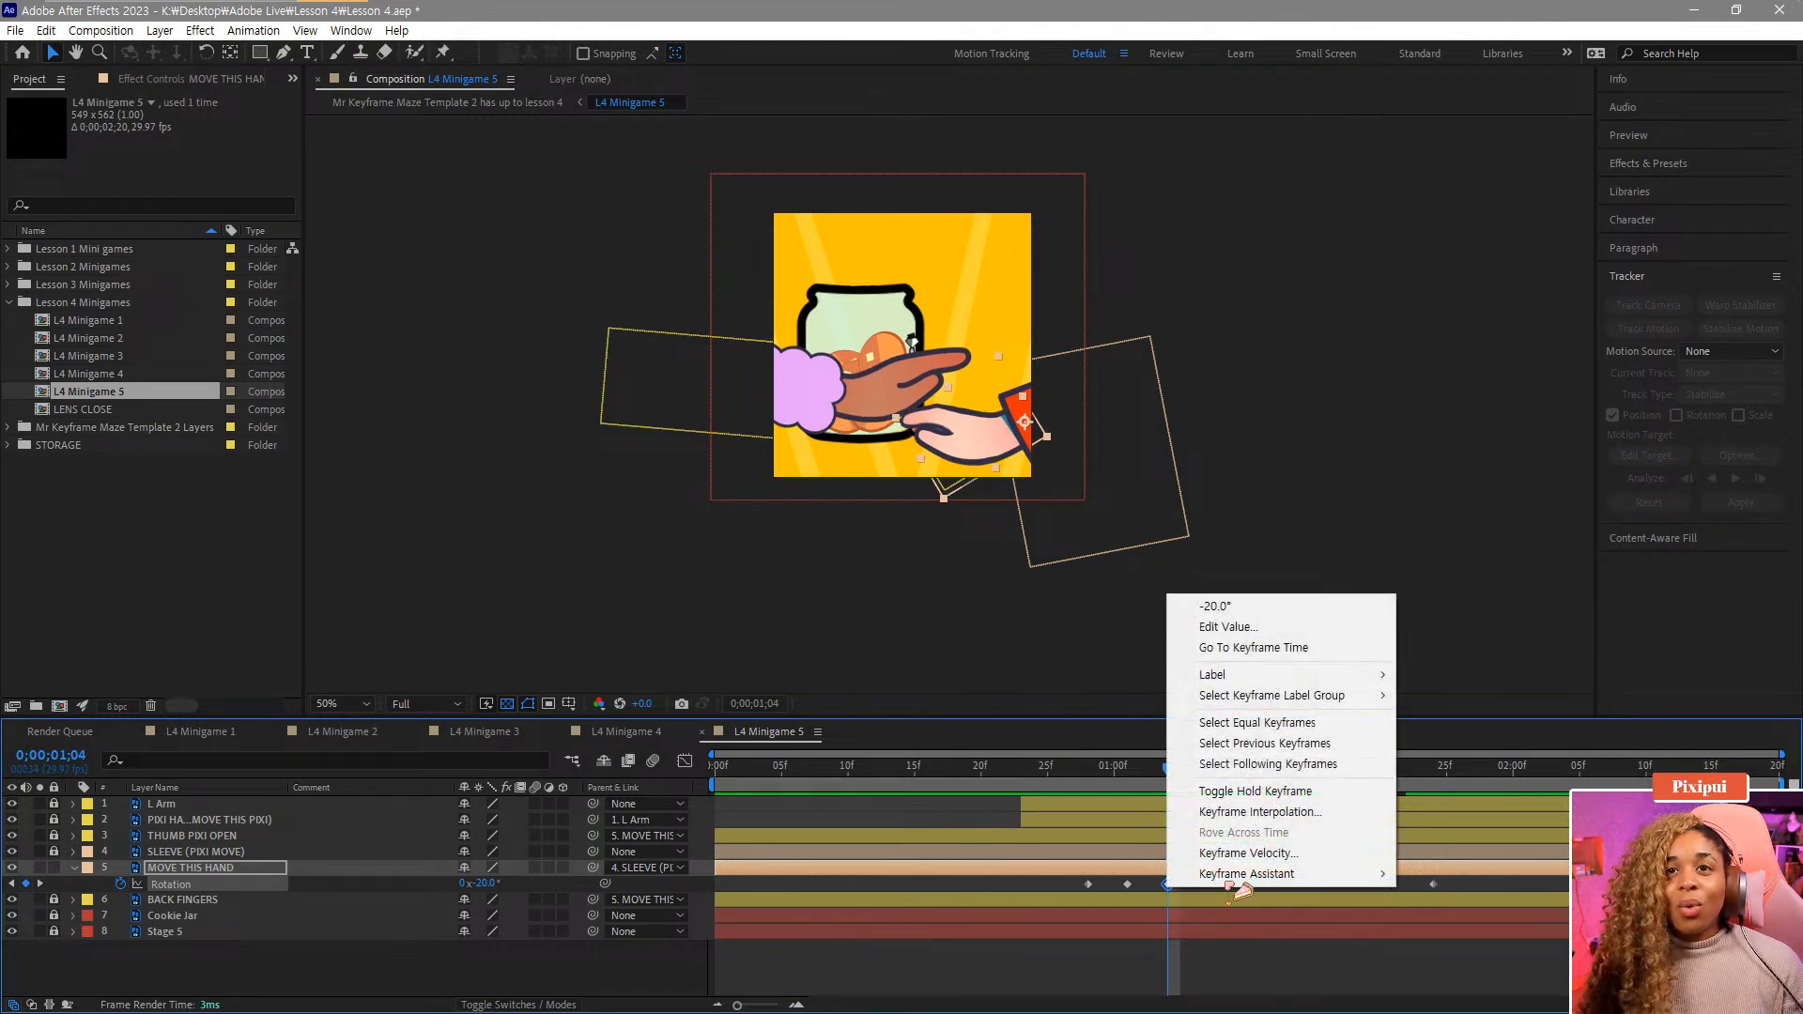
click(1268, 792)
Rearrange the rotation keyframes so the hand holds -20° through 1:24 and returns to 0° at about 2:02.
click(1303, 770)
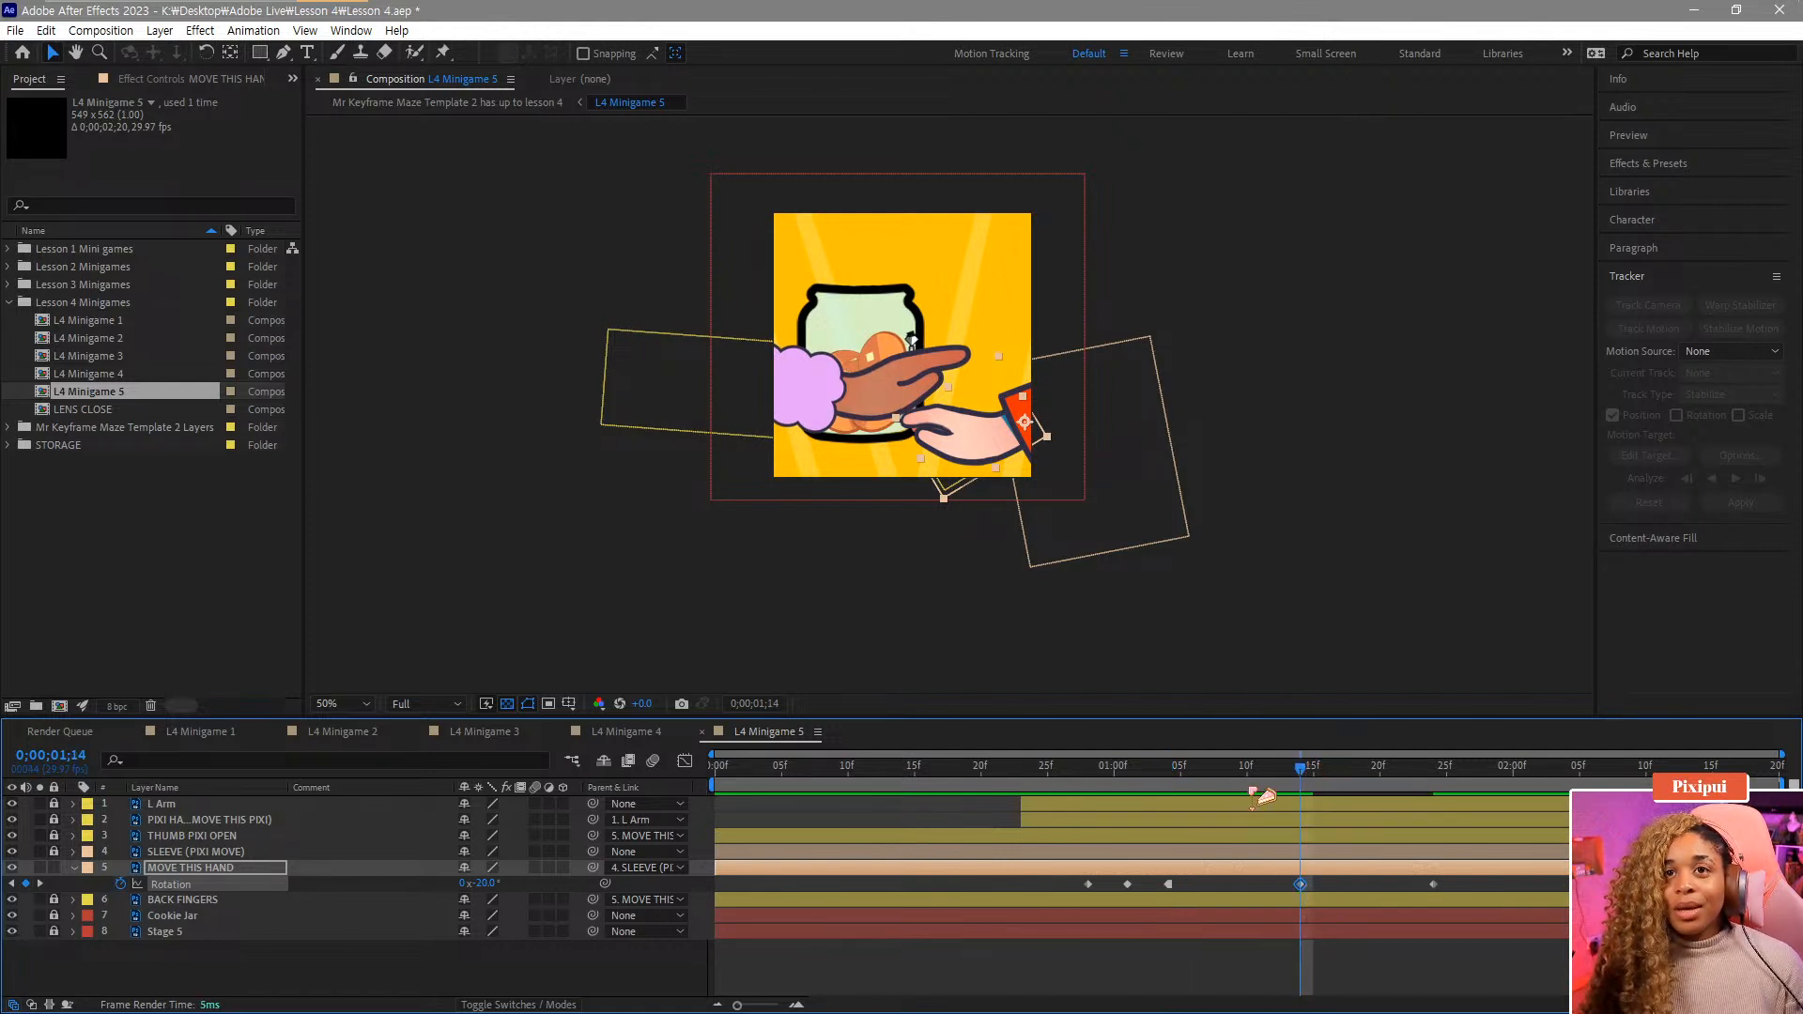
drag(1313, 785, 1247, 807)
drag(1304, 887, 1316, 886)
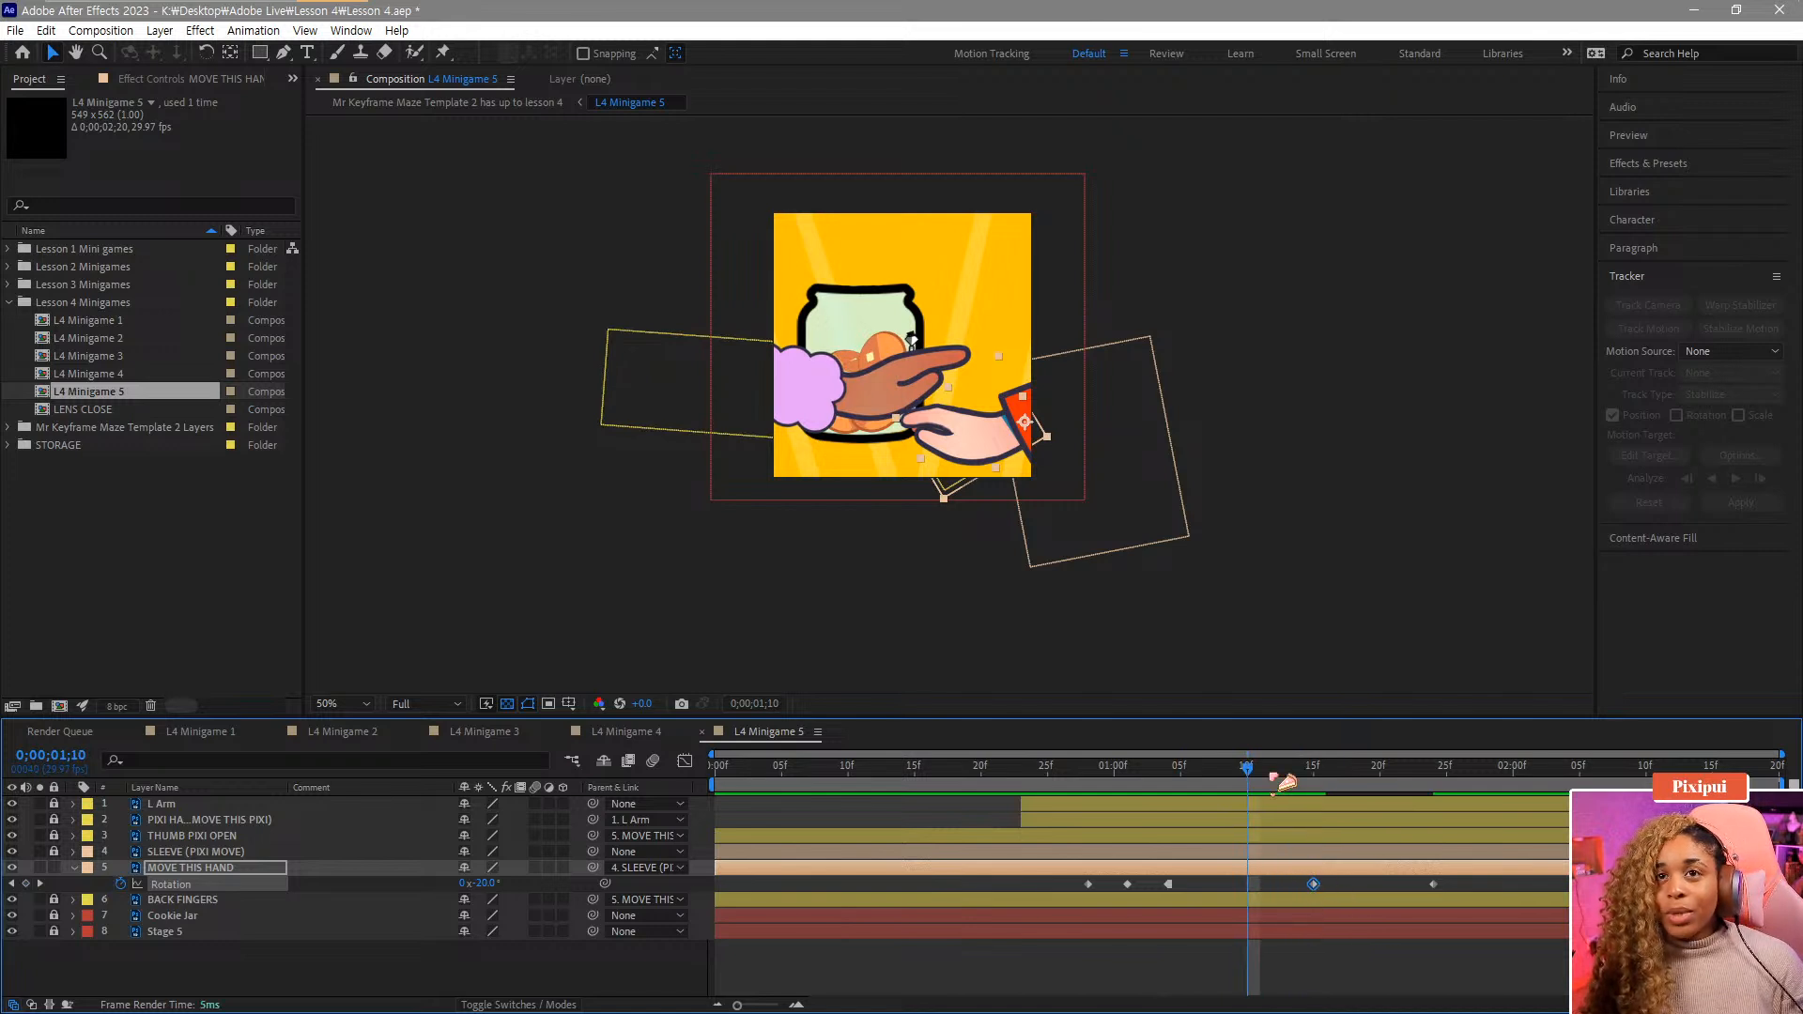
drag(1177, 883, 1330, 886)
drag(1289, 770, 1315, 808)
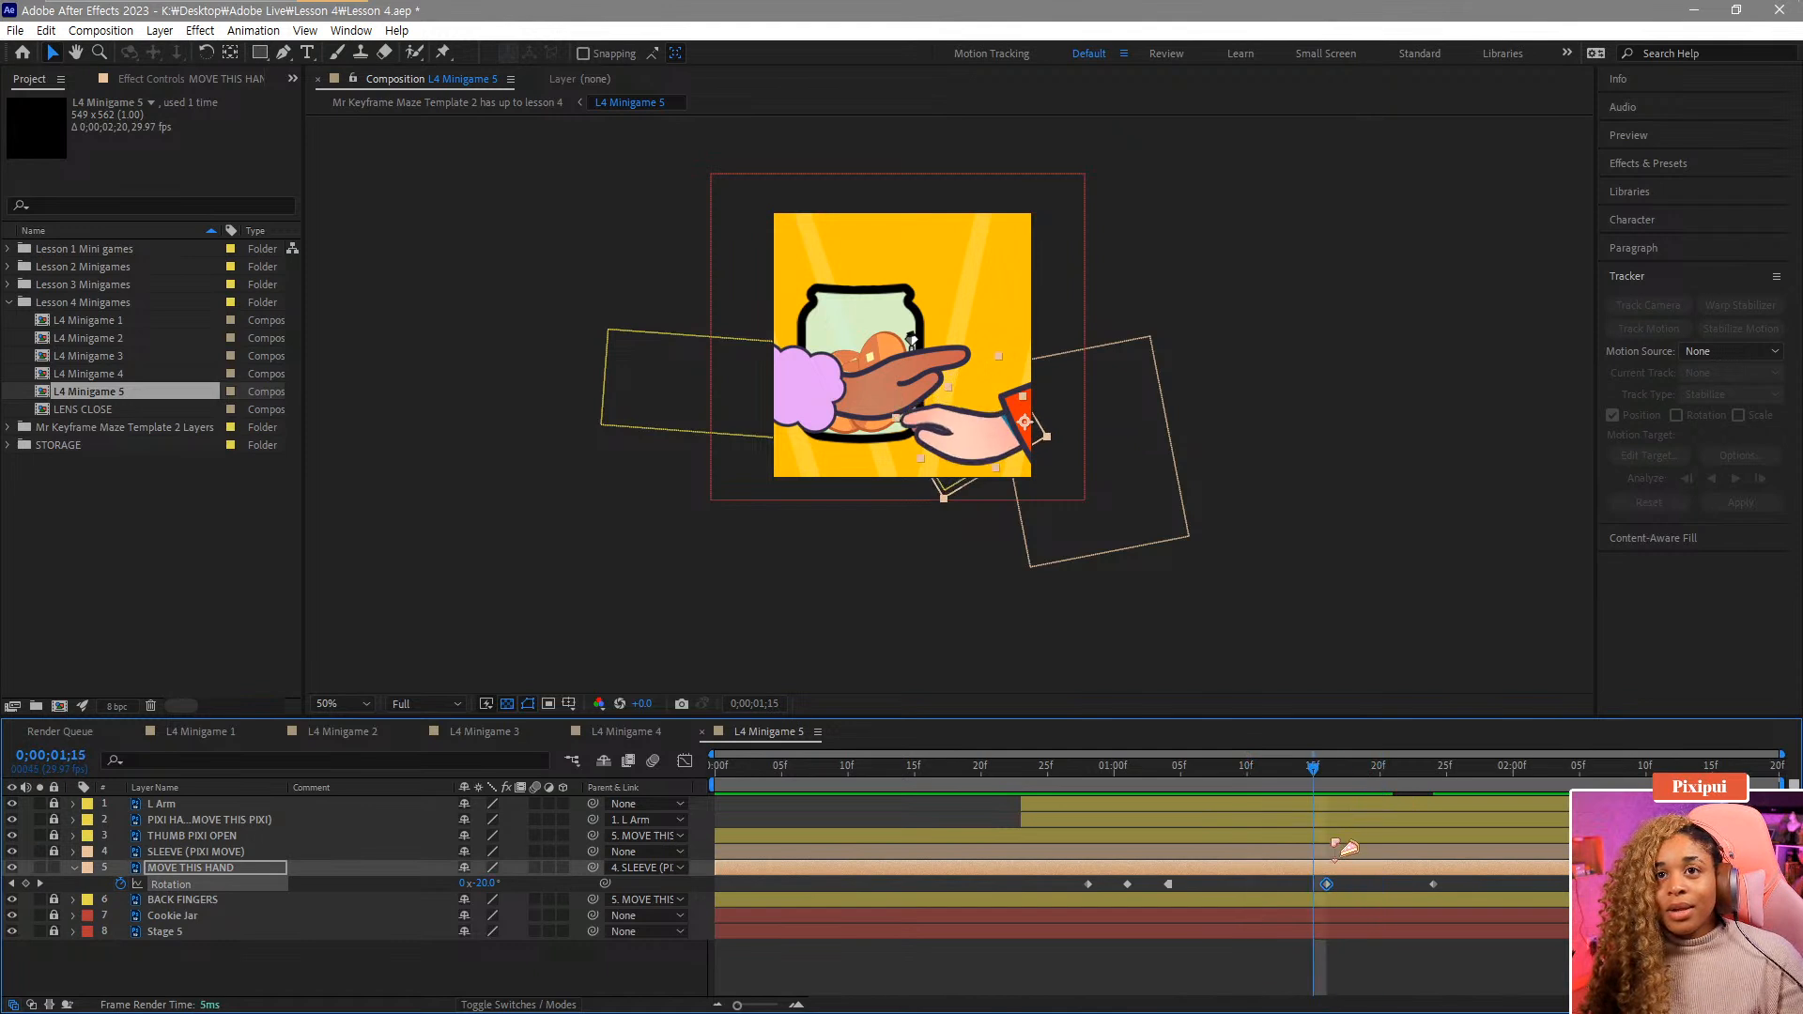
drag(1488, 885, 1433, 887)
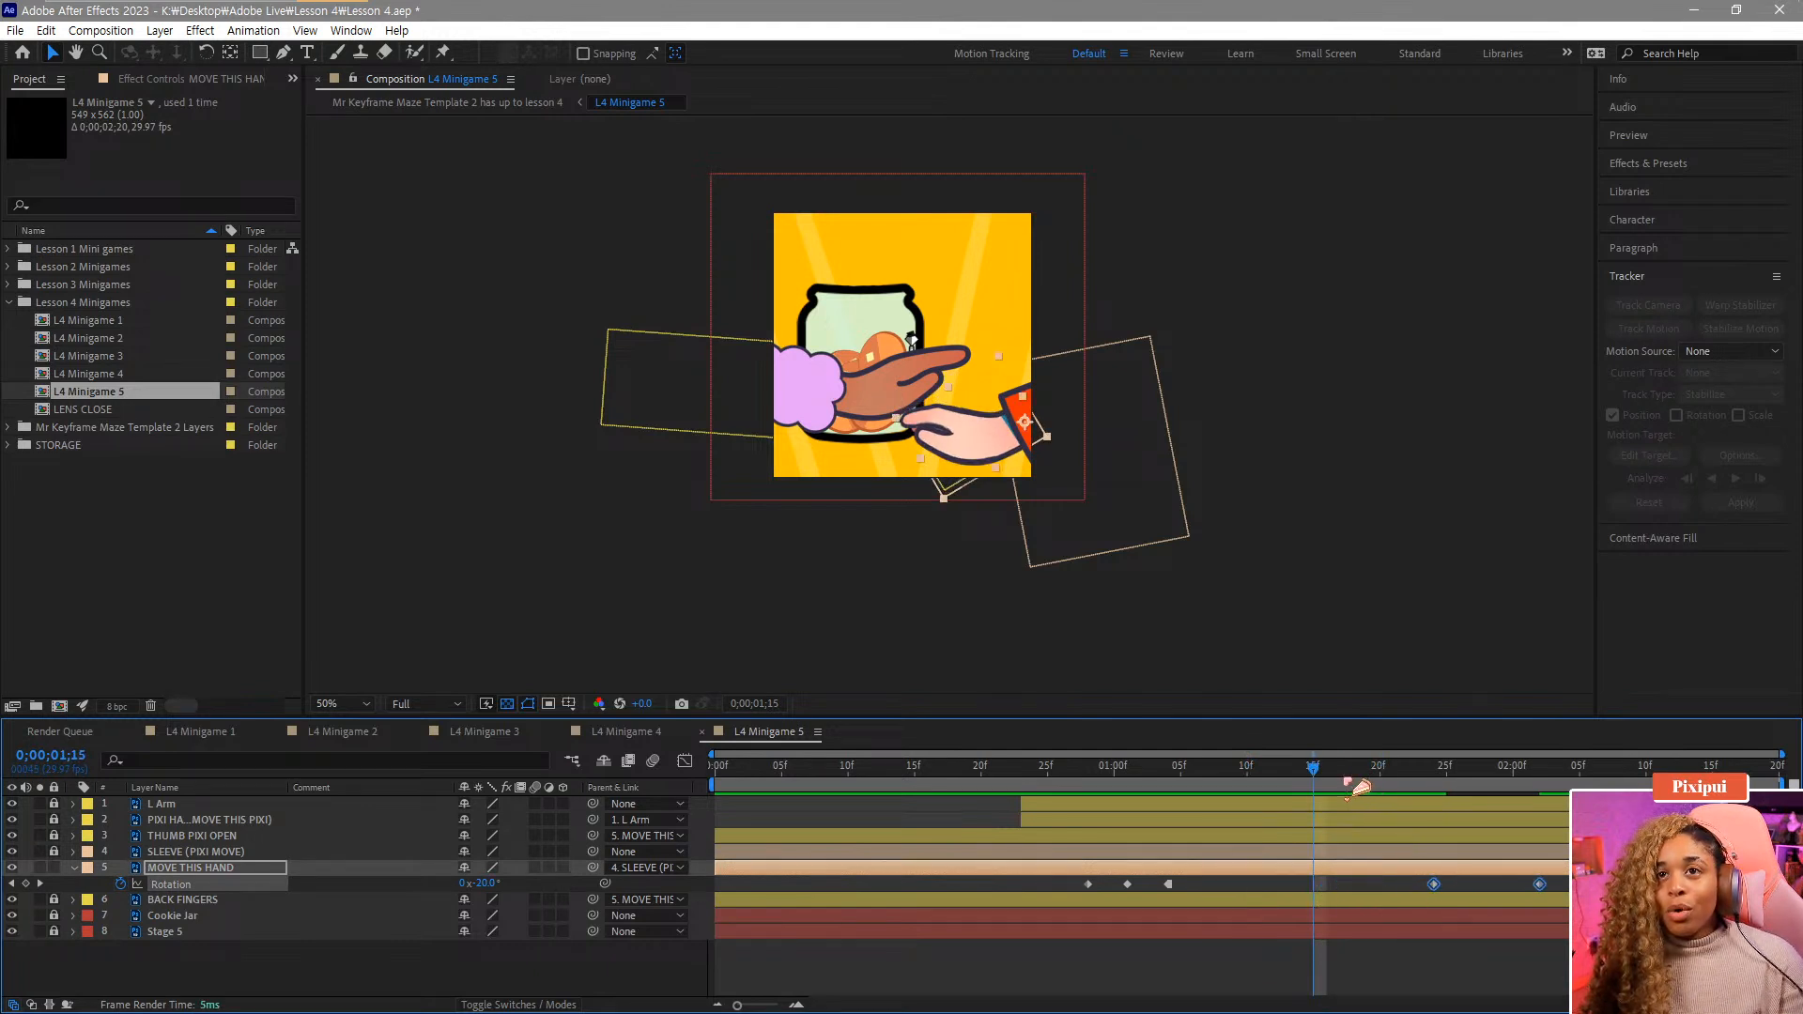
drag(1339, 777, 1435, 809)
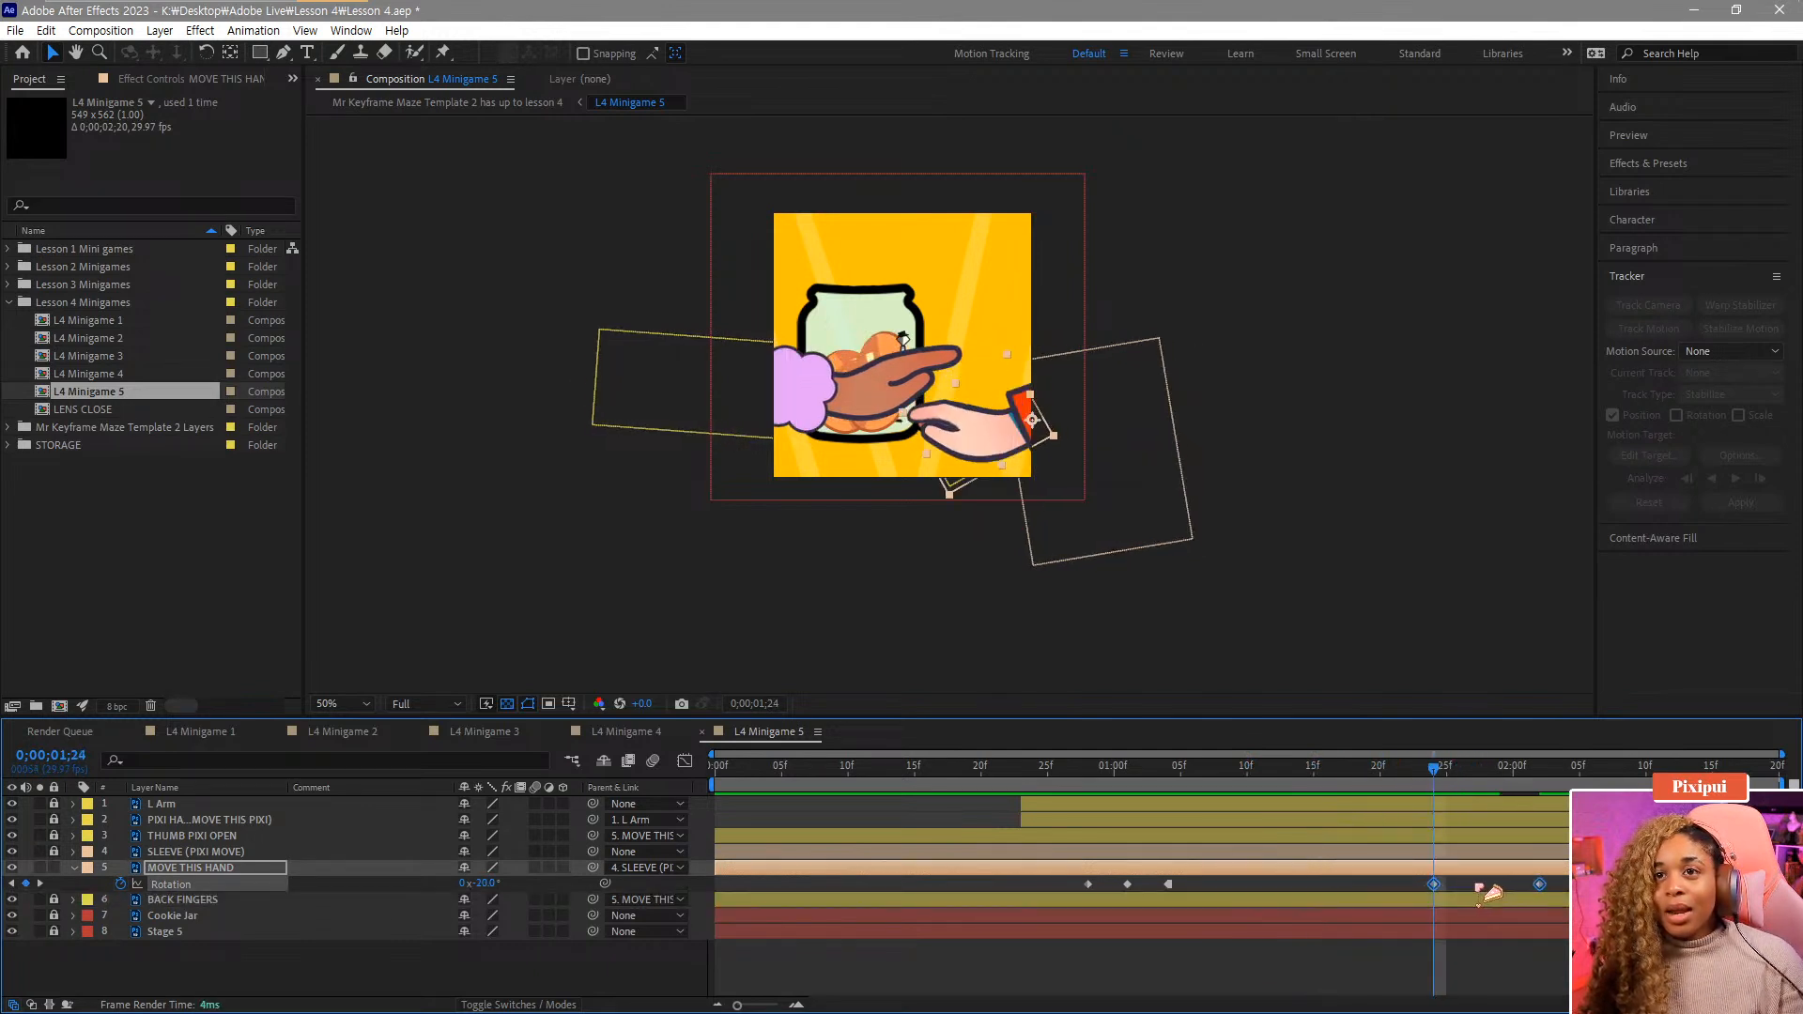
In the graph editor, apply Easy Ease to the 1:24 rotation keyframe and play back the animation.
click(685, 762)
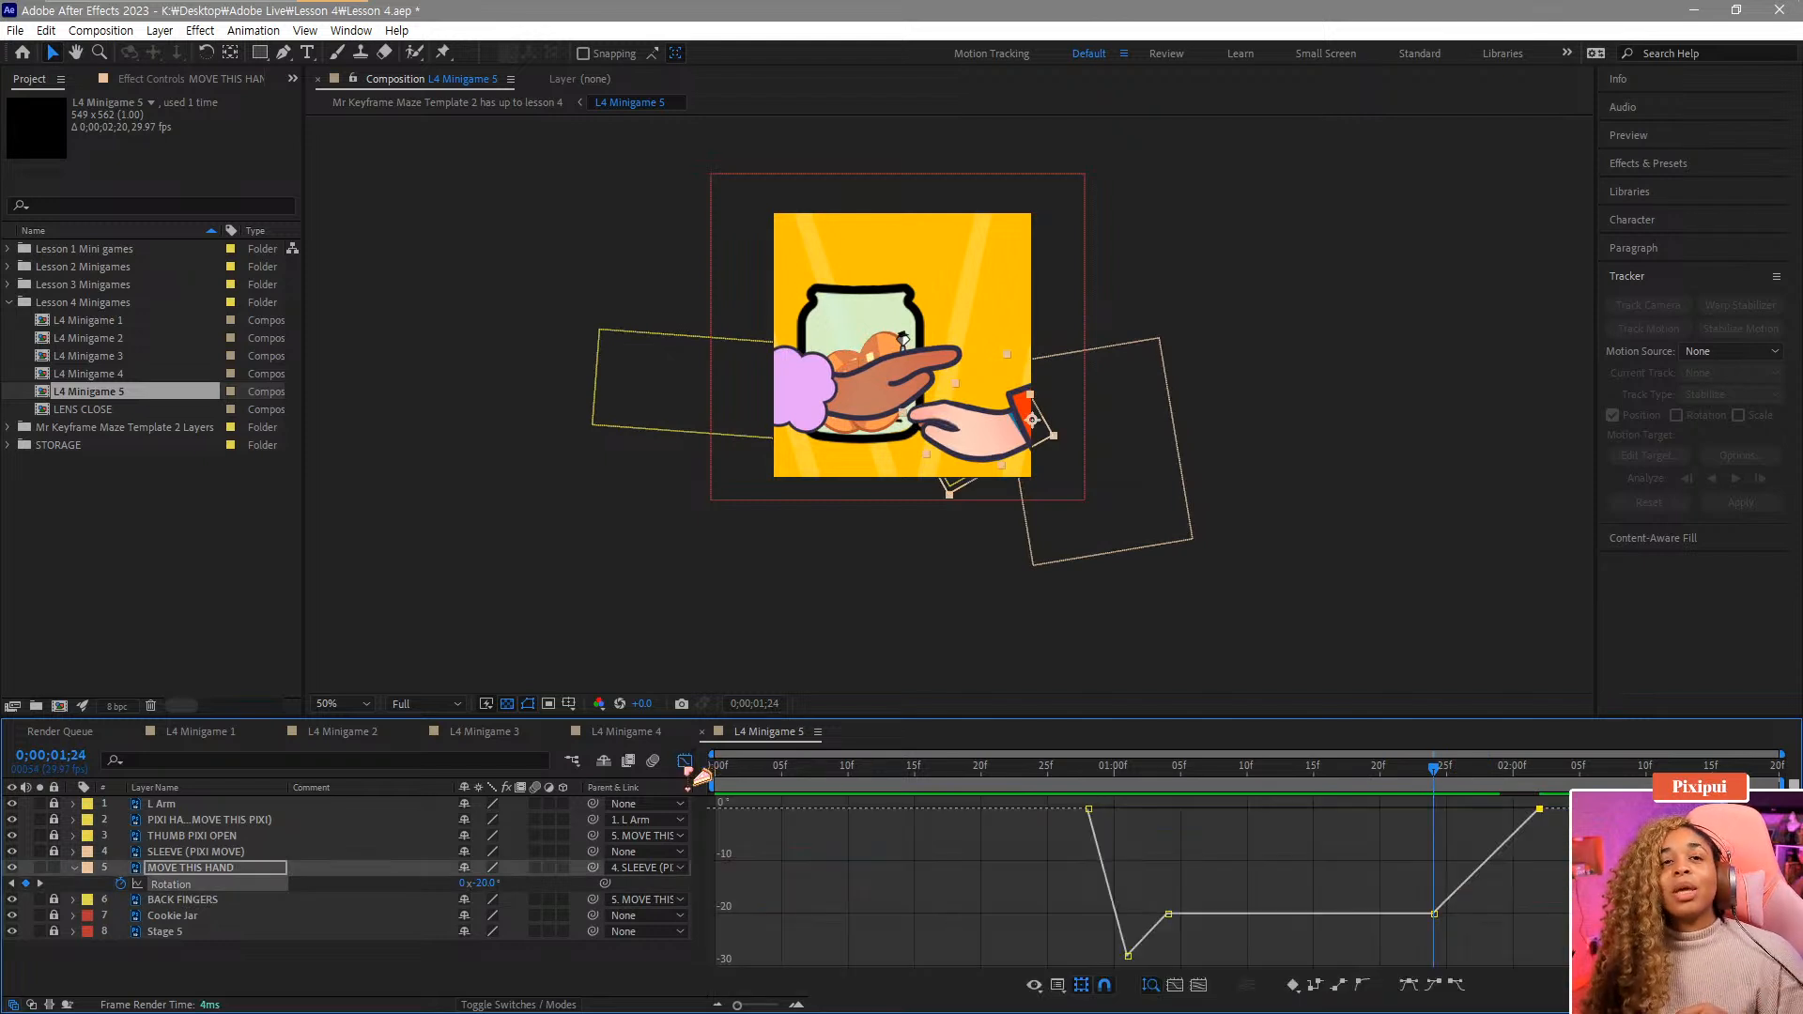
drag(1468, 941, 1514, 753)
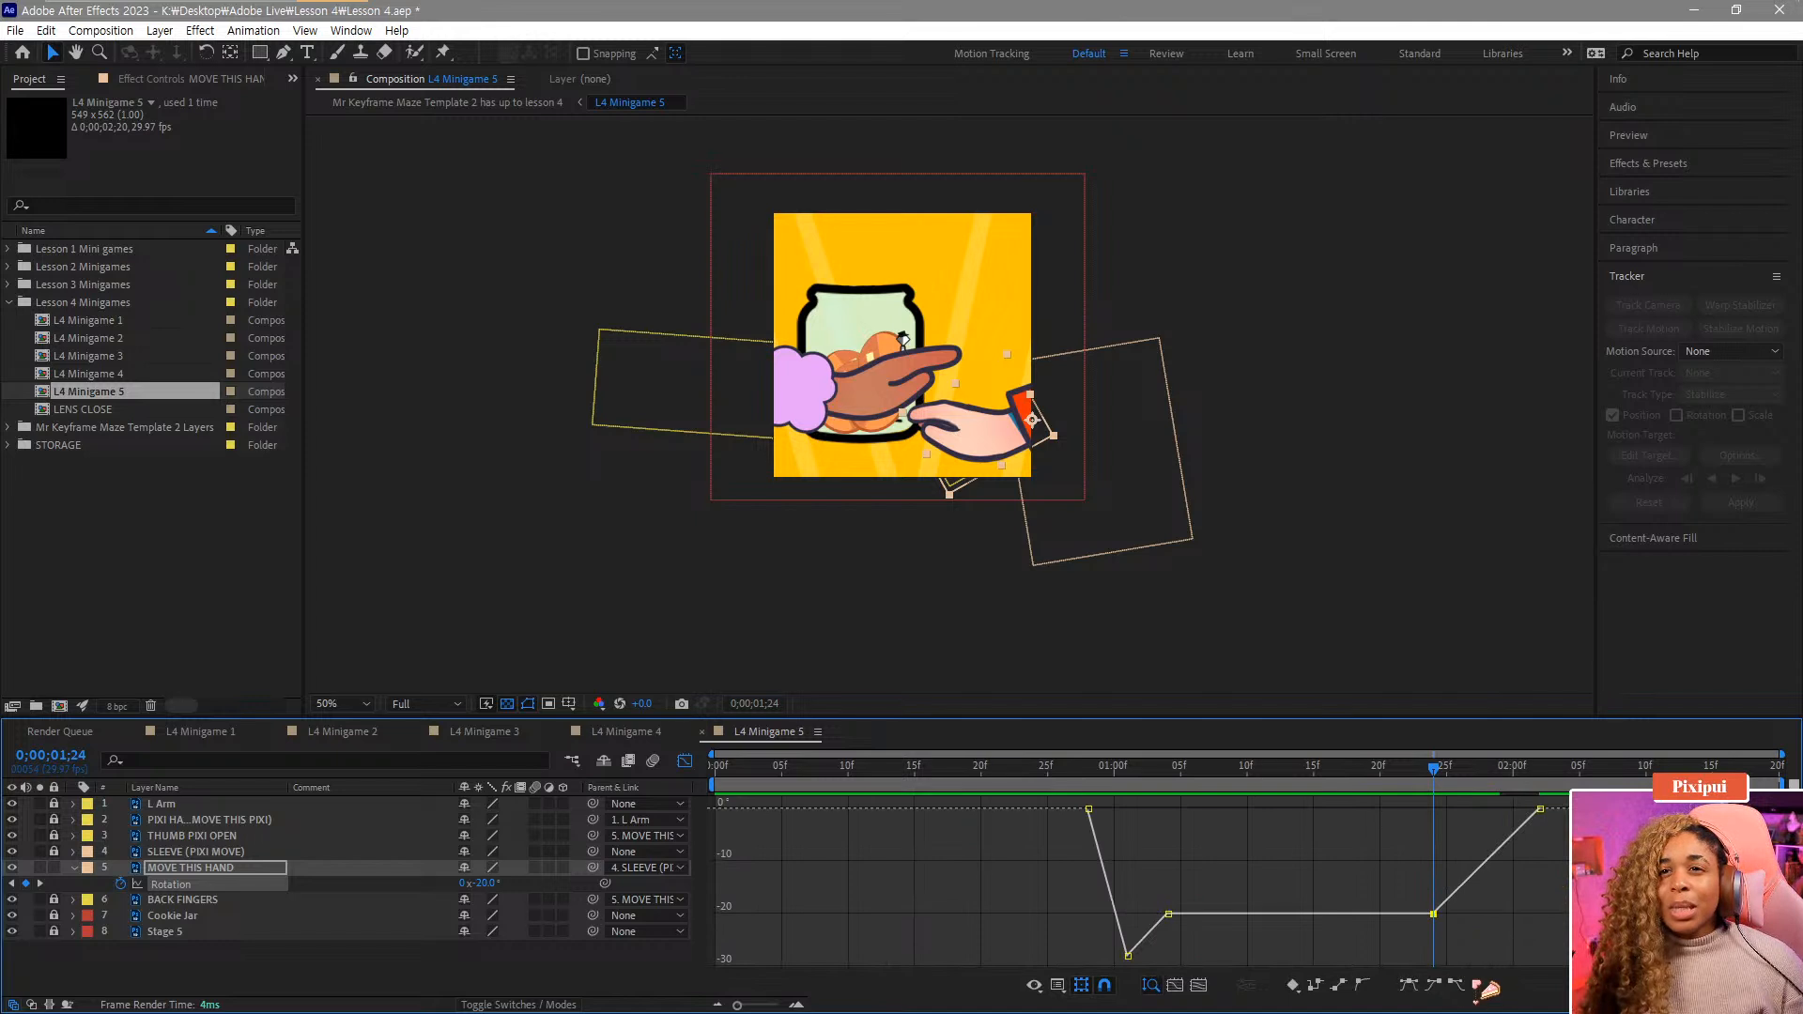
click(1455, 985)
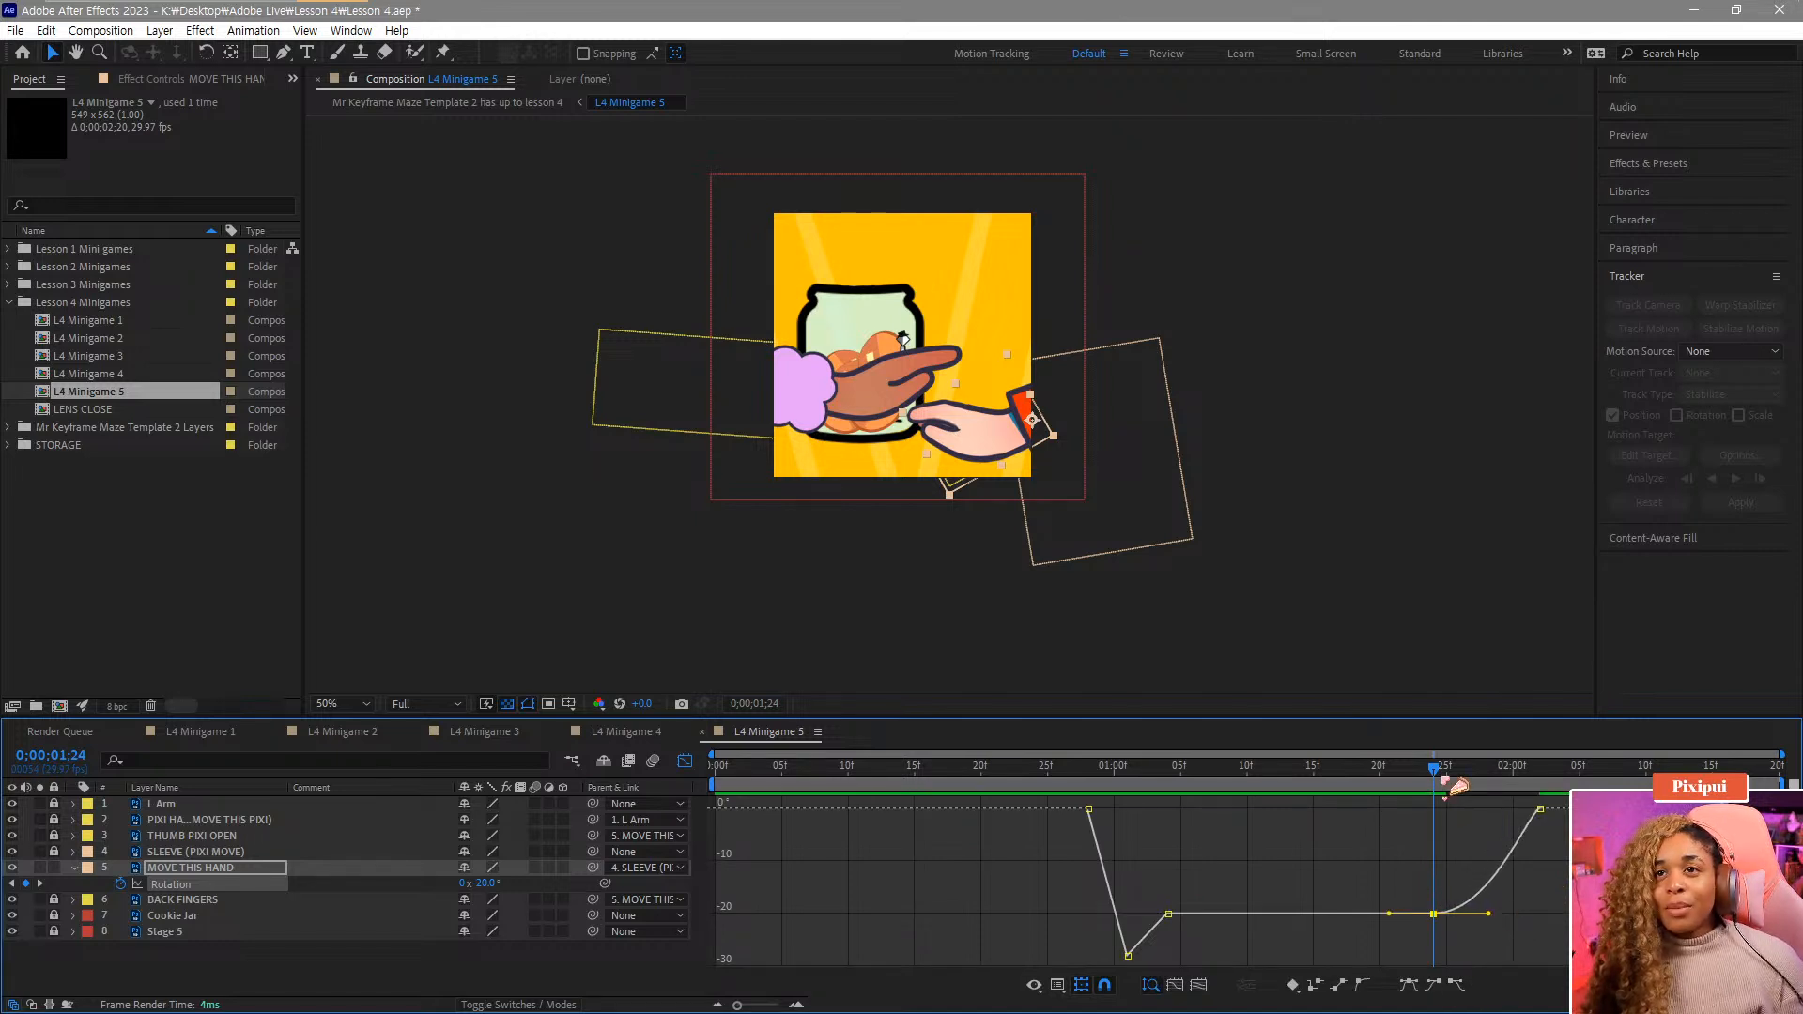
drag(1466, 785, 1148, 787)
key(space)
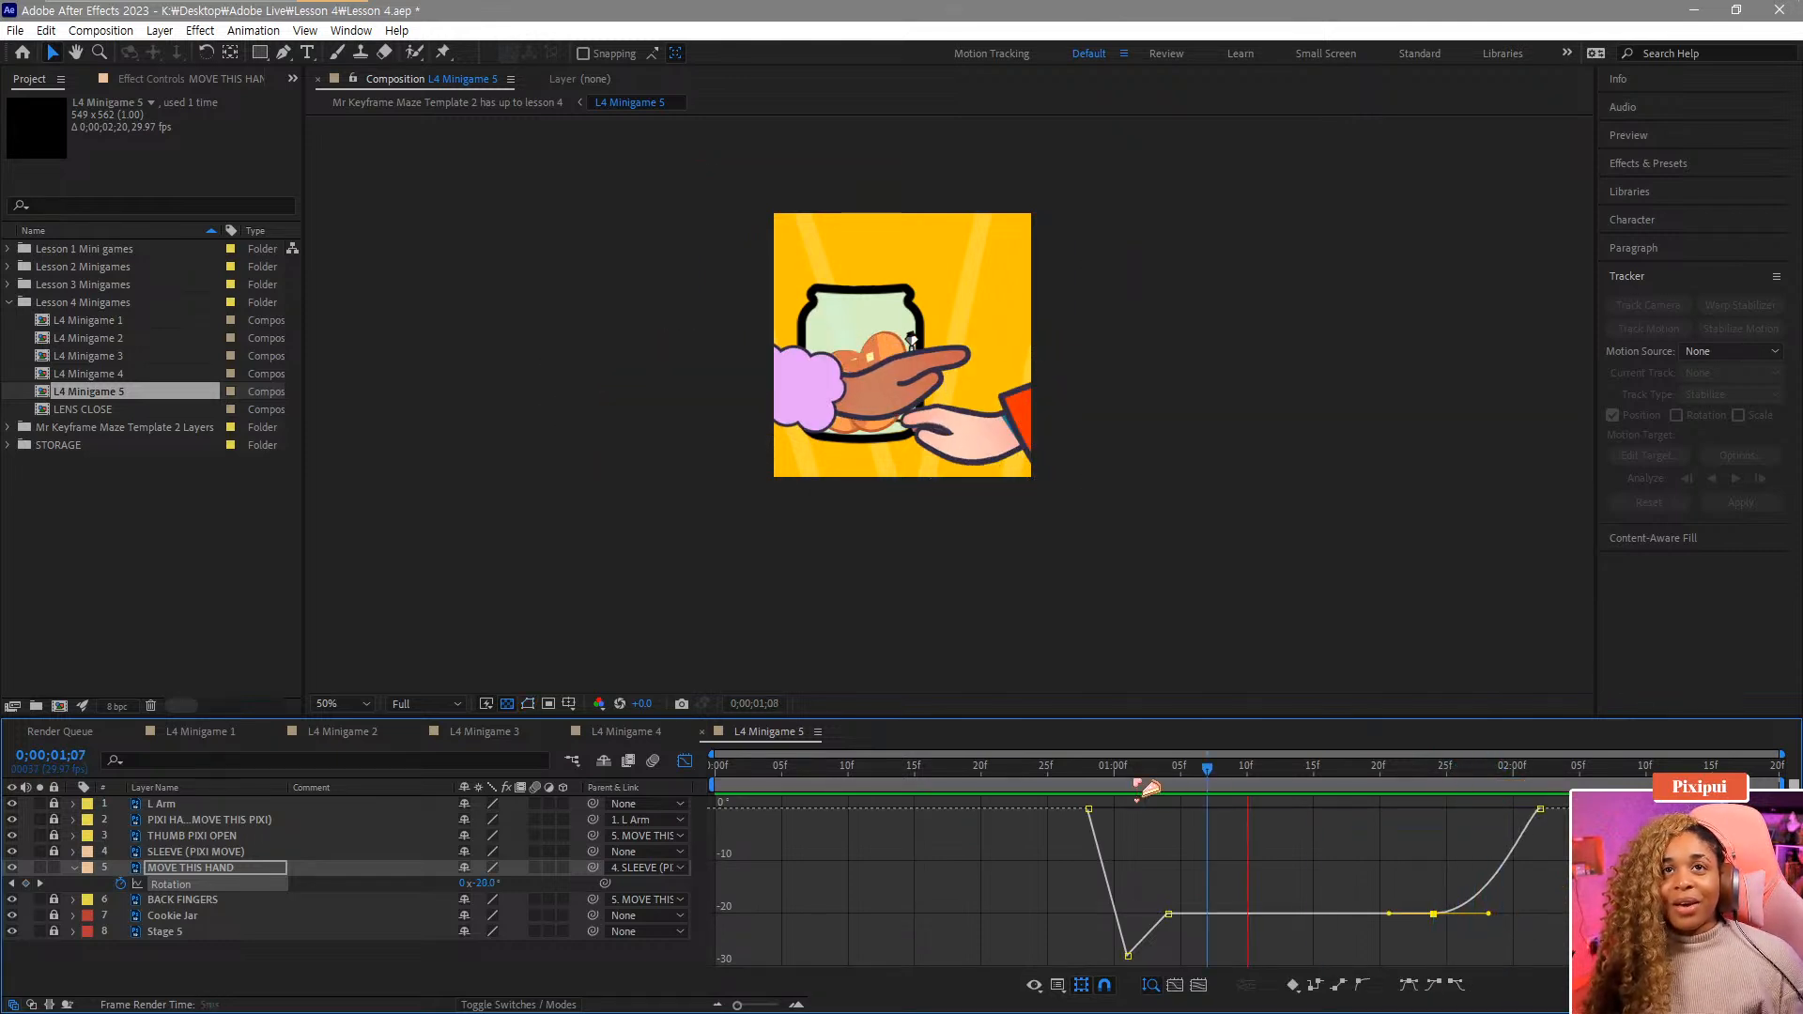